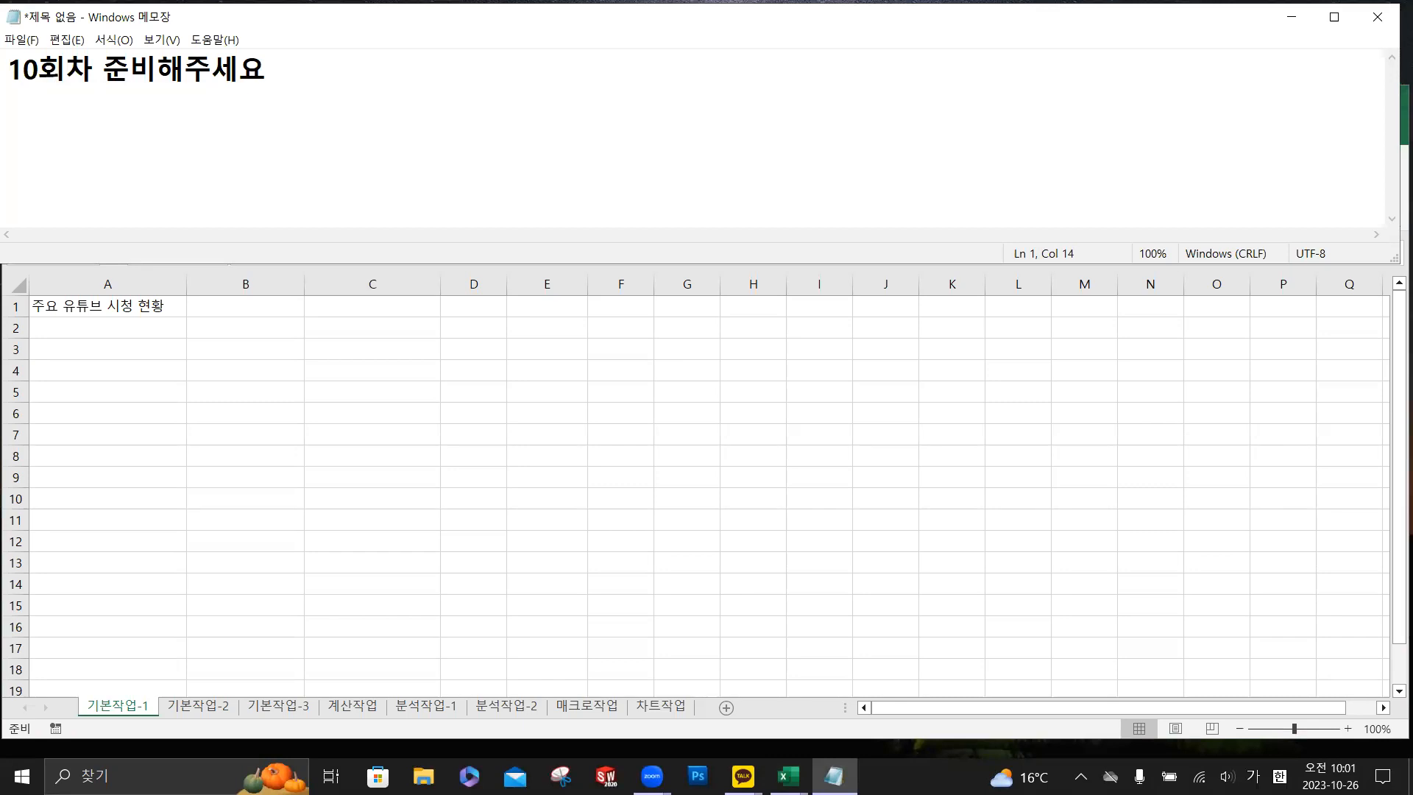
Add "P189" to the end of the line in the Notepad note.
{"action": "key", "text": "Hangul"}
{"action": "type", "text": "P"}
{"action": "type", "text": "189"}
Switch to Excel and open the 기본작업-2 worksheet of the practice workbook.
{"action": "left_click", "coordinate": [374, 287]}
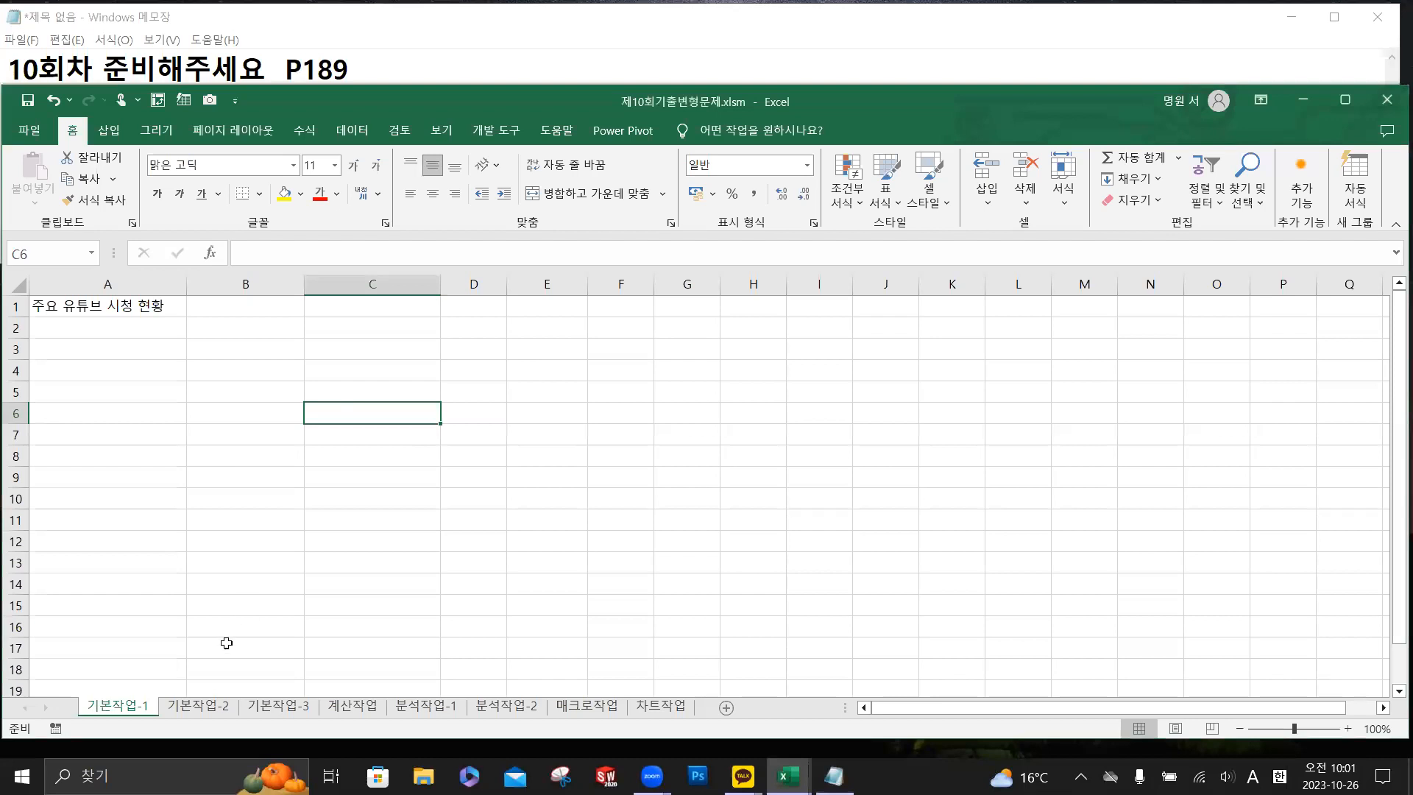
{"action": "left_click", "coordinate": [201, 710]}
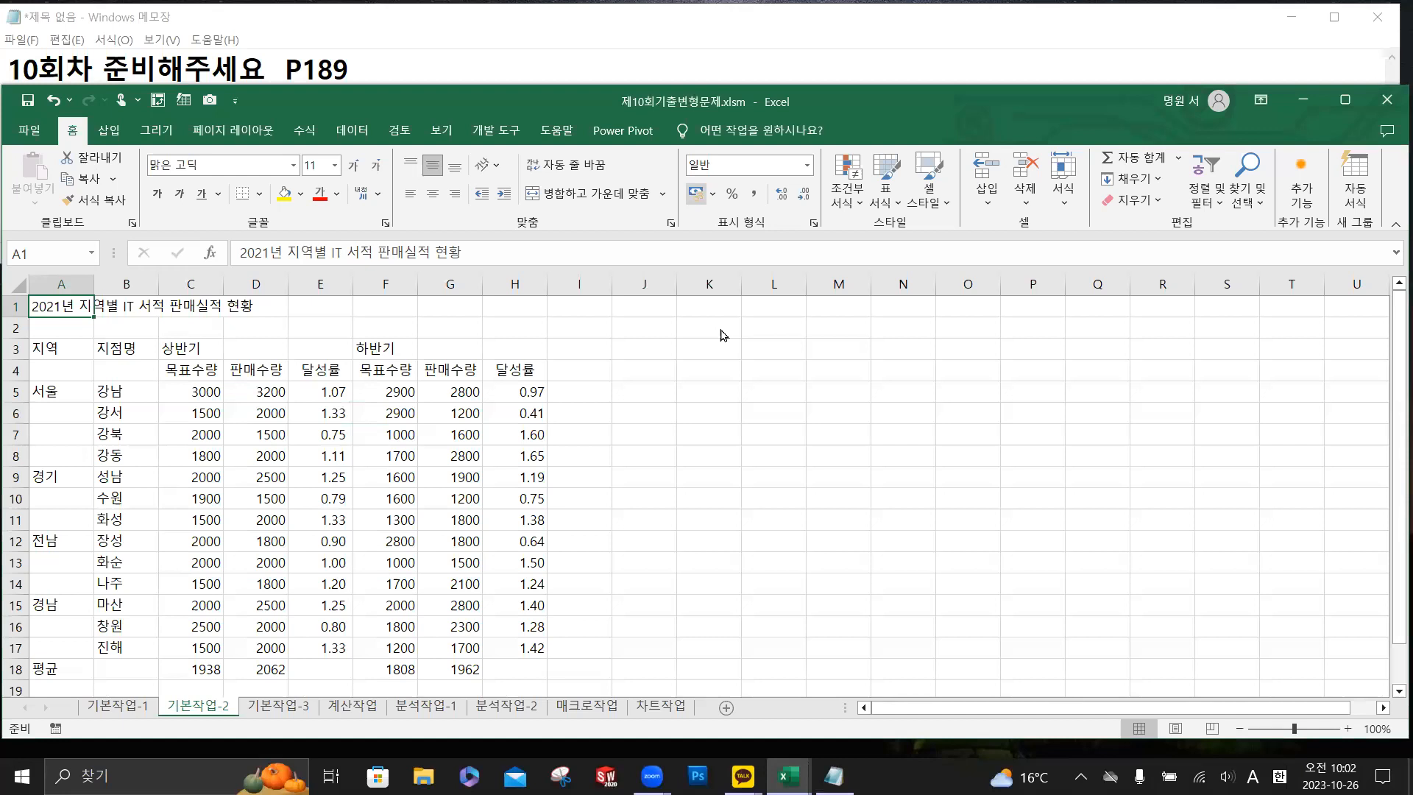
{"action": "key", "text": "Hangul"}
{"action": "key", "text": "Hangul"}
{"action": "left_click", "coordinate": [632, 418]}
Merge and center the title across A1:H1.
{"action": "left_click_drag", "start_coordinate": [53, 306], "coordinate": [499, 299]}
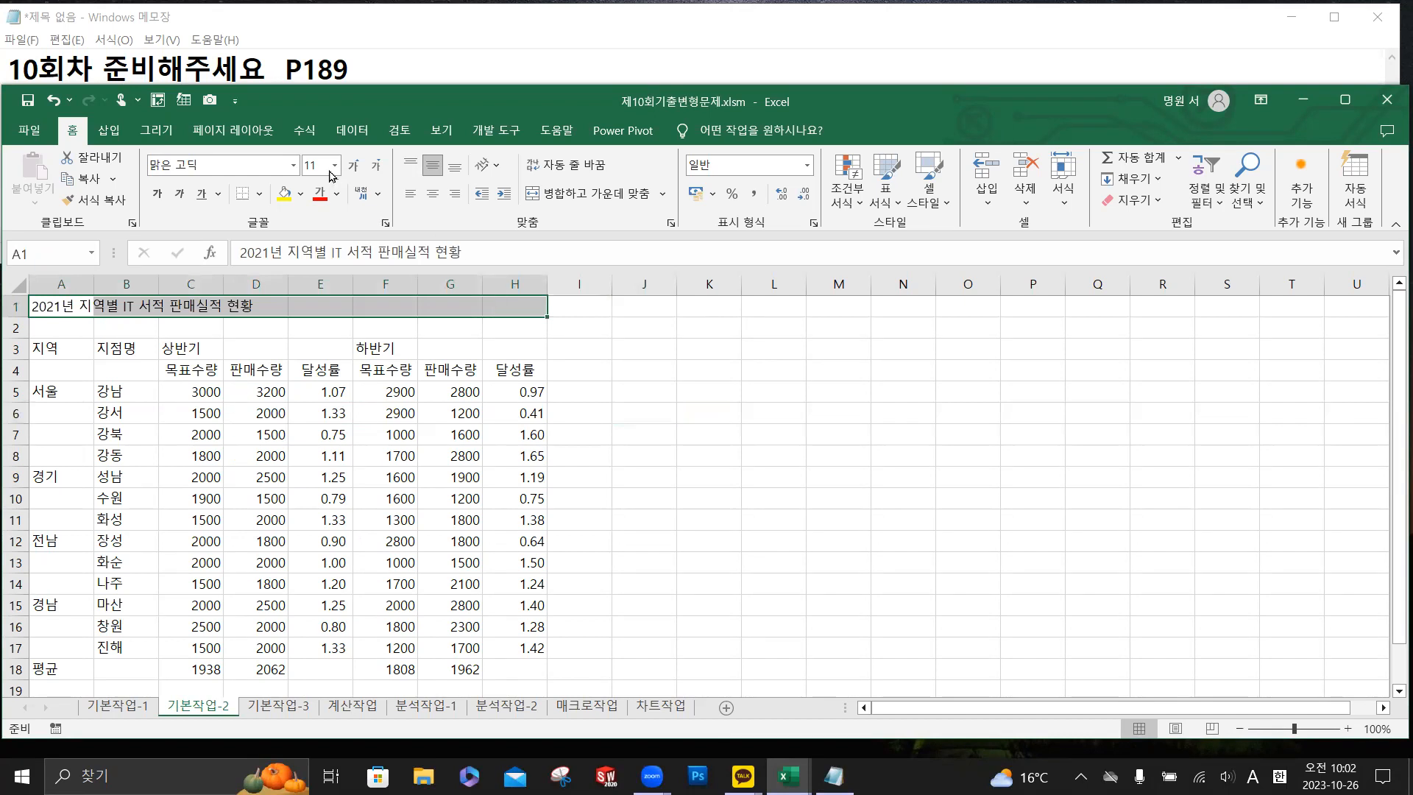
{"action": "left_click", "coordinate": [262, 170]}
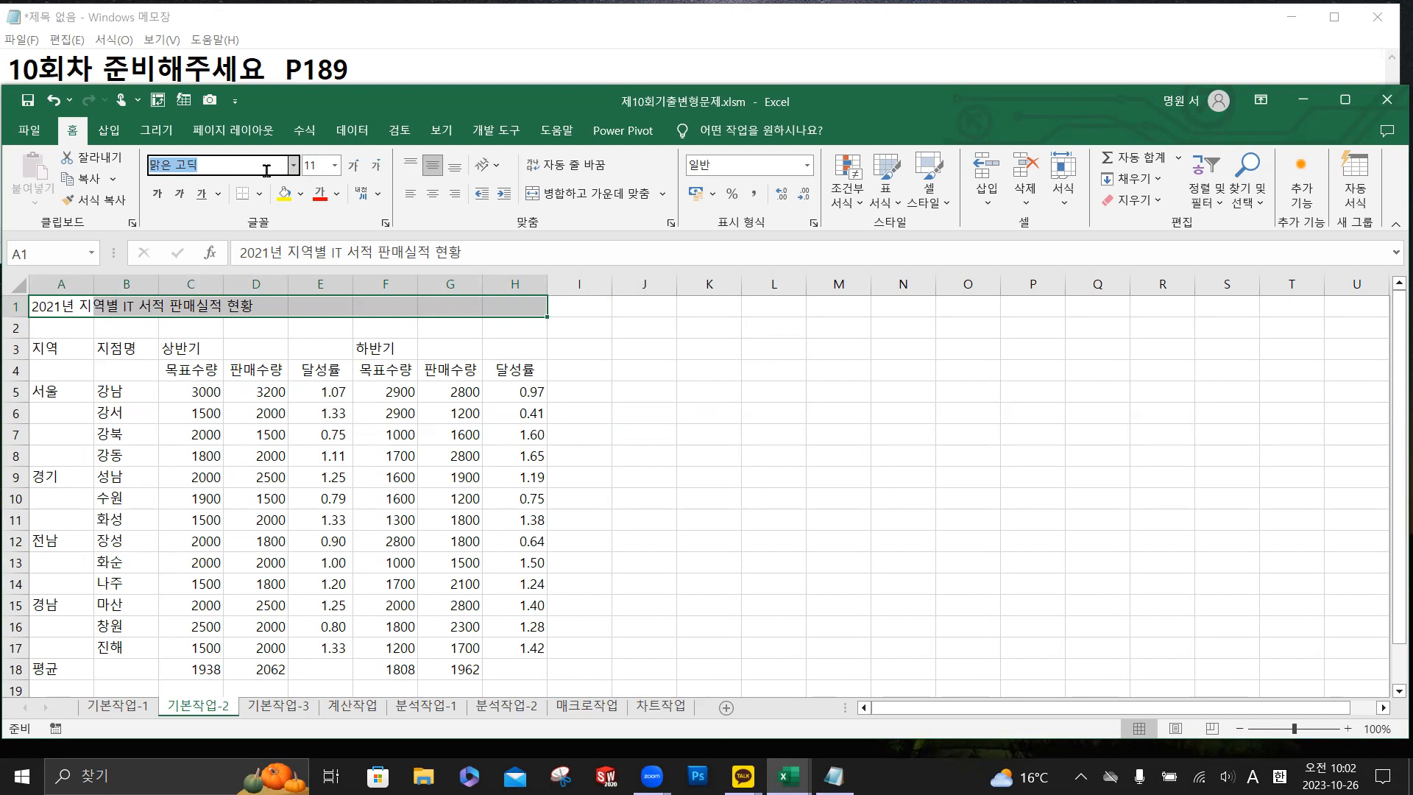
{"action": "left_click", "coordinate": [569, 200]}
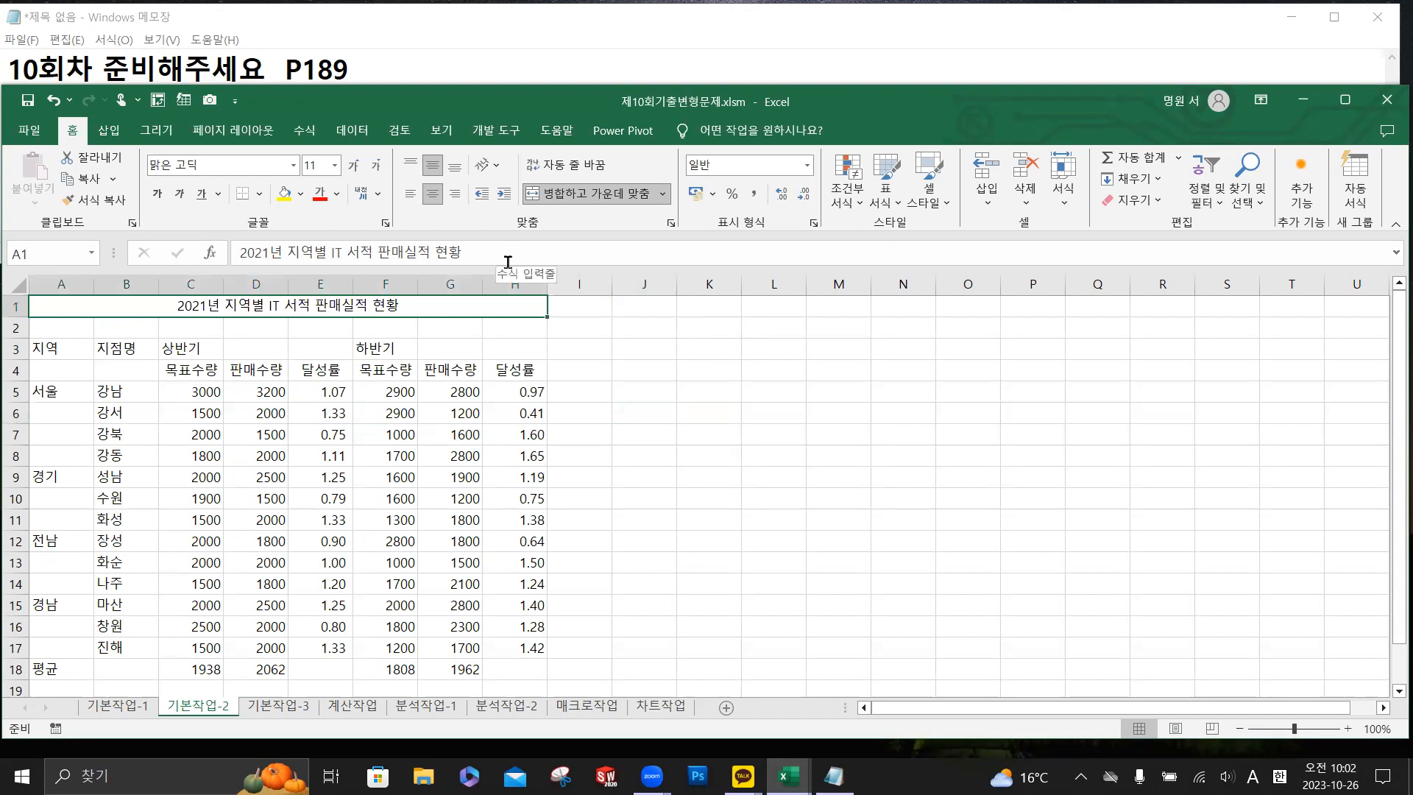
Set the merged title's font size to 22 with the screen Magnifier turned on.
{"action": "left_click", "coordinate": [335, 170]}
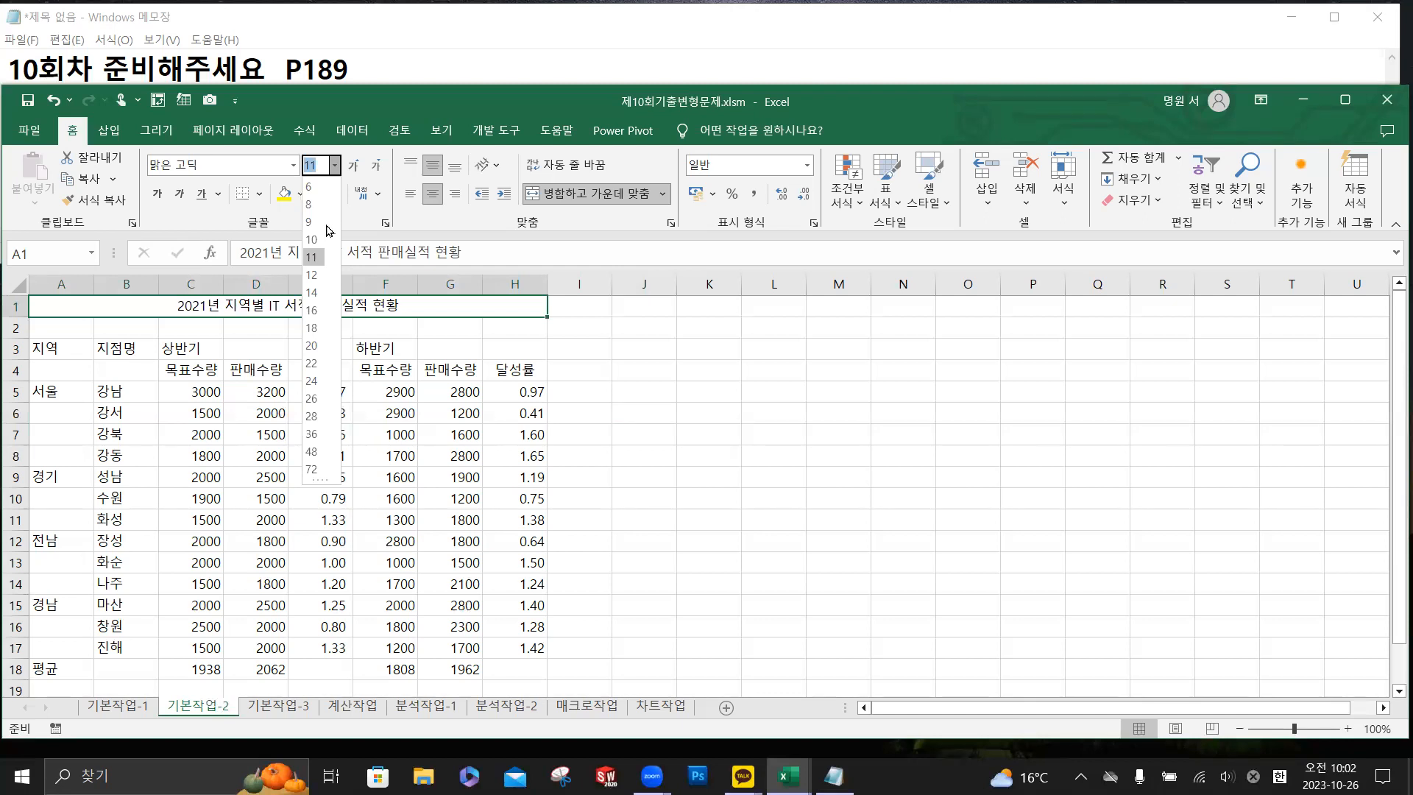
{"action": "key", "text": "super+plus"}
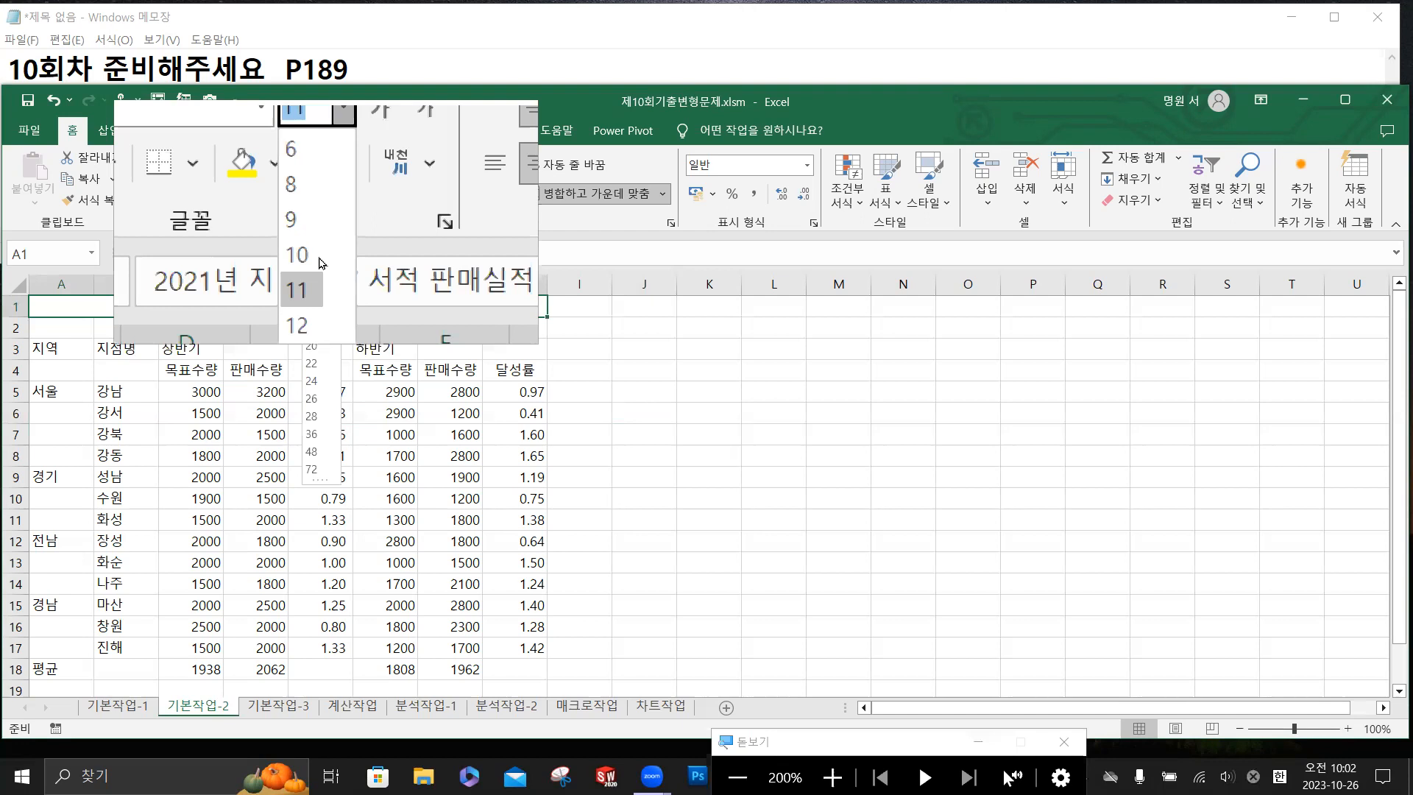
{"action": "left_click", "coordinate": [318, 368]}
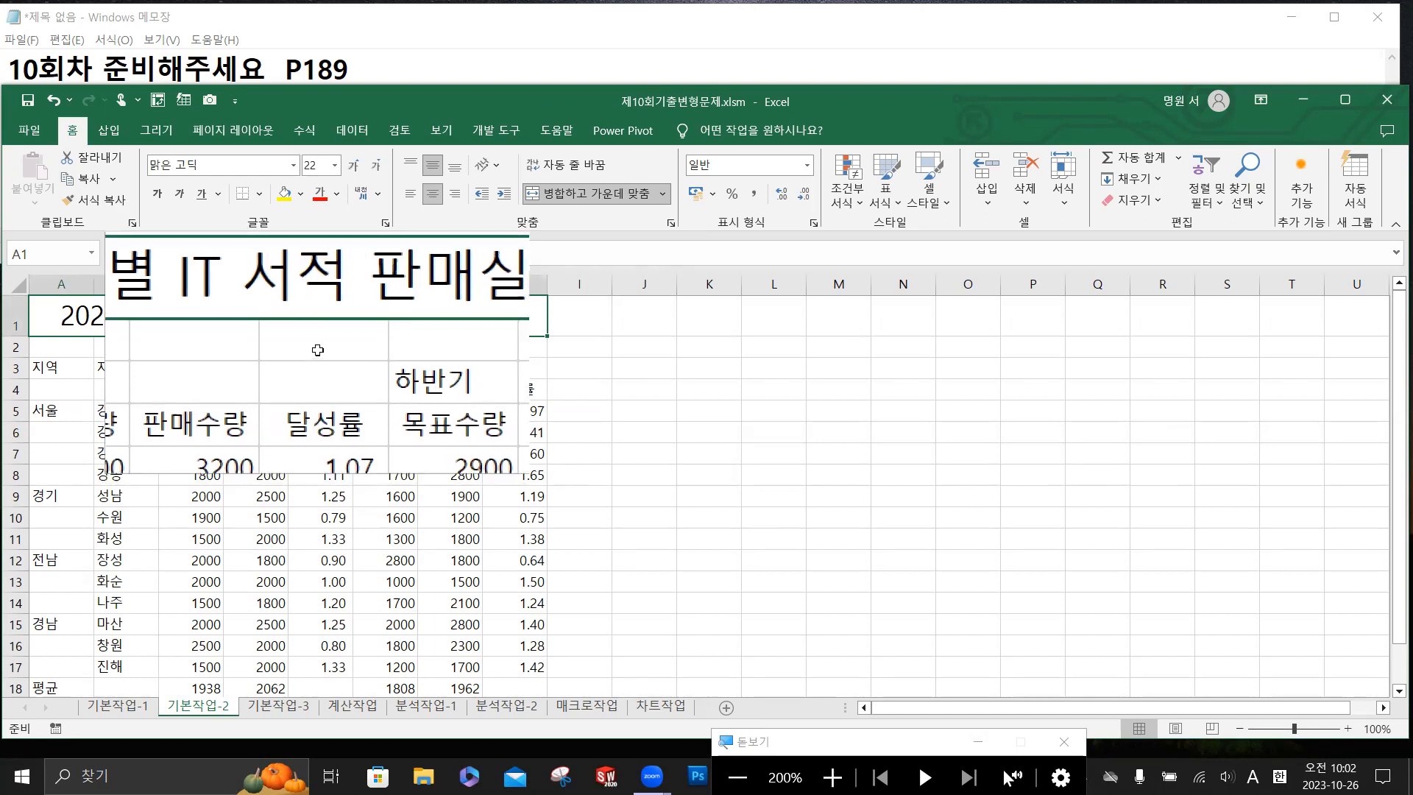
Apply the 제목 2 2 cell style to the title in A1 and set its font size to 22.
{"action": "left_click", "coordinate": [939, 210]}
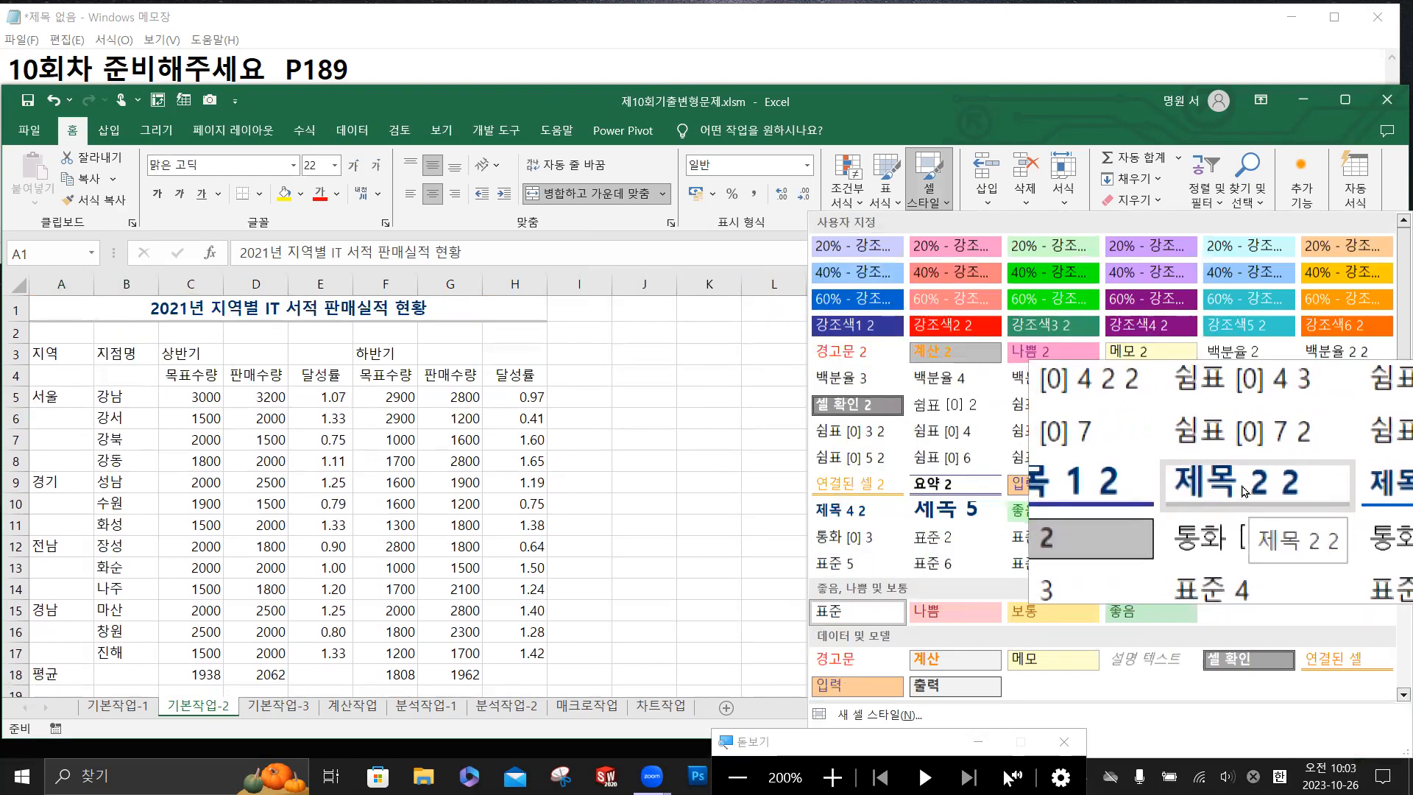
{"action": "left_click", "coordinate": [1244, 490]}
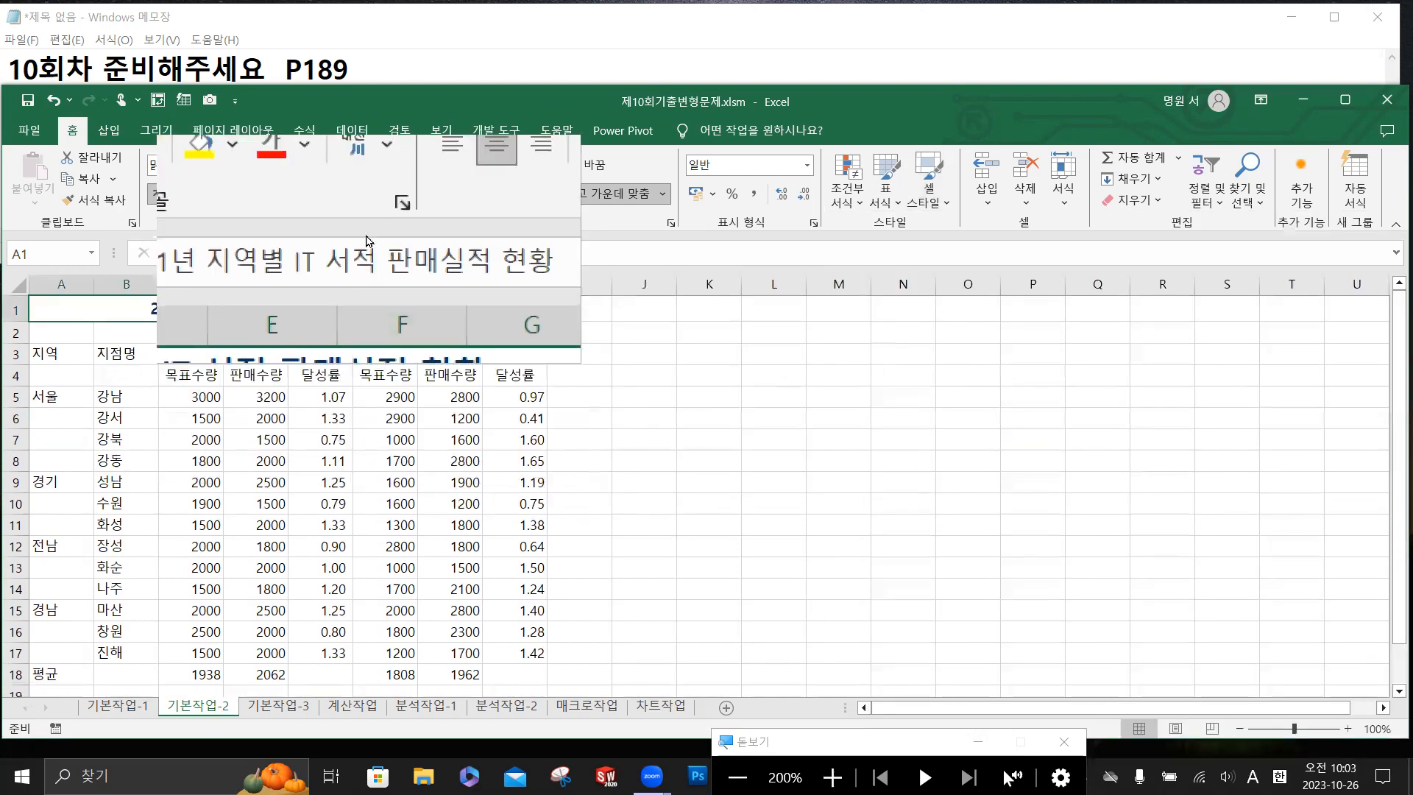
{"action": "left_click", "coordinate": [335, 166]}
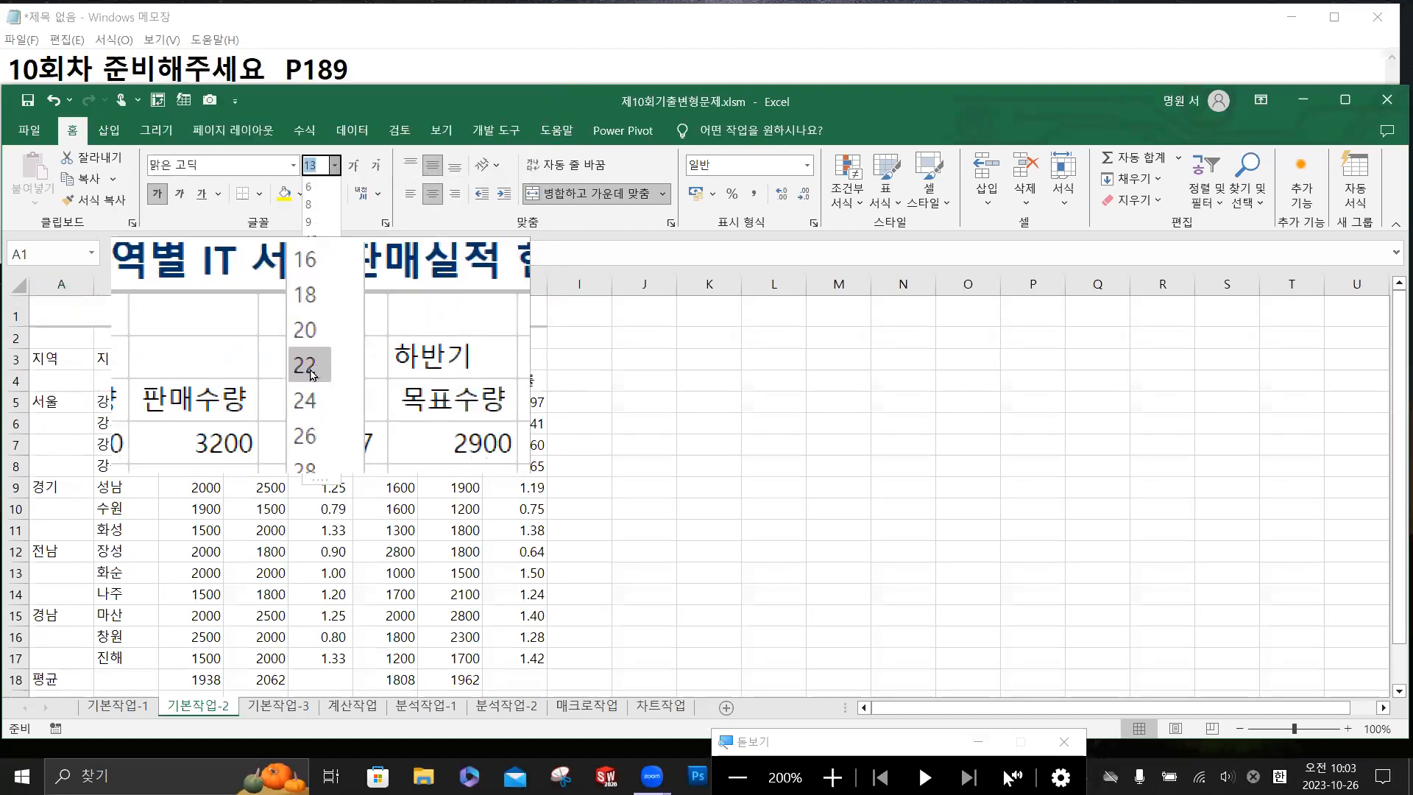
{"action": "left_click", "coordinate": [310, 363]}
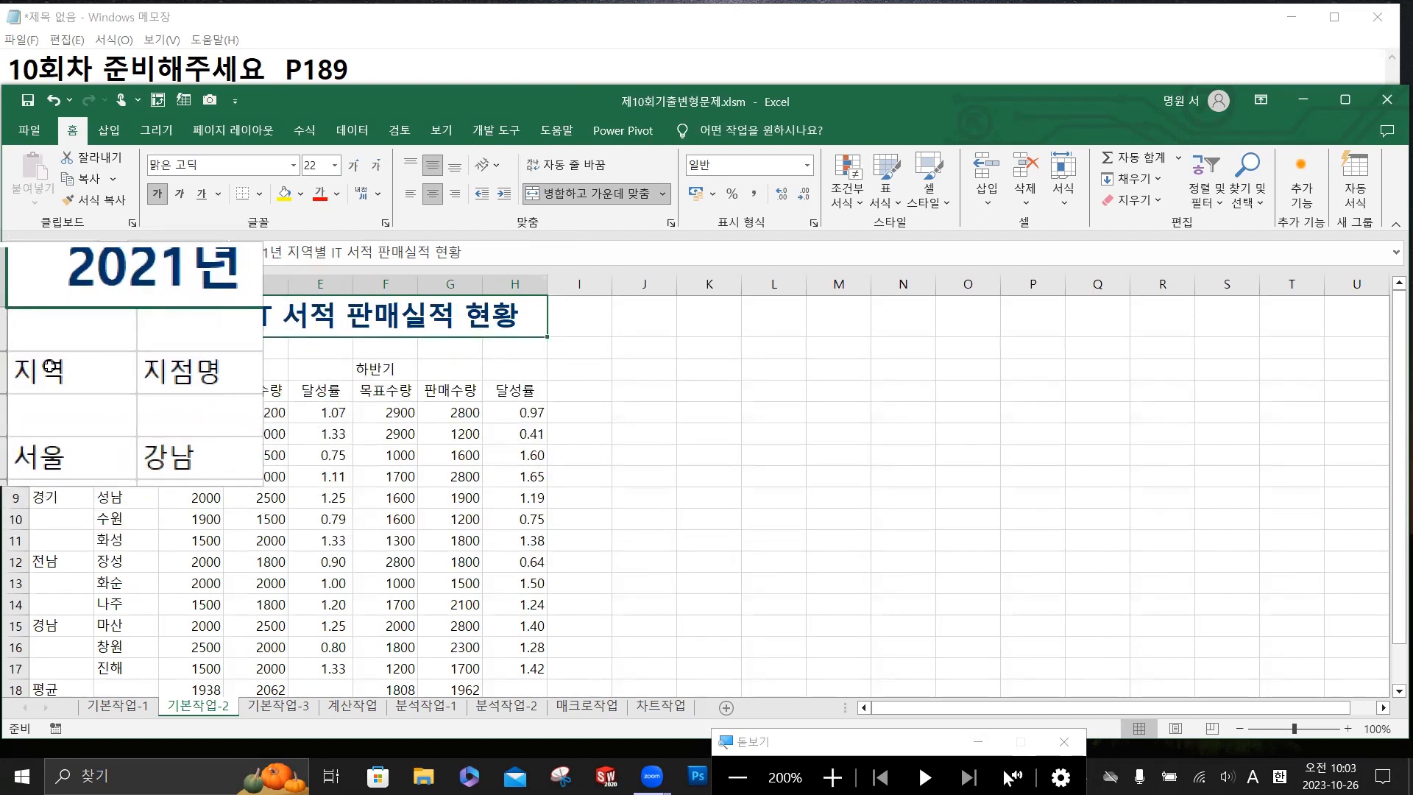
Merge and center each of A3:A4, B3:B4, C3:E3, F3:H3, A5:A8, A9:A11, A12:A14, A15:A17 and A18:B18.
{"action": "left_click_drag", "start_coordinate": [49, 366], "coordinate": [50, 390]}
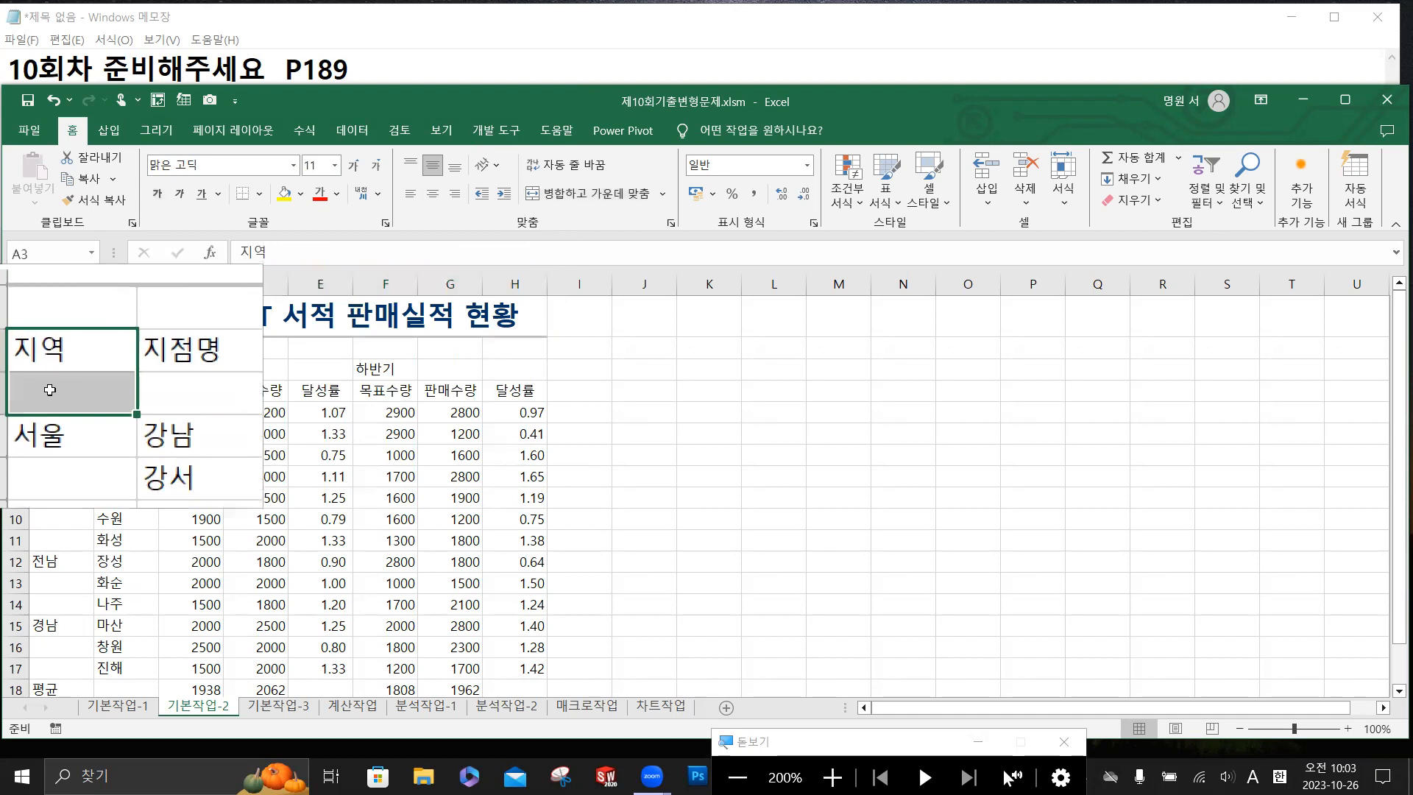
{"action": "left_click", "coordinate": [125, 368], "text": "ctrl"}
{"action": "left_click_drag", "start_coordinate": [125, 370], "coordinate": [123, 391]}
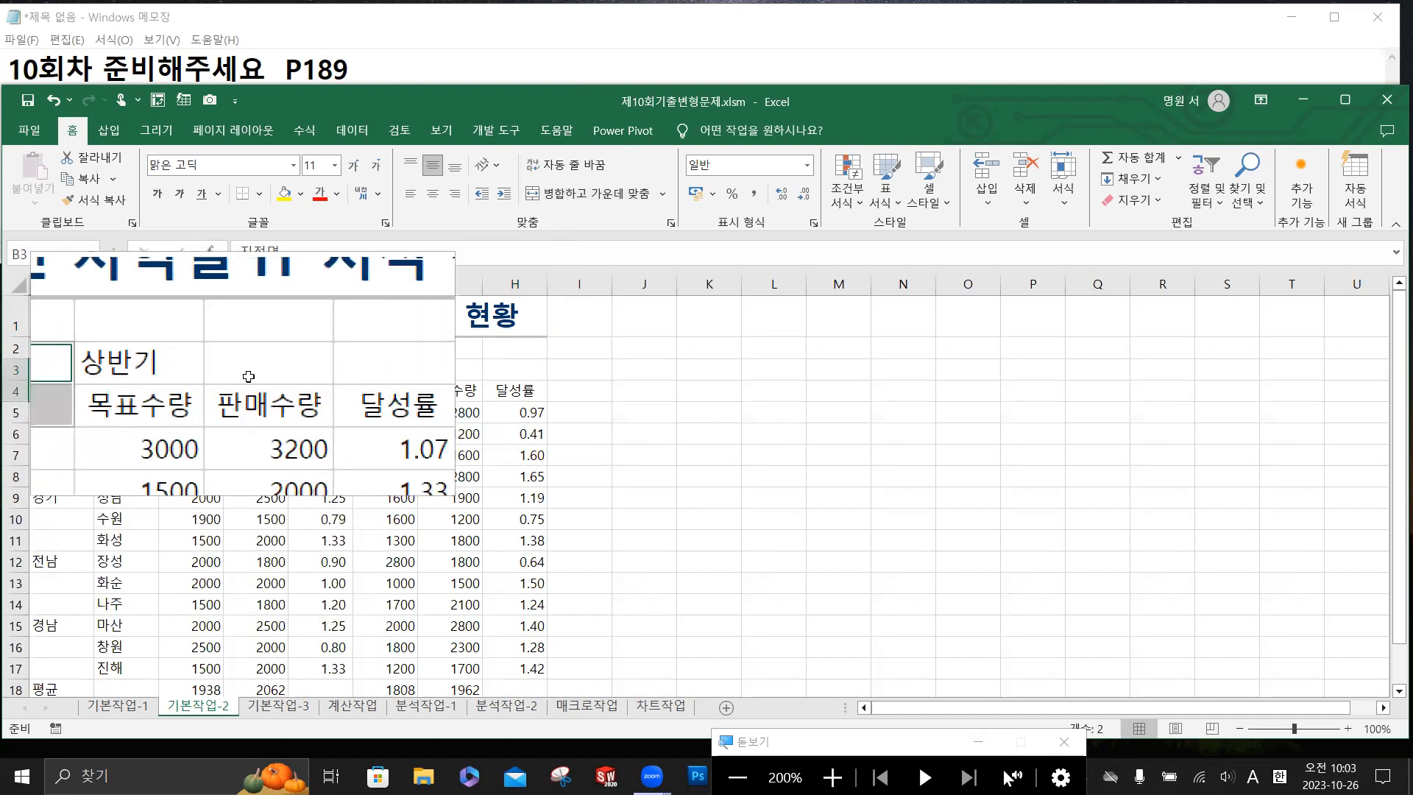
{"action": "left_click_drag", "start_coordinate": [206, 372], "coordinate": [306, 371]}
{"action": "left_click_drag", "start_coordinate": [396, 366], "coordinate": [496, 371]}
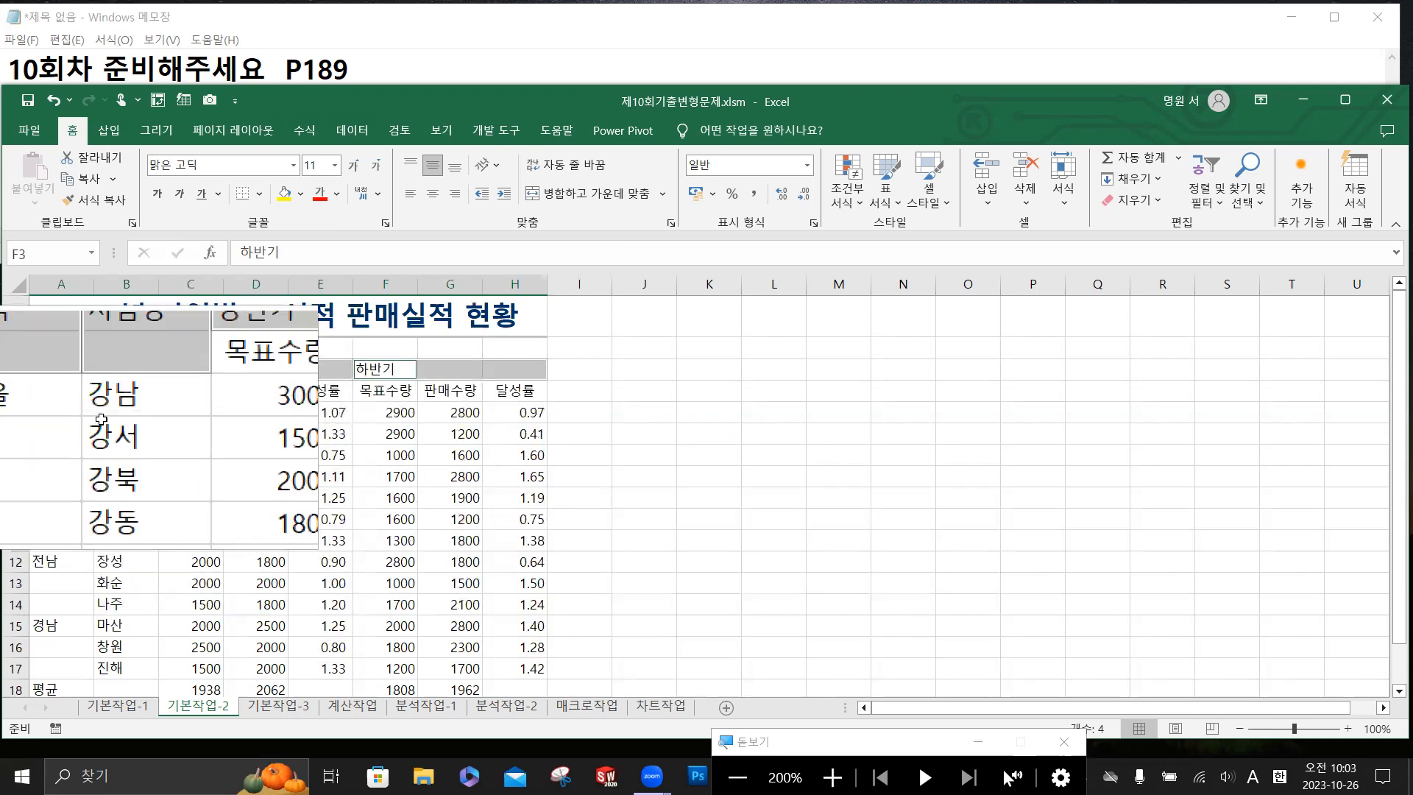
{"action": "left_click_drag", "start_coordinate": [65, 409], "coordinate": [55, 473]}
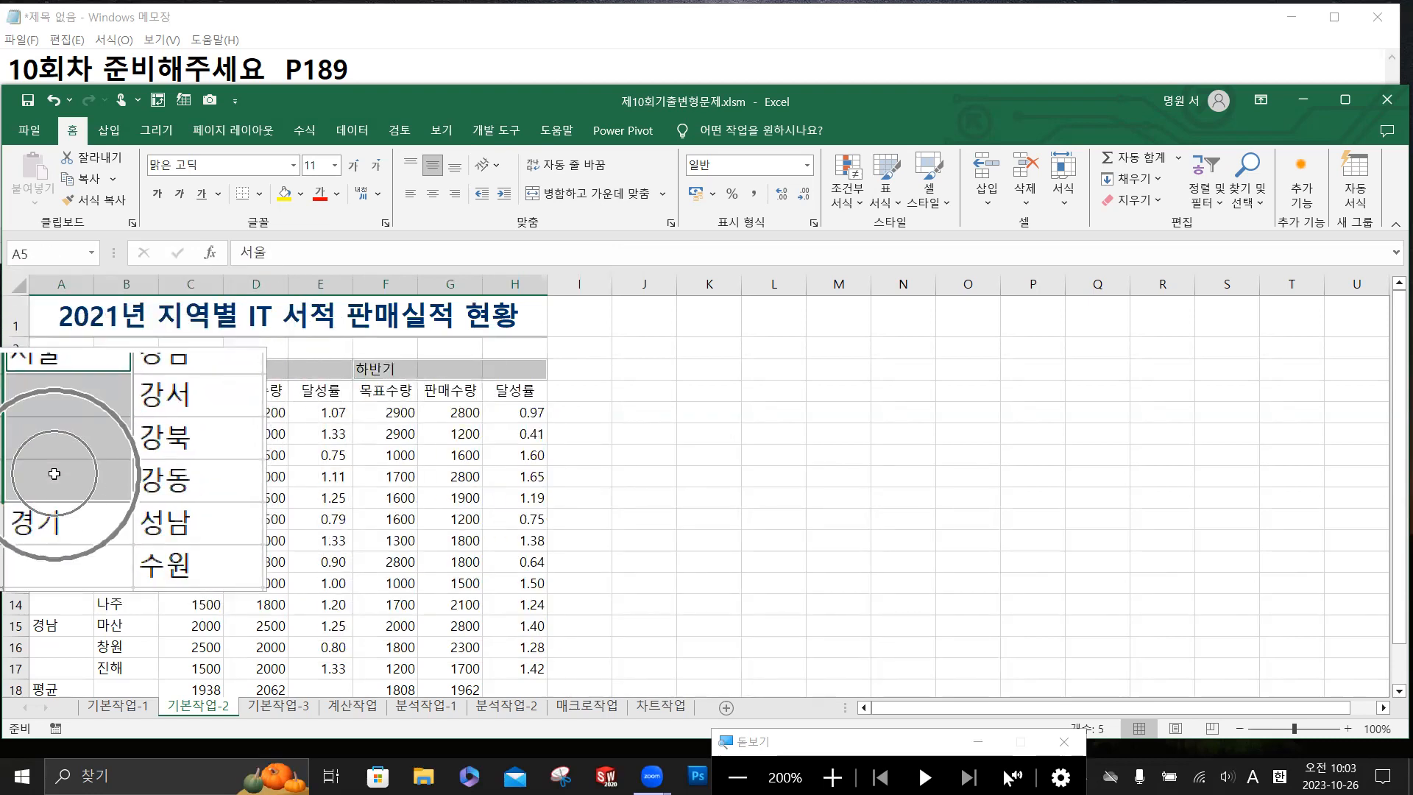
{"action": "scroll", "coordinate": [54, 473], "scroll_direction": "down", "scroll_amount": 1}
{"action": "left_click_drag", "start_coordinate": [63, 413], "coordinate": [61, 451]}
{"action": "scroll", "coordinate": [61, 447], "scroll_direction": "down", "scroll_amount": 1}
{"action": "left_click", "coordinate": [61, 414], "text": "ctrl"}
{"action": "scroll", "coordinate": [60, 441], "scroll_direction": "down", "scroll_amount": 2}
{"action": "scroll", "coordinate": [59, 427], "scroll_direction": "up", "scroll_amount": 1}
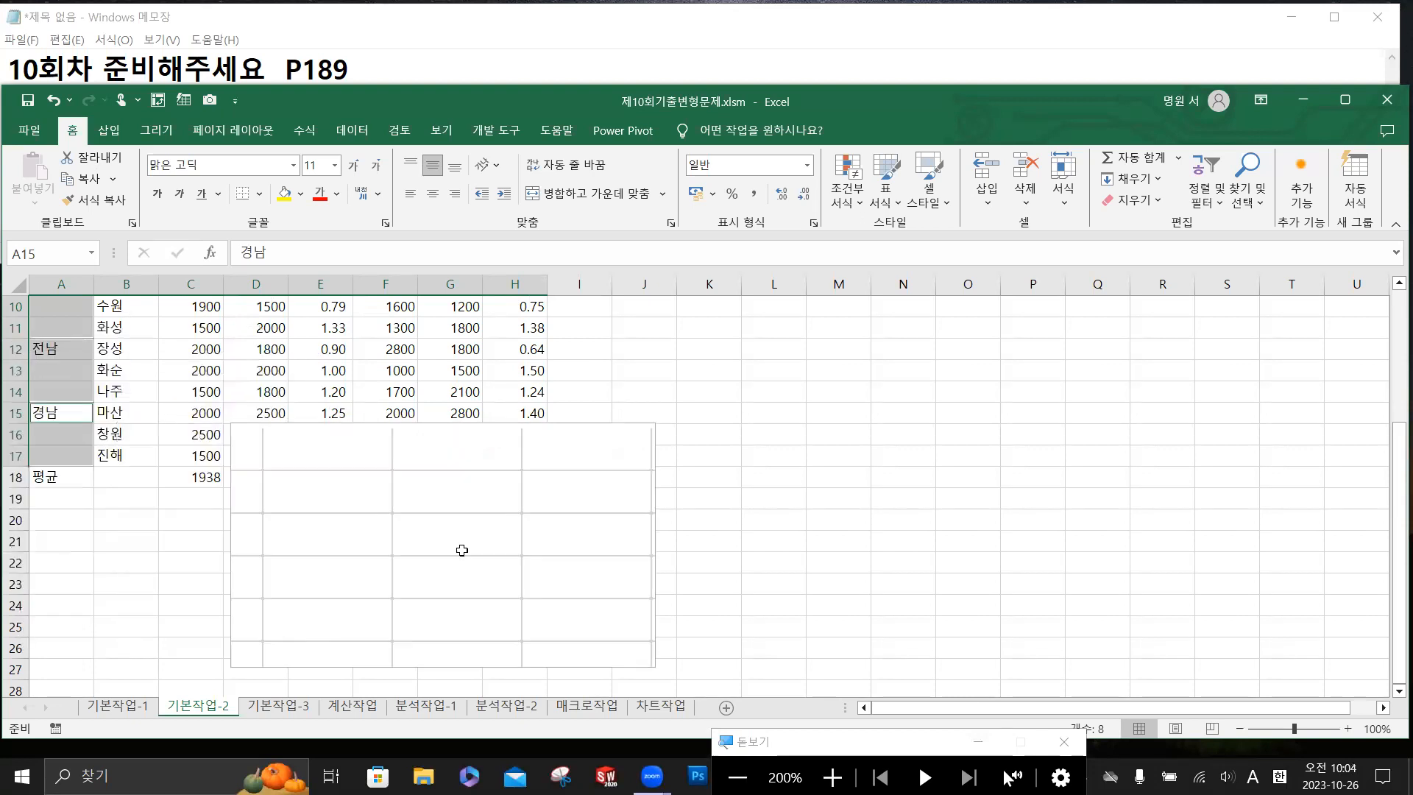
{"action": "left_click_drag", "start_coordinate": [85, 477], "coordinate": [106, 480]}
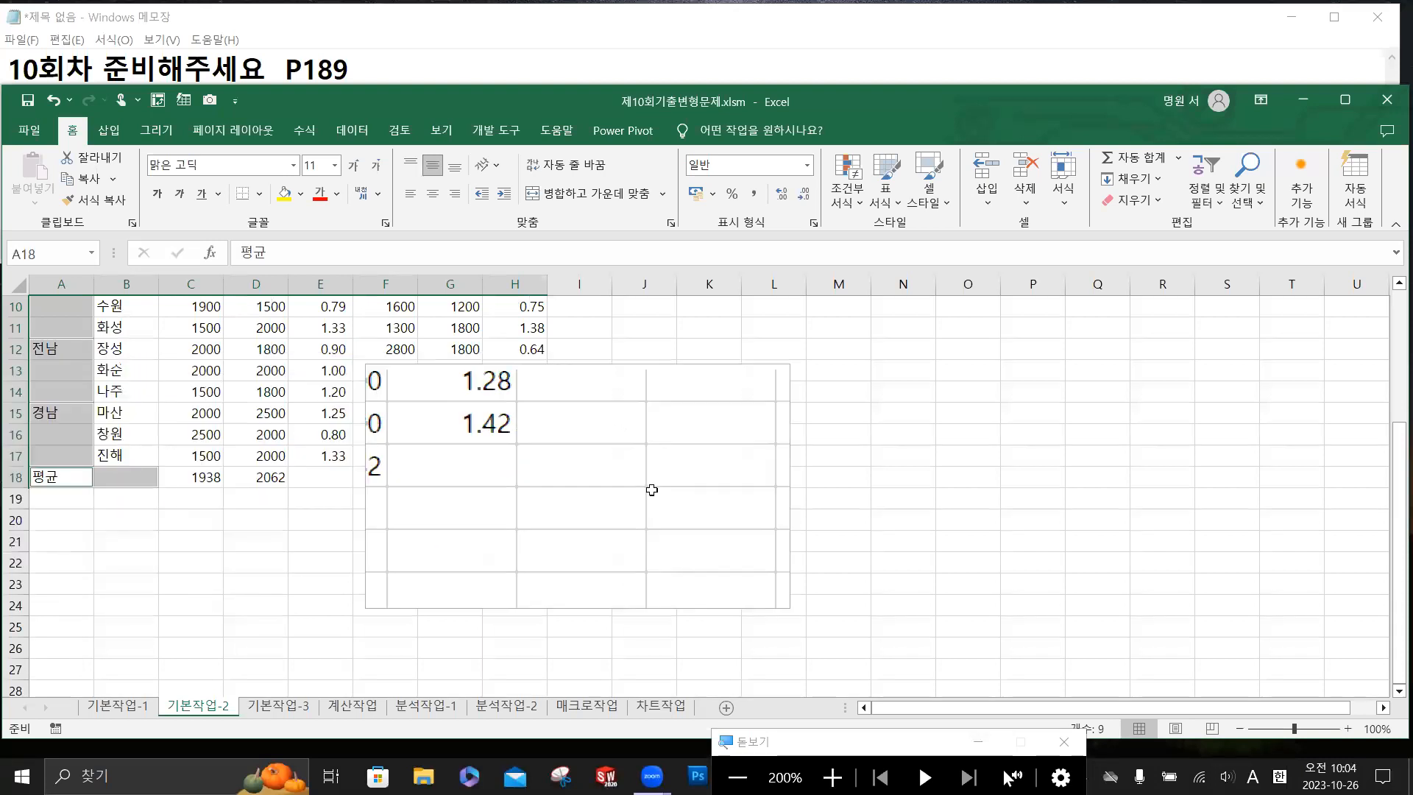
{"action": "scroll", "coordinate": [759, 503], "scroll_direction": "up", "scroll_amount": 3}
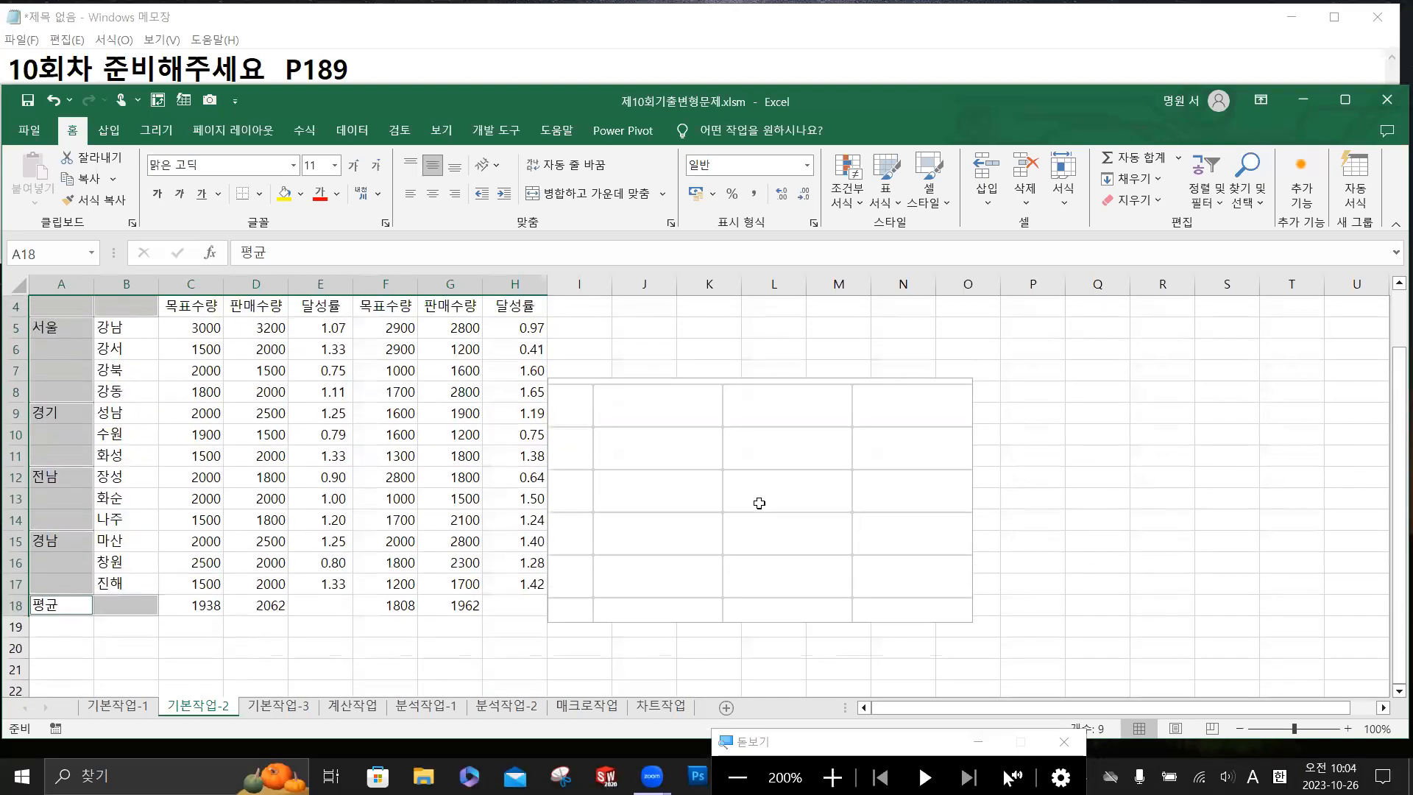
{"action": "left_click", "coordinate": [585, 198]}
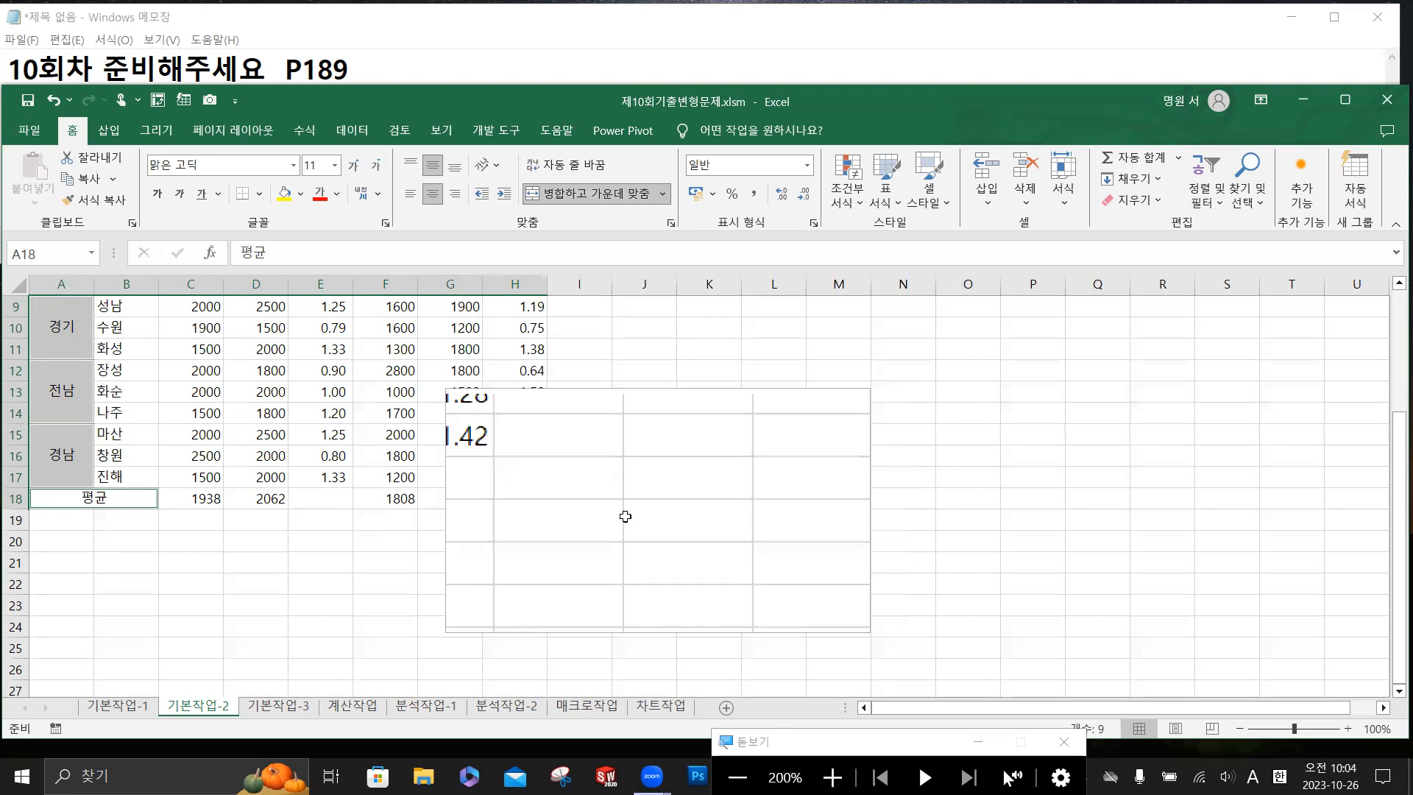
{"action": "left_click", "coordinate": [332, 503]}
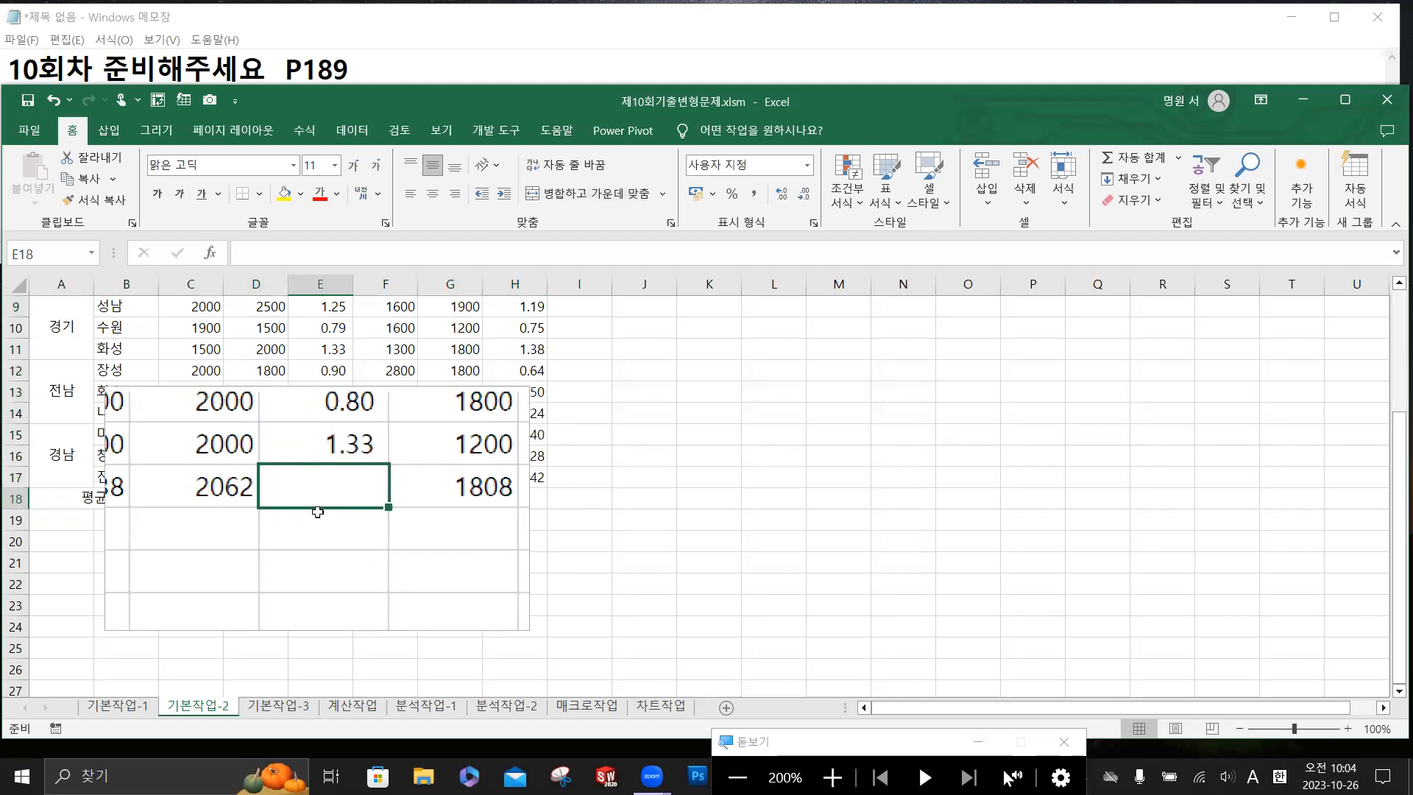
Apply the percent style to the 달성률 values in E5:E17 and H5:H17.
{"action": "scroll", "coordinate": [318, 511], "scroll_direction": "up", "scroll_amount": 3}
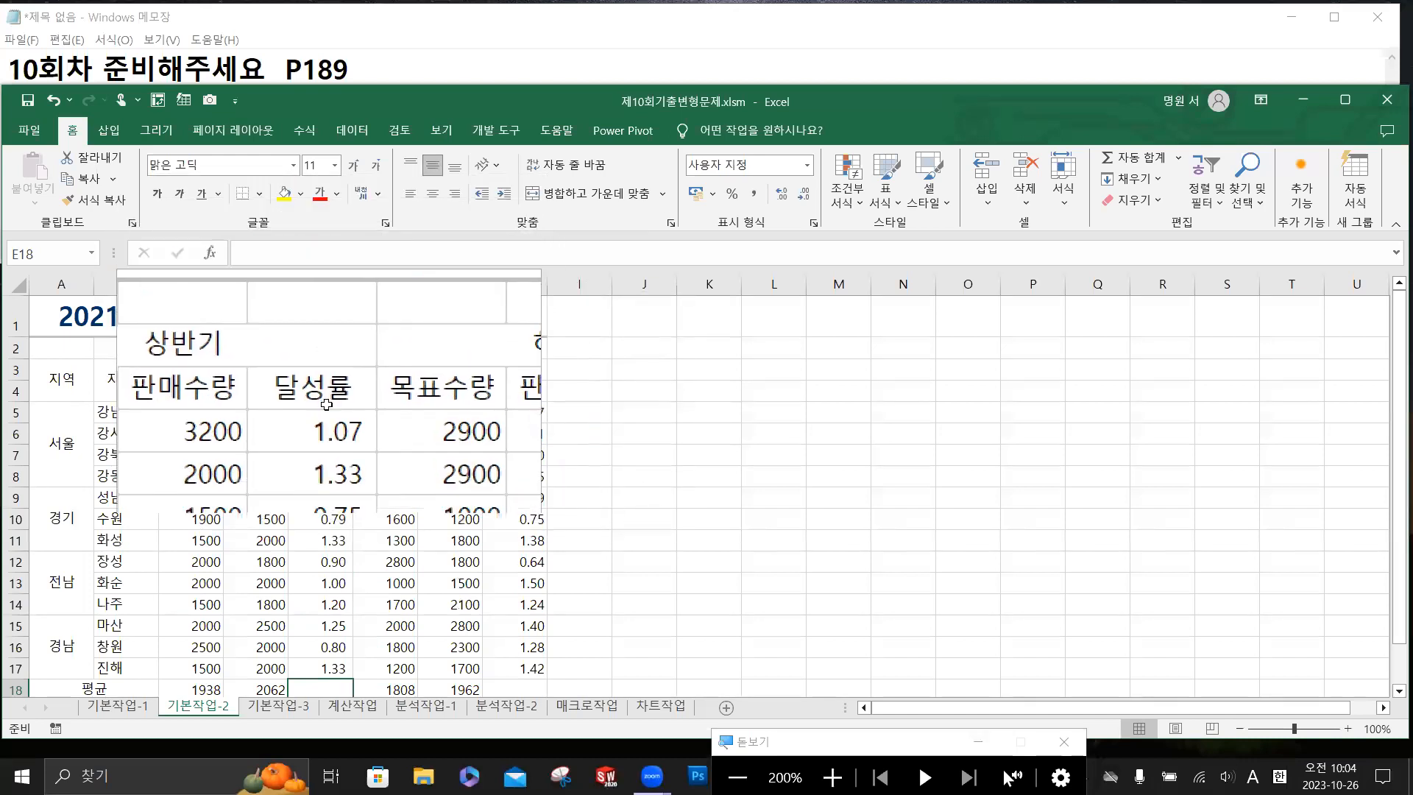
{"action": "left_click_drag", "start_coordinate": [323, 413], "coordinate": [328, 675]}
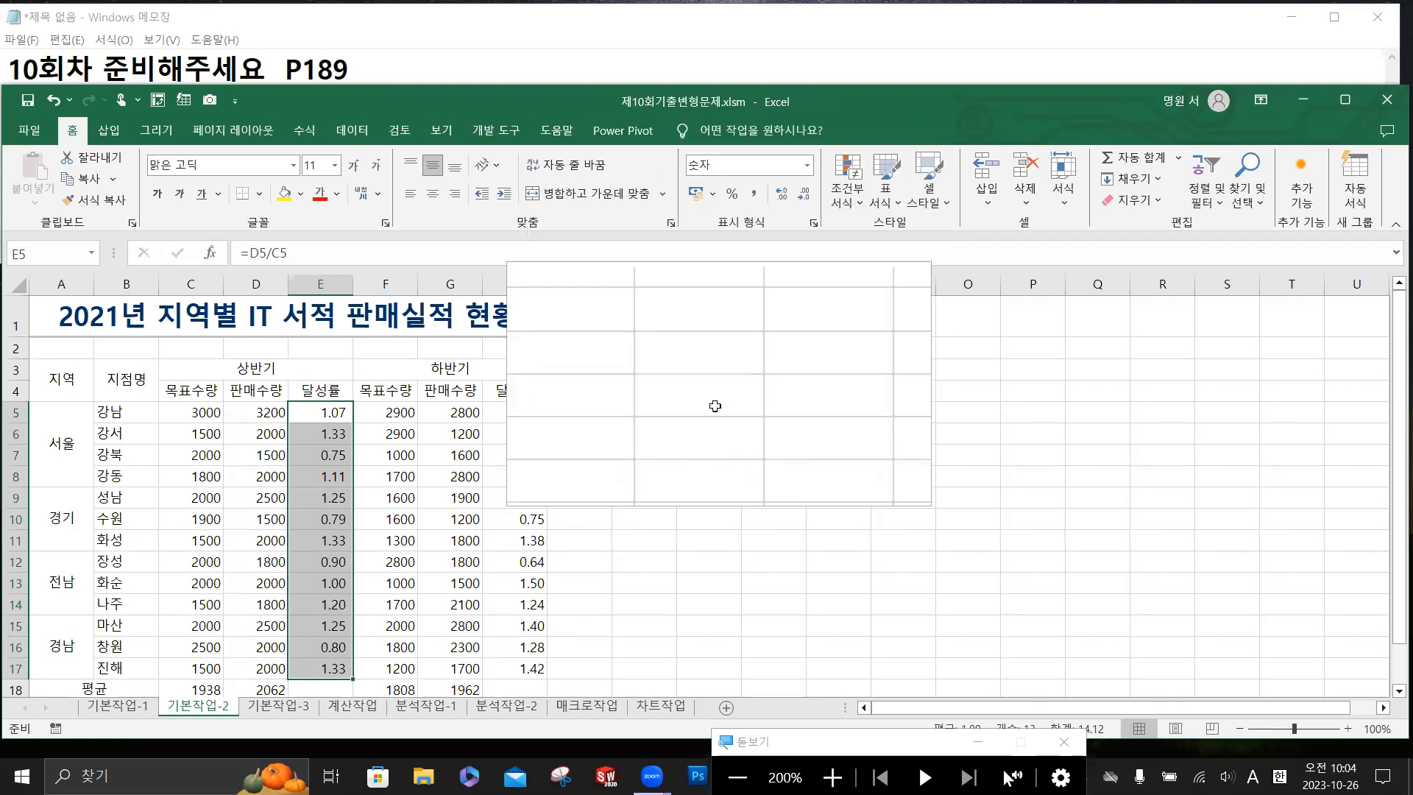
{"action": "left_click_drag", "start_coordinate": [530, 413], "coordinate": [511, 666]}
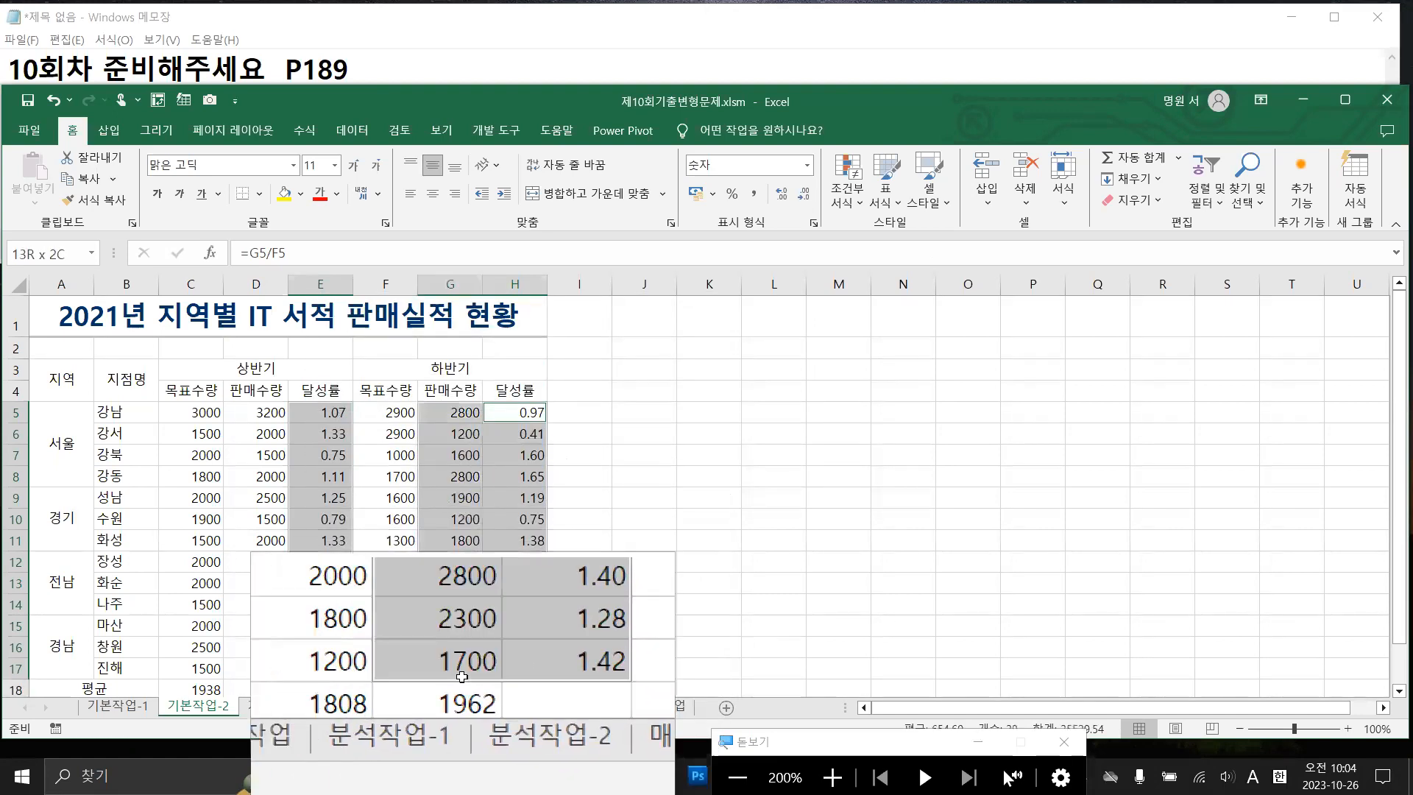
{"action": "left_click_drag", "start_coordinate": [522, 668], "coordinate": [522, 669]}
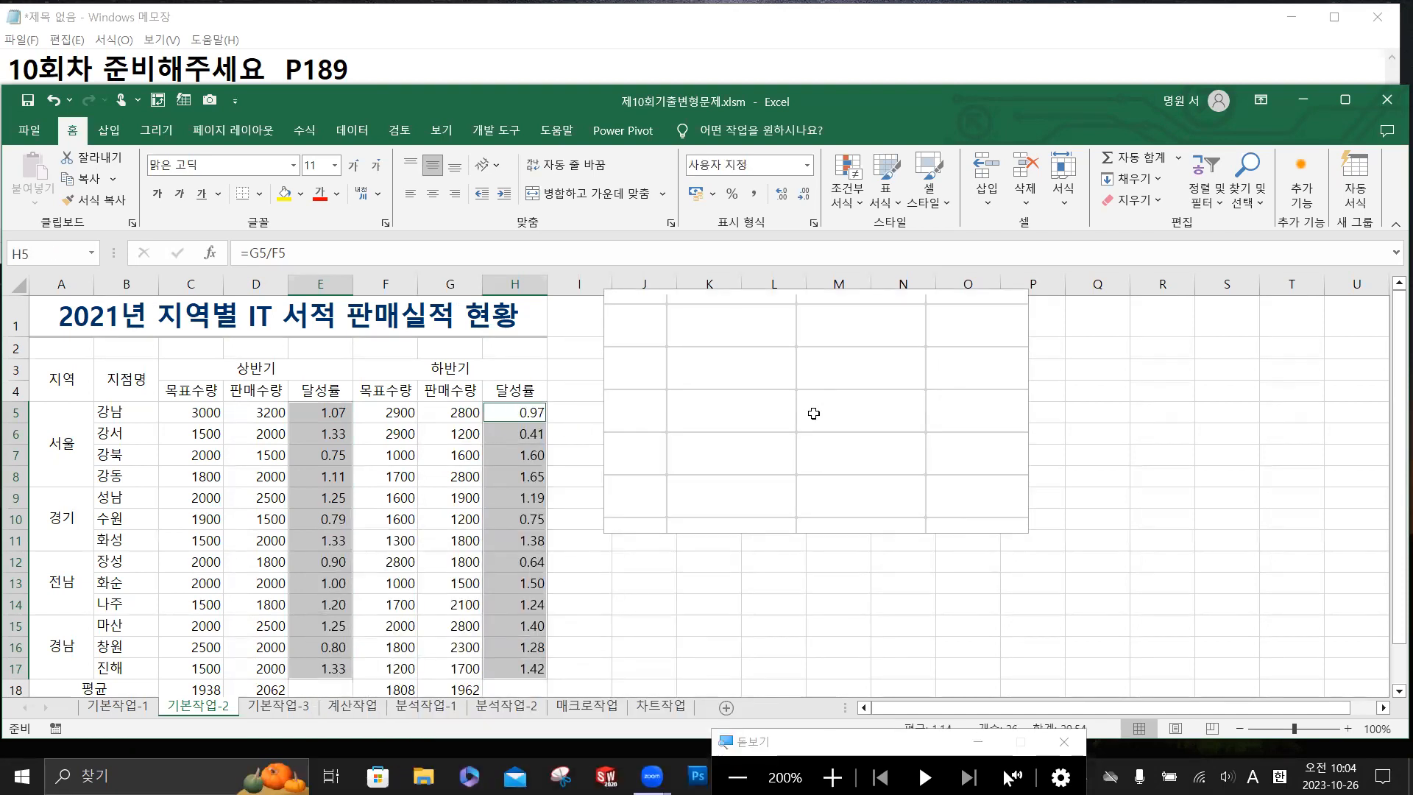
{"action": "left_click", "coordinate": [740, 200]}
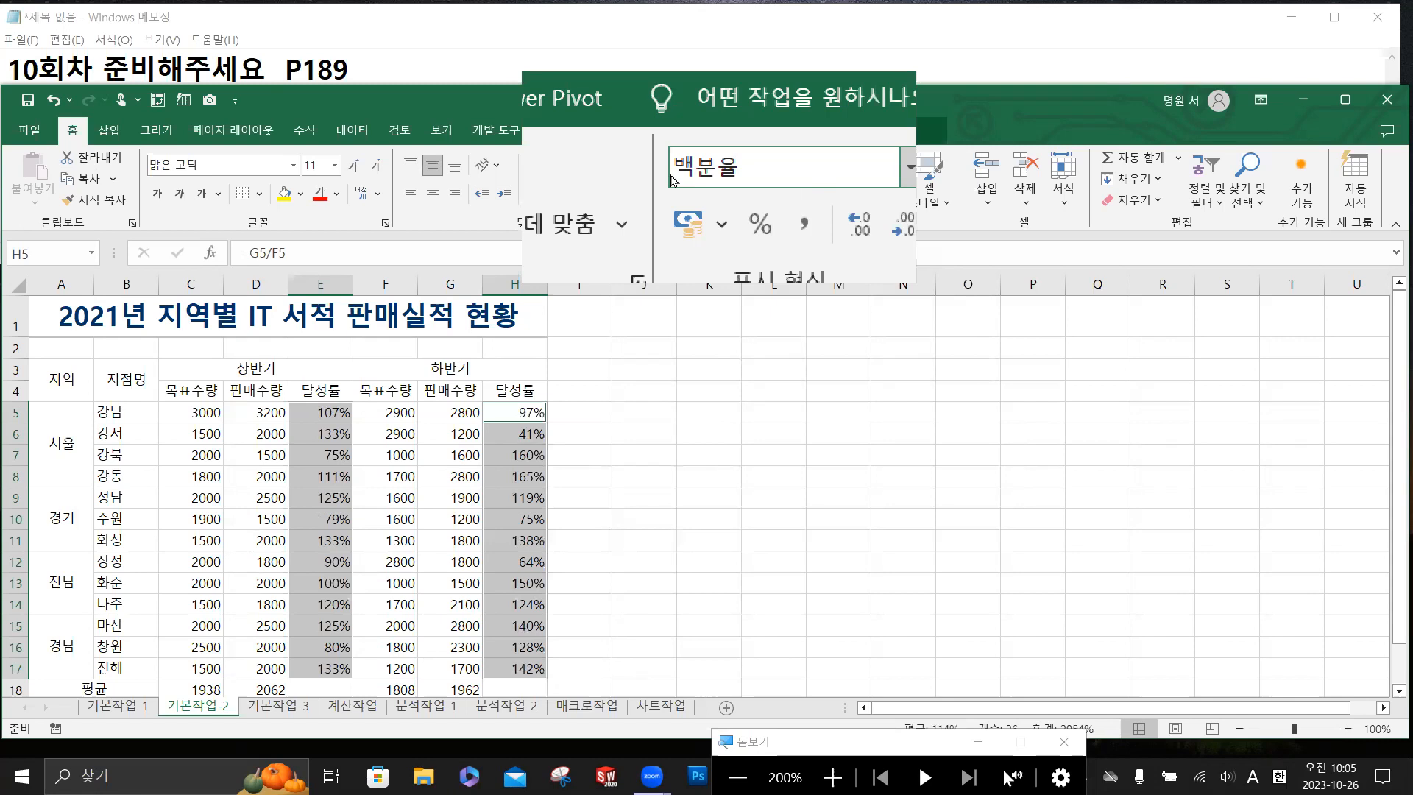
{"action": "left_click", "coordinate": [832, 334]}
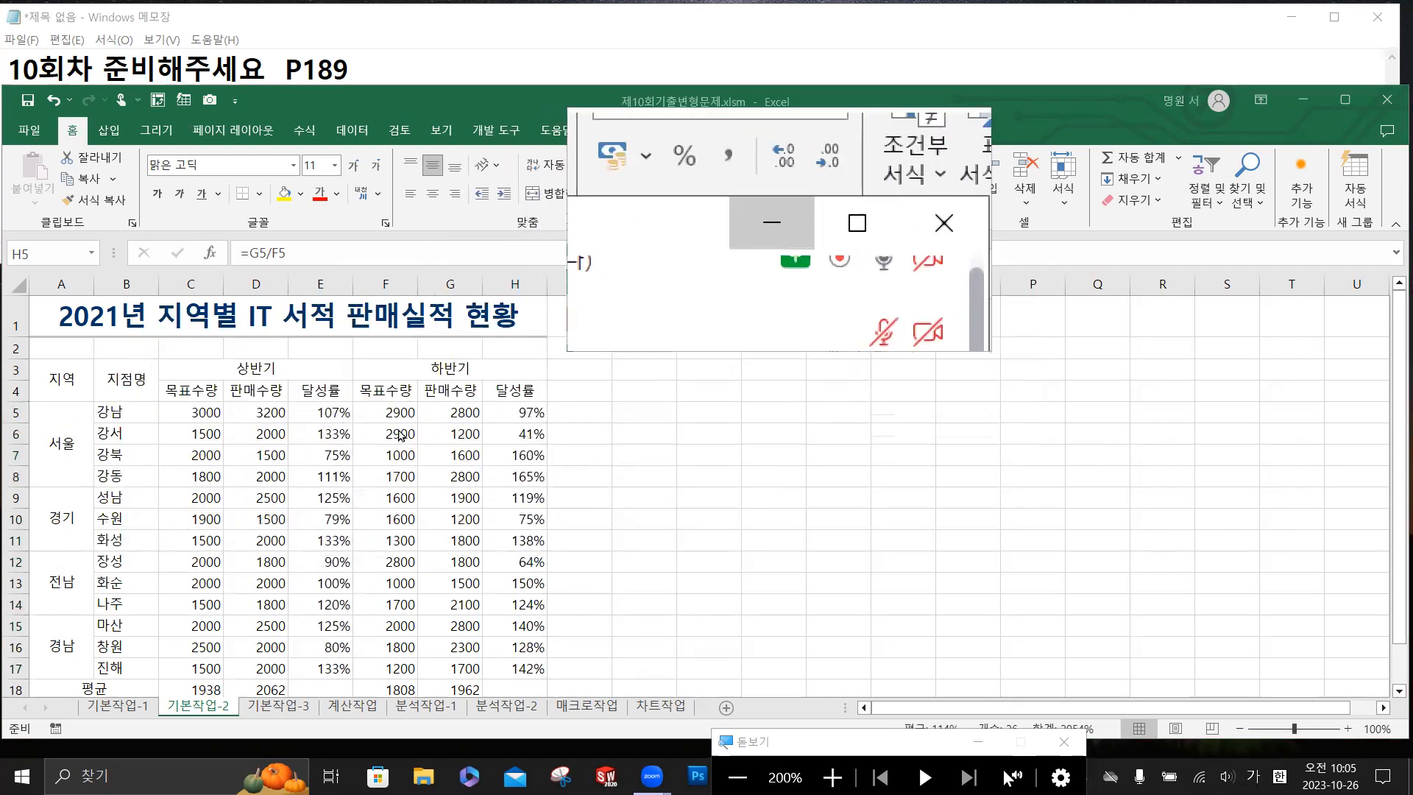
{"action": "scroll", "coordinate": [494, 429], "scroll_direction": "down", "scroll_amount": 2}
{"action": "scroll", "coordinate": [494, 429], "scroll_direction": "down", "scroll_amount": 1}
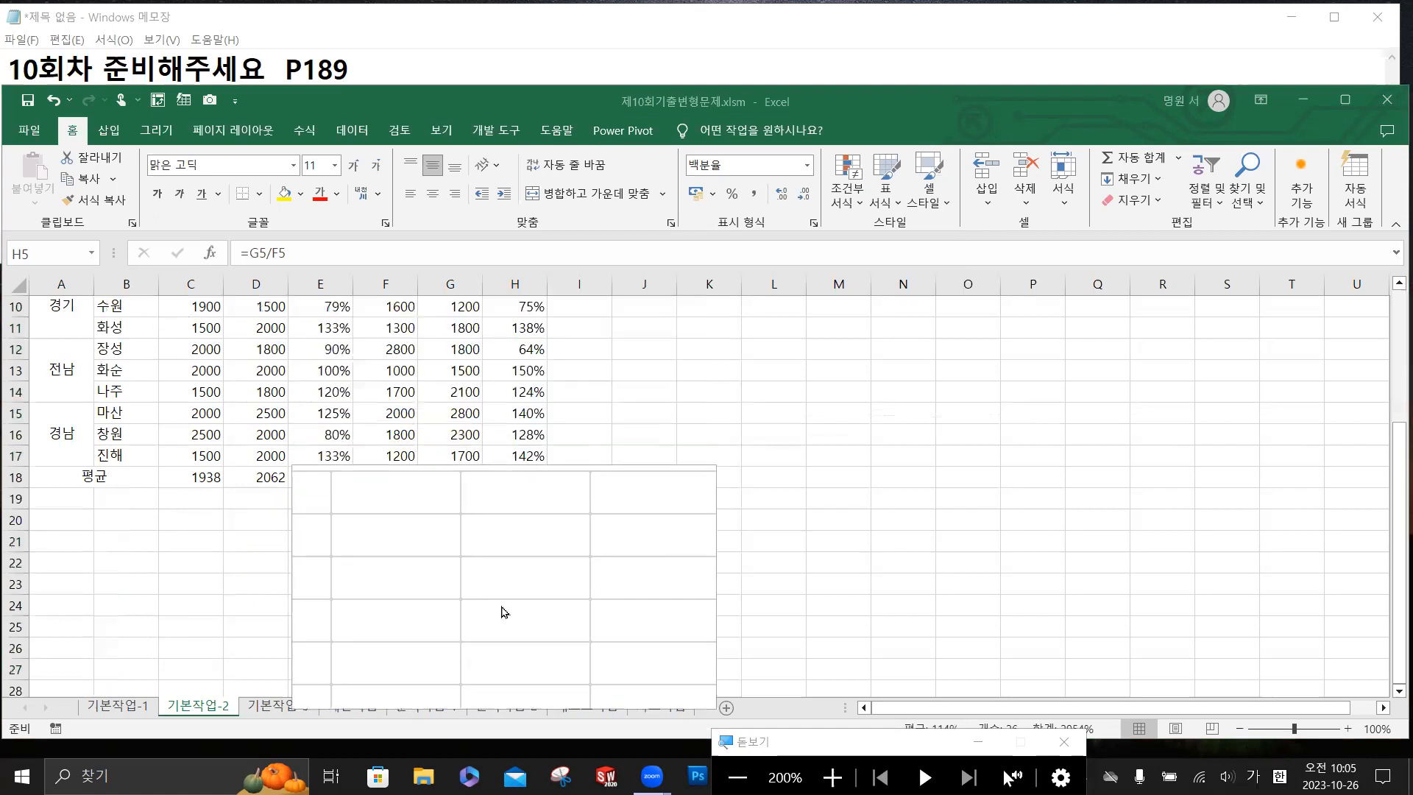
{"action": "scroll", "coordinate": [459, 586], "scroll_direction": "up", "scroll_amount": 2}
{"action": "scroll", "coordinate": [458, 587], "scroll_direction": "up", "scroll_amount": 1}
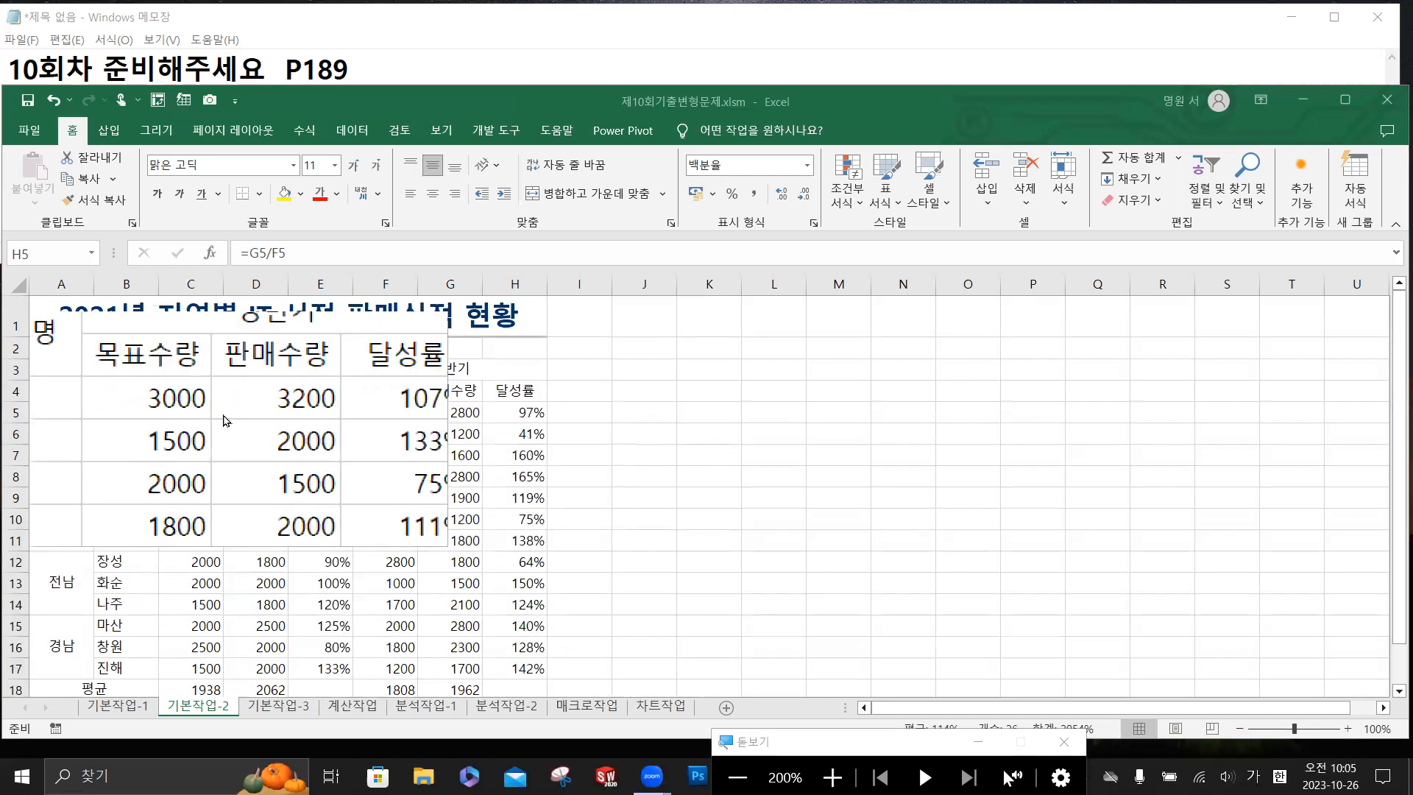
Apply the custom number format #,##0권 to the 목표수량 and 판매수량 values in C5:D18 and F5:G18.
{"action": "left_click", "coordinate": [199, 416]}
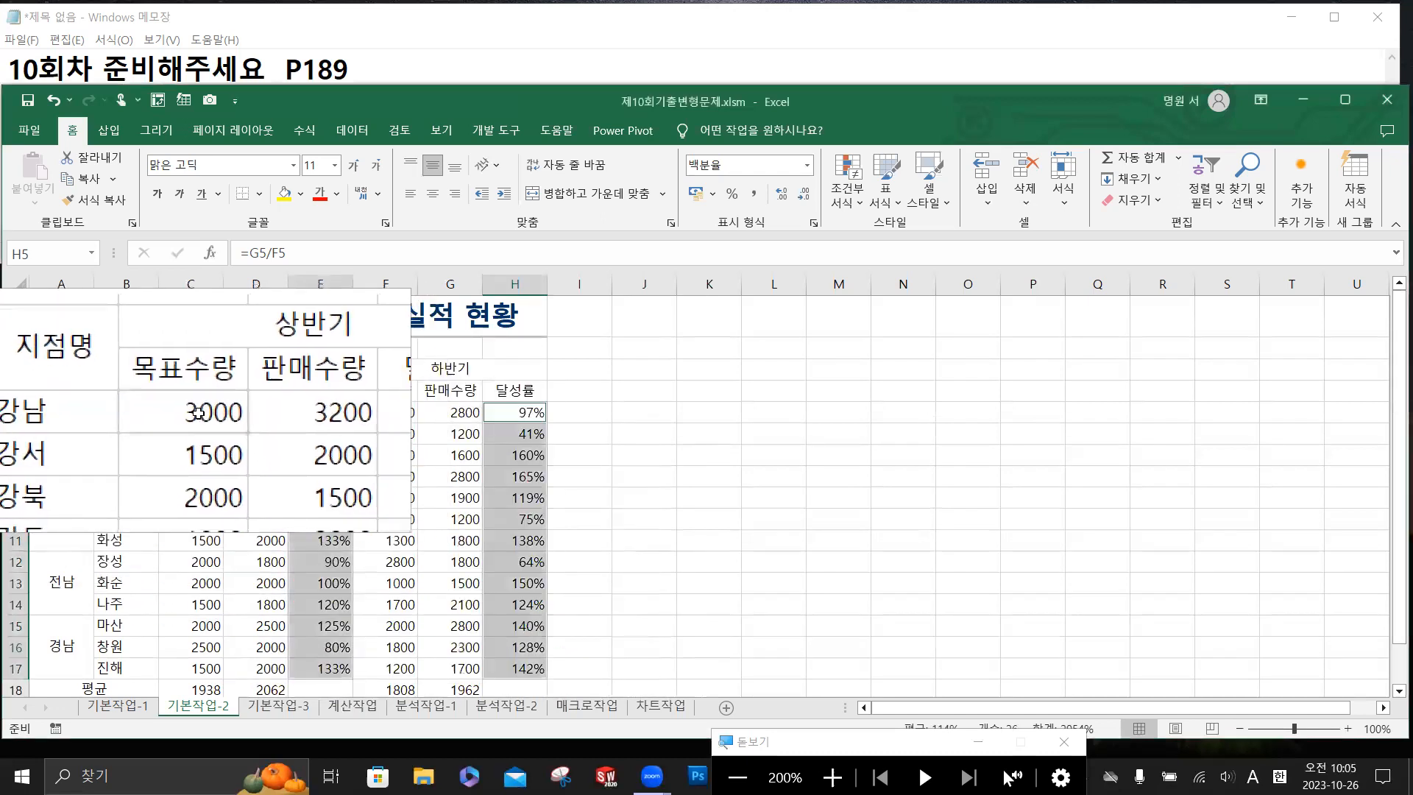
{"action": "left_click_drag", "start_coordinate": [199, 412], "coordinate": [262, 688]}
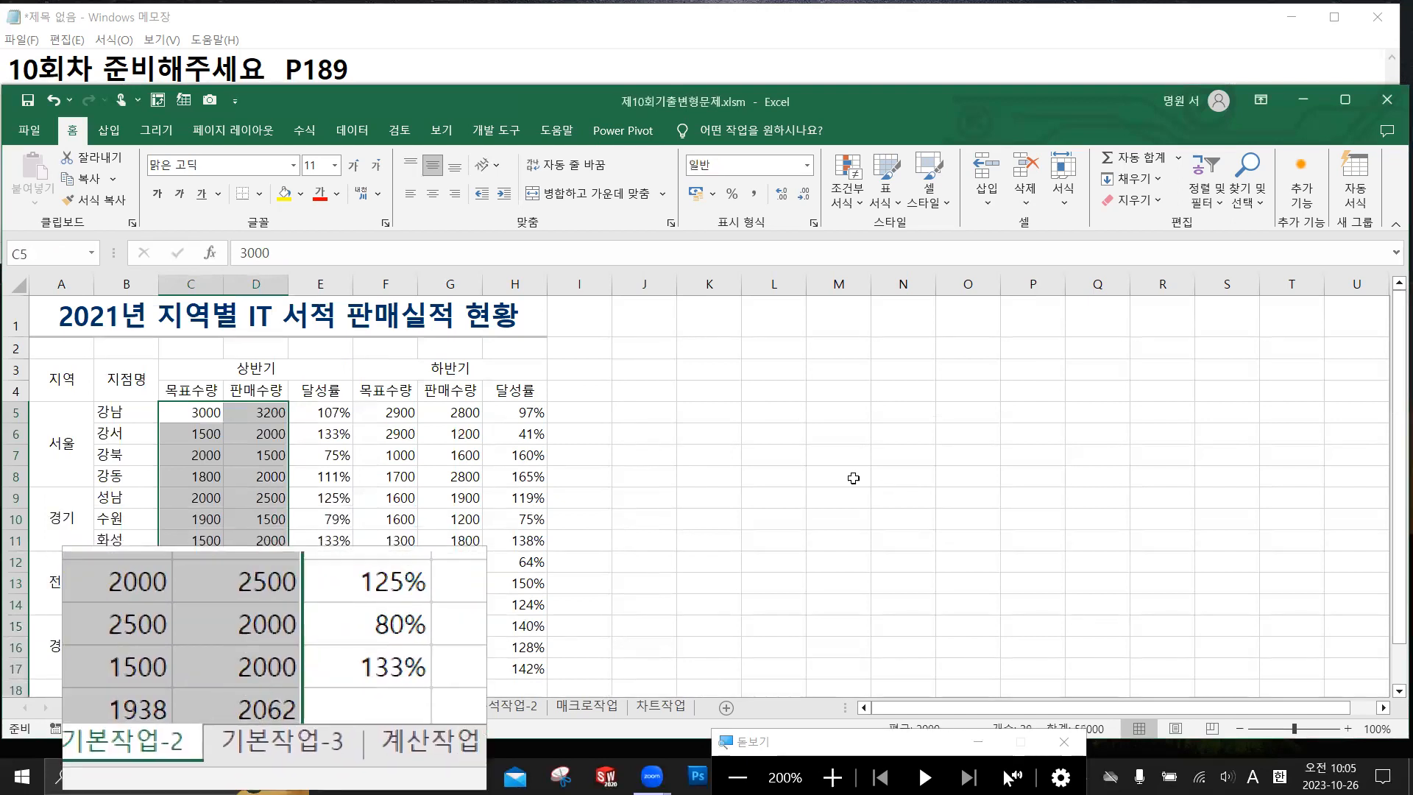
{"action": "scroll", "coordinate": [981, 438], "scroll_direction": "down", "scroll_amount": 1}
{"action": "scroll", "coordinate": [981, 438], "scroll_direction": "down", "scroll_amount": 1}
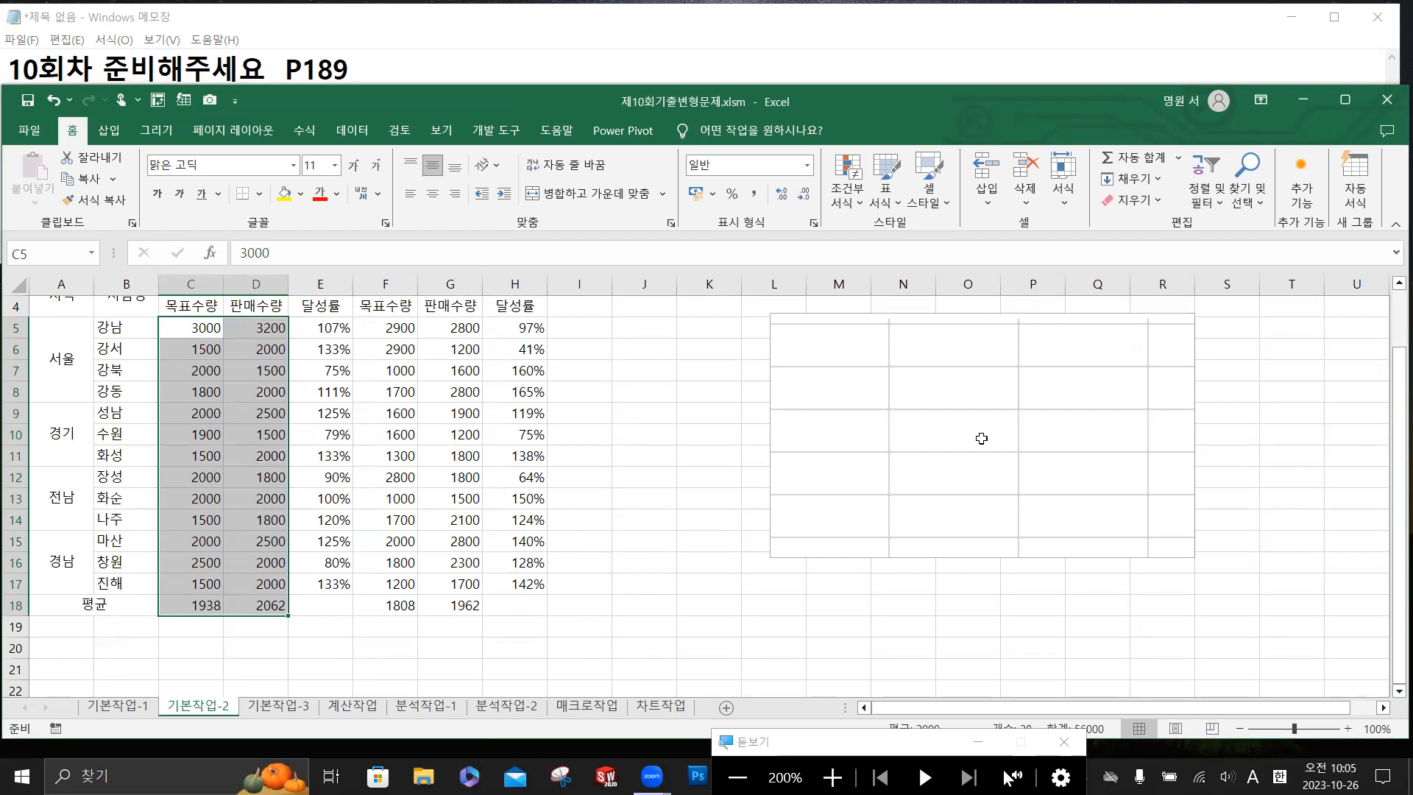
{"action": "scroll", "coordinate": [393, 434], "scroll_direction": "up", "scroll_amount": 1}
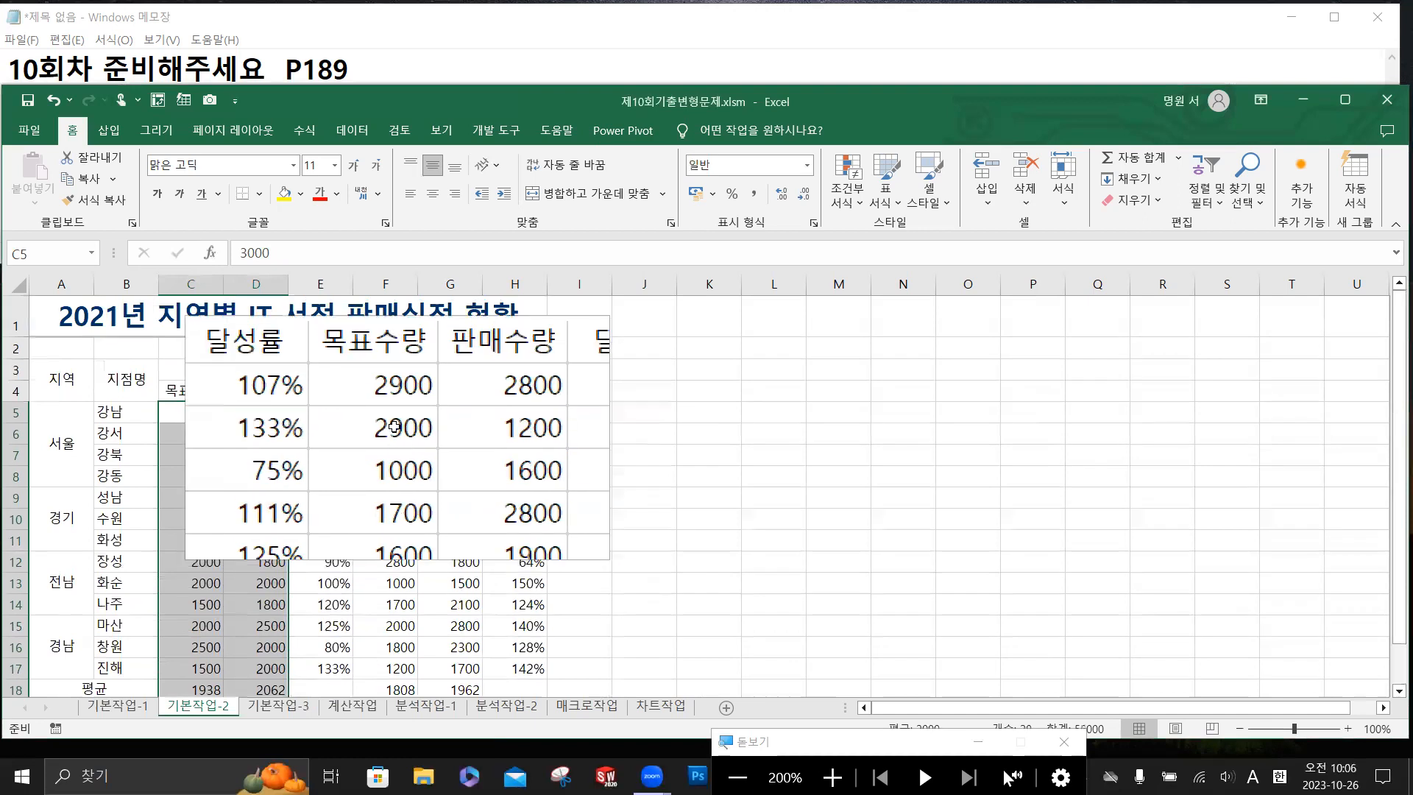
{"action": "left_click", "coordinate": [394, 416]}
{"action": "left_click_drag", "start_coordinate": [426, 417], "coordinate": [460, 646]}
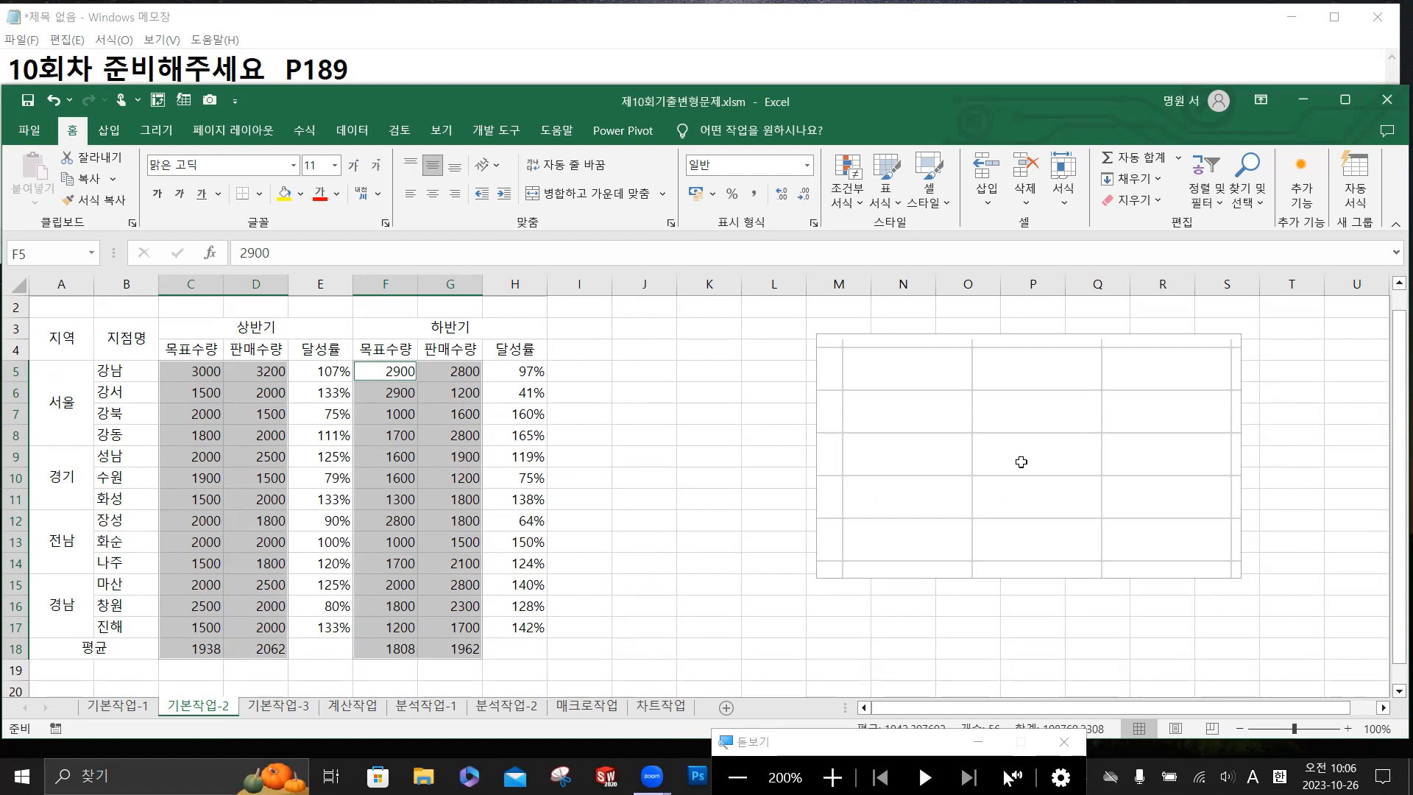
{"action": "right_click", "coordinate": [455, 416]}
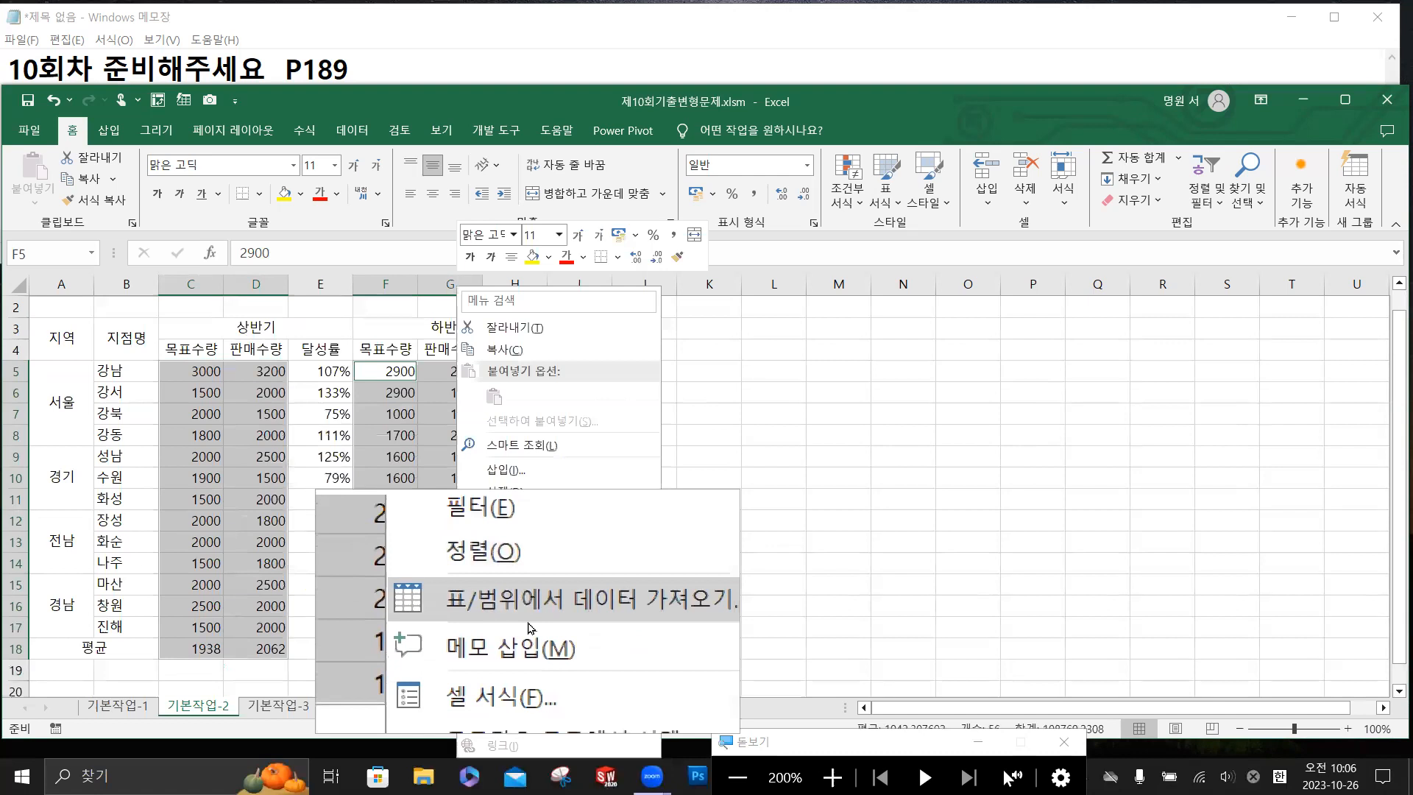
{"action": "key", "text": "Escape"}
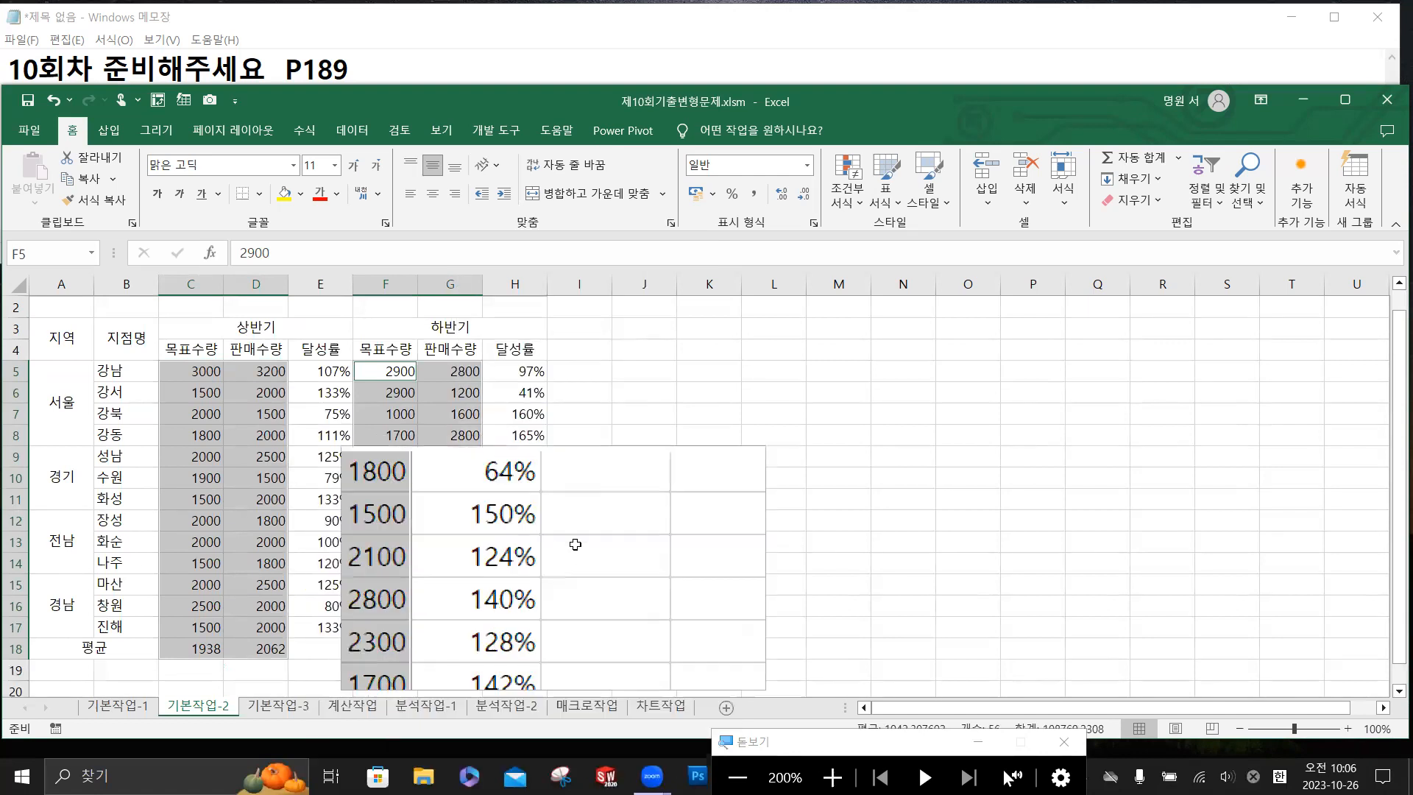
{"action": "key", "text": "ctrl+1"}
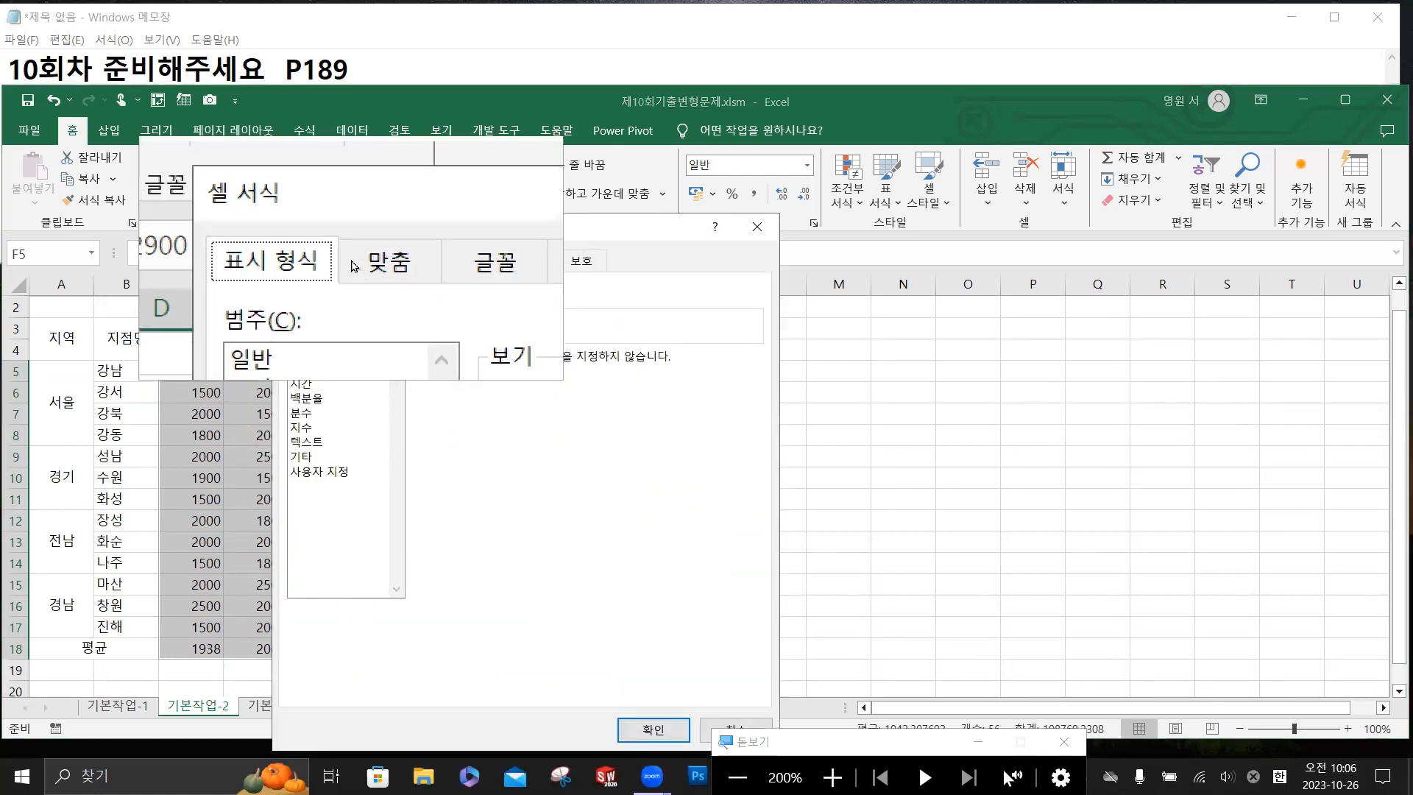
{"action": "left_click", "coordinate": [330, 475]}
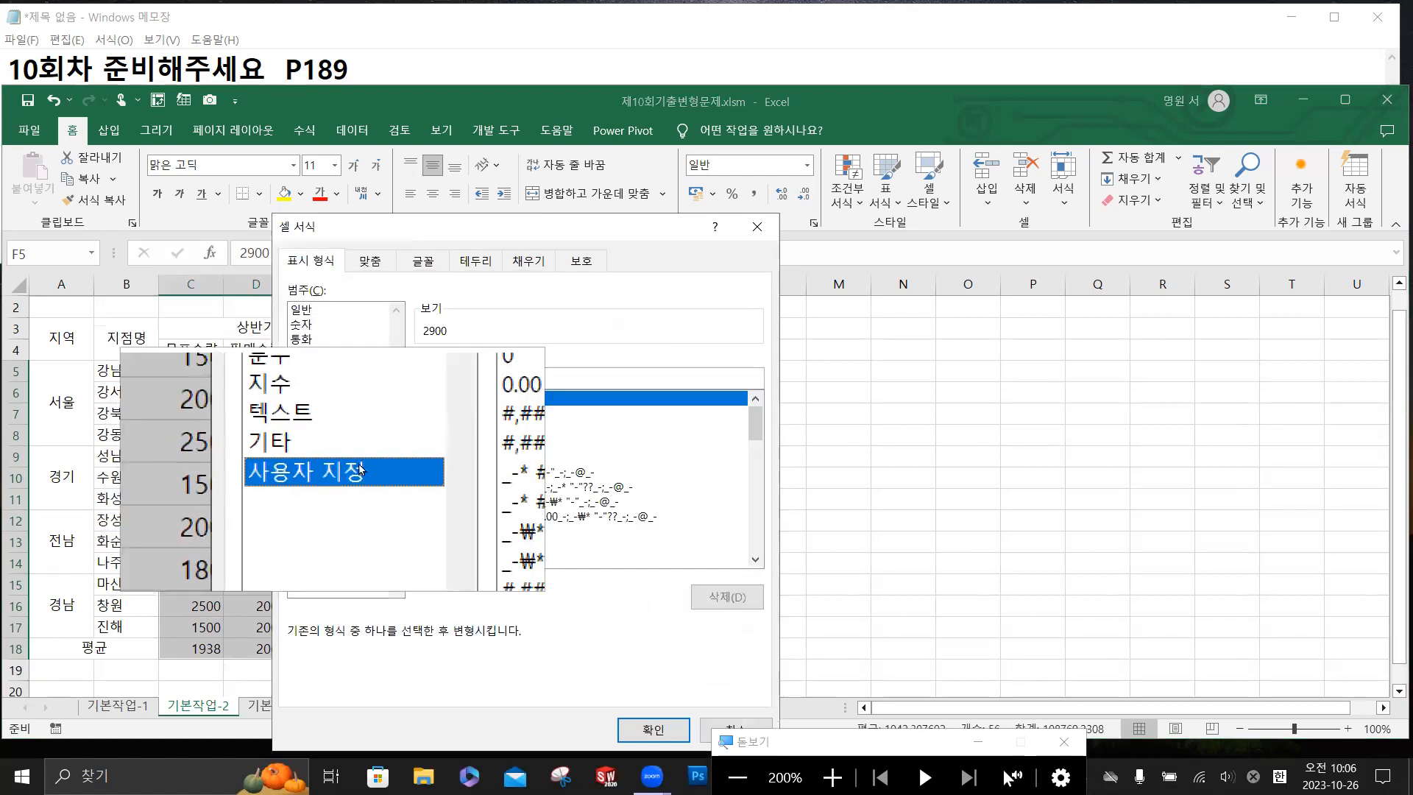
{"action": "left_click", "coordinate": [431, 446]}
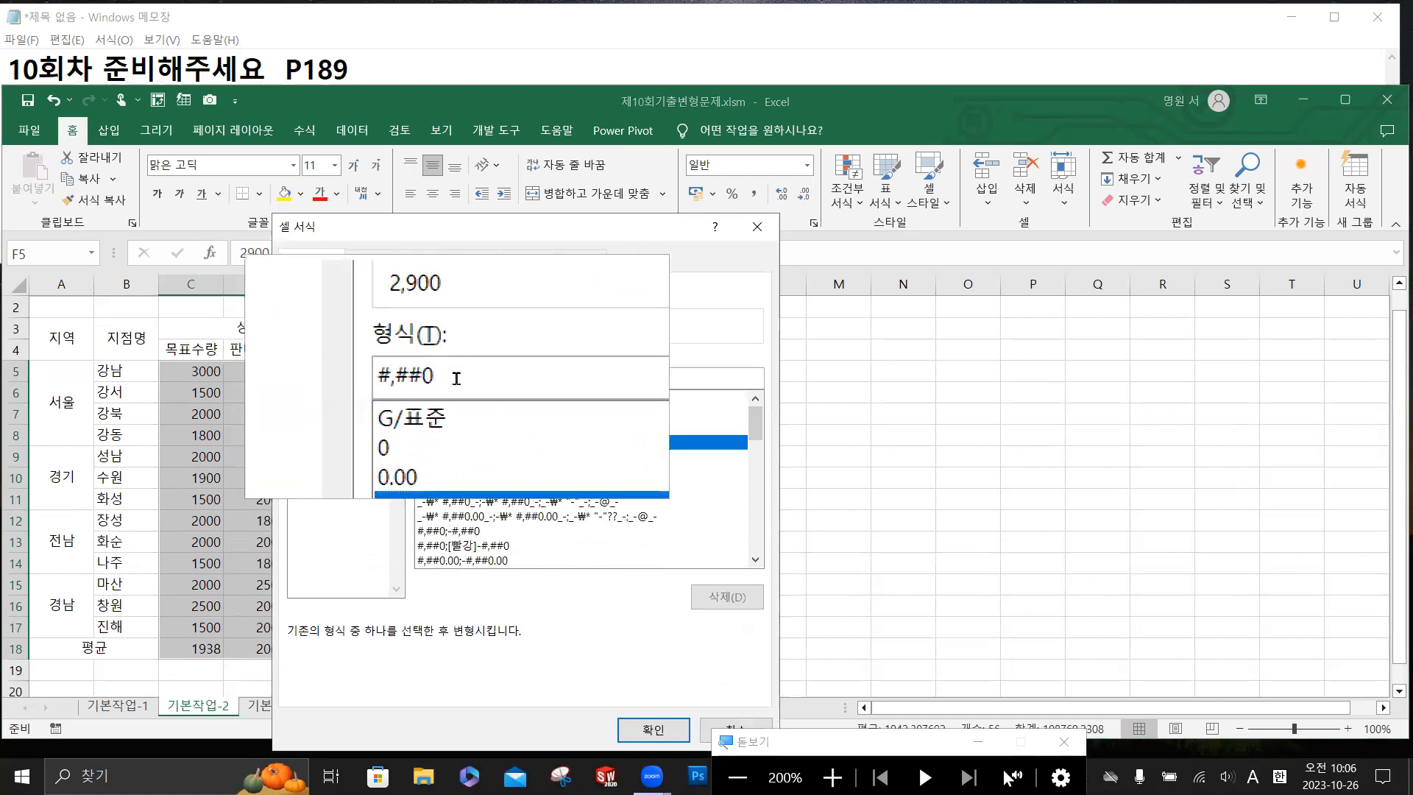
{"action": "left_click", "coordinate": [456, 378]}
{"action": "type", "text": "rnjs"}
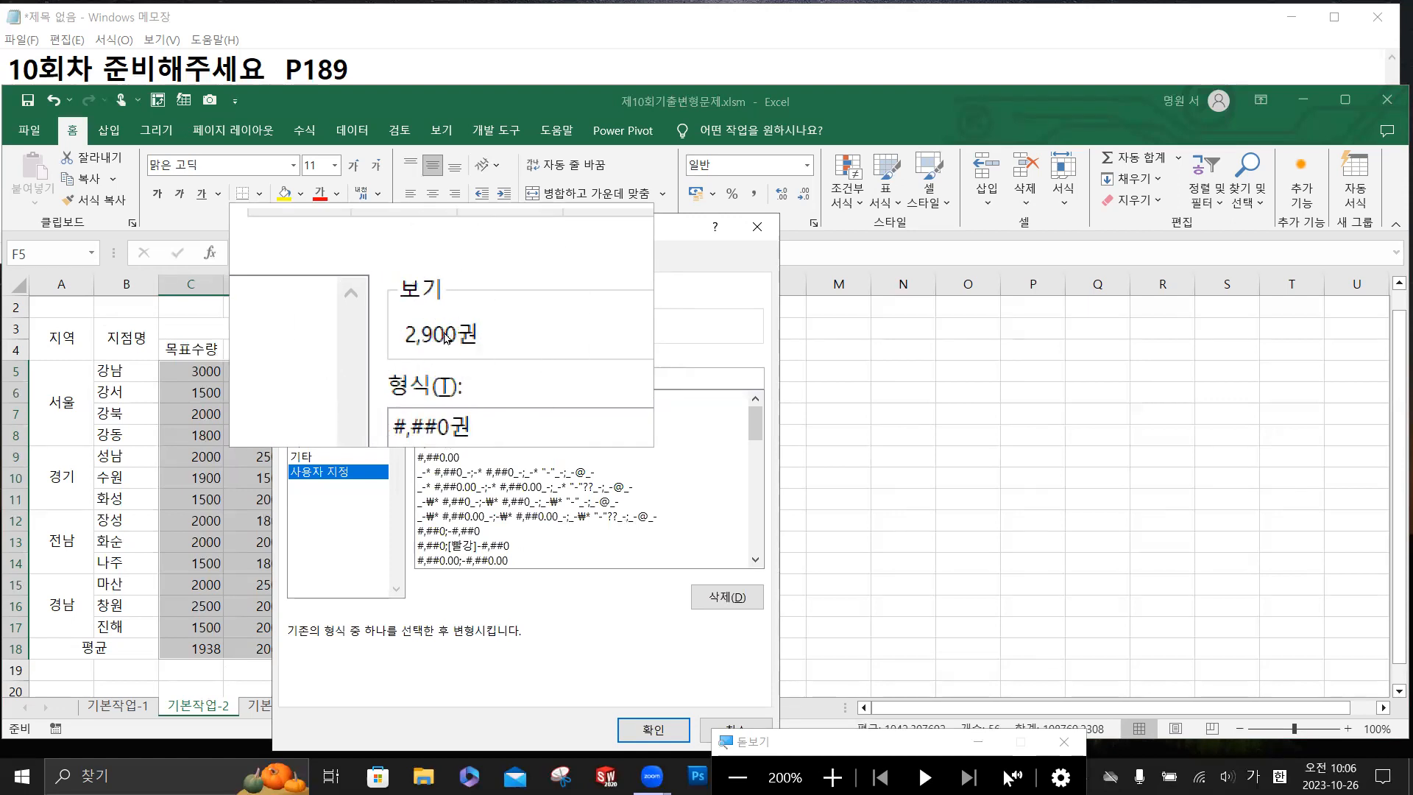
{"action": "left_click", "coordinate": [643, 732]}
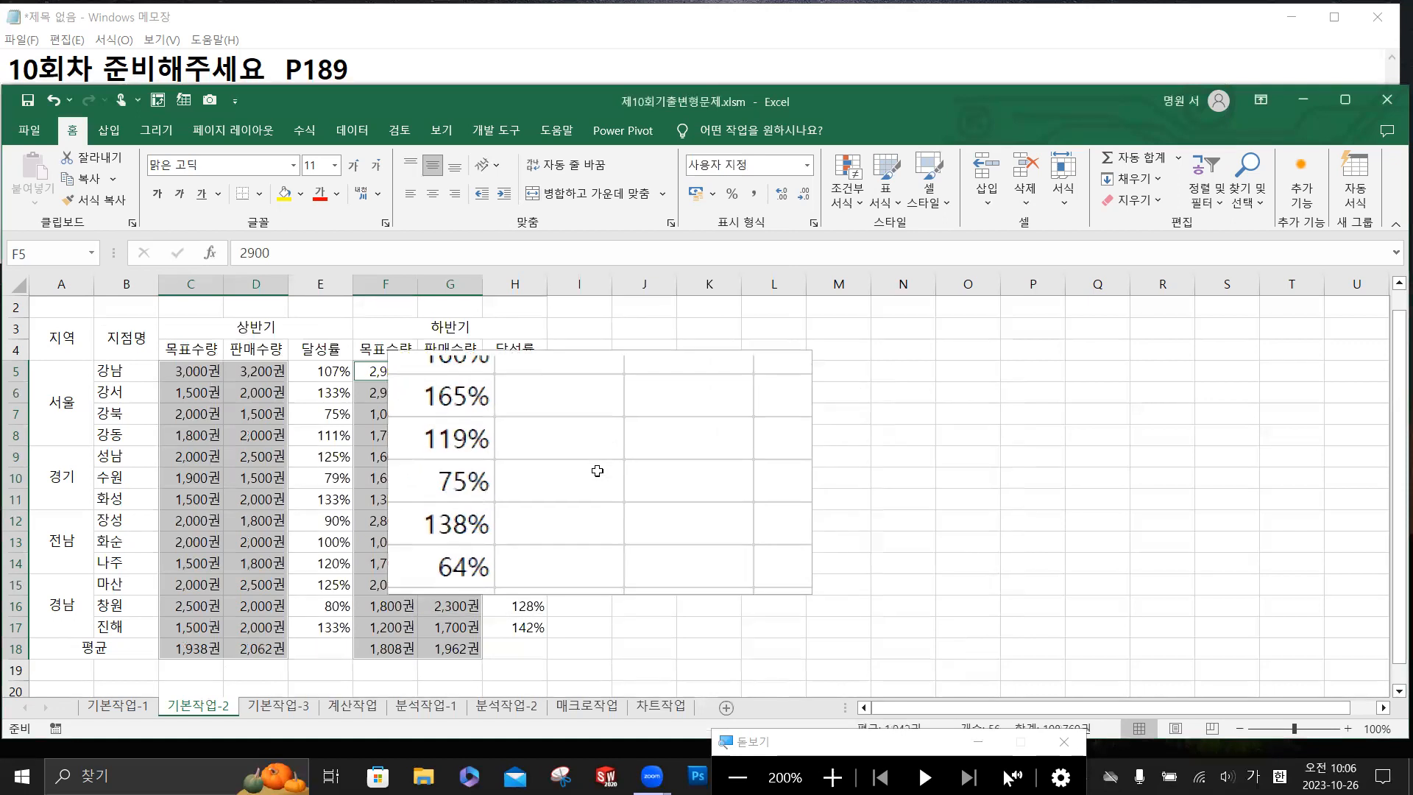
{"action": "left_click", "coordinate": [578, 457]}
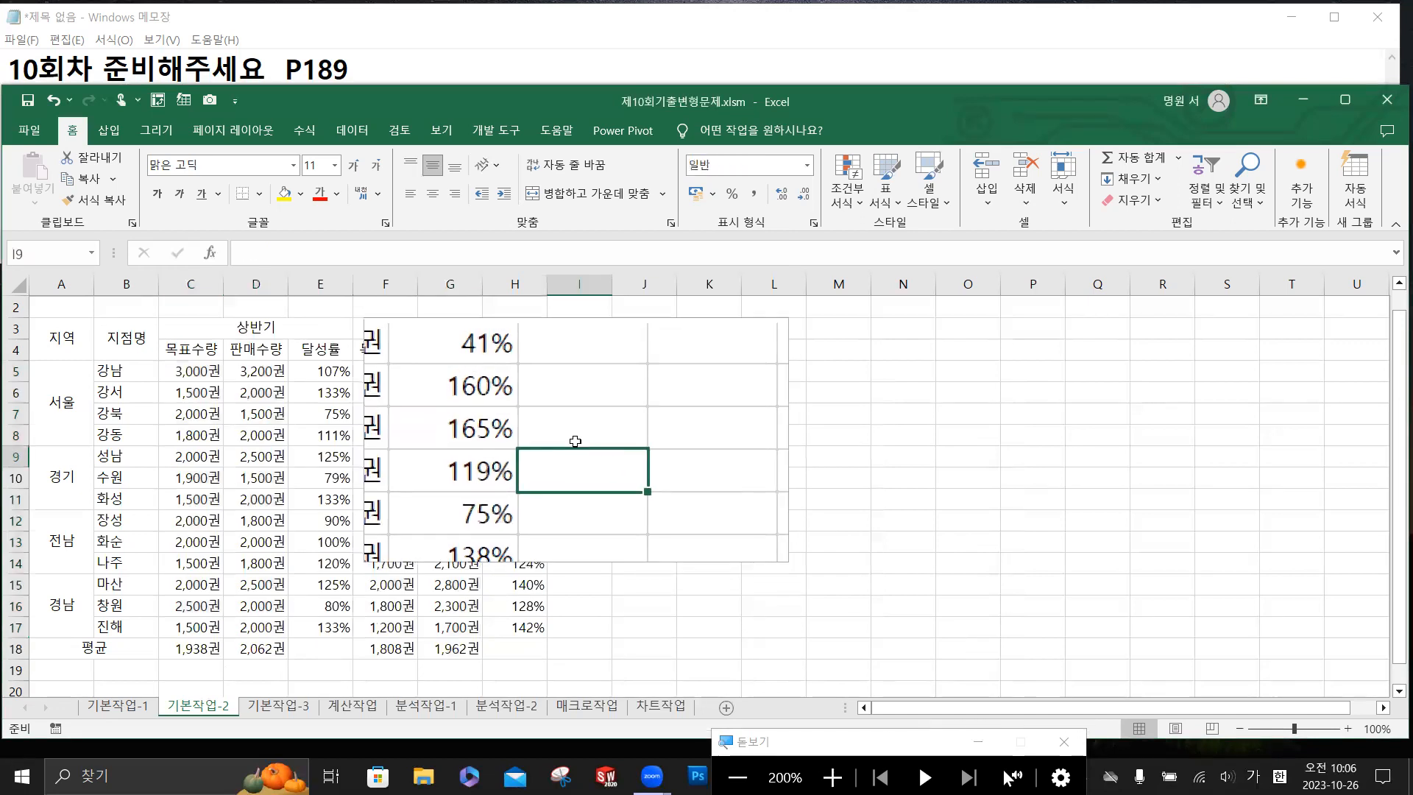
Insert a note reading 하반기 최대 달성률 in cell H8, without an author name.
{"action": "left_click", "coordinate": [513, 435]}
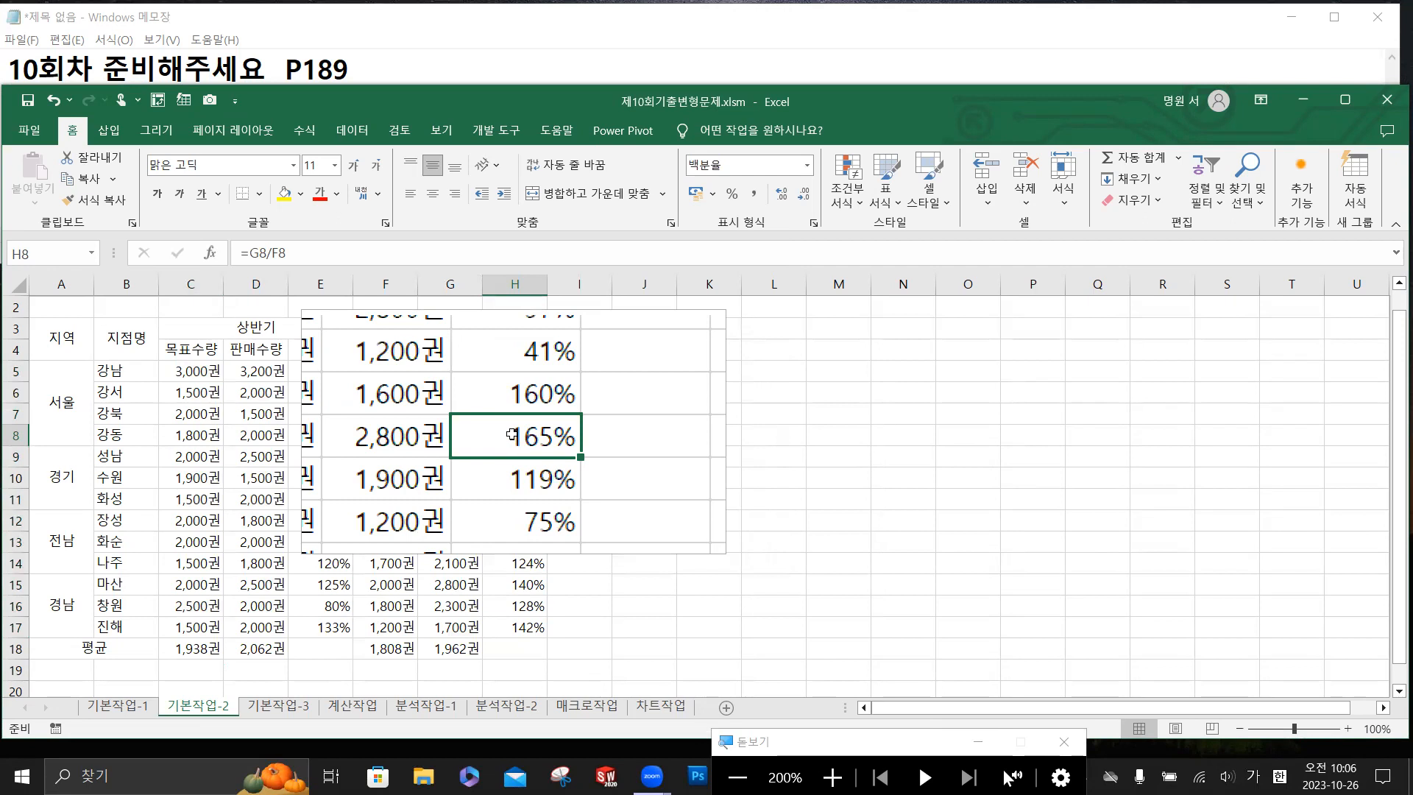
{"action": "right_click", "coordinate": [513, 435]}
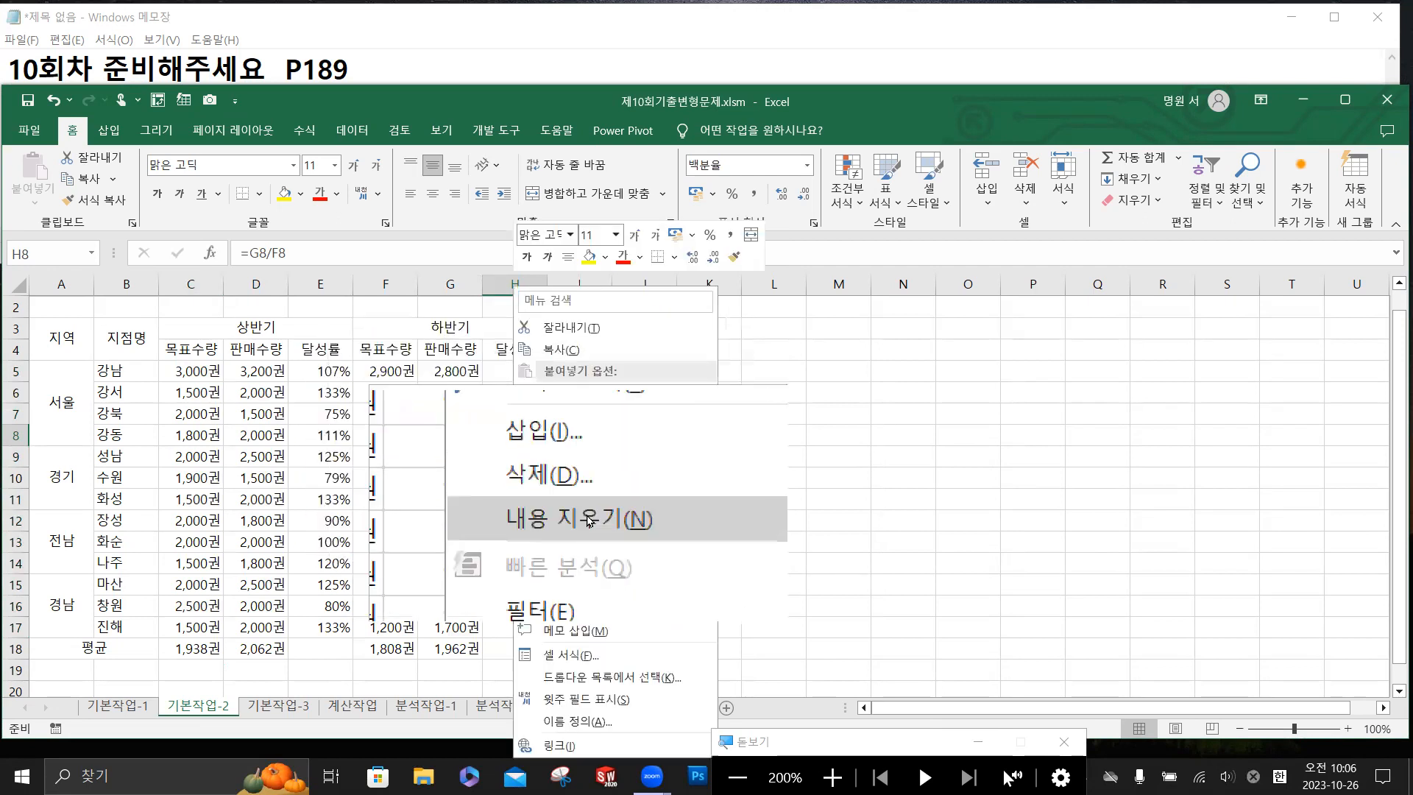
{"action": "left_click", "coordinate": [606, 635]}
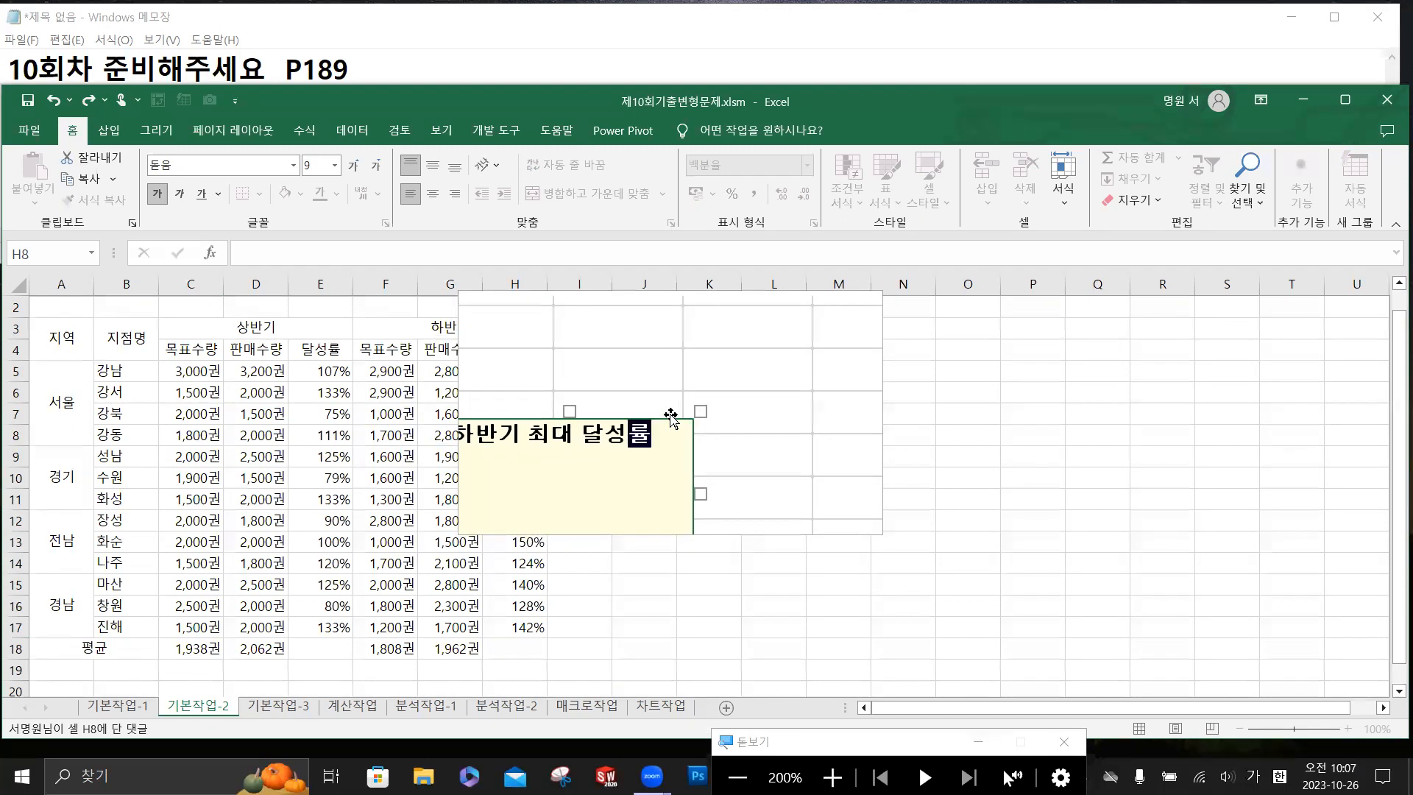
Set the H8 note to automatic size and make it always displayed on the sheet.
{"action": "right_click", "coordinate": [670, 414]}
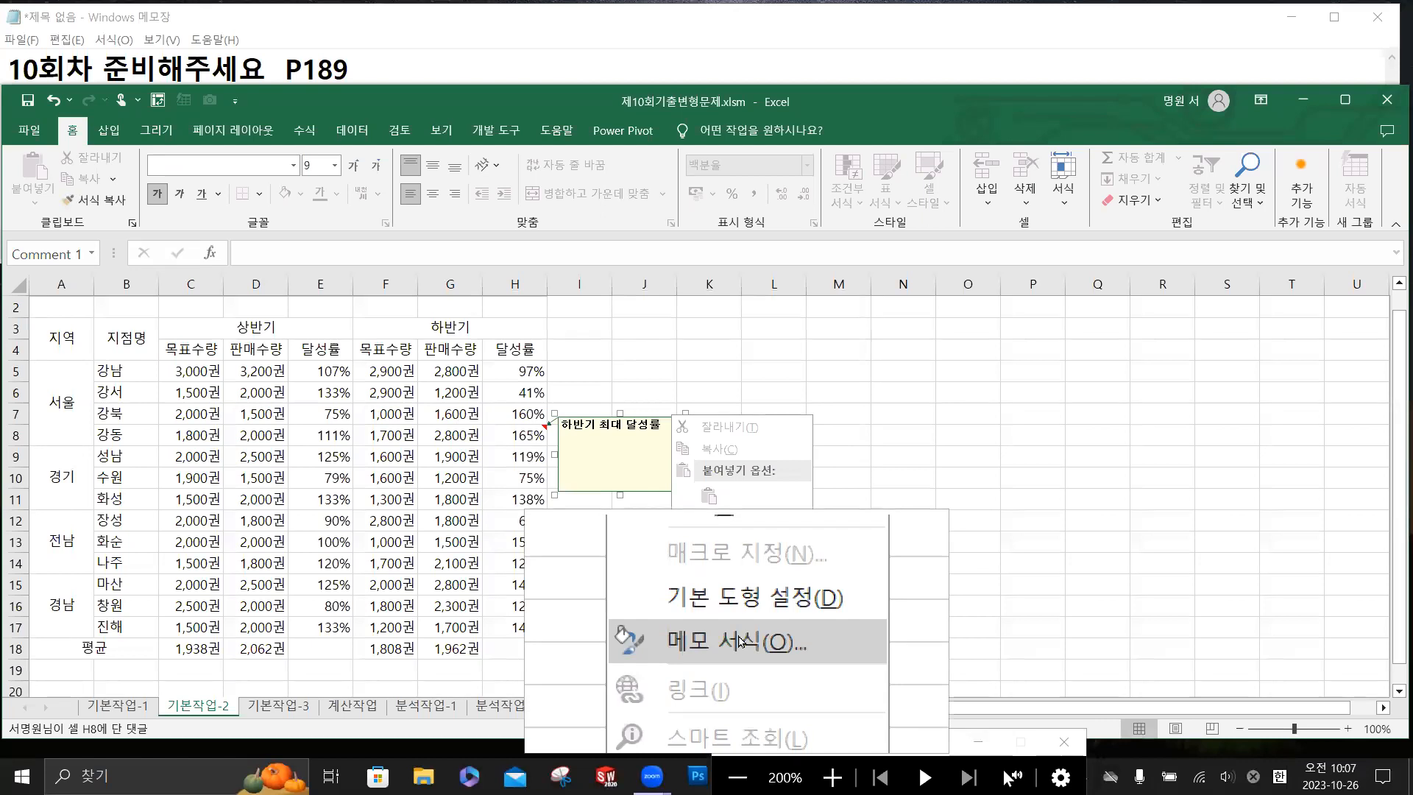
{"action": "left_click", "coordinate": [741, 642]}
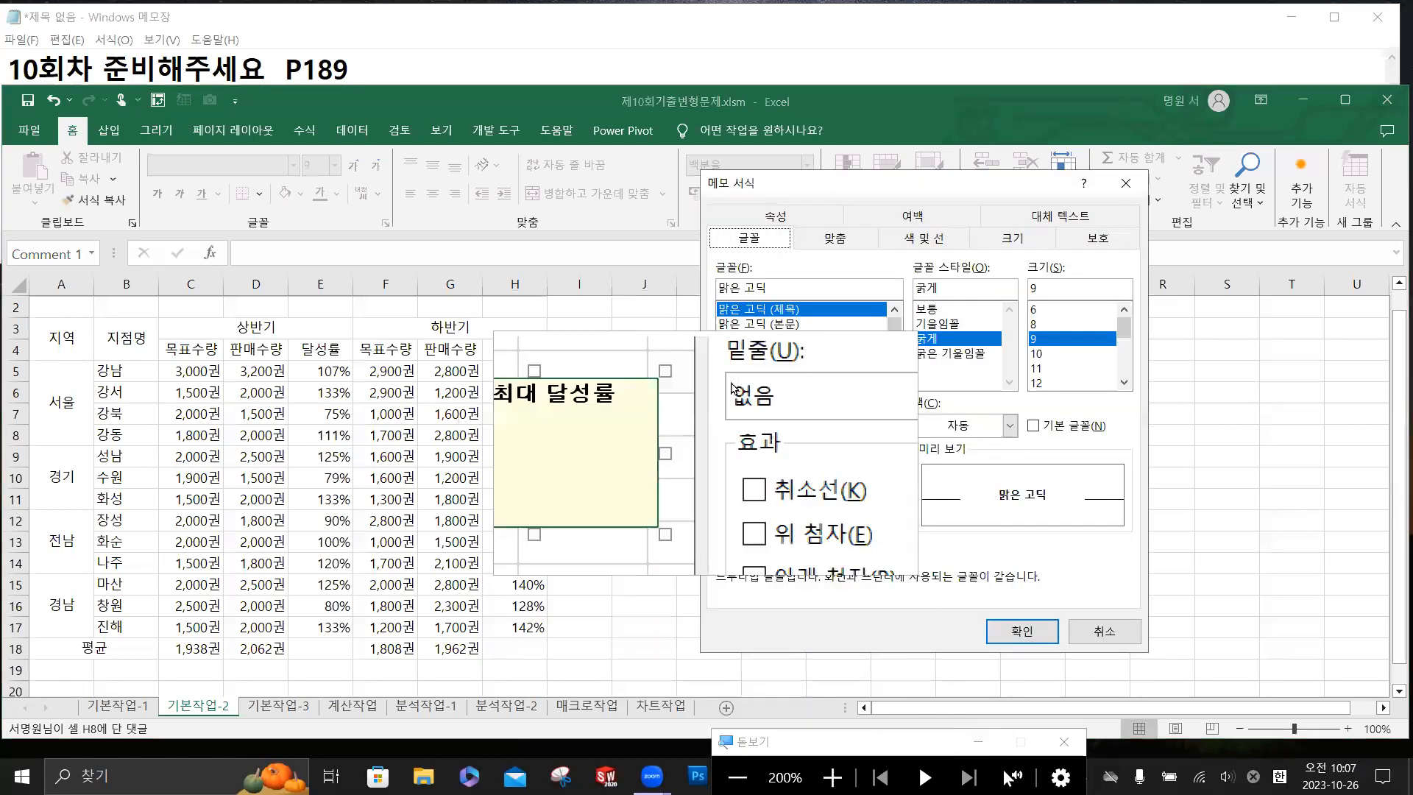
{"action": "left_click", "coordinate": [821, 247]}
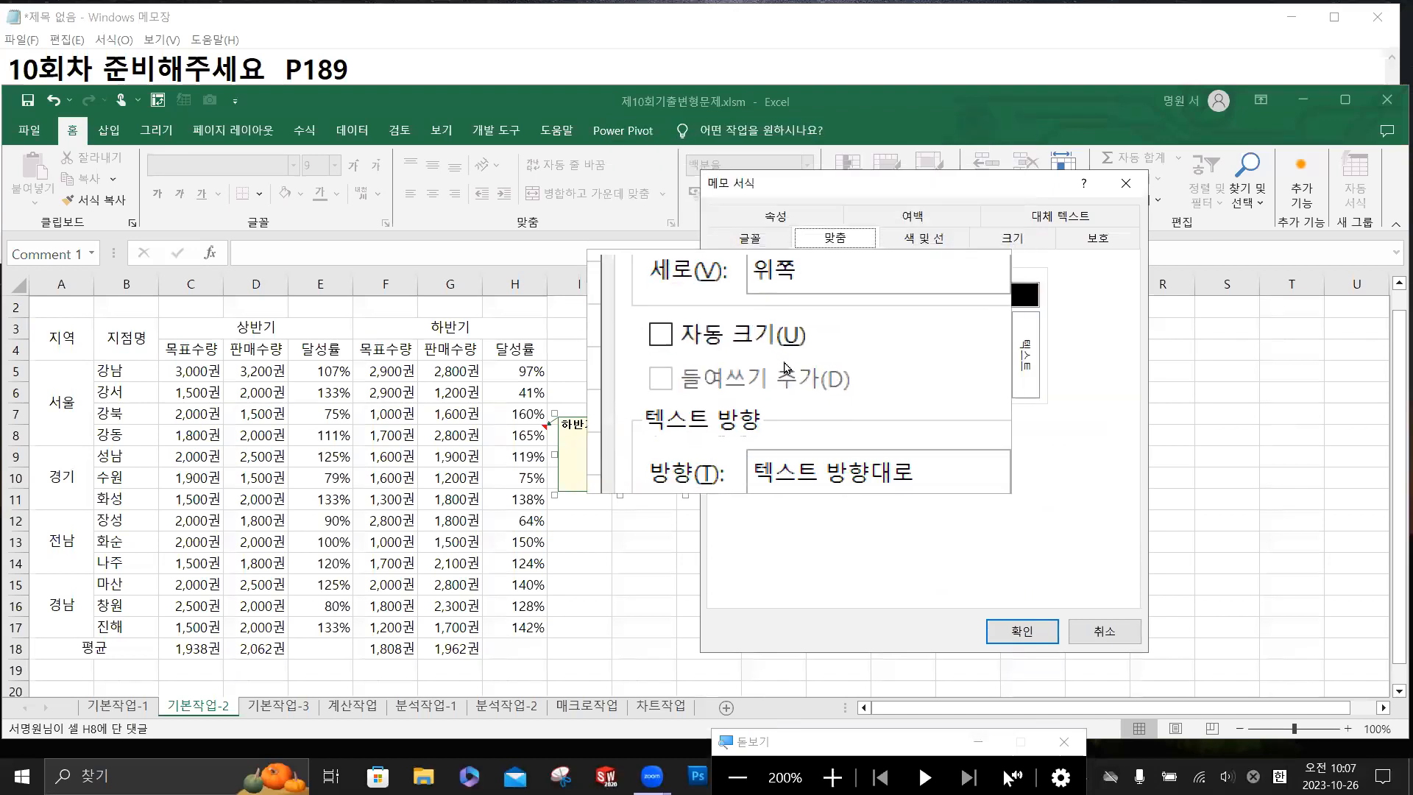
{"action": "left_click", "coordinate": [781, 361]}
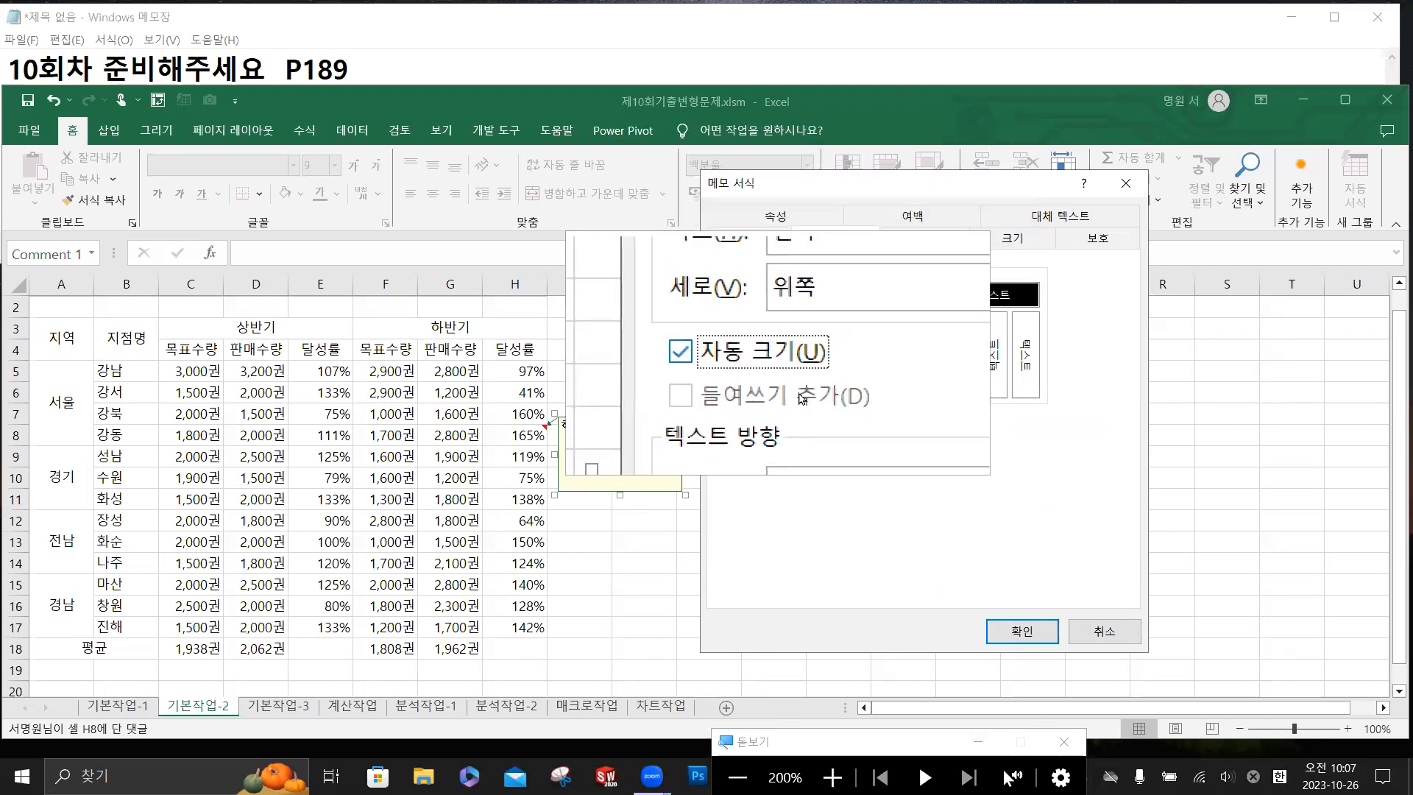
{"action": "left_click", "coordinate": [1002, 631]}
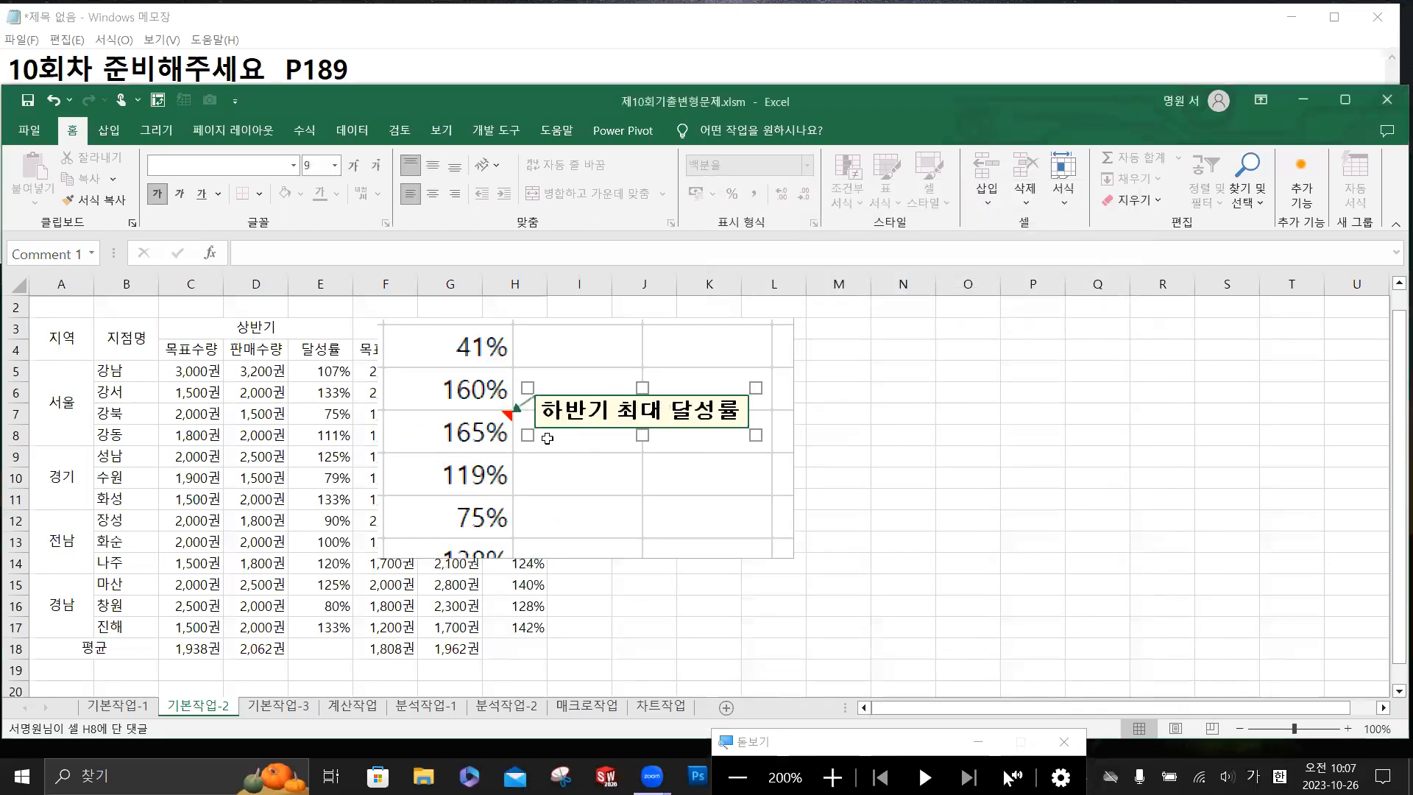
{"action": "left_click", "coordinate": [519, 432]}
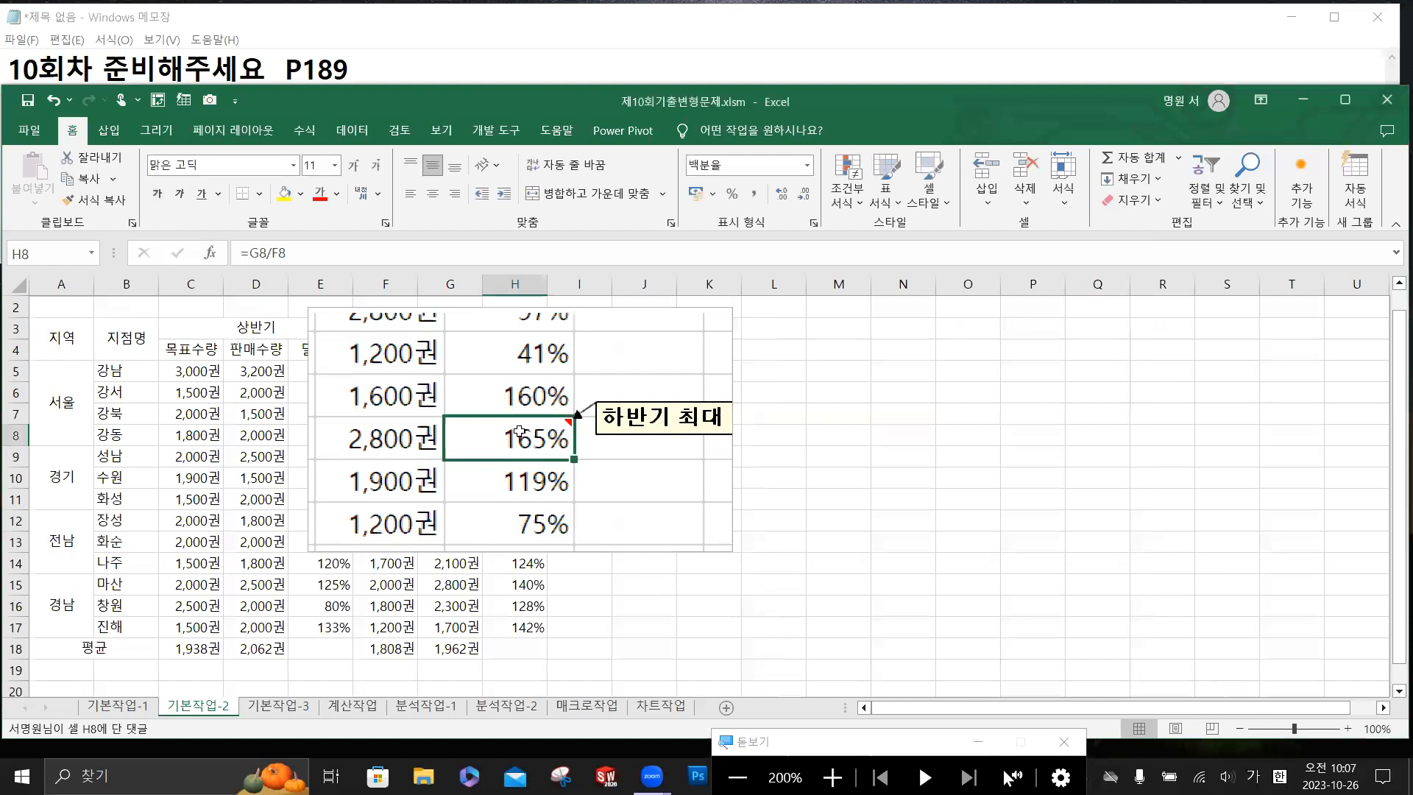
{"action": "right_click", "coordinate": [520, 432]}
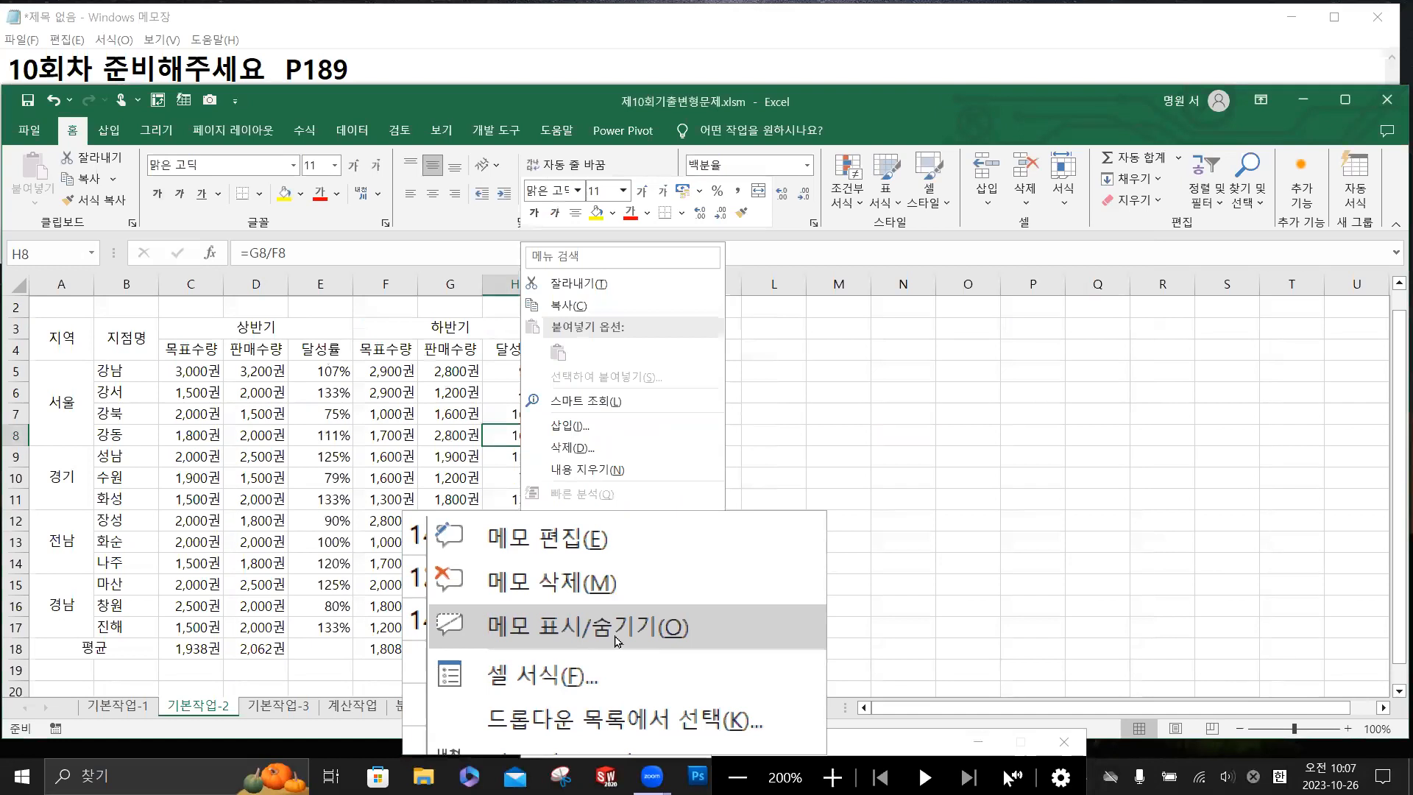
{"action": "left_click", "coordinate": [616, 637]}
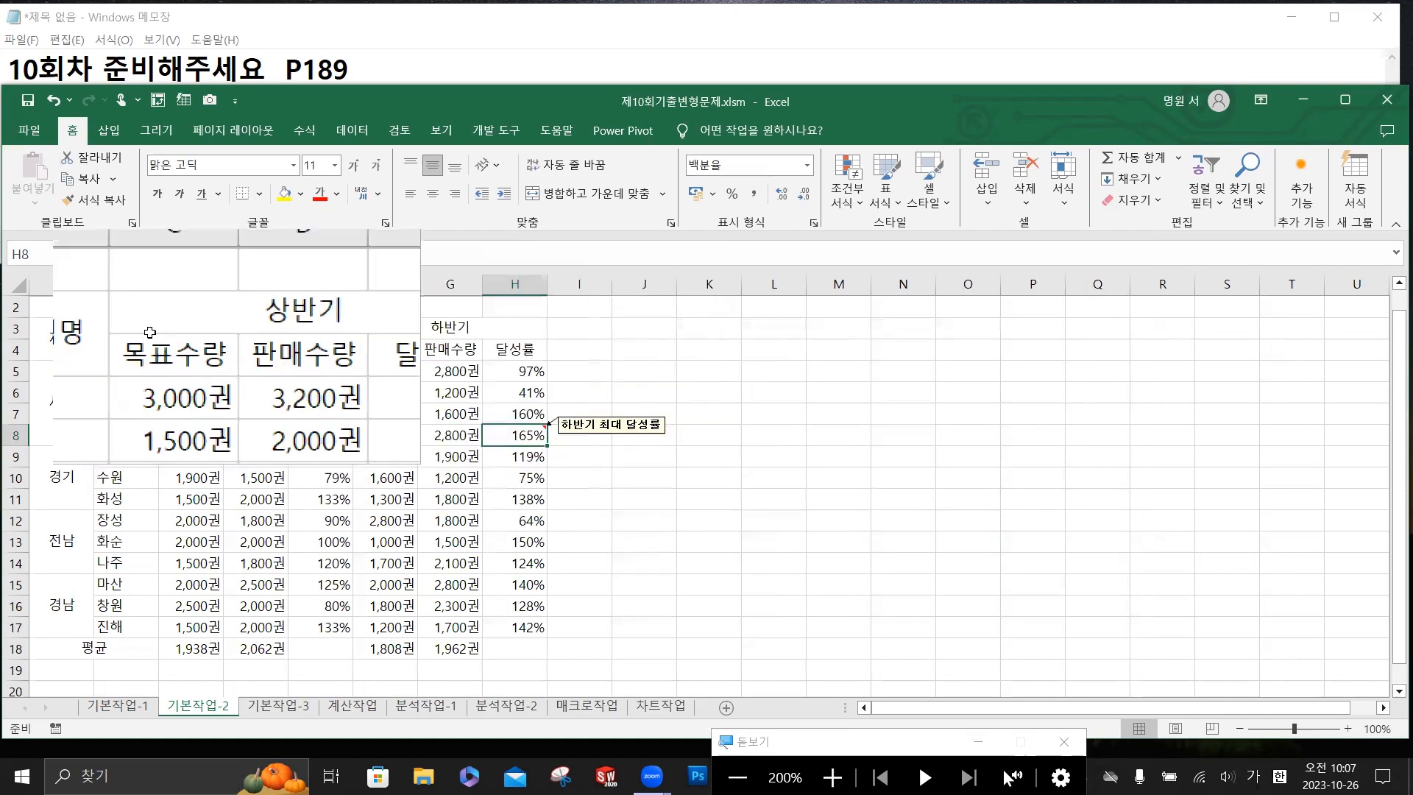
Apply all borders (모든 테두리) to the table range A3:H18.
{"action": "left_click", "coordinate": [77, 341]}
{"action": "left_click_drag", "start_coordinate": [78, 341], "coordinate": [518, 654]}
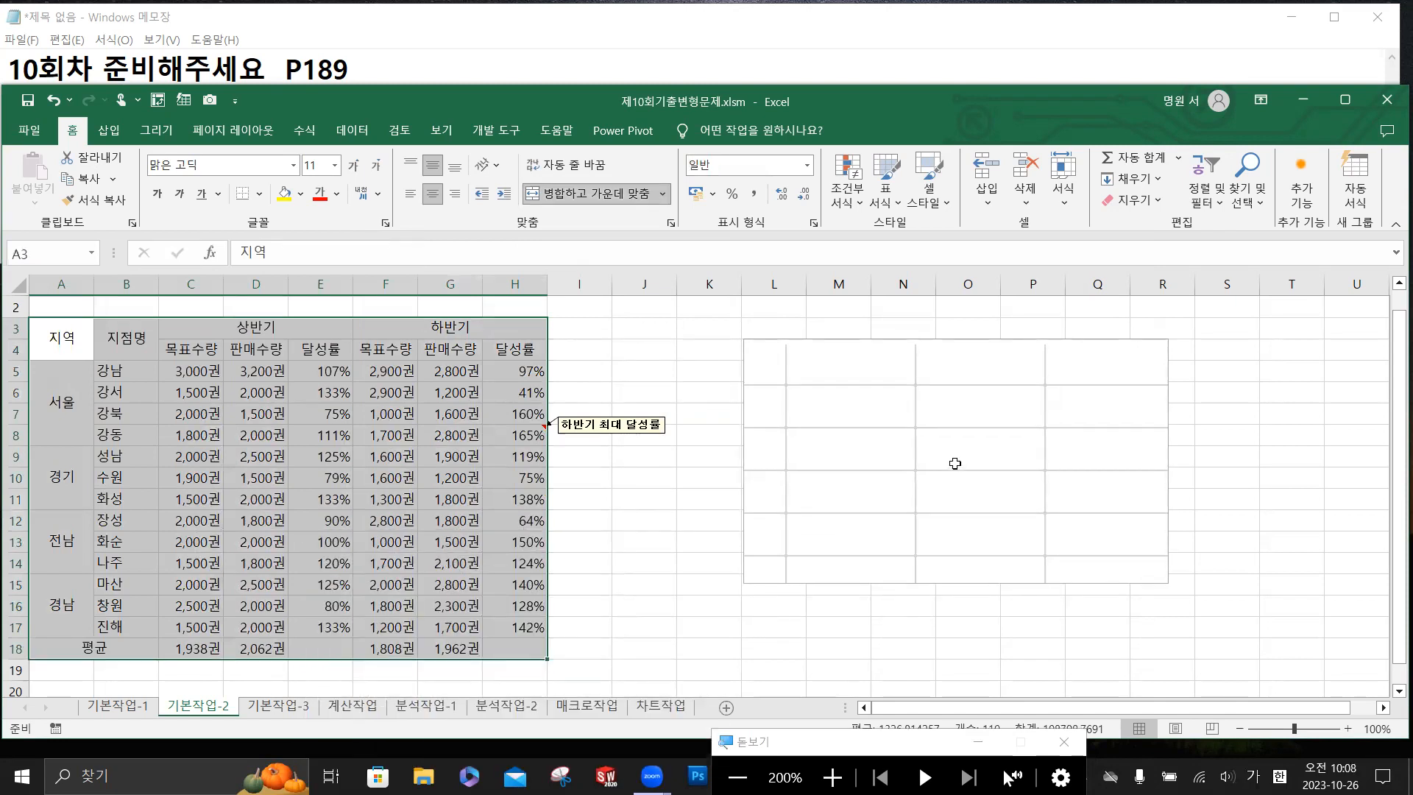
{"action": "left_click", "coordinate": [259, 194]}
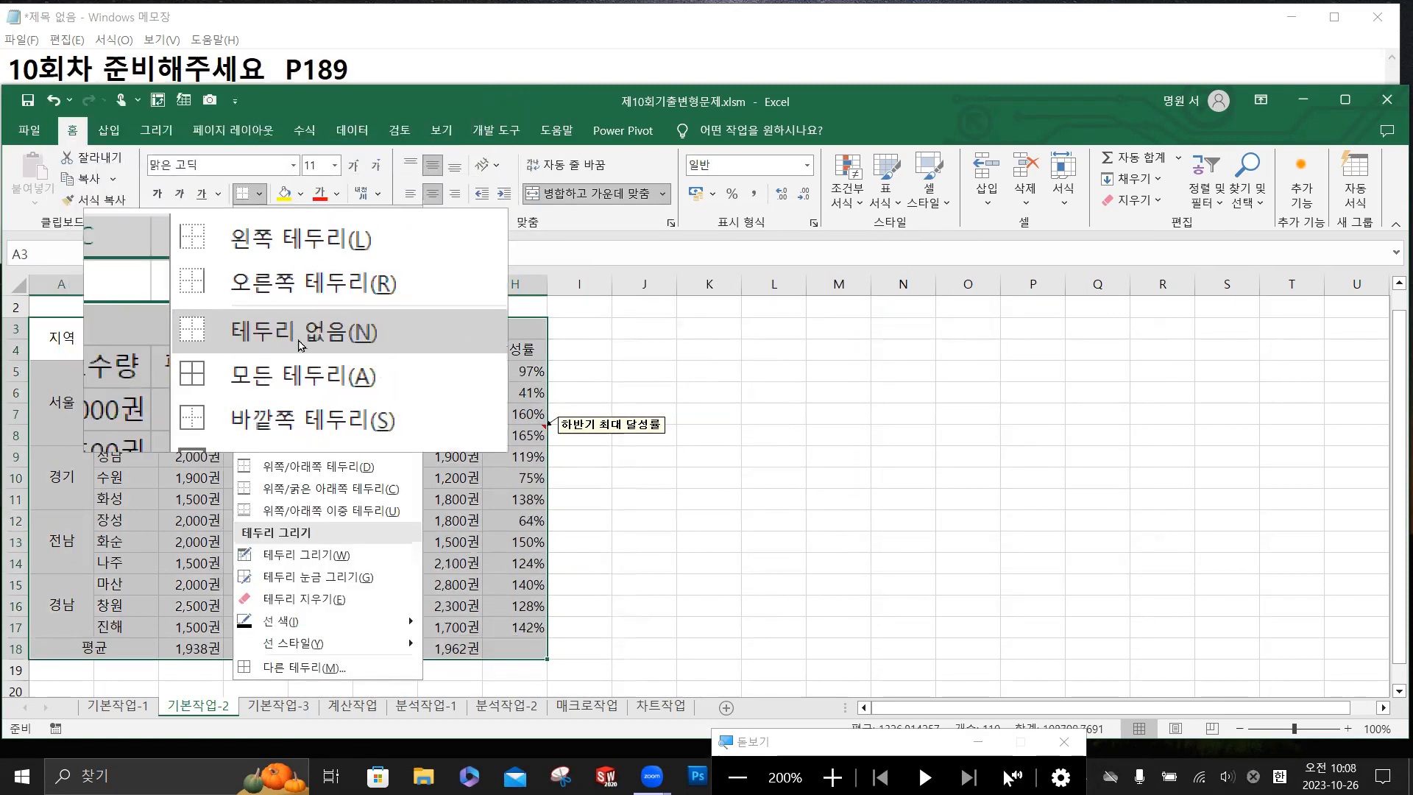
{"action": "left_click", "coordinate": [305, 362]}
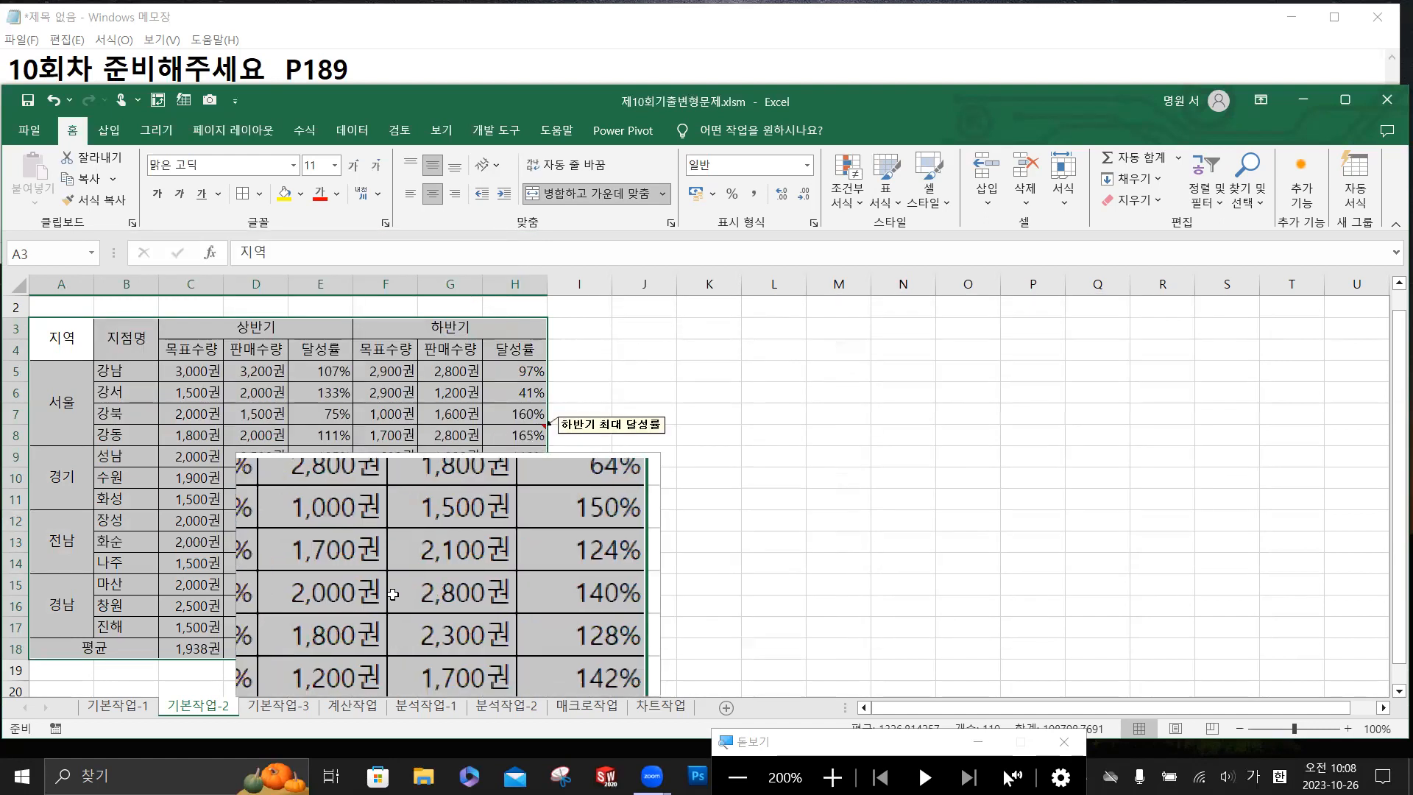
Add both diagonal borders, forming an X, to the empty 달성률 average cells E18 and H18.
{"action": "left_click", "coordinate": [341, 644]}
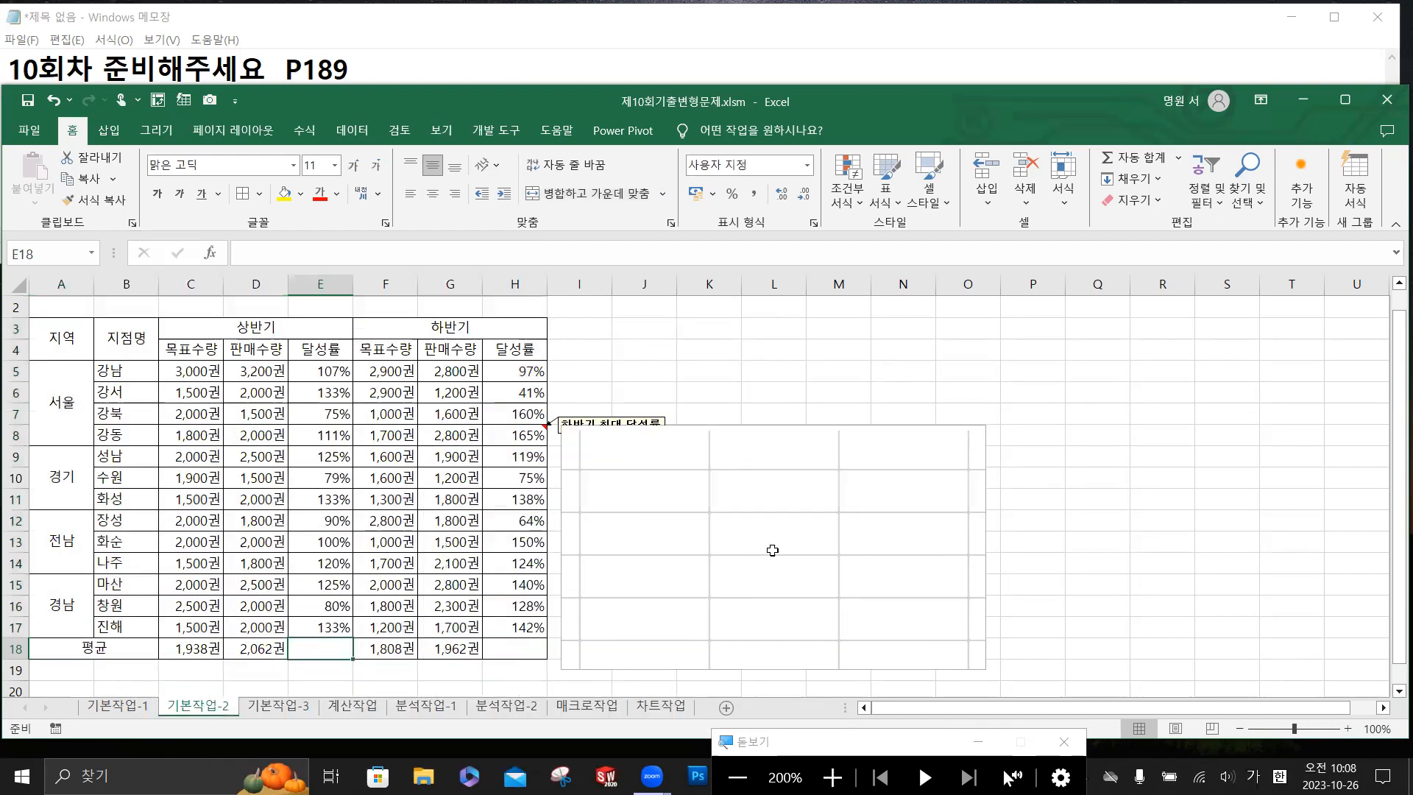
{"action": "left_click", "coordinate": [520, 650]}
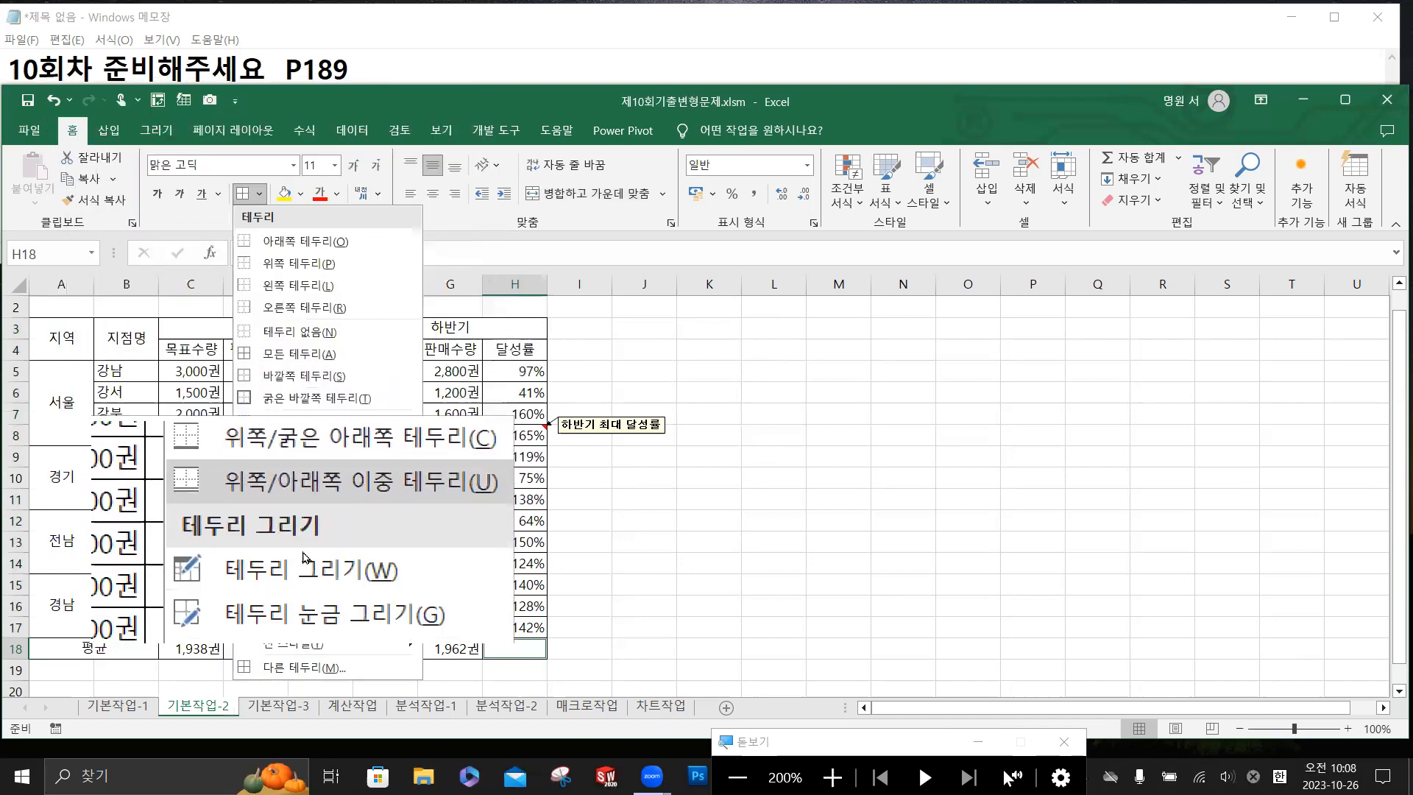
{"action": "left_click", "coordinate": [304, 671]}
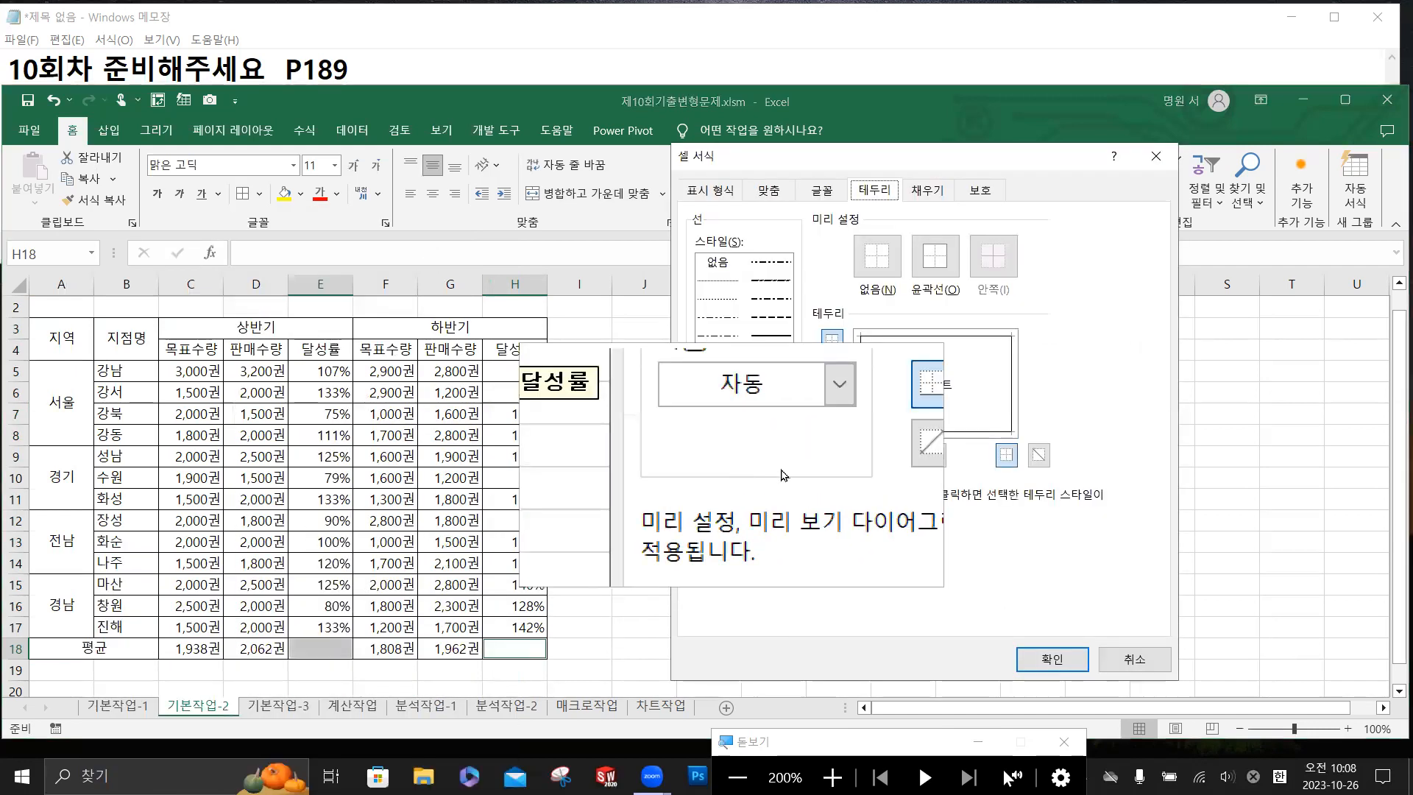
{"action": "left_click", "coordinate": [830, 455]}
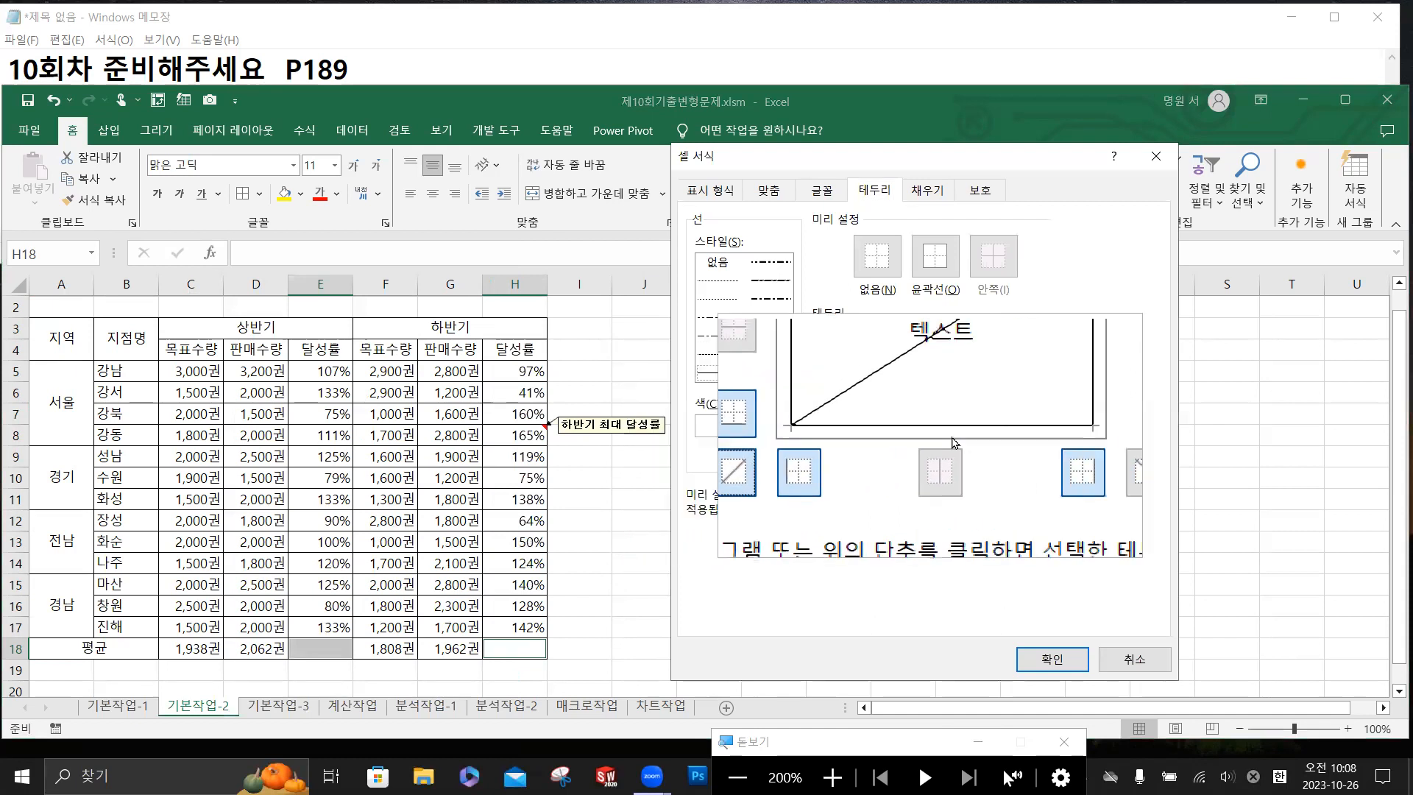
{"action": "left_click", "coordinate": [1038, 455]}
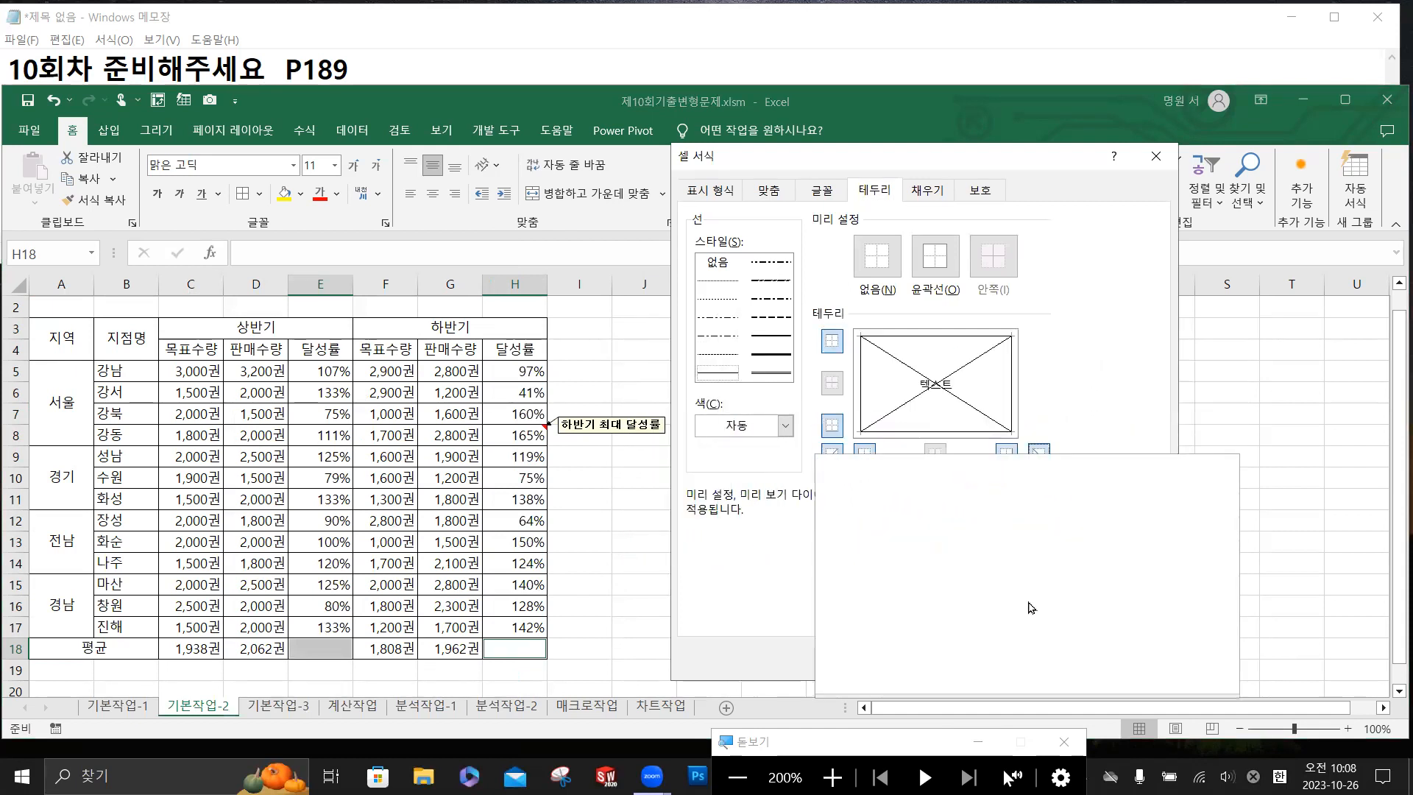
{"action": "left_click", "coordinate": [1045, 668]}
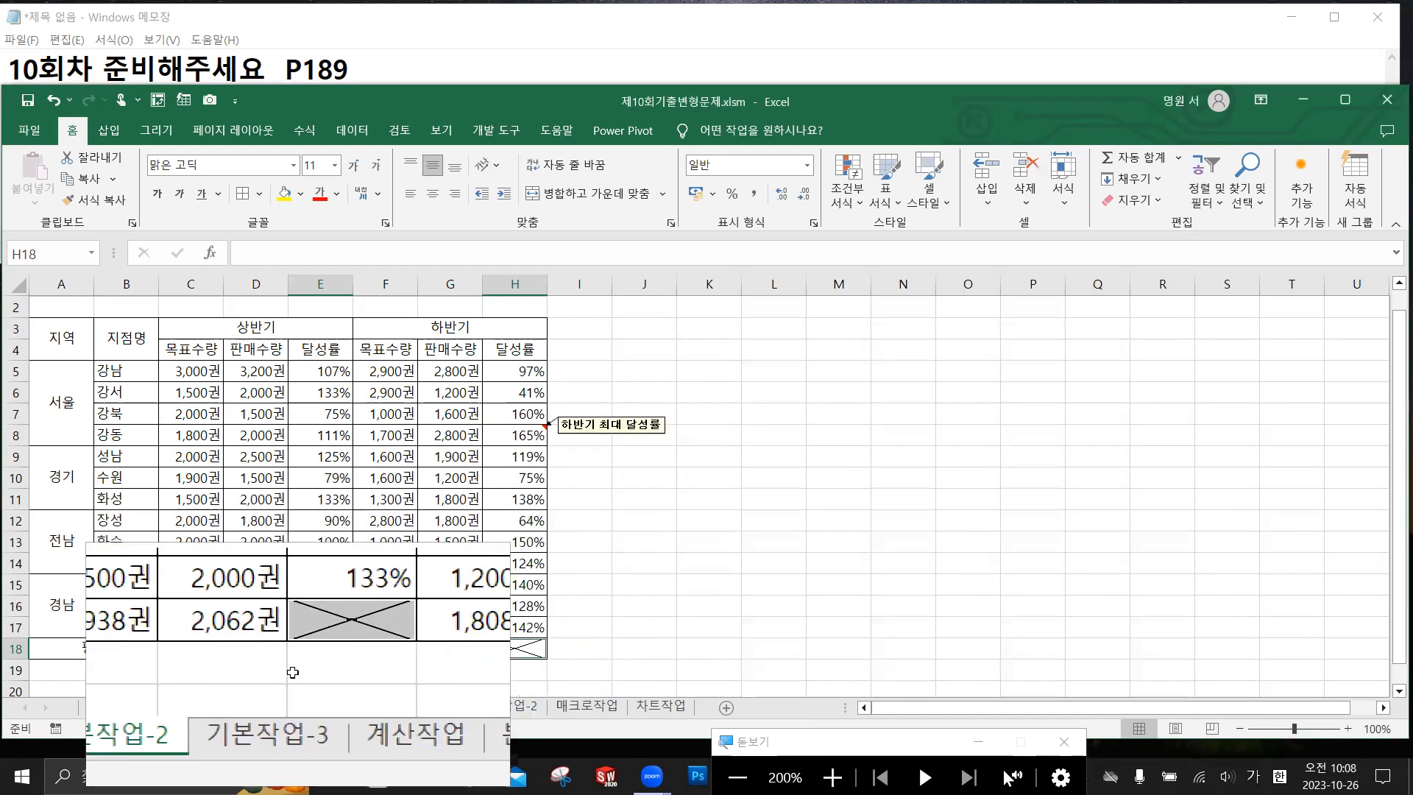
Open the 기본작업-3 sheet at the customer billing table that starts in row 19.
{"action": "left_click", "coordinate": [292, 710]}
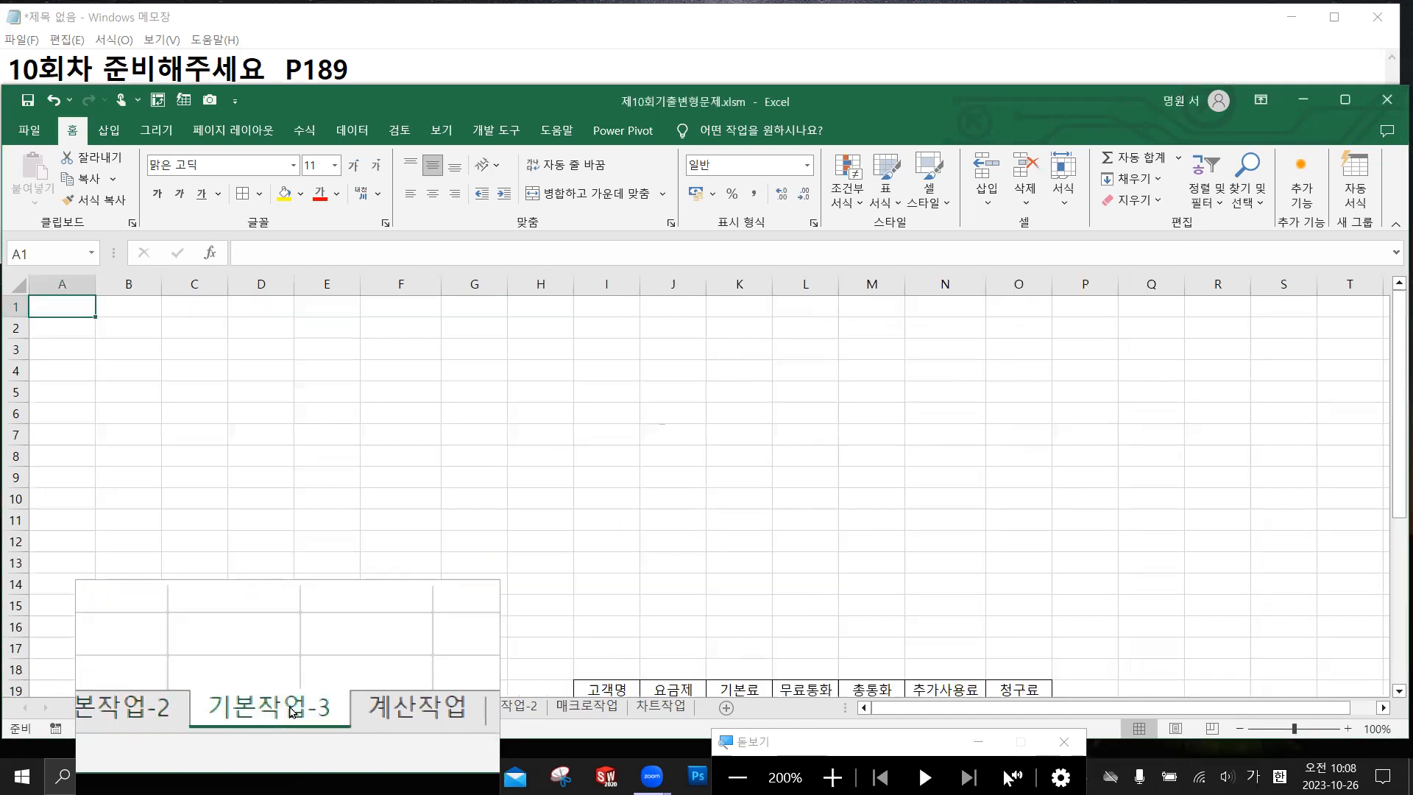
{"action": "scroll", "coordinate": [978, 509], "scroll_direction": "down", "scroll_amount": 3}
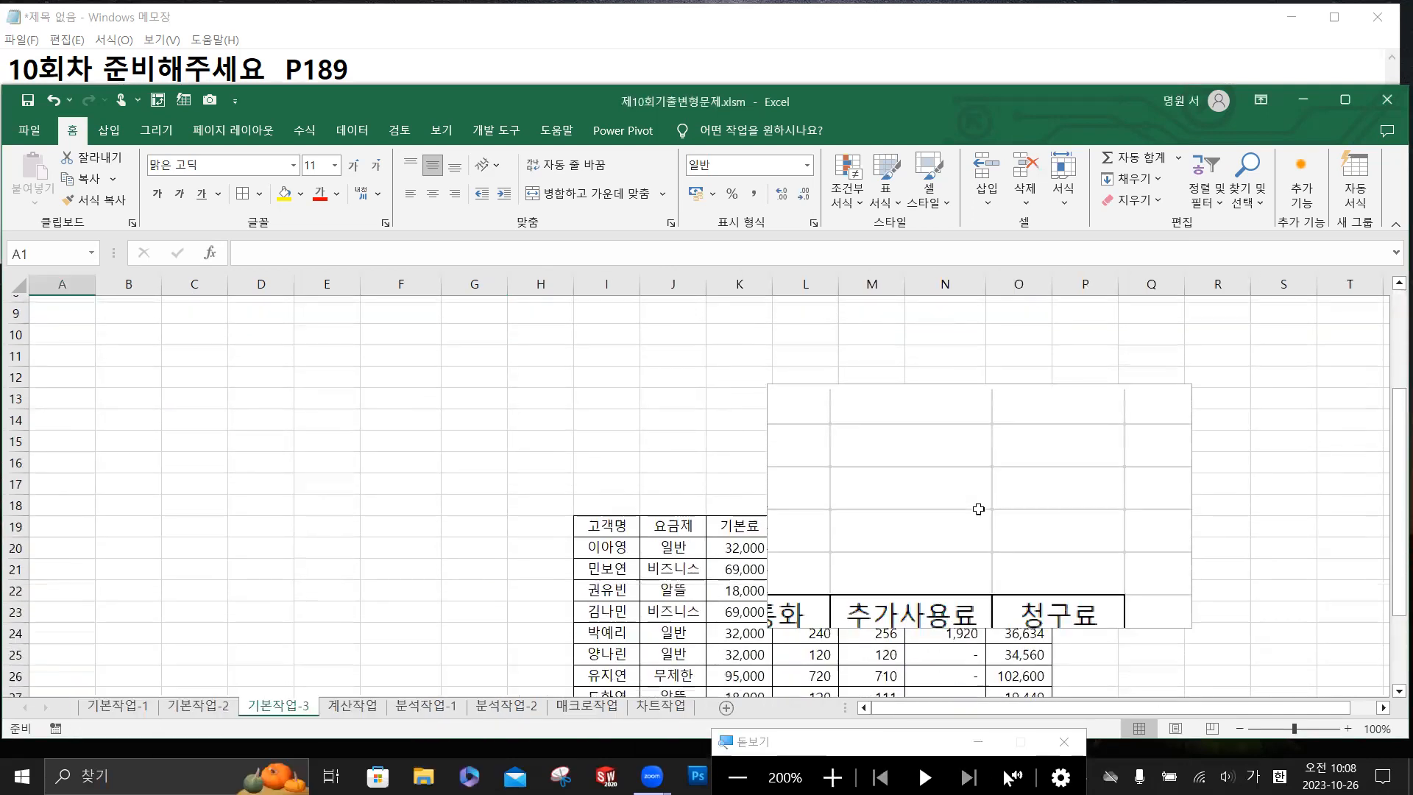
Copy the entire customer billing table, range I19:O31.
{"action": "scroll", "coordinate": [978, 509], "scroll_direction": "down", "scroll_amount": 2}
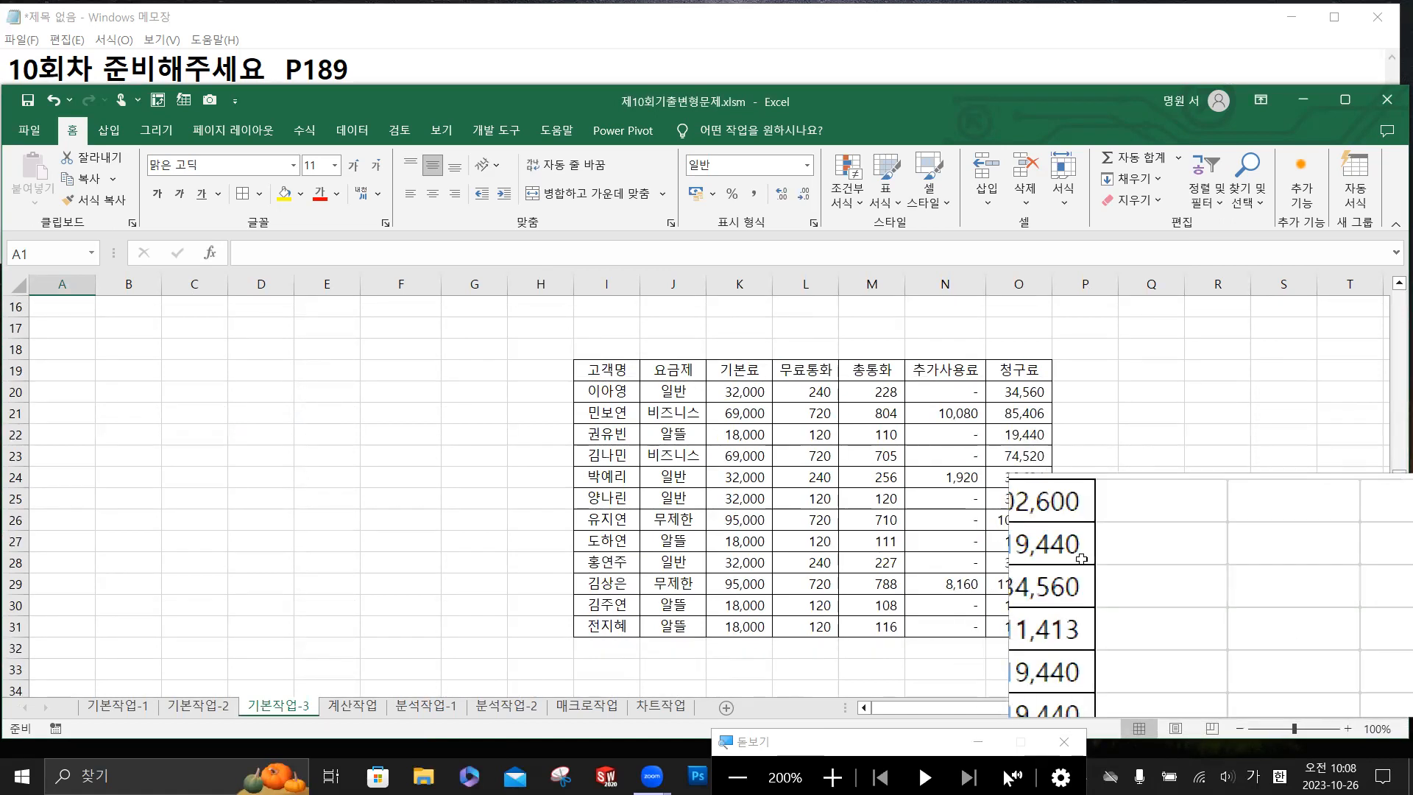
{"action": "left_click_drag", "start_coordinate": [592, 374], "coordinate": [1004, 620]}
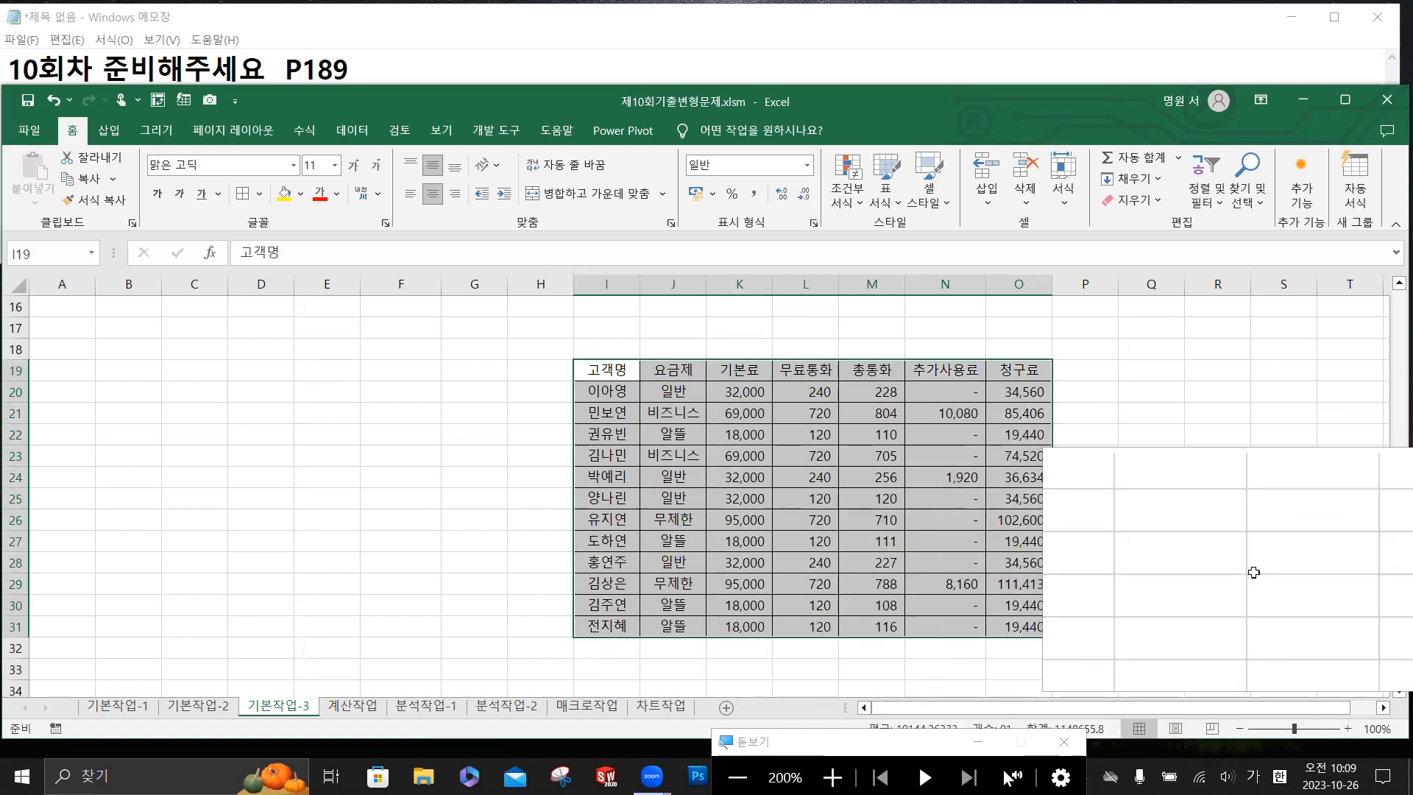
{"action": "key", "text": "ctrl+c"}
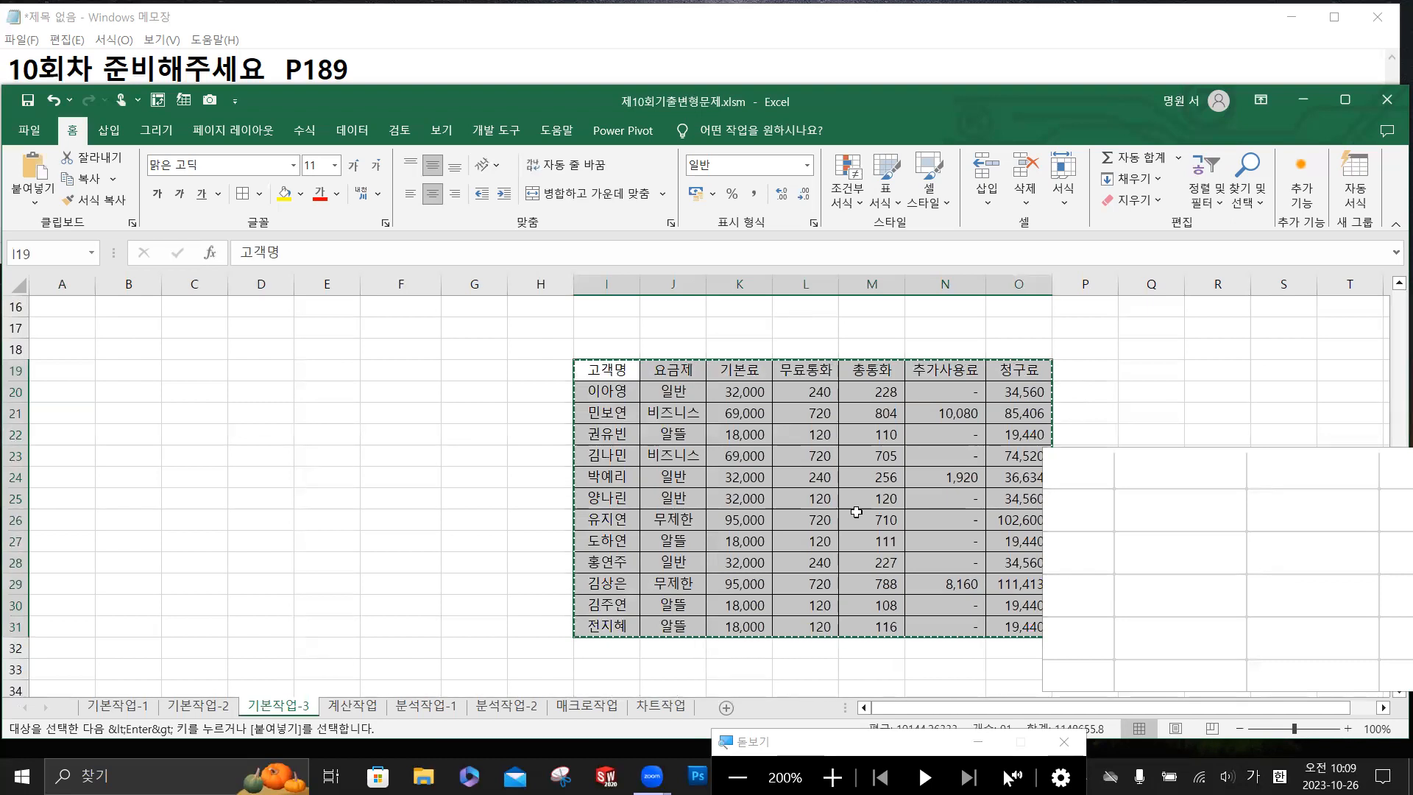
Paste the copied billing table at B2 as links to the source cells (연결하여 붙여넣기) and clear the copy selection.
{"action": "scroll", "coordinate": [88, 367], "scroll_direction": "up", "scroll_amount": 5}
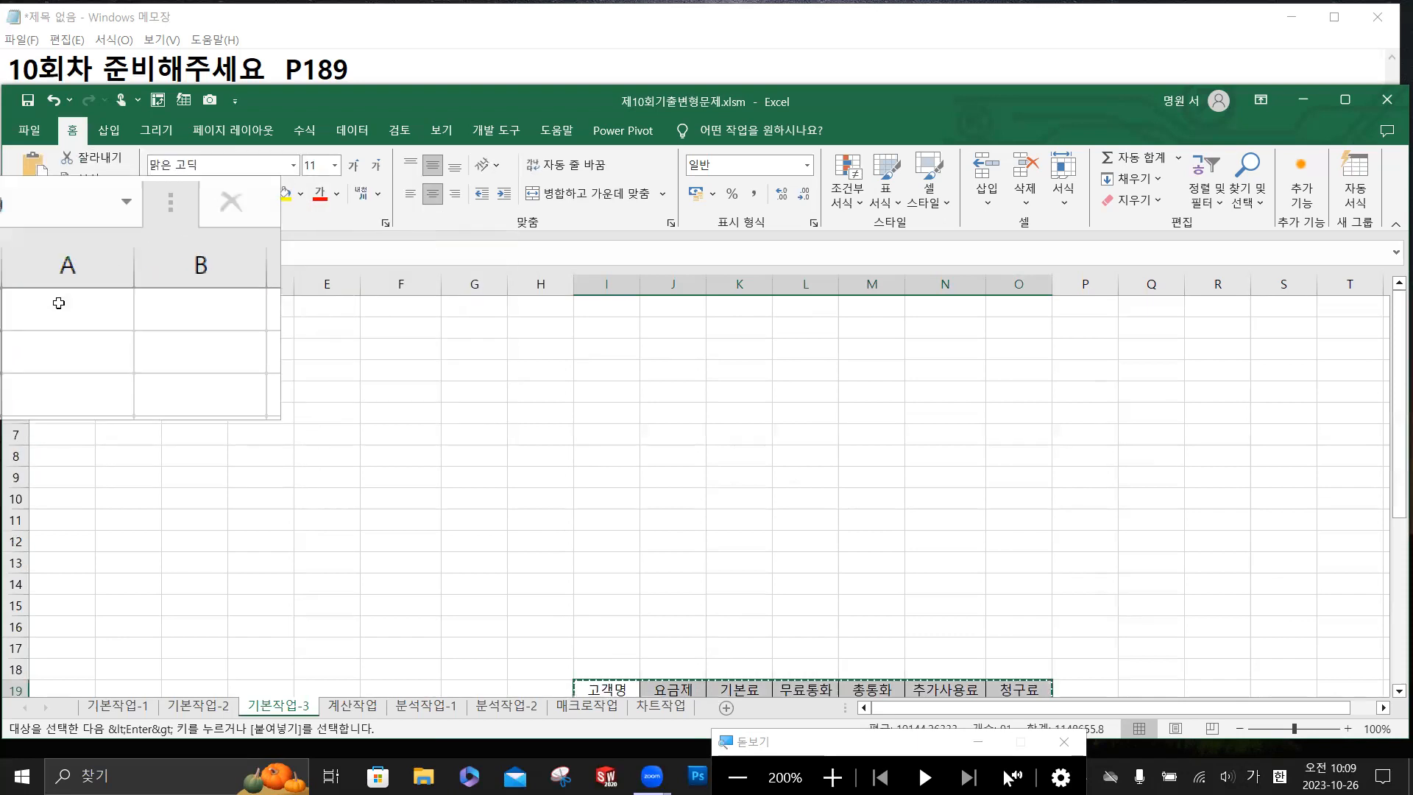
{"action": "left_click", "coordinate": [123, 327]}
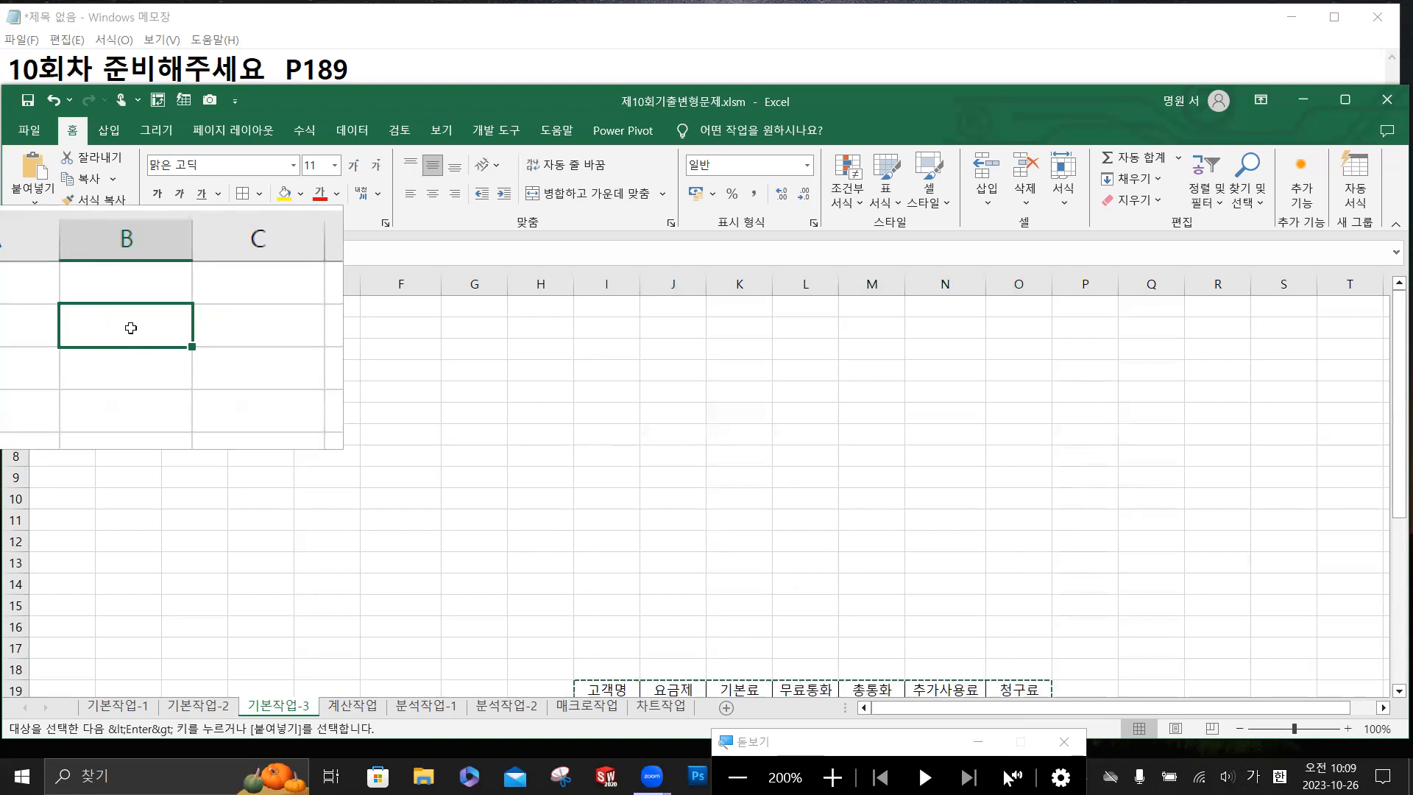
{"action": "right_click", "coordinate": [131, 329]}
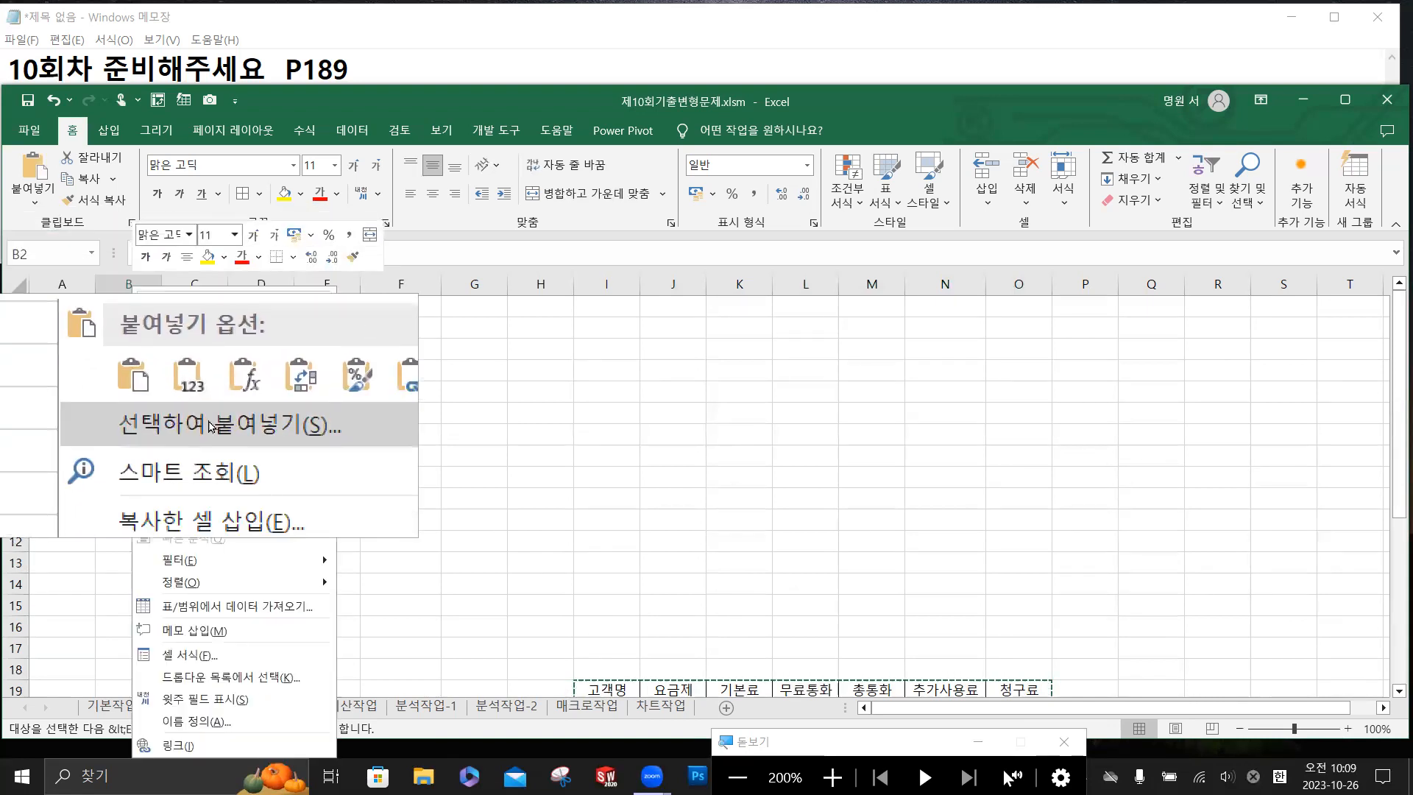
{"action": "key", "text": "ctrl"}
{"action": "key", "text": "ctrl"}
{"action": "key", "text": "ctrl"}
{"action": "key", "text": "ctrl"}
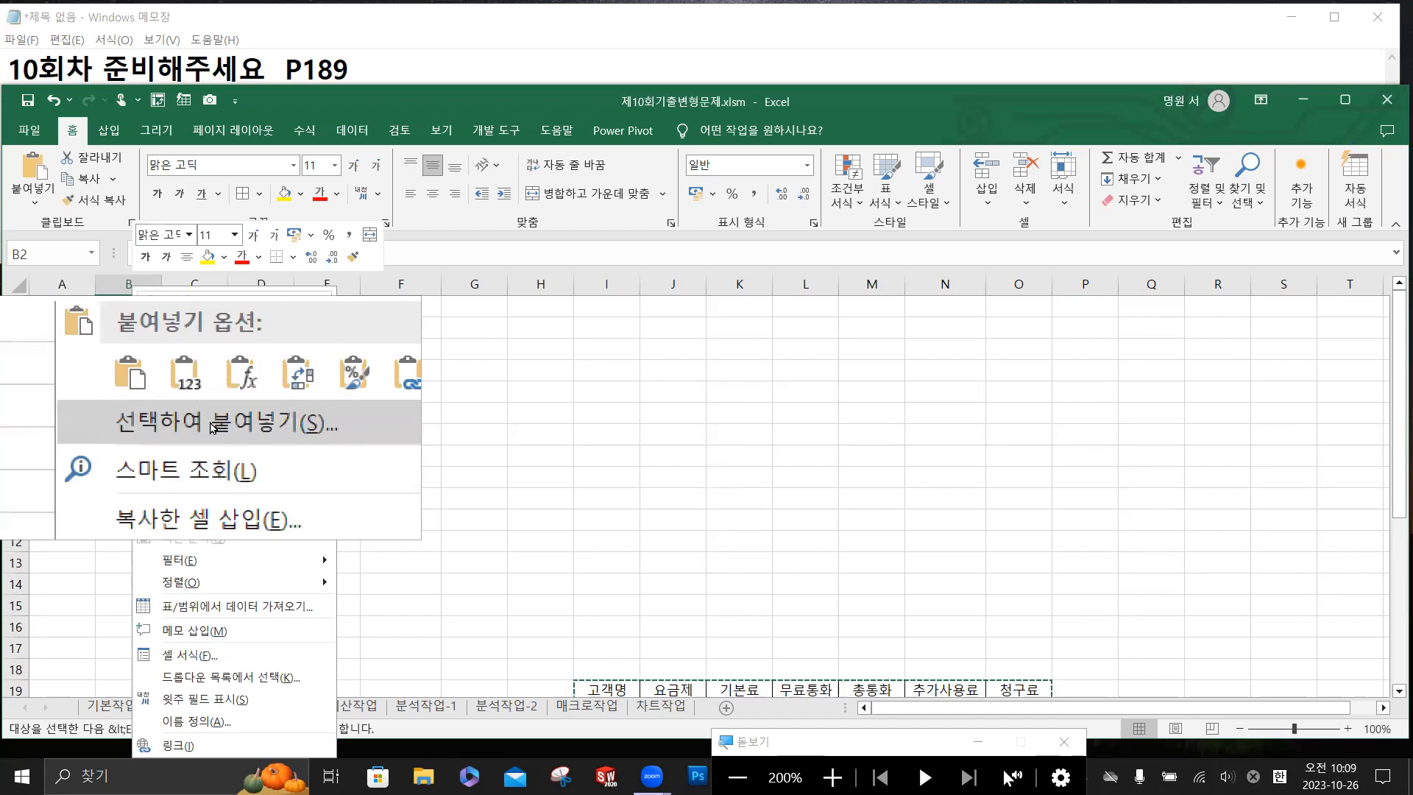
{"action": "left_click", "coordinate": [211, 425]}
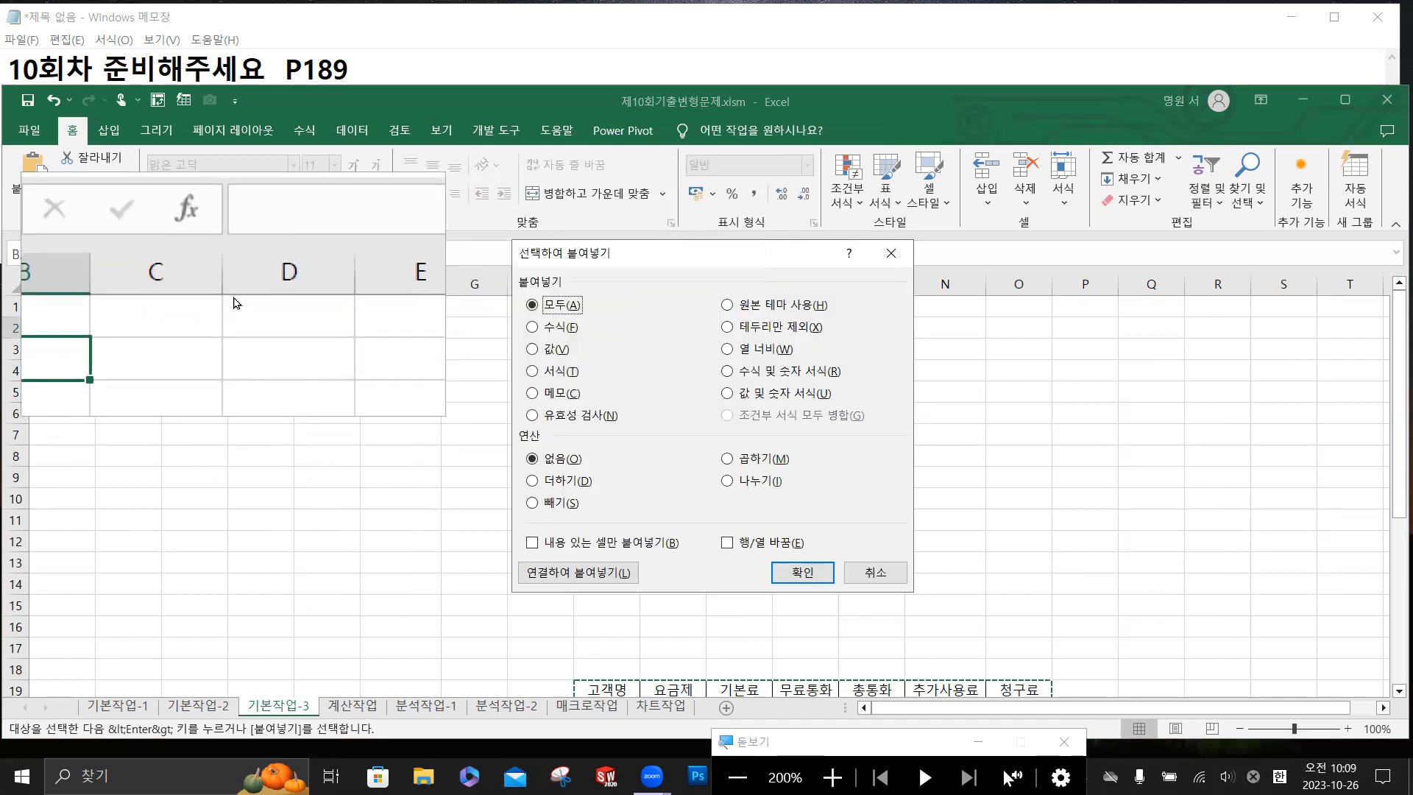
{"action": "left_click", "coordinate": [577, 580]}
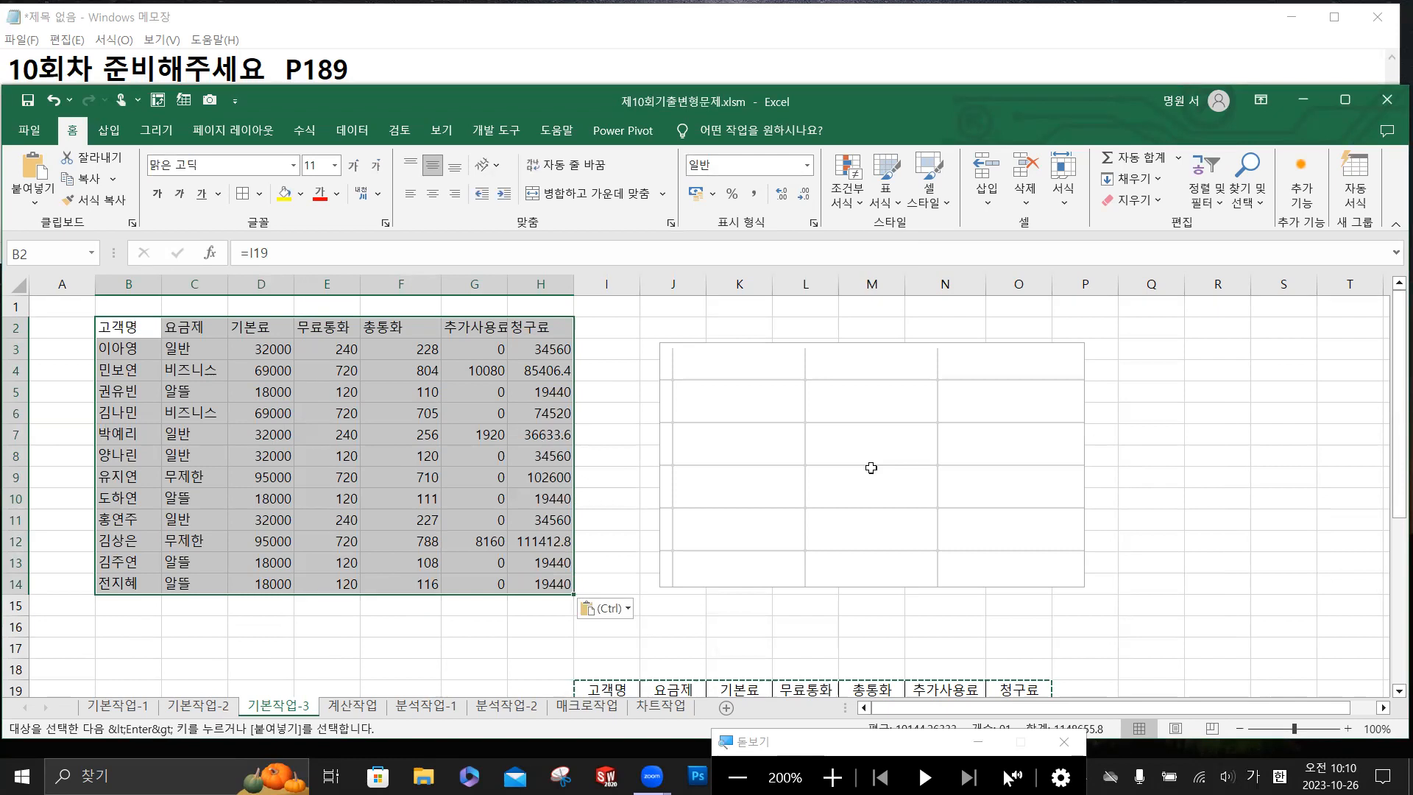
{"action": "key", "text": "super+Escape"}
{"action": "scroll", "coordinate": [840, 480], "scroll_direction": "down", "scroll_amount": 3}
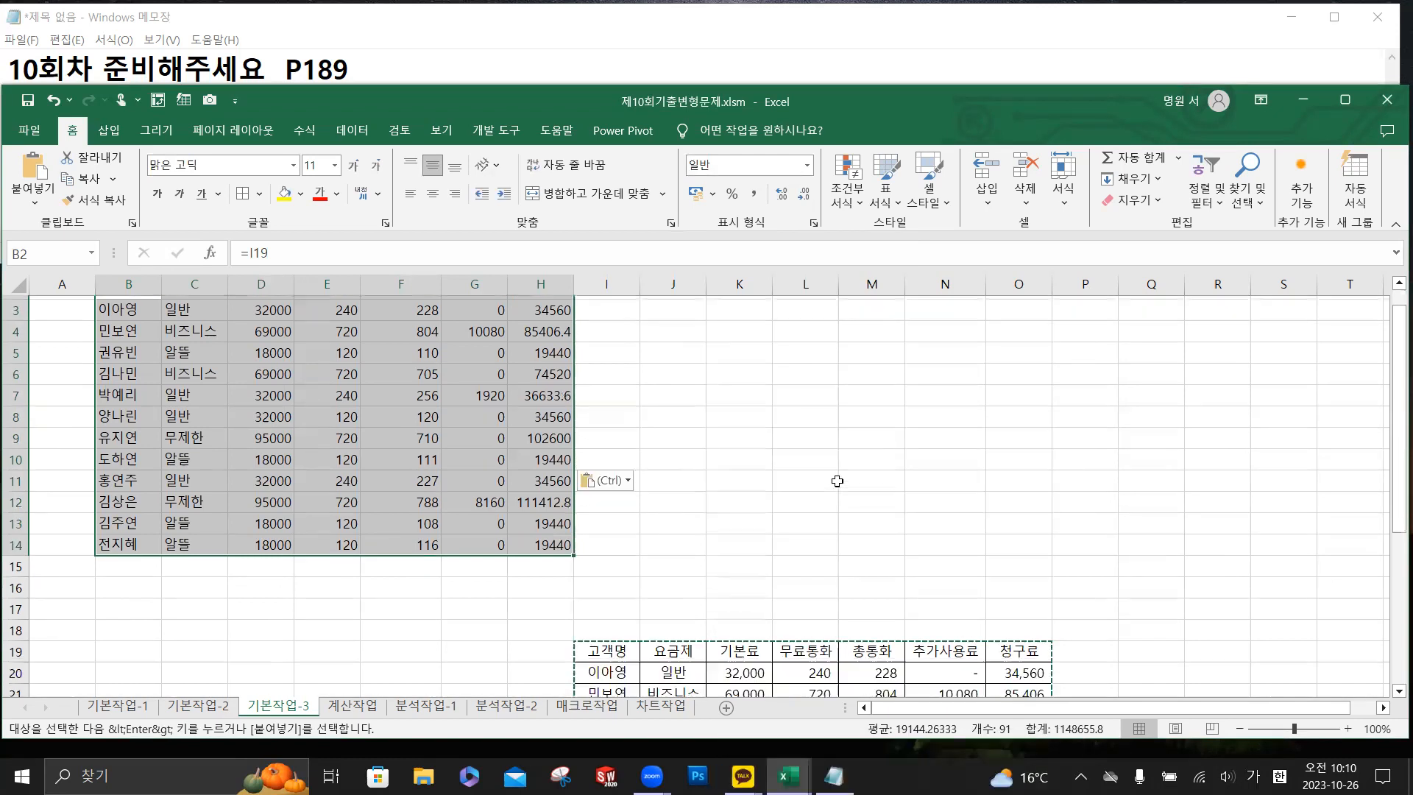
{"action": "scroll", "coordinate": [839, 481], "scroll_direction": "down", "scroll_amount": 1}
{"action": "scroll", "coordinate": [839, 480], "scroll_direction": "up", "scroll_amount": 4}
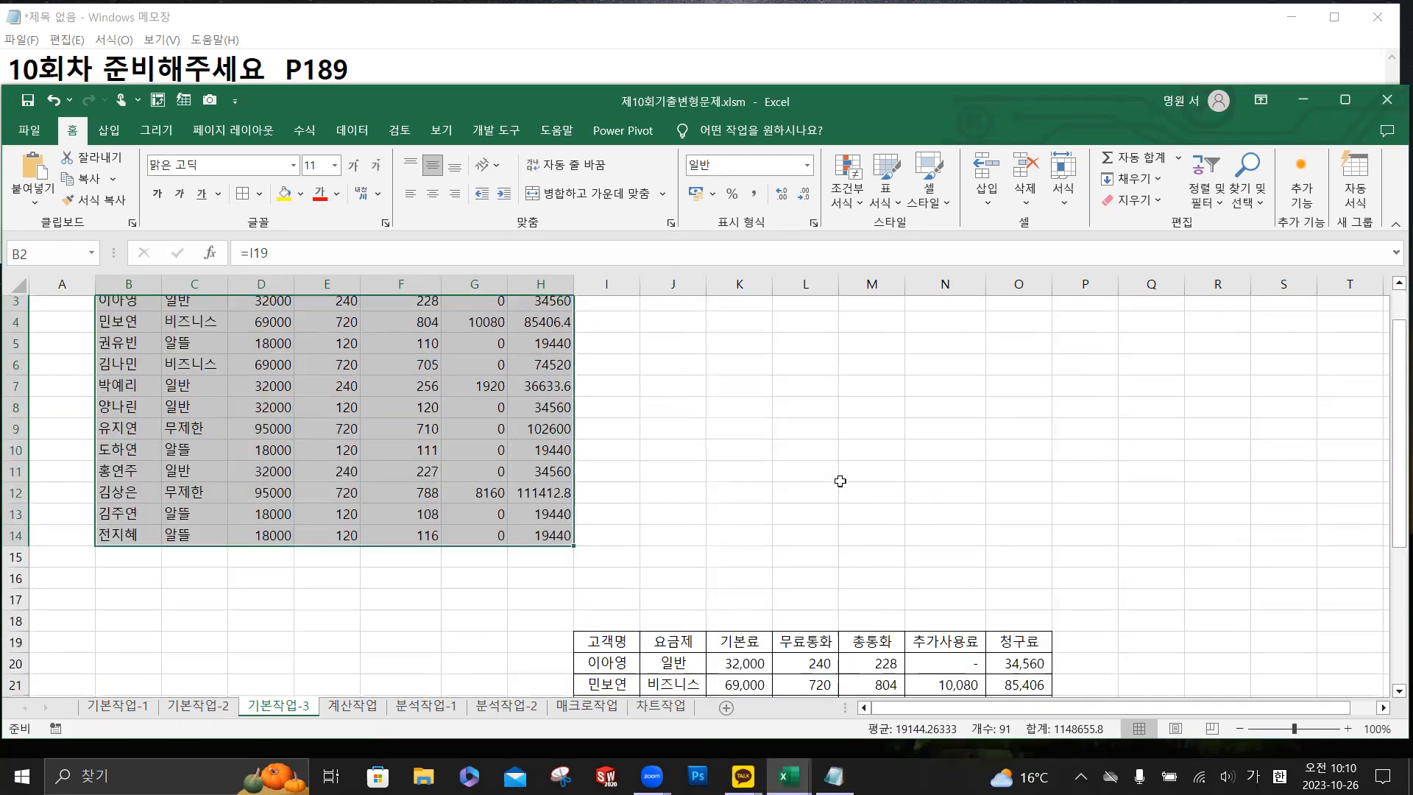
{"action": "key", "text": "Escape"}
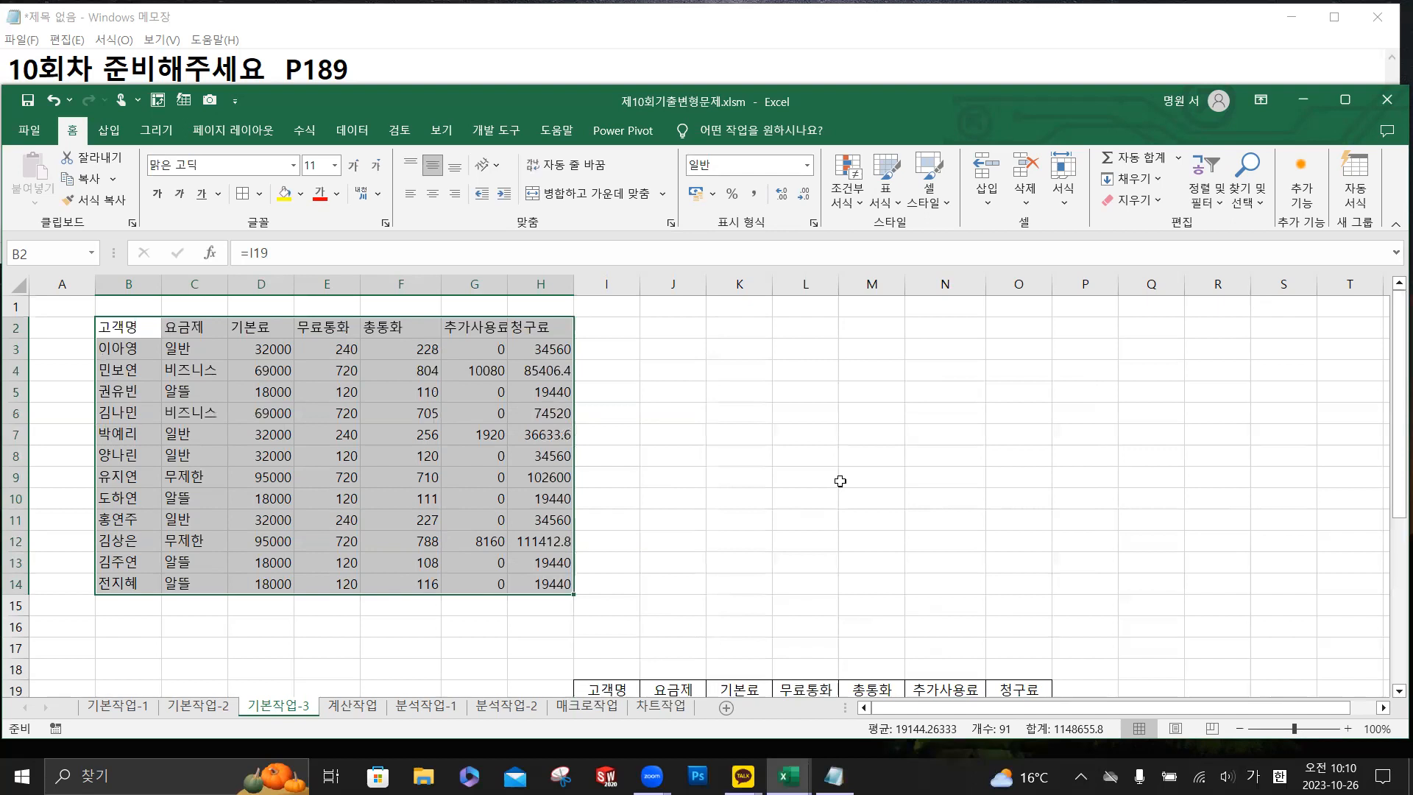
Compare the source header cell I19 with the linked header formula in B2.
{"action": "scroll", "coordinate": [809, 495], "scroll_direction": "down", "scroll_amount": 1}
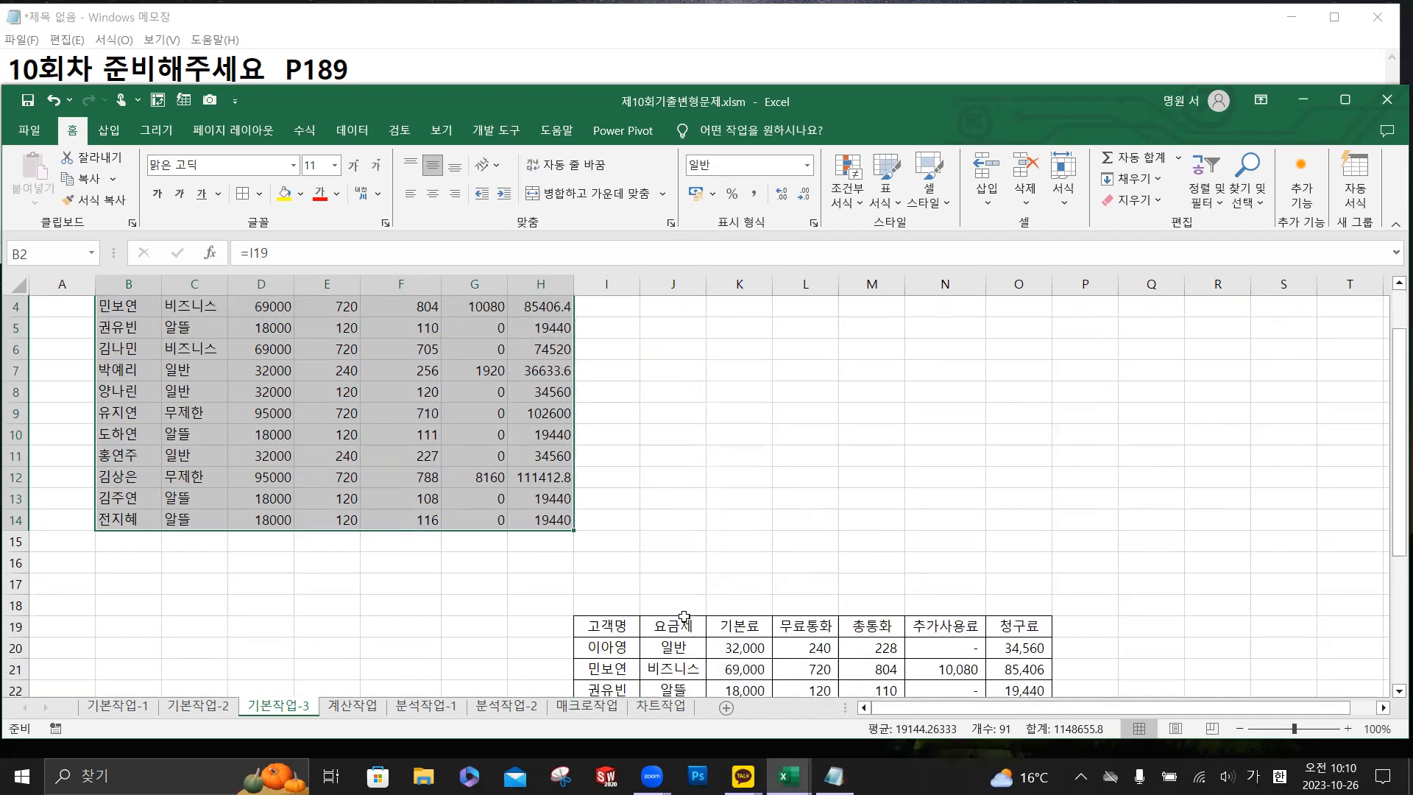
{"action": "left_click", "coordinate": [631, 629]}
{"action": "scroll", "coordinate": [684, 617], "scroll_direction": "down", "scroll_amount": 1}
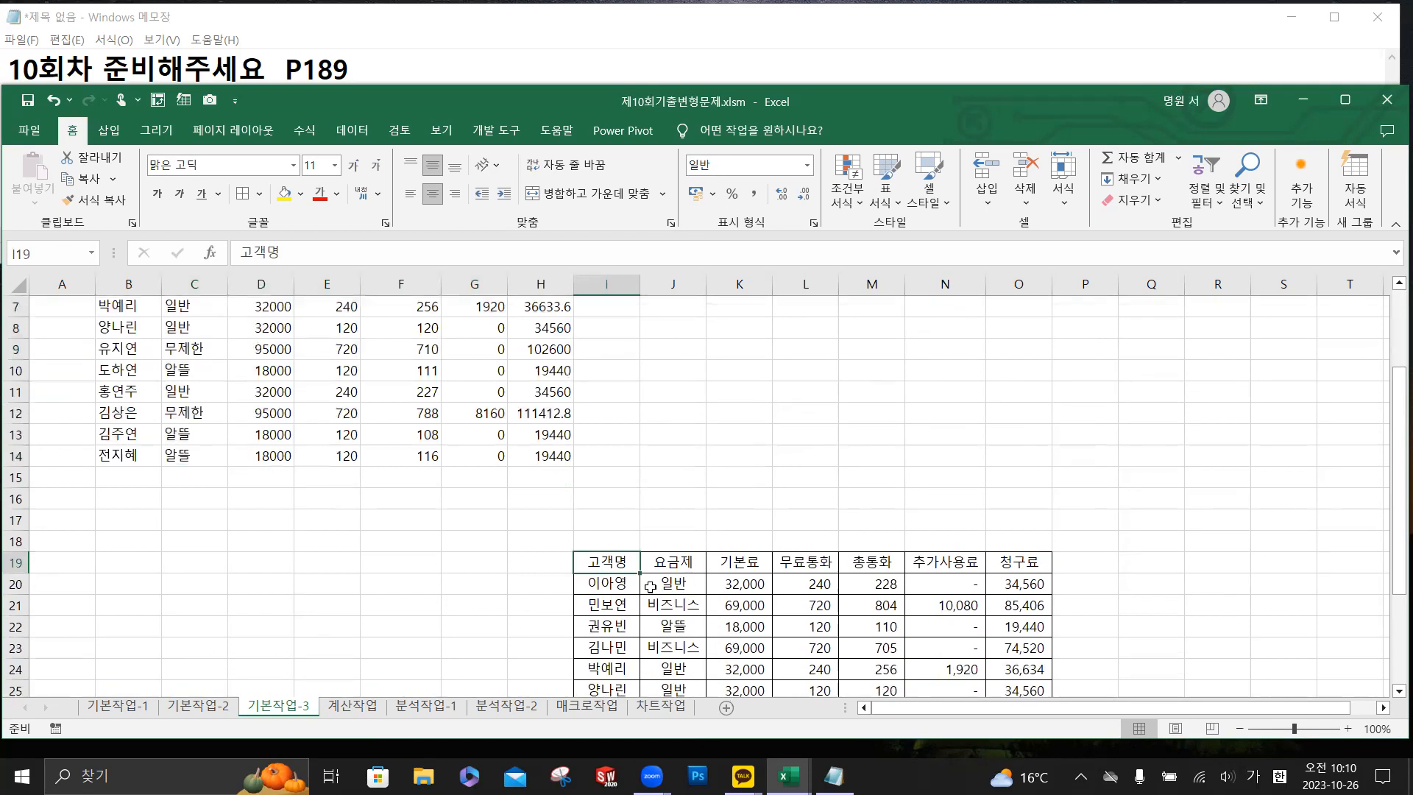
{"action": "scroll", "coordinate": [645, 583], "scroll_direction": "up", "scroll_amount": 2}
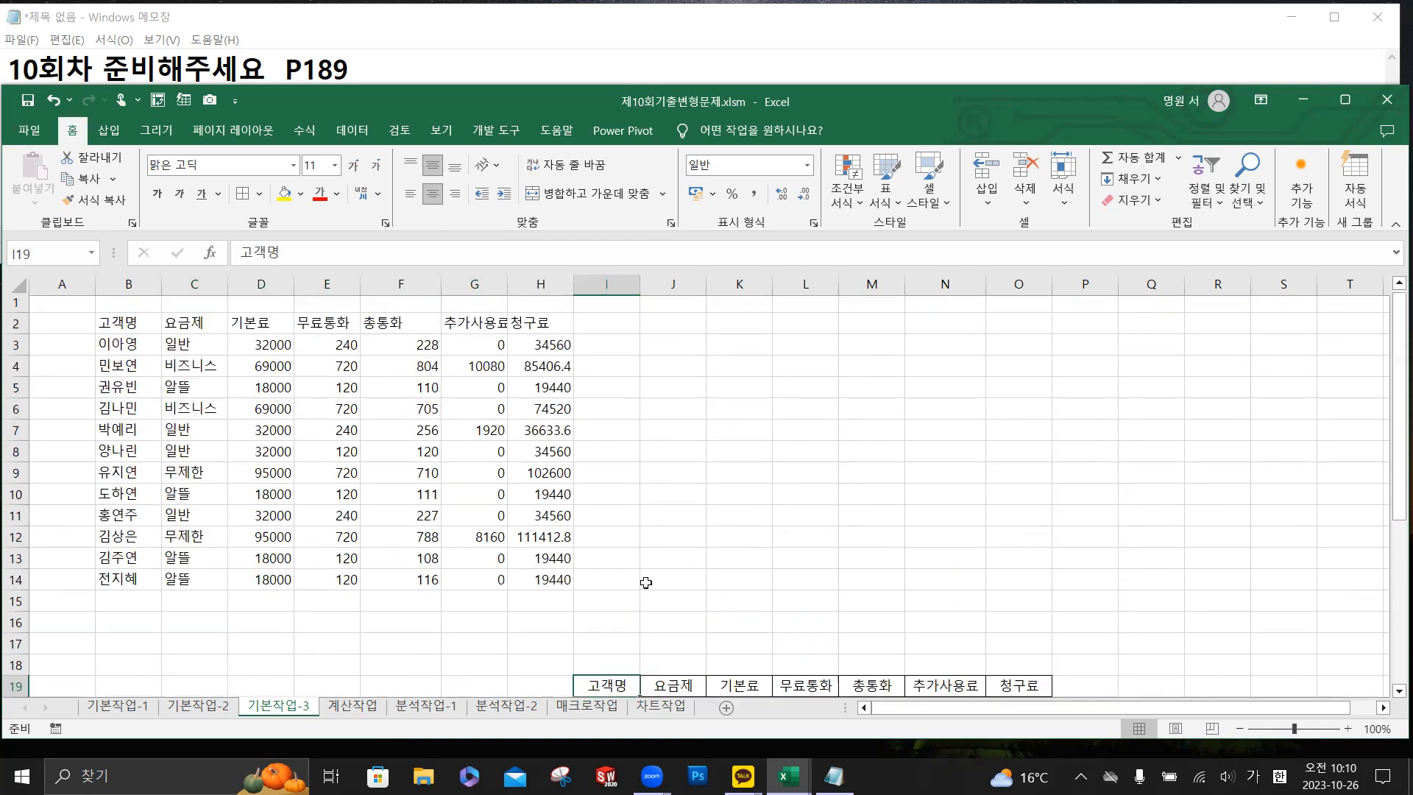
{"action": "left_click", "coordinate": [130, 329]}
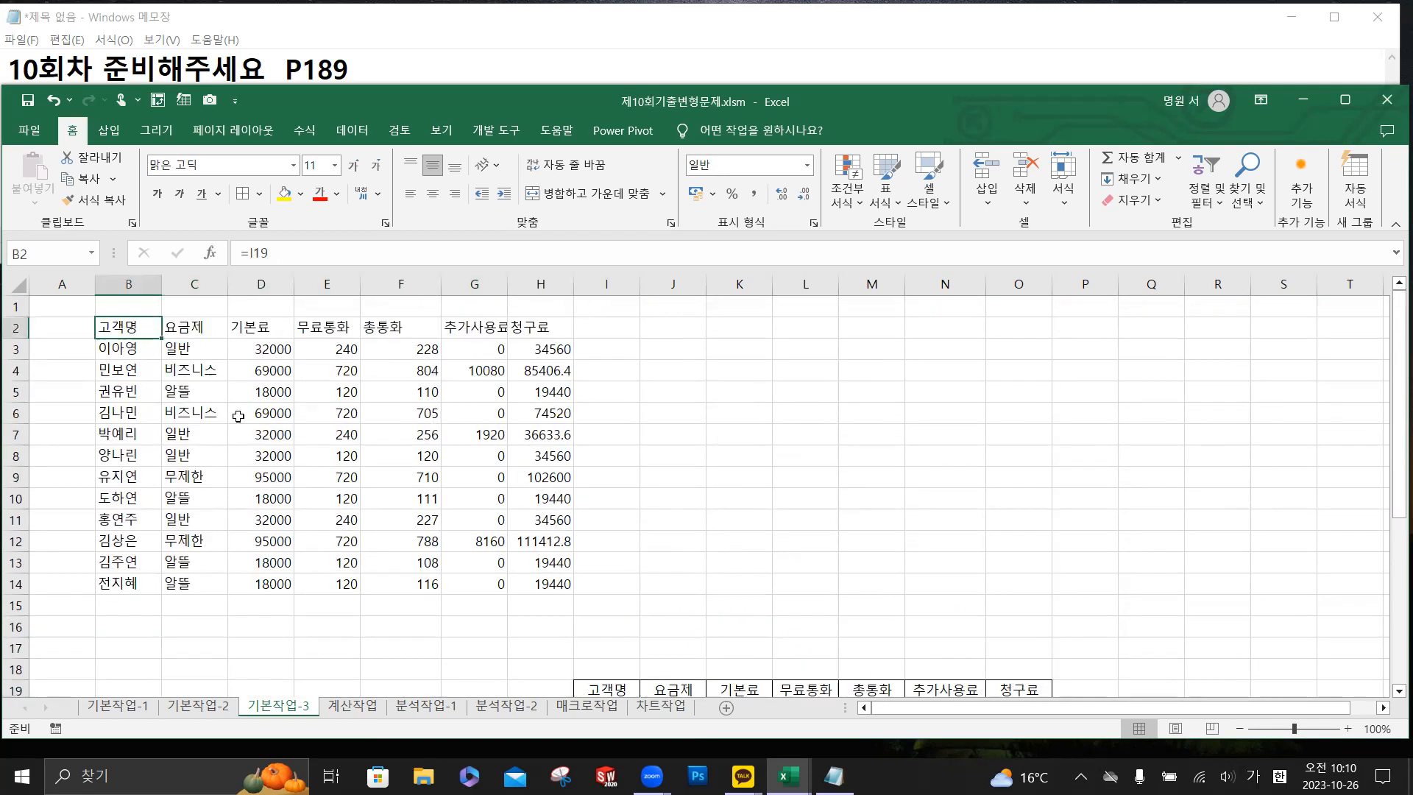
{"action": "scroll", "coordinate": [515, 478], "scroll_direction": "down", "scroll_amount": 2}
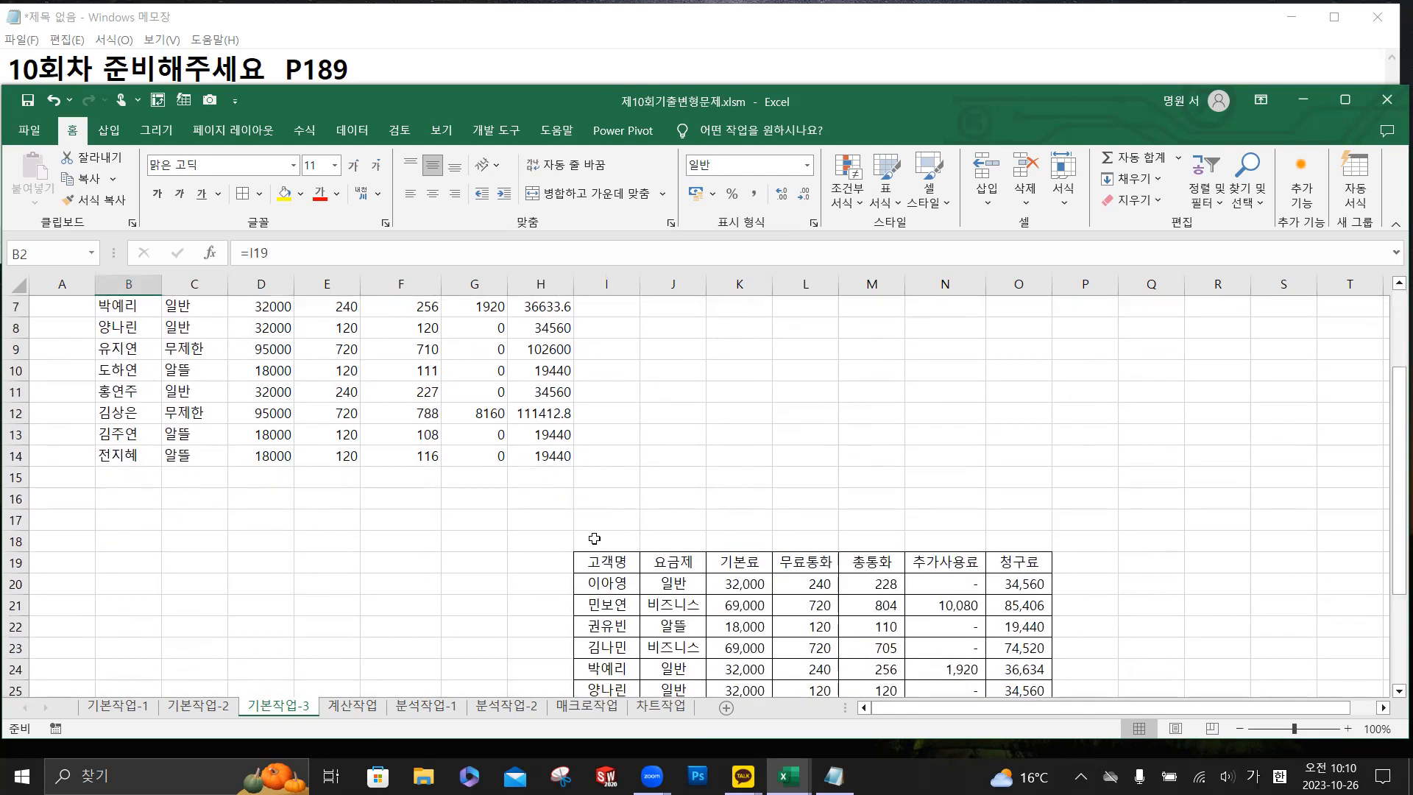
Change the first header of the source table, cell I19, to 이름.
{"action": "key", "text": "super+plus"}
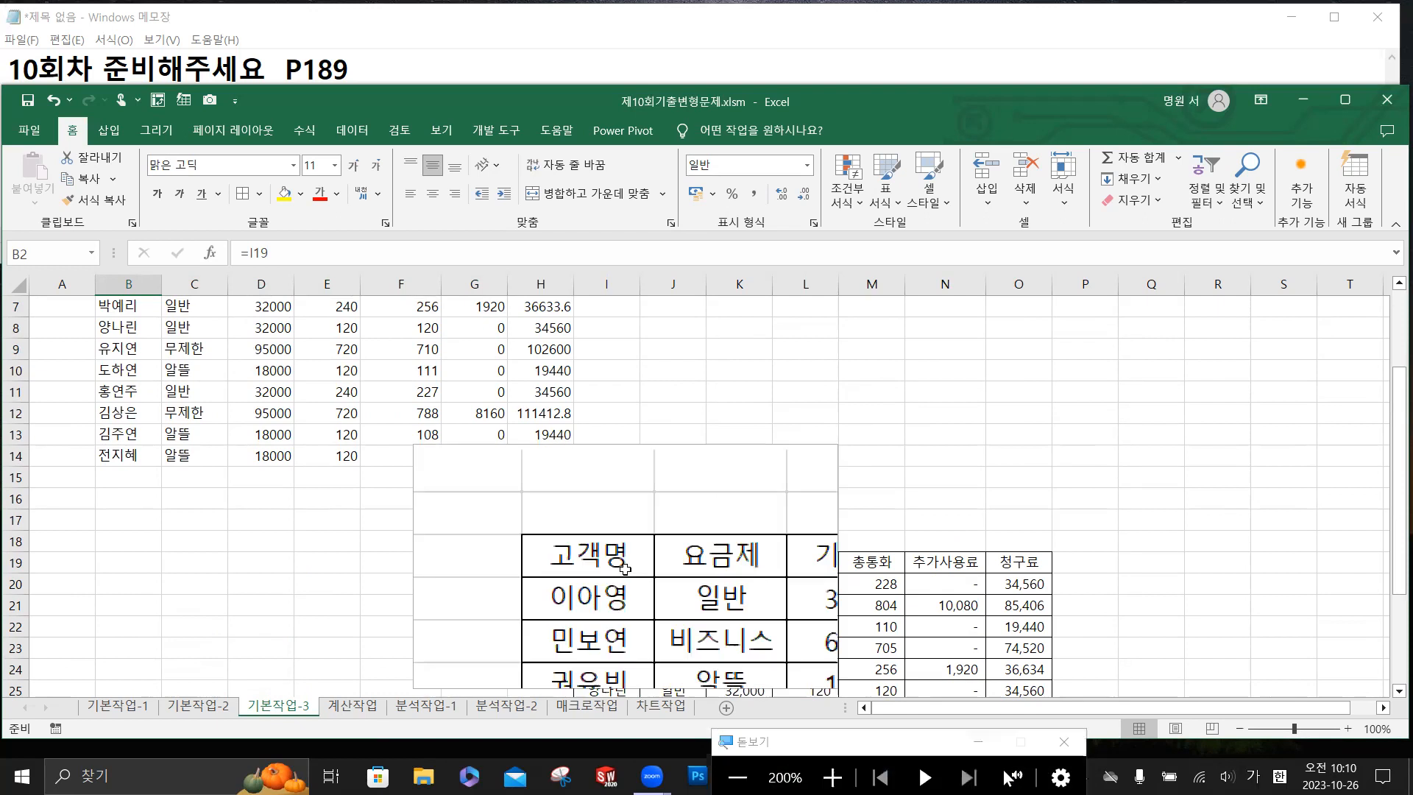
{"action": "scroll", "coordinate": [624, 568], "scroll_direction": "down", "scroll_amount": 2}
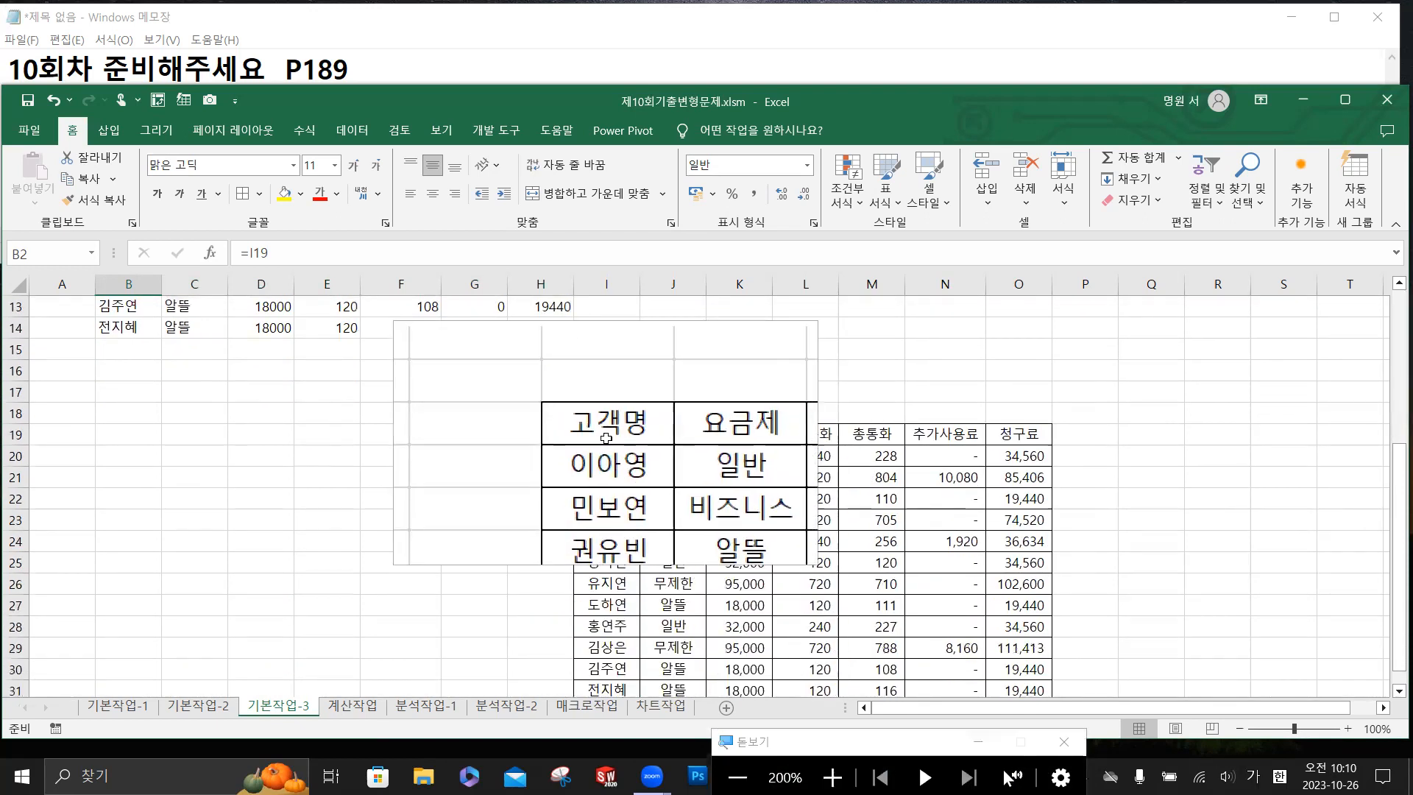
{"action": "left_click", "coordinate": [606, 433]}
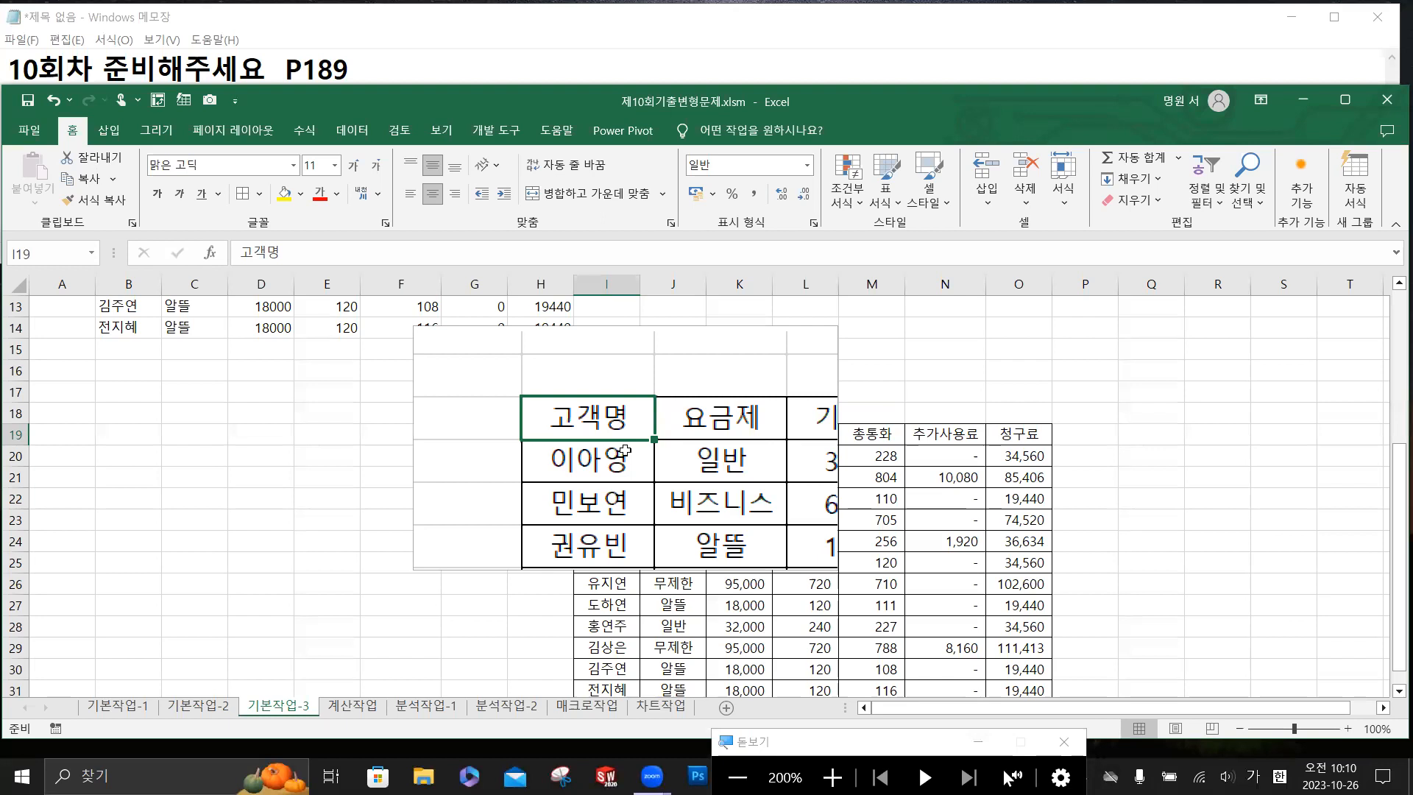
{"action": "type", "text": "이름"}
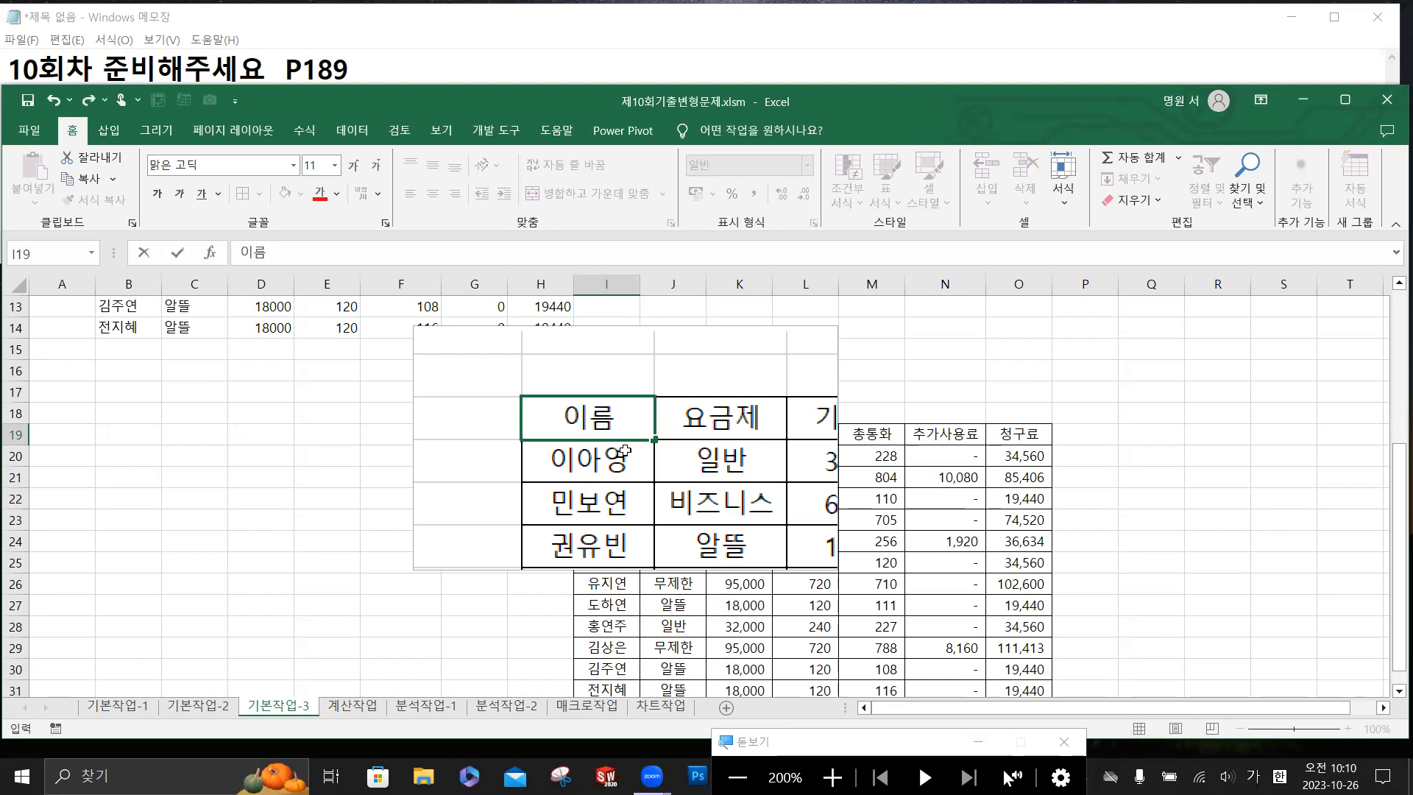
{"action": "key", "text": "Return"}
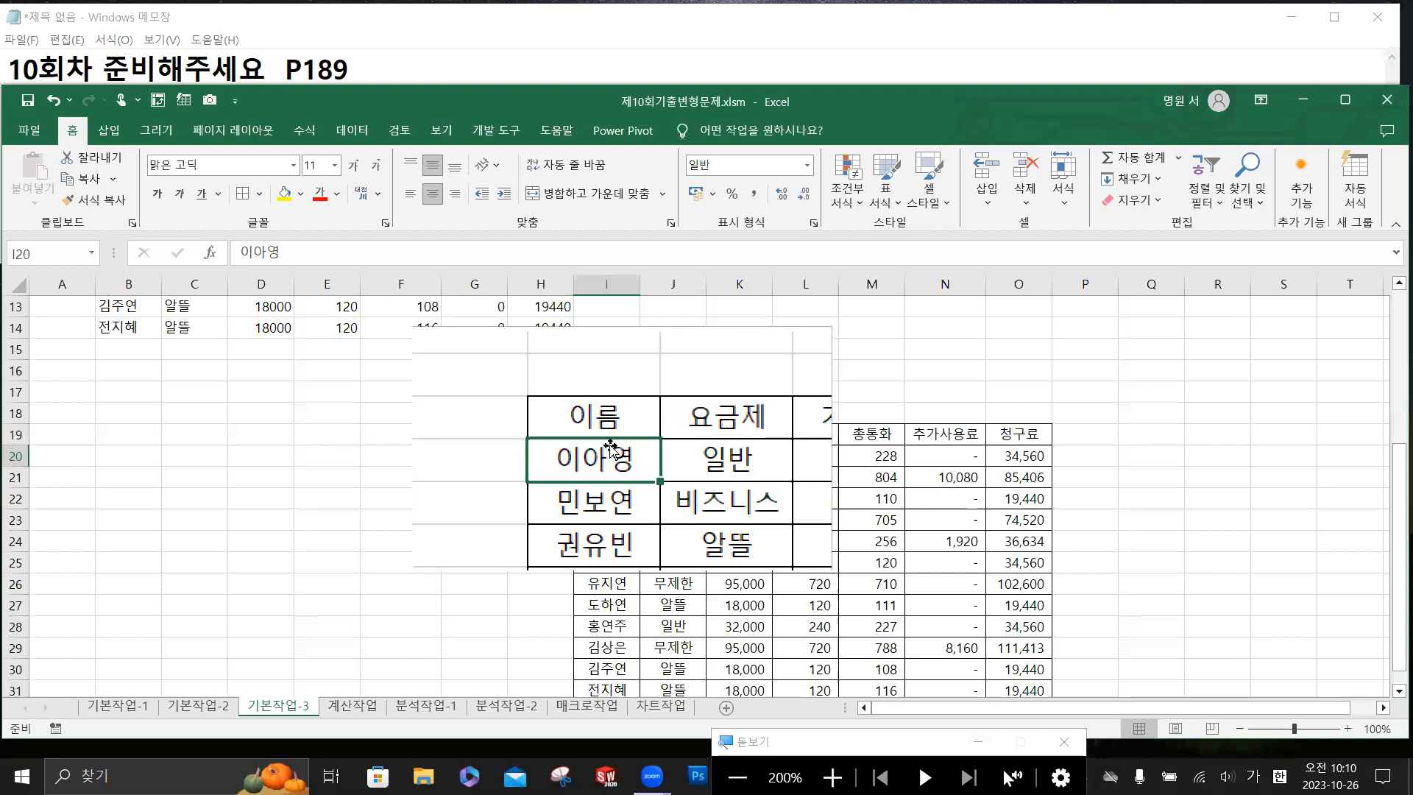
Replace the link formula in header cell B2 of the pasted table with the text 고객명.
{"action": "scroll", "coordinate": [294, 434], "scroll_direction": "up", "scroll_amount": 2}
{"action": "scroll", "coordinate": [294, 434], "scroll_direction": "up", "scroll_amount": 3}
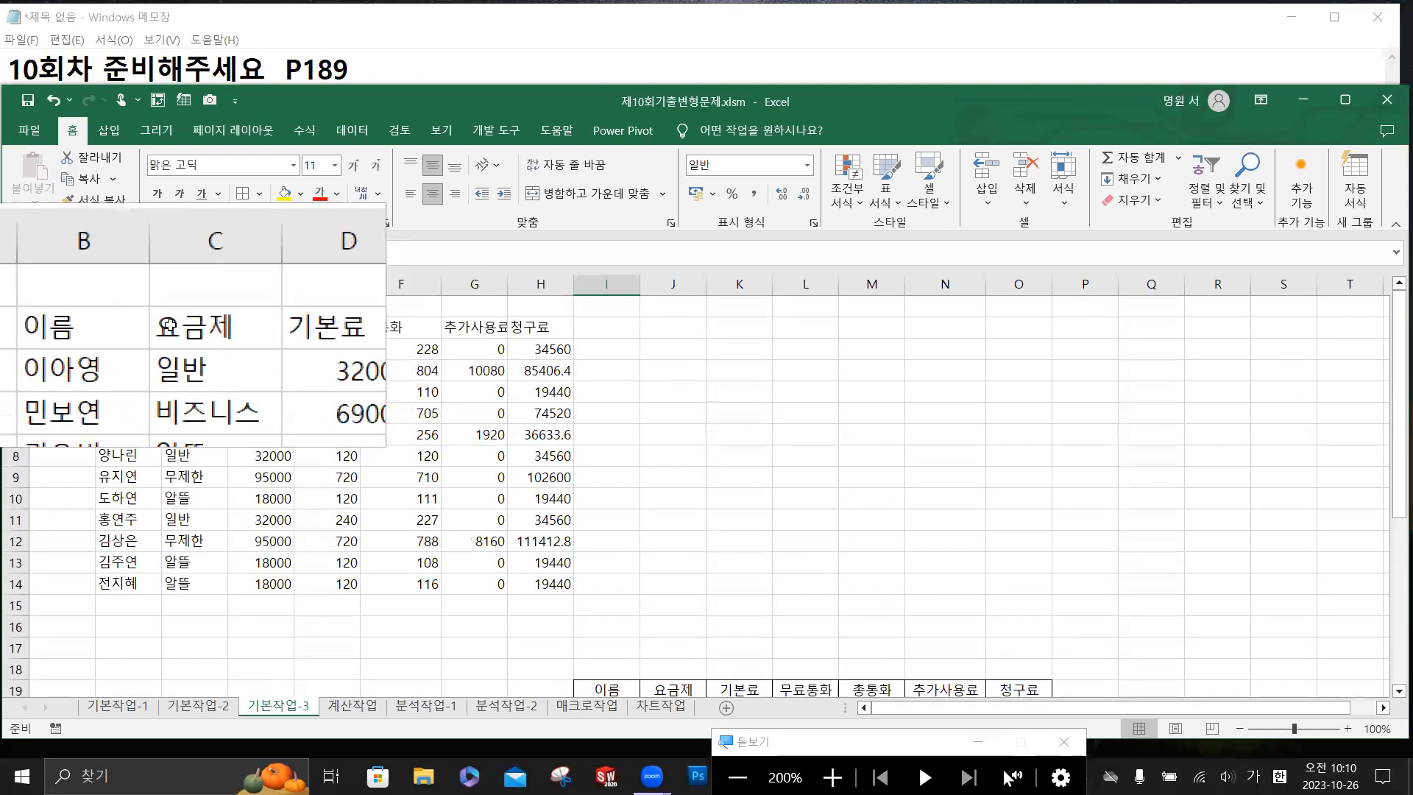
{"action": "left_click", "coordinate": [140, 322]}
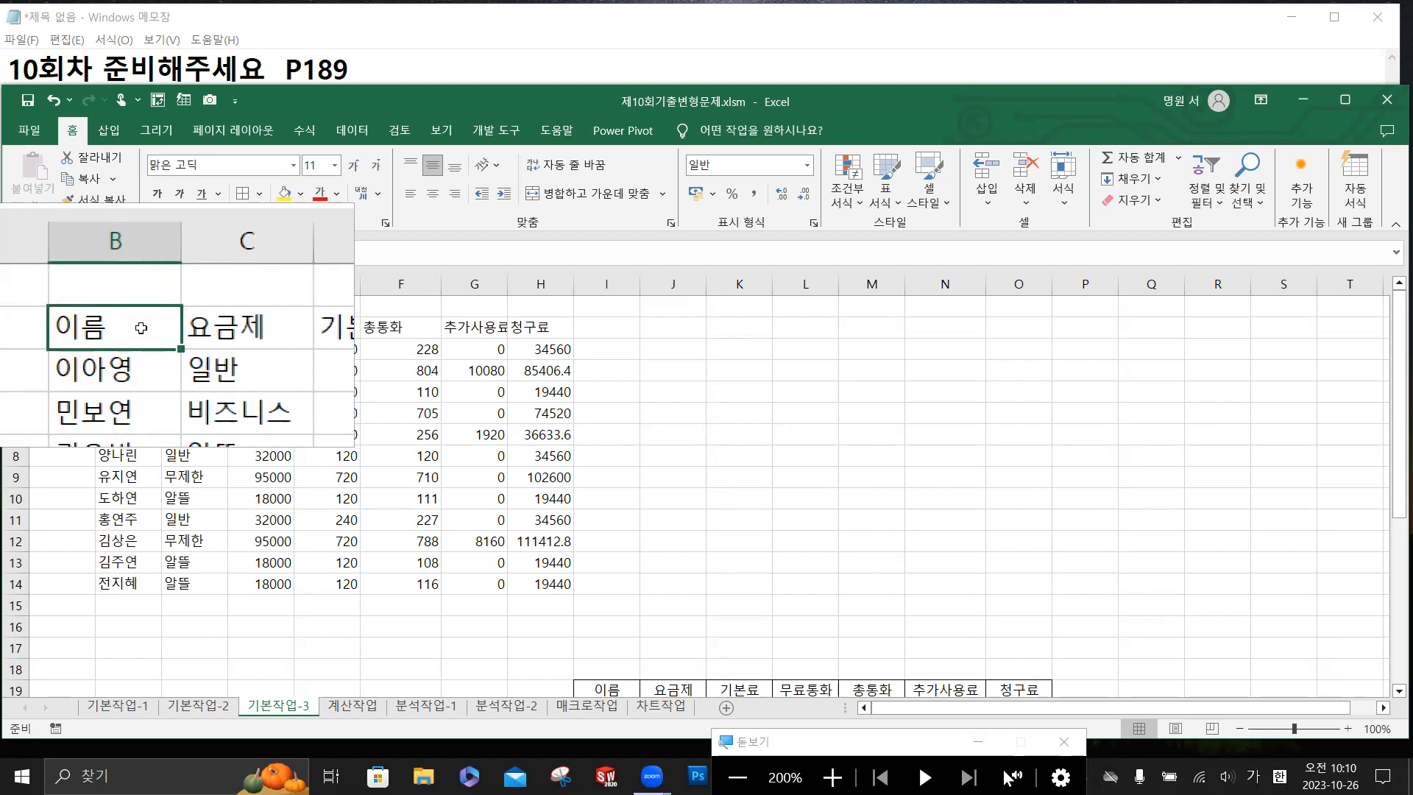
{"action": "type", "text": "고객명"}
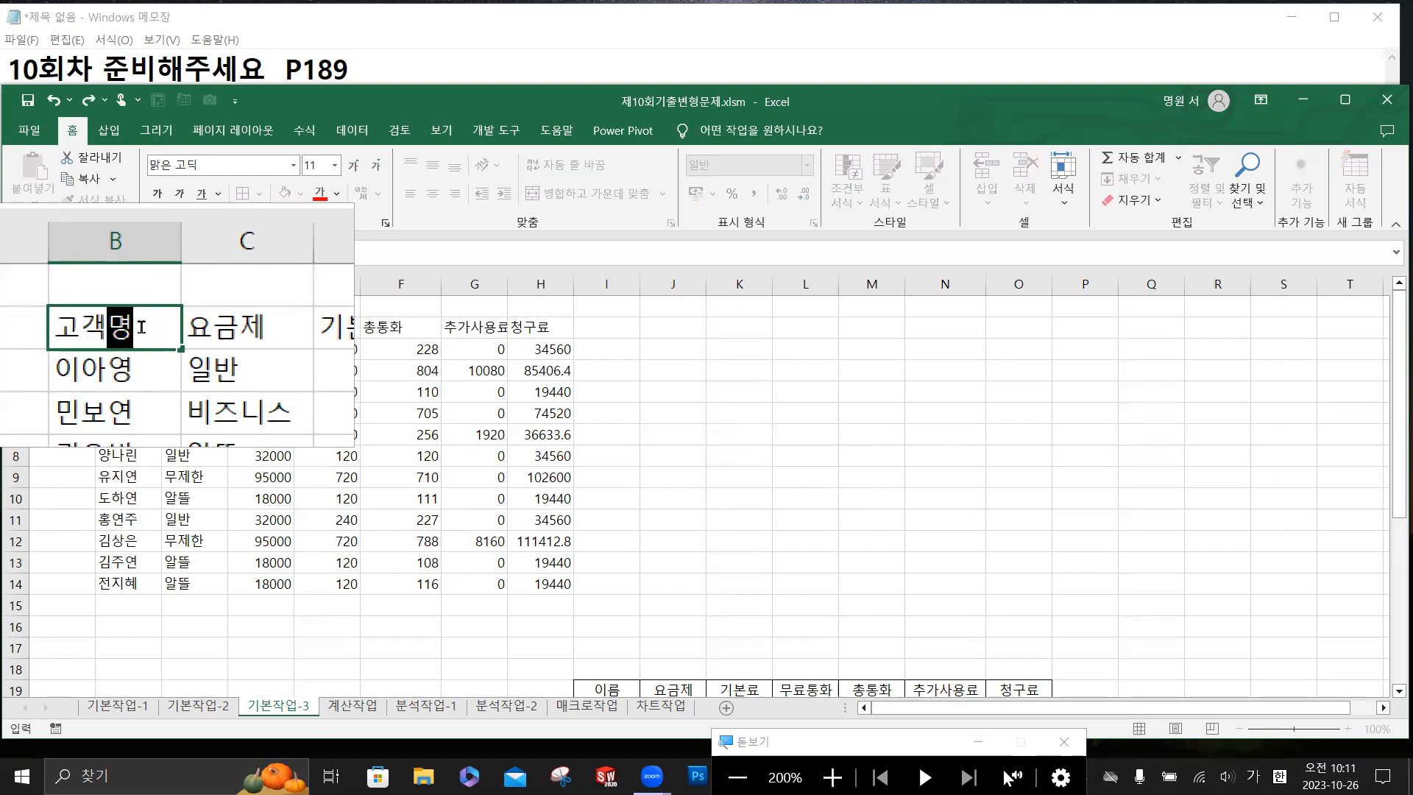
{"action": "key", "text": "Return"}
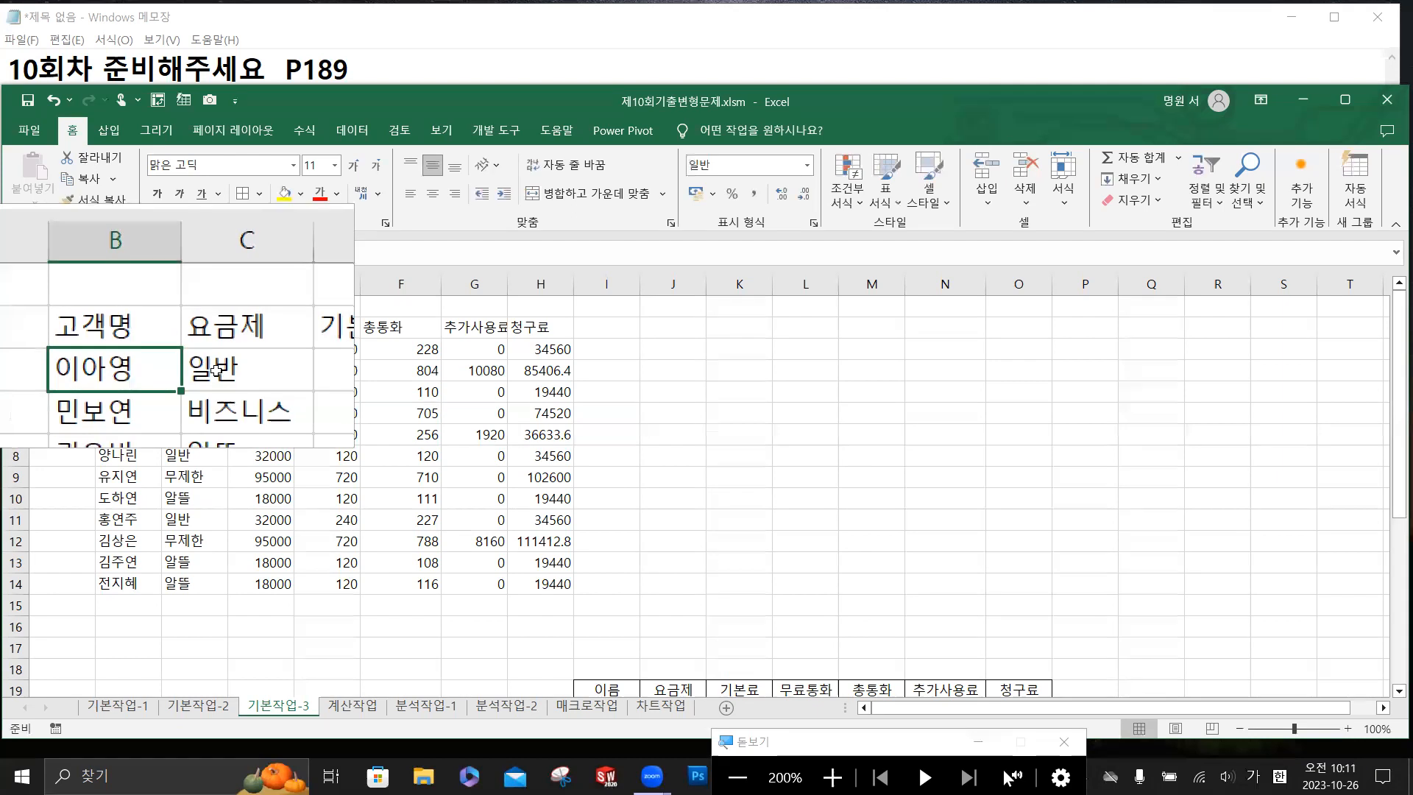
Compare the source header in I19 with the directly entered header in B2.
{"action": "scroll", "coordinate": [515, 464], "scroll_direction": "down", "scroll_amount": 2}
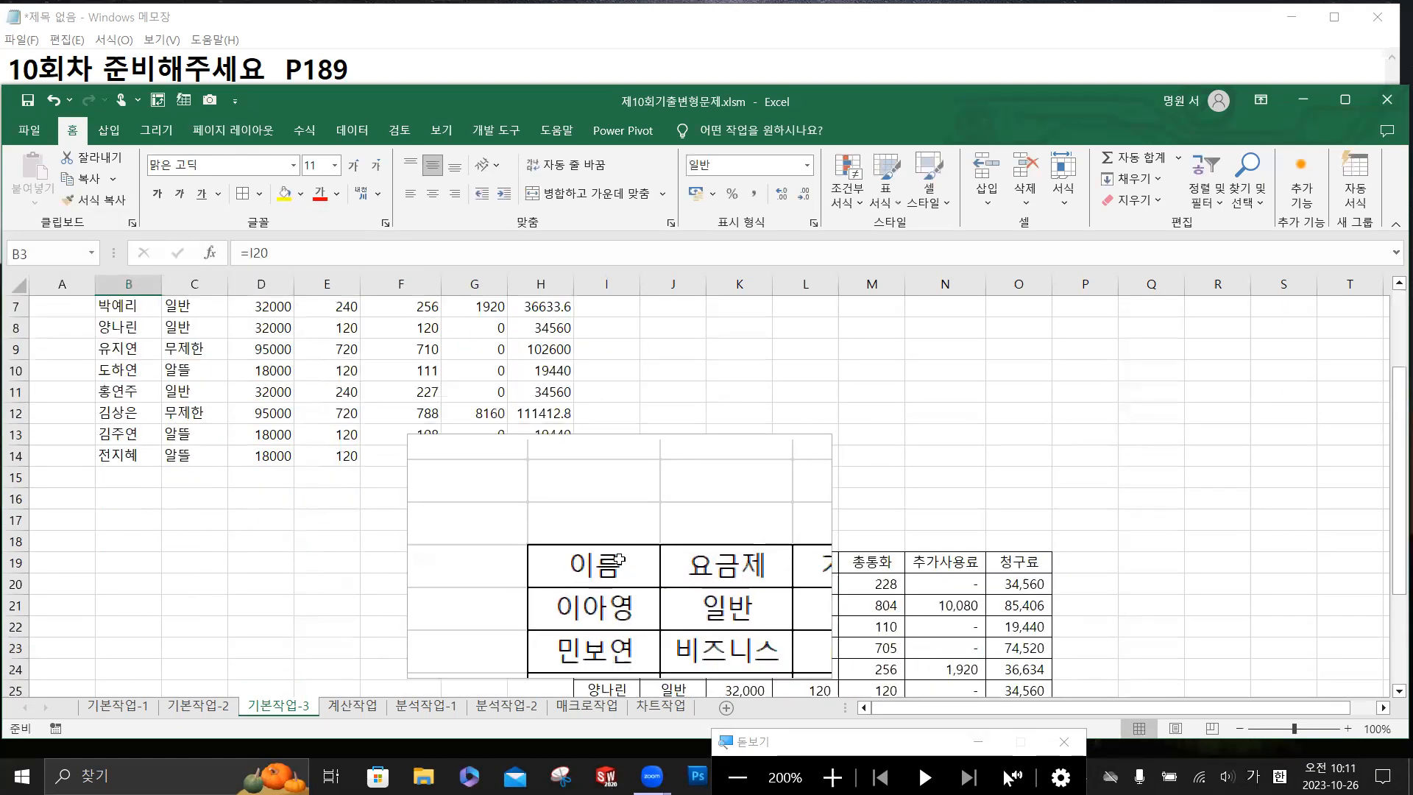
{"action": "left_click", "coordinate": [618, 561]}
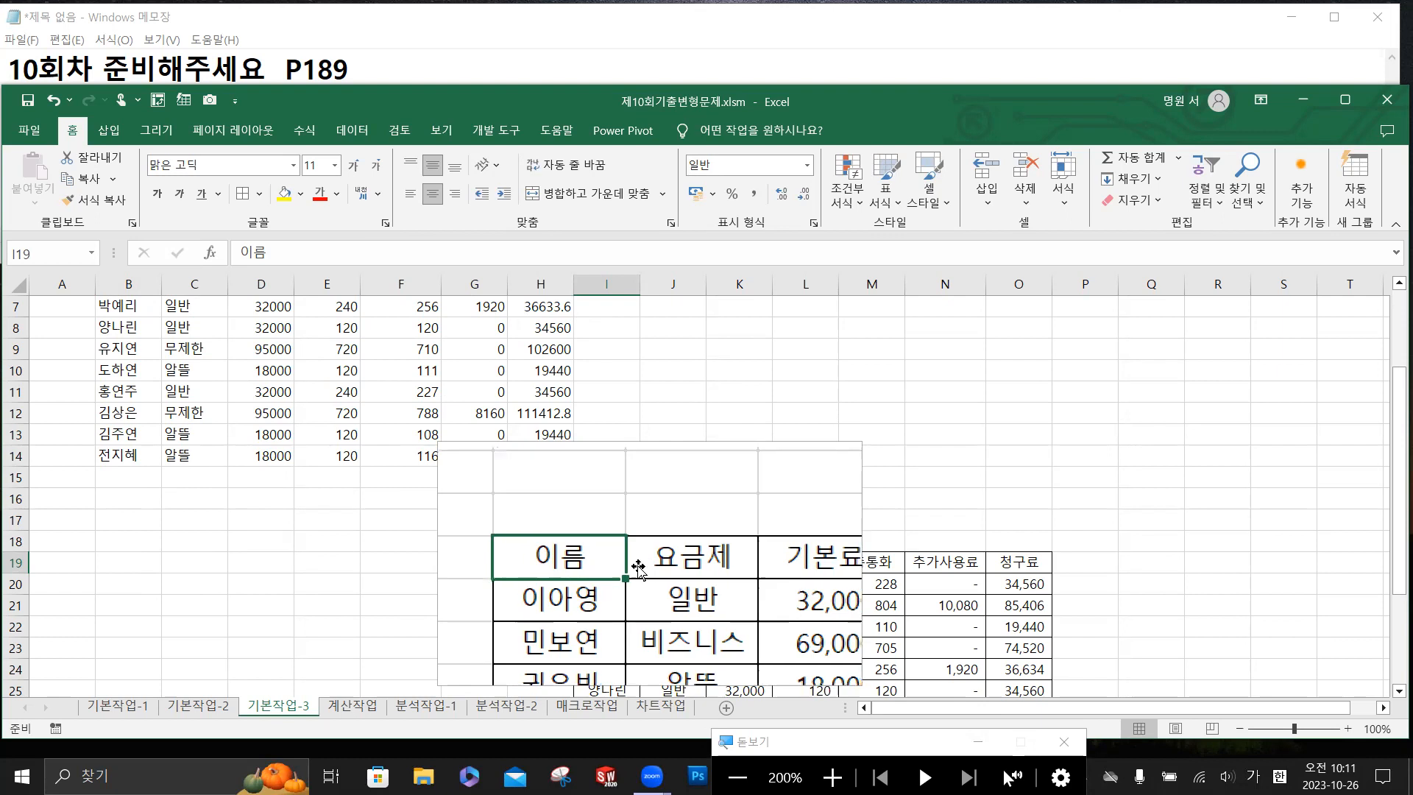
{"action": "scroll", "coordinate": [265, 501], "scroll_direction": "up", "scroll_amount": 2}
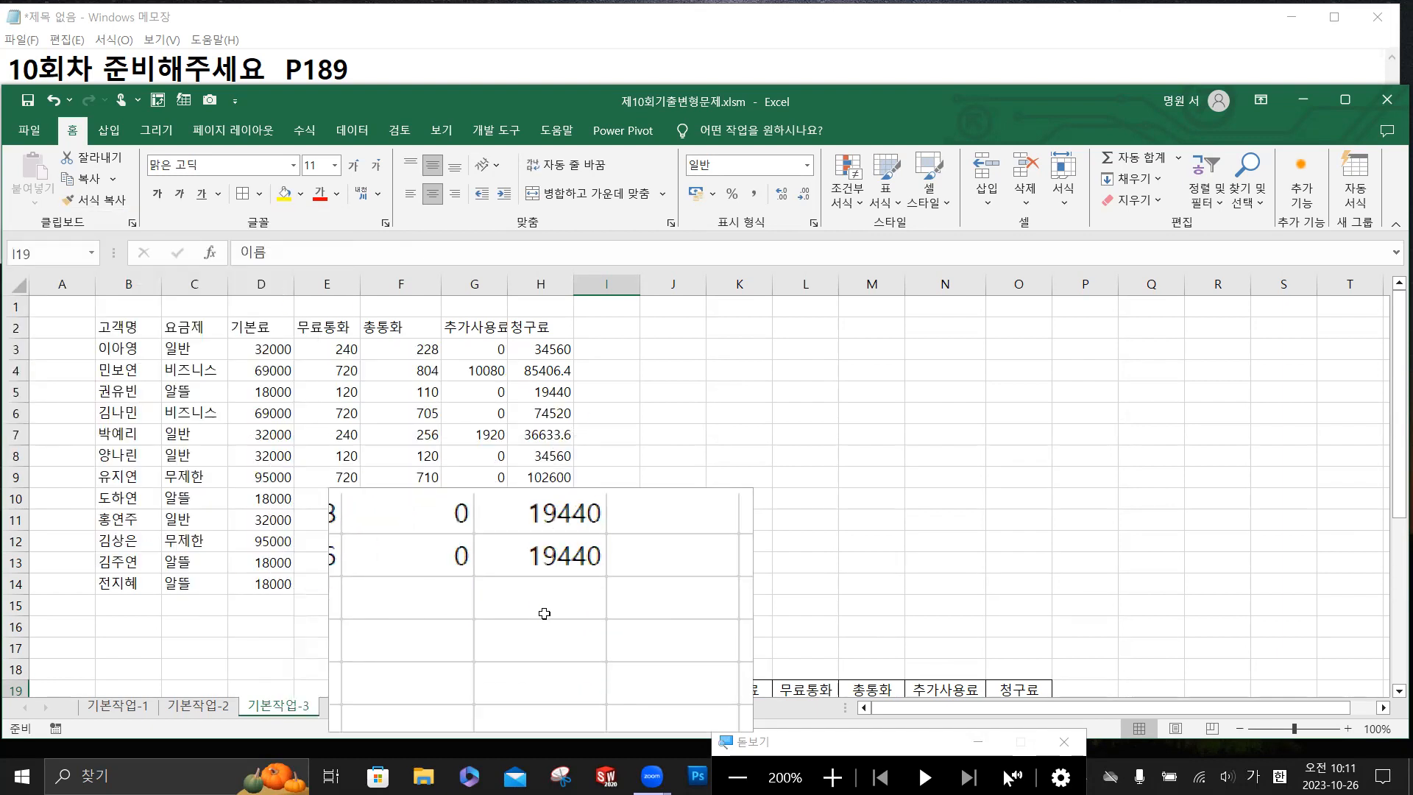
{"action": "scroll", "coordinate": [548, 612], "scroll_direction": "down", "scroll_amount": 1}
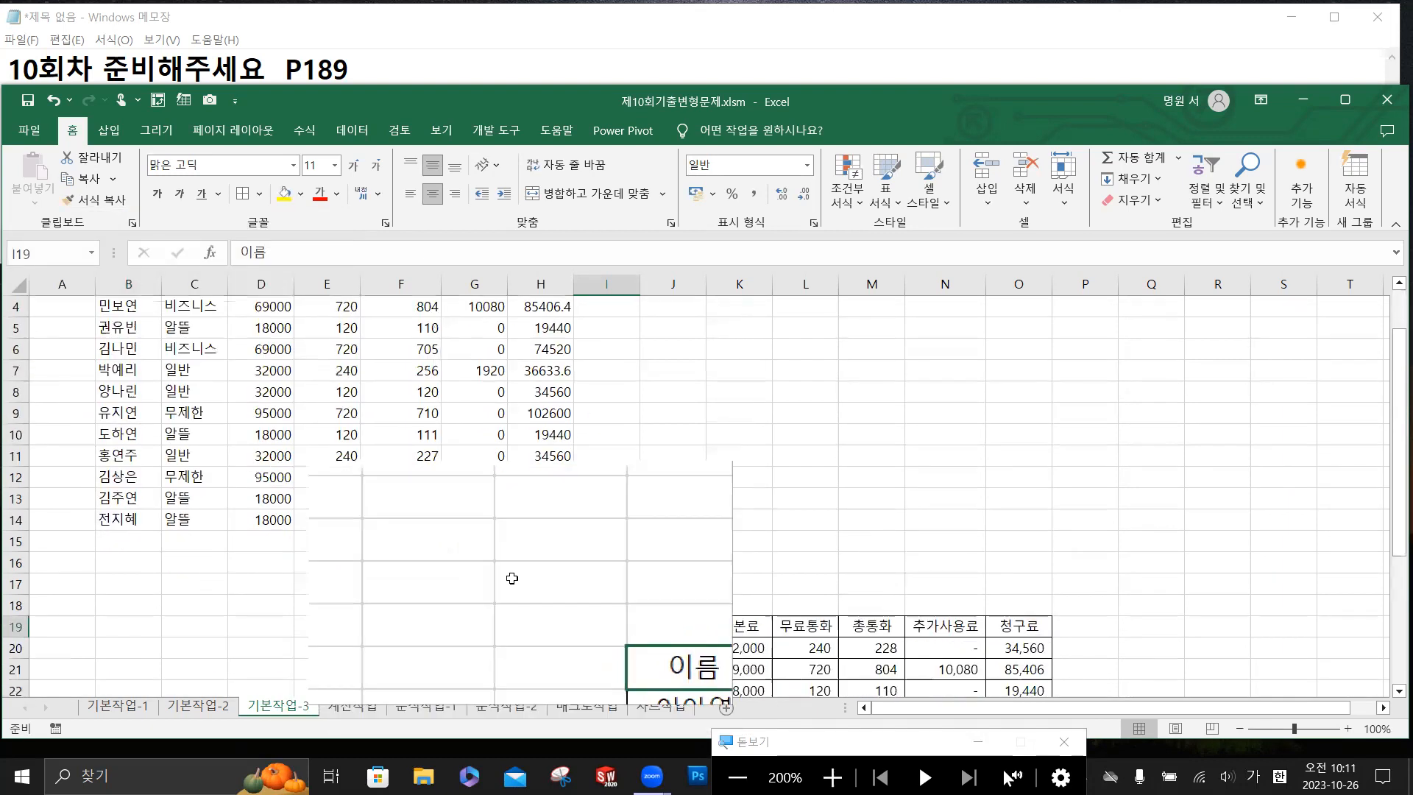
{"action": "scroll", "coordinate": [511, 577], "scroll_direction": "up", "scroll_amount": 1}
{"action": "left_click", "coordinate": [127, 329]}
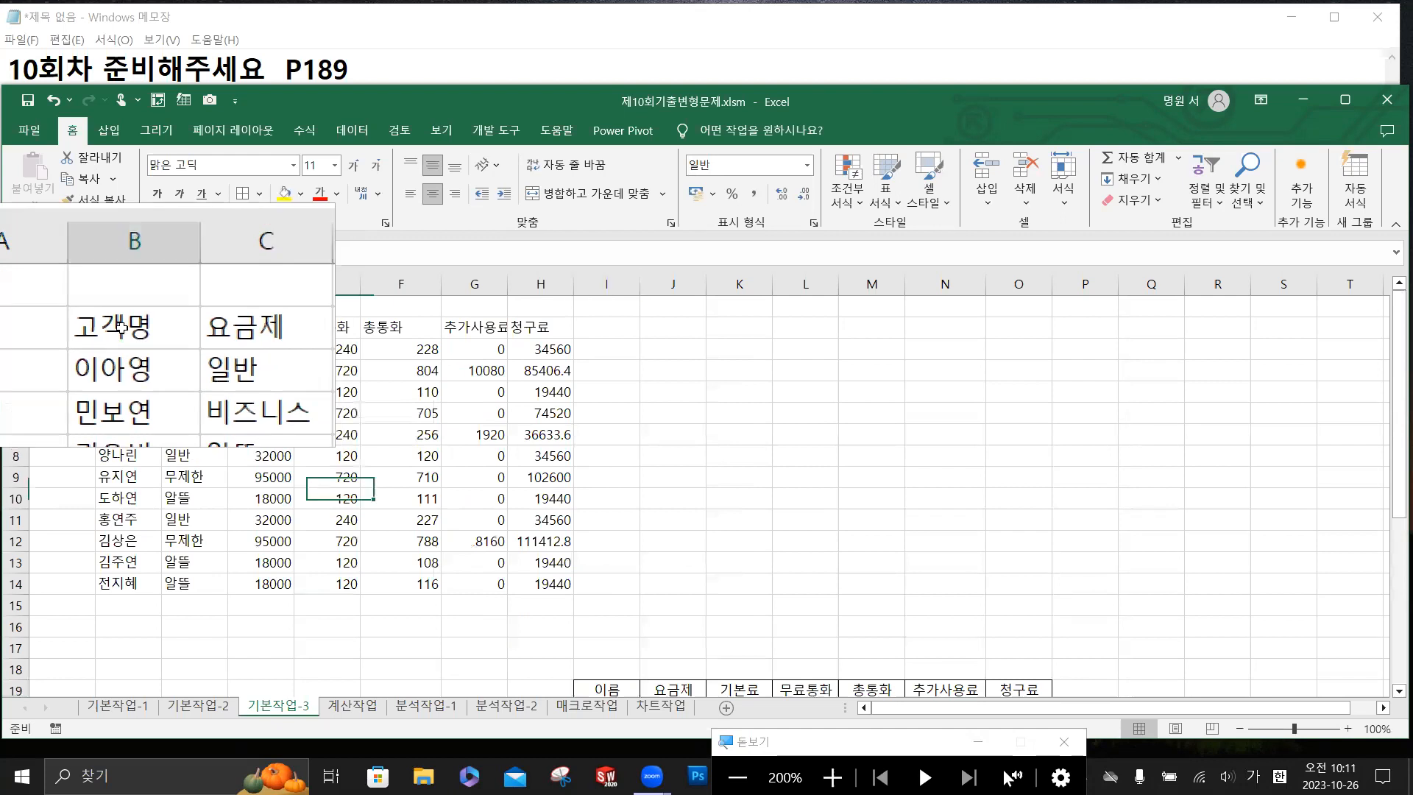
{"action": "scroll", "coordinate": [648, 626], "scroll_direction": "down", "scroll_amount": 2}
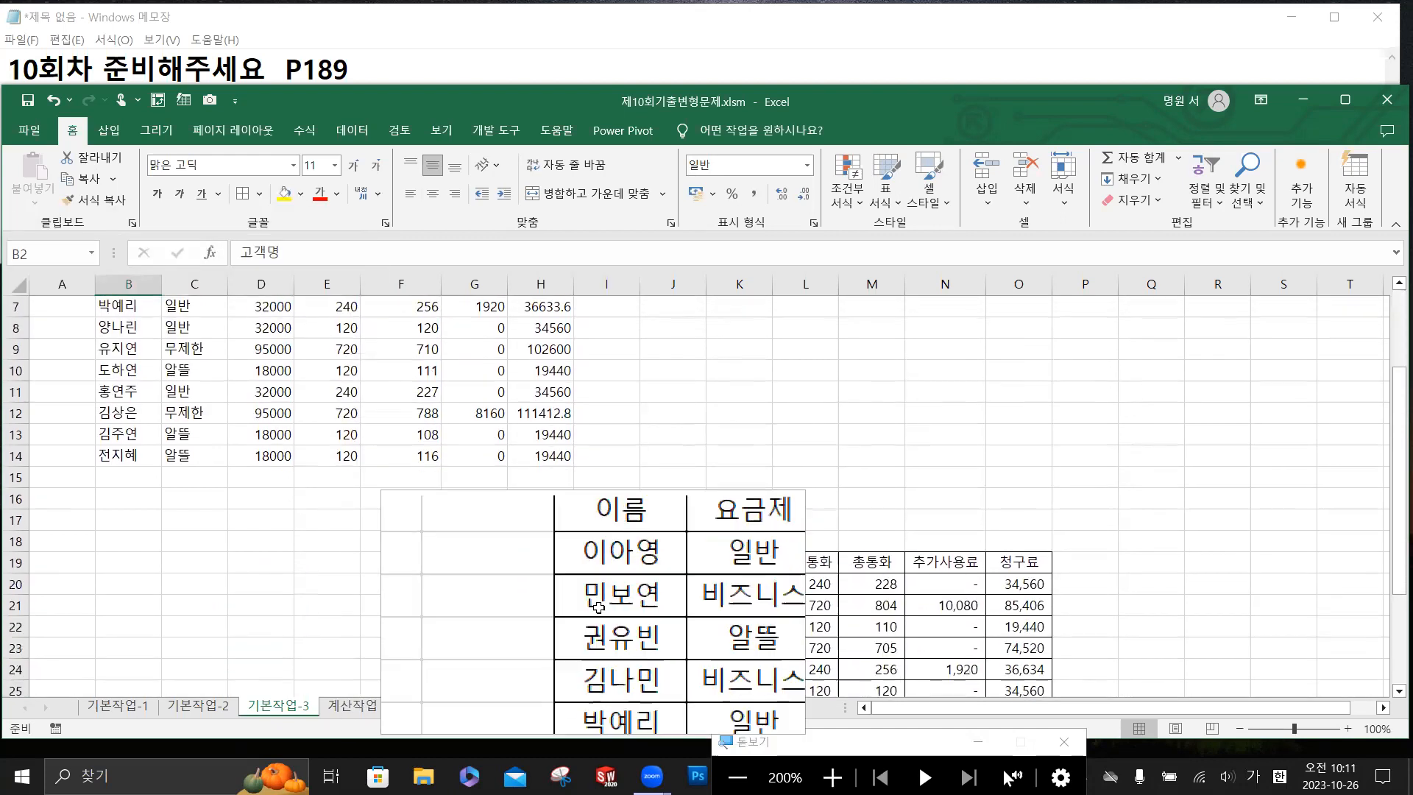
Change the first header of the source table, cell I19, to 사용자명.
{"action": "left_click", "coordinate": [622, 565]}
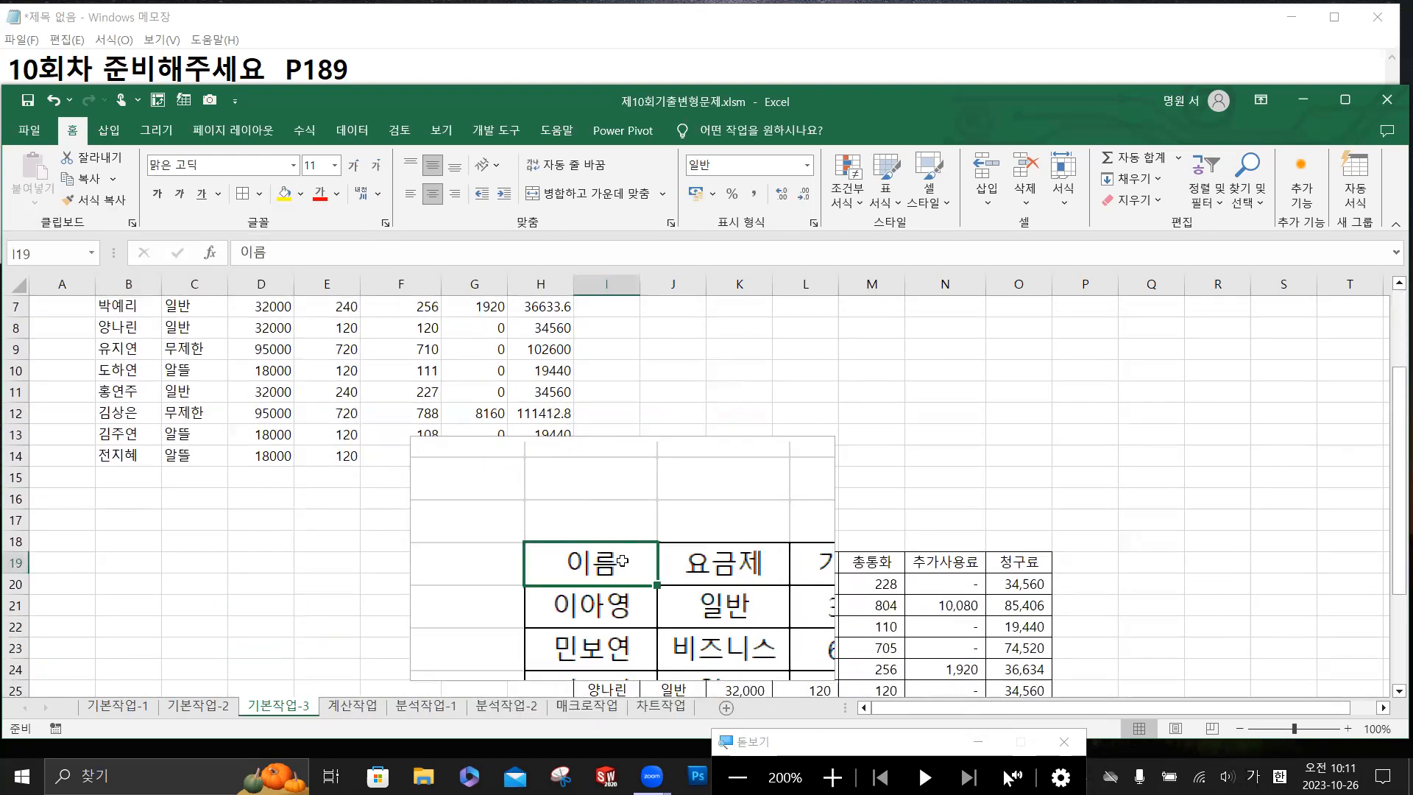
{"action": "type", "text": "사"}
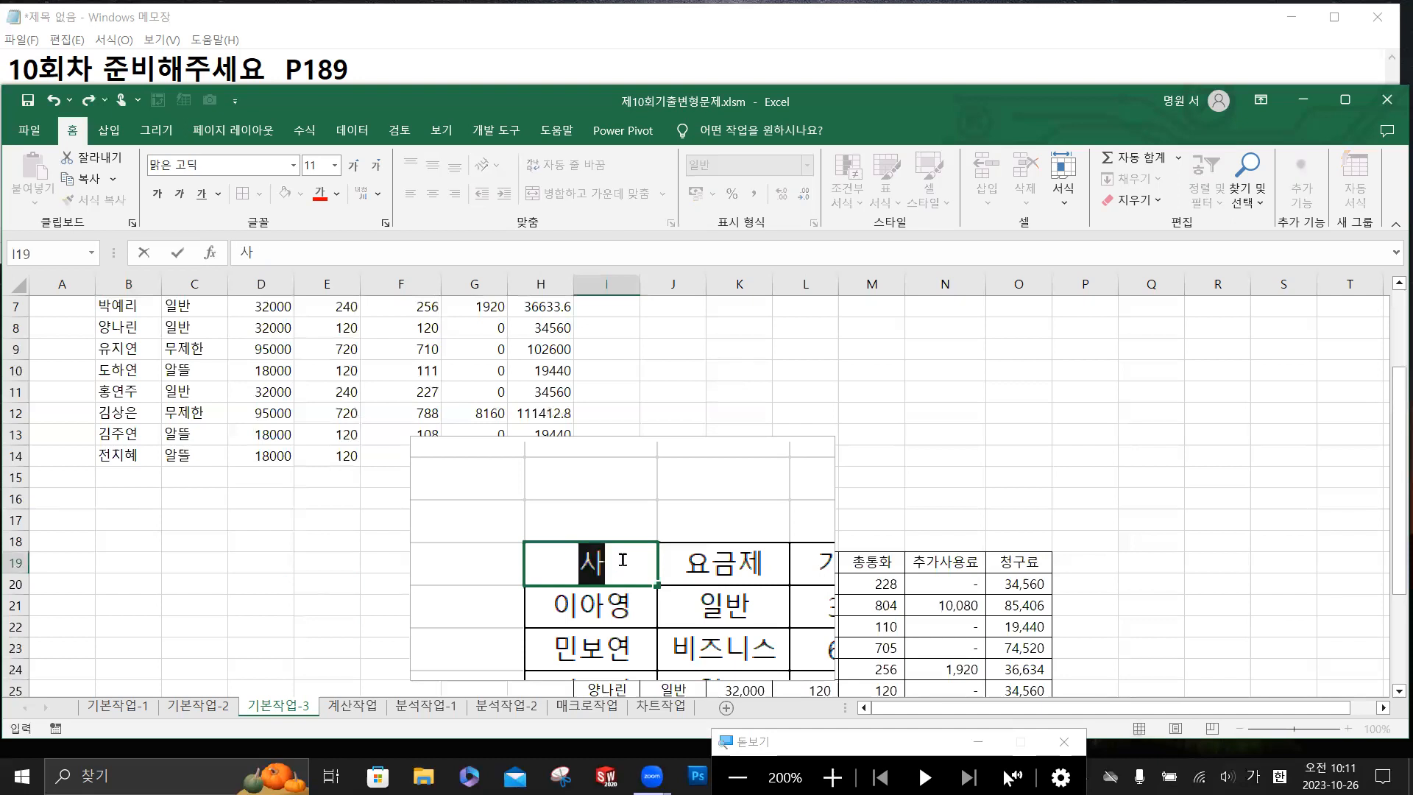
{"action": "type", "text": "용ㅈ자명"}
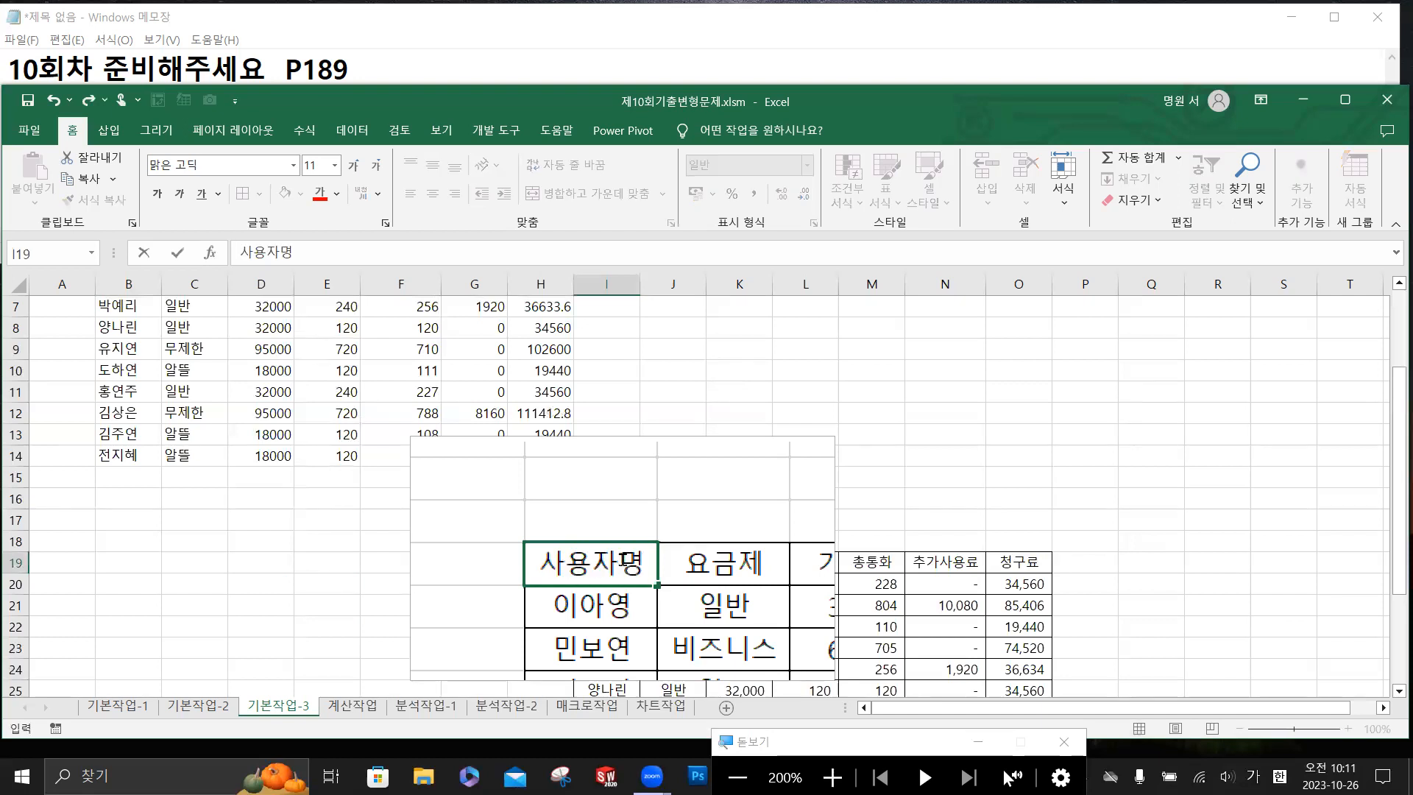
{"action": "key", "text": "Return"}
Check header cell B2 of the pasted table against the changed source header in I19.
{"action": "left_click", "coordinate": [624, 561]}
{"action": "scroll", "coordinate": [471, 538], "scroll_direction": "up", "scroll_amount": 2}
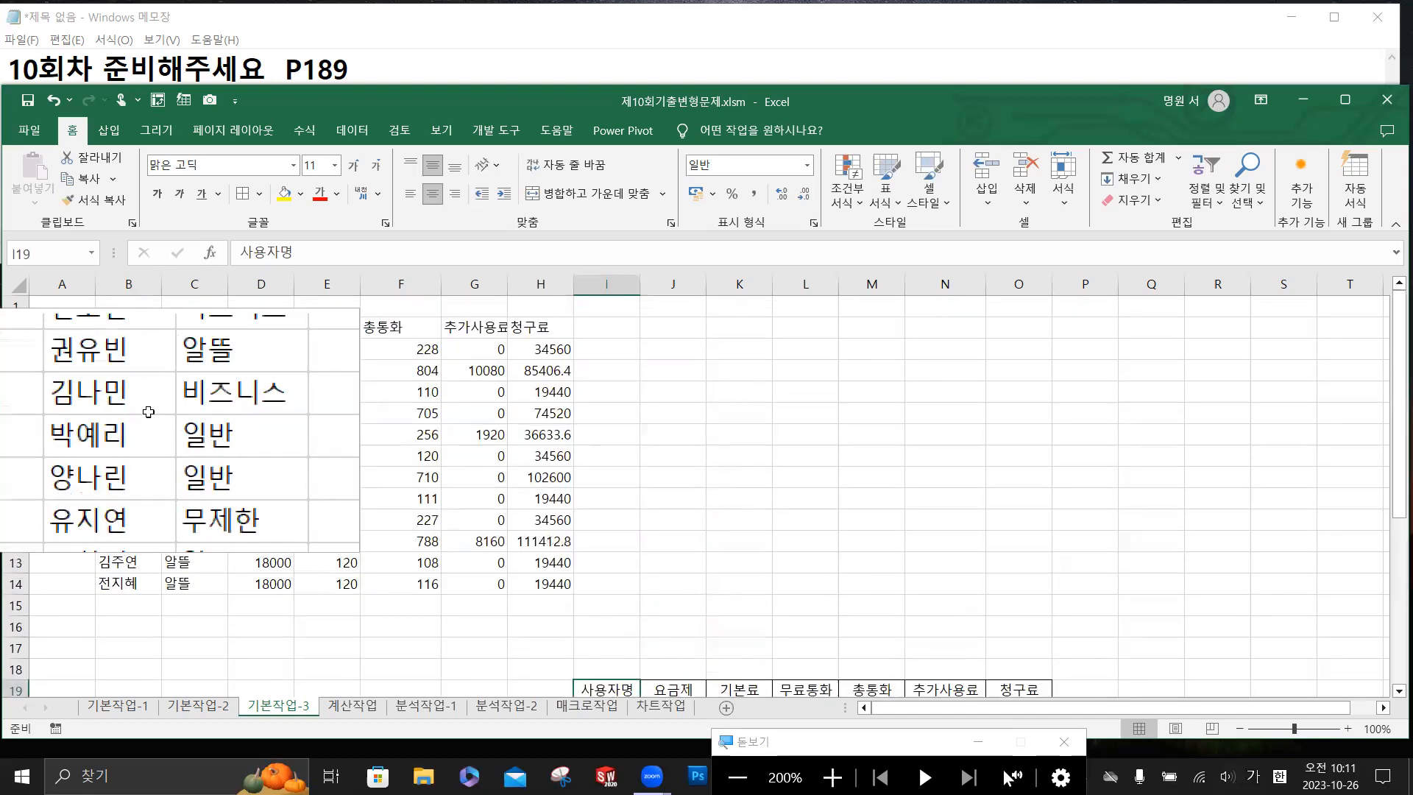
{"action": "left_click", "coordinate": [122, 329]}
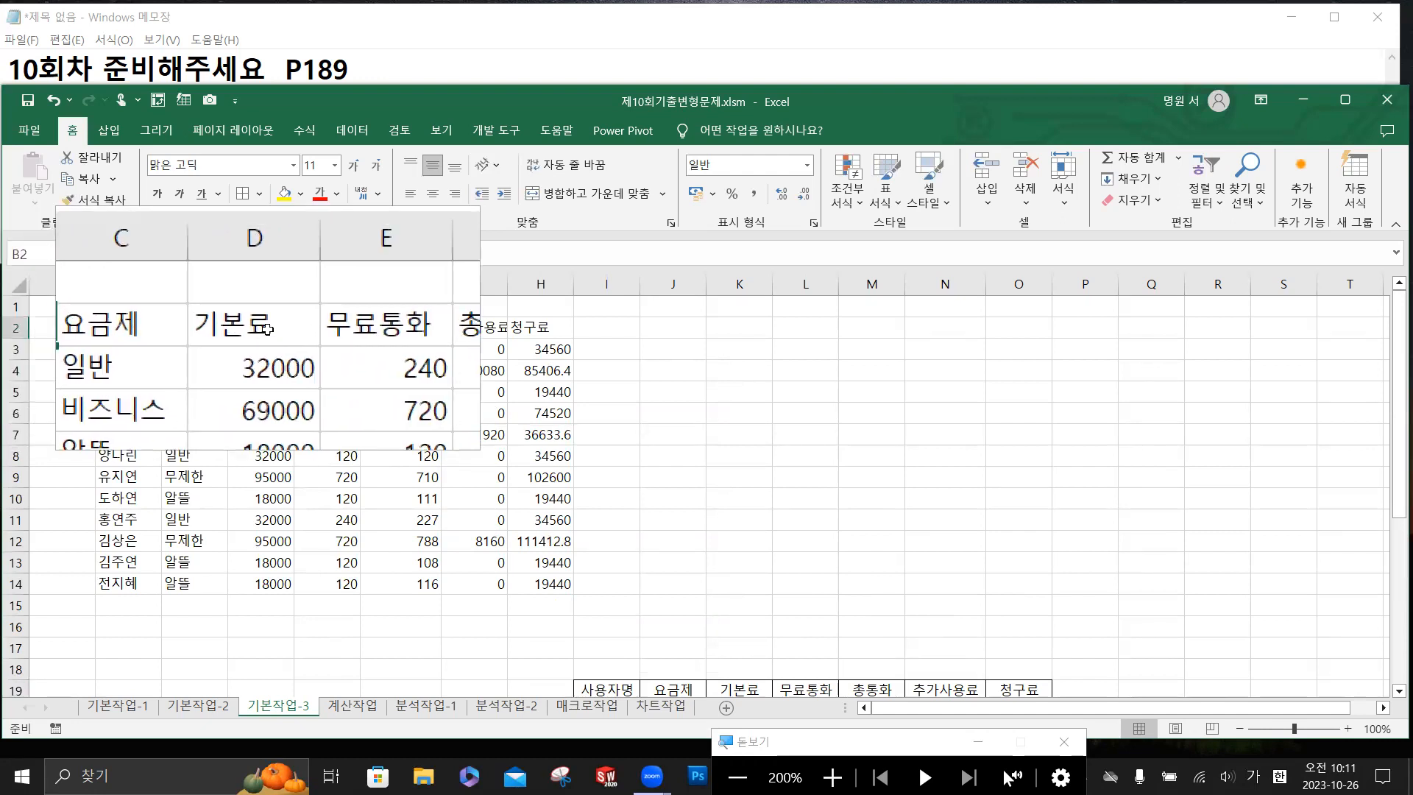
Inspect the link formula in header cell D2 and change its source header in K19 to 기본료(원).
{"action": "left_click", "coordinate": [265, 336]}
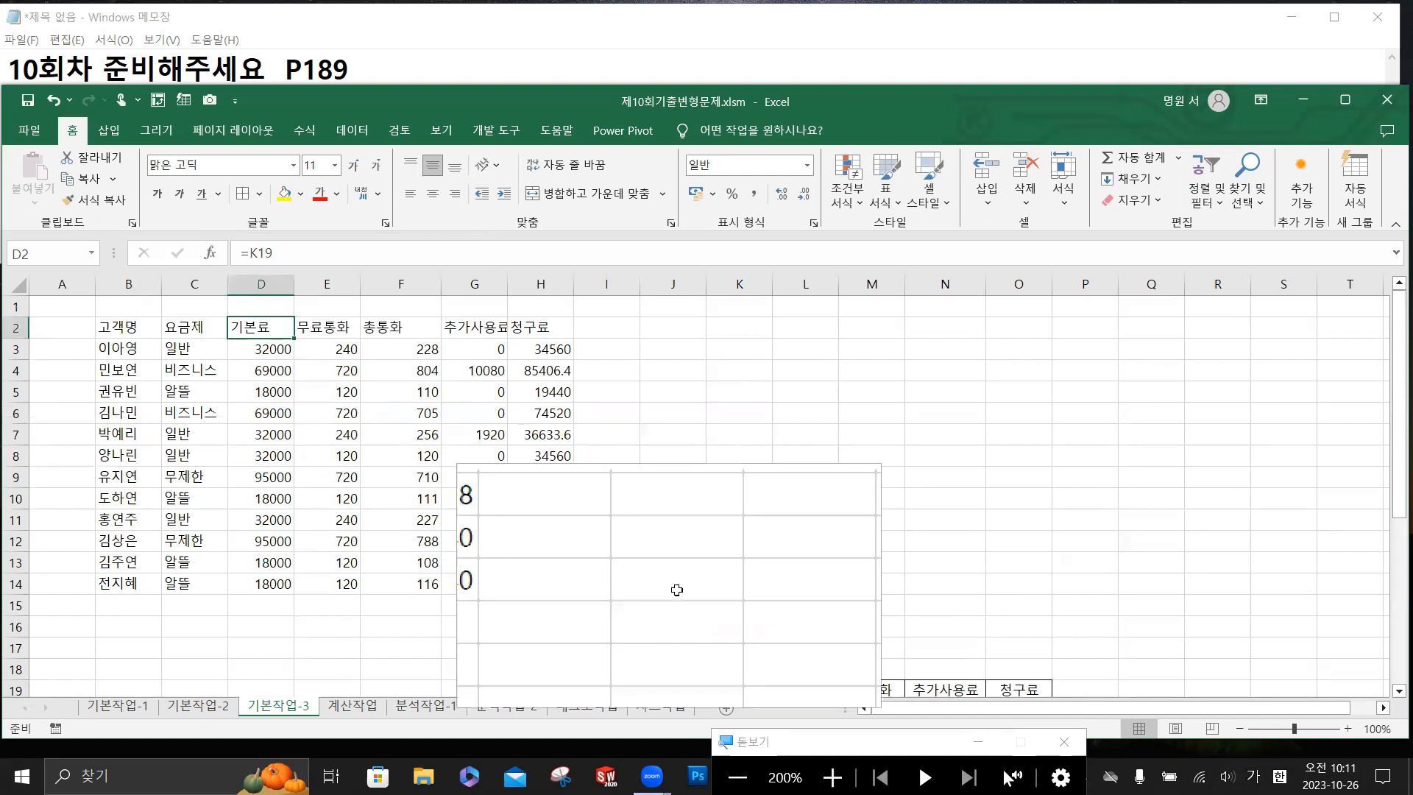
{"action": "scroll", "coordinate": [470, 483], "scroll_direction": "down", "scroll_amount": 1}
{"action": "left_click", "coordinate": [766, 628]}
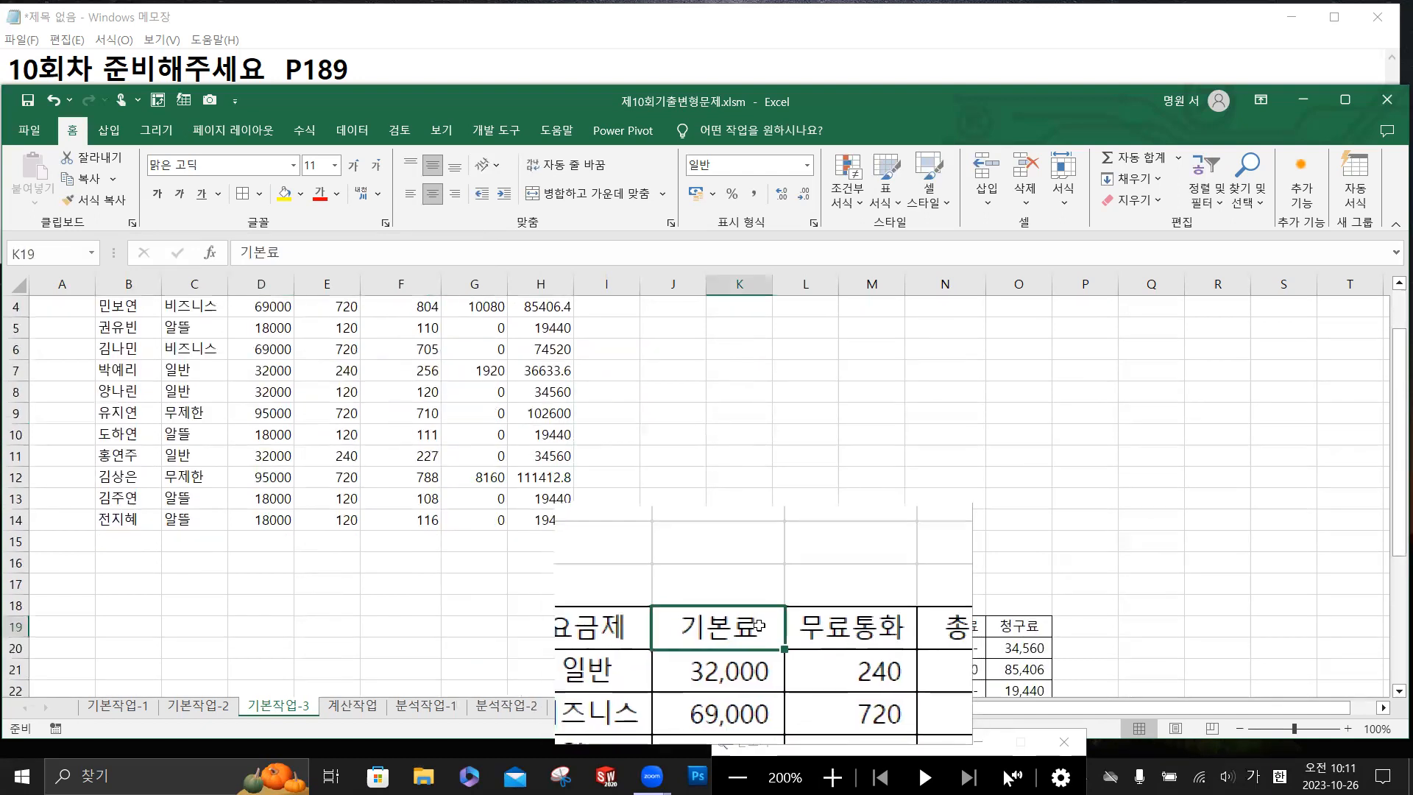
{"action": "double_click", "coordinate": [763, 627]}
{"action": "type", "text": "("}
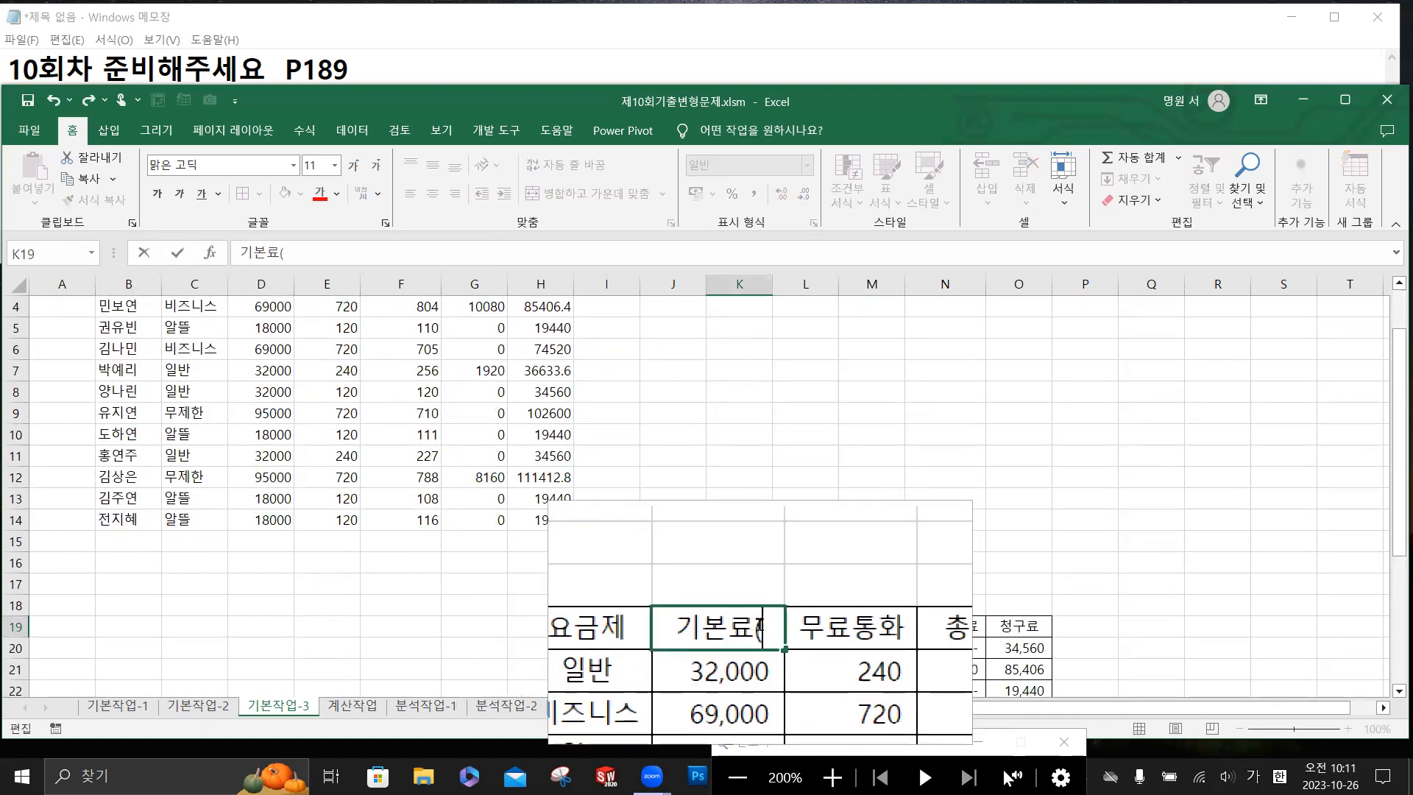
{"action": "type", "text": "원)"}
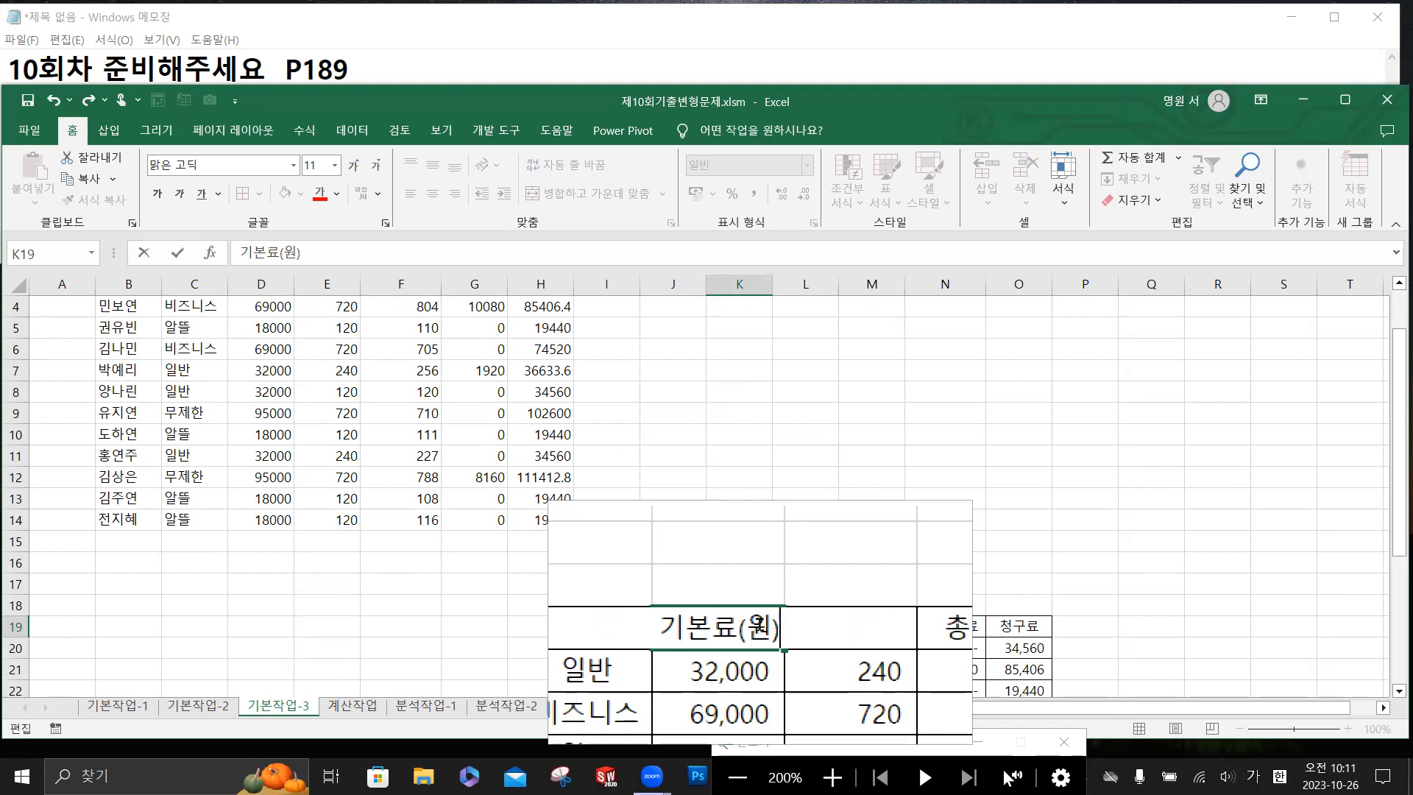
{"action": "key", "text": "Return"}
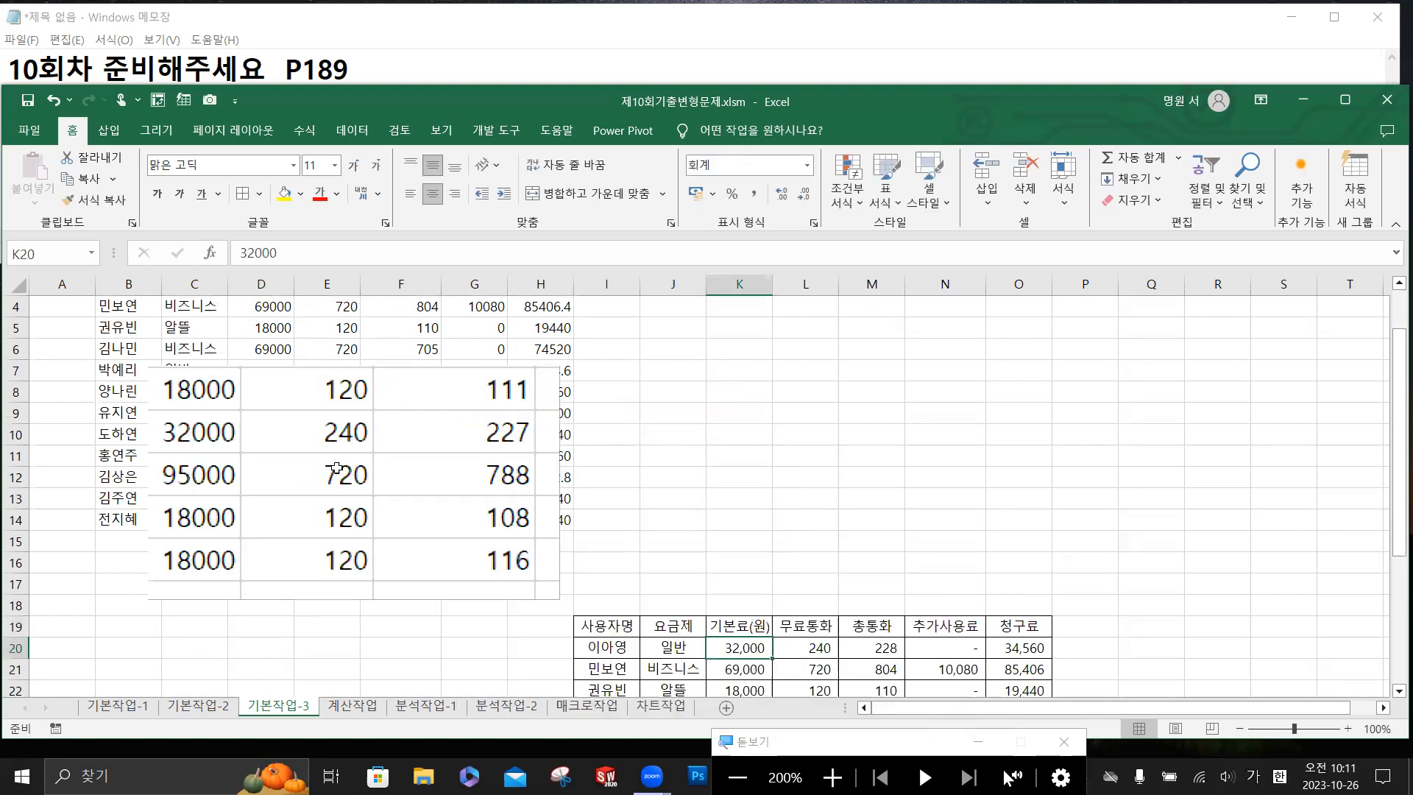
Check the linked header in D2 against its changed source and dismiss the PDF Architect notification.
{"action": "scroll", "coordinate": [337, 466], "scroll_direction": "up", "scroll_amount": 1}
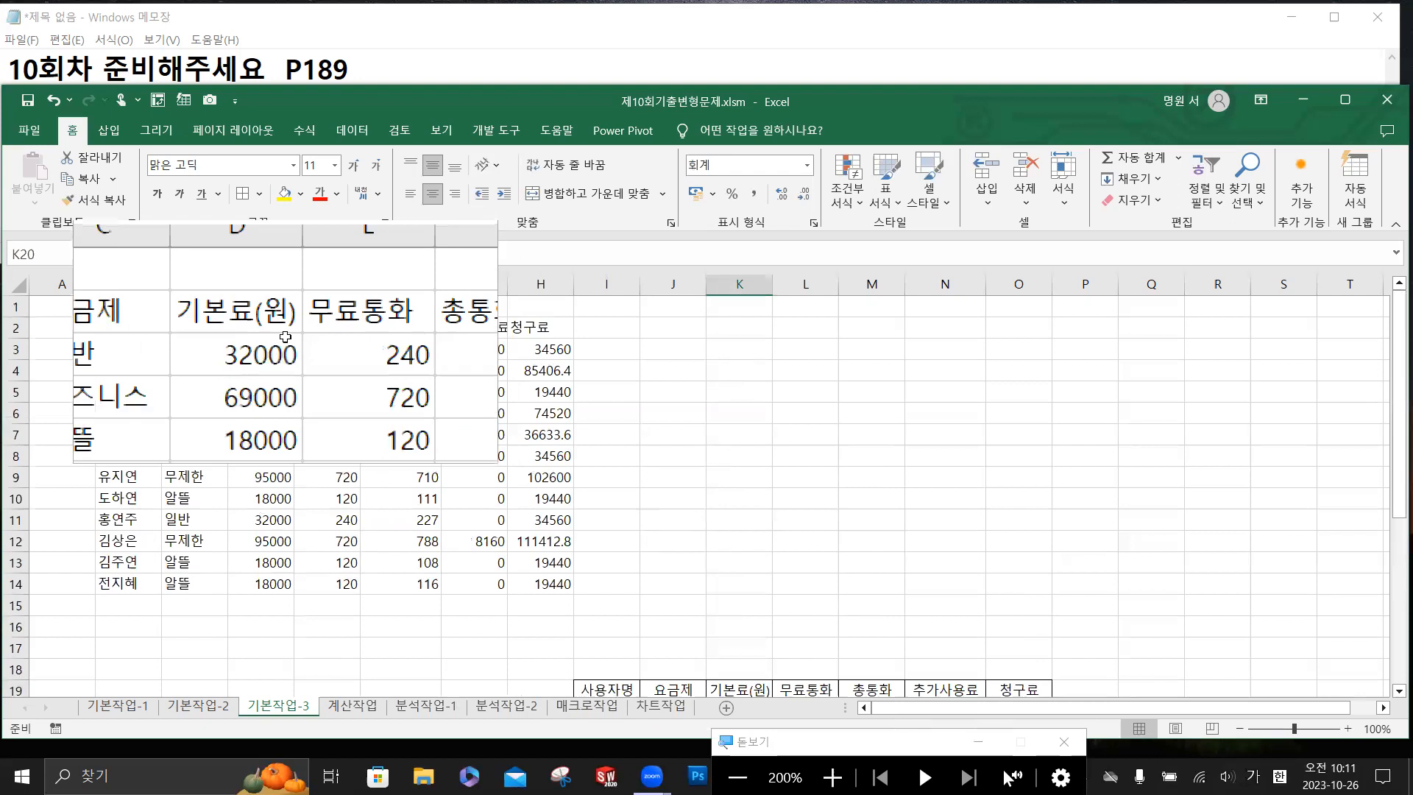
{"action": "left_click", "coordinate": [272, 331]}
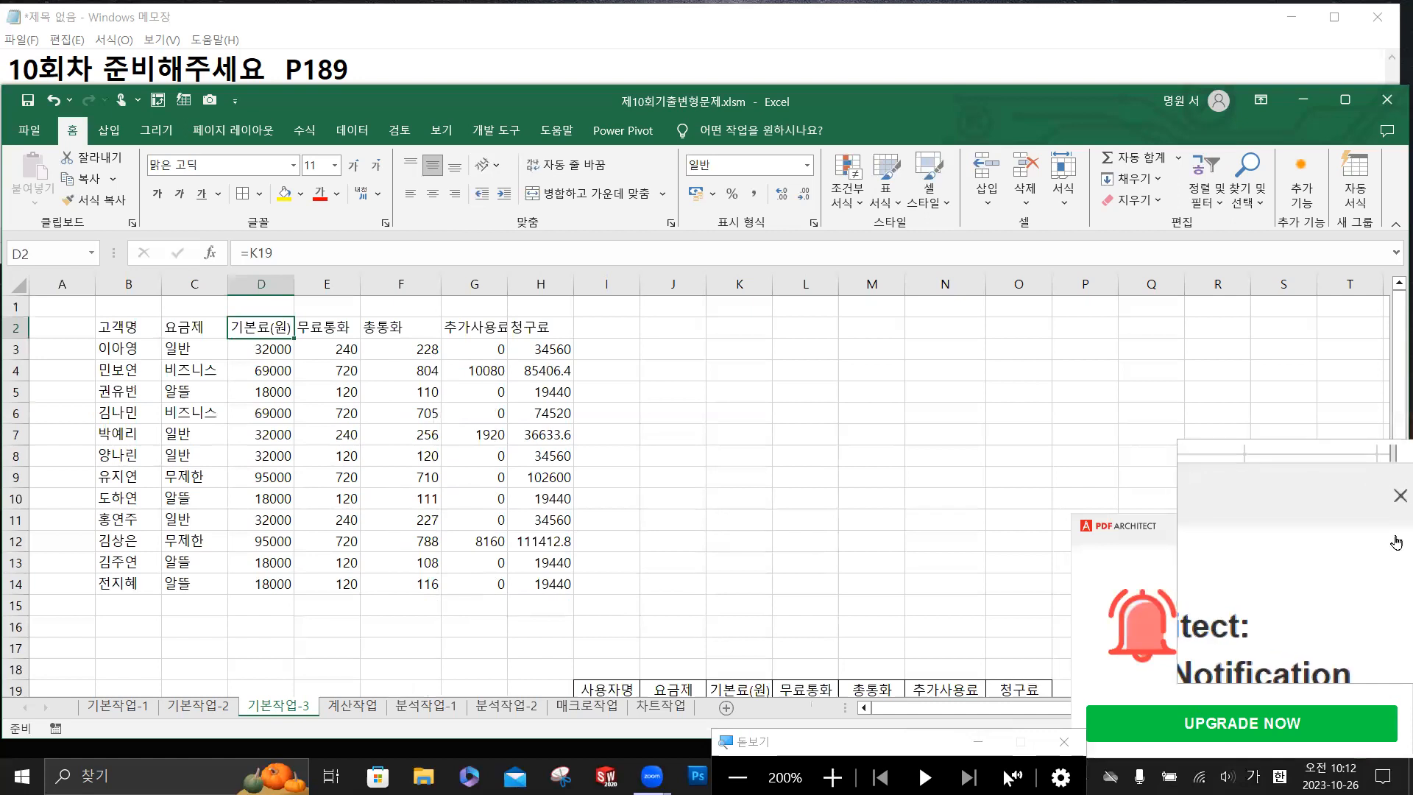
{"action": "left_click", "coordinate": [1393, 537]}
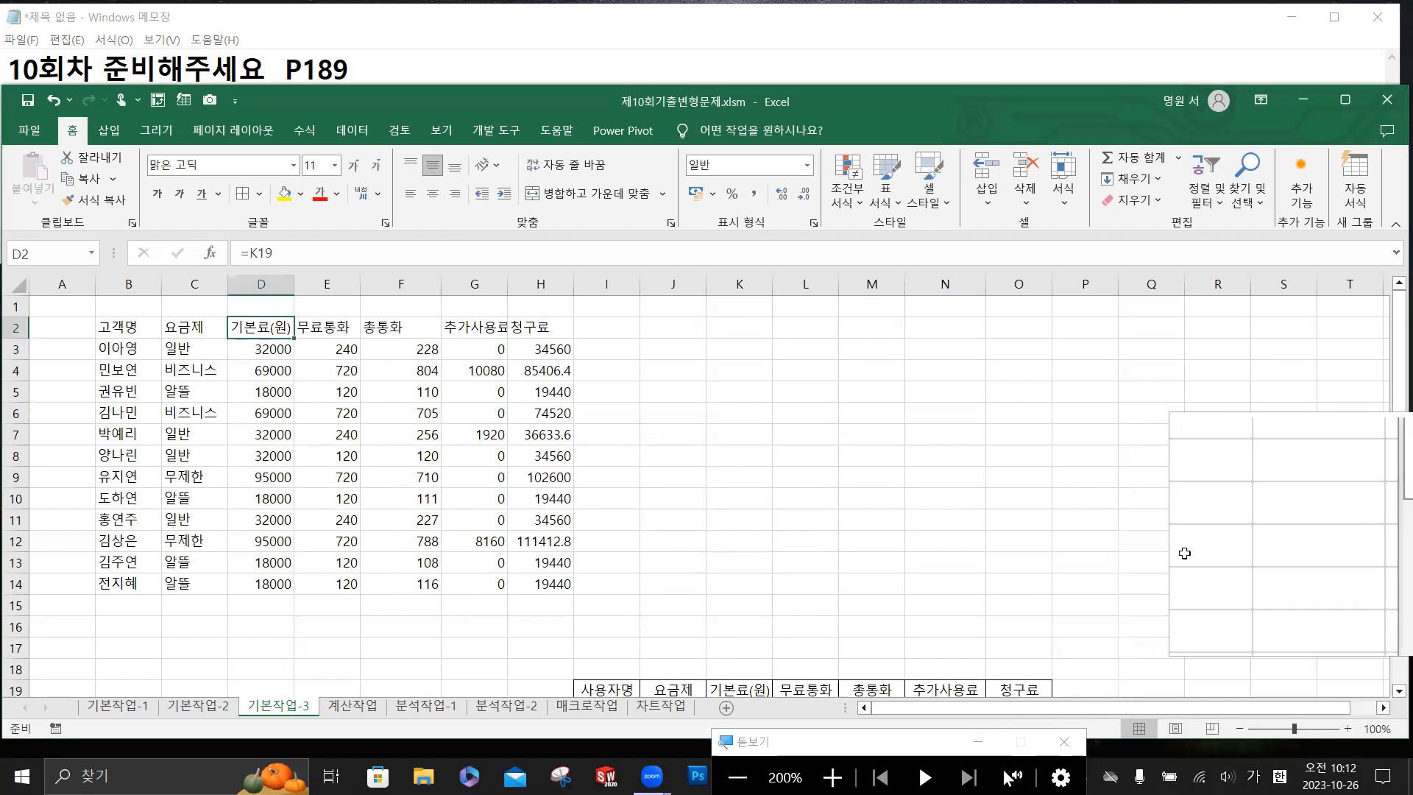
On the 분석작업-1 sheet, start a custom sort of the member table A3:H17 with 거주지역 as the first key.
{"action": "left_click", "coordinate": [449, 707]}
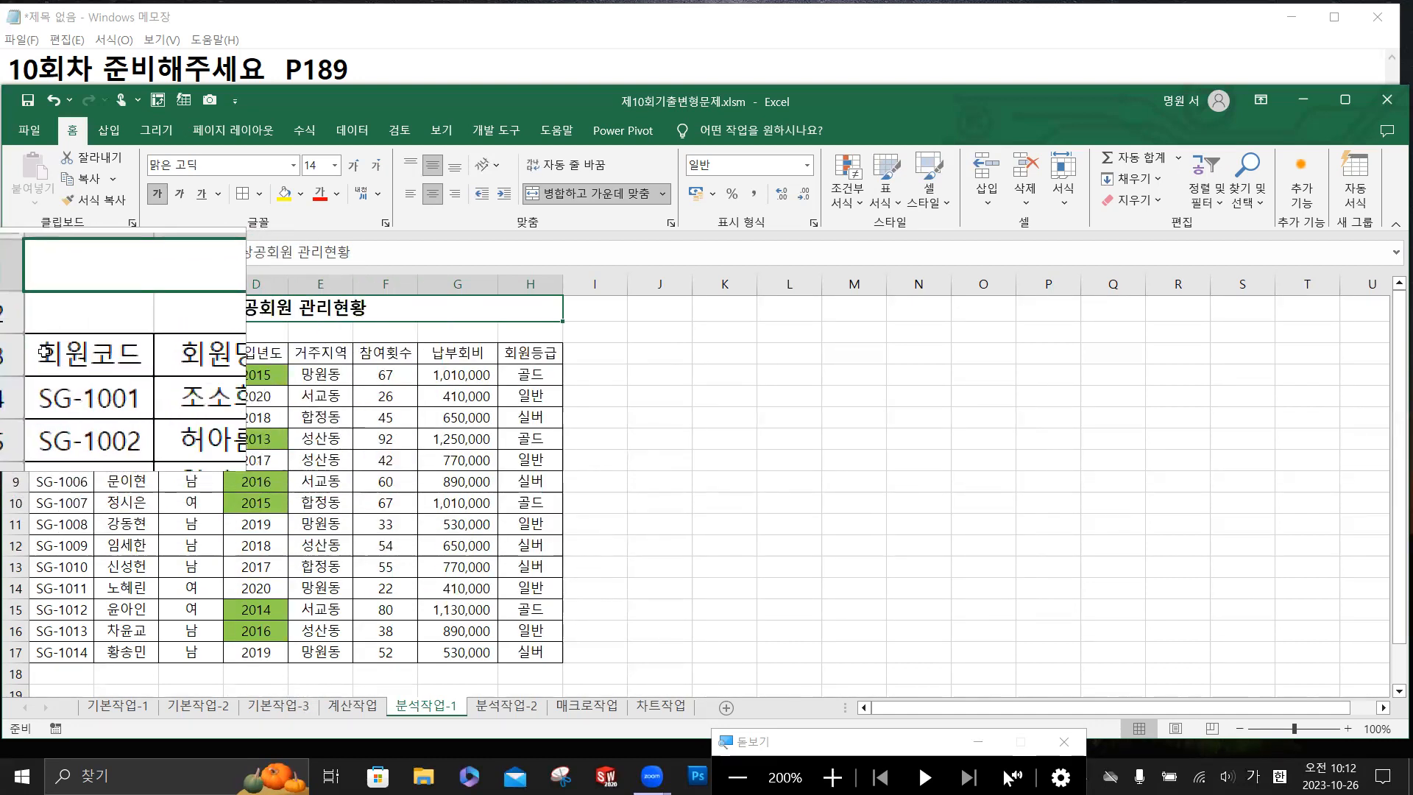
{"action": "left_click_drag", "start_coordinate": [61, 353], "coordinate": [520, 651]}
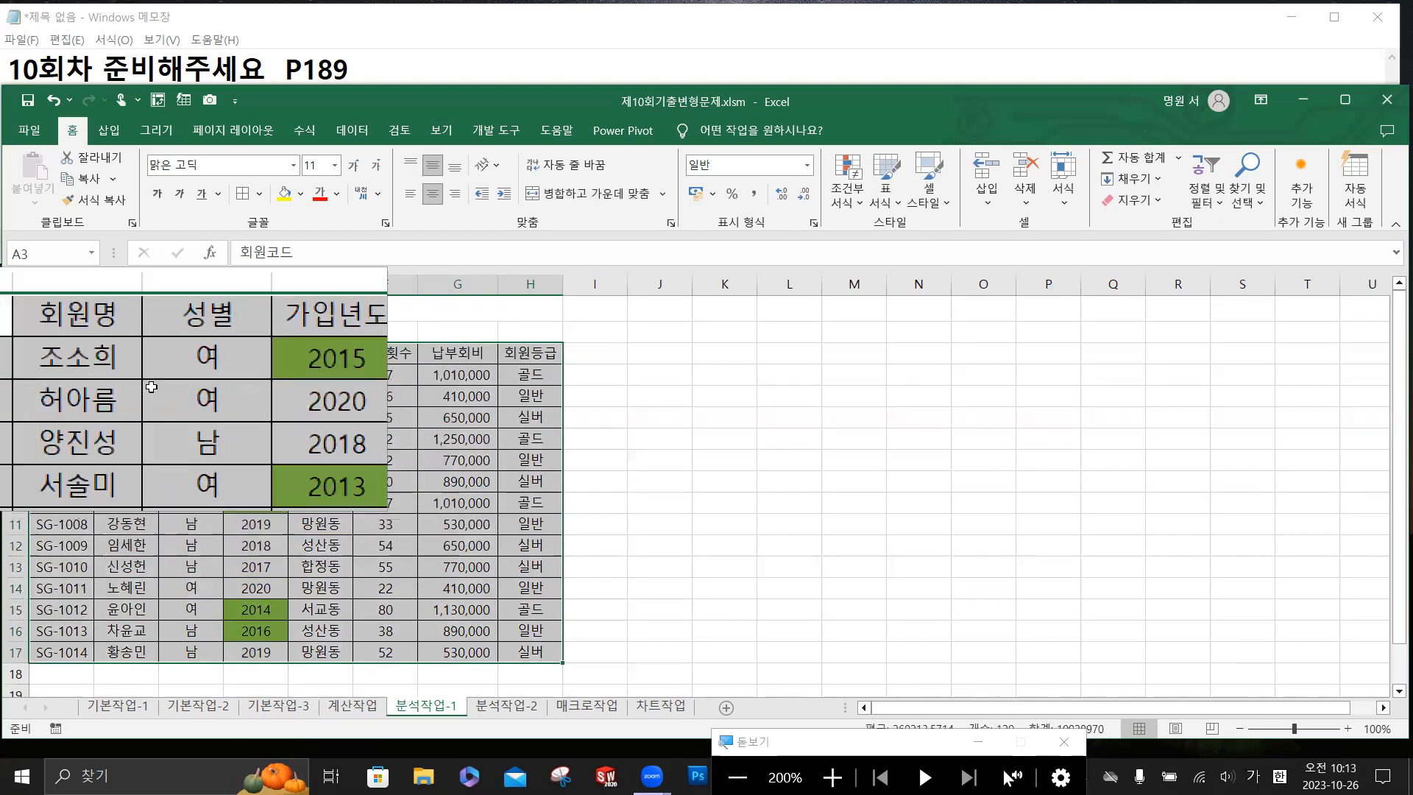
{"action": "left_click", "coordinate": [51, 352]}
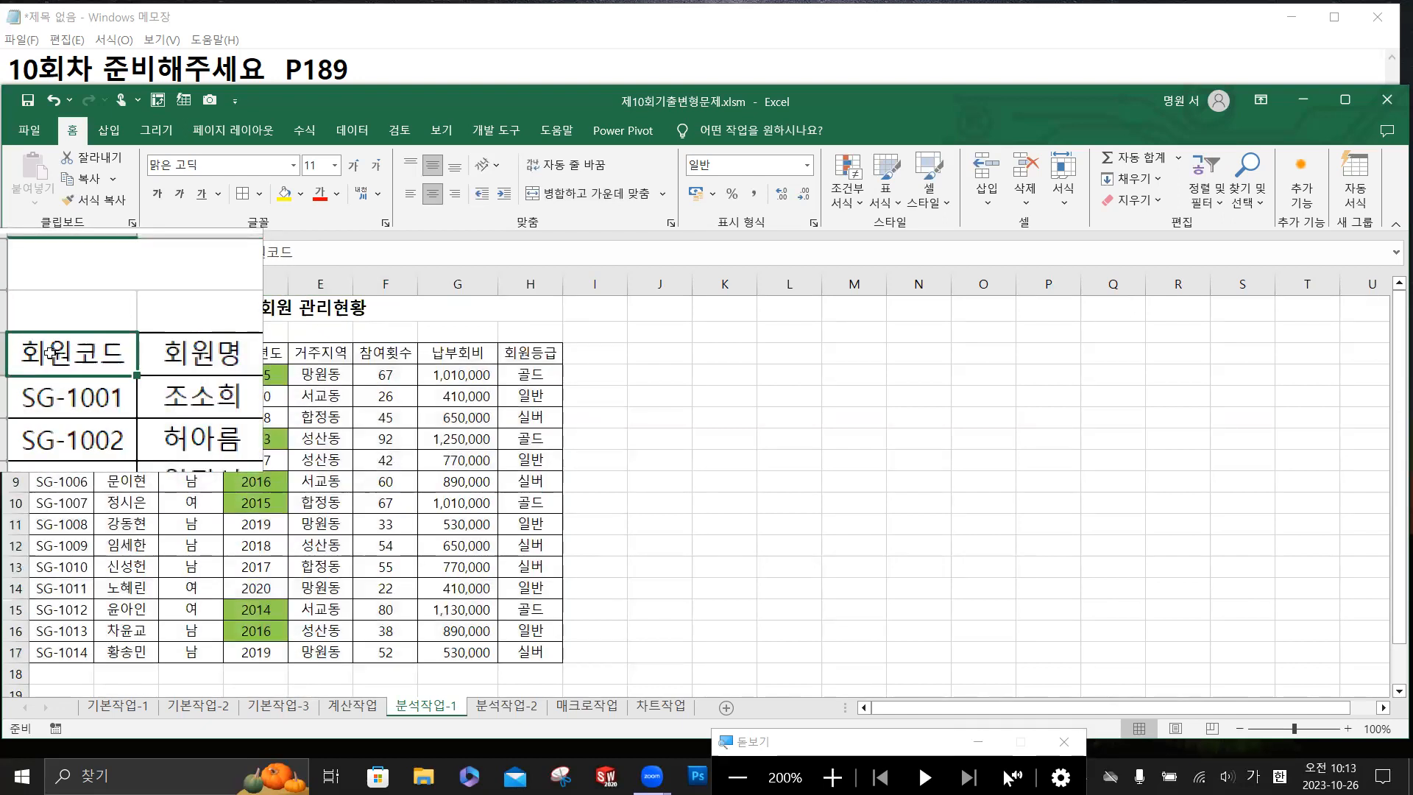
{"action": "key", "text": "ctrl+shift+Right"}
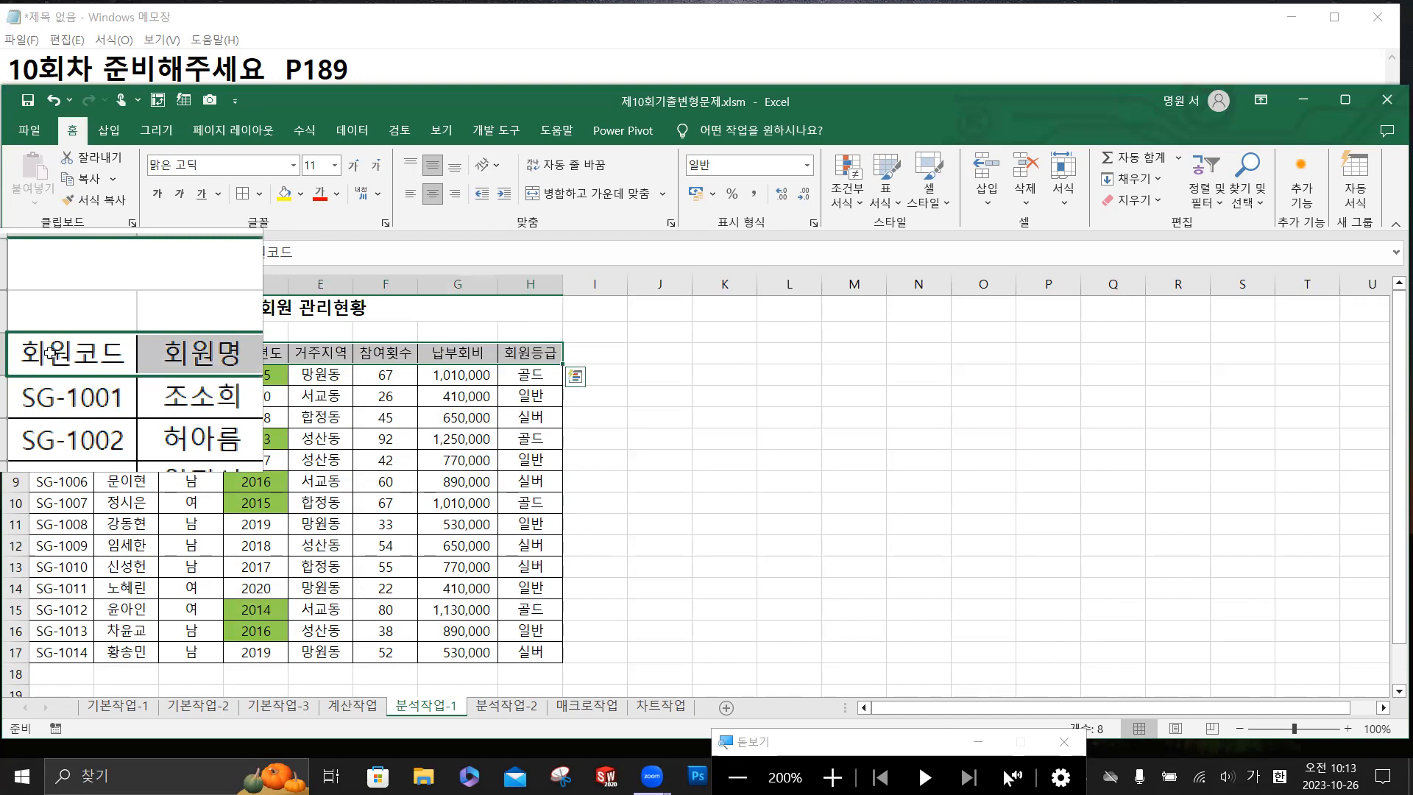
{"action": "key", "text": "ctrl+shift+Down"}
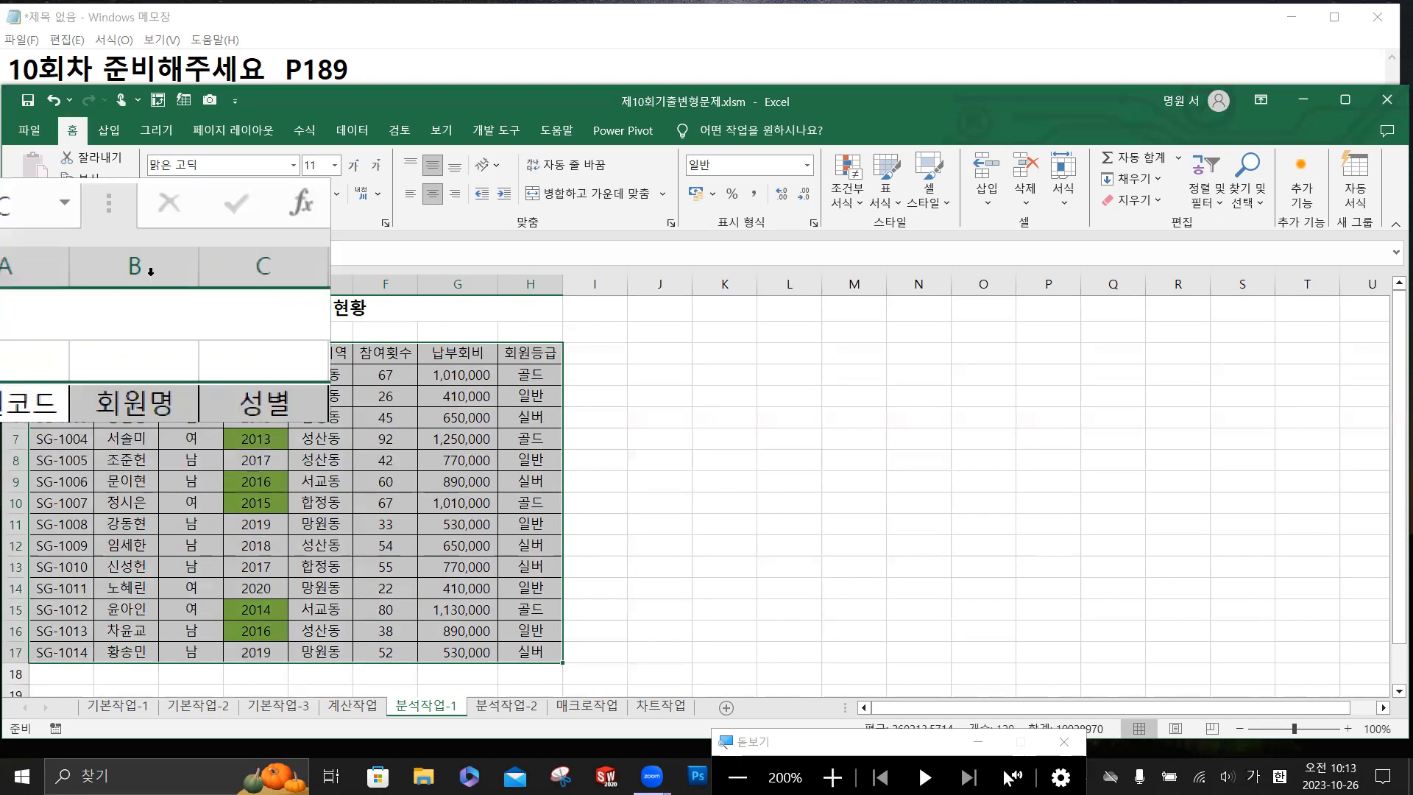
{"action": "left_click", "coordinate": [351, 140]}
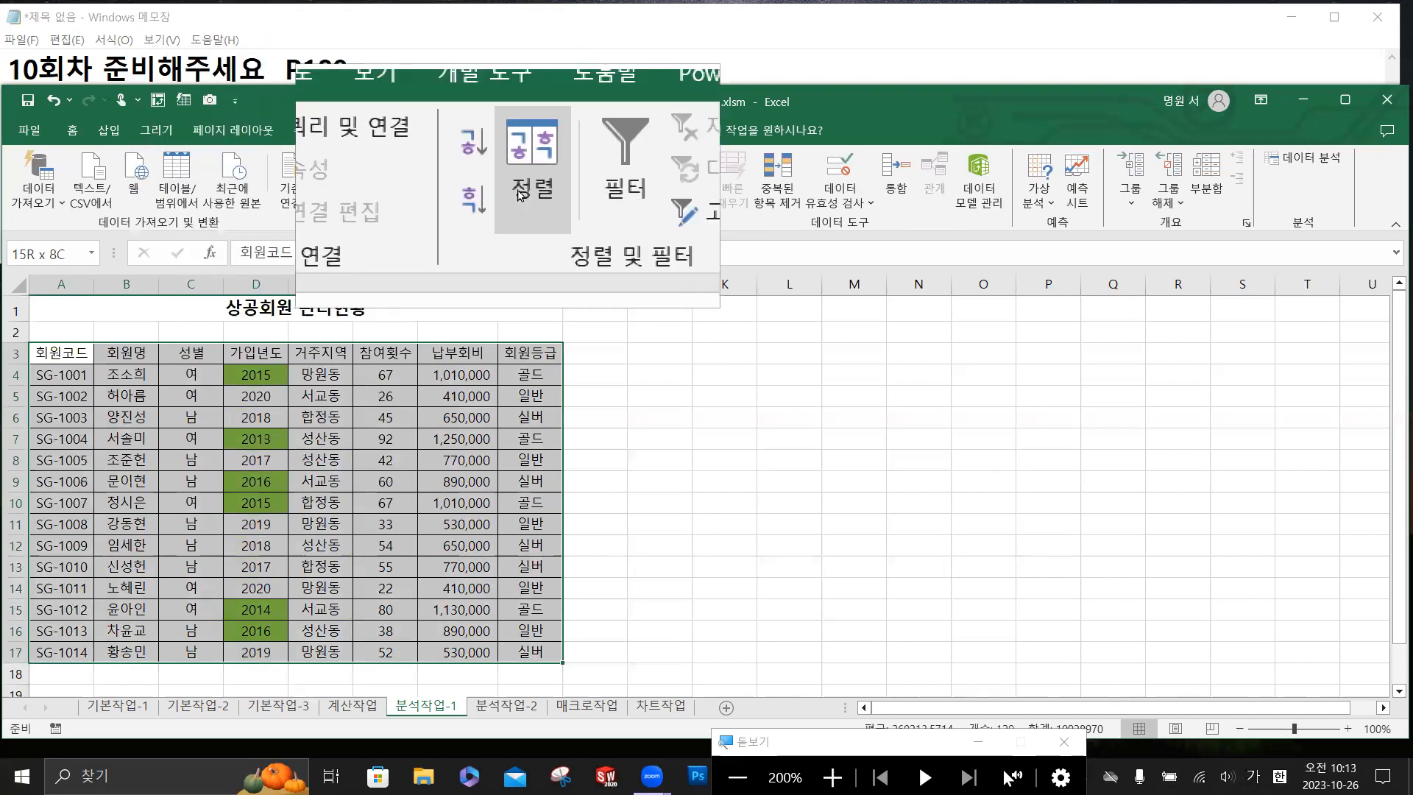
{"action": "left_click", "coordinate": [518, 190]}
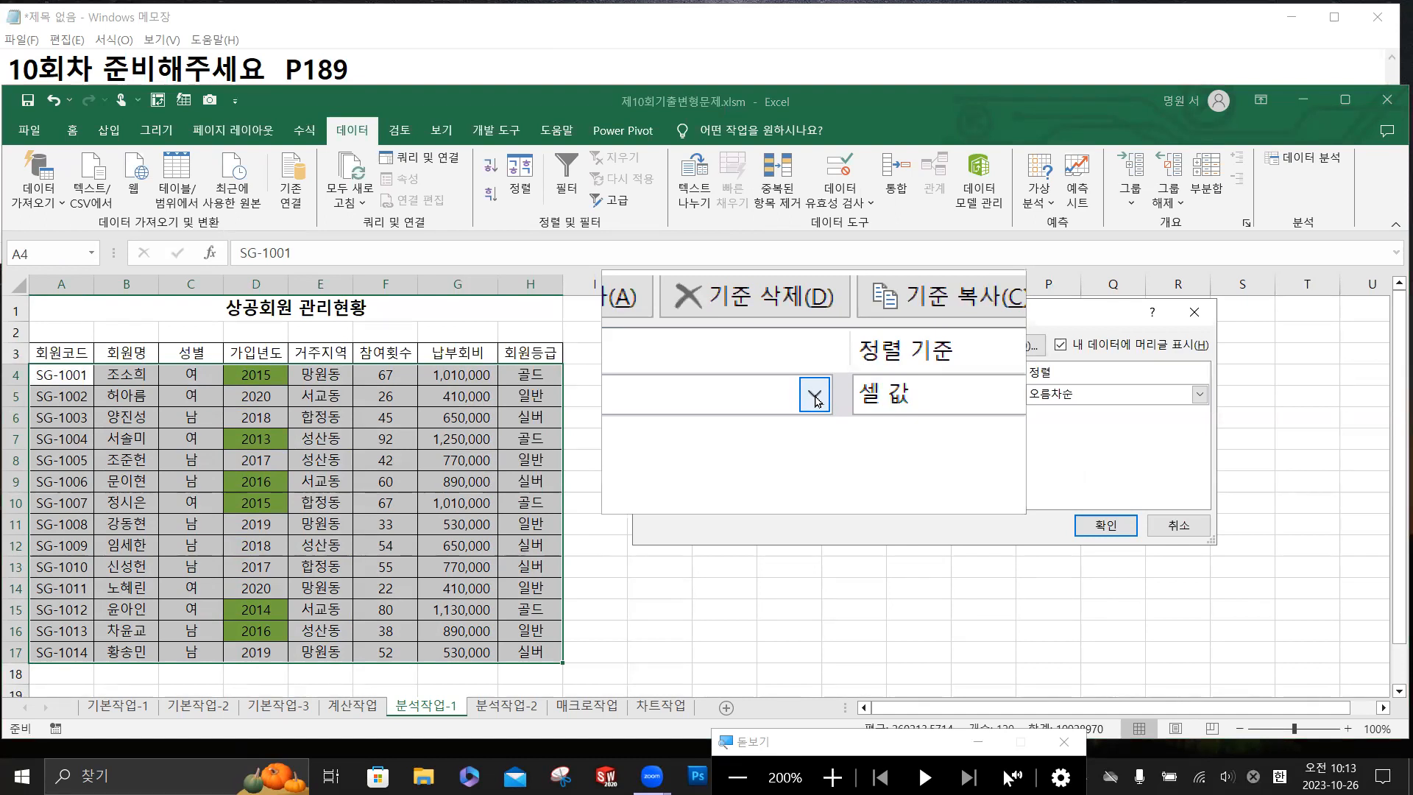
{"action": "left_click", "coordinate": [815, 397]}
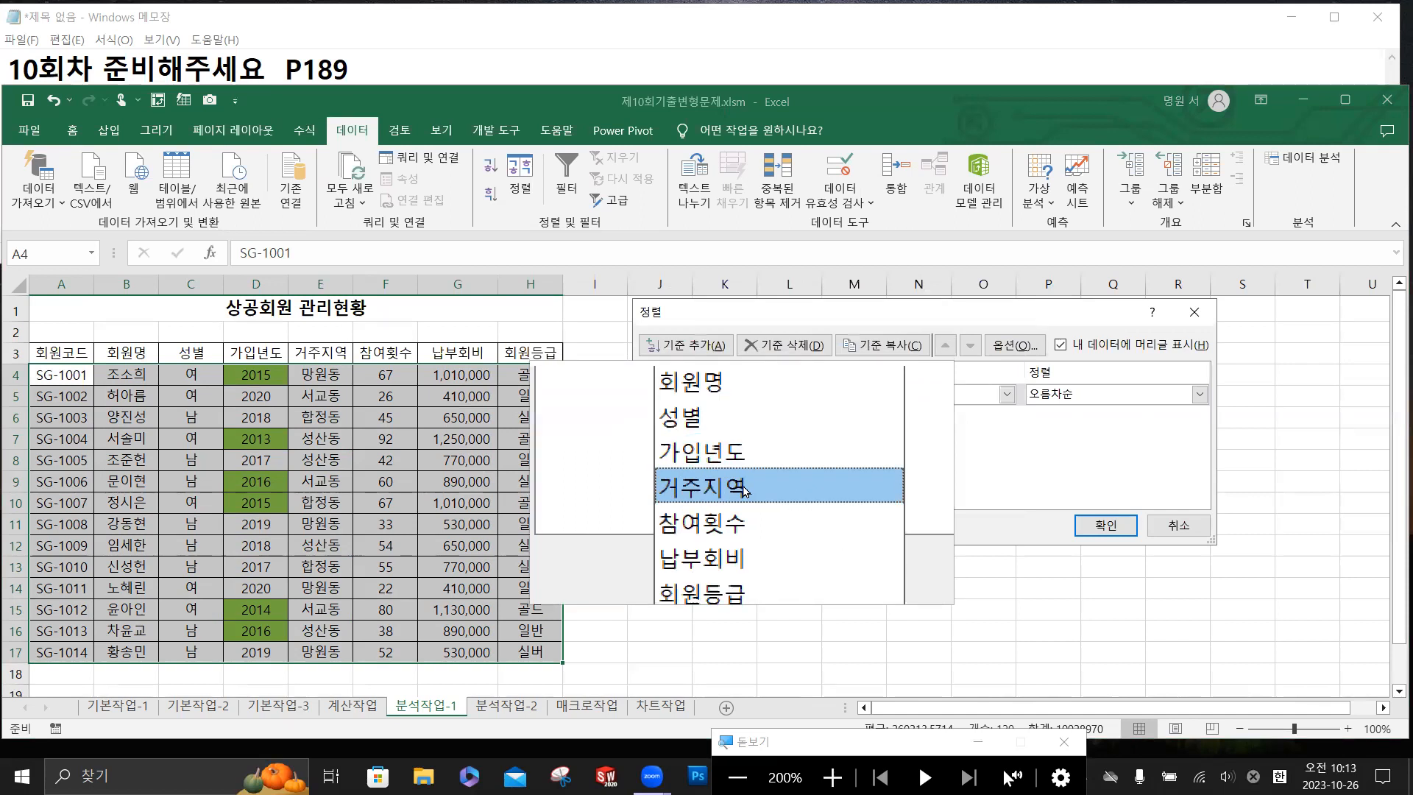
{"action": "left_click", "coordinate": [979, 494]}
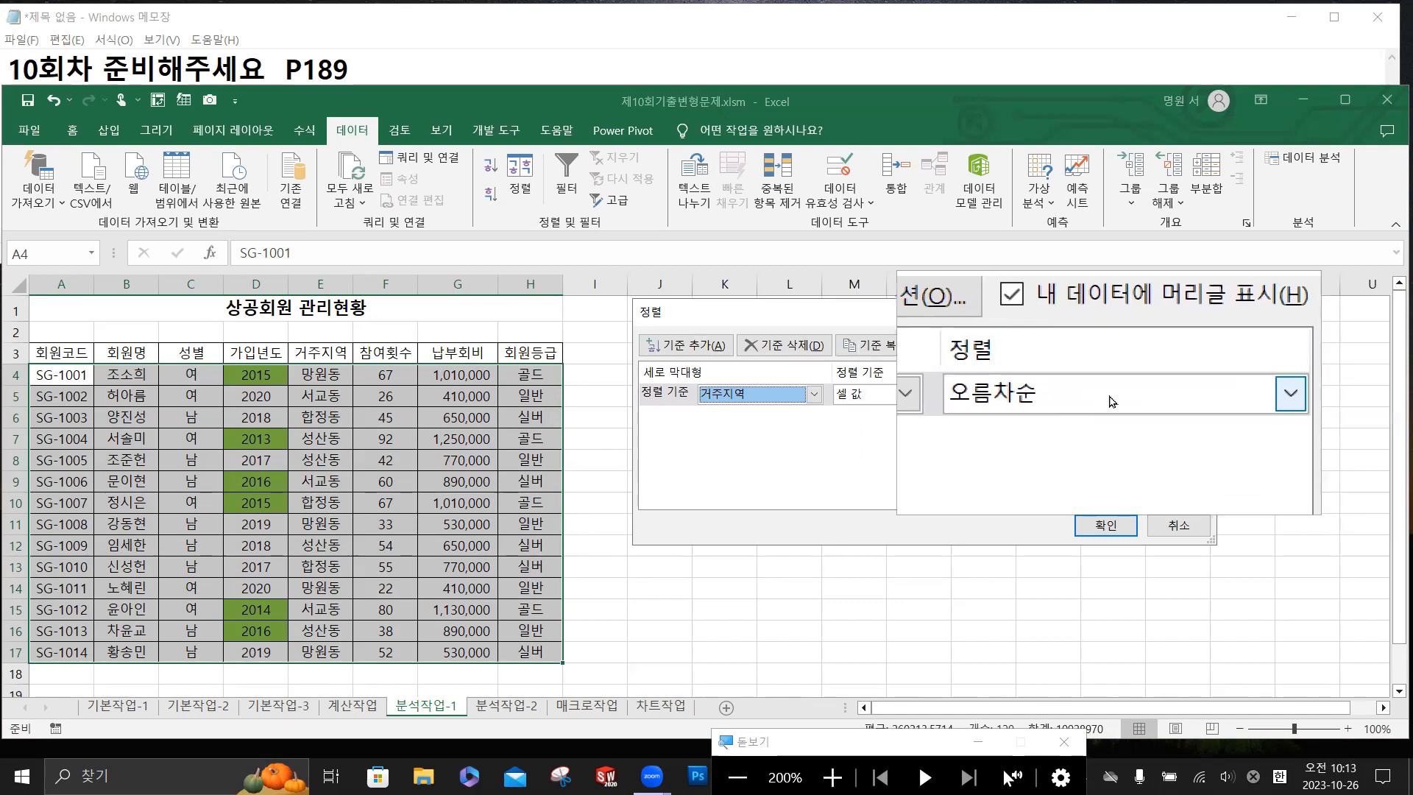
Set the 거주지역 sort order to a new custom list of 서교동, 성산동, 합정동, 망원동.
{"action": "left_click", "coordinate": [1201, 401]}
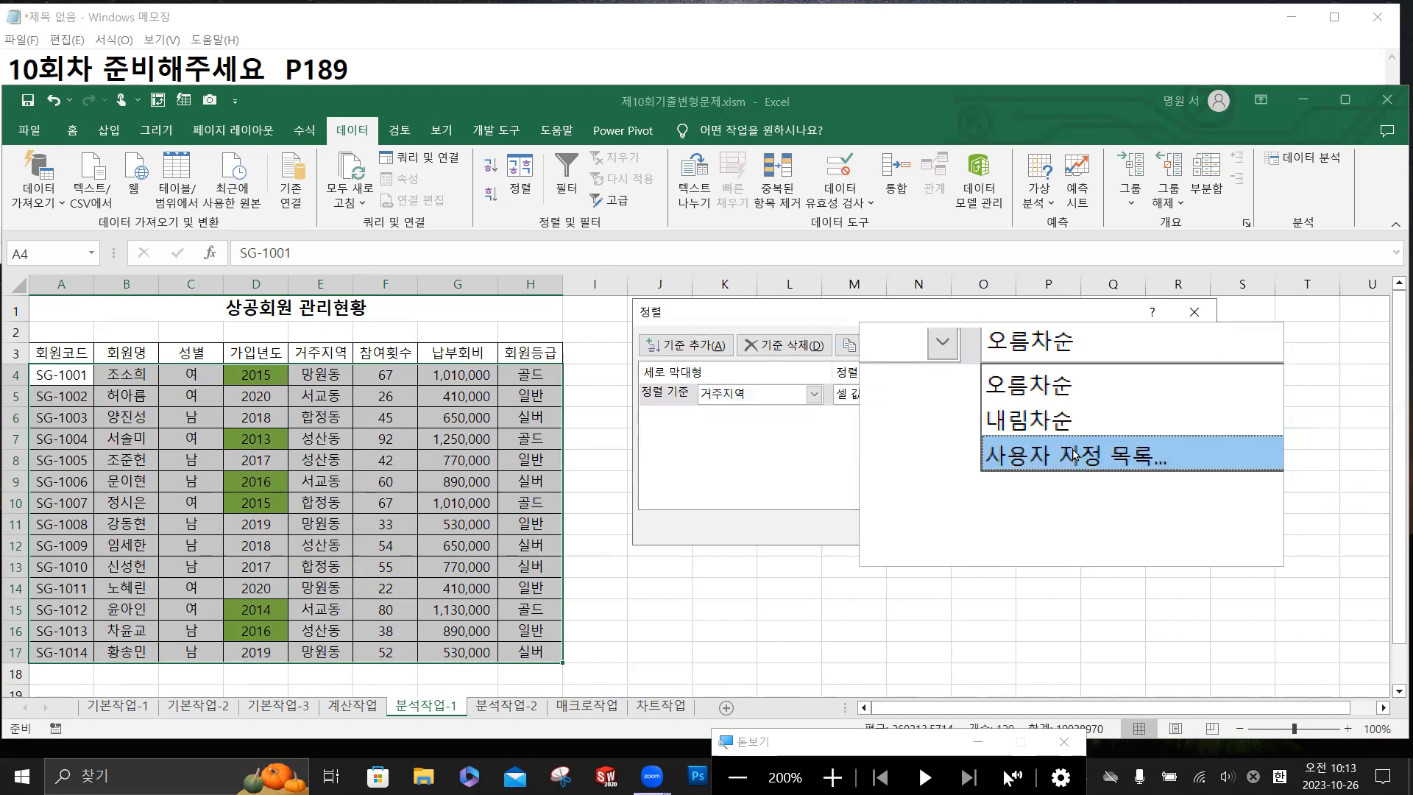
{"action": "left_click", "coordinate": [1074, 455]}
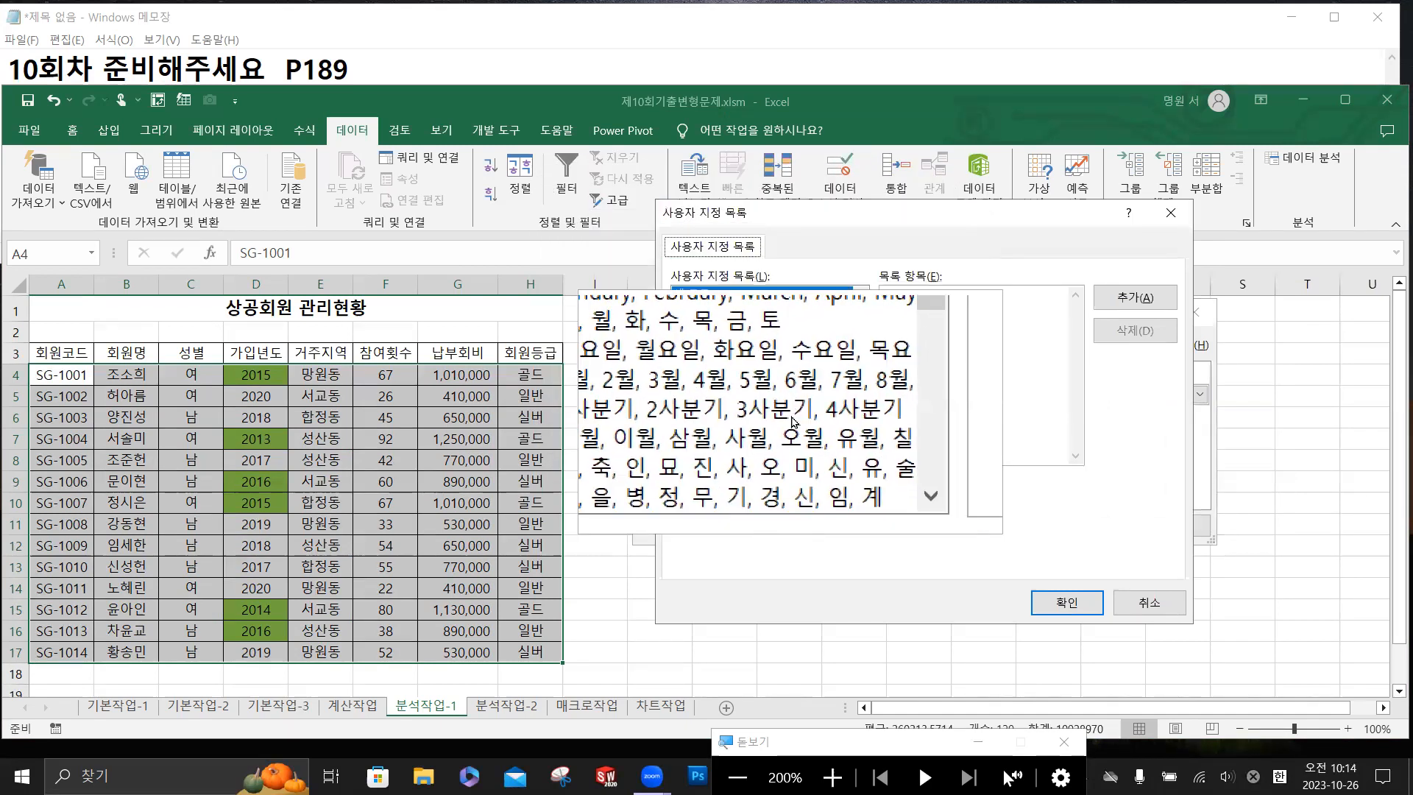
{"action": "left_click", "coordinate": [930, 314]}
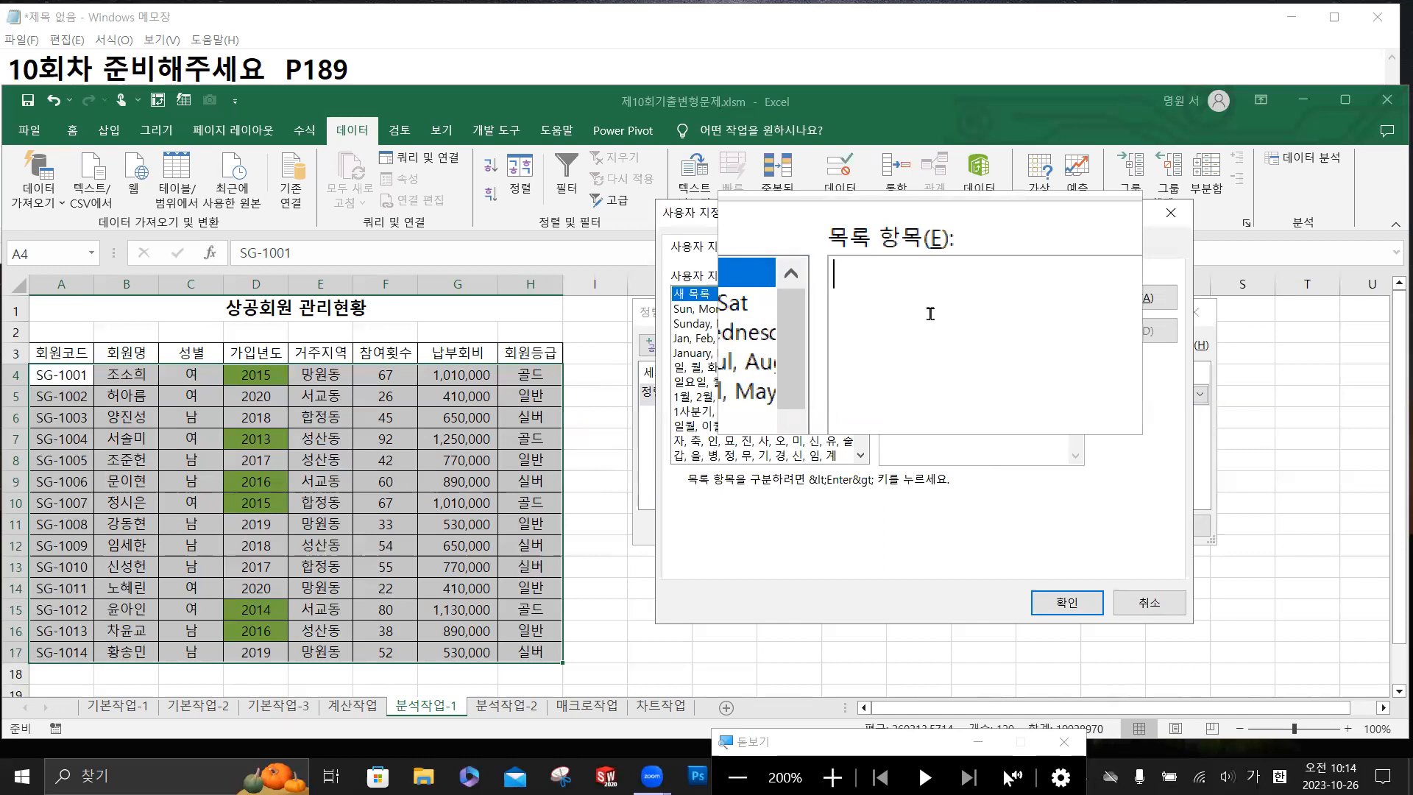
{"action": "type", "text": "서교동"}
{"action": "key", "text": "Return"}
{"action": "type", "text": "성산동"}
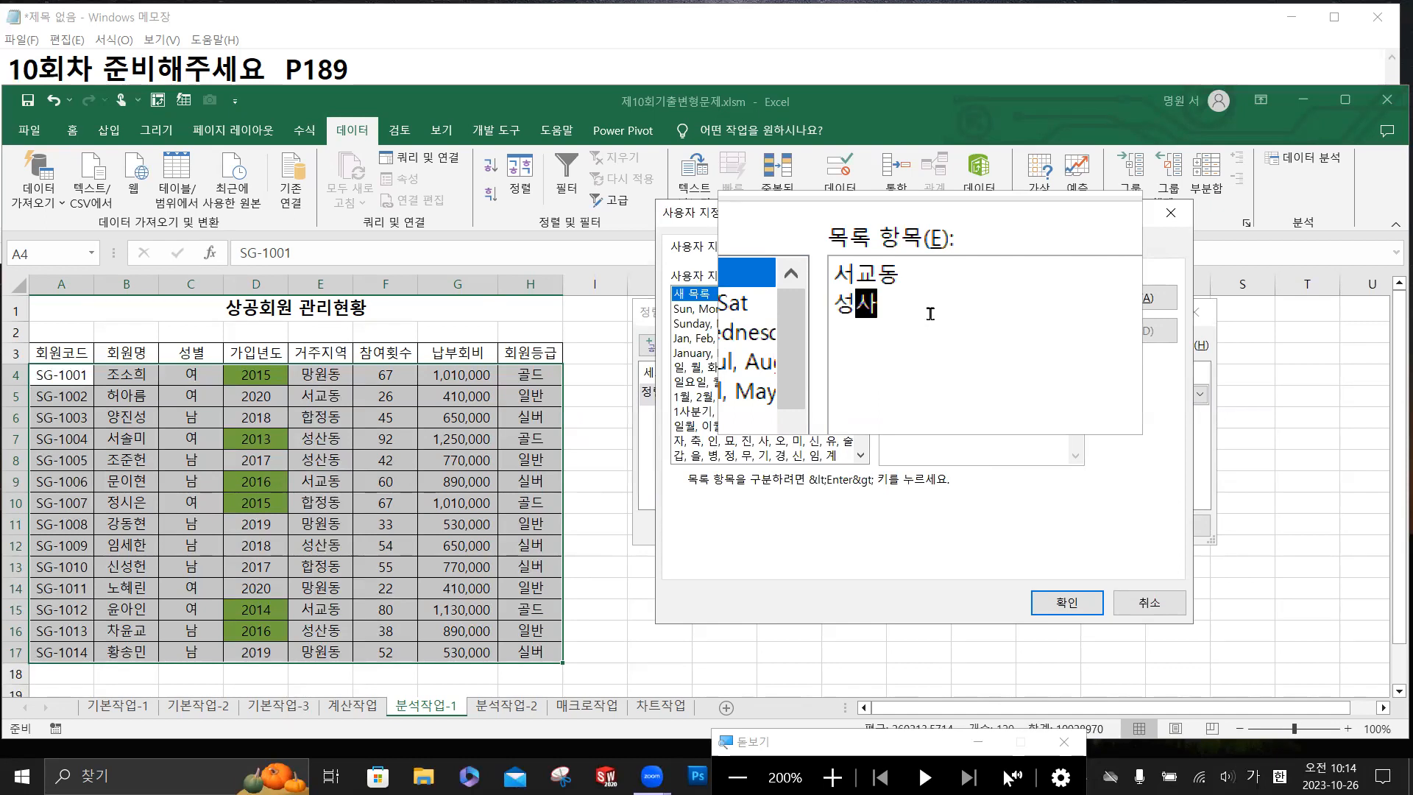
{"action": "key", "text": "Return"}
{"action": "type", "text": "합정동"}
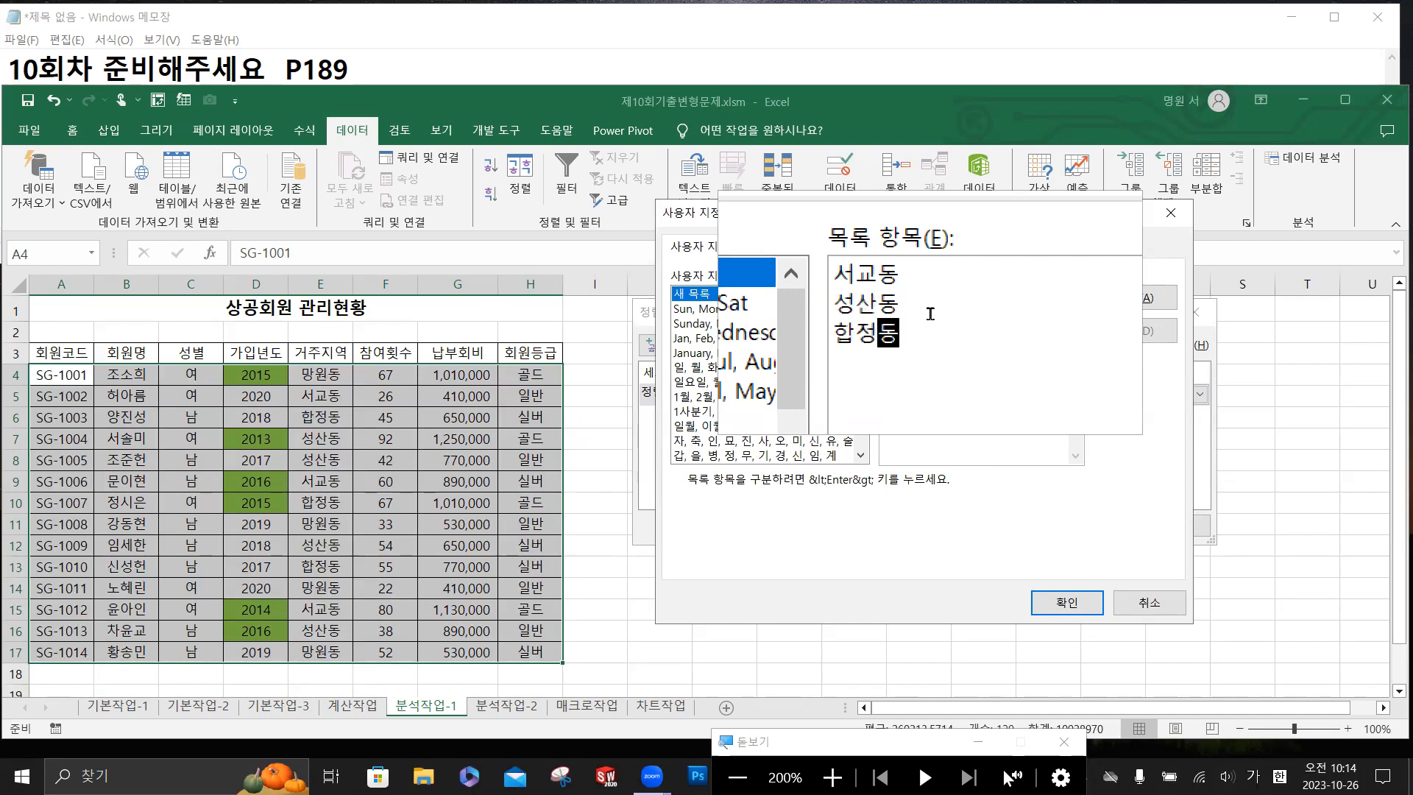
{"action": "key", "text": "Return"}
{"action": "type", "text": "망원동"}
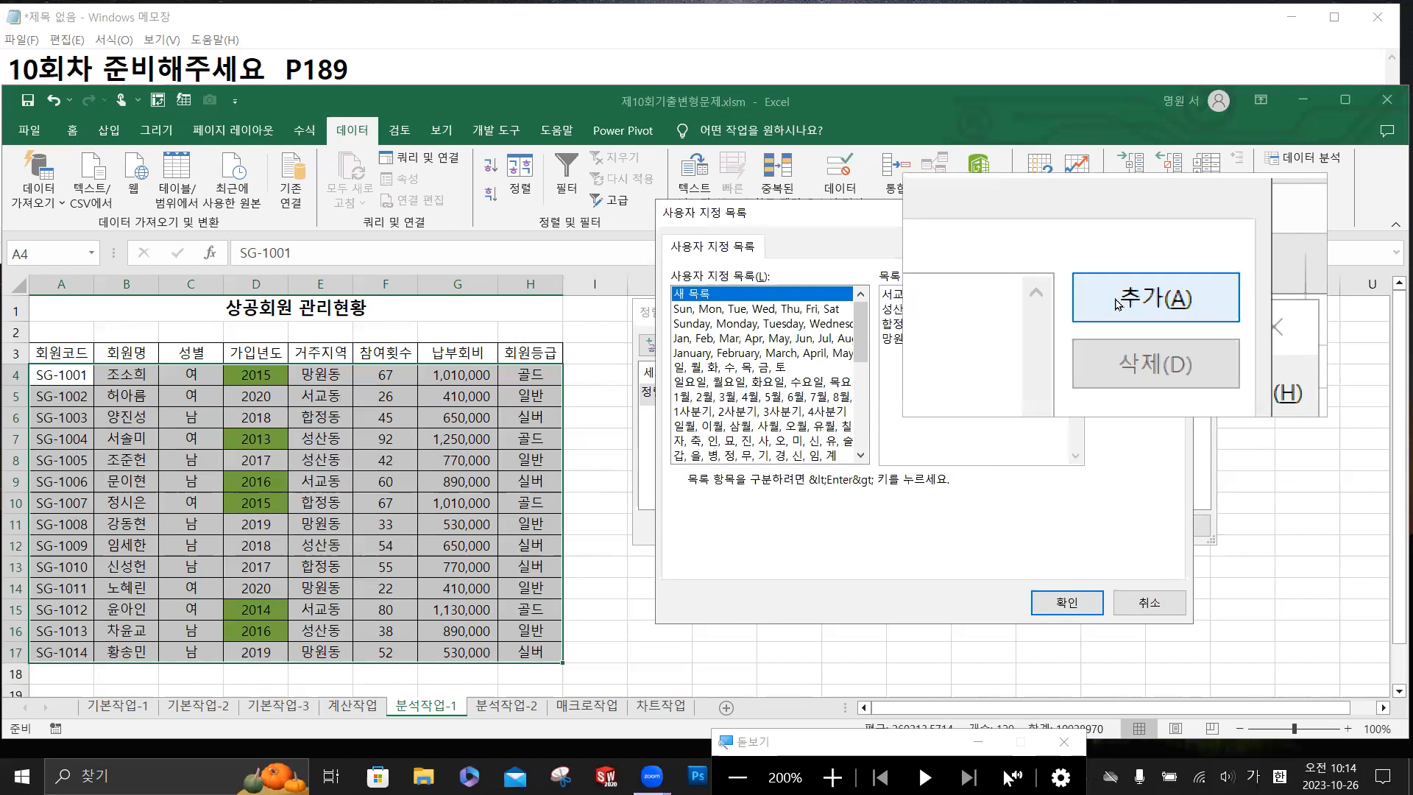
{"action": "left_click", "coordinate": [1117, 304]}
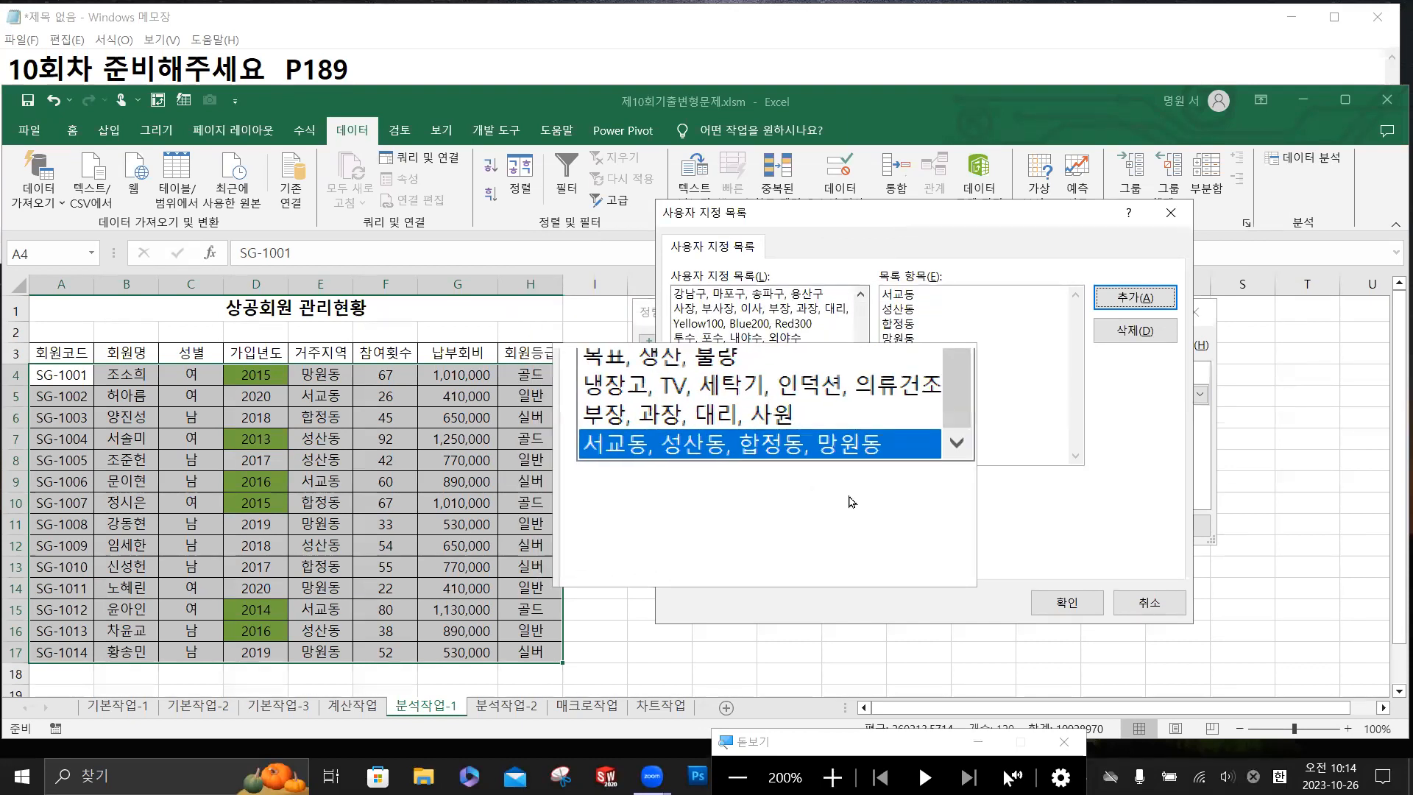
{"action": "left_click", "coordinate": [1053, 603]}
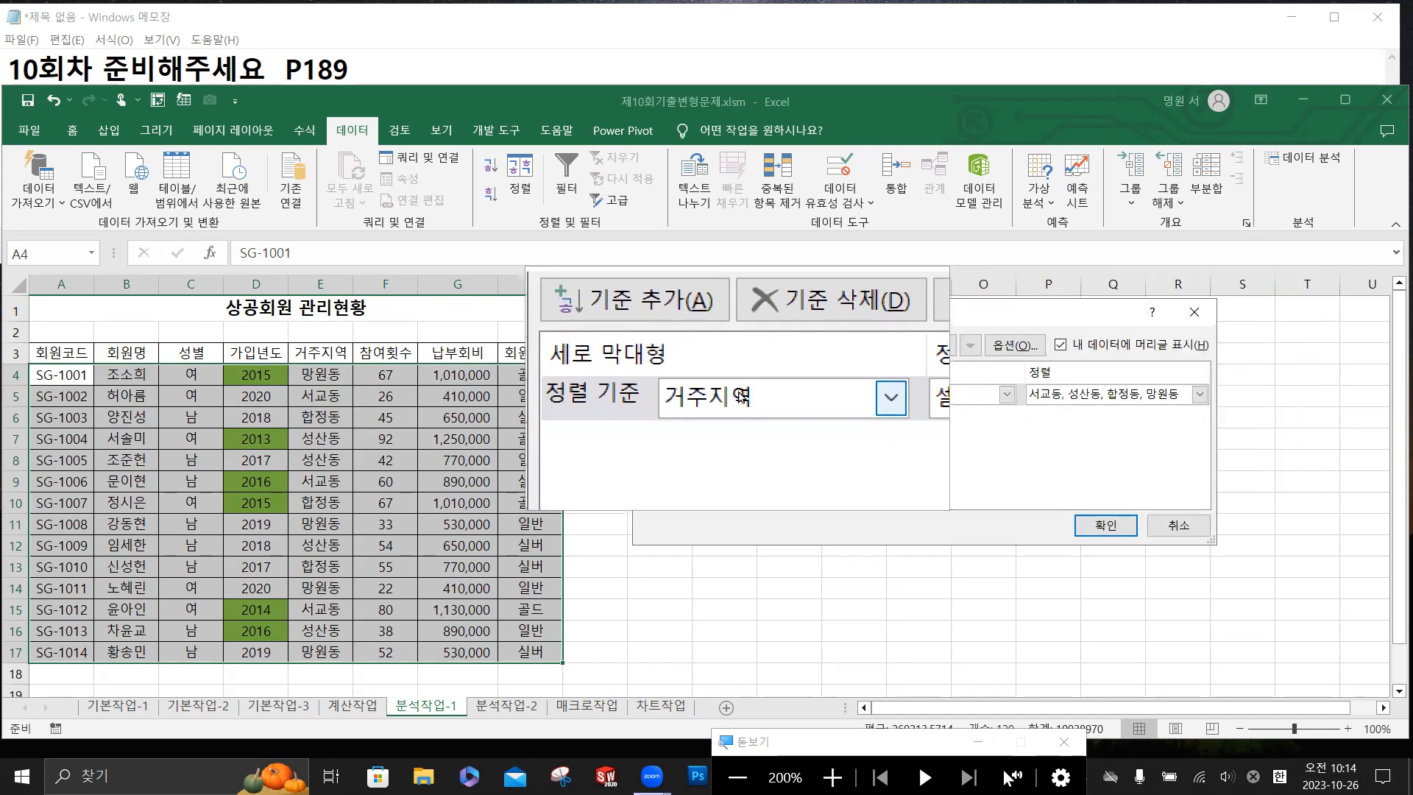
Add 가입년도 as the second sort key of the member table, sorted on 셀 색.
{"action": "left_click", "coordinate": [710, 348]}
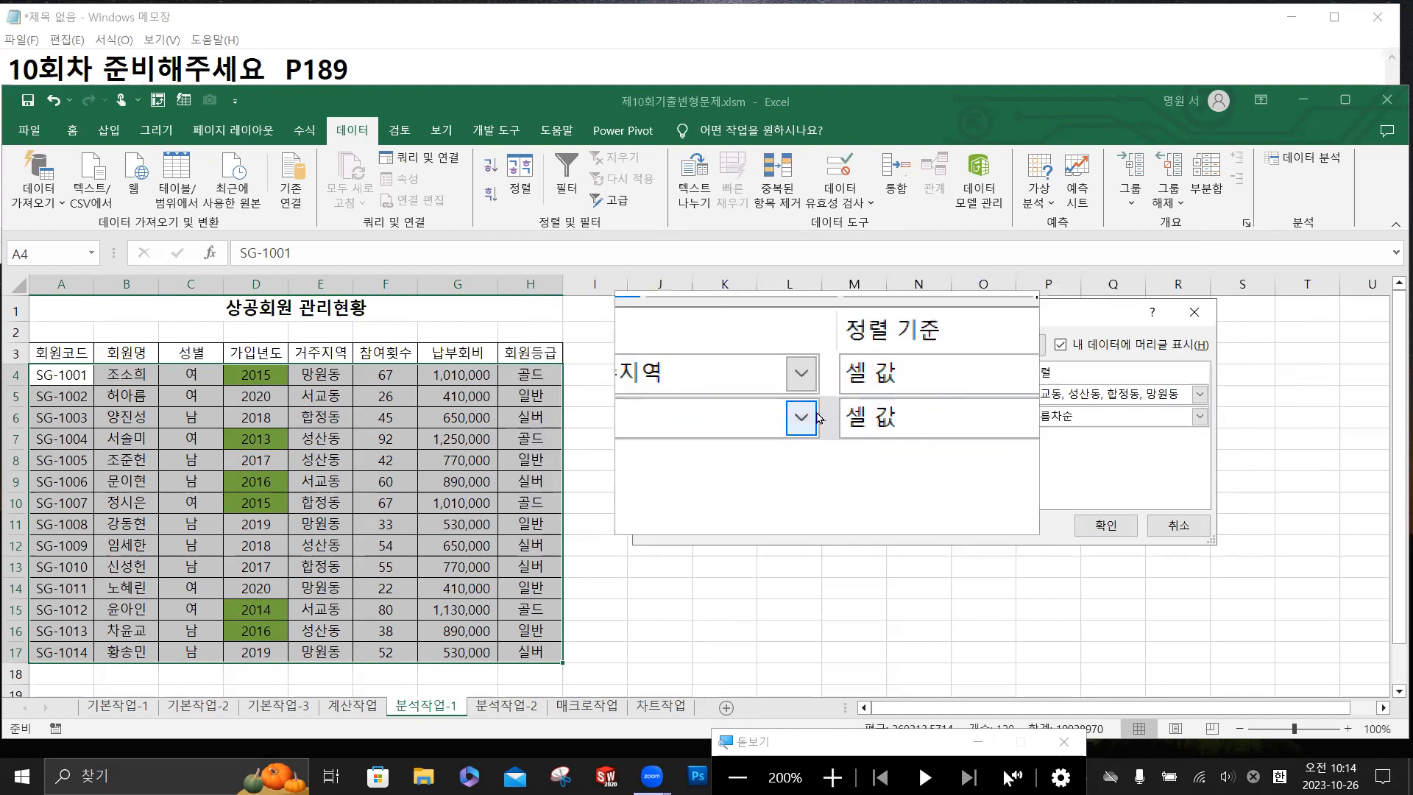
{"action": "left_click", "coordinate": [816, 418]}
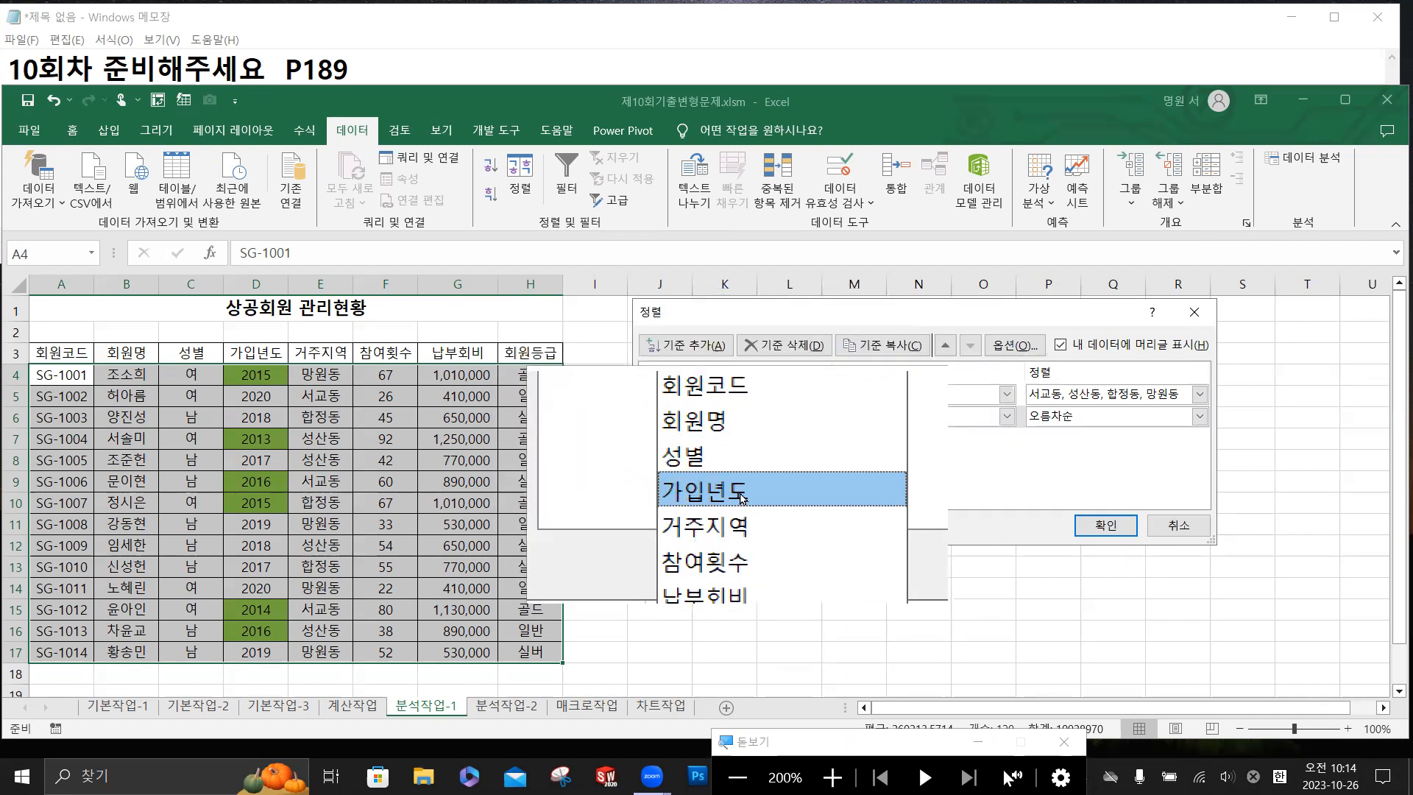
{"action": "left_click", "coordinate": [742, 495]}
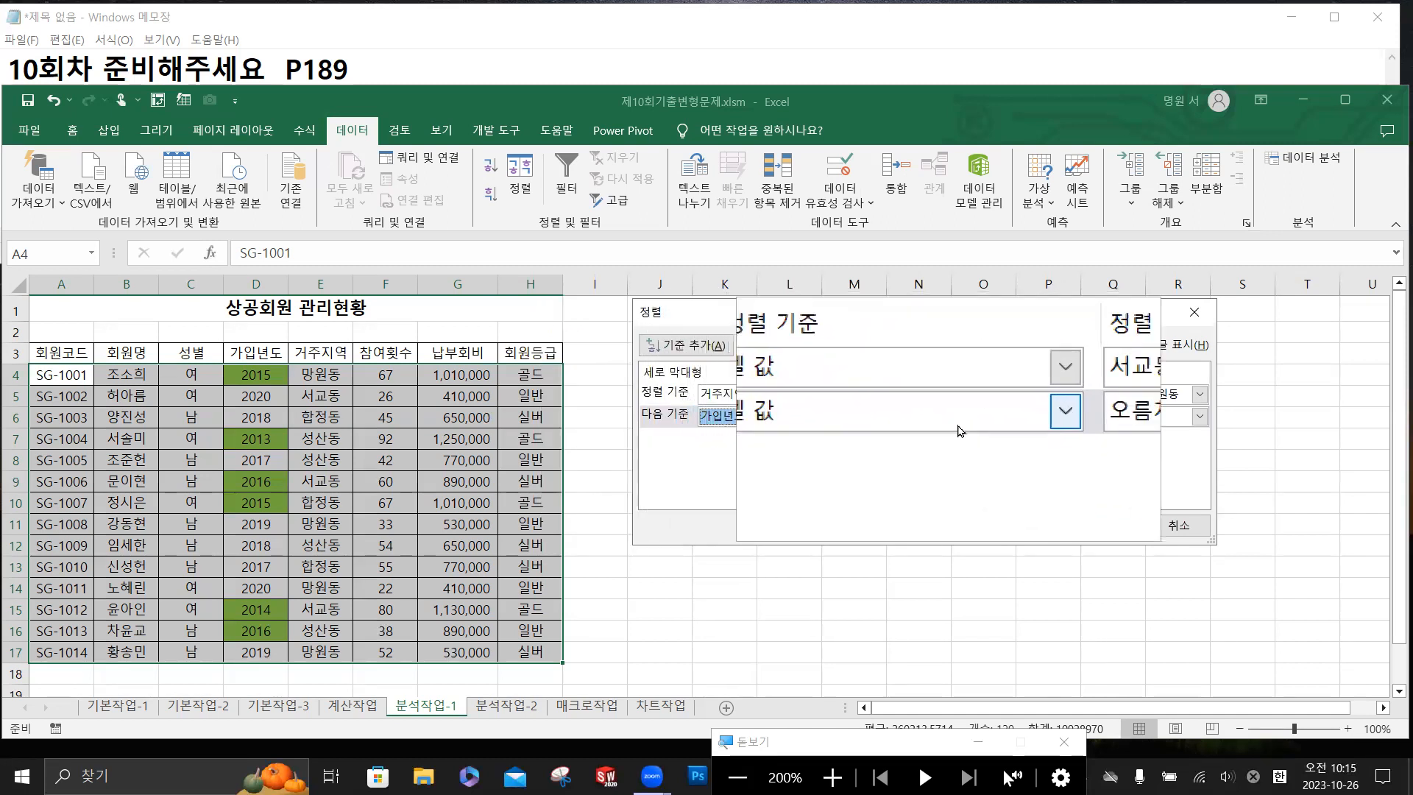
{"action": "left_click", "coordinate": [1010, 421]}
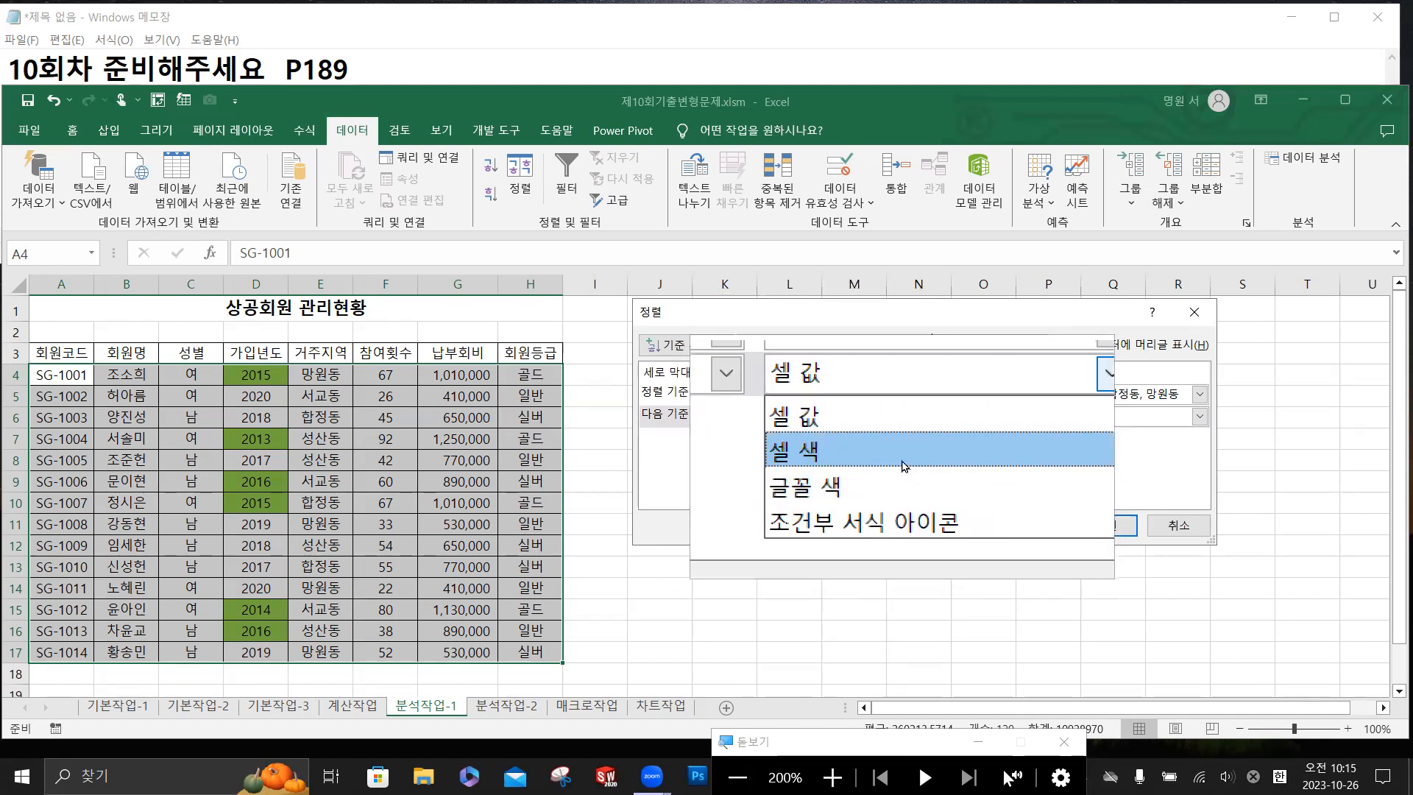
{"action": "left_click", "coordinate": [905, 463]}
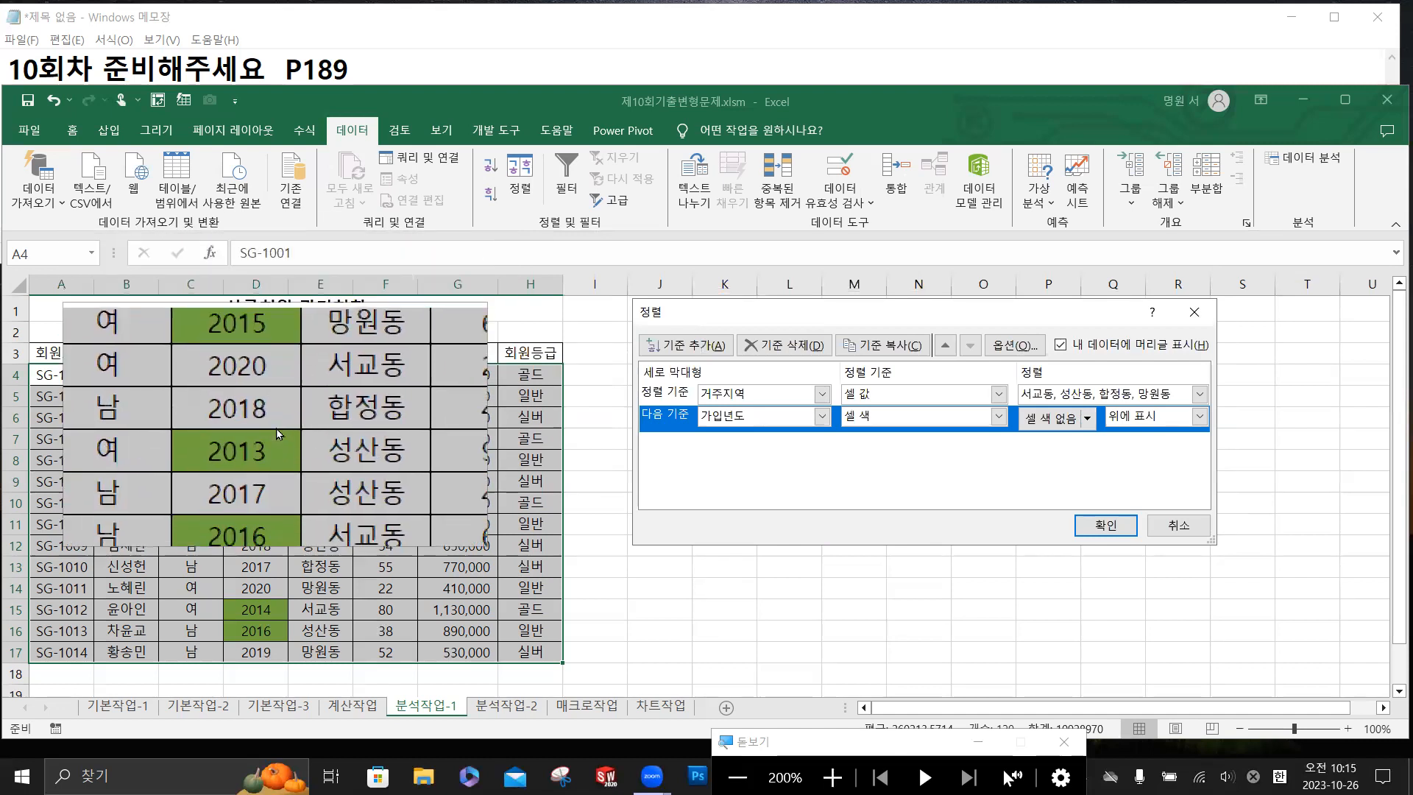
Set the 가입년도 key to show the green RGB(146, 208, 80) cells with 위에 표시 and apply the sort.
{"action": "left_click", "coordinate": [1088, 420]}
{"action": "left_click", "coordinate": [1088, 420]}
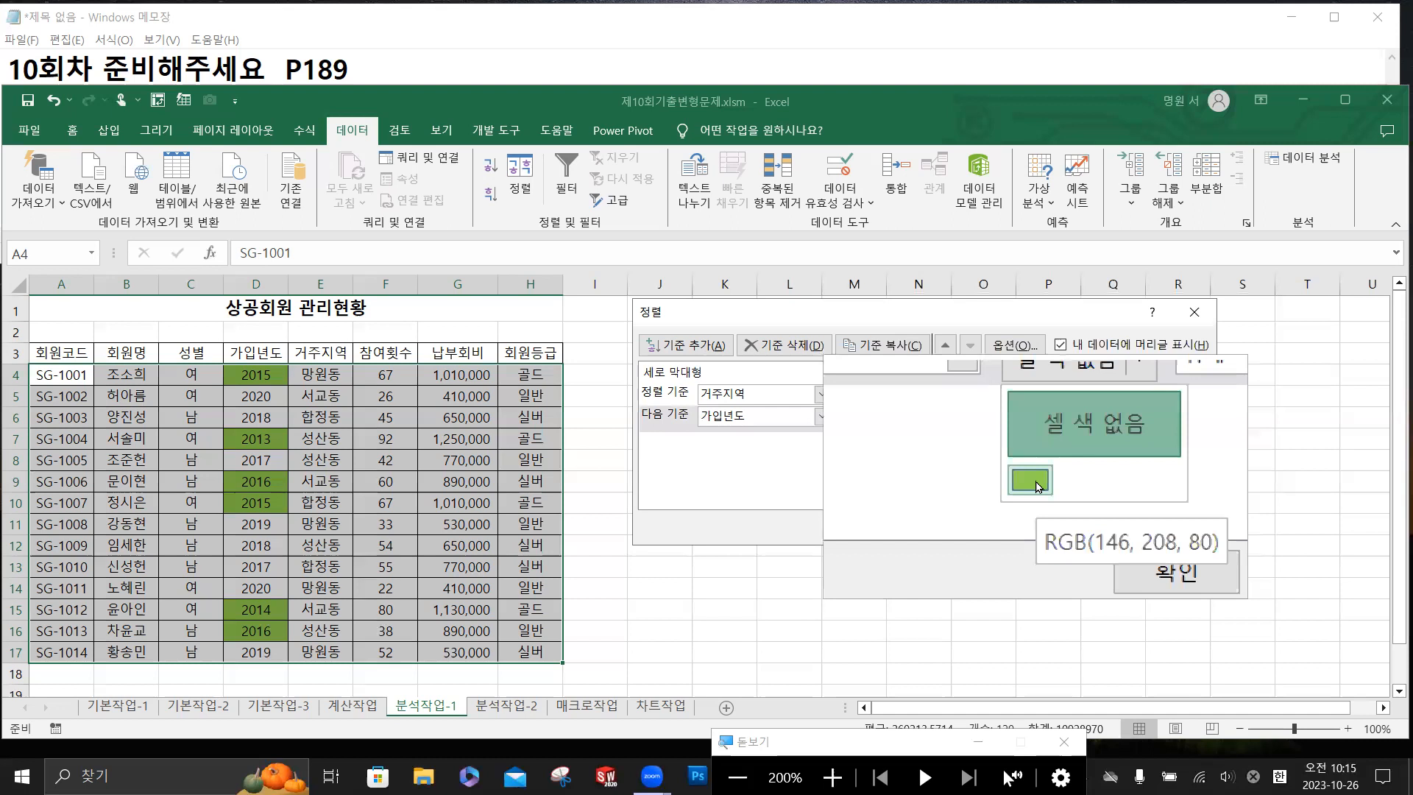
{"action": "left_click", "coordinate": [1039, 485]}
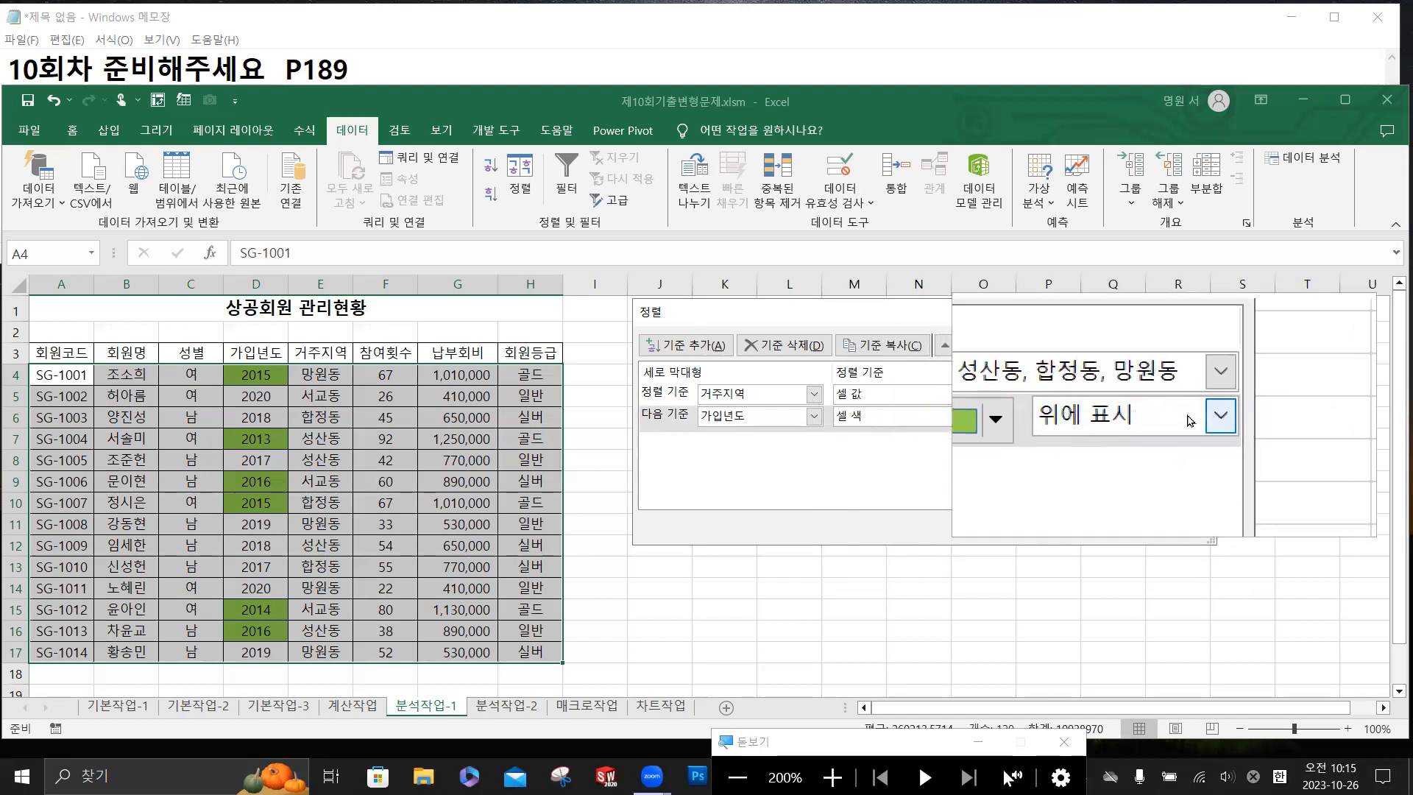
{"action": "left_click", "coordinate": [1200, 419]}
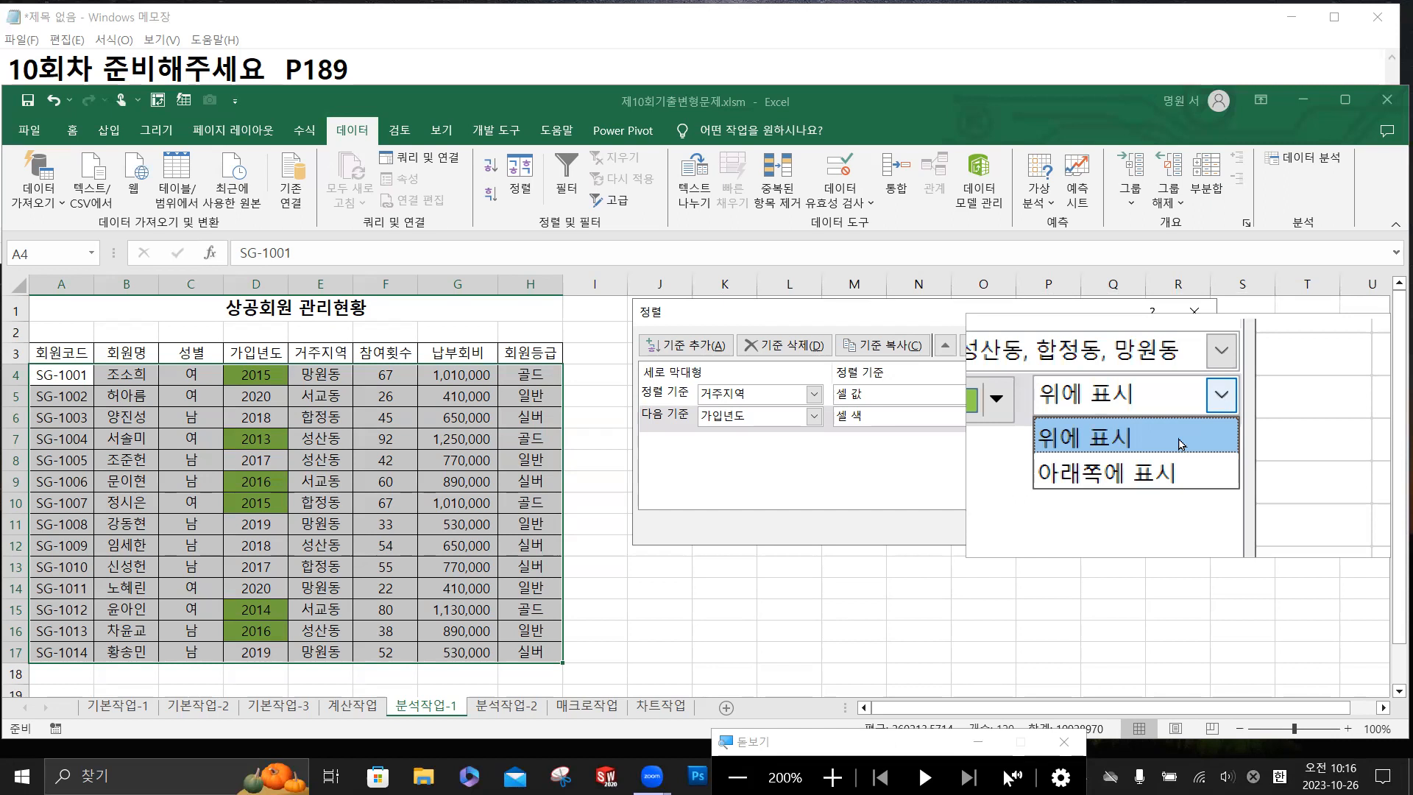
{"action": "left_click", "coordinate": [1178, 443]}
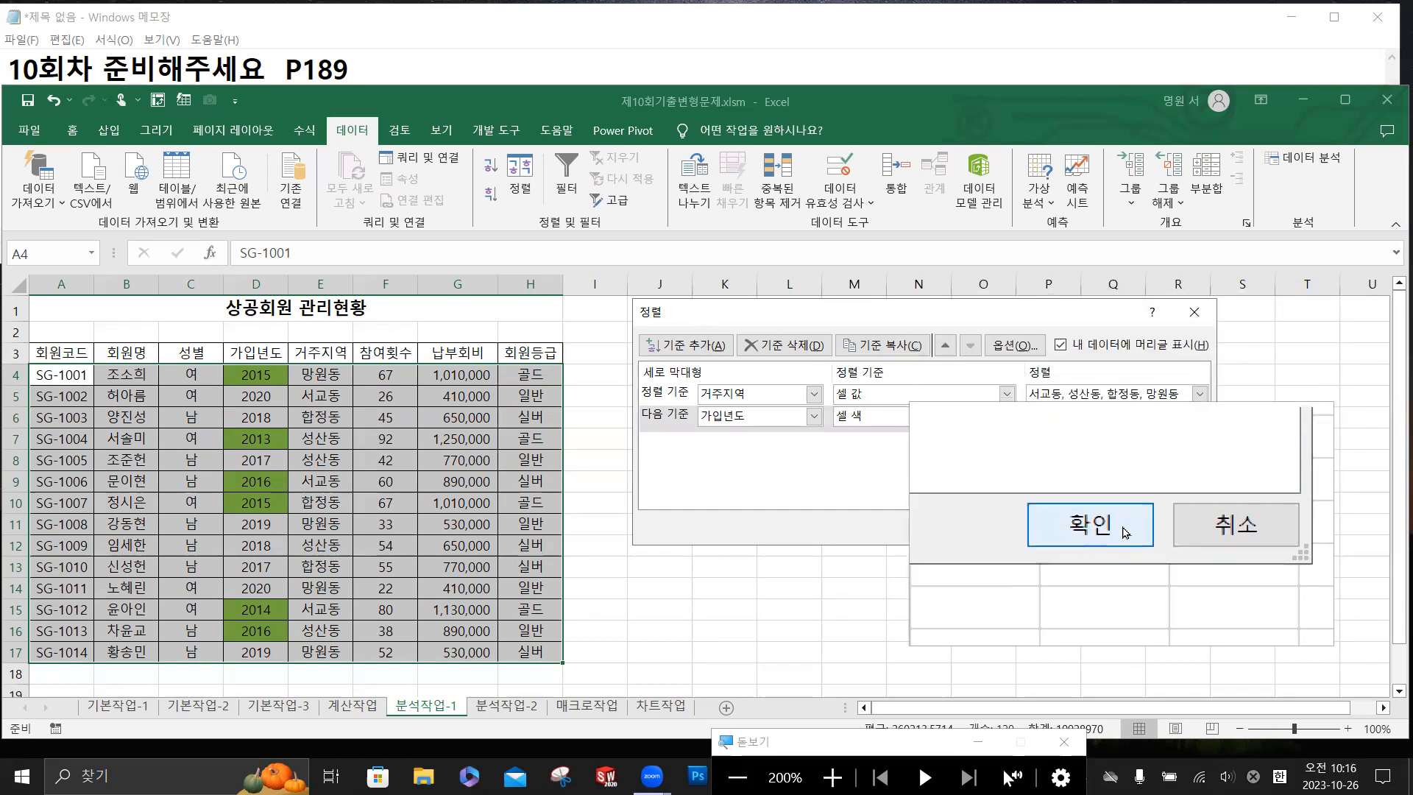
{"action": "left_click", "coordinate": [1126, 533]}
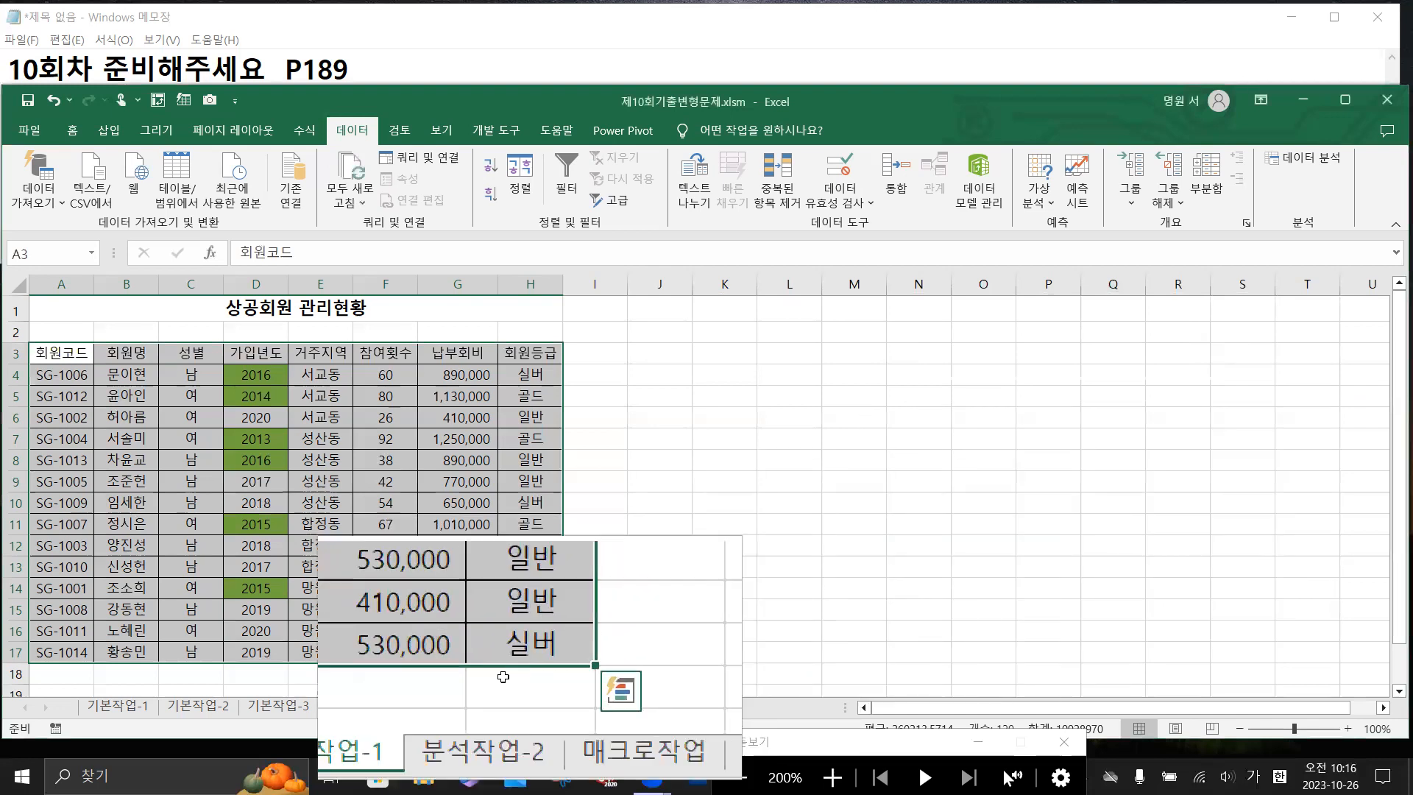
Display the 분석작업-2 sheet, and switch to the attendance workbook 컴퓨터활용능력 2급(출석부).xlsx.
{"action": "left_click", "coordinate": [508, 707]}
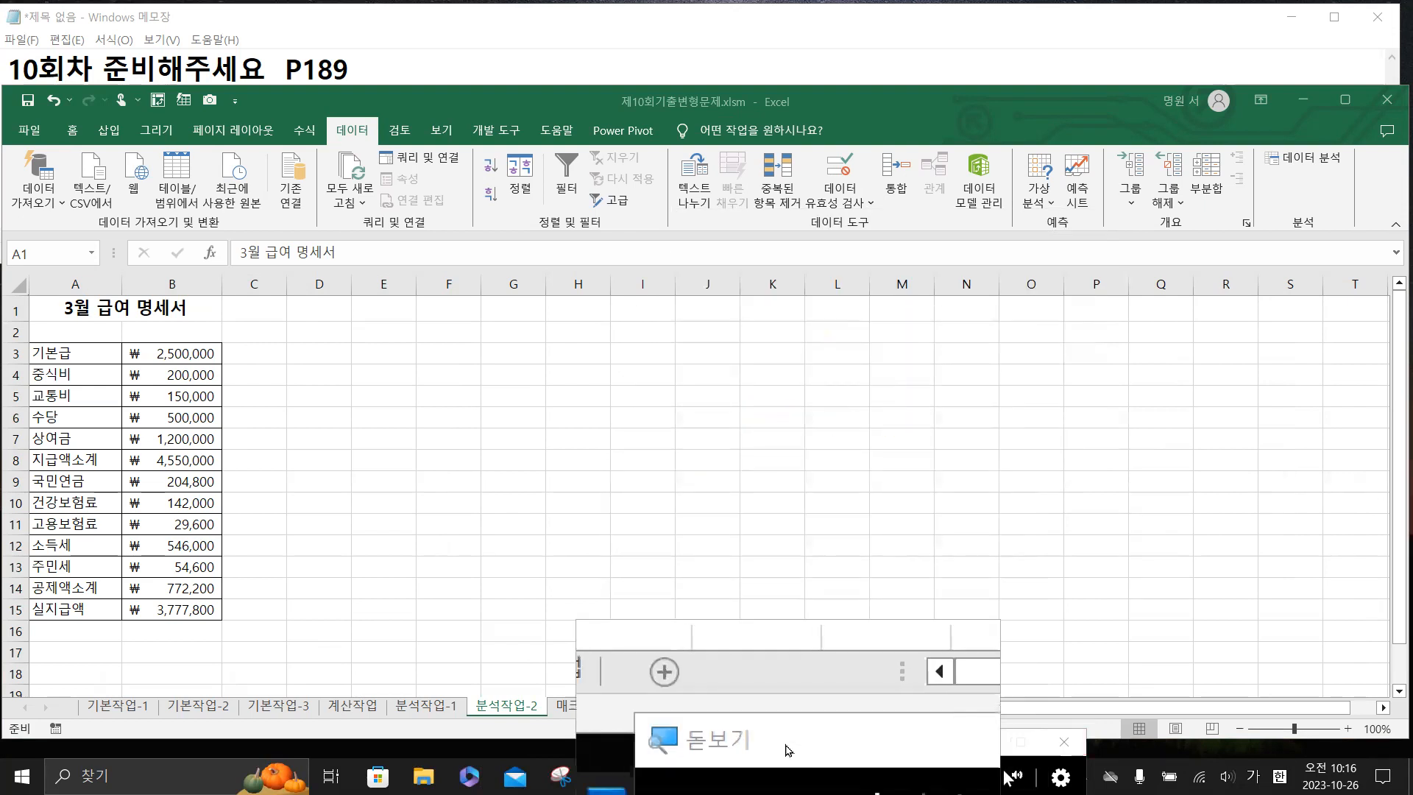
{"action": "left_click_drag", "start_coordinate": [792, 746], "coordinate": [1019, 754]}
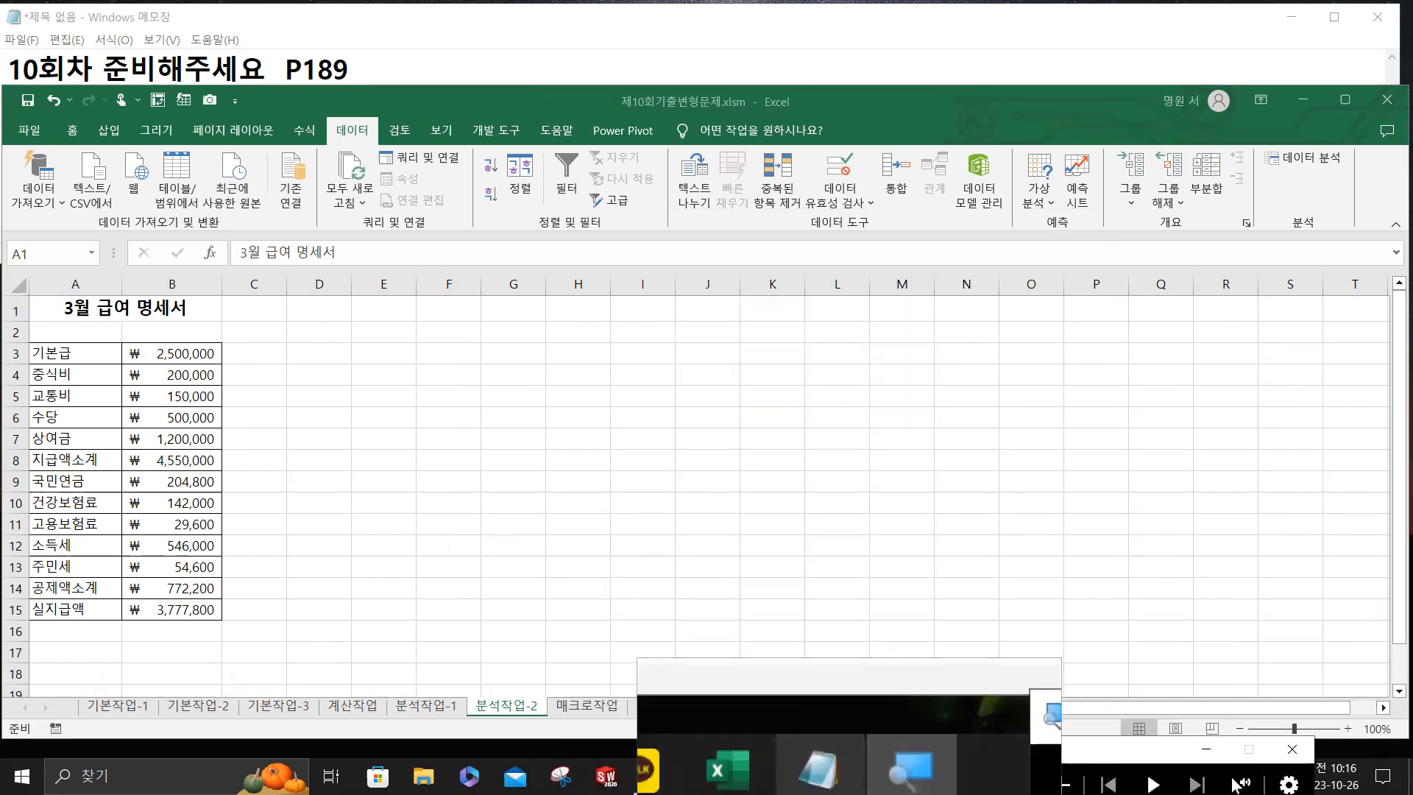
{"action": "left_click", "coordinate": [794, 771]}
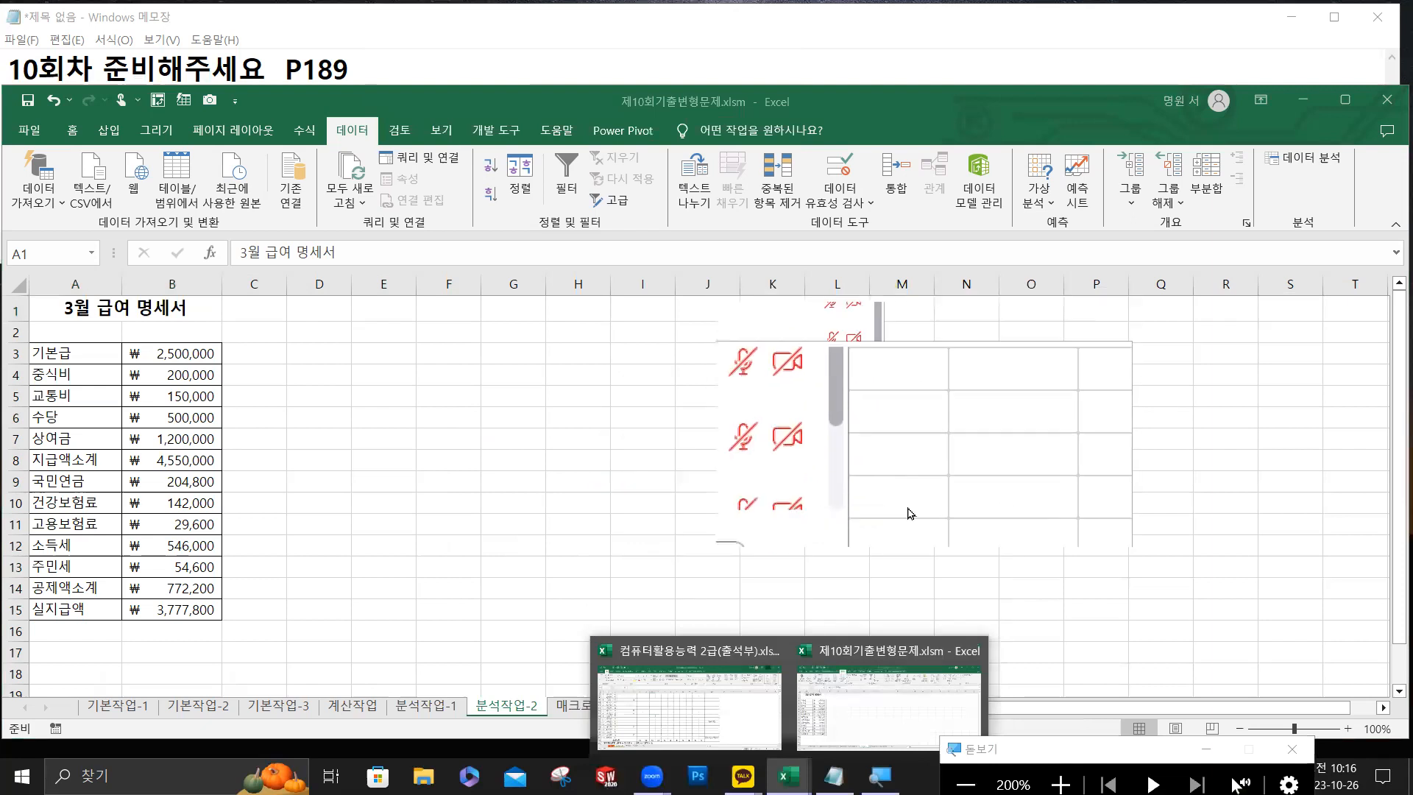
{"action": "left_click", "coordinate": [711, 713]}
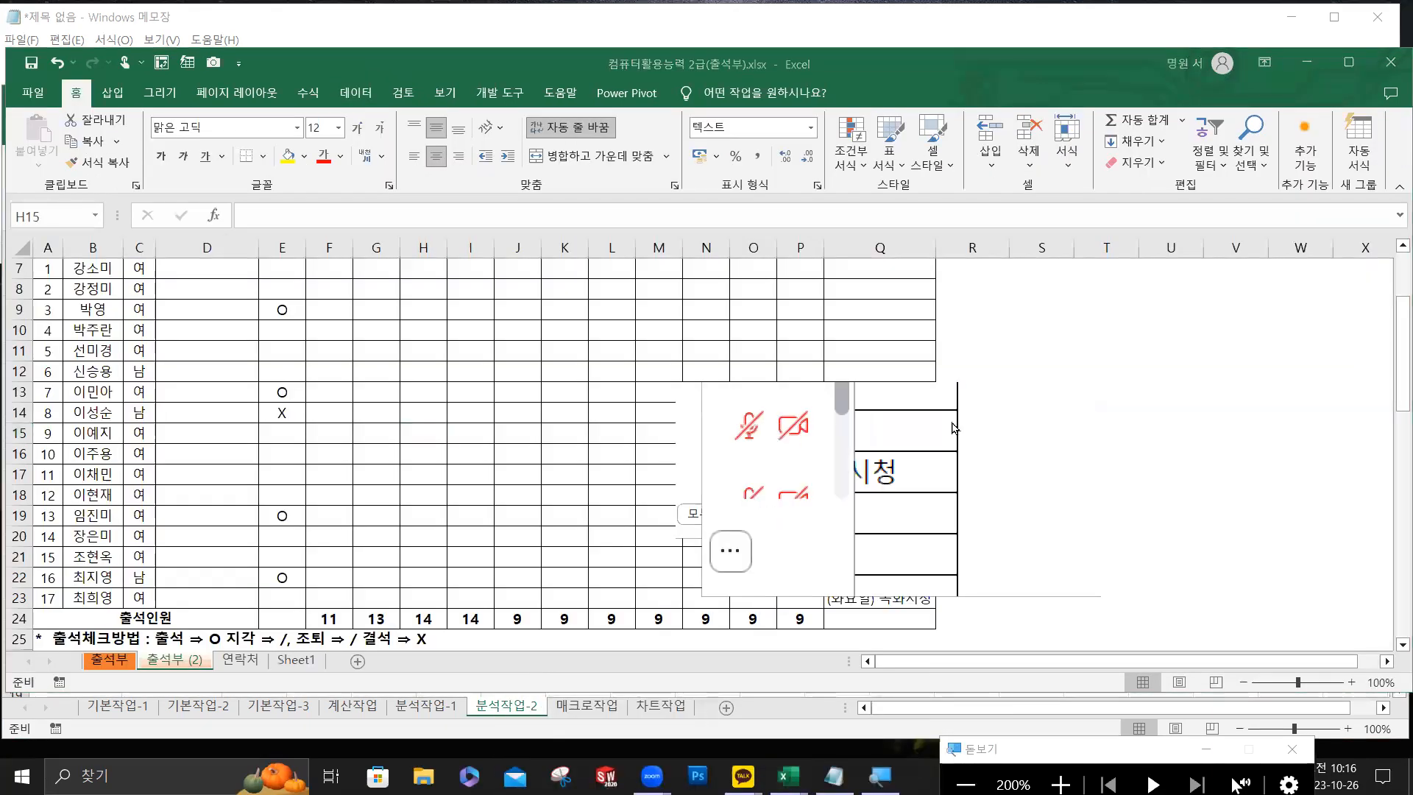
Turn off the Windows Magnifier over the attendance workbook.
{"action": "key", "text": "super"}
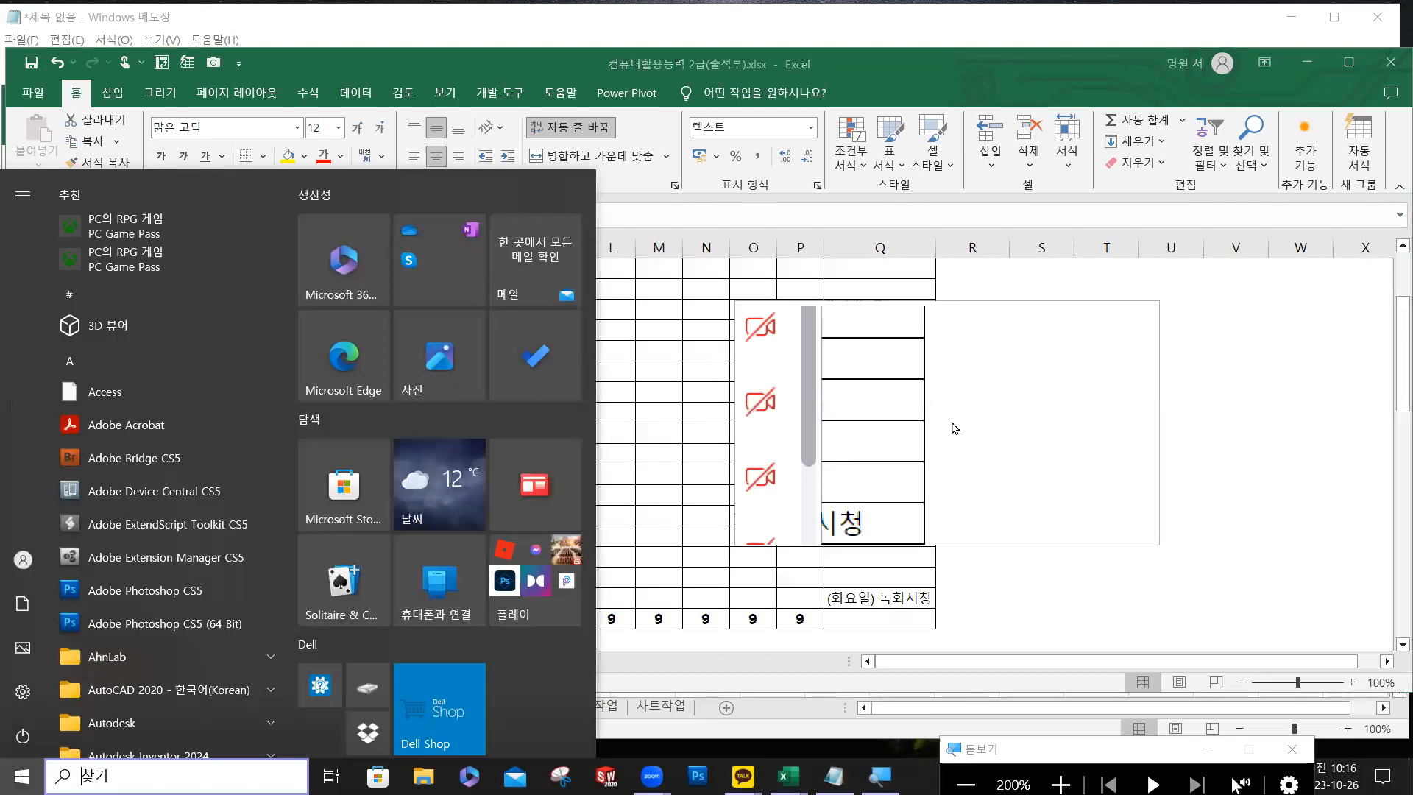
{"action": "key", "text": "super+Escape"}
{"action": "left_click", "coordinate": [1009, 398]}
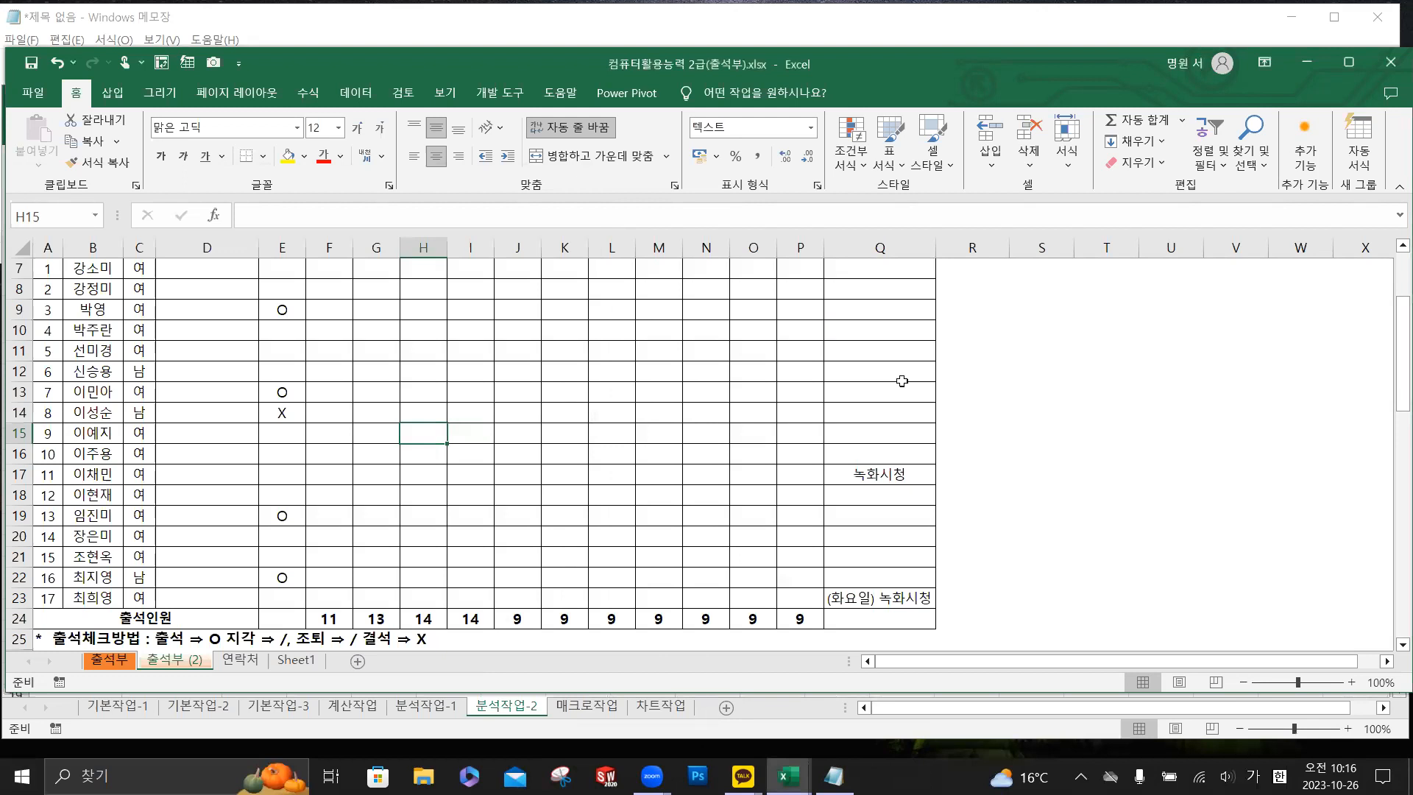
{"action": "key", "text": "super"}
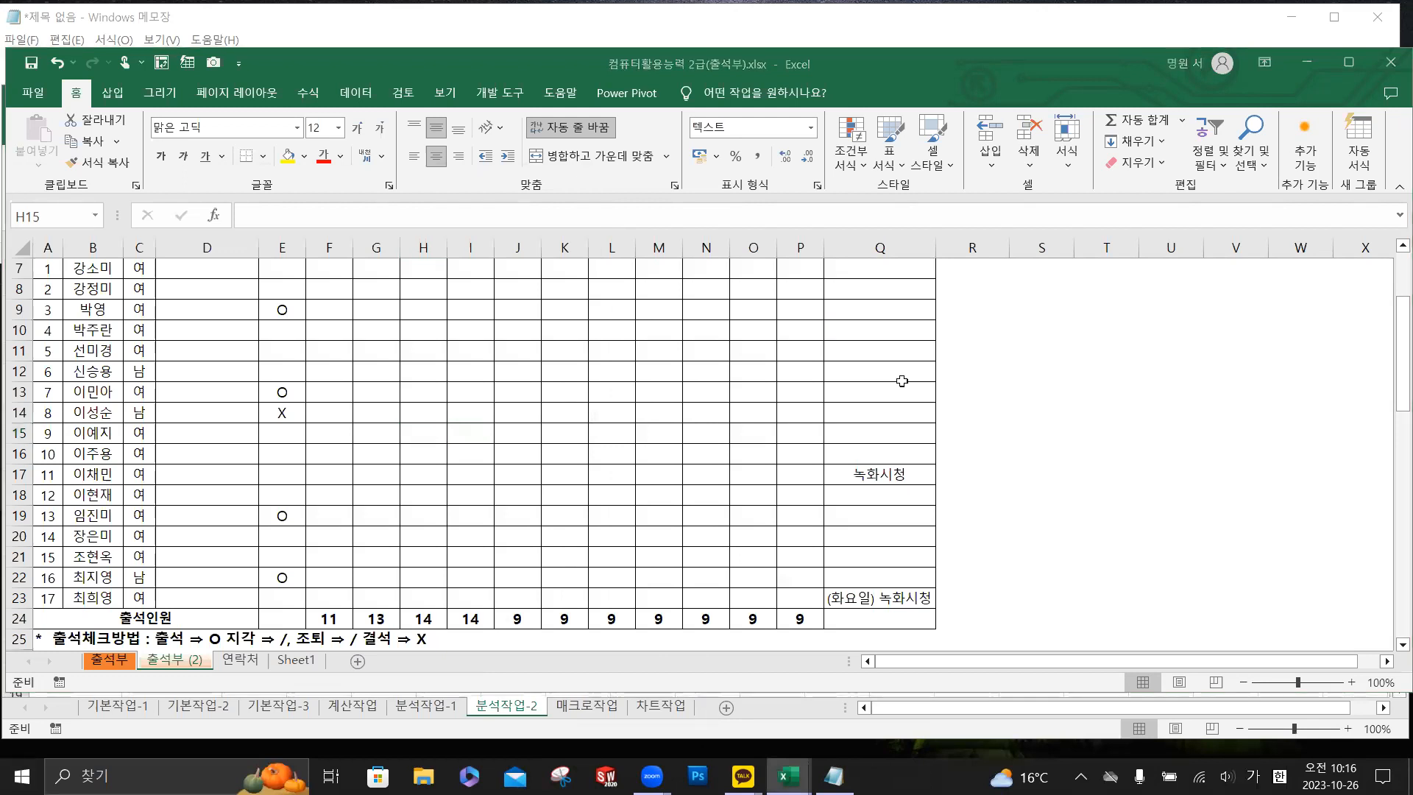
{"action": "left_click", "coordinate": [454, 425]}
Copy the O mark from E9 to E11 and from E19 to E18 in the 13회 attendance column.
{"action": "left_click", "coordinate": [283, 310]}
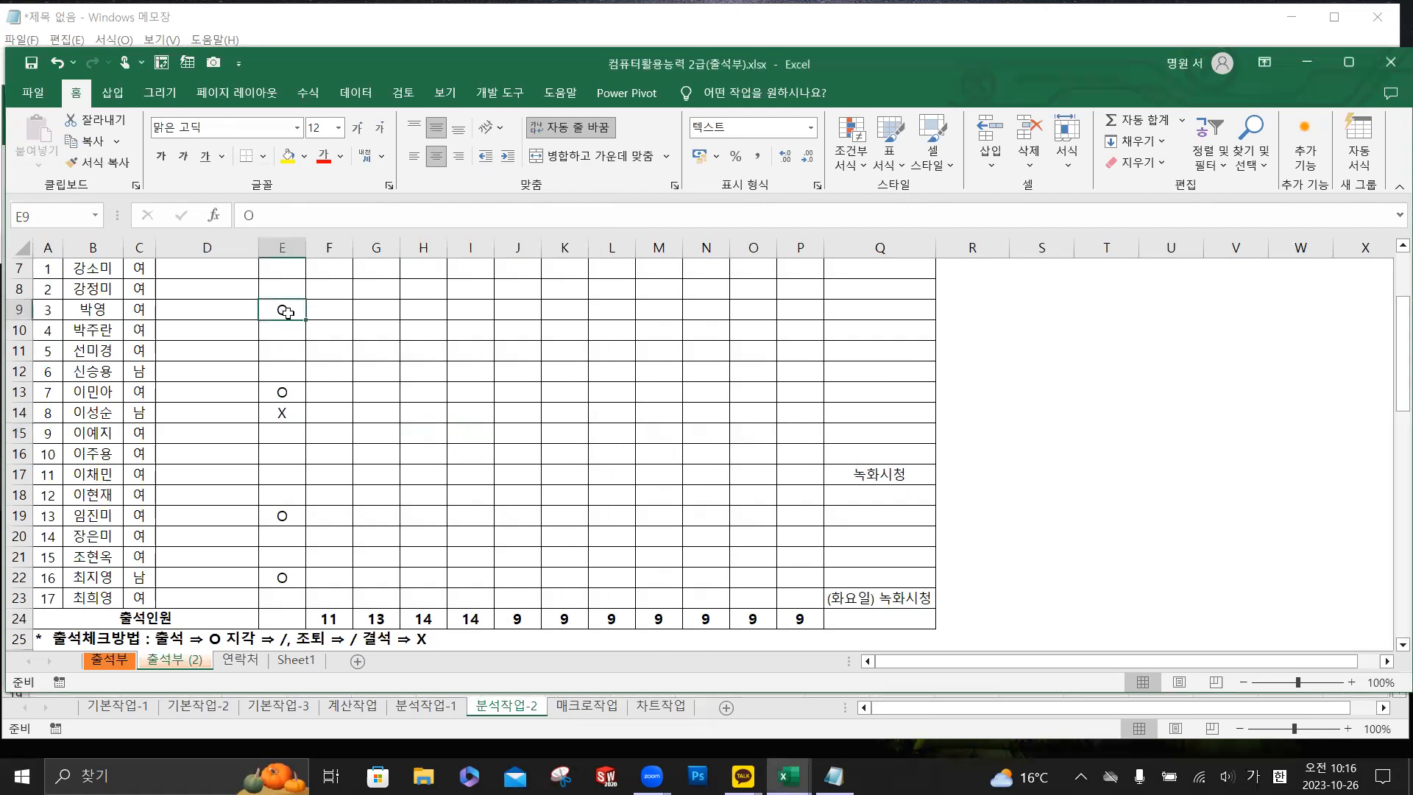
{"action": "left_click_drag", "start_coordinate": [290, 321], "coordinate": [295, 361]}
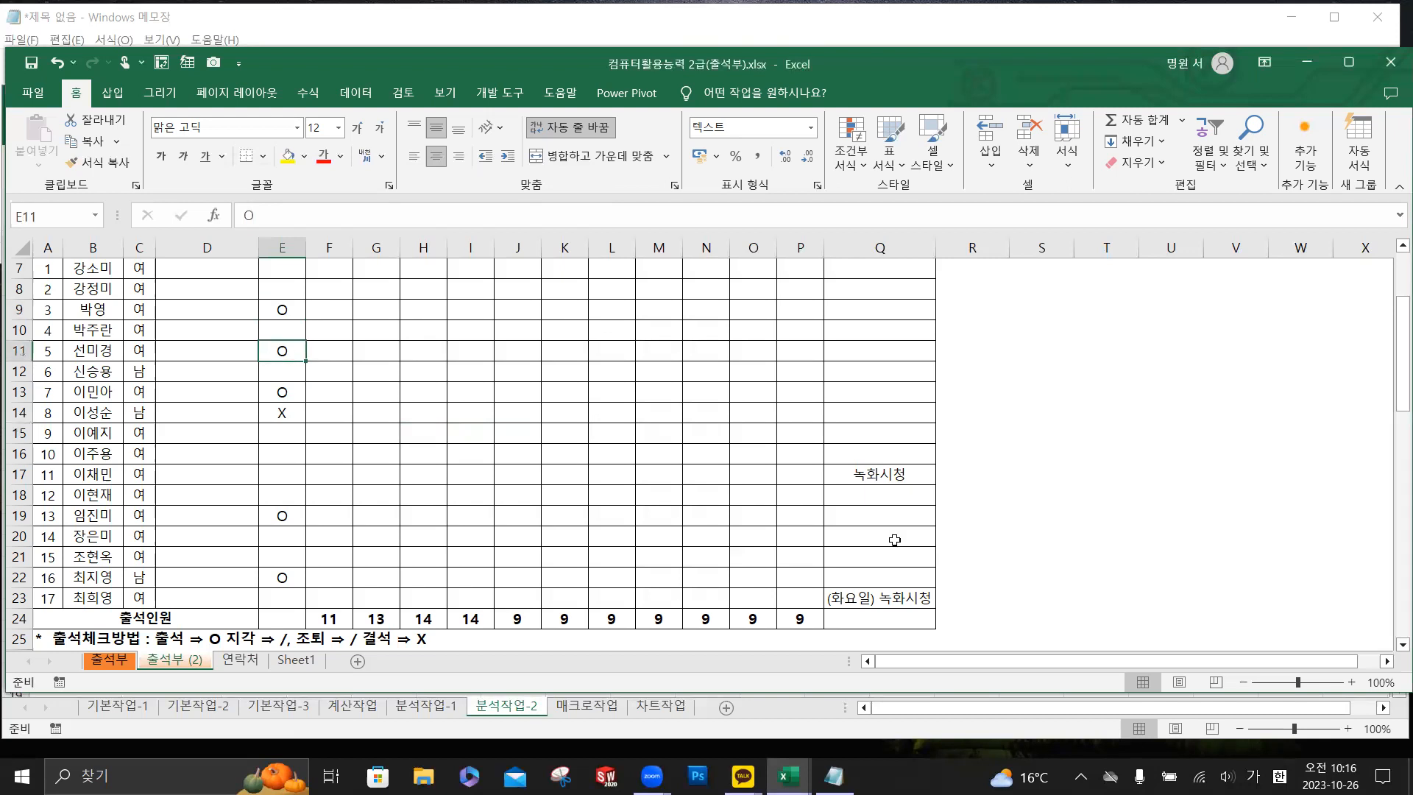
{"action": "left_click", "coordinate": [404, 508]}
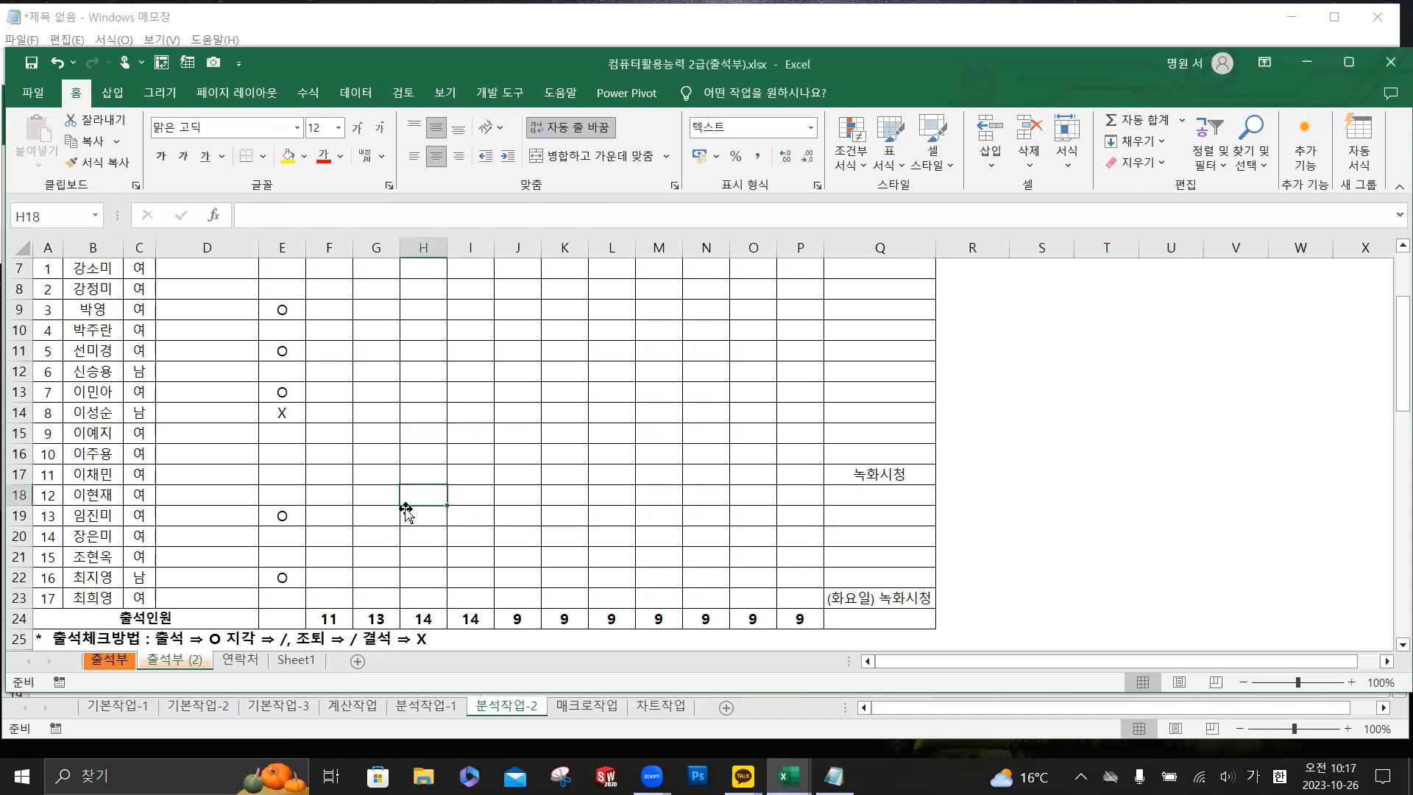
{"action": "left_click", "coordinate": [290, 512]}
{"action": "left_click_drag", "start_coordinate": [291, 509], "coordinate": [293, 495]}
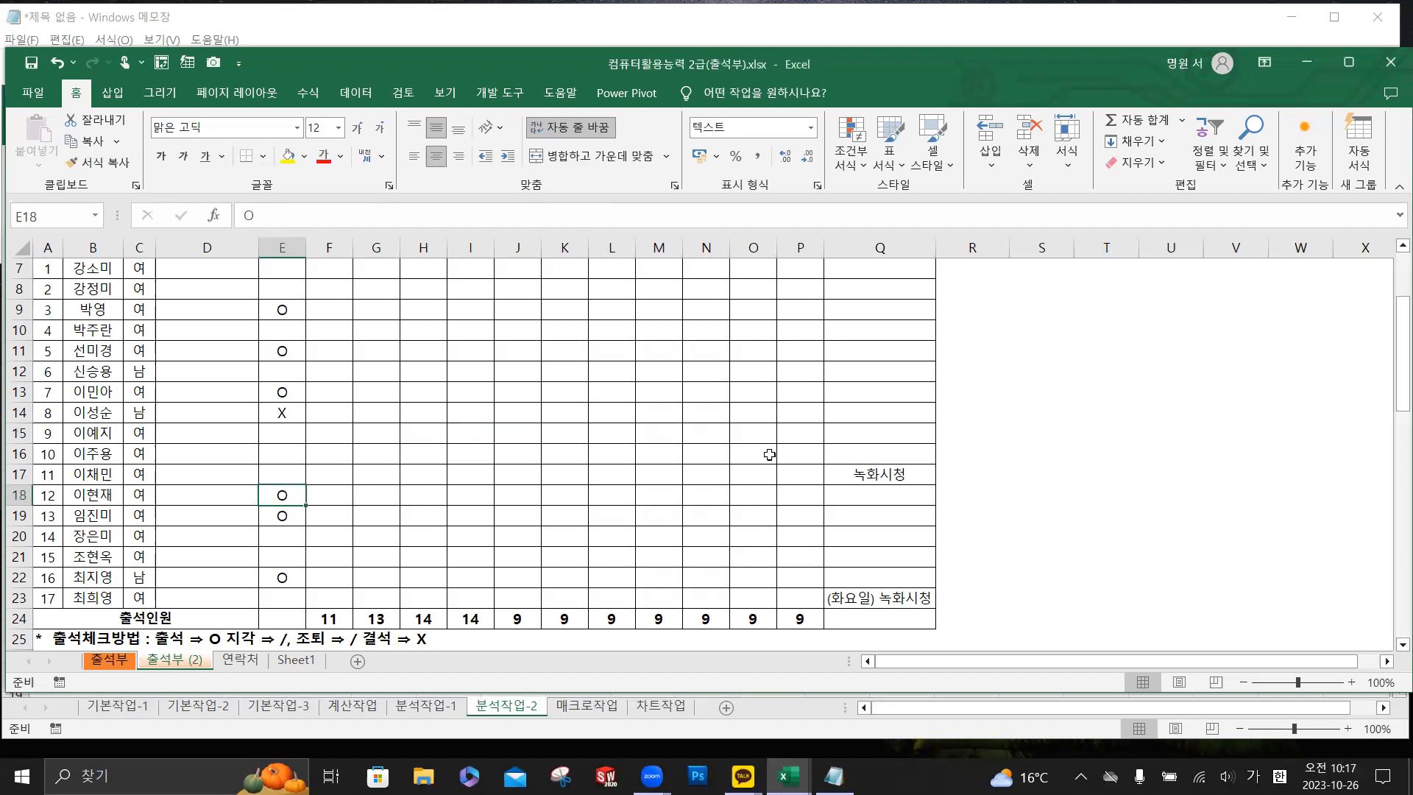
Copy the O attendance mark from E9 to E7 and E10 in the 13회 column.
{"action": "left_click", "coordinate": [285, 307]}
{"action": "left_click_drag", "start_coordinate": [286, 308], "coordinate": [294, 274]}
{"action": "scroll", "coordinate": [393, 319], "scroll_direction": "up", "scroll_amount": 1}
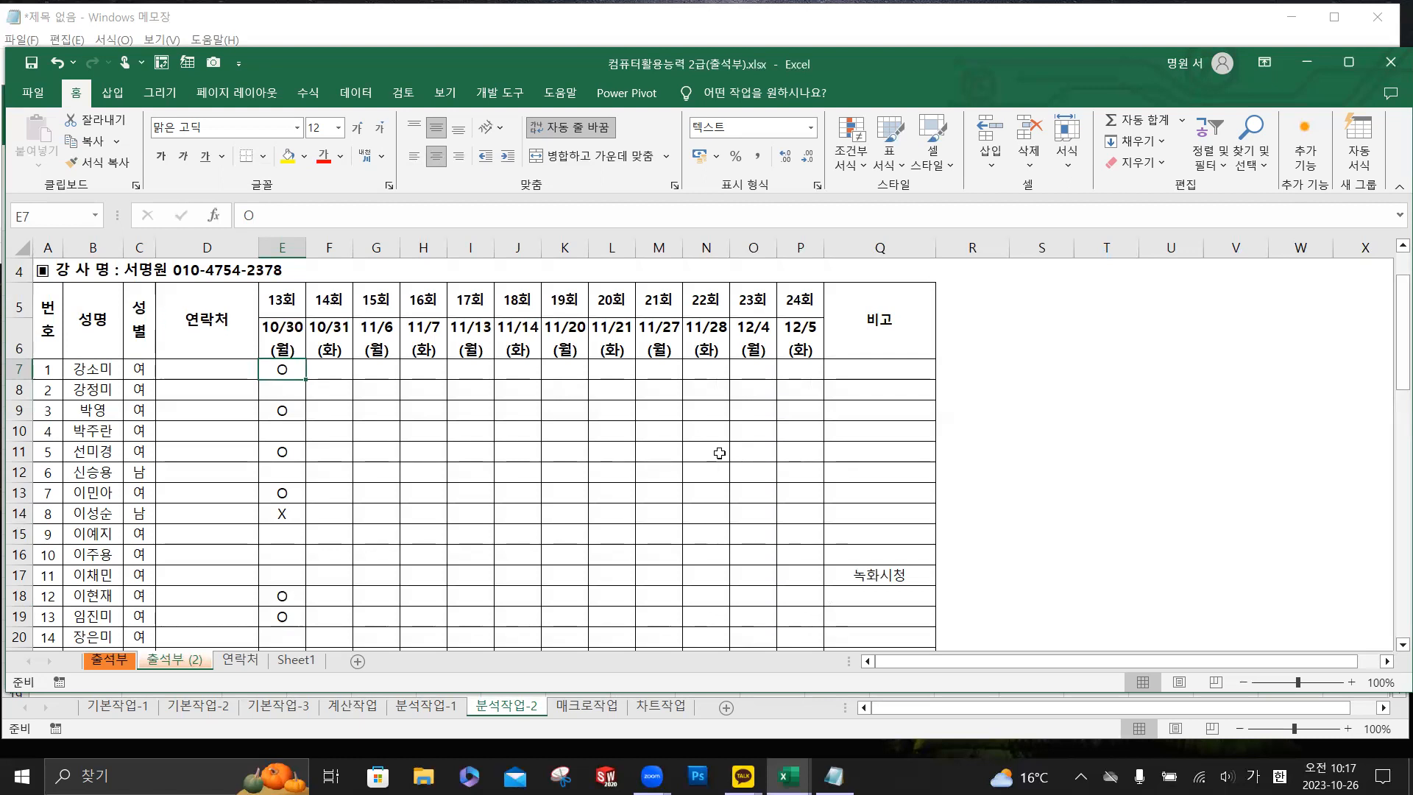
{"action": "left_click", "coordinate": [285, 412]}
{"action": "left_click_drag", "start_coordinate": [302, 420], "coordinate": [303, 458]}
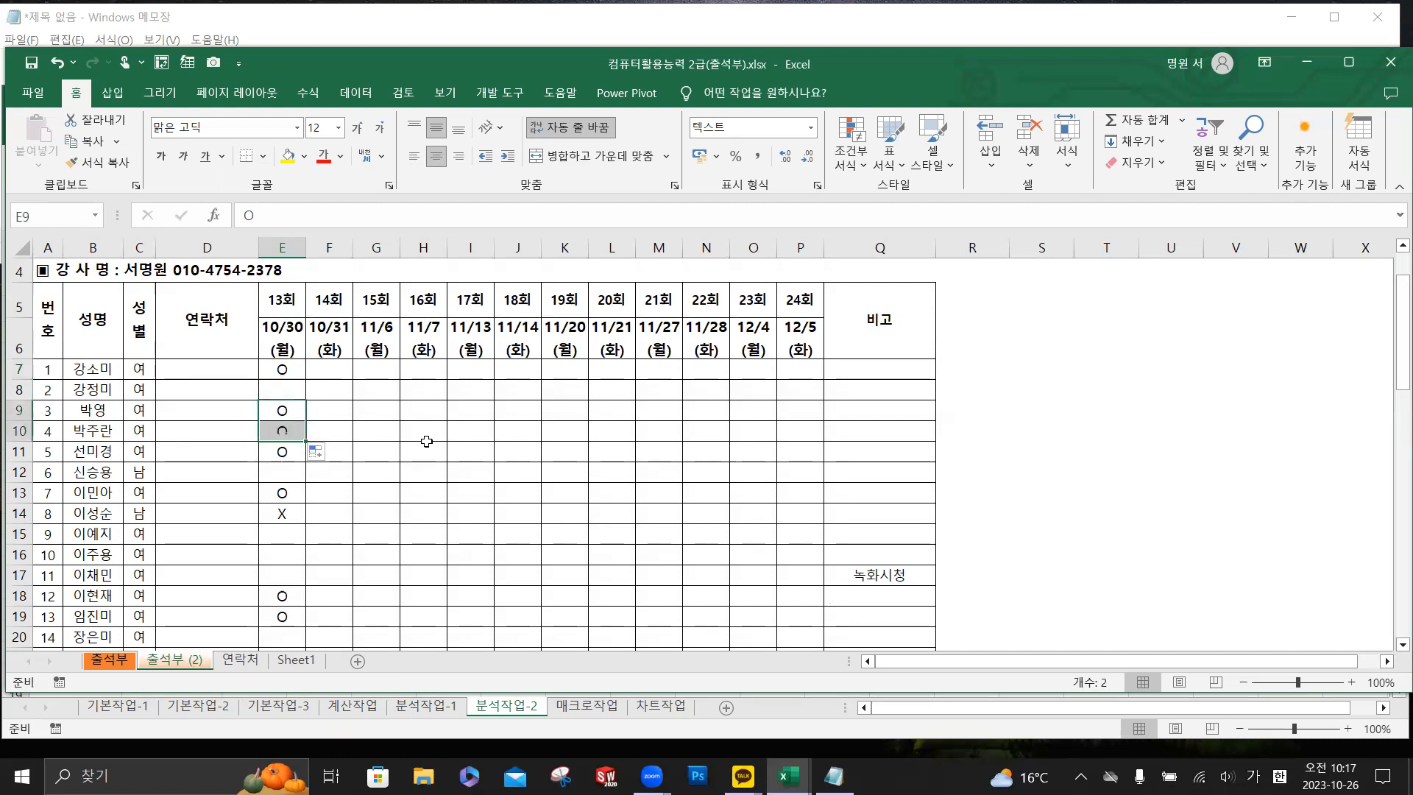
{"action": "left_click", "coordinate": [423, 451]}
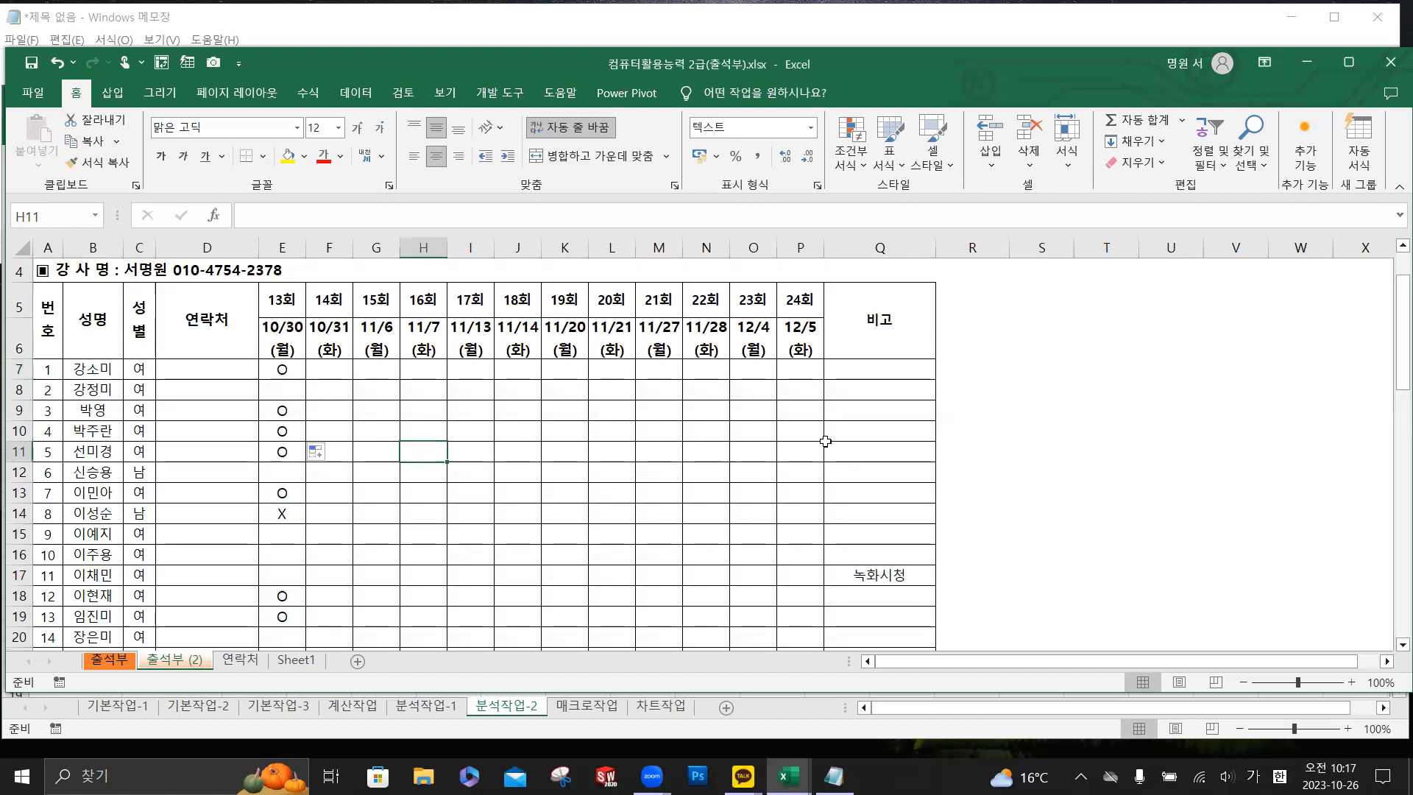
Minimize the attendance workbook to return to the 분석작업-2 sheet and turn the Magnifier back on.
{"action": "left_click", "coordinate": [1308, 70]}
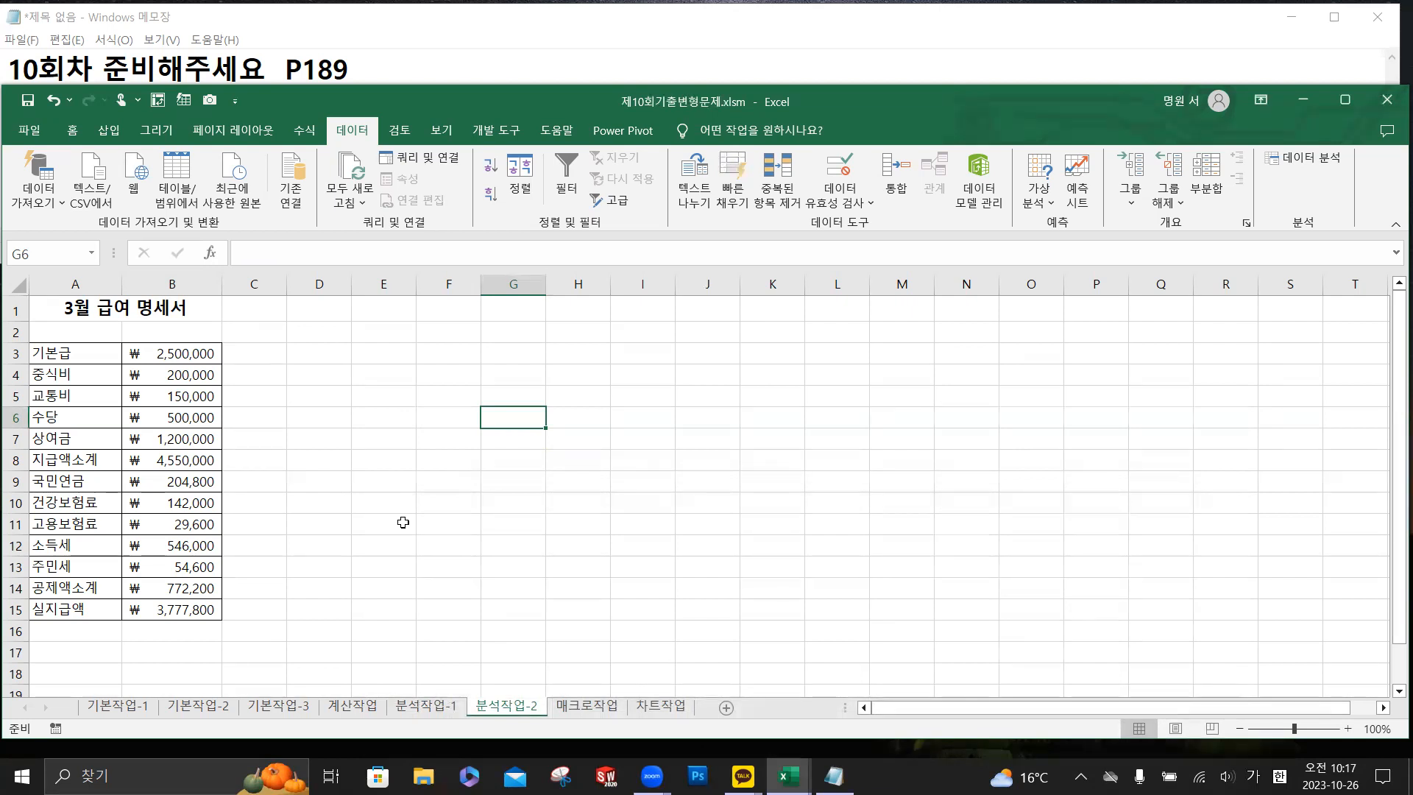
{"action": "key", "text": "super+plus"}
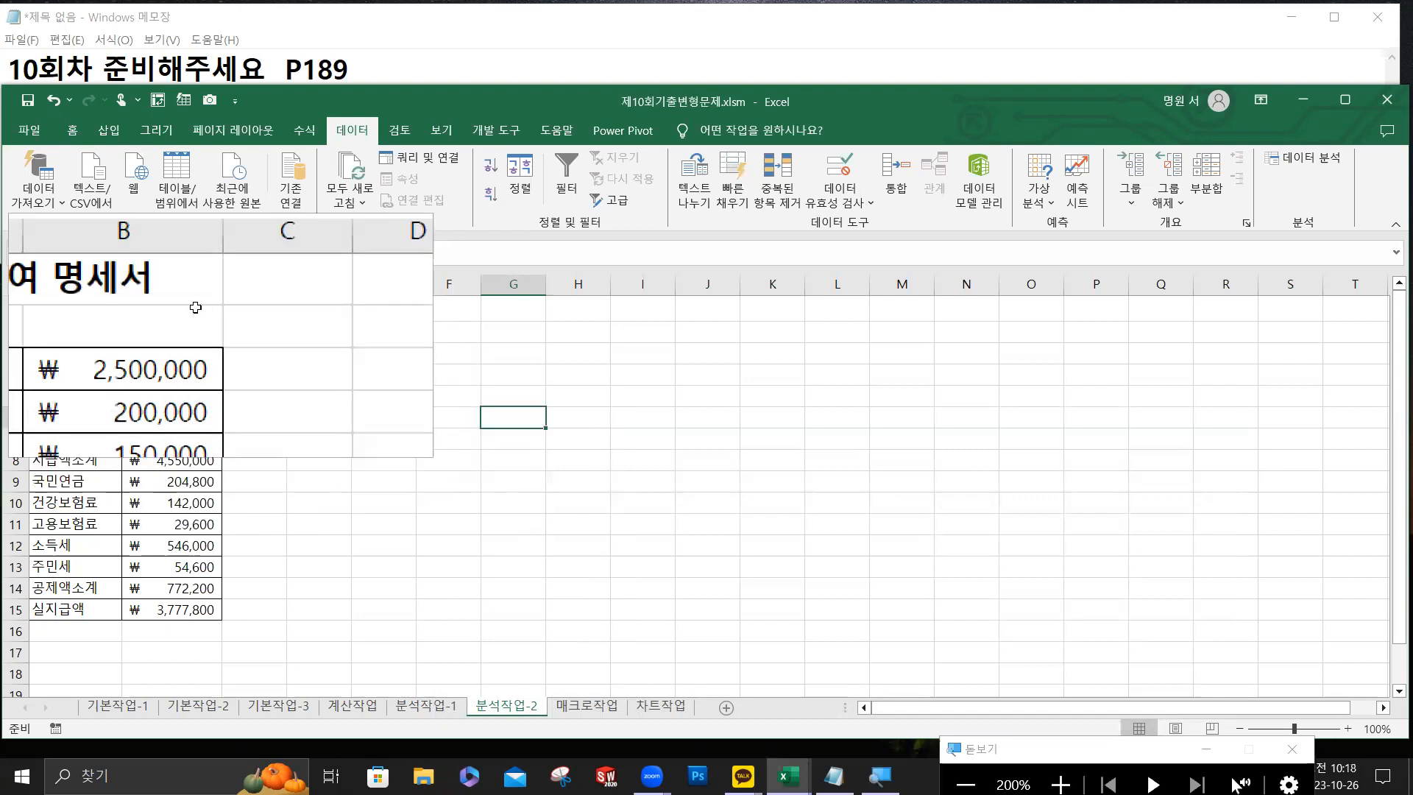
Start a Goal Seek on the 실지급액 formula cell B15 with 4000000 as the value to reach.
{"action": "left_click", "coordinate": [180, 592]}
{"action": "left_click", "coordinate": [209, 611]}
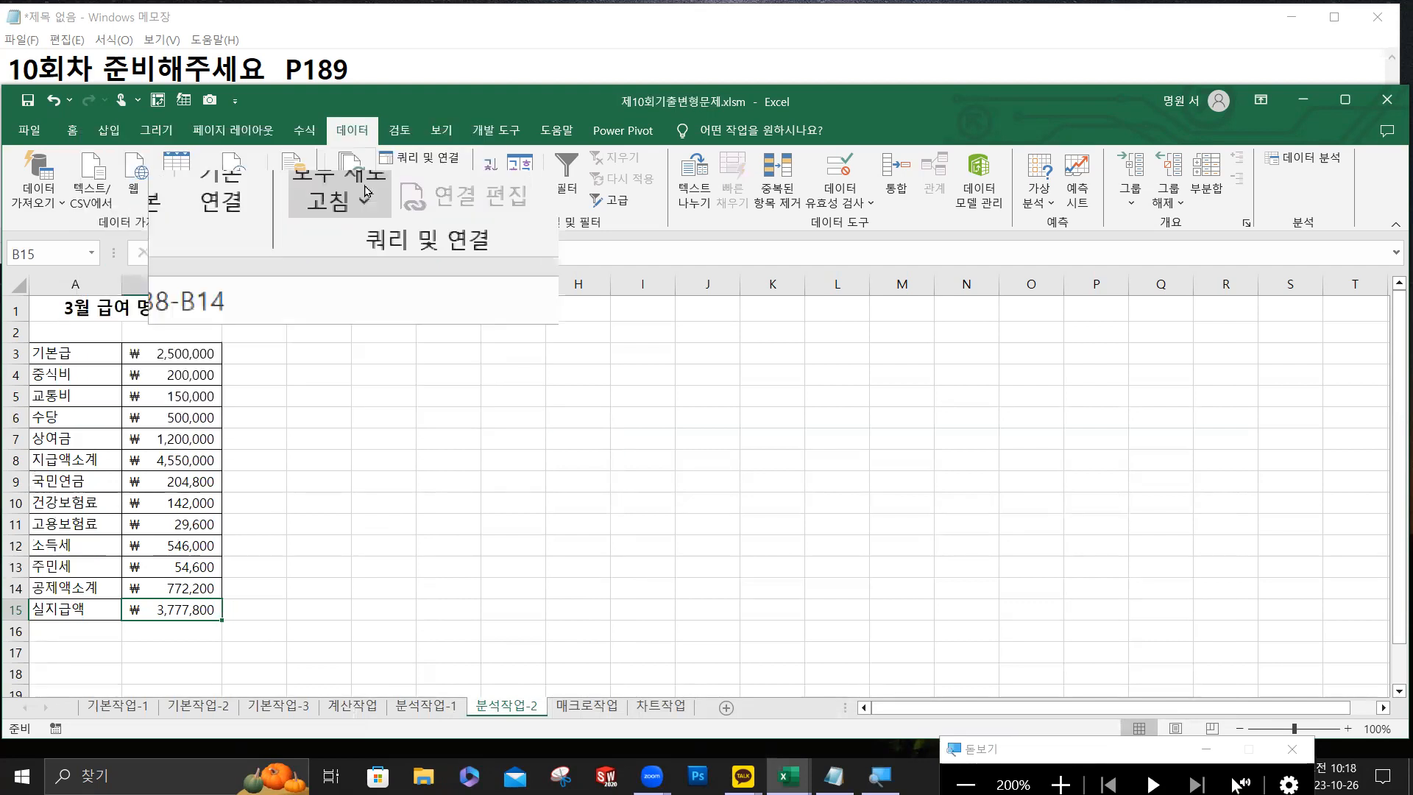
{"action": "key", "text": "ctrl"}
{"action": "key", "text": "ctrl"}
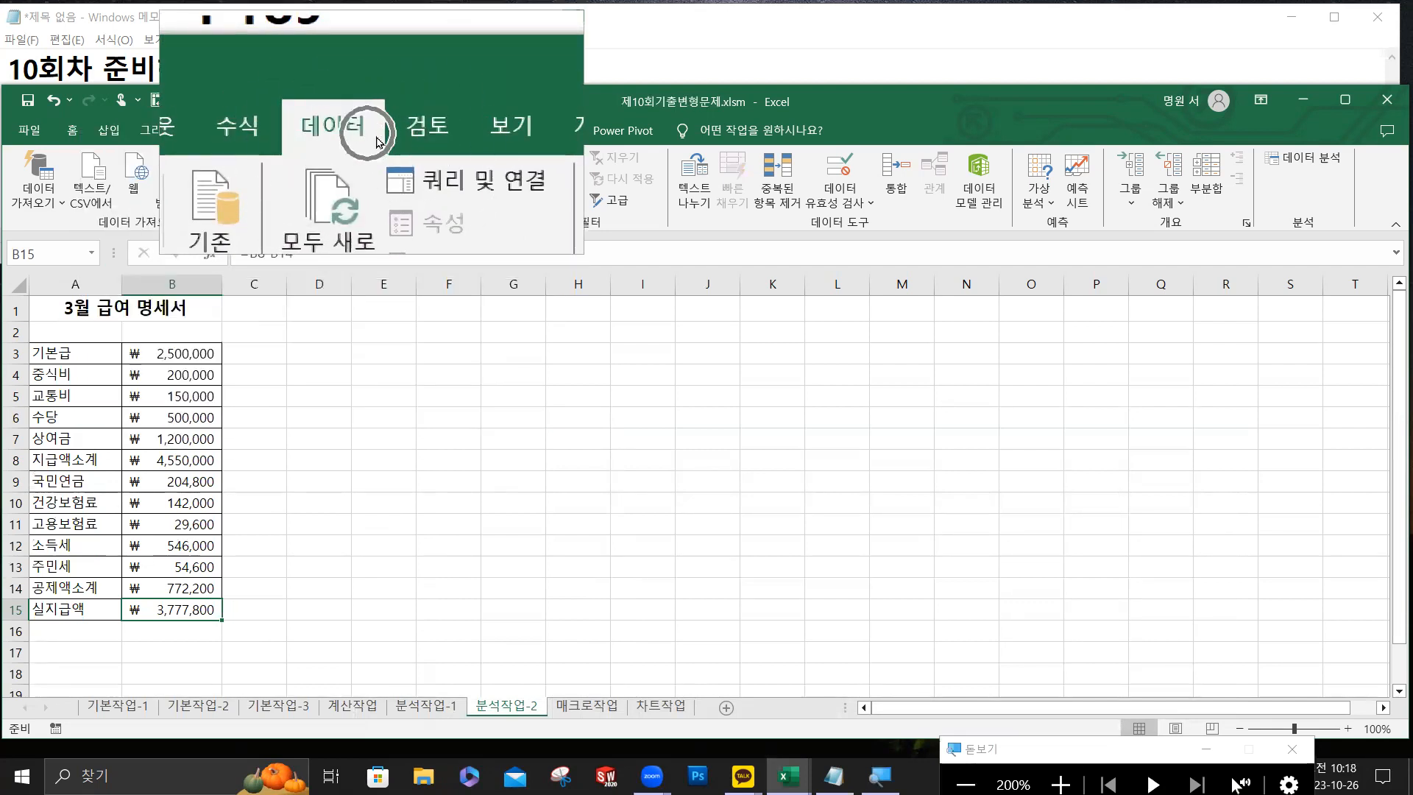
{"action": "key", "text": "ctrl"}
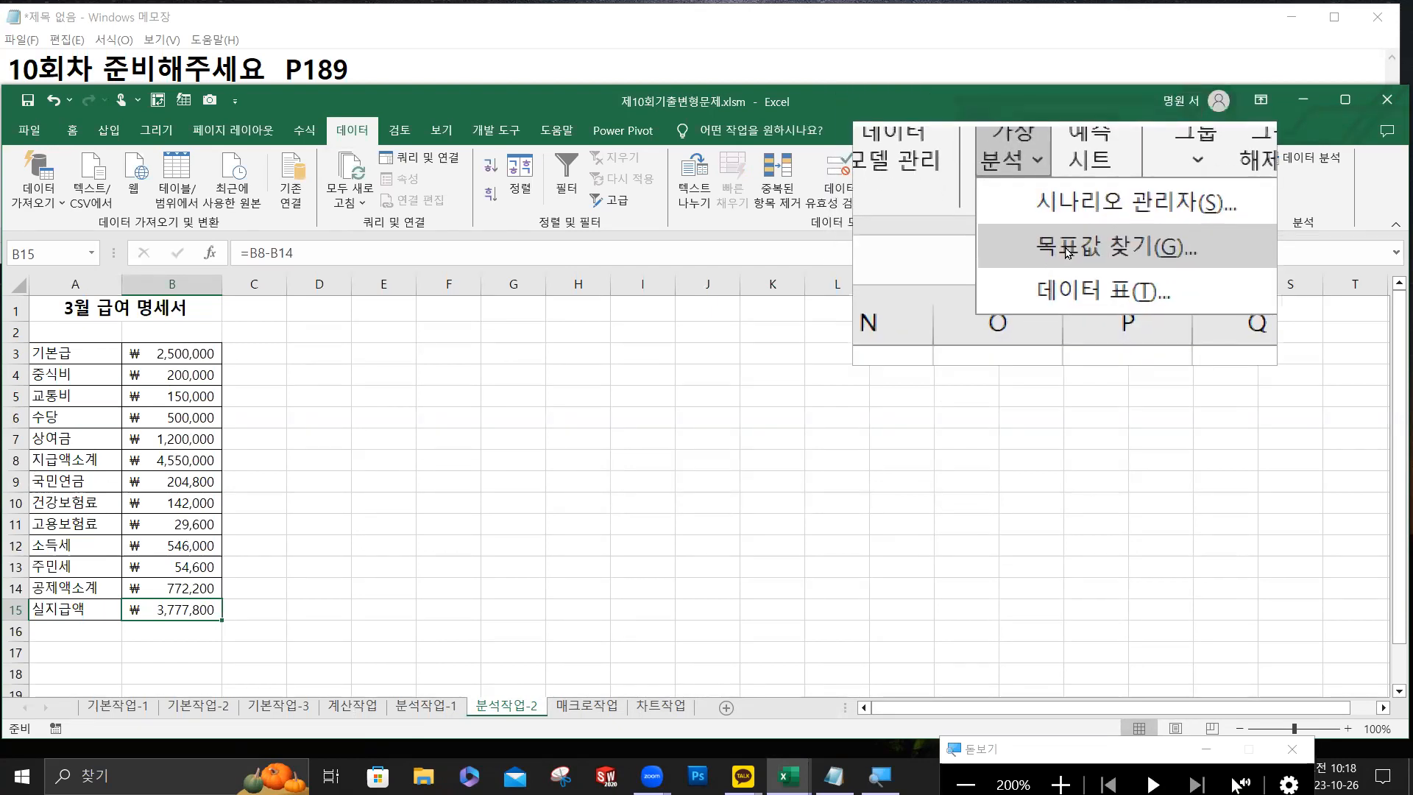
{"action": "left_click", "coordinate": [1068, 252]}
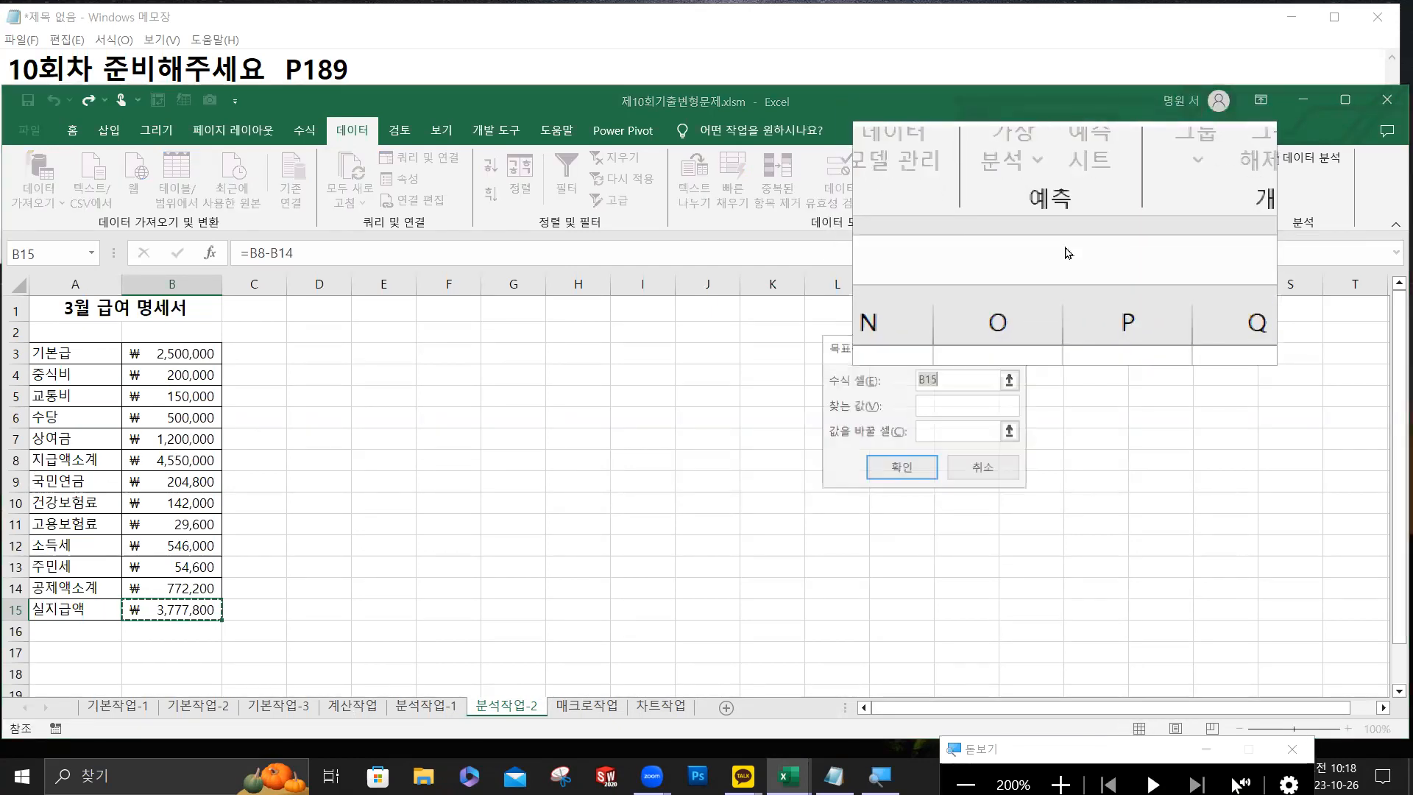
{"action": "left_click", "coordinate": [924, 384]}
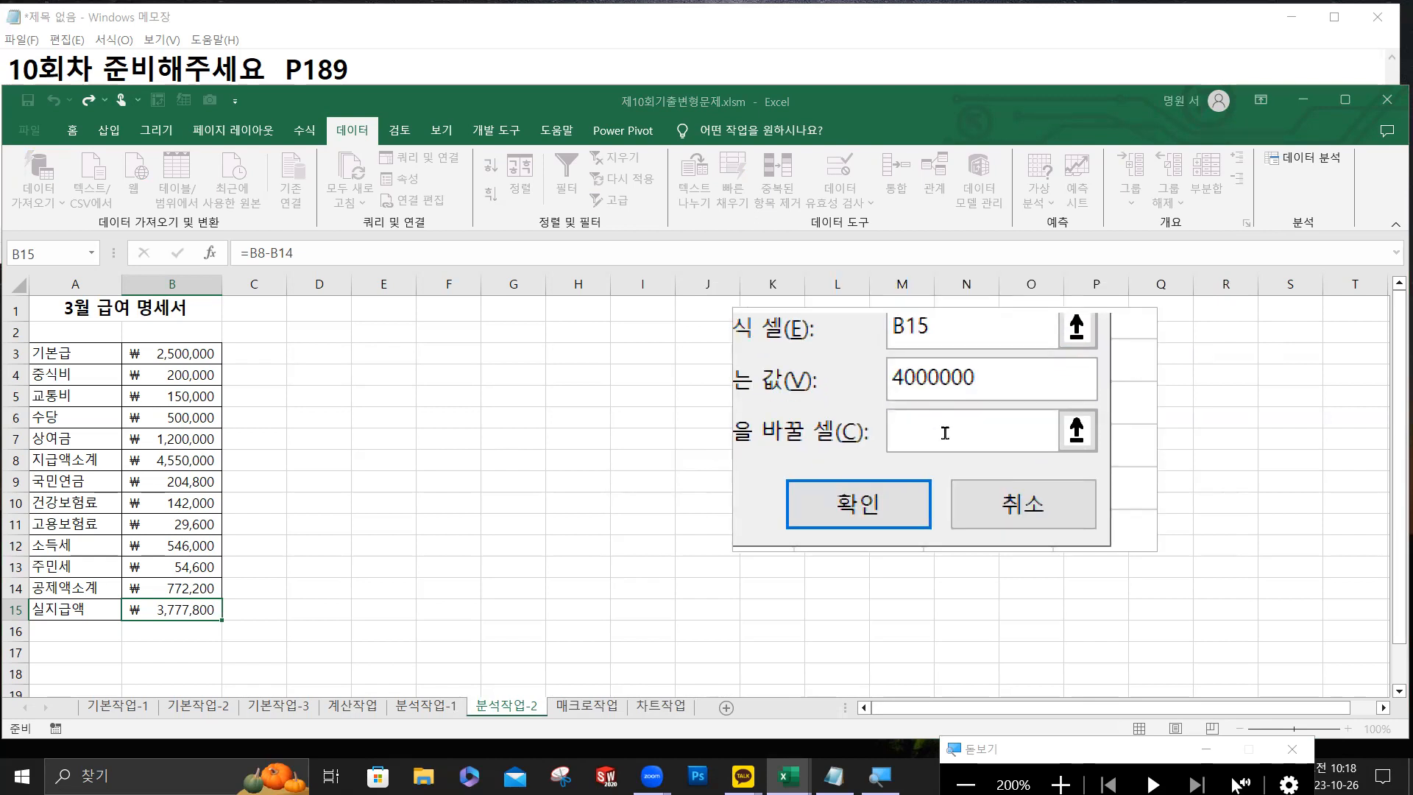
Set the 수당 cell B6 as the changing cell, run the Goal Seek and keep its result.
{"action": "left_click", "coordinate": [928, 427]}
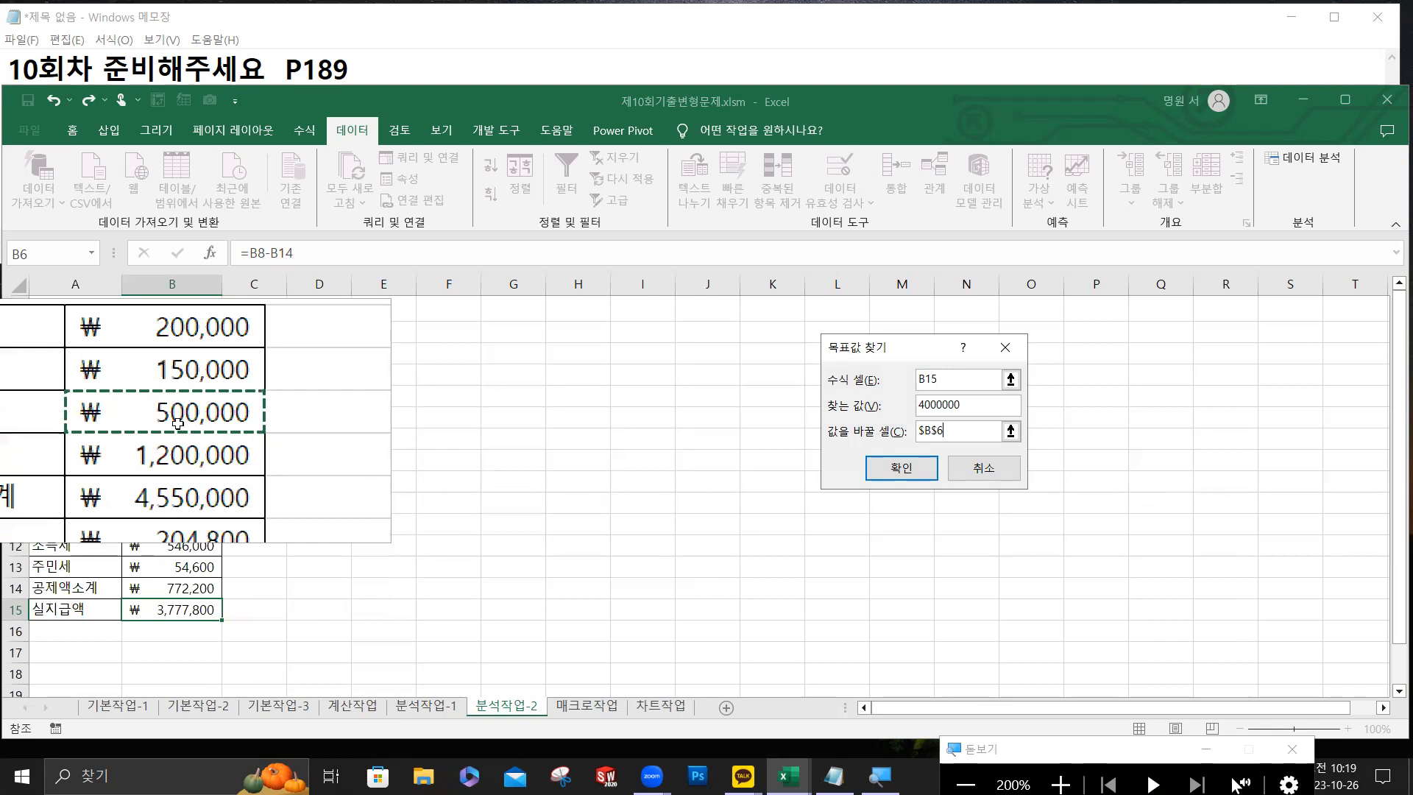
{"action": "left_click", "coordinate": [883, 470]}
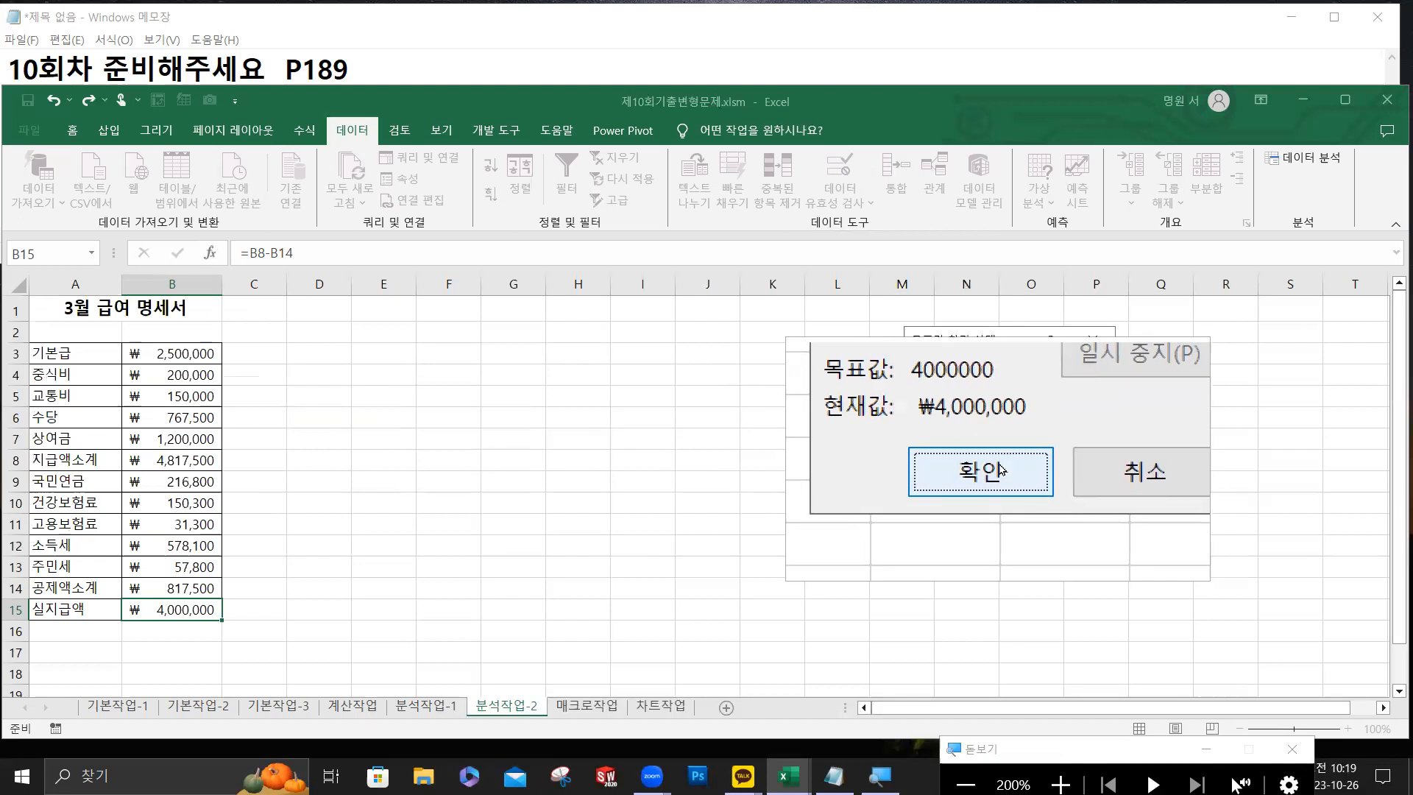
{"action": "left_click", "coordinate": [1001, 468]}
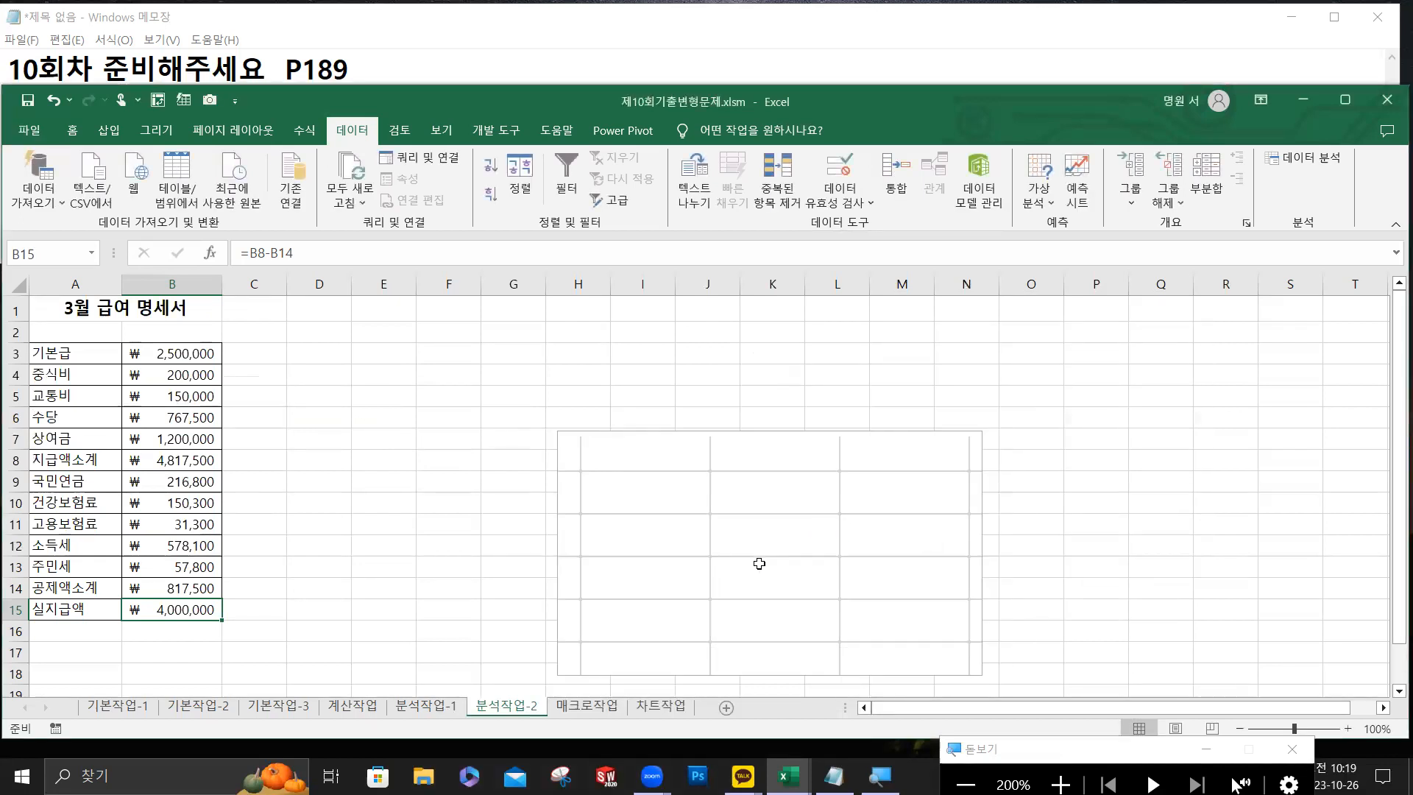
Switch to the 매크로작업 sheet and select the empty cell I5 beside the defect-rate table.
{"action": "left_click", "coordinate": [589, 707]}
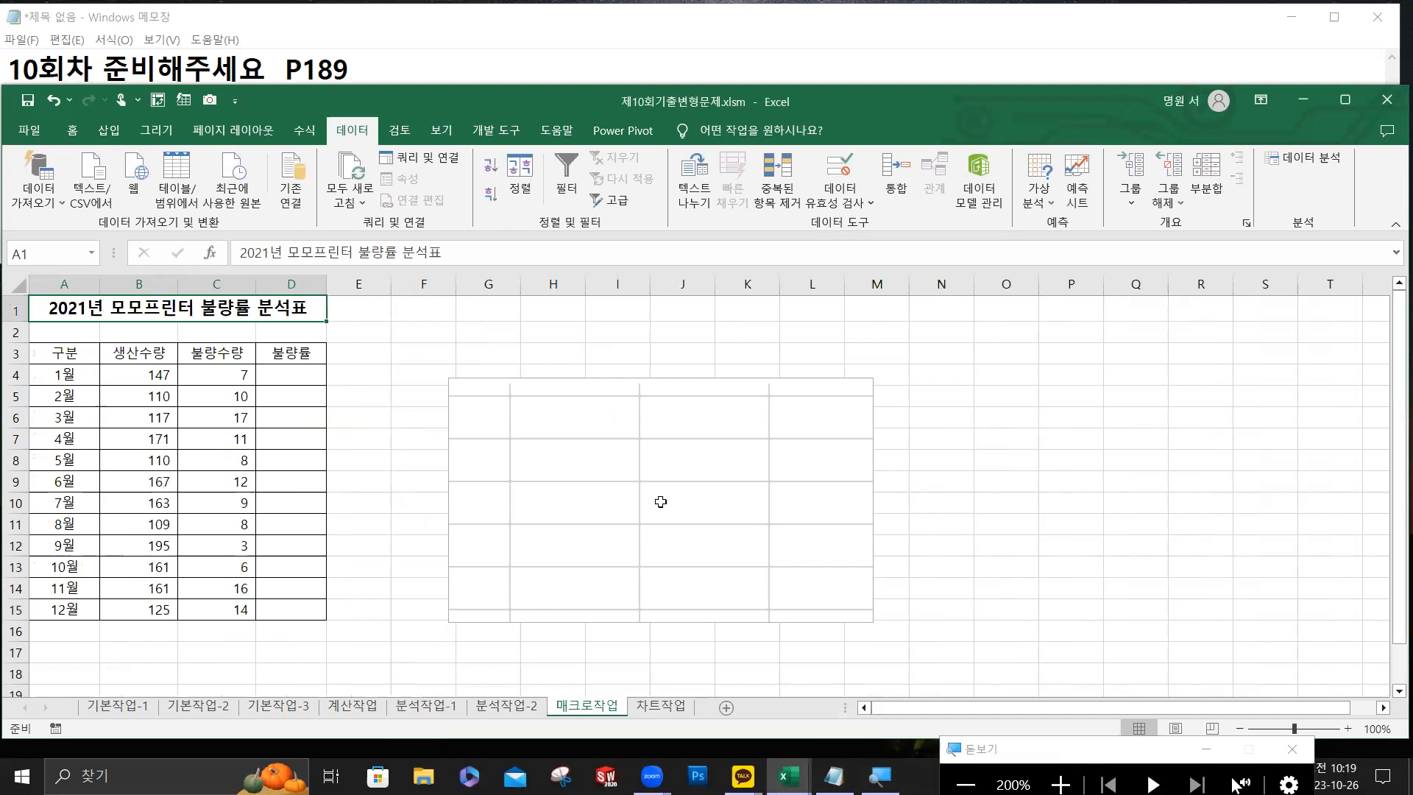
{"action": "scroll", "coordinate": [661, 501], "scroll_direction": "up", "scroll_amount": 1}
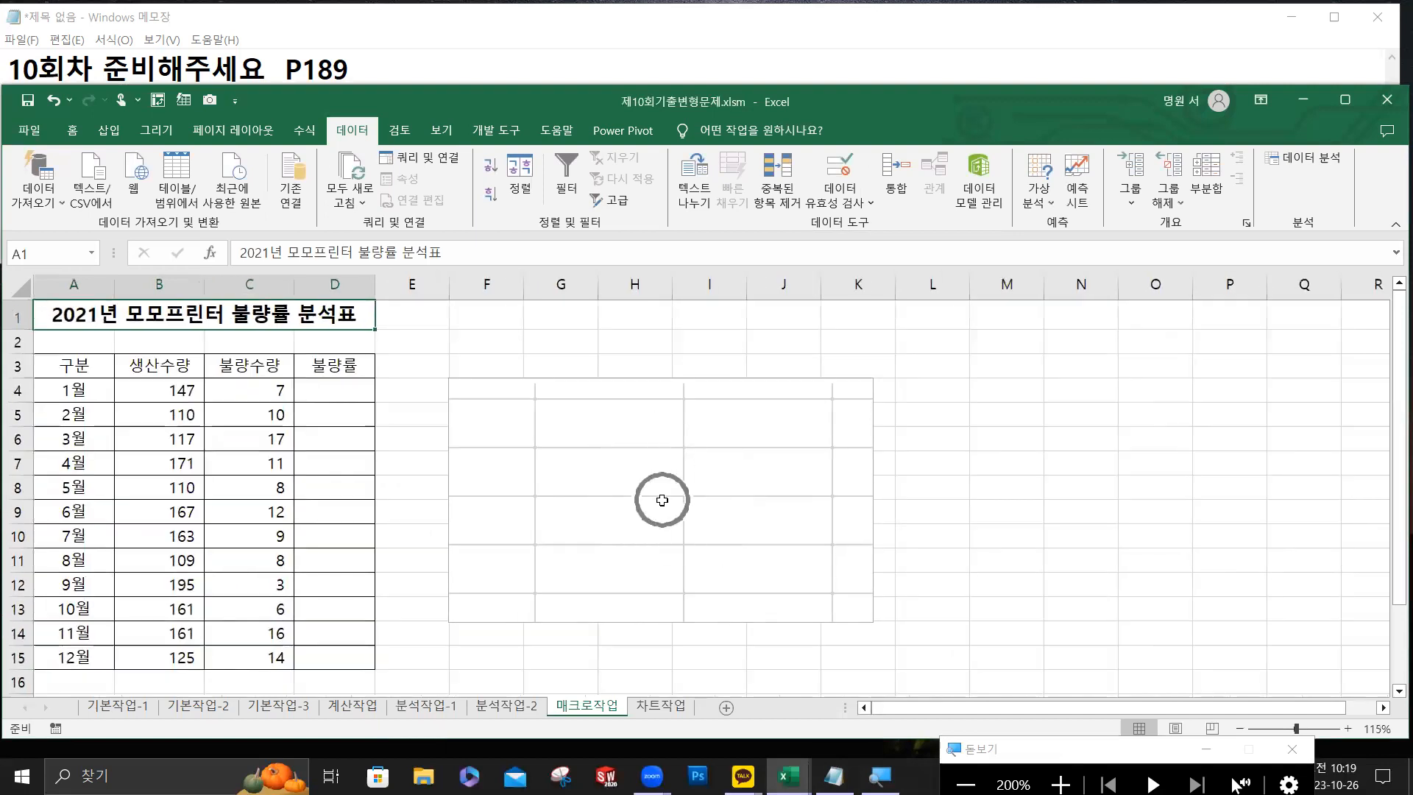
{"action": "left_click", "coordinate": [731, 406]}
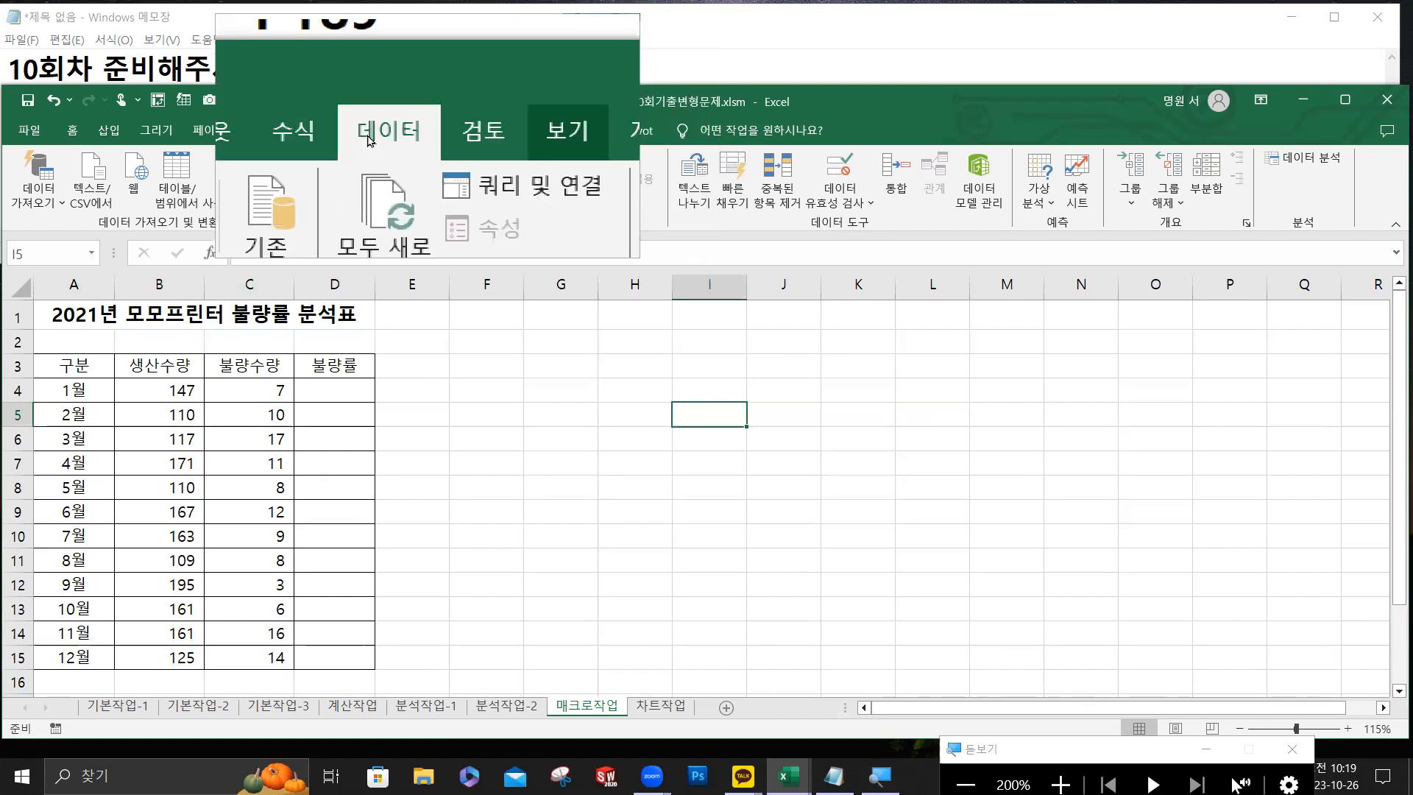
Check in the ribbon customization options that 개발 도구 is ticked among the main tabs, and accept the options.
{"action": "left_click", "coordinate": [31, 137]}
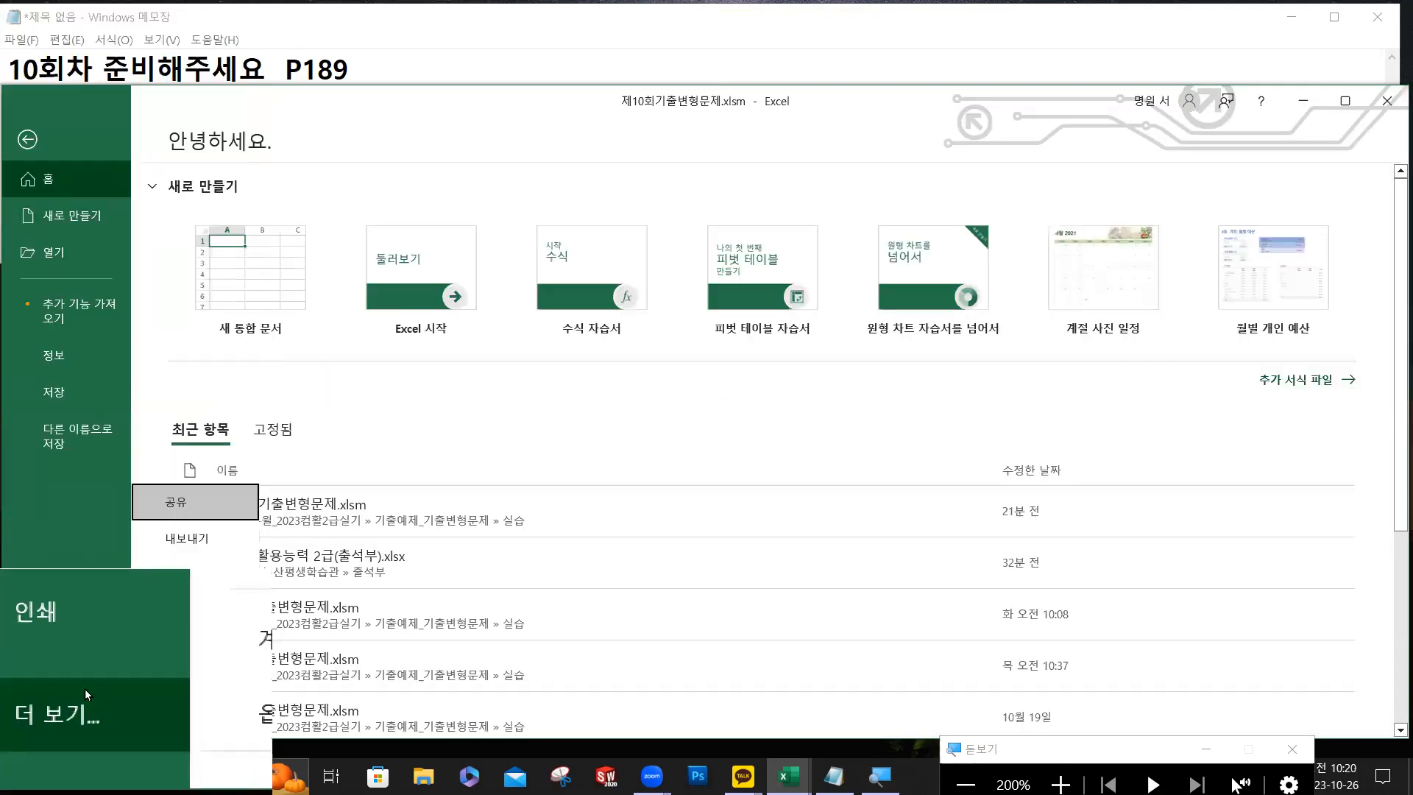
{"action": "key", "text": "ctrl"}
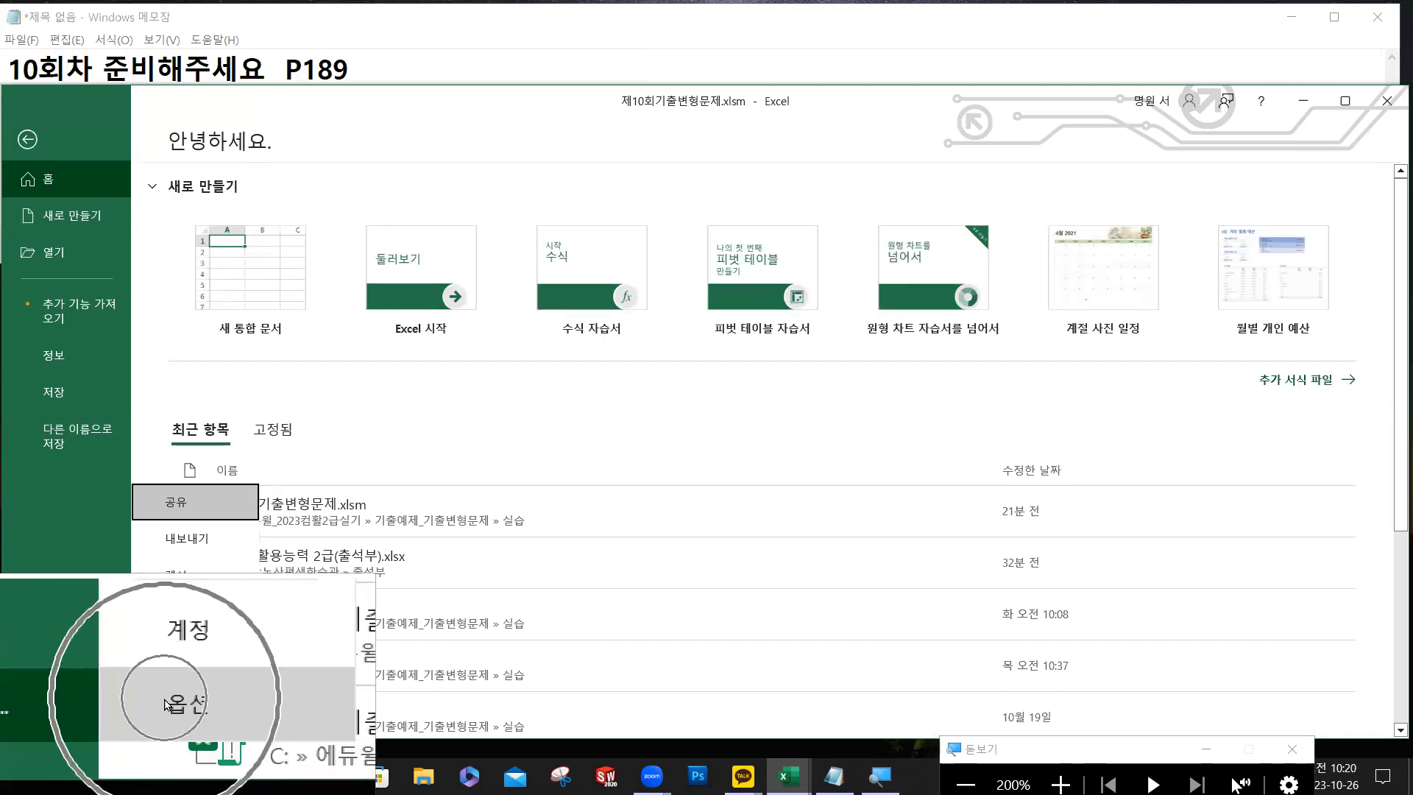
{"action": "key", "text": "Escape"}
{"action": "key", "text": "Escape"}
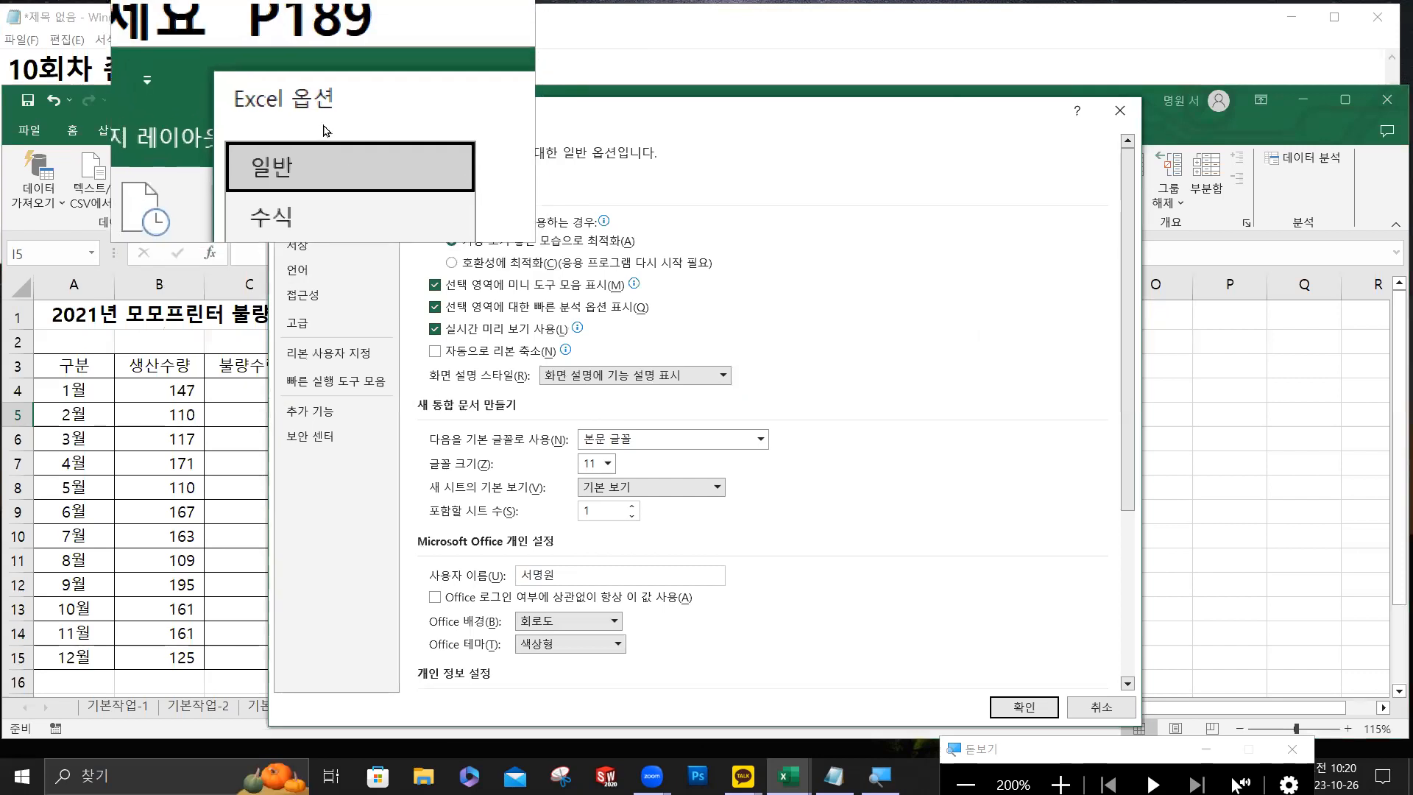
{"action": "left_click", "coordinate": [334, 364]}
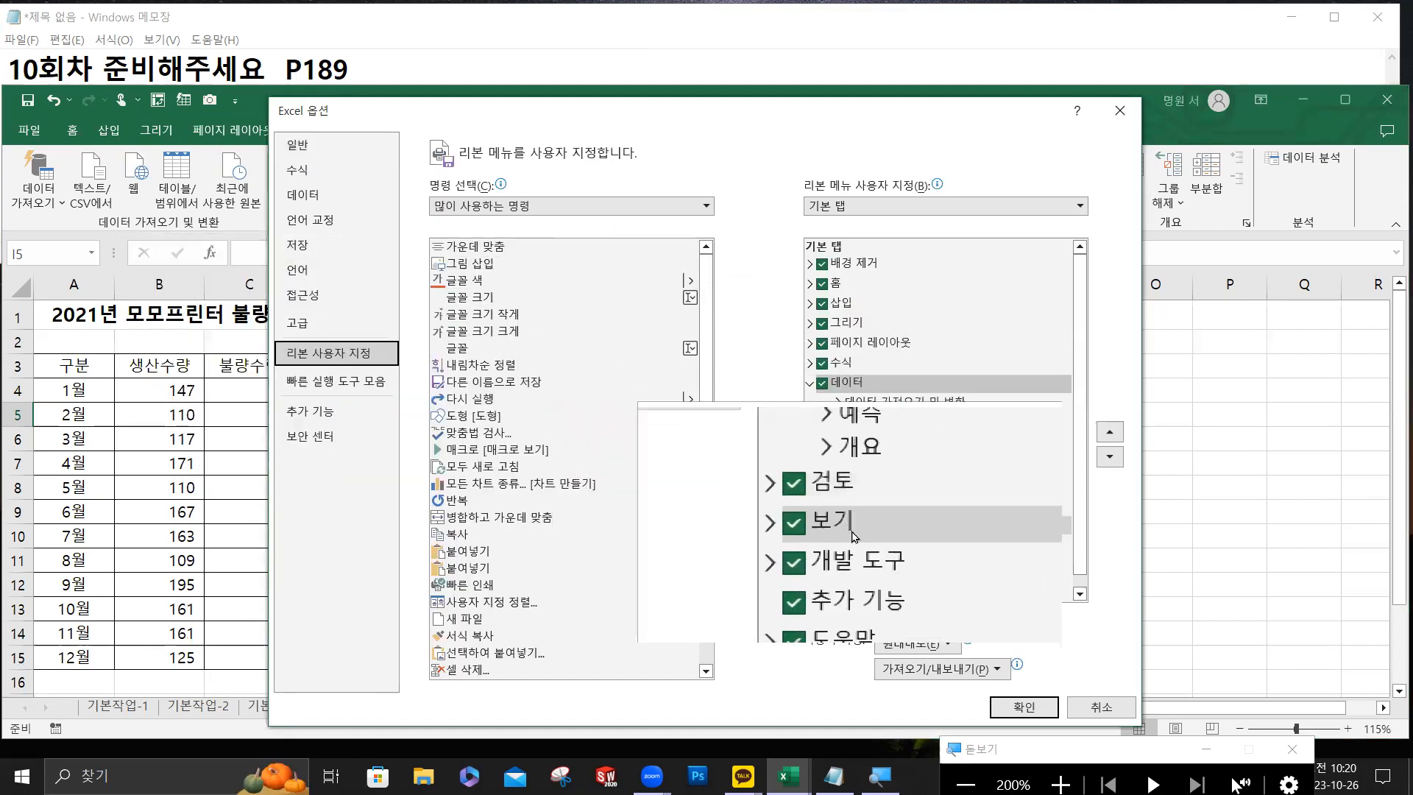
{"action": "left_click", "coordinate": [821, 554]}
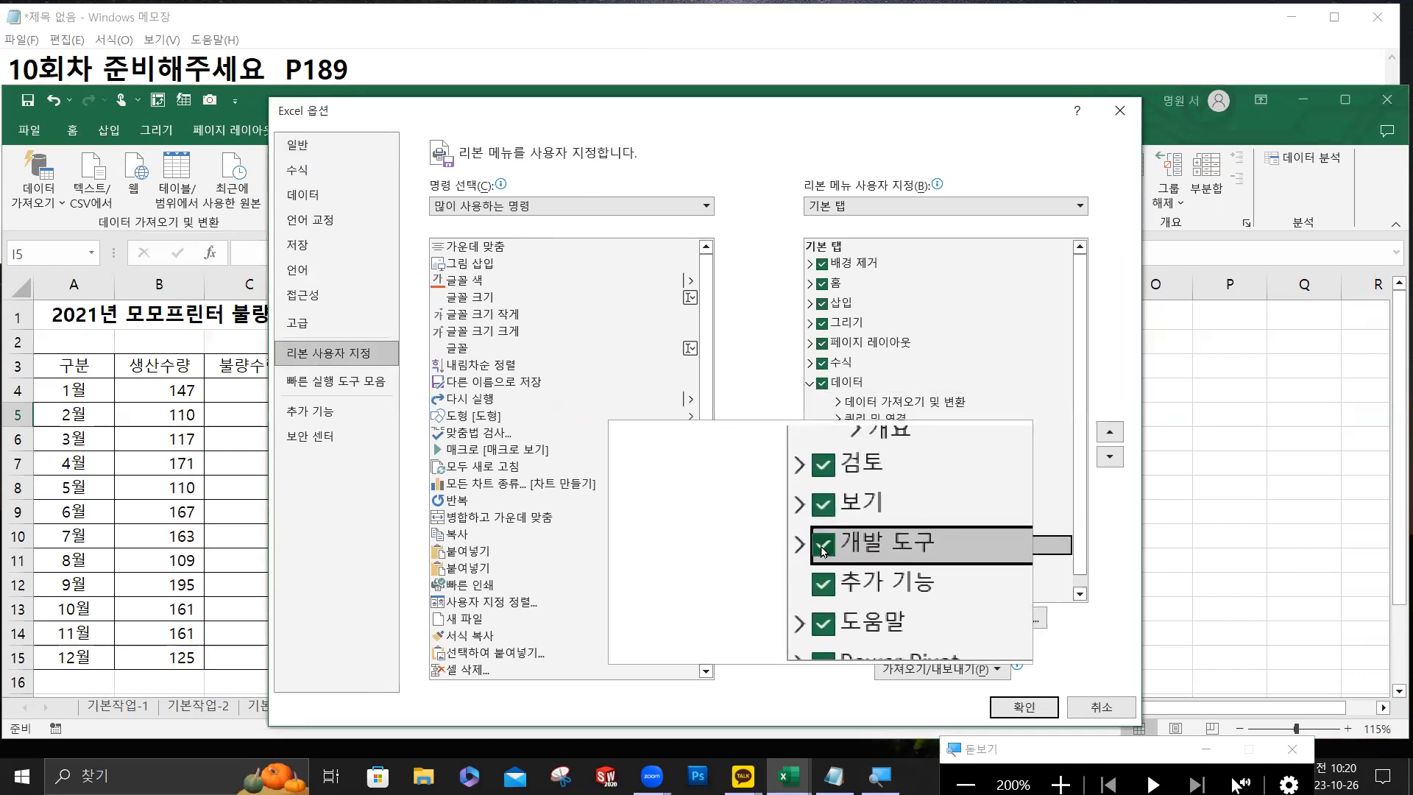
{"action": "left_click", "coordinate": [1023, 717]}
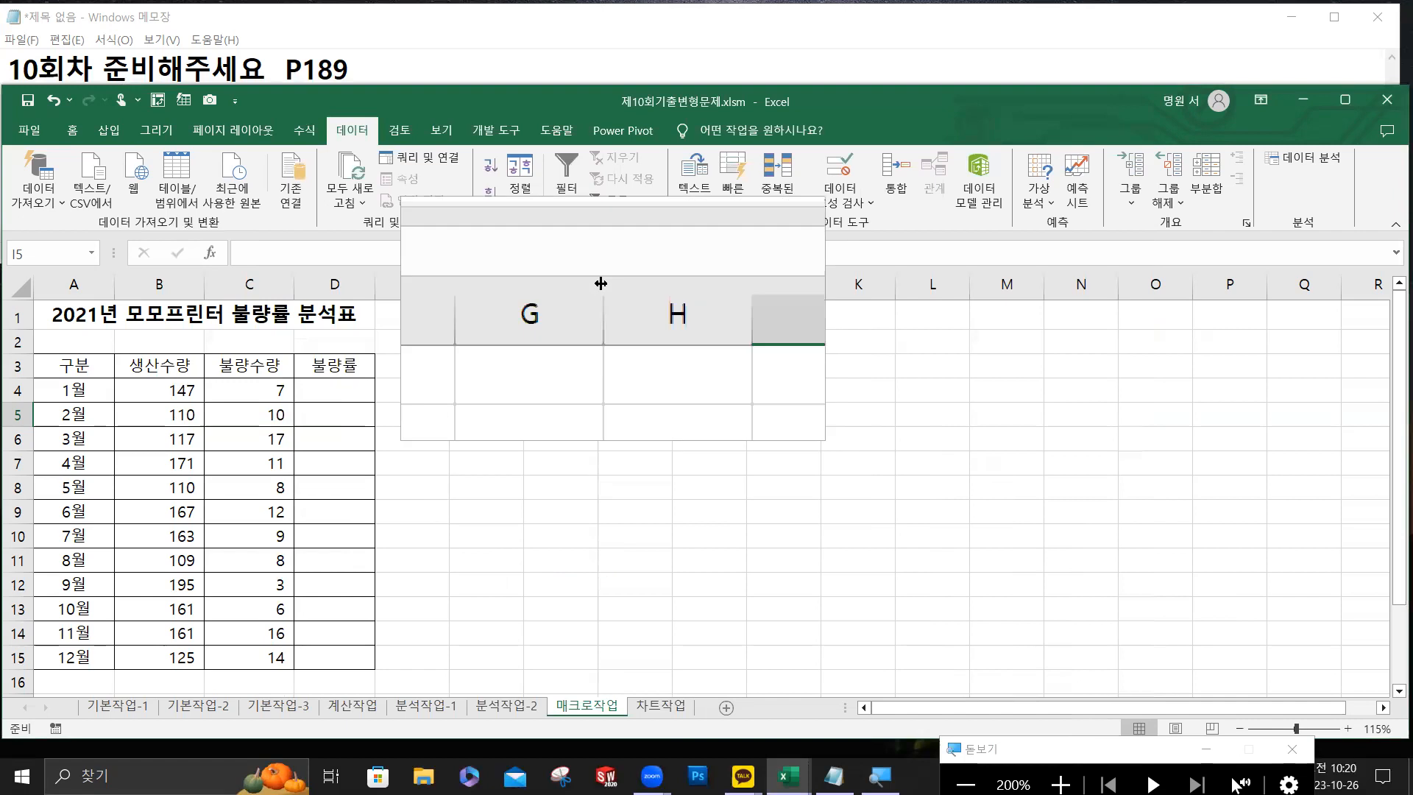
Start recording a new macro named 불량률.
{"action": "left_click", "coordinate": [483, 134]}
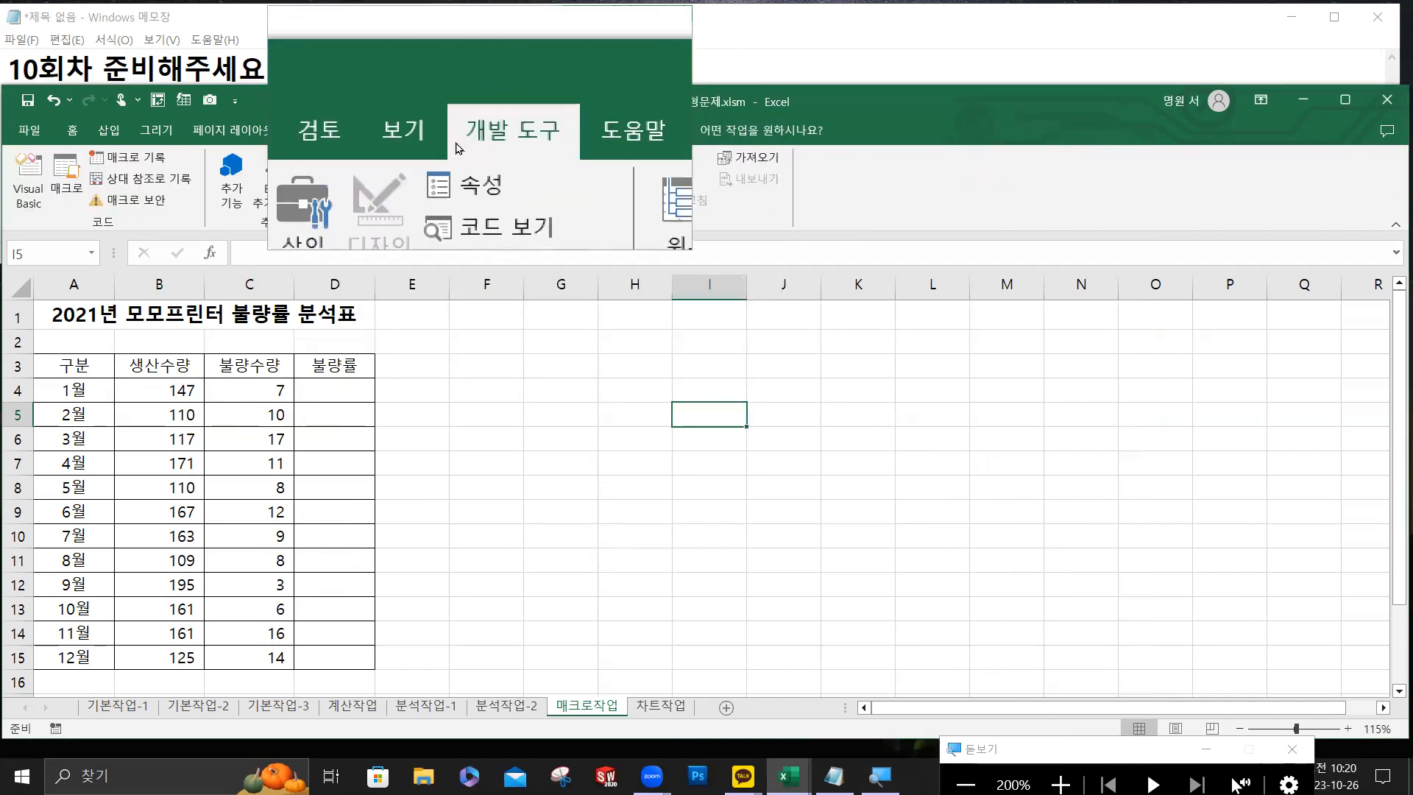
{"action": "key", "text": "ctrl"}
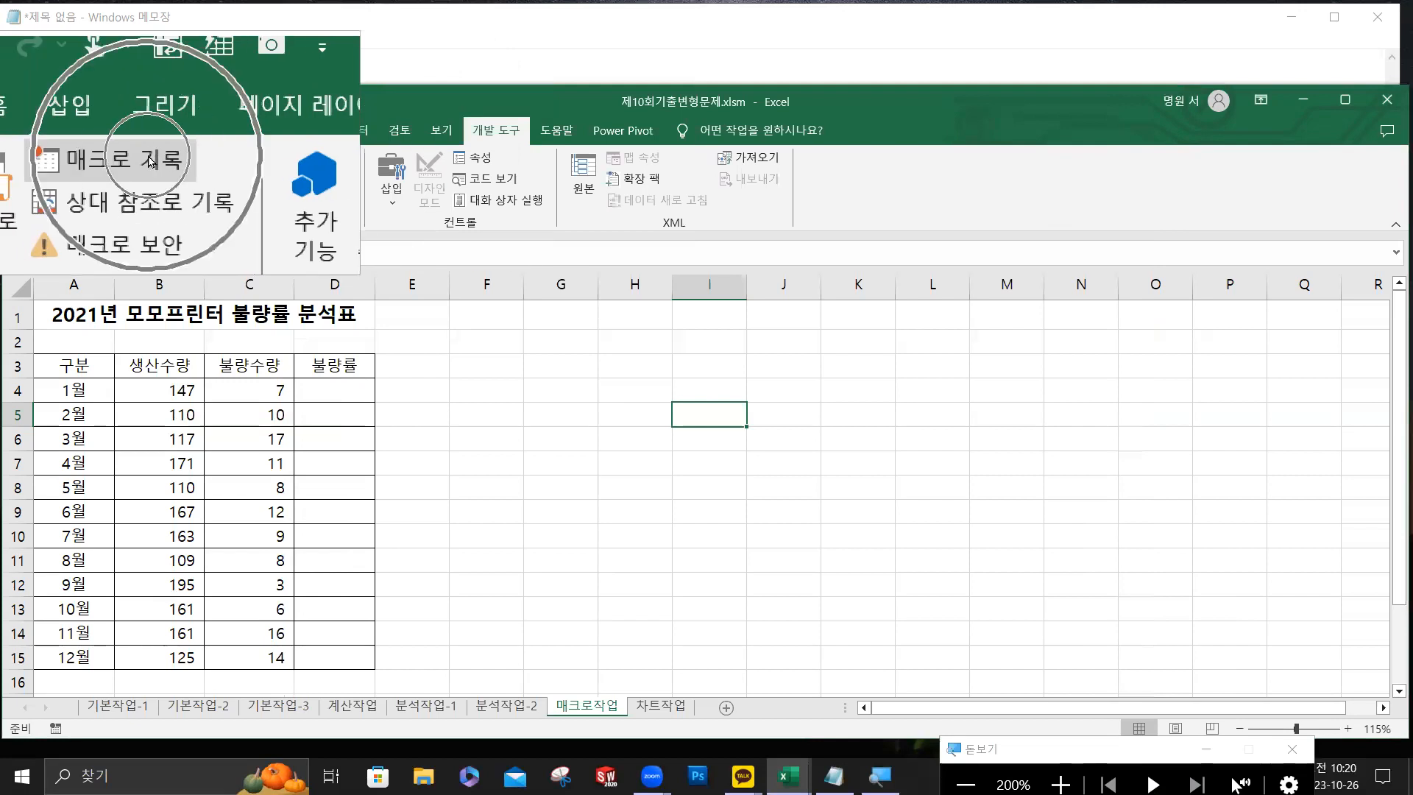
{"action": "left_click", "coordinate": [149, 159]}
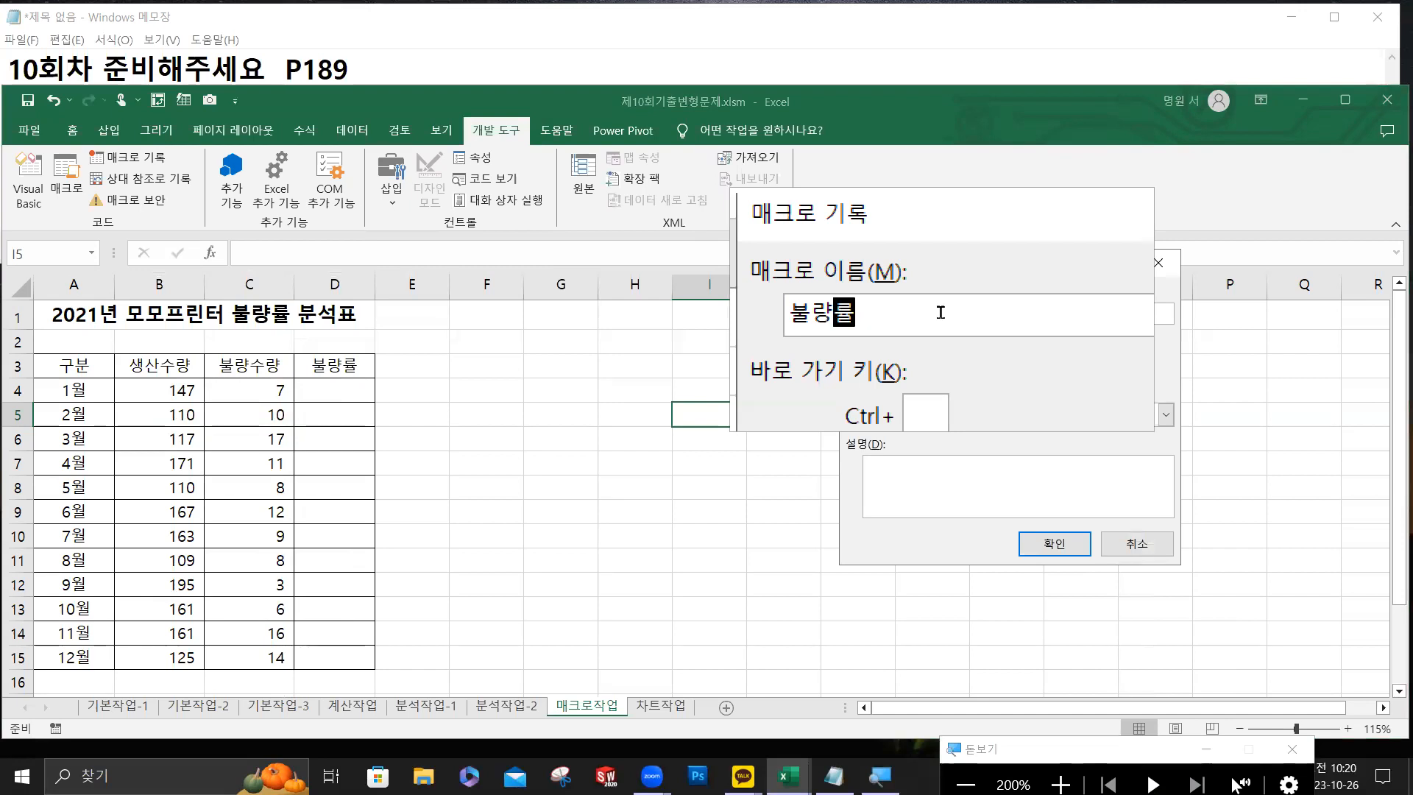
{"action": "left_click", "coordinate": [1056, 548]}
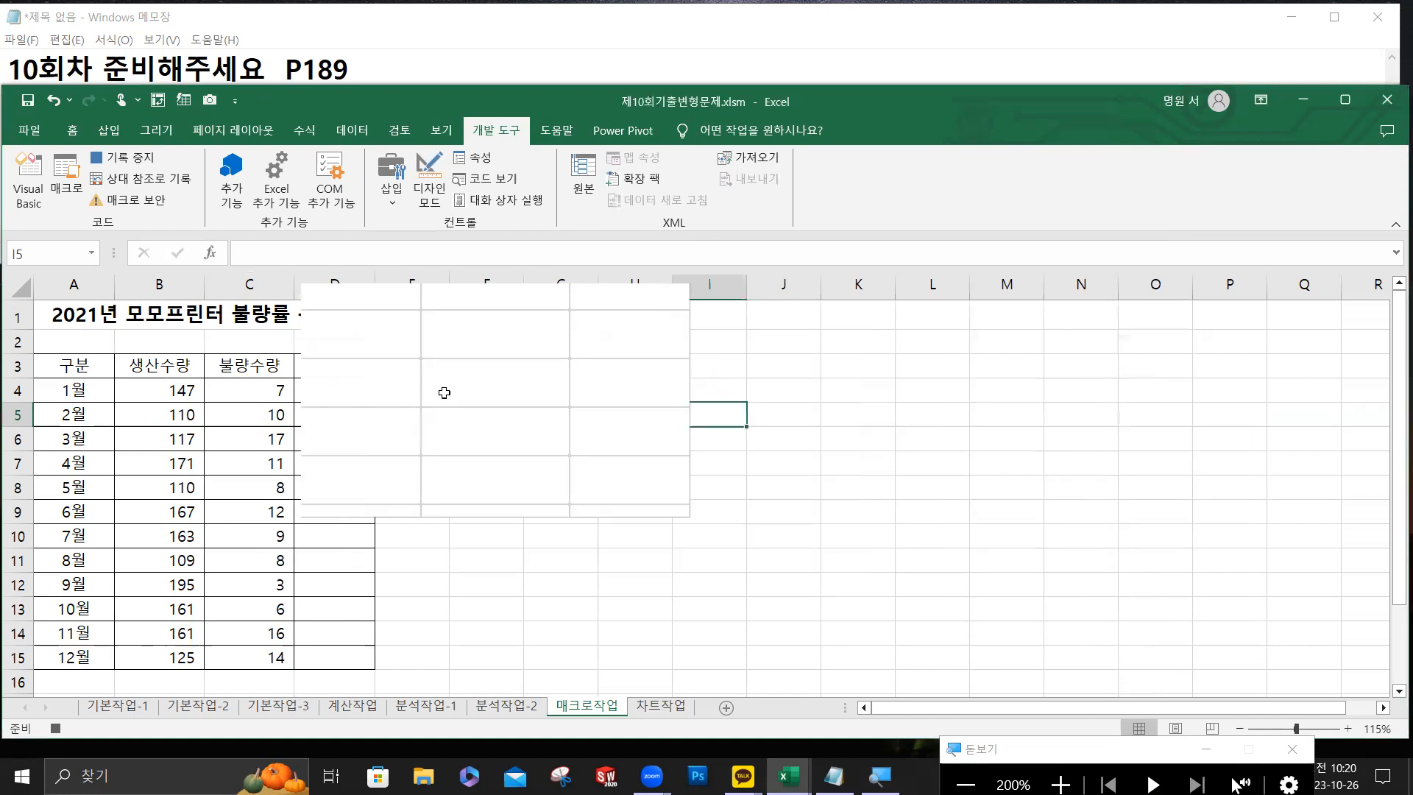
Enter =C4/B4 in the 불량률 cell D4, fill it down to D15 and stop the macro recording.
{"action": "left_click", "coordinate": [329, 392]}
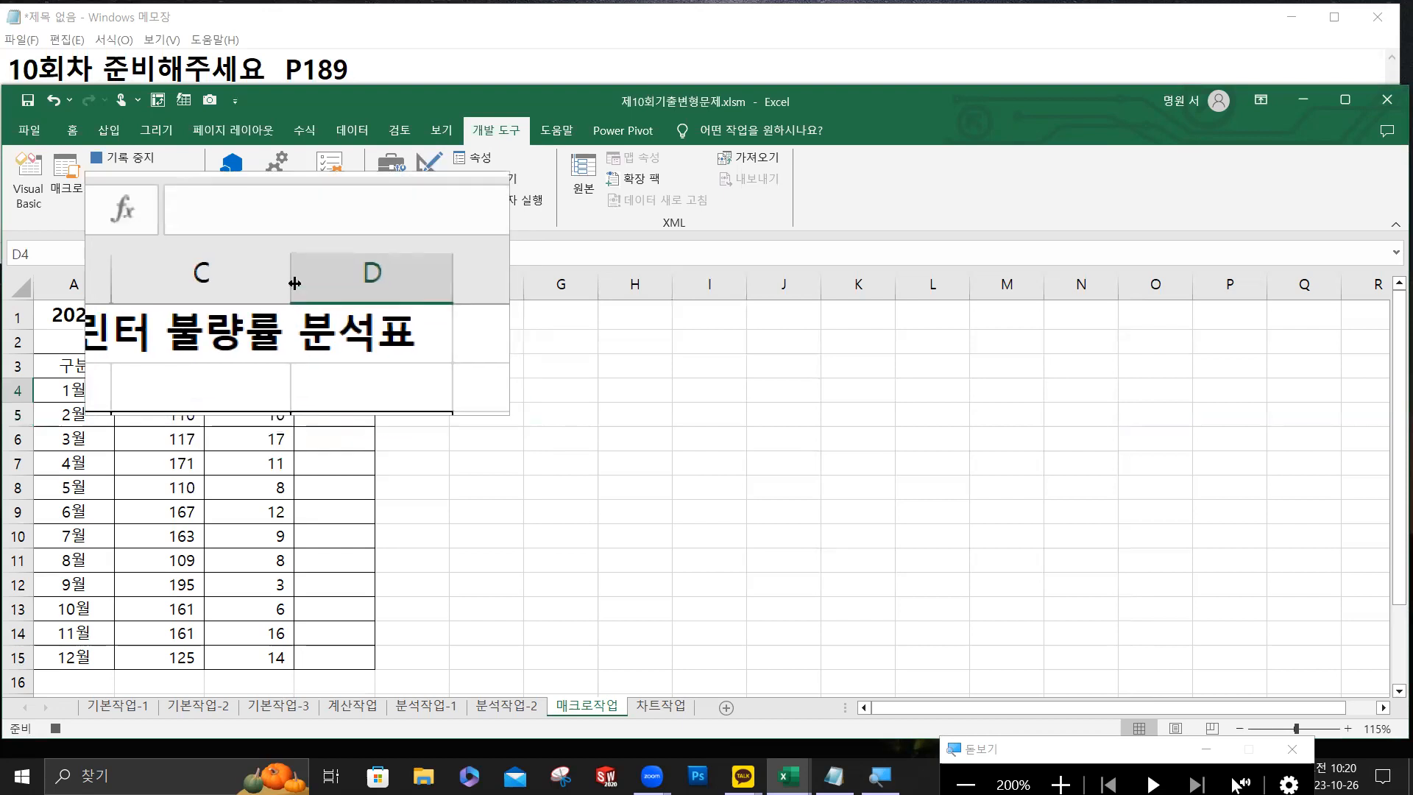
{"action": "left_click", "coordinate": [290, 255]}
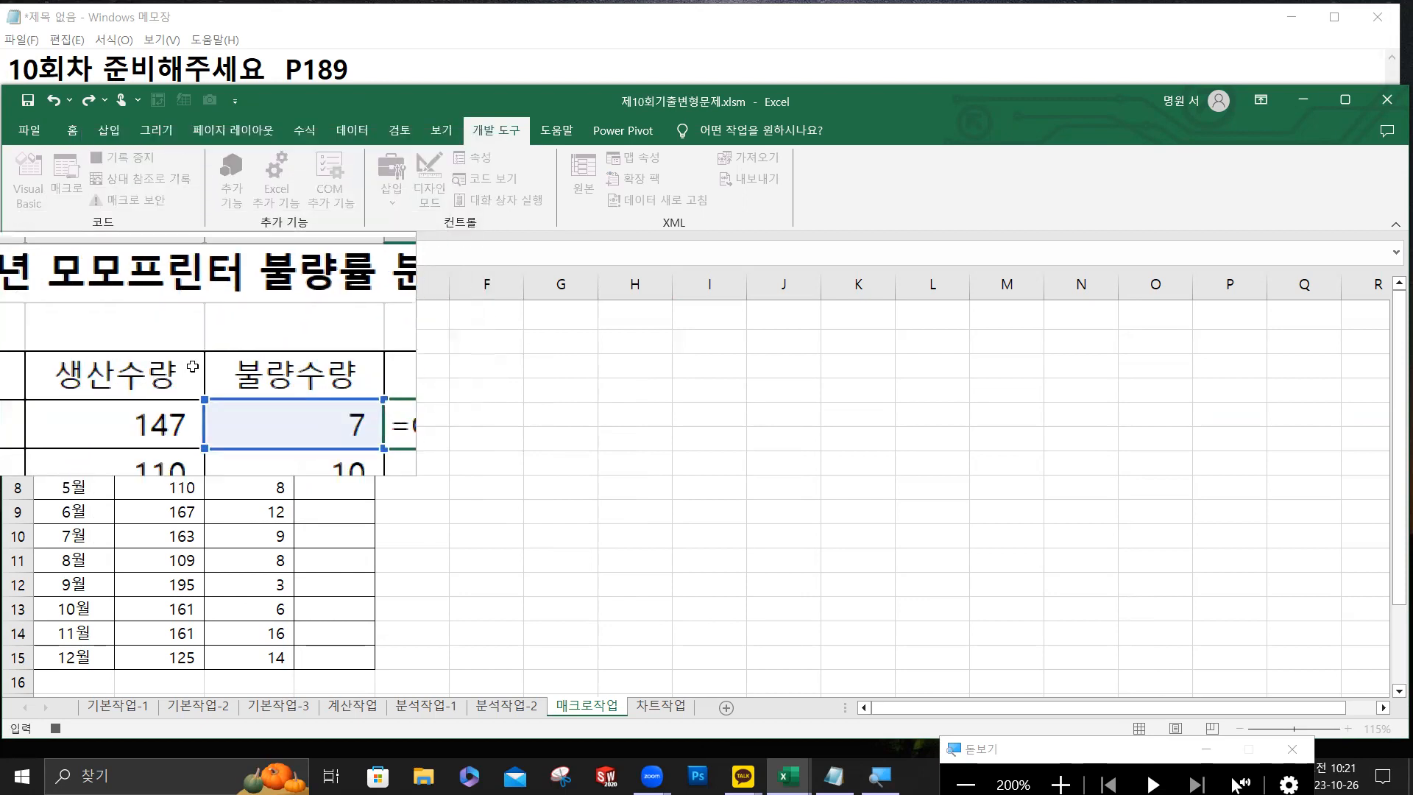
{"action": "left_click", "coordinate": [174, 386]}
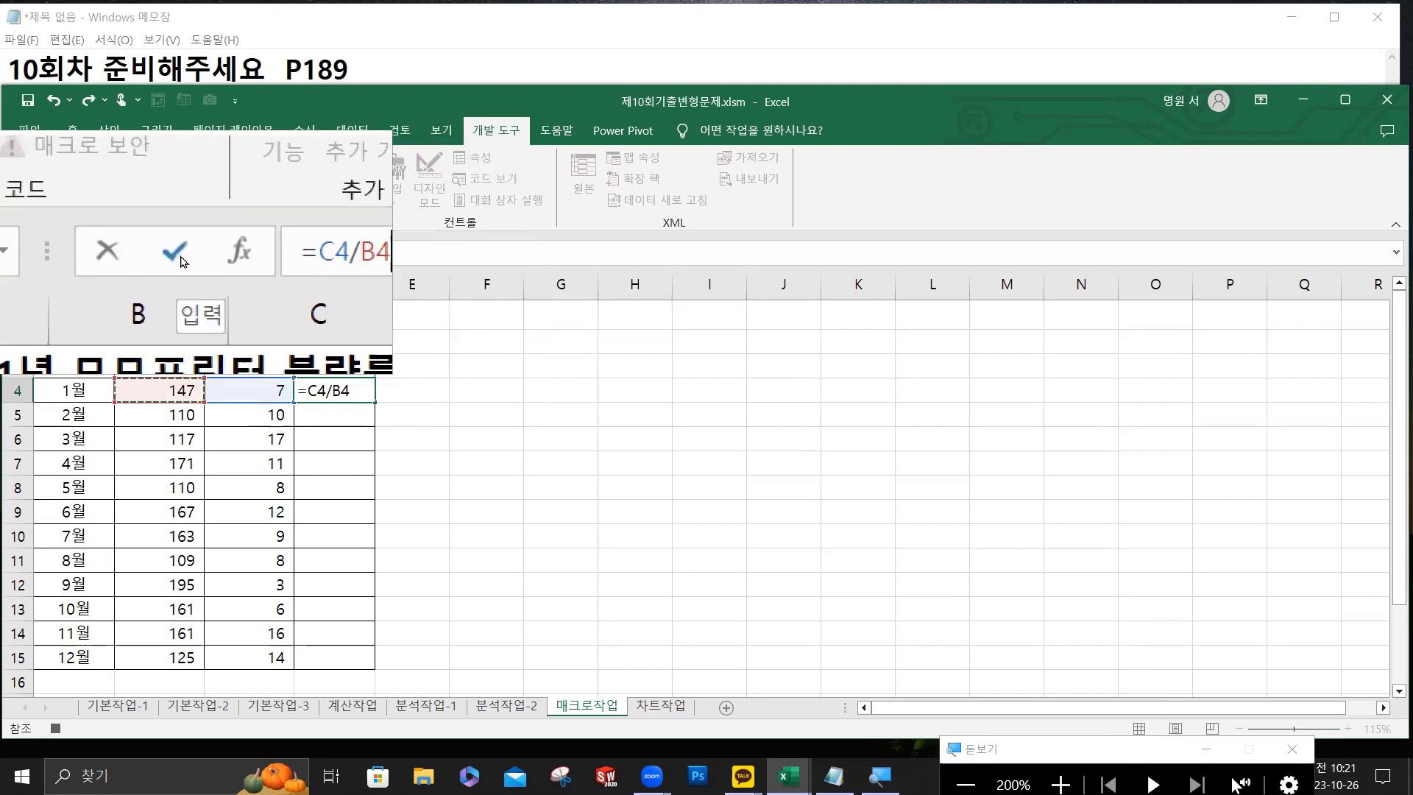
{"action": "left_click", "coordinate": [178, 253]}
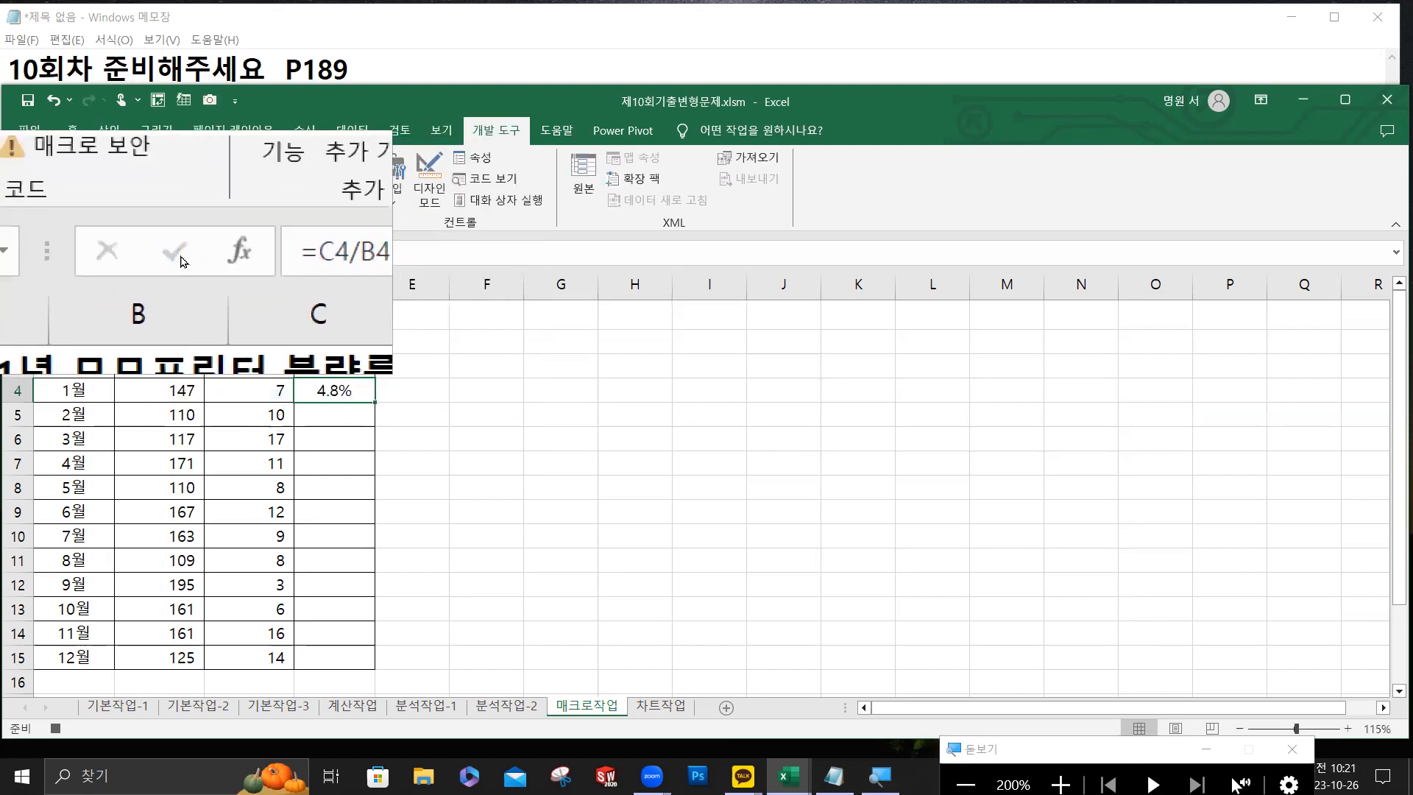
{"action": "double_click", "coordinate": [375, 403]}
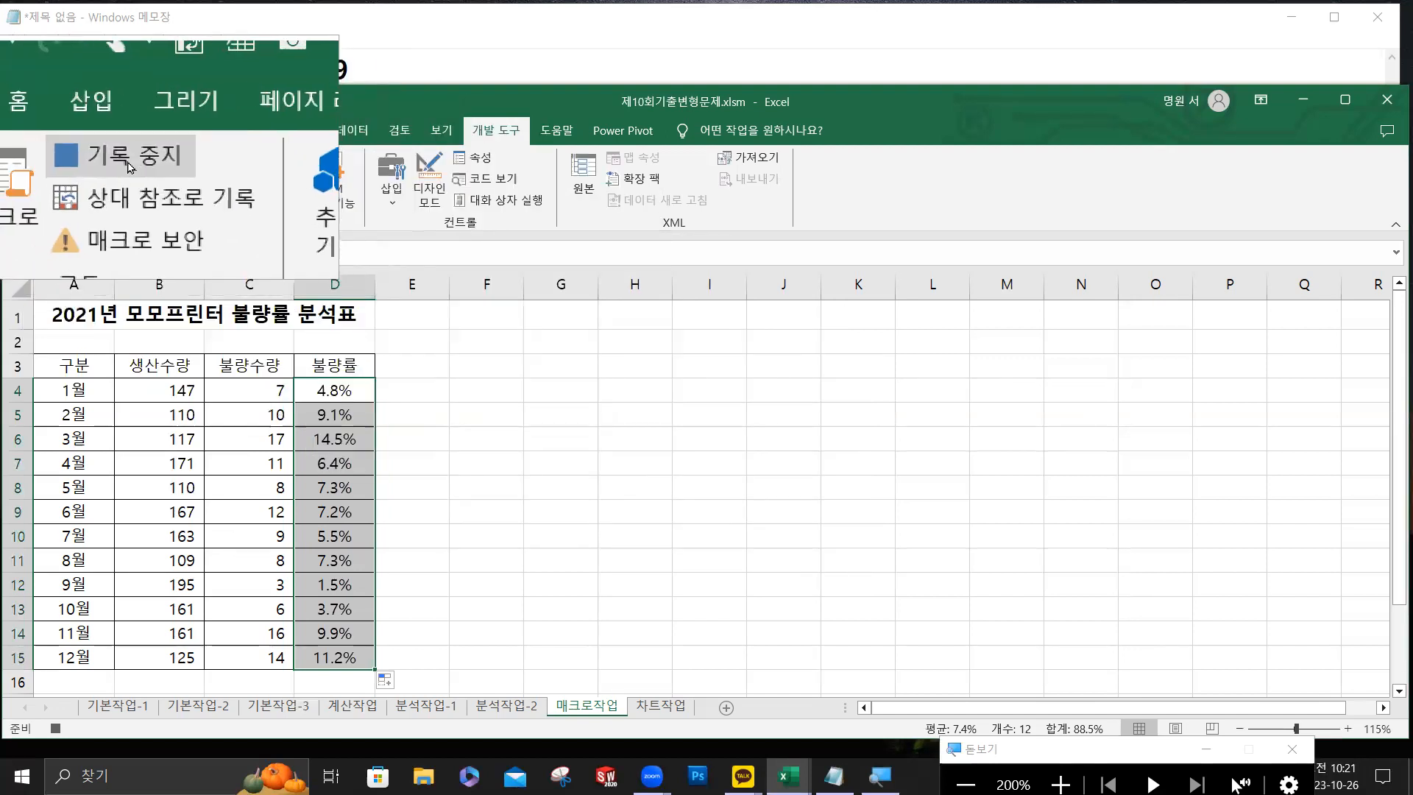
{"action": "left_click", "coordinate": [122, 156]}
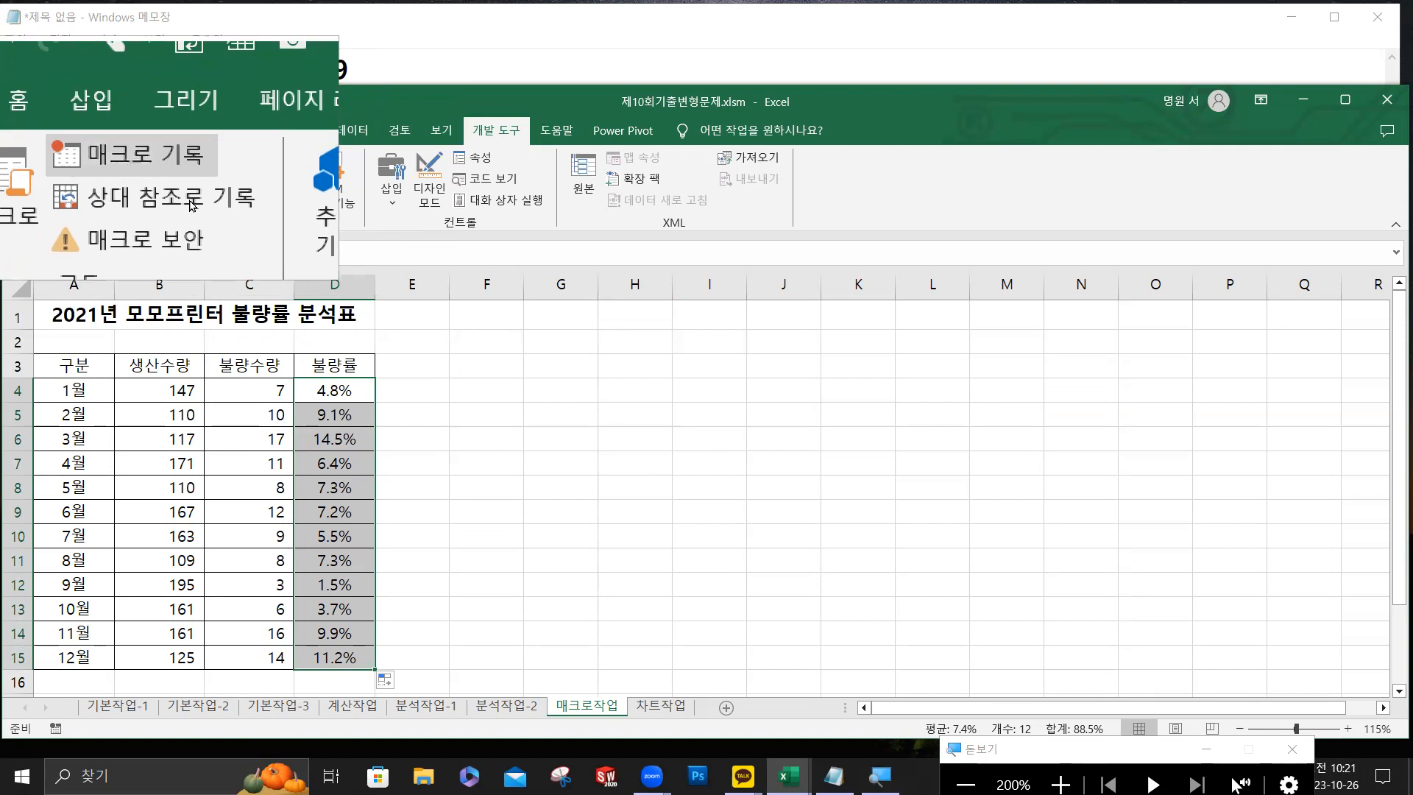
Select the empty cell K7 and start recording a second macro named 서식.
{"action": "left_click", "coordinate": [827, 466]}
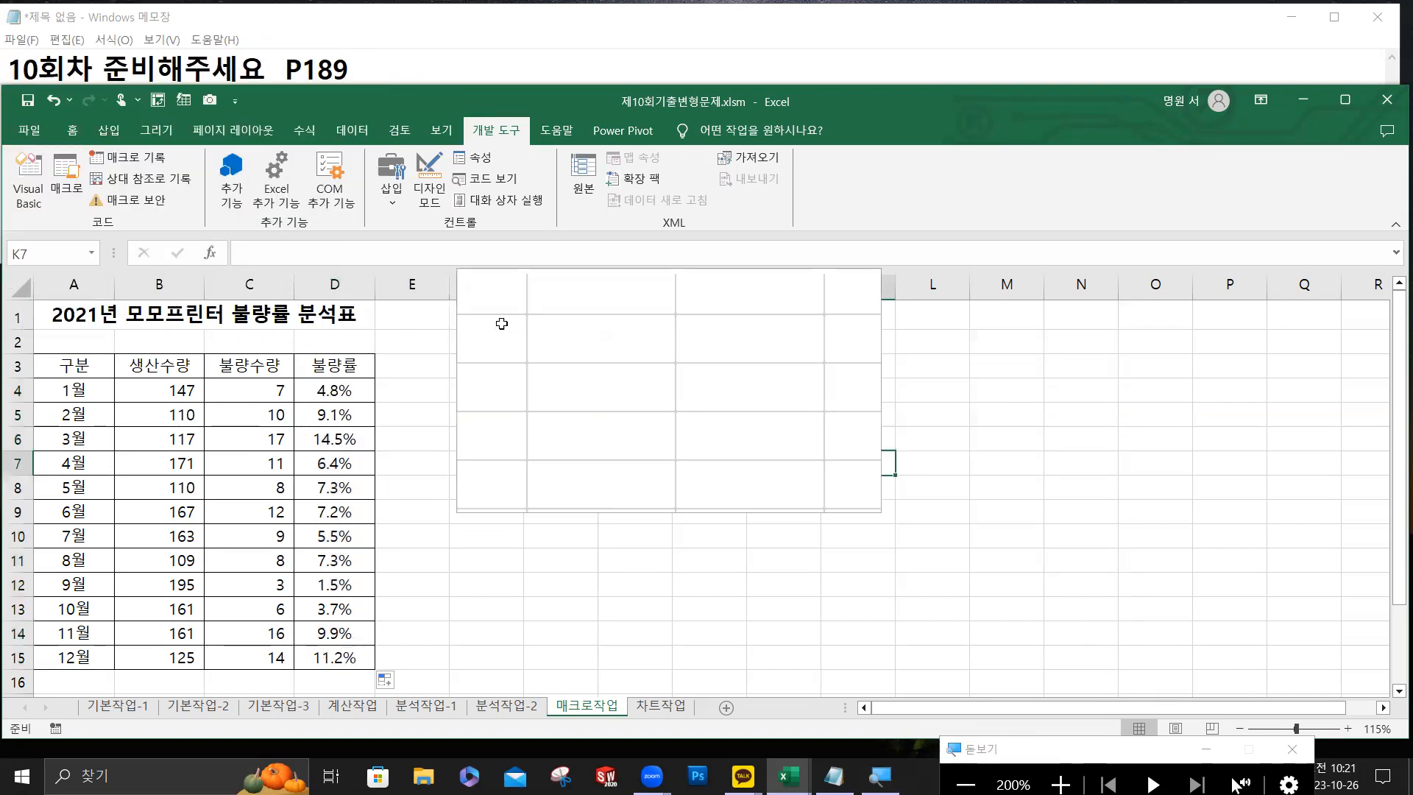
{"action": "left_click", "coordinate": [155, 161]}
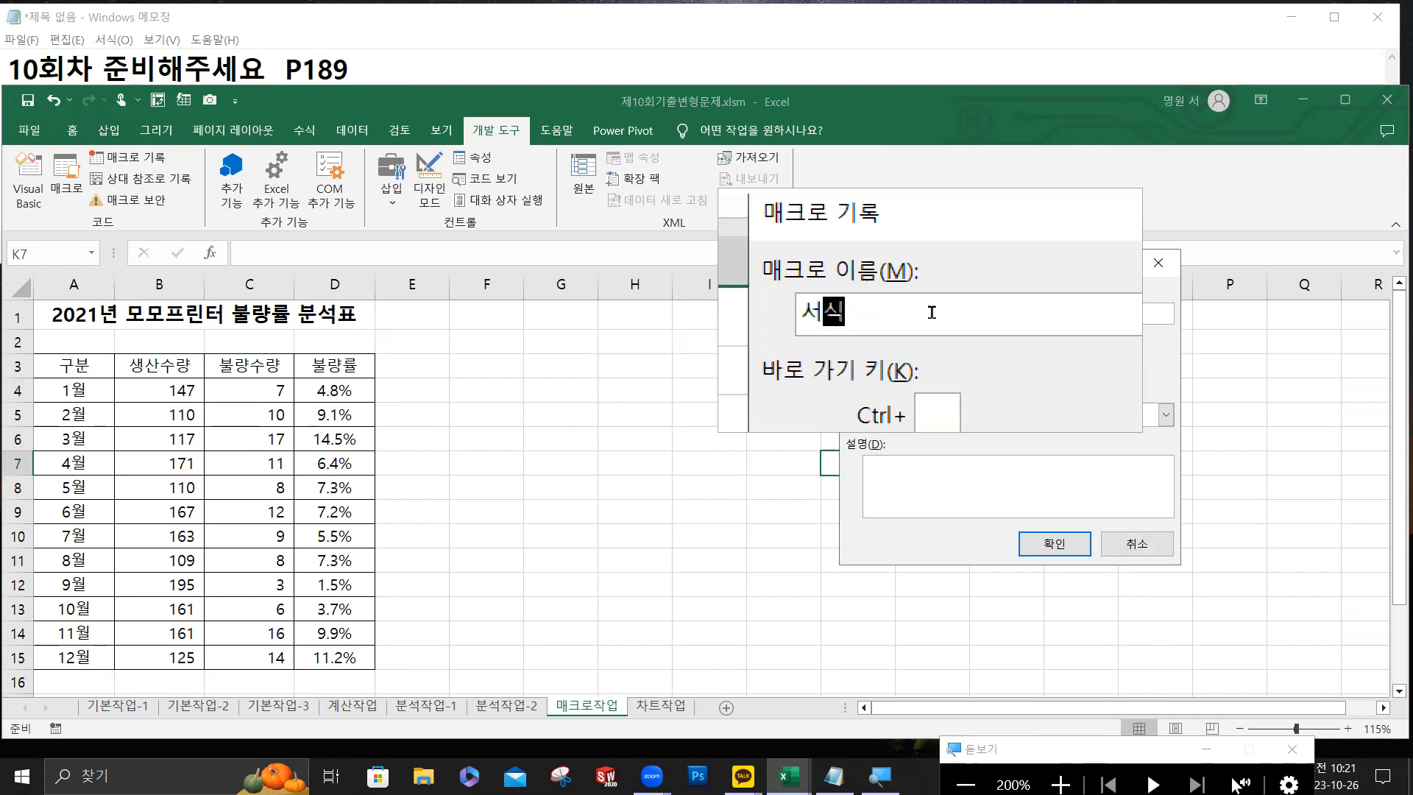
{"action": "left_click", "coordinate": [1059, 548]}
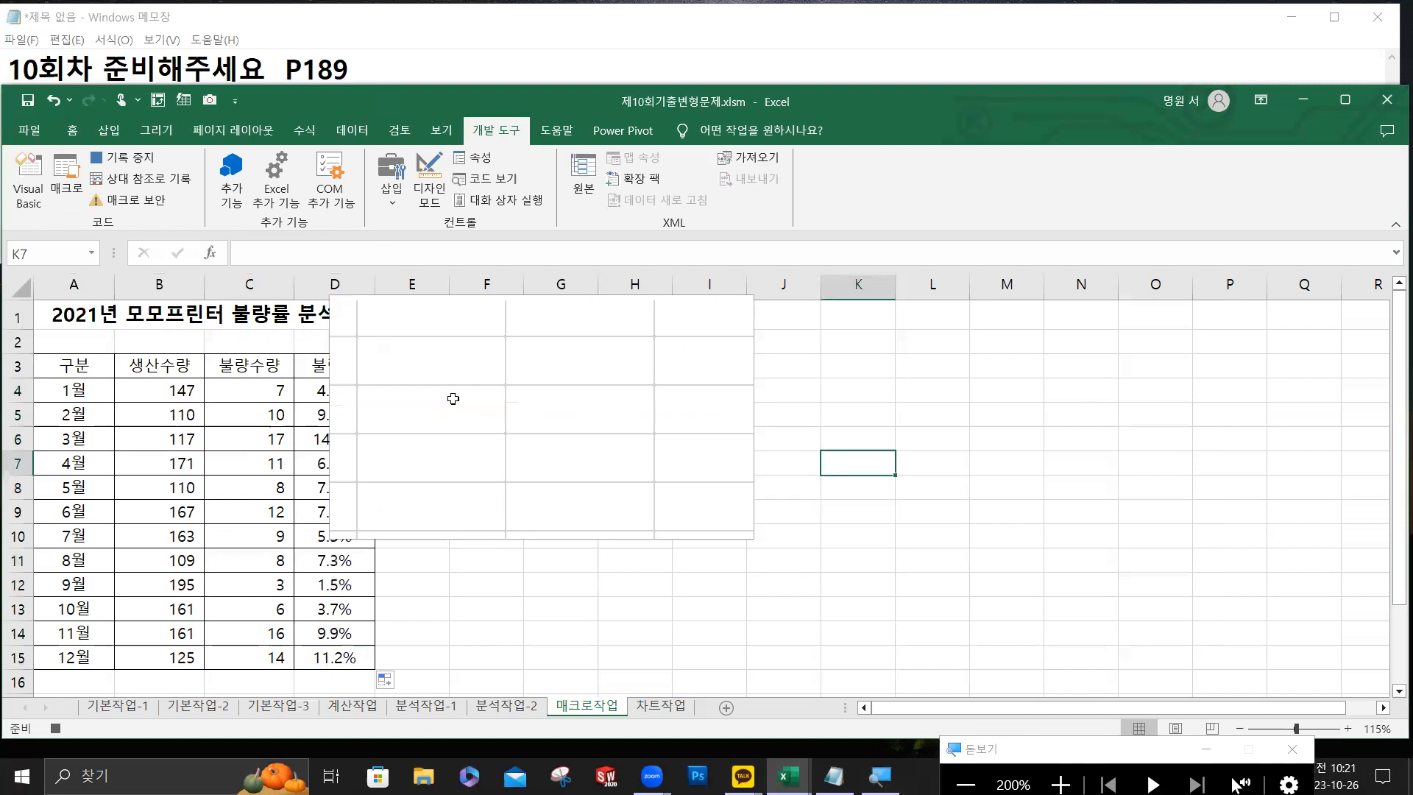
Set the font color of the table's header range A3:D3 to 흰색, 배경 1.
{"action": "left_click", "coordinate": [65, 363]}
{"action": "left_click_drag", "start_coordinate": [64, 364], "coordinate": [334, 366]}
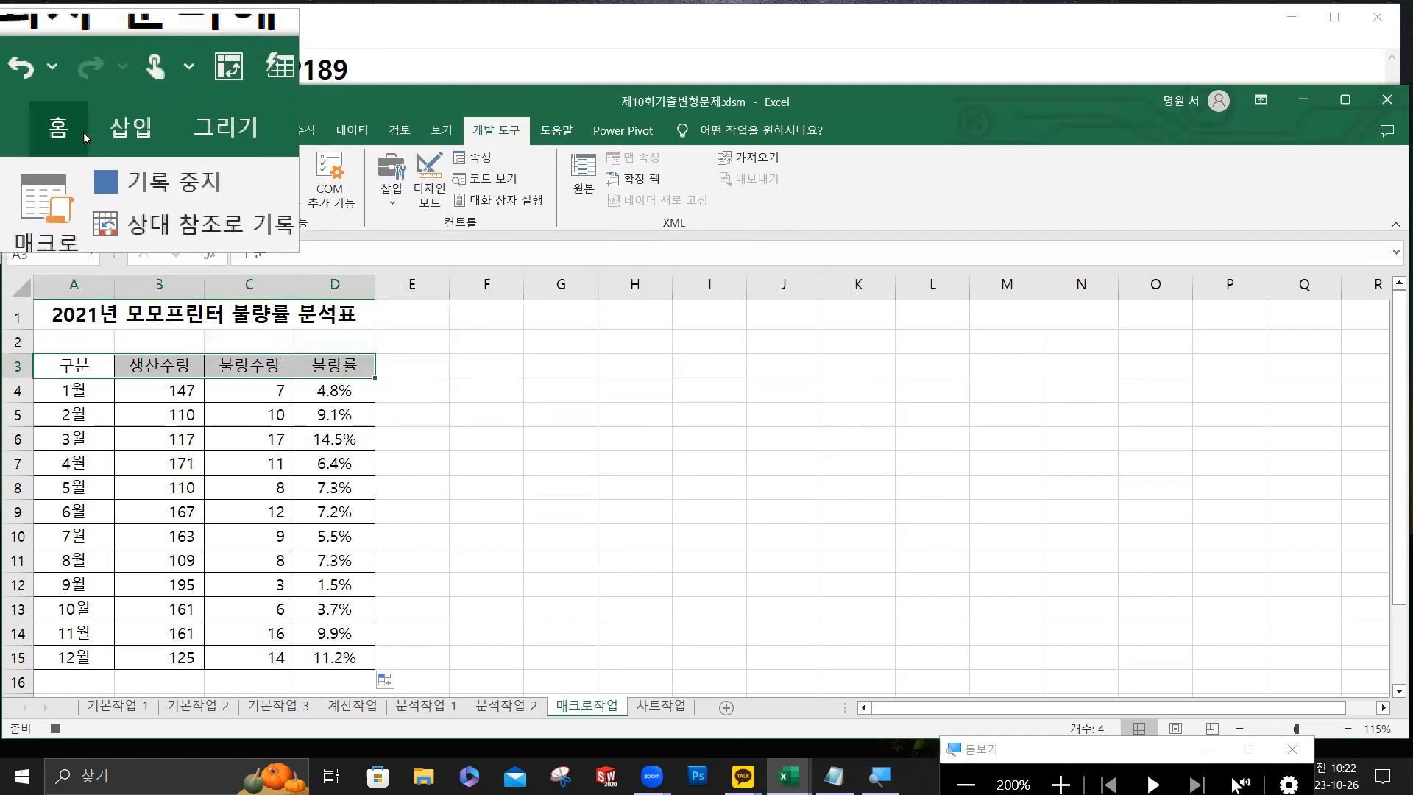
{"action": "left_click", "coordinate": [72, 132]}
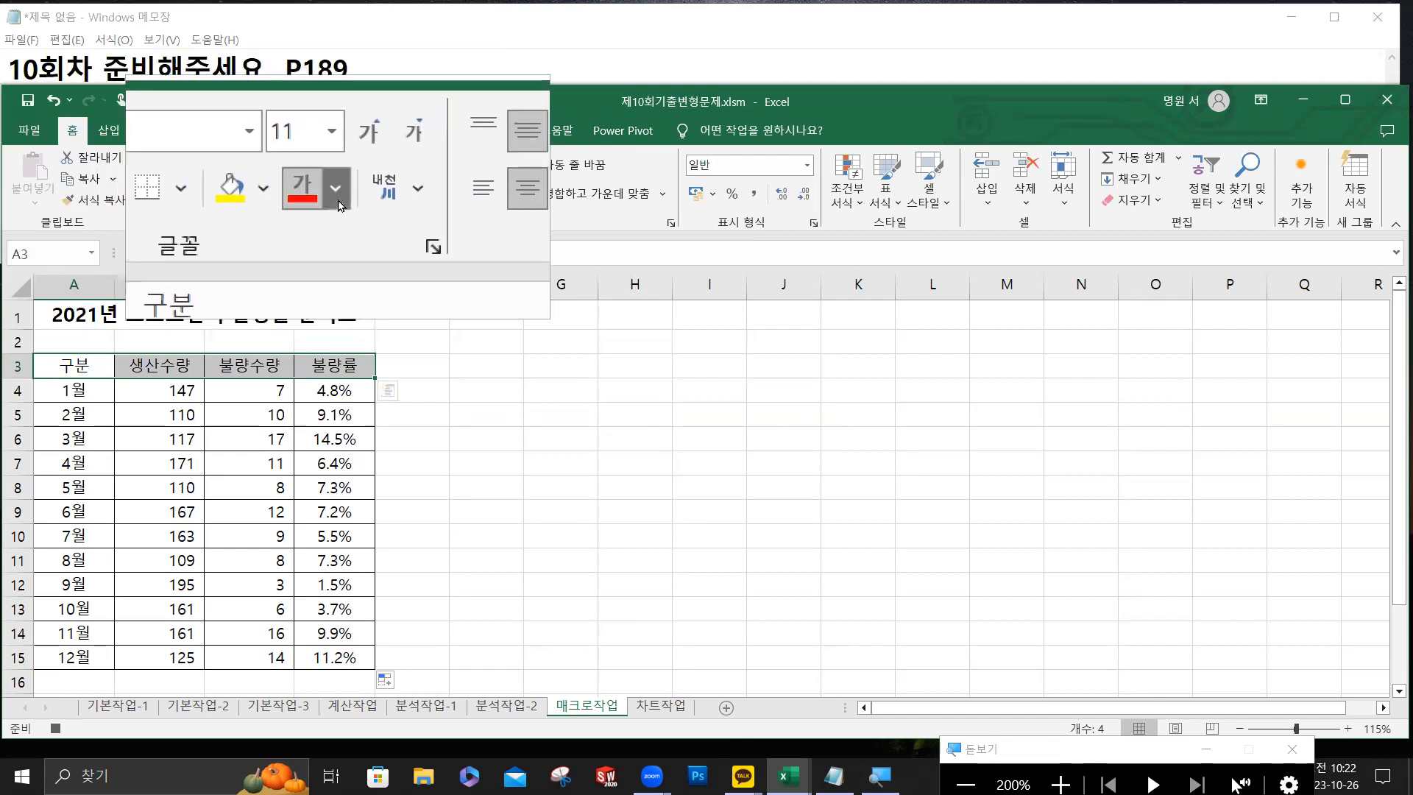
{"action": "left_click", "coordinate": [340, 205]}
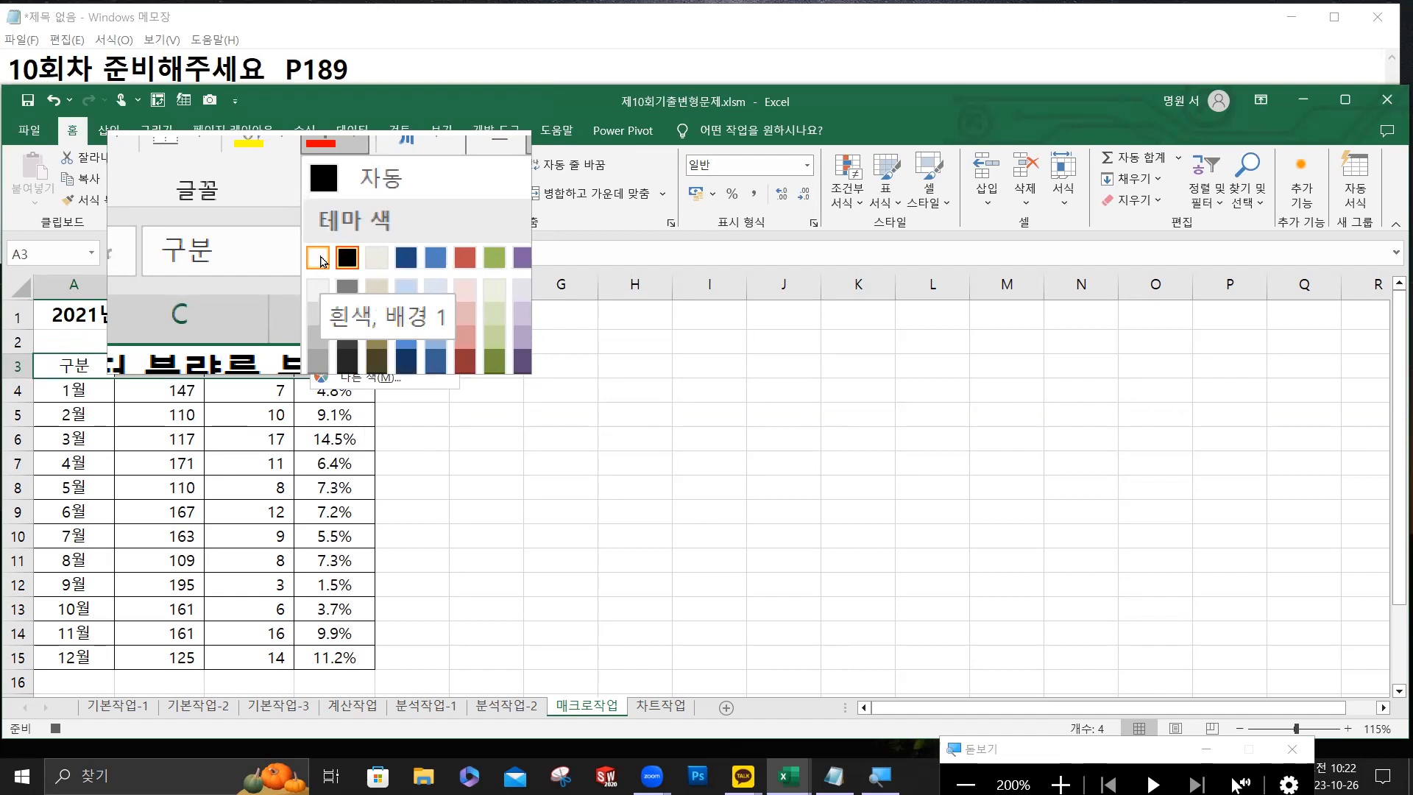
{"action": "left_click", "coordinate": [322, 262]}
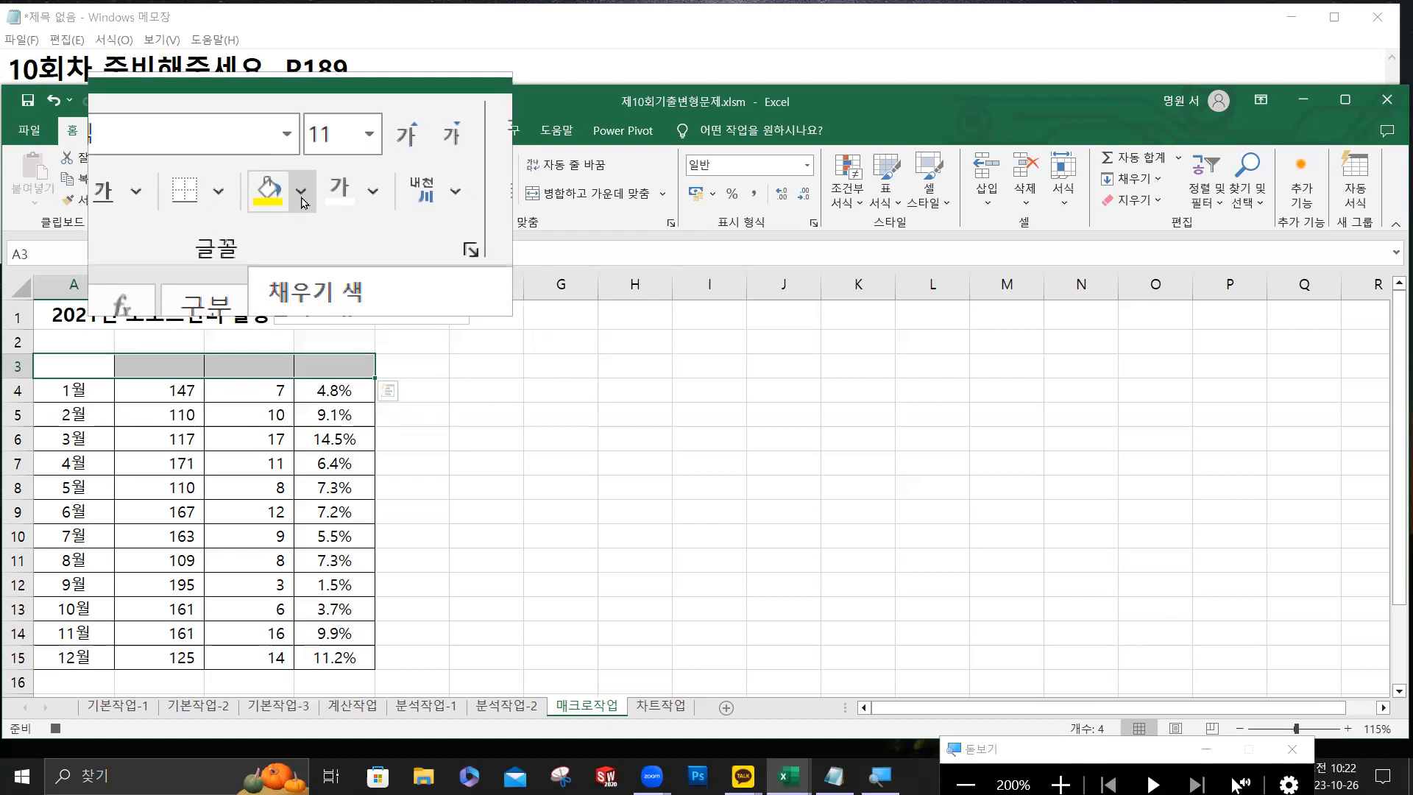
Apply the standard 자주 fill color to the header range A3:D3 and stop the macro recording.
{"action": "left_click", "coordinate": [300, 194]}
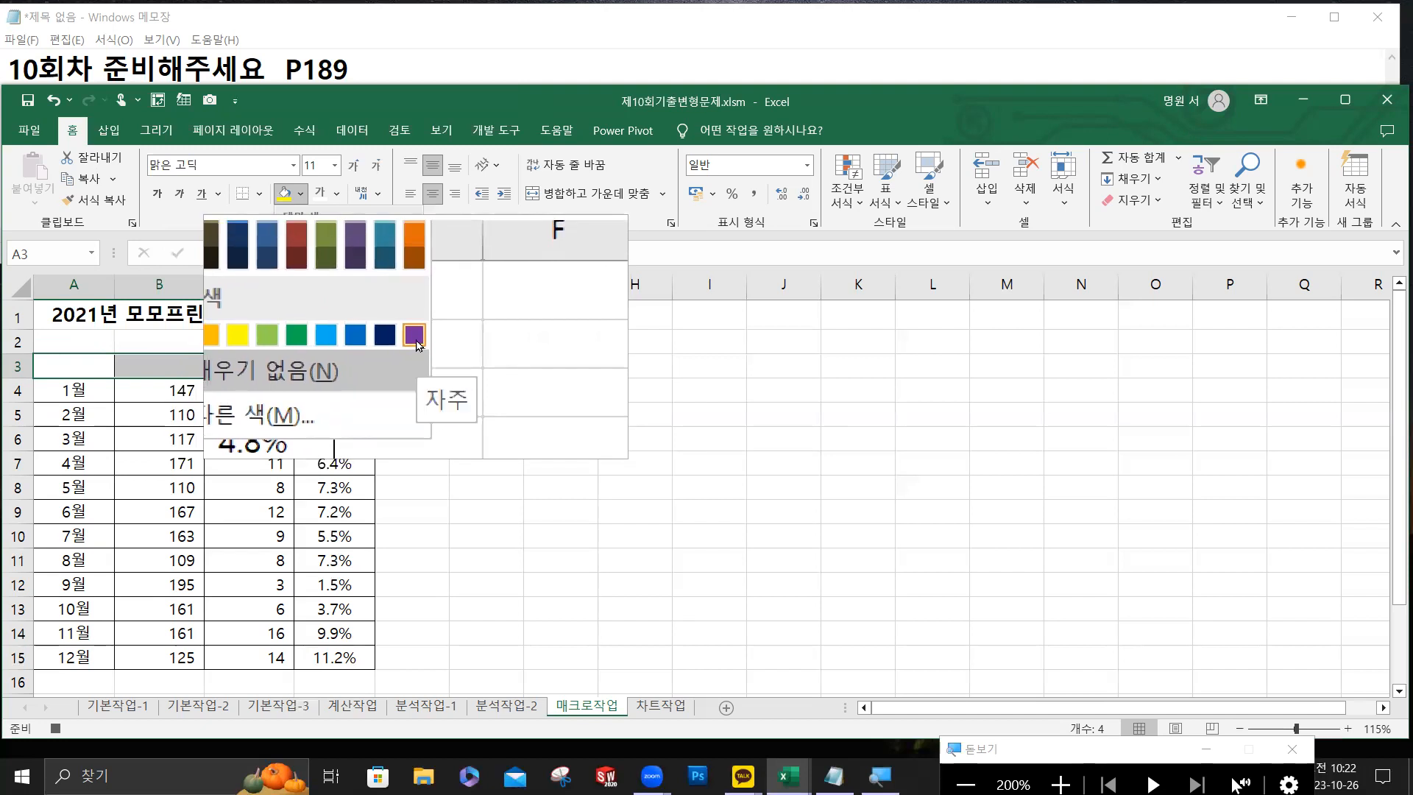
{"action": "left_click", "coordinate": [414, 336]}
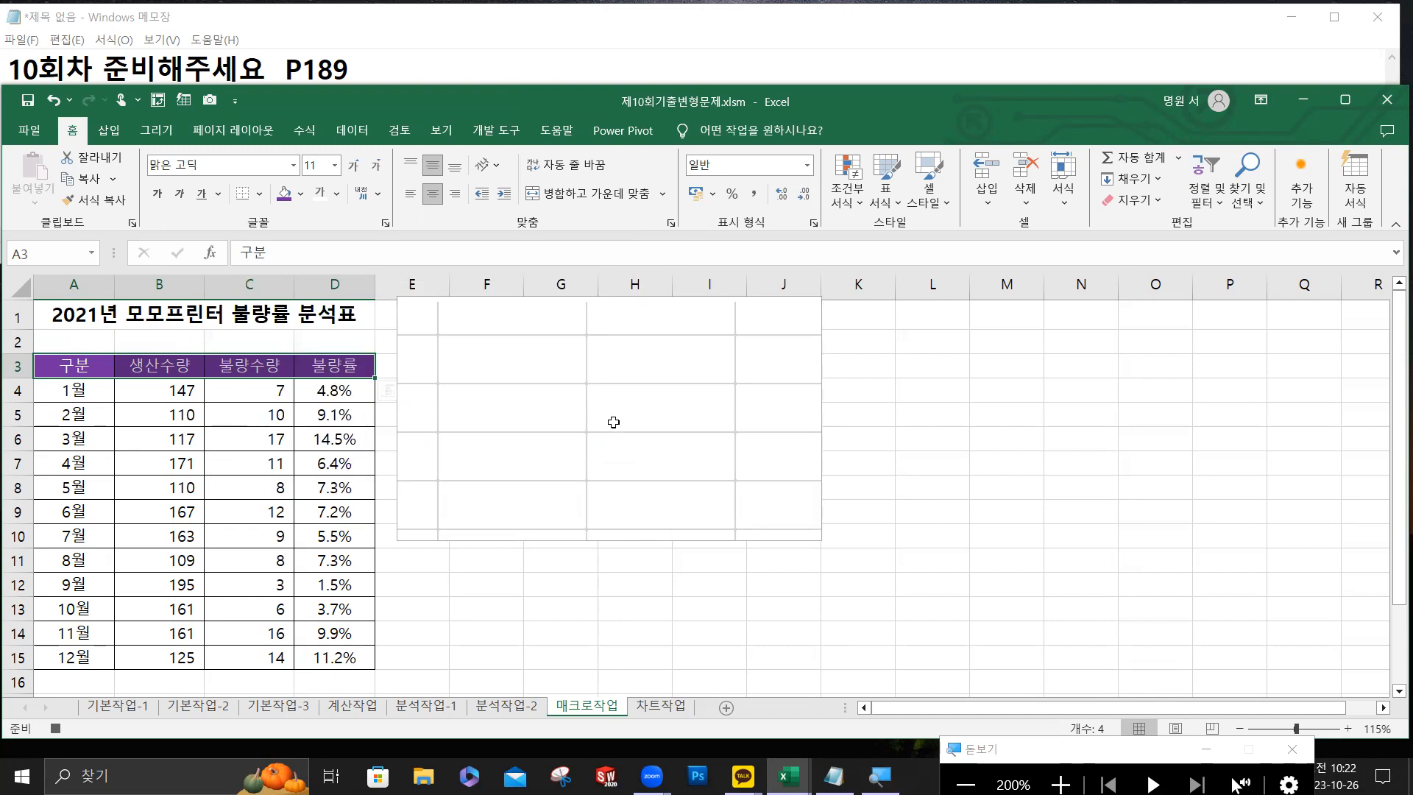
{"action": "left_click", "coordinate": [496, 130]}
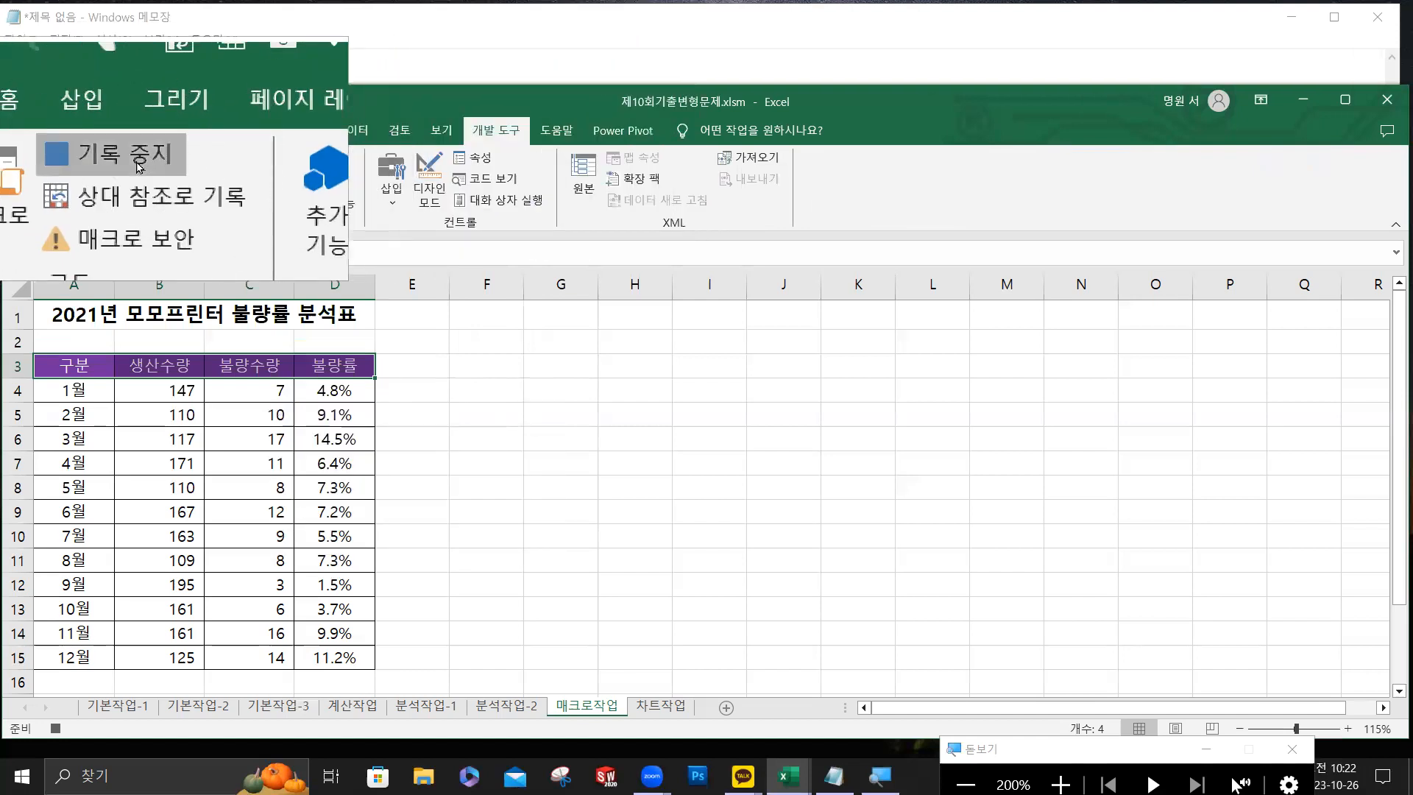
{"action": "left_click", "coordinate": [138, 168]}
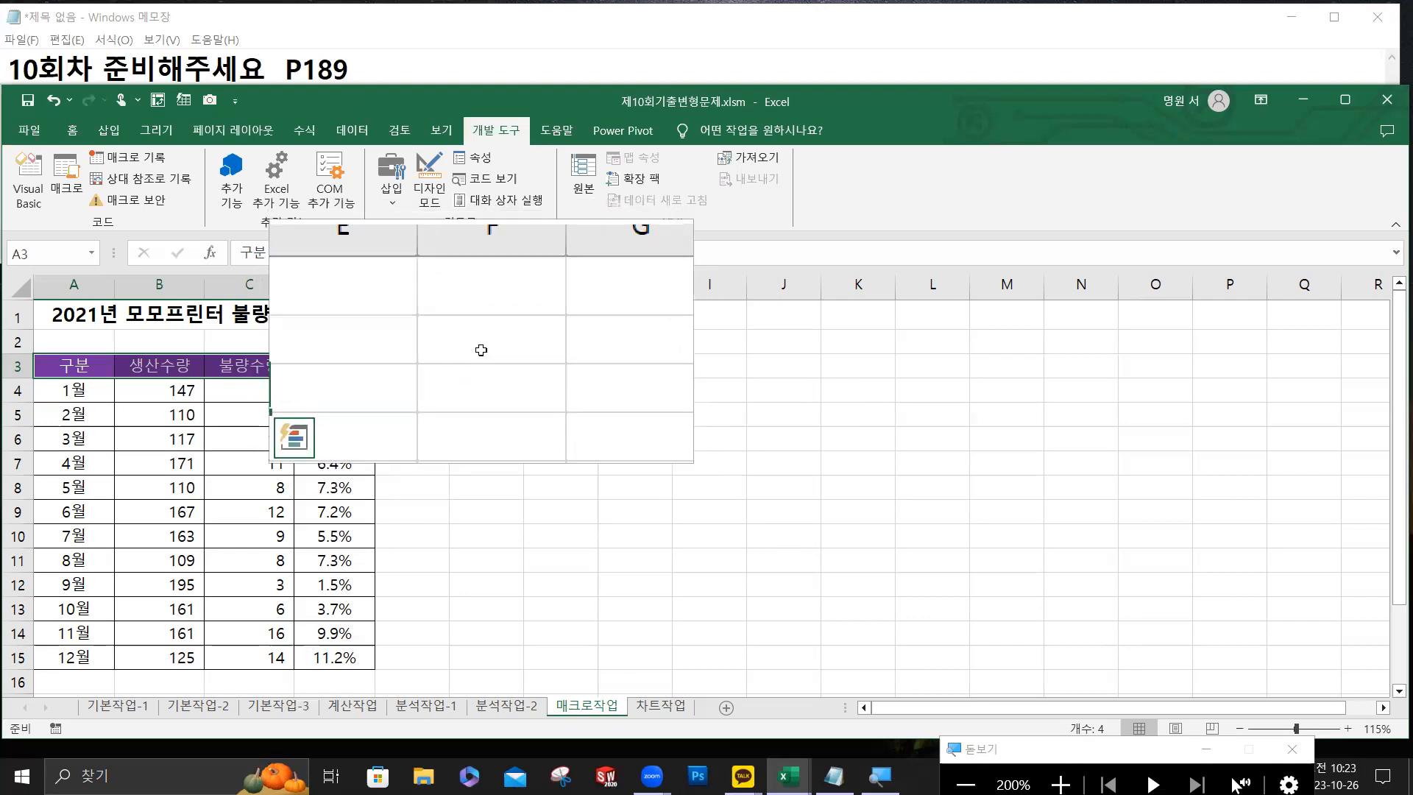
Draw a form control button over cells F3:G4 and assign the 불량률 macro to it.
{"action": "left_click_drag", "start_coordinate": [479, 366], "coordinate": [551, 390]}
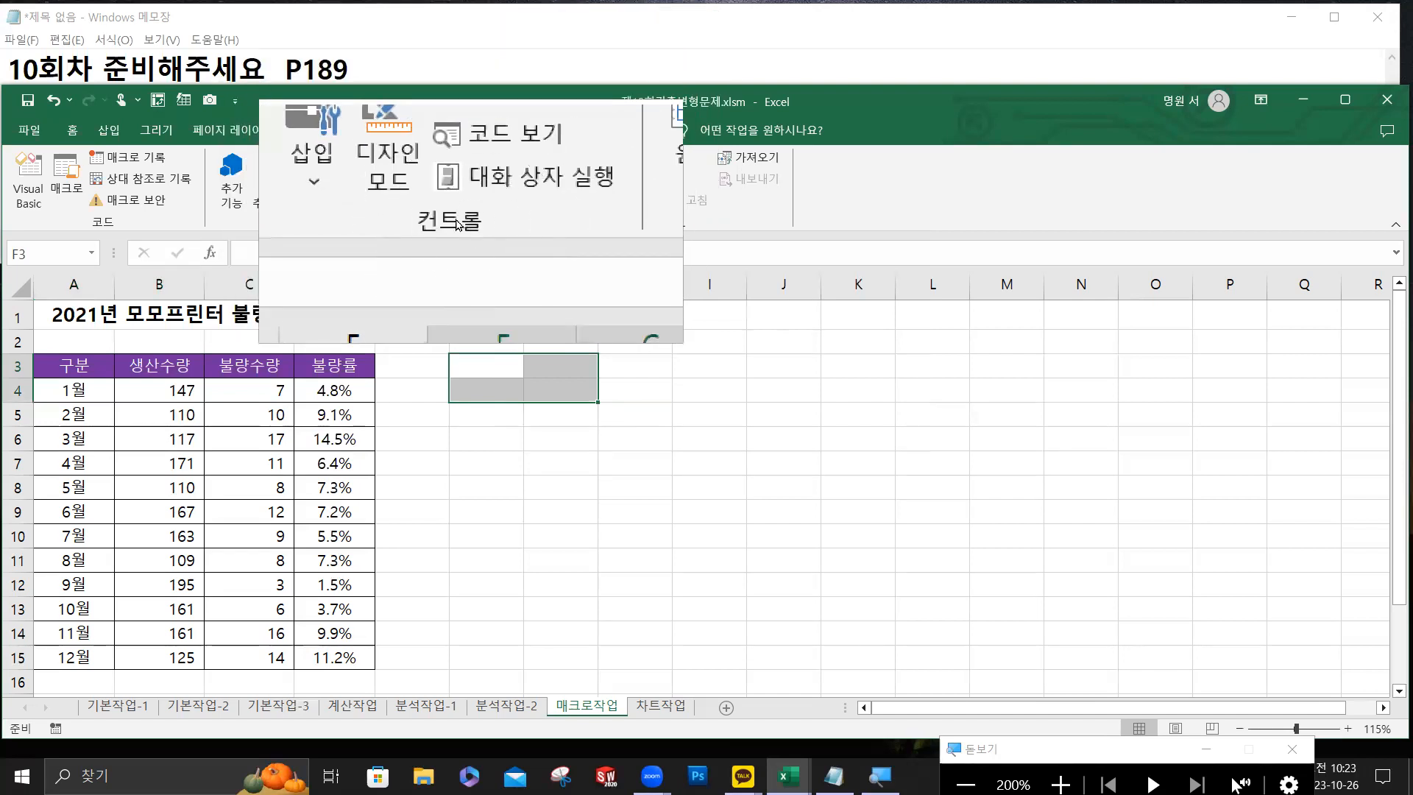
{"action": "left_click", "coordinate": [394, 209]}
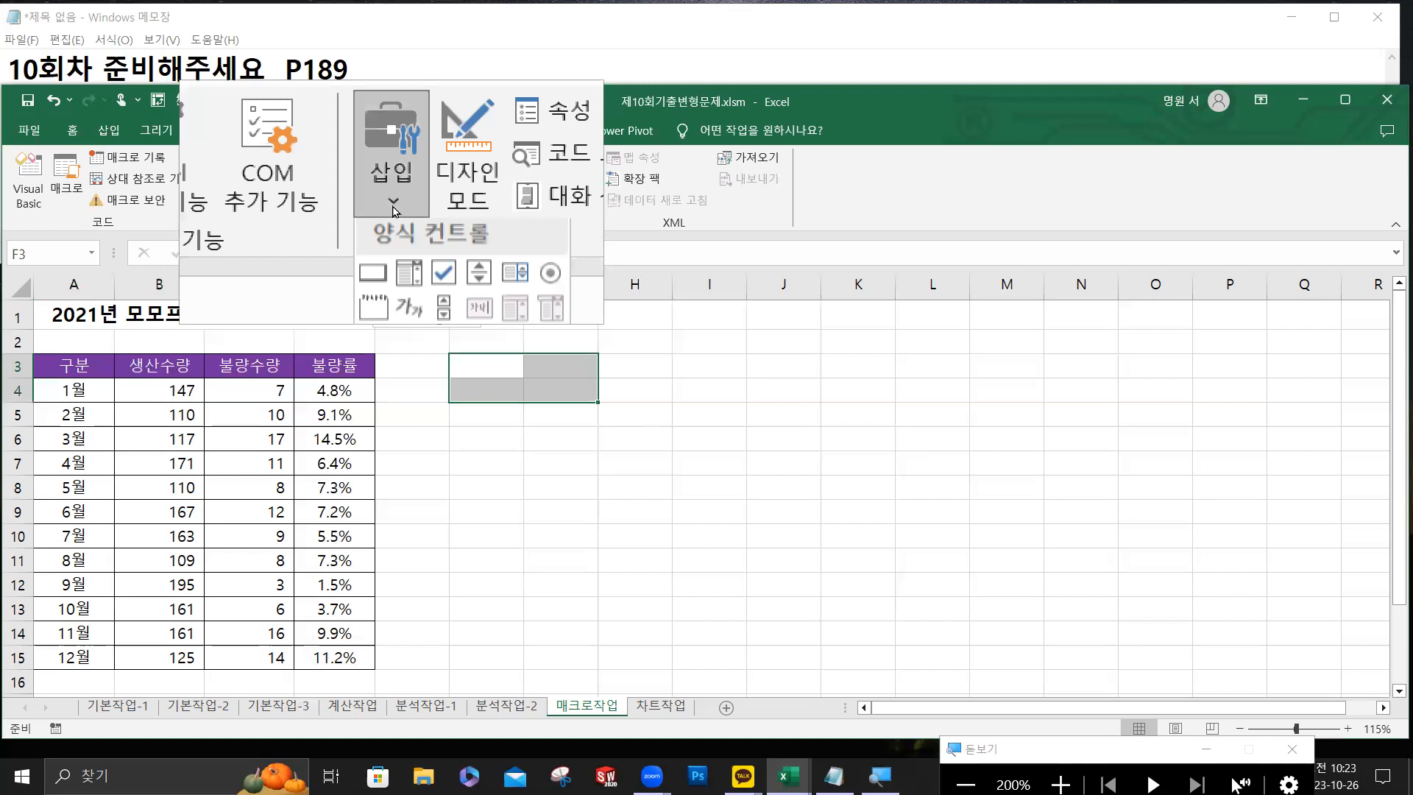
{"action": "left_click", "coordinate": [382, 248]}
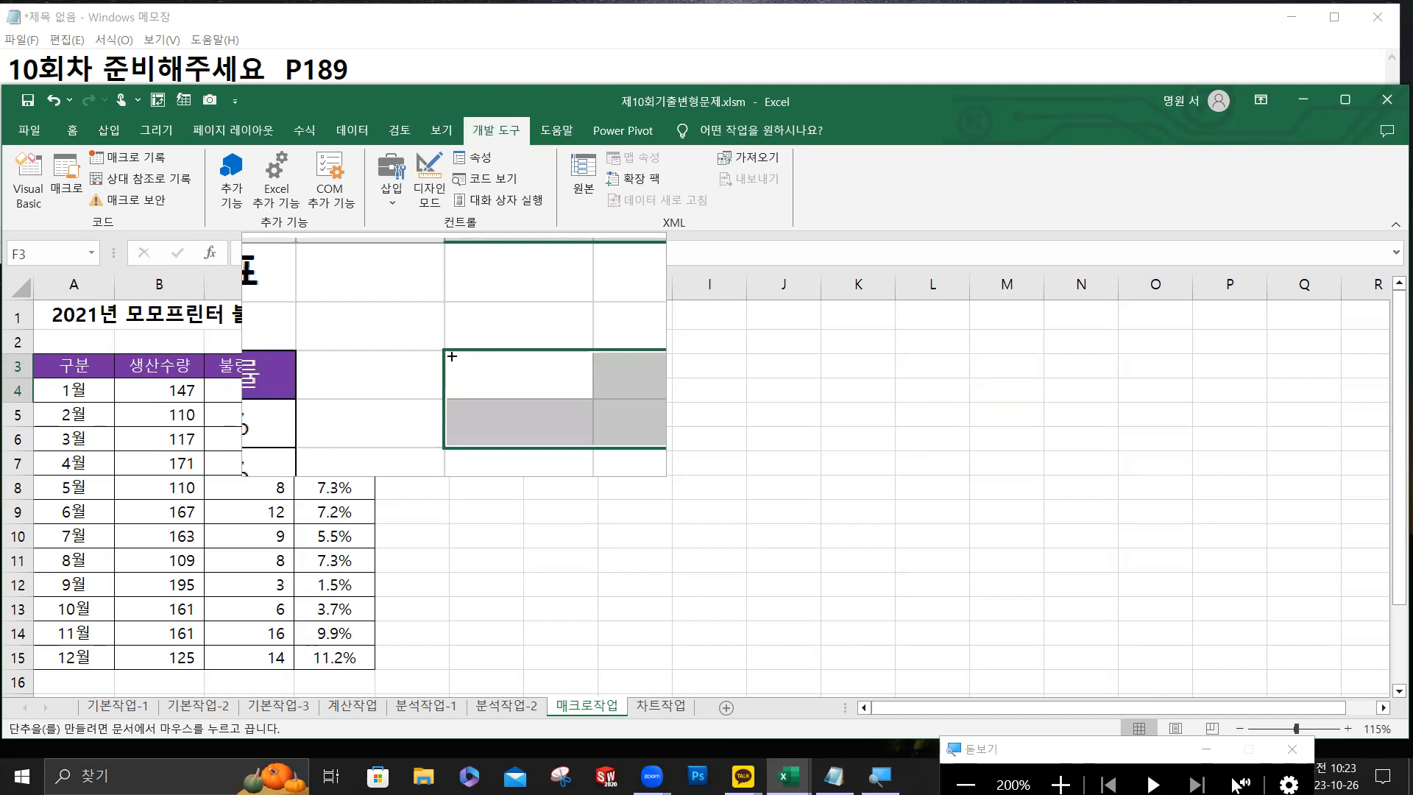
{"action": "left_click_drag", "start_coordinate": [452, 356], "coordinate": [576, 401]}
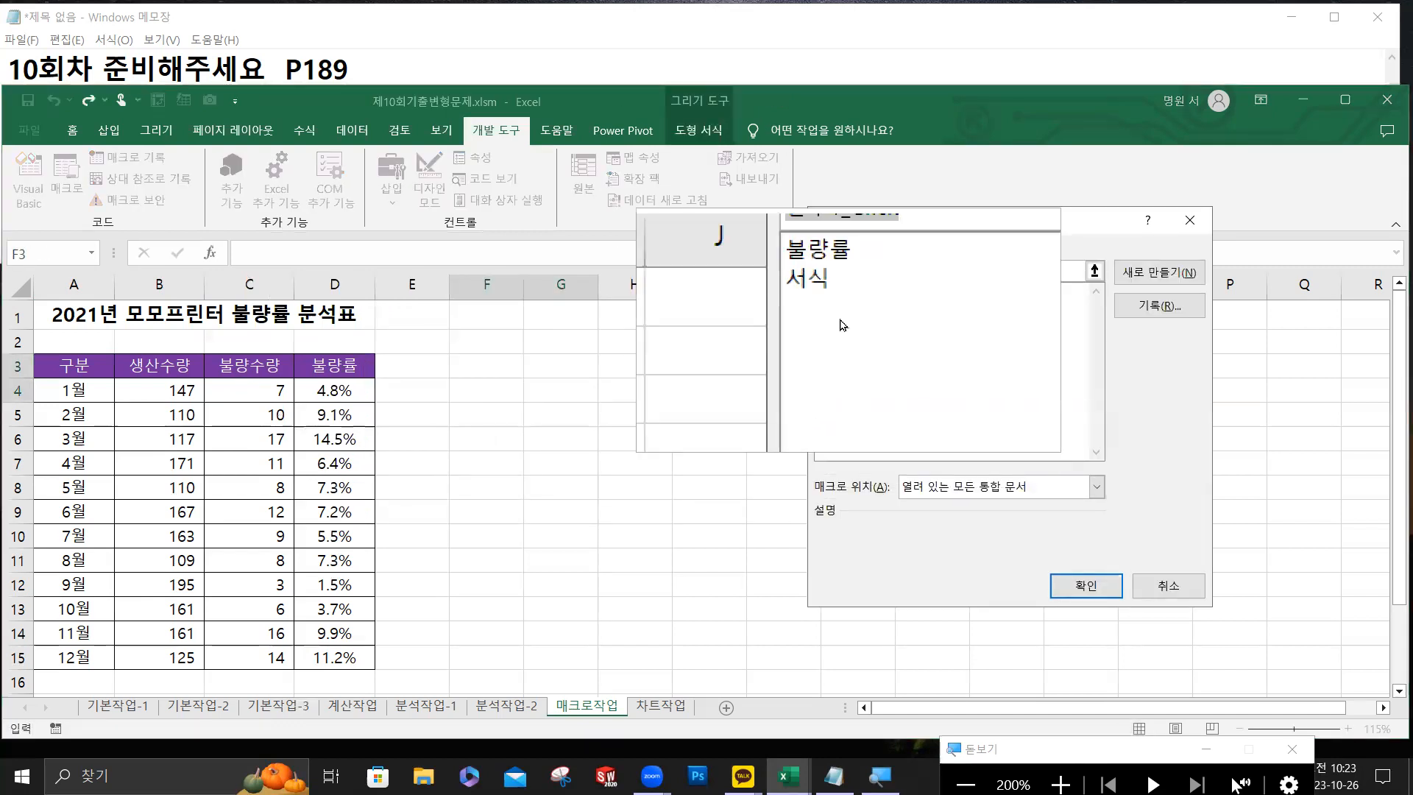
{"action": "left_click", "coordinate": [844, 296]}
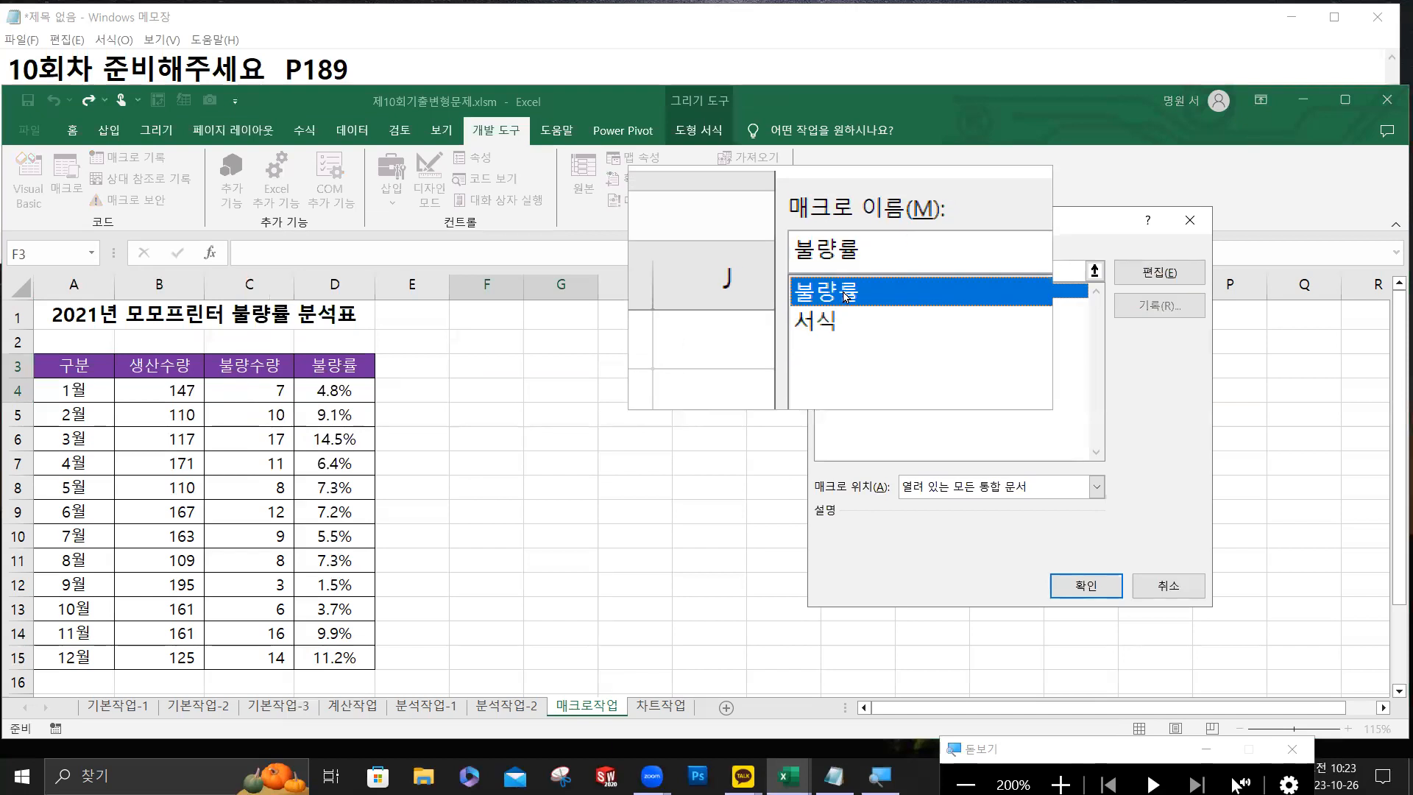
{"action": "left_click", "coordinate": [1074, 581]}
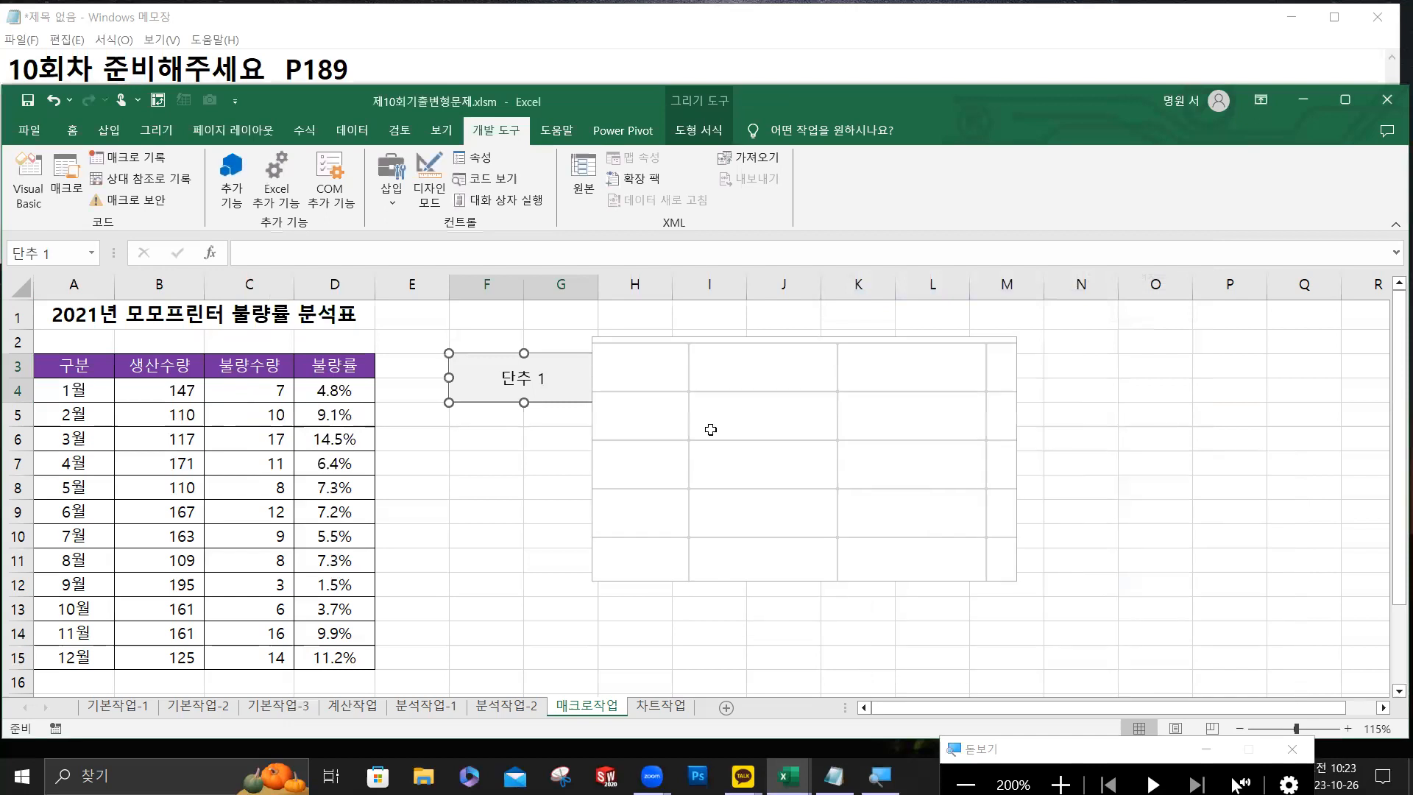
Replace the form button's caption with 불량률 and leave text editing.
{"action": "left_click", "coordinate": [520, 376]}
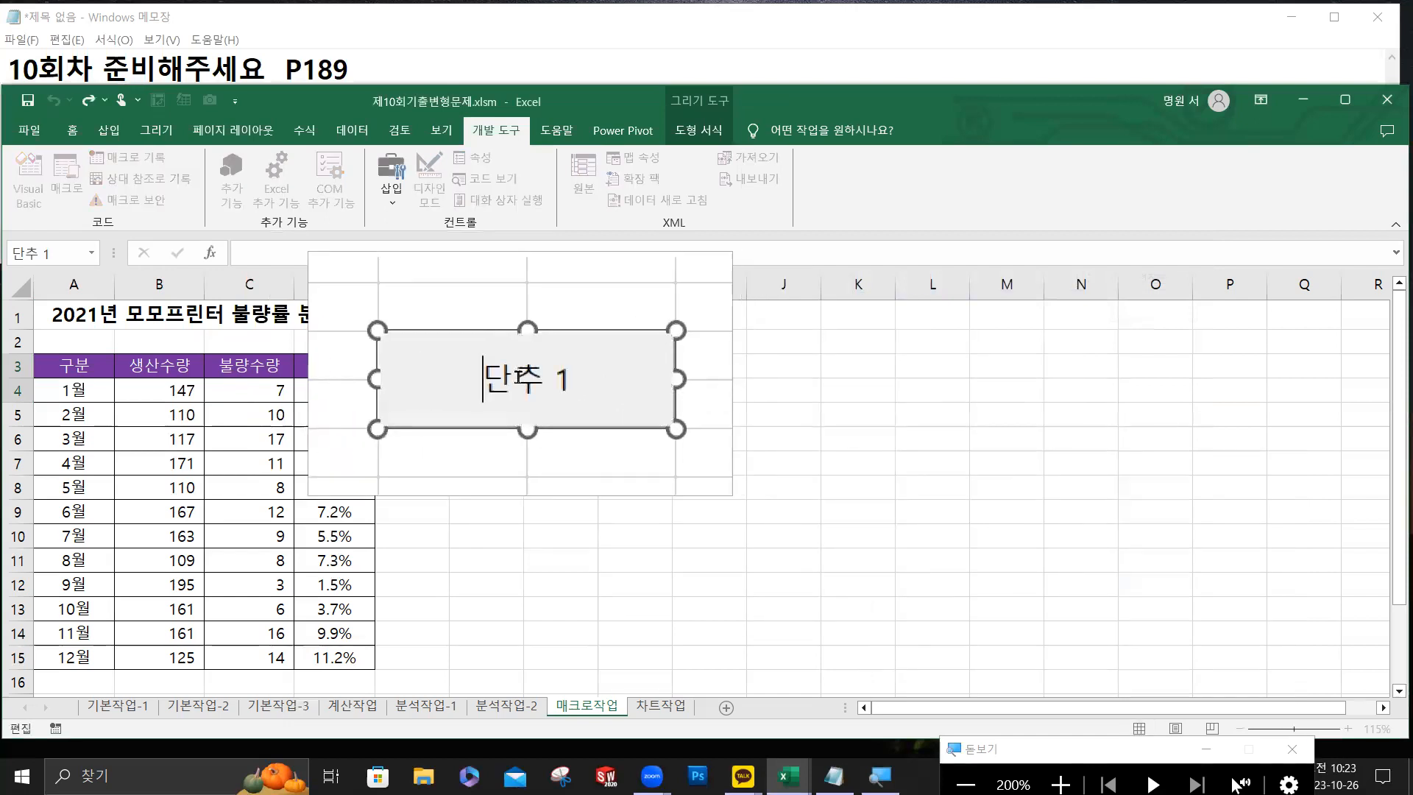
{"action": "left_click_drag", "start_coordinate": [501, 377], "coordinate": [548, 378]}
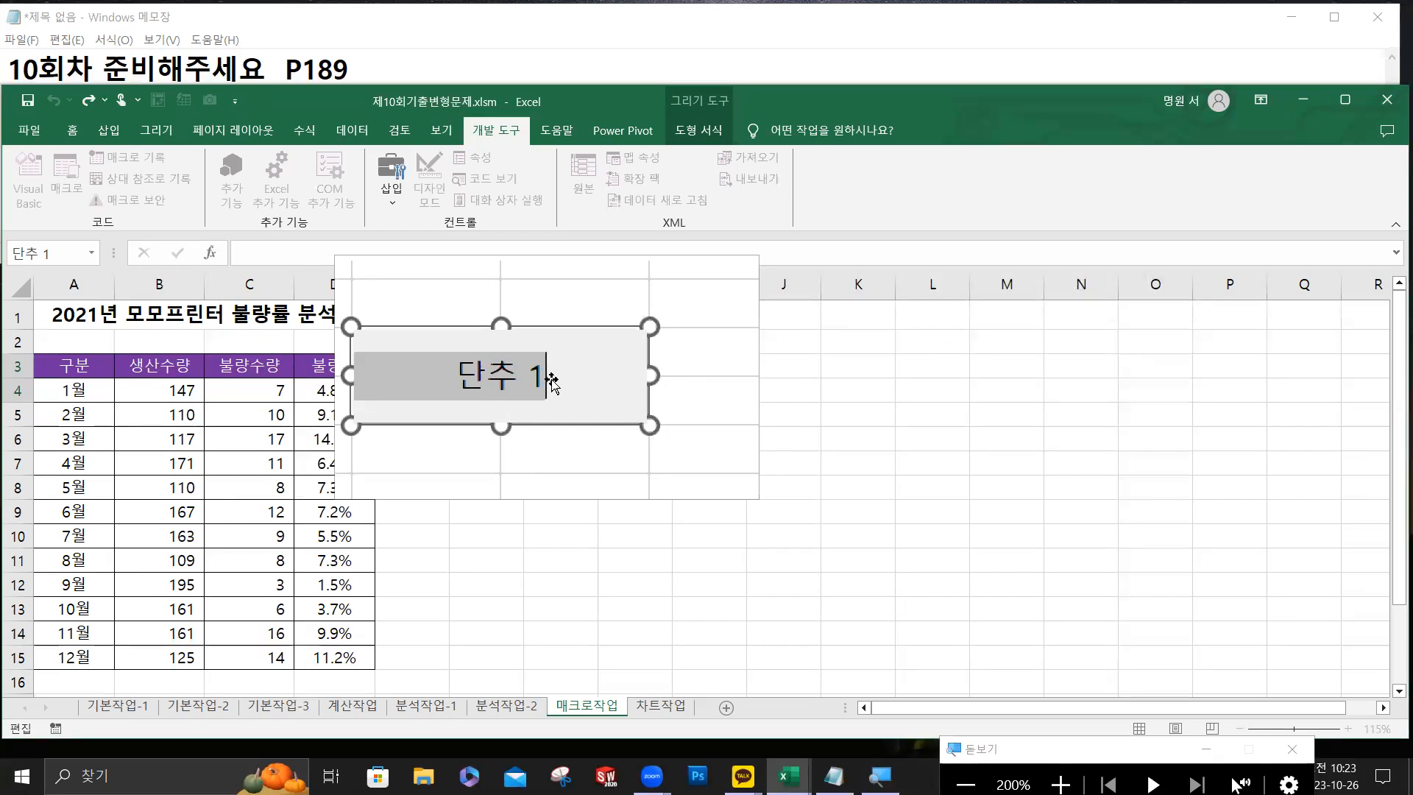
{"action": "type", "text": "불량류"}
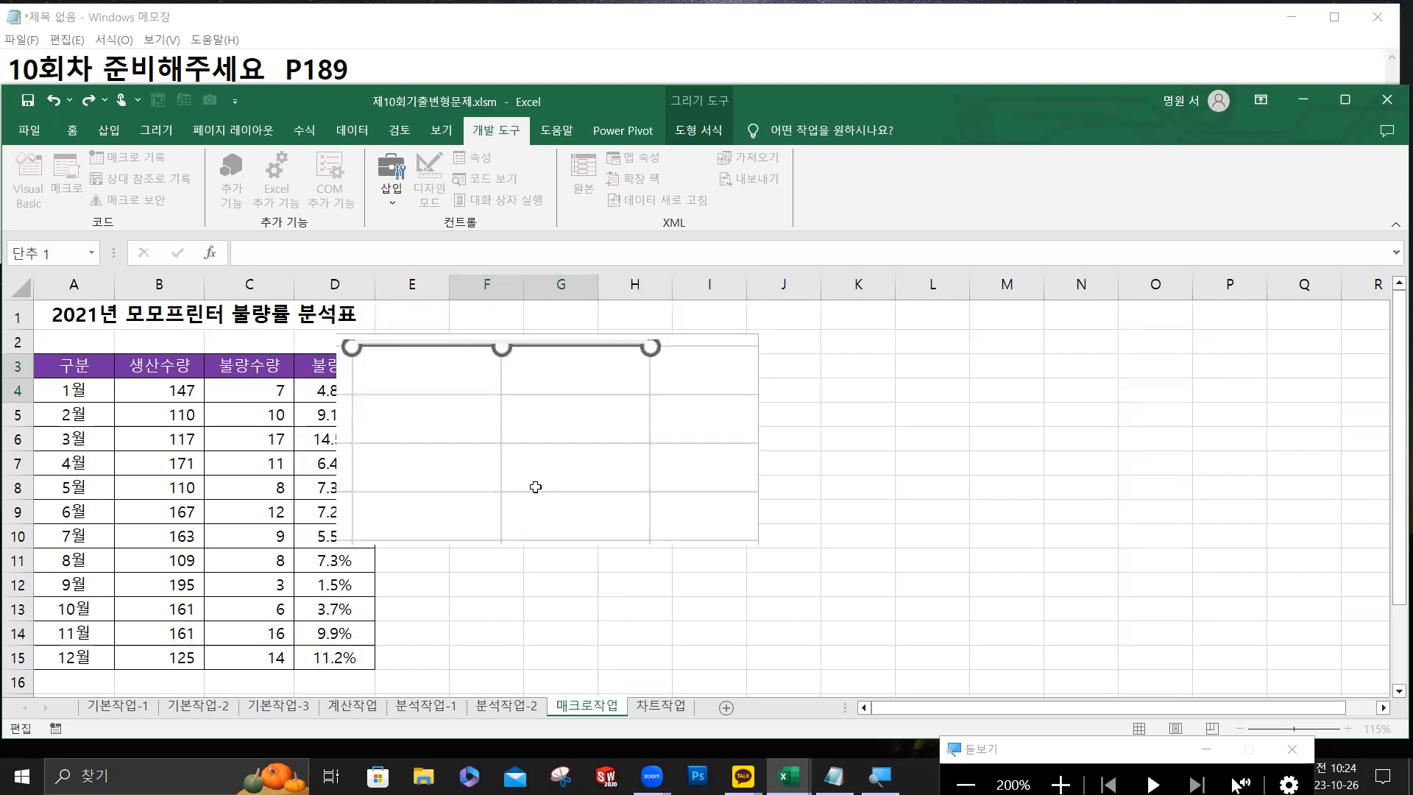
{"action": "left_click", "coordinate": [473, 470]}
Draw a bevelled rectangle shape (사각형: 빗면) over cells F7:G8 and enter the text 서식 in it.
{"action": "left_click_drag", "start_coordinate": [474, 469], "coordinate": [550, 483]}
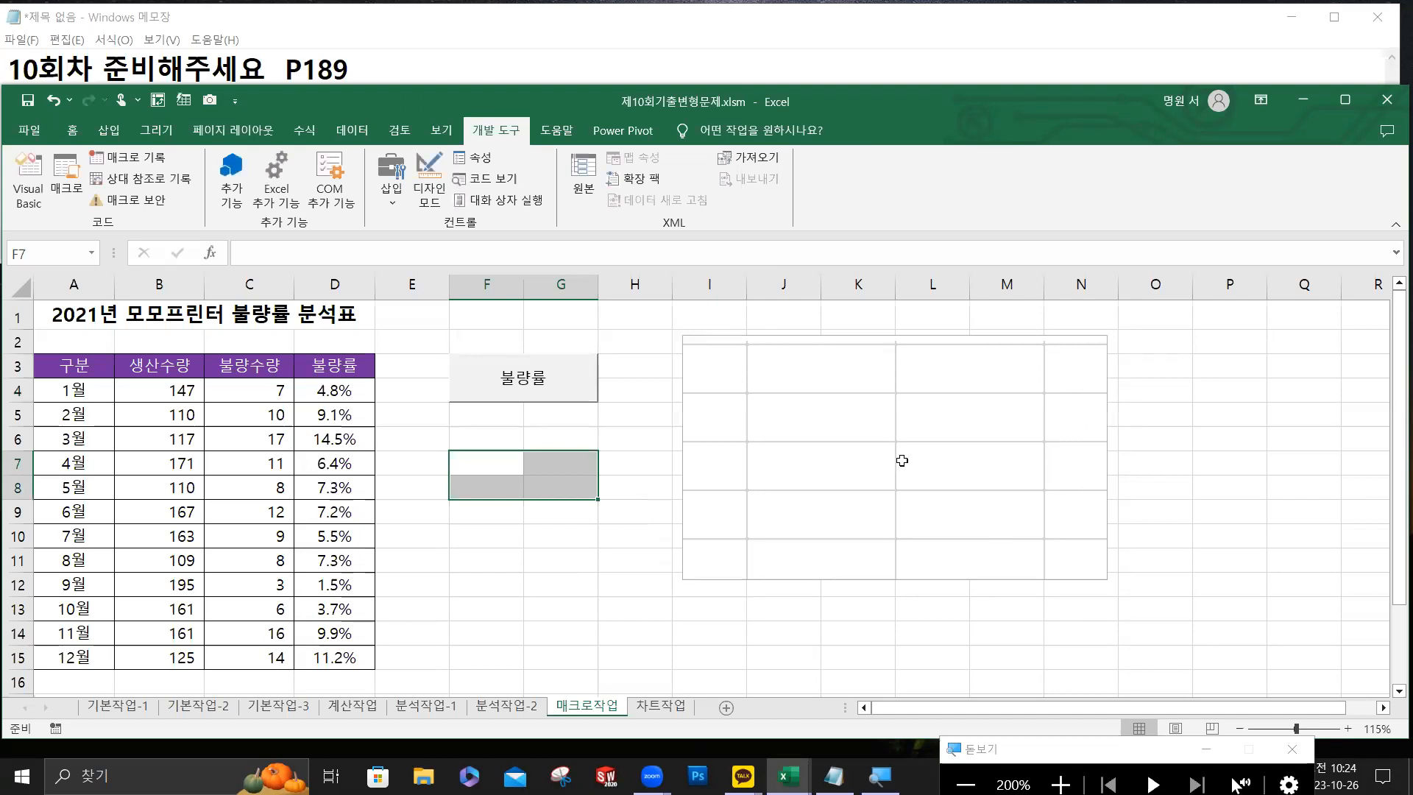
{"action": "left_click", "coordinate": [114, 135]}
{"action": "left_click", "coordinate": [229, 205]}
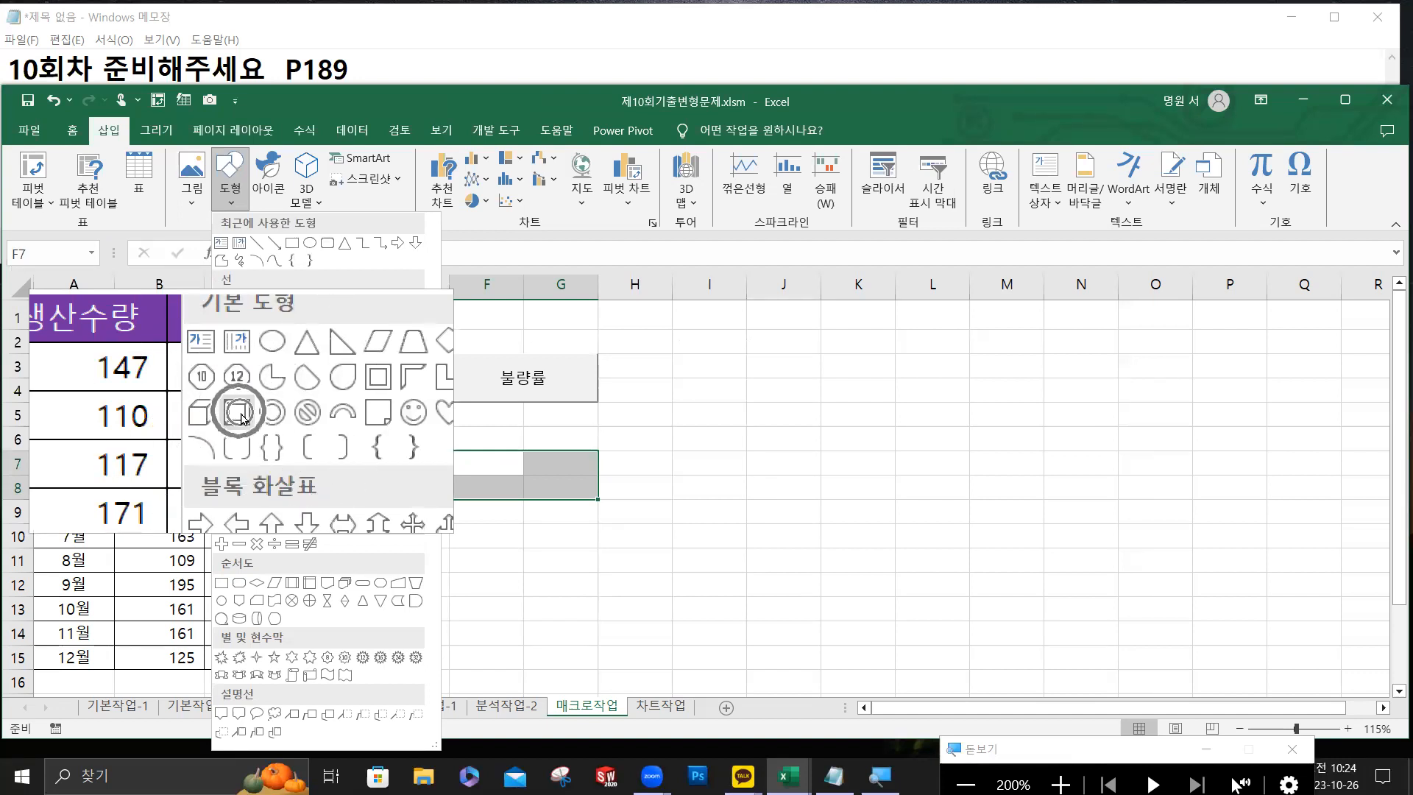
{"action": "left_click", "coordinate": [241, 419]}
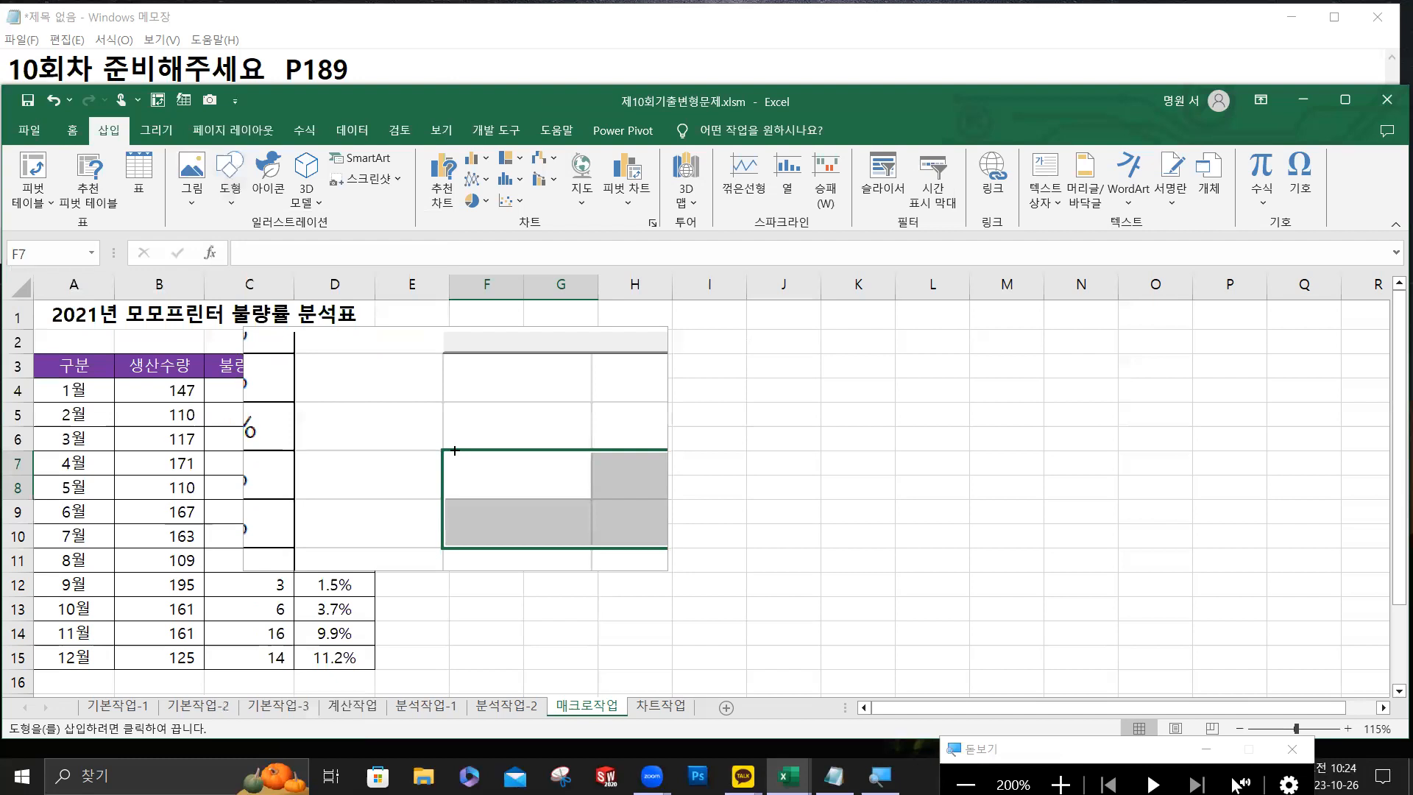
{"action": "left_click_drag", "start_coordinate": [450, 452], "coordinate": [570, 493]}
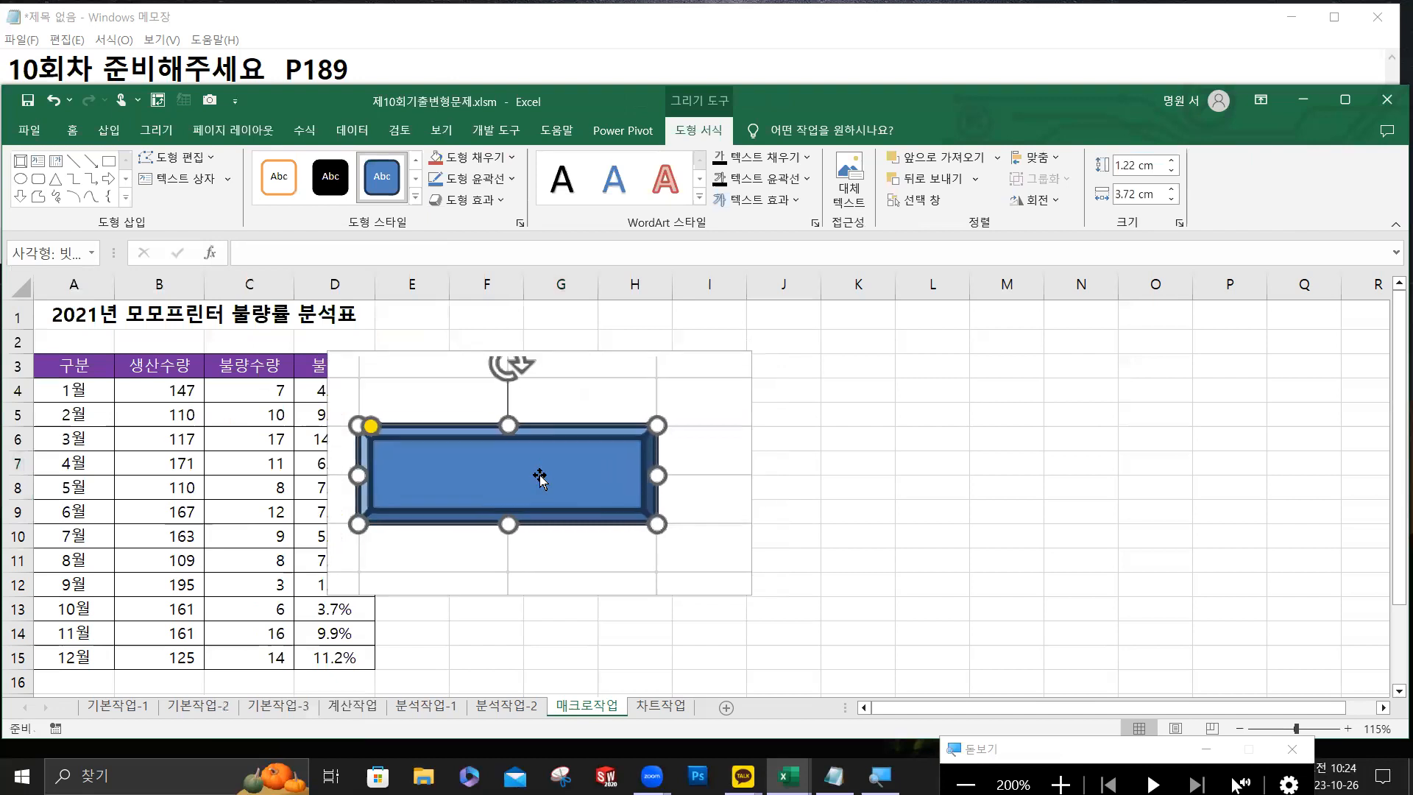
{"action": "type", "text": "서식"}
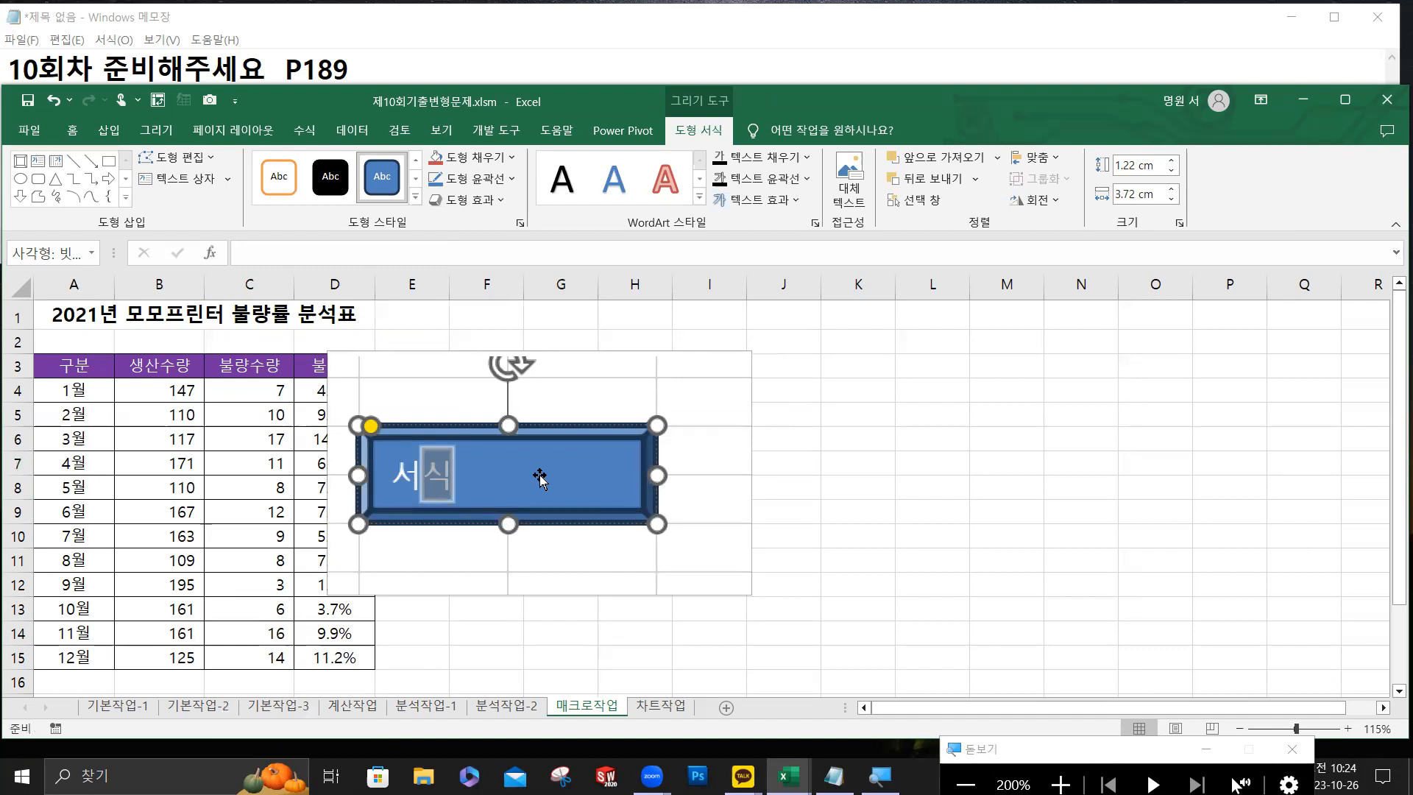
Assign the 서식 macro to the bevelled shape and deselect the shape.
{"action": "right_click", "coordinate": [568, 474]}
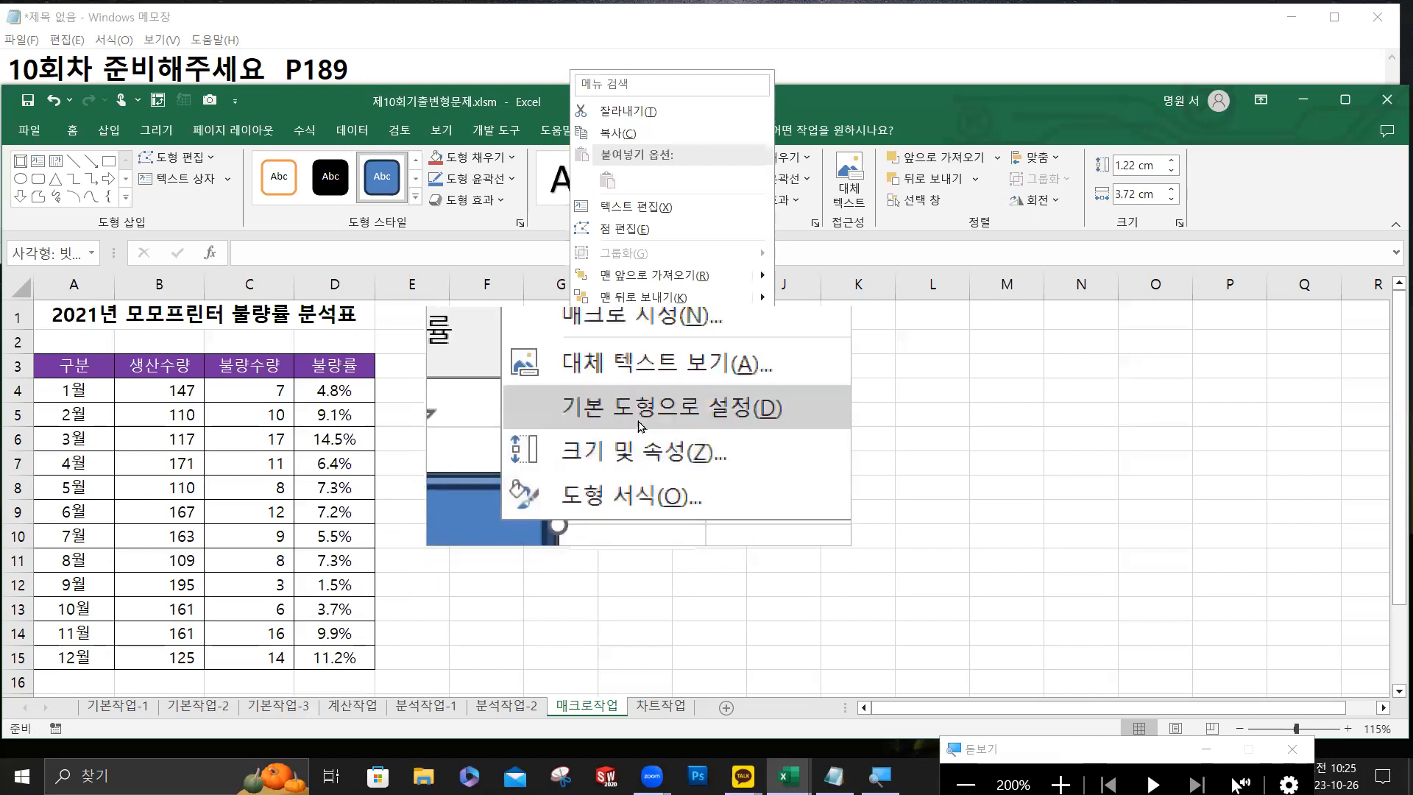
{"action": "left_click", "coordinate": [637, 372]}
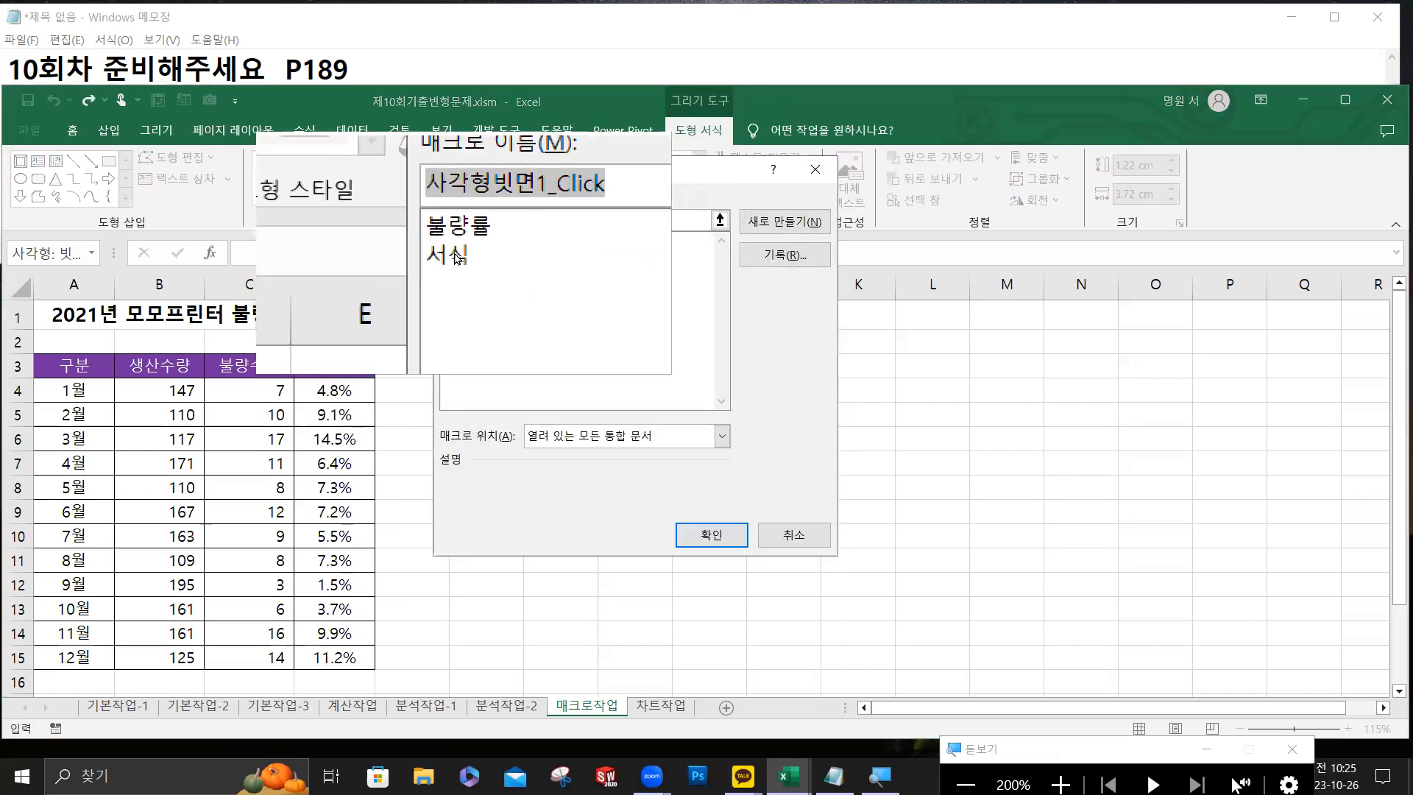
{"action": "left_click", "coordinate": [456, 257]}
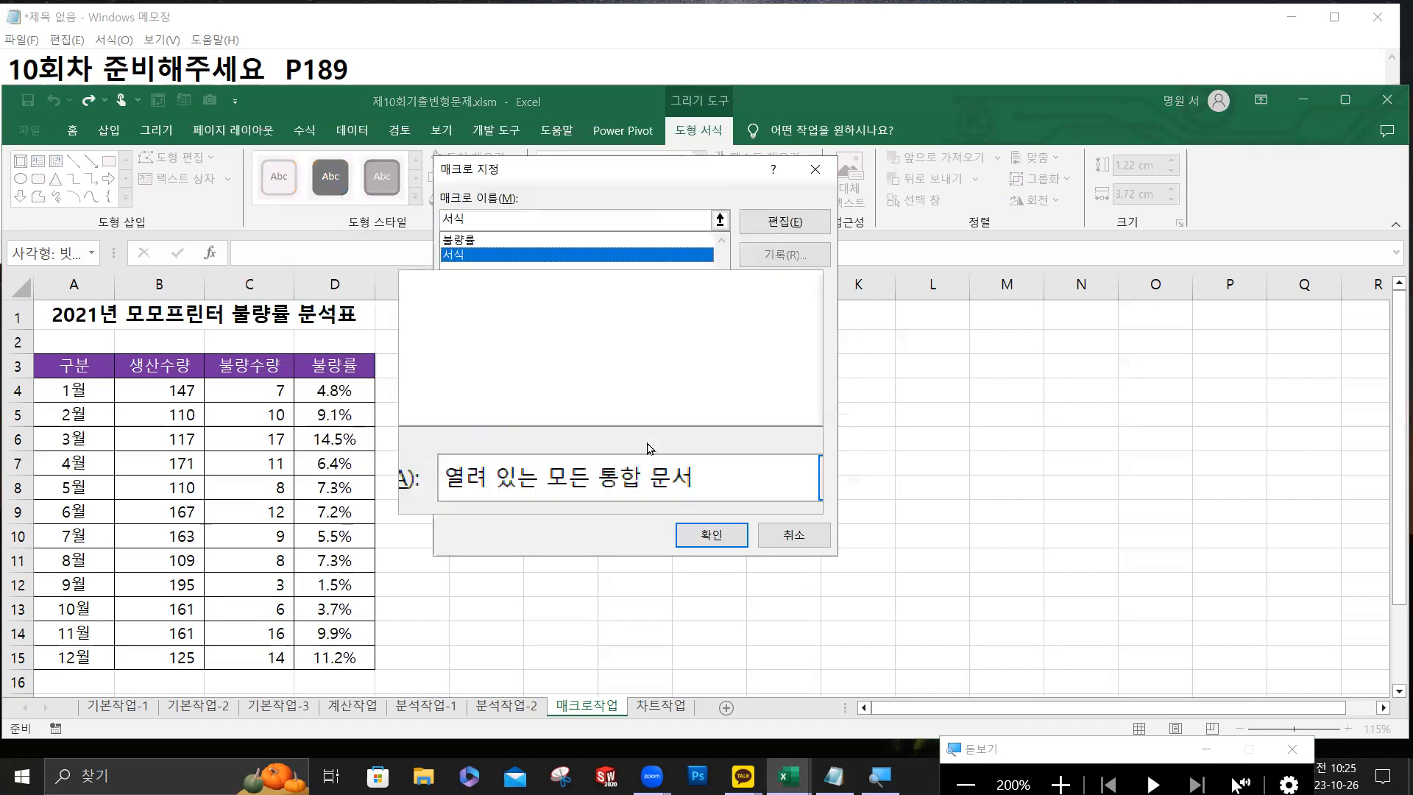
{"action": "left_click", "coordinate": [709, 543]}
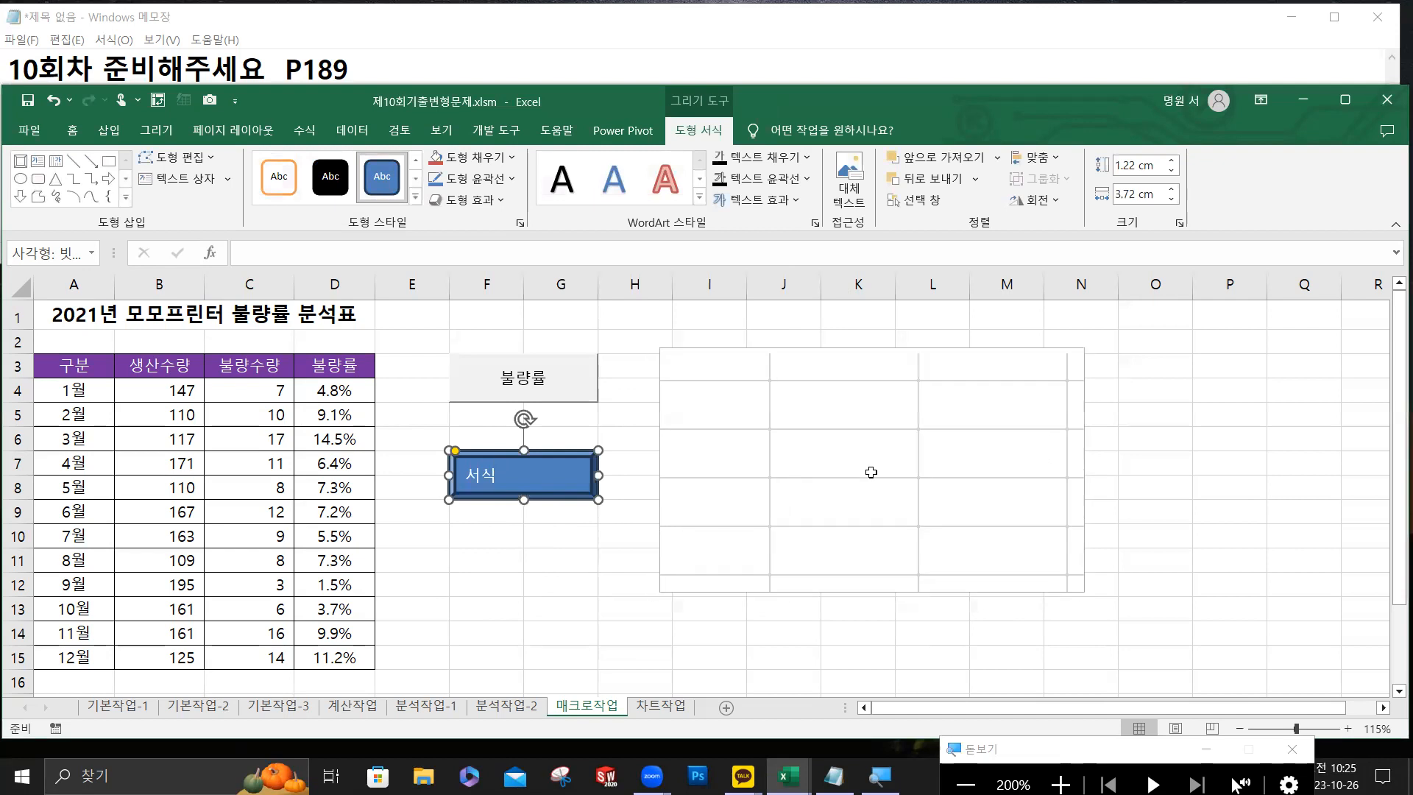
{"action": "left_click", "coordinate": [872, 475]}
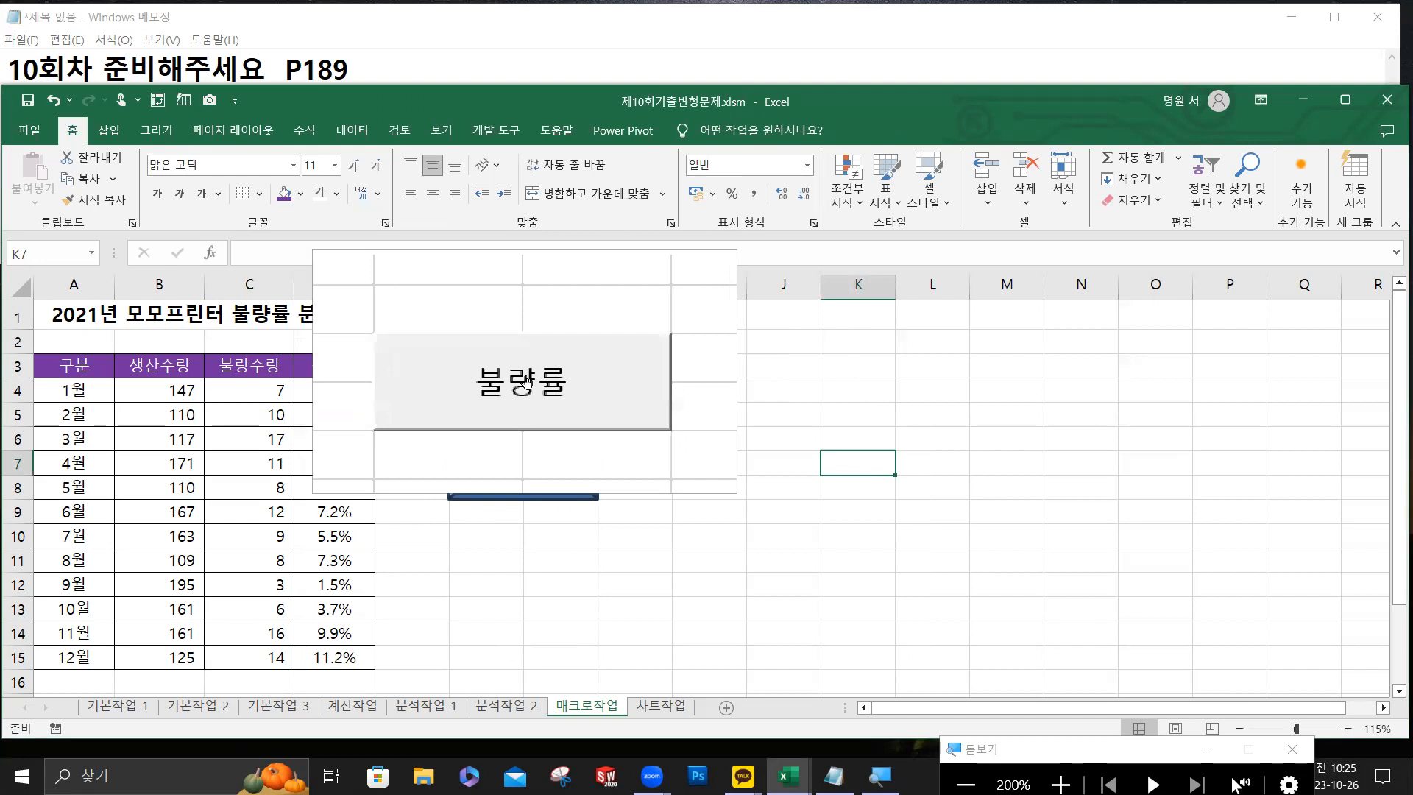
Run the 불량률 macro from its button and the 서식 macro from the bevelled shape to test them.
{"action": "left_click", "coordinate": [523, 379]}
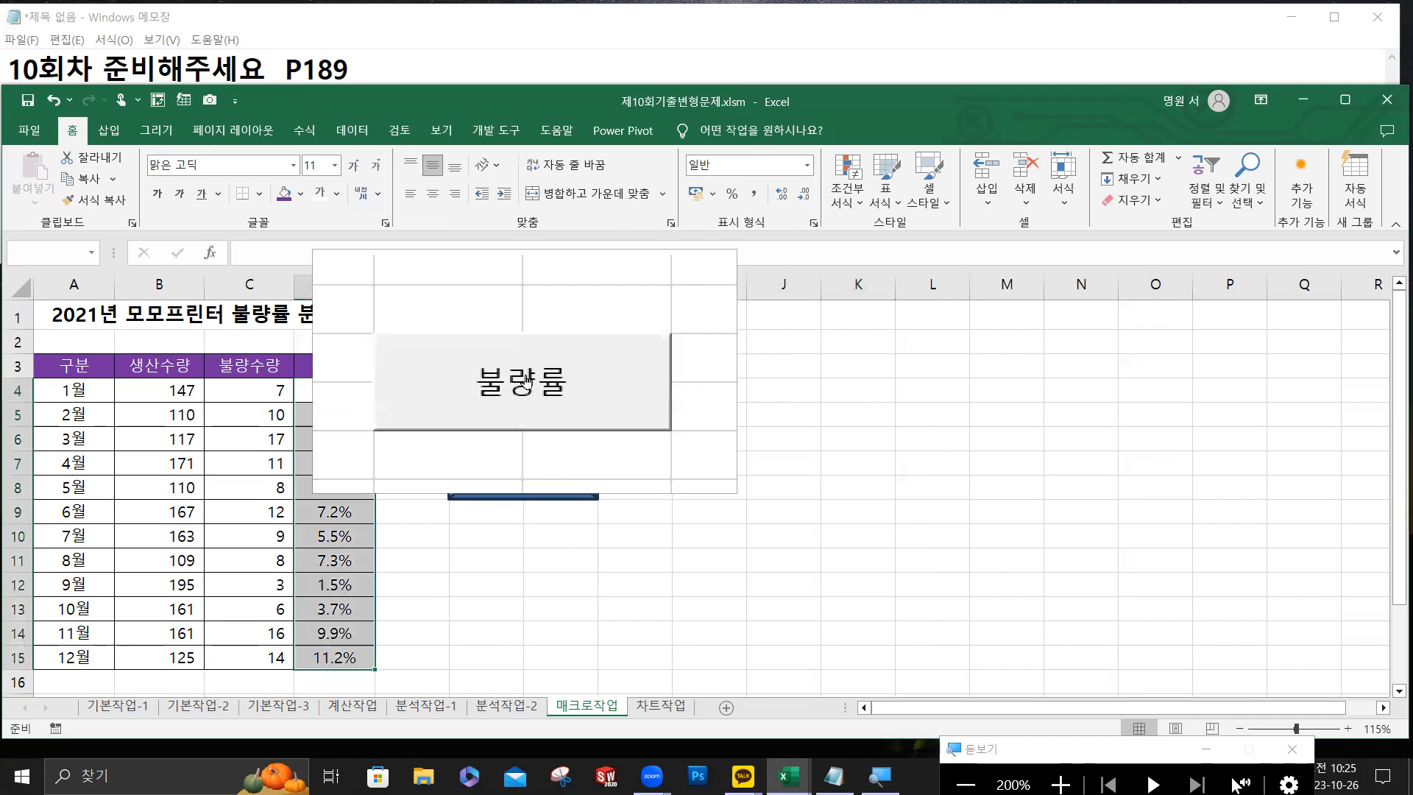
{"action": "left_click", "coordinate": [853, 442]}
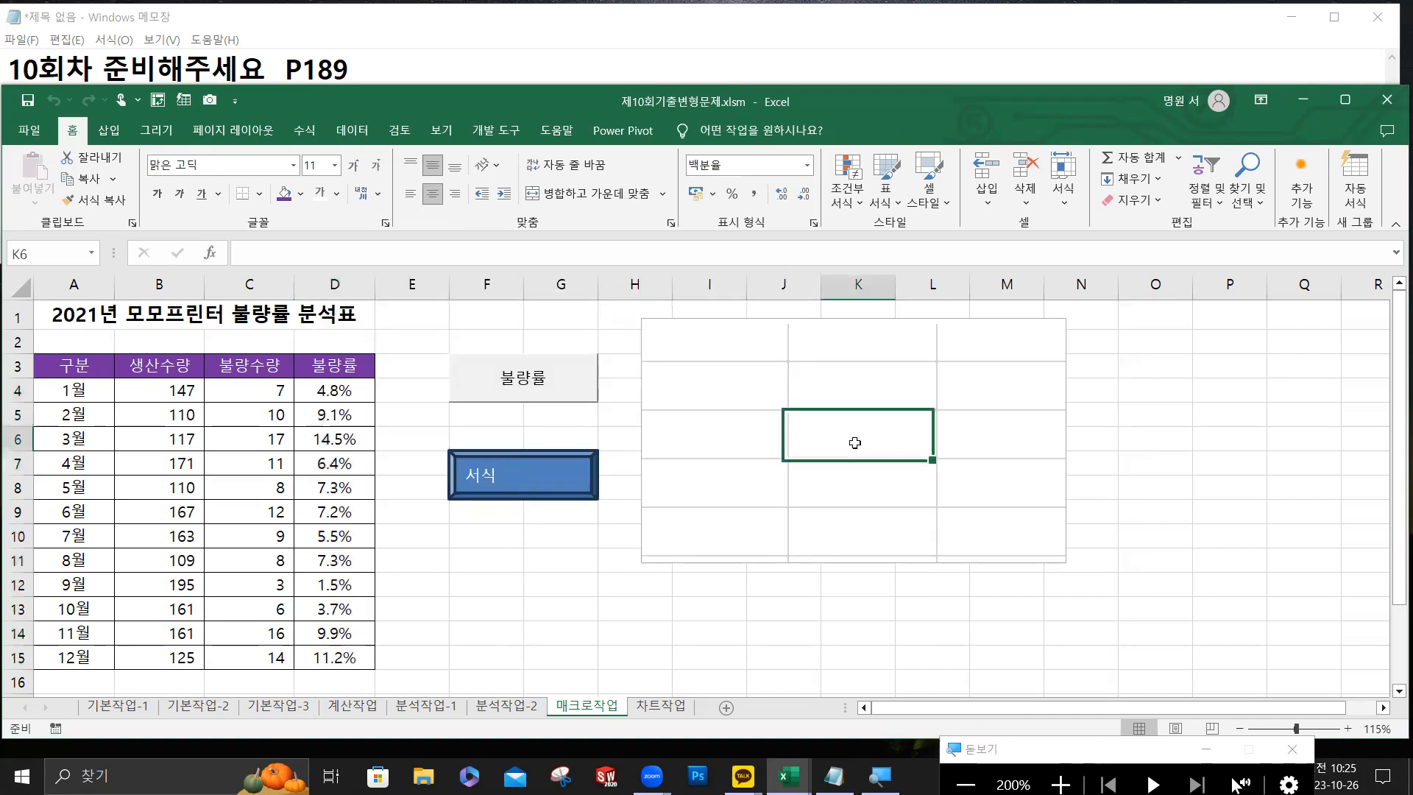
{"action": "left_click", "coordinate": [543, 484]}
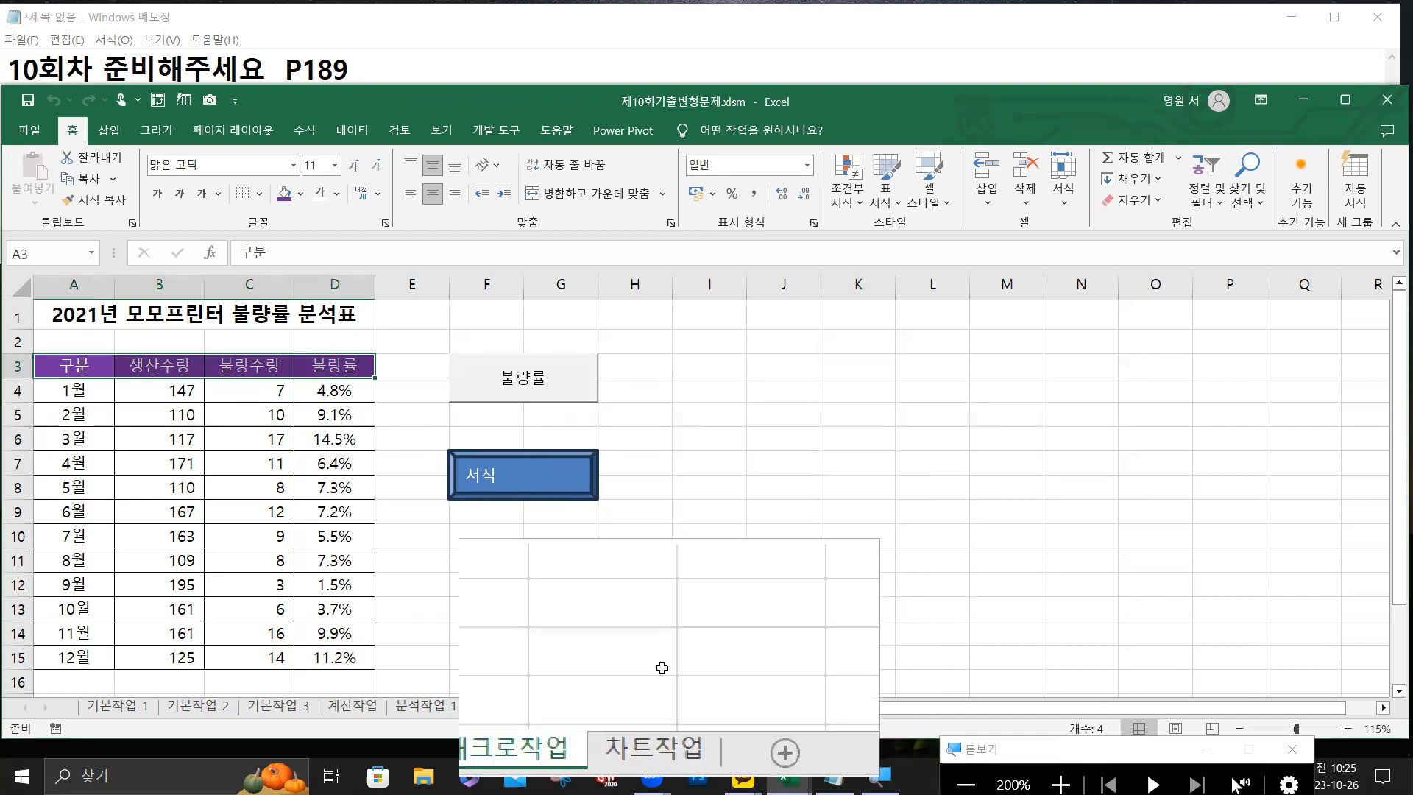
Go to the 차트작업 sheet and examine its column chart and the table rows whose 성별 is 여.
{"action": "left_click", "coordinate": [657, 715]}
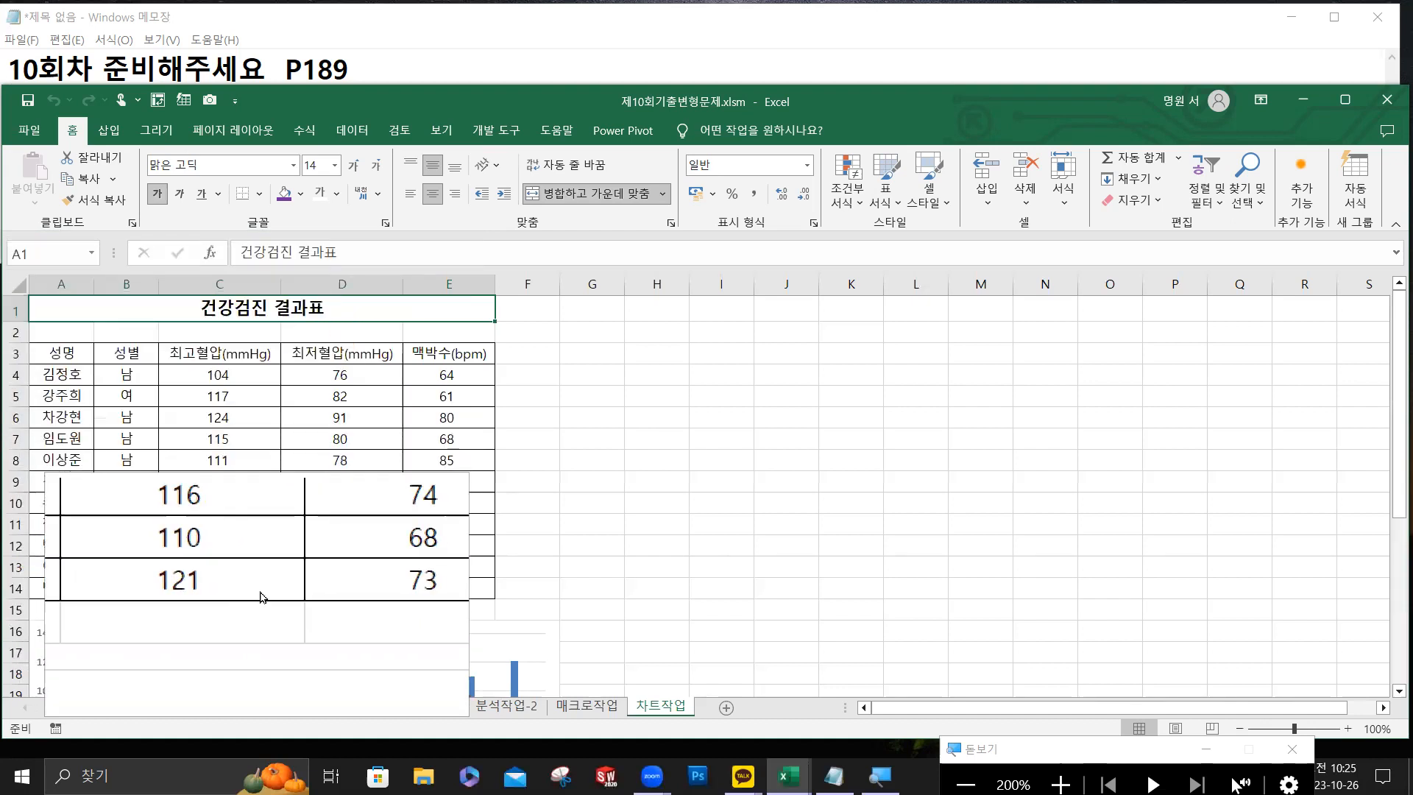
{"action": "scroll", "coordinate": [265, 581], "scroll_direction": "down", "scroll_amount": 3}
{"action": "scroll", "coordinate": [272, 568], "scroll_direction": "down", "scroll_amount": 1}
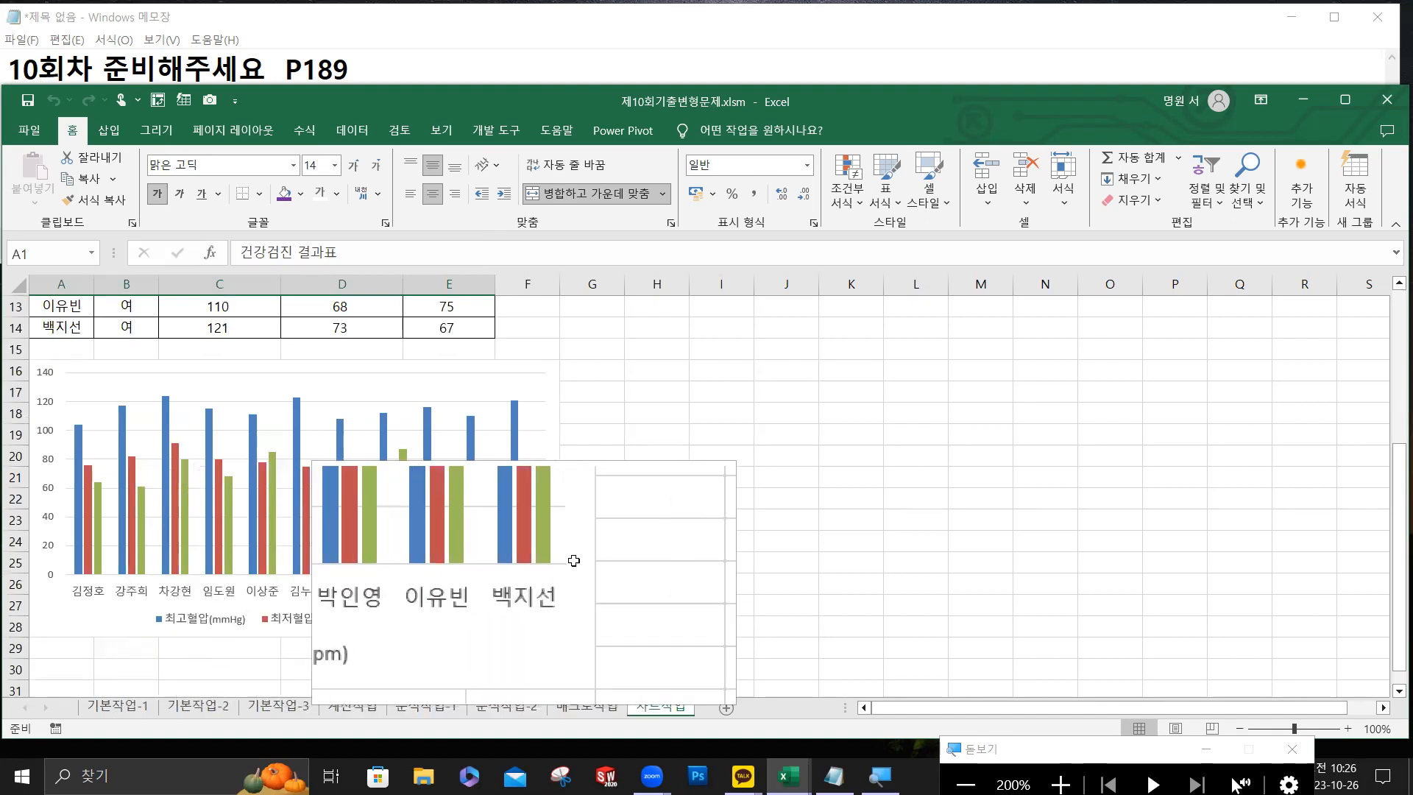
{"action": "scroll", "coordinate": [732, 465], "scroll_direction": "up", "scroll_amount": 4}
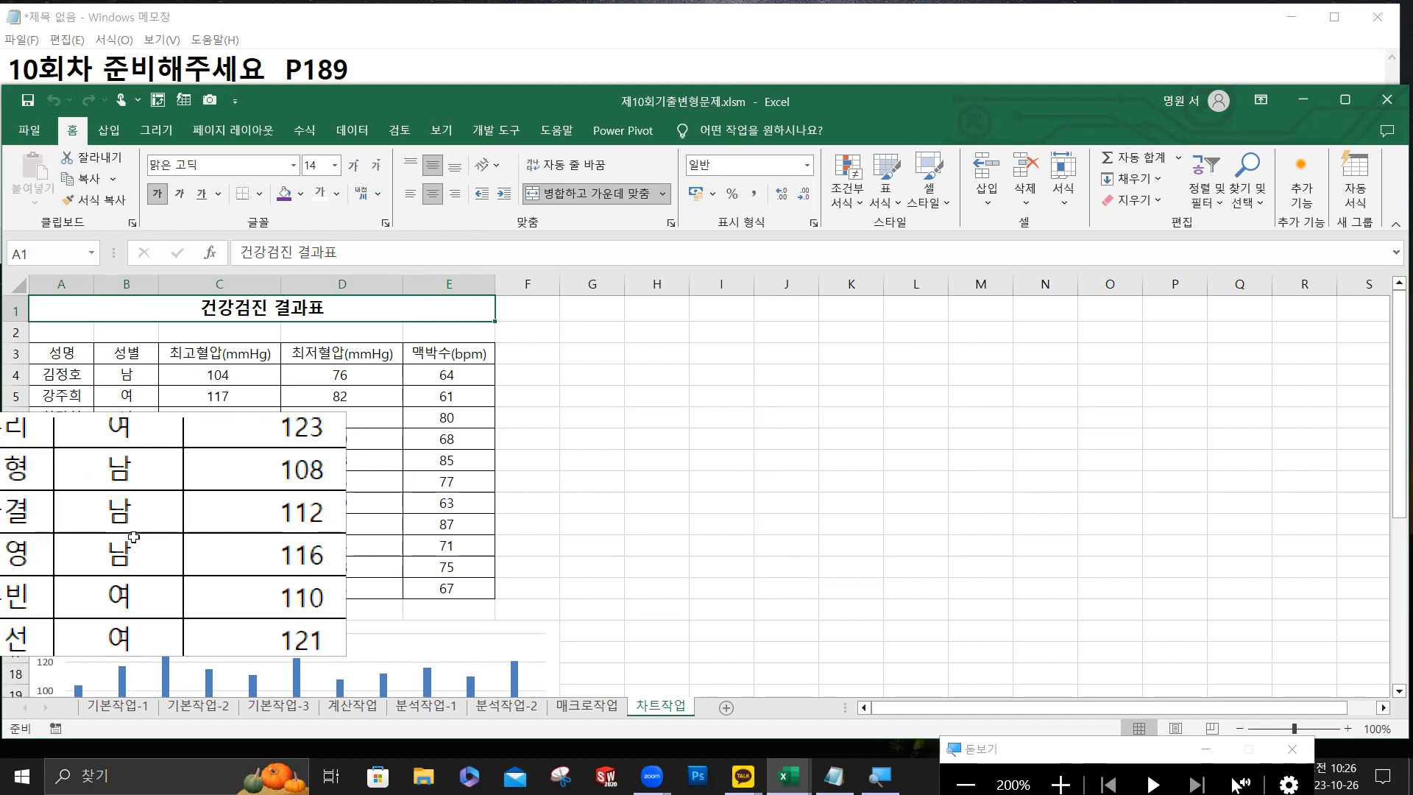
{"action": "left_click", "coordinate": [116, 395]}
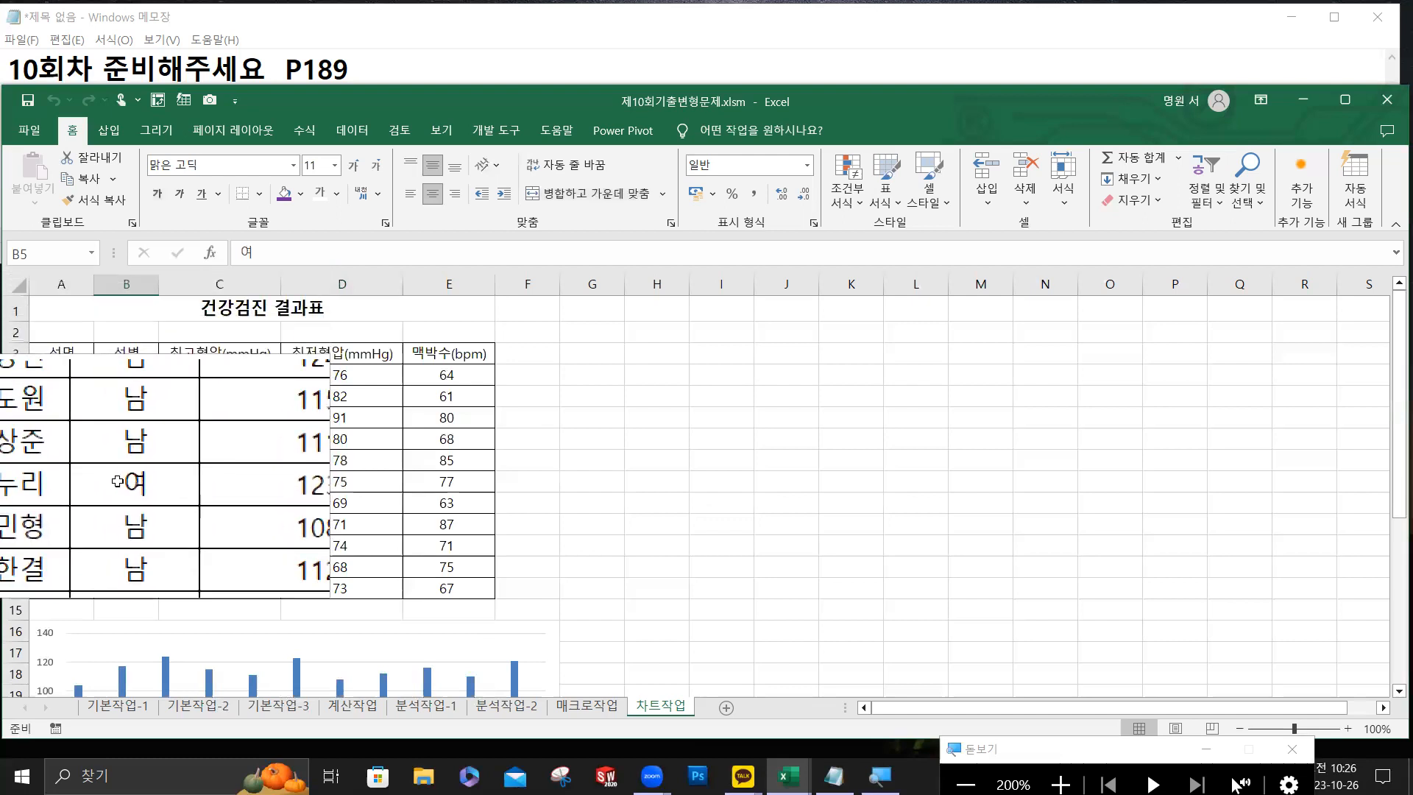
{"action": "left_click", "coordinate": [125, 566], "text": "ctrl"}
{"action": "left_click", "coordinate": [124, 586], "text": "ctrl"}
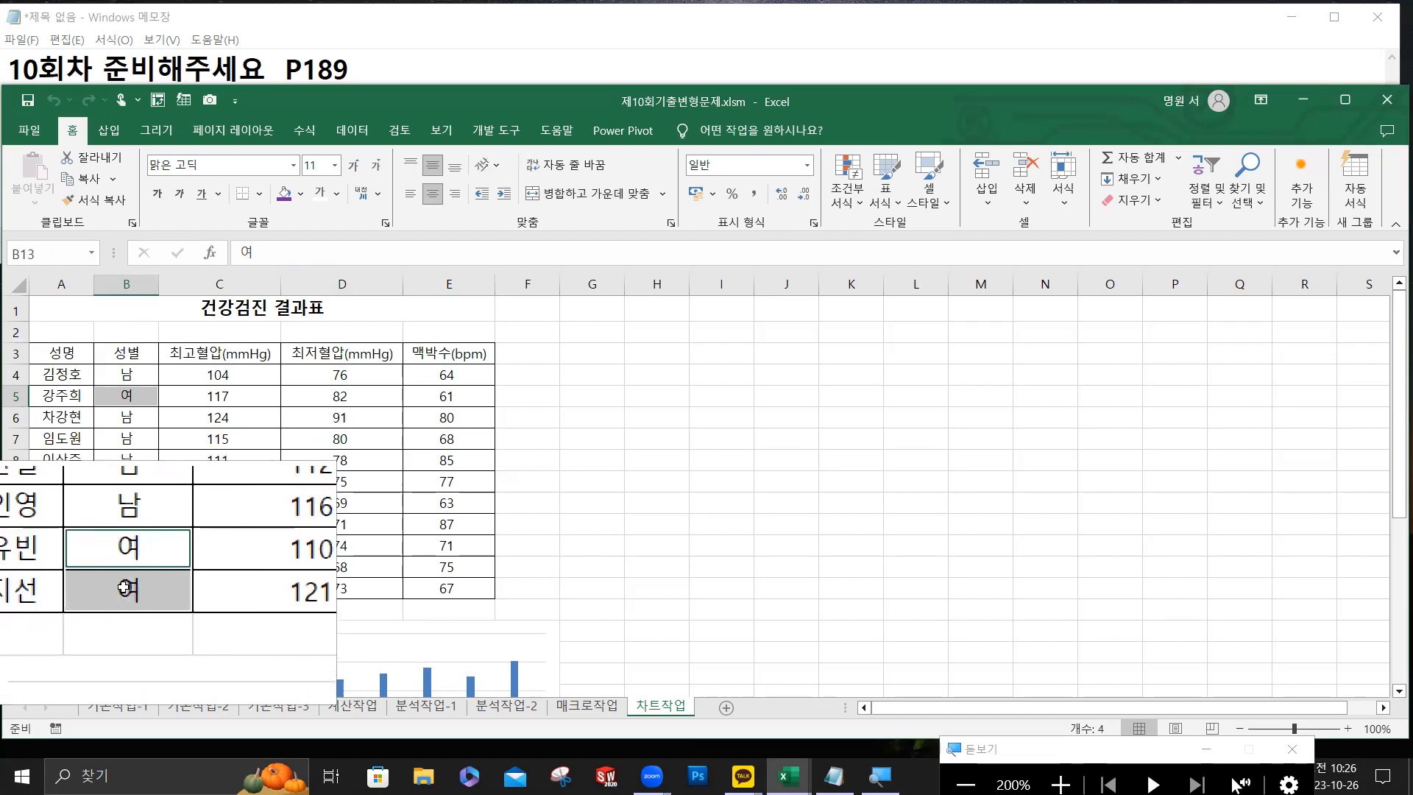
{"action": "left_click", "coordinate": [666, 433]}
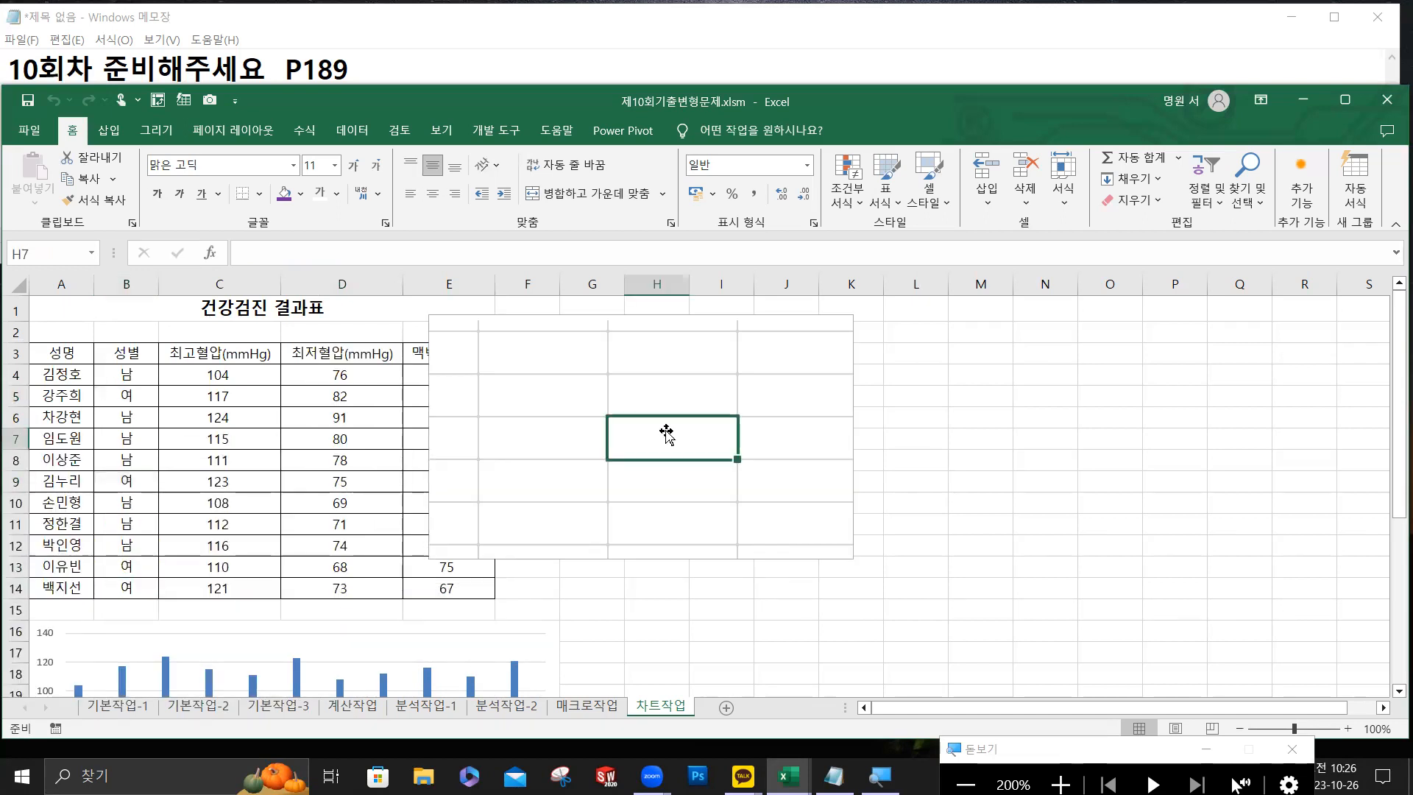
Remove the 맥박수(bpm) series from the column chart's data source and switch the chart's rows and columns.
{"action": "scroll", "coordinate": [666, 434], "scroll_direction": "down", "scroll_amount": 3}
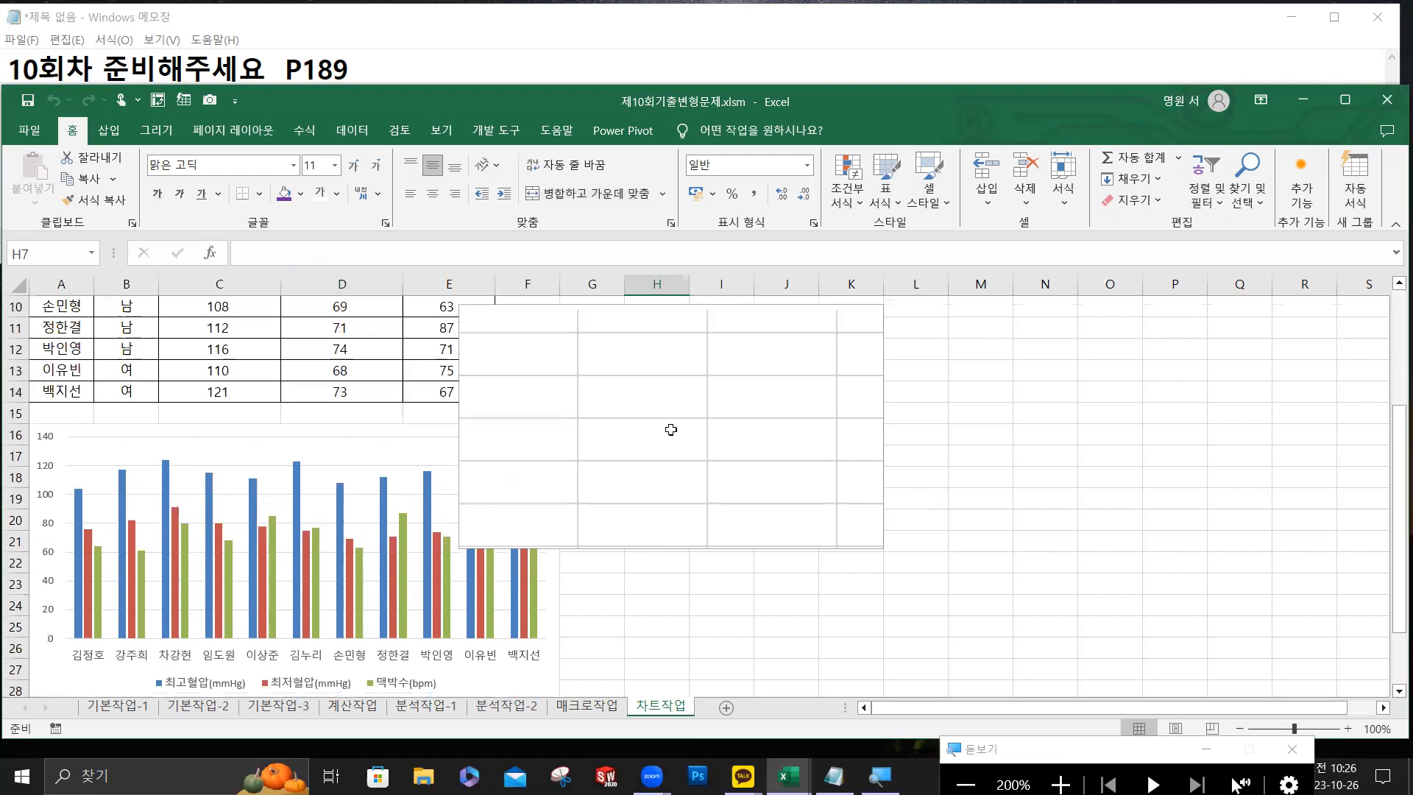
{"action": "scroll", "coordinate": [309, 589], "scroll_direction": "down", "scroll_amount": 1}
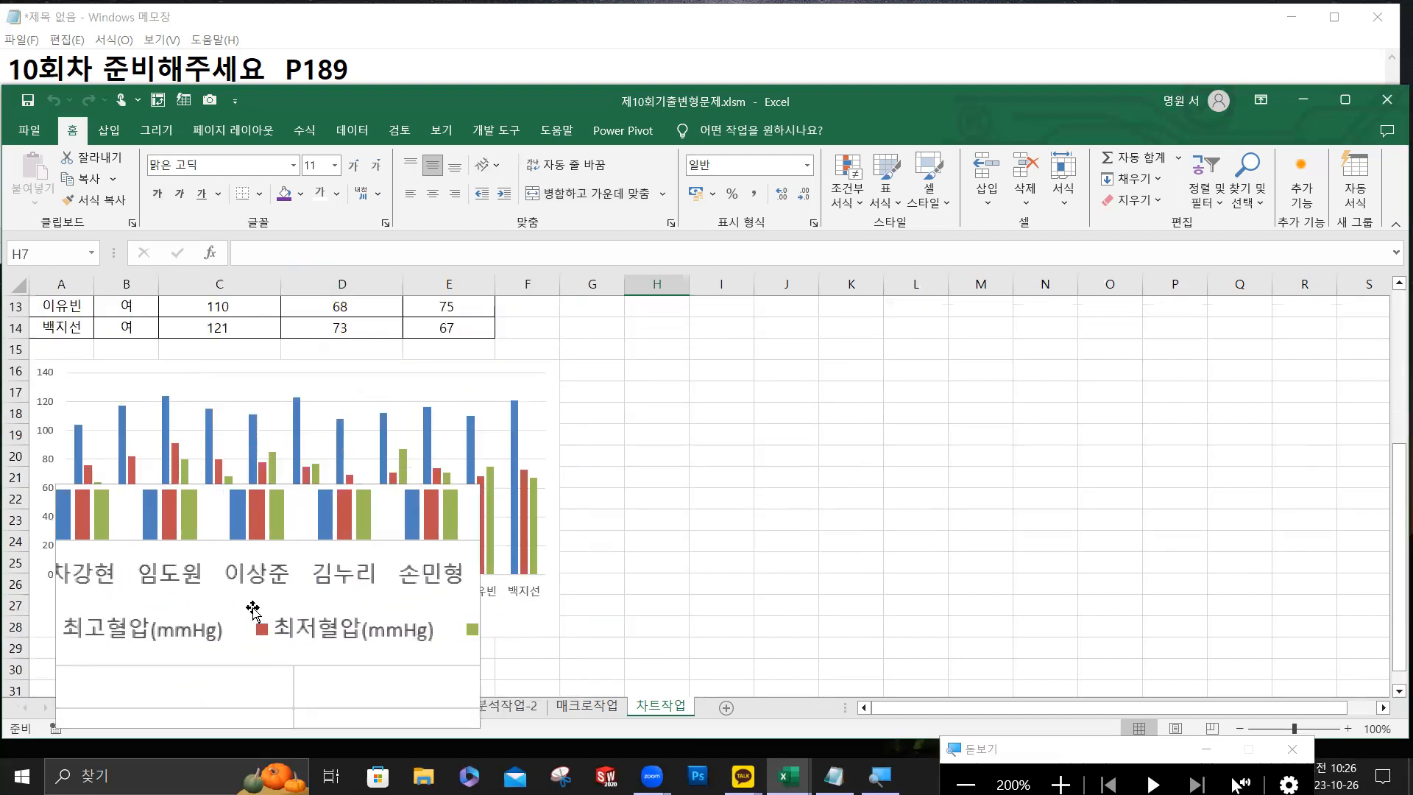
{"action": "left_click", "coordinate": [234, 621]}
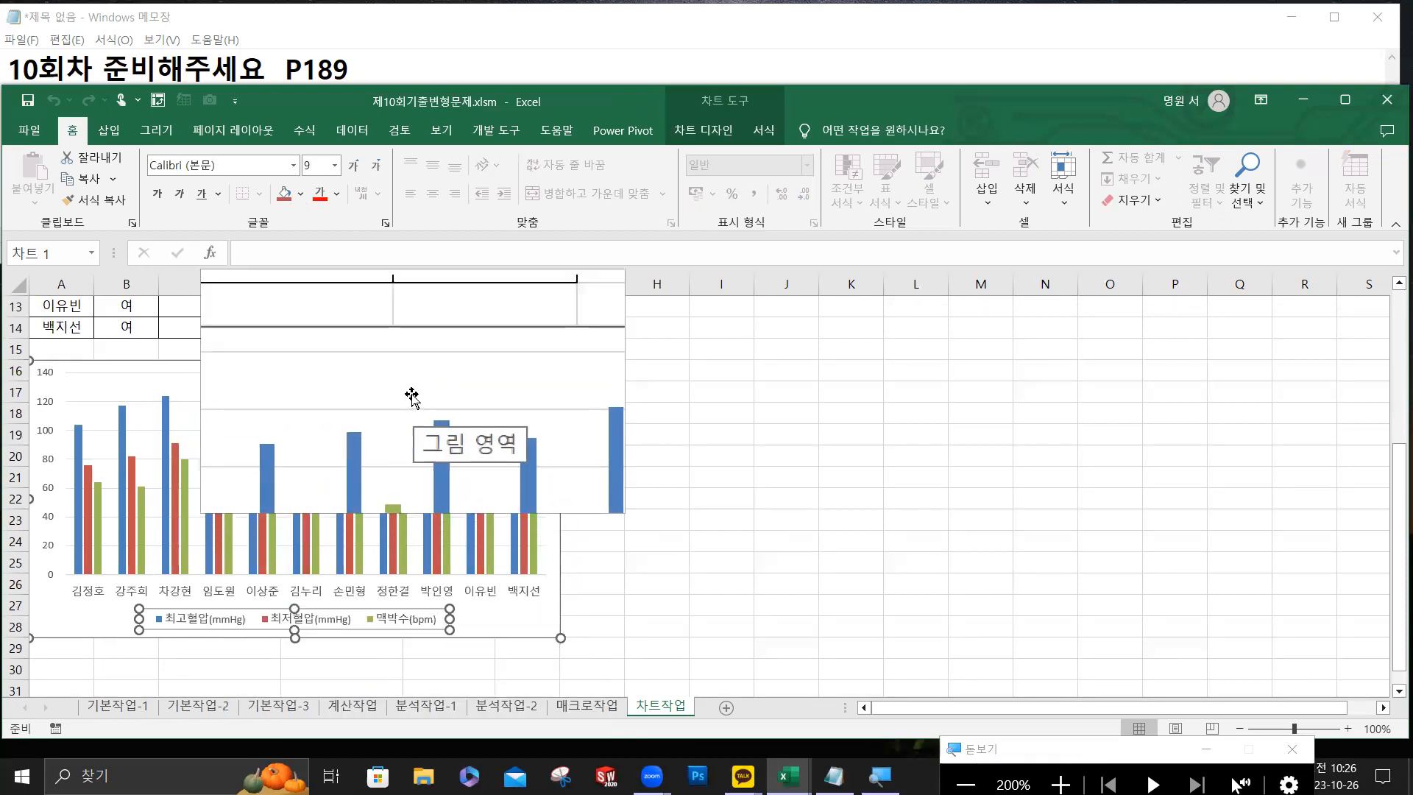
{"action": "right_click", "coordinate": [410, 398]}
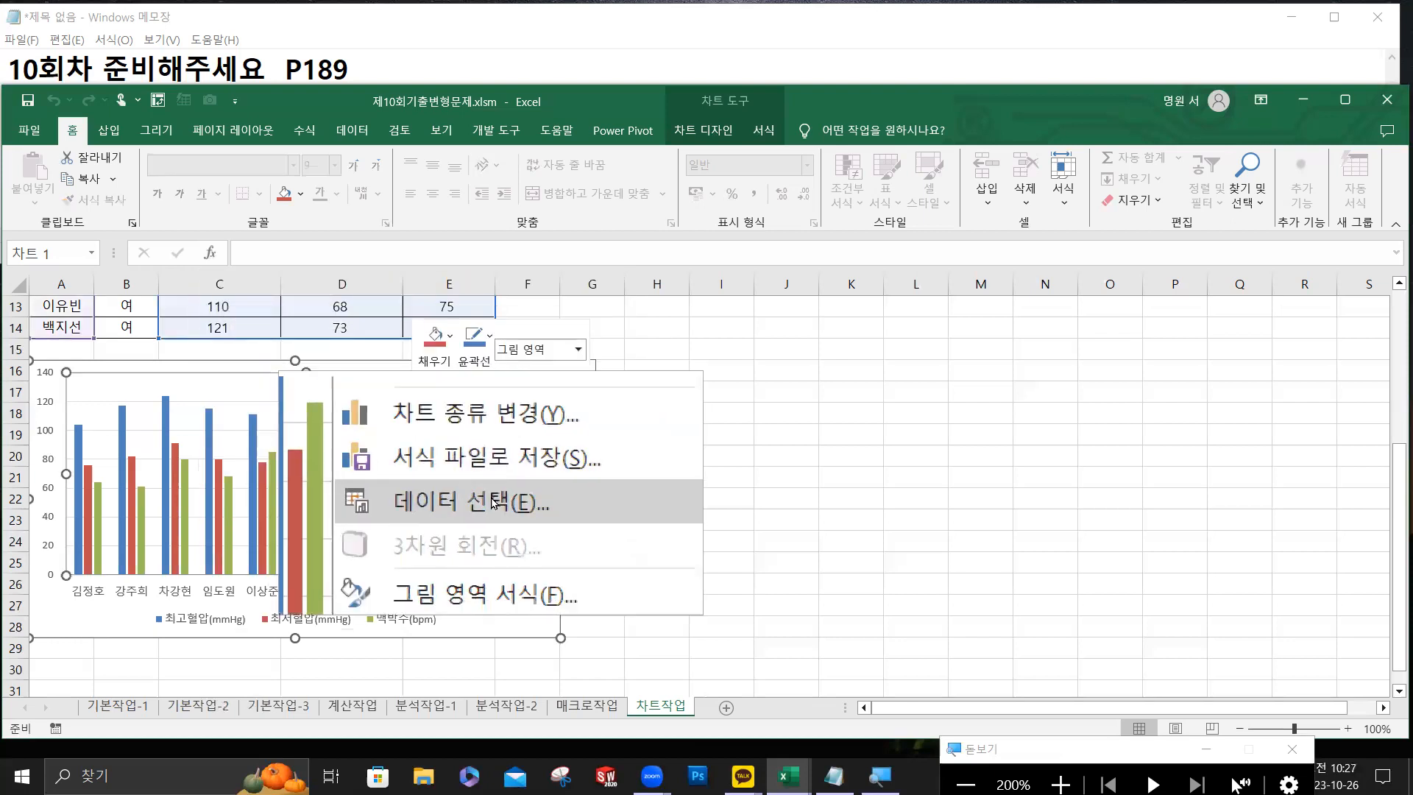
{"action": "left_click", "coordinate": [493, 503]}
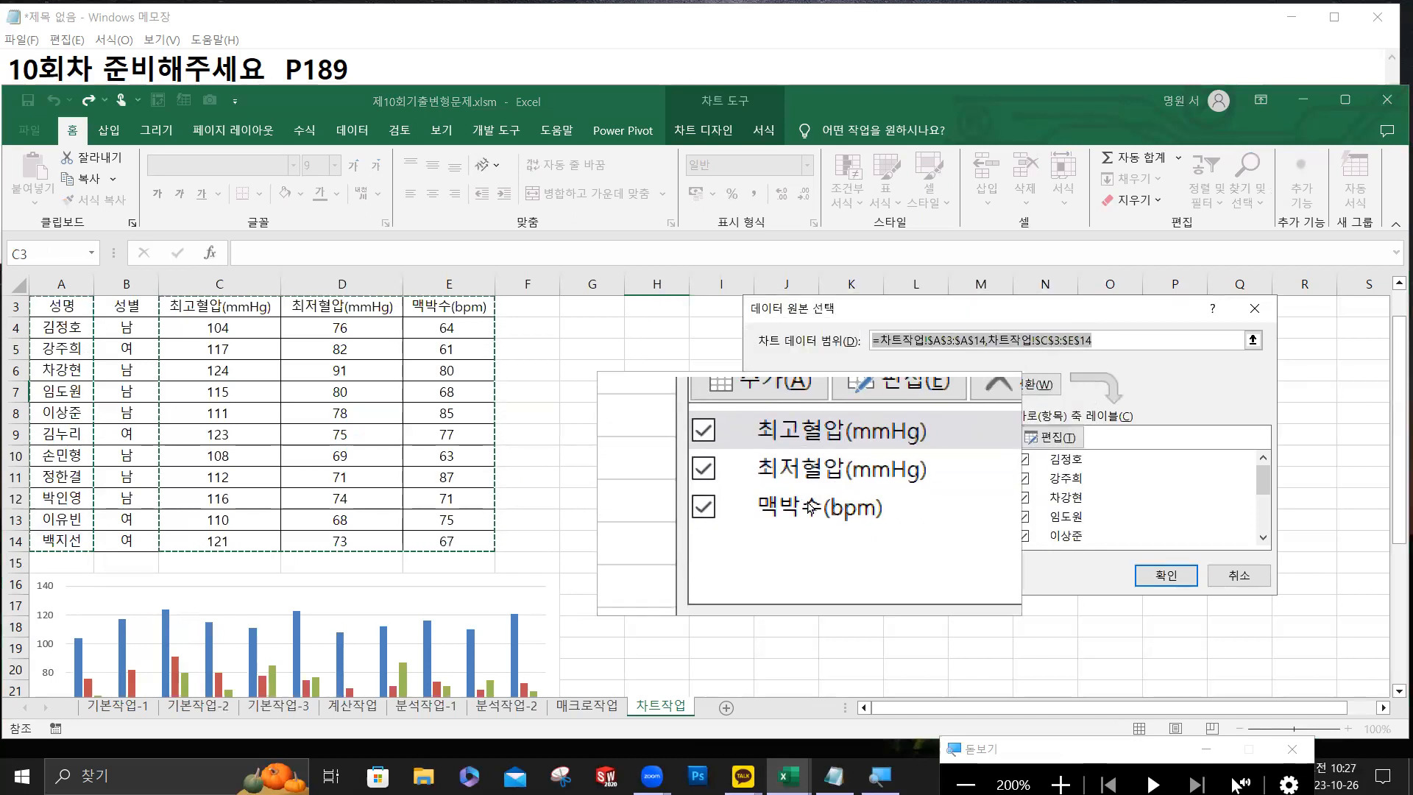
{"action": "left_click", "coordinate": [809, 507]}
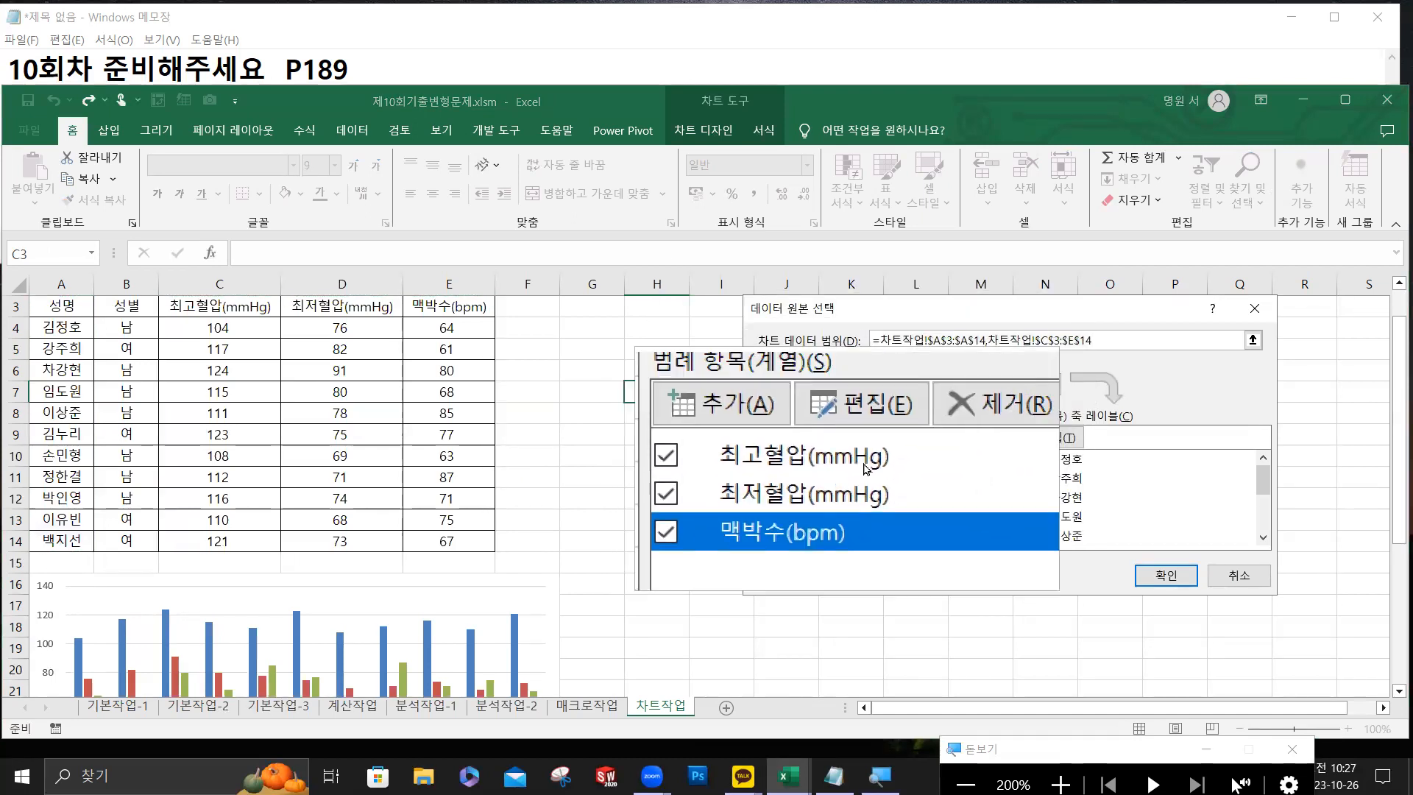
{"action": "left_click", "coordinate": [924, 442]}
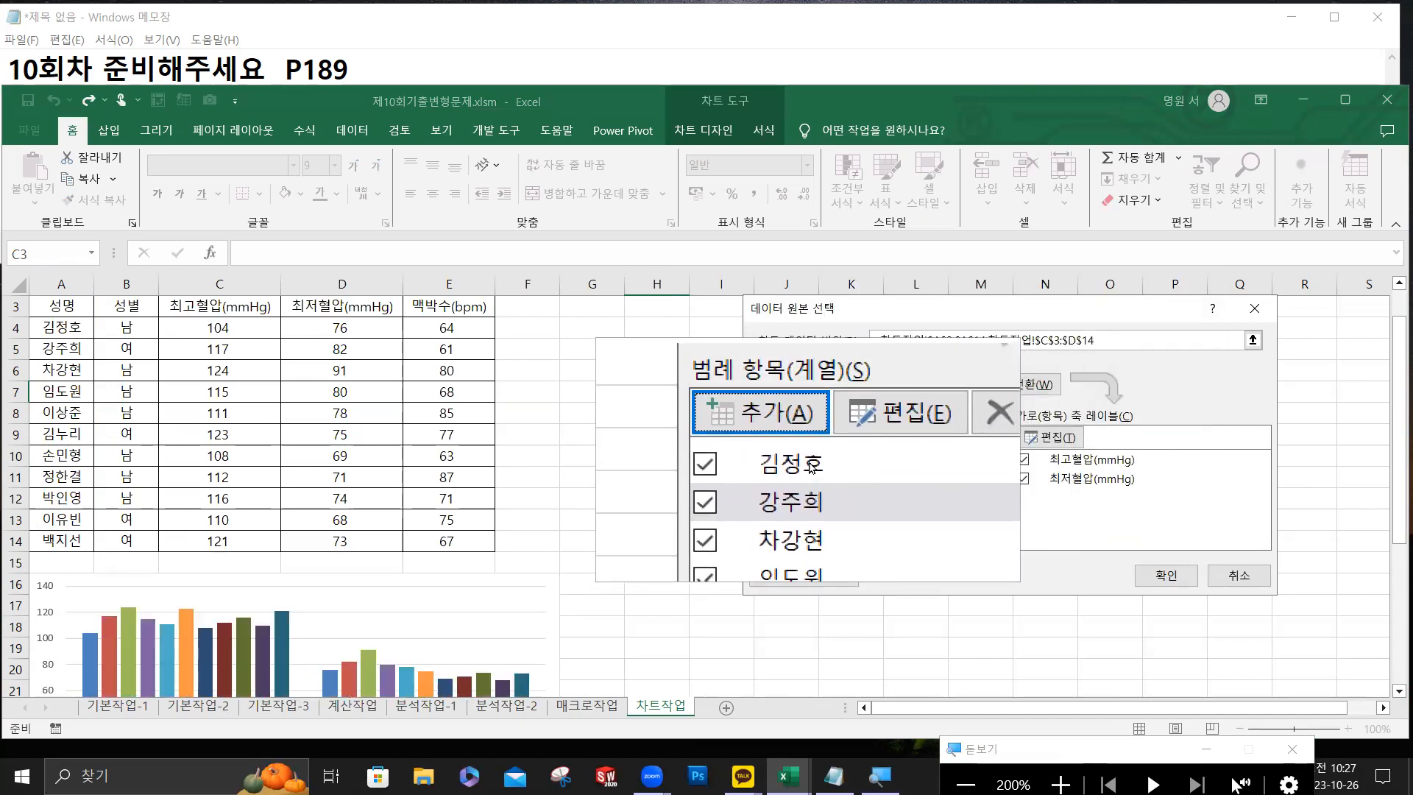
Remove the legend series of the 남 people in rows 4, 6, 7 and 8 from the chart's data source.
{"action": "left_click", "coordinate": [812, 468]}
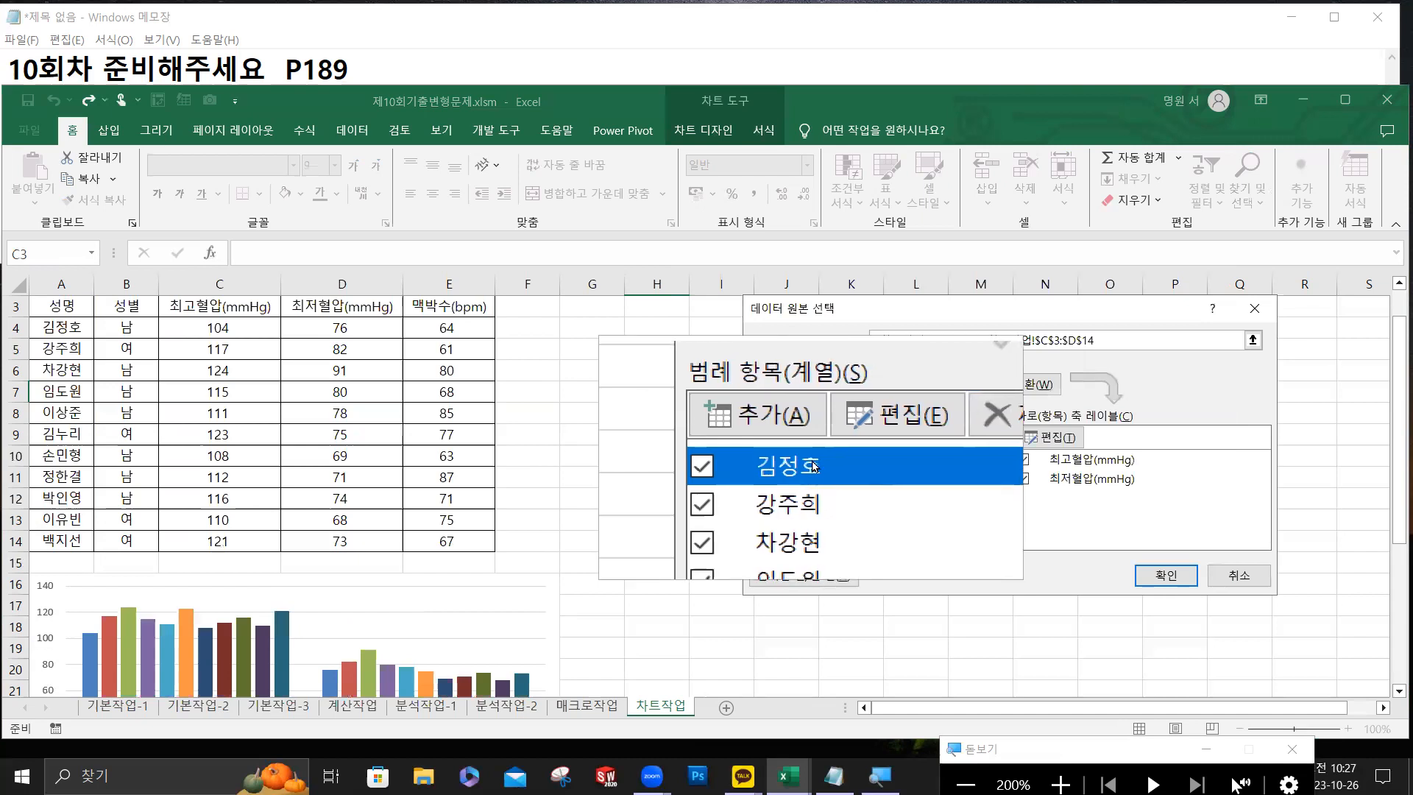
{"action": "left_click", "coordinate": [922, 440]}
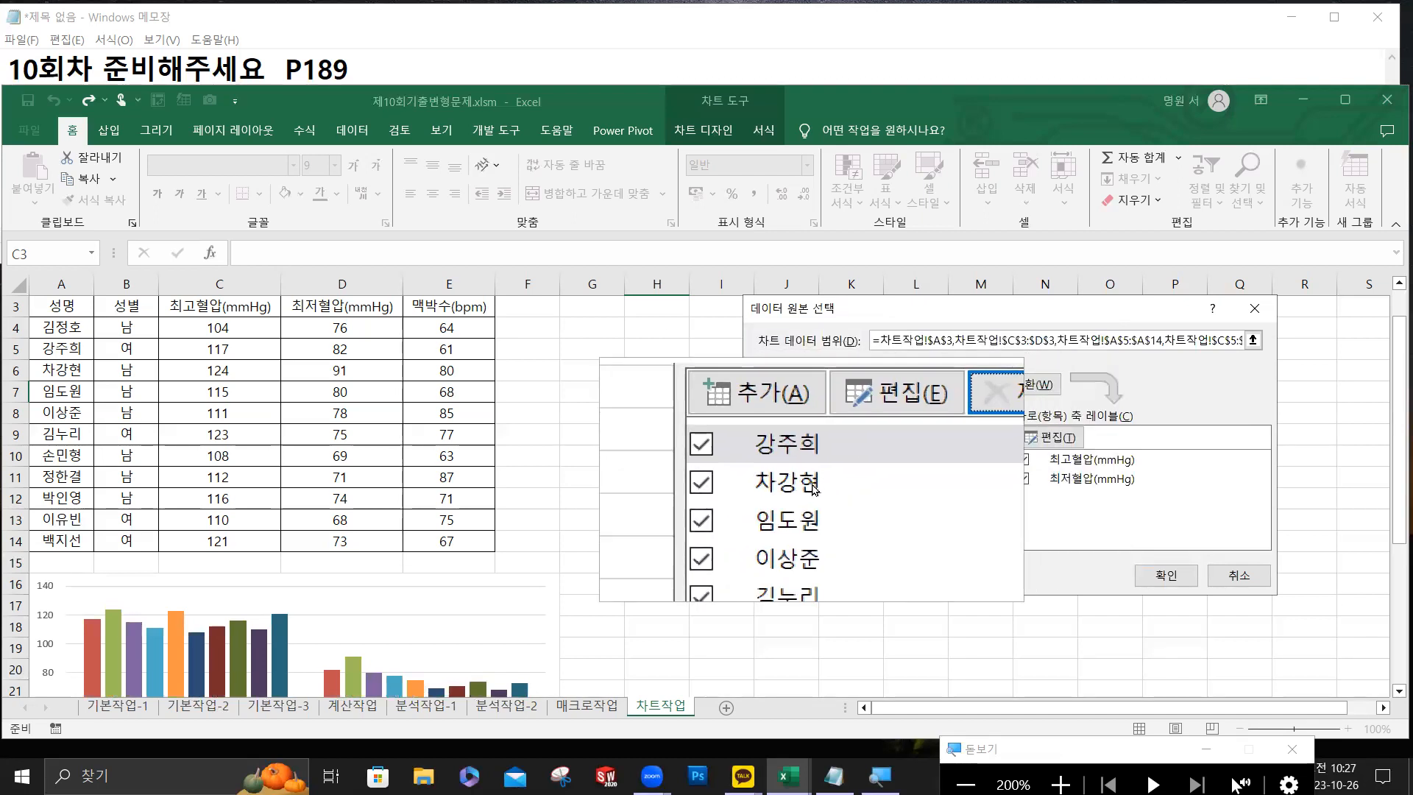
{"action": "left_click", "coordinate": [815, 489]}
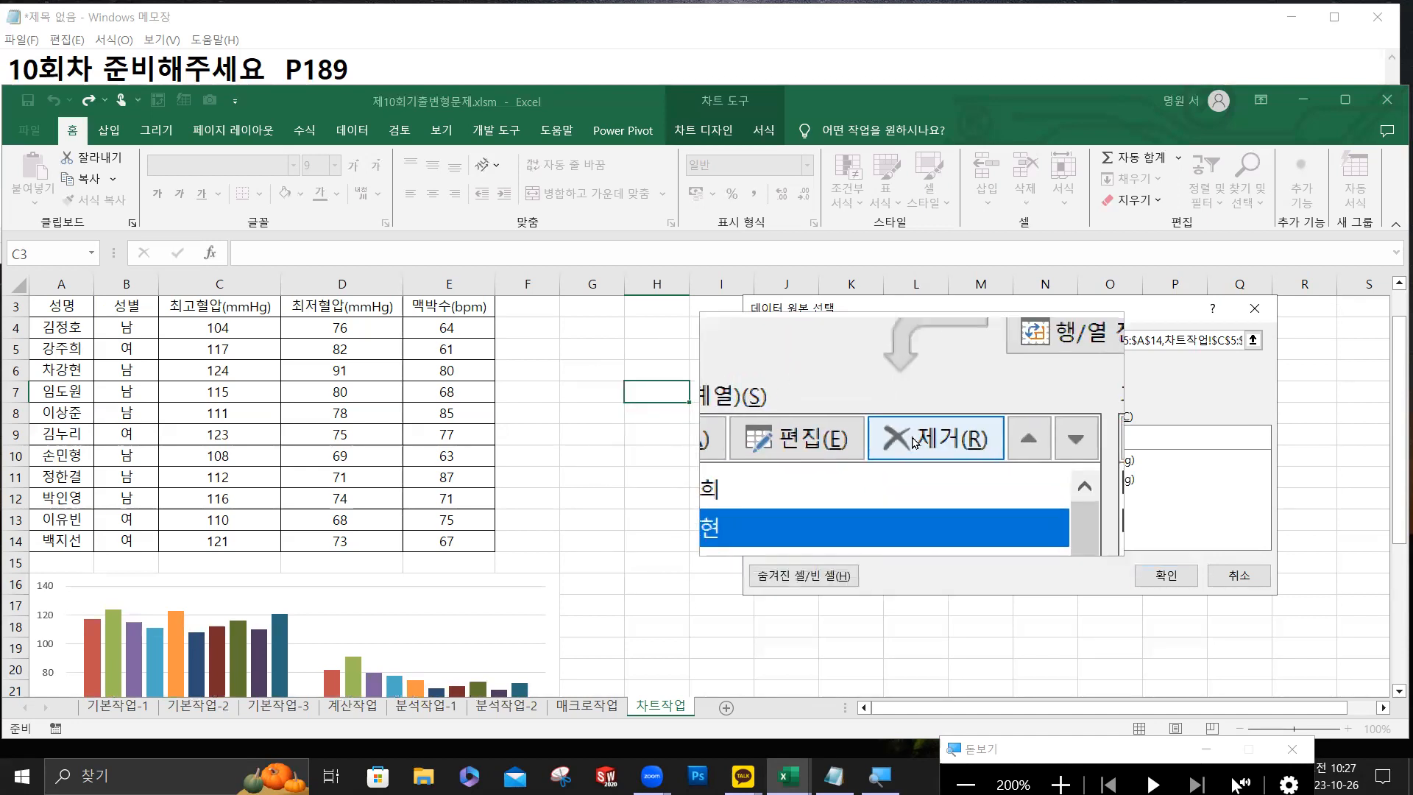
{"action": "left_click", "coordinate": [989, 349]}
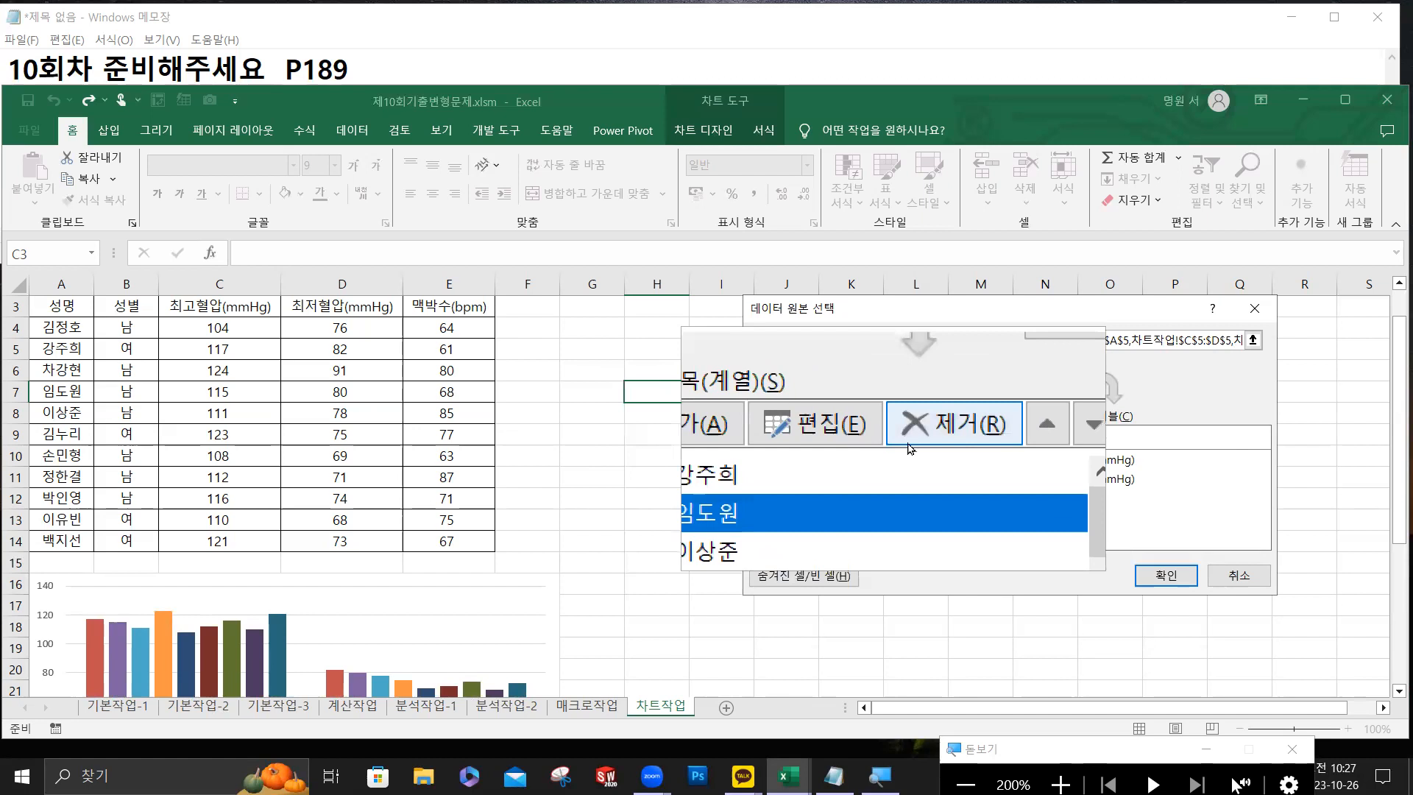
{"action": "left_click", "coordinate": [911, 438]}
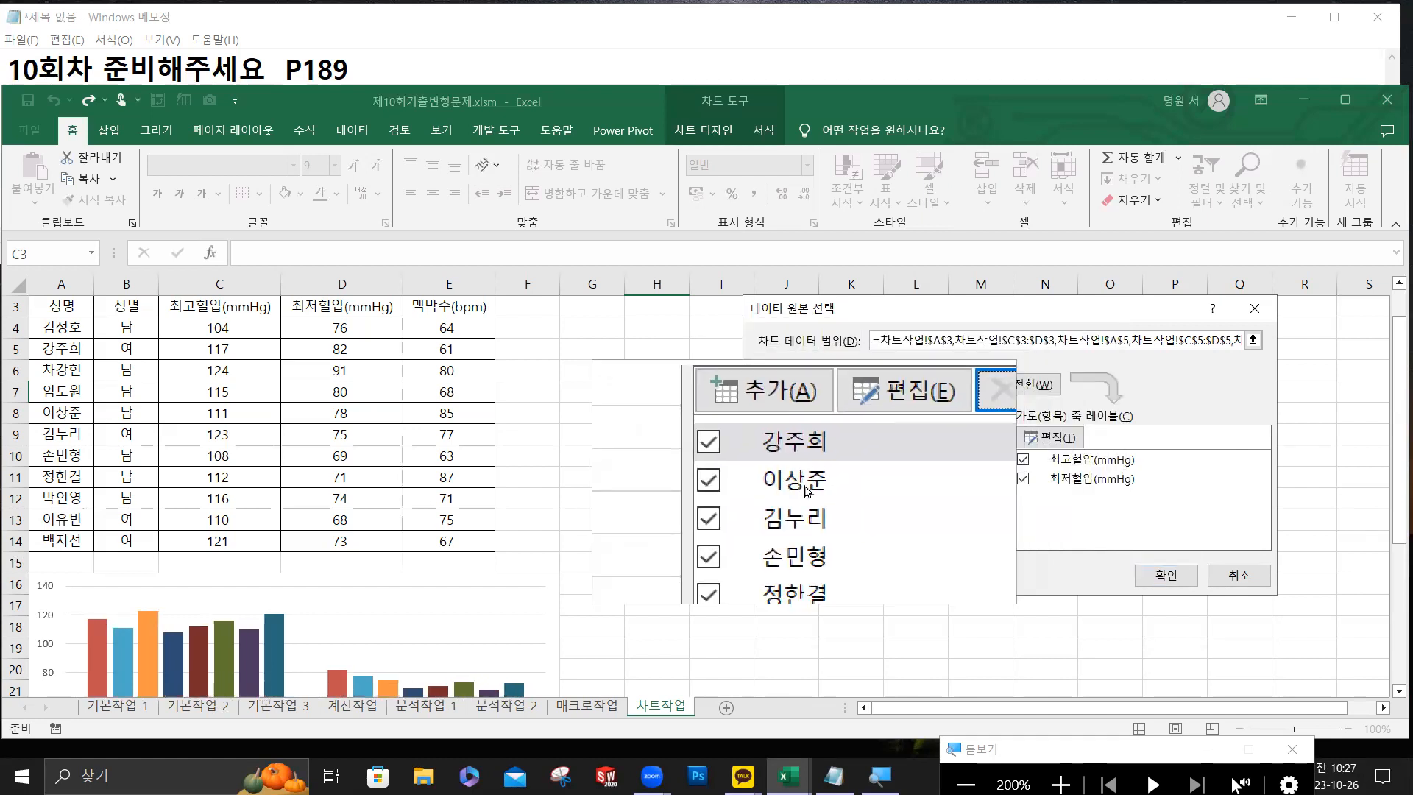
{"action": "left_click", "coordinate": [807, 490]}
{"action": "left_click", "coordinate": [918, 440]}
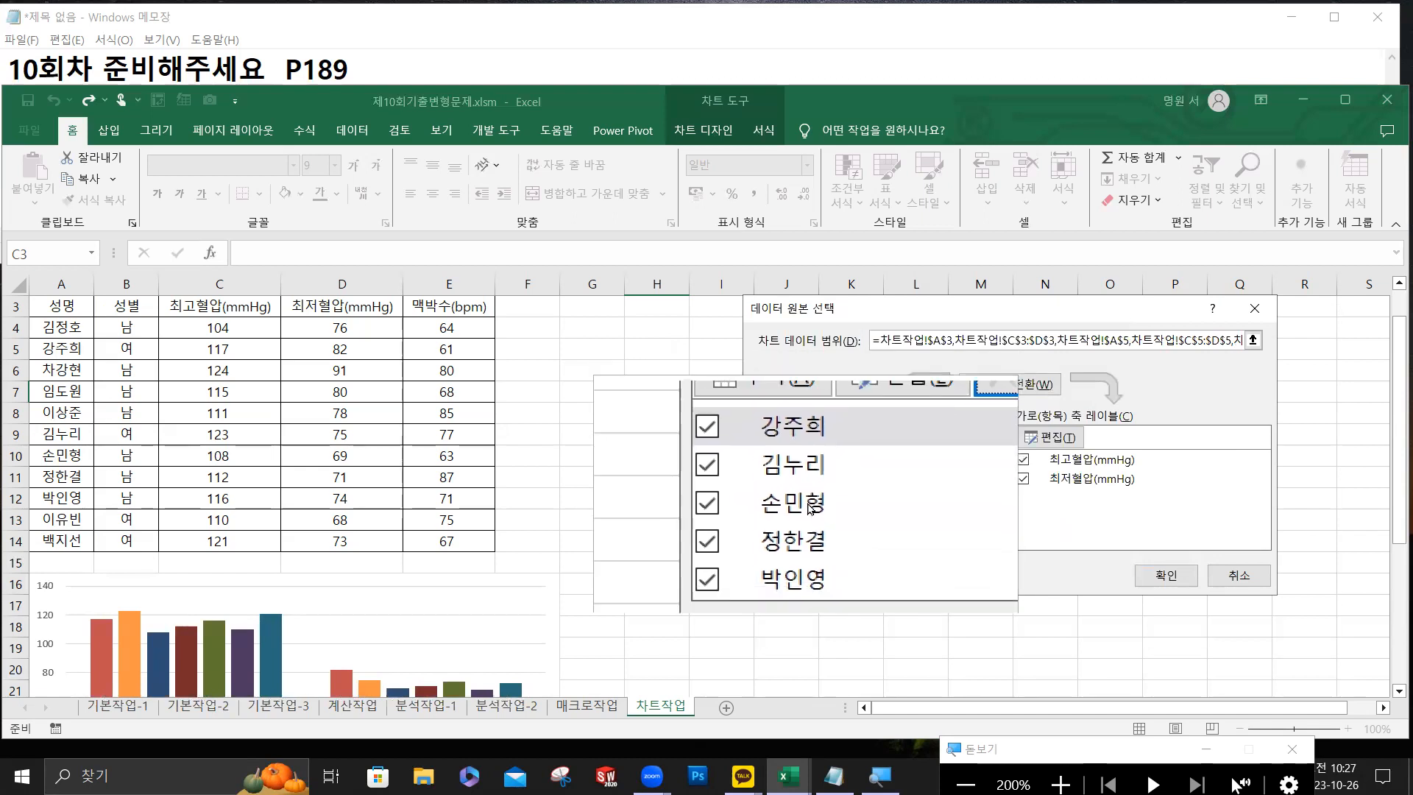
Remove the remaining 남 series, rows 10 to 12, from the chart's data source and apply the selection.
{"action": "left_click", "coordinate": [813, 503]}
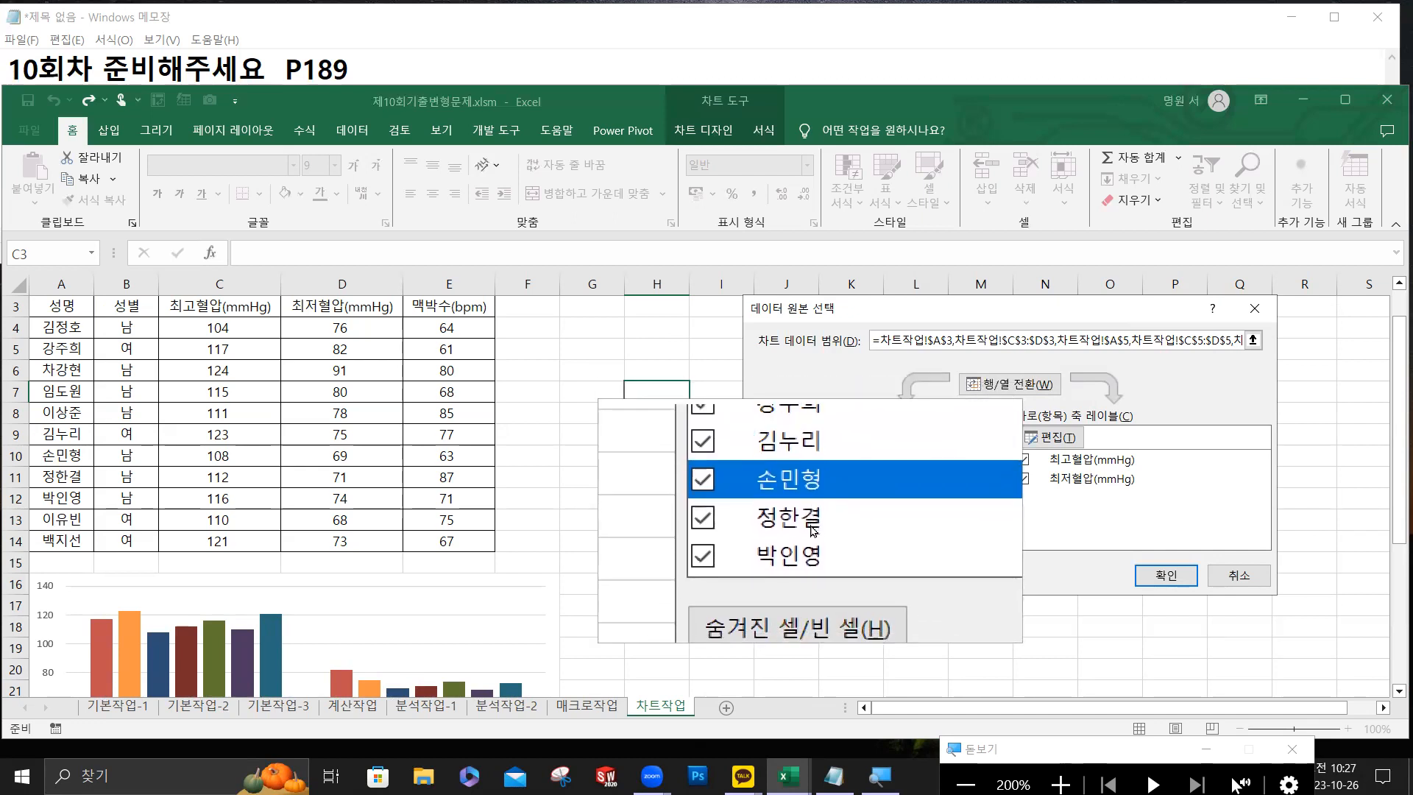
{"action": "left_click", "coordinate": [813, 527]}
{"action": "left_click", "coordinate": [810, 503]}
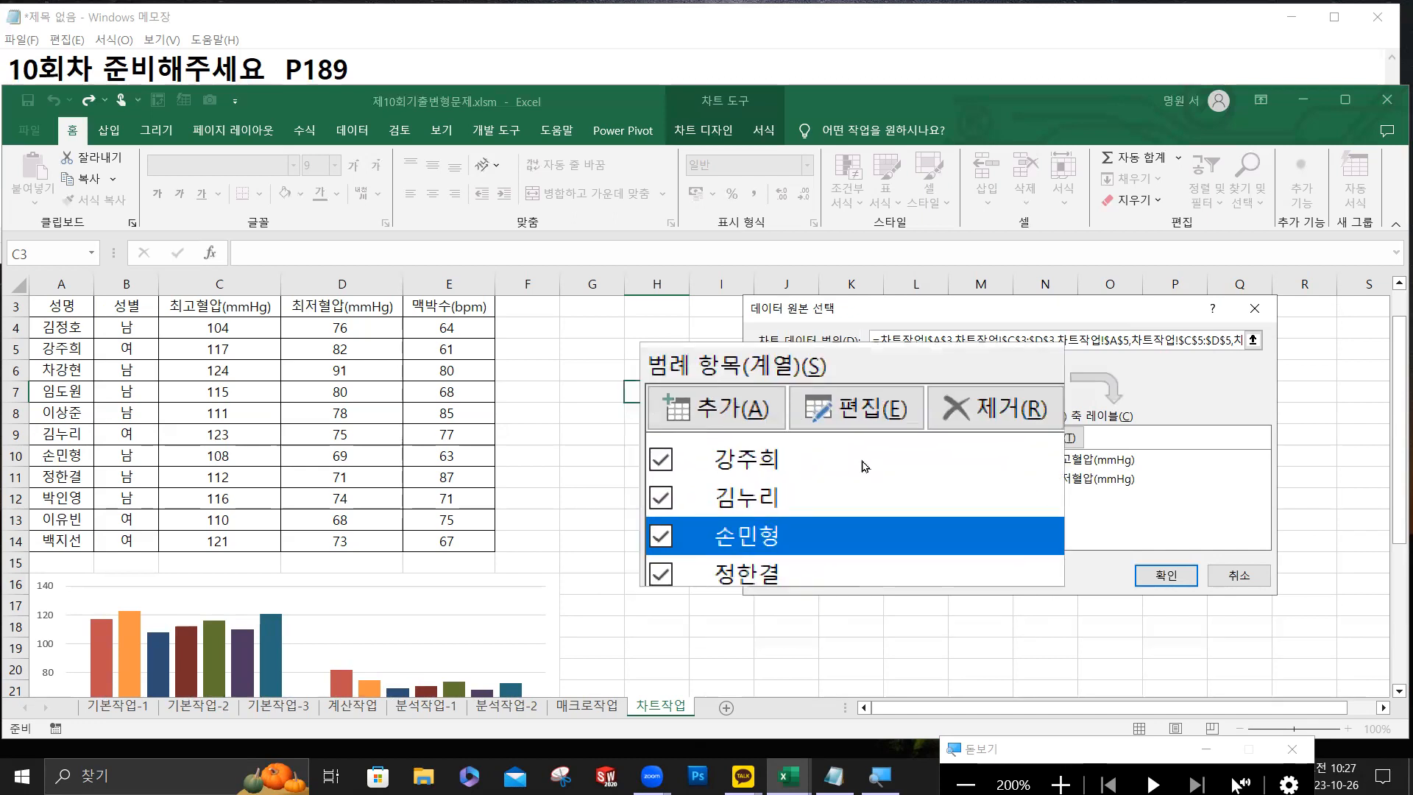
{"action": "left_click", "coordinate": [922, 440]}
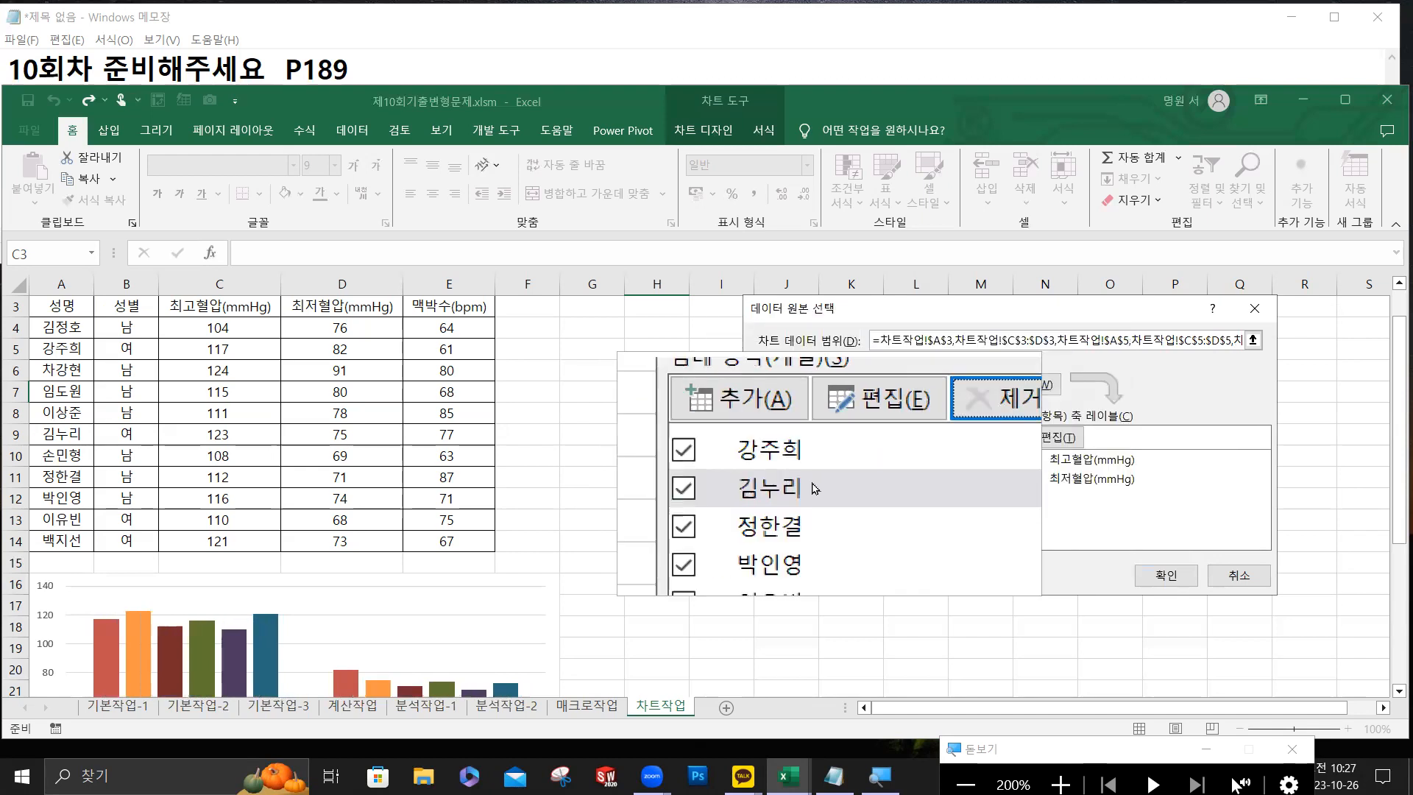
{"action": "left_click", "coordinate": [807, 507]}
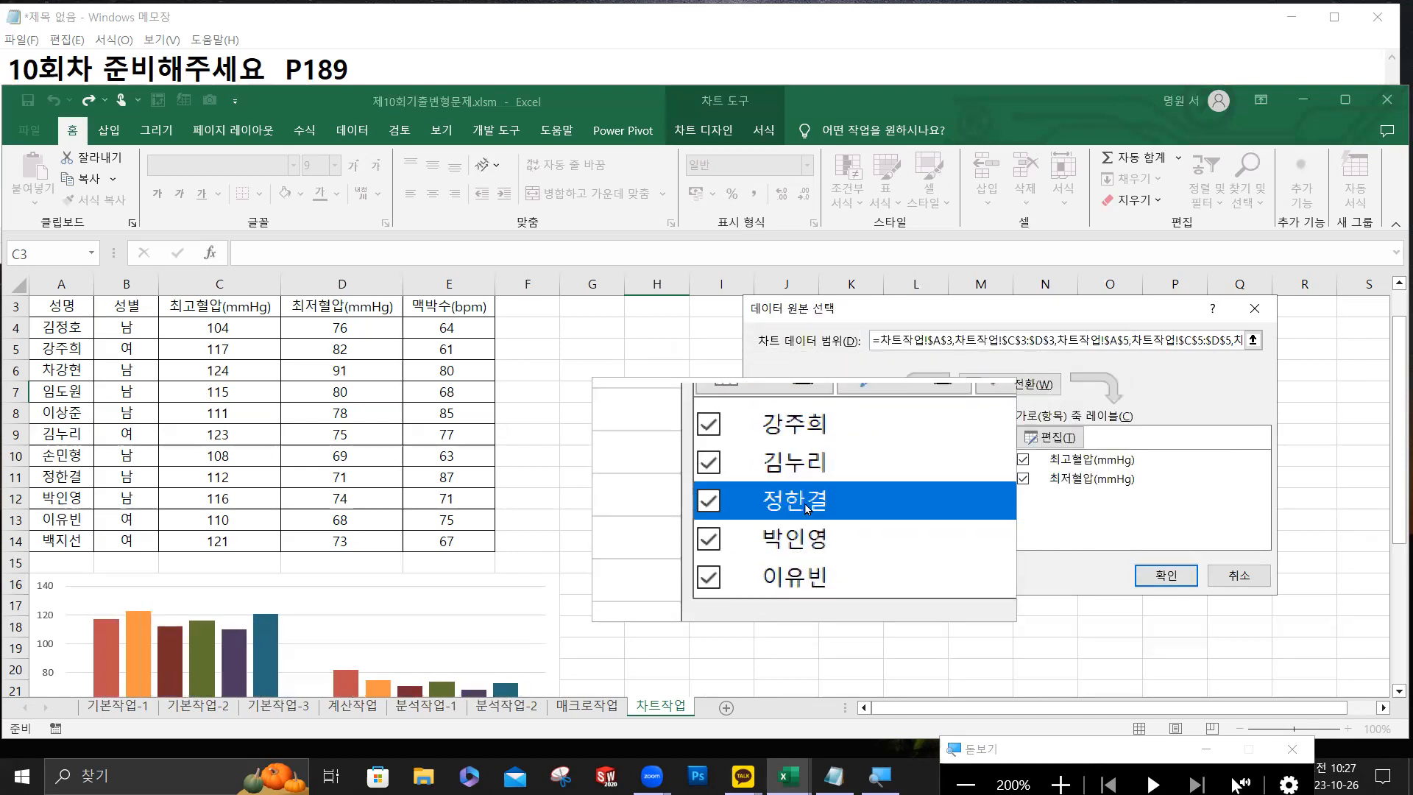
{"action": "left_click", "coordinate": [943, 441]}
{"action": "left_click", "coordinate": [807, 508]}
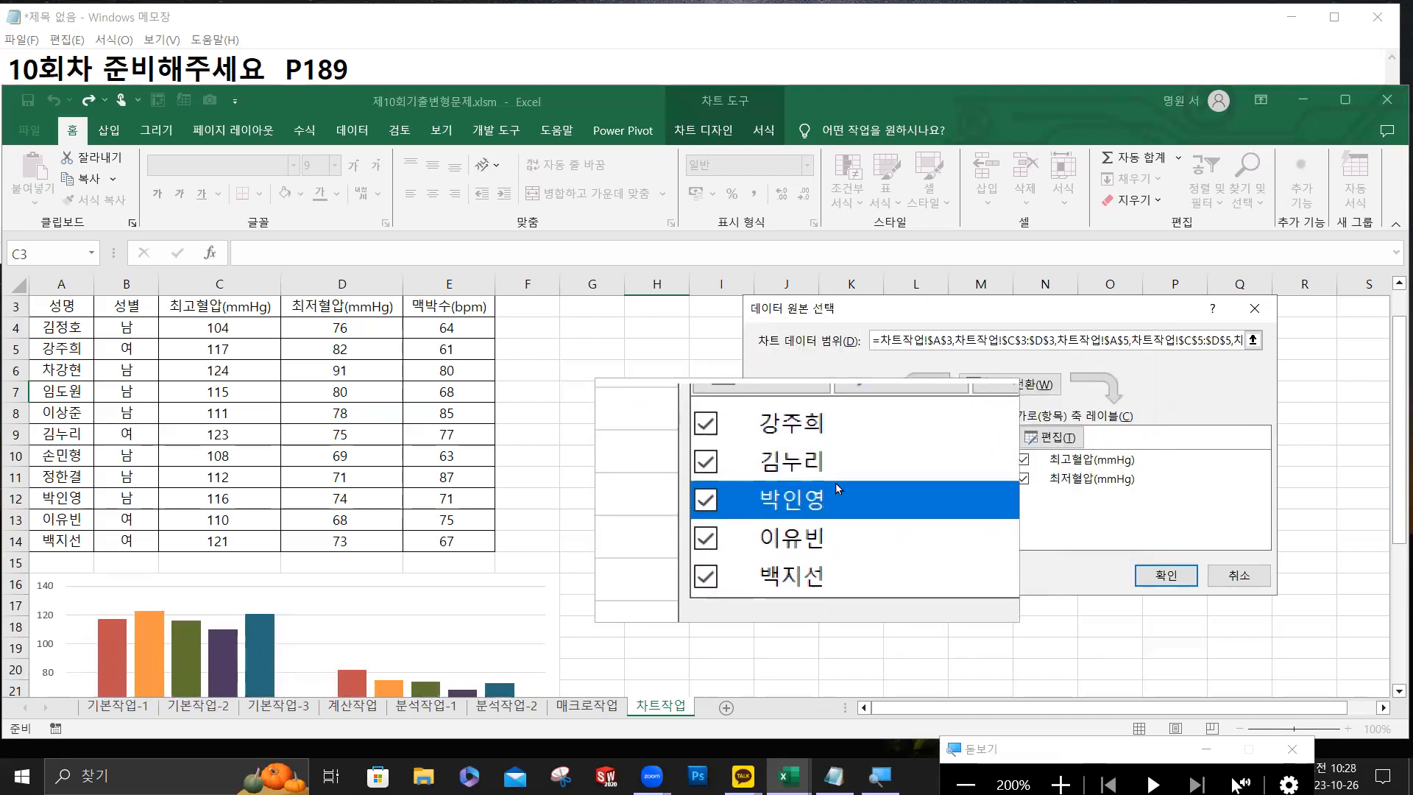
{"action": "left_click", "coordinate": [918, 441]}
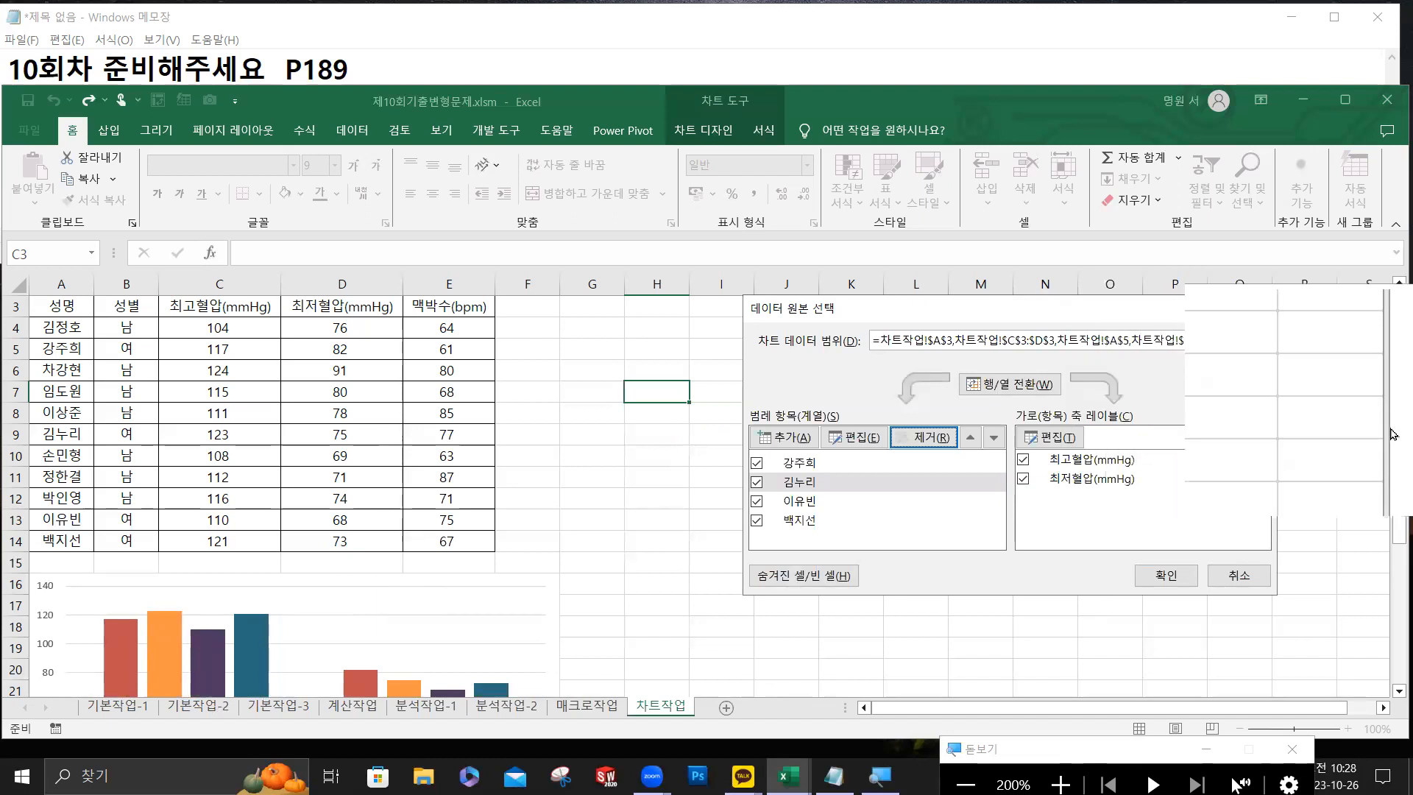
{"action": "left_click", "coordinate": [1150, 583]}
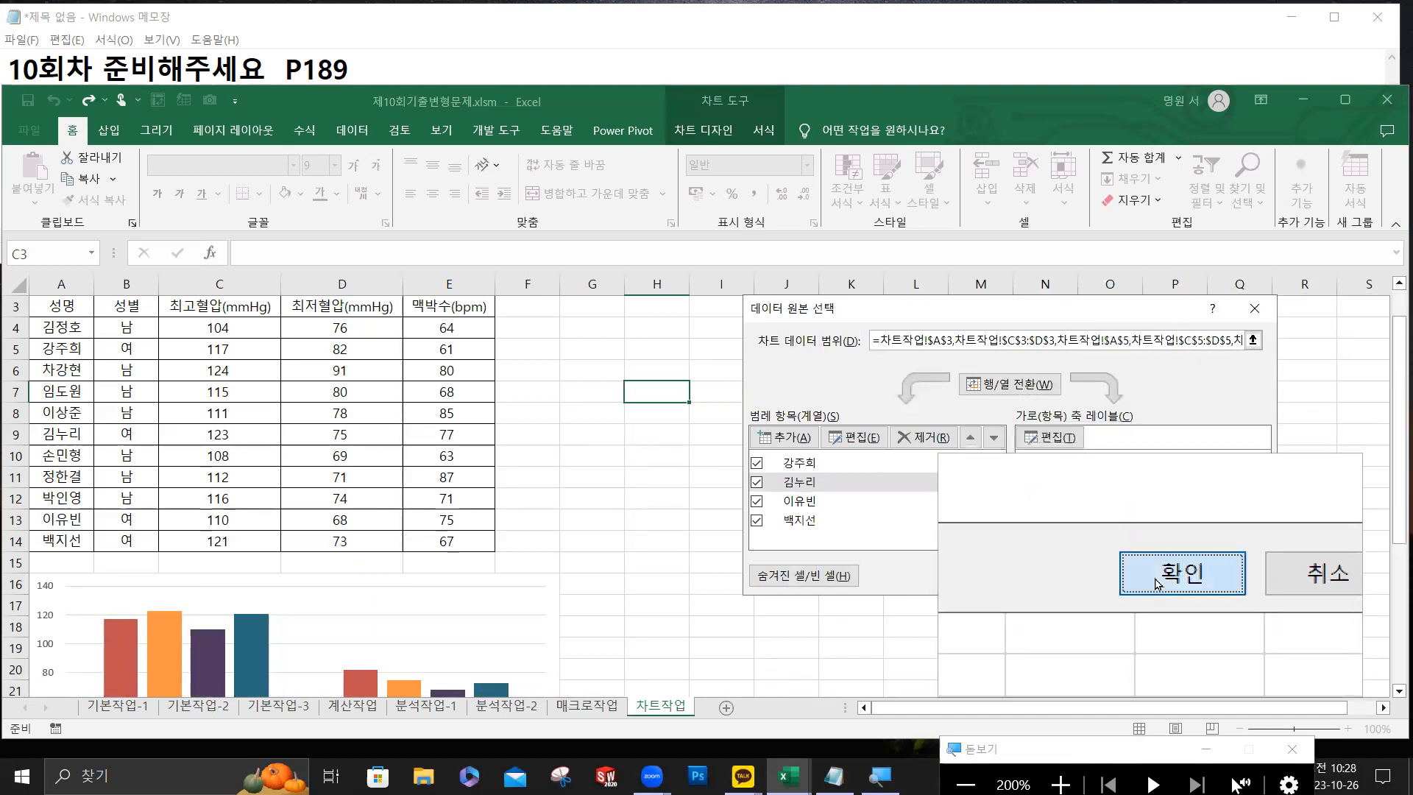
Switch the column chart's rows and columns so 최고혈압(mmHg) and 최저혈압(mmHg) are the series and the people are the categories.
{"action": "left_click_drag", "start_coordinate": [1393, 438], "coordinate": [1393, 557]}
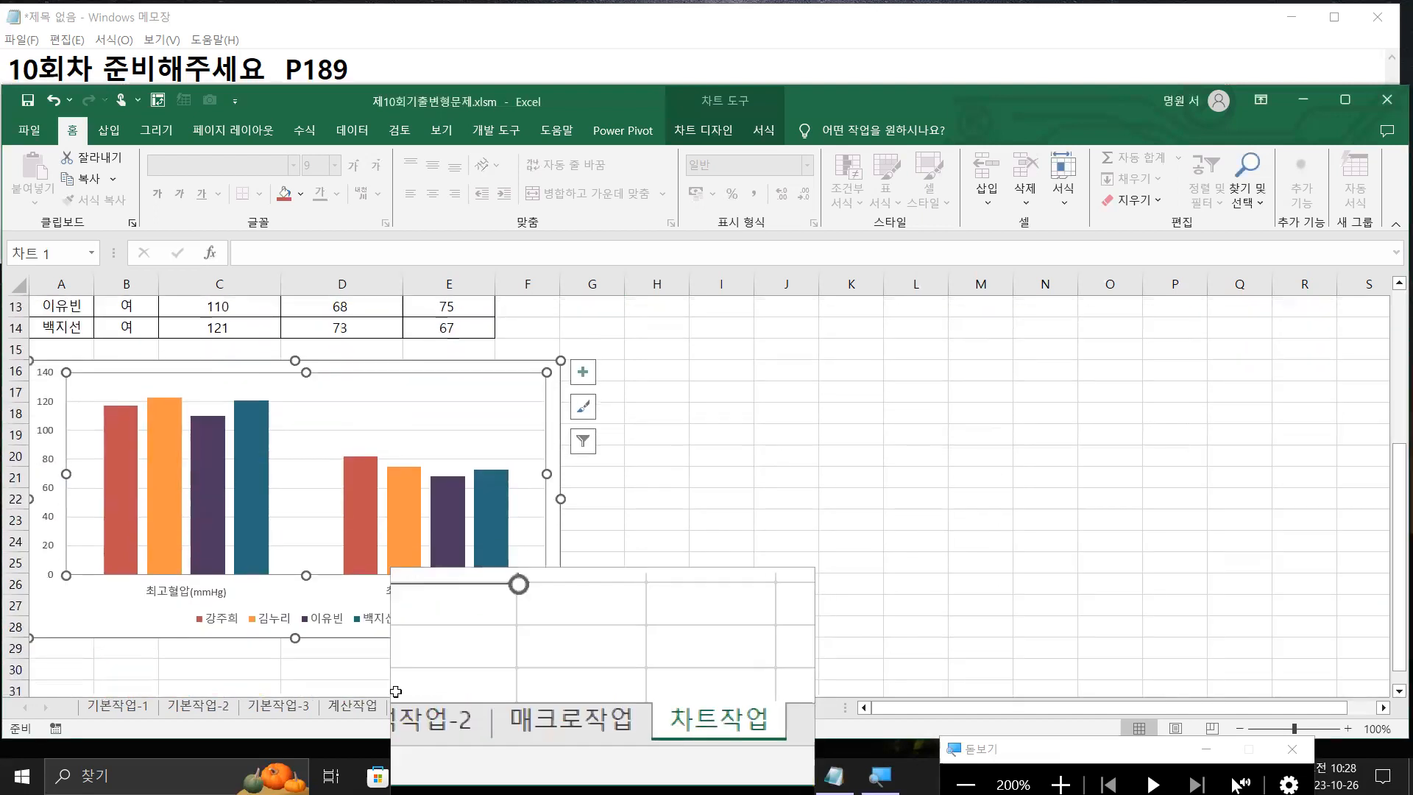
{"action": "left_click", "coordinate": [276, 624]}
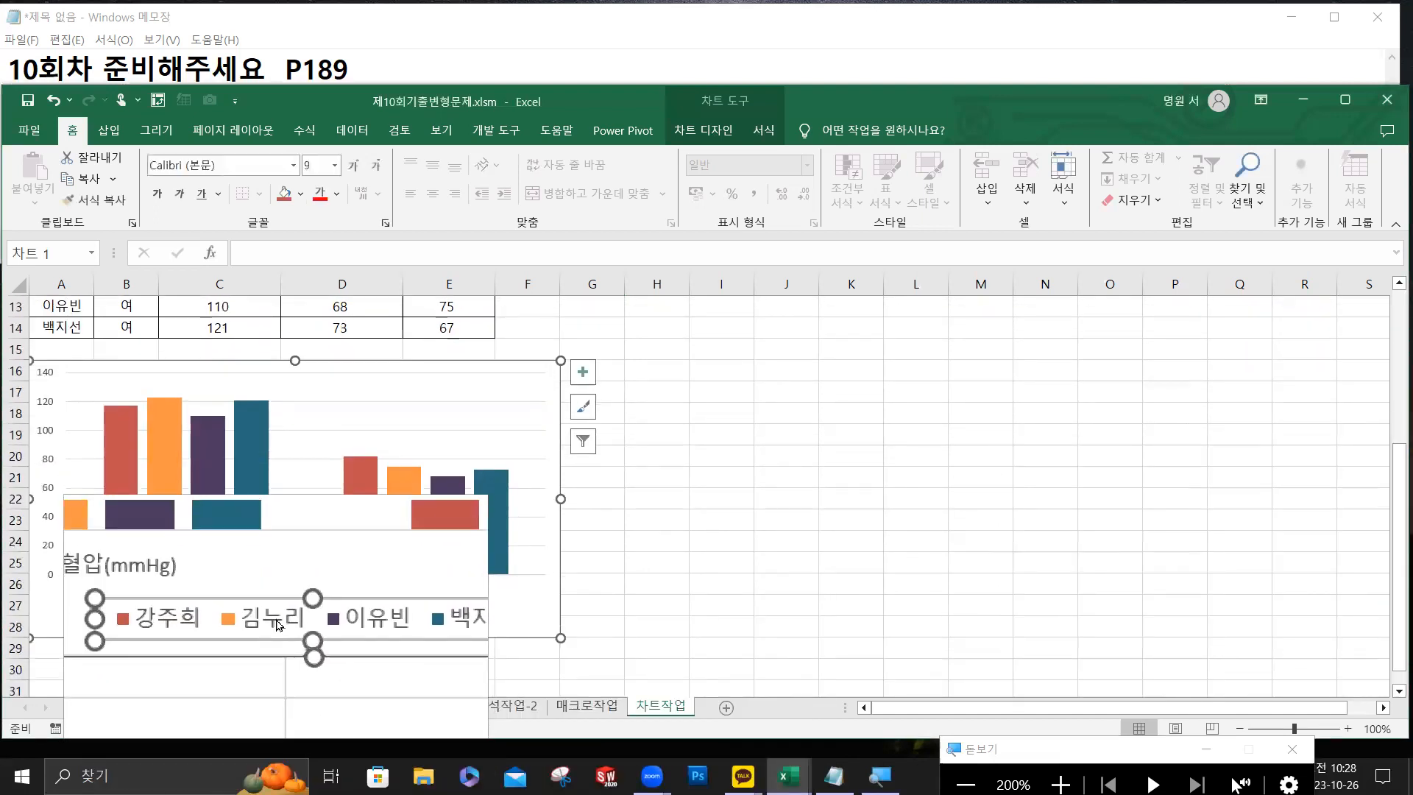
{"action": "left_click", "coordinate": [201, 600]}
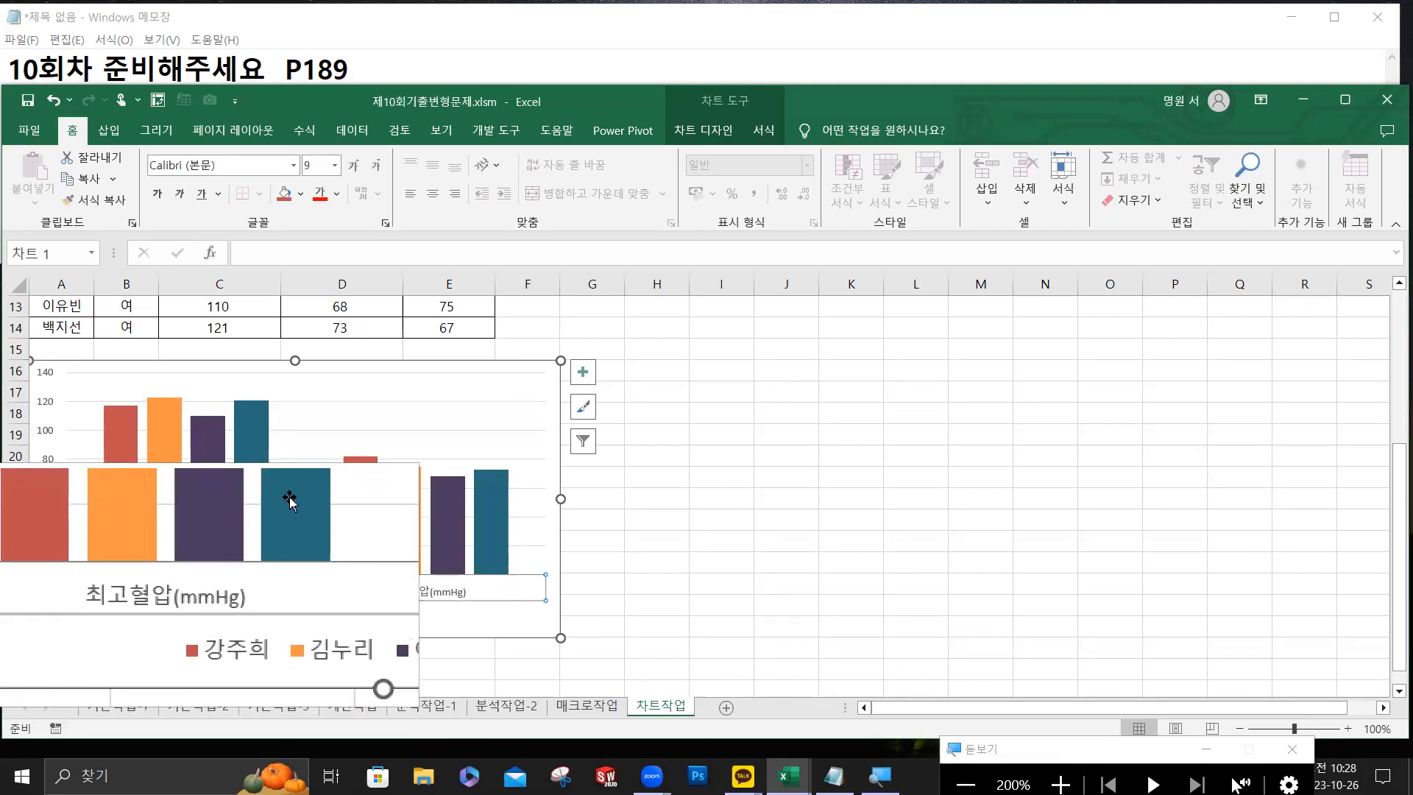
{"action": "right_click", "coordinate": [341, 453]}
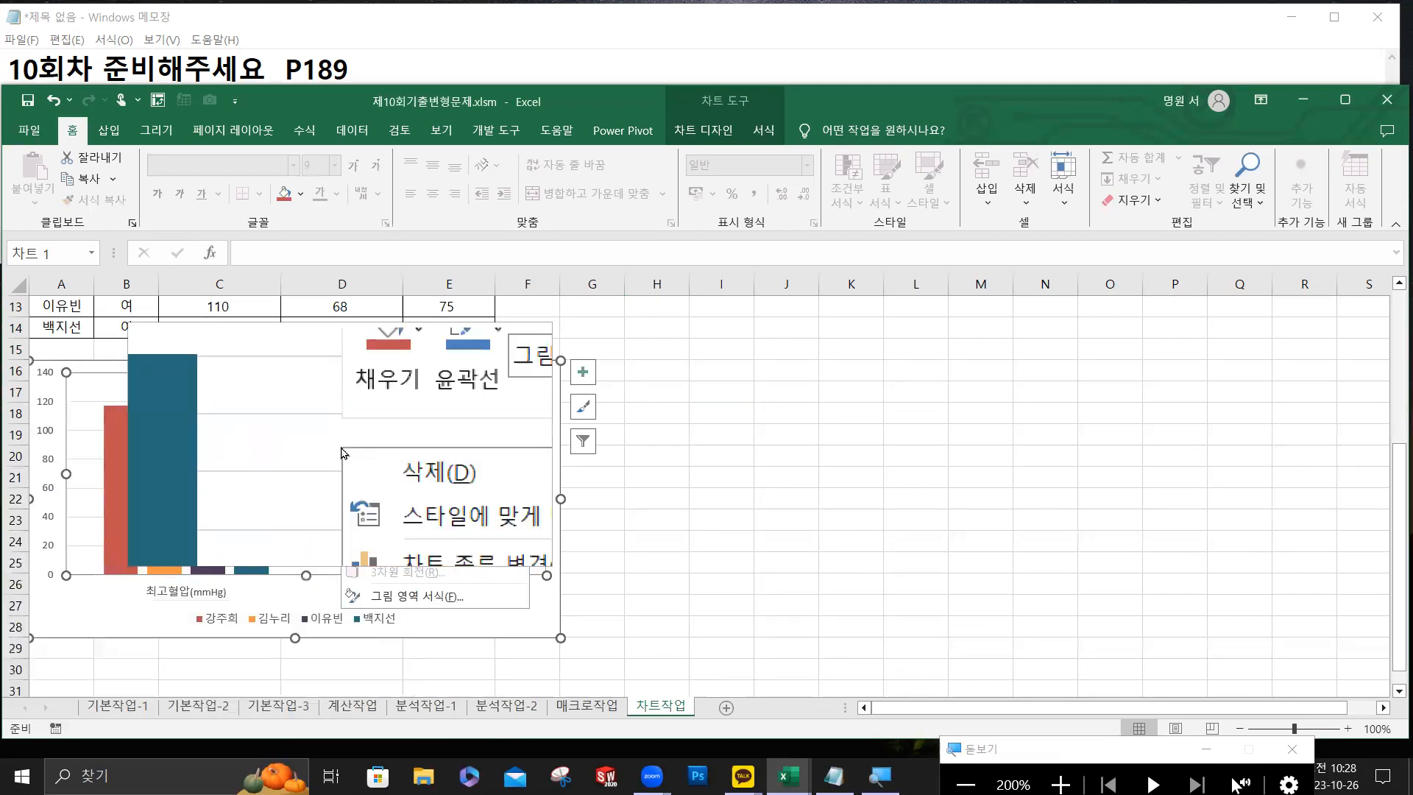
{"action": "left_click", "coordinate": [406, 547]}
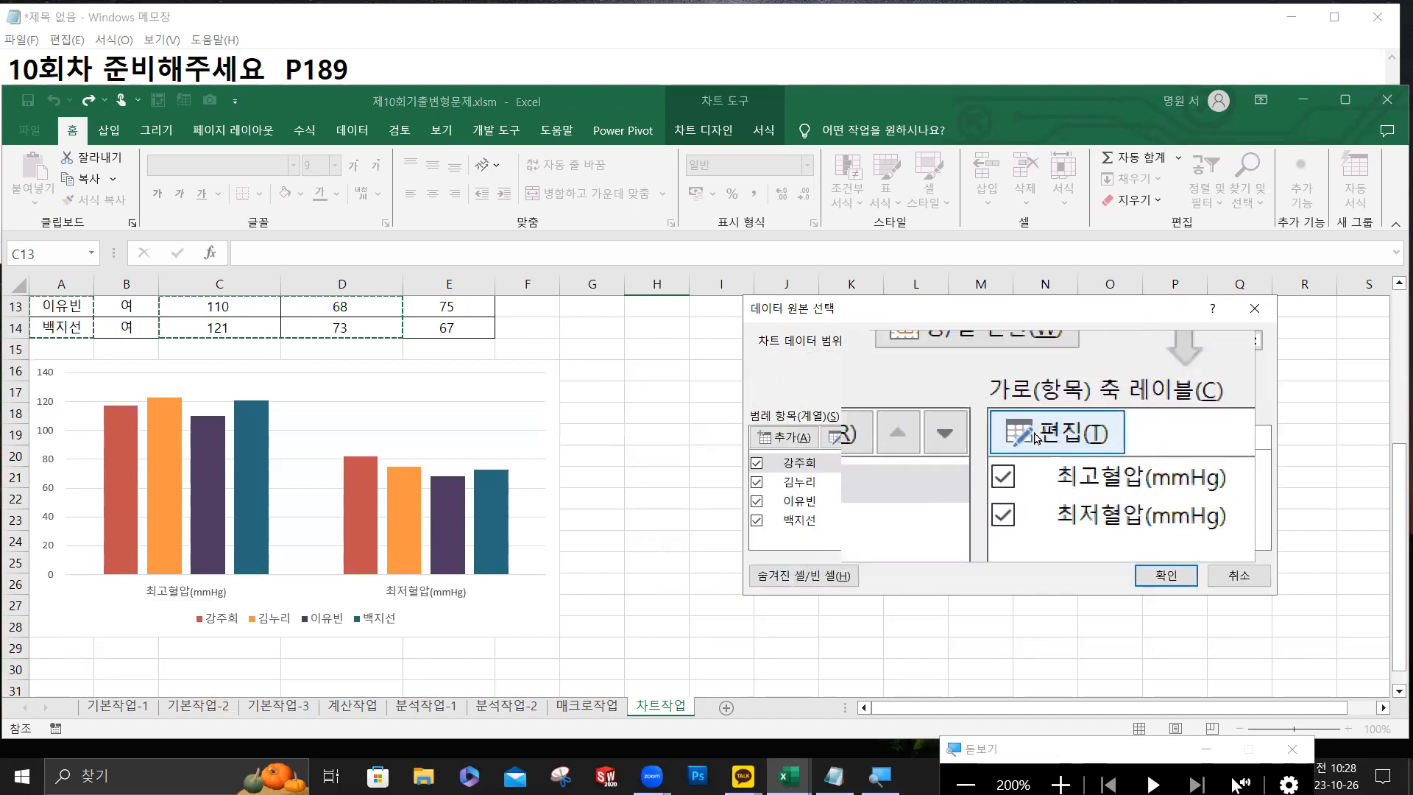
{"action": "left_click", "coordinate": [1012, 390]}
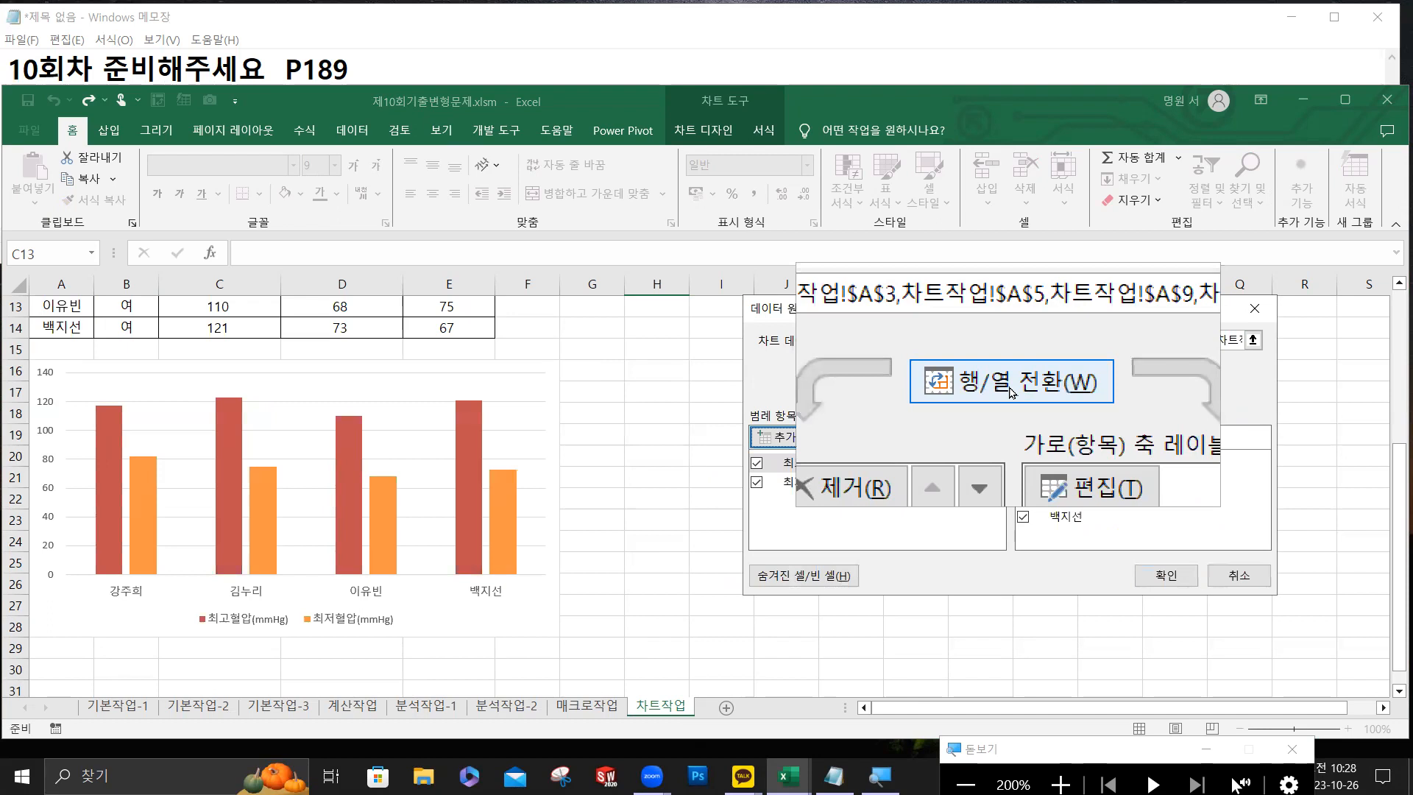
{"action": "left_click", "coordinate": [1167, 581]}
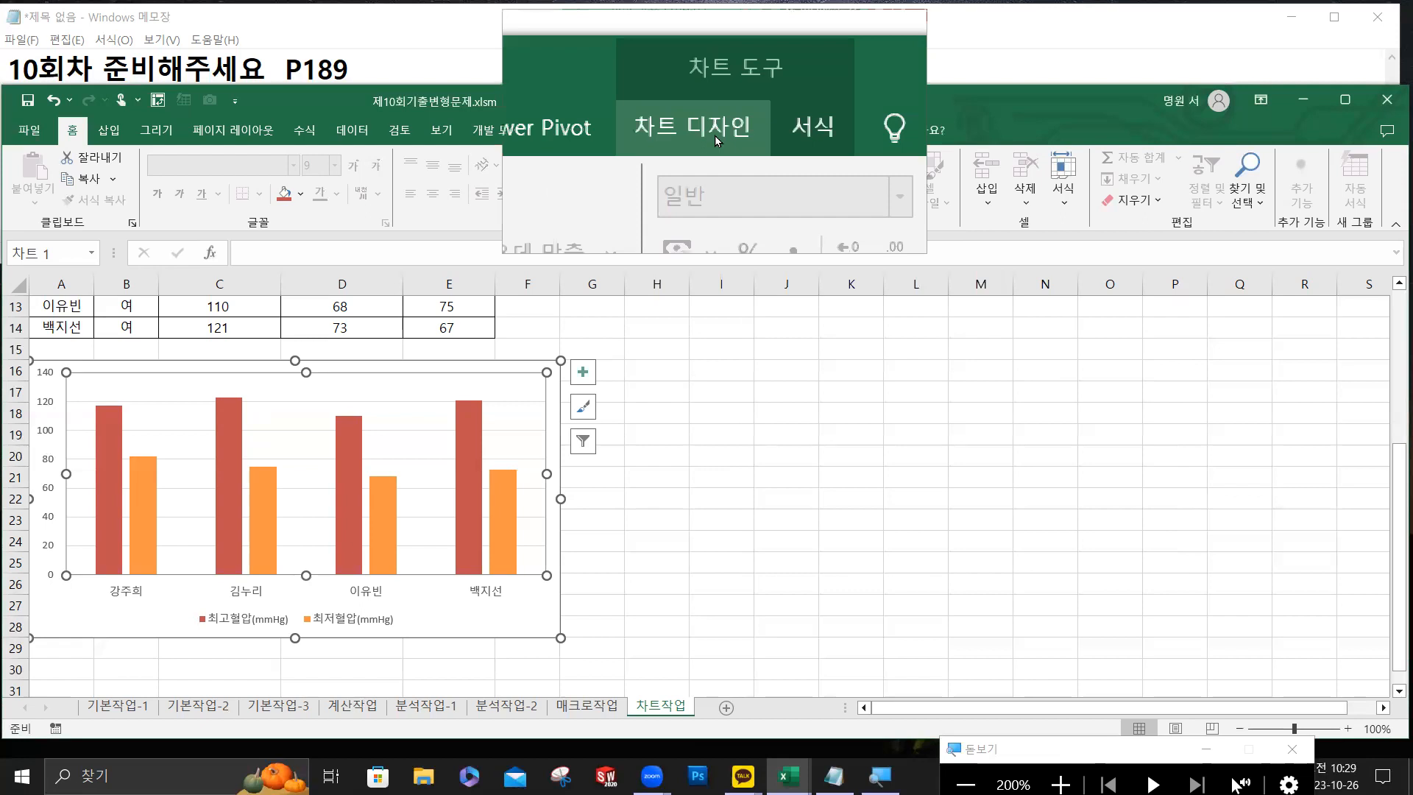
Add a chart title above the column chart reading "여성 최고/최저 혈압".
{"action": "left_click", "coordinate": [717, 140]}
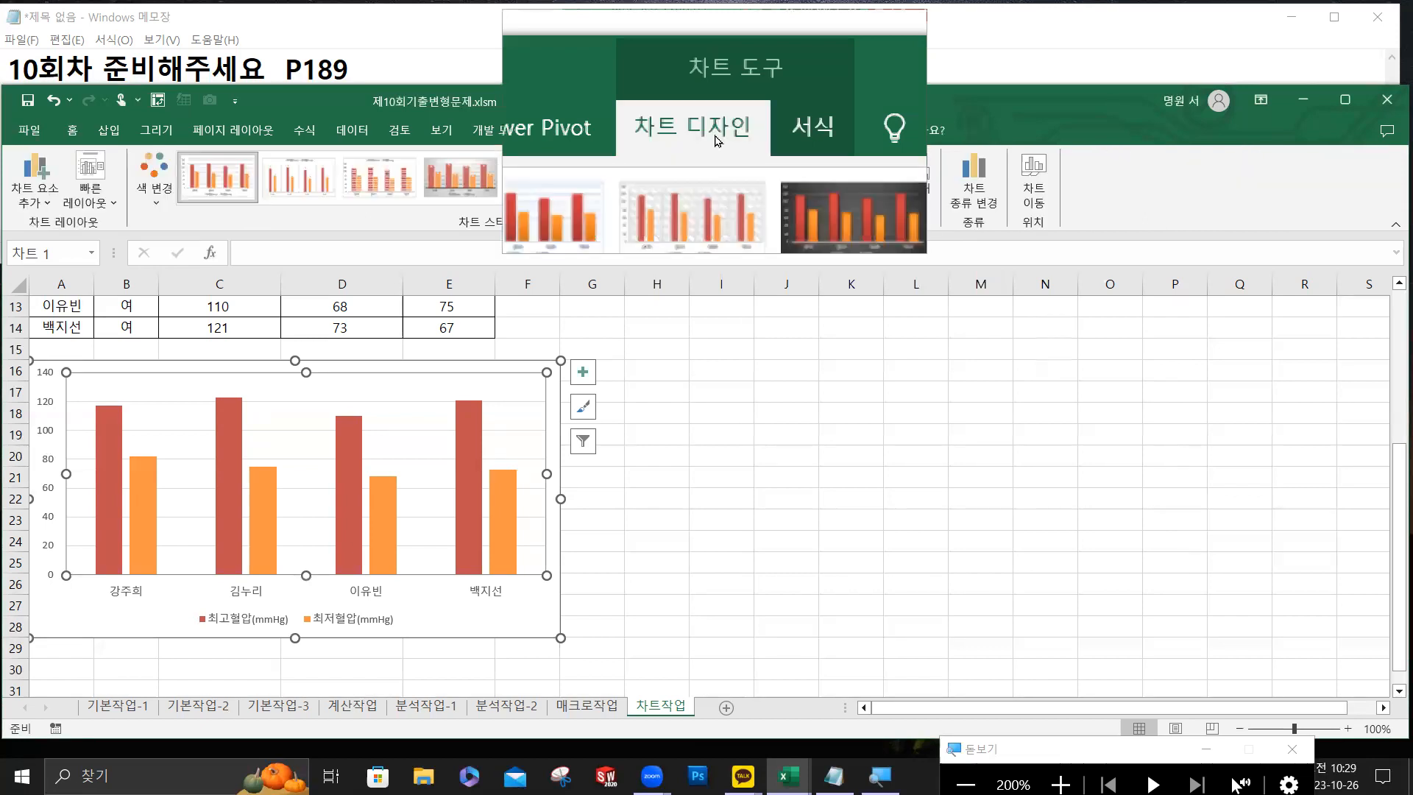
{"action": "left_click", "coordinate": [29, 204]}
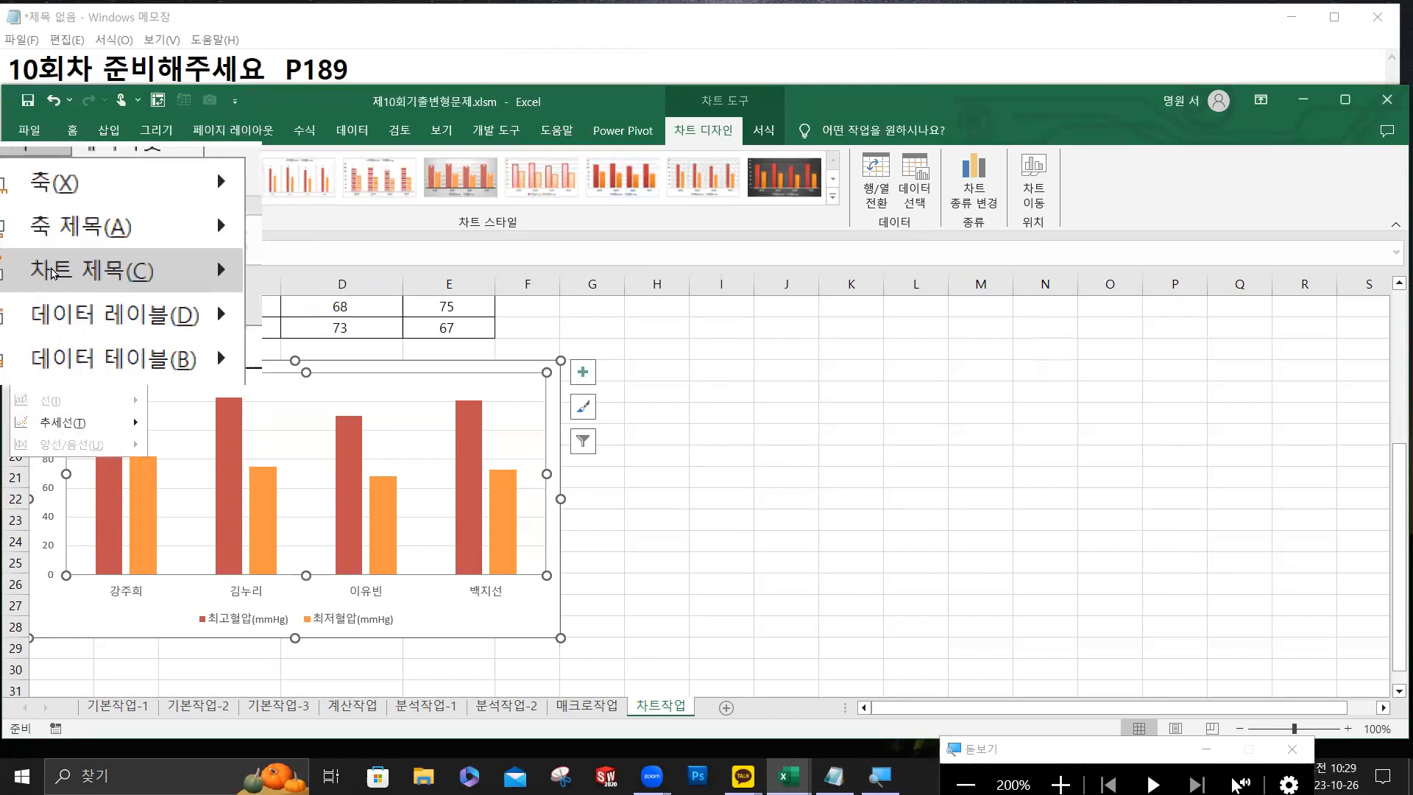
{"action": "mouse_move", "coordinate": [62, 267]}
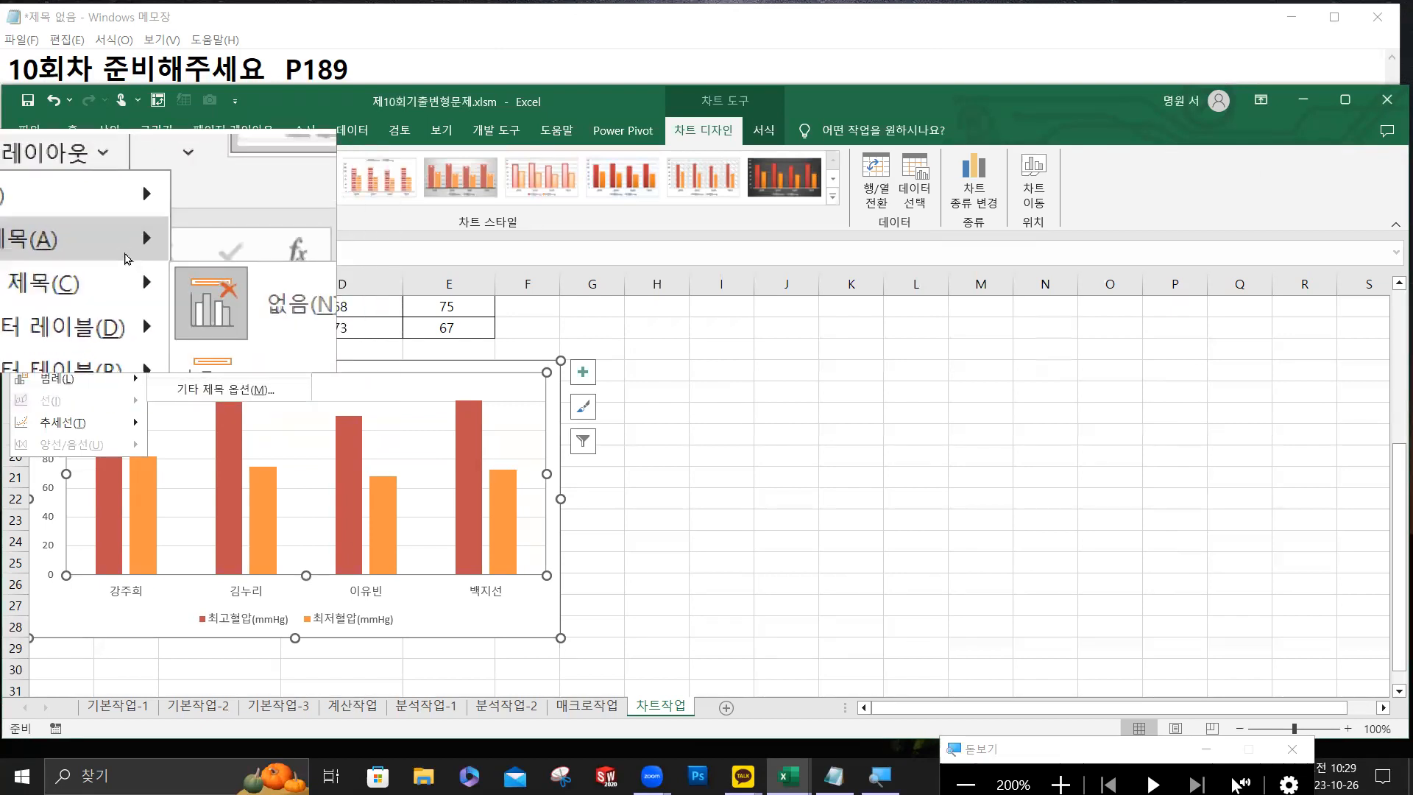
{"action": "mouse_move", "coordinate": [135, 281]}
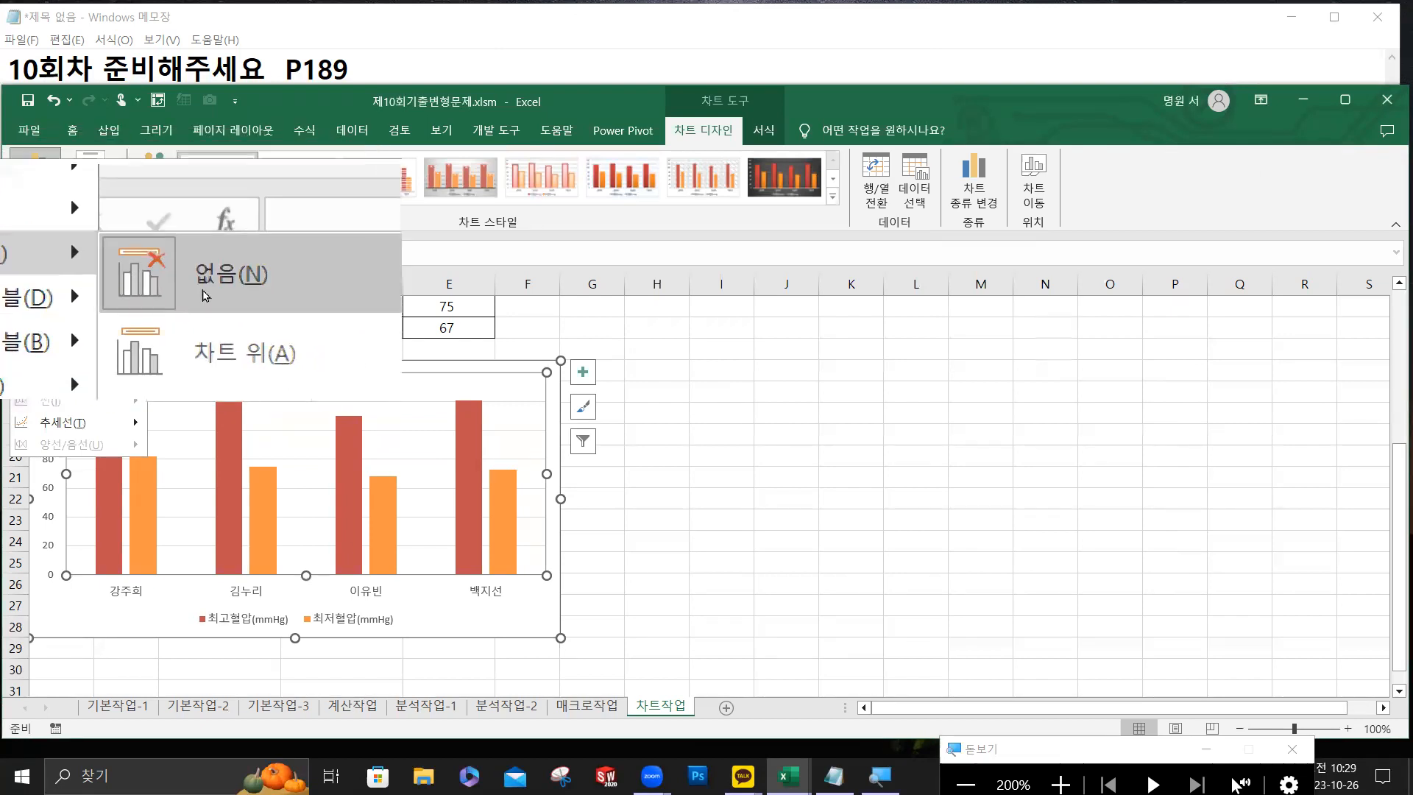
{"action": "left_click", "coordinate": [226, 327]}
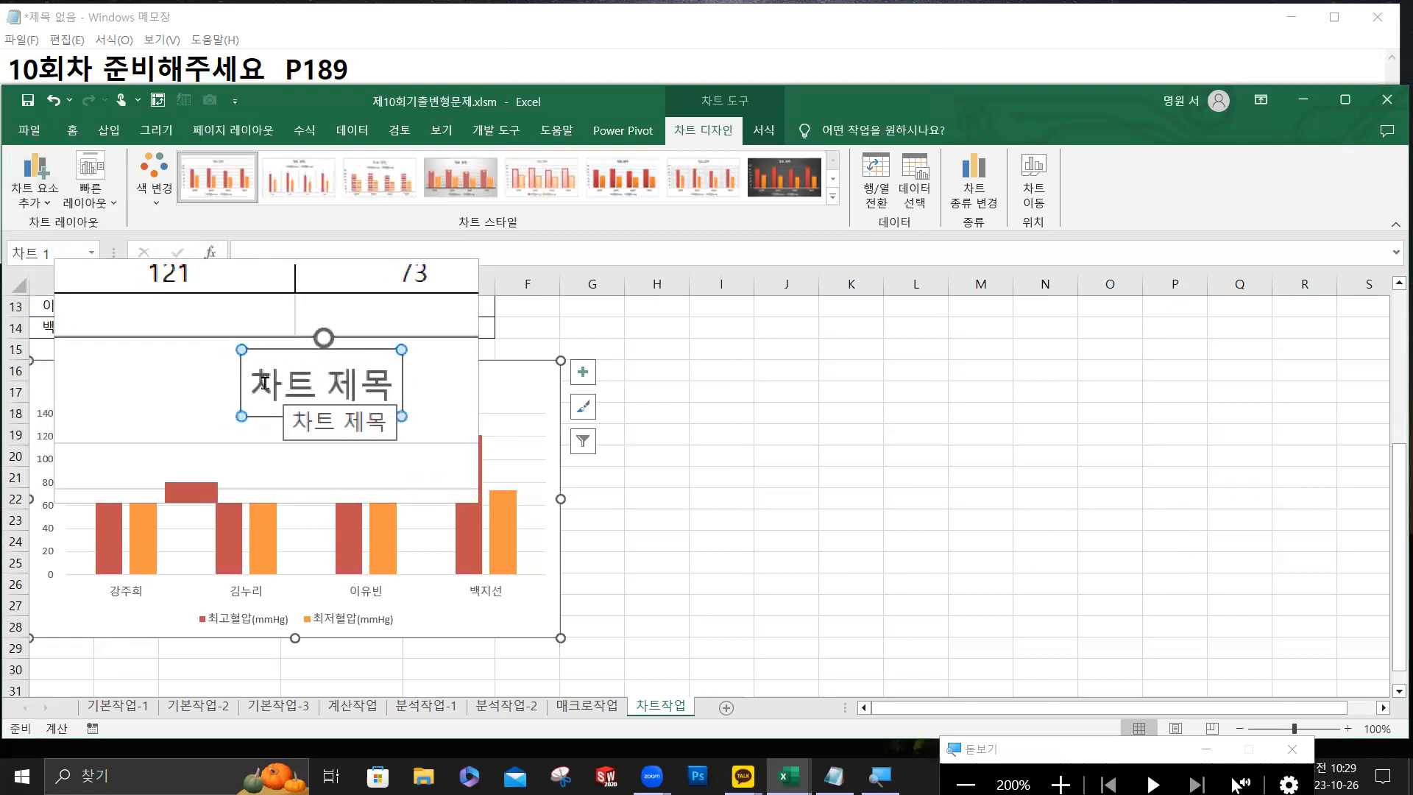
{"action": "left_click_drag", "start_coordinate": [245, 383], "coordinate": [328, 388]}
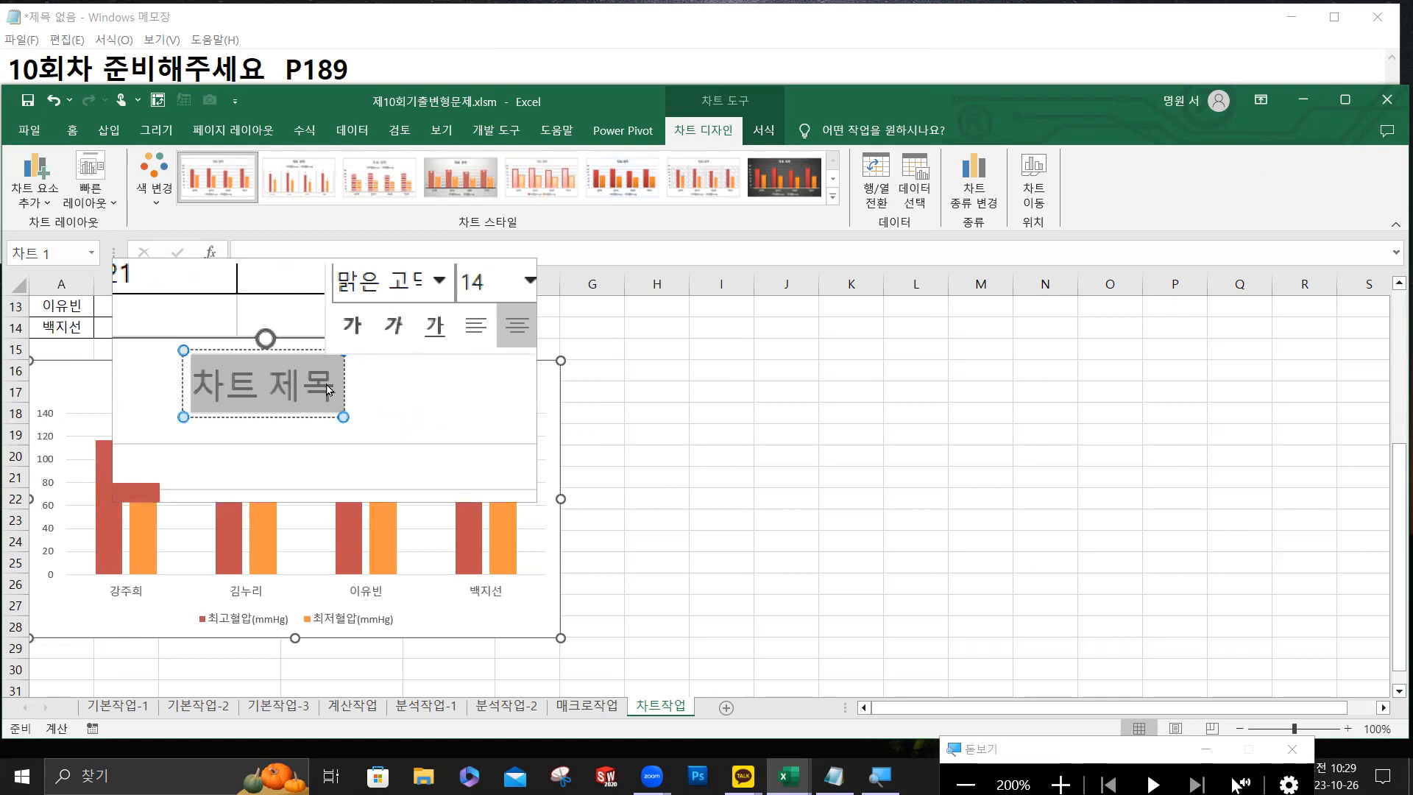
{"action": "type", "text": "여성"}
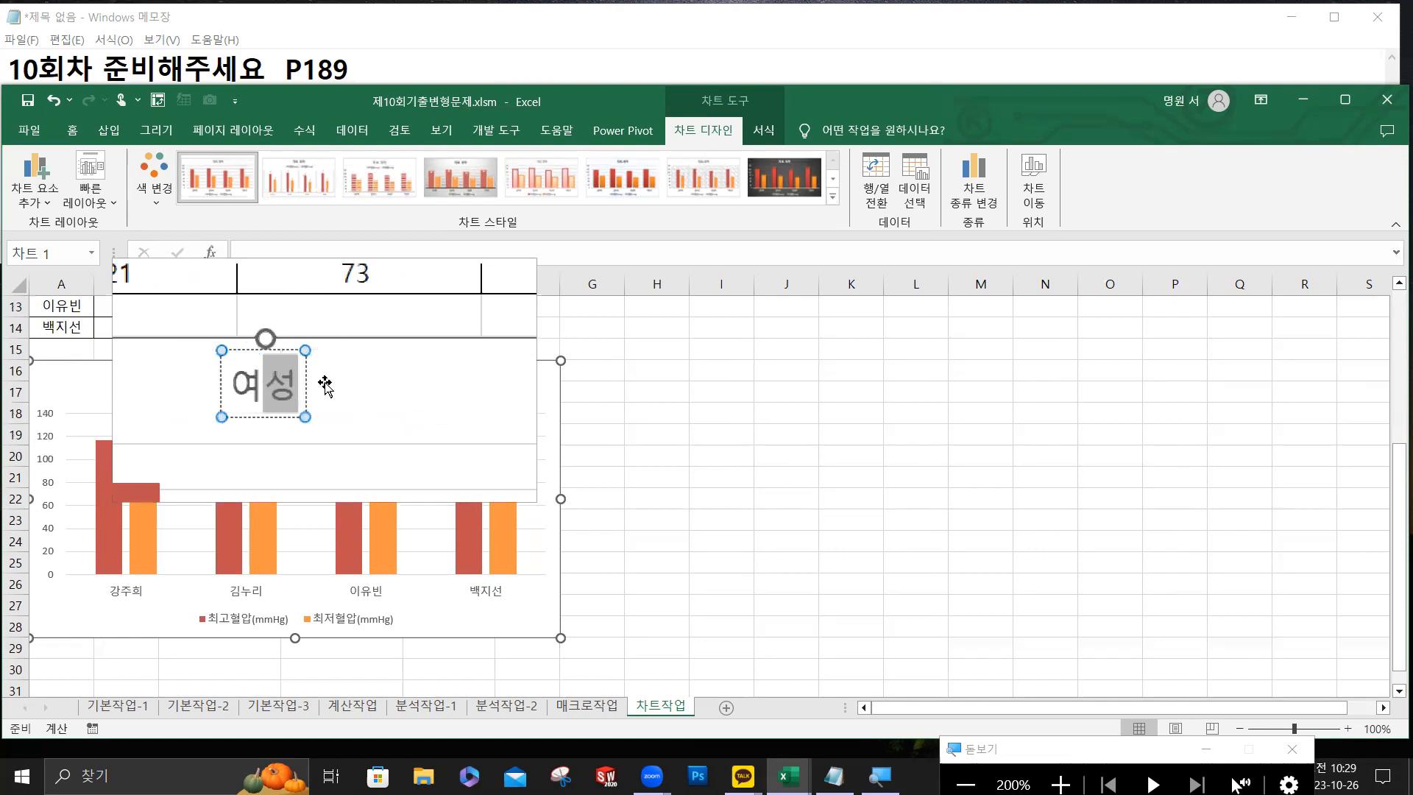
{"action": "type", "text": " 최고/"}
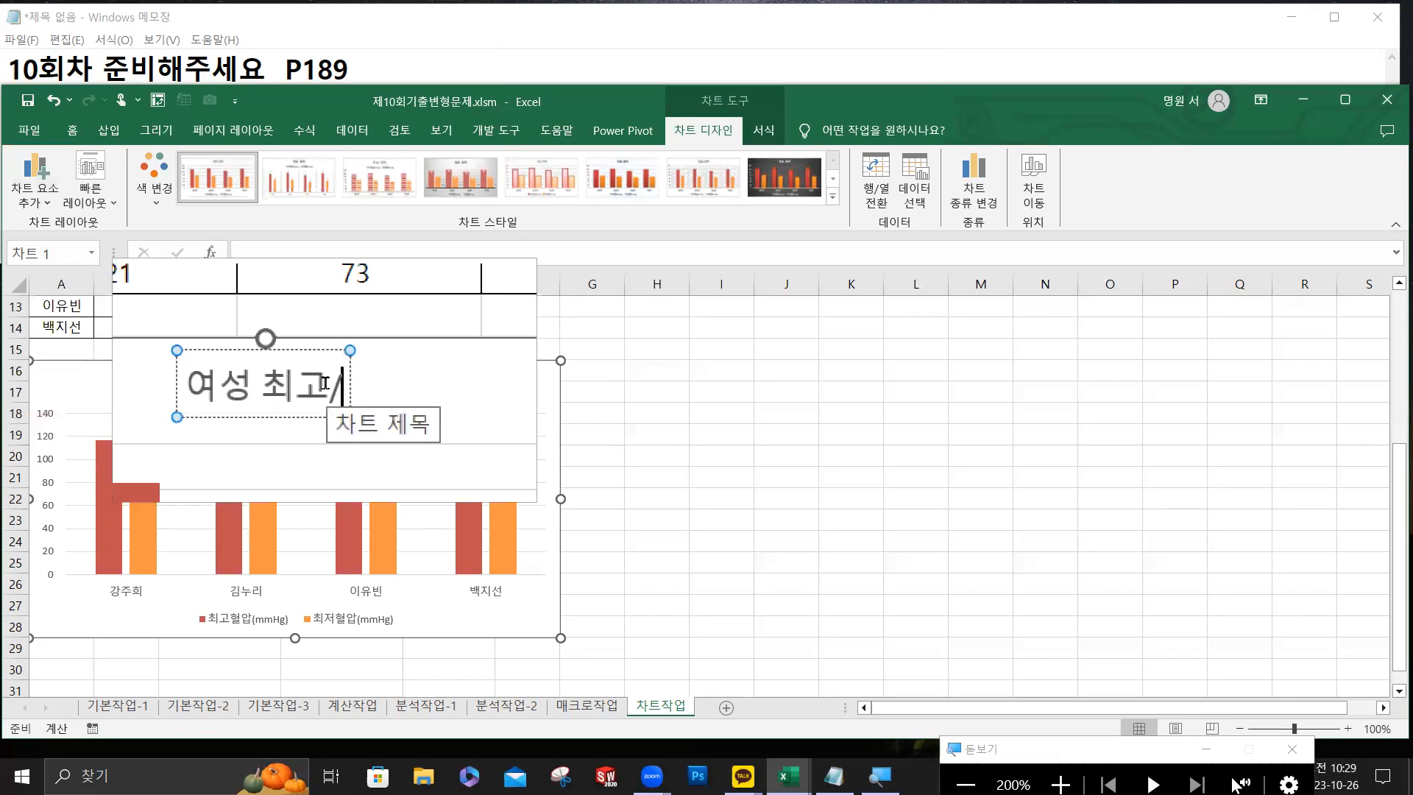
{"action": "type", "text": "최저 "}
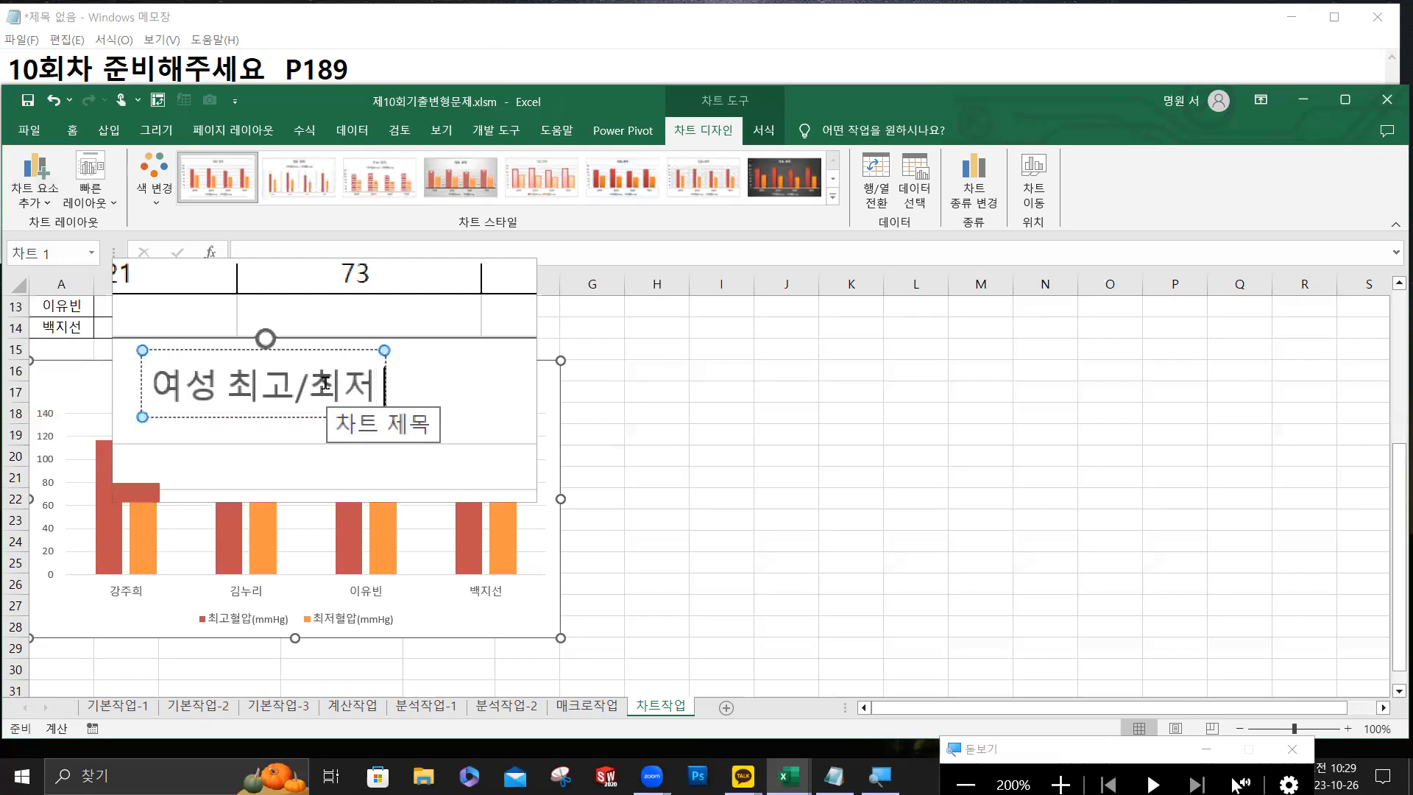
{"action": "type", "text": "ㅎ혈압"}
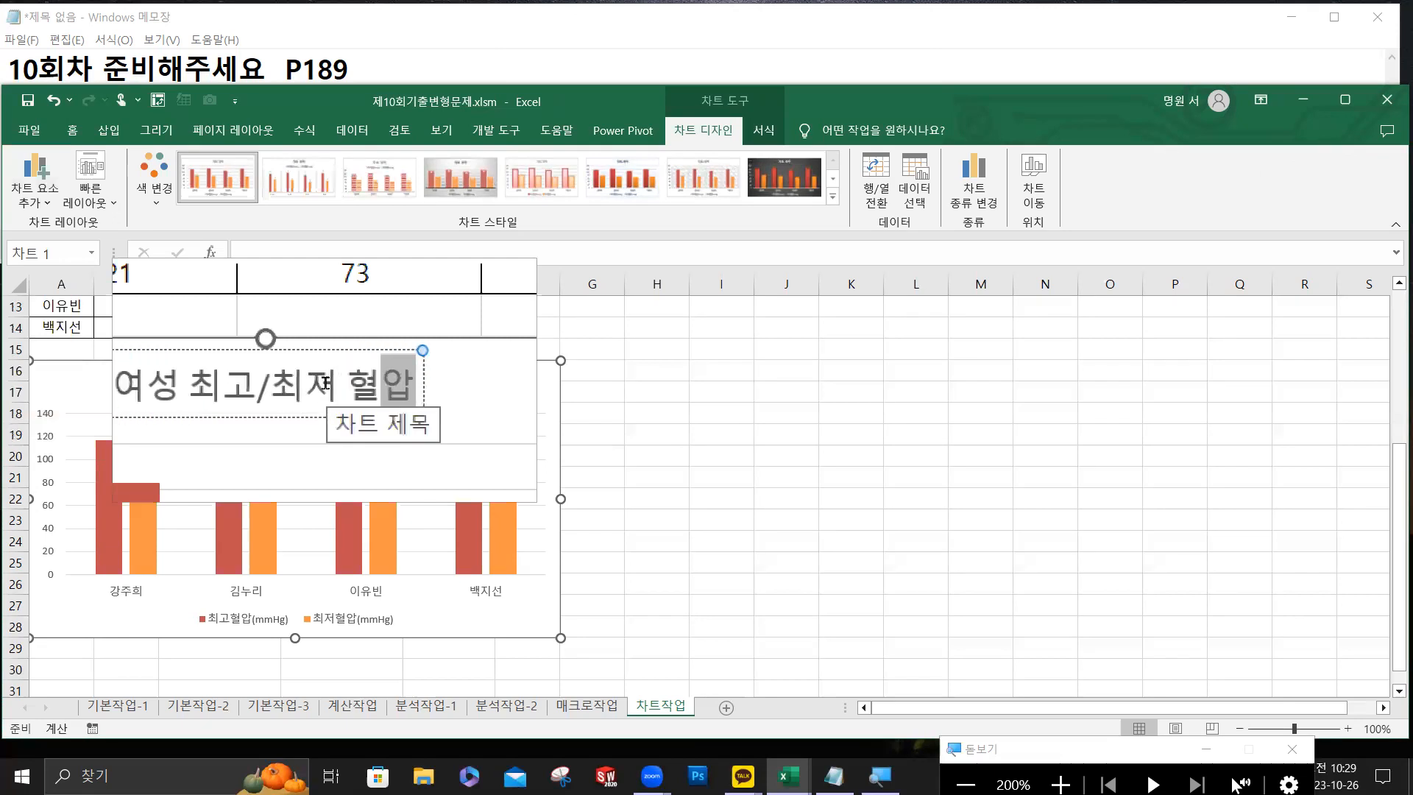
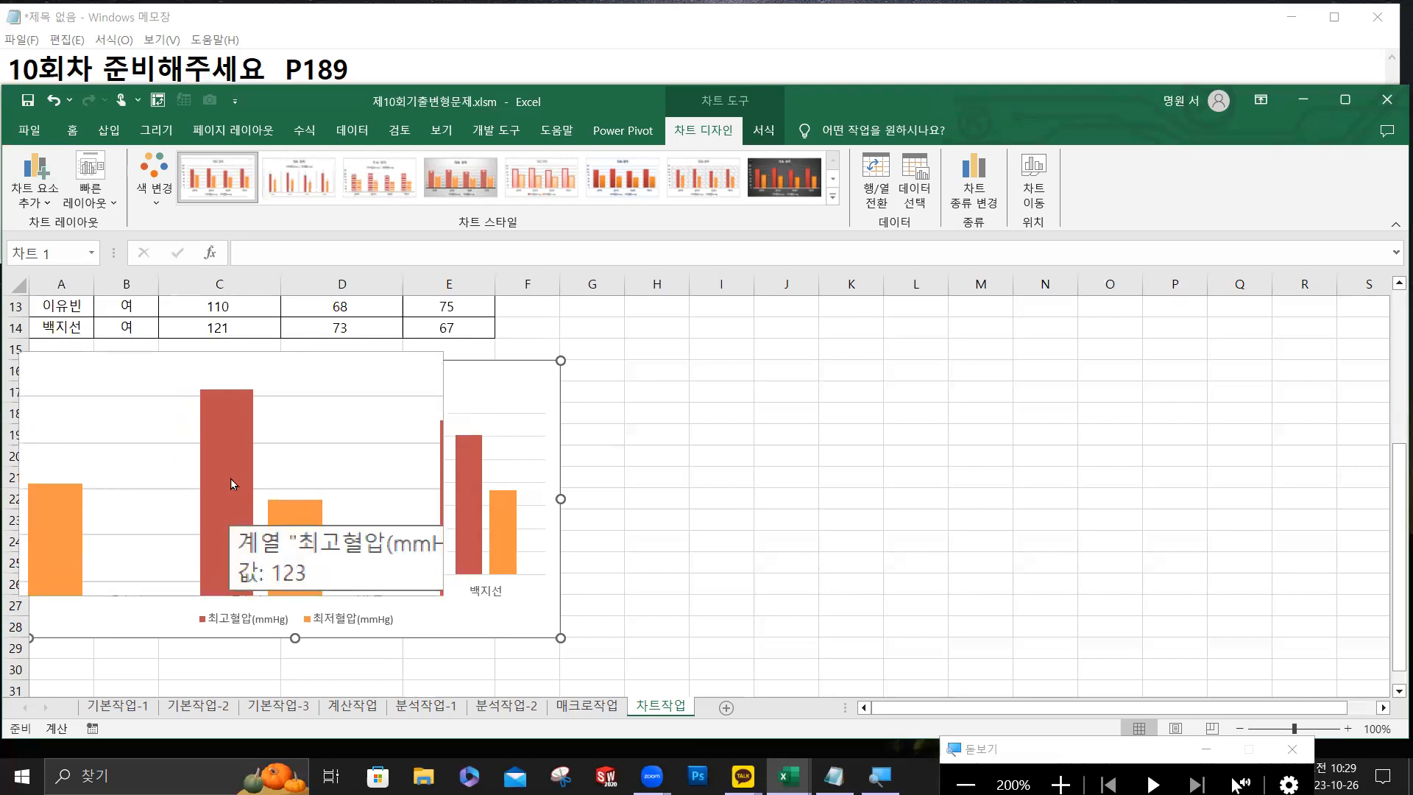
Set the series overlap of the 최고혈압(mmHg) columns to 50%.
{"action": "left_click", "coordinate": [231, 479]}
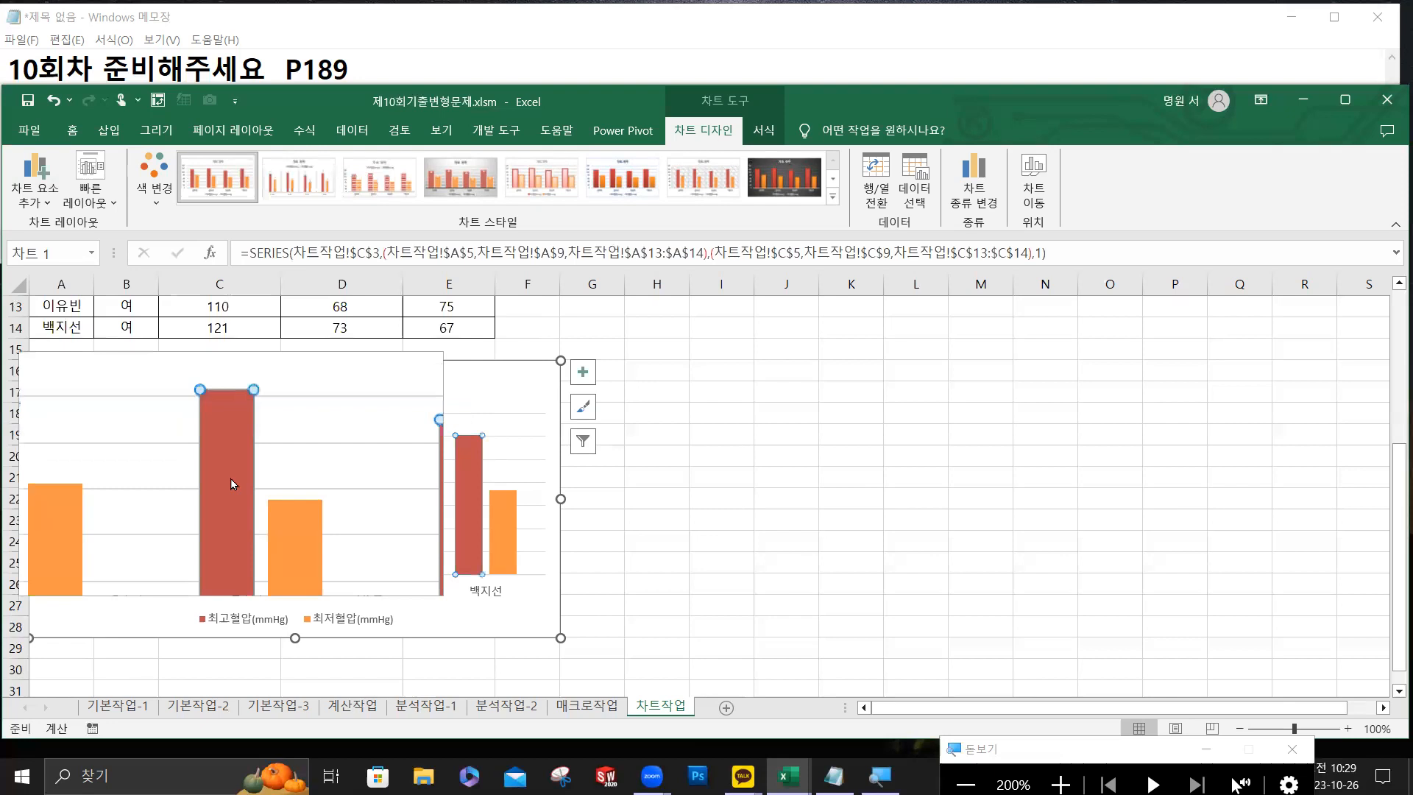
{"action": "right_click", "coordinate": [231, 478]}
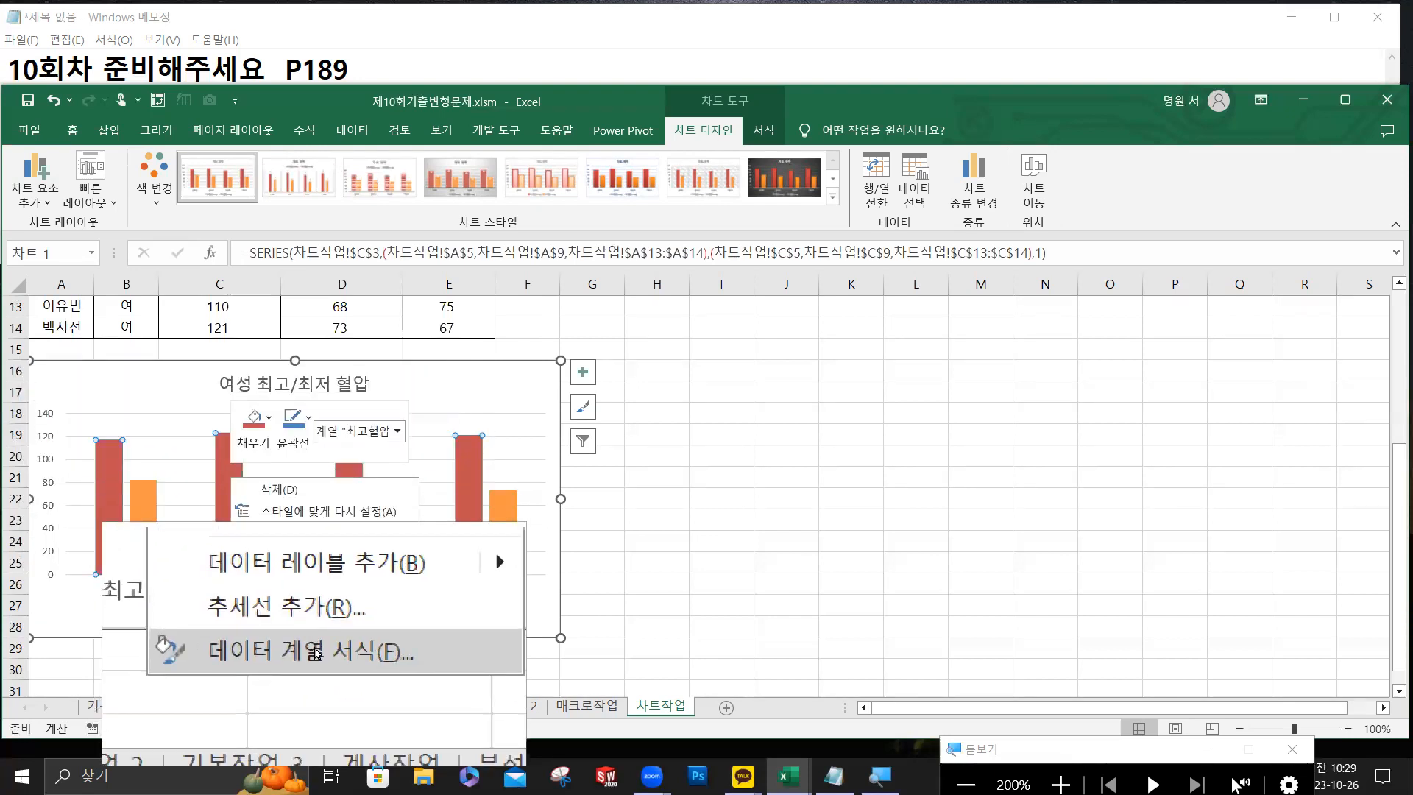
{"action": "left_click", "coordinate": [315, 653]}
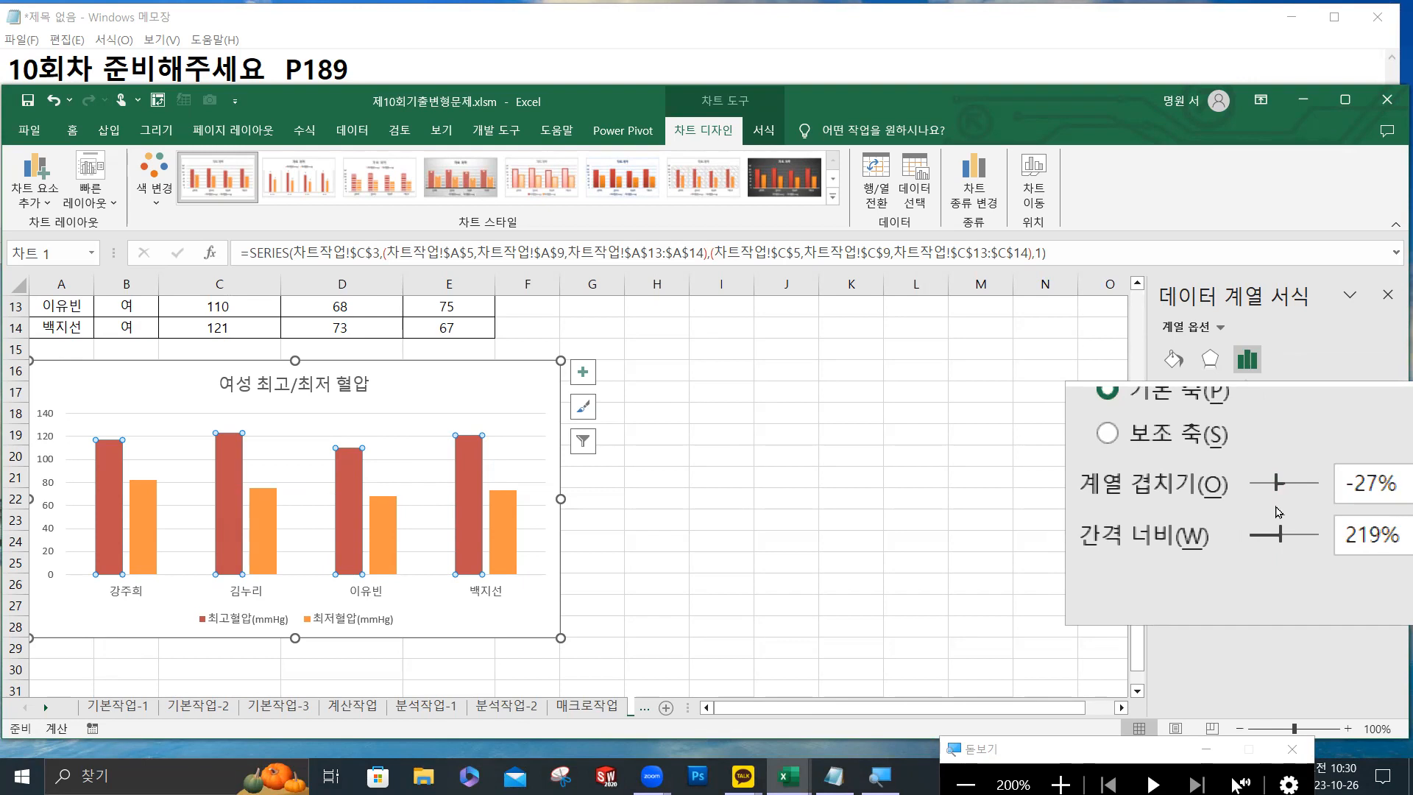
{"action": "left_click_drag", "start_coordinate": [1338, 495], "coordinate": [1311, 496]}
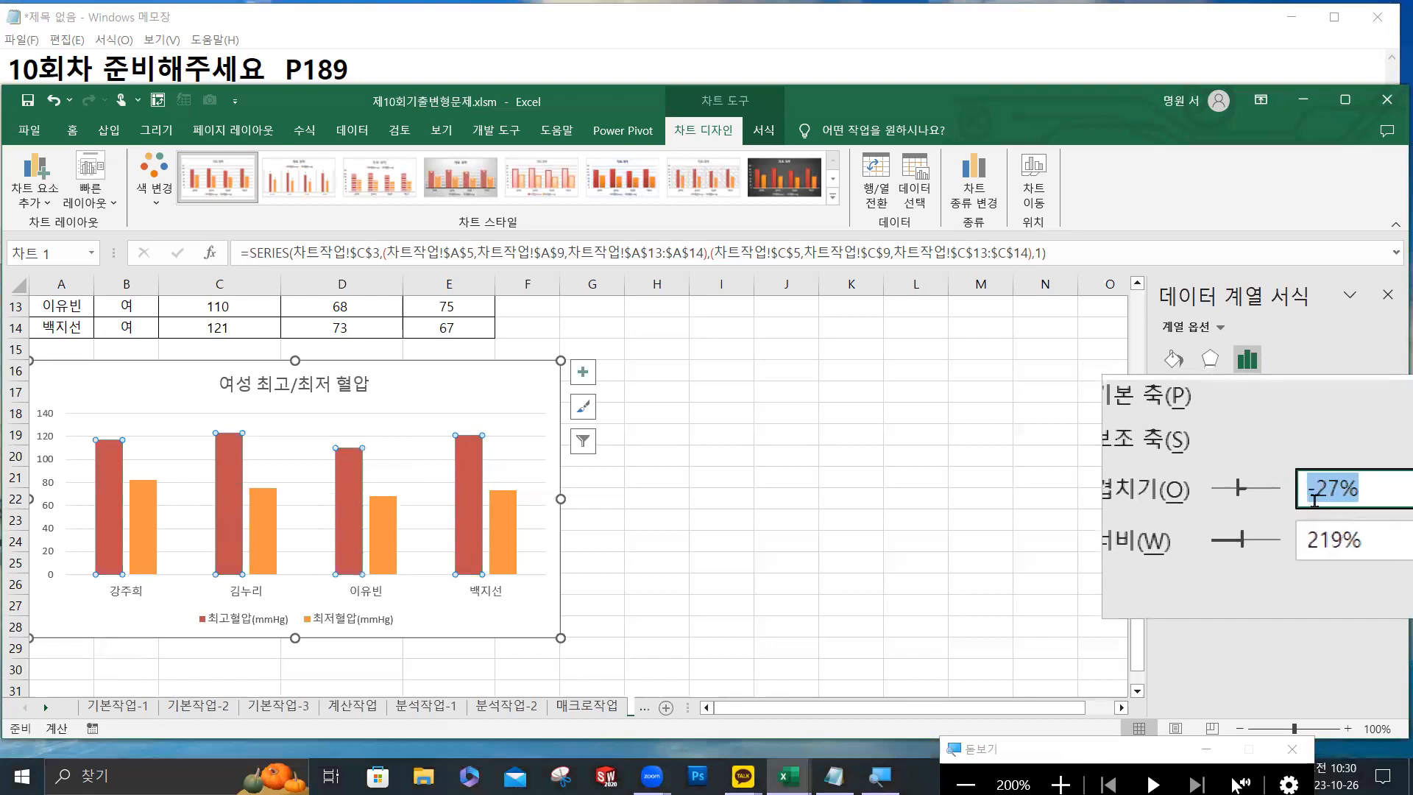
{"action": "key", "text": "ctrl"}
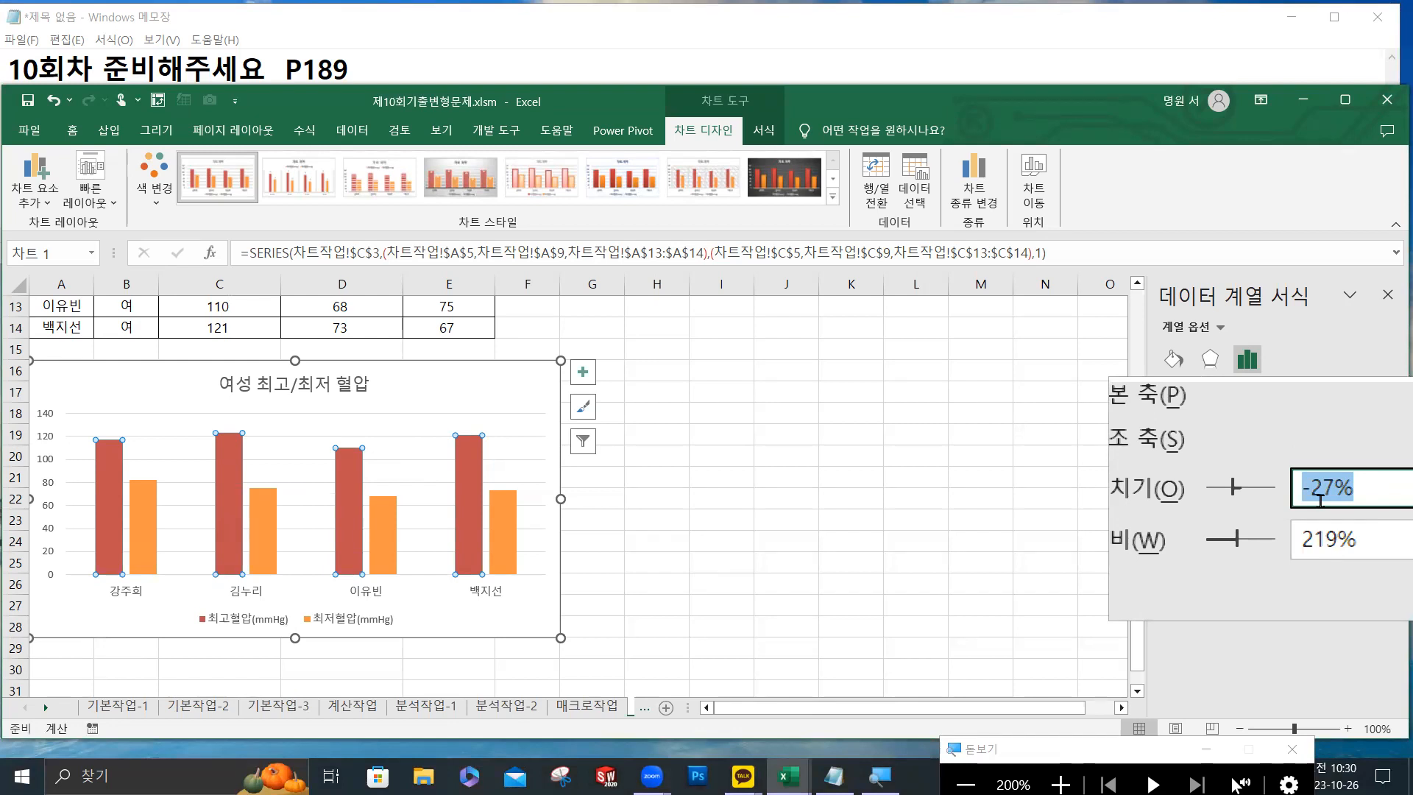
{"action": "type", "text": "50"}
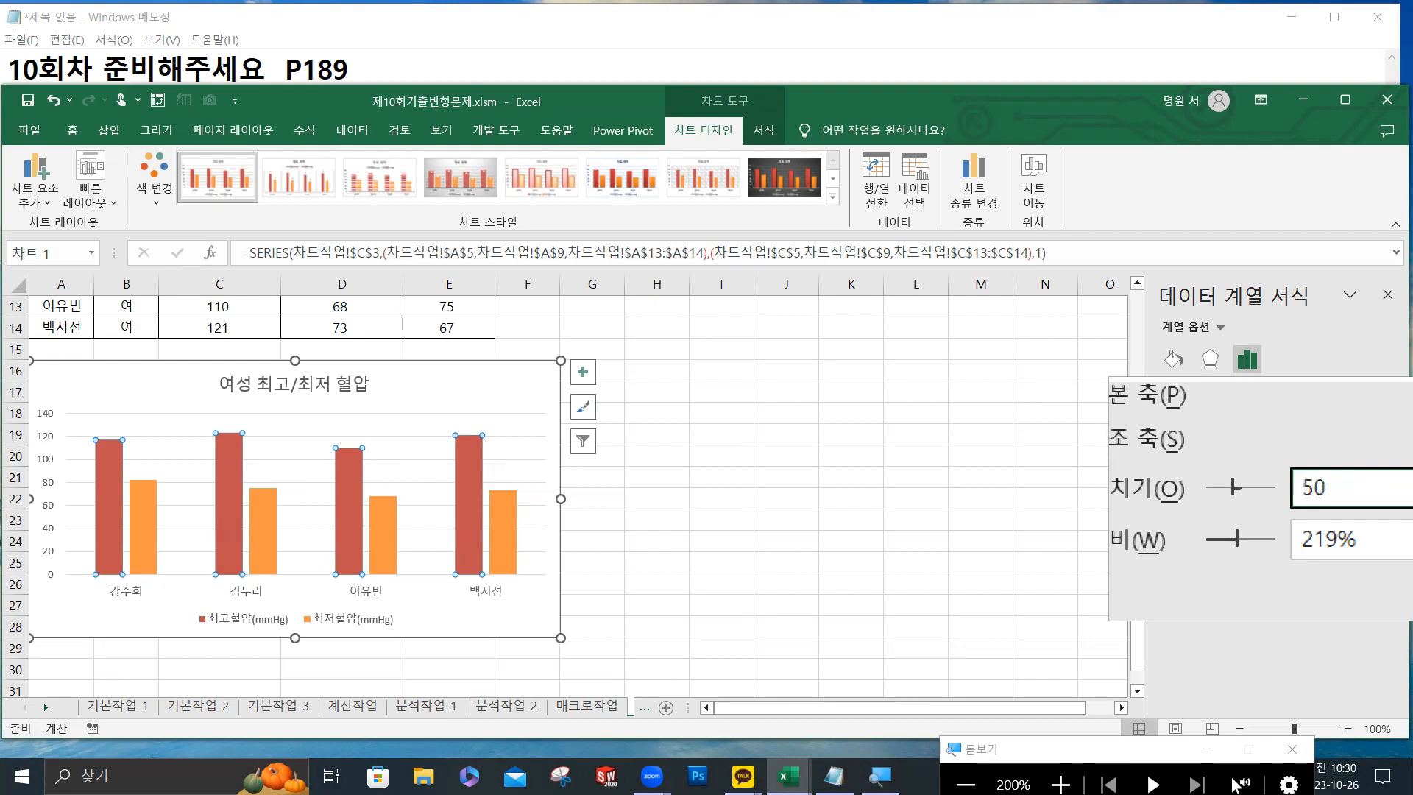
{"action": "key", "text": "Return"}
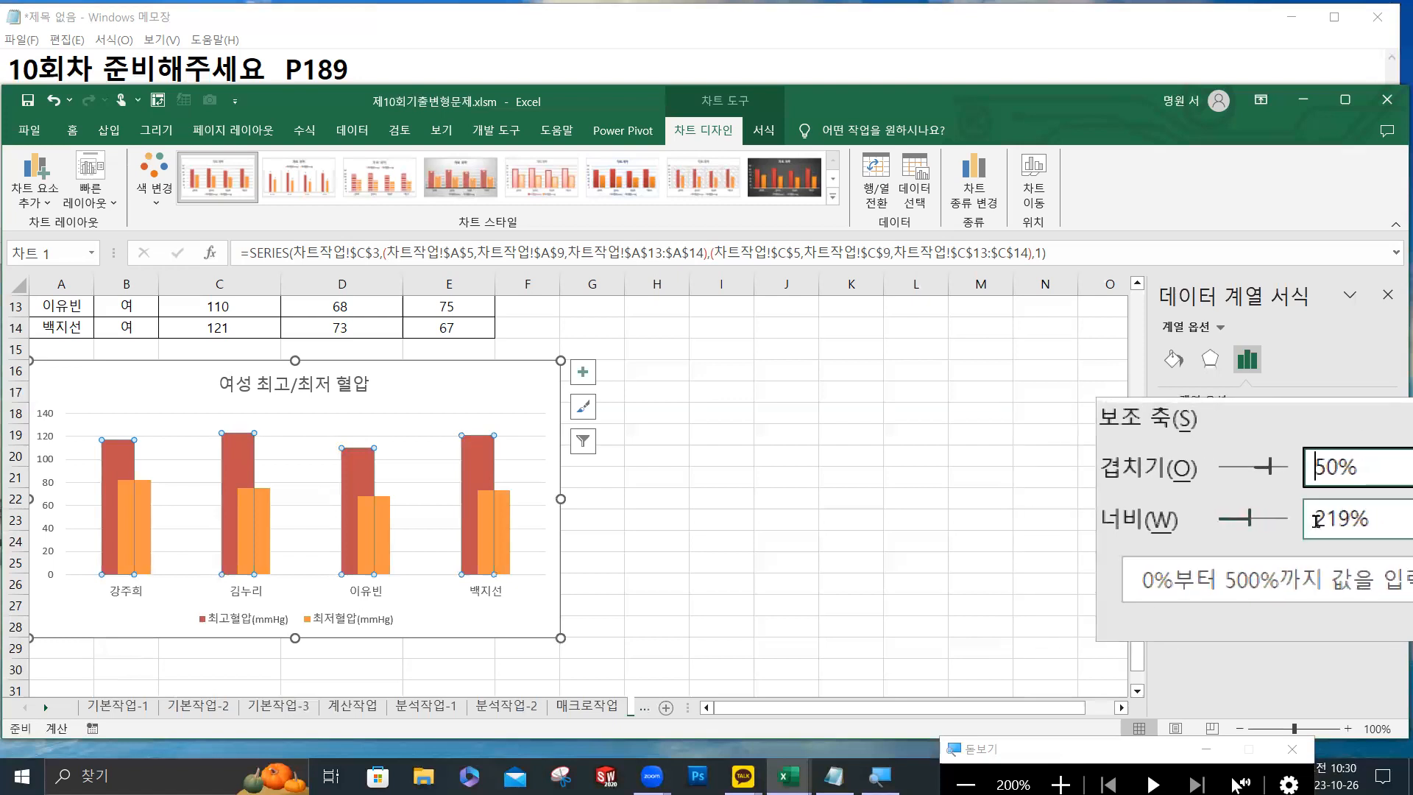
Set the gap width of the chart's data series to 100%.
{"action": "left_click_drag", "start_coordinate": [1346, 523], "coordinate": [1312, 526]}
{"action": "type", "text": "100"}
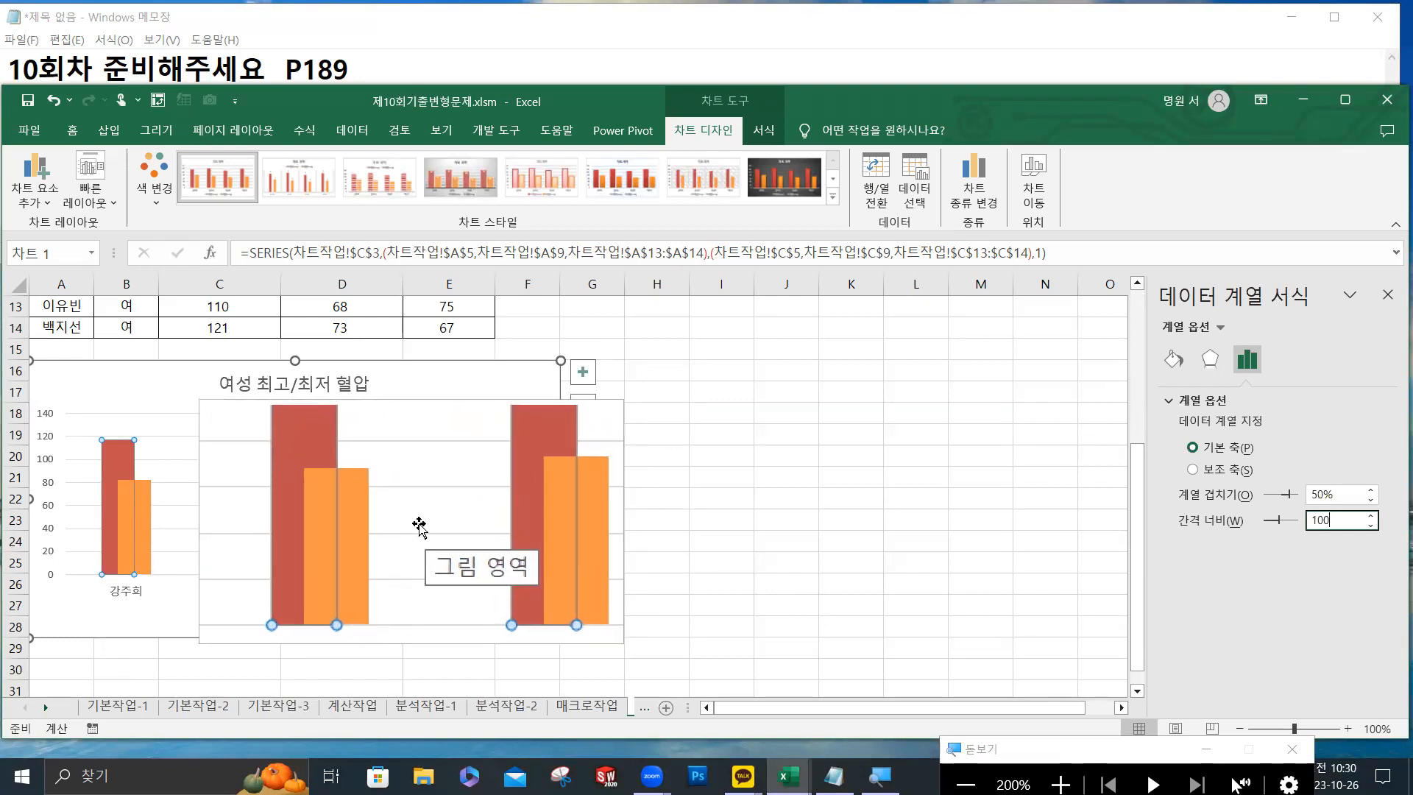
{"action": "mouse_move", "coordinate": [493, 525]}
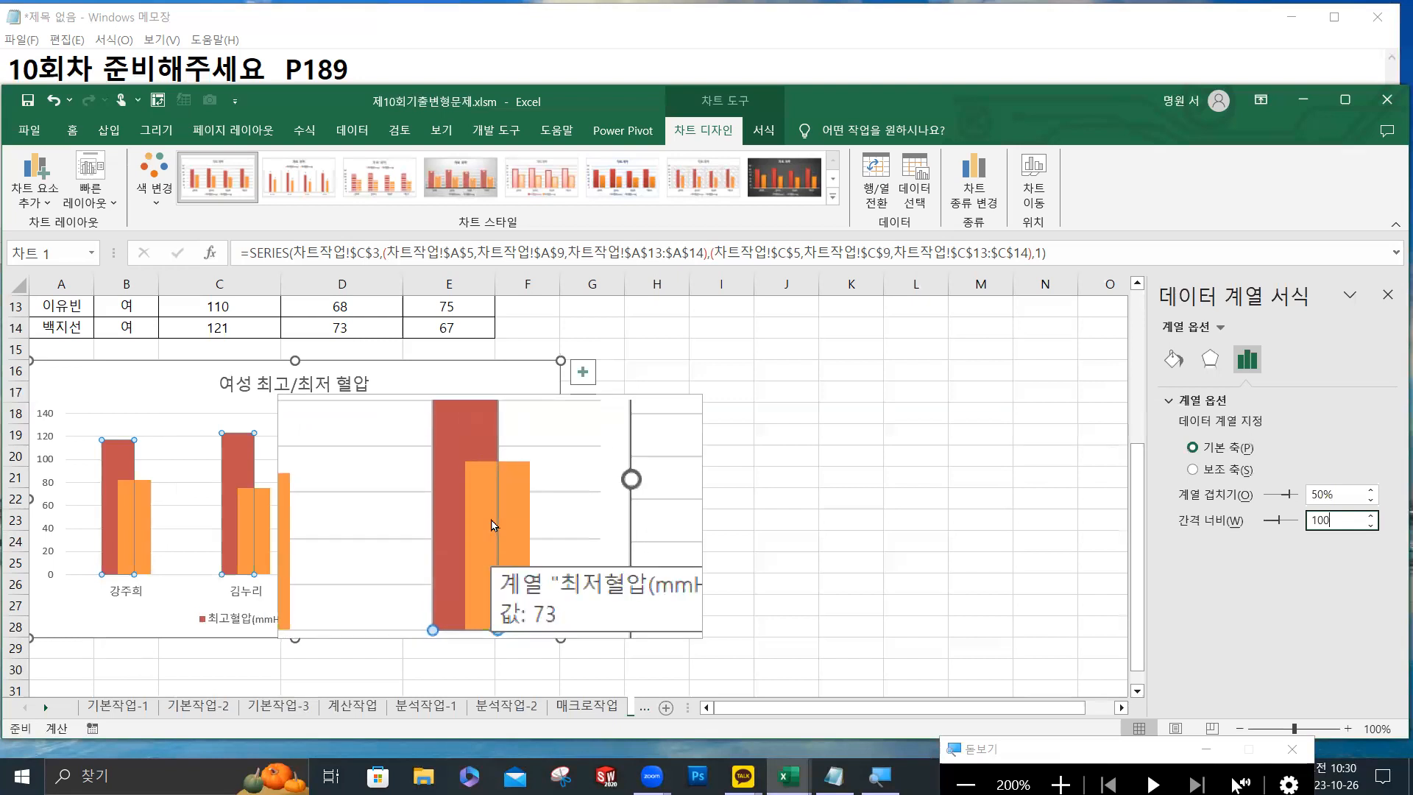
{"action": "key", "text": "Return"}
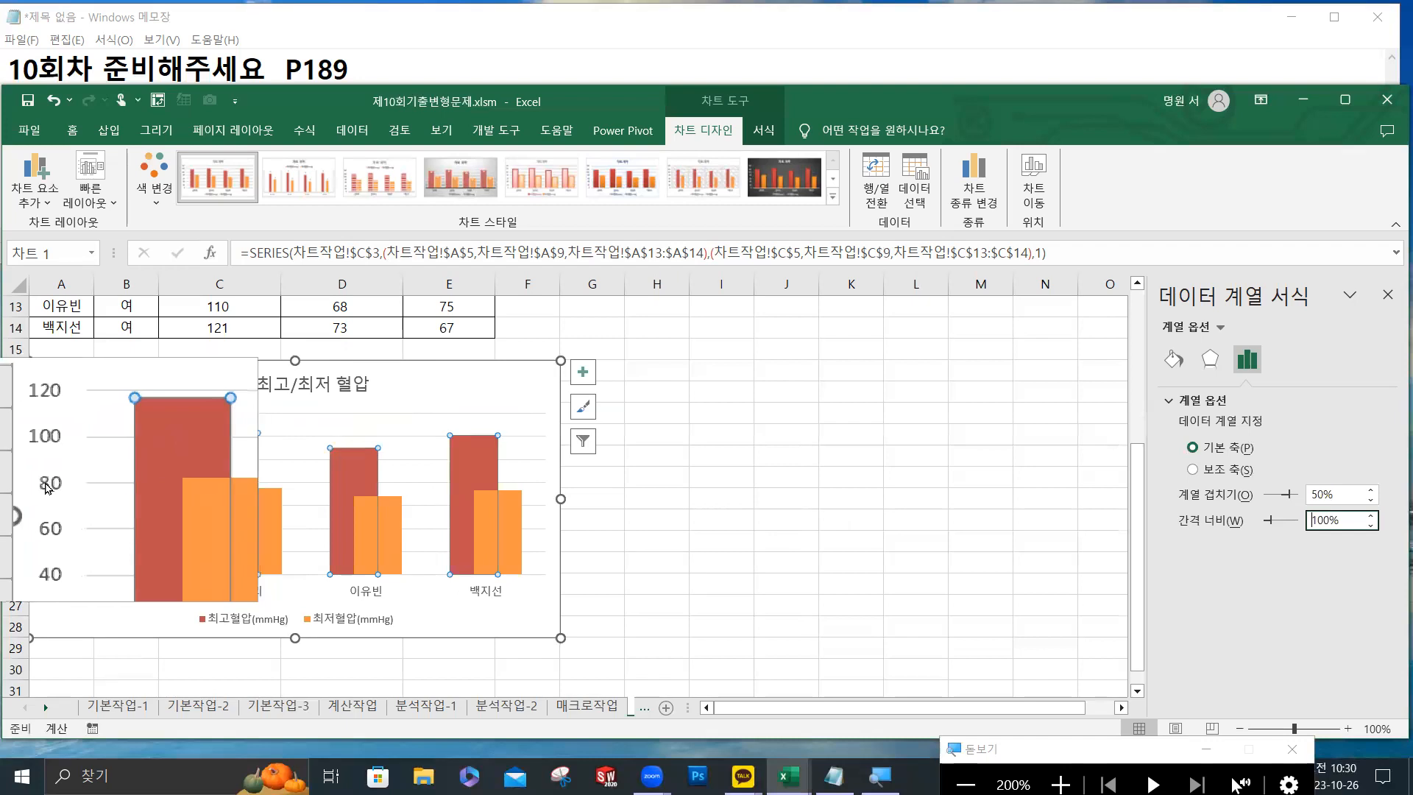
Set the vertical value axis bounds of the chart to a minimum of 60 and a maximum of 140.
{"action": "left_click", "coordinate": [46, 486]}
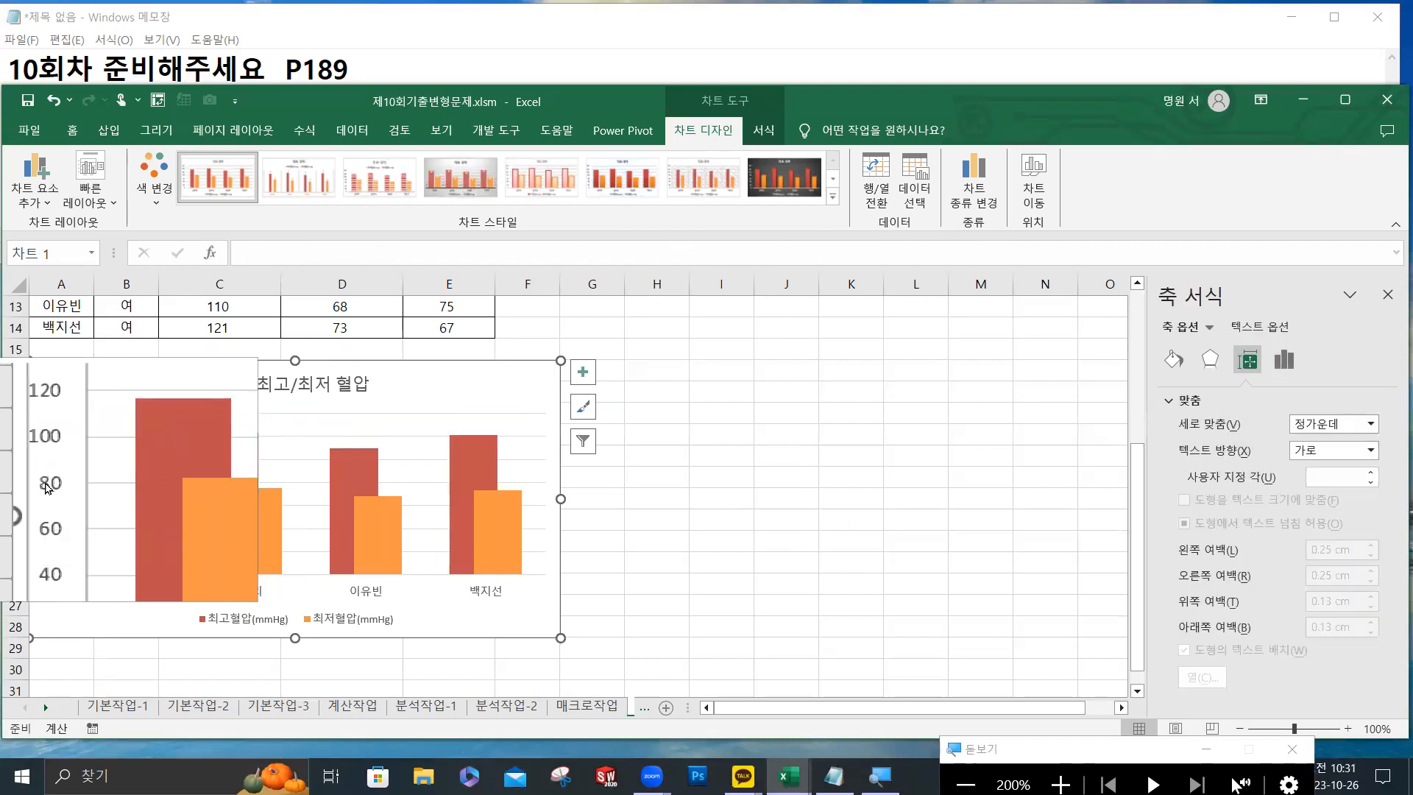
{"action": "right_click", "coordinate": [45, 485]}
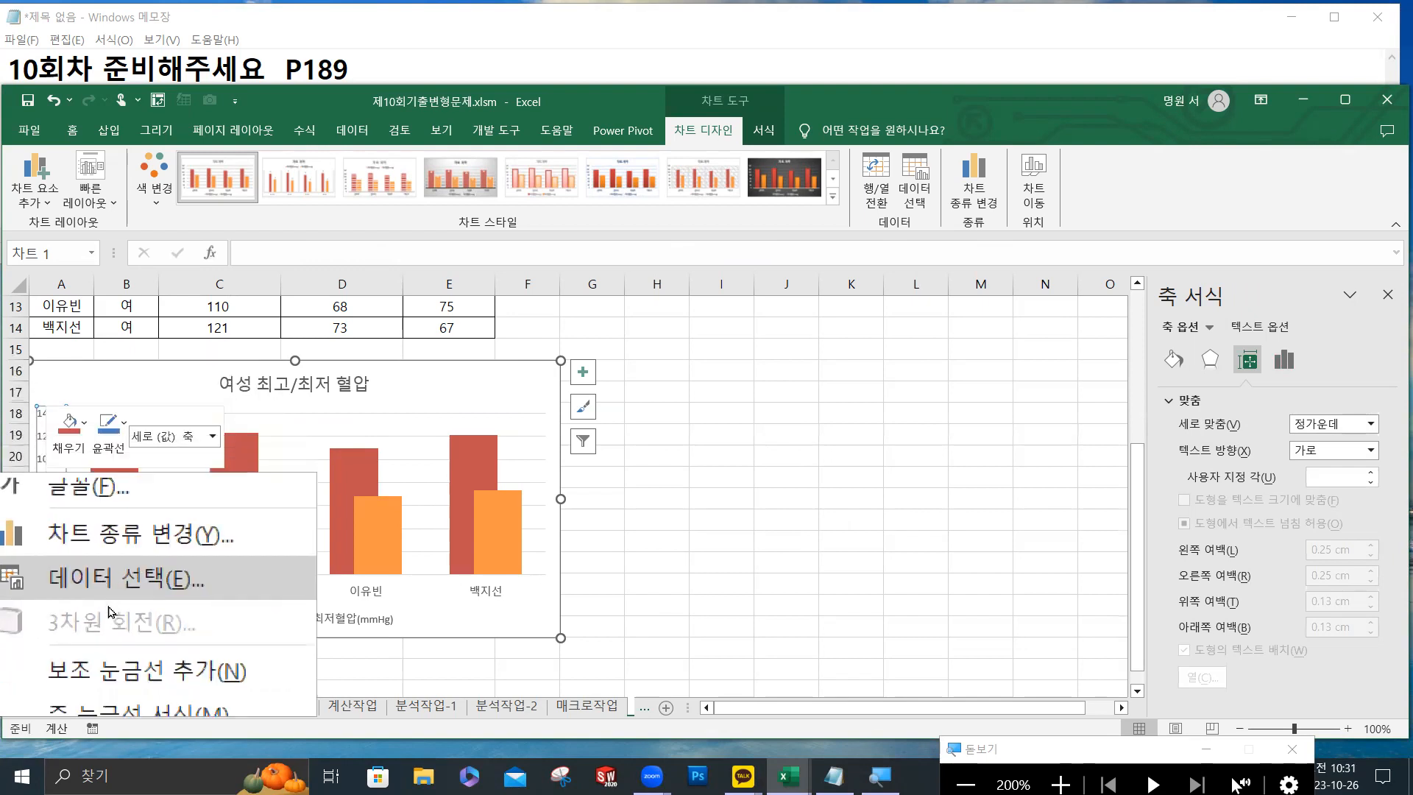
{"action": "left_click", "coordinate": [118, 683]}
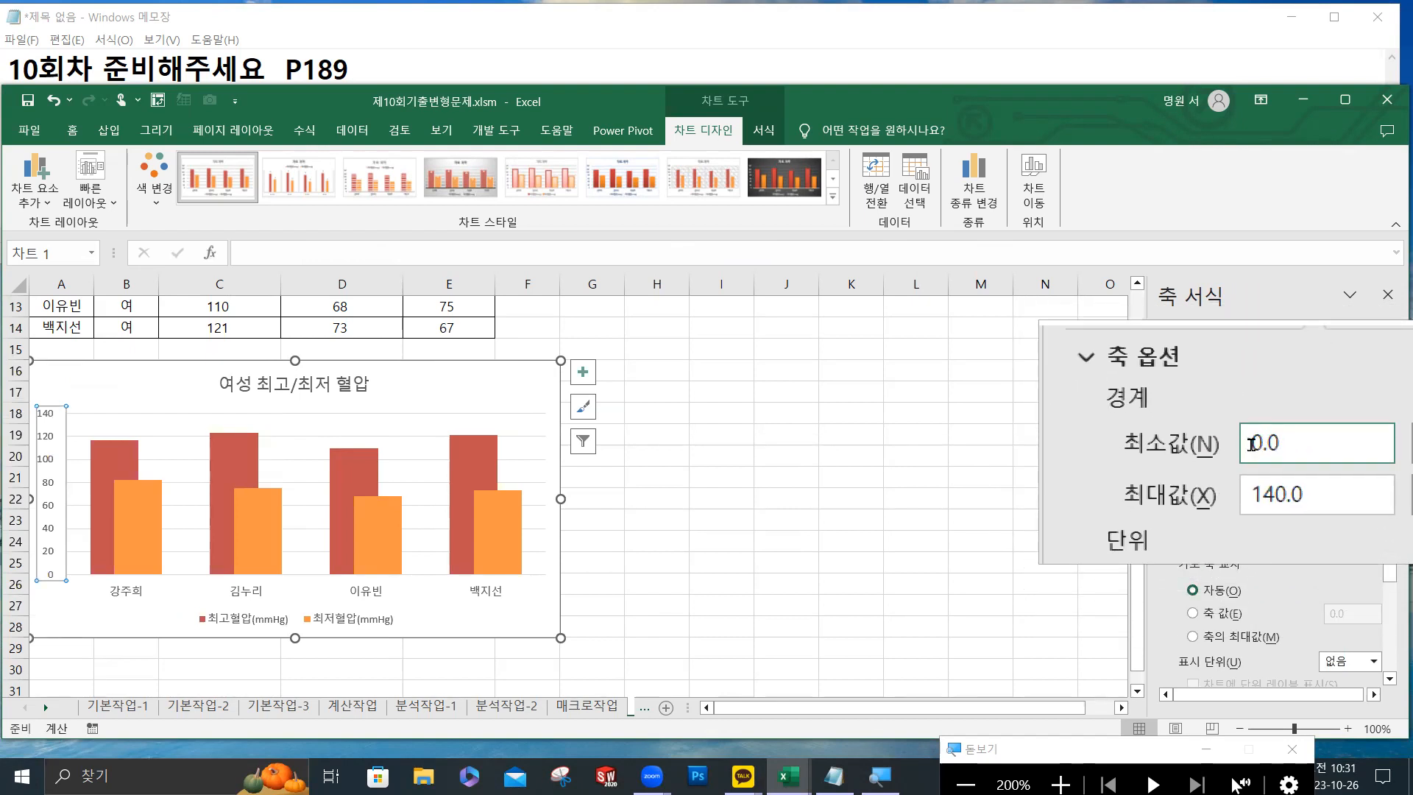
{"action": "double_click", "coordinate": [1249, 446]}
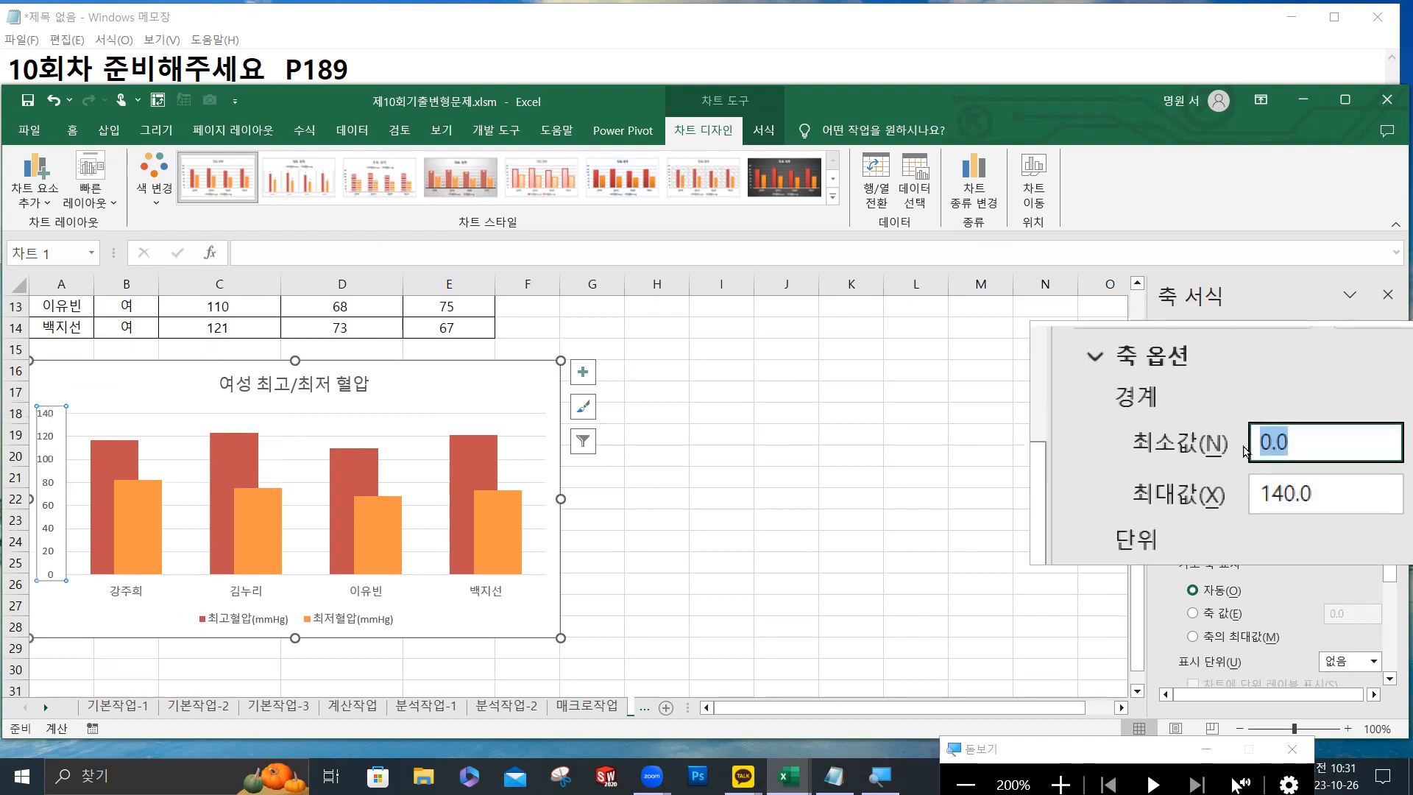
{"action": "type", "text": "60"}
{"action": "key", "text": "Return"}
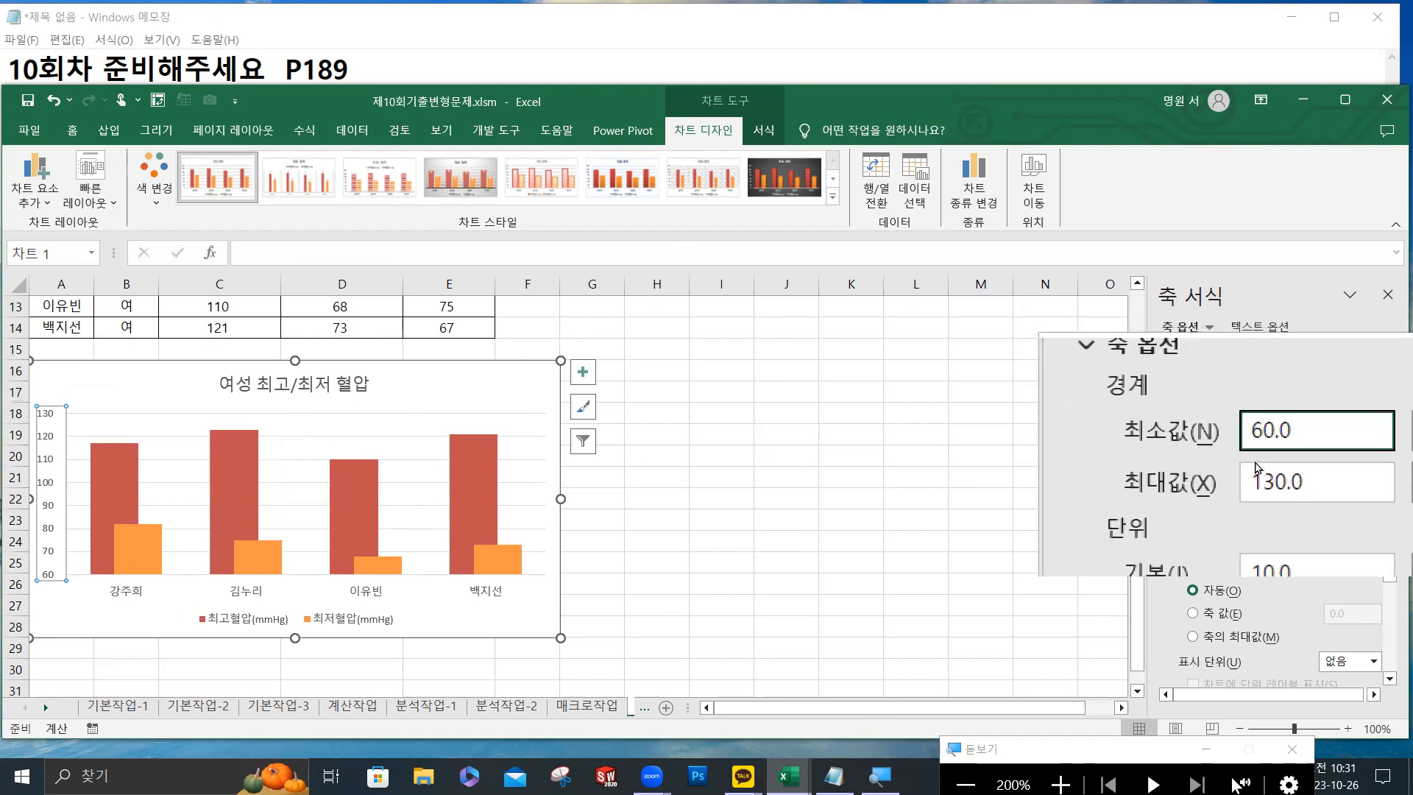
{"action": "left_click", "coordinate": [1285, 470]}
{"action": "left_click_drag", "start_coordinate": [1284, 470], "coordinate": [1249, 477]}
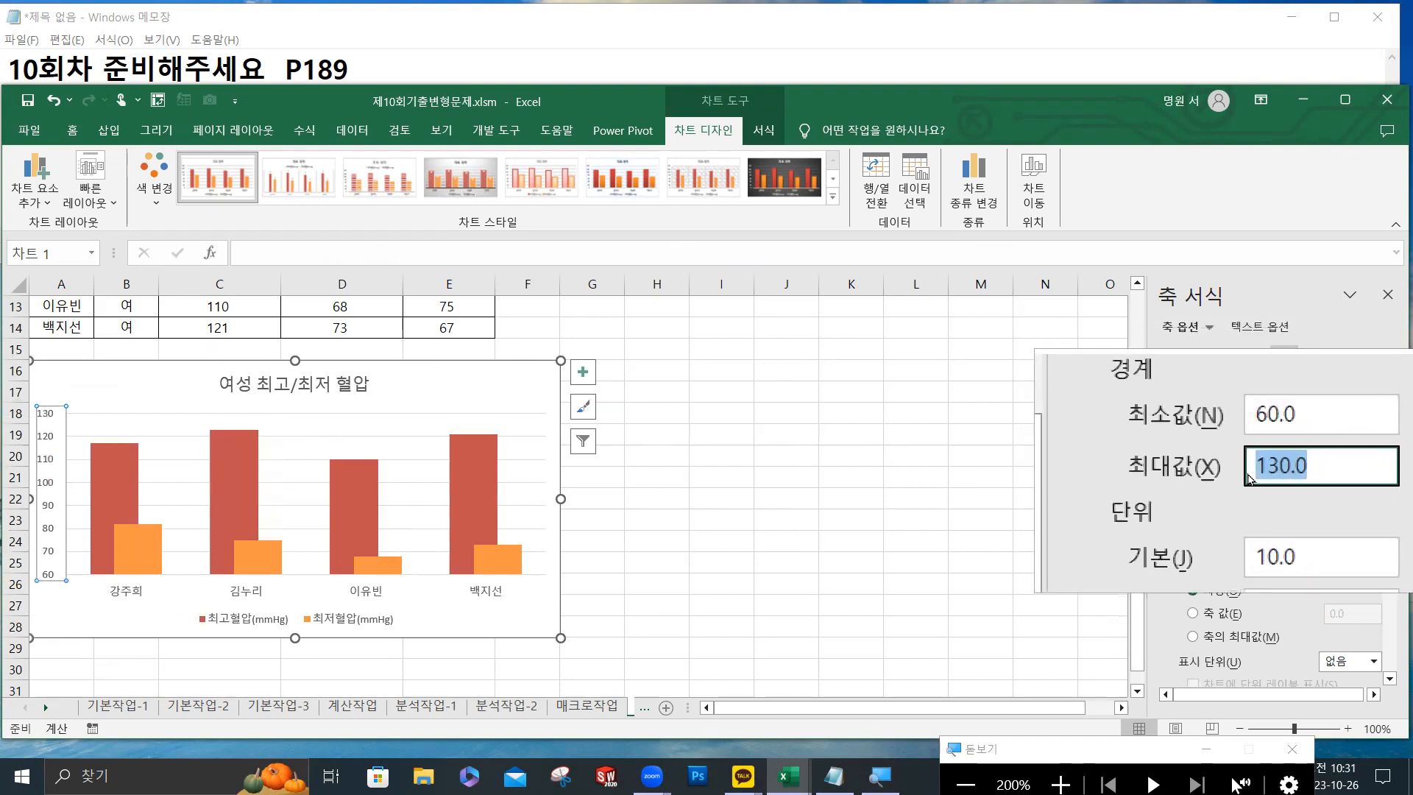
{"action": "type", "text": "140"}
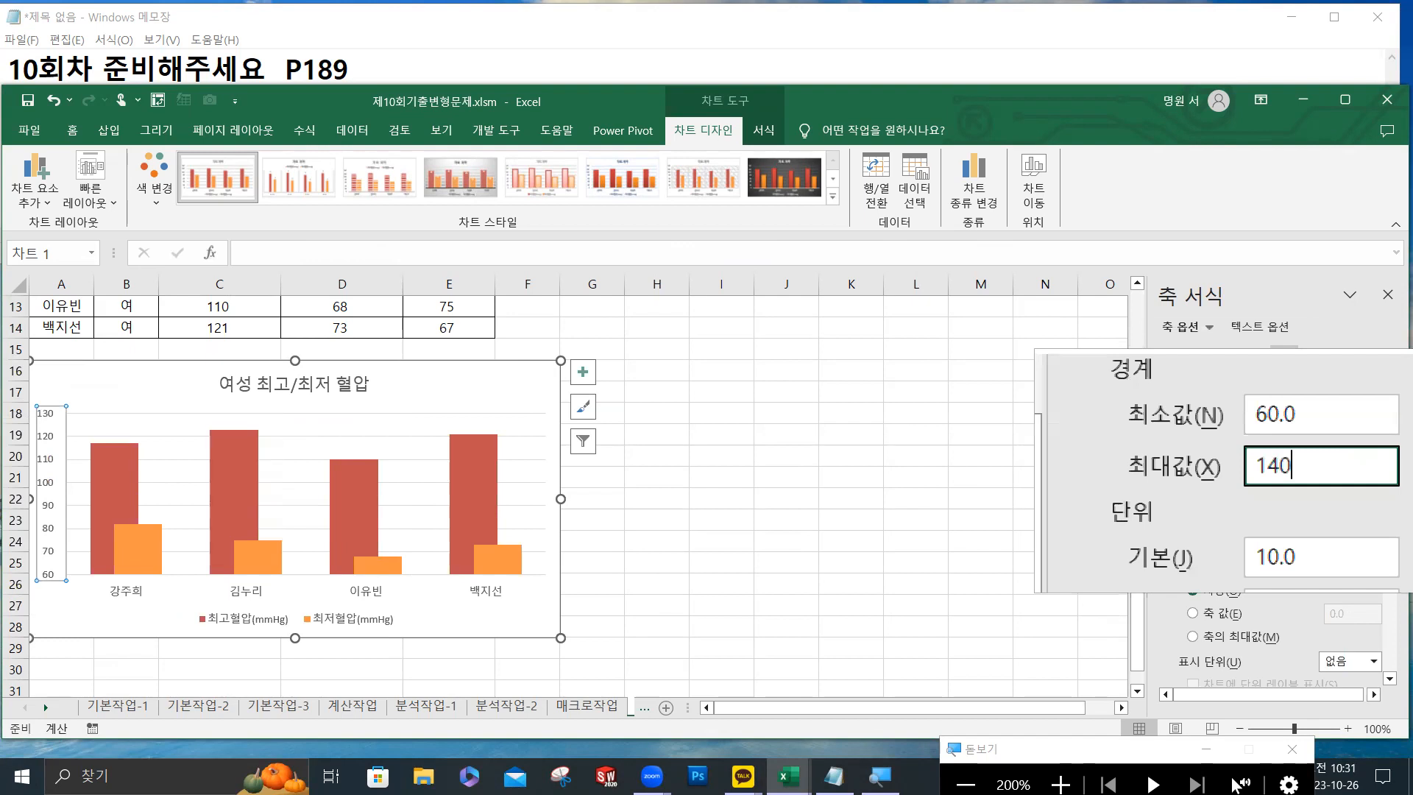
{"action": "key", "text": "Return"}
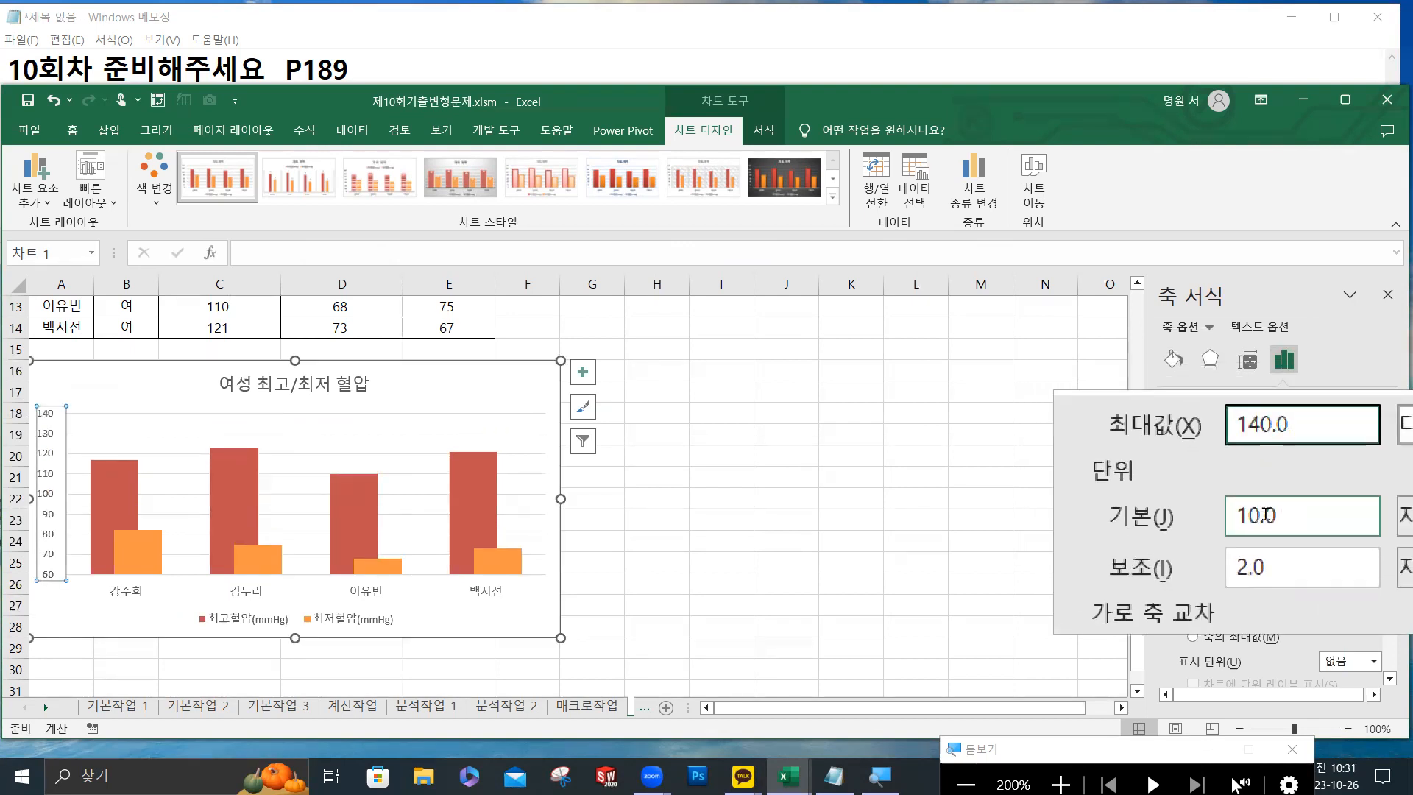
Set the major unit of the vertical value axis to 20.
{"action": "left_click_drag", "start_coordinate": [1276, 515], "coordinate": [1251, 522]}
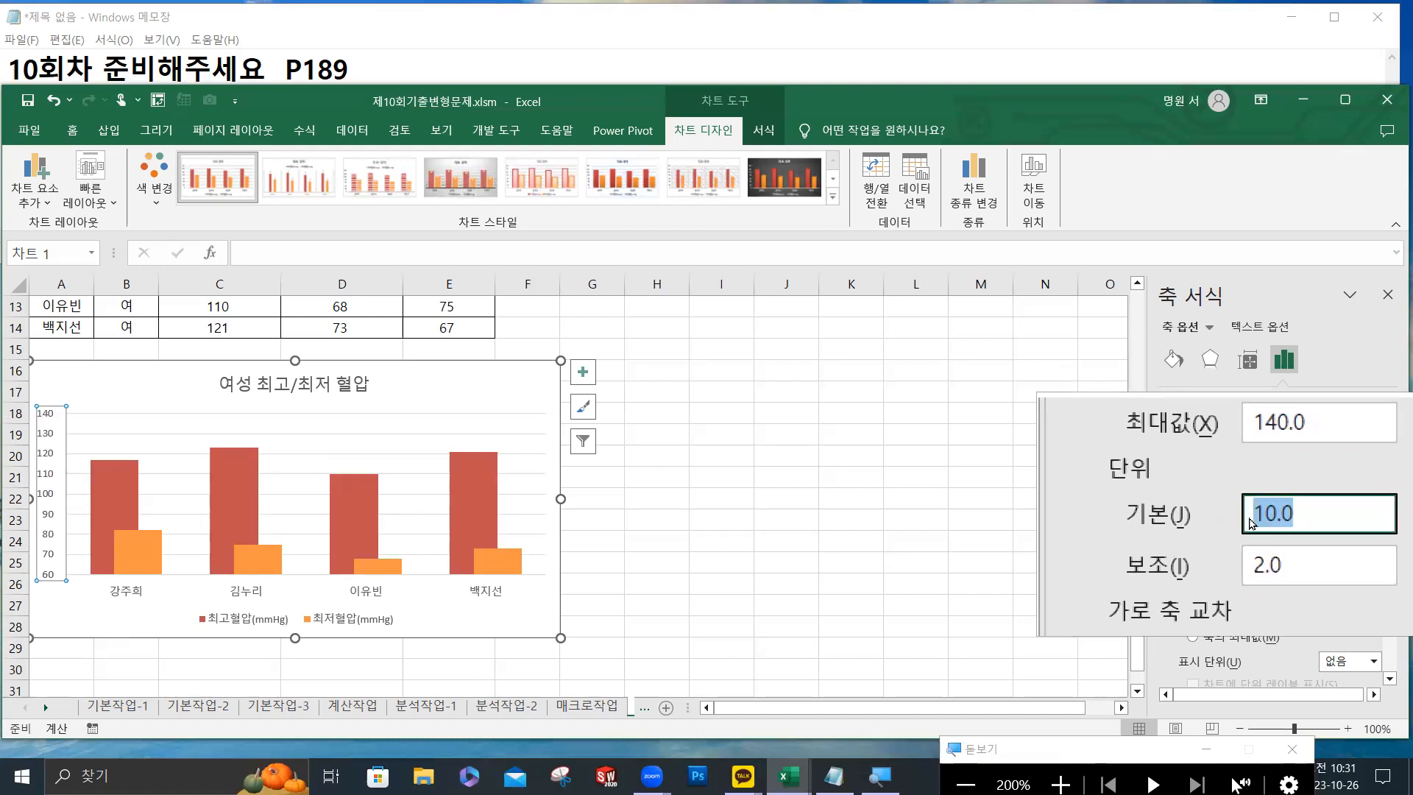
{"action": "type", "text": "20"}
{"action": "key", "text": "Return"}
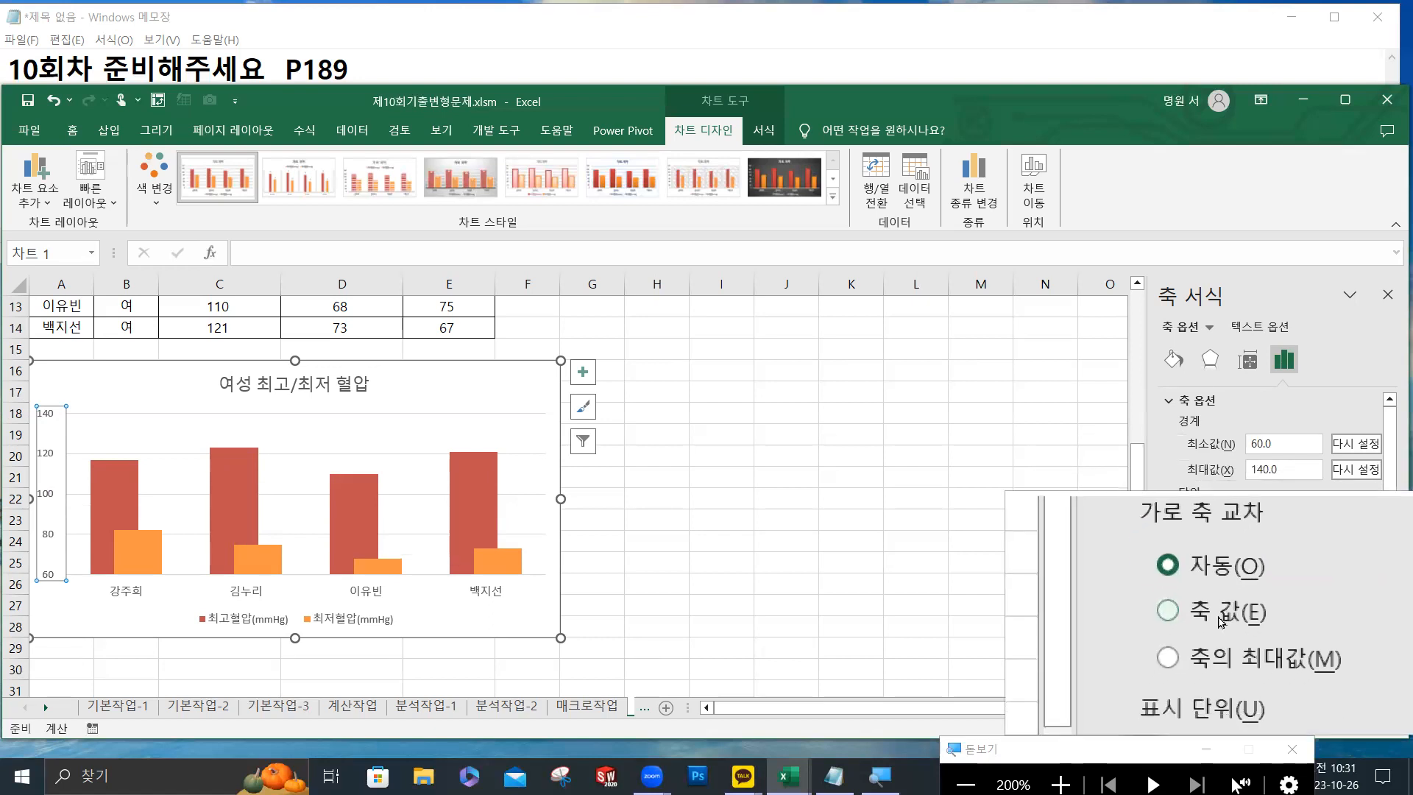
Make the horizontal axis cross the vertical axis at the axis value 100.
{"action": "left_click", "coordinate": [1222, 622]}
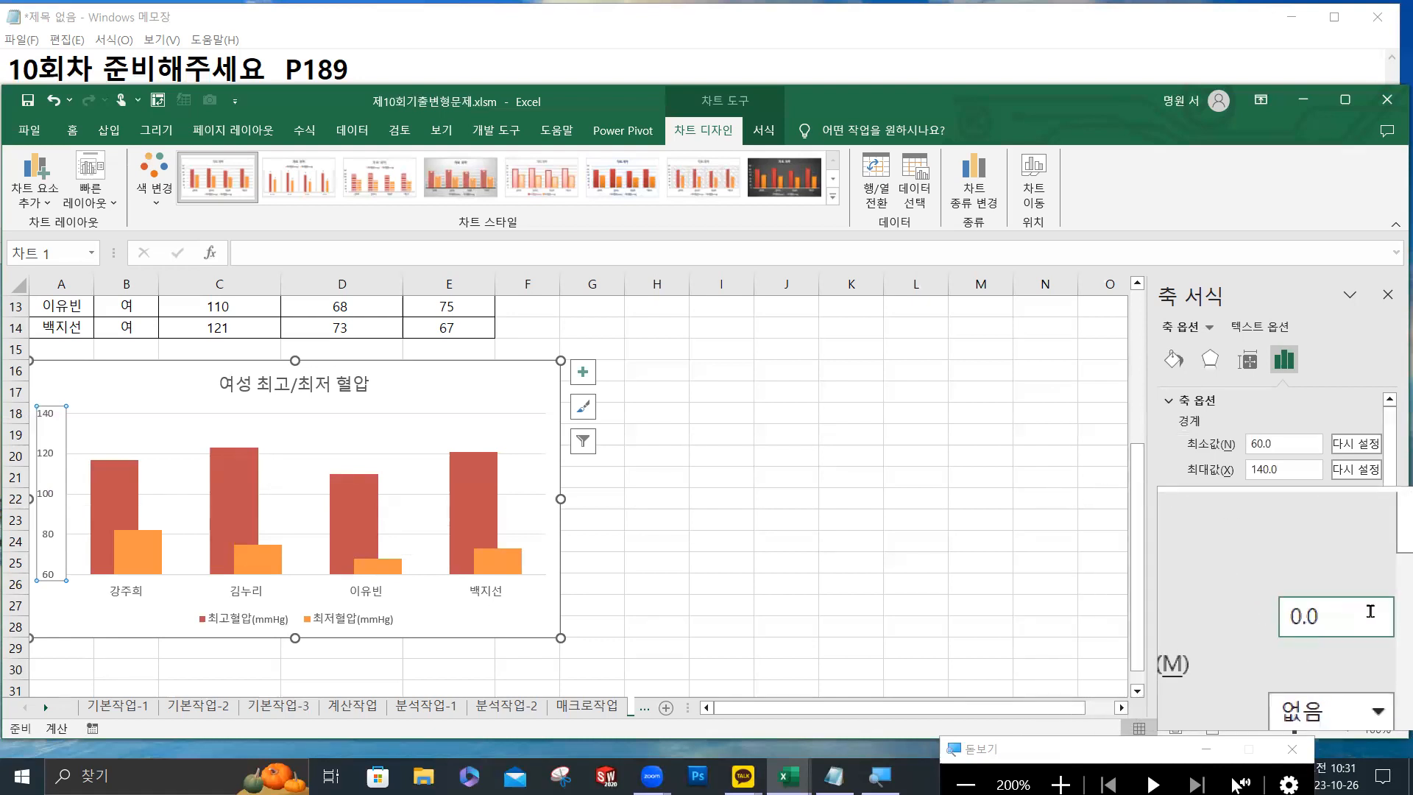
{"action": "left_click_drag", "start_coordinate": [1348, 613], "coordinate": [1329, 613]}
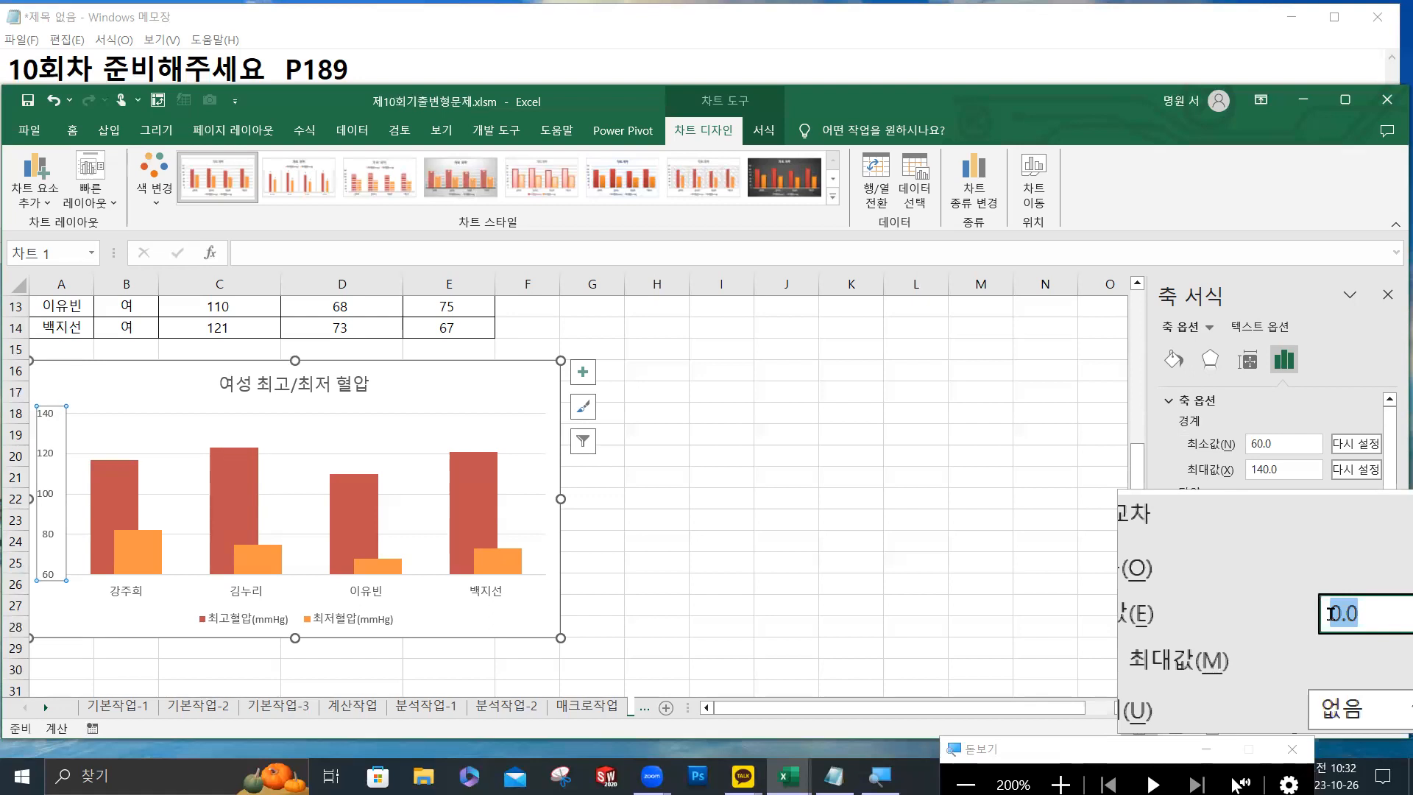
{"action": "type", "text": "100"}
{"action": "key", "text": "Return"}
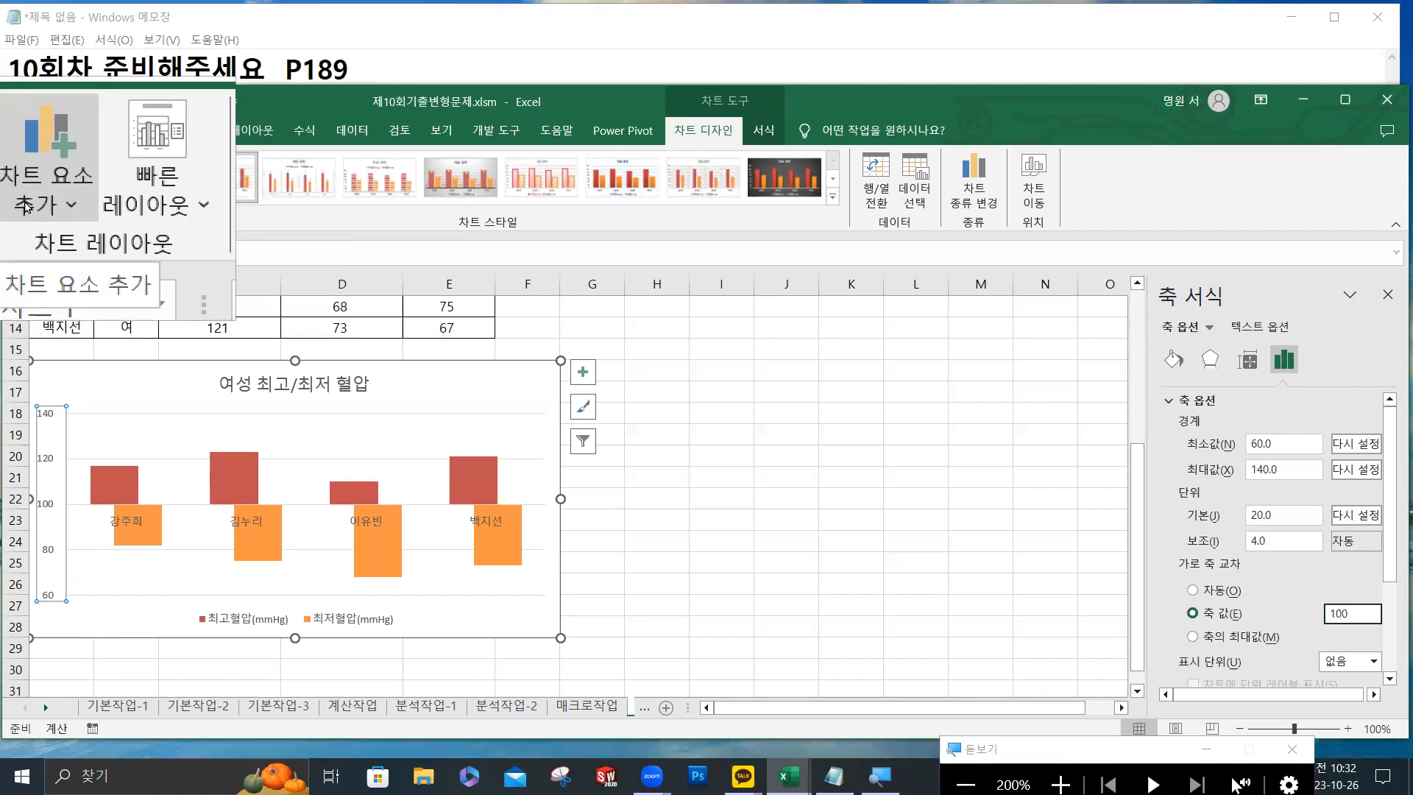
Add a data table without legend keys (범례 표지 없음) to the chart.
{"action": "left_click", "coordinate": [25, 207]}
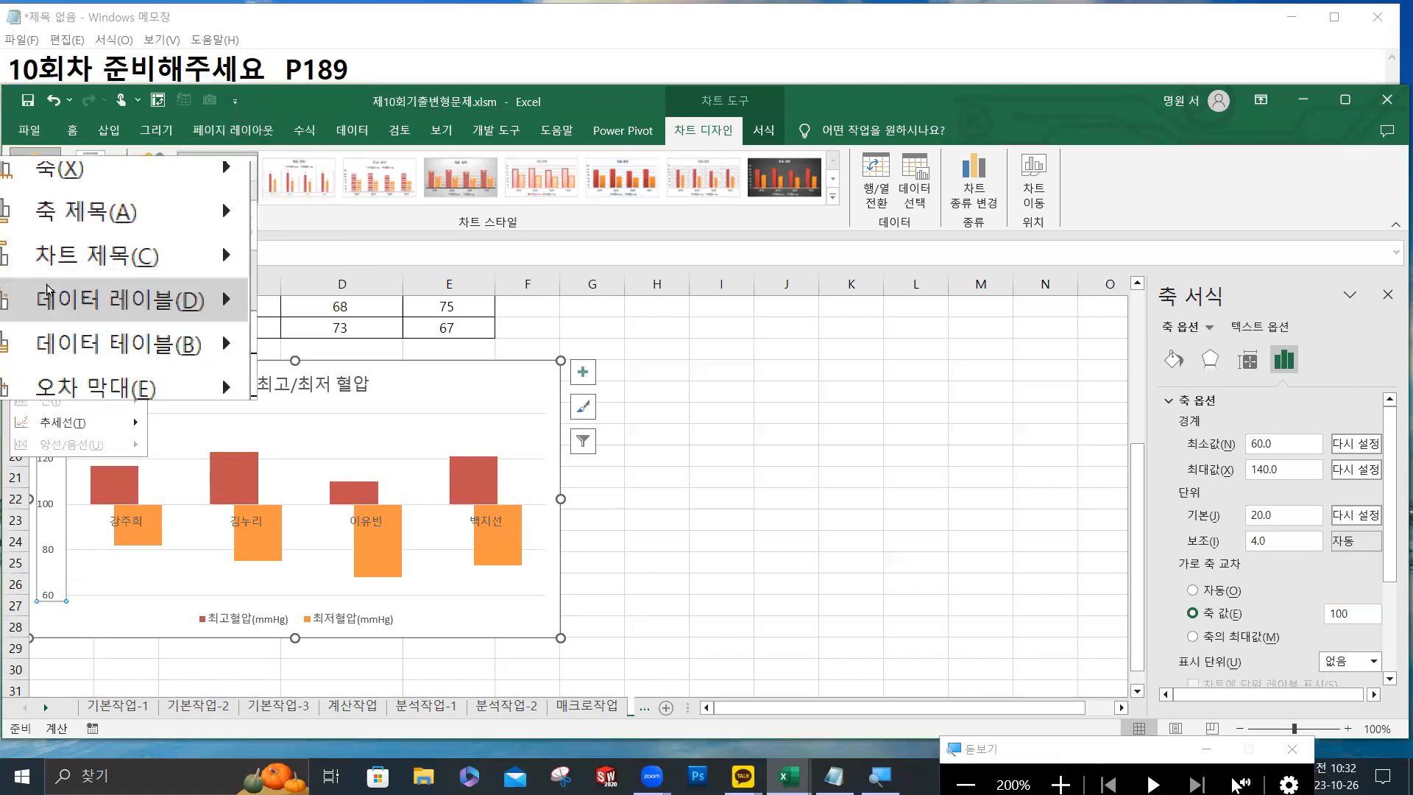
{"action": "mouse_move", "coordinate": [77, 317]}
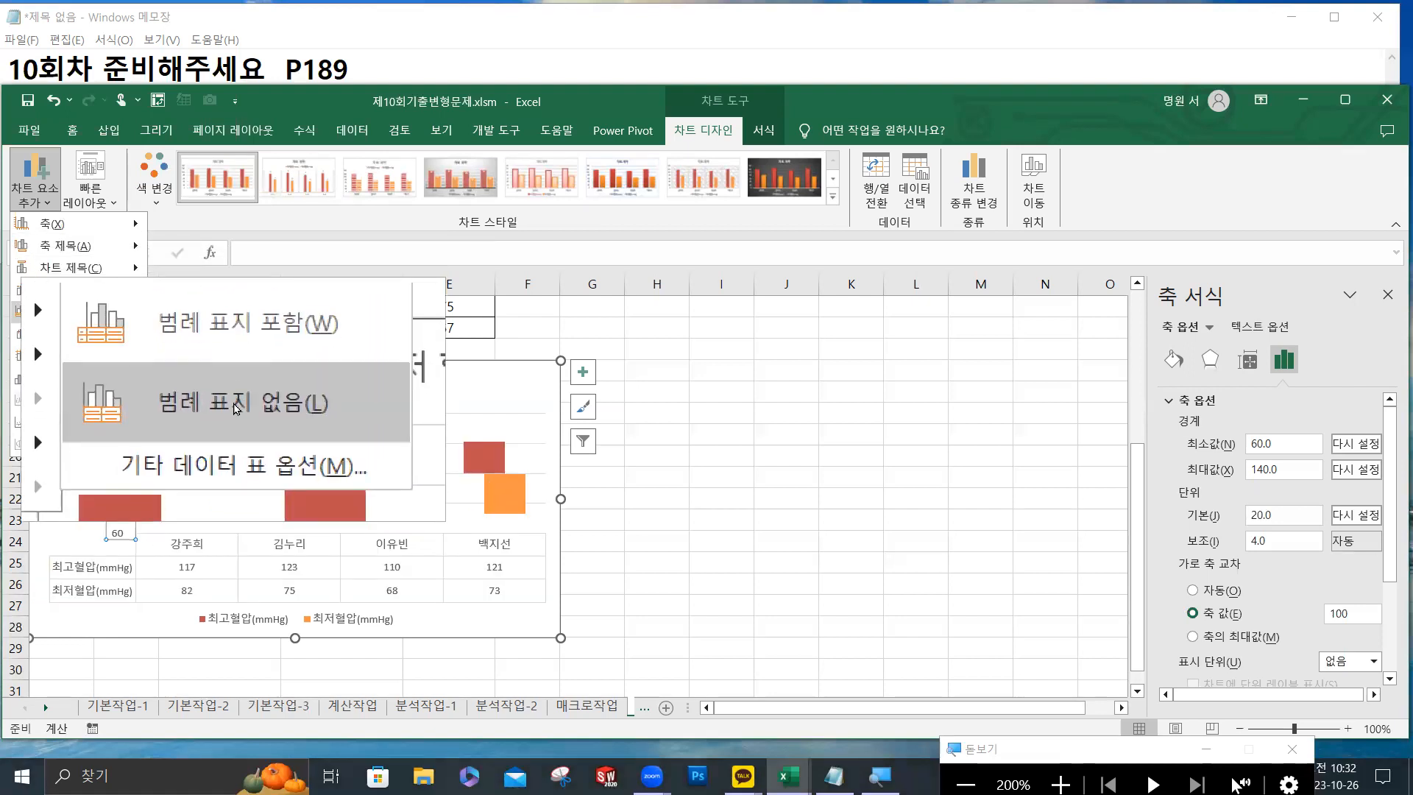
{"action": "left_click", "coordinate": [236, 407]}
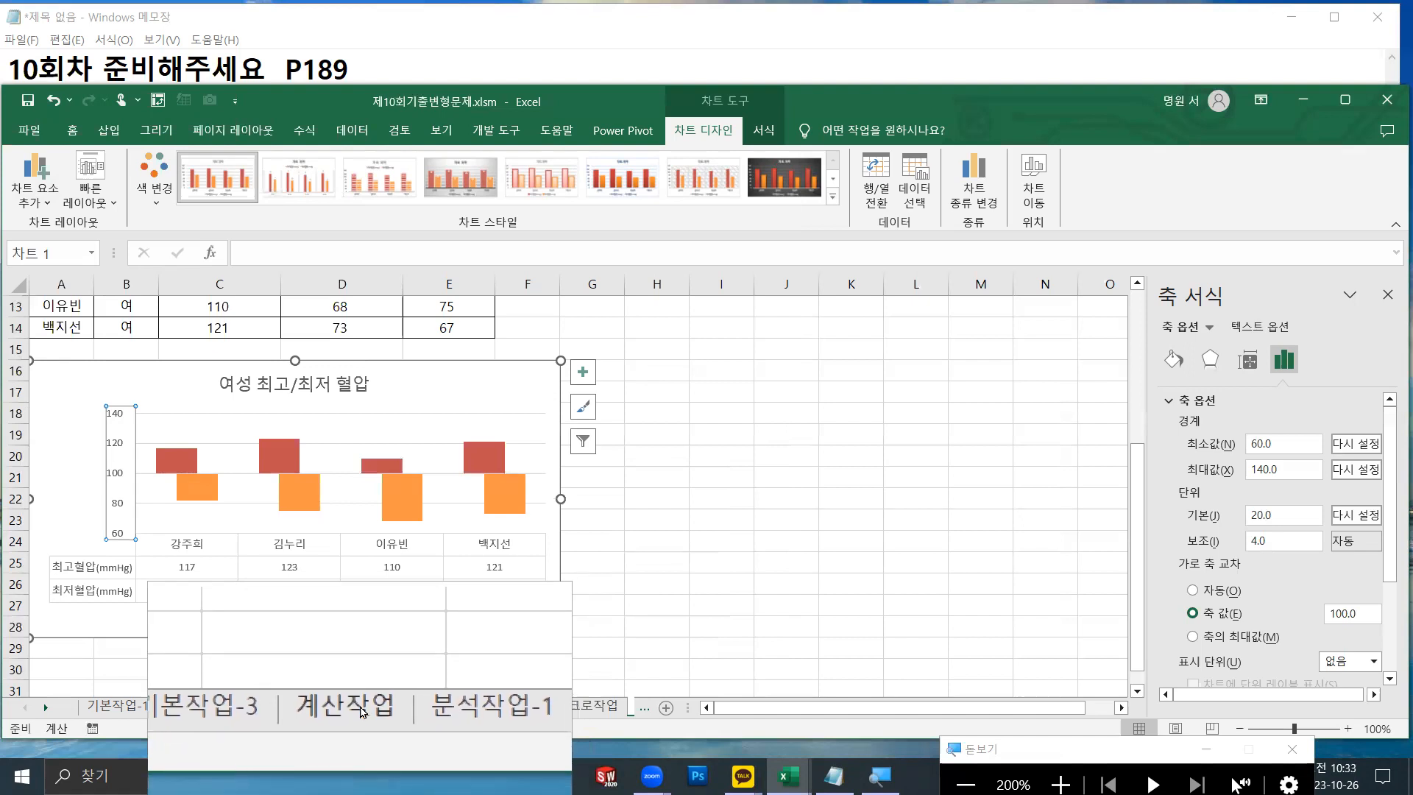
Go to the 계산작업 sheet, dismiss the shape formatting pane and enlarge the sheet to 130%.
{"action": "left_click", "coordinate": [357, 707]}
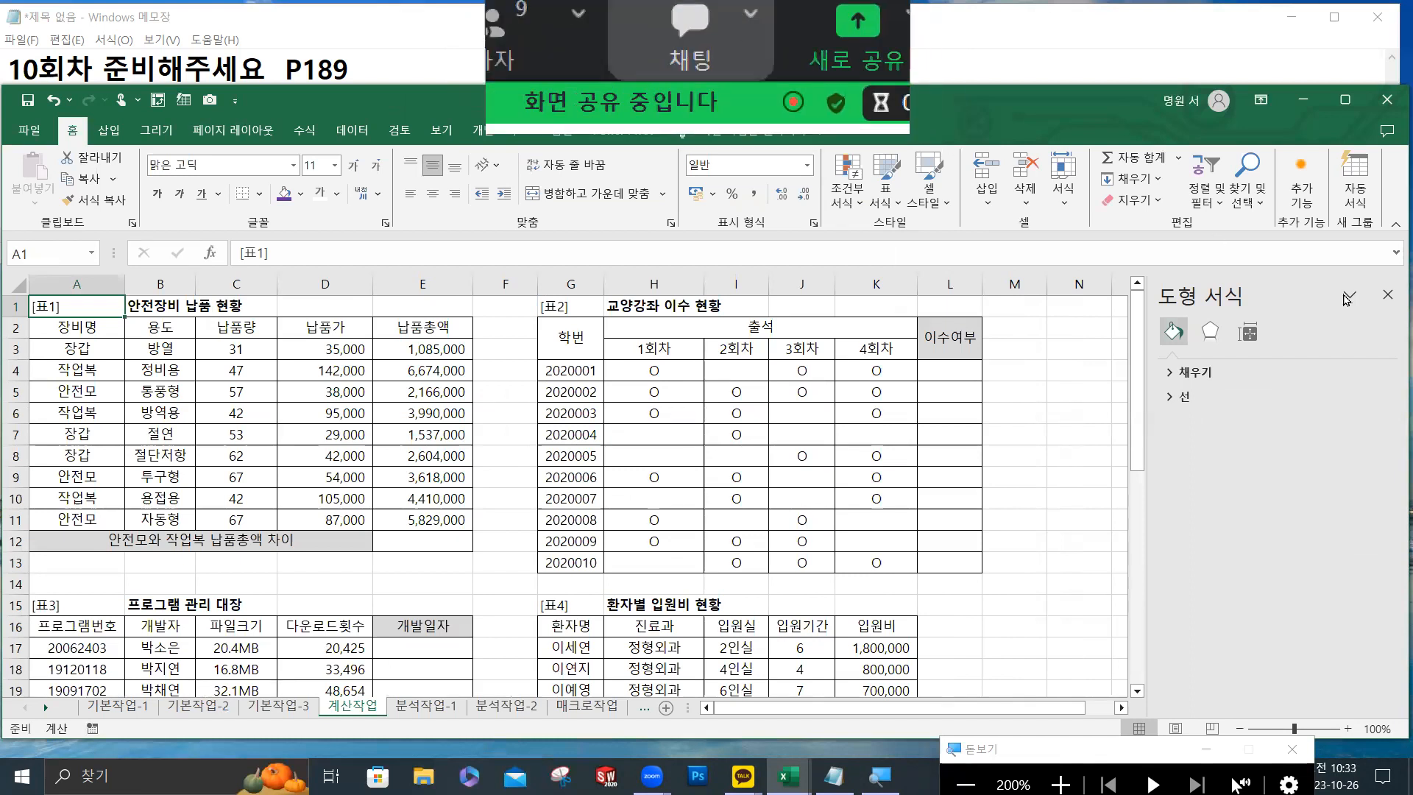
{"action": "left_click", "coordinate": [1389, 296]}
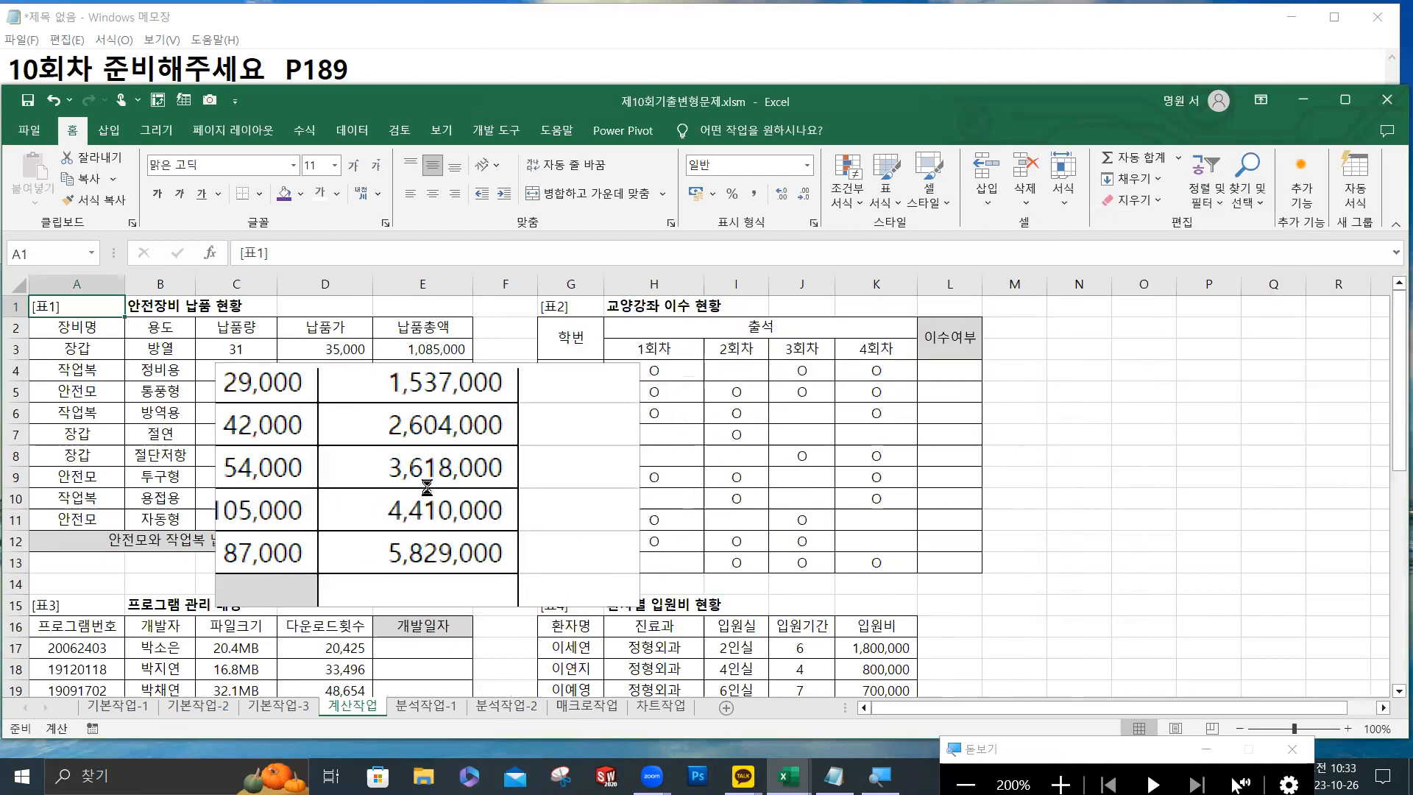
{"action": "scroll", "coordinate": [457, 479], "scroll_direction": "up", "scroll_amount": 2}
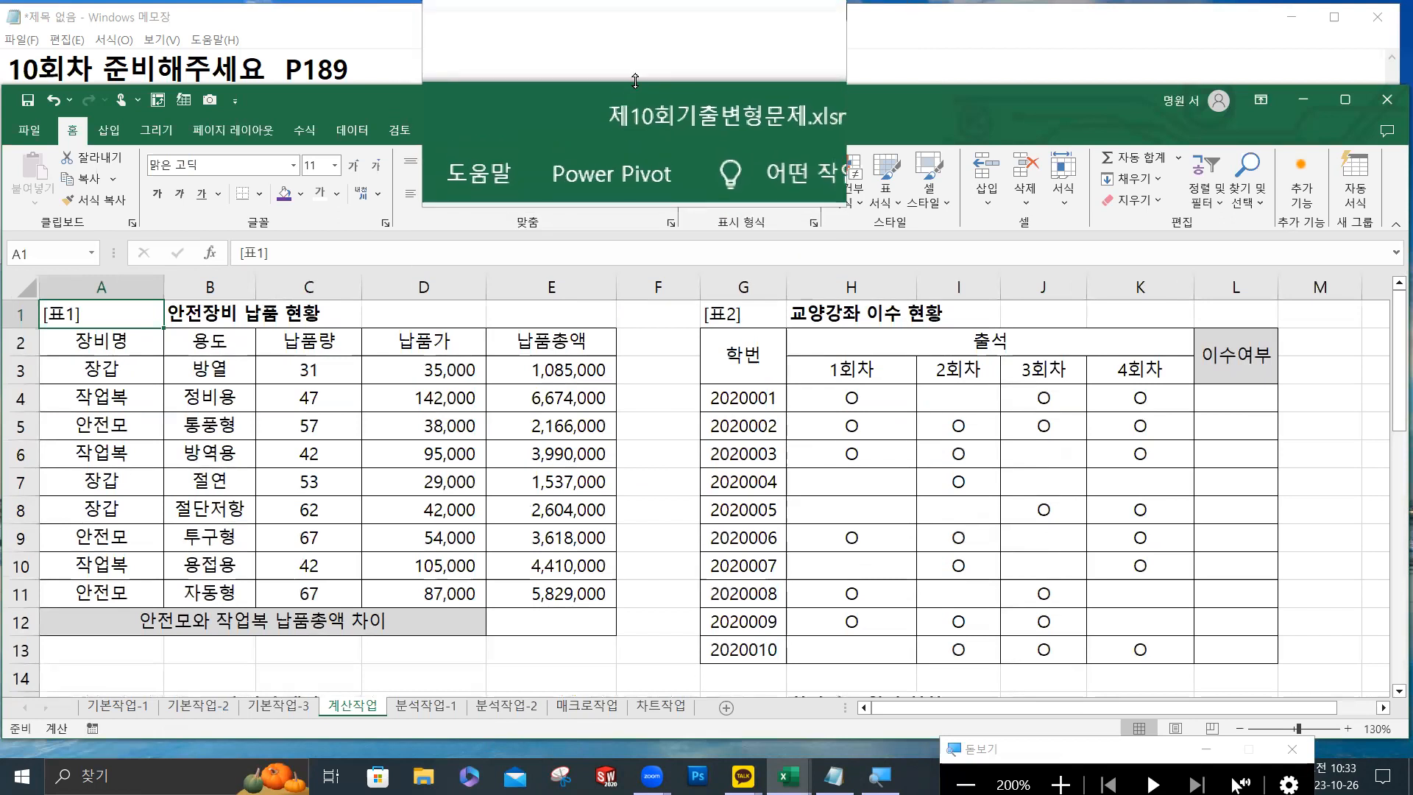
Lower the upper edge of the Excel window, shorten the Notepad window above it and collapse Excel's ribbon.
{"action": "left_click_drag", "start_coordinate": [635, 80], "coordinate": [611, 130]}
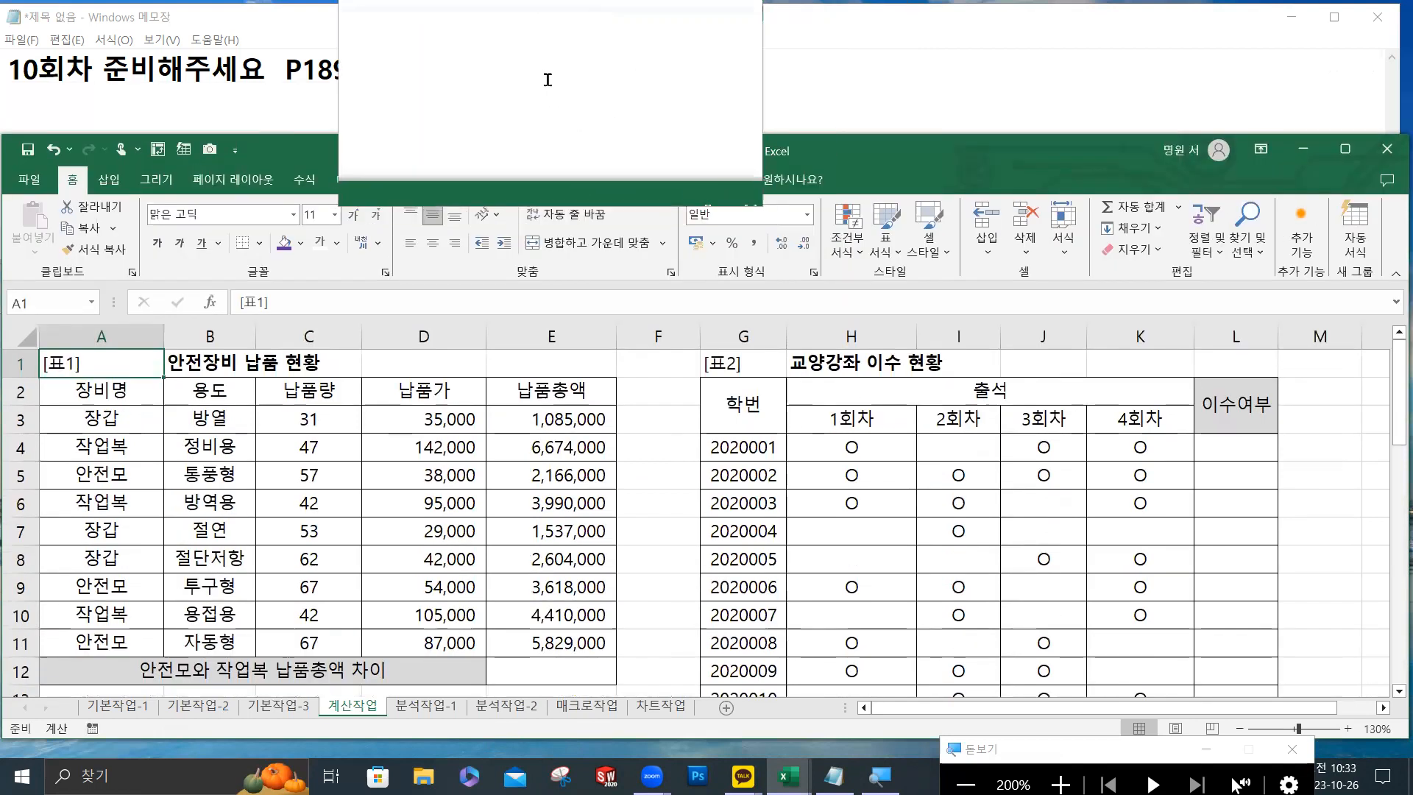
{"action": "left_click", "coordinate": [547, 79]}
{"action": "key", "text": "super+Escape"}
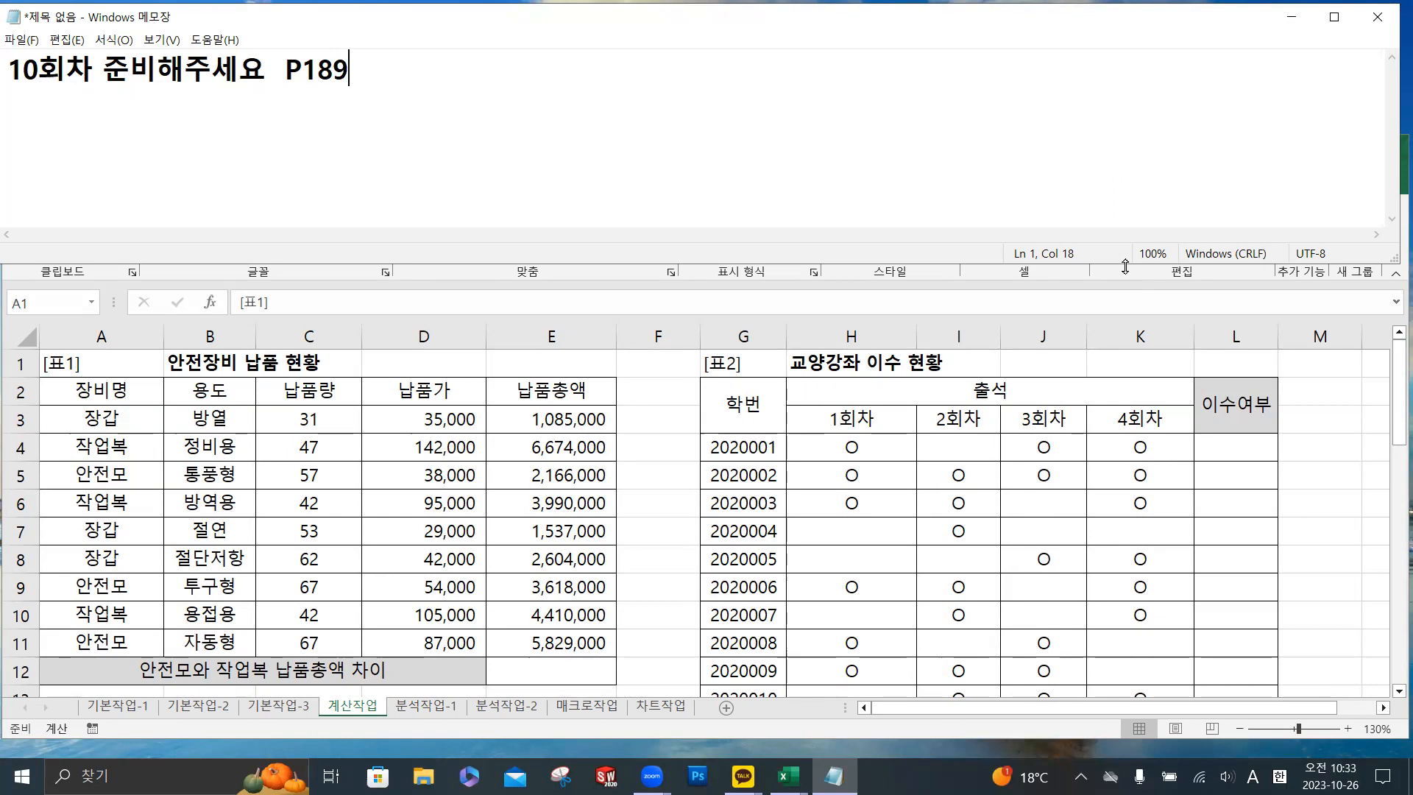
{"action": "left_click_drag", "start_coordinate": [1126, 266], "coordinate": [1126, 141]}
{"action": "left_click", "coordinate": [1393, 281]}
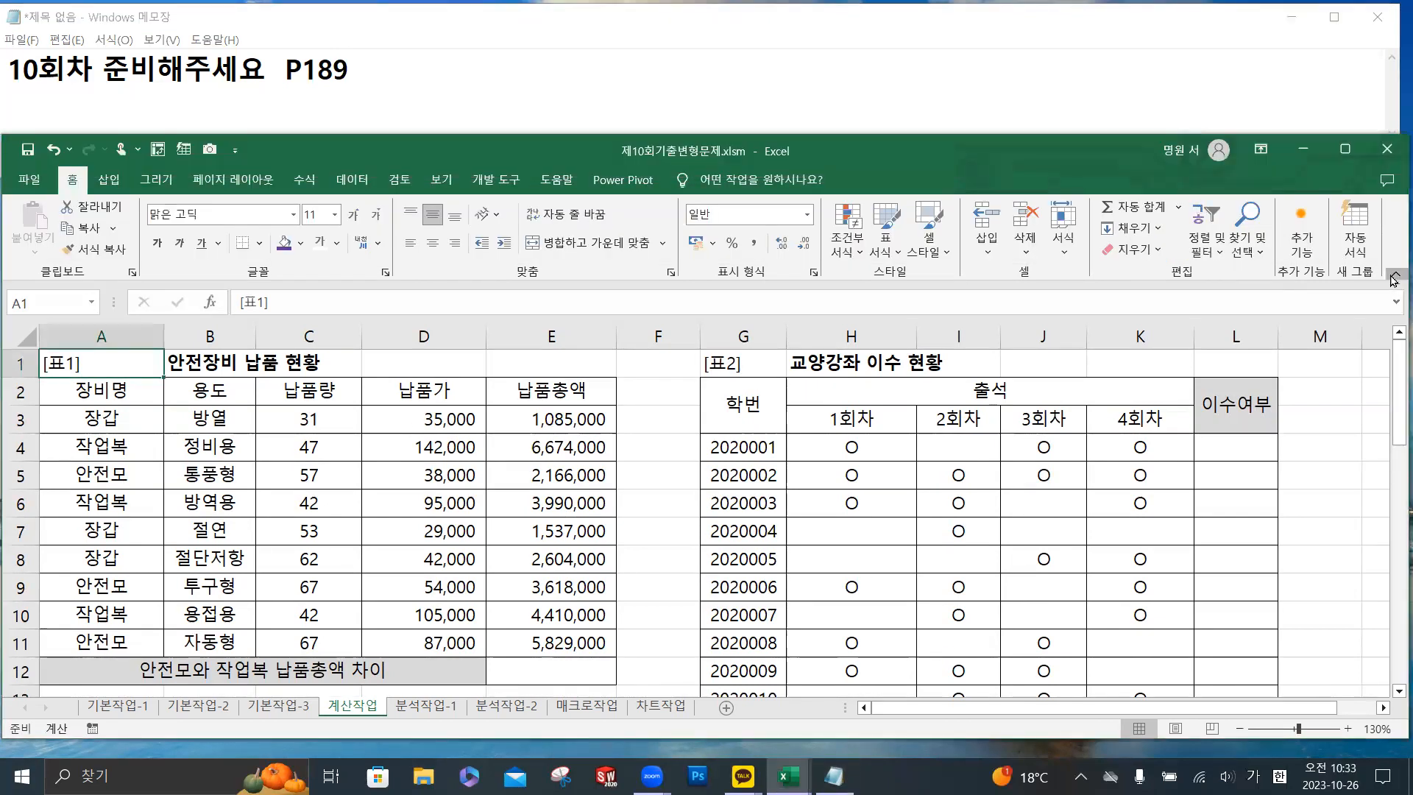
{"action": "left_click", "coordinate": [1393, 279]}
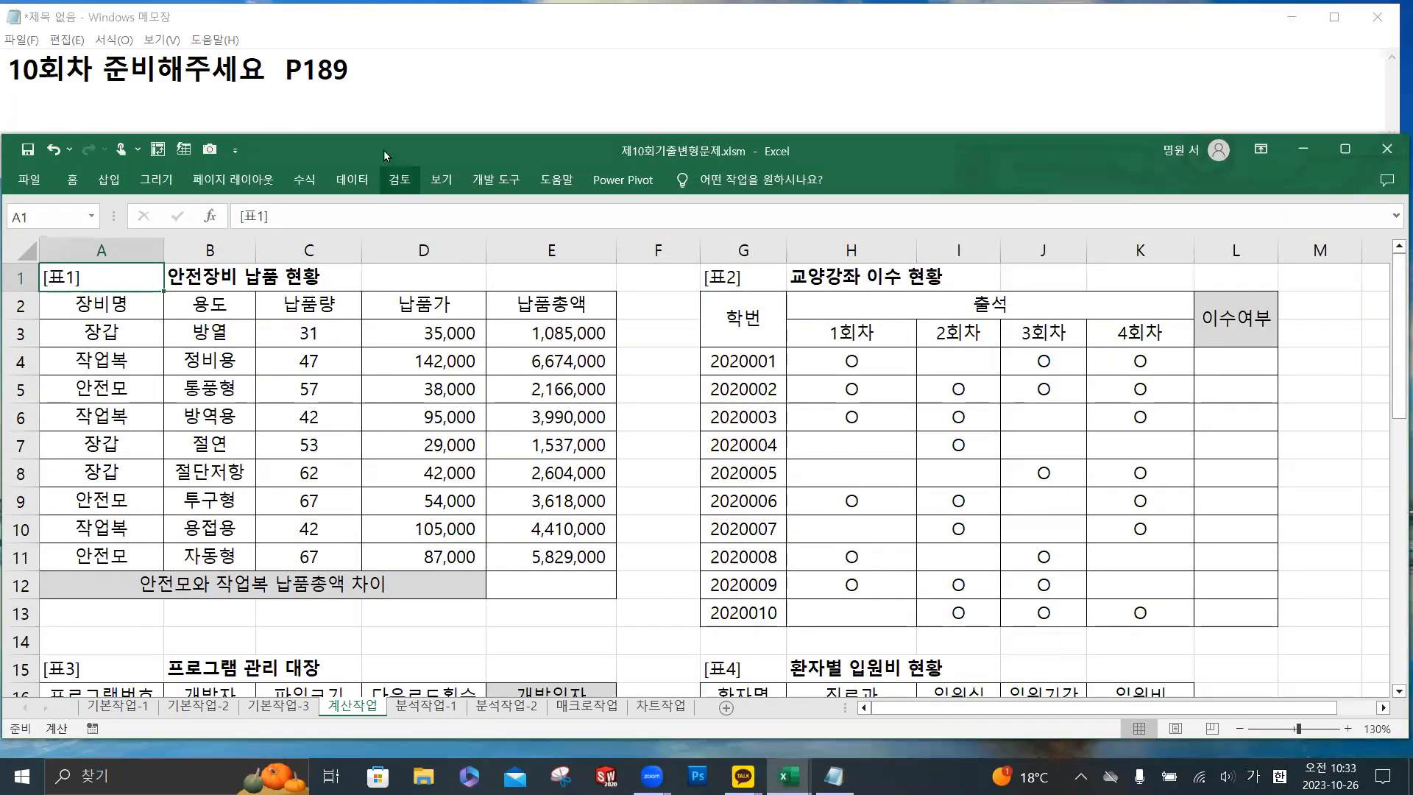
Switch to Notepad and write the example formula =ABS(-10) on the second line of the note.
{"action": "left_click", "coordinate": [381, 112]}
{"action": "type", "text": "="}
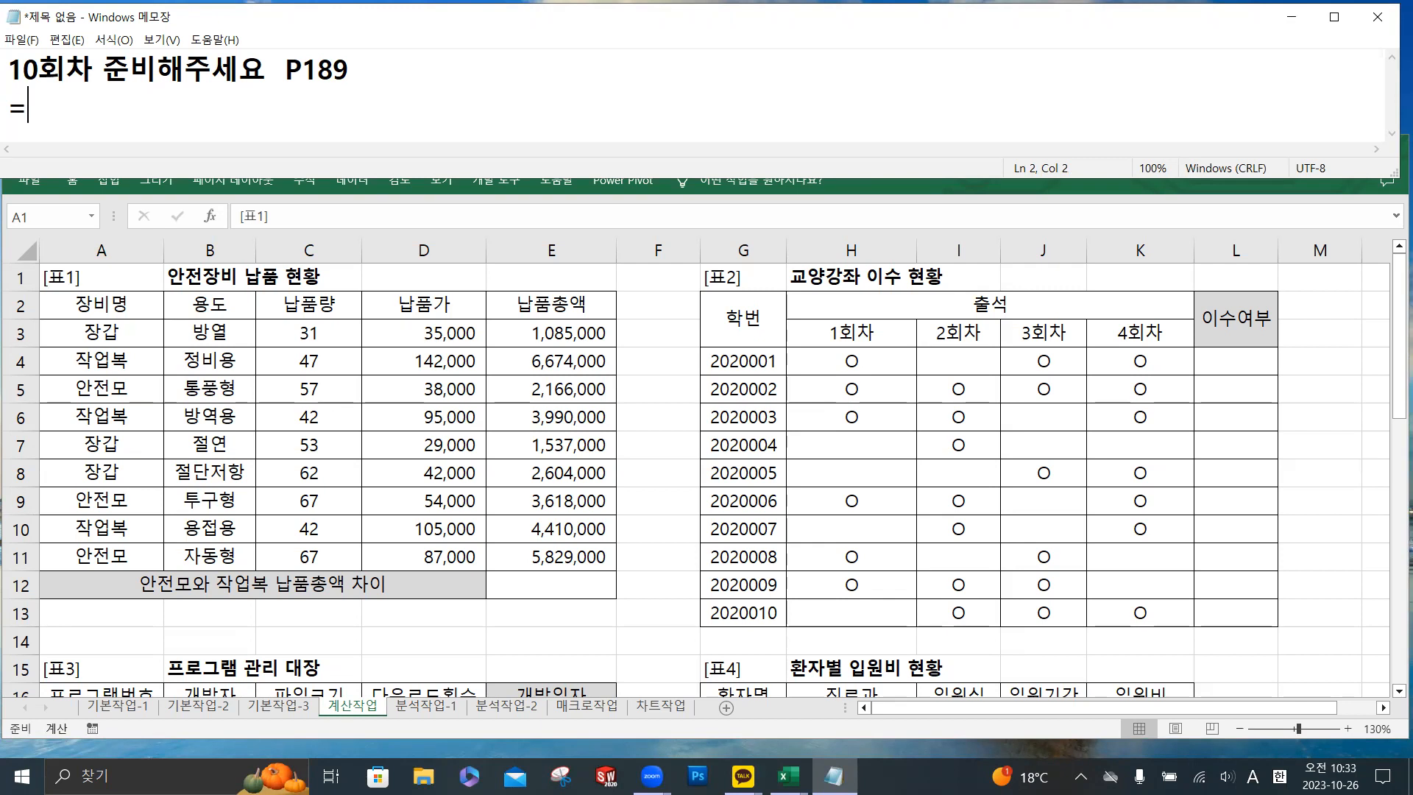
{"action": "type", "text": "ABS(-10)"}
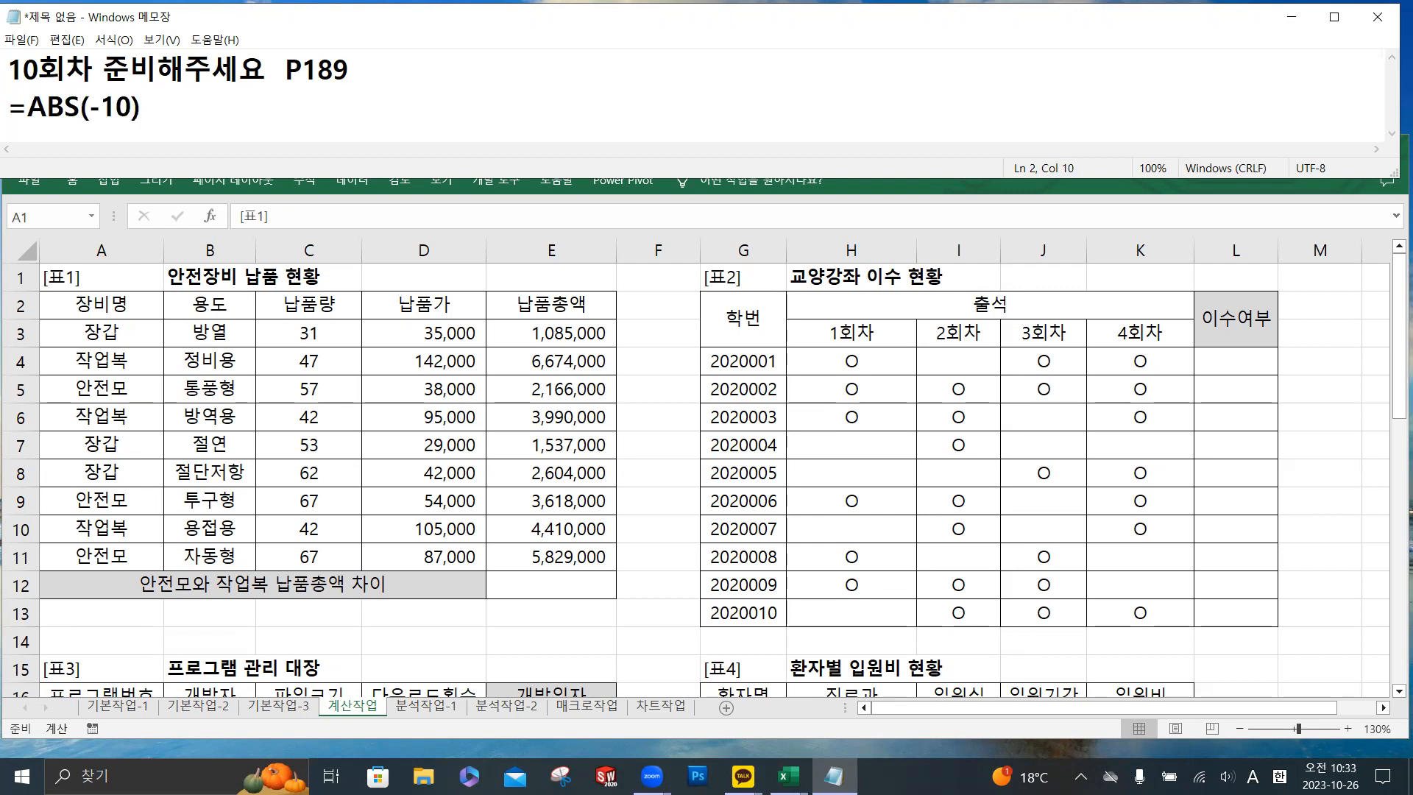
Write the result 10 beside the ABS example and start a =SUMIF( formula on the next line of the note.
{"action": "key", "text": "Tab"}
{"action": "type", "text": "10"}
{"action": "key", "text": "Return"}
{"action": "type", "text": "="}
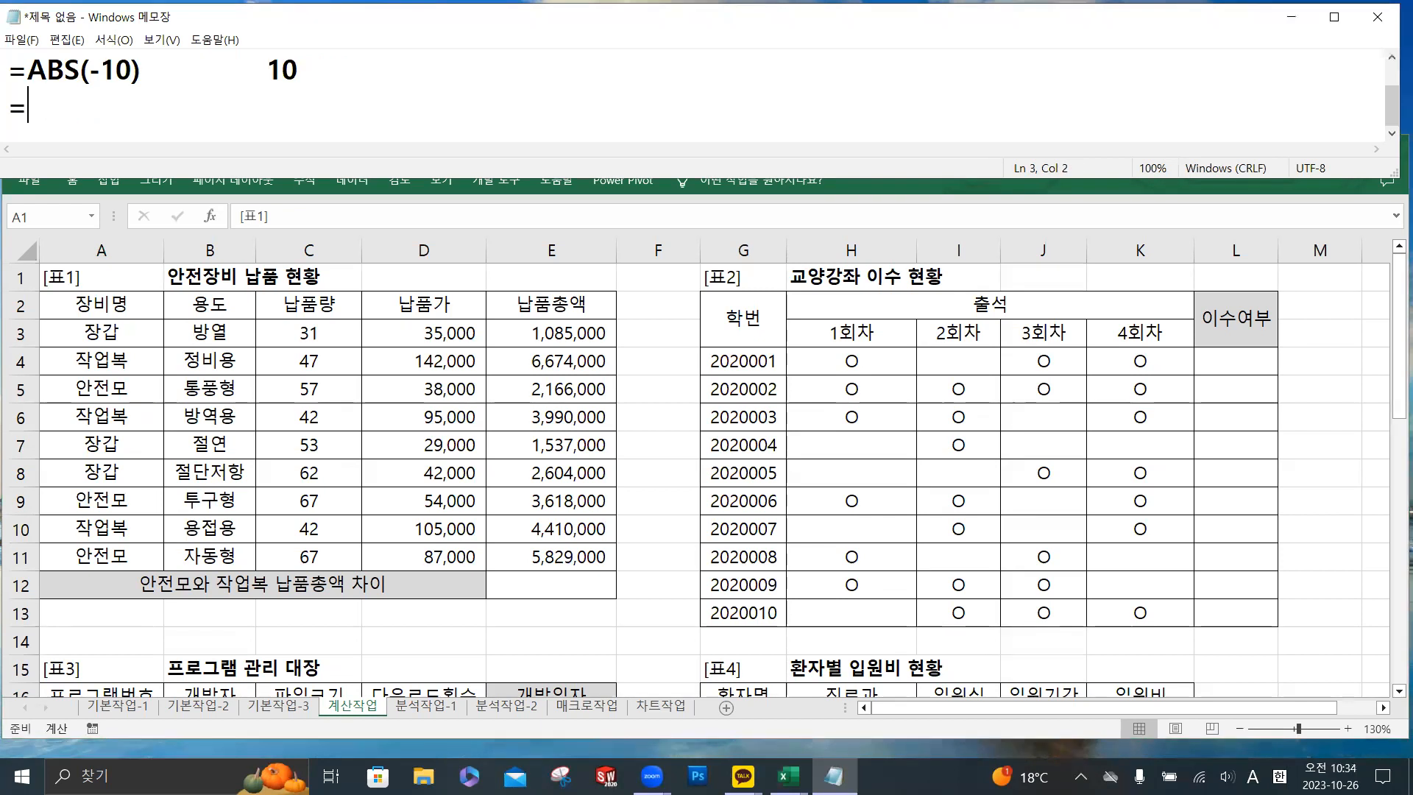
{"action": "type", "text": "SUM"}
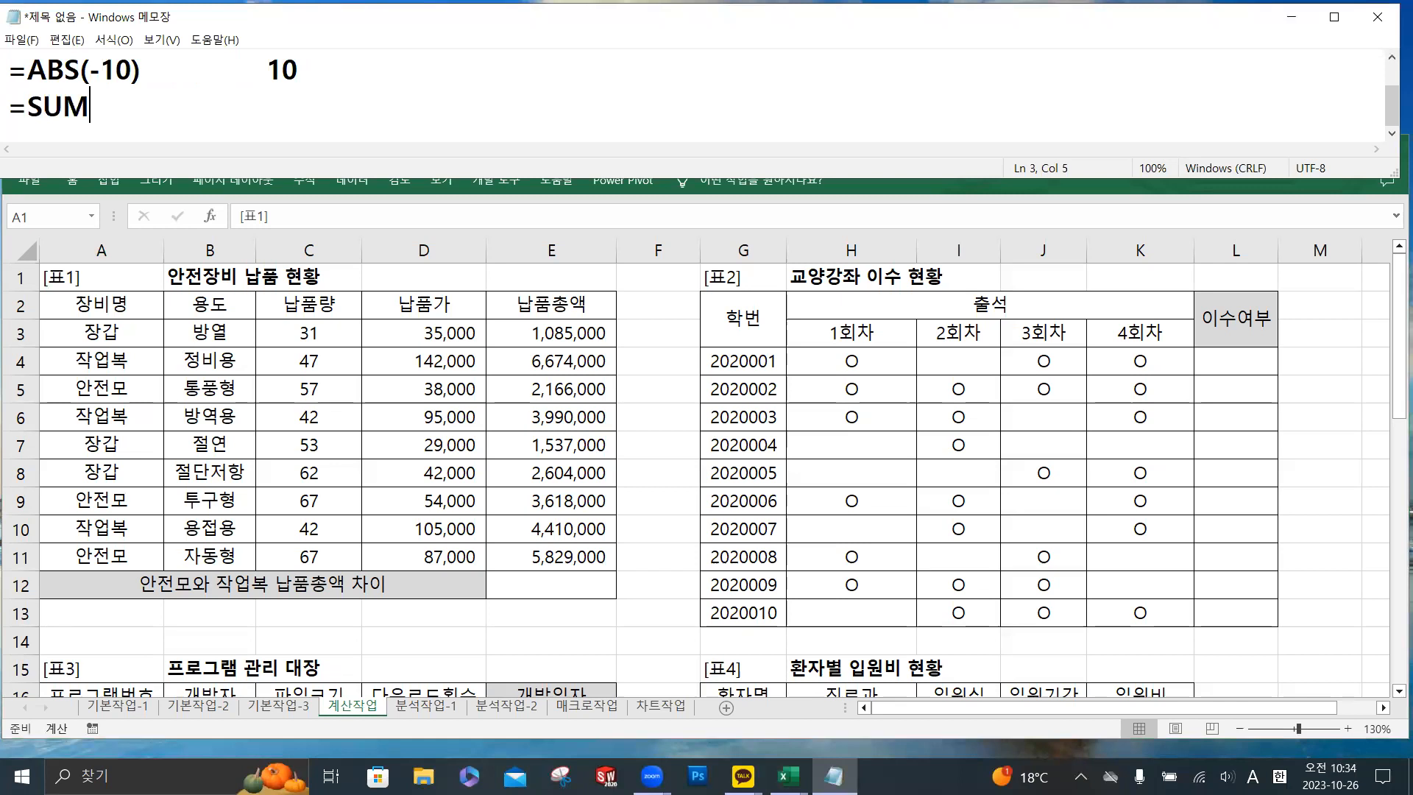
{"action": "type", "text": "IF("}
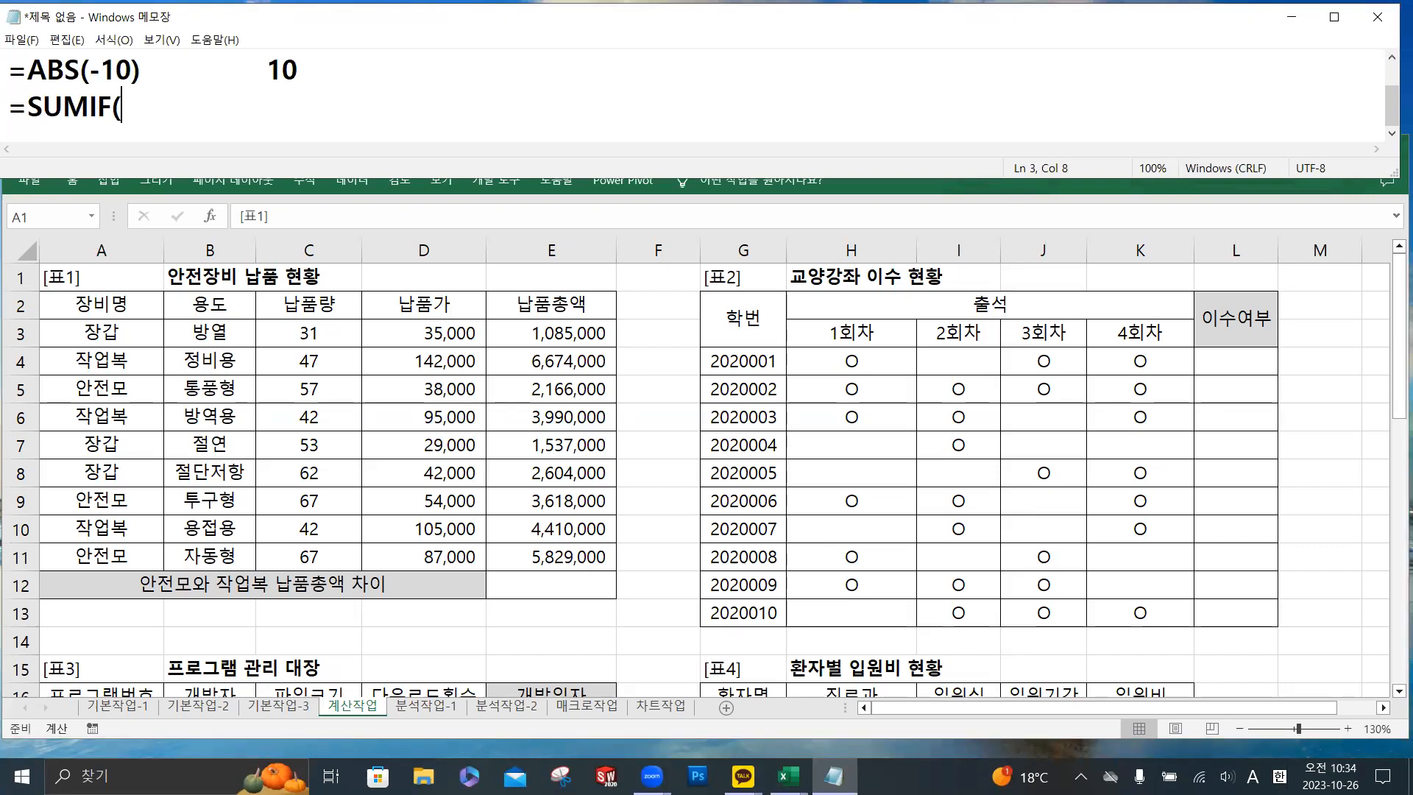
{"action": "type", "text": "range"}
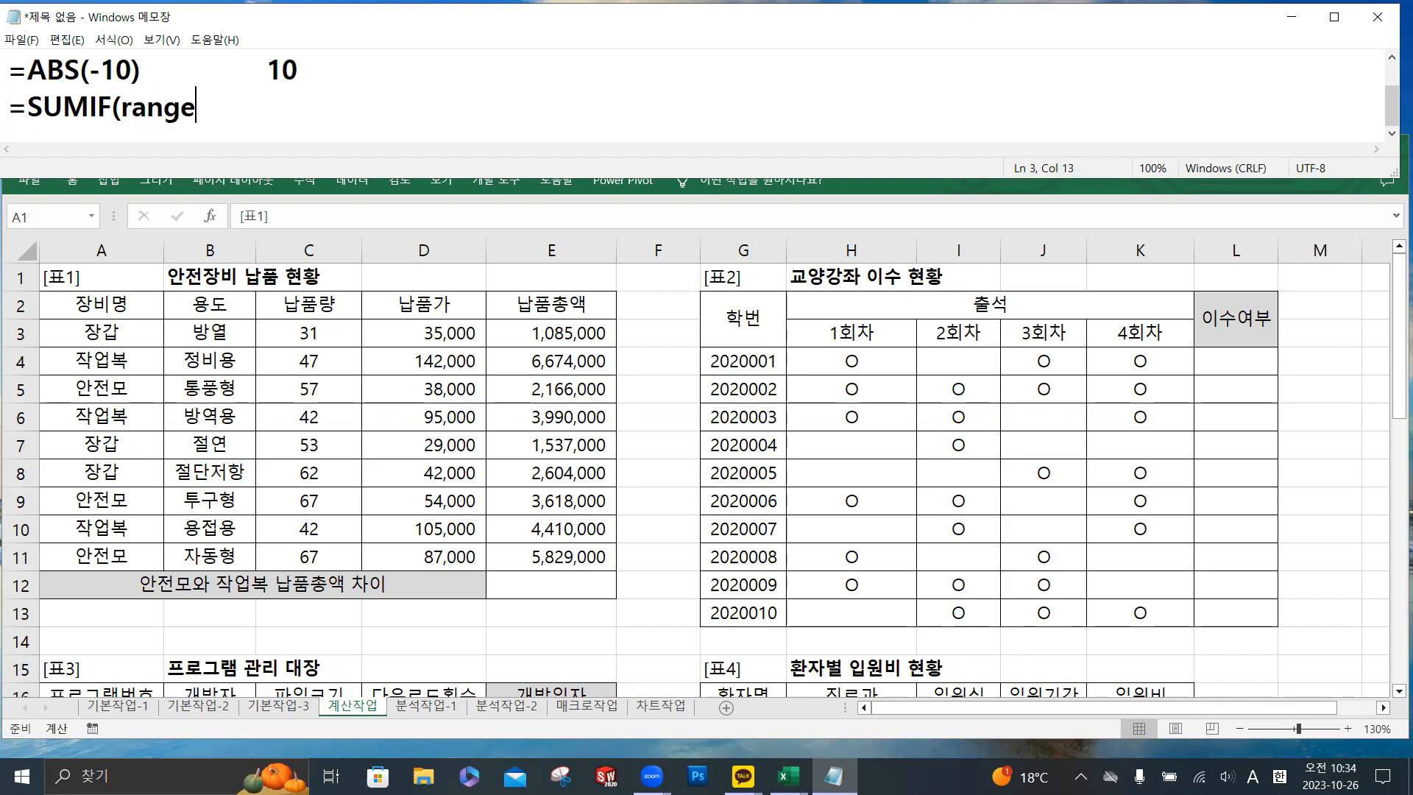
{"action": "type", "text": ",c"}
{"action": "key", "text": "BackSpace"}
{"action": "type", "text": "c"}
{"action": "key", "text": "BackSpace"}
{"action": "key", "text": "BackSpace"}
{"action": "key", "text": "BackSpace"}
{"action": "key", "text": "BackSpace"}
{"action": "key", "text": "BackSpace"}
{"action": "key", "text": "BackSpace"}
{"action": "key", "text": "BackSpace"}
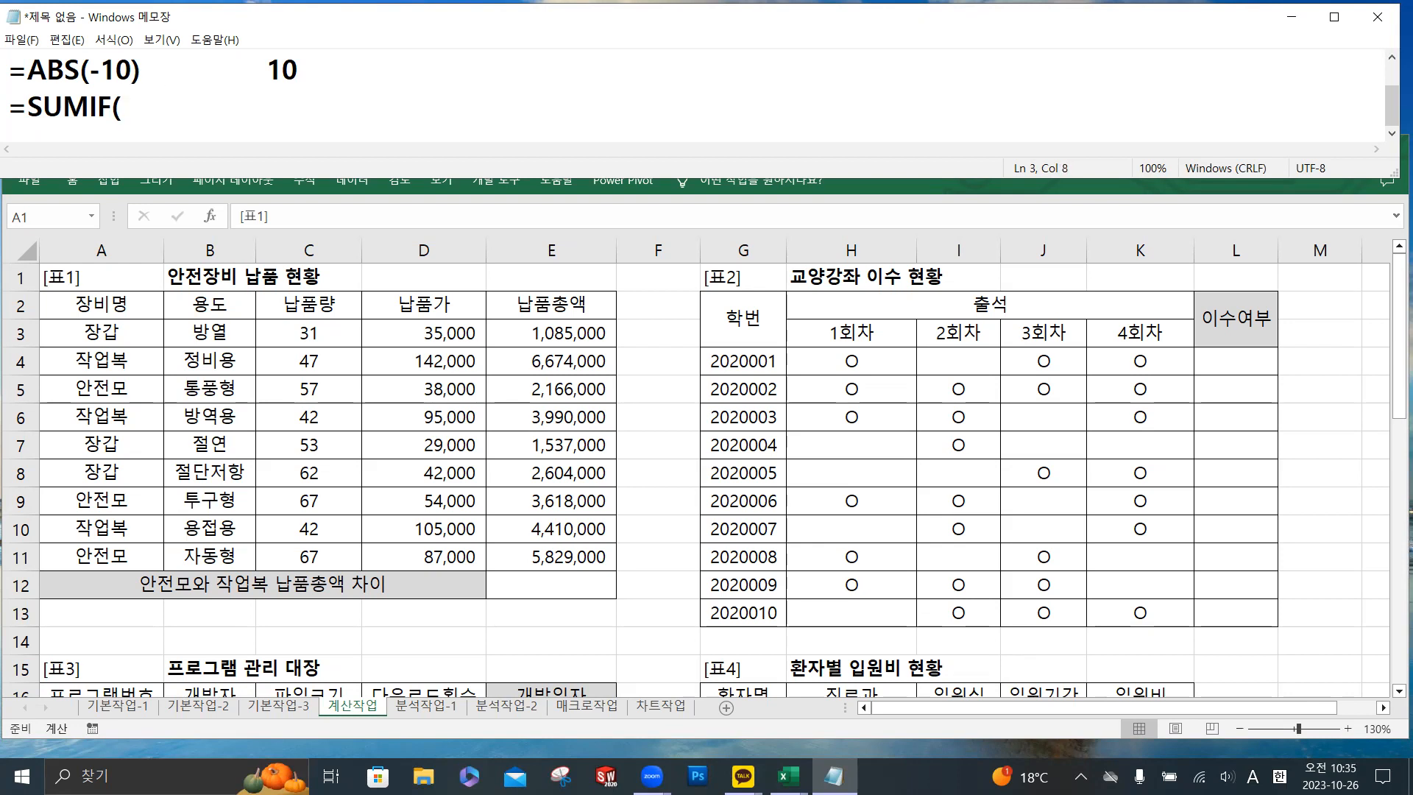
Complete the note's SUMIF with range A3:A11, criterion "안전모" and sum range E3:E11.
{"action": "type", "text": "A3:"}
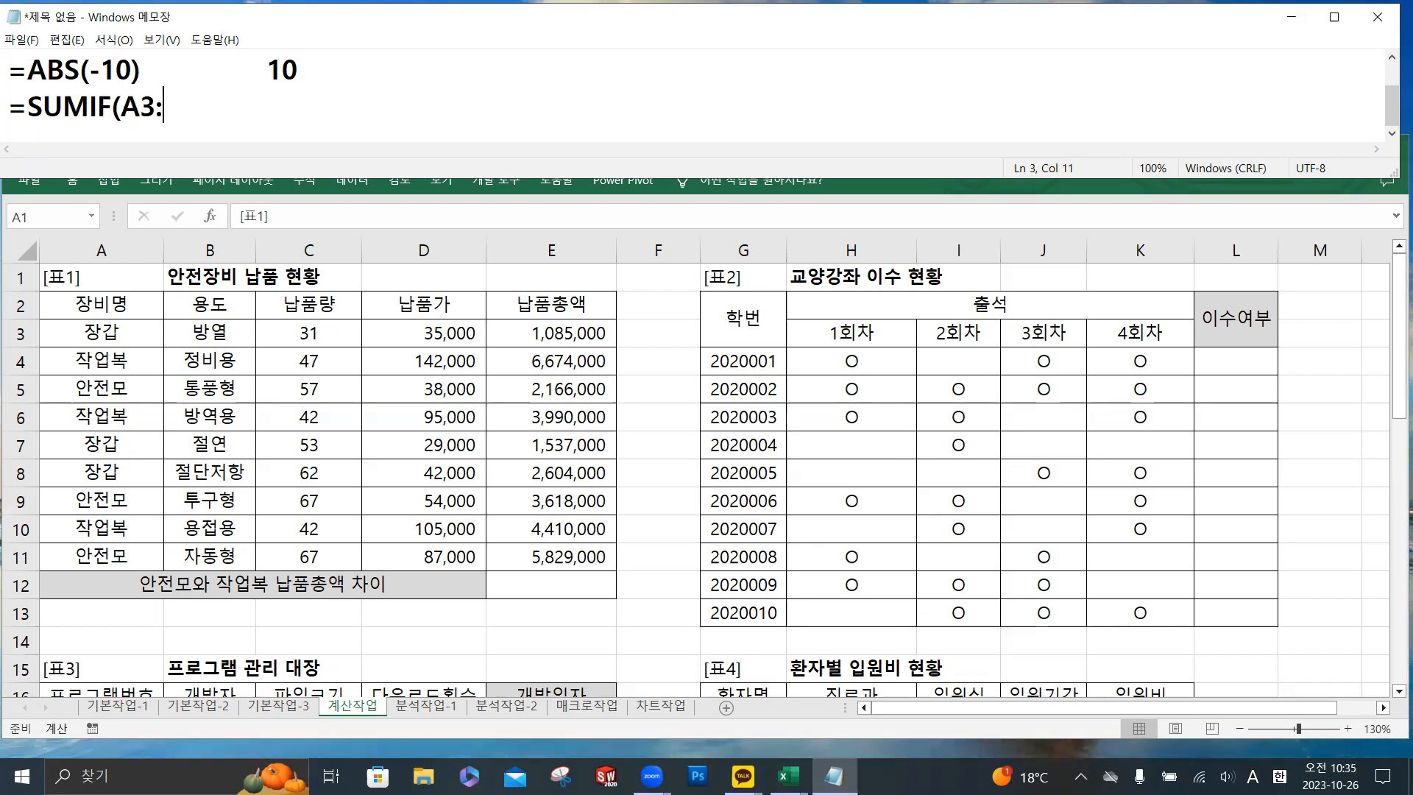
{"action": "type", "text": "A11"}
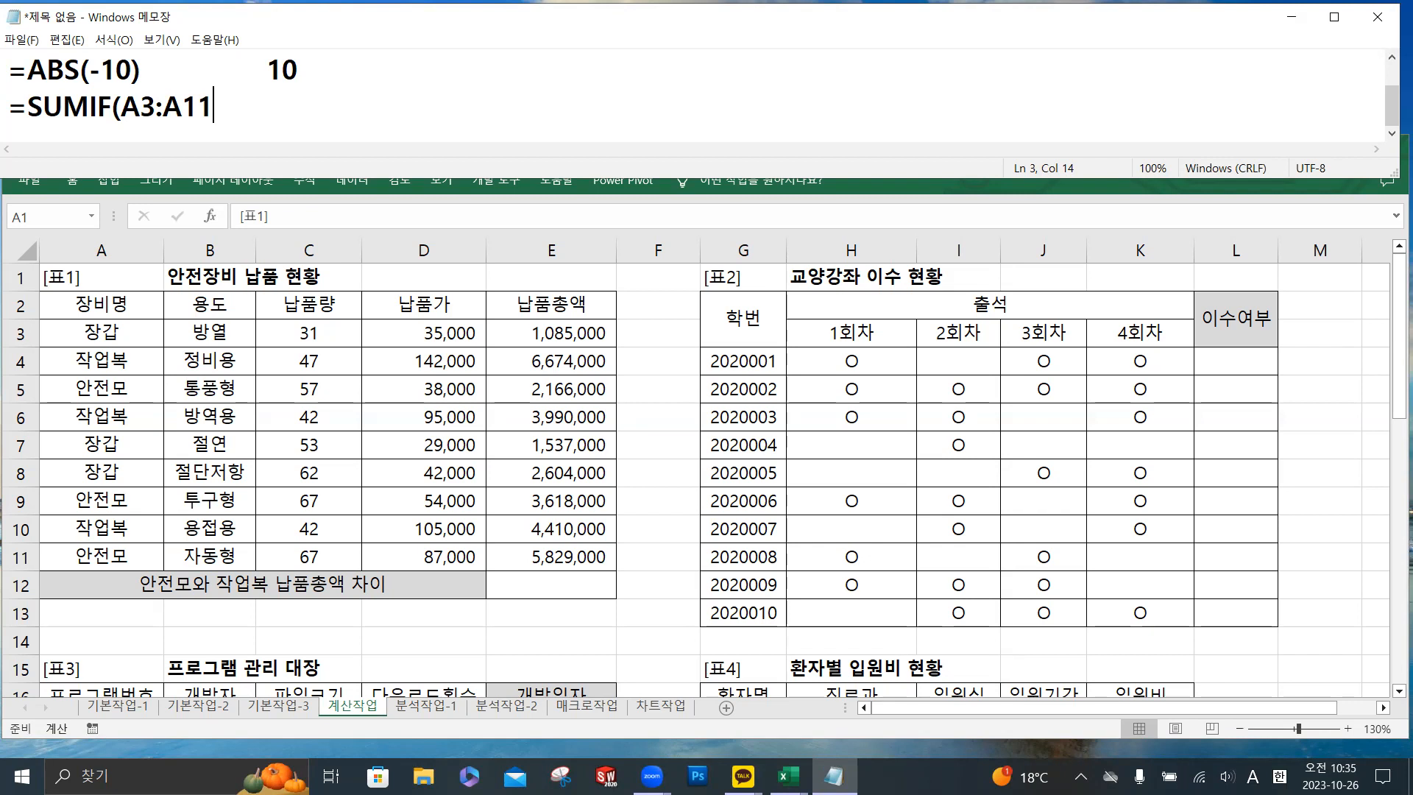
{"action": "type", "text": ",\""}
{"action": "key", "text": "Hangul"}
{"action": "type", "text": "안전모"}
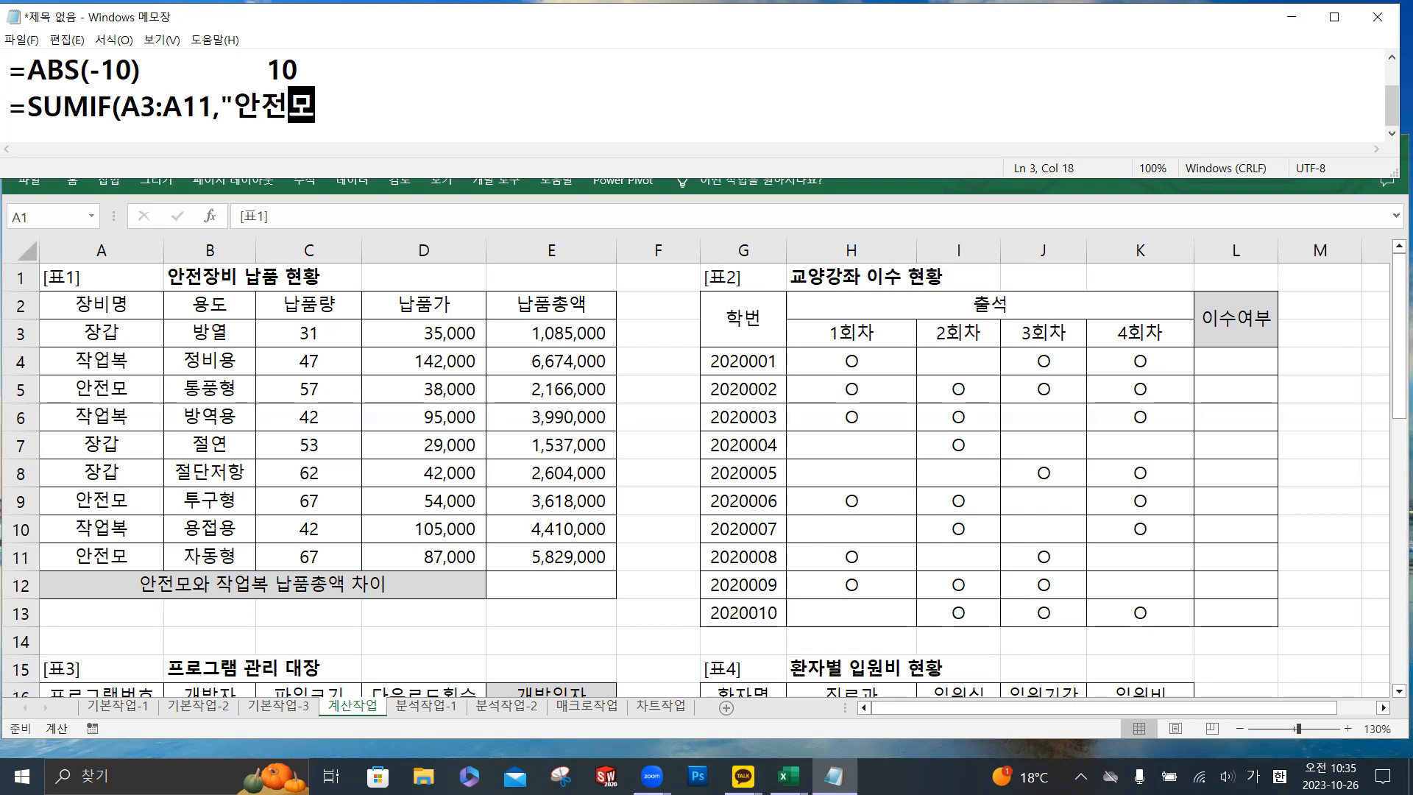
{"action": "type", "text": "\","}
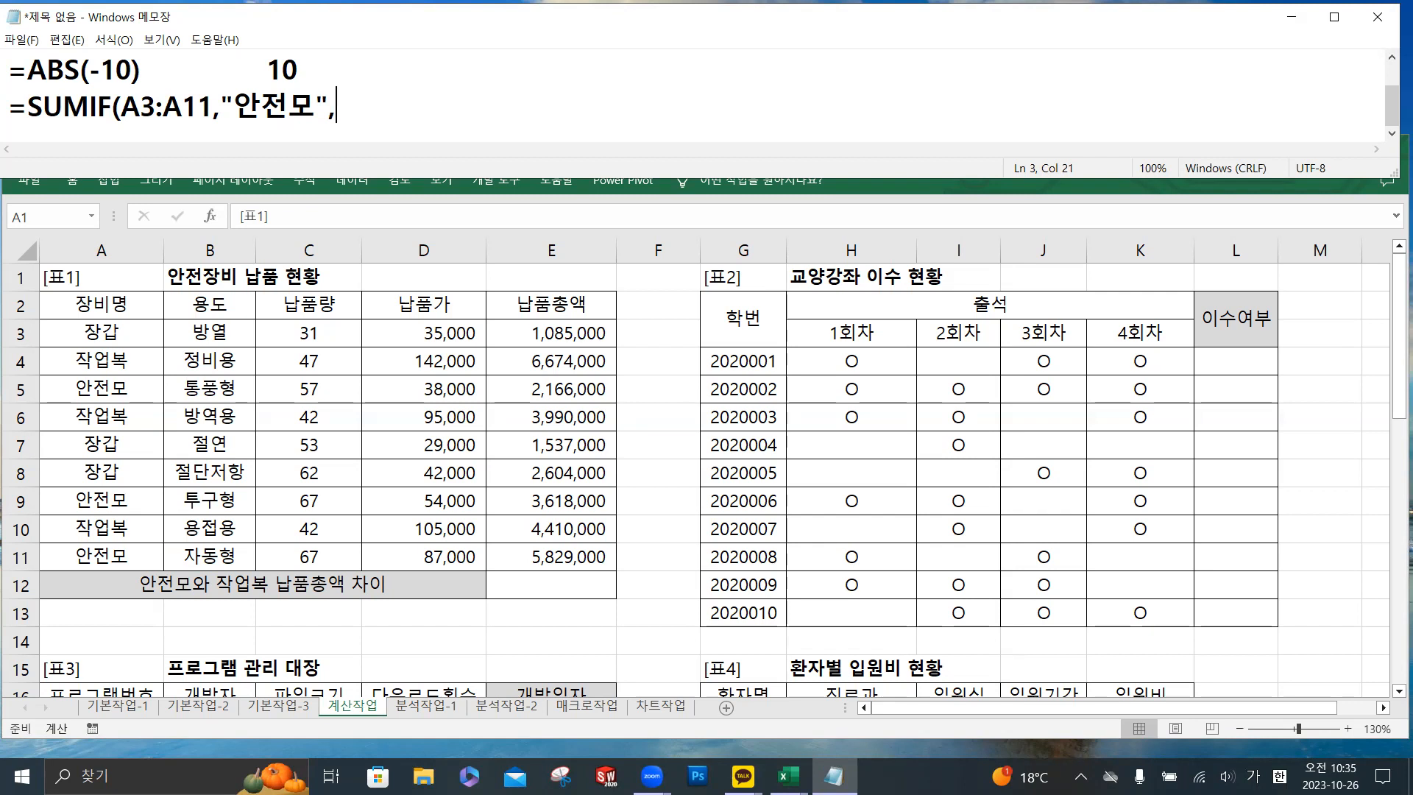
{"action": "type", "text": "ㄸ3"}
{"action": "key", "text": "BackSpace"}
{"action": "key", "text": "BackSpace"}
{"action": "key", "text": "Hangul"}
{"action": "type", "text": "E3:E11)"}
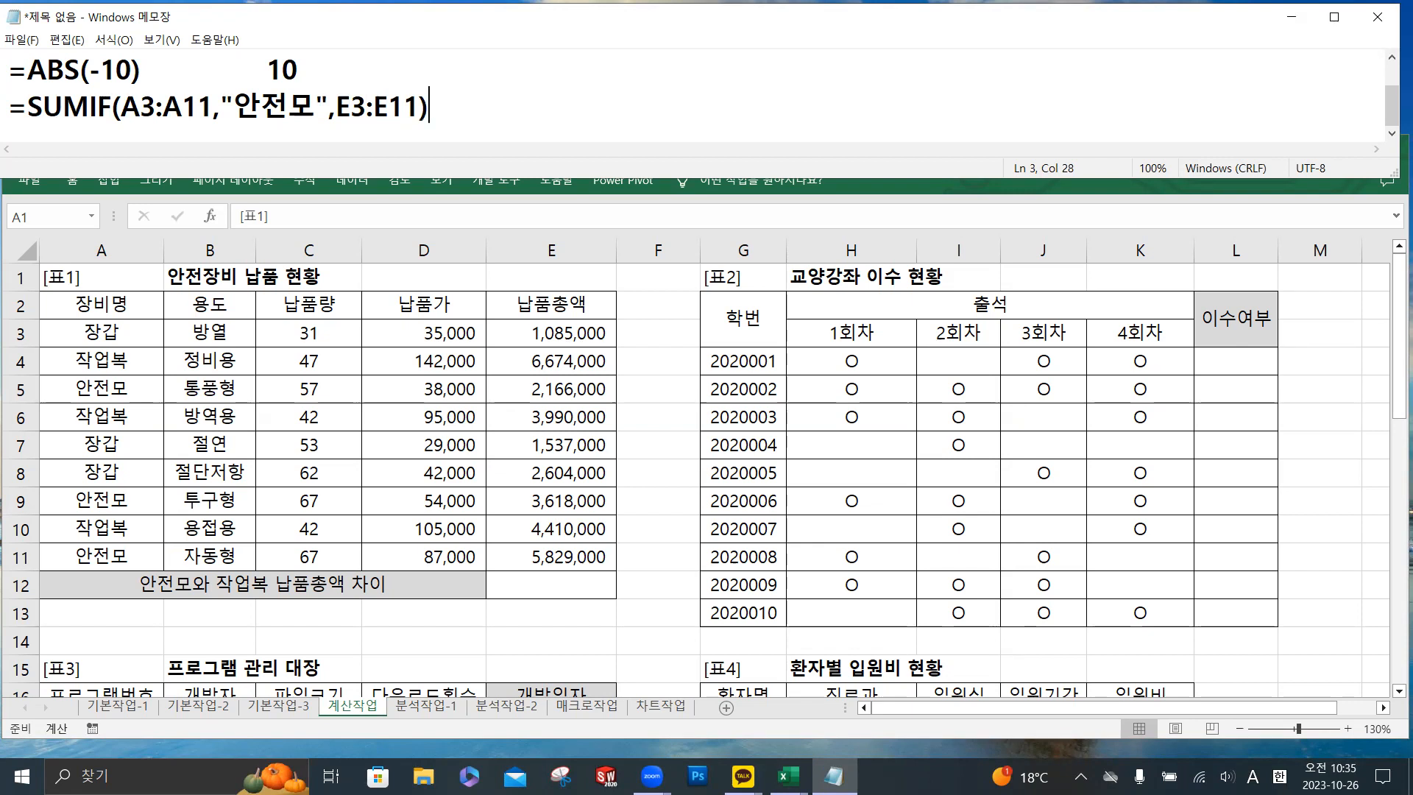
Append a minus sign and a copy of the SUMIF expression to the formula in the note.
{"action": "type", "text": "-"}
{"action": "left_click", "coordinate": [30, 107]}
{"action": "left_click_drag", "start_coordinate": [29, 107], "coordinate": [425, 117]}
{"action": "key", "text": "ctrl+c"}
{"action": "left_click", "coordinate": [451, 109]}
{"action": "key", "text": "ctrl+v"}
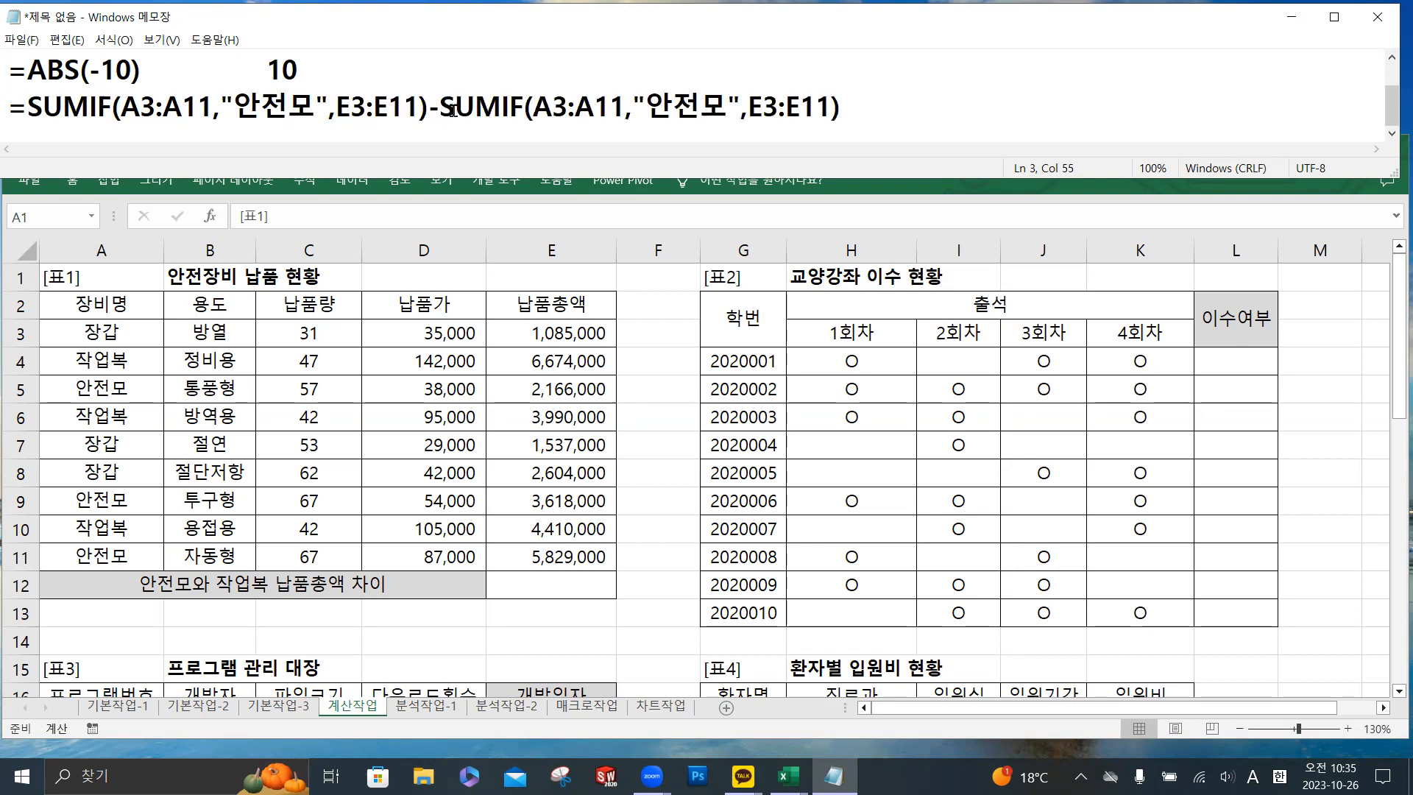
Replace the criterion in the second SUMIF of the note with 작업복.
{"action": "left_click_drag", "start_coordinate": [648, 107], "coordinate": [714, 105]}
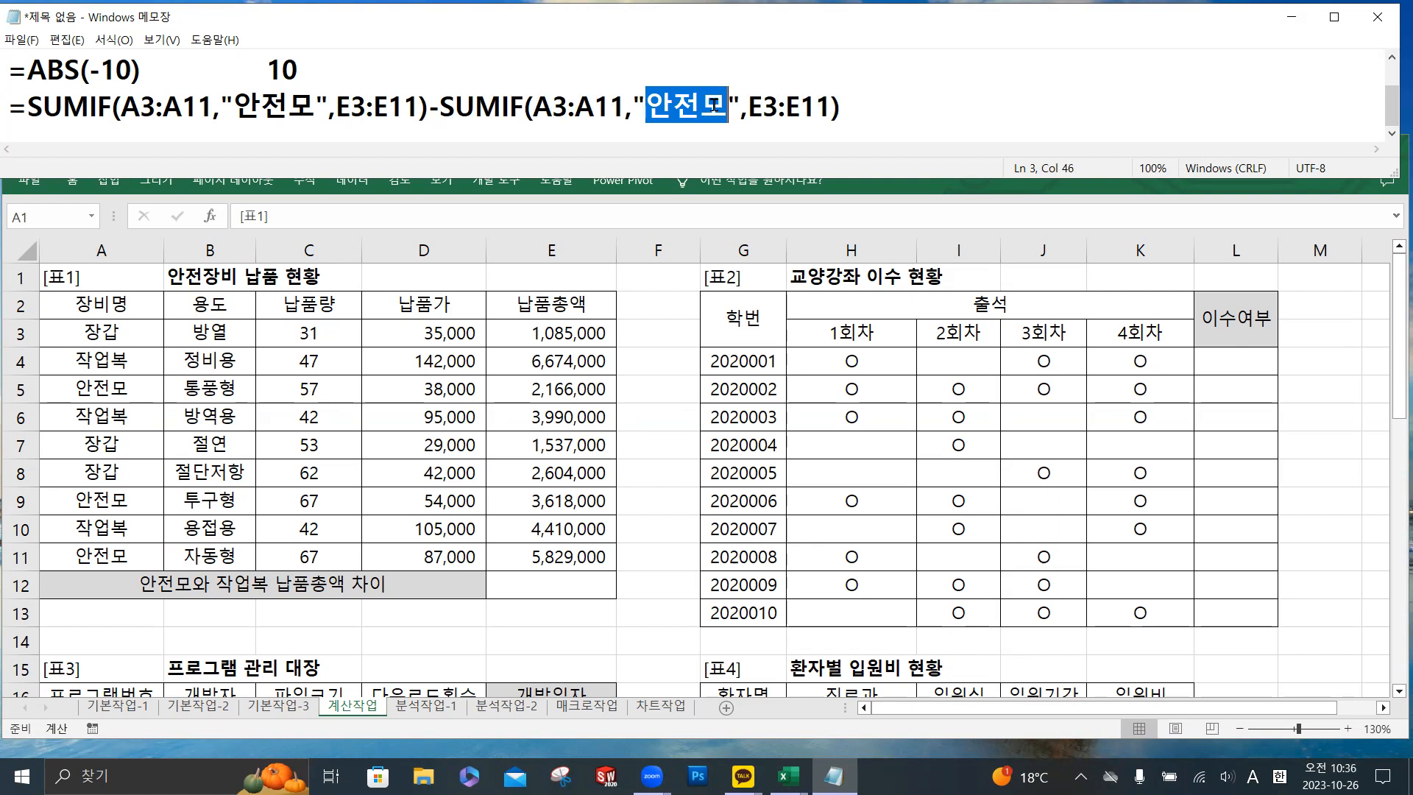
{"action": "type", "text": "wkrdjq"}
{"action": "key", "text": "BackSpace"}
{"action": "key", "text": "BackSpace"}
{"action": "key", "text": "BackSpace"}
{"action": "key", "text": "BackSpace"}
{"action": "key", "text": "BackSpace"}
{"action": "key", "text": "BackSpace"}
{"action": "key", "text": "Hangul"}
{"action": "type", "text": "자ㄱ업복"}
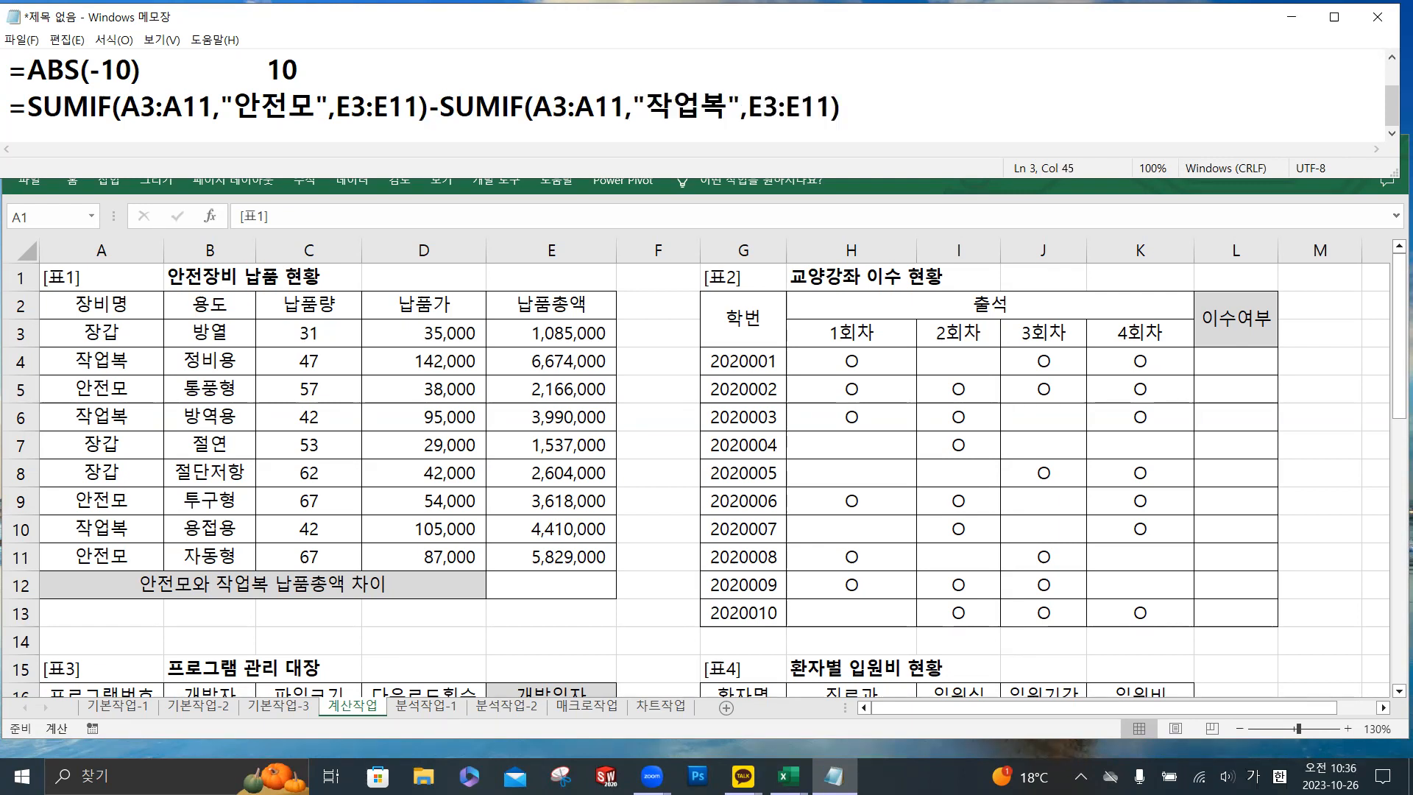
{"action": "key", "text": "End"}
Wrap the whole SUMIF difference in the note in an ABS( ) function.
{"action": "left_click", "coordinate": [33, 111]}
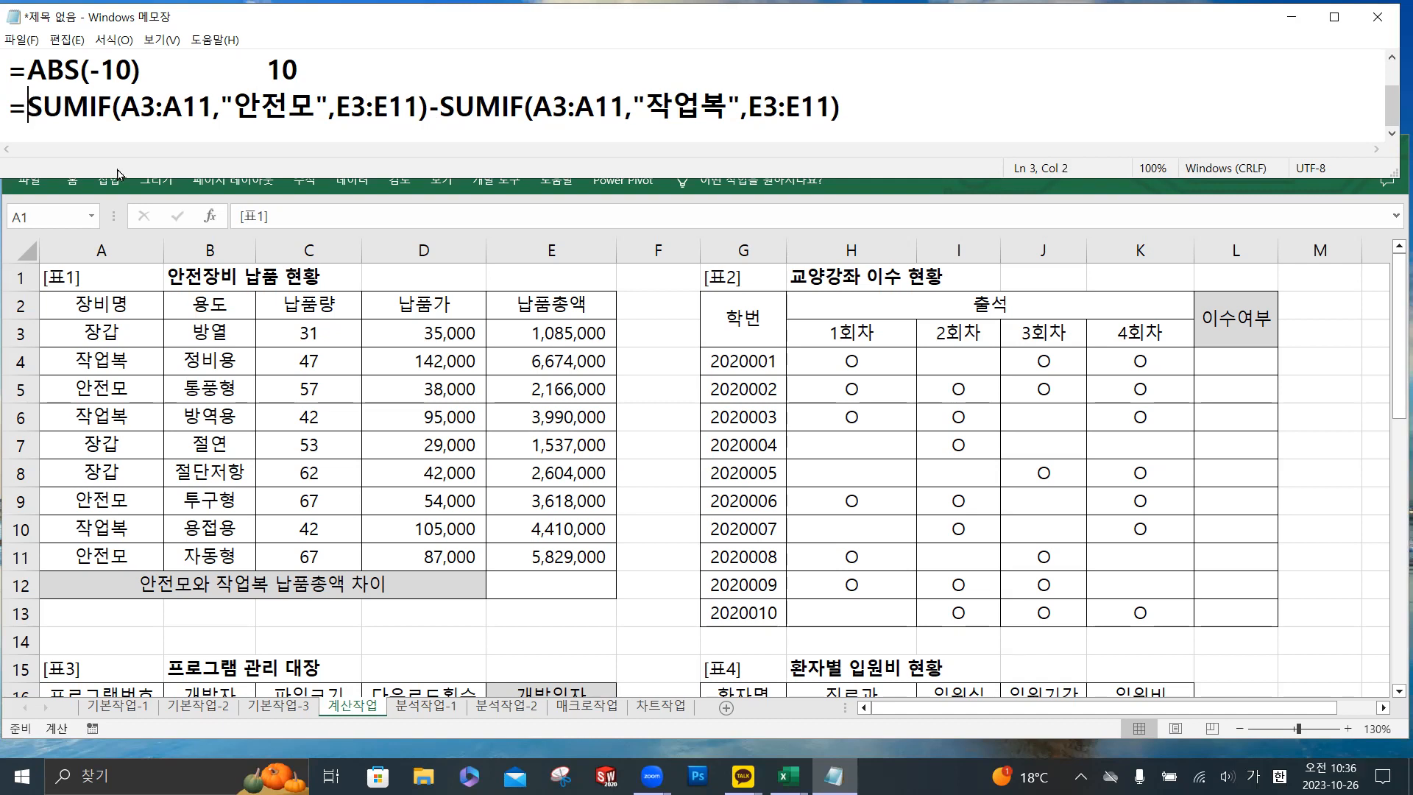
{"action": "key", "text": "Hangul"}
{"action": "type", "text": "ABS"}
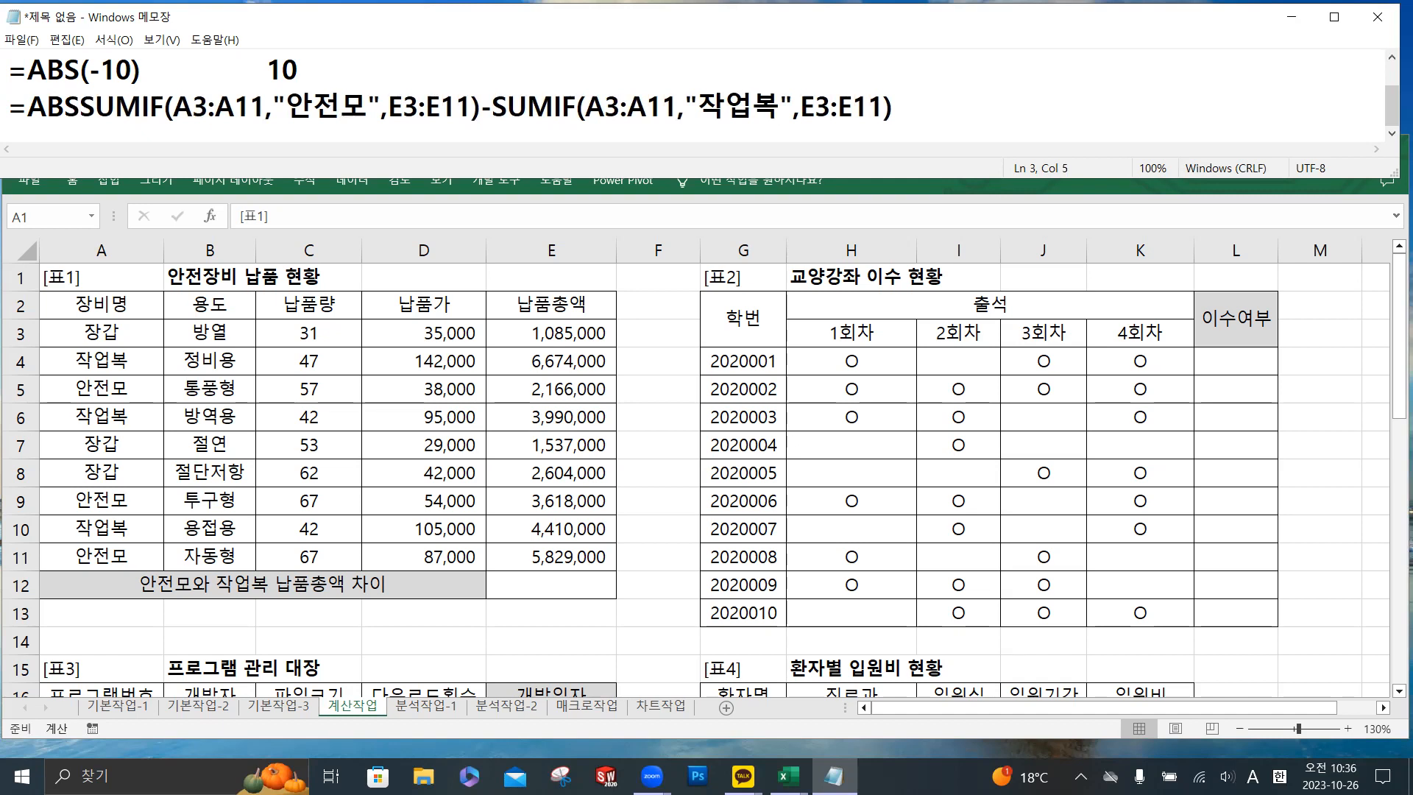
{"action": "type", "text": "("}
{"action": "left_click", "coordinate": [964, 112]}
{"action": "type", "text": ")"}
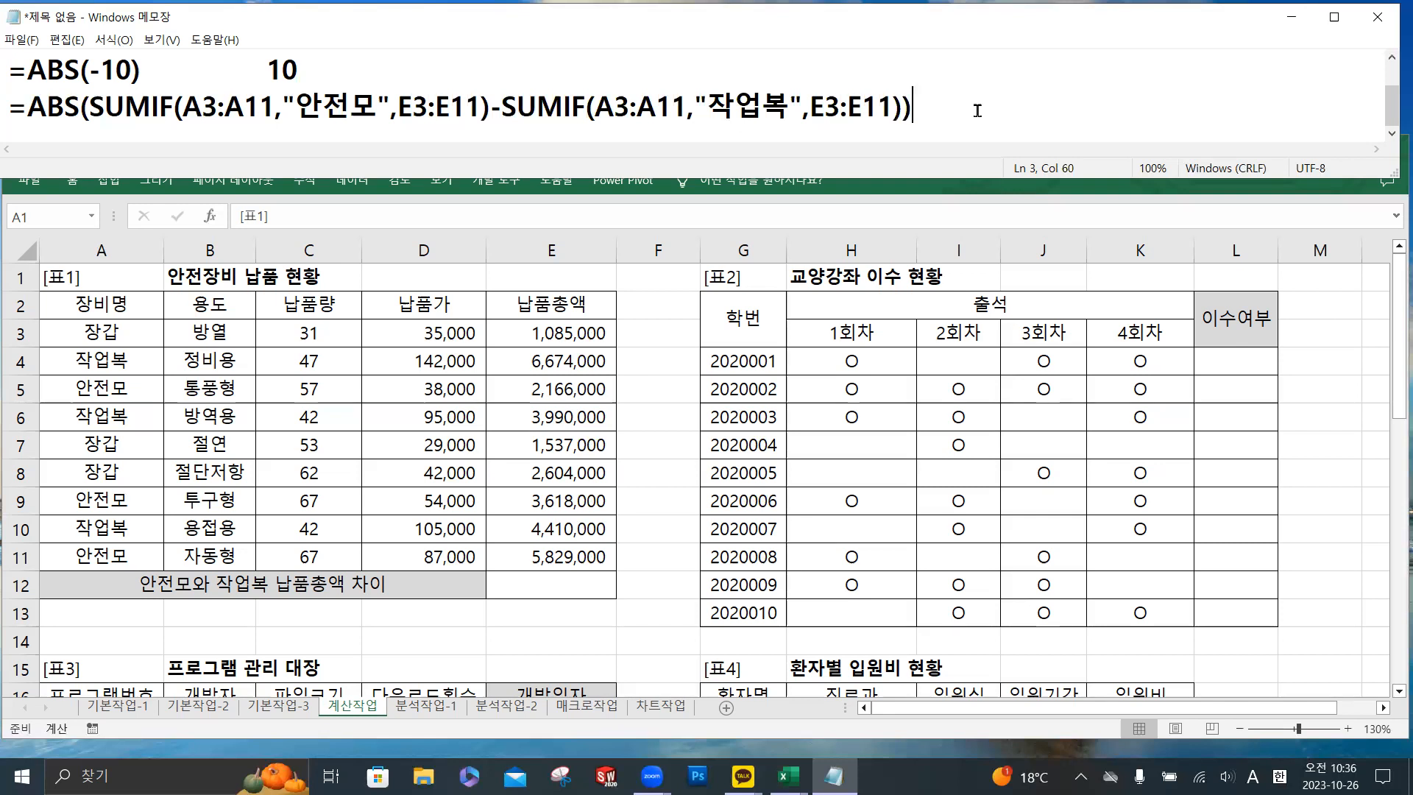
Switch to Excel, open cell E12 for formula entry and turn on the screen magnifier at 200%.
{"action": "left_click", "coordinate": [563, 579]}
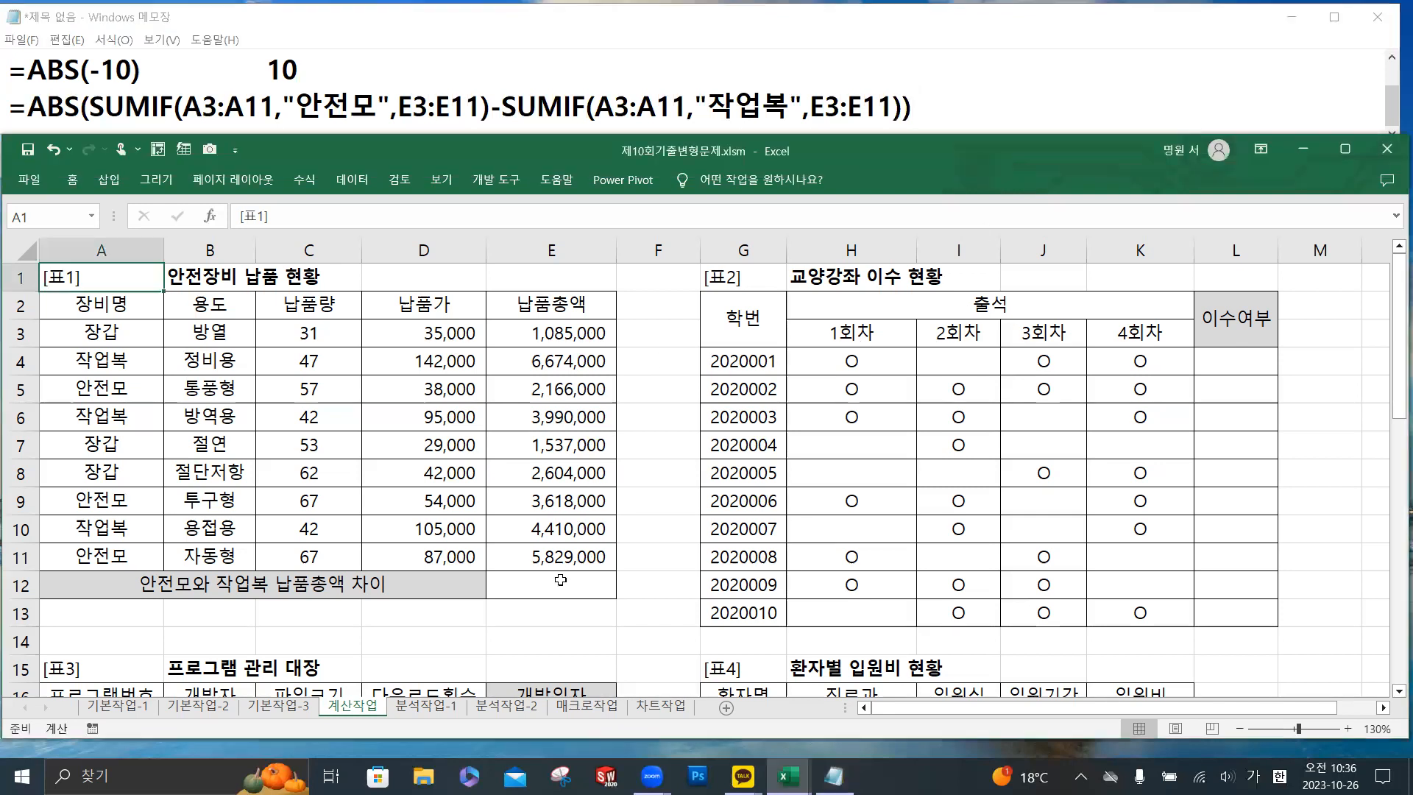
{"action": "left_click", "coordinate": [558, 587]}
{"action": "key", "text": "ctrl"}
{"action": "key", "text": "ctrl"}
{"action": "key", "text": "ctrl"}
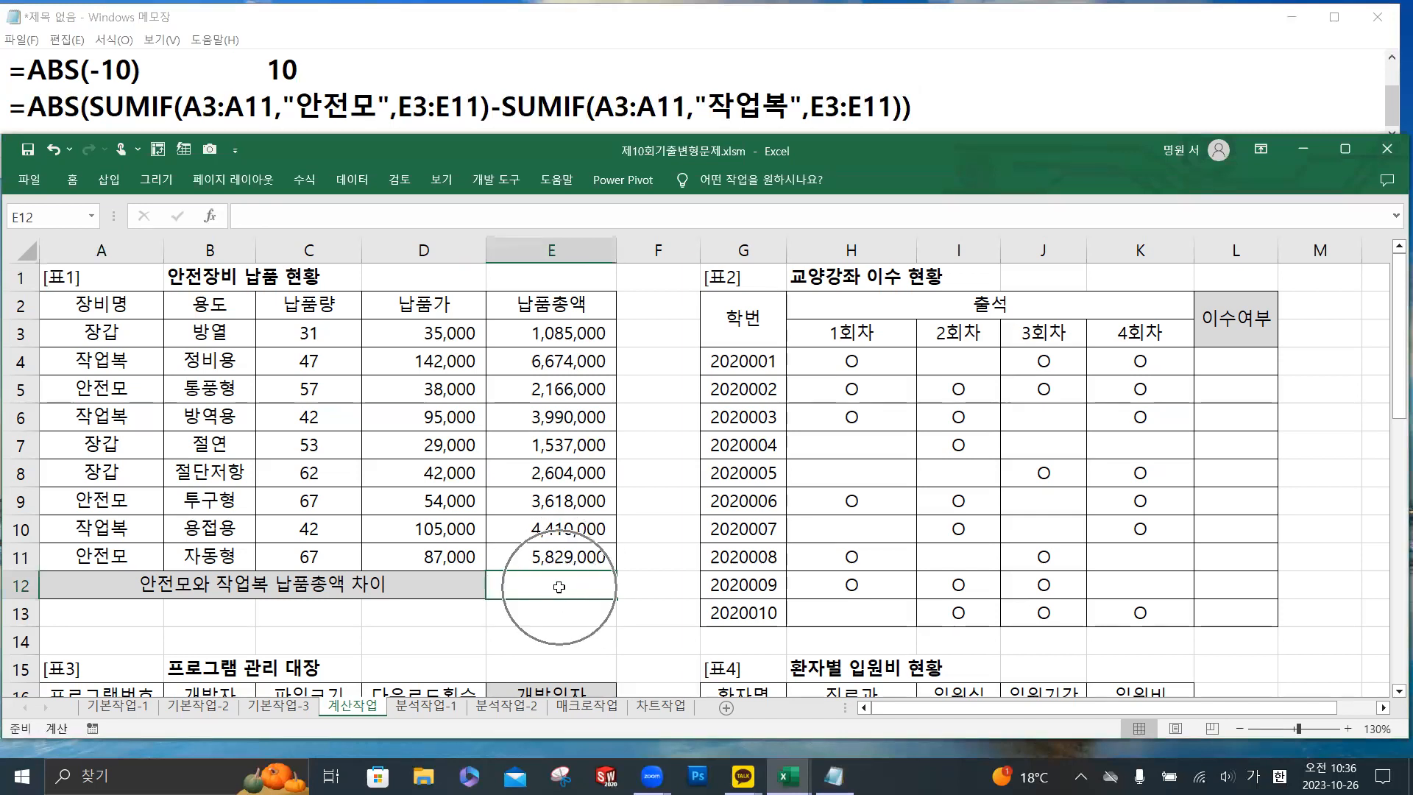
{"action": "key", "text": "ctrl"}
{"action": "left_click", "coordinate": [378, 215]}
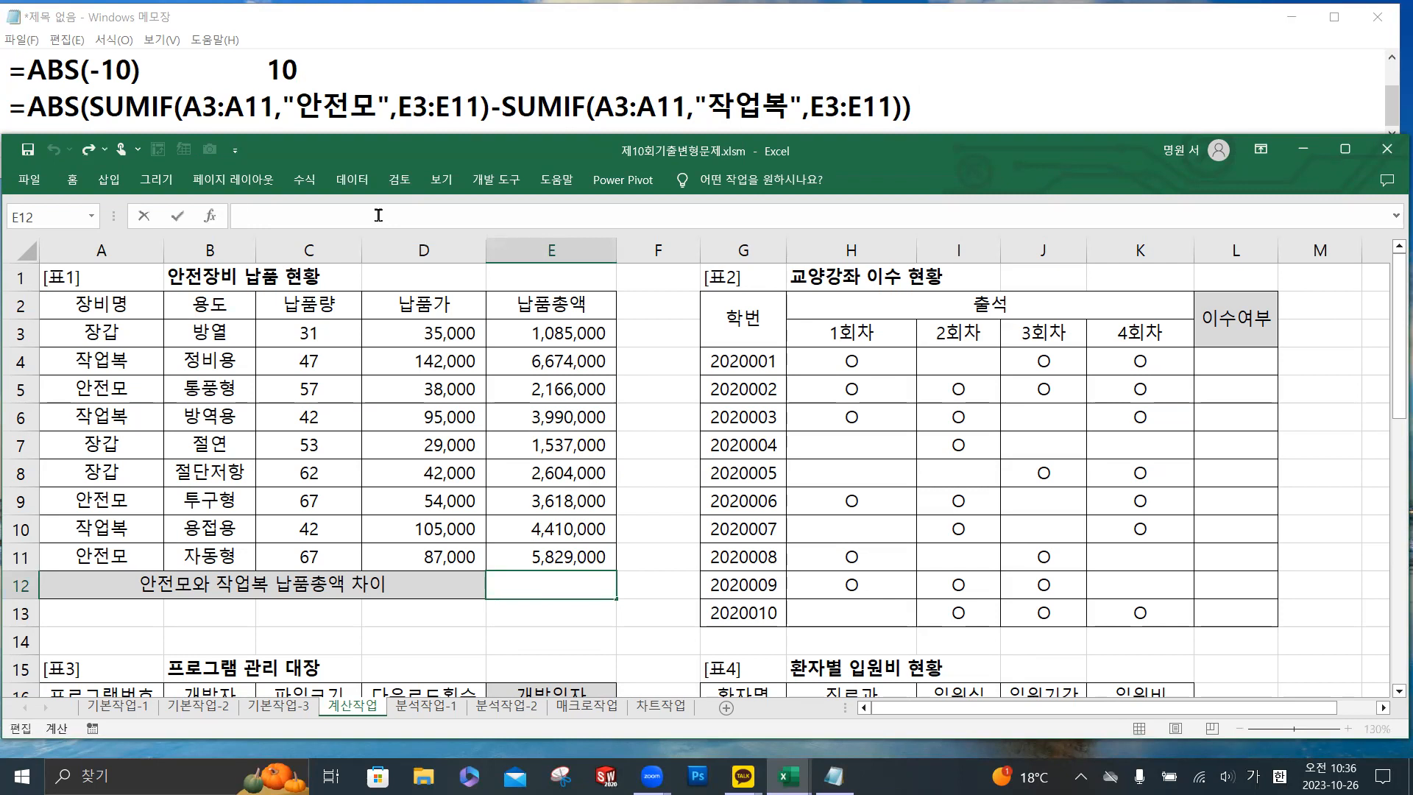
{"action": "key", "text": "super+plus"}
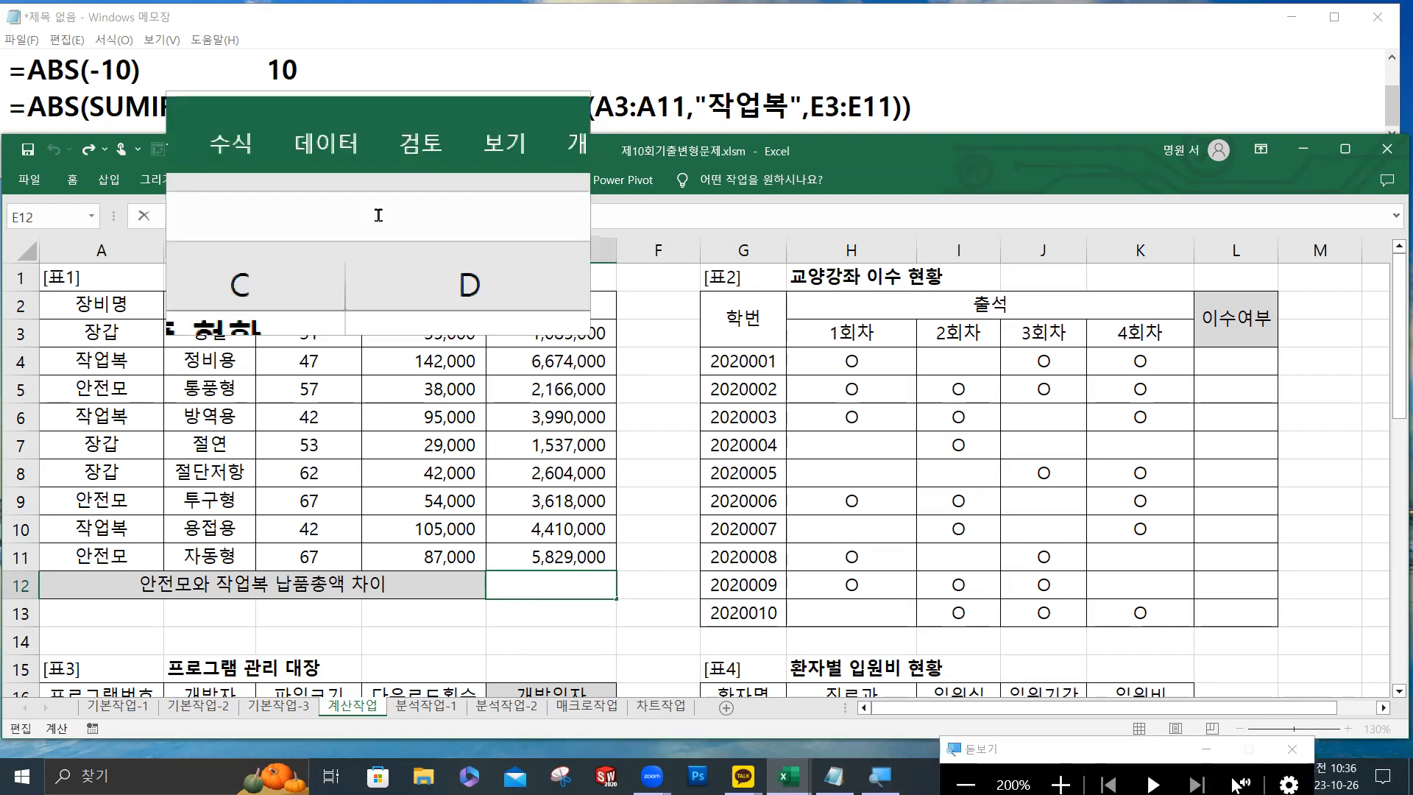
Start the E12 formula with ABS( ) and nest a SUMIF function inside its parentheses.
{"action": "type", "text": "="}
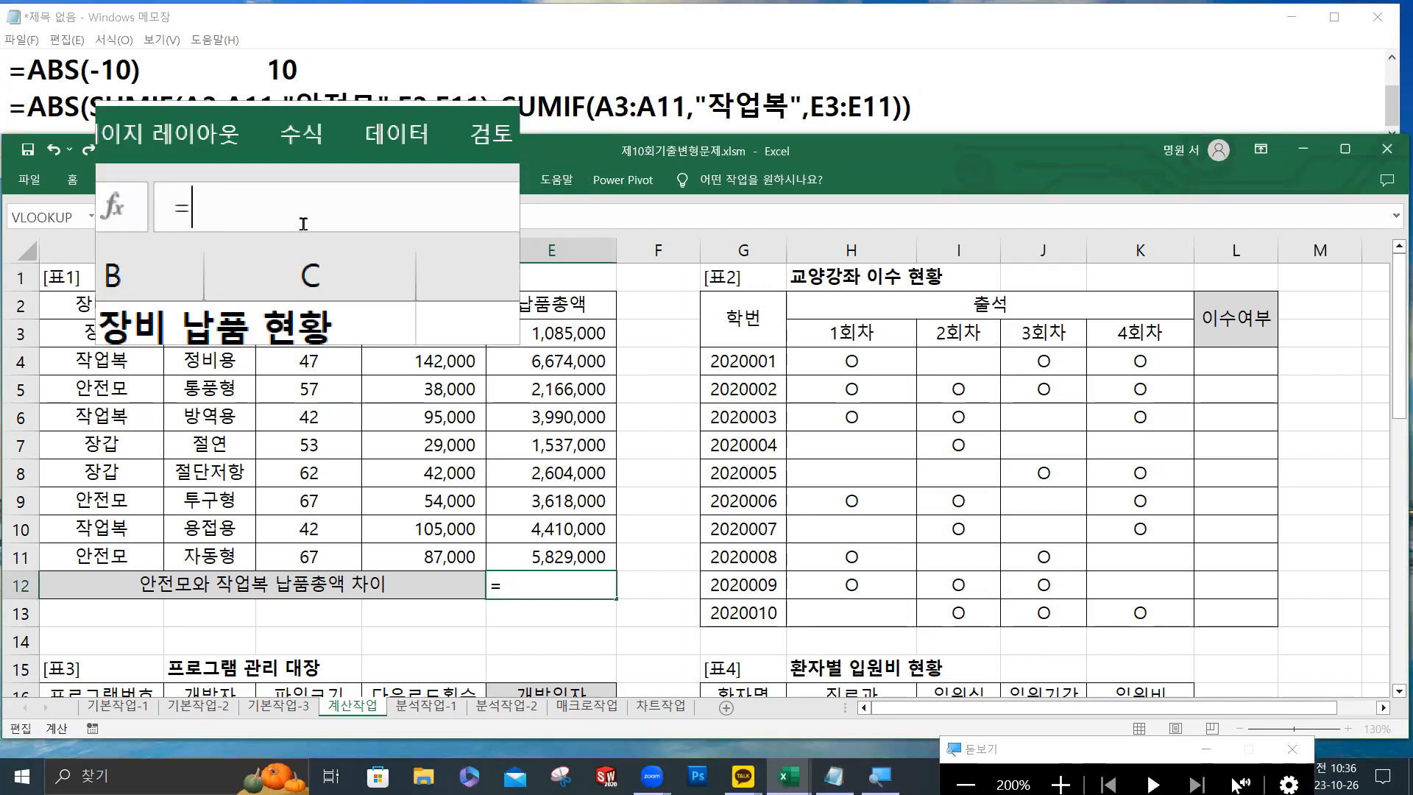
{"action": "type", "text": "a"}
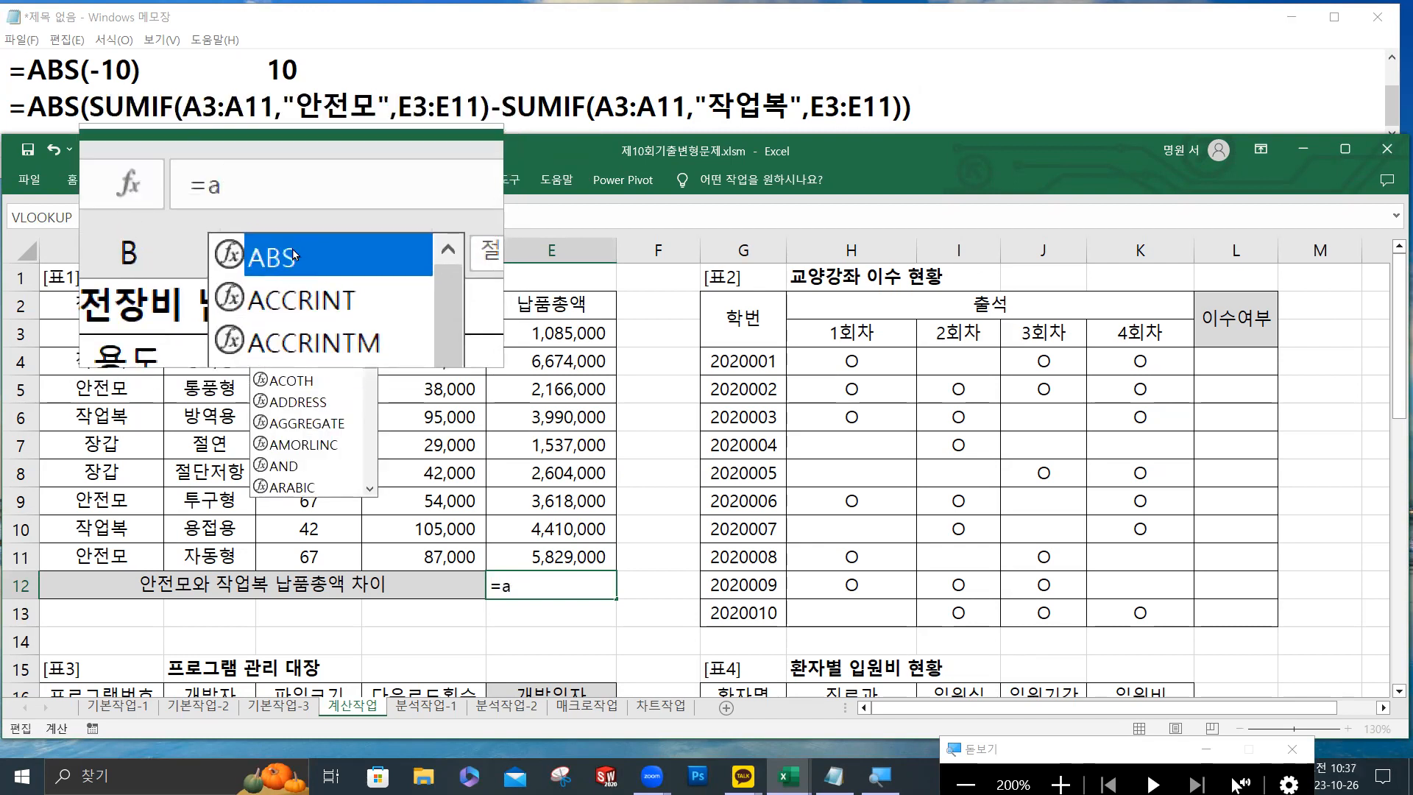
{"action": "double_click", "coordinate": [293, 255]}
{"action": "type", "text": ")"}
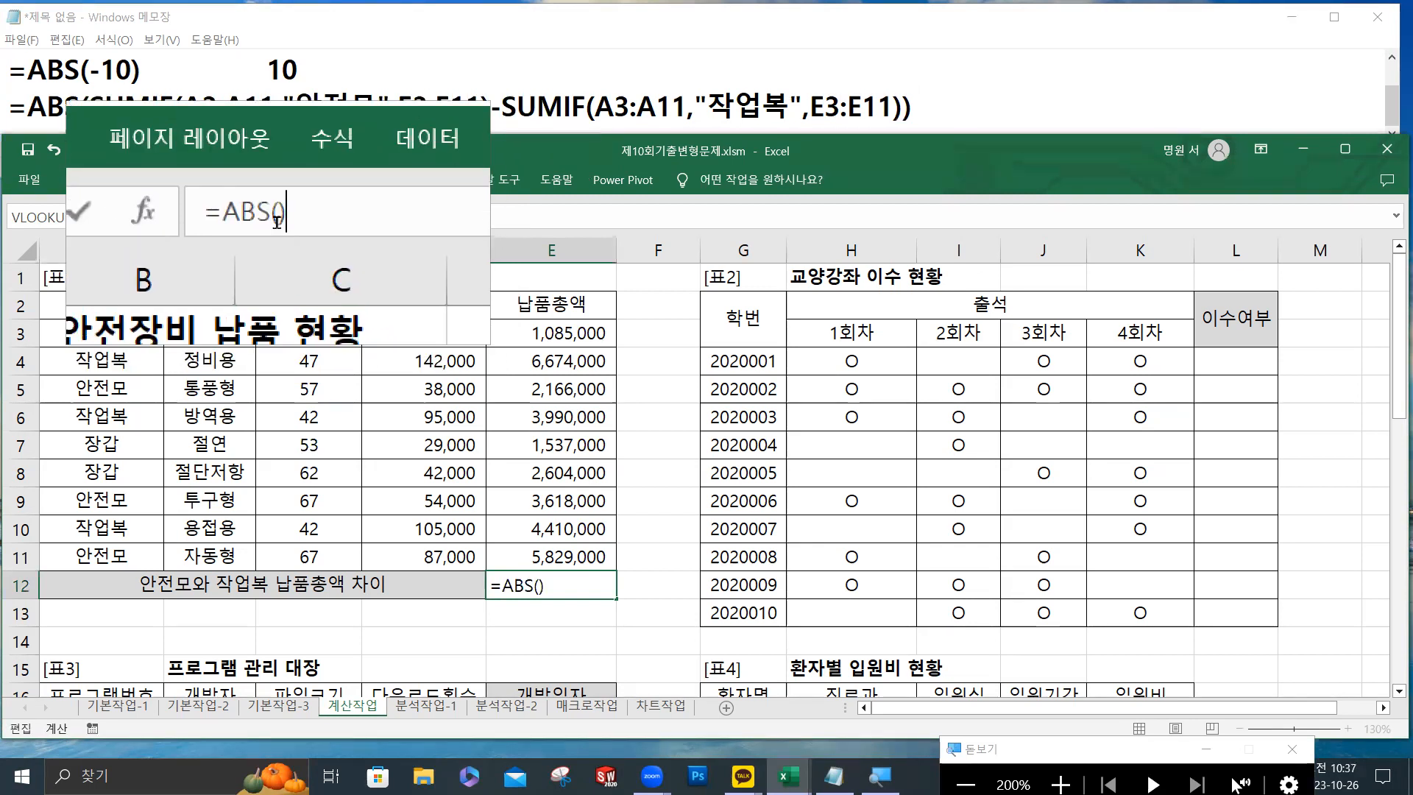
{"action": "left_click", "coordinate": [276, 220]}
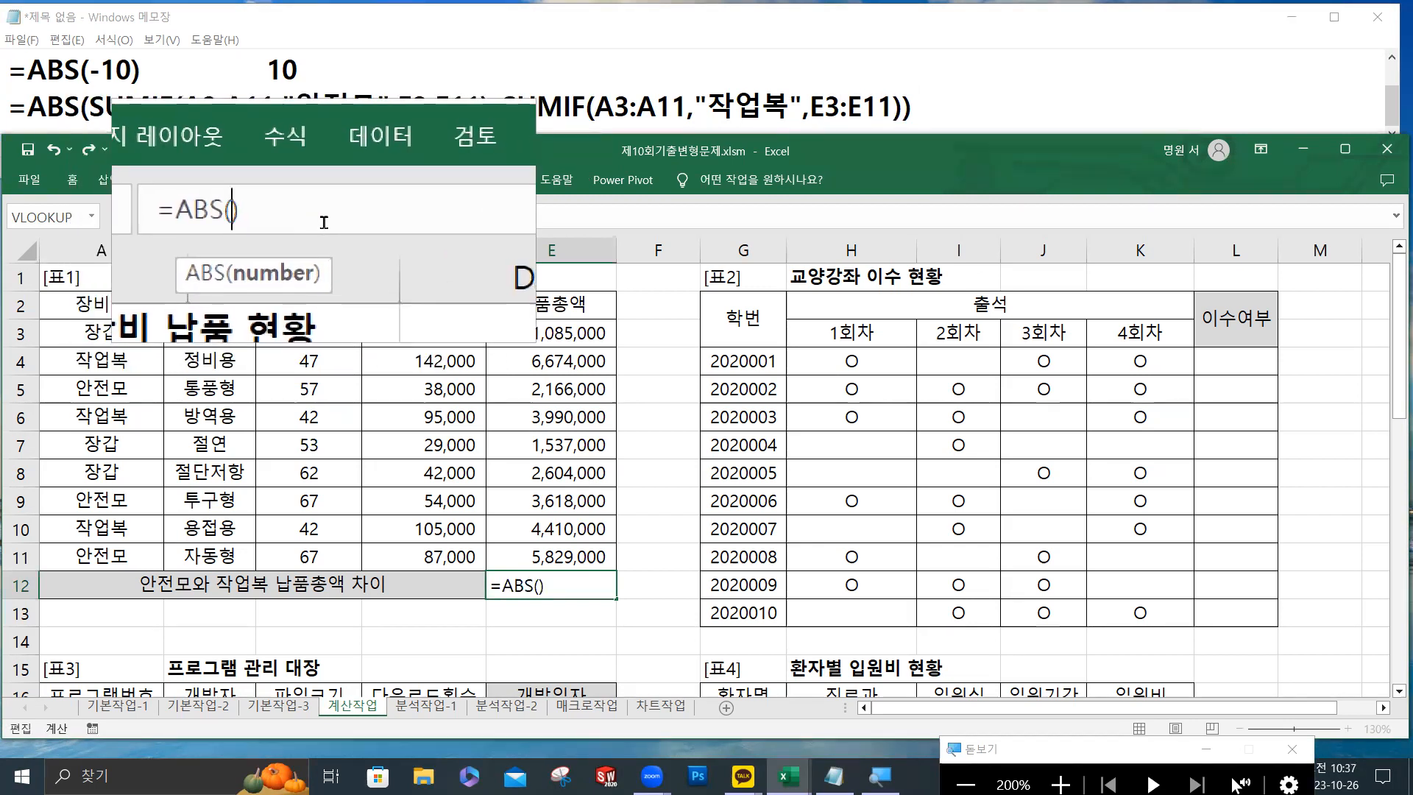
{"action": "type", "text": "sum"}
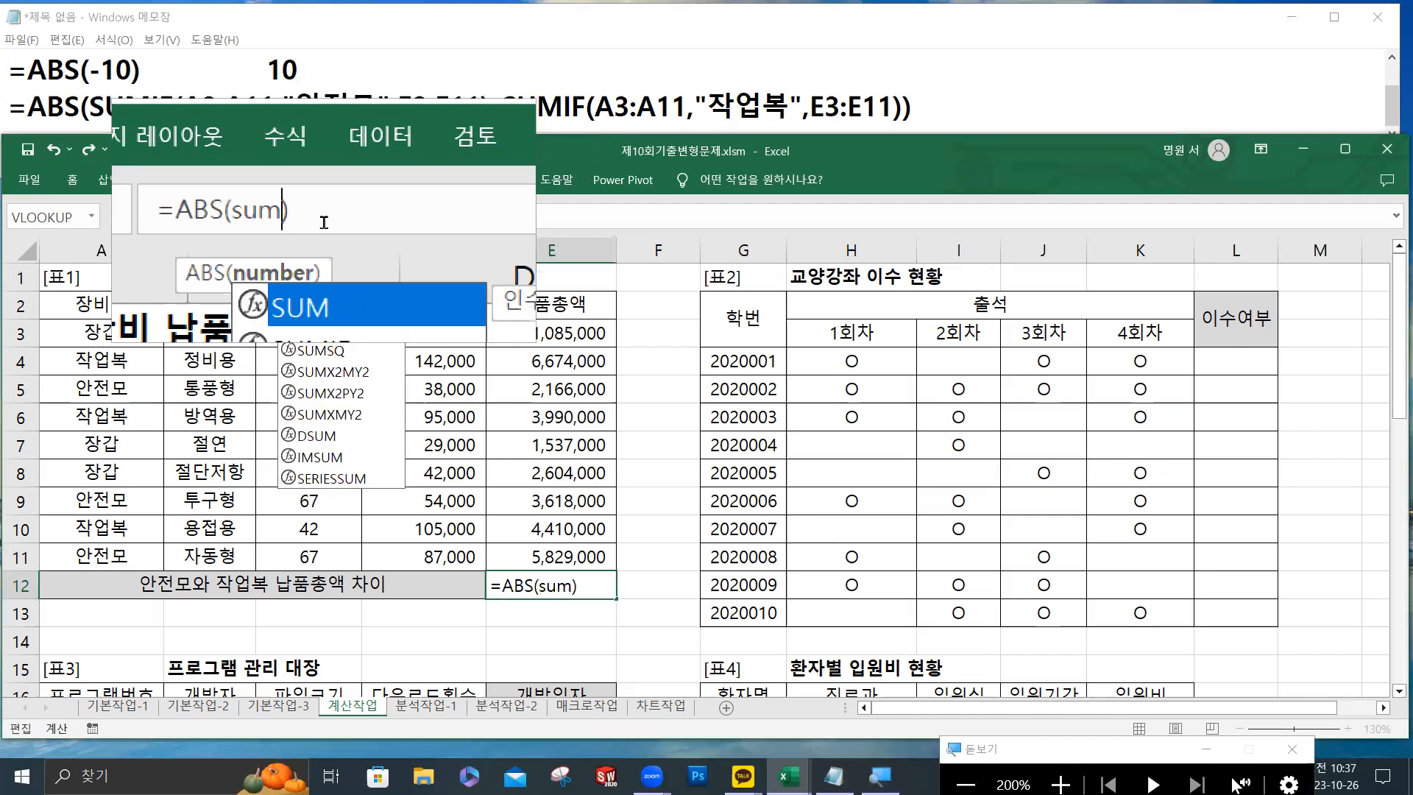
{"action": "type", "text": "if"}
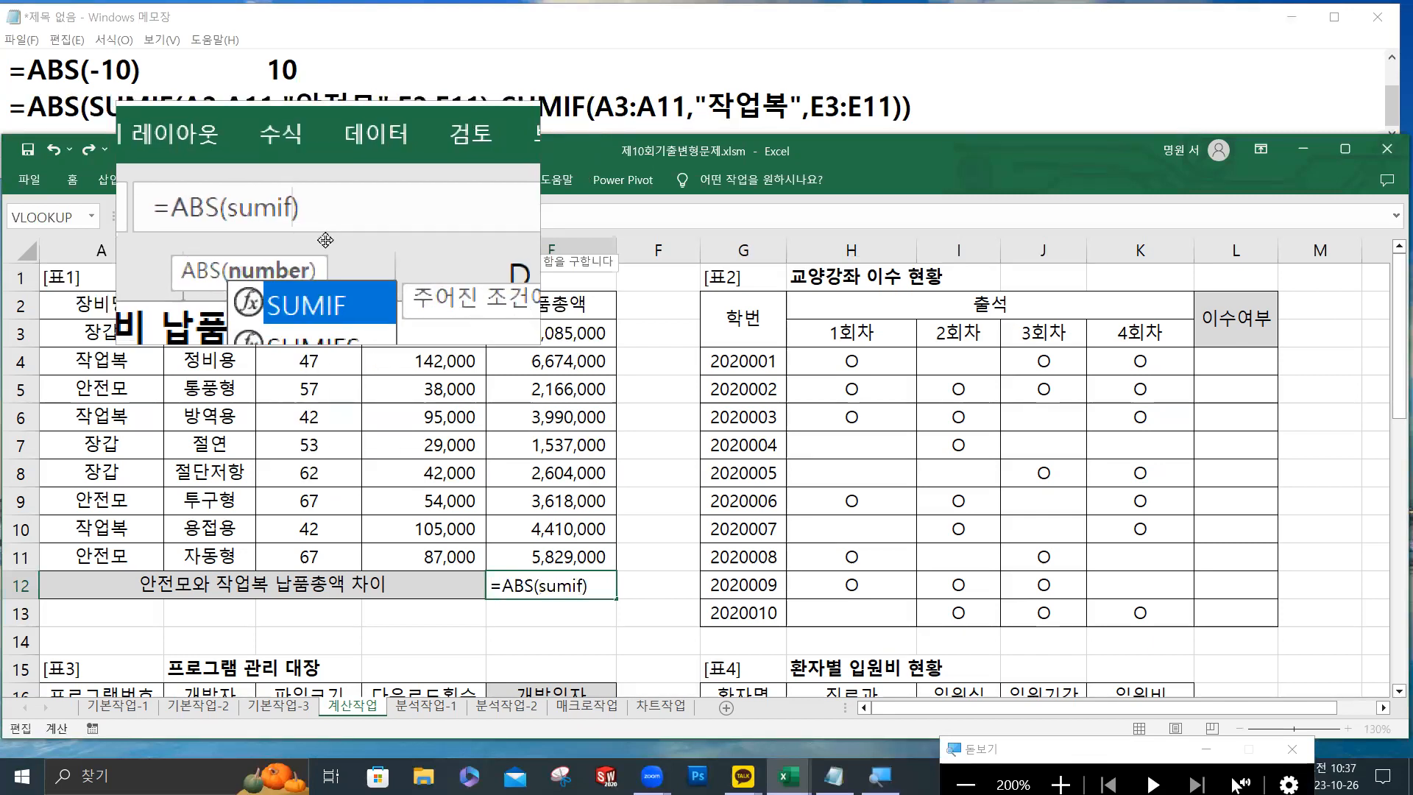
{"action": "key", "text": "Tab"}
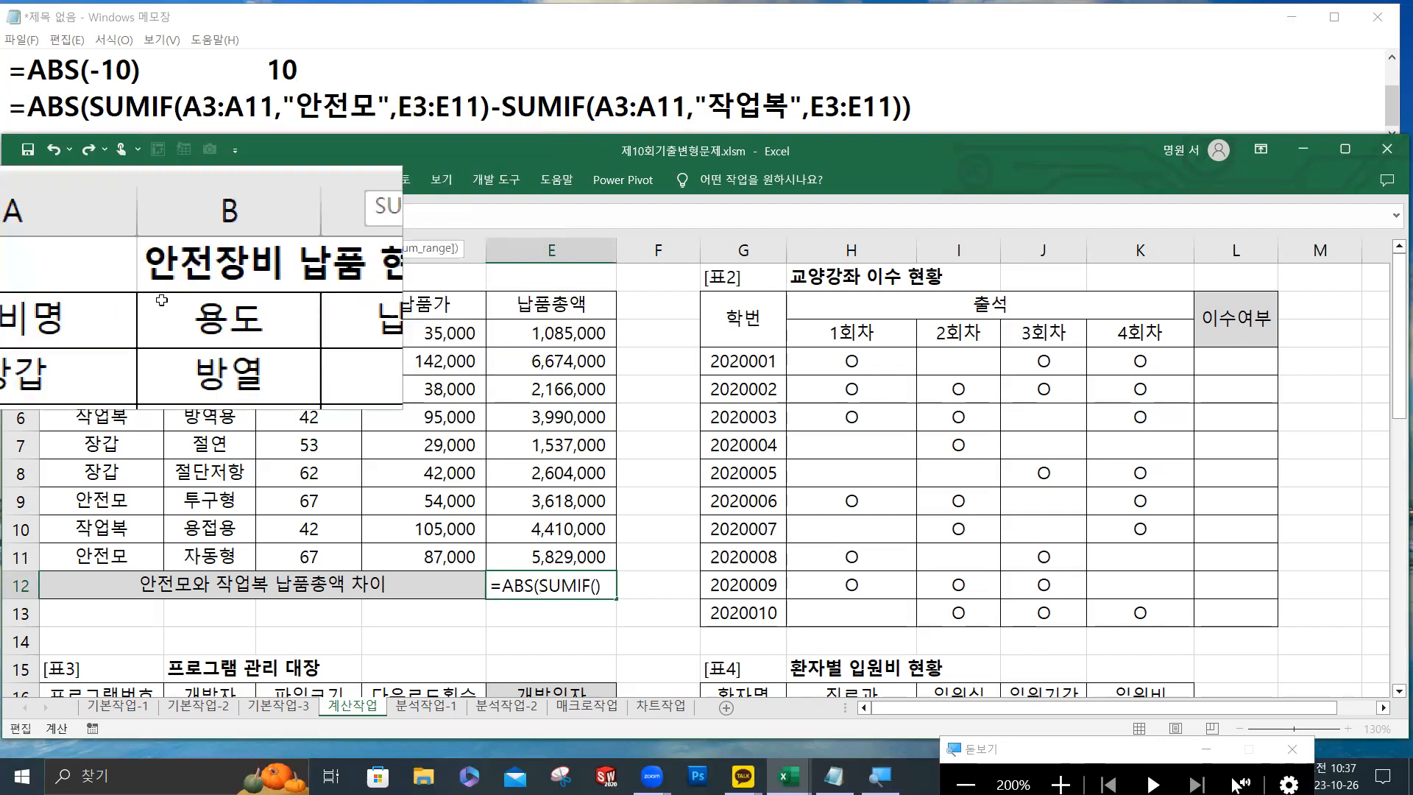
Give the SUMIF in E12 the range A3:A11, criterion "작업복" and sum range E3:E11, and close it.
{"action": "left_click", "coordinate": [112, 331]}
{"action": "left_click_drag", "start_coordinate": [110, 332], "coordinate": [111, 556]}
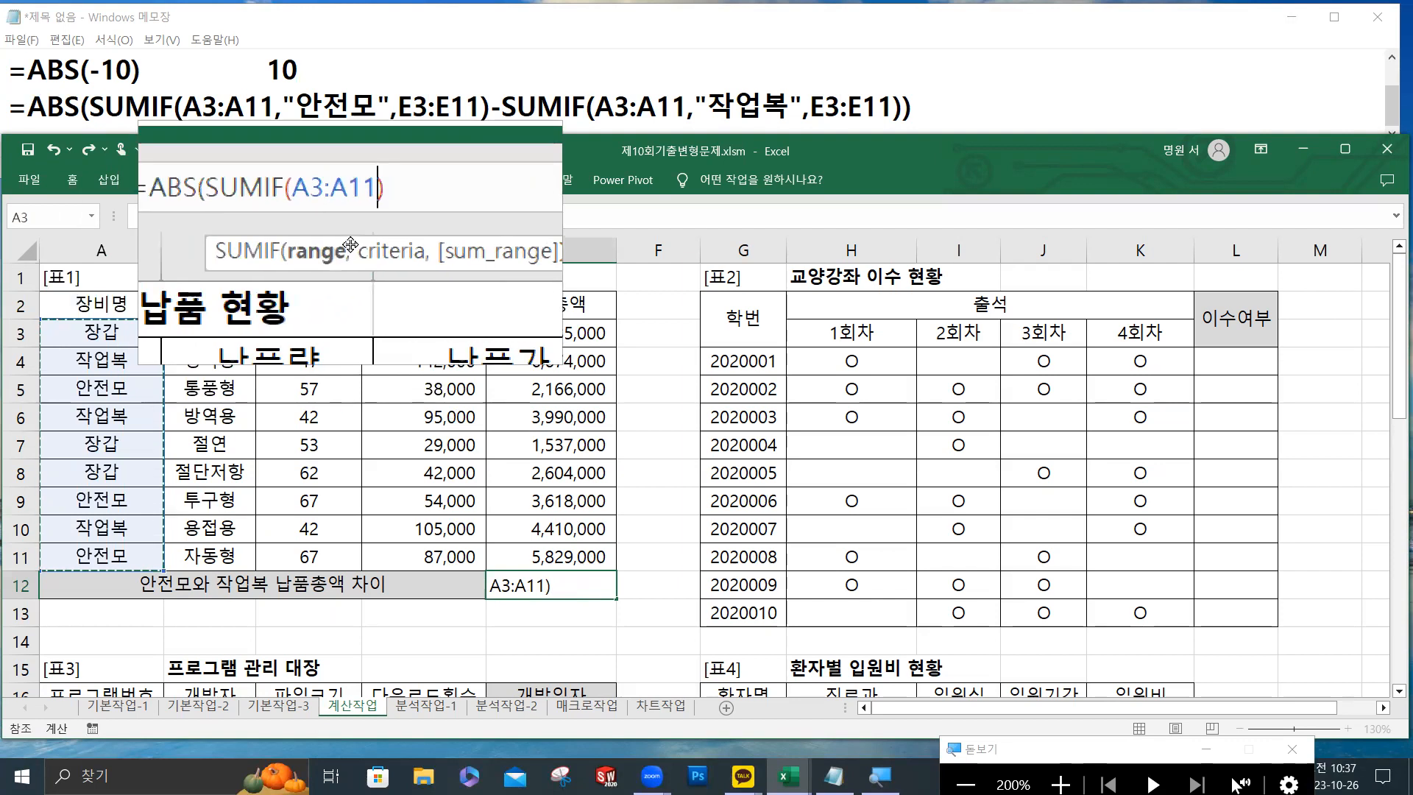
{"action": "type", "text": ","}
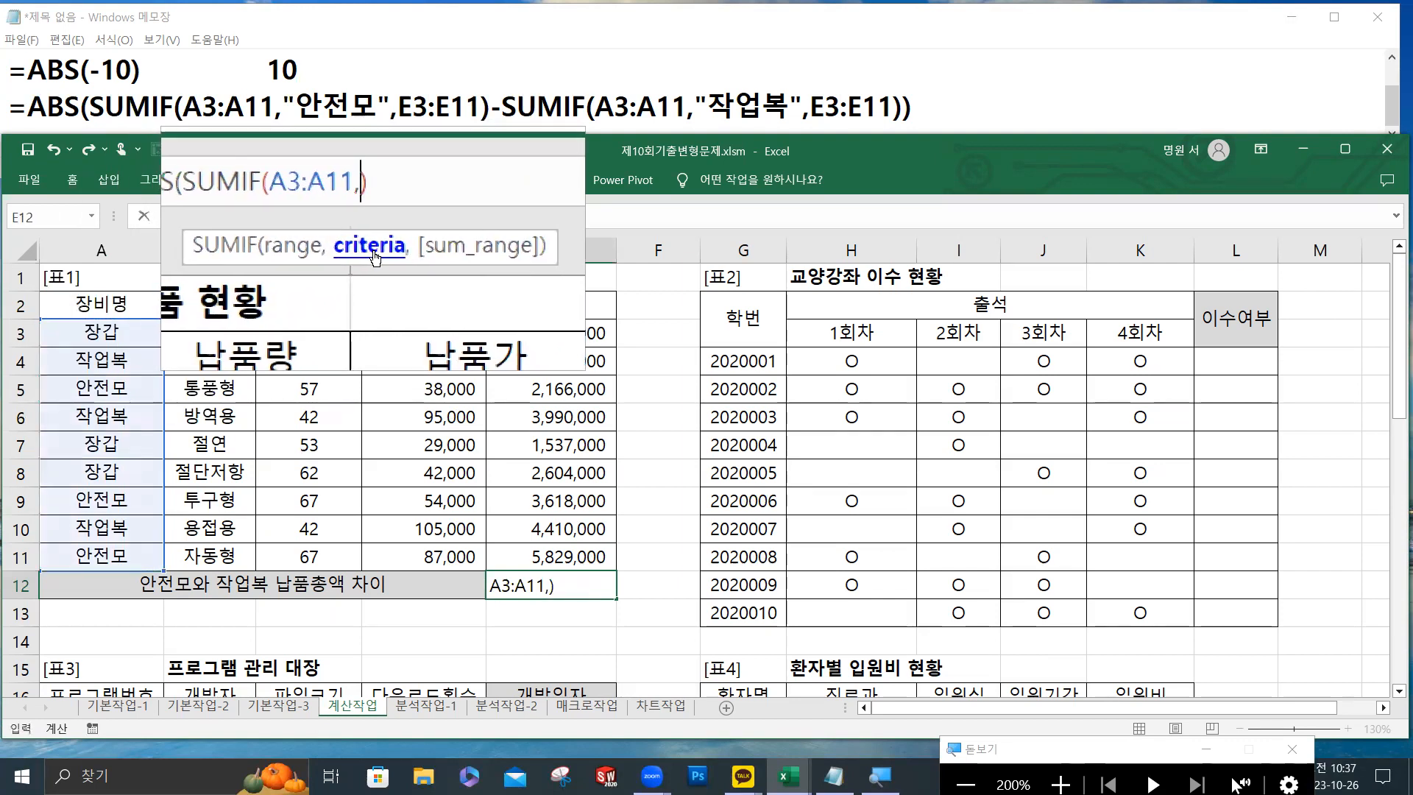
{"action": "type", "text": "\""}
{"action": "type", "text": "dk"}
{"action": "key", "text": "BackSpace"}
{"action": "key", "text": "BackSpace"}
{"action": "key", "text": "Hangul"}
{"action": "type", "text": "작업복"}
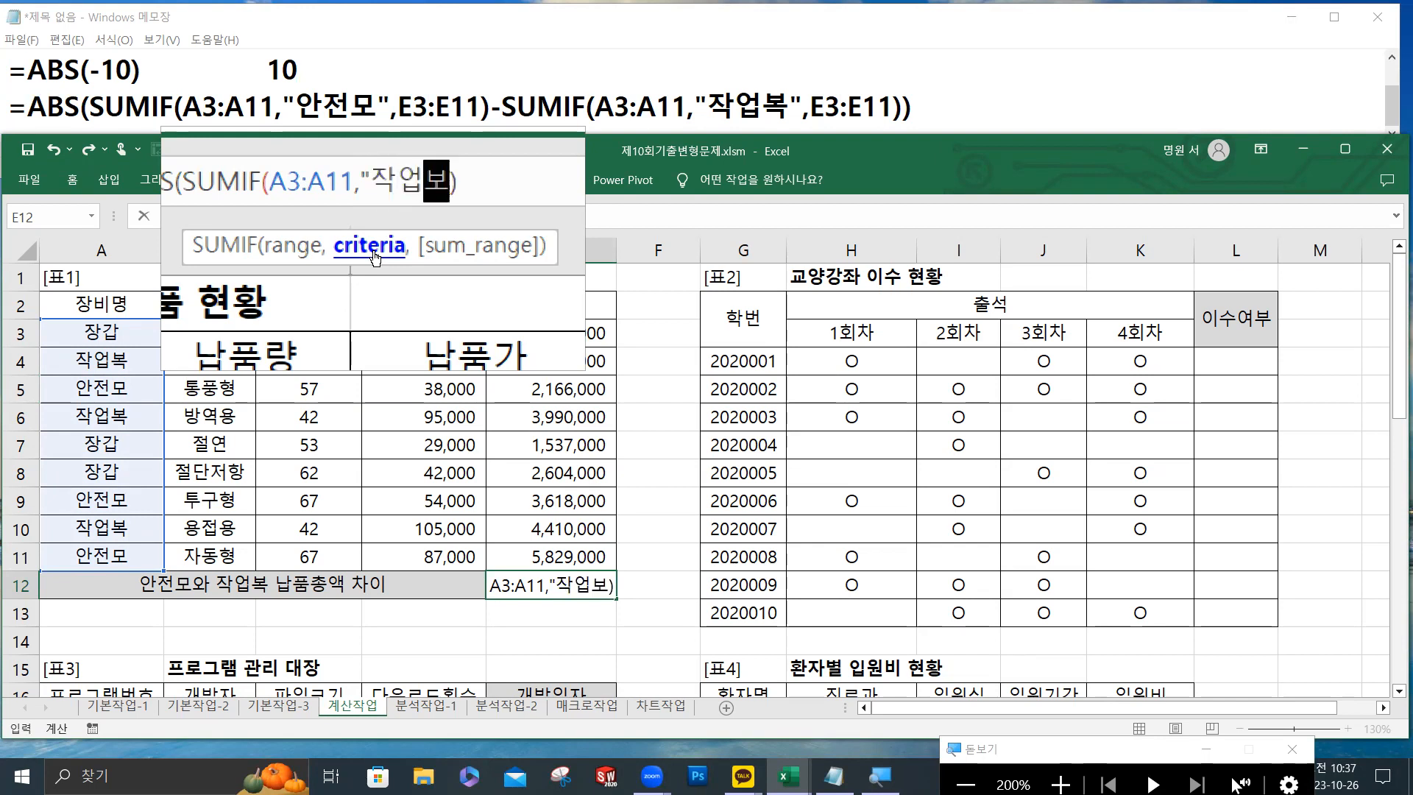
{"action": "type", "text": "\""}
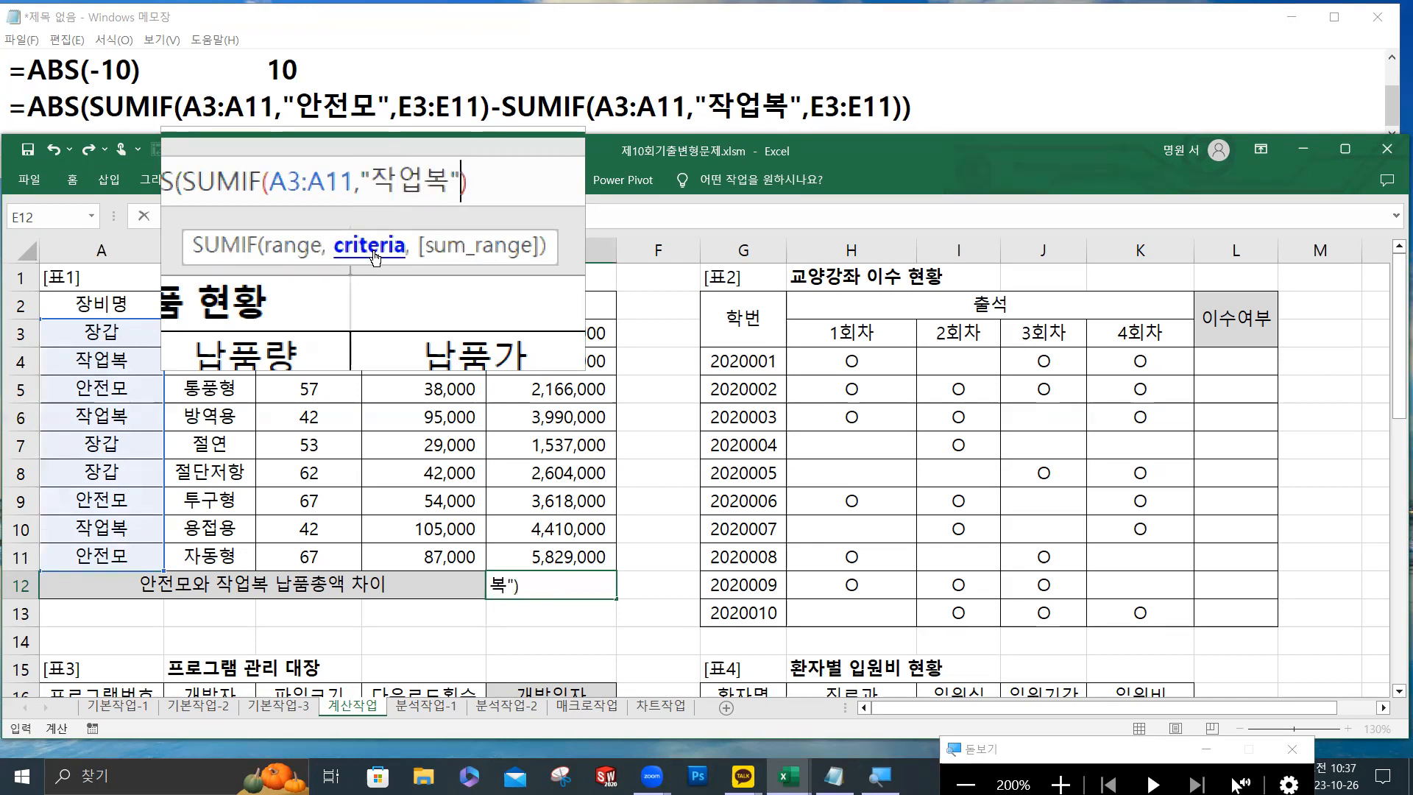
{"action": "type", "text": ","}
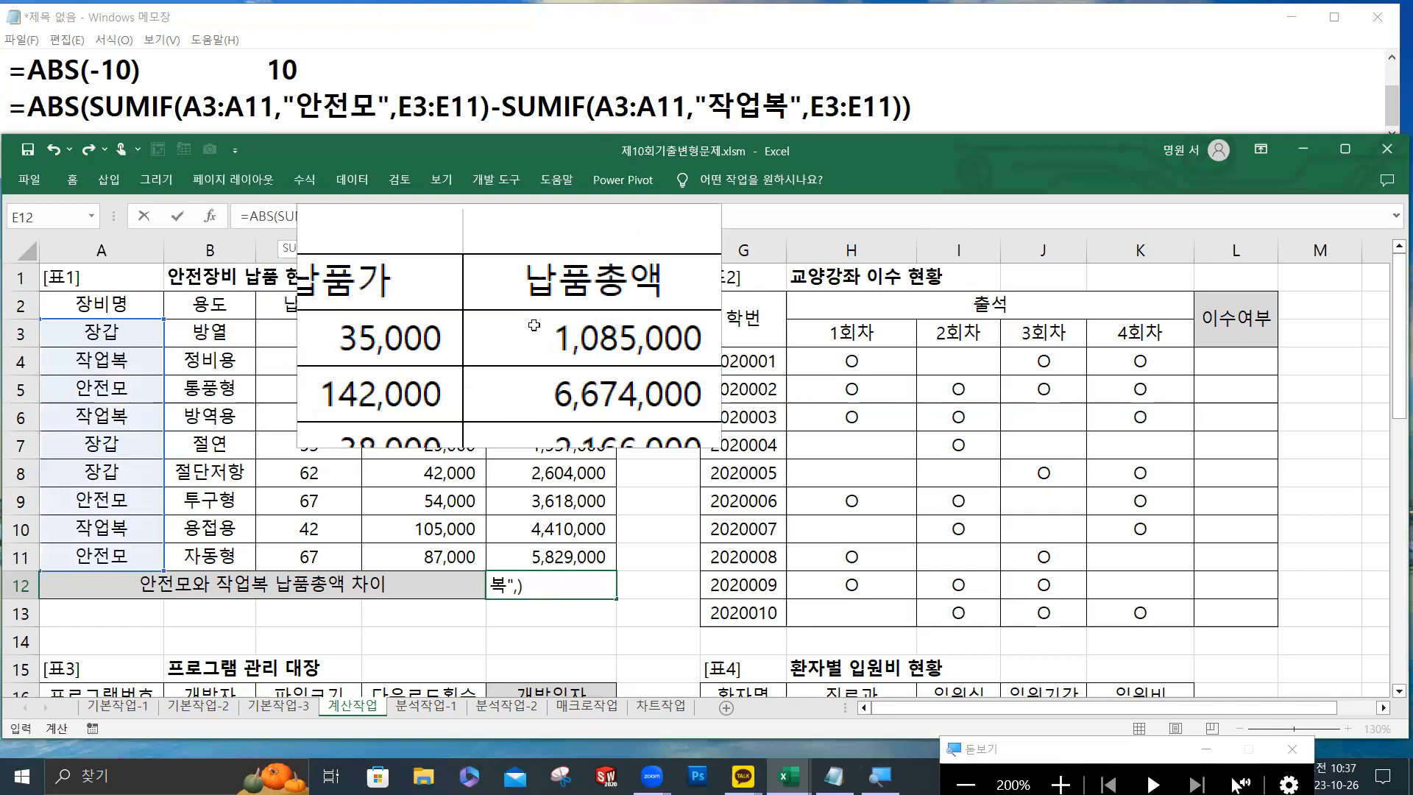
{"action": "left_click_drag", "start_coordinate": [537, 326], "coordinate": [438, 565]}
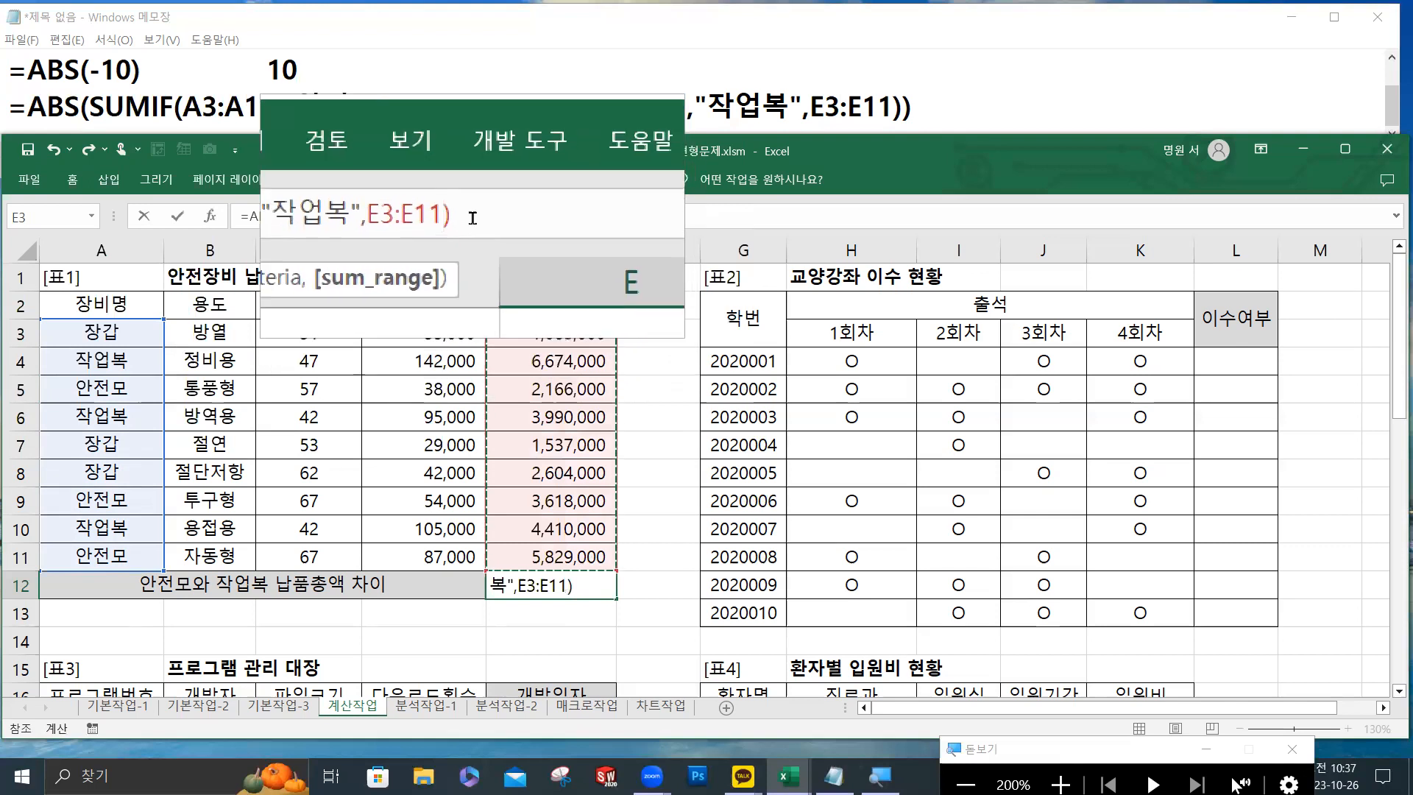
{"action": "type", "text": ")"}
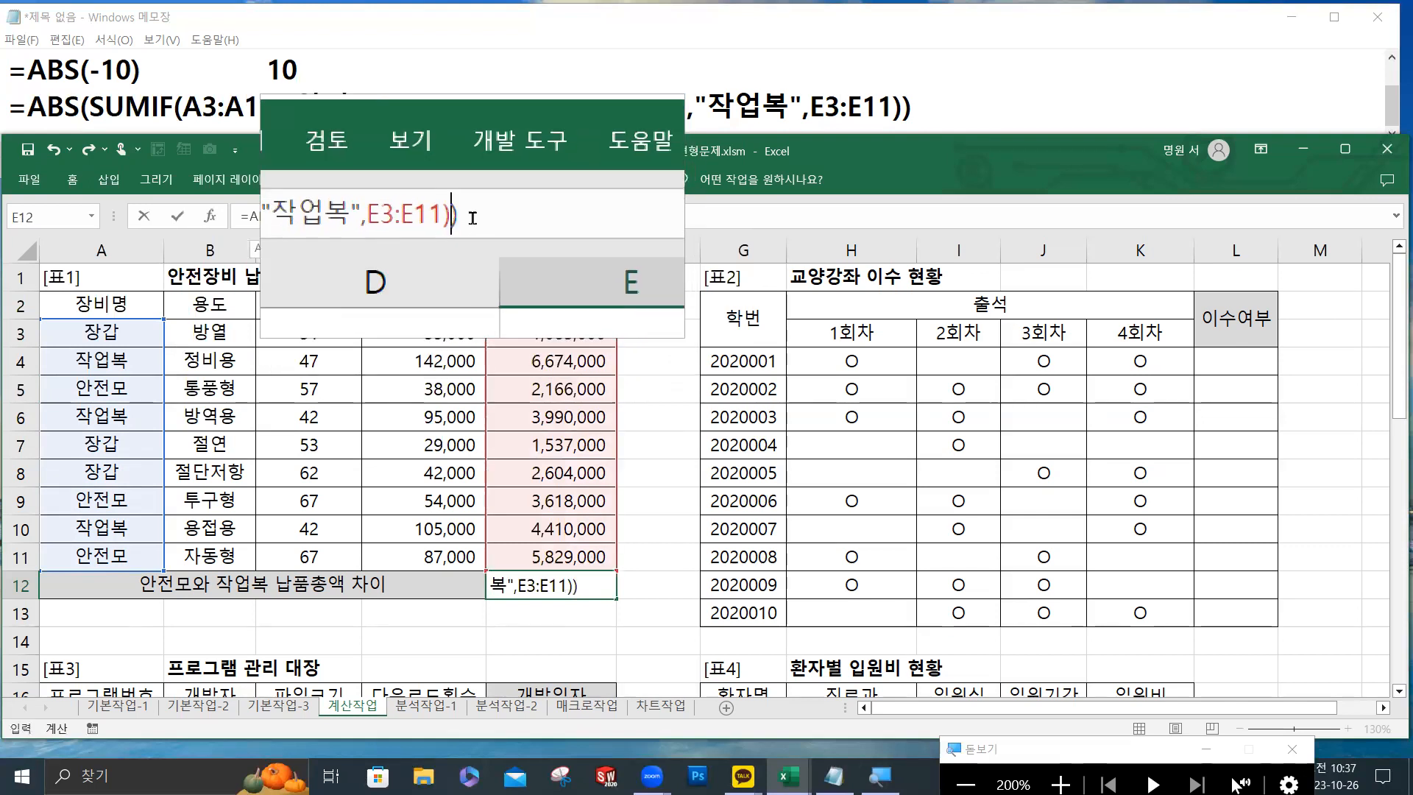
Add a minus sign after the SUMIF in E12 and copy the SUMIF expression for the second term.
{"action": "type", "text": "-"}
{"action": "left_click_drag", "start_coordinate": [279, 214], "coordinate": [459, 247]}
{"action": "key", "text": "ctrl+c"}
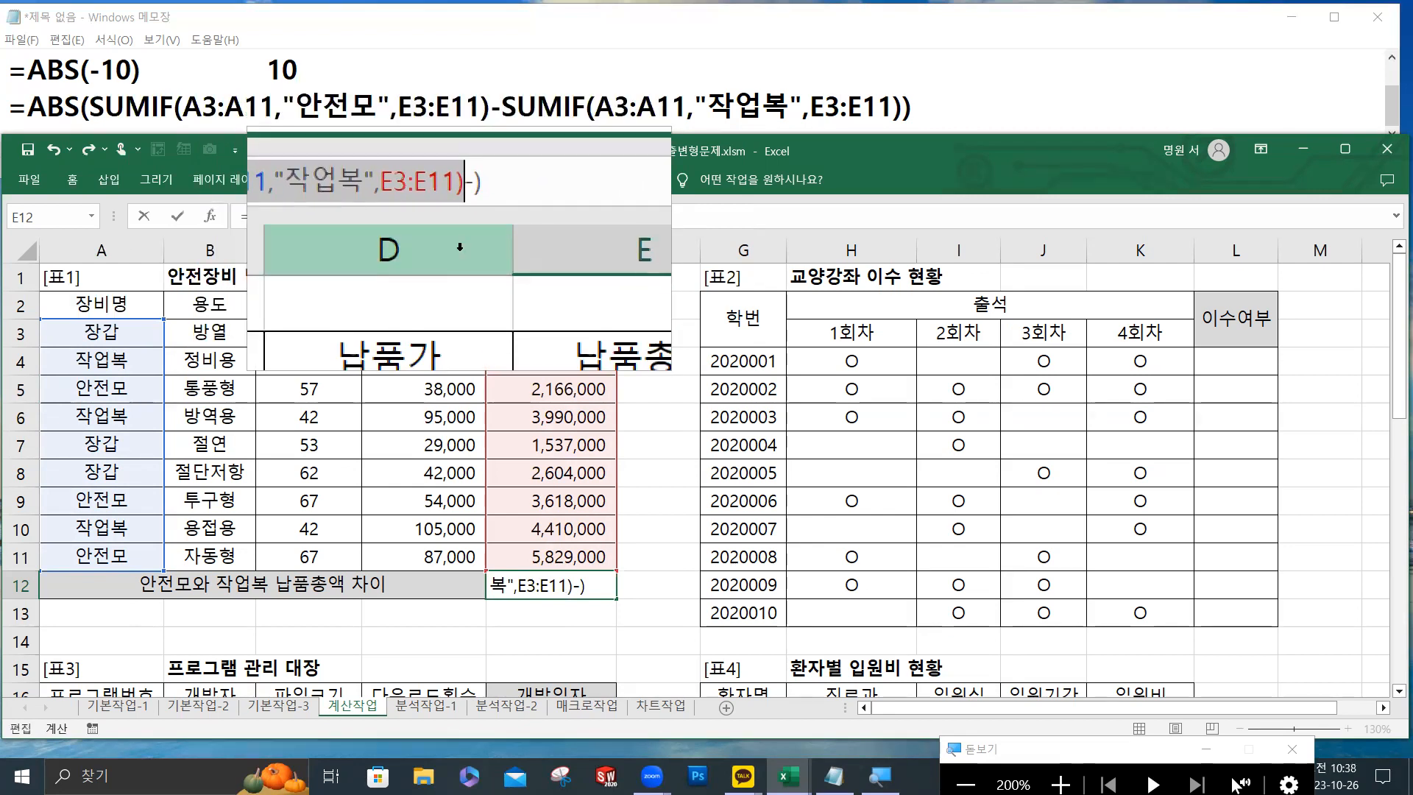
Complete the E12 formula by pasting the copied SUMIF after the minus sign, change its criterion to "안전모", and enter it.
{"action": "left_click", "coordinate": [467, 218]}
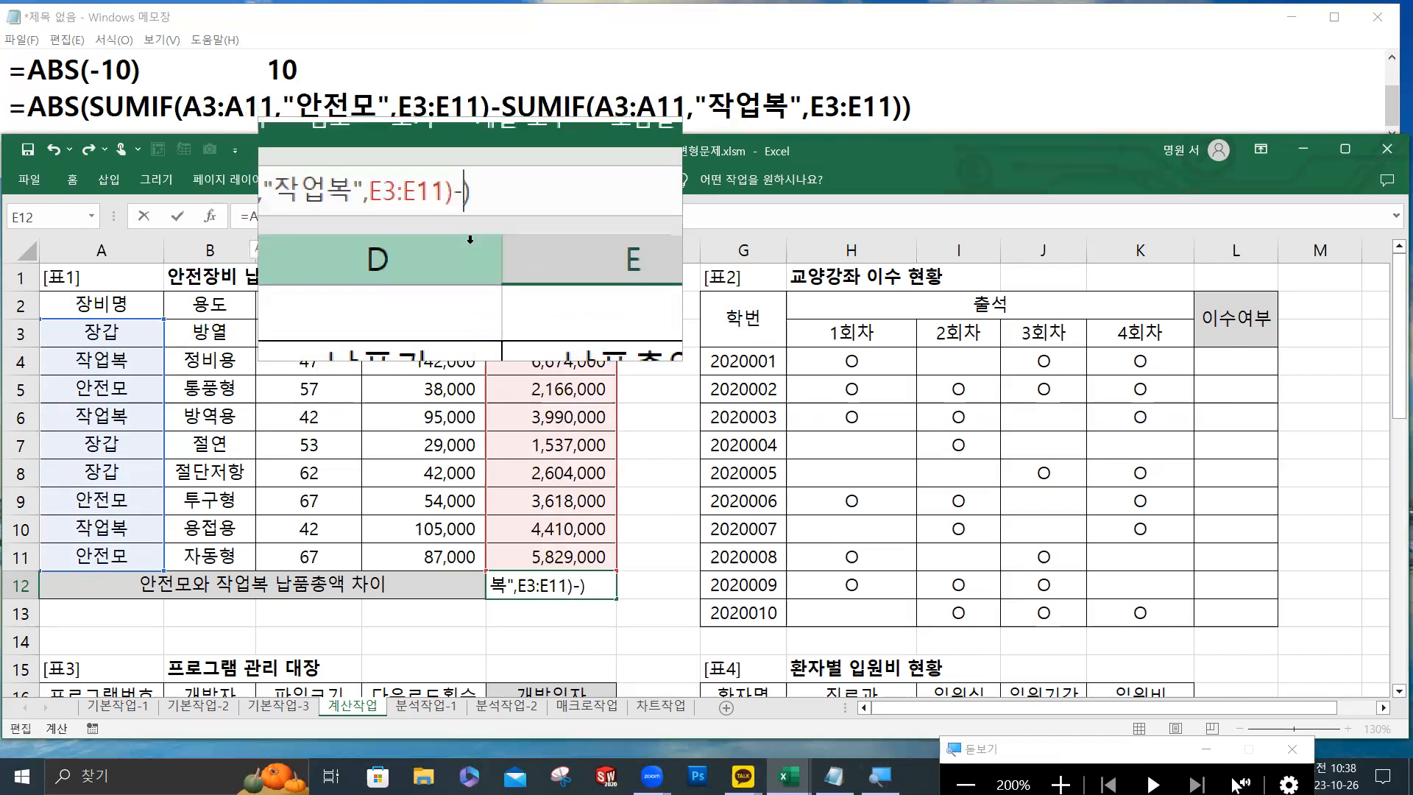
{"action": "key", "text": "ctrl+v"}
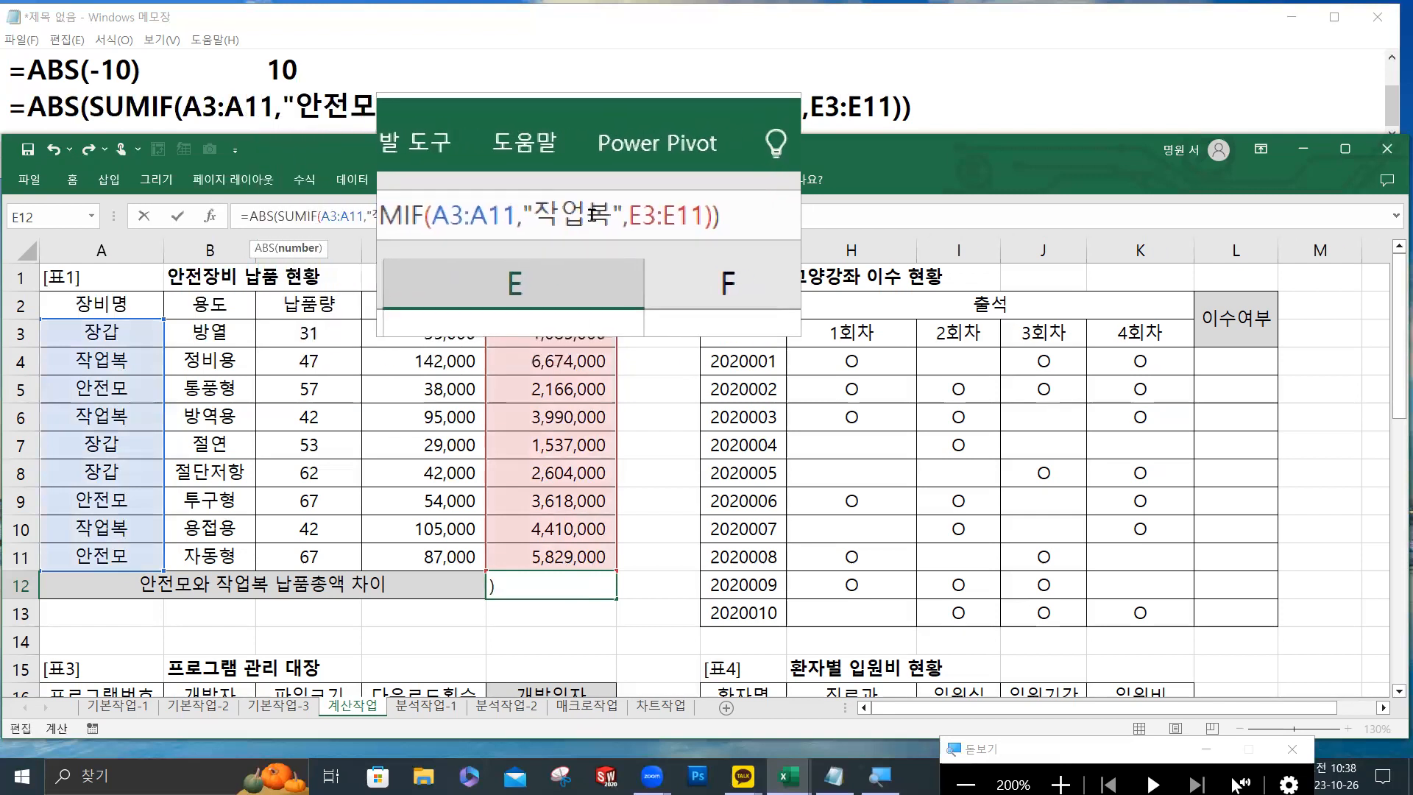
{"action": "left_click_drag", "start_coordinate": [600, 216], "coordinate": [563, 218]}
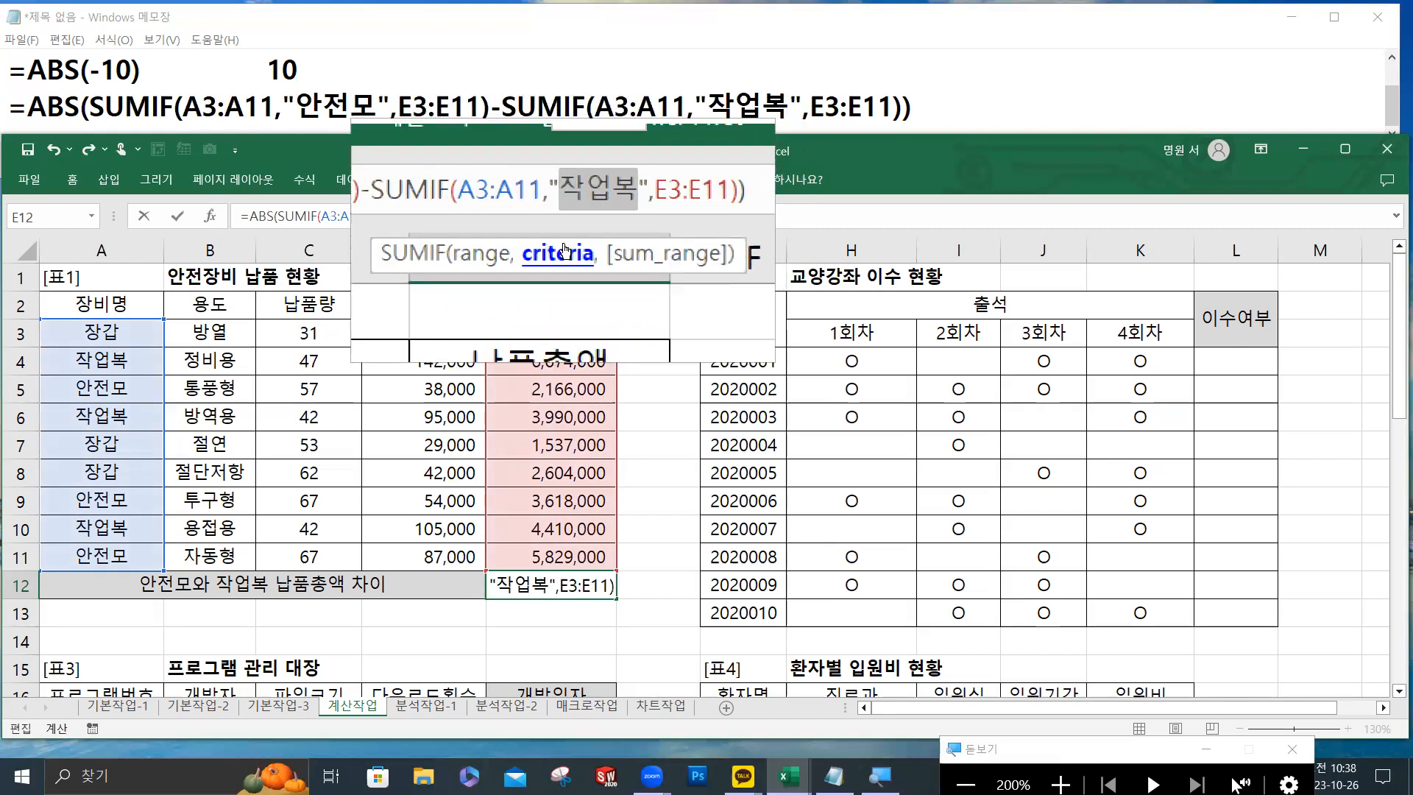
{"action": "type", "text": "안전모"}
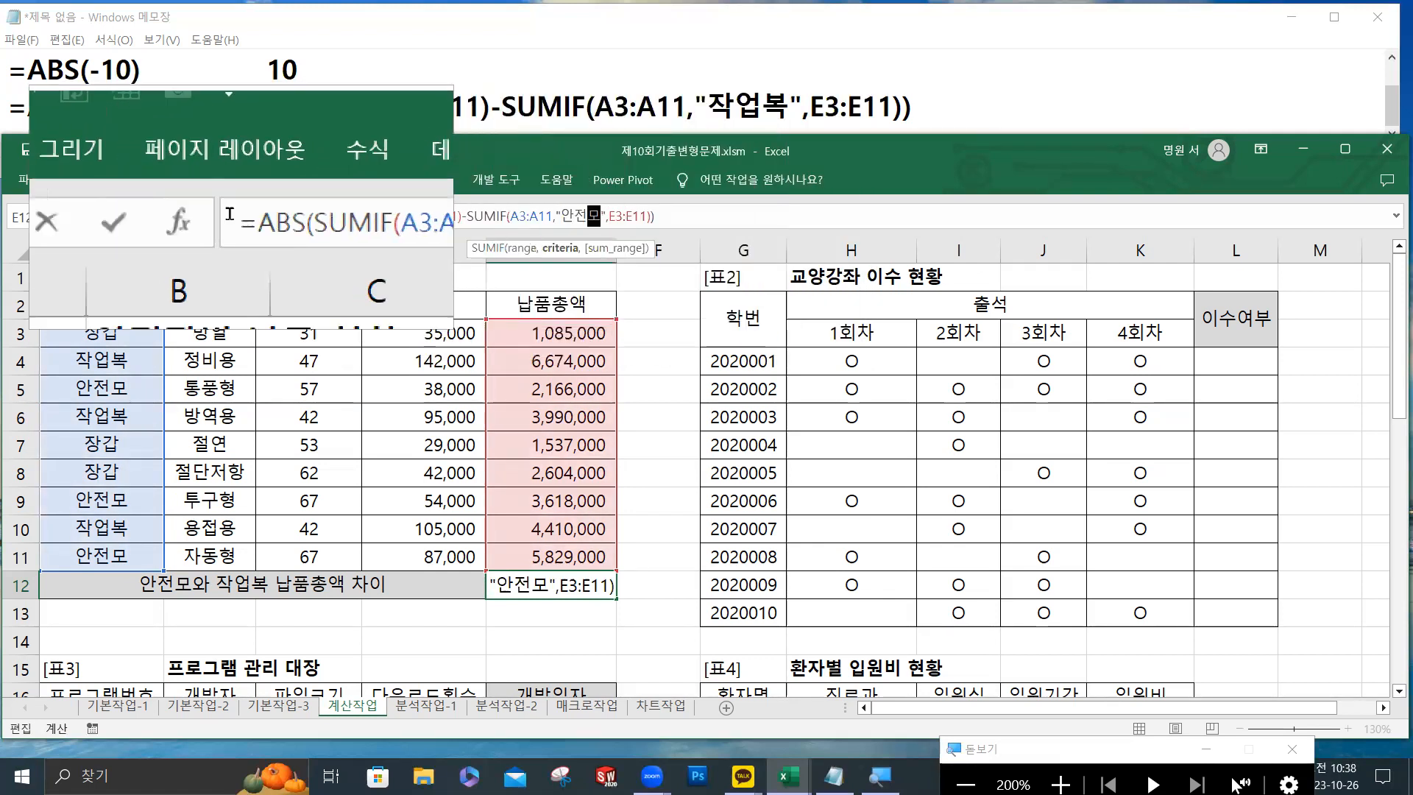
{"action": "left_click", "coordinate": [179, 219]}
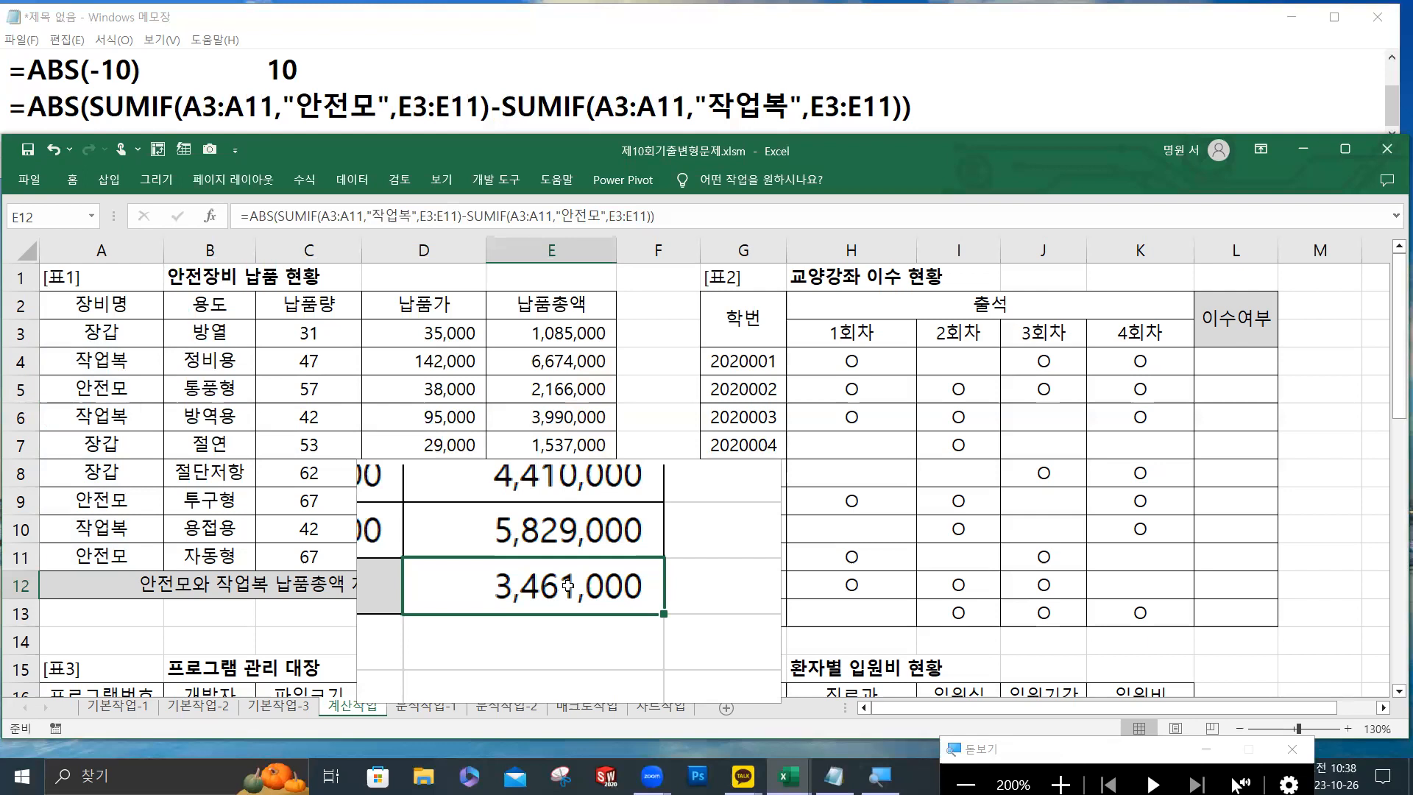
Switch to Notepad and add a new line reading =COUNTBLANK(영역) below the ABS formula.
{"action": "left_click", "coordinate": [923, 111]}
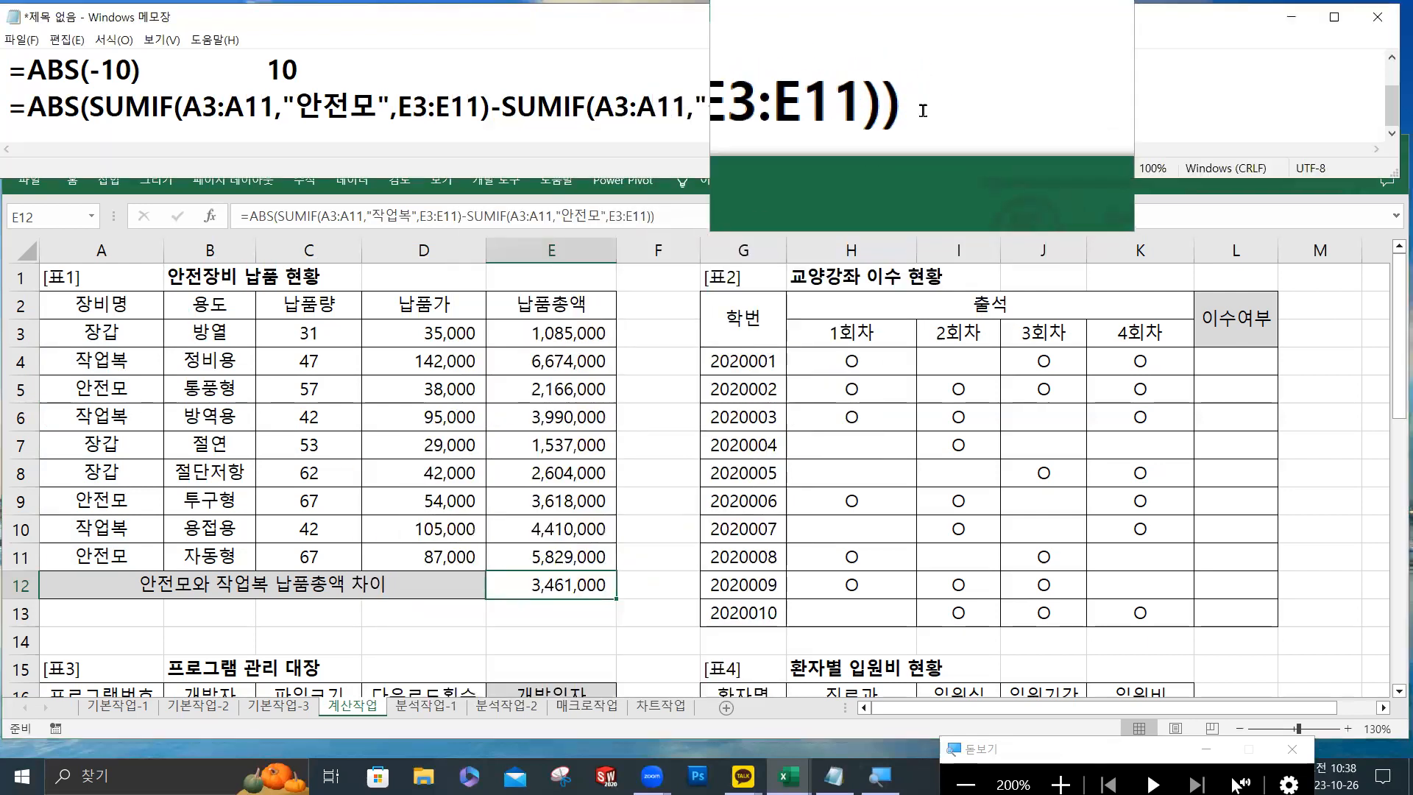
{"action": "key", "text": "Return"}
{"action": "type", "text": "="}
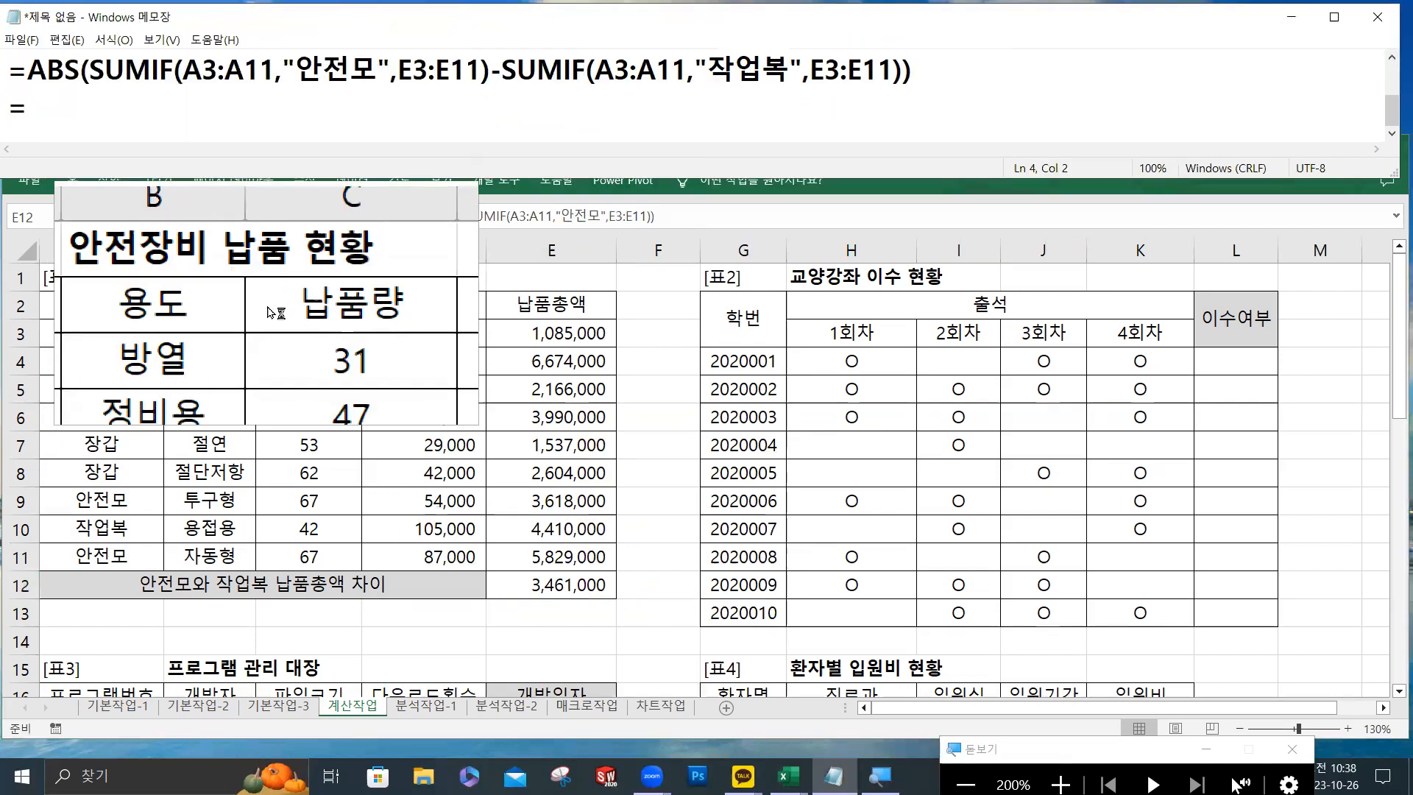
{"action": "type", "text": "COUNT"}
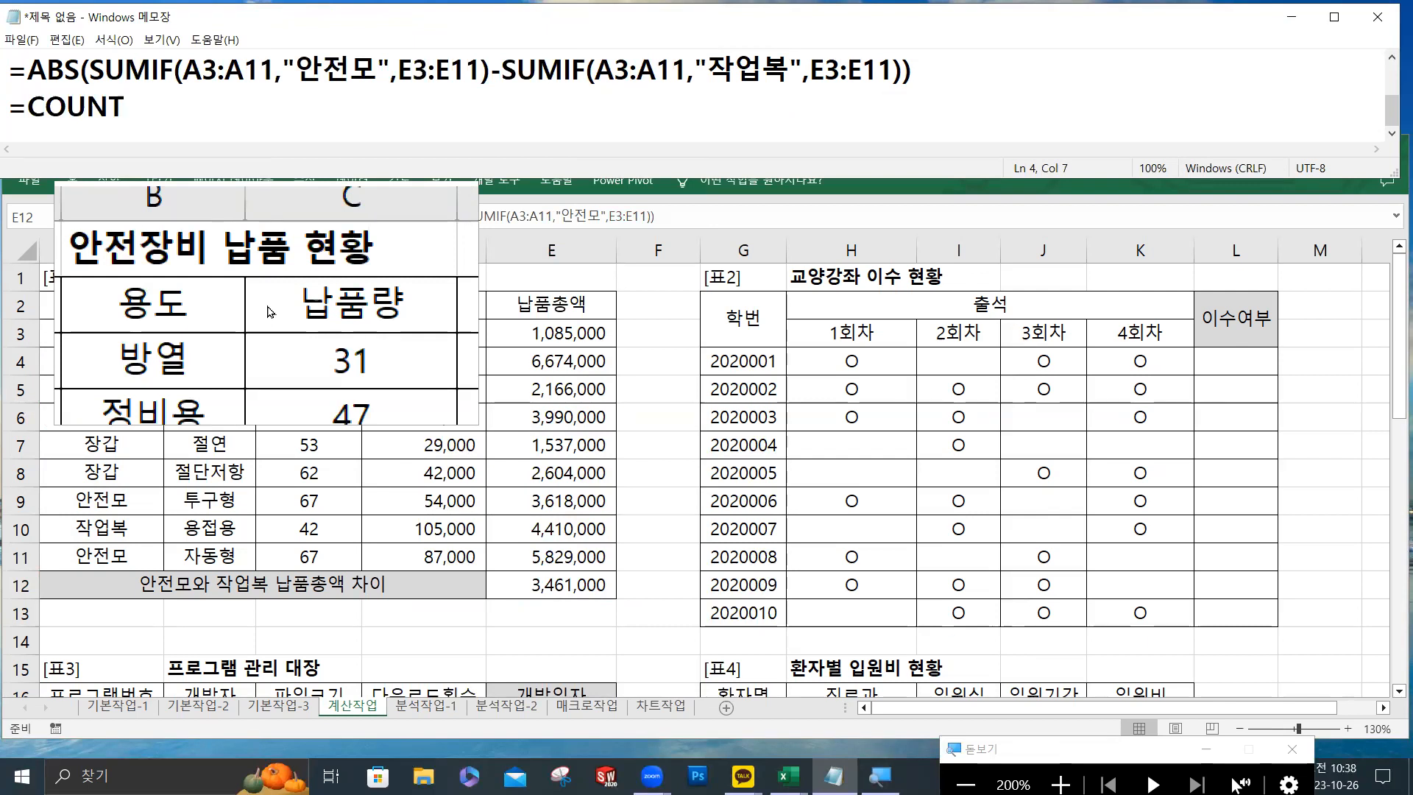
{"action": "type", "text": "BLAN"}
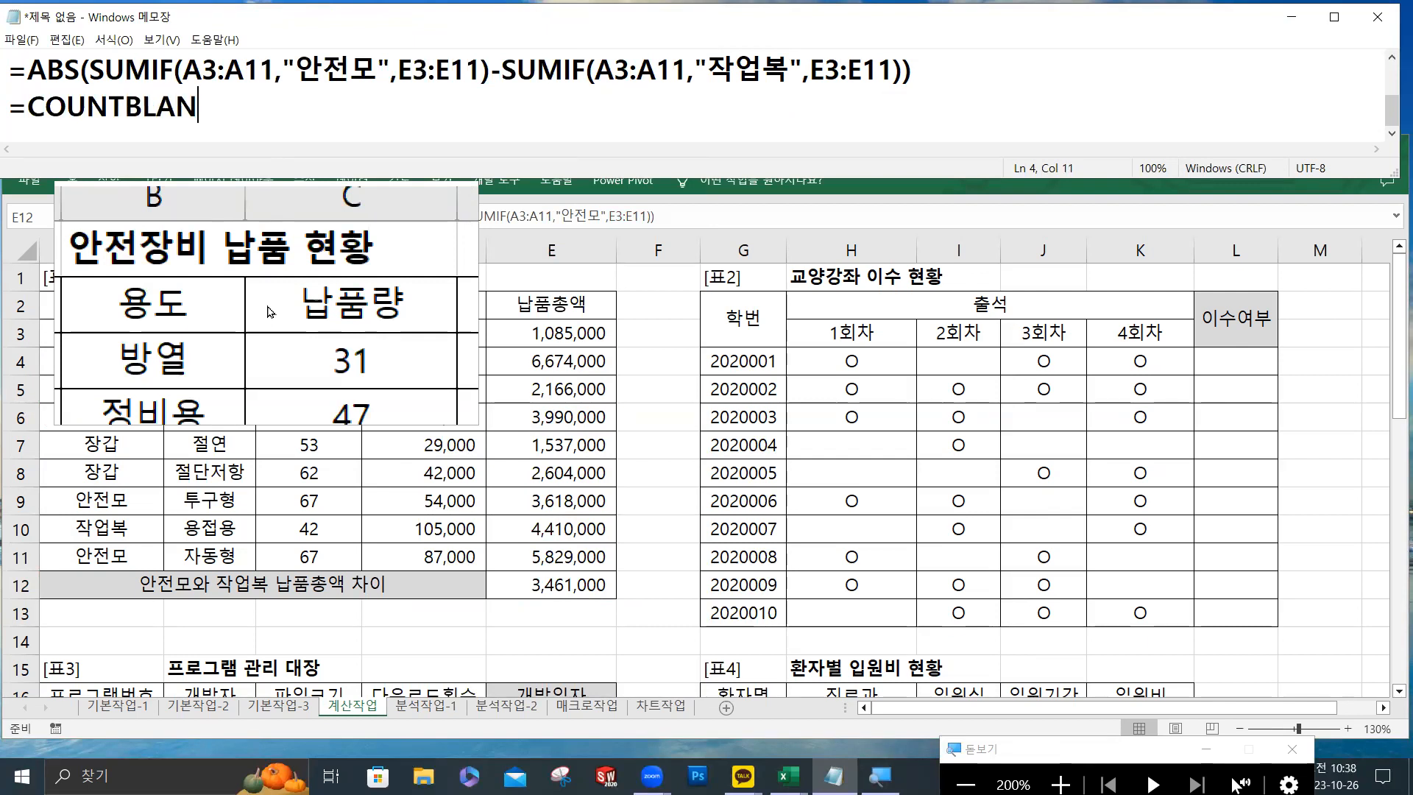
{"action": "type", "text": "K("}
{"action": "type", "text": "영여"}
{"action": "type", "text": "ㄱ)"}
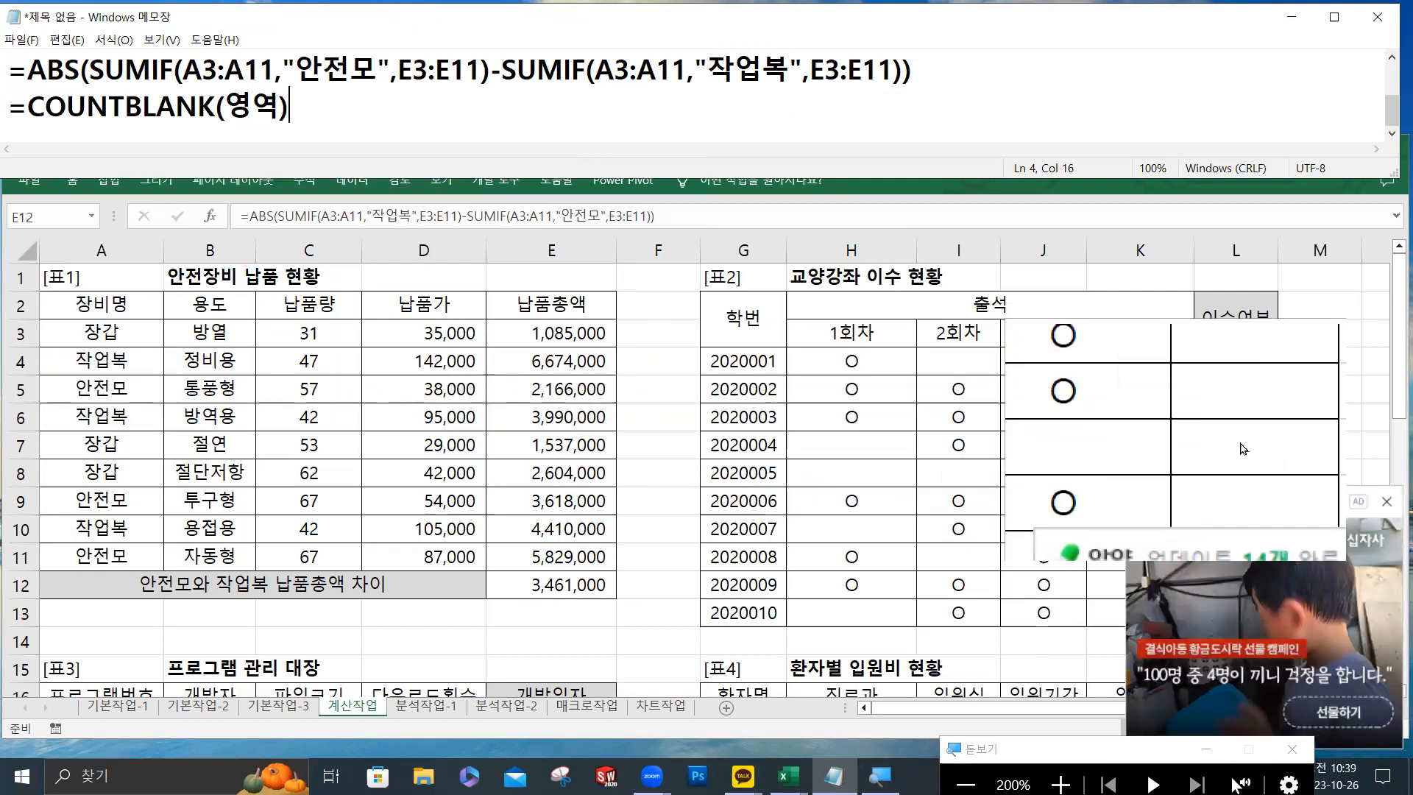
Dismiss the advertisement popup and insert IF( before COUNTBLANK in the Notepad formula.
{"action": "left_click", "coordinate": [1386, 501]}
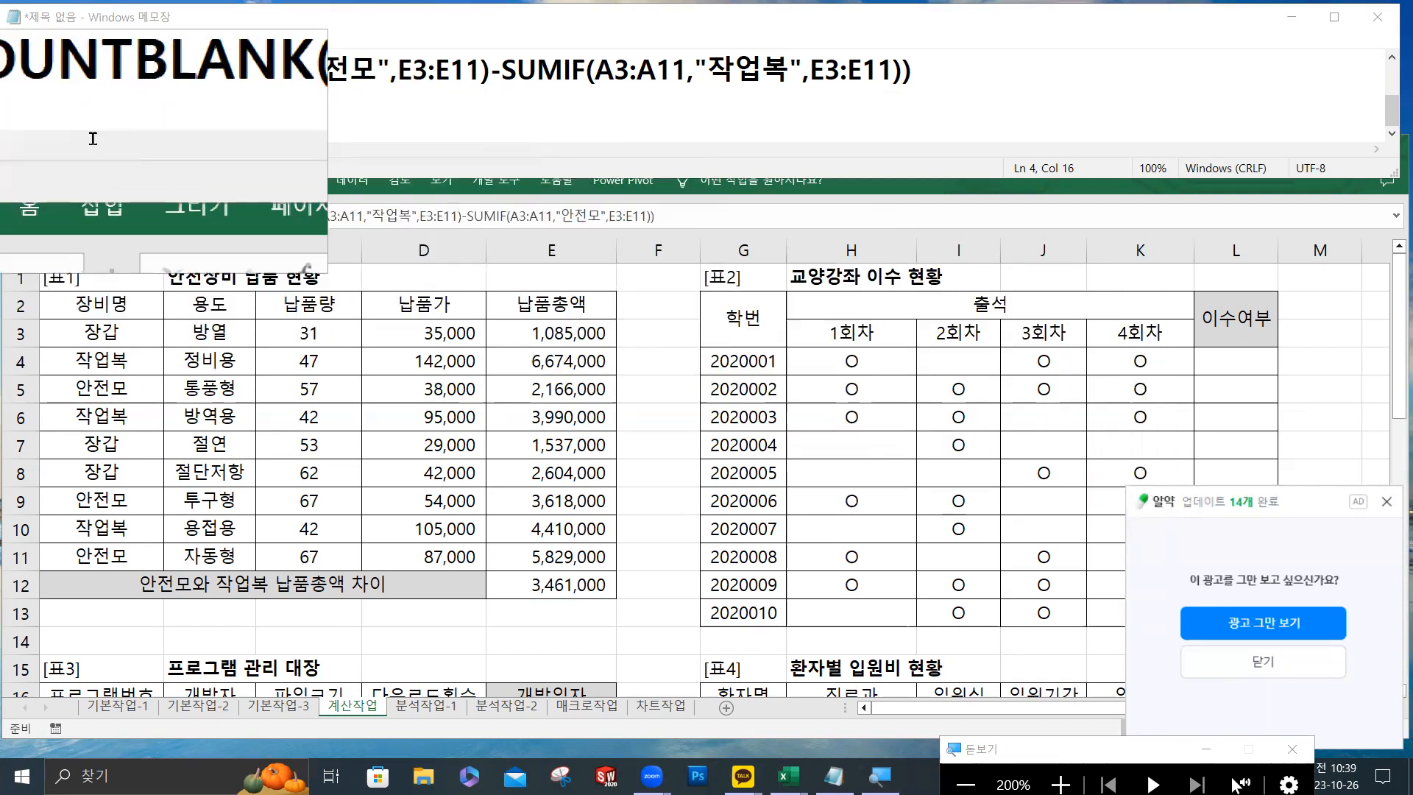
{"action": "left_click", "coordinate": [17, 104]}
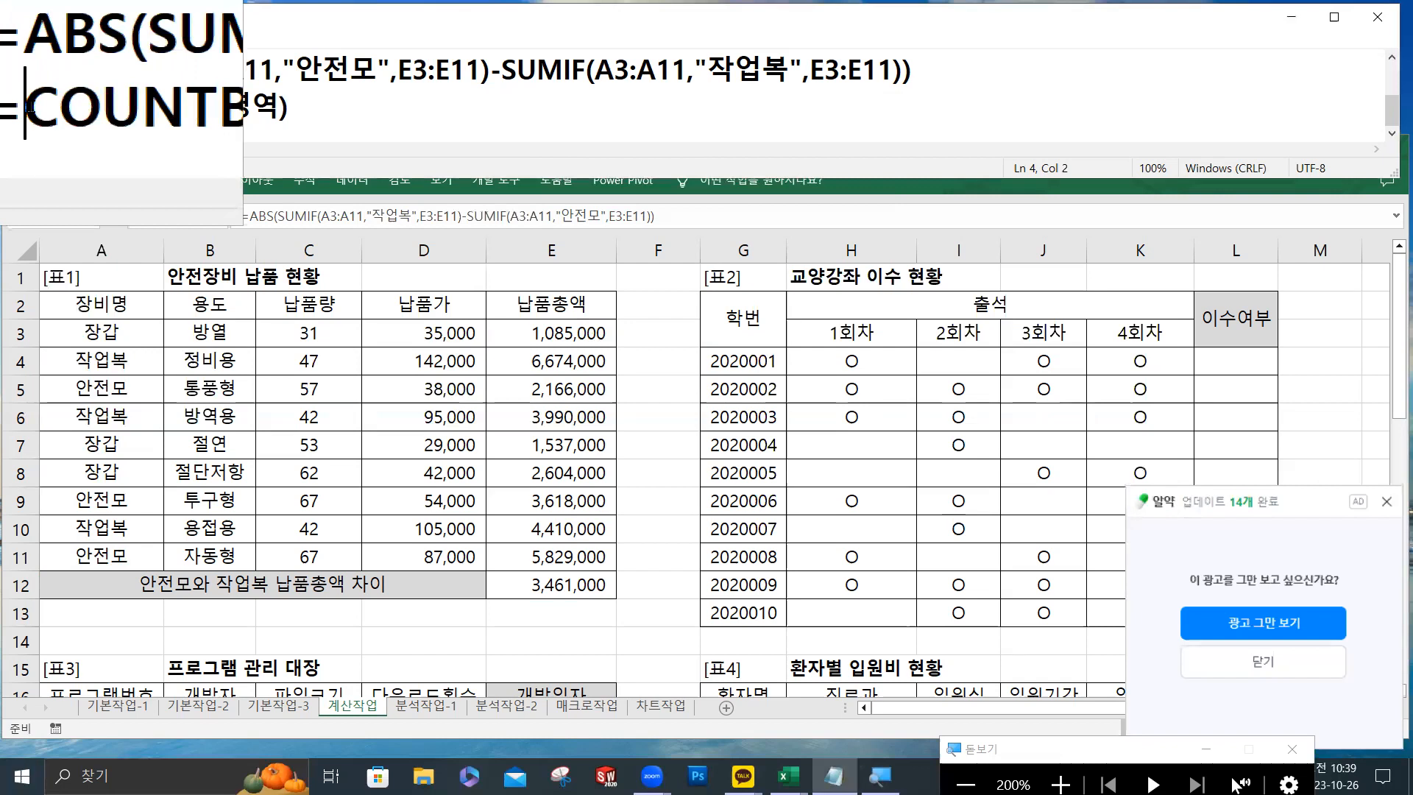
{"action": "type", "text": "ㅑ"}
{"action": "key", "text": "BackSpace"}
{"action": "type", "text": "IF("}
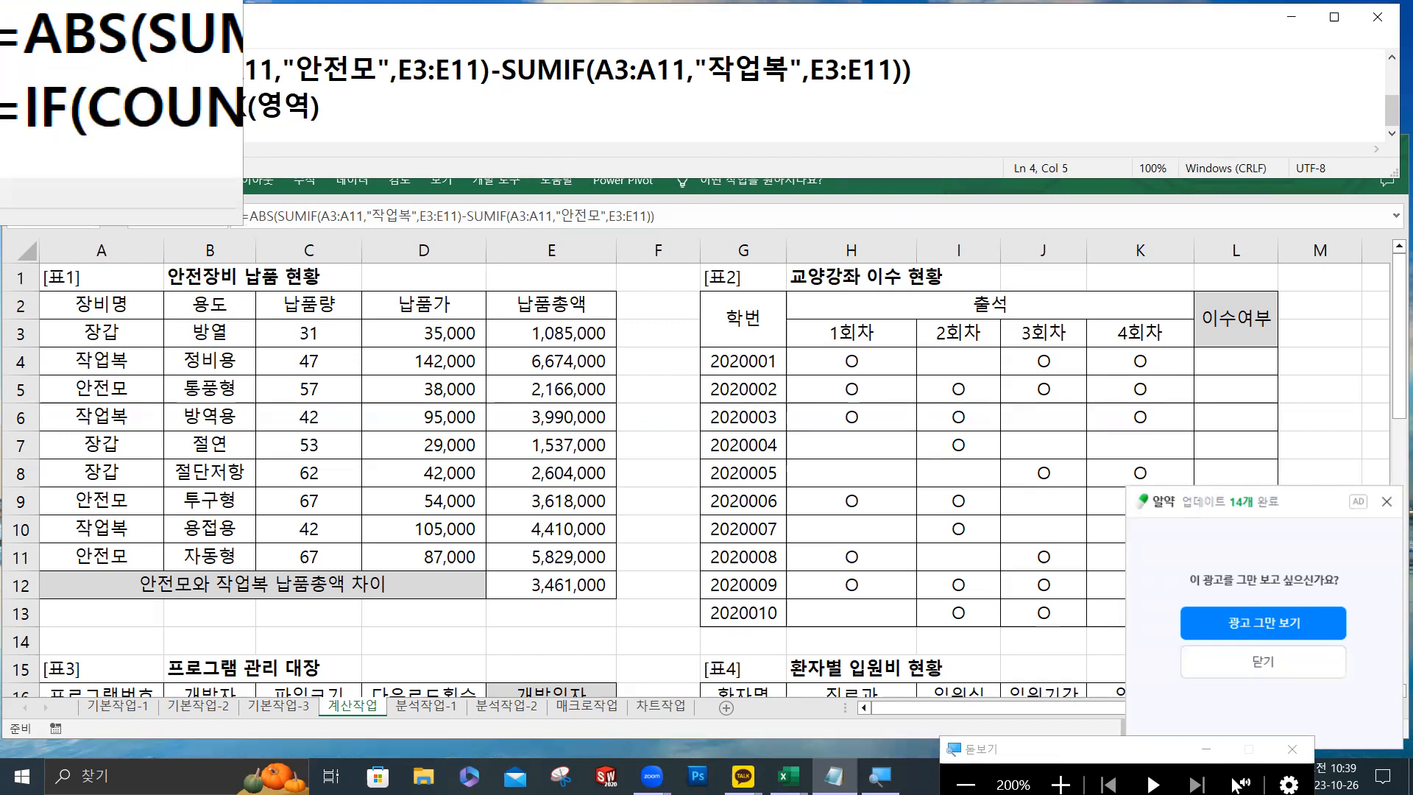
Add the comparison <=1 after COUNTBLANK(영역) in the Notepad formula.
{"action": "left_click", "coordinate": [328, 111]}
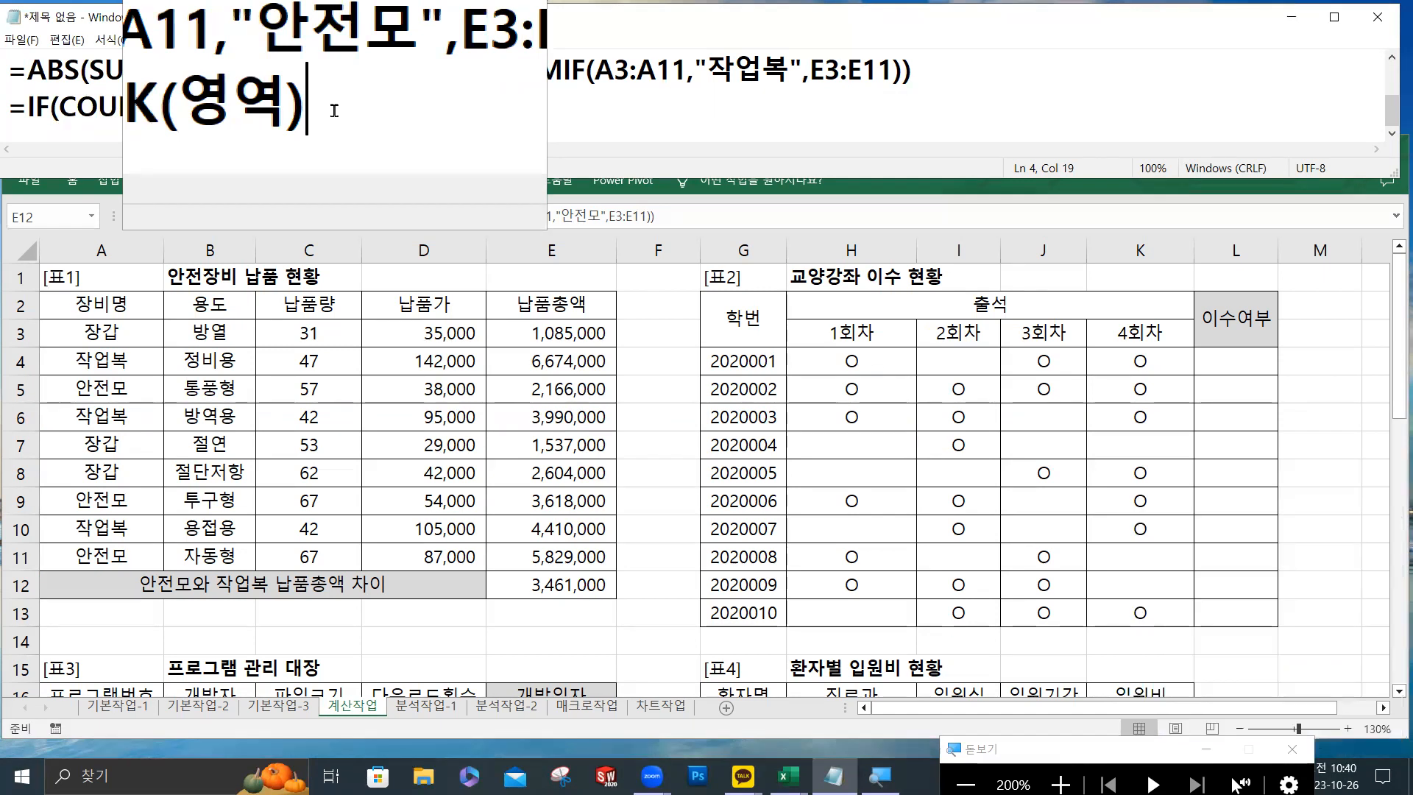
{"action": "type", "text": ">=3"}
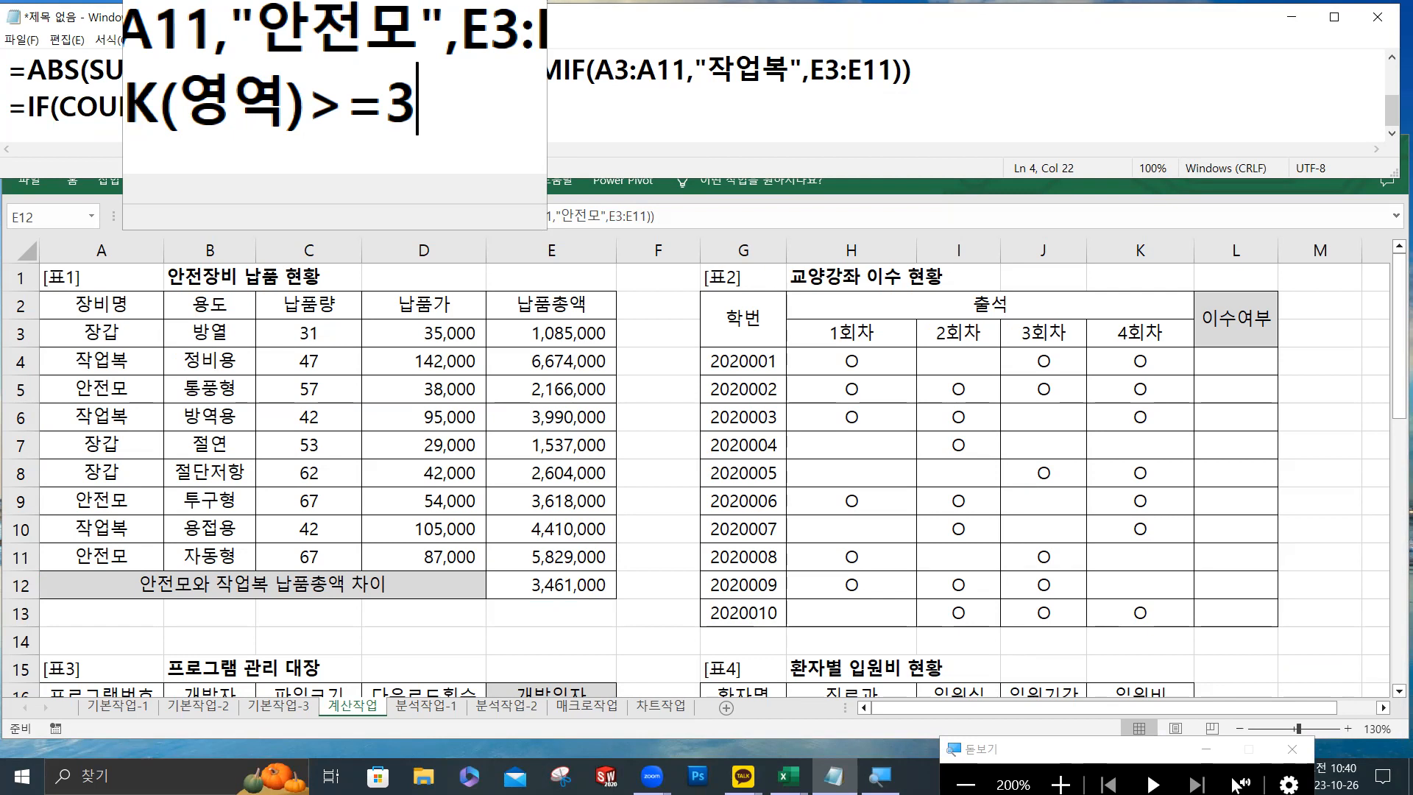
{"action": "key", "text": "BackSpace"}
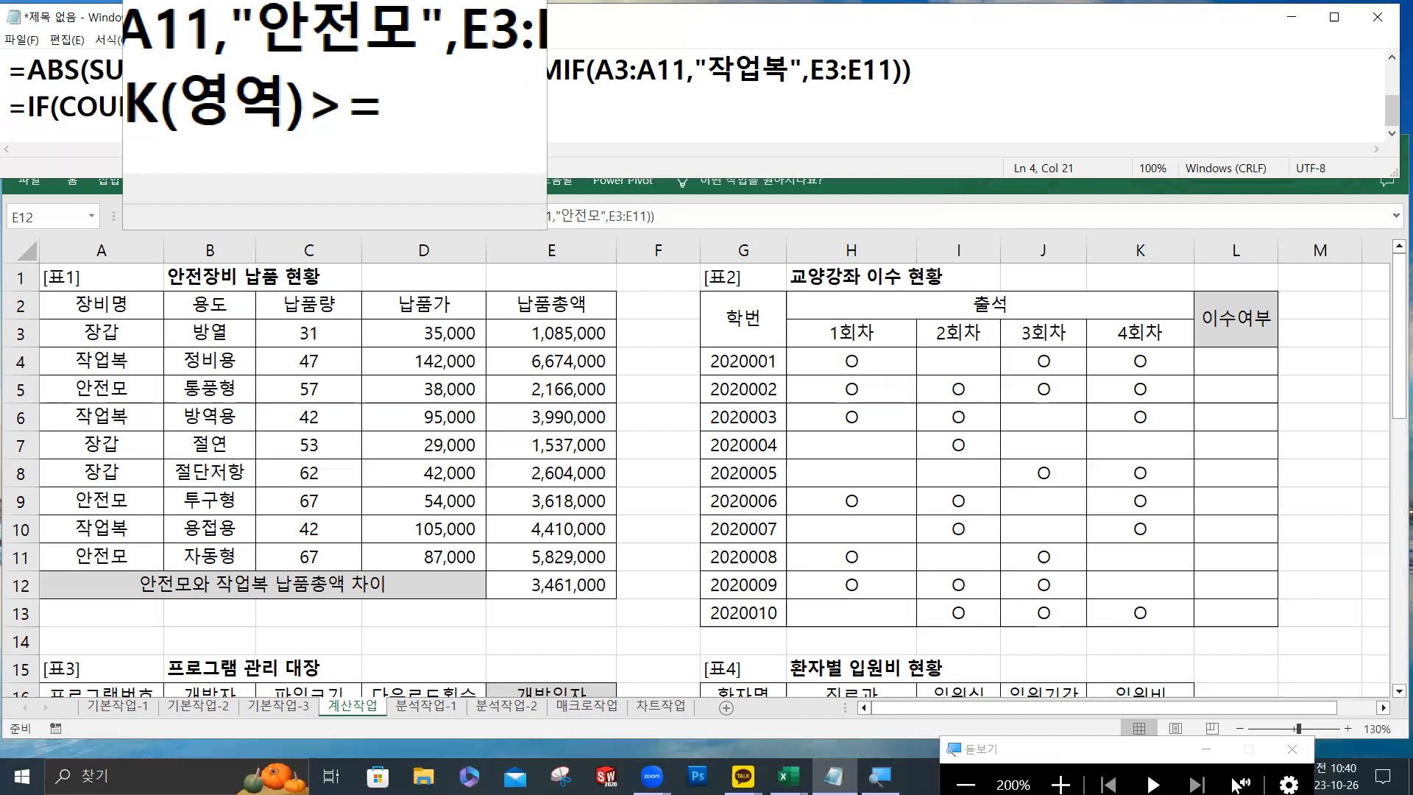
{"action": "type", "text": "1"}
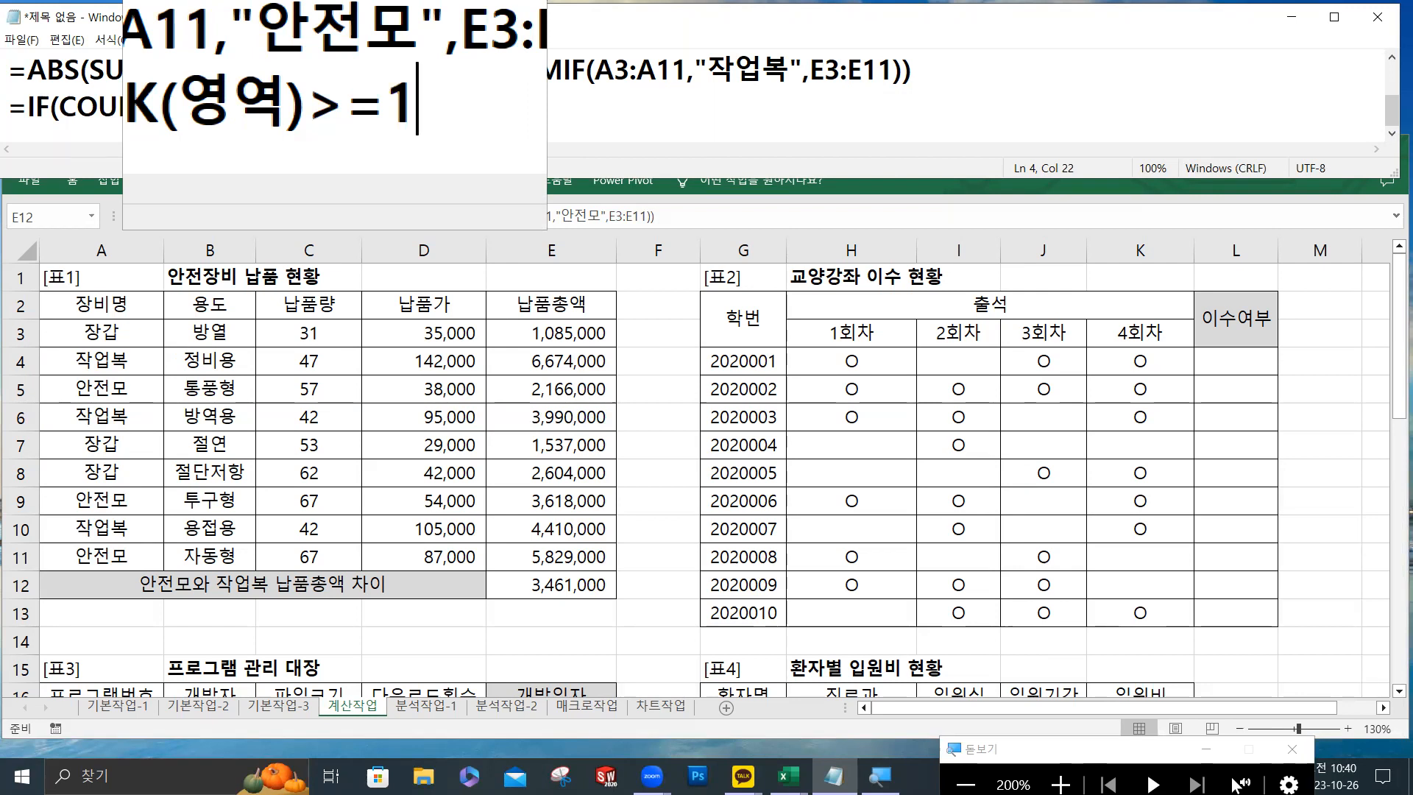
{"action": "left_click", "coordinate": [336, 112]}
{"action": "key", "text": "BackSpace"}
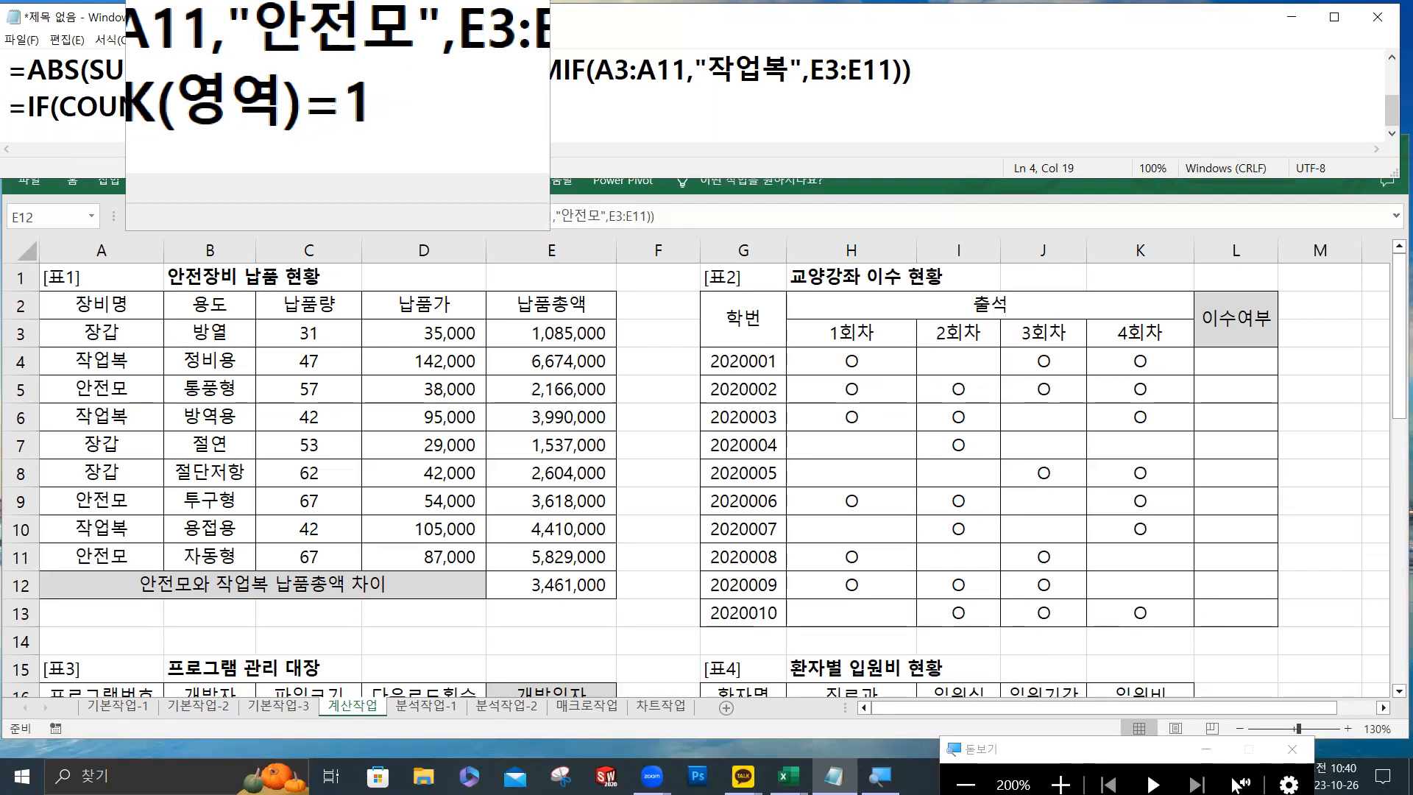
{"action": "type", "text": "<"}
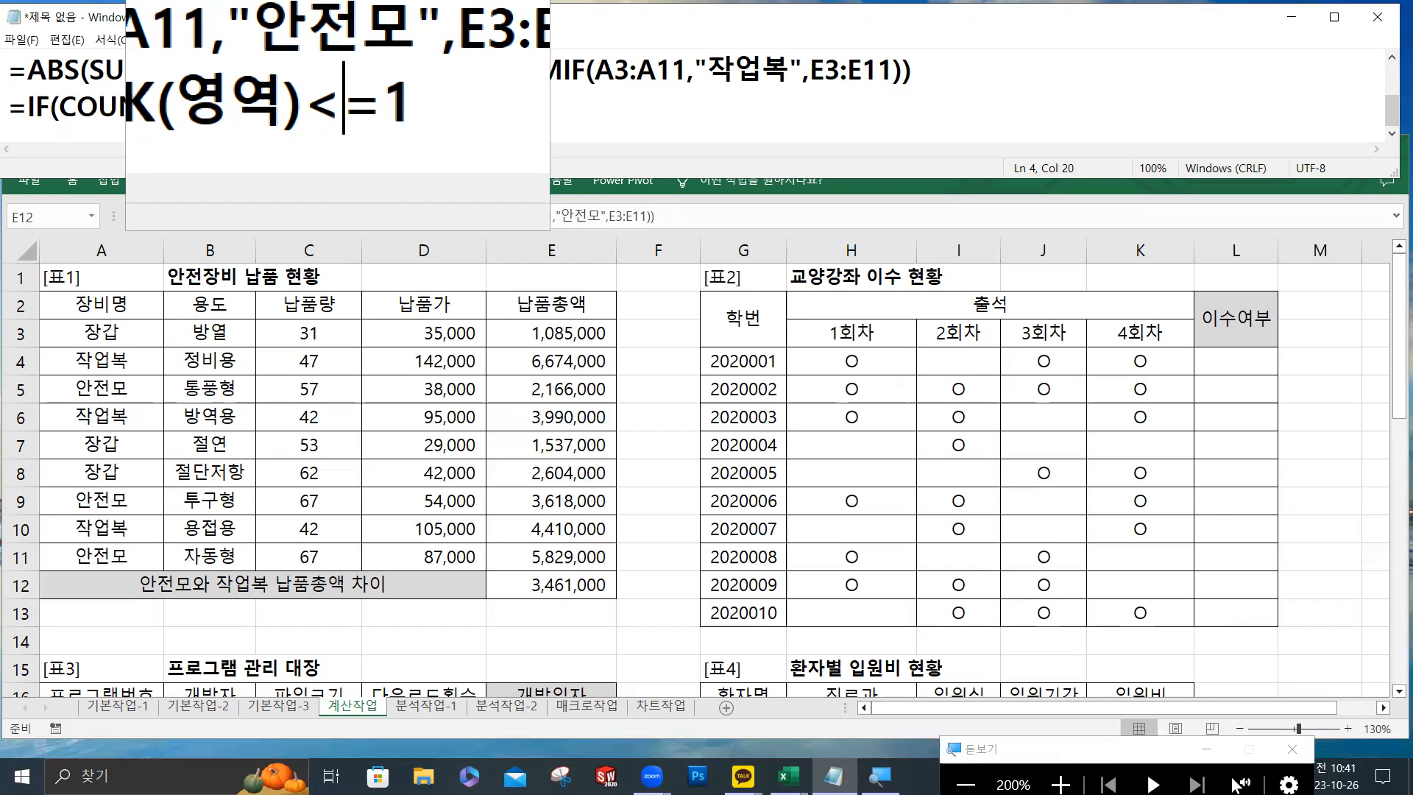
Finish the Notepad IF formula with "이수" as the true result and an empty string as the false result.
{"action": "key", "text": "Right"}
{"action": "key", "text": "Right"}
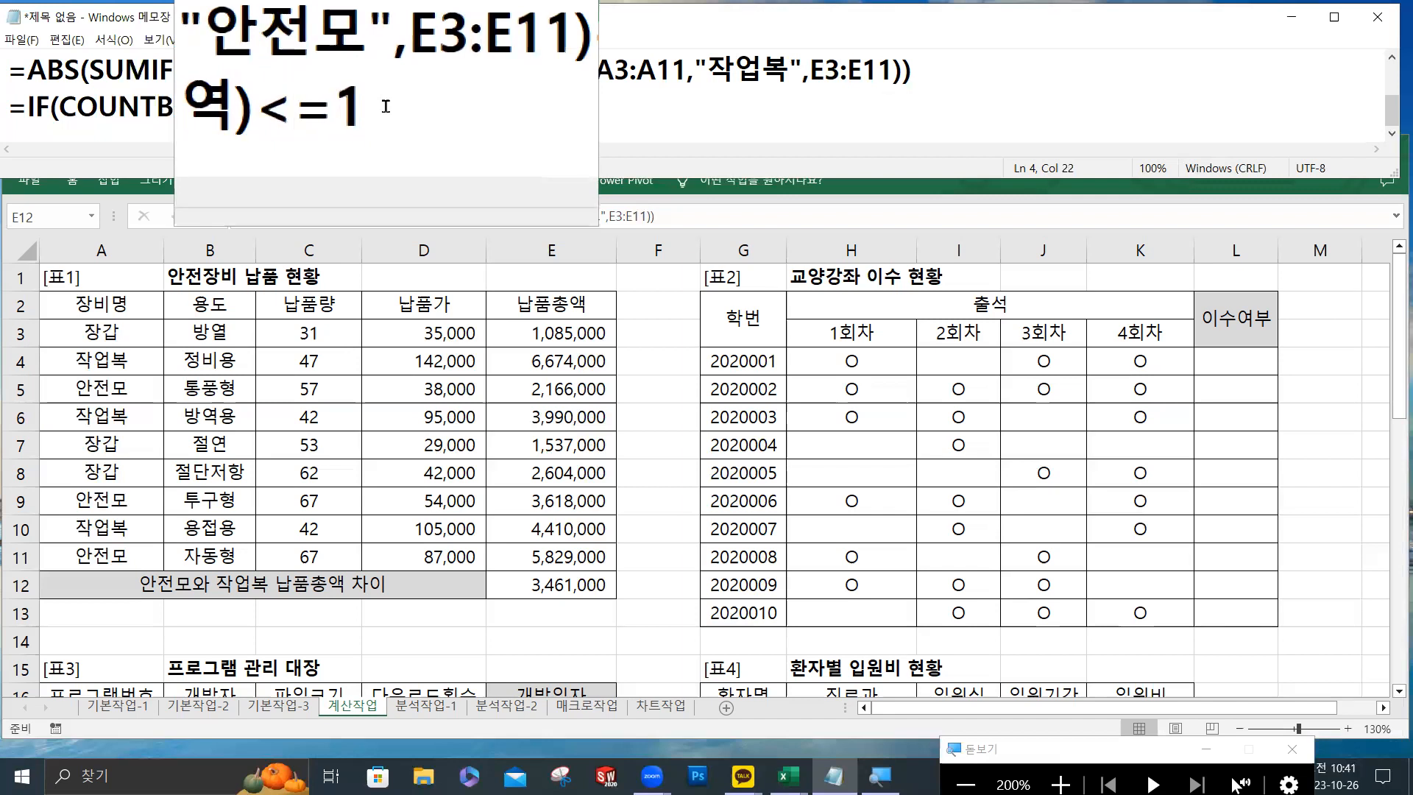
{"action": "type", "text": ",\"이수\","}
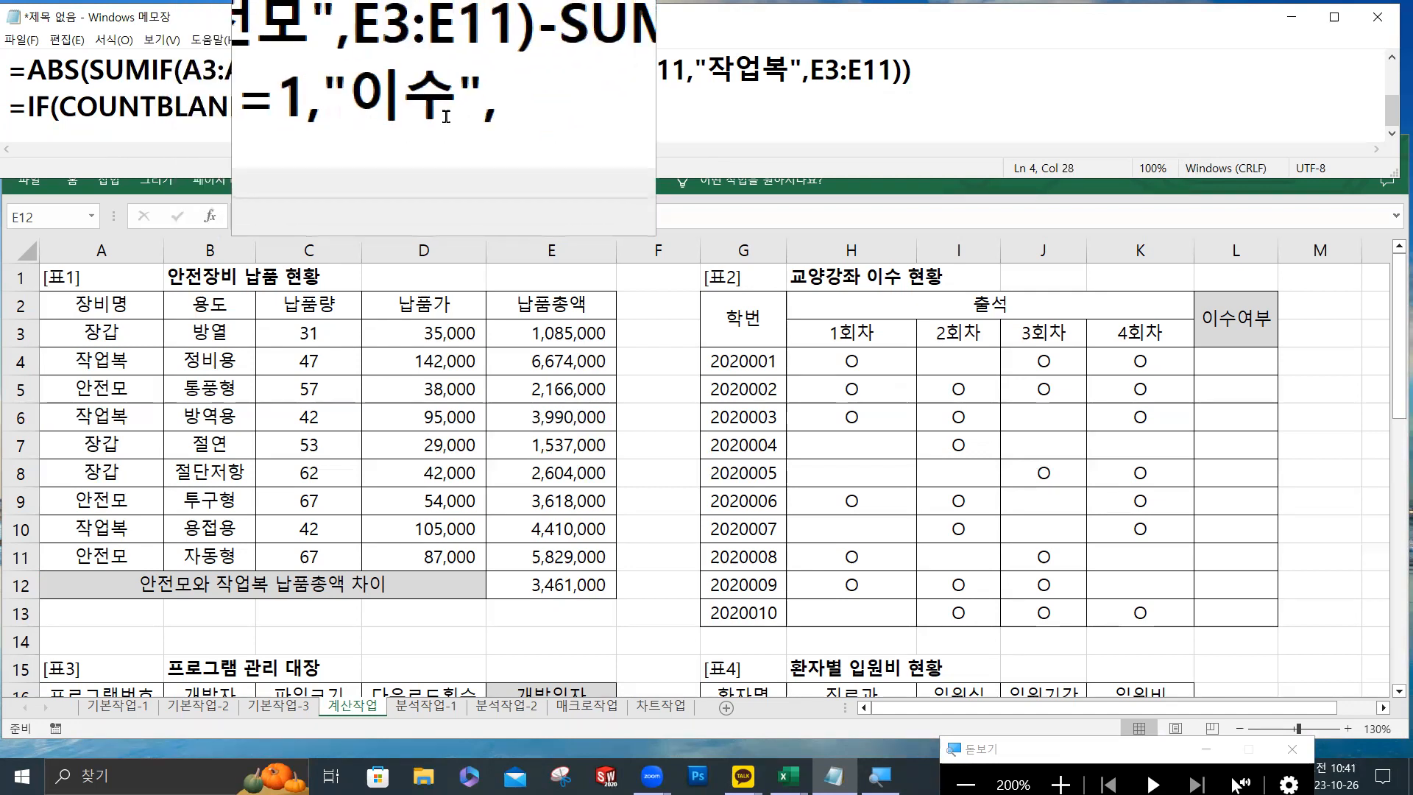
{"action": "type", "text": "\"\")"}
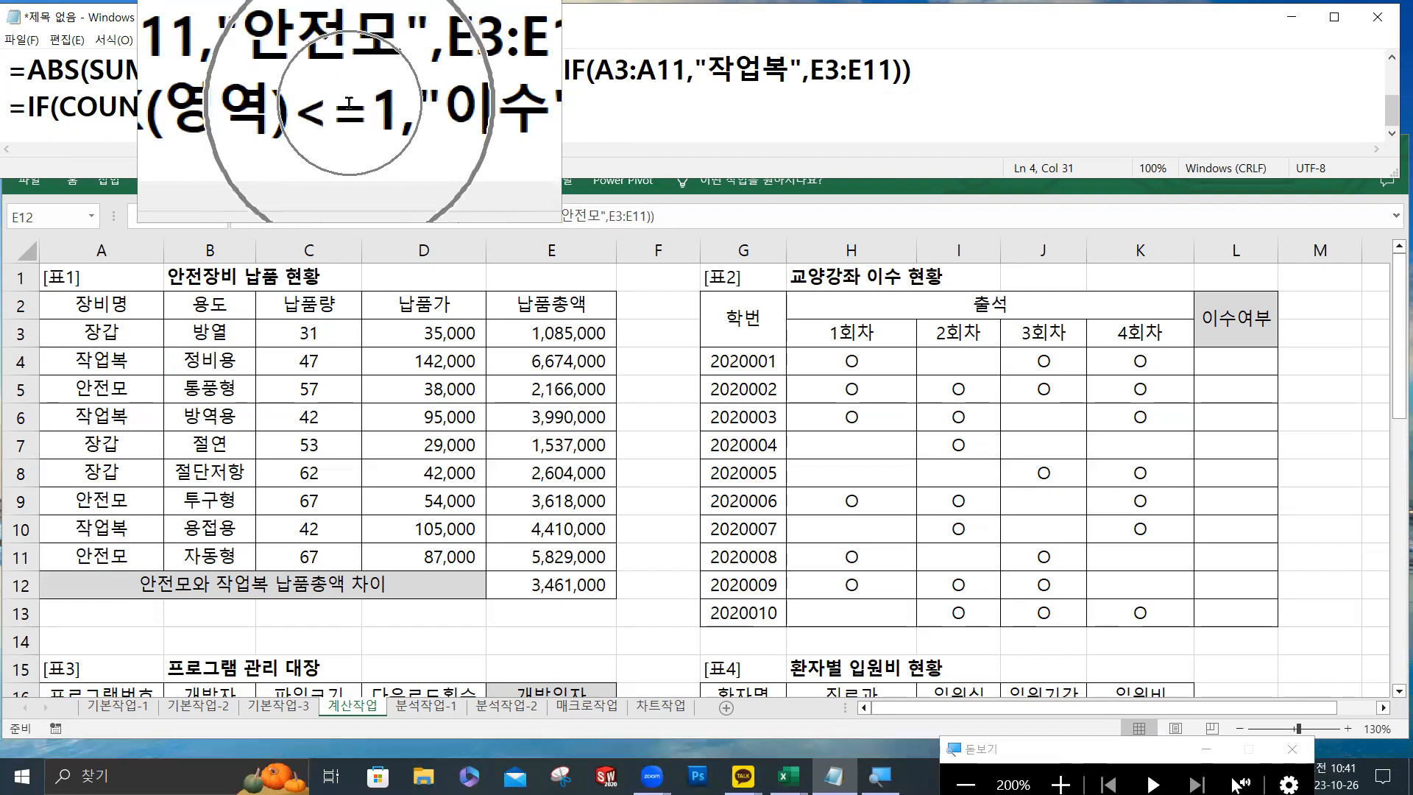
Switch to Excel and start an IF formula in cell L4 of the 이수여부 column.
{"action": "left_click", "coordinate": [1238, 365]}
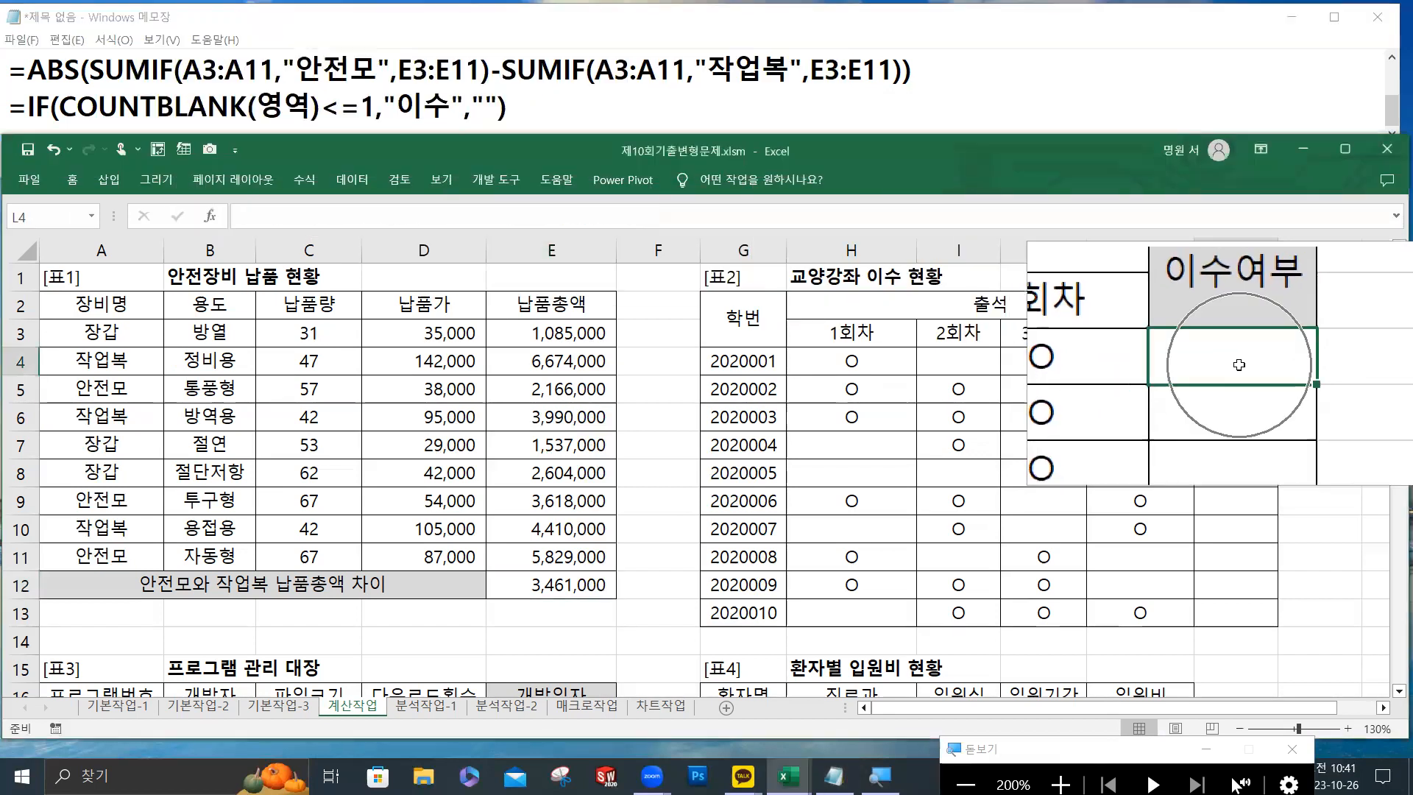
{"action": "left_click", "coordinate": [308, 217]}
{"action": "type", "text": "=ㅑㄹ"}
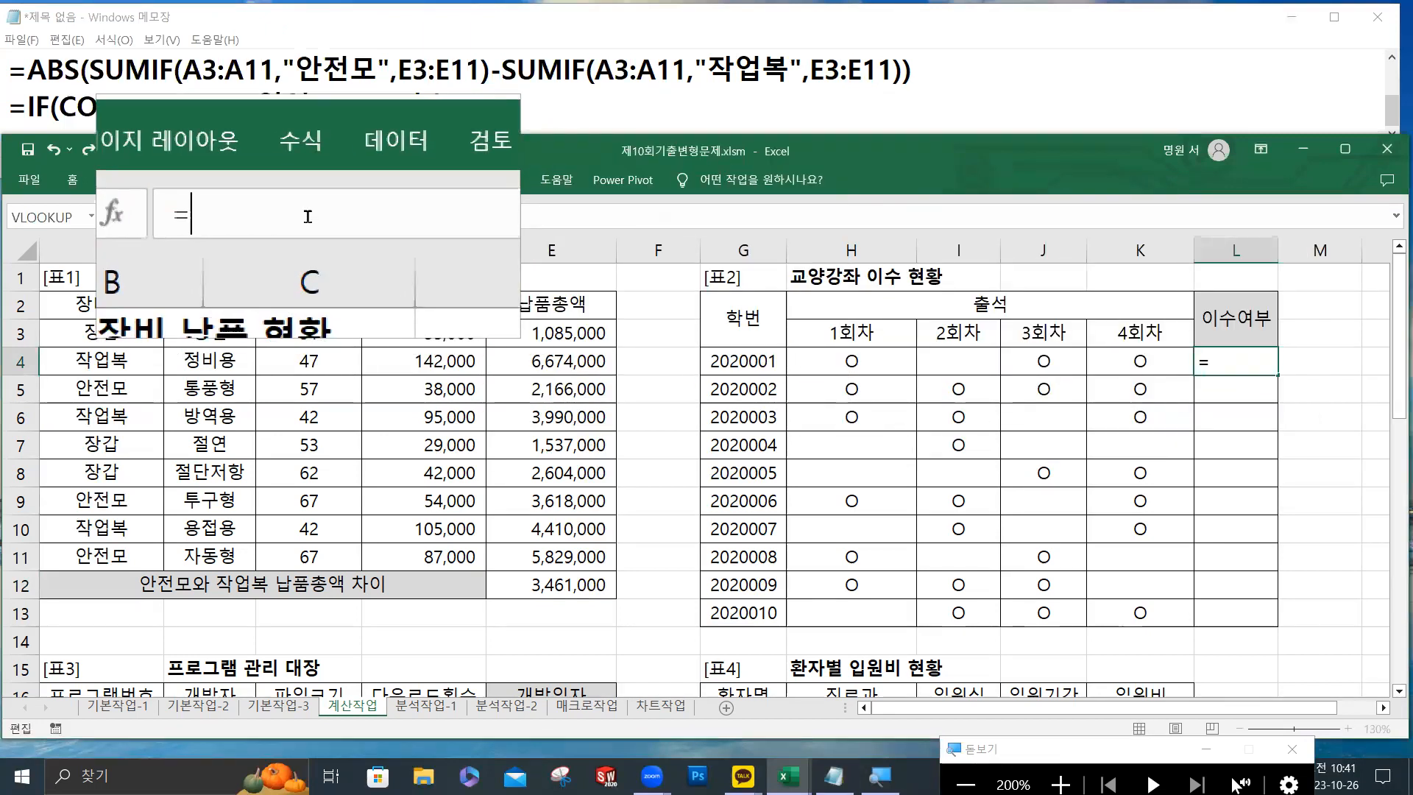
{"action": "key", "text": "BackSpace"}
{"action": "key", "text": "BackSpace"}
{"action": "key", "text": "Hangul"}
{"action": "type", "text": "if"}
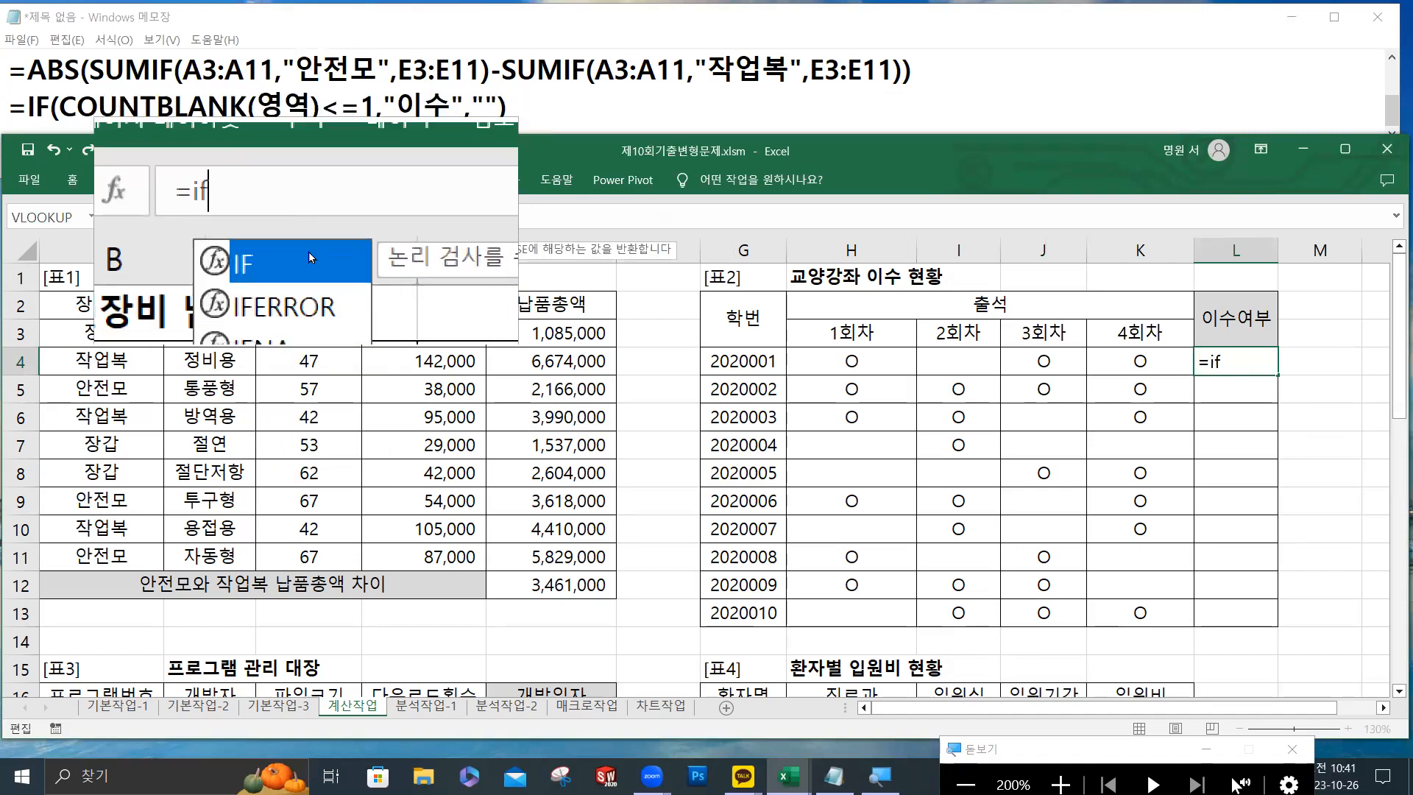
{"action": "double_click", "coordinate": [307, 252]}
Nest COUNTBLANK over the attendance range H4:K4 as the logical test of the L4 IF formula.
{"action": "type", "text": "count"}
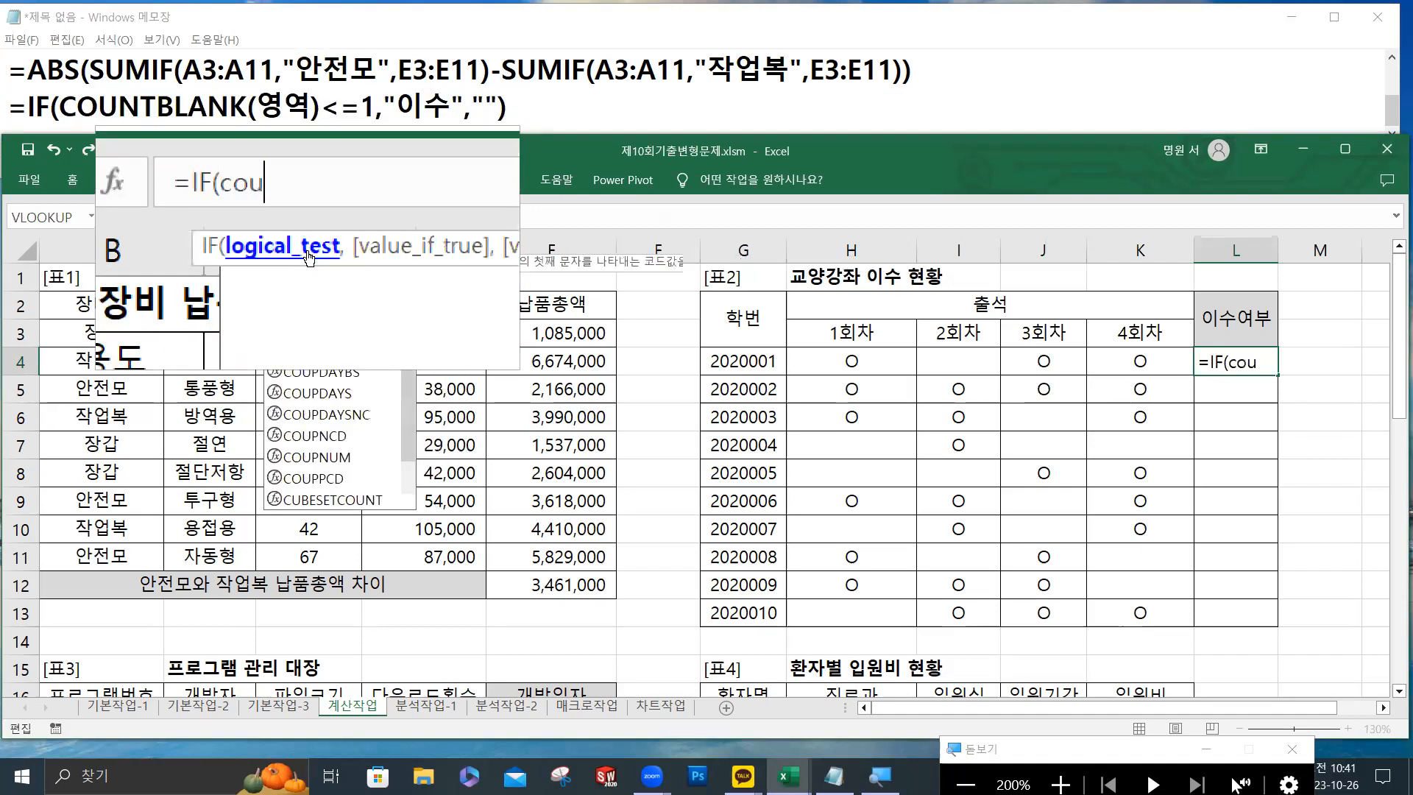
{"action": "key", "text": "Down"}
{"action": "key", "text": "Down"}
{"action": "key", "text": "Tab"}
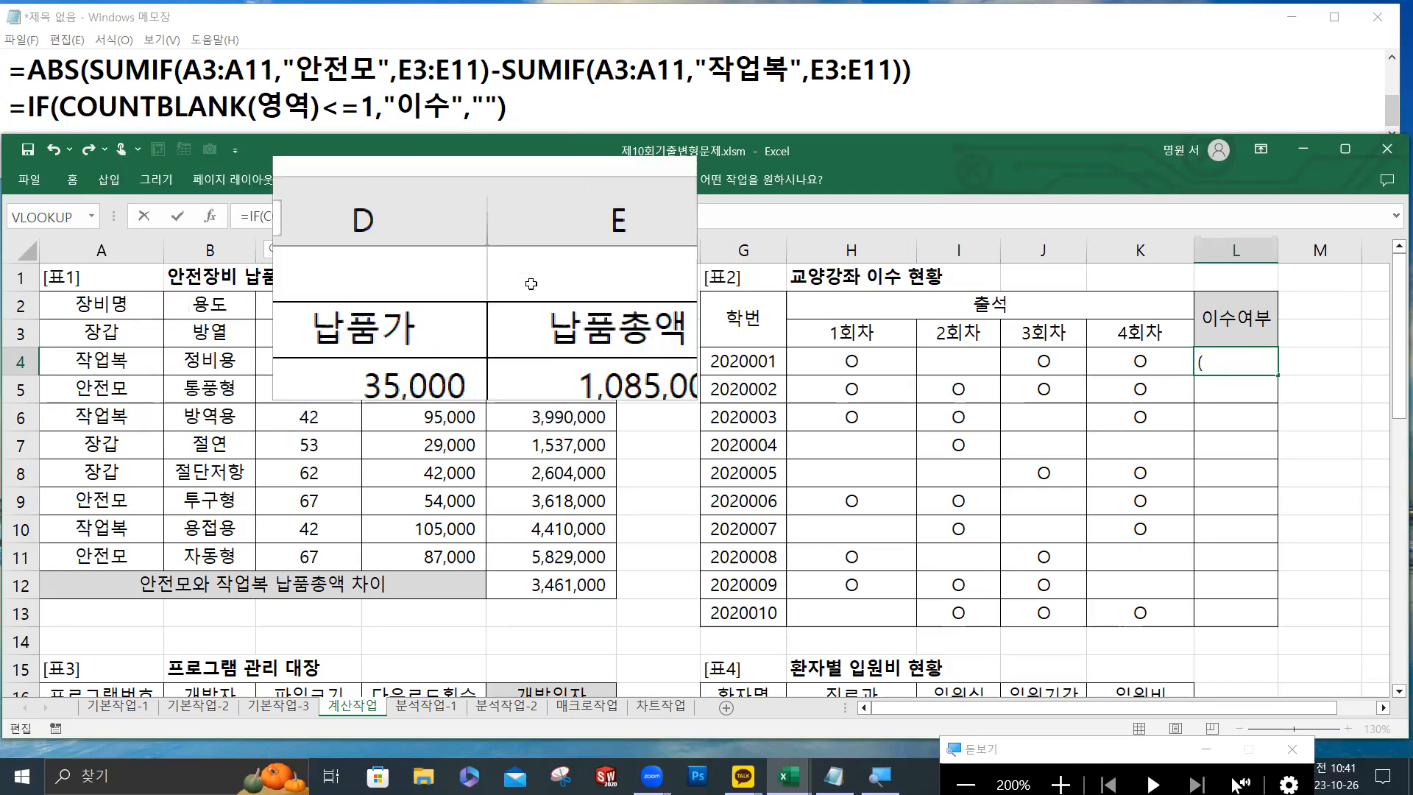
{"action": "left_click_drag", "start_coordinate": [825, 364], "coordinate": [1140, 362]}
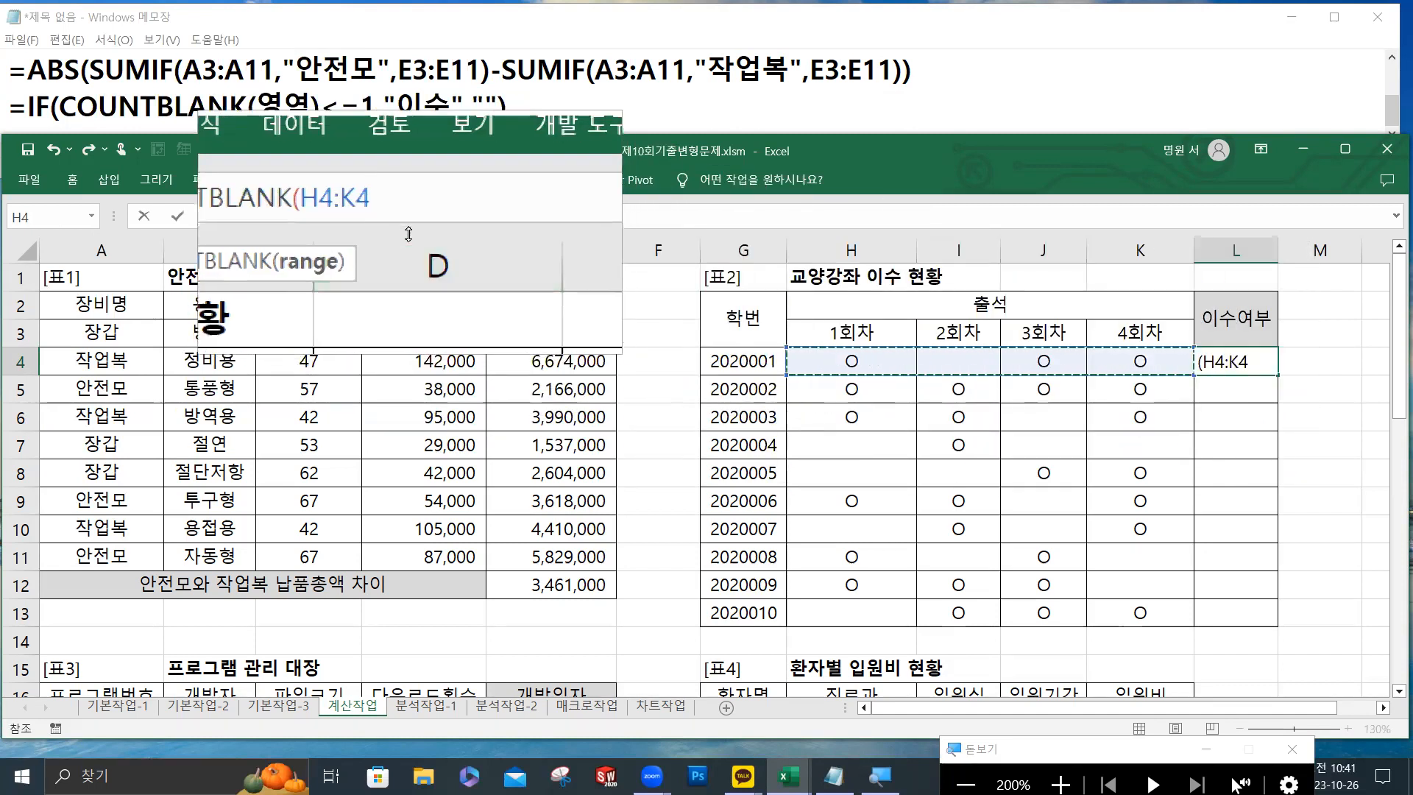
{"action": "type", "text": ")"}
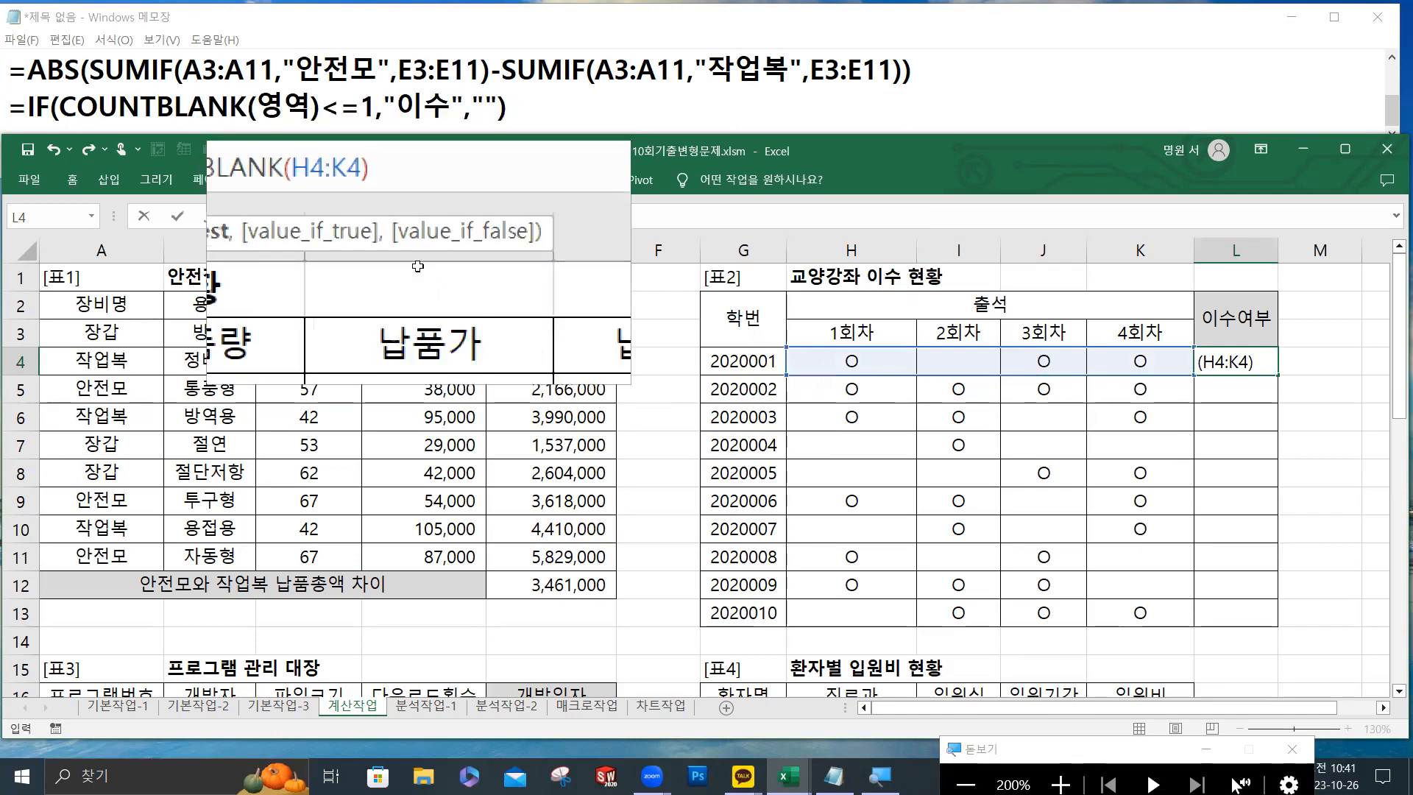
Complete the L4 formula with <=1,"이수",""), enter it, and close the screen magnifier.
{"action": "type", "text": "<=1"}
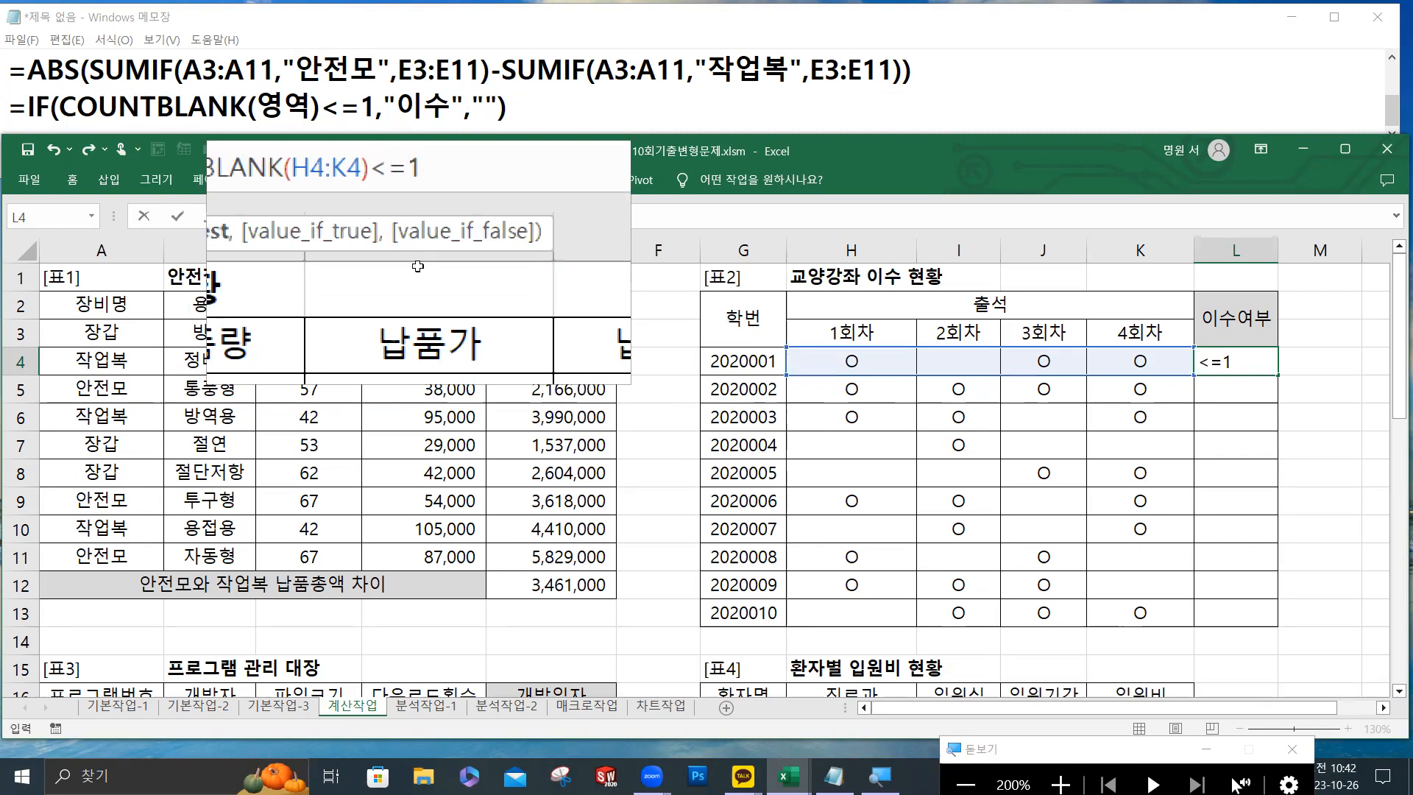
{"action": "type", "text": ",\""}
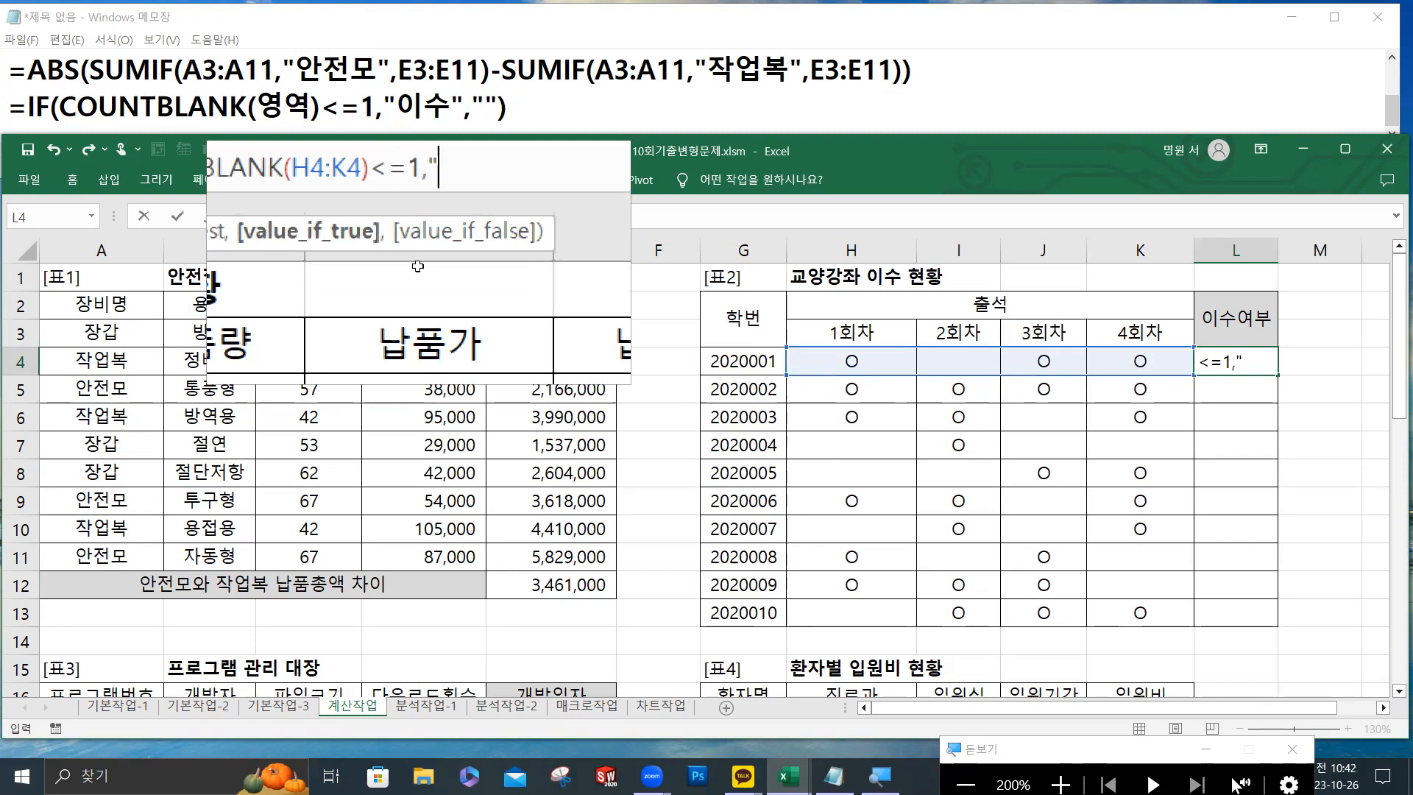
{"action": "type", "text": "이수\",\"\""}
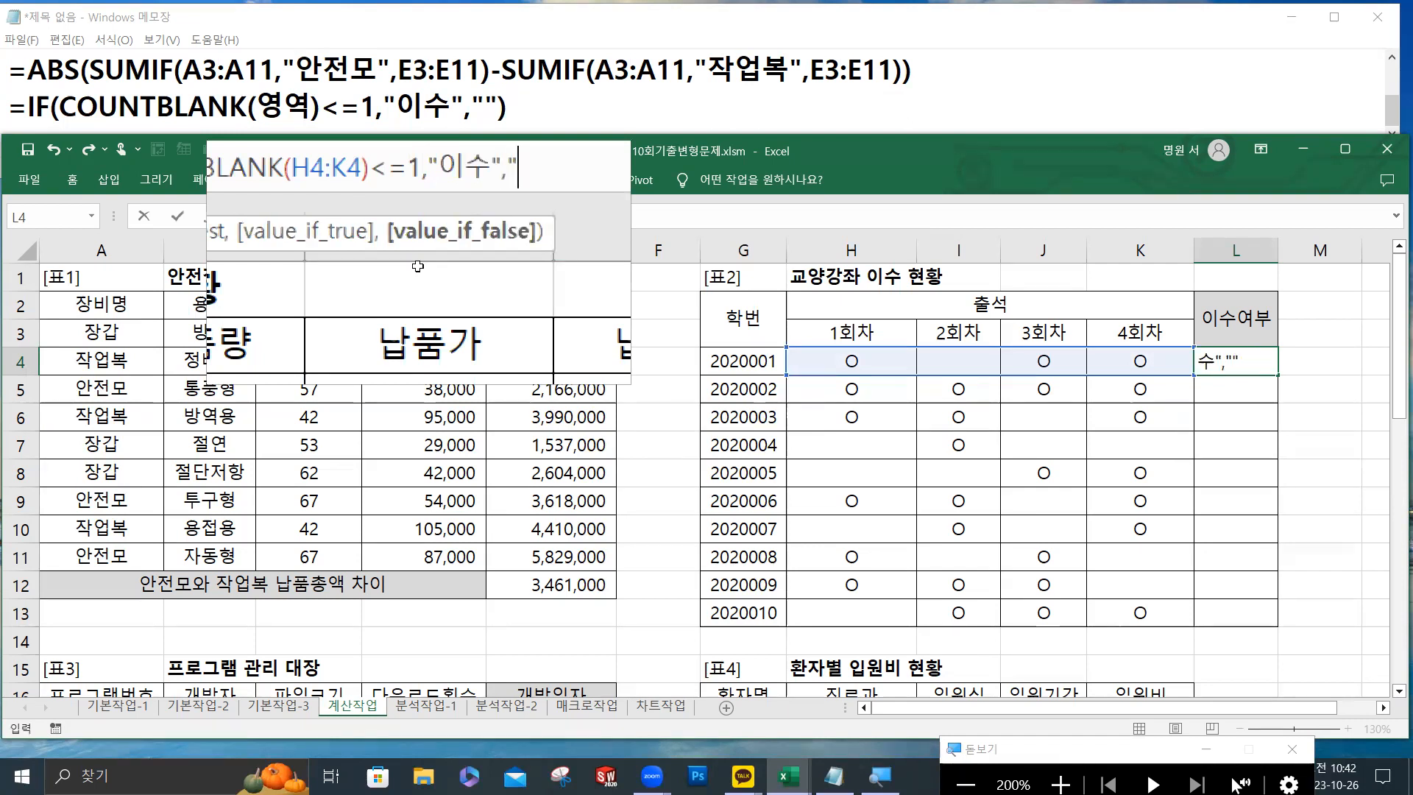
{"action": "type", "text": ")"}
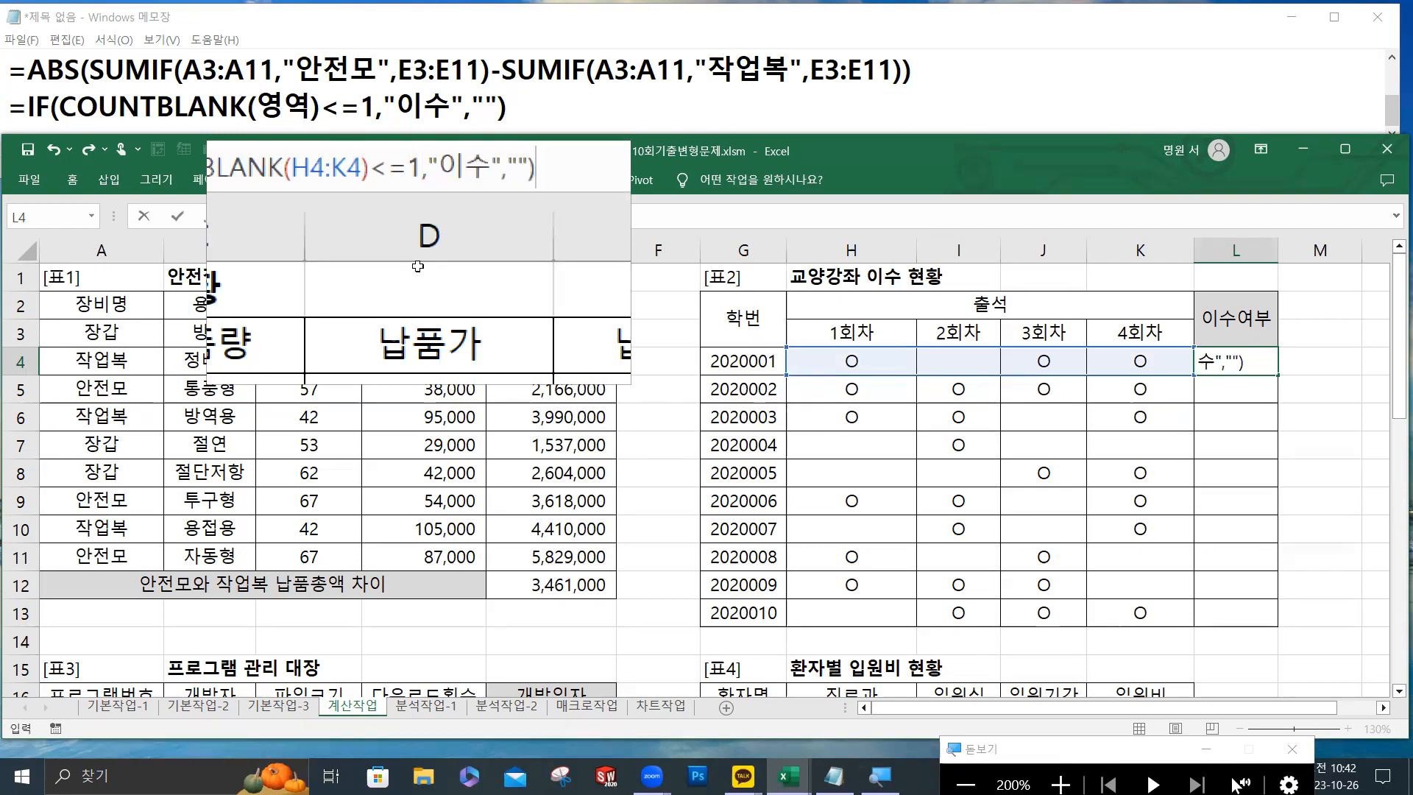
{"action": "left_click", "coordinate": [178, 219]}
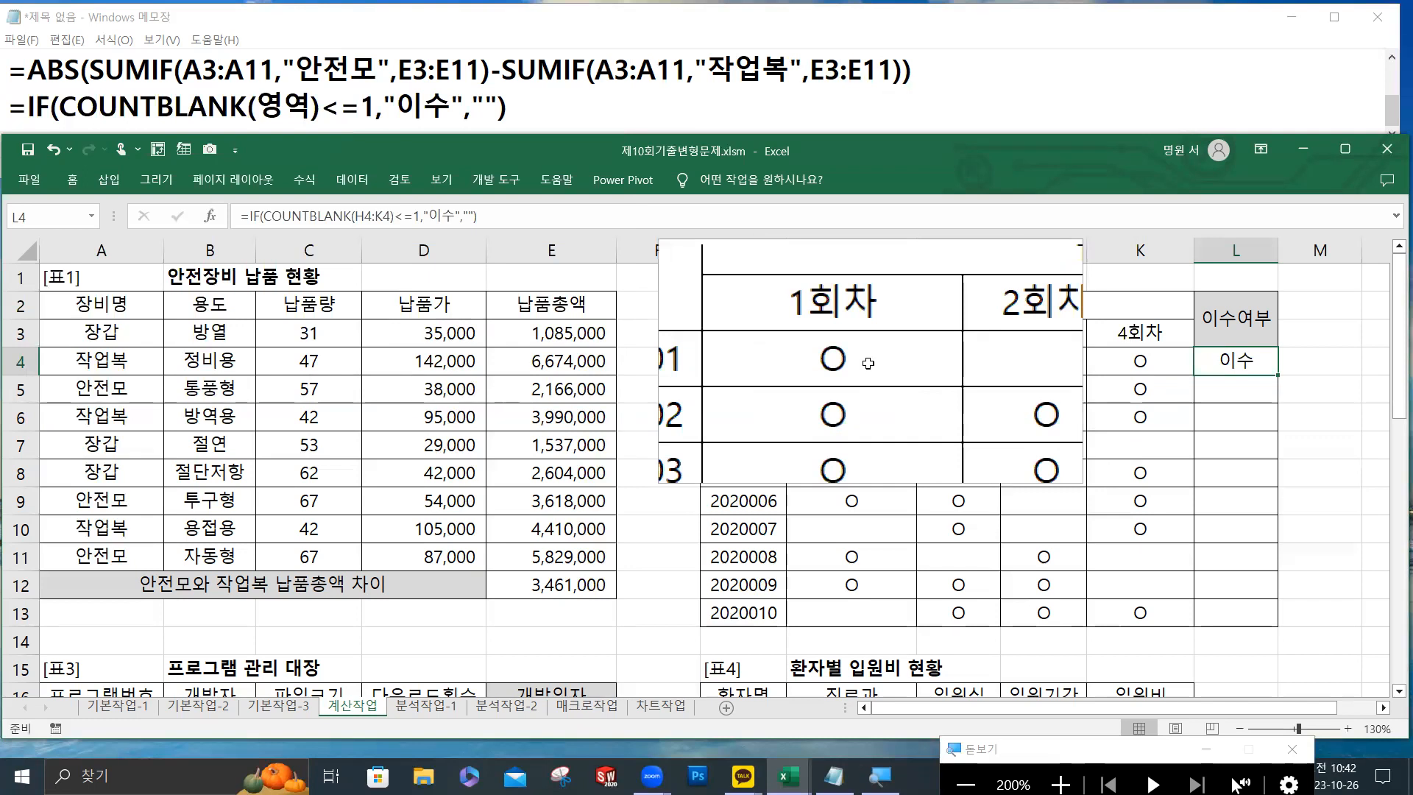
{"action": "key", "text": "super+Escape"}
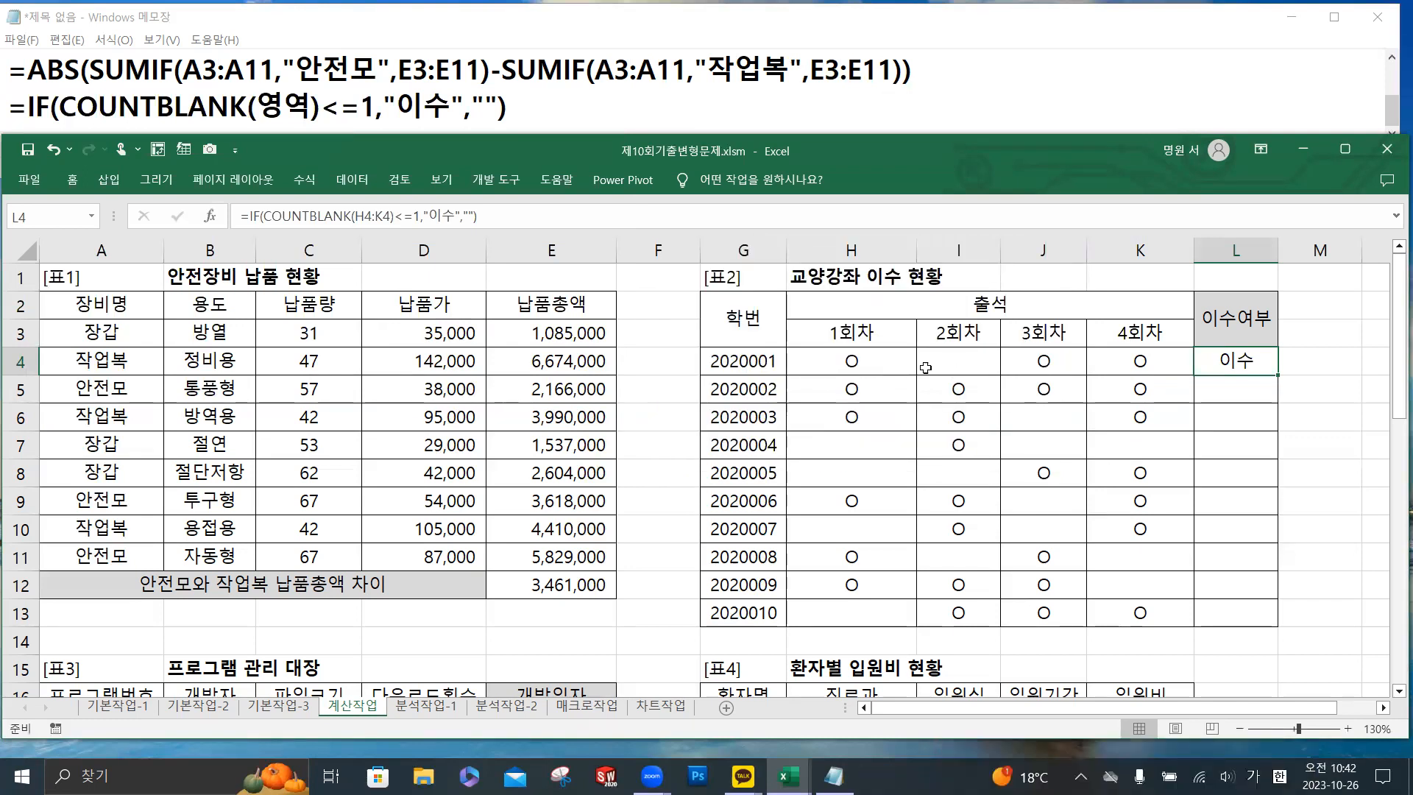
Copy the L4 completion formula down the 이수여부 column through row 13.
{"action": "left_click", "coordinate": [894, 365]}
{"action": "left_click", "coordinate": [1045, 364]}
{"action": "left_click", "coordinate": [1142, 364]}
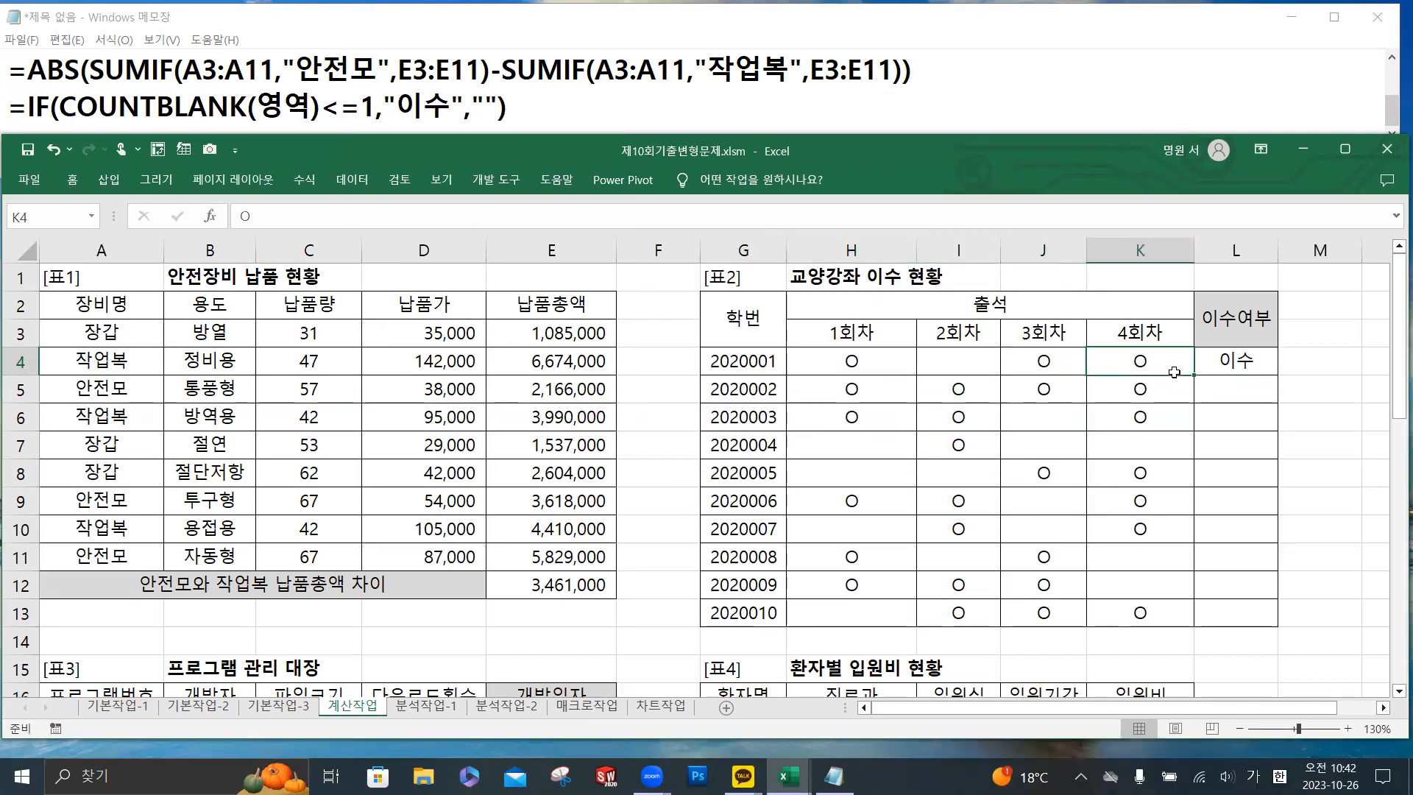
{"action": "left_click", "coordinate": [1251, 366]}
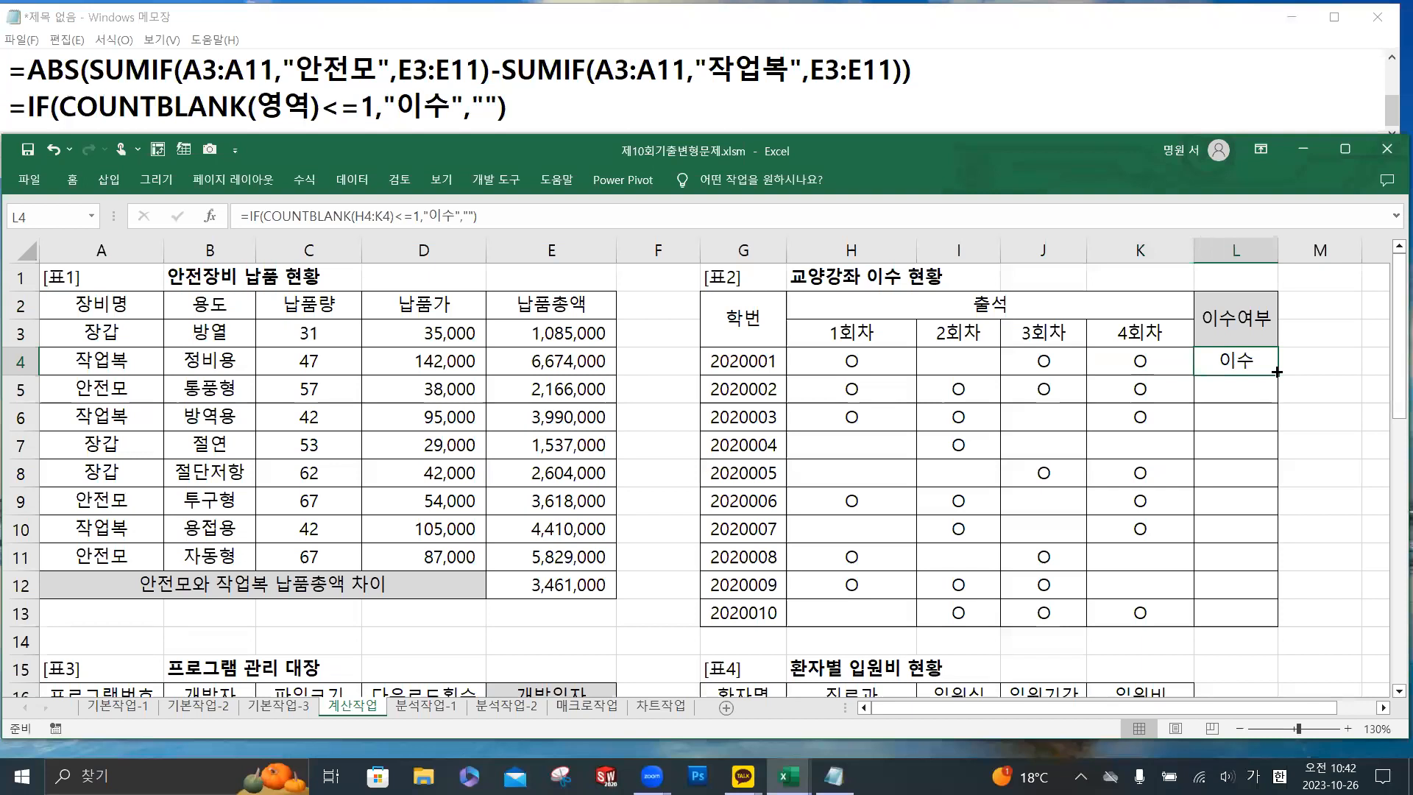
{"action": "double_click", "coordinate": [1277, 372]}
Check the 이수여부 results in 표2 against each student's attendance marks and the COUNTBLANK condition noted in Notepad.
{"action": "left_click_drag", "start_coordinate": [874, 385], "coordinate": [1142, 388]}
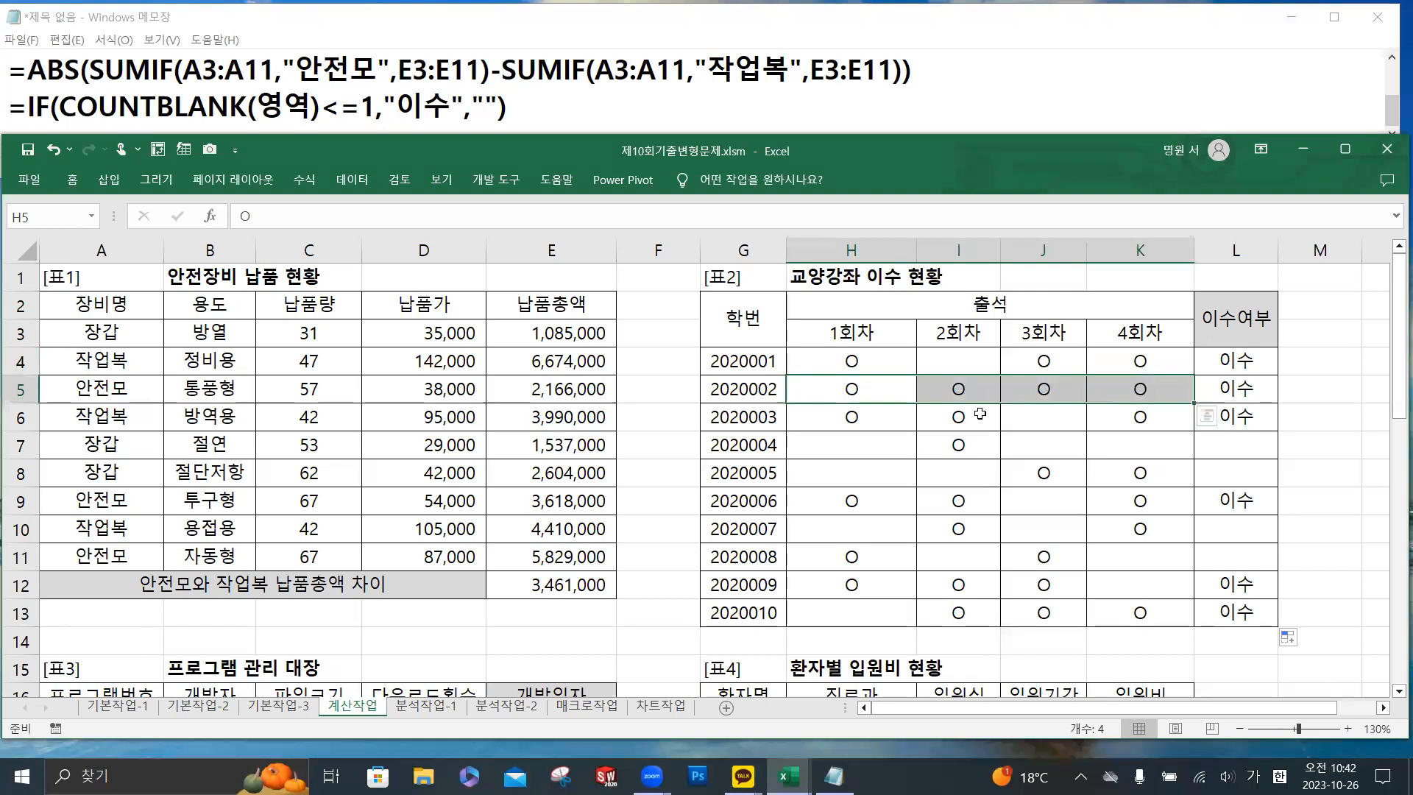
{"action": "left_click", "coordinate": [980, 414]}
{"action": "left_click", "coordinate": [1236, 388]}
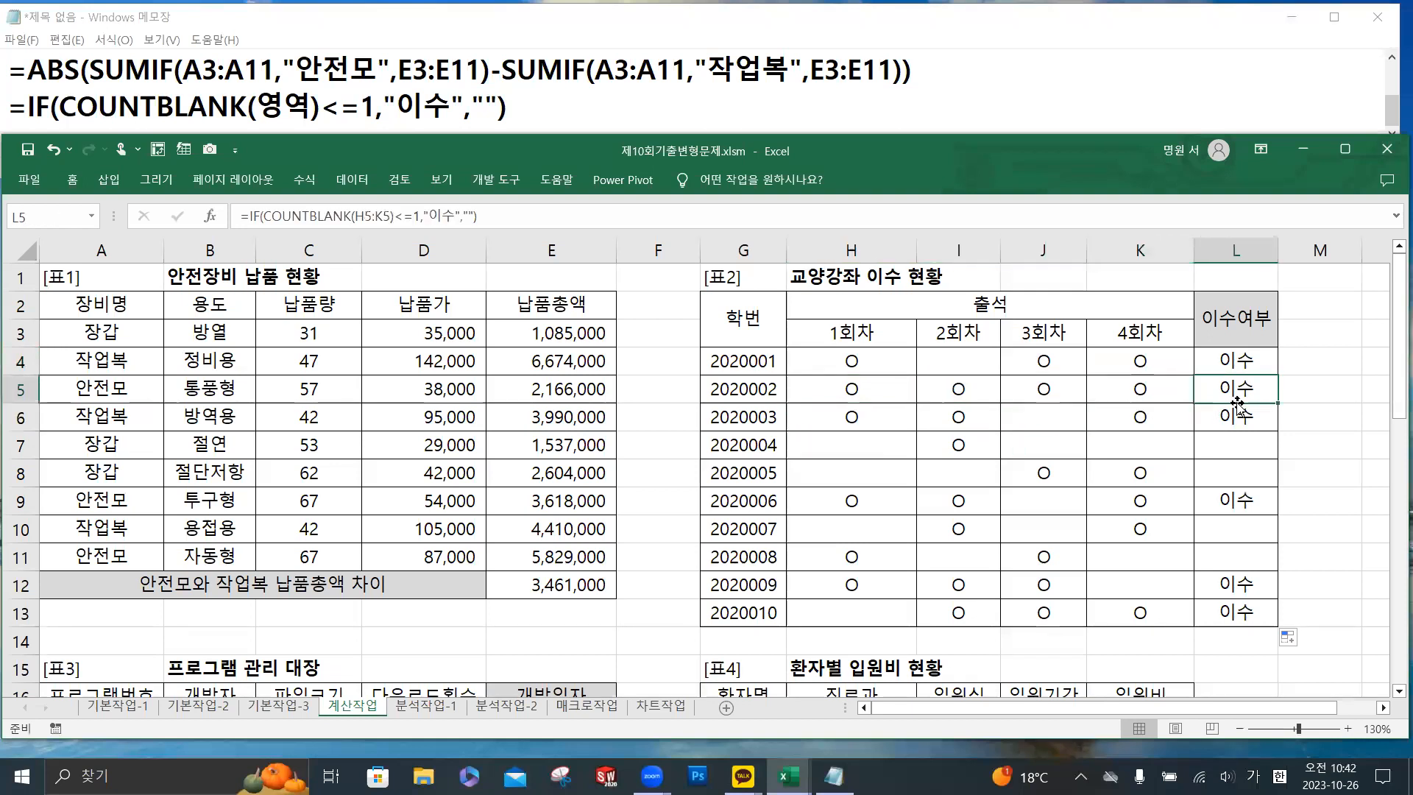
{"action": "left_click_drag", "start_coordinate": [1071, 472], "coordinate": [1106, 472]}
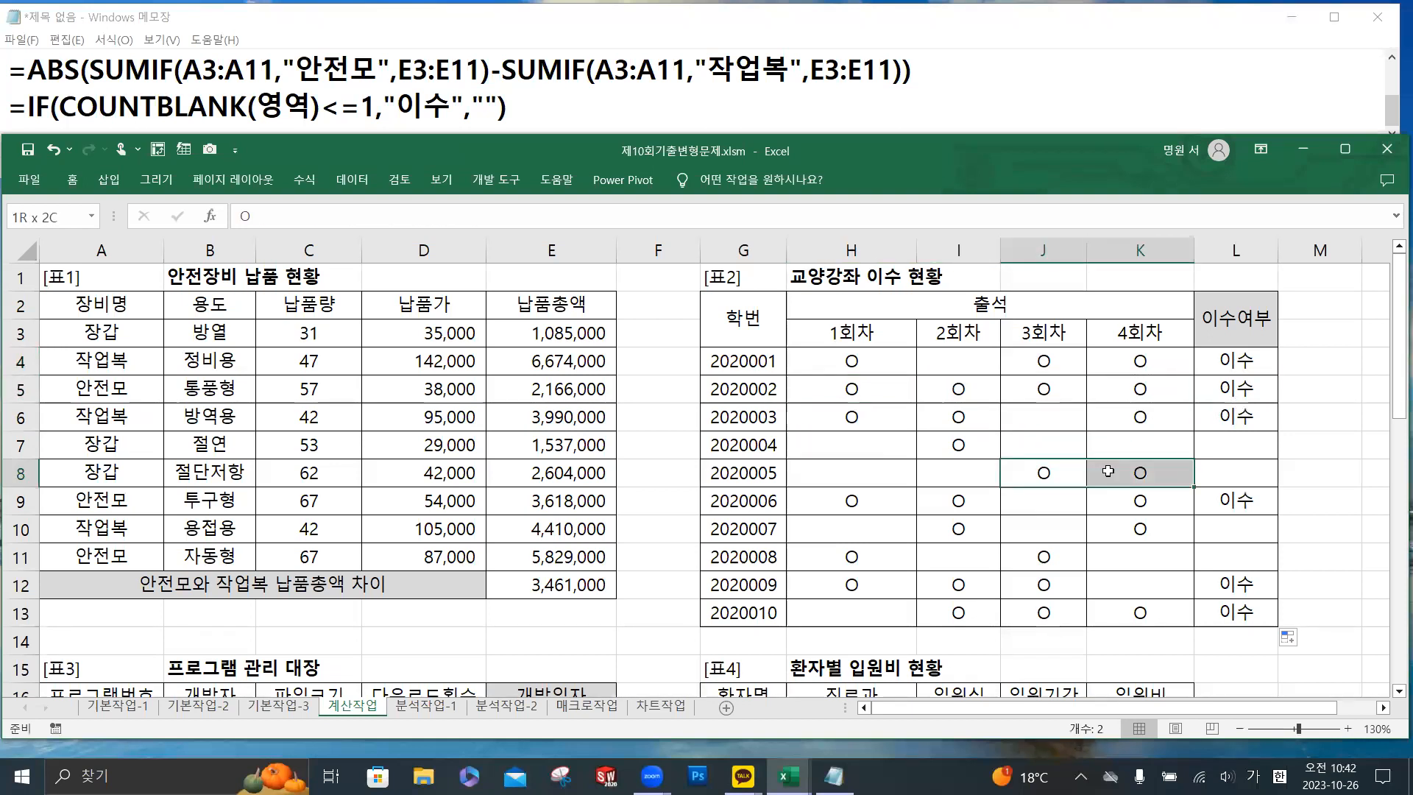
{"action": "left_click", "coordinate": [1227, 470]}
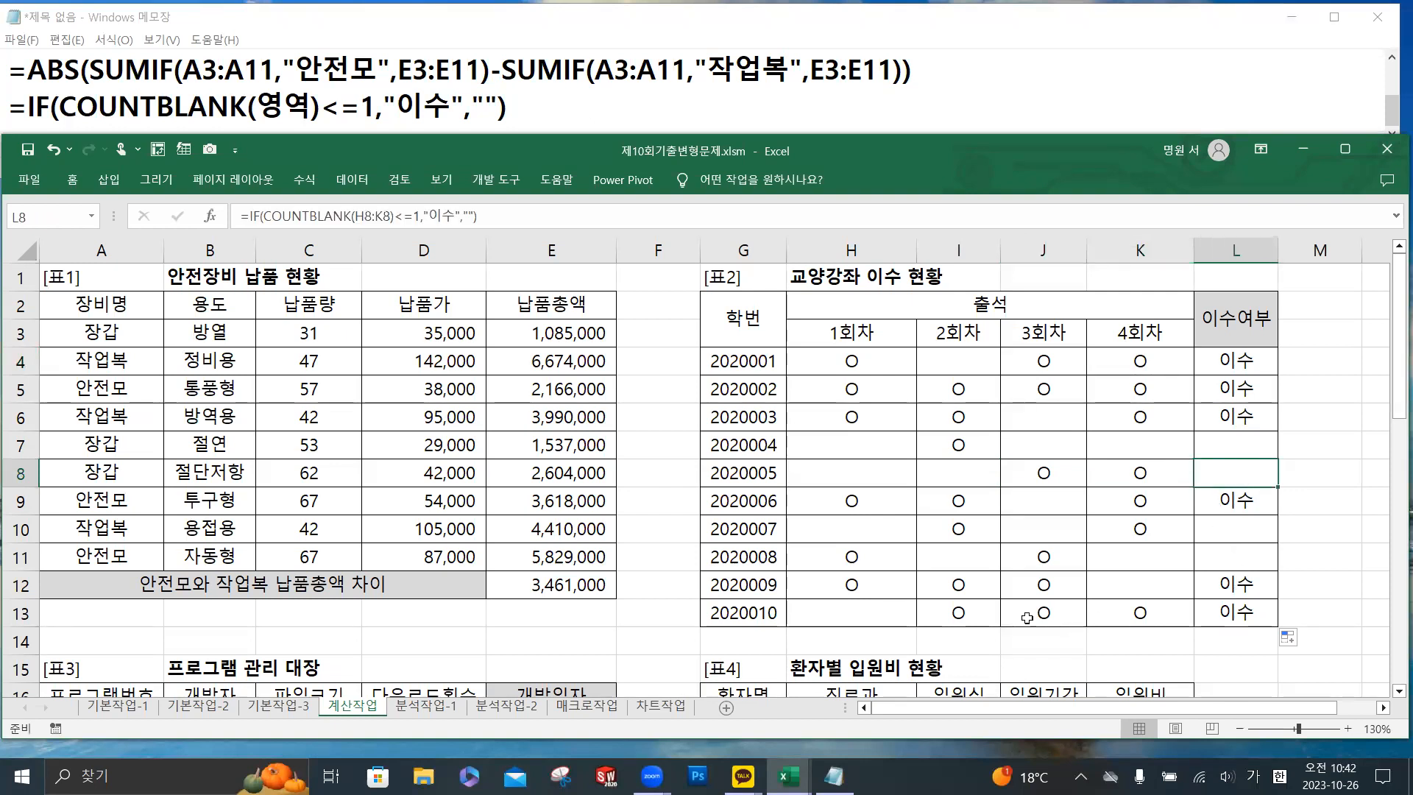
{"action": "left_click", "coordinate": [850, 368]}
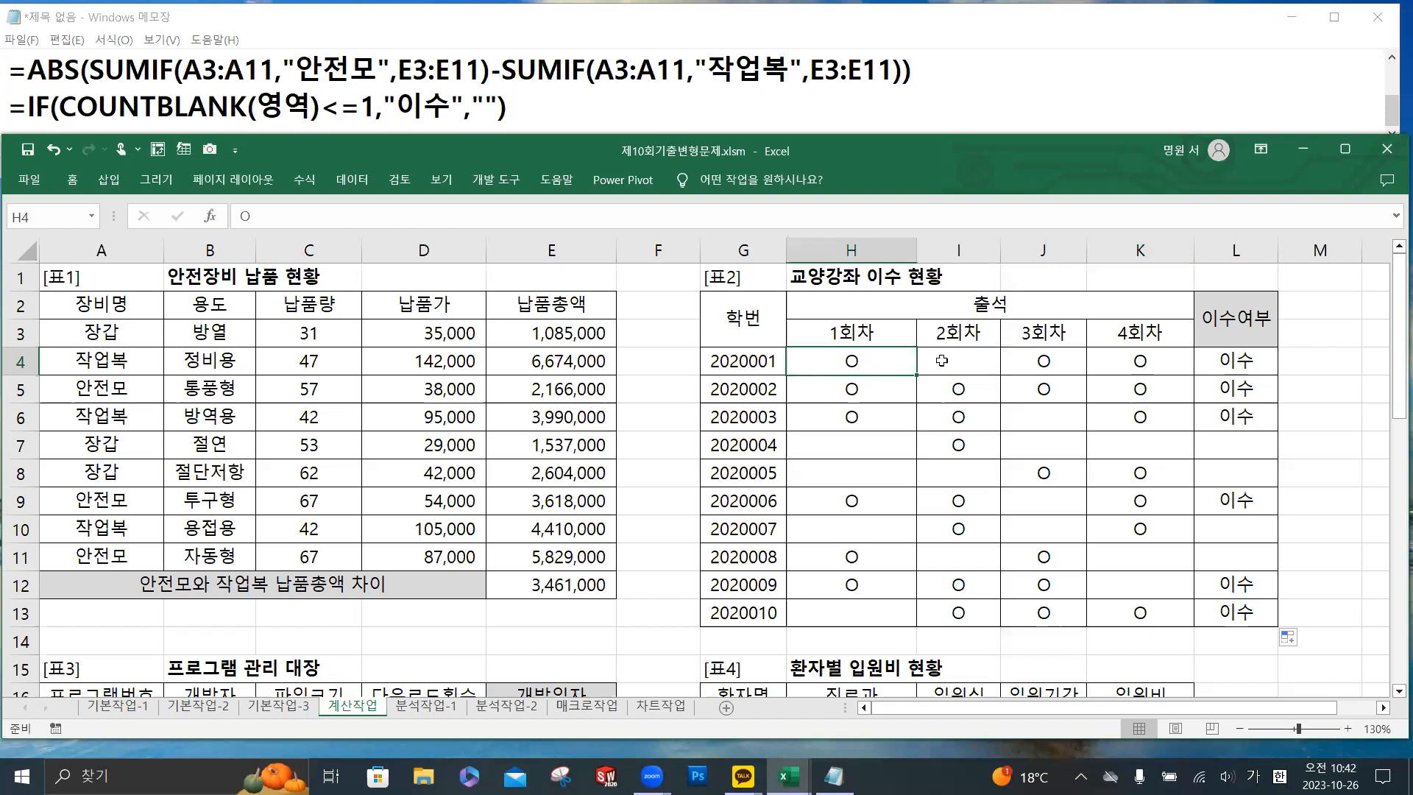
{"action": "left_click", "coordinate": [1059, 359]}
{"action": "left_click", "coordinate": [961, 362]}
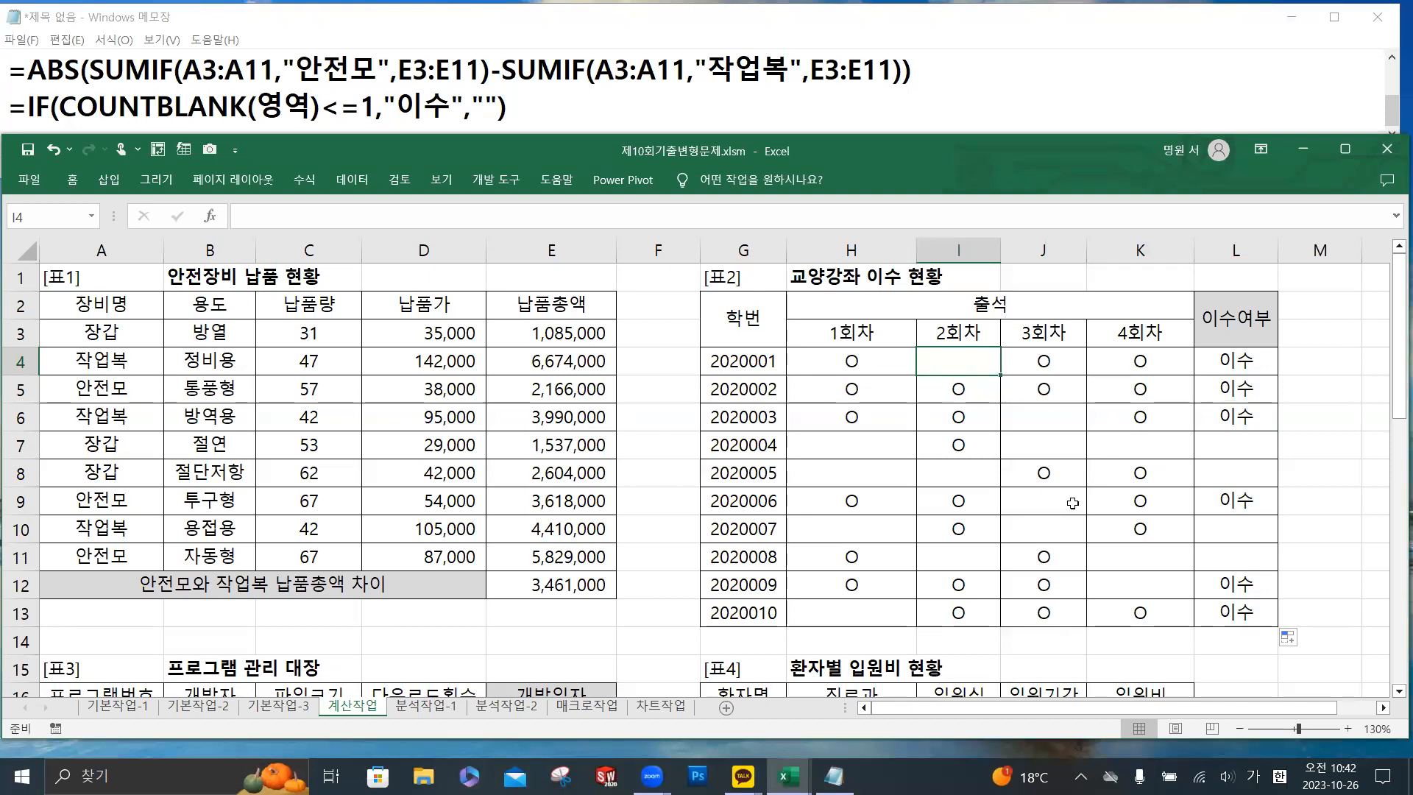
{"action": "scroll", "coordinate": [478, 439], "scroll_direction": "down", "scroll_amount": 1}
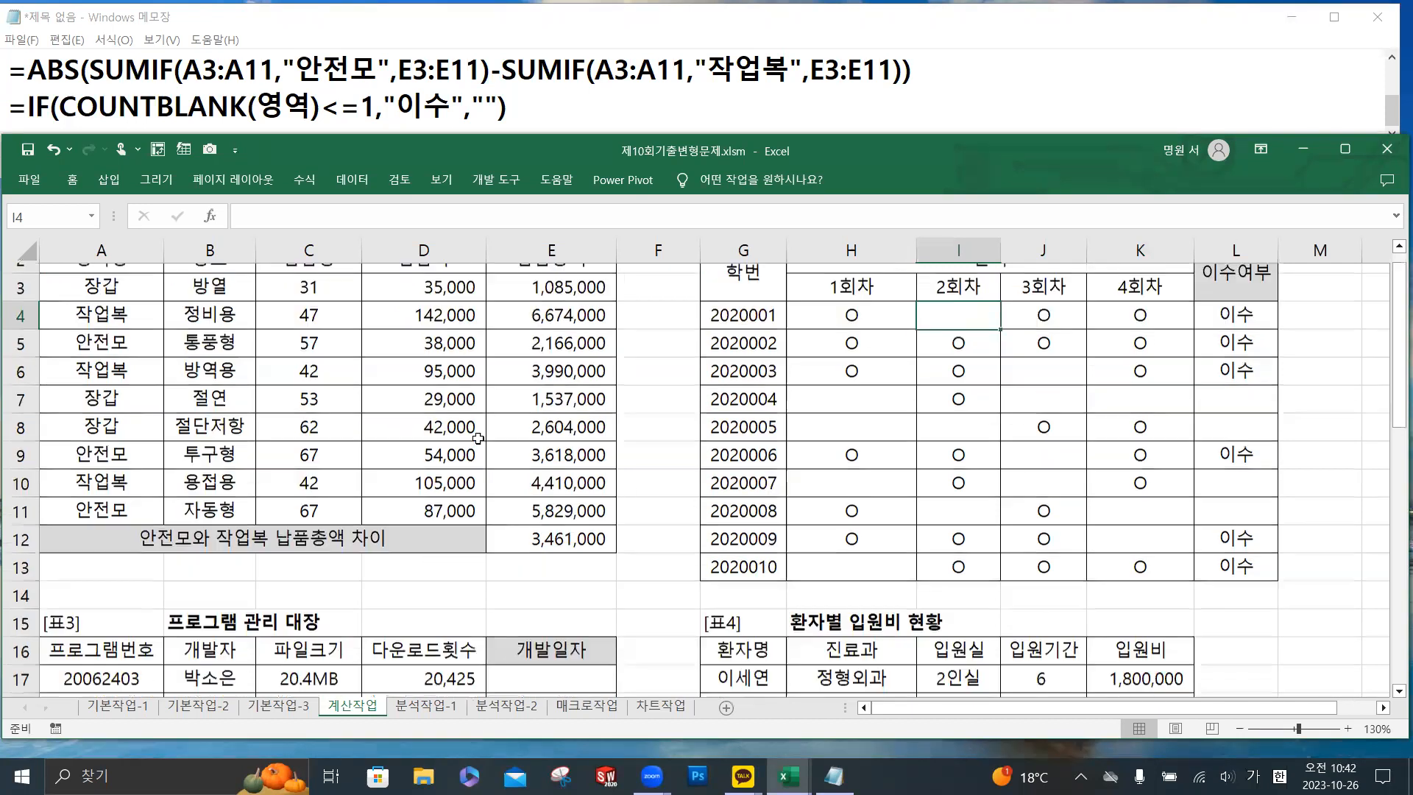
{"action": "scroll", "coordinate": [478, 439], "scroll_direction": "down", "scroll_amount": 4}
{"action": "scroll", "coordinate": [808, 414], "scroll_direction": "up", "scroll_amount": 4}
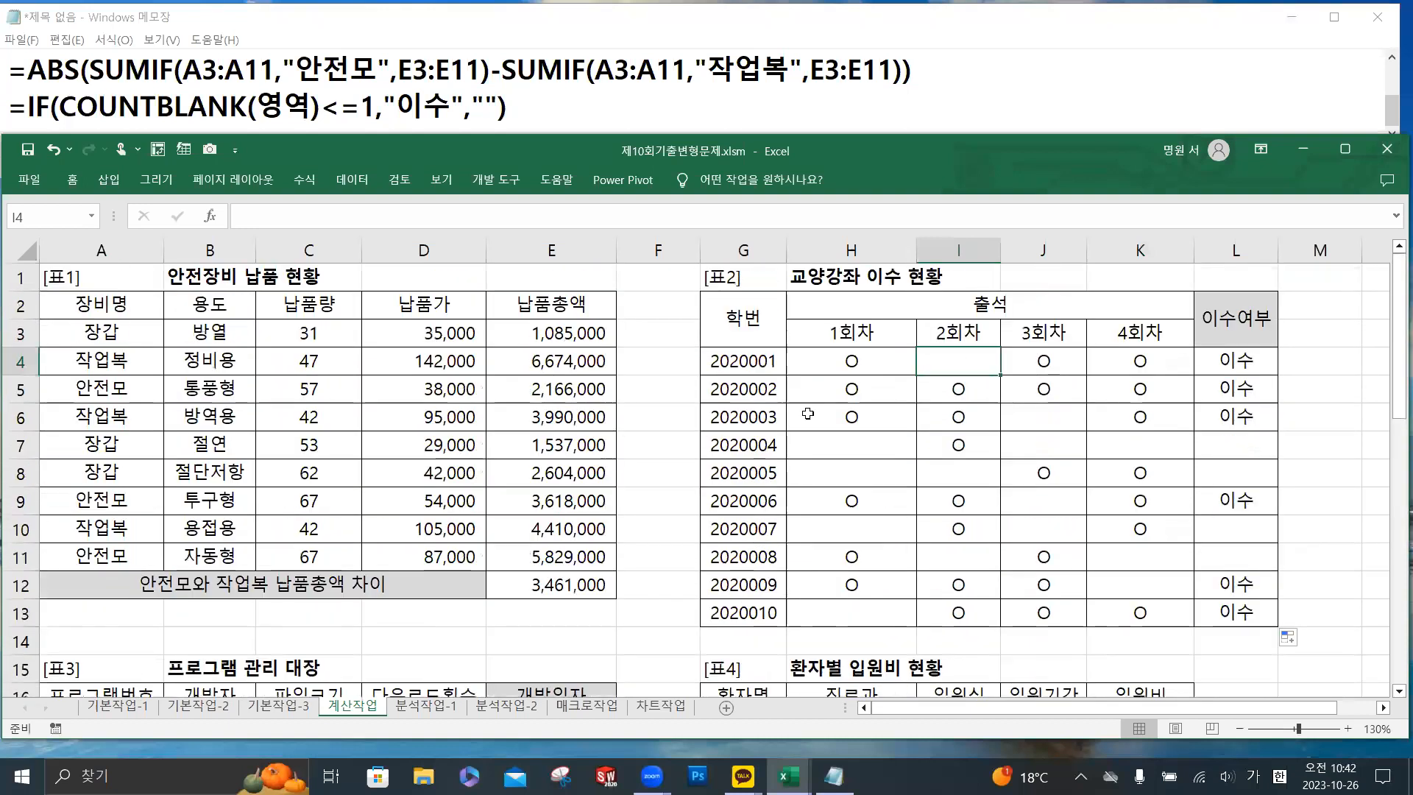
{"action": "left_click", "coordinate": [1248, 359]}
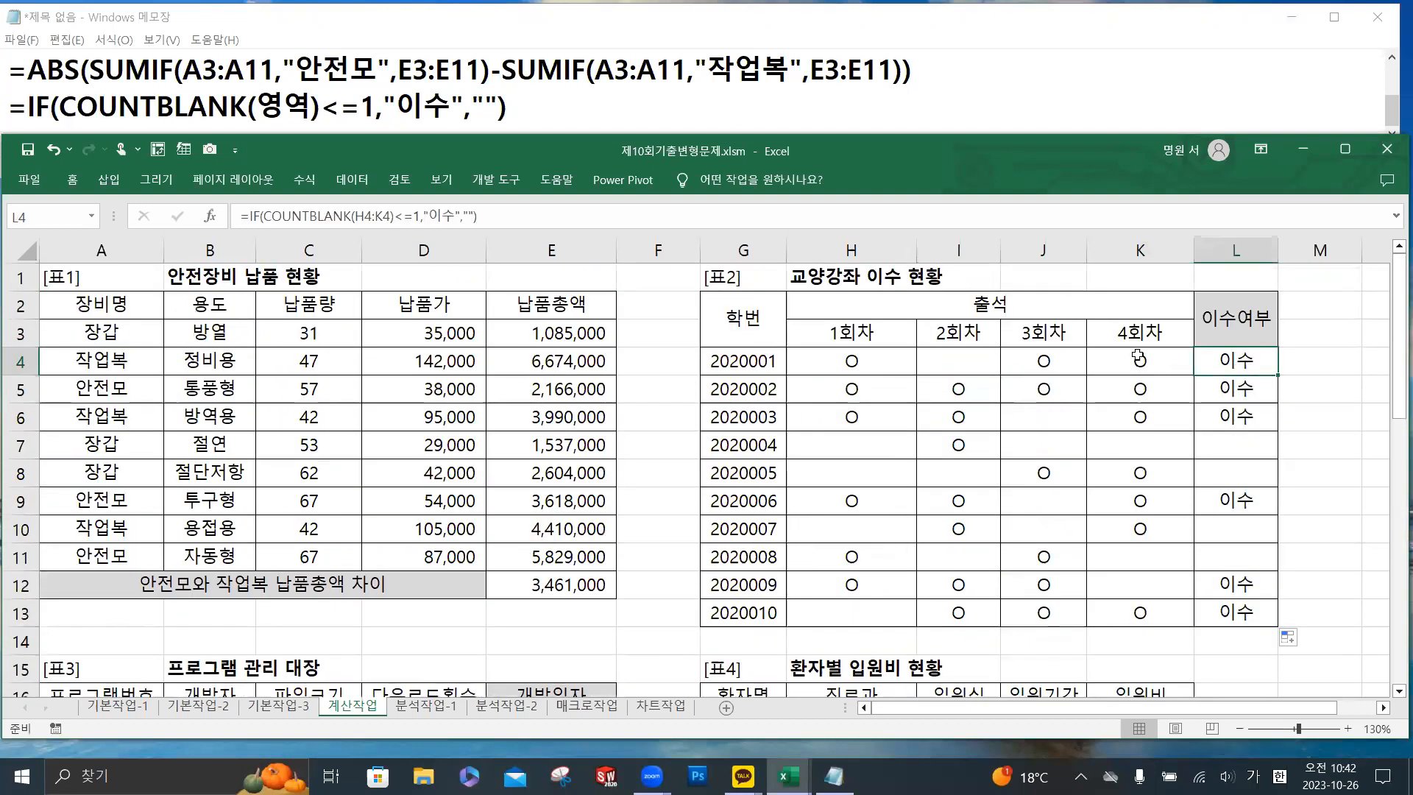
{"action": "left_click", "coordinate": [340, 103]}
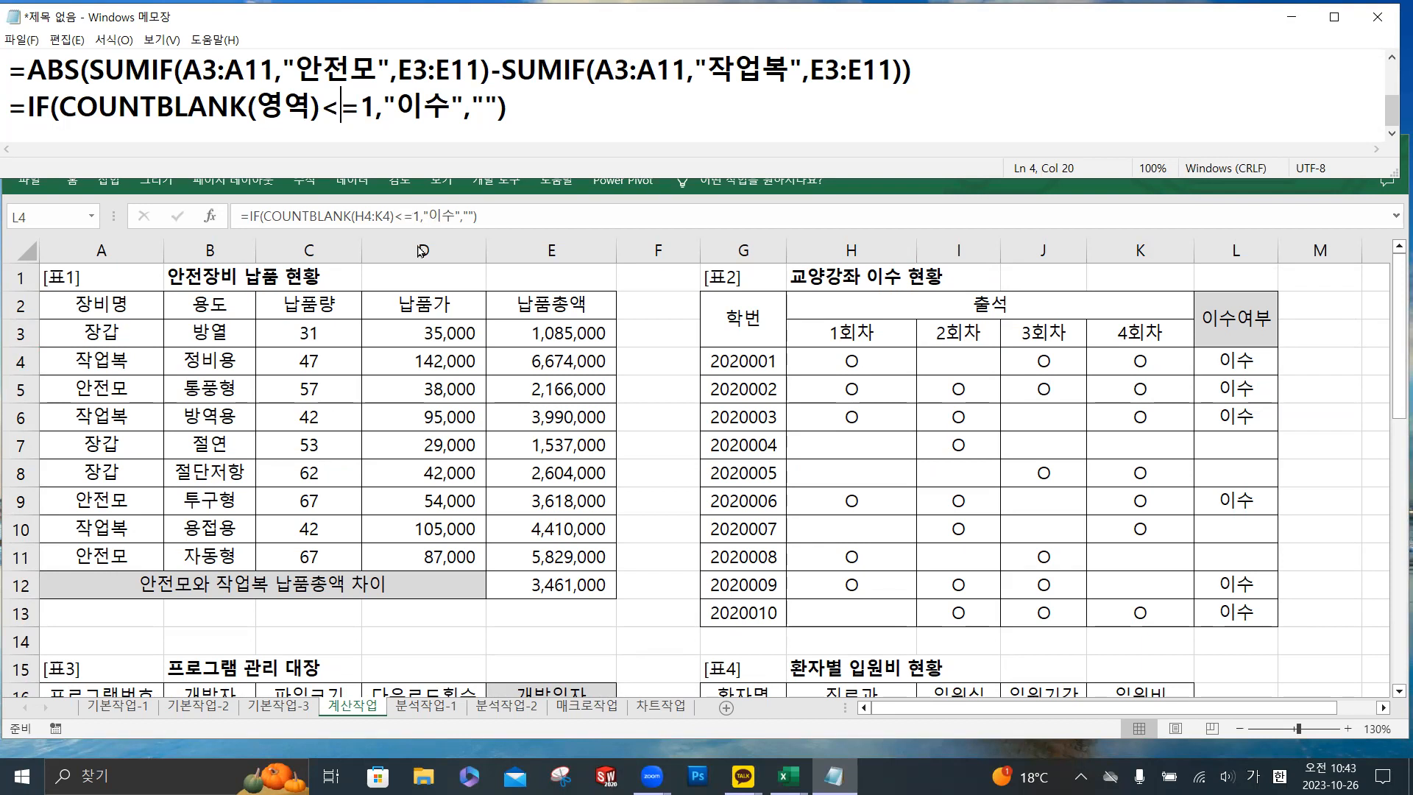
Start a DATE formula in cell E17 of the 개발일자 column in 표3, with the screen magnifier turned on.
{"action": "left_click", "coordinate": [387, 552]}
{"action": "scroll", "coordinate": [473, 403], "scroll_direction": "down", "scroll_amount": 3}
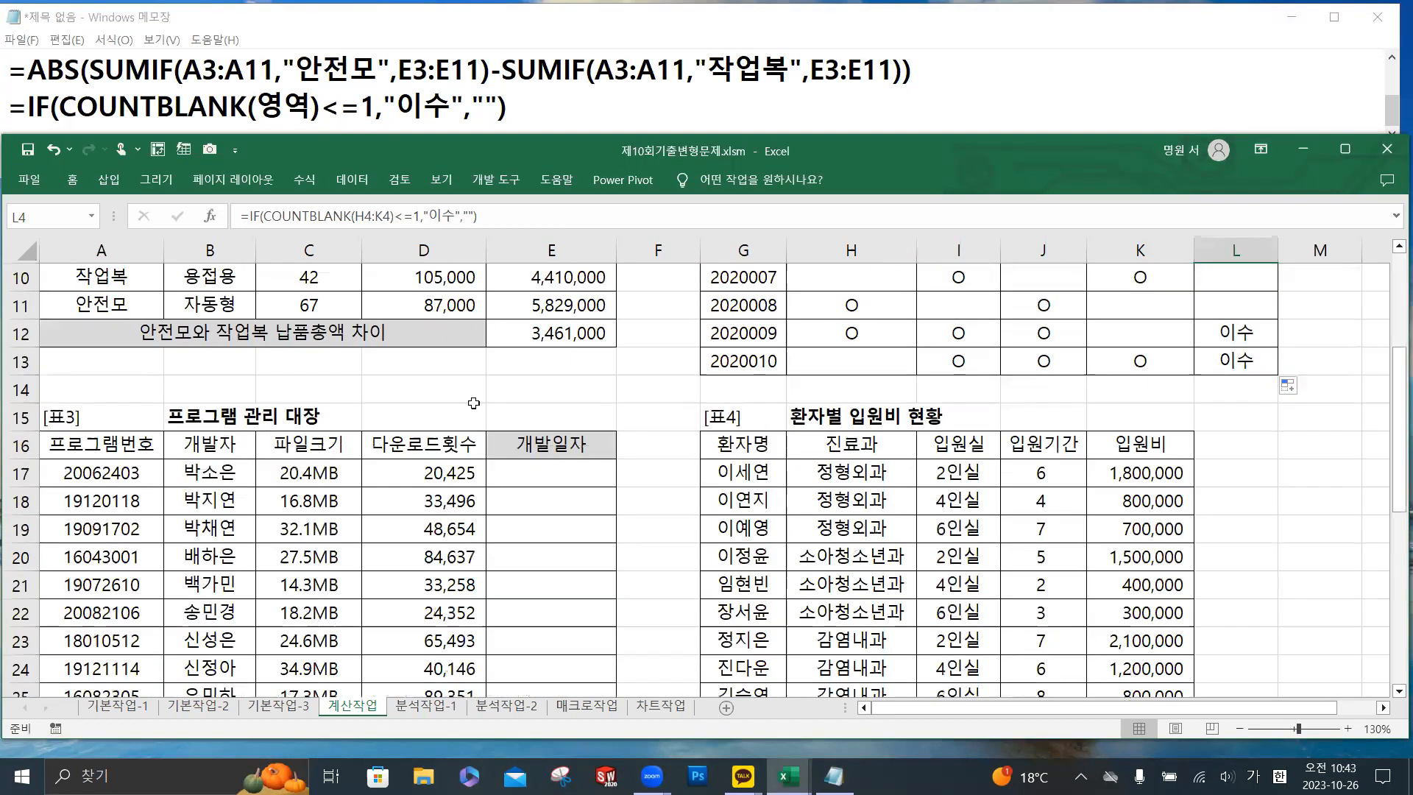
{"action": "left_click", "coordinate": [556, 476]}
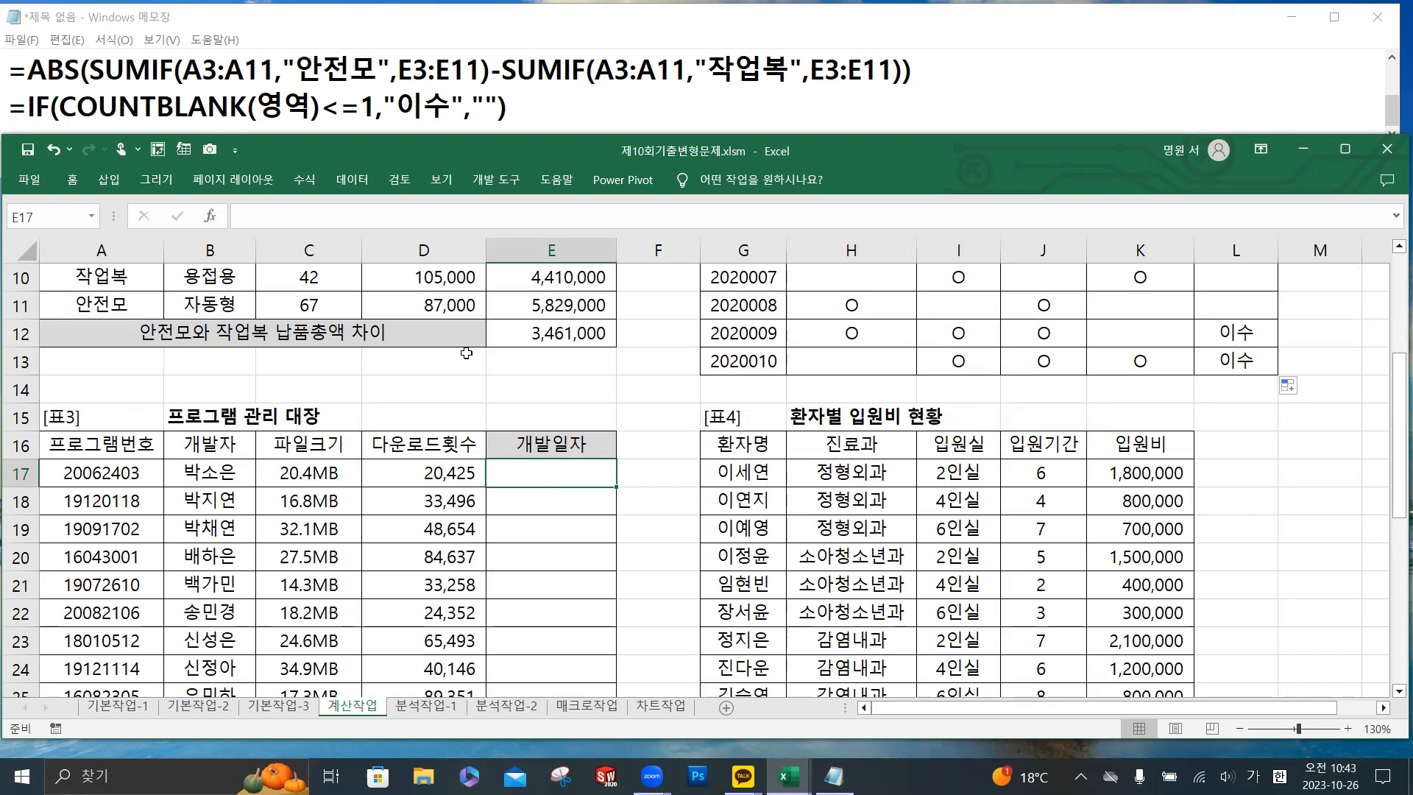
{"action": "key", "text": "ctrl"}
{"action": "left_click", "coordinate": [329, 216]}
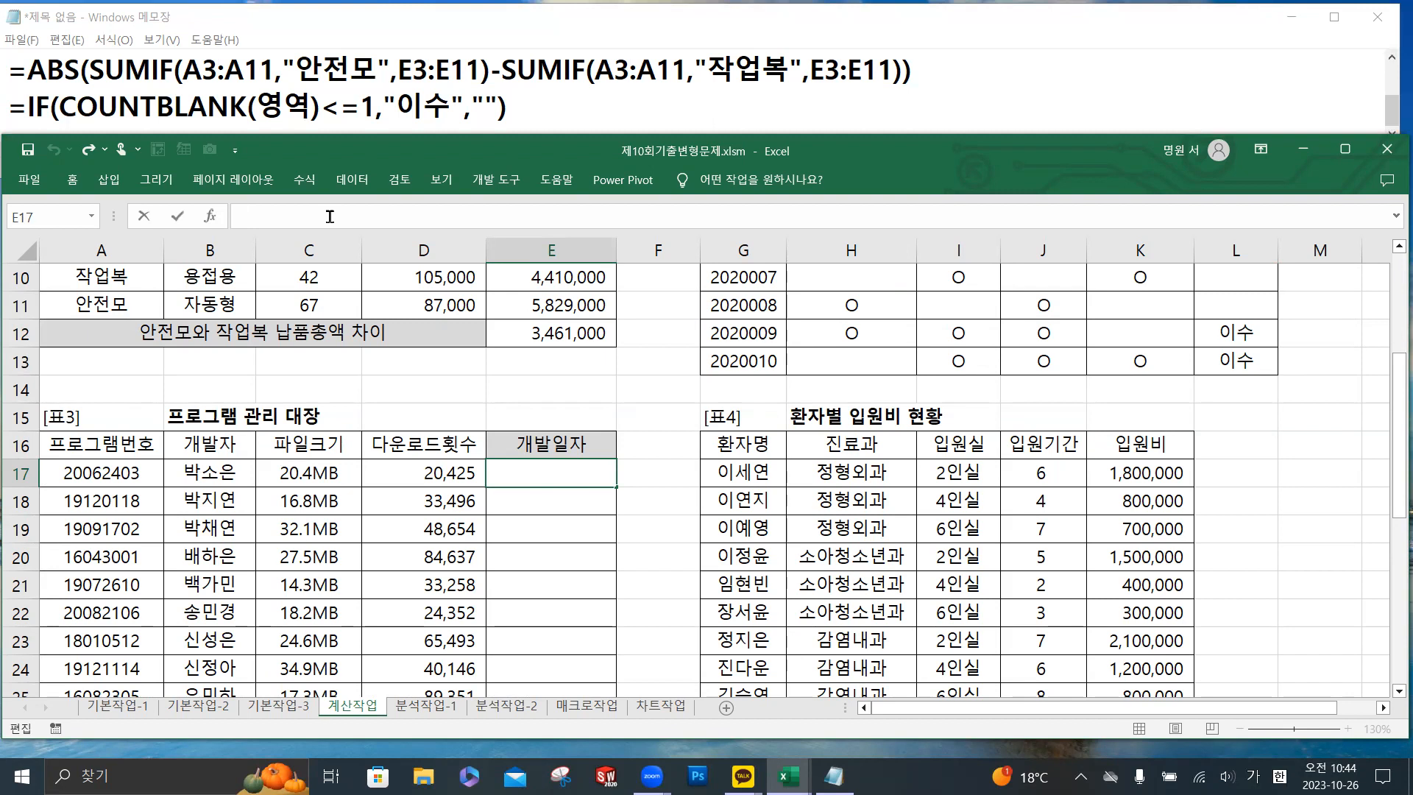
{"action": "key", "text": "super+plus"}
{"action": "type", "text": "="}
{"action": "type", "text": "ㅇ"}
{"action": "key", "text": "BackSpace"}
{"action": "key", "text": "Hangul"}
{"action": "type", "text": "date"}
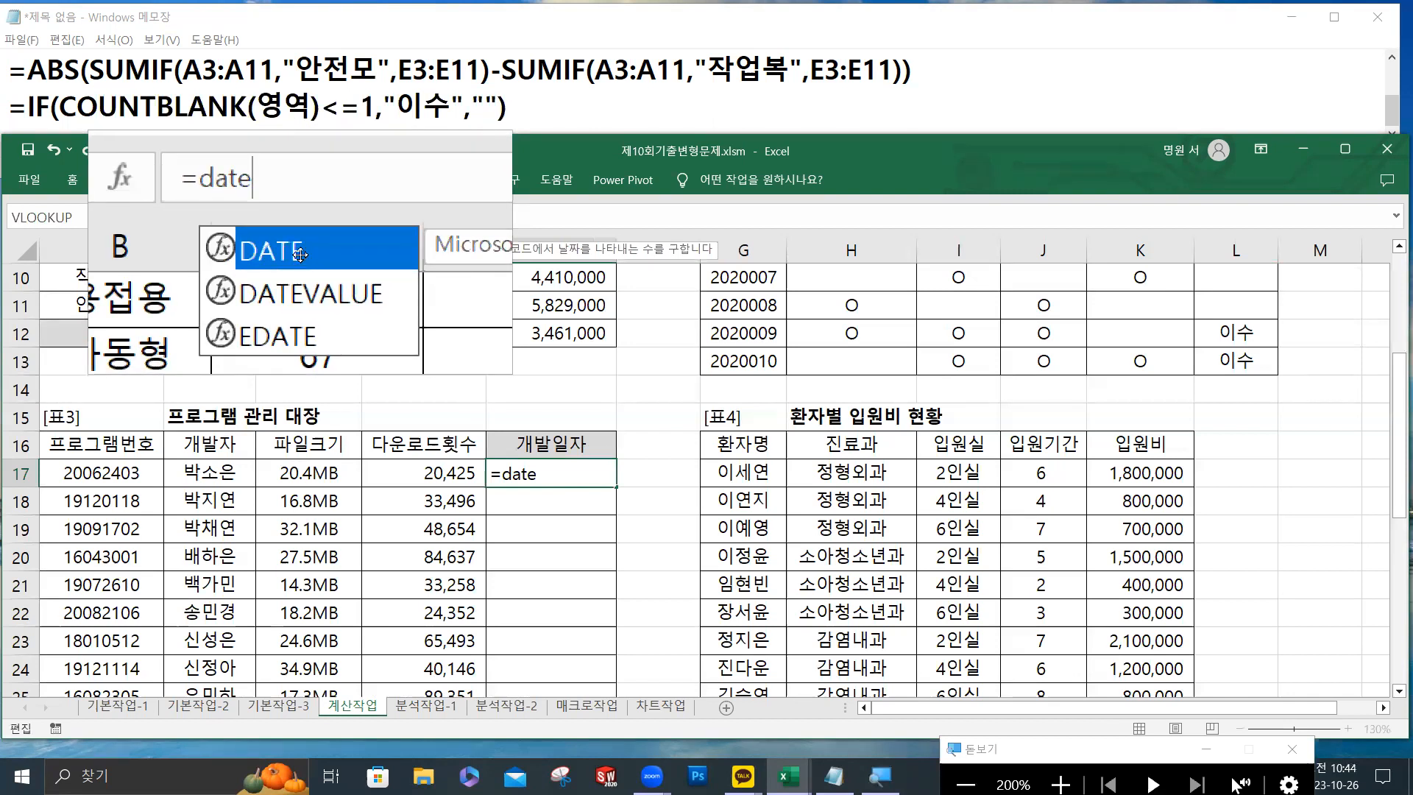
{"action": "key", "text": "Tab"}
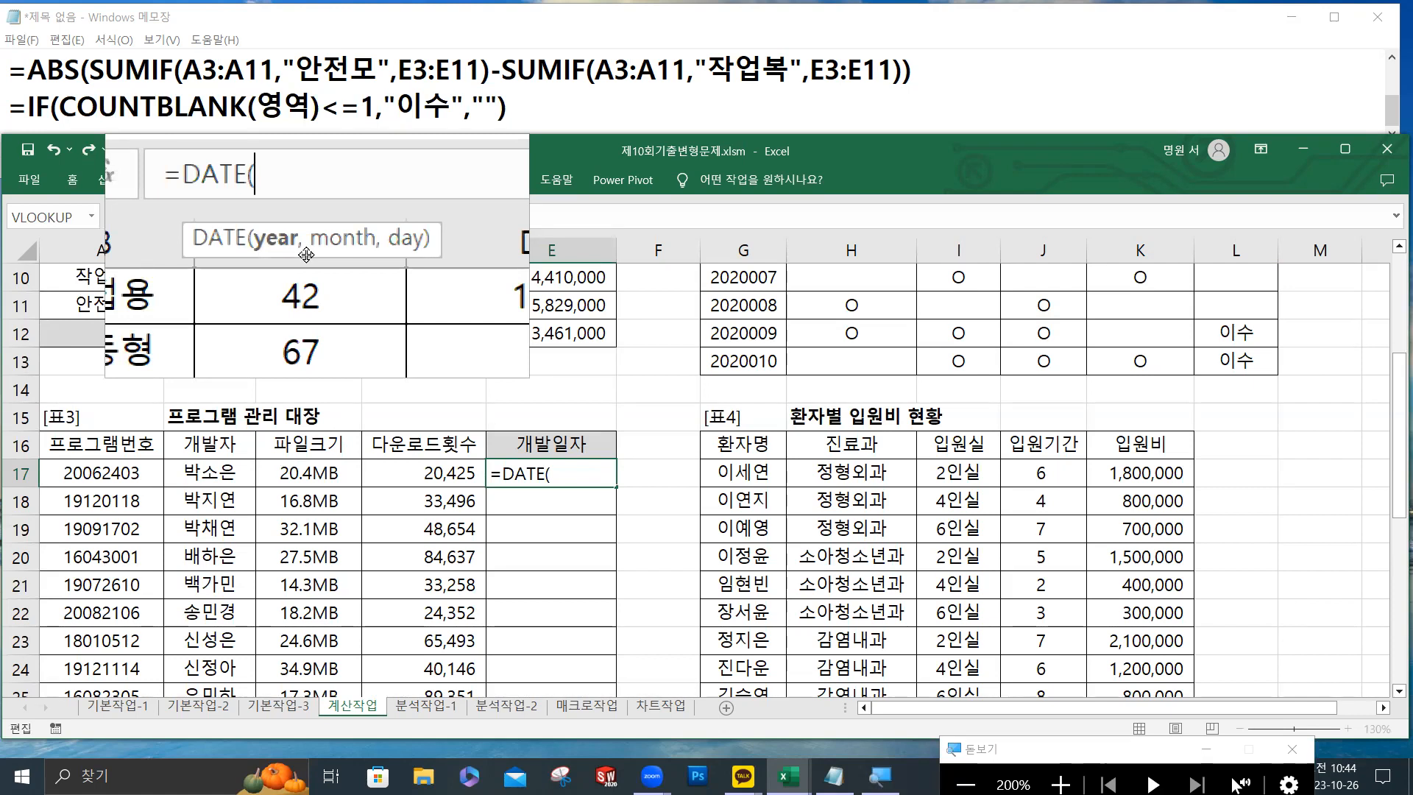
Enter 2000+LEFT(A17,2) as the year argument of the E17 DATE formula.
{"action": "type", "text": "2000+"}
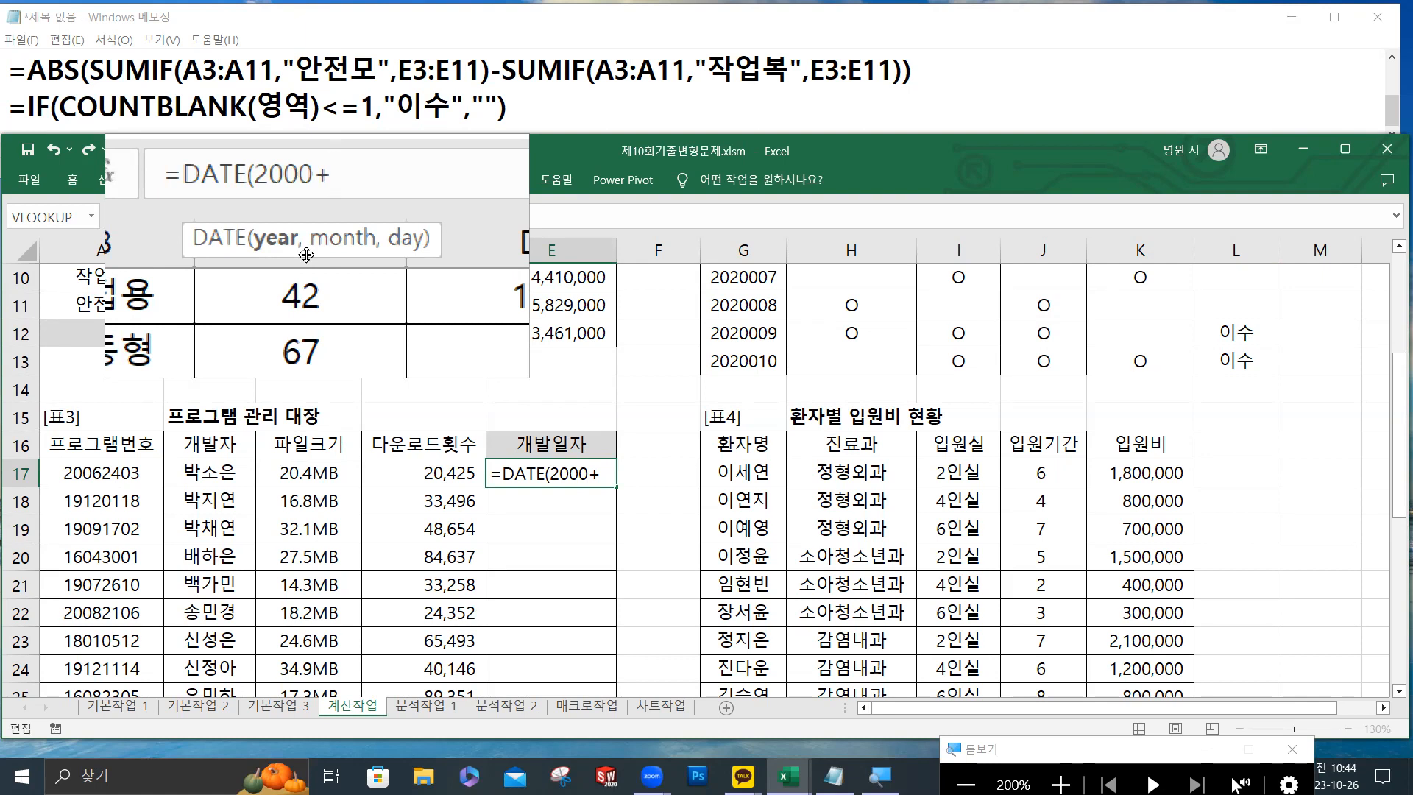
{"action": "type", "text": "lef"}
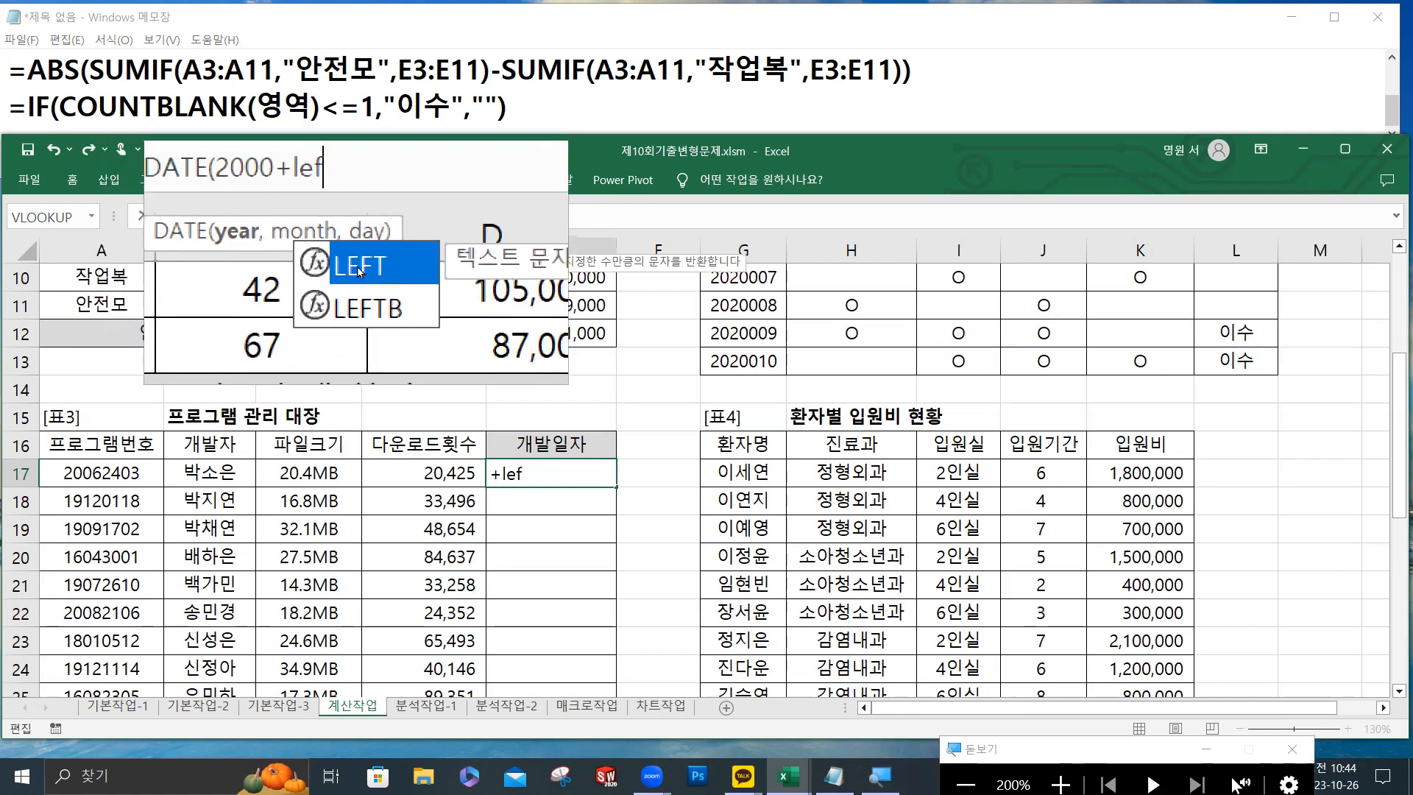
{"action": "key", "text": "Tab"}
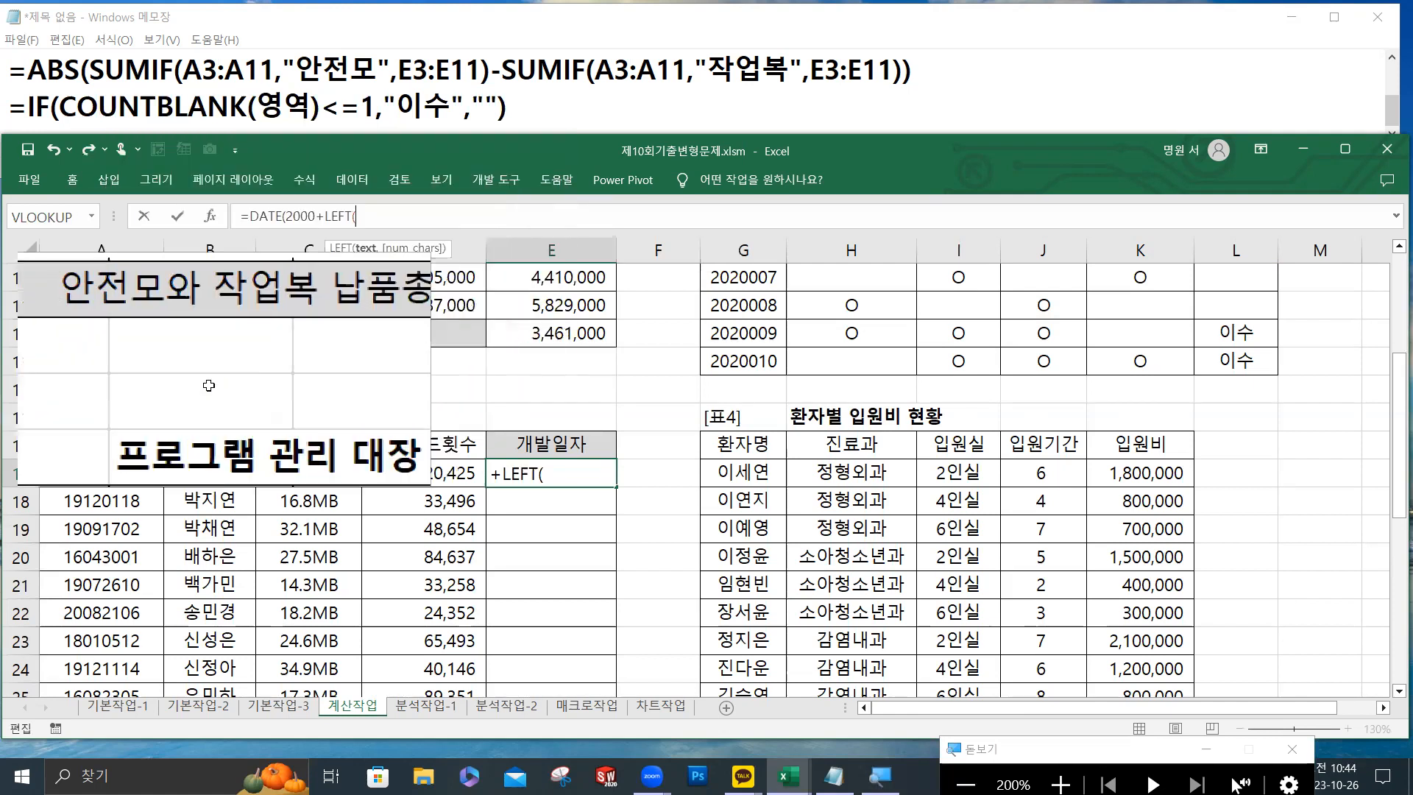
{"action": "left_click", "coordinate": [89, 475]}
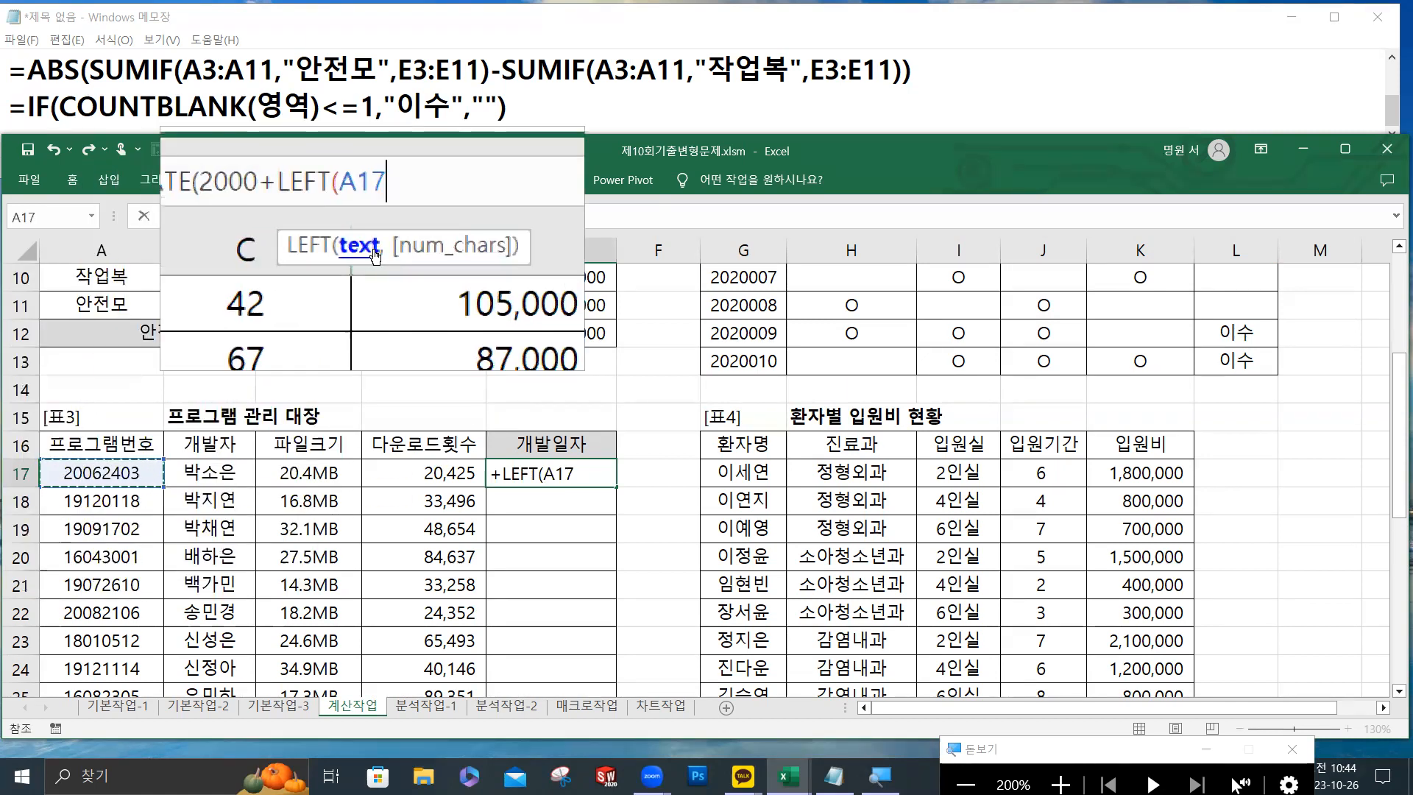
{"action": "type", "text": ",2"}
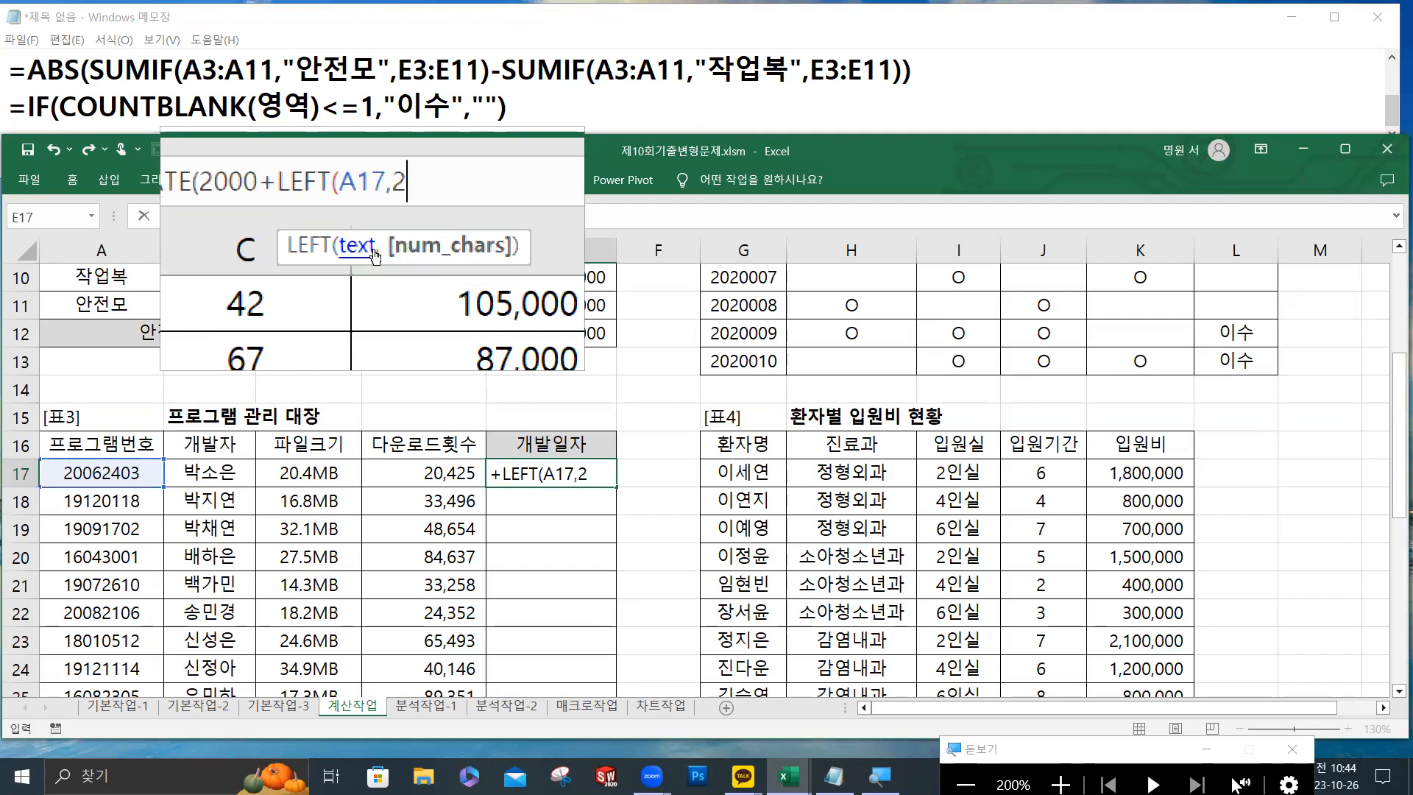
{"action": "type", "text": ")"}
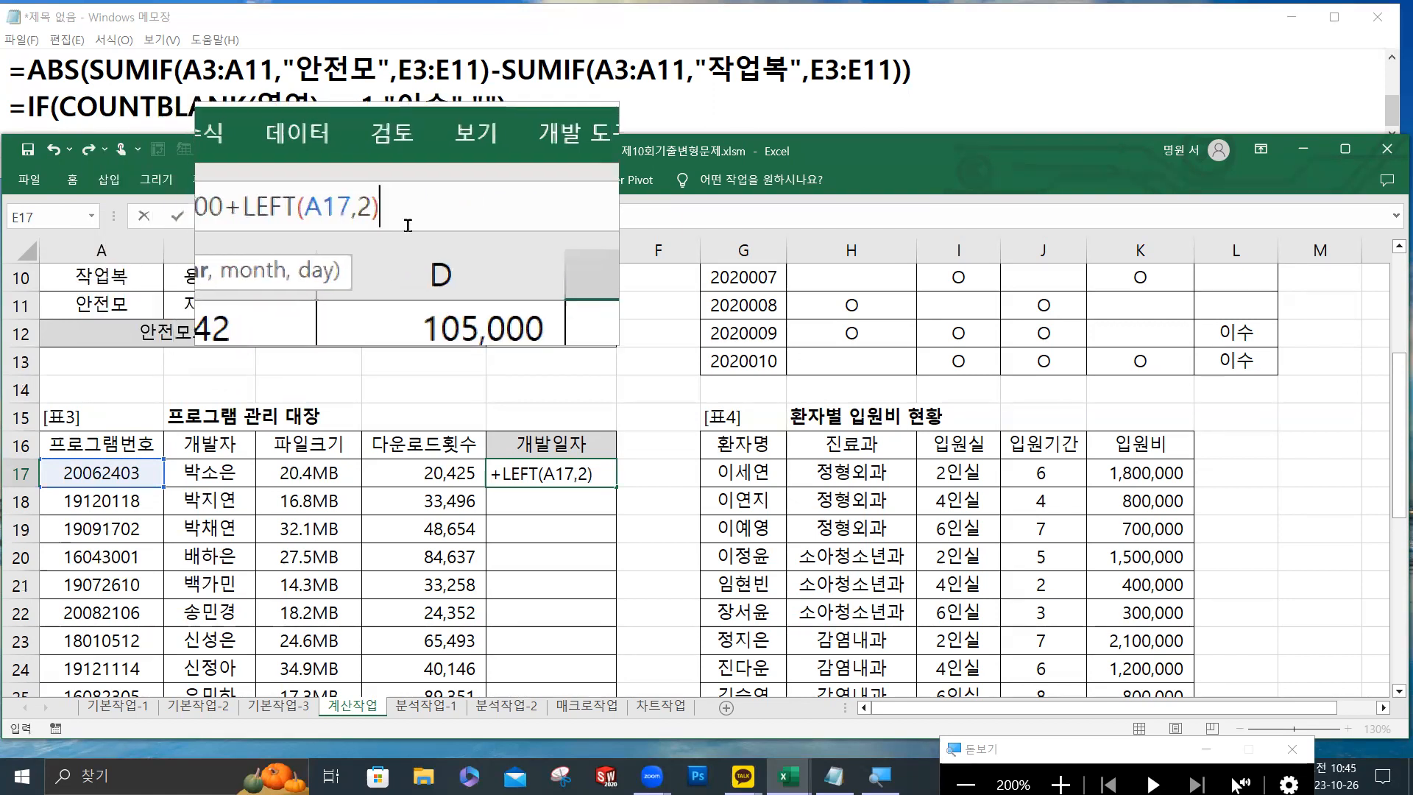
{"action": "type", "text": ","}
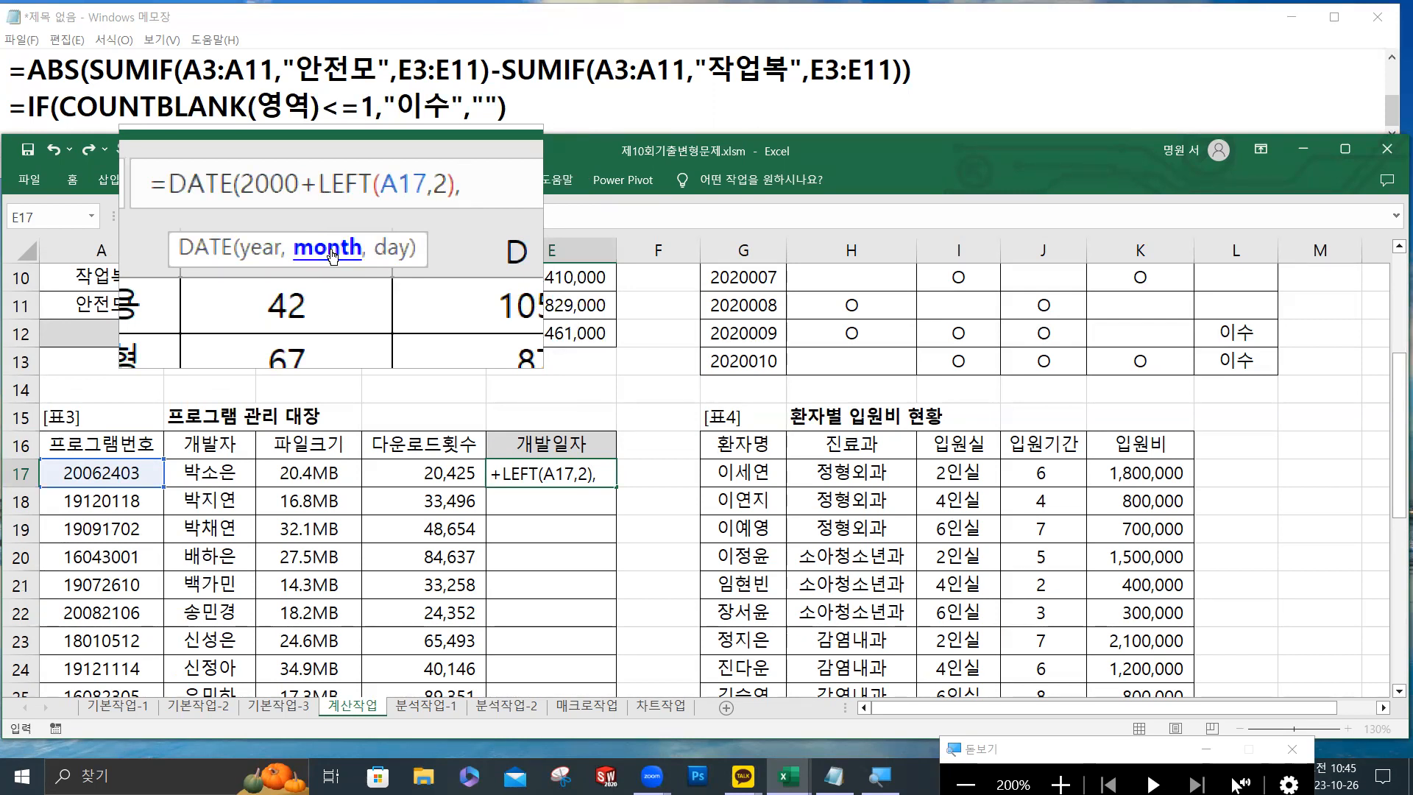
Enter MID(A17,3,2) as the month argument of the E17 DATE formula.
{"action": "type", "text": "mid"}
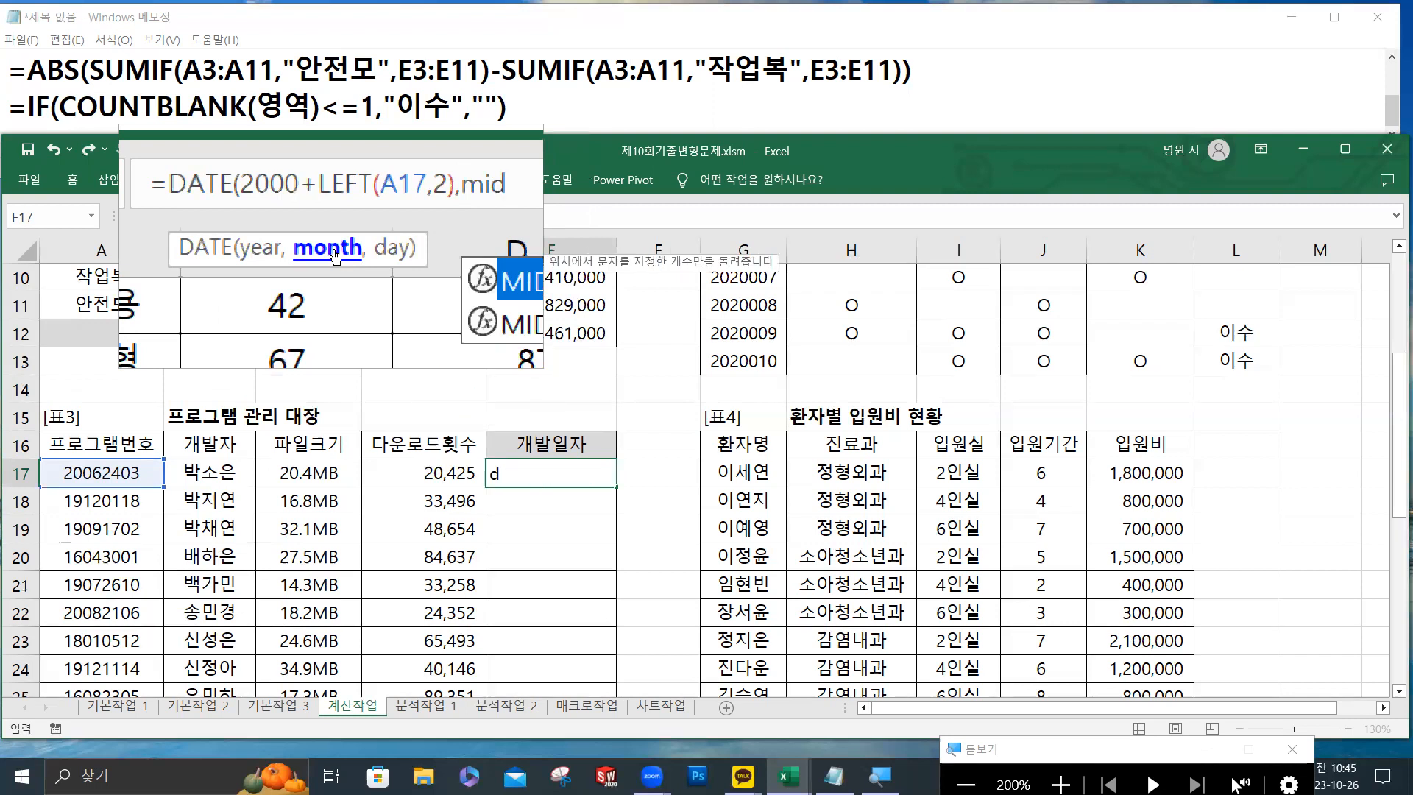
{"action": "double_click", "coordinate": [426, 266]}
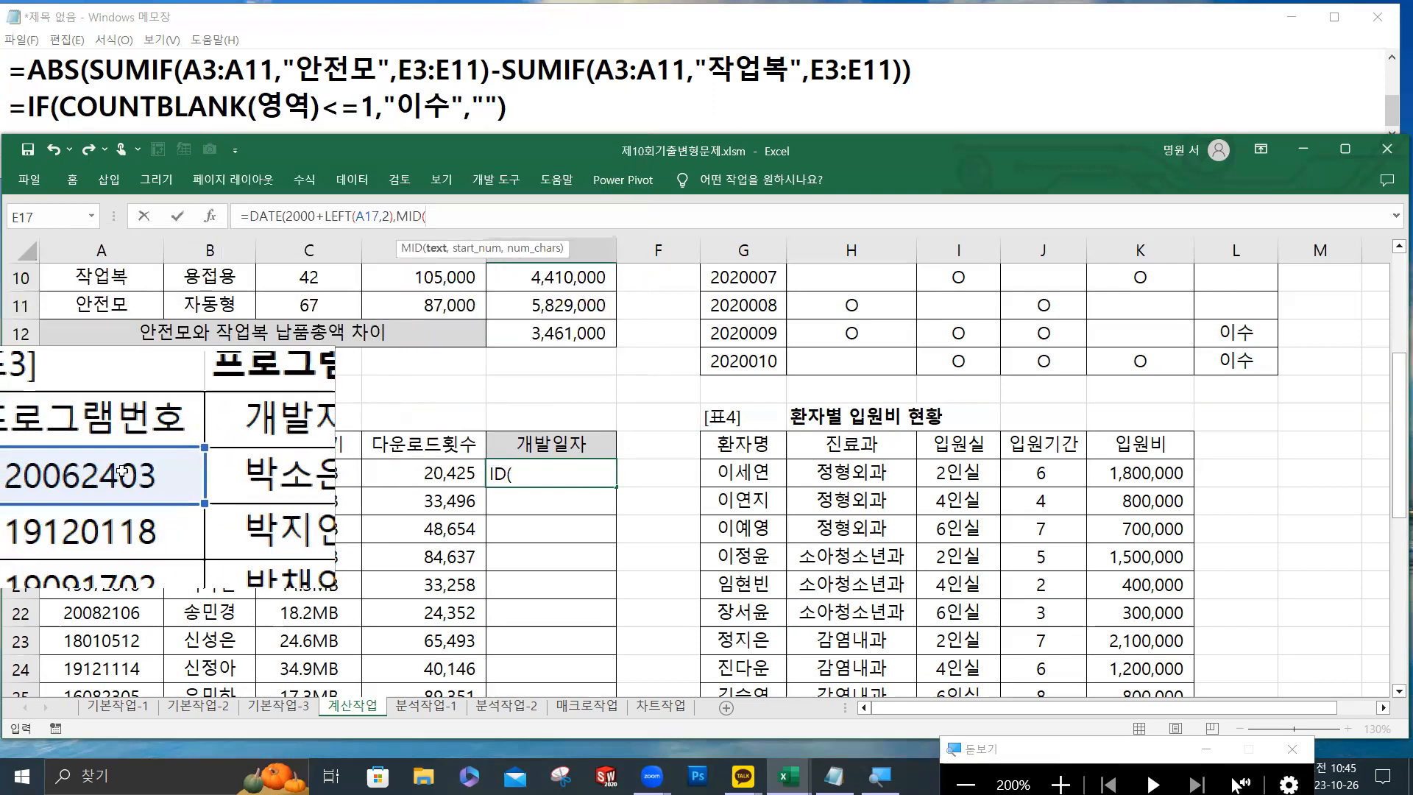
{"action": "left_click", "coordinate": [152, 472]}
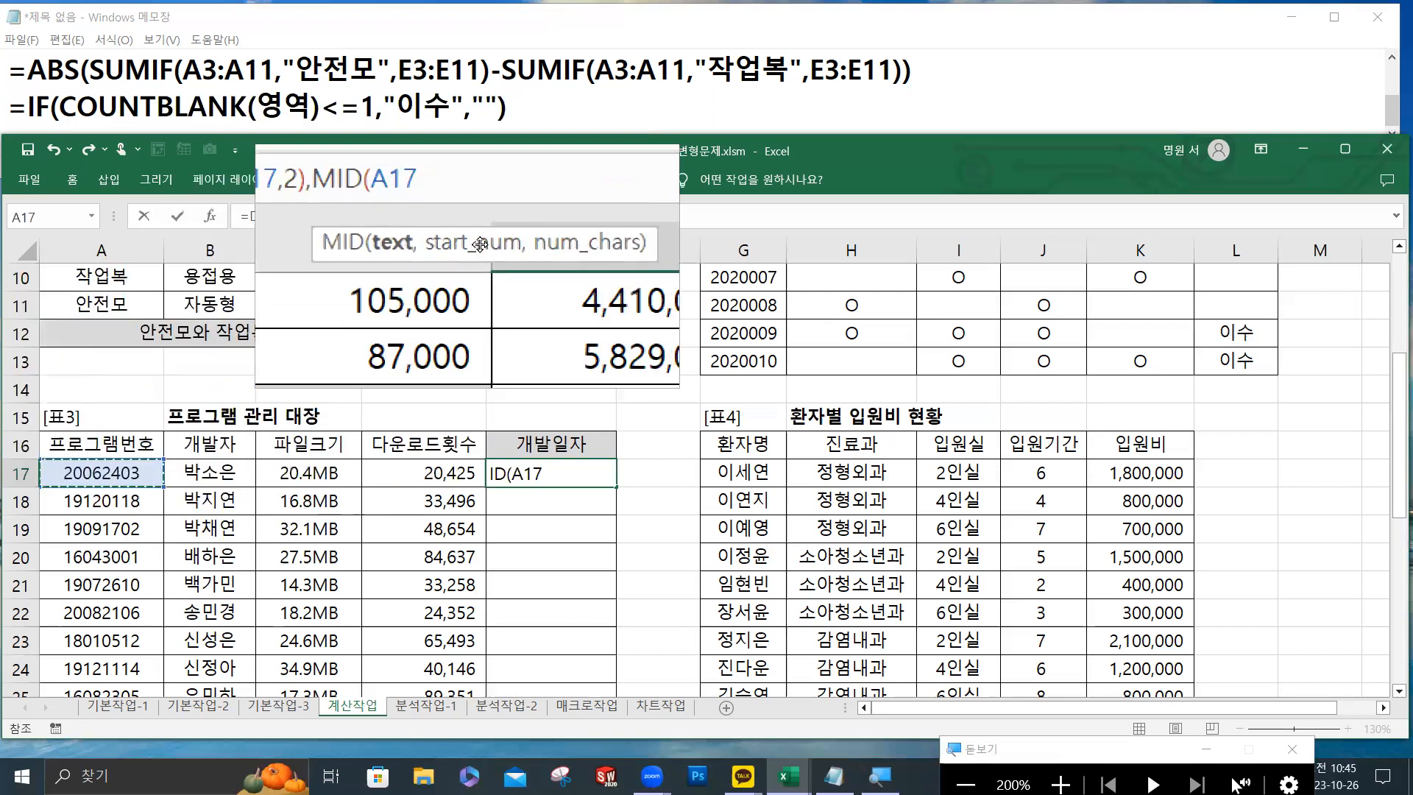
{"action": "type", "text": ","}
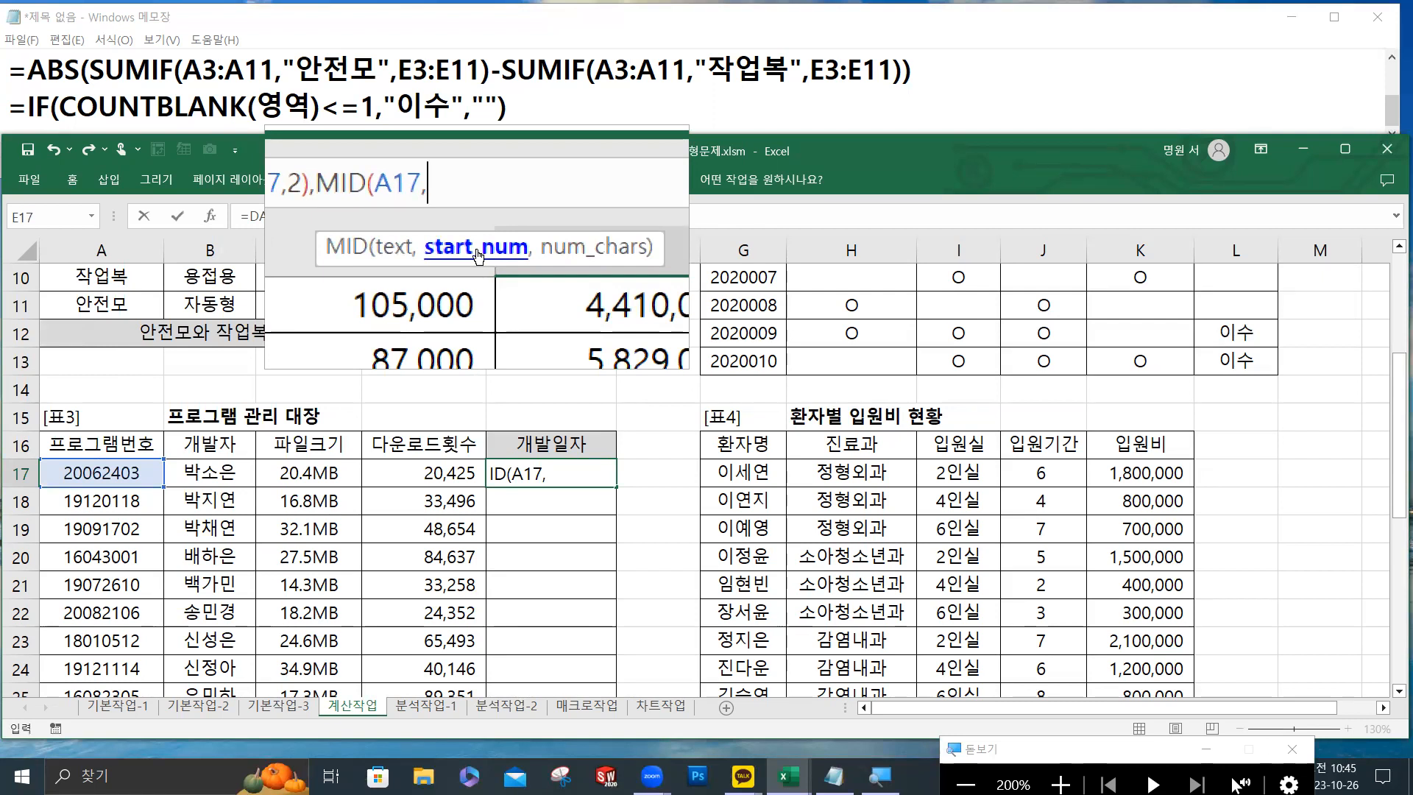
{"action": "type", "text": "3"}
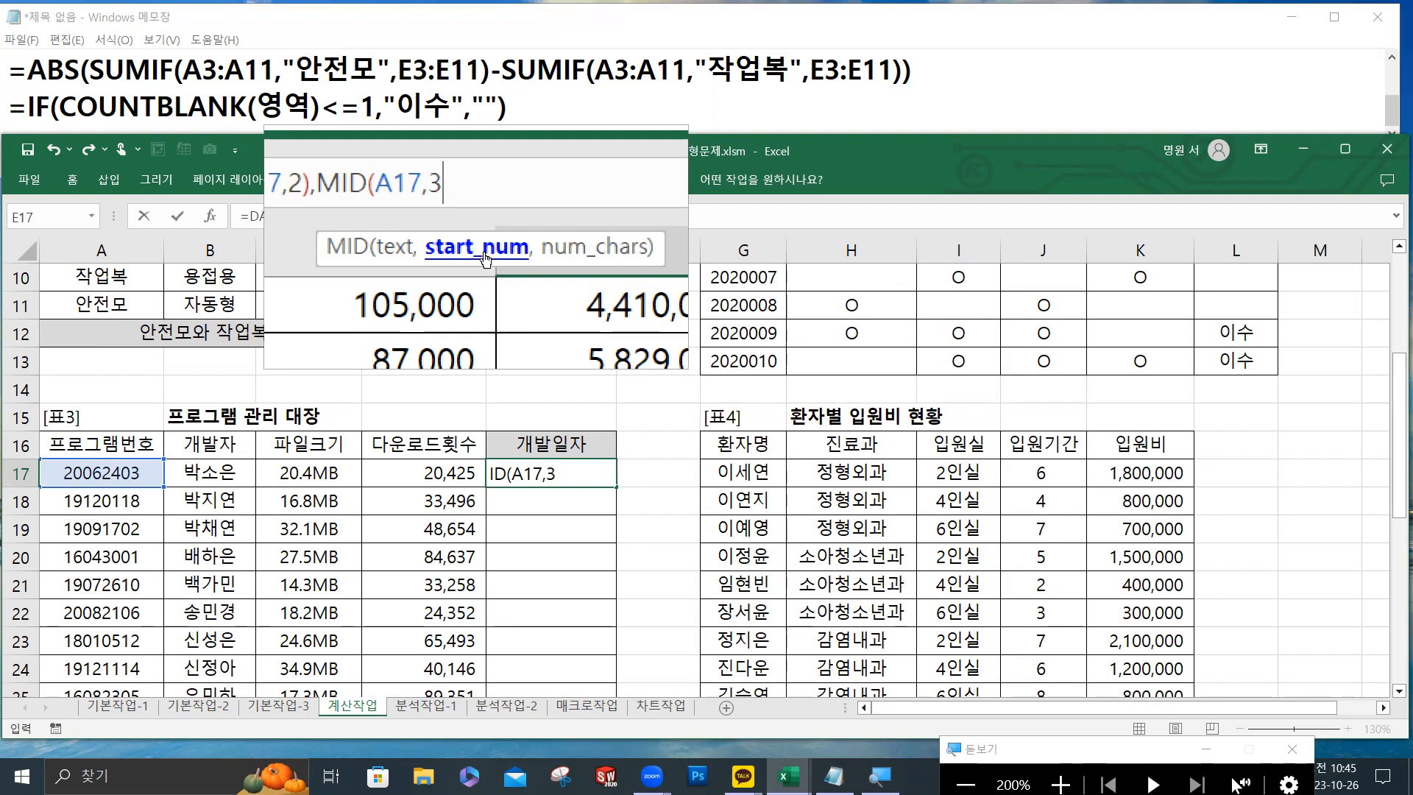
{"action": "type", "text": ","}
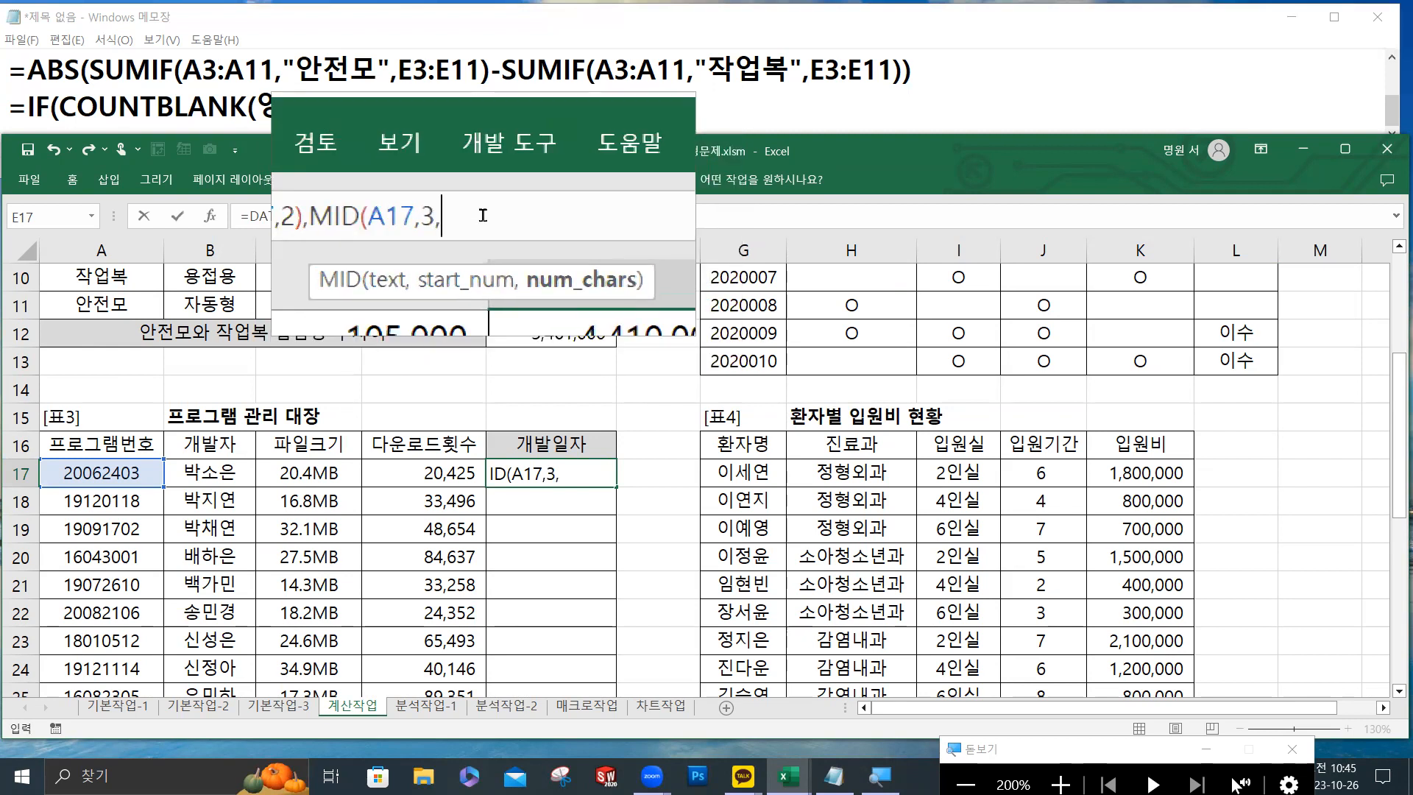
{"action": "type", "text": "2),"}
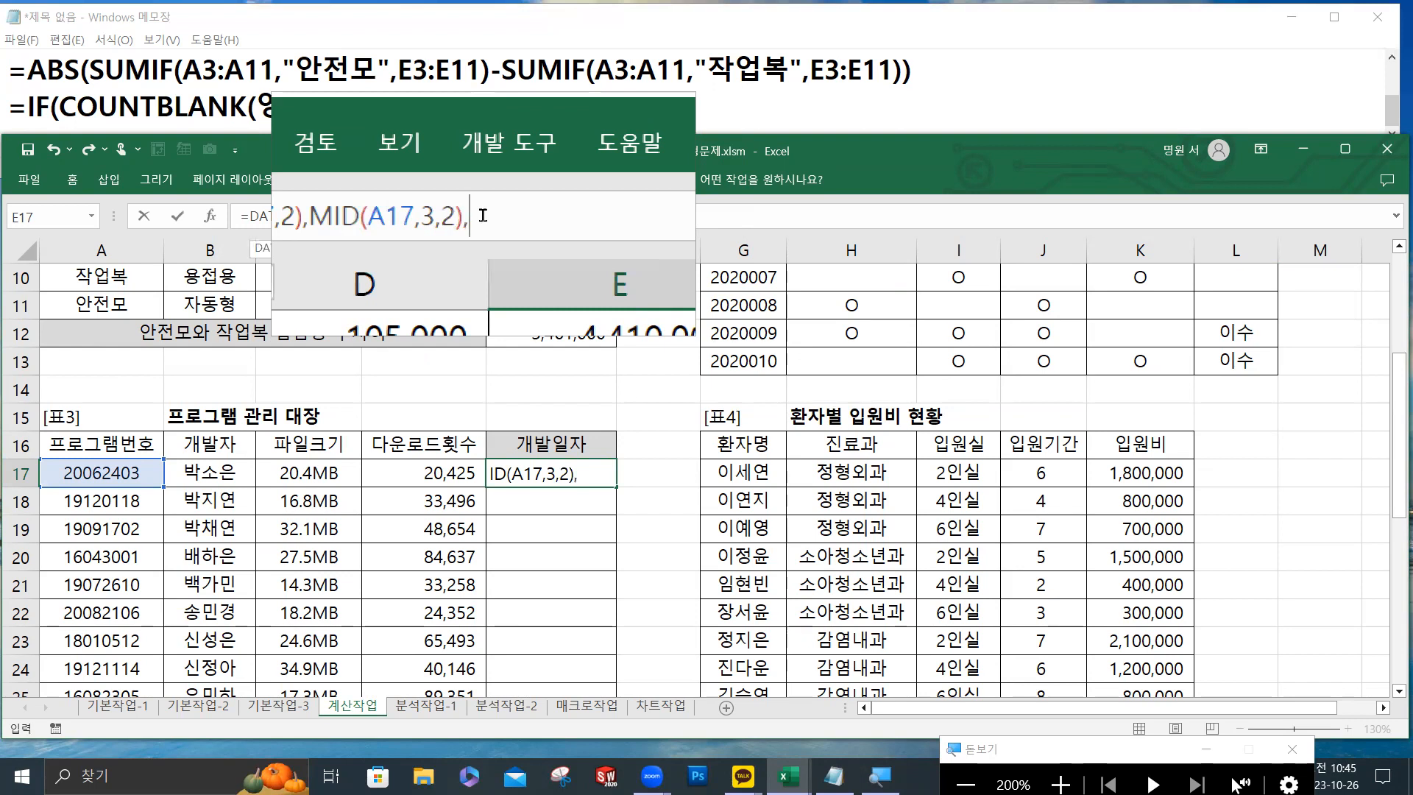
Enter MID(A17,5,2) as the day argument of the E17 DATE formula.
{"action": "type", "text": "mid"}
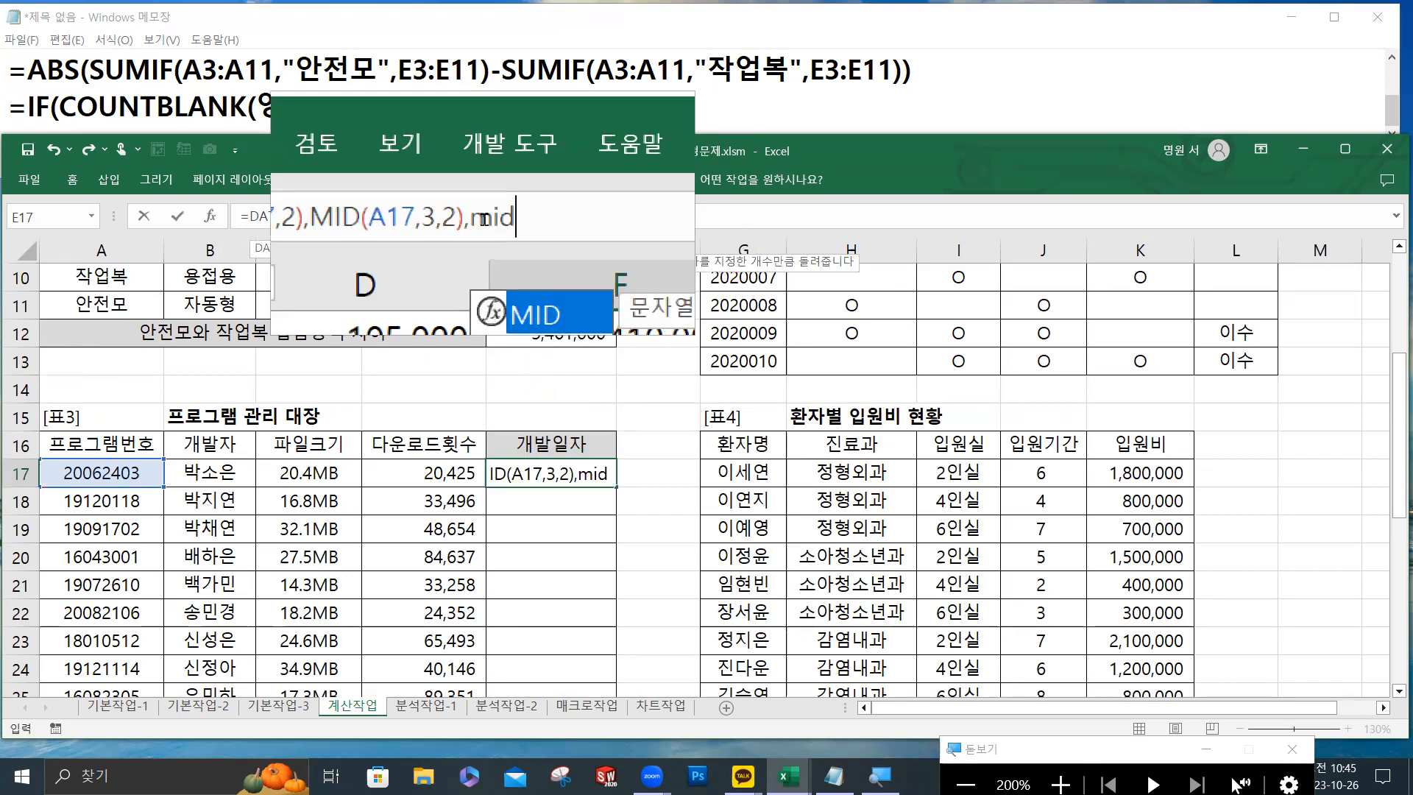
{"action": "double_click", "coordinate": [528, 274]}
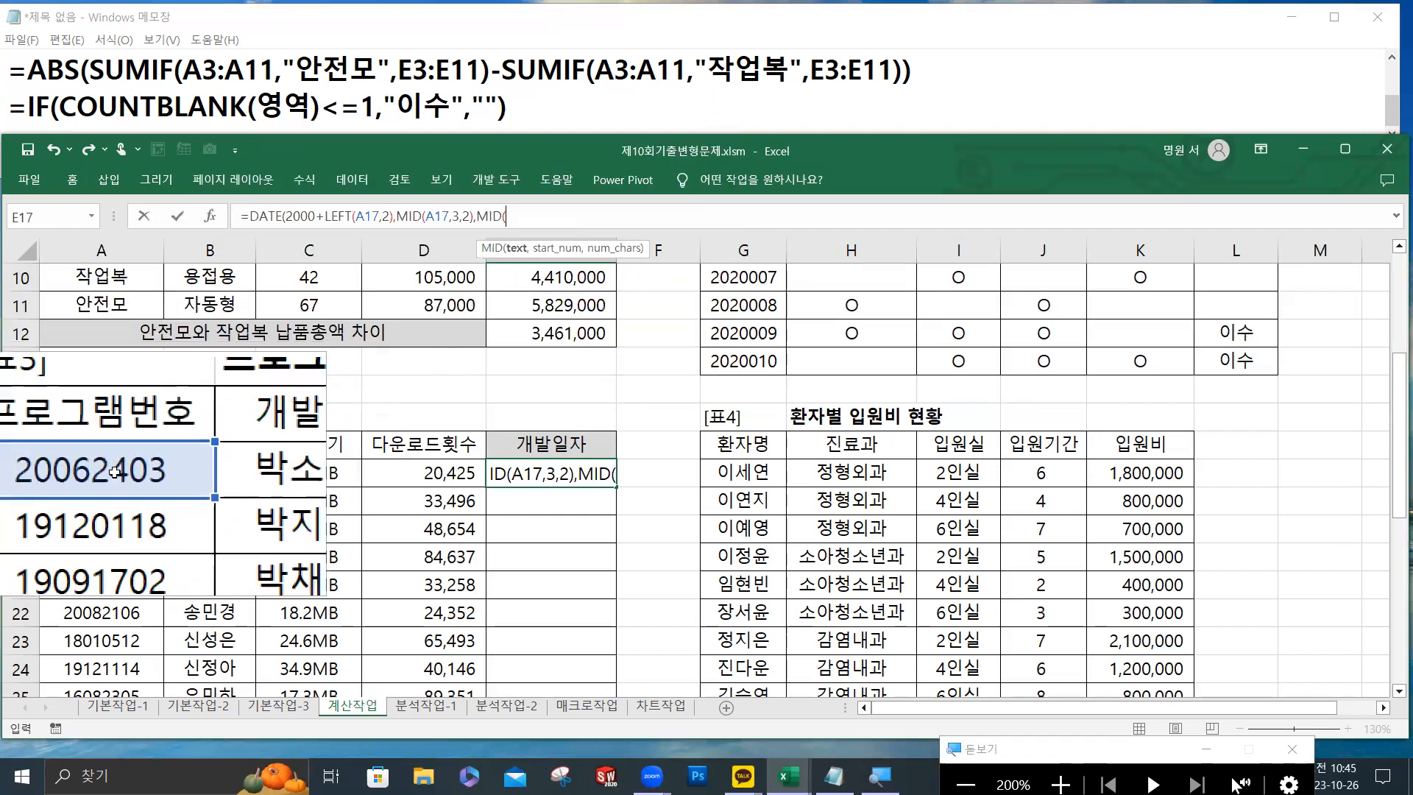
{"action": "left_click", "coordinate": [84, 482]}
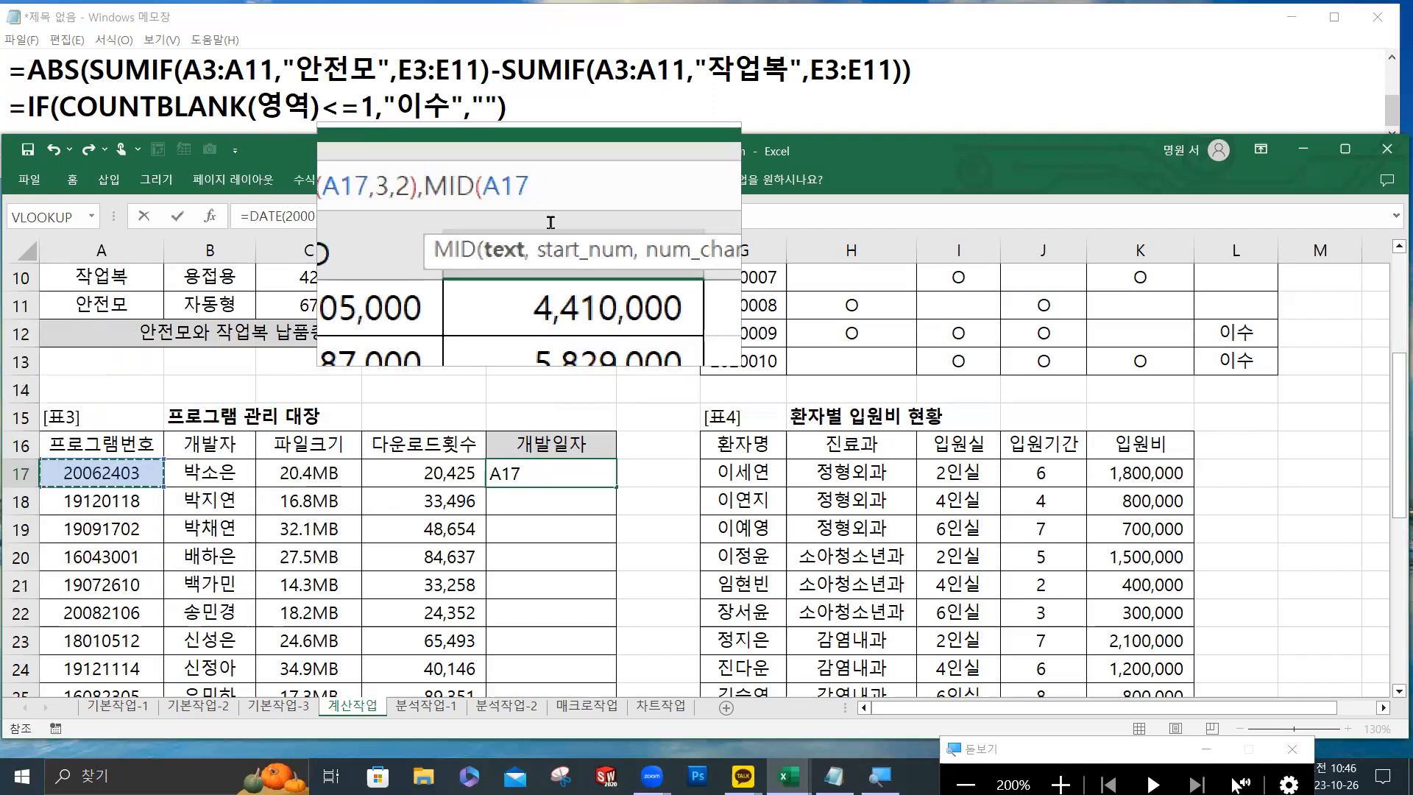
{"action": "type", "text": ",5,"}
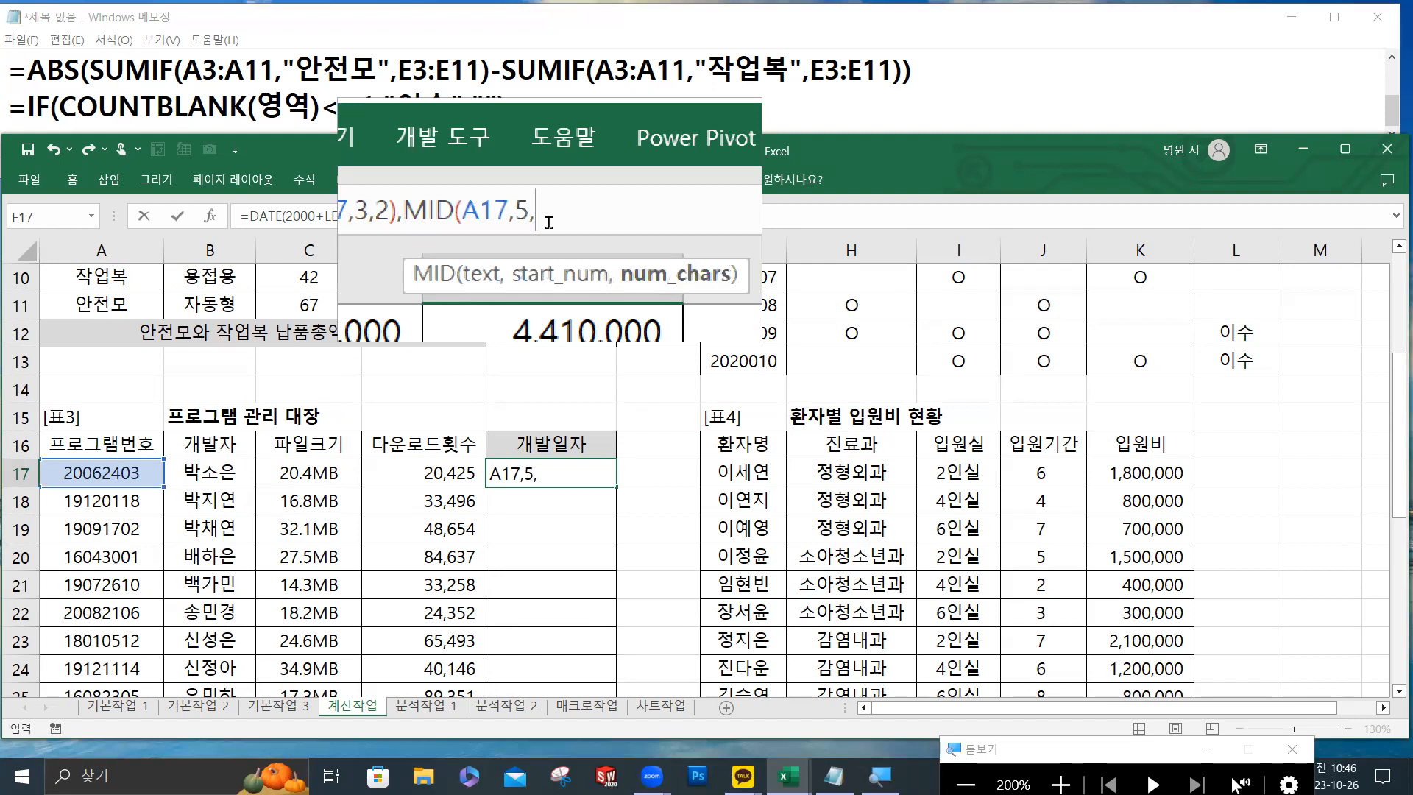
{"action": "type", "text": "2)"}
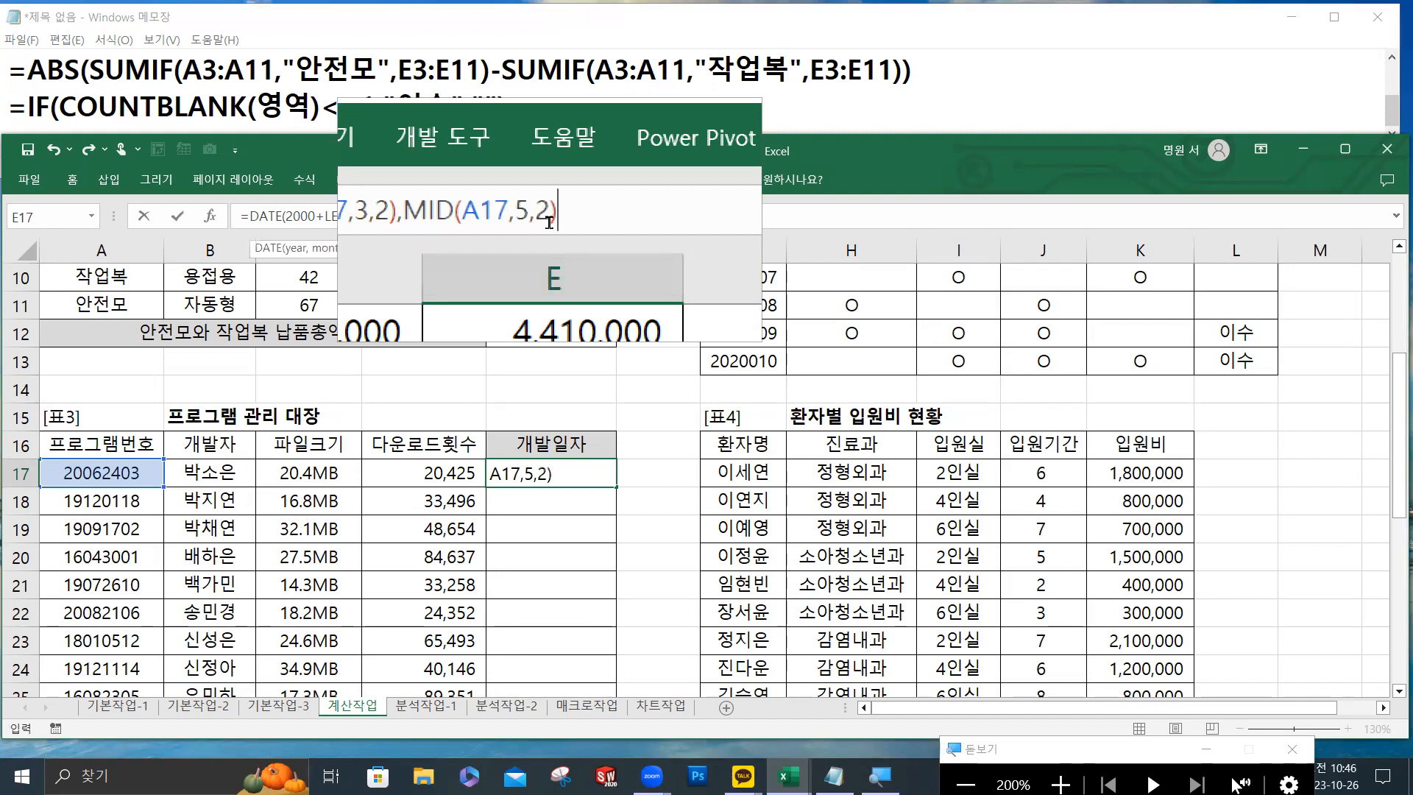
Close and confirm the E17 DATE formula, and fill it down the 개발일자 column of 표3.
{"action": "left_click", "coordinate": [287, 219]}
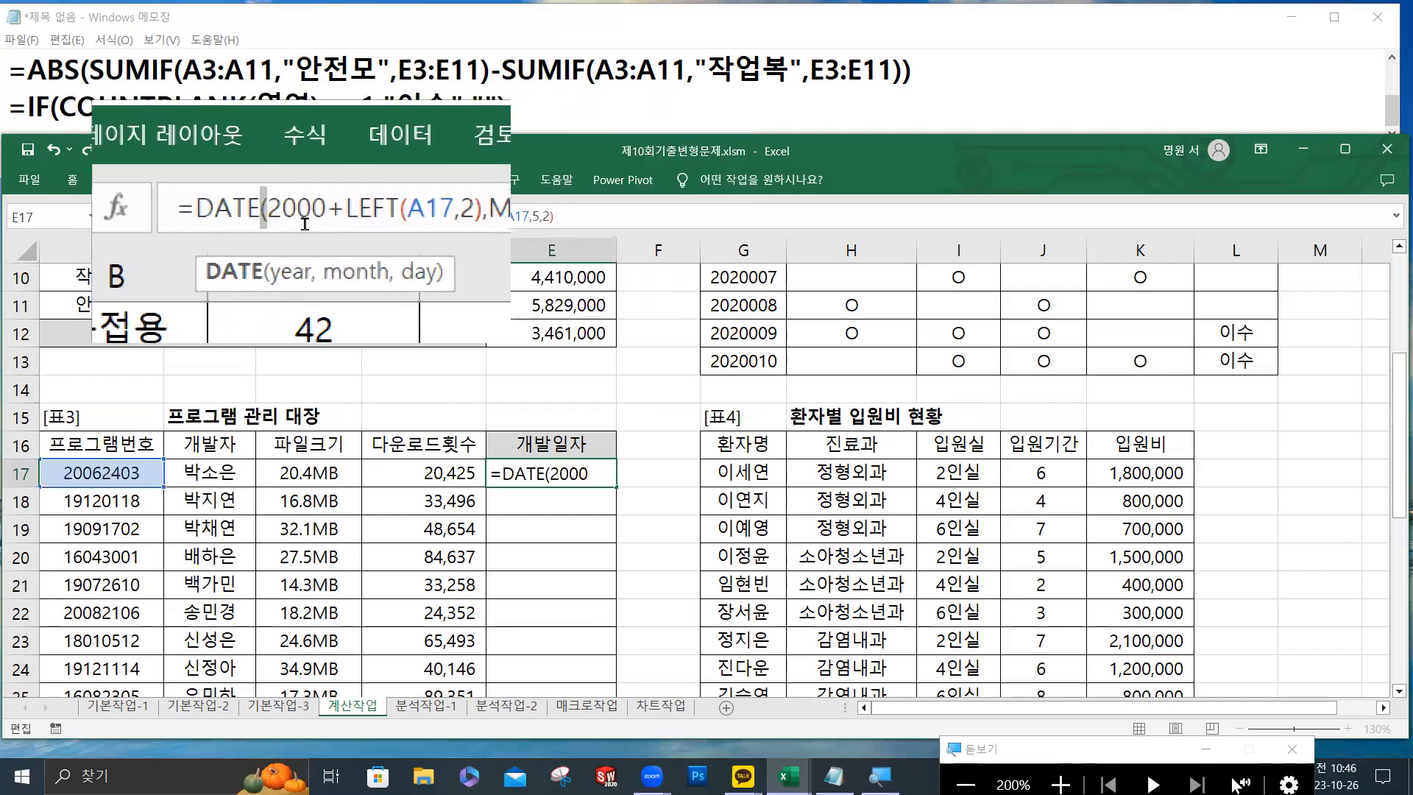
{"action": "left_click", "coordinate": [562, 218]}
{"action": "type", "text": ")"}
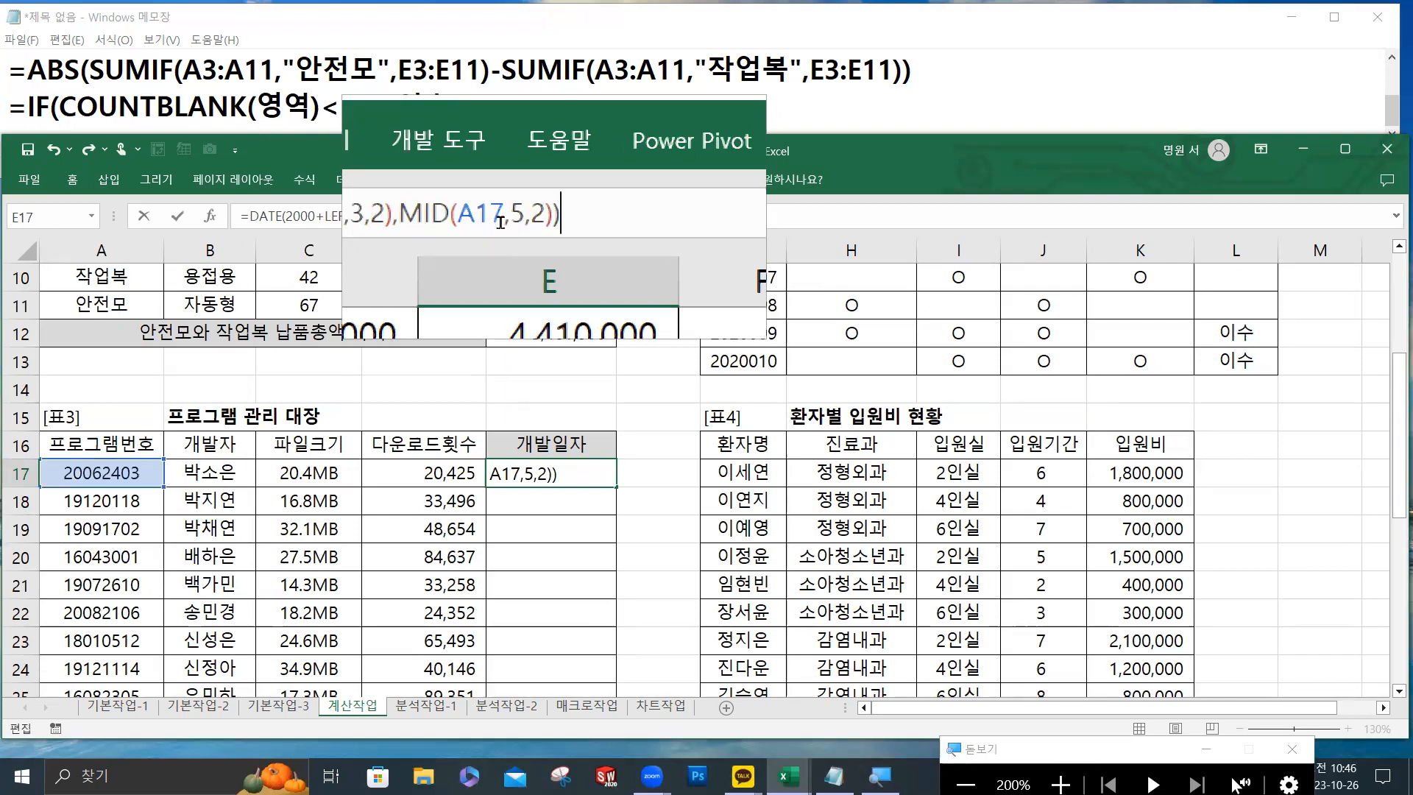
{"action": "left_click", "coordinate": [184, 223]}
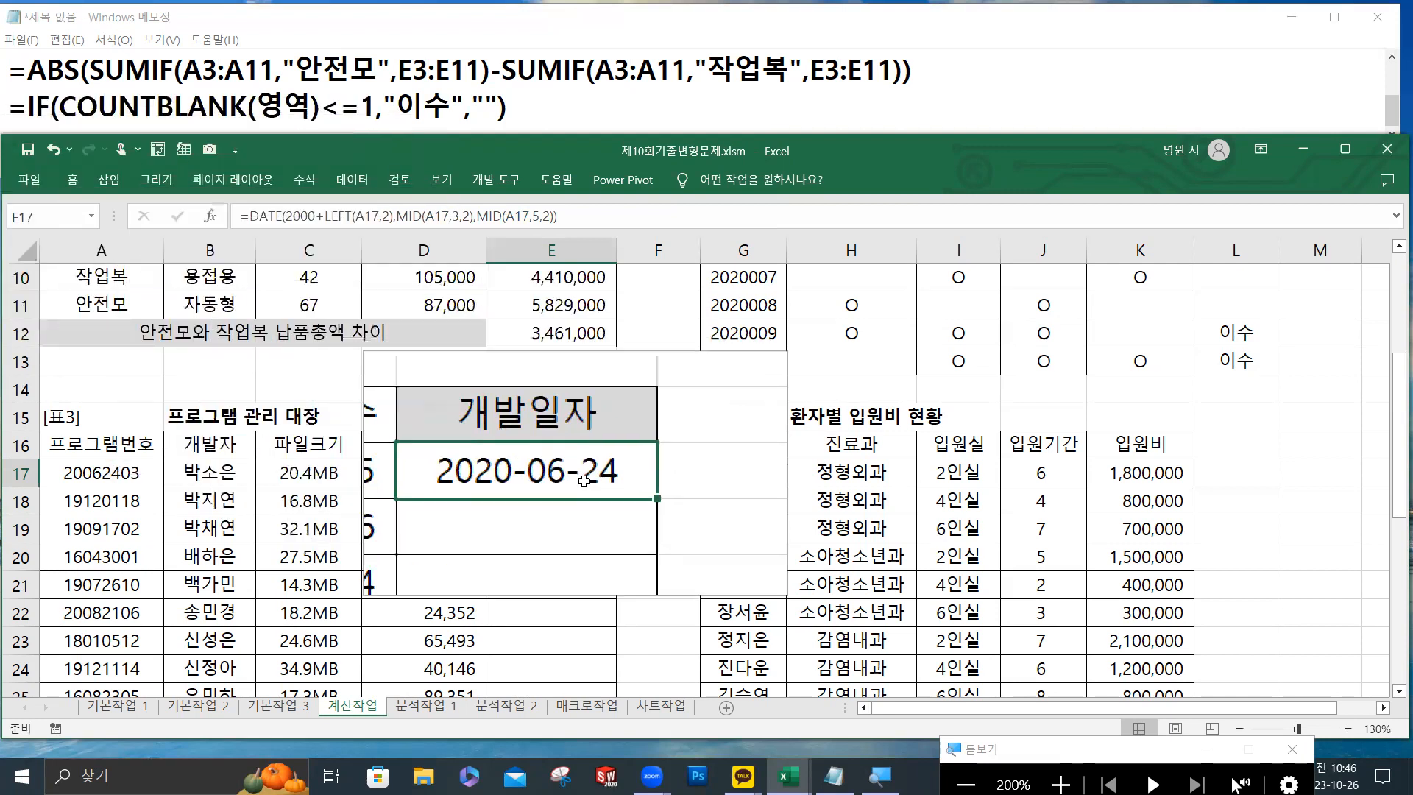
{"action": "double_click", "coordinate": [616, 486]}
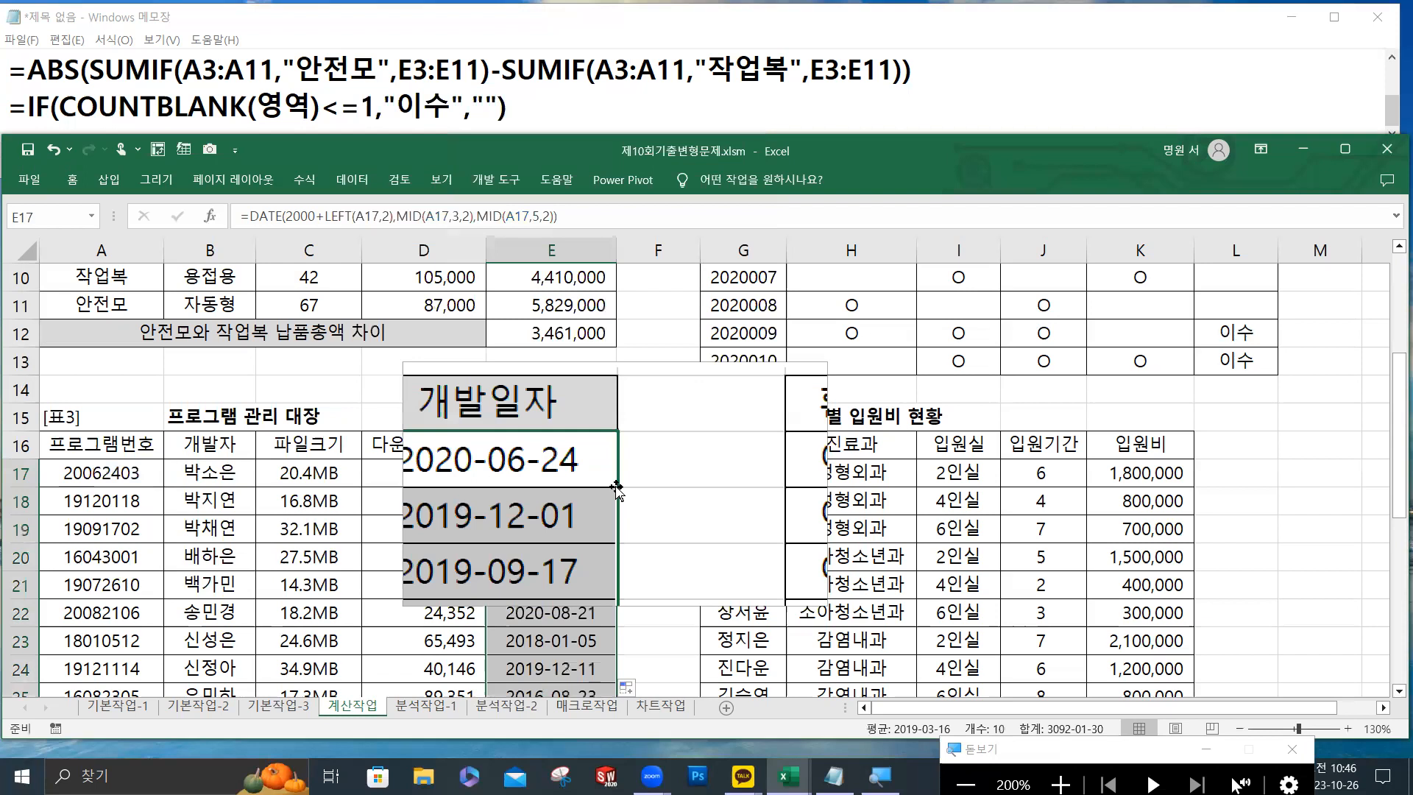
Copy the full DATE formula from E17 onto a new line of the Notepad formula notes.
{"action": "left_click", "coordinate": [548, 216]}
{"action": "left_click_drag", "start_coordinate": [548, 216], "coordinate": [231, 219]}
{"action": "key", "text": "ctrl+c"}
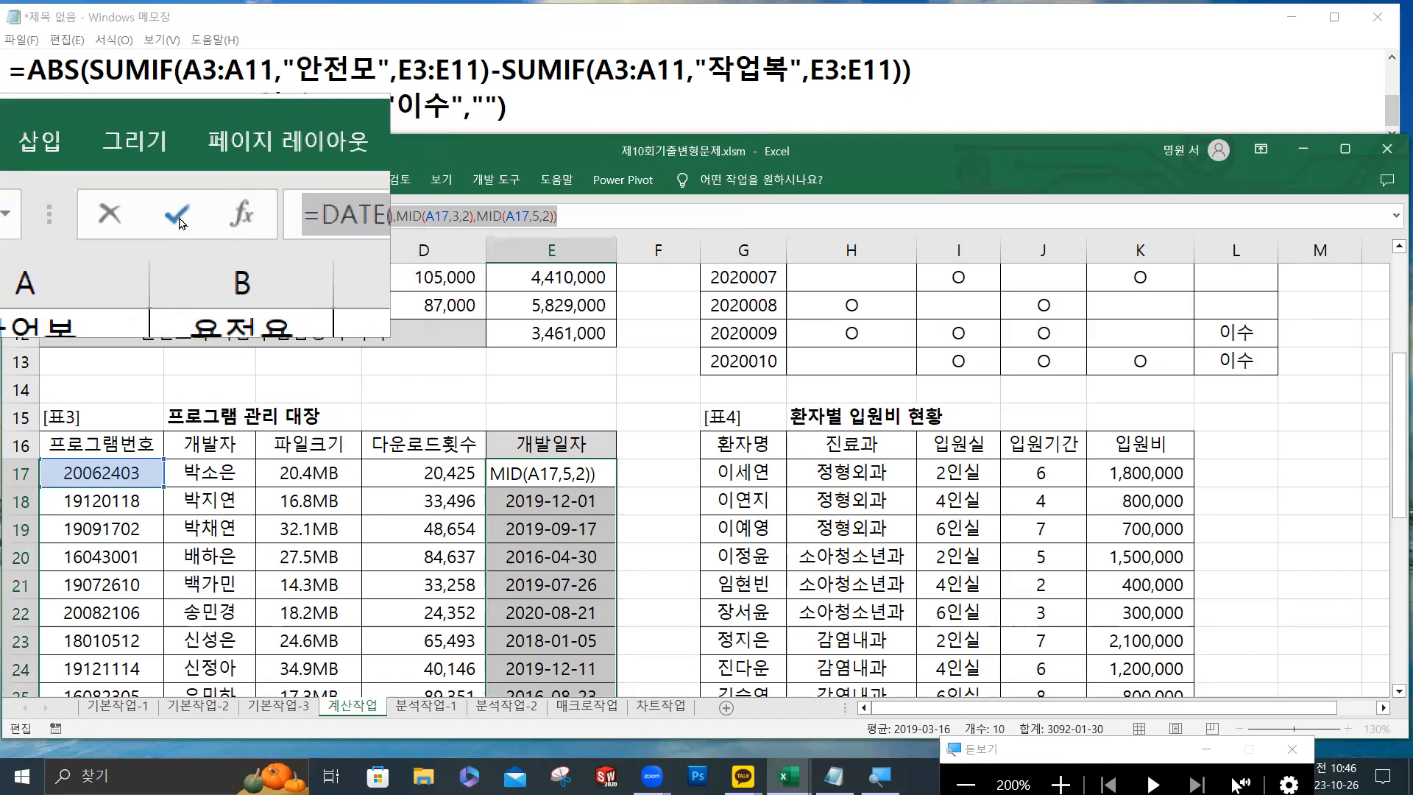
{"action": "key", "text": "Return"}
{"action": "left_click", "coordinate": [541, 120]}
{"action": "key", "text": "Return"}
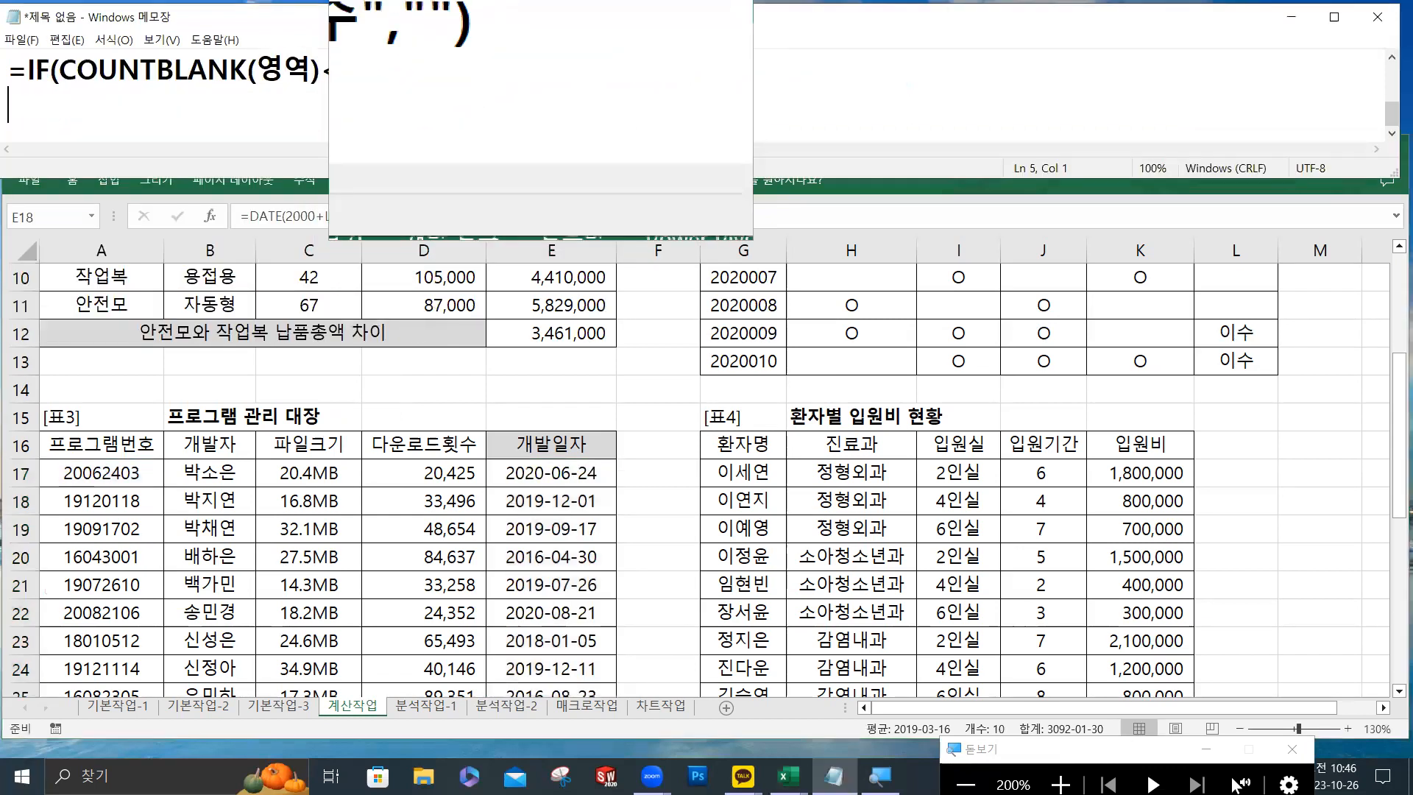
{"action": "key", "text": "ctrl+v"}
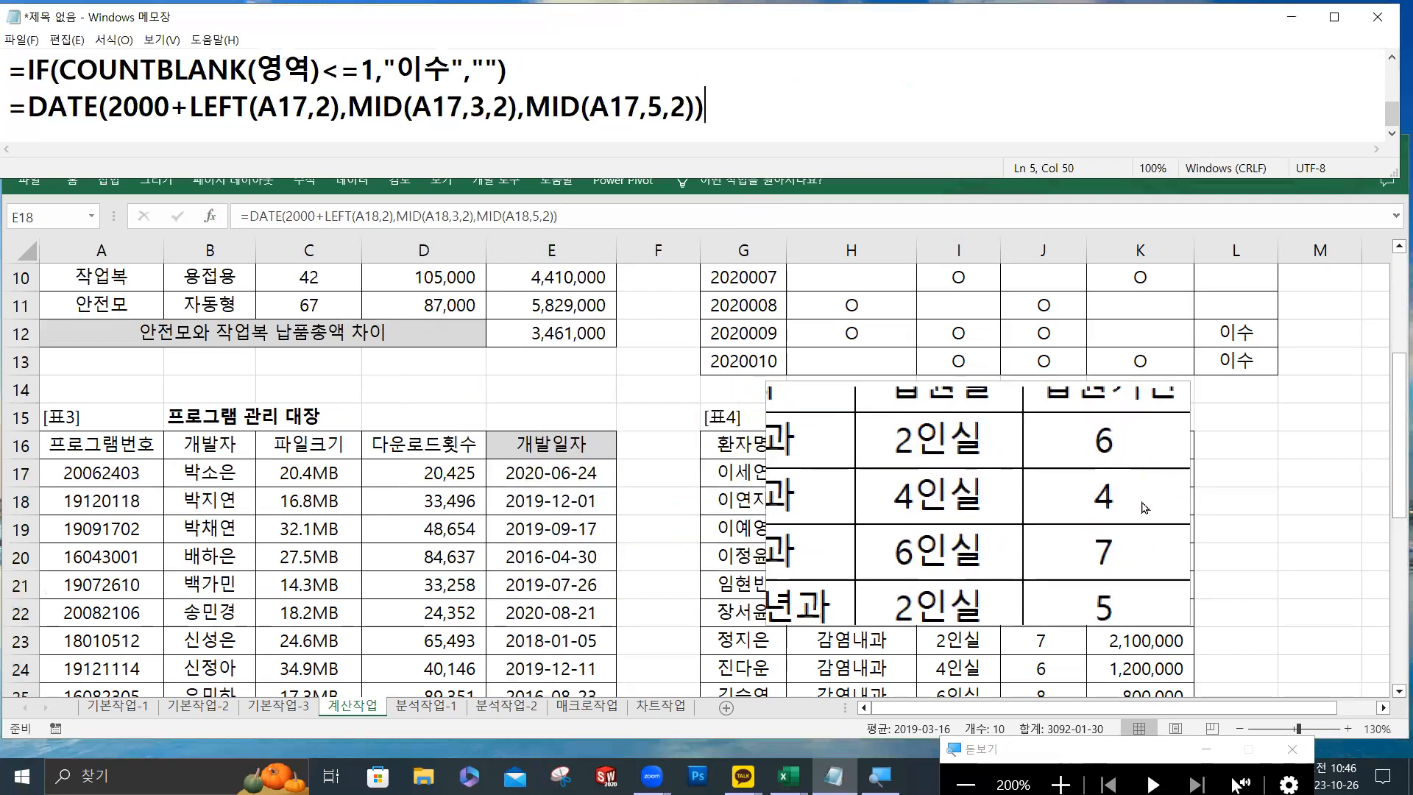
Copy the 입원실 header and a 4인실 cell from 표4 into the <조건> range K29:K30.
{"action": "scroll", "coordinate": [1166, 507], "scroll_direction": "down", "scroll_amount": 1}
{"action": "scroll", "coordinate": [1166, 507], "scroll_direction": "down", "scroll_amount": 2}
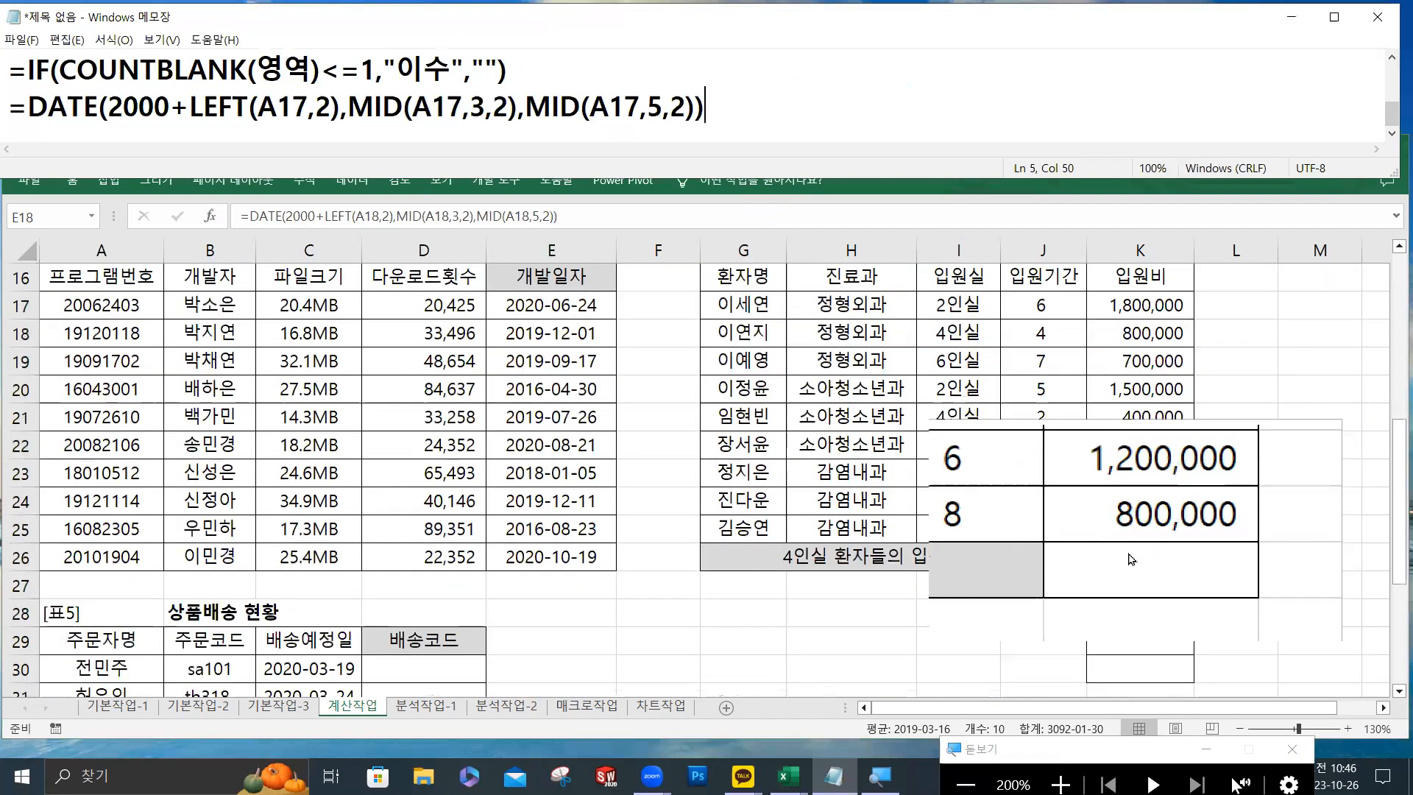
{"action": "left_click", "coordinate": [1142, 561]}
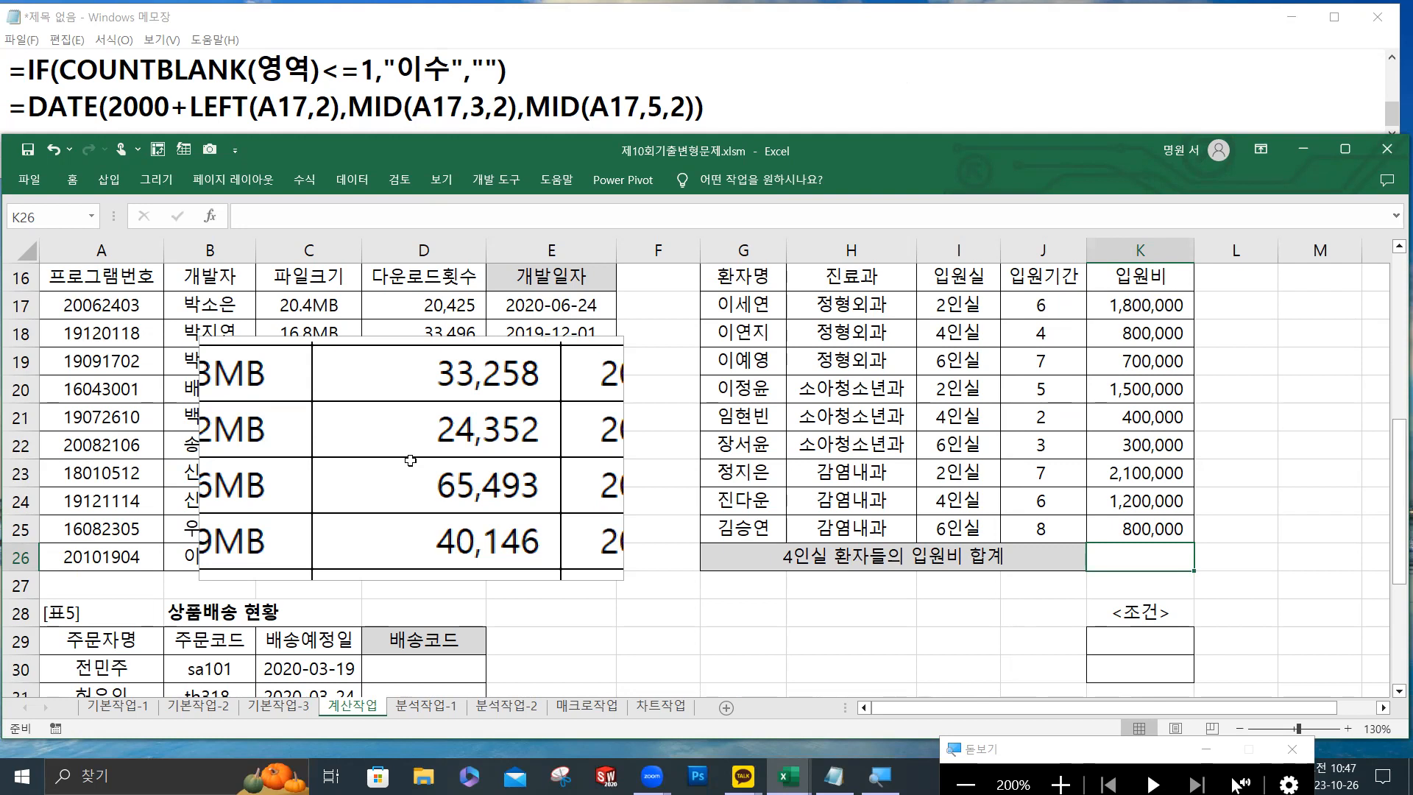
{"action": "left_click", "coordinate": [951, 280]}
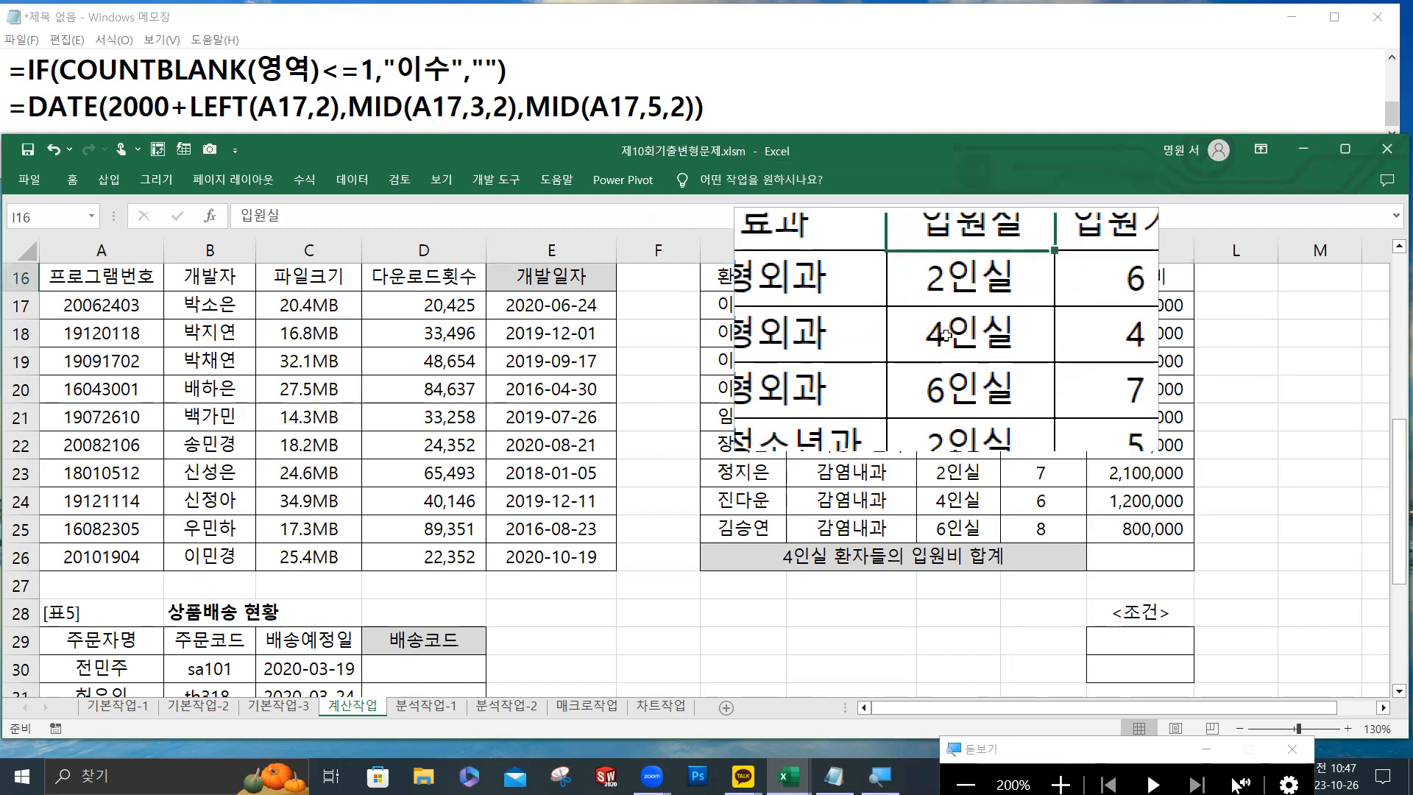
{"action": "left_click", "coordinate": [945, 335], "text": "ctrl"}
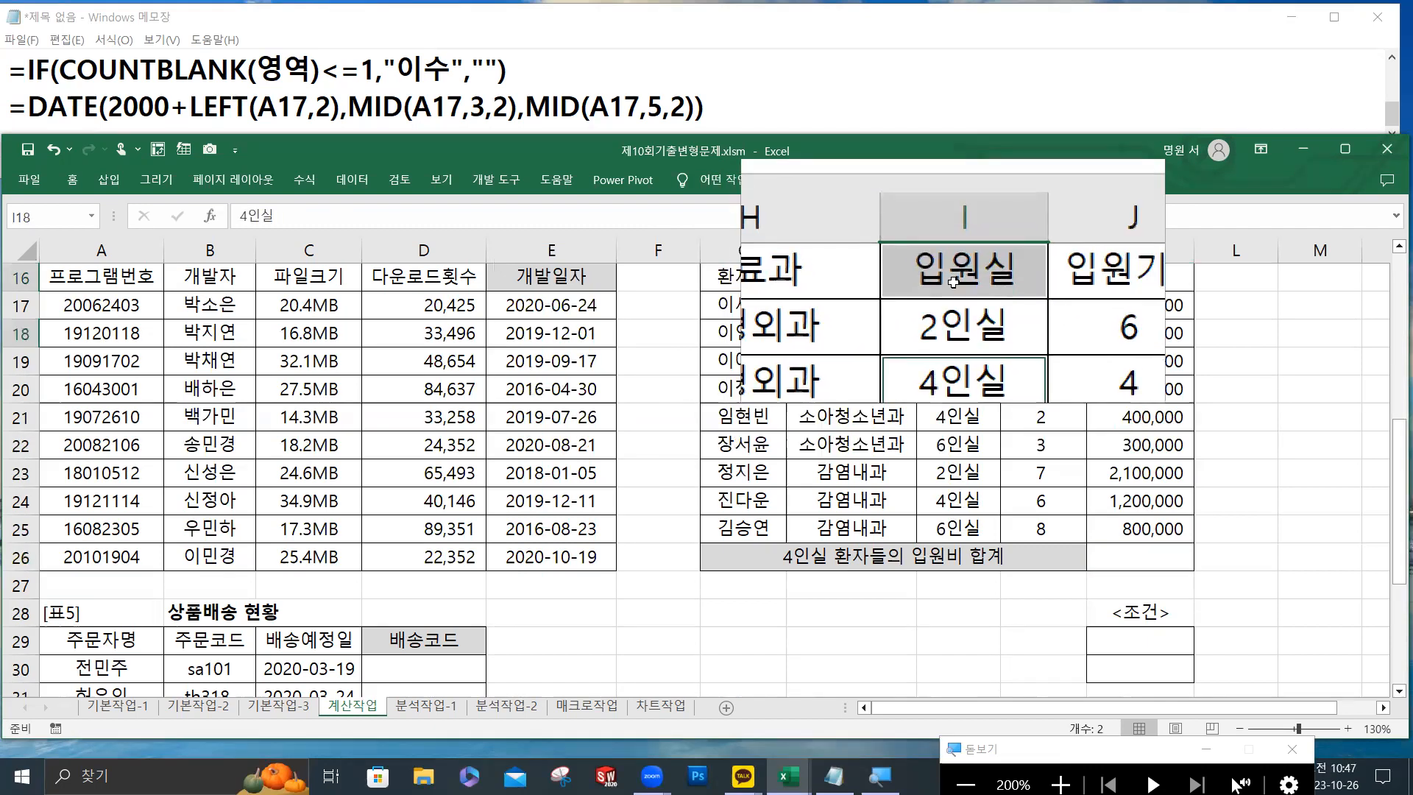
{"action": "key", "text": "ctrl+c"}
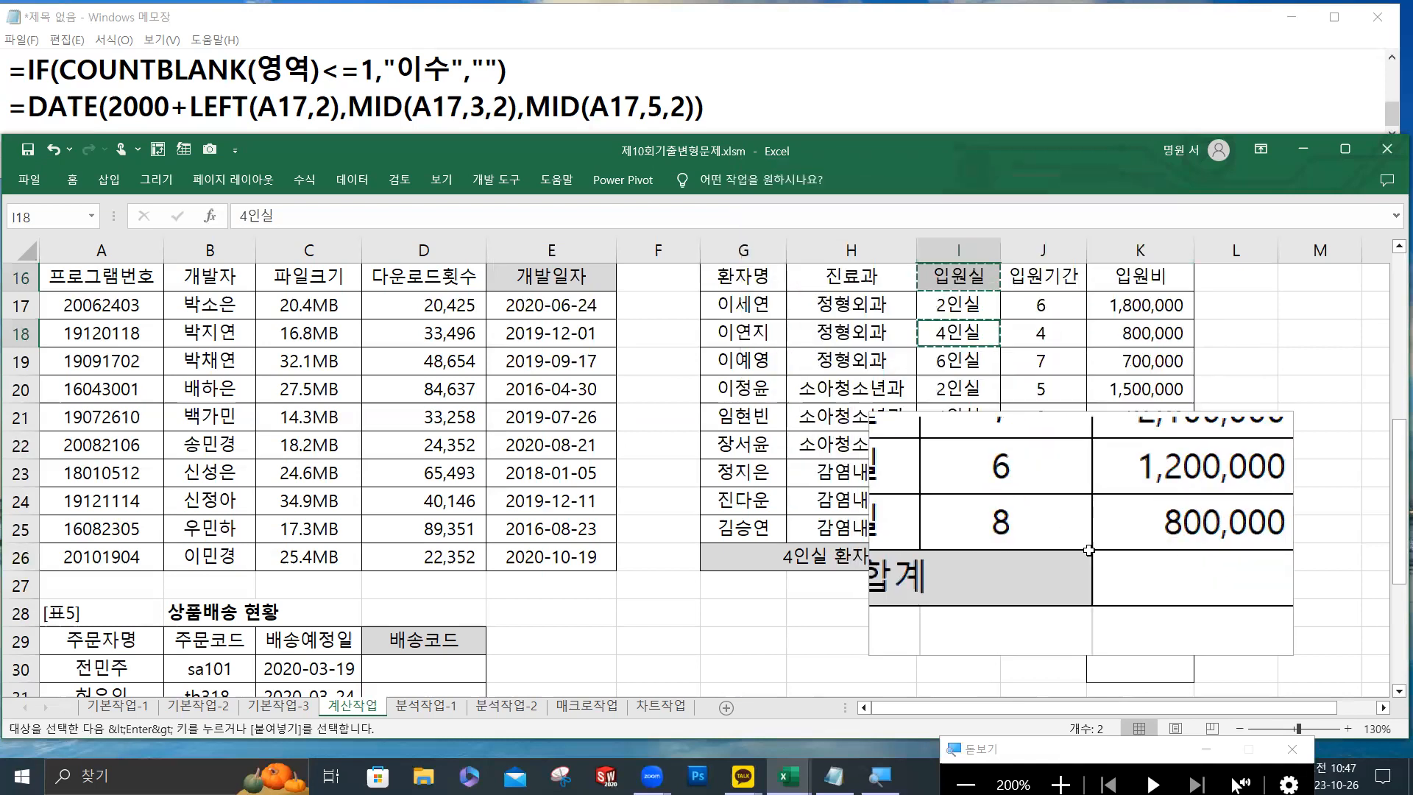
{"action": "left_click", "coordinate": [1134, 637]}
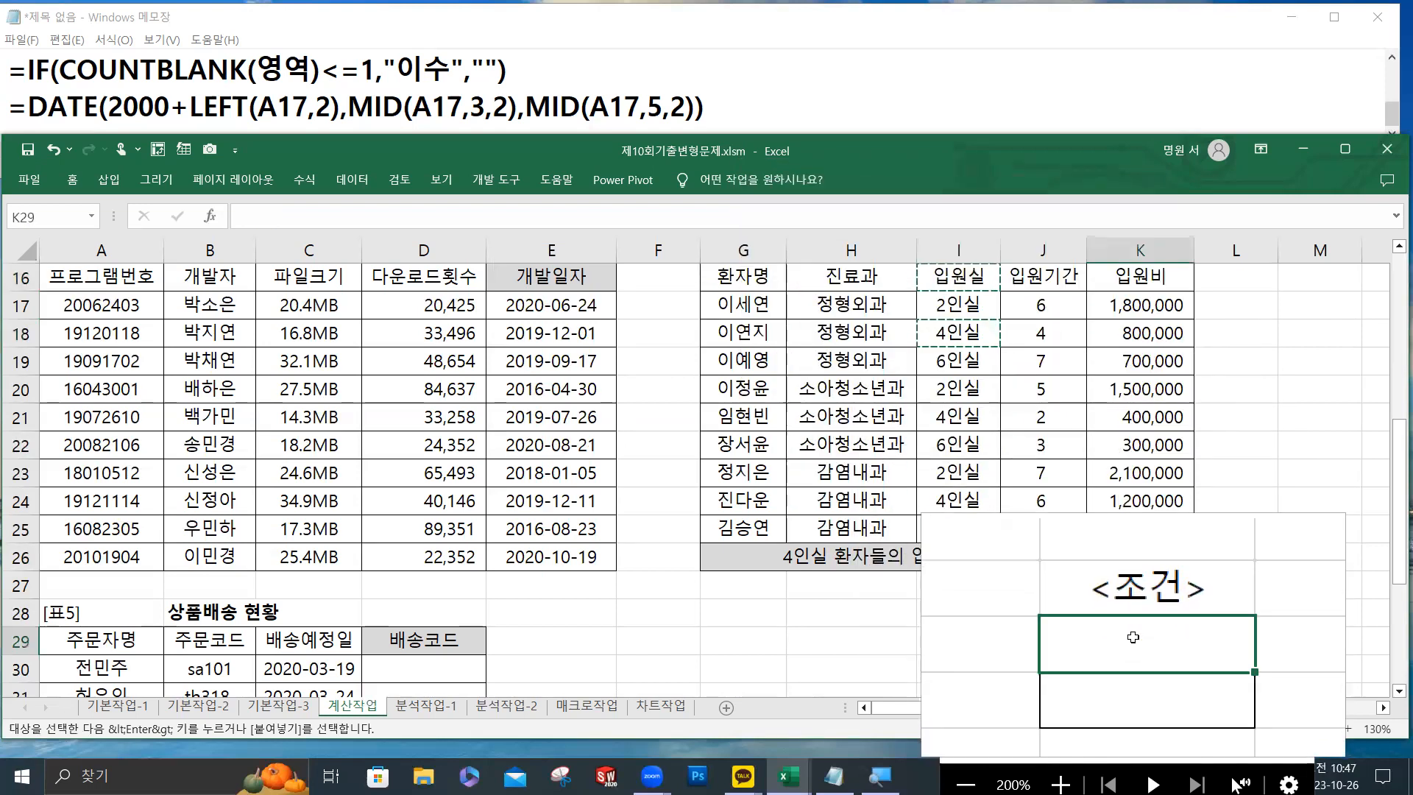
{"action": "key", "text": "ctrl+v"}
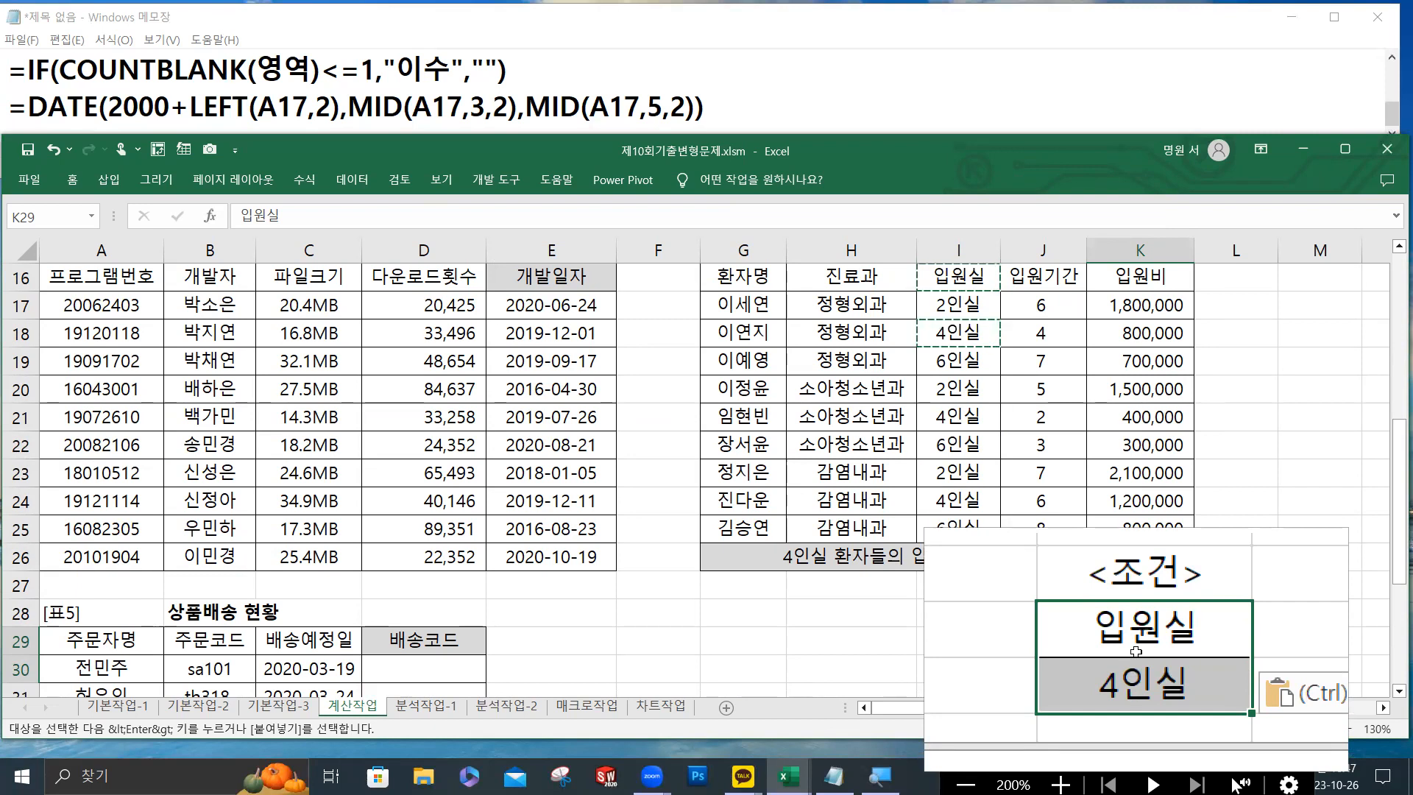
Switch to Notepad and start a new line under the DATE formula with =DSUM(database,.
{"action": "left_click", "coordinate": [795, 106]}
{"action": "key", "text": "Return"}
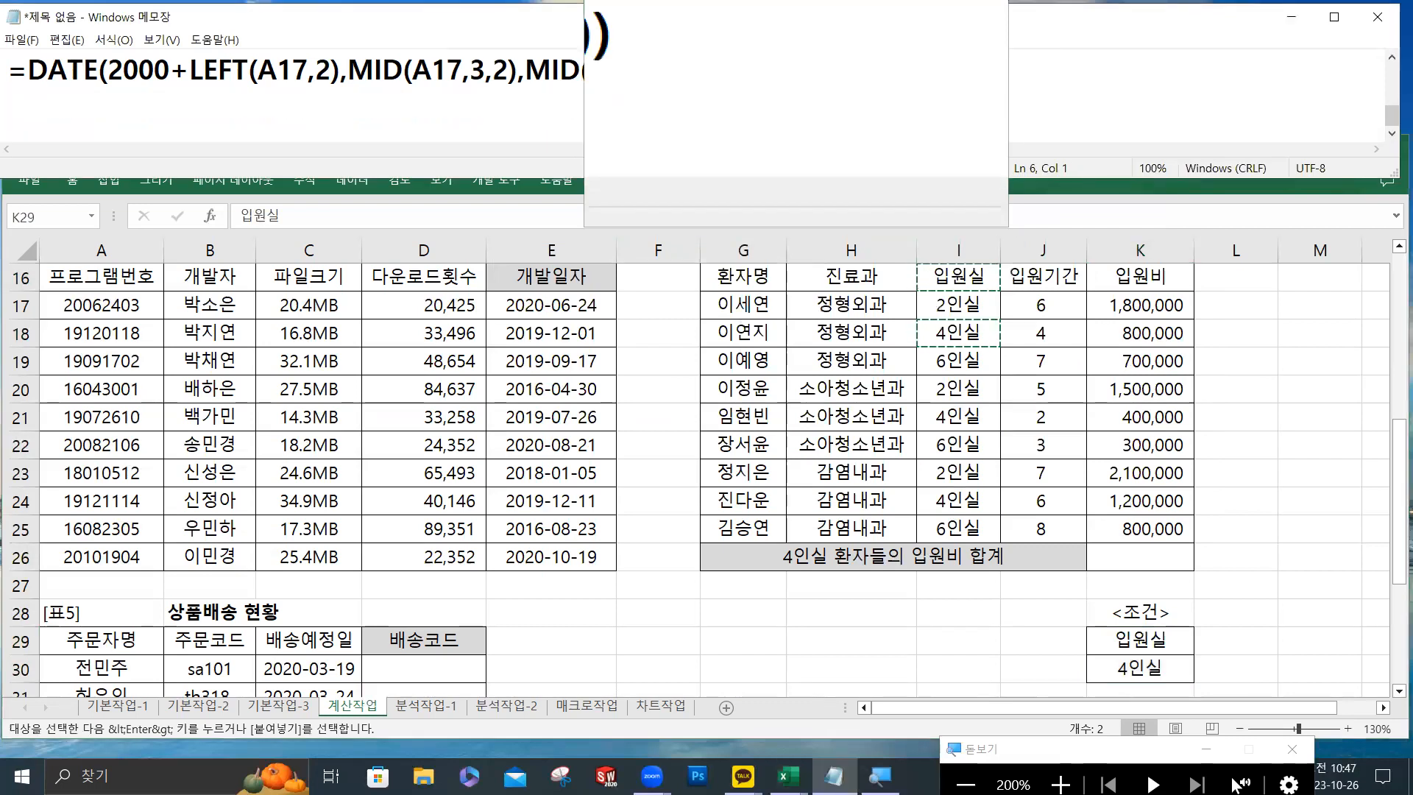
{"action": "type", "text": "+"}
{"action": "type", "text": "="}
{"action": "type", "text": "ㅇ"}
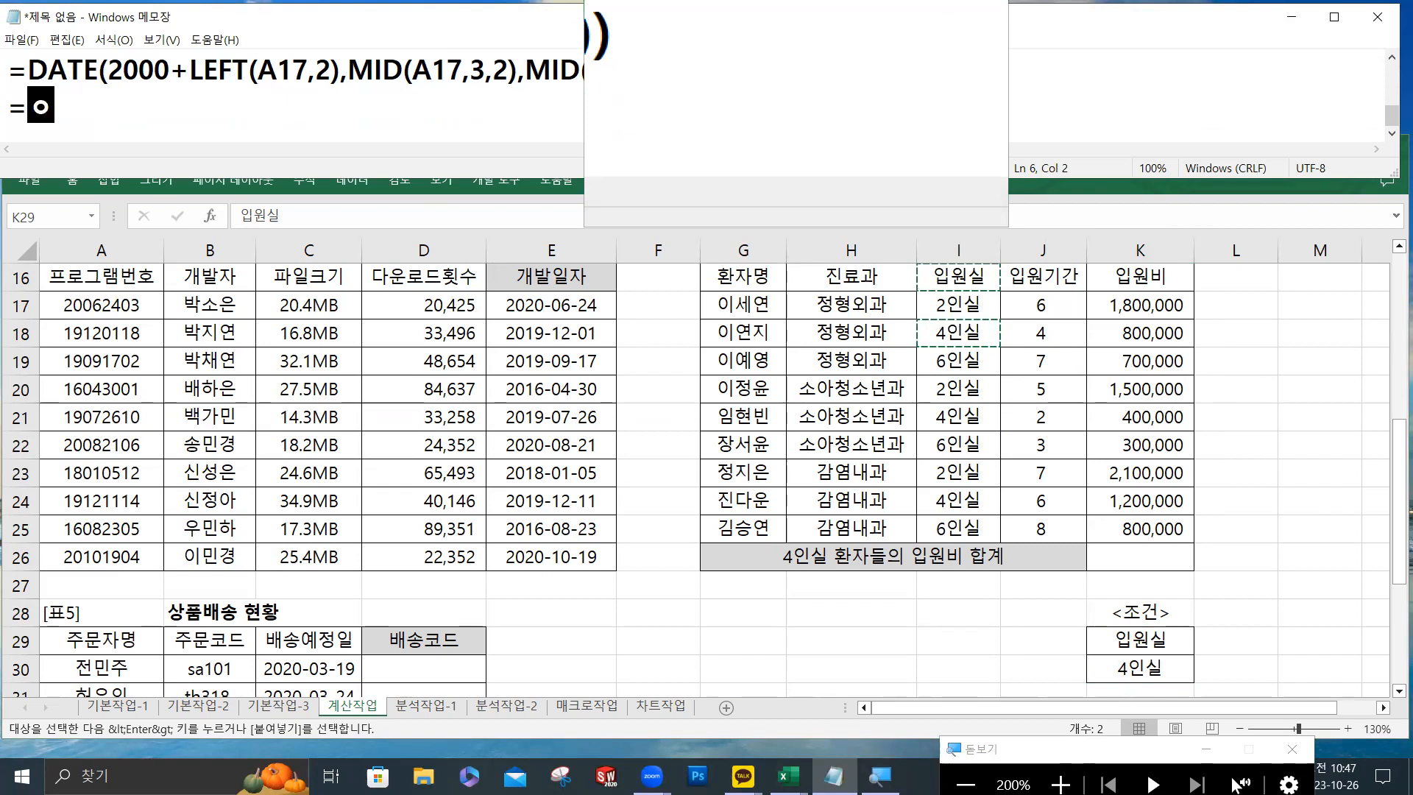
{"action": "key", "text": "BackSpace"}
{"action": "type", "text": "D"}
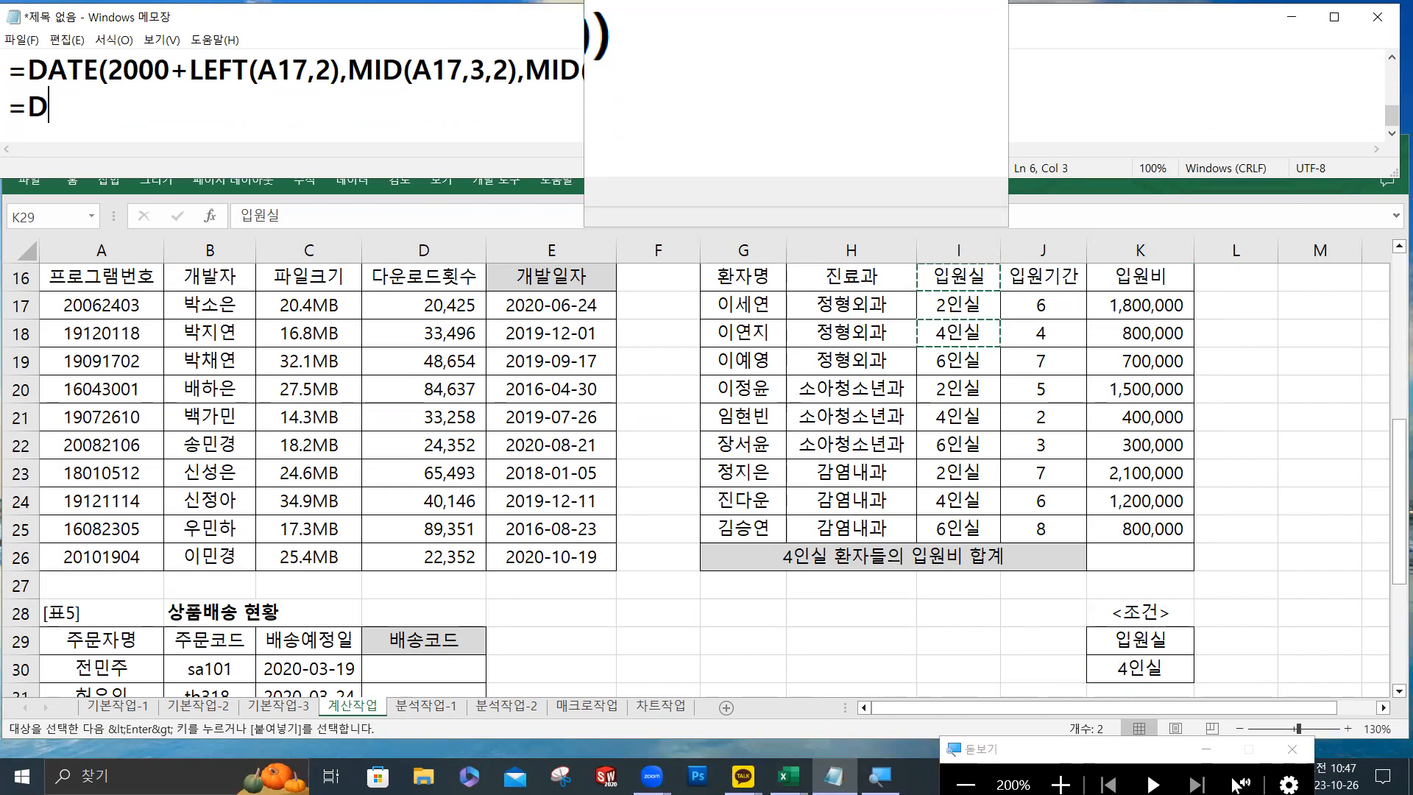
{"action": "type", "text": "SUM)"}
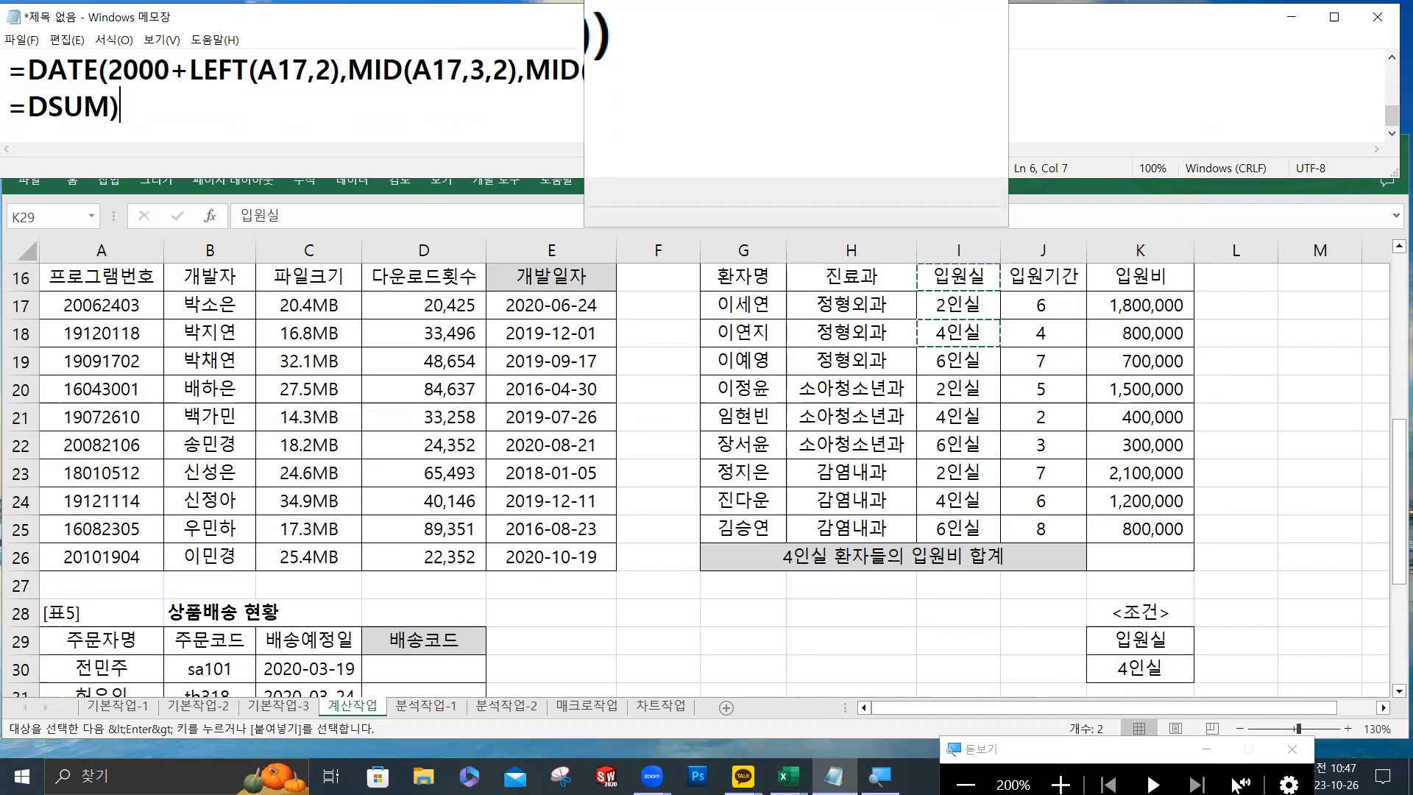
{"action": "key", "text": "BackSpace"}
{"action": "type", "text": "9"}
{"action": "key", "text": "BackSpace"}
{"action": "type", "text": "(database,"}
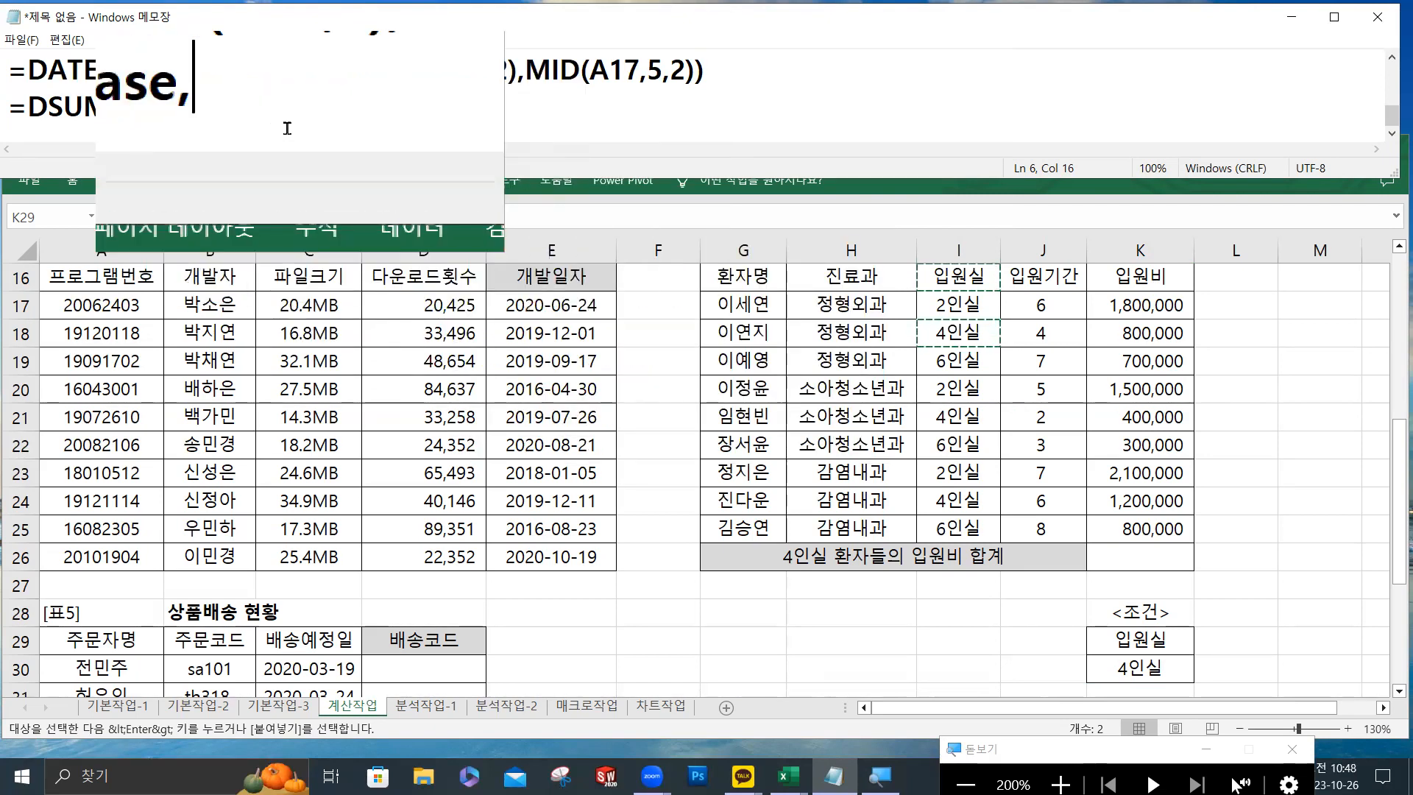
Replace the database placeholder in the DSUM note with the 표4 range G16:K25.
{"action": "left_click_drag", "start_coordinate": [229, 110], "coordinate": [125, 111]}
{"action": "scroll", "coordinate": [647, 427], "scroll_direction": "up", "scroll_amount": 1}
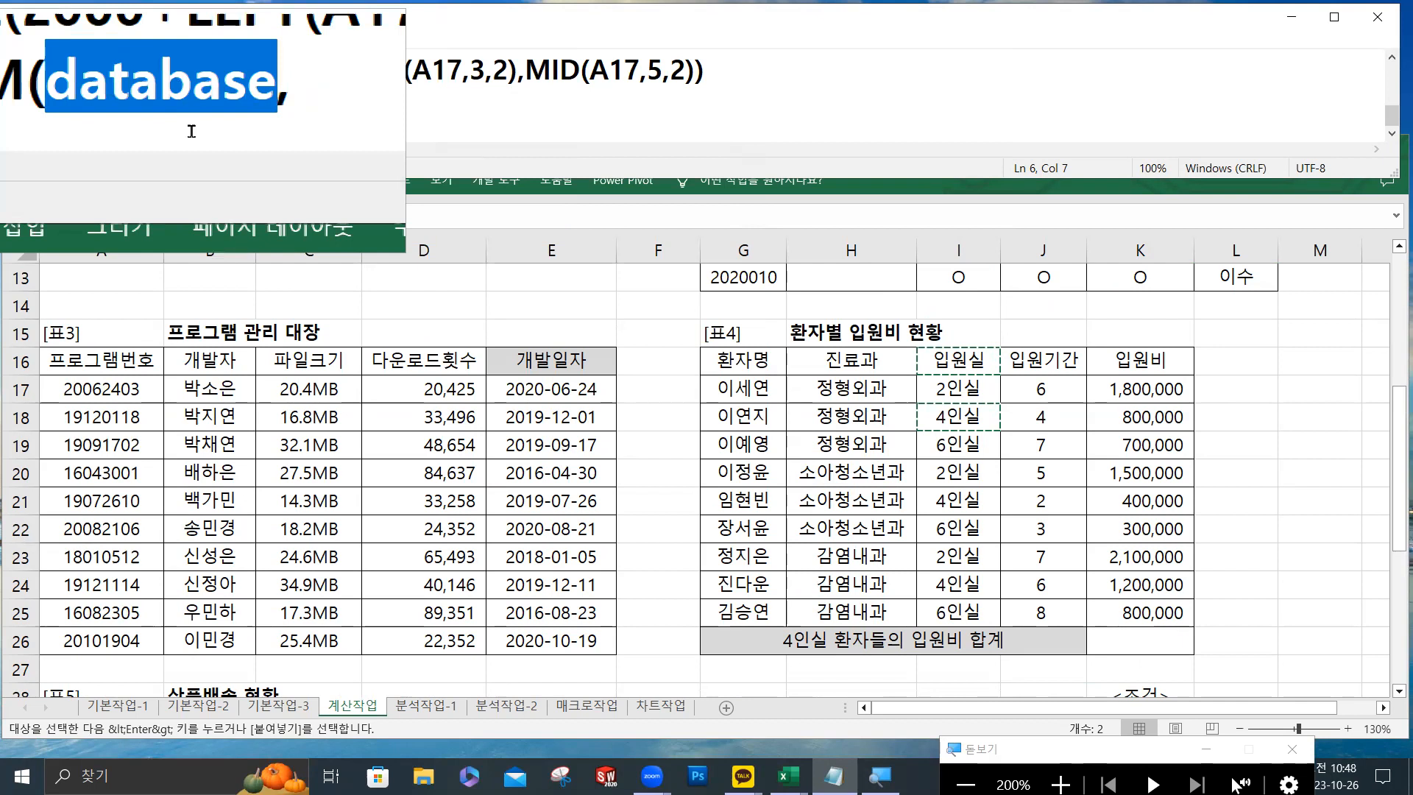
{"action": "type", "text": "G16"}
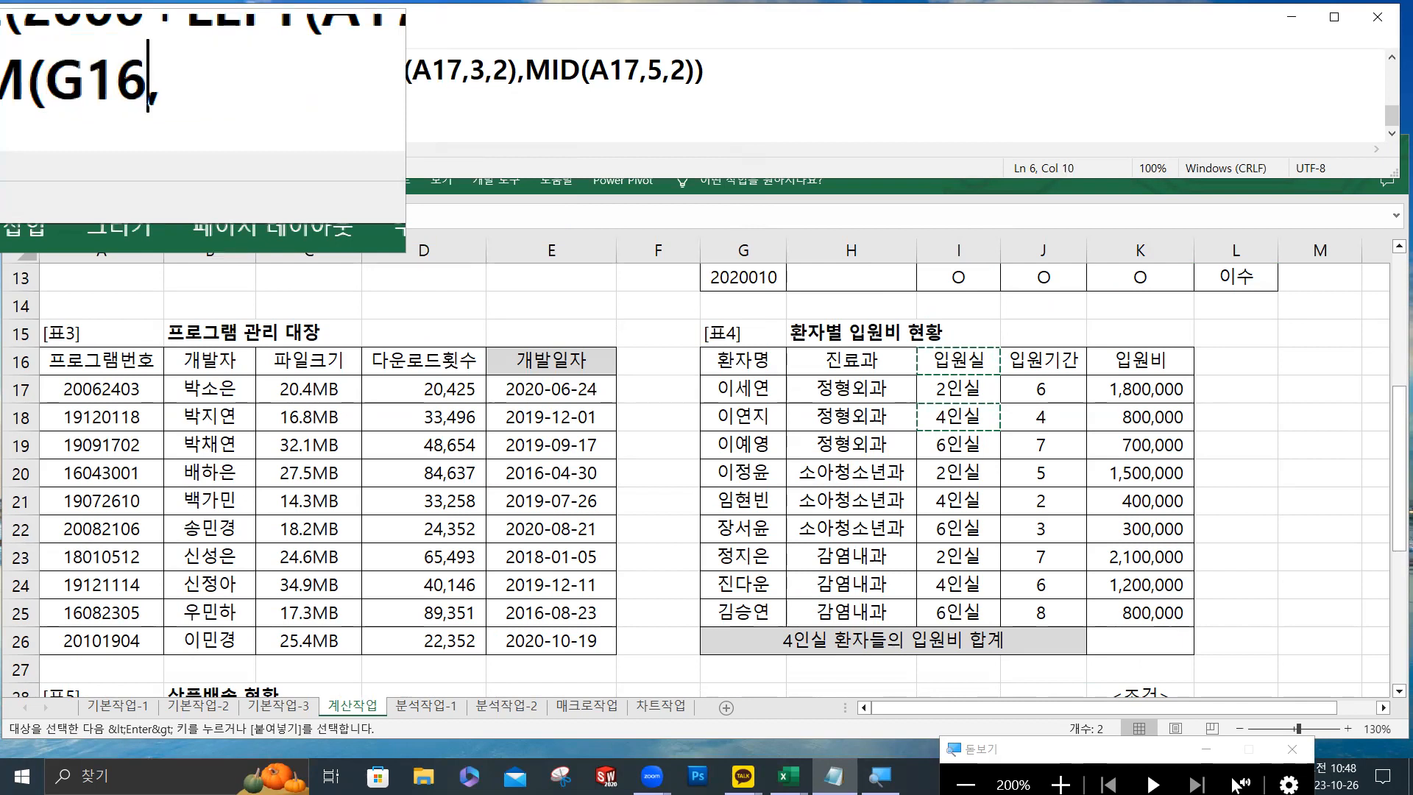
{"action": "type", "text": ":K25"}
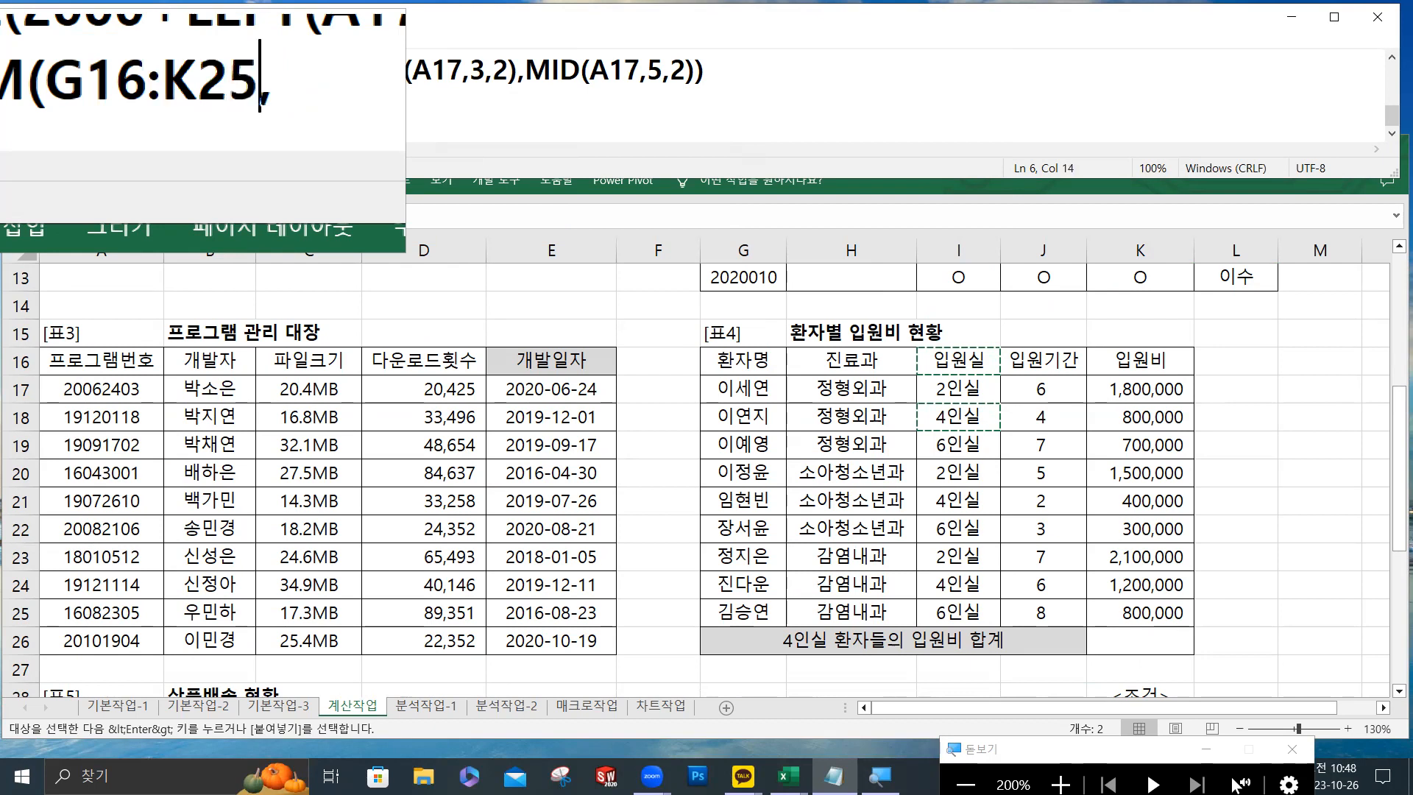
{"action": "key", "text": "Right"}
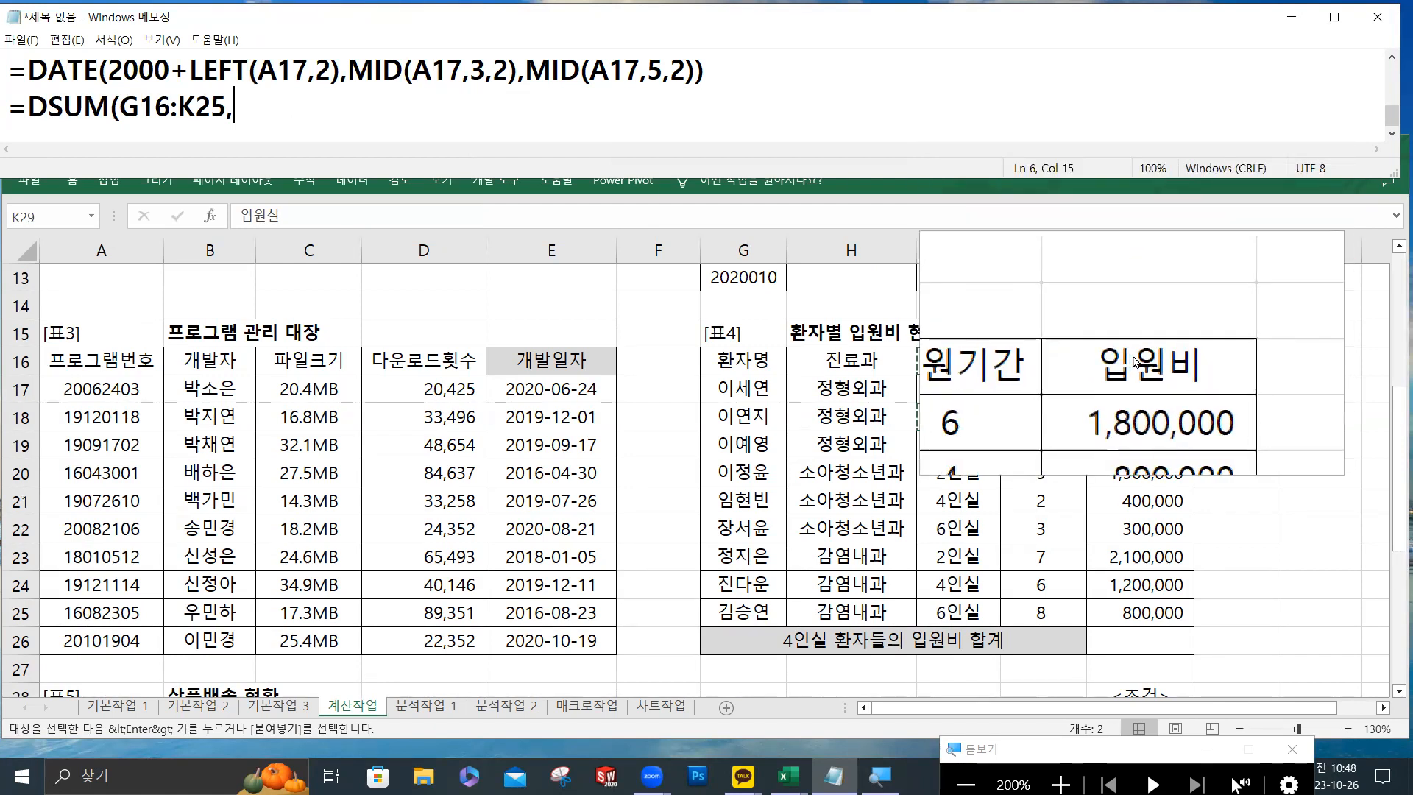
Add K16, the 입원비 header, as the field argument of the DSUM note.
{"action": "type", "text": "K16"}
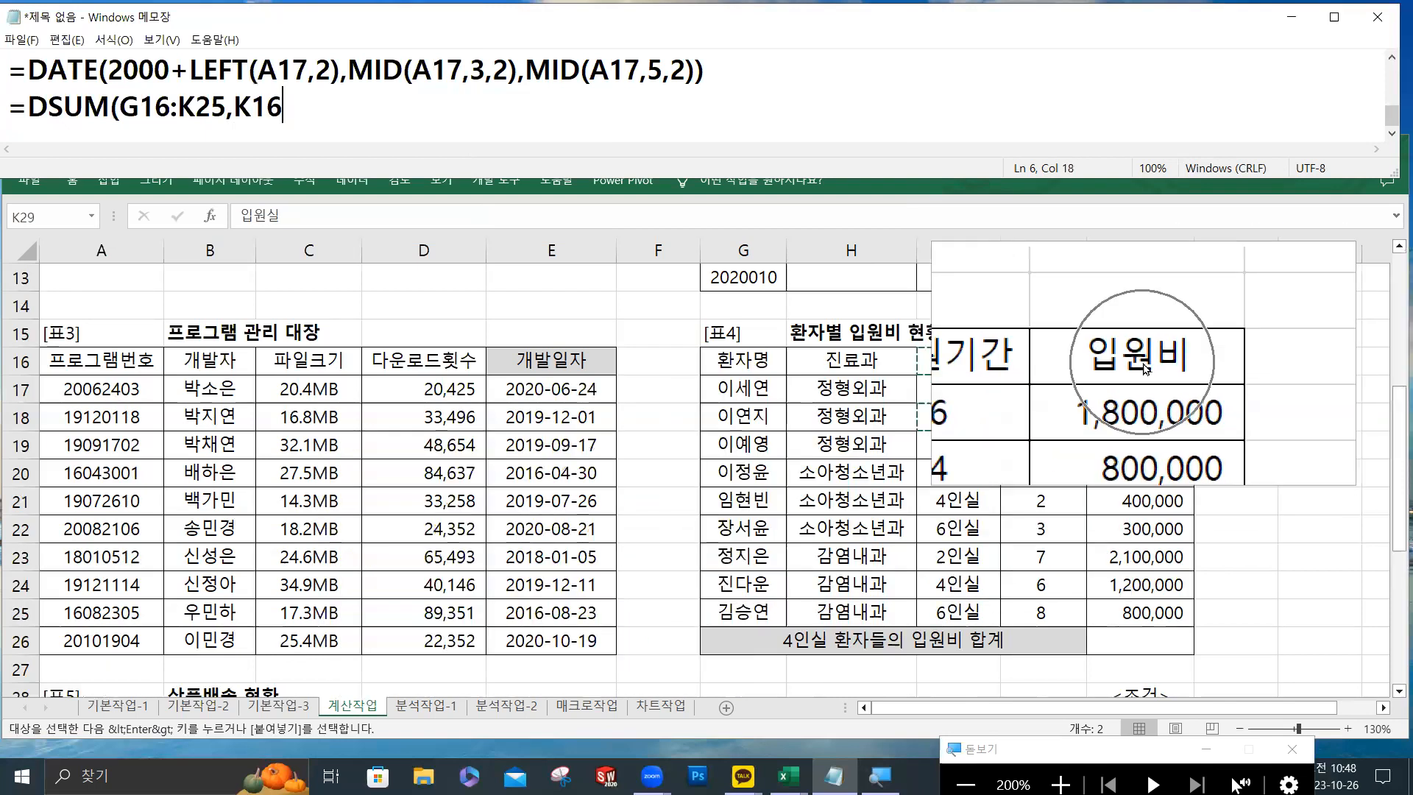
{"action": "key", "text": "ctrl"}
{"action": "key", "text": "ctrl"}
{"action": "key", "text": "ctrl"}
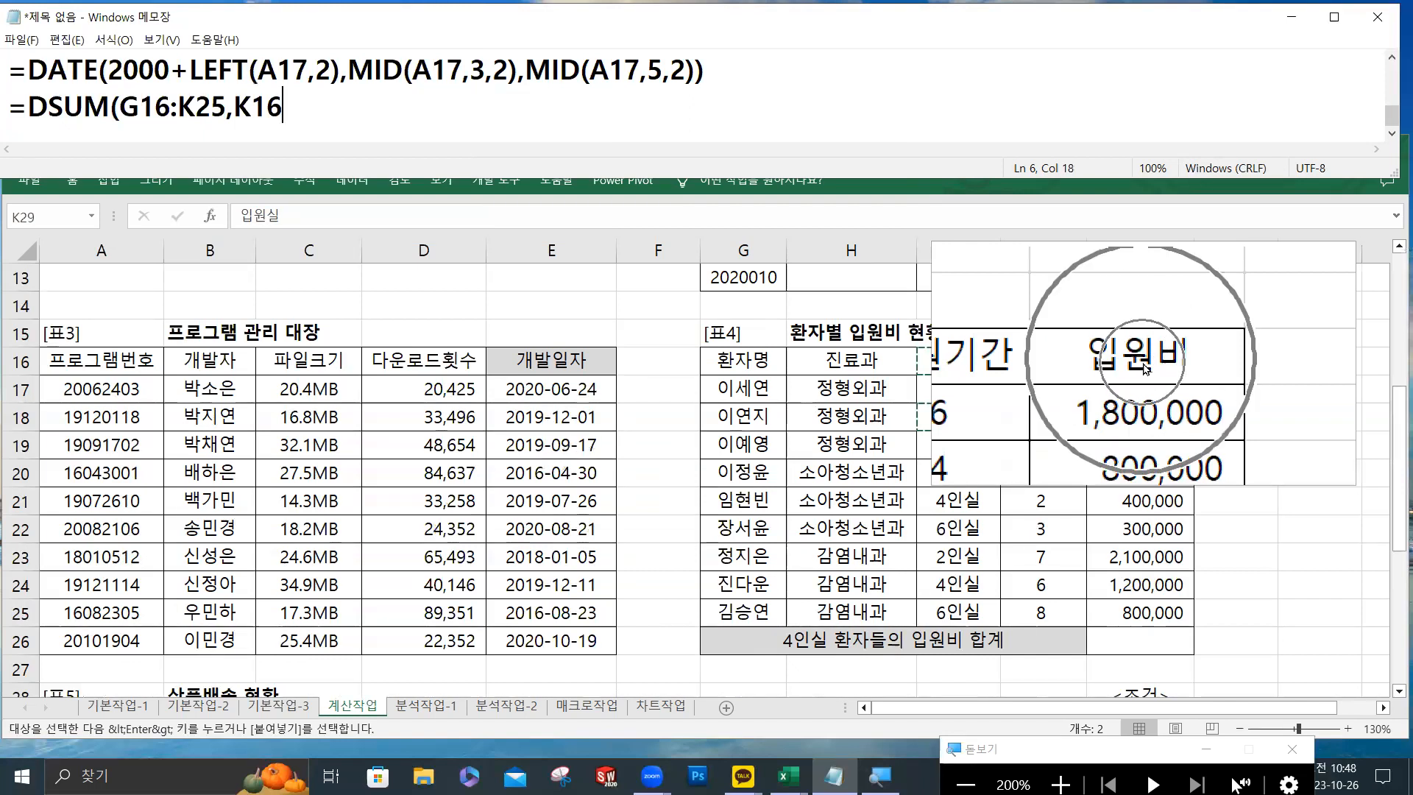
{"action": "type", "text": ","}
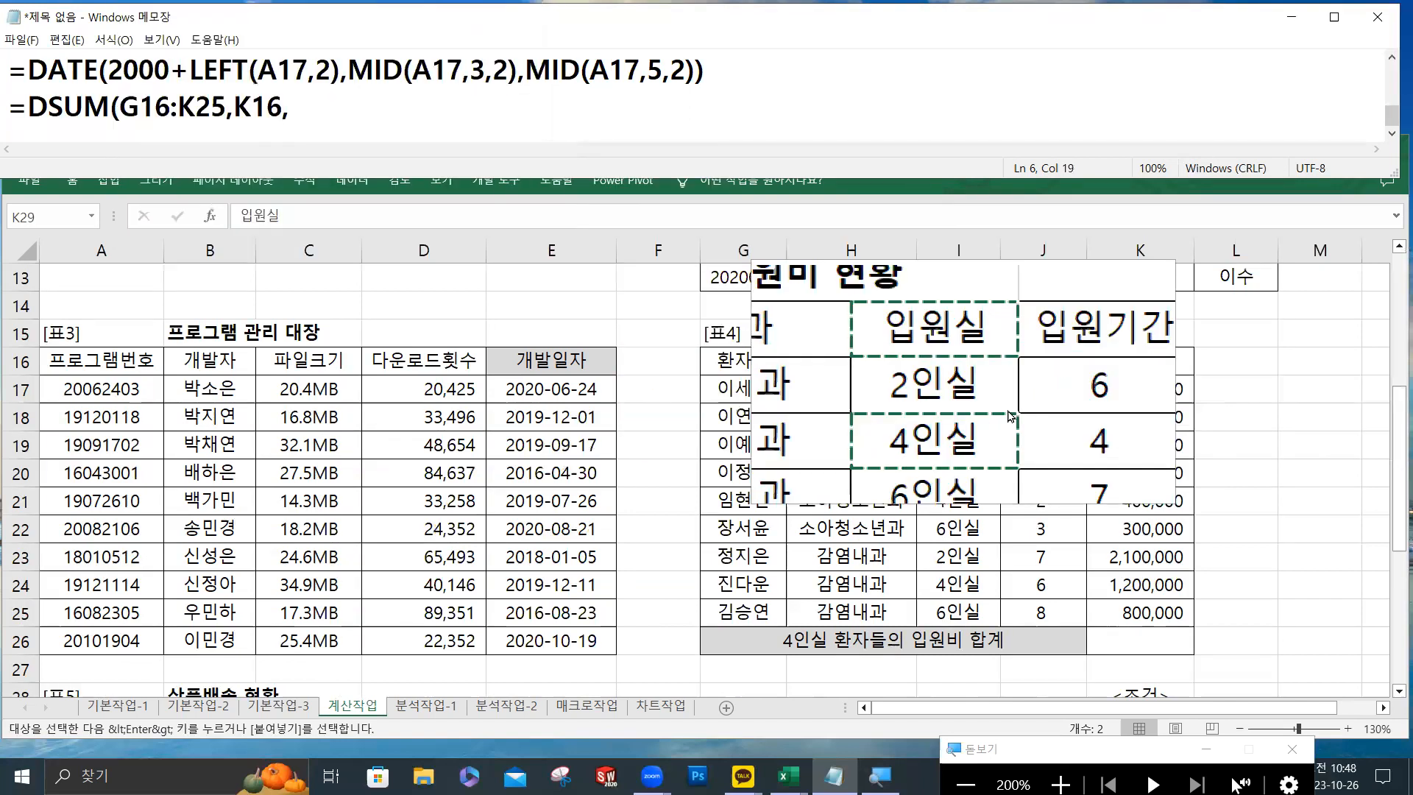
Finish the DSUM note with K29:K30 as the criteria argument, and switch to Excel cell K26.
{"action": "scroll", "coordinate": [1019, 419], "scroll_direction": "down", "scroll_amount": 1}
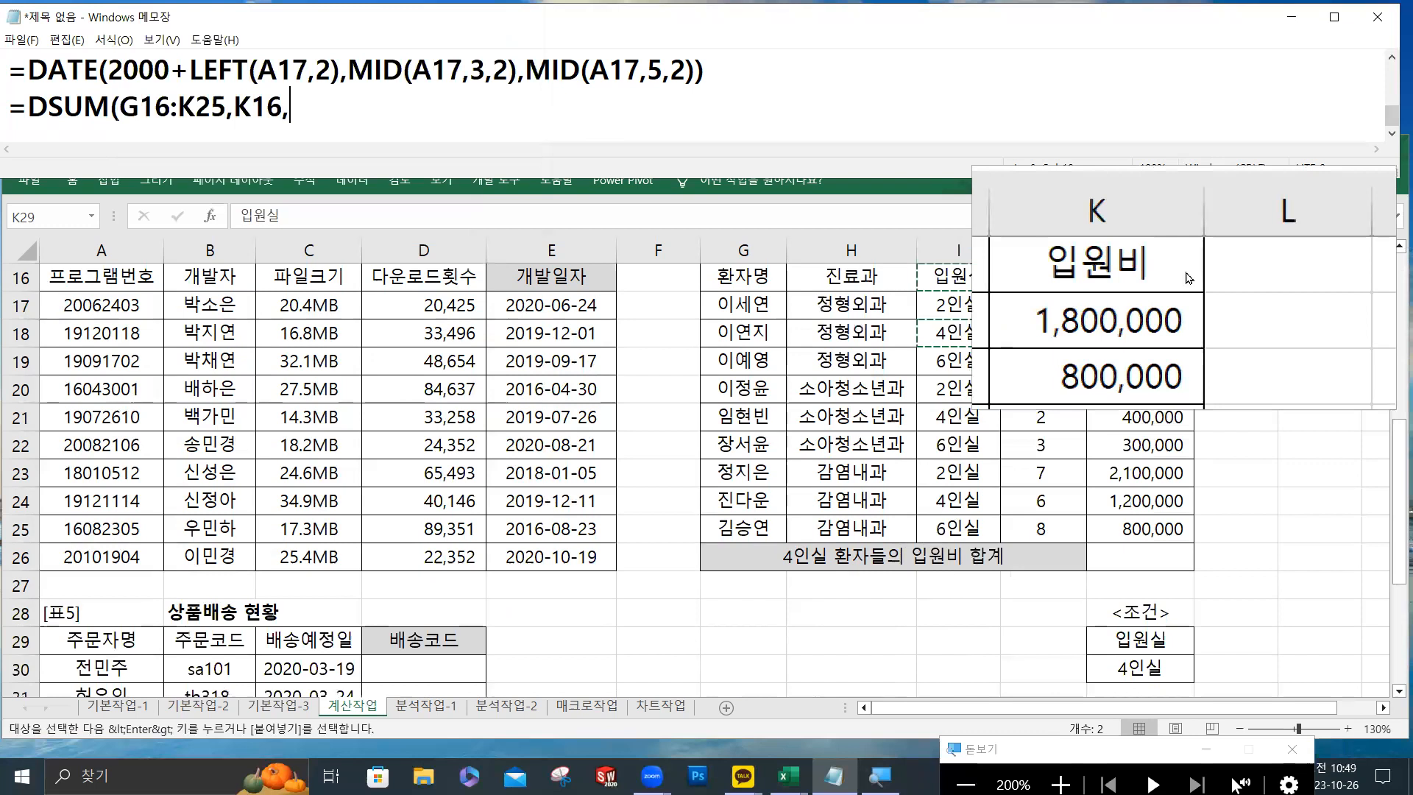
{"action": "type", "text": "K2"}
{"action": "type", "text": "9"}
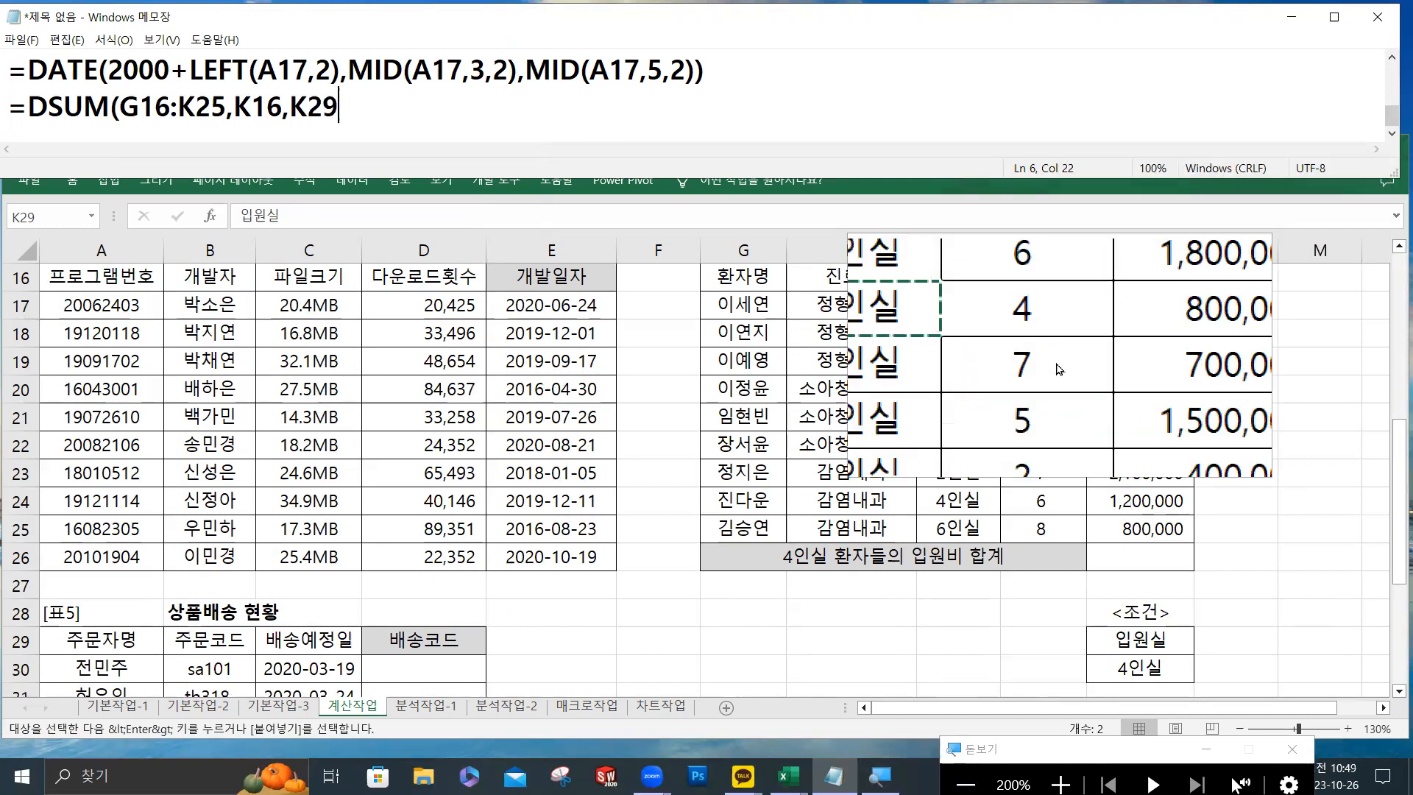
{"action": "type", "text": ":K"}
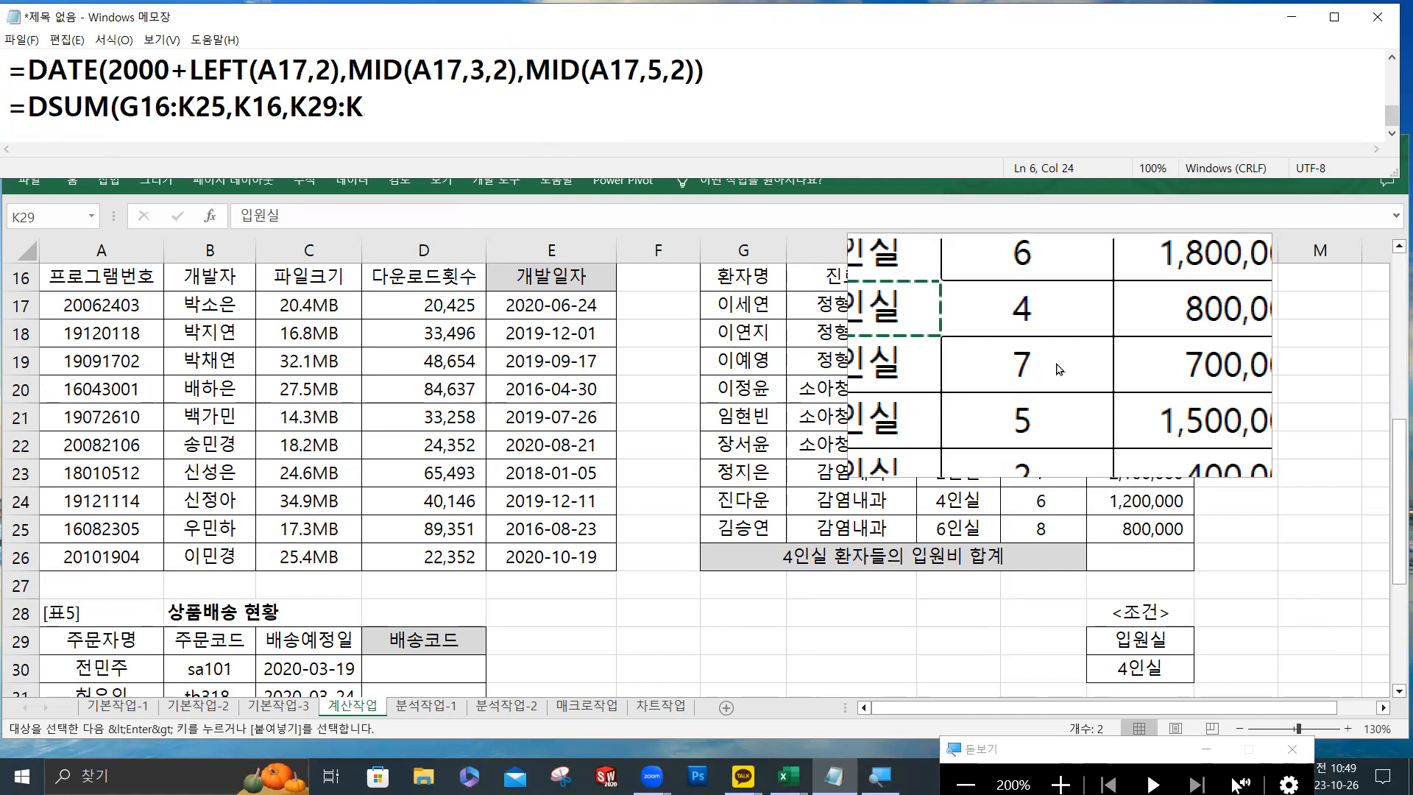
{"action": "type", "text": "30)"}
{"action": "left_click", "coordinate": [1155, 558]}
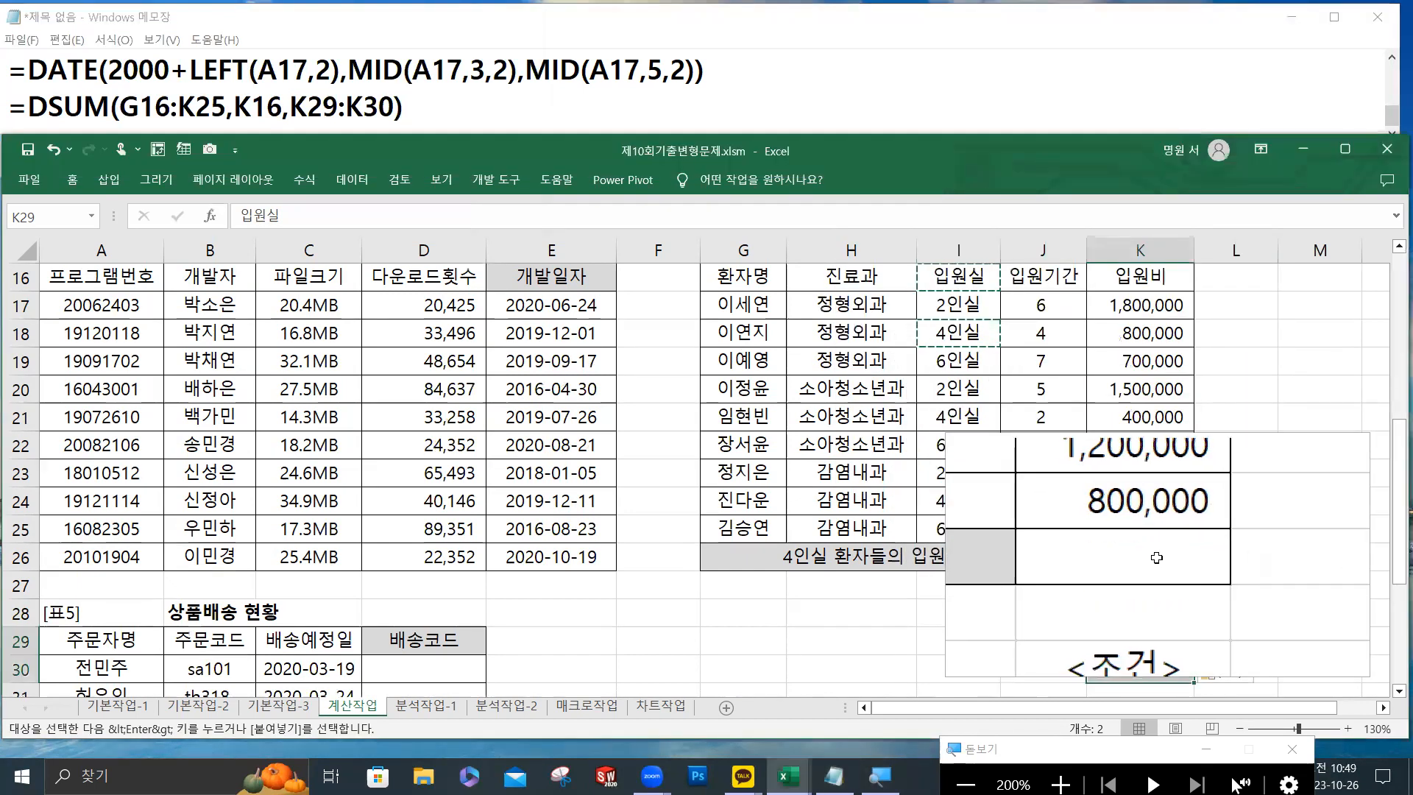
Start a DSUM formula in K26 with the 표4 range G16:K25 as its database argument.
{"action": "right_click", "coordinate": [1157, 560]}
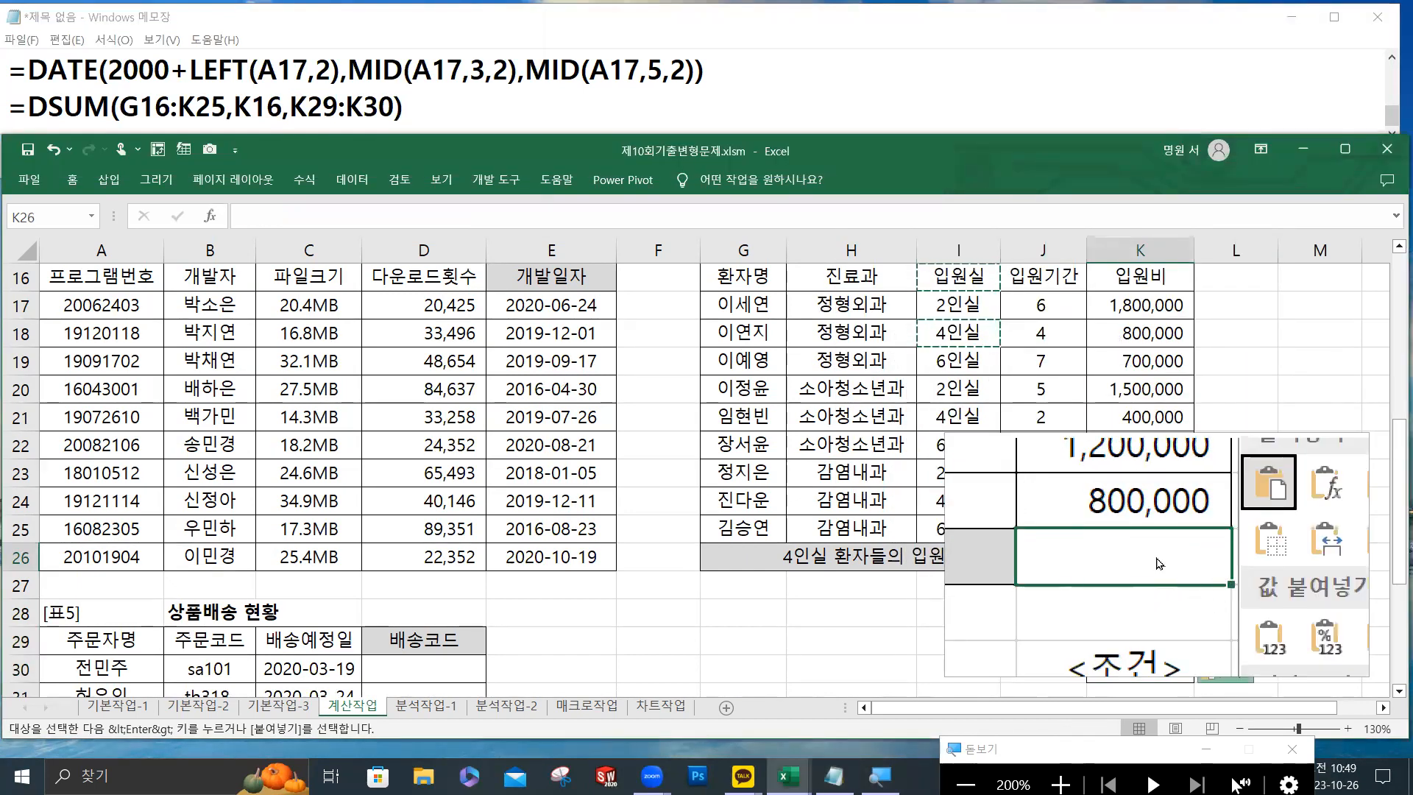
{"action": "left_click", "coordinate": [256, 212]}
{"action": "left_click", "coordinate": [259, 214]}
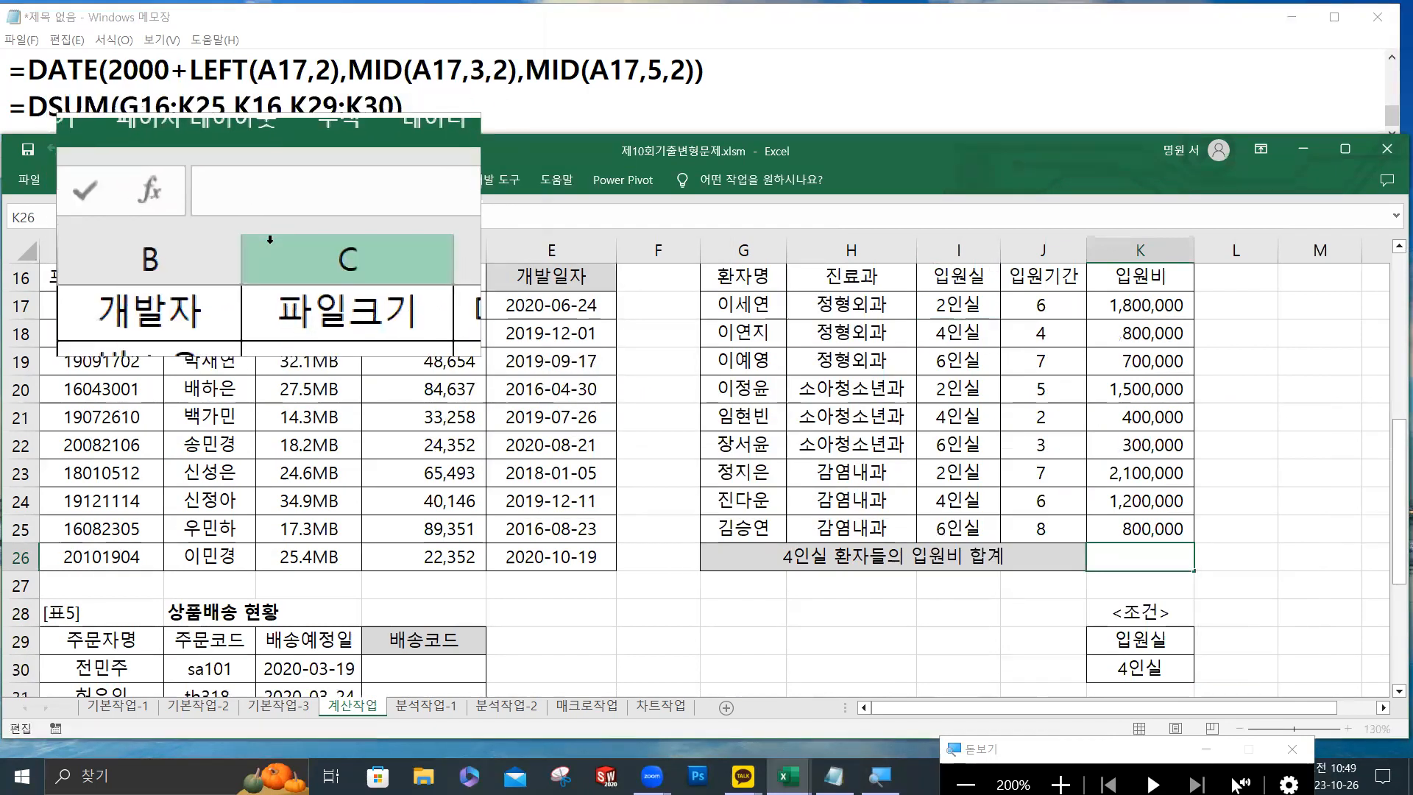
{"action": "type", "text": "="}
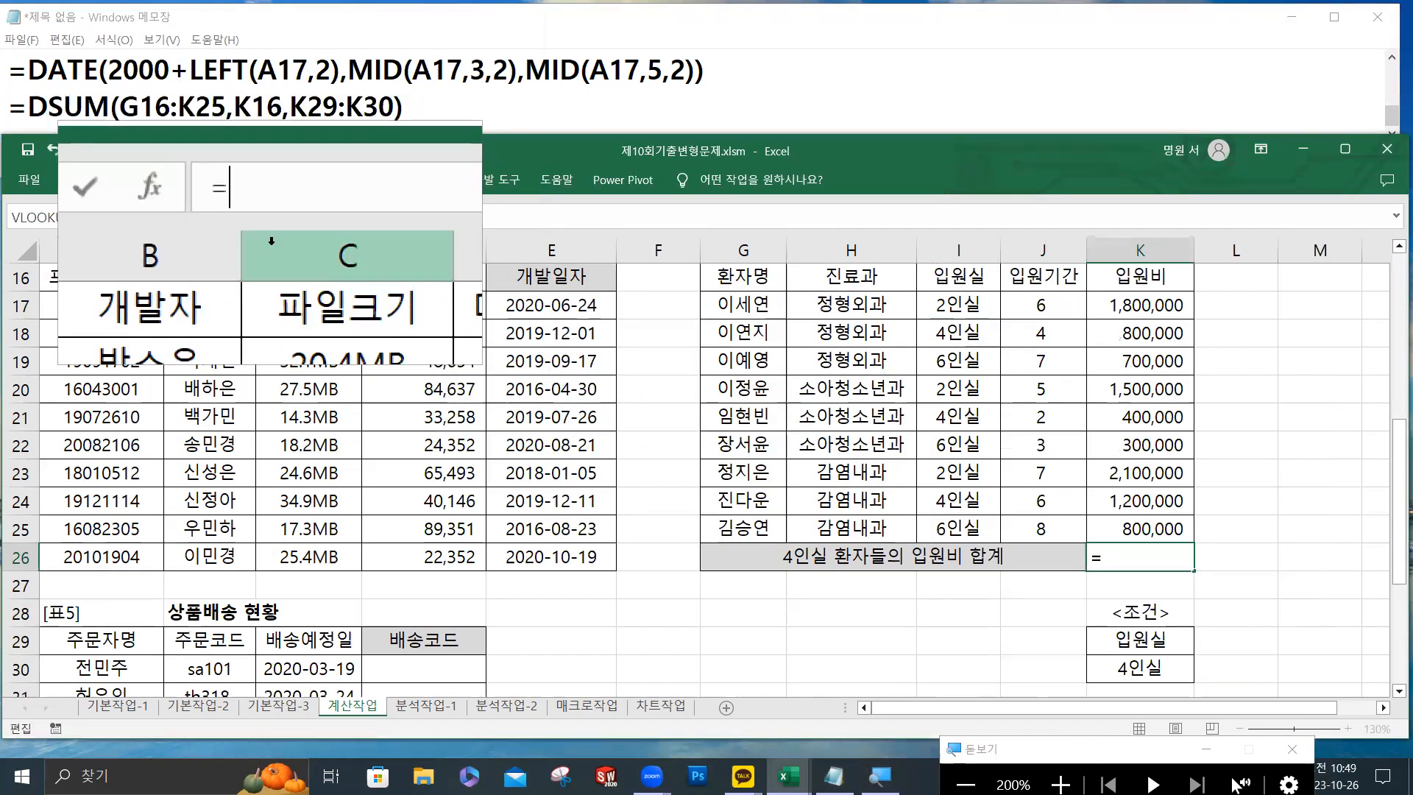
{"action": "type", "text": "ds"}
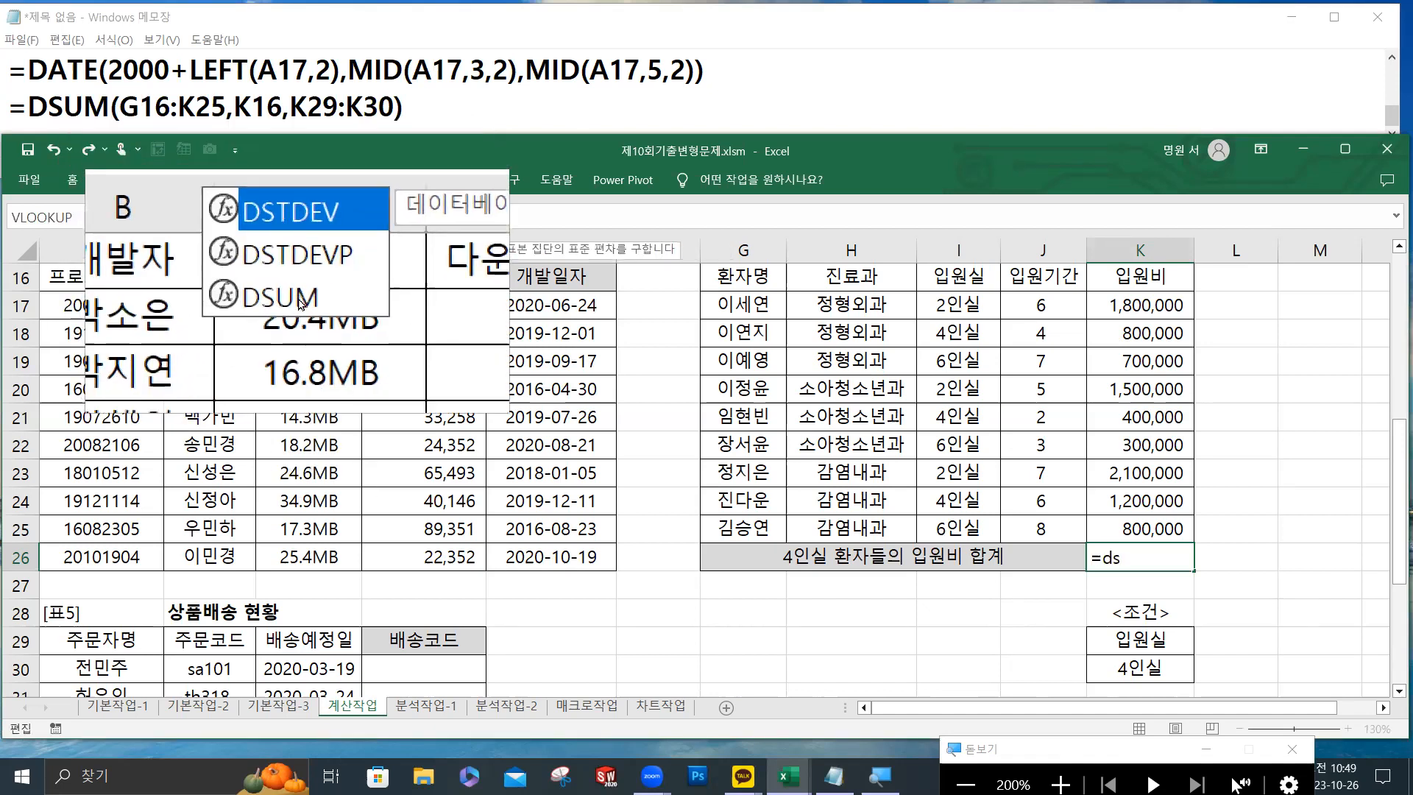
{"action": "double_click", "coordinate": [297, 298]}
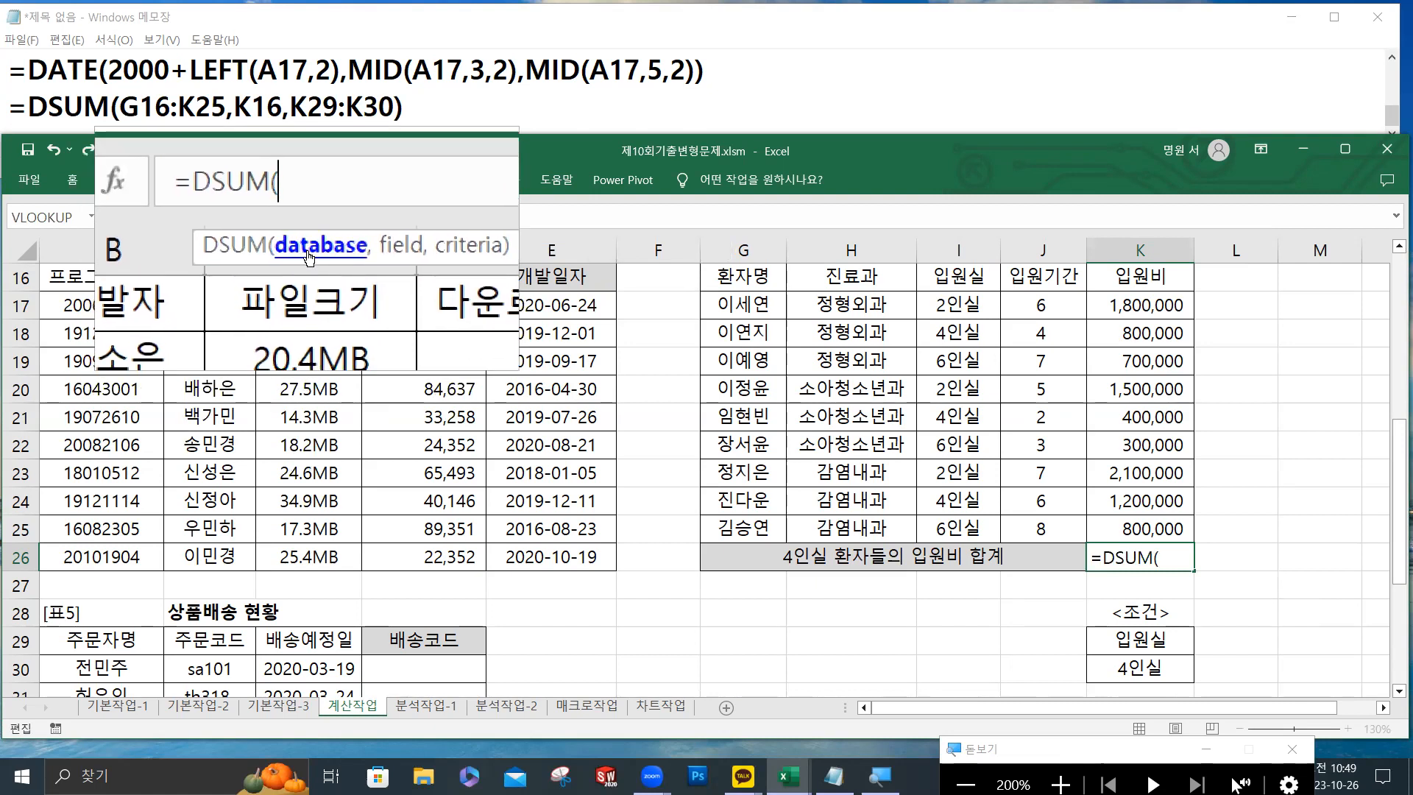
{"action": "scroll", "coordinate": [743, 354], "scroll_direction": "up", "scroll_amount": 1}
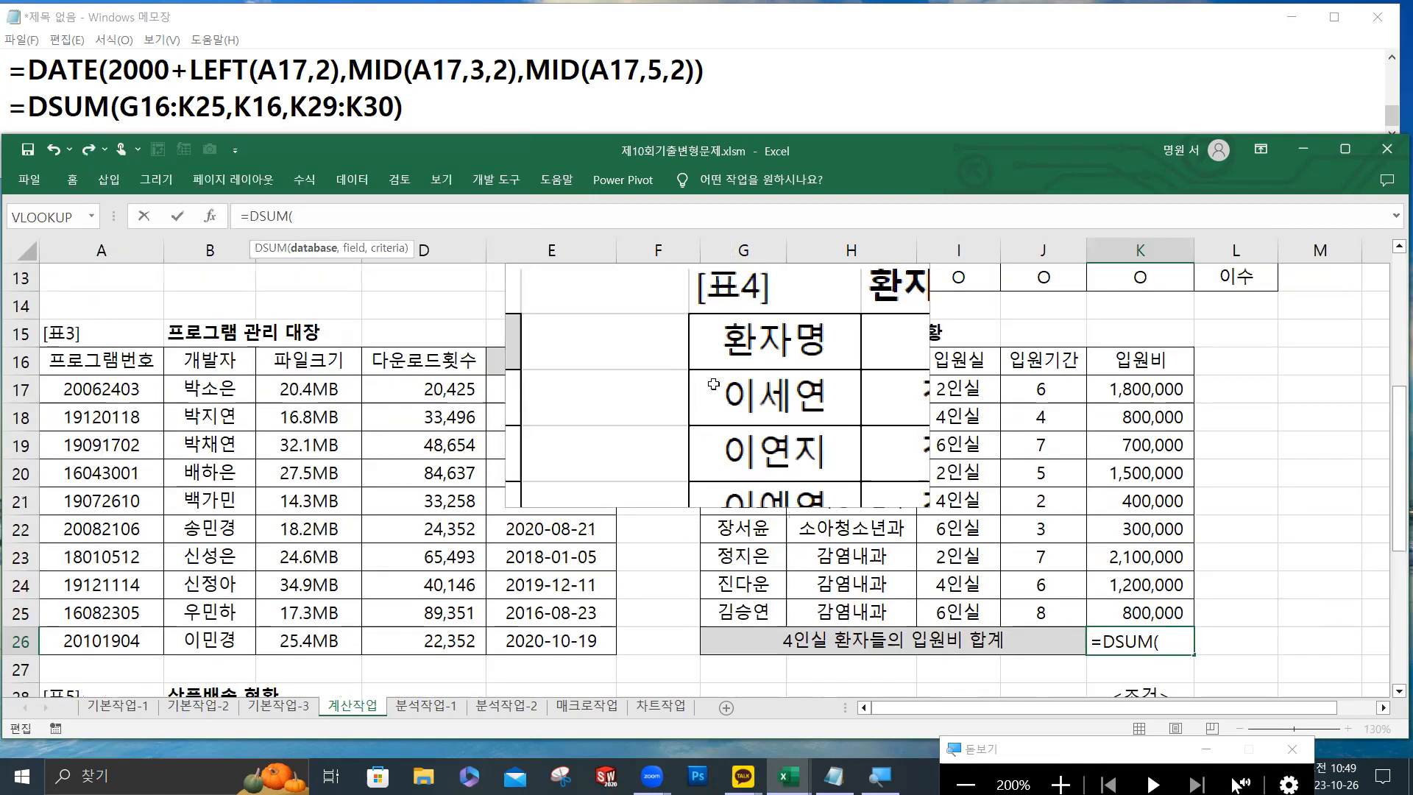
{"action": "left_click", "coordinate": [743, 360]}
{"action": "left_click_drag", "start_coordinate": [743, 360], "coordinate": [1089, 586]}
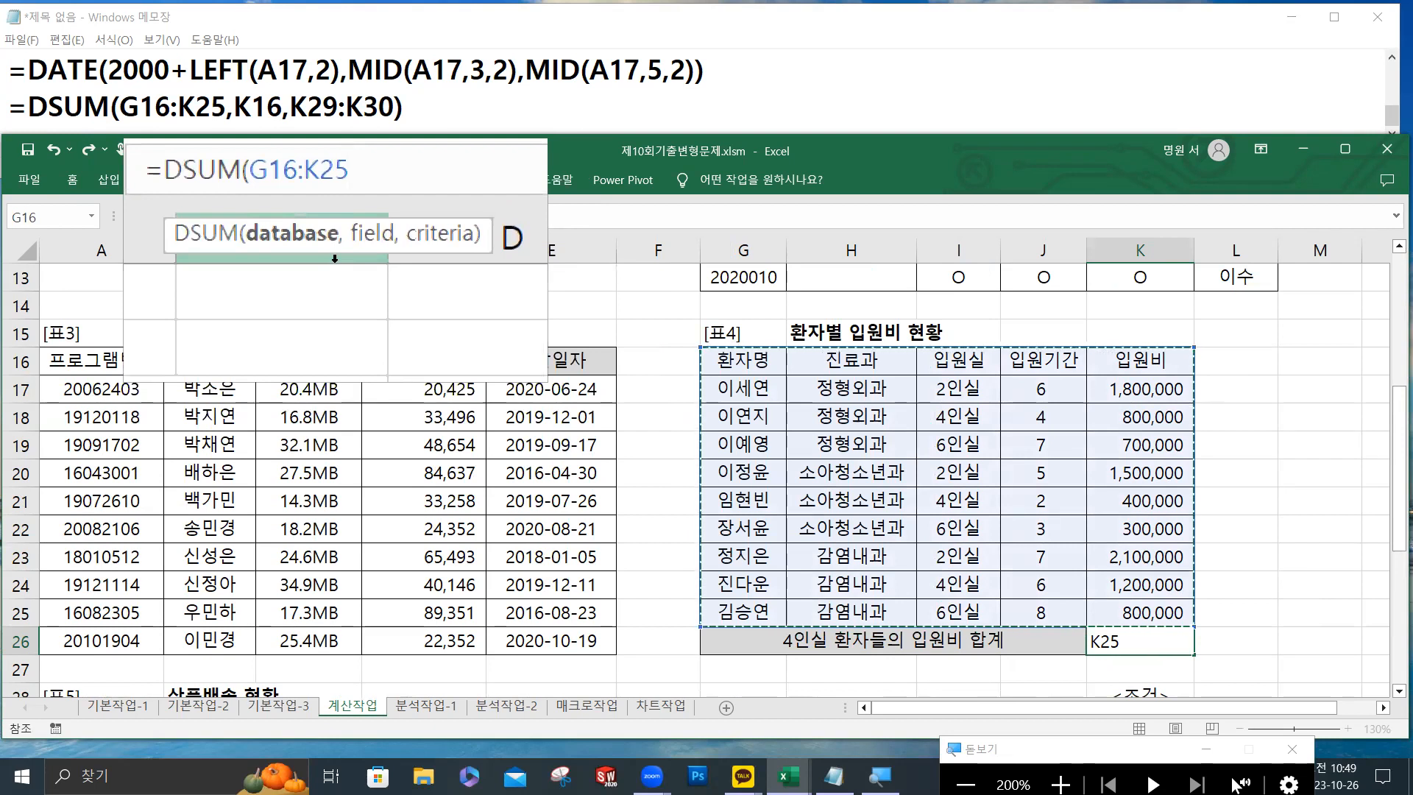
{"action": "type", "text": ","}
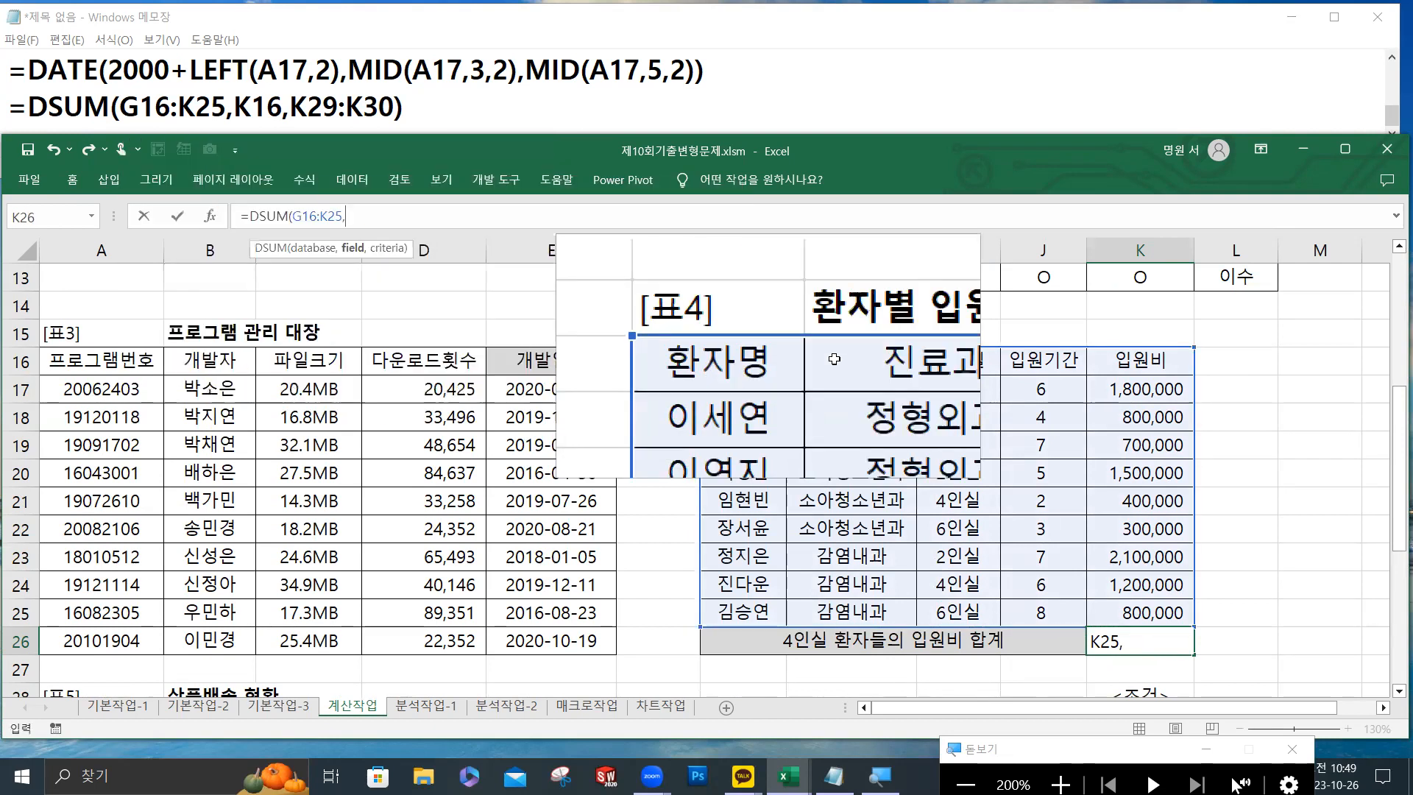
Try K16 as the DSUM field argument, and replace it with column number 5.
{"action": "left_click", "coordinate": [1140, 359]}
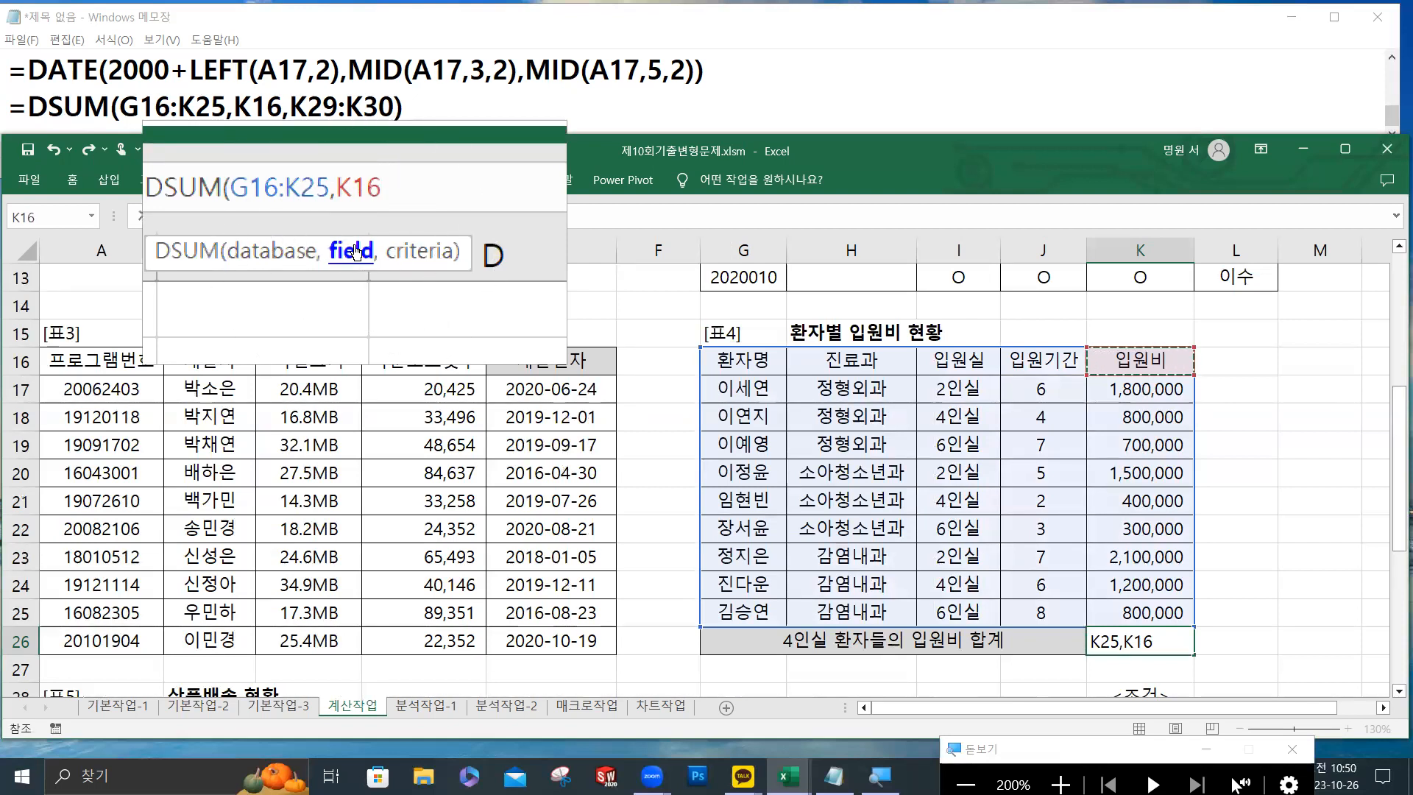
{"action": "key", "text": "BackSpace"}
{"action": "key", "text": "BackSpace"}
{"action": "key", "text": "BackSpace"}
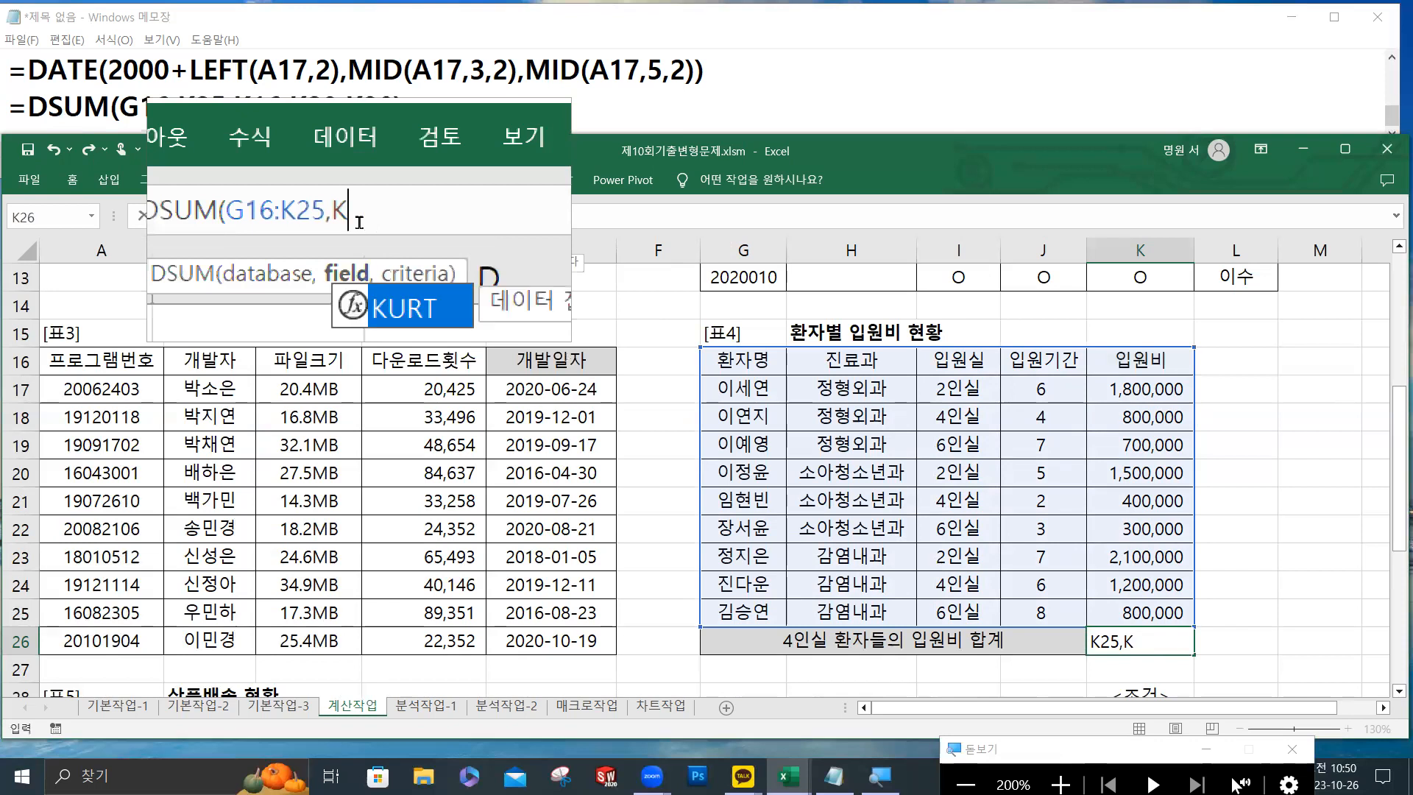
{"action": "type", "text": "5"}
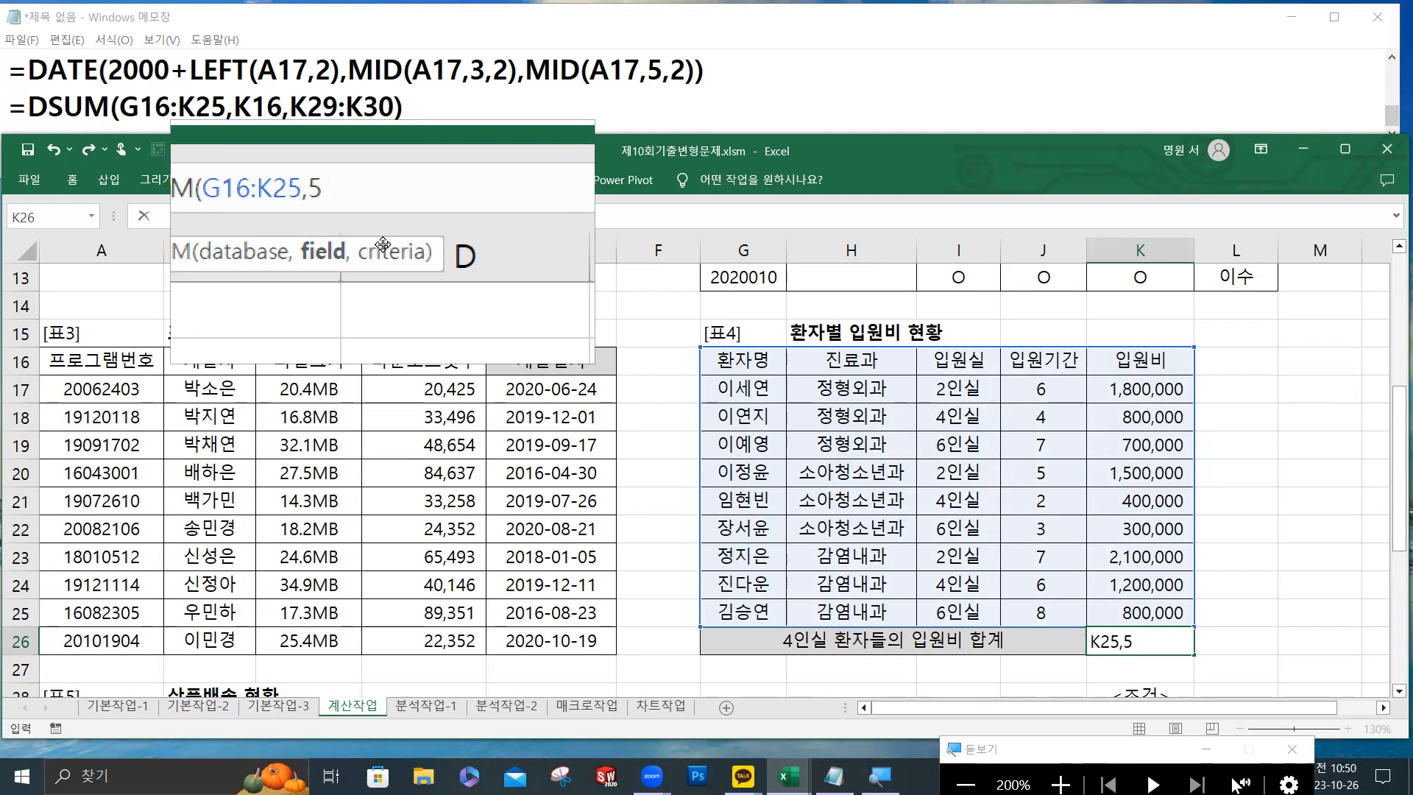
{"action": "type", "text": ","}
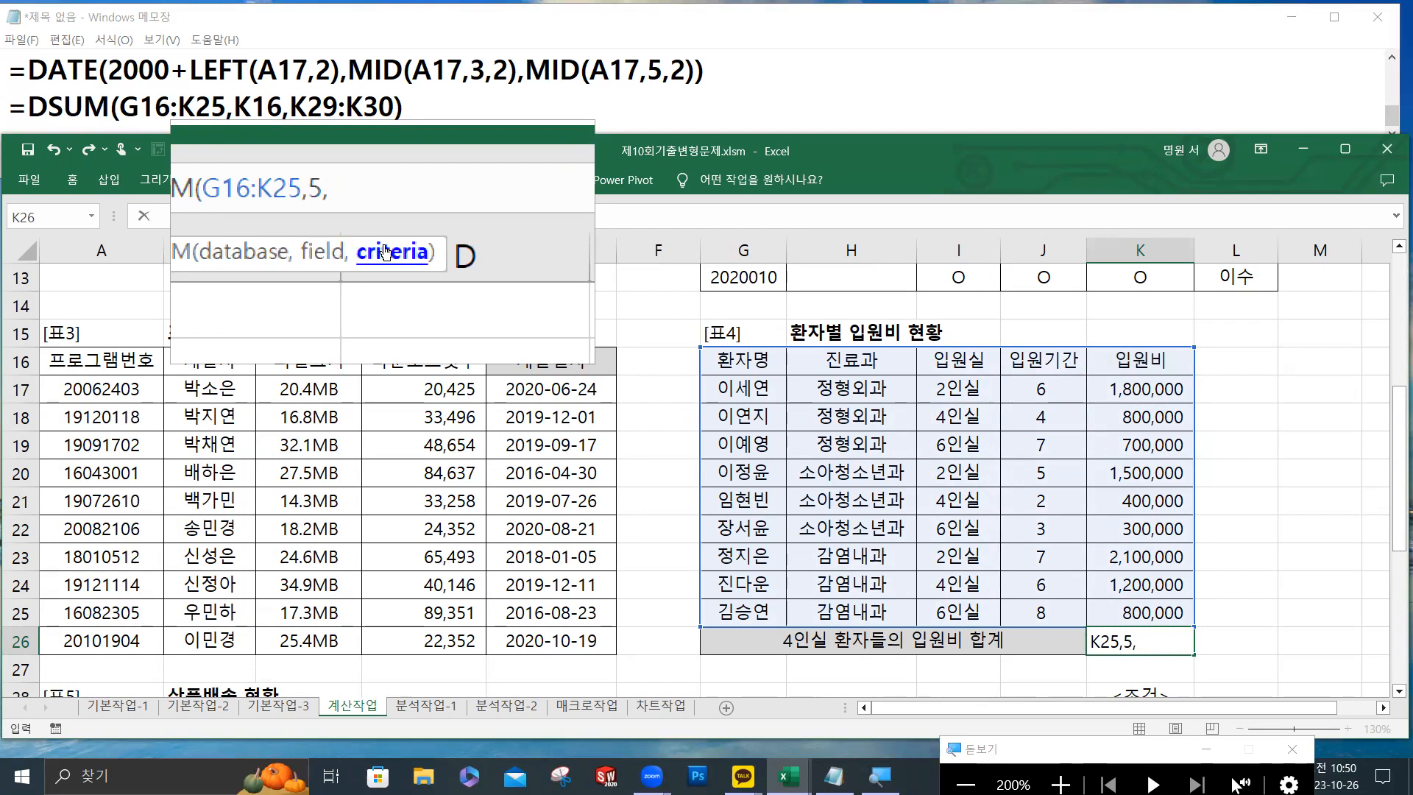
Complete the DSUM formula in K26 with the <조건> range K29:K30 as criteria.
{"action": "scroll", "coordinate": [912, 401], "scroll_direction": "down", "scroll_amount": 1}
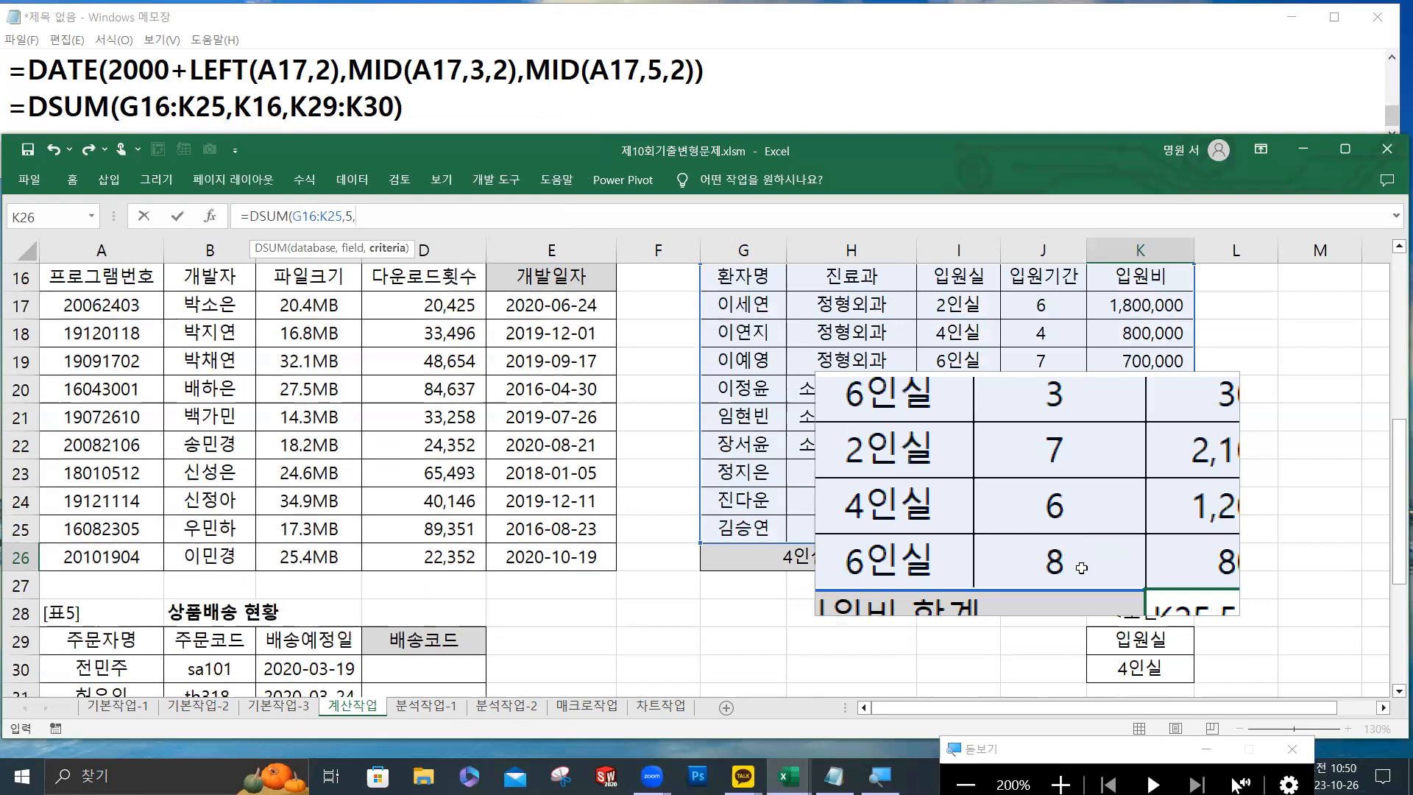
{"action": "left_click", "coordinate": [1151, 641]}
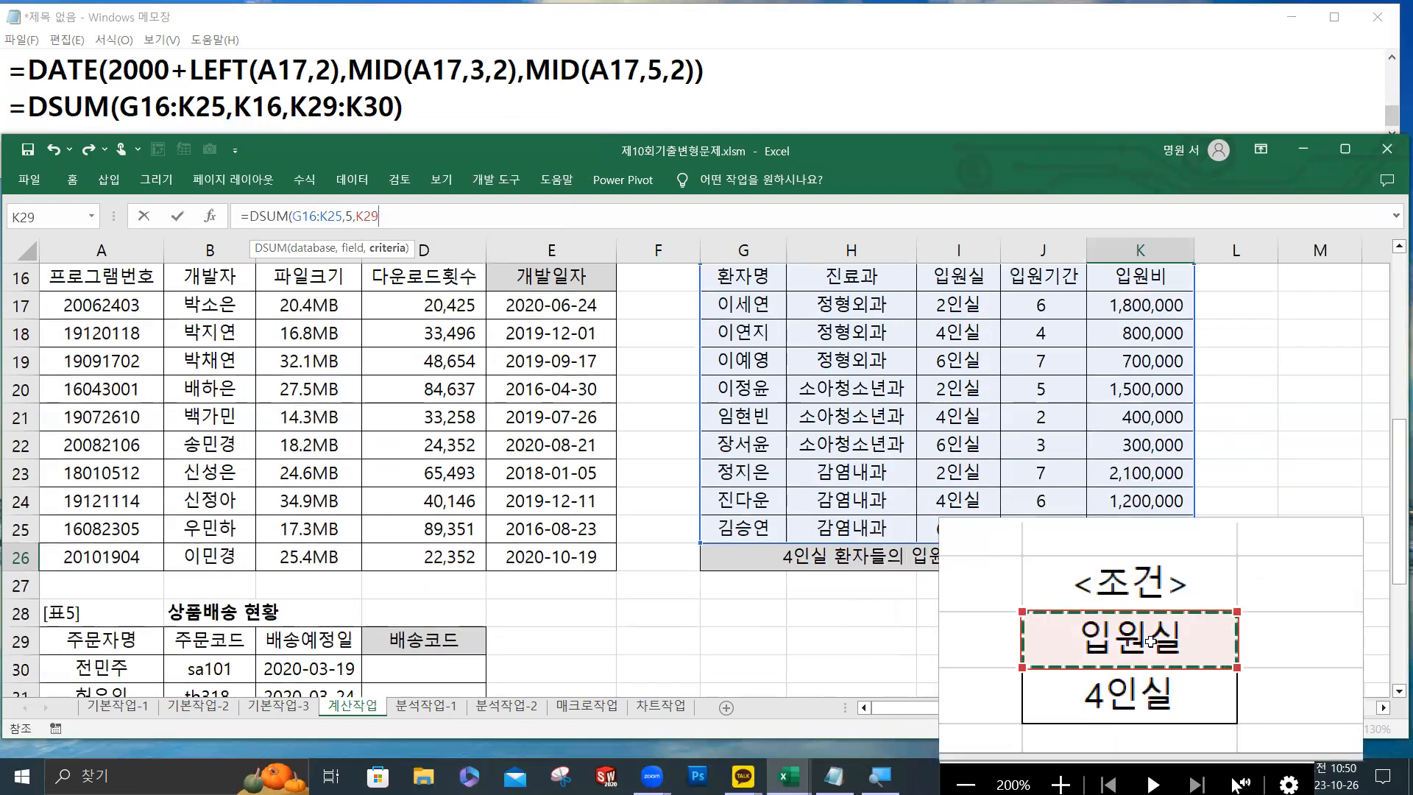
{"action": "left_click_drag", "start_coordinate": [1151, 641], "coordinate": [1148, 667]}
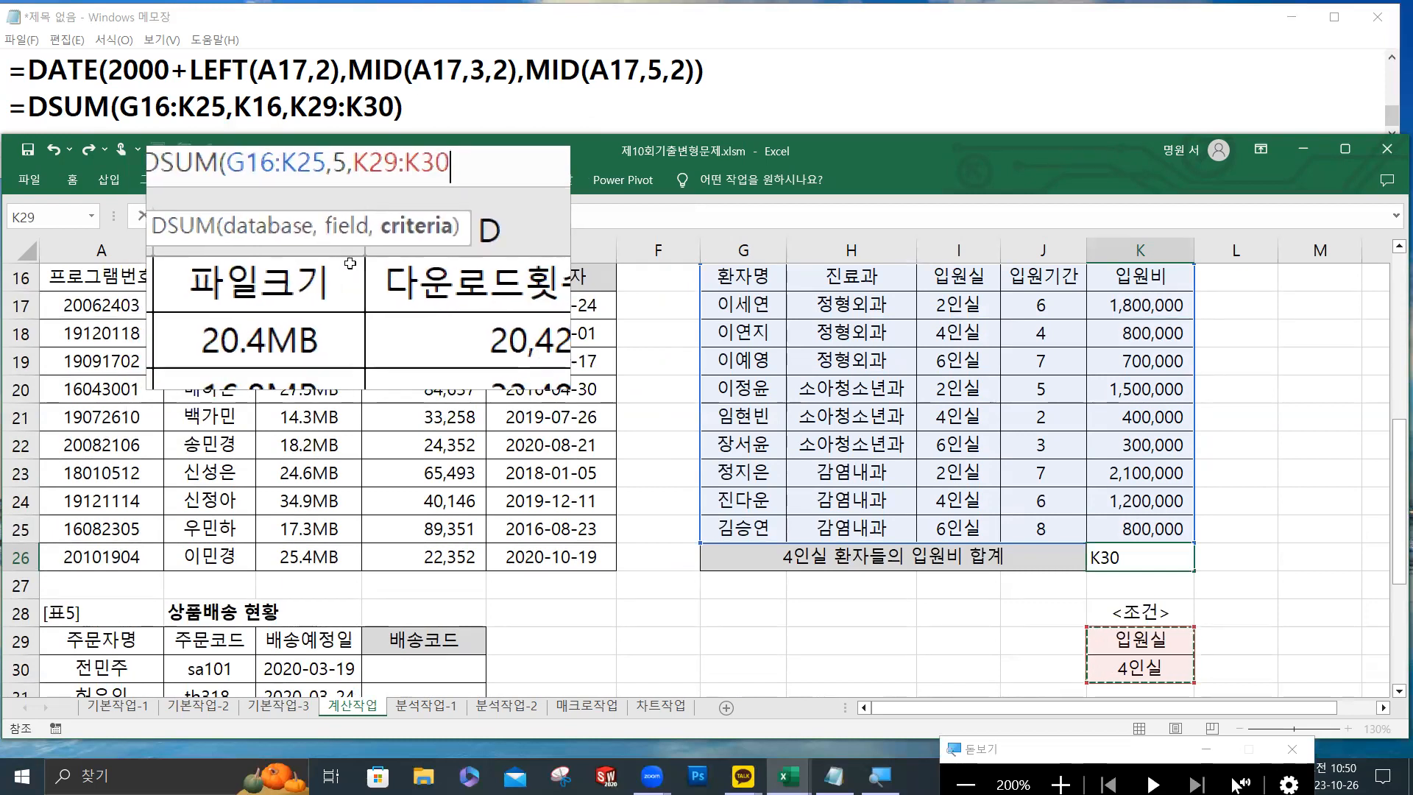
{"action": "type", "text": ")"}
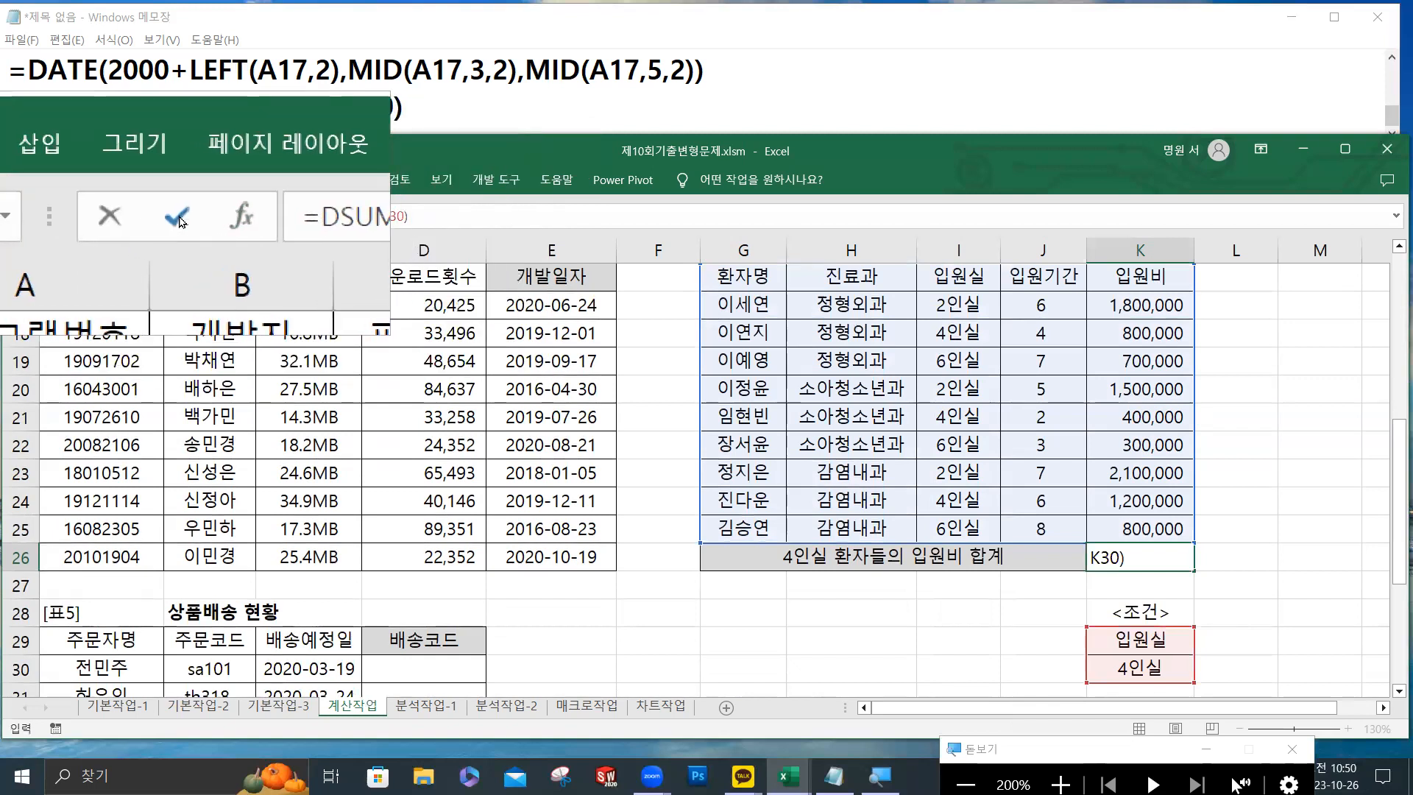
{"action": "left_click", "coordinate": [178, 217]}
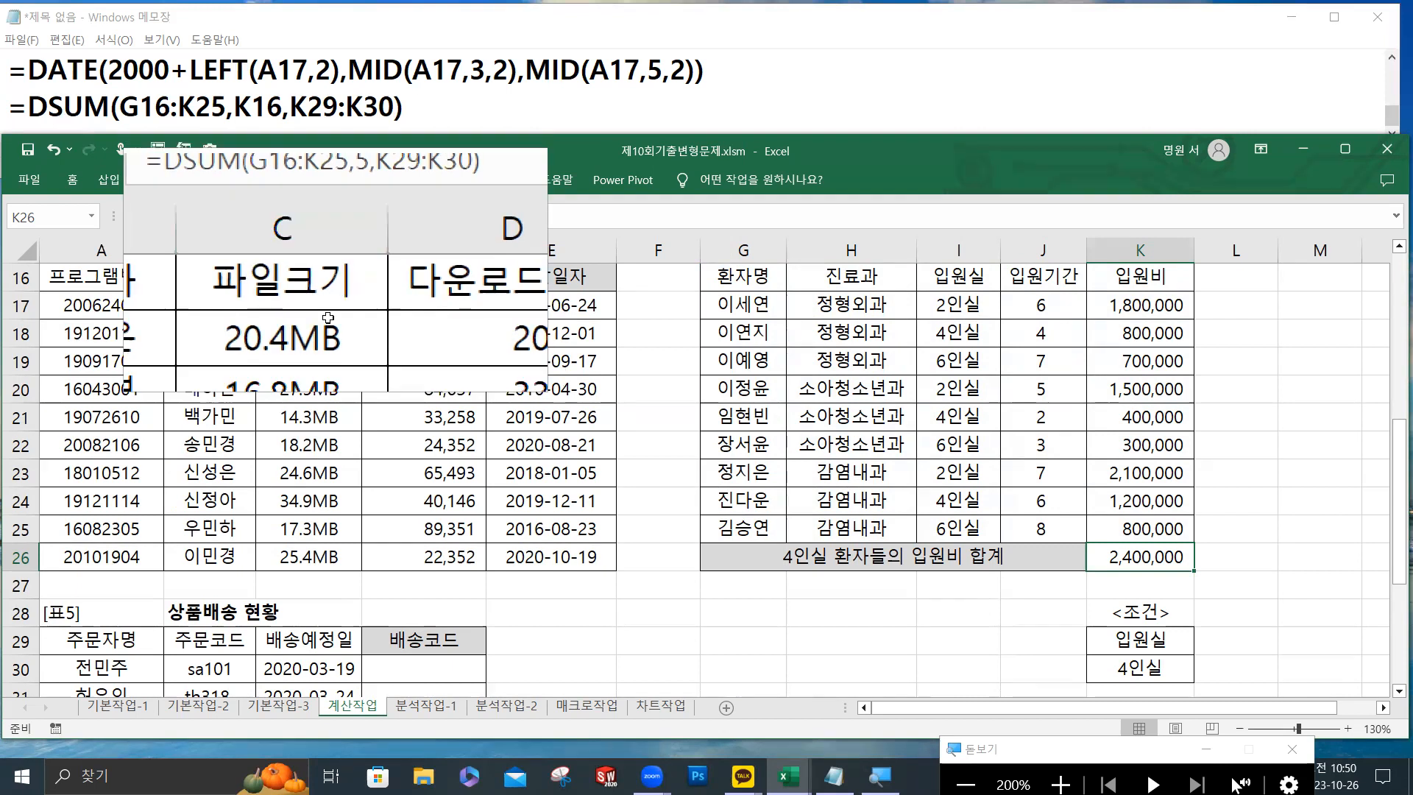
Examine the 주문코드 entries in 표5, including B35 and B39, for extra spaces around the codes.
{"action": "scroll", "coordinate": [295, 372], "scroll_direction": "down", "scroll_amount": 3}
{"action": "scroll", "coordinate": [295, 371], "scroll_direction": "down", "scroll_amount": 1}
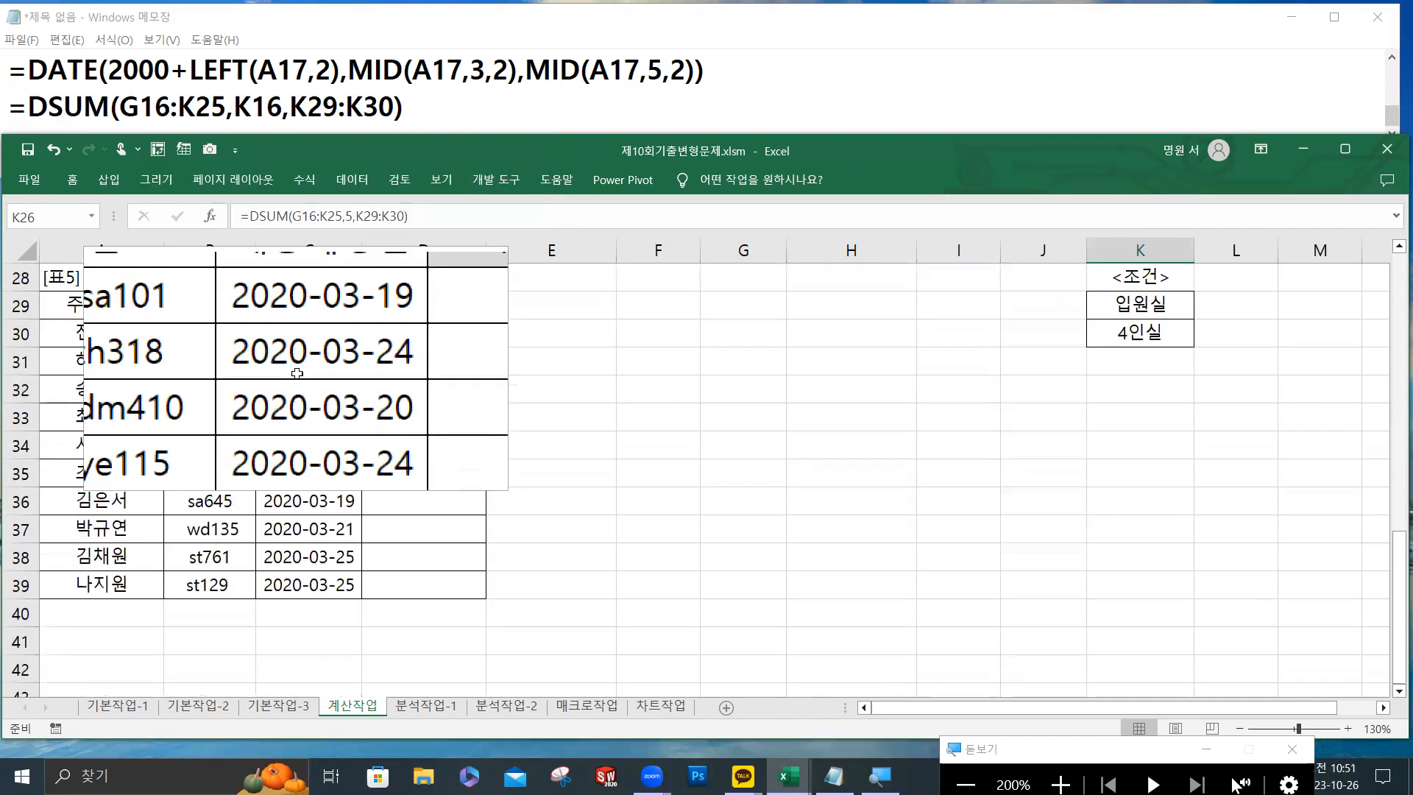
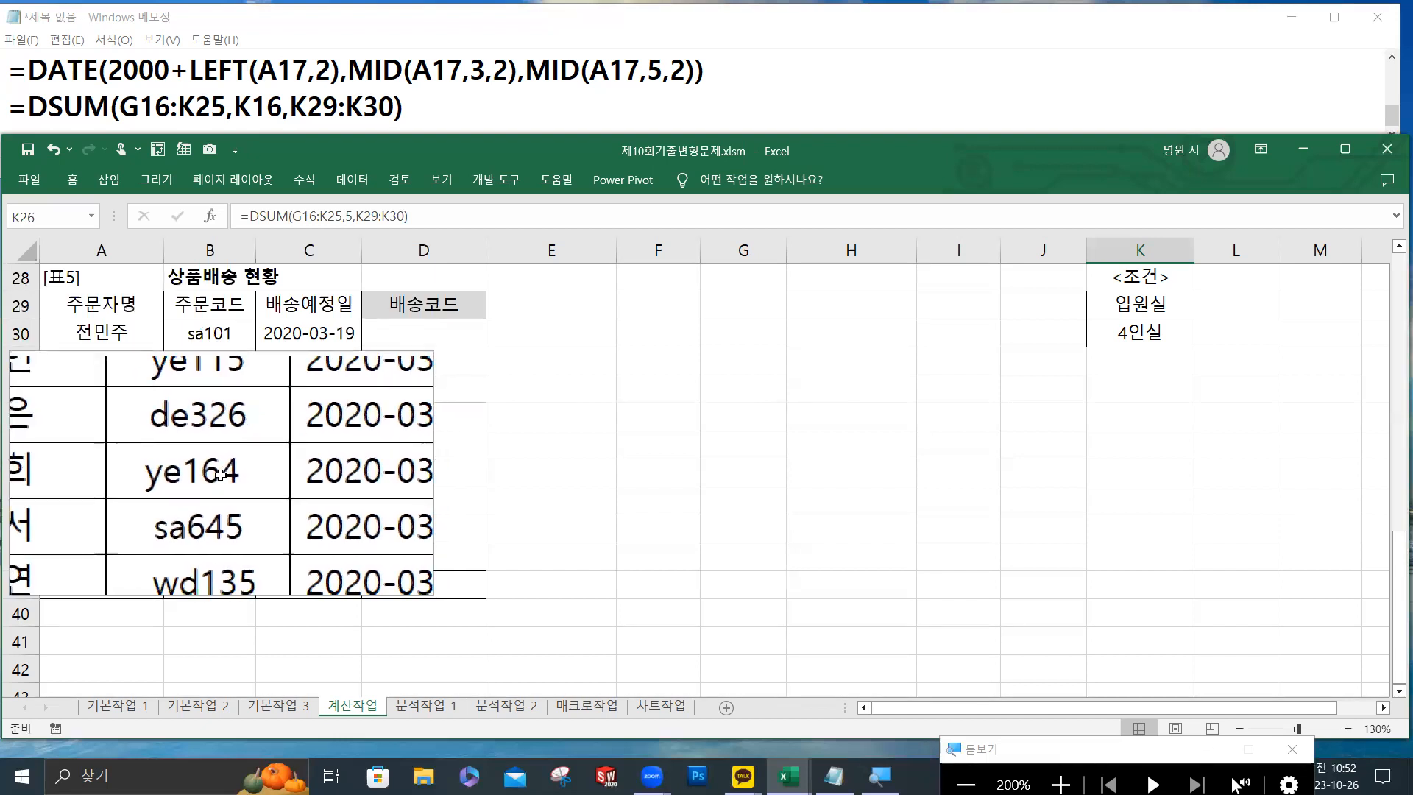
{"action": "double_click", "coordinate": [221, 475]}
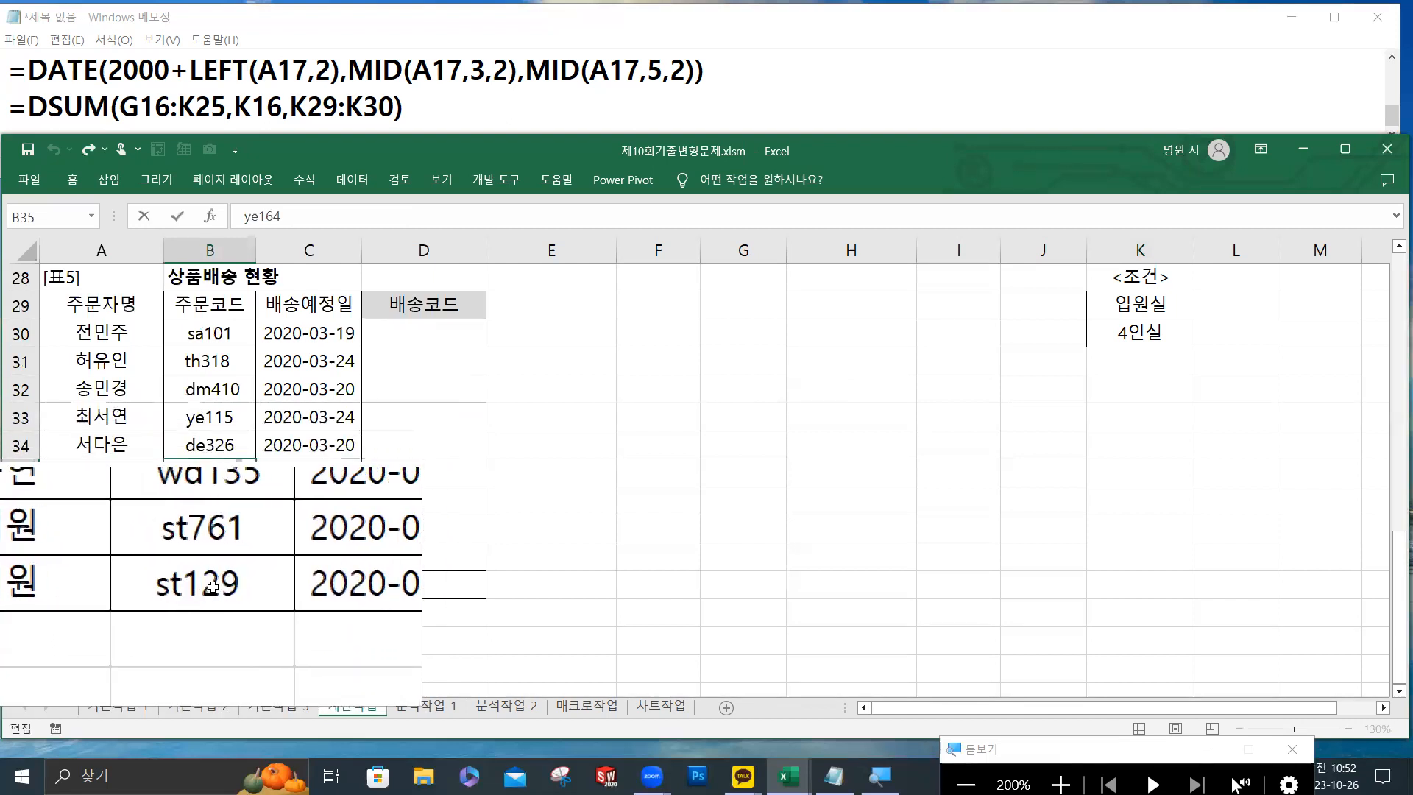
{"action": "left_click", "coordinate": [210, 585]}
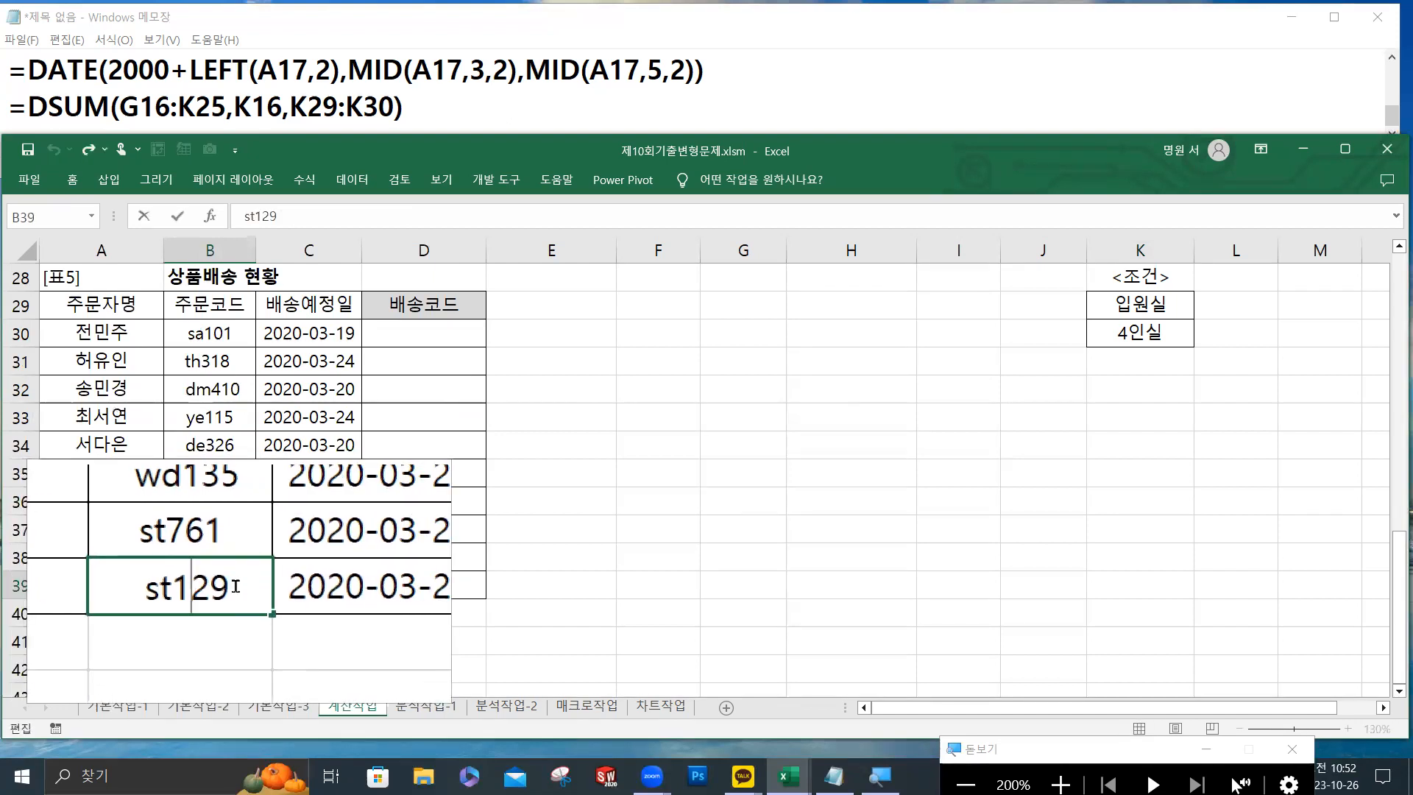
{"action": "left_click_drag", "start_coordinate": [233, 585], "coordinate": [247, 586]}
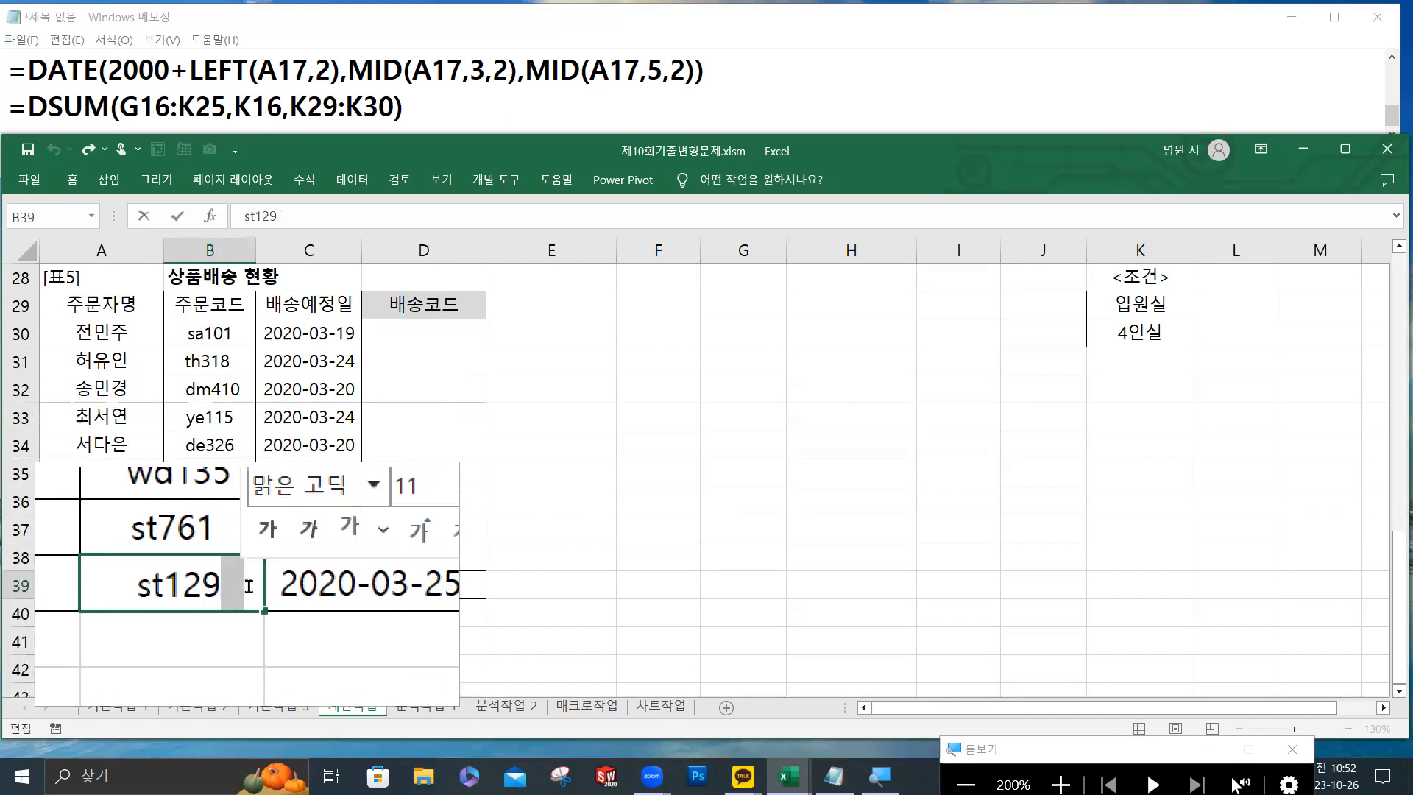
{"action": "left_click", "coordinate": [234, 585]}
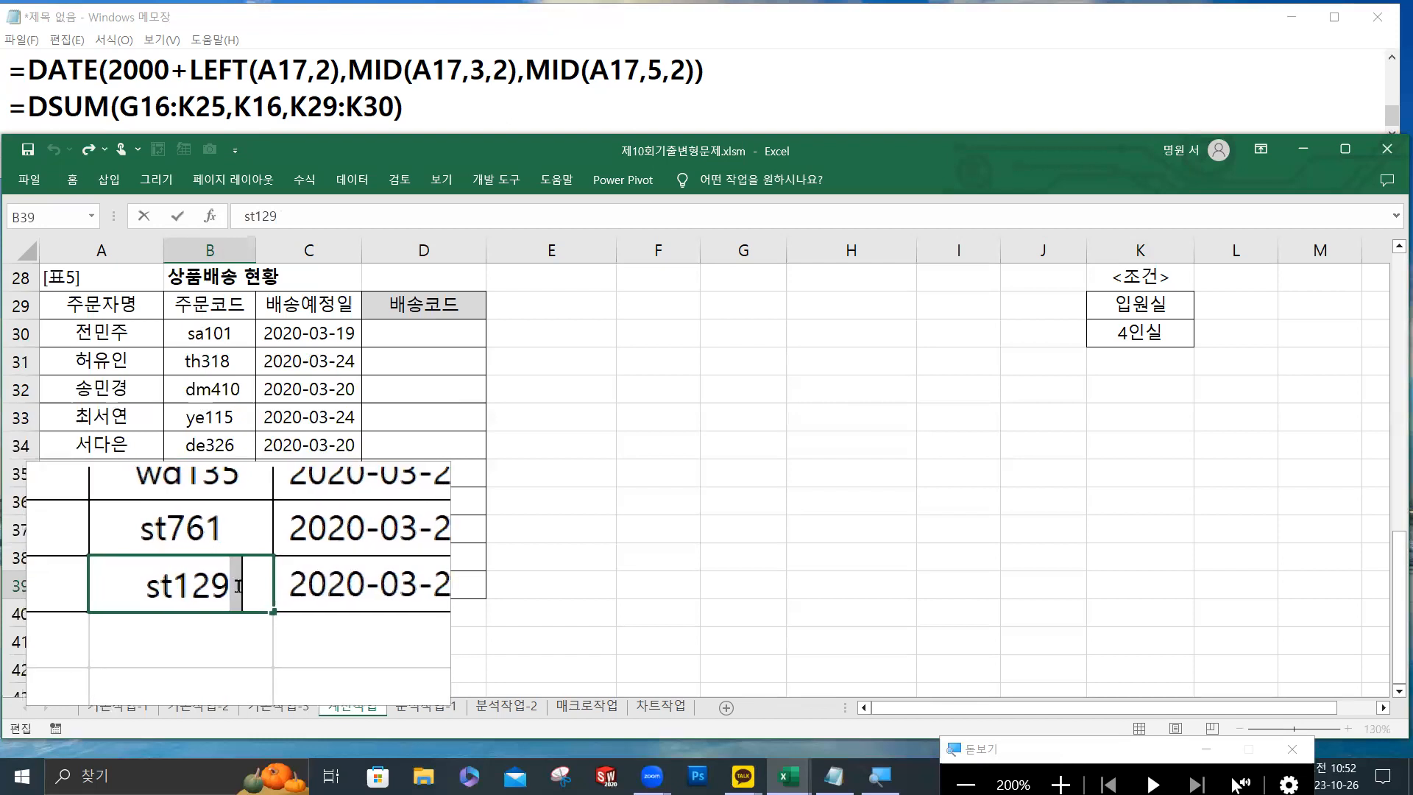
{"action": "left_click_drag", "start_coordinate": [234, 585], "coordinate": [253, 589]}
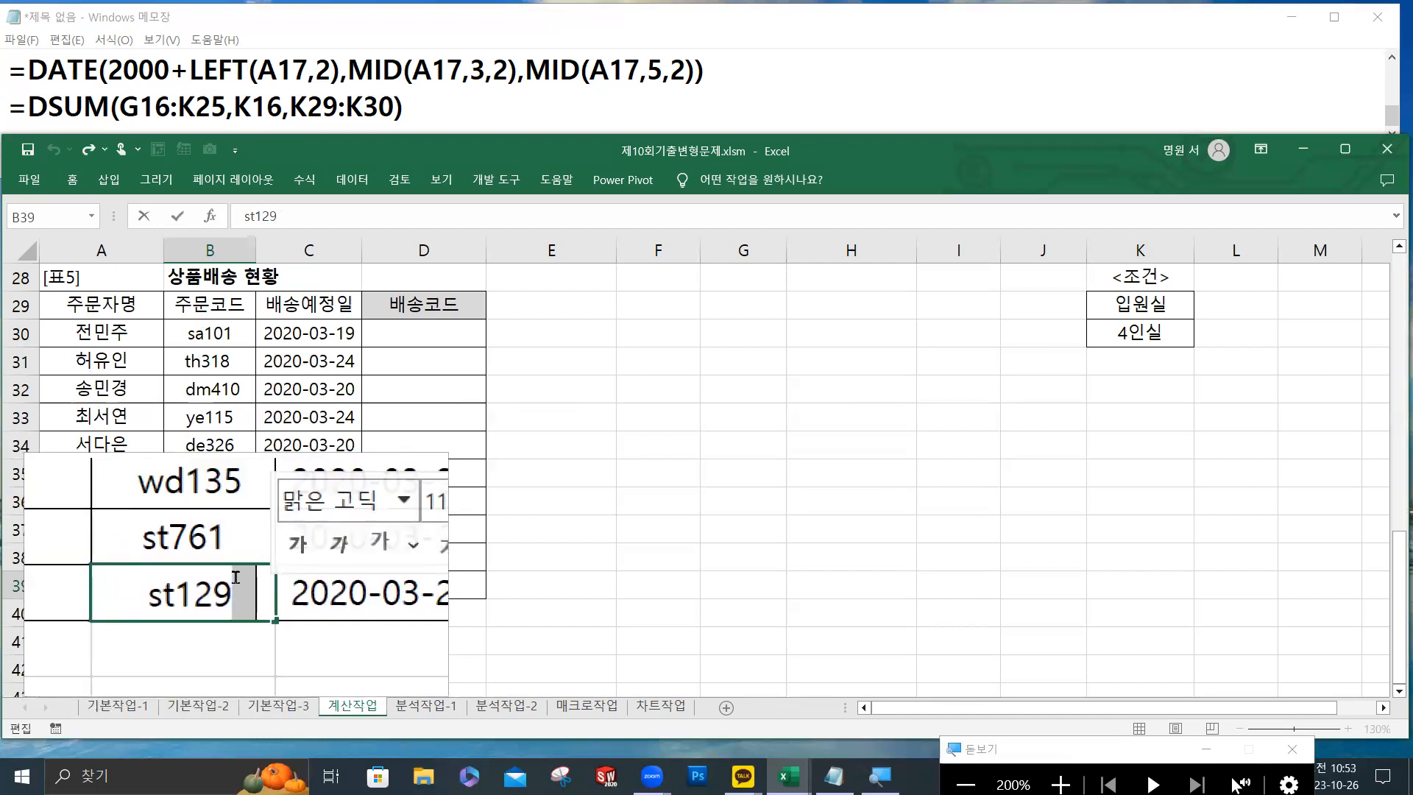
{"action": "left_click", "coordinate": [237, 555]}
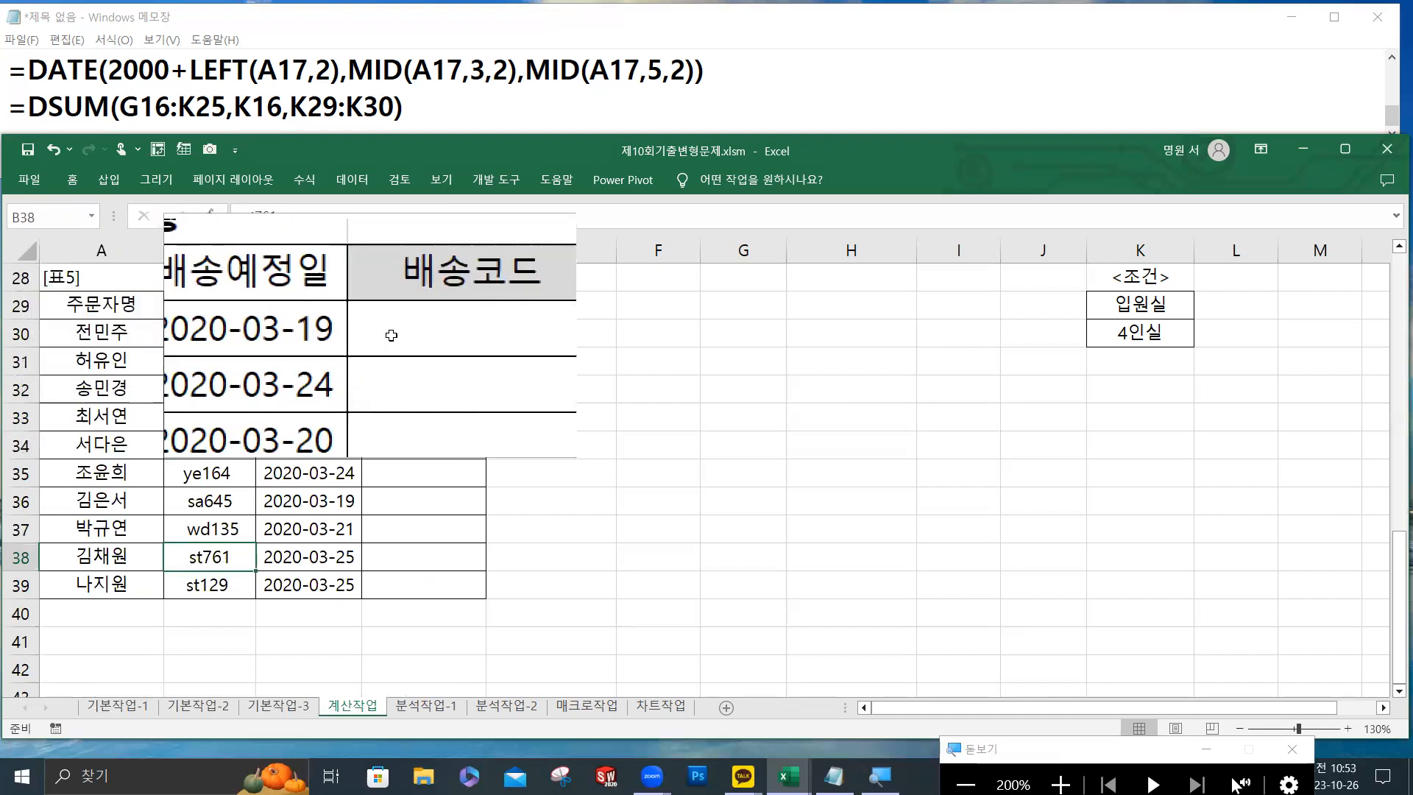
Enter =TRIM(B30) in E30 beside 표5 and fill it down to E39.
{"action": "left_click", "coordinate": [535, 333]}
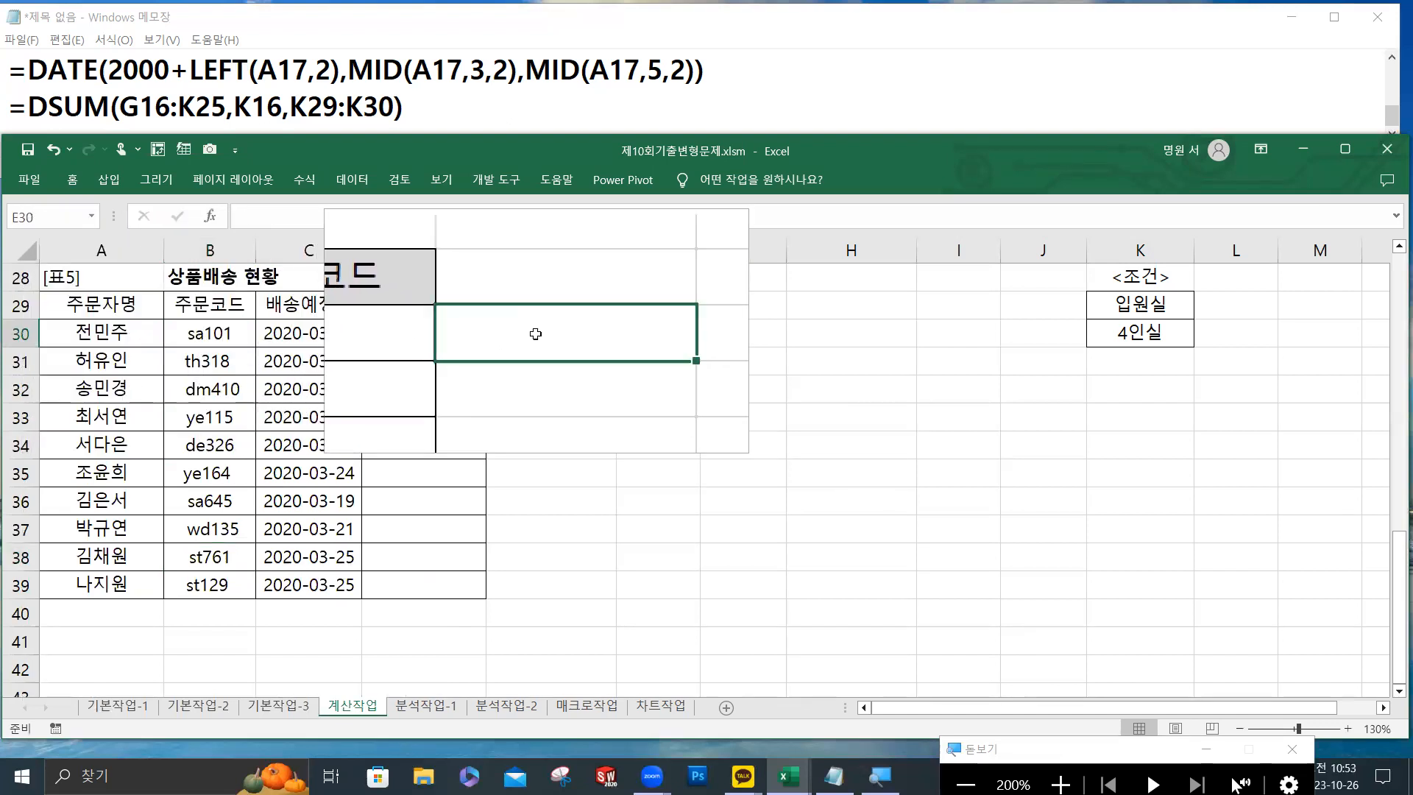
{"action": "left_click", "coordinate": [72, 181]}
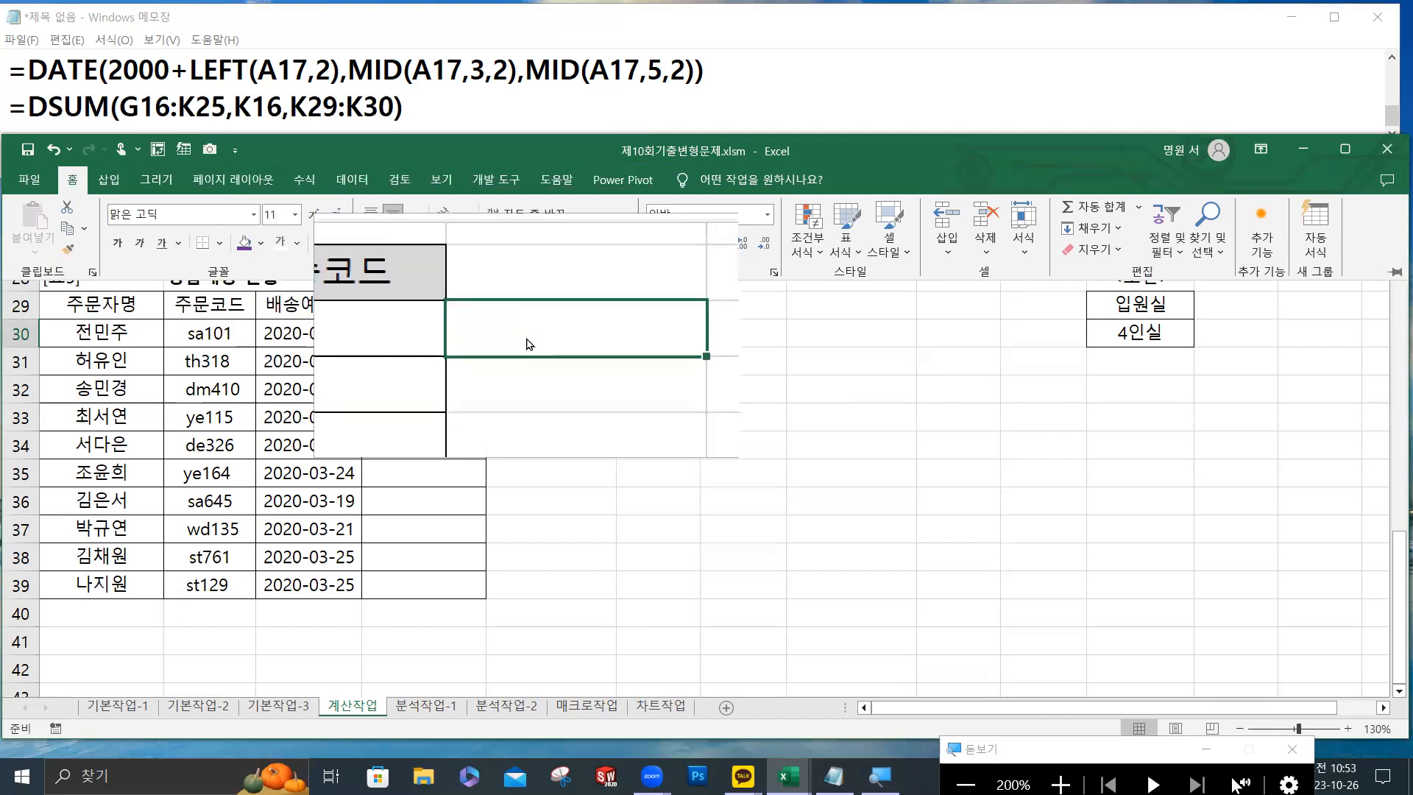
{"action": "left_click", "coordinate": [530, 340]}
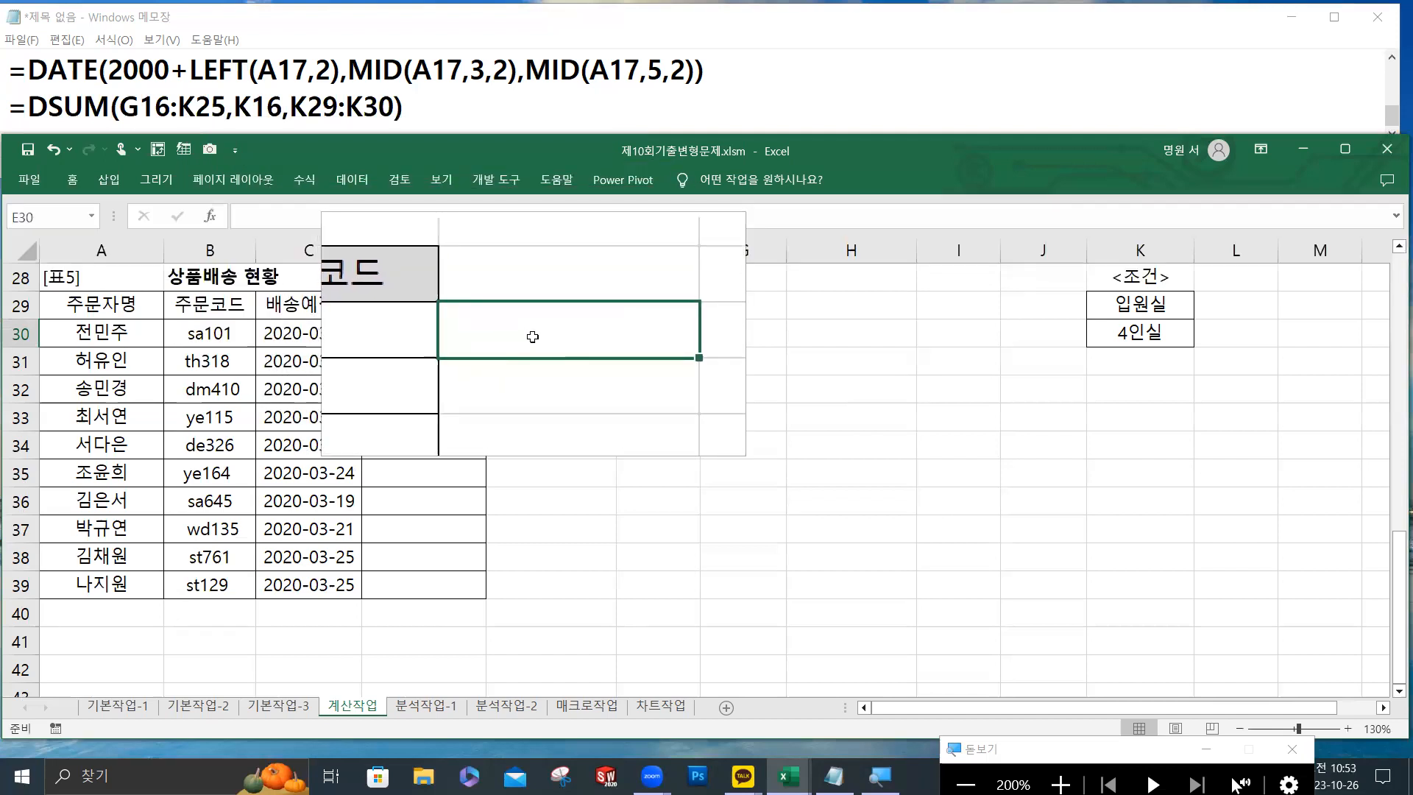
{"action": "type", "text": "=tr"}
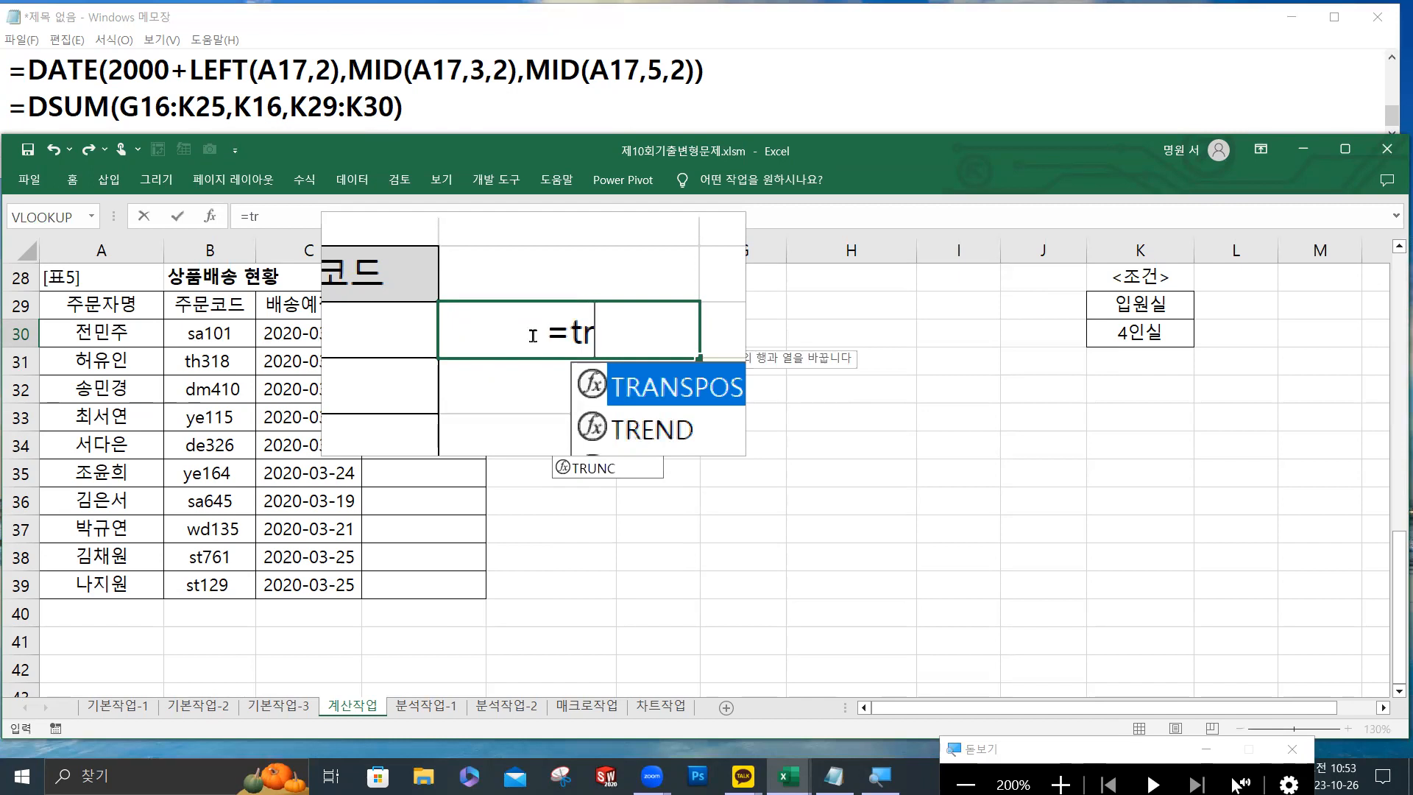
{"action": "type", "text": "i"}
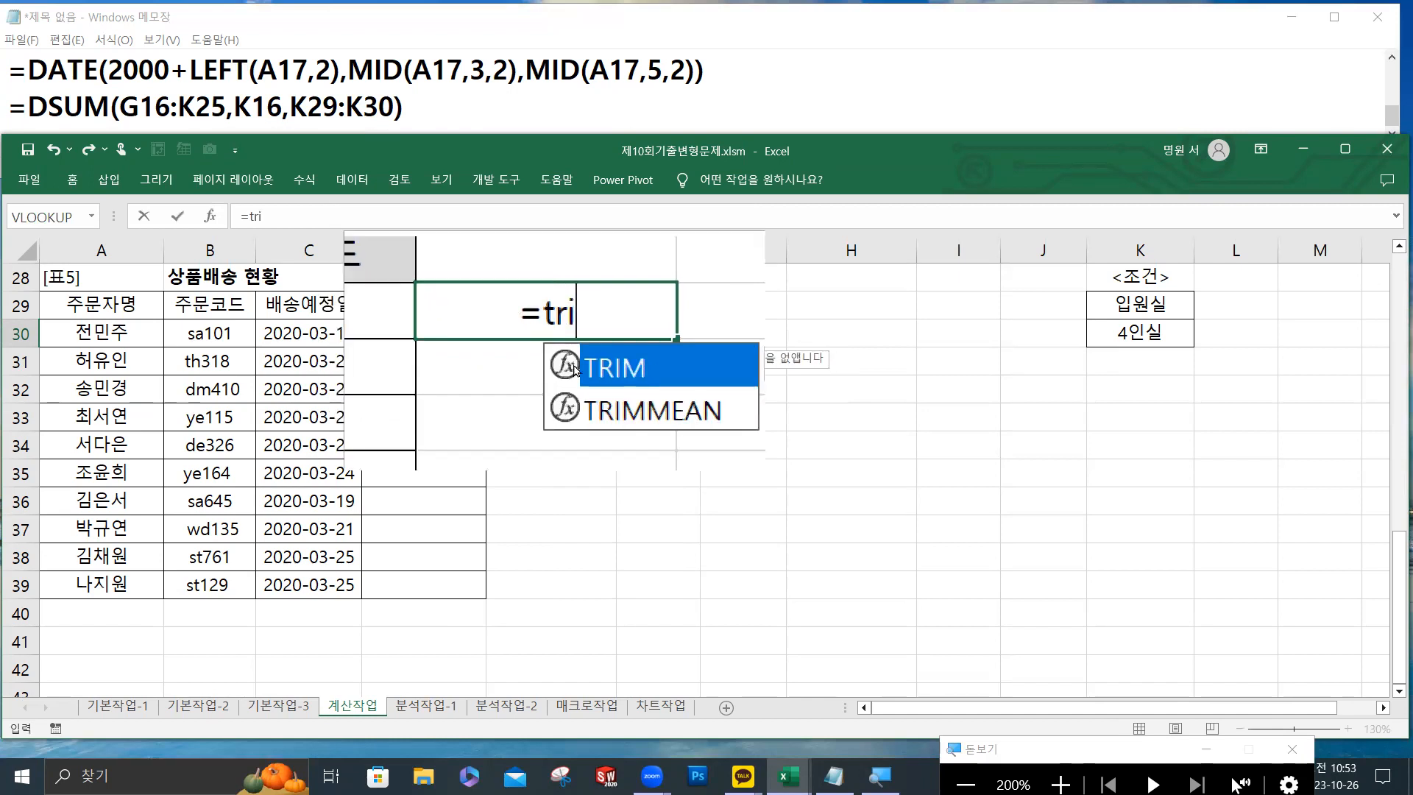
{"action": "double_click", "coordinate": [587, 356]}
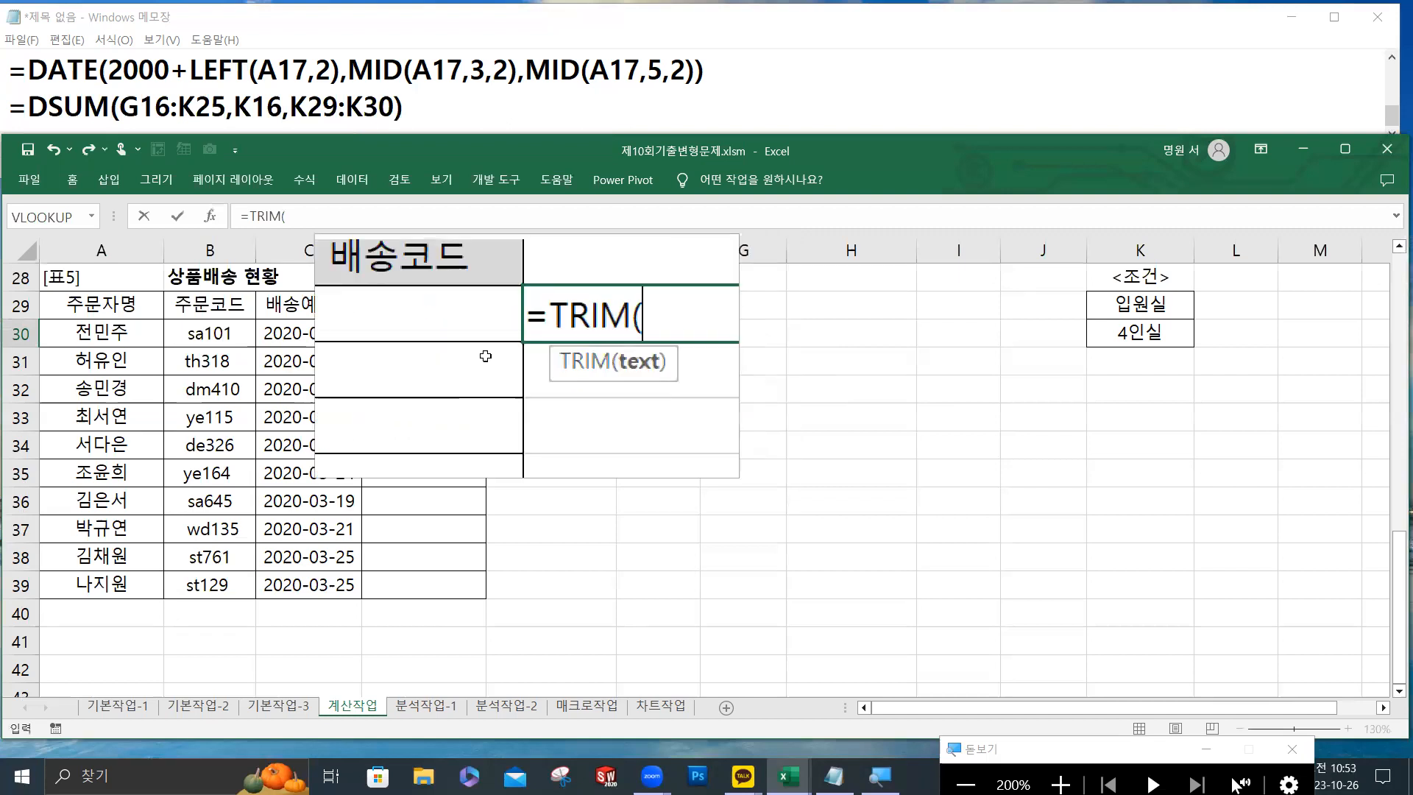
{"action": "left_click", "coordinate": [198, 335]}
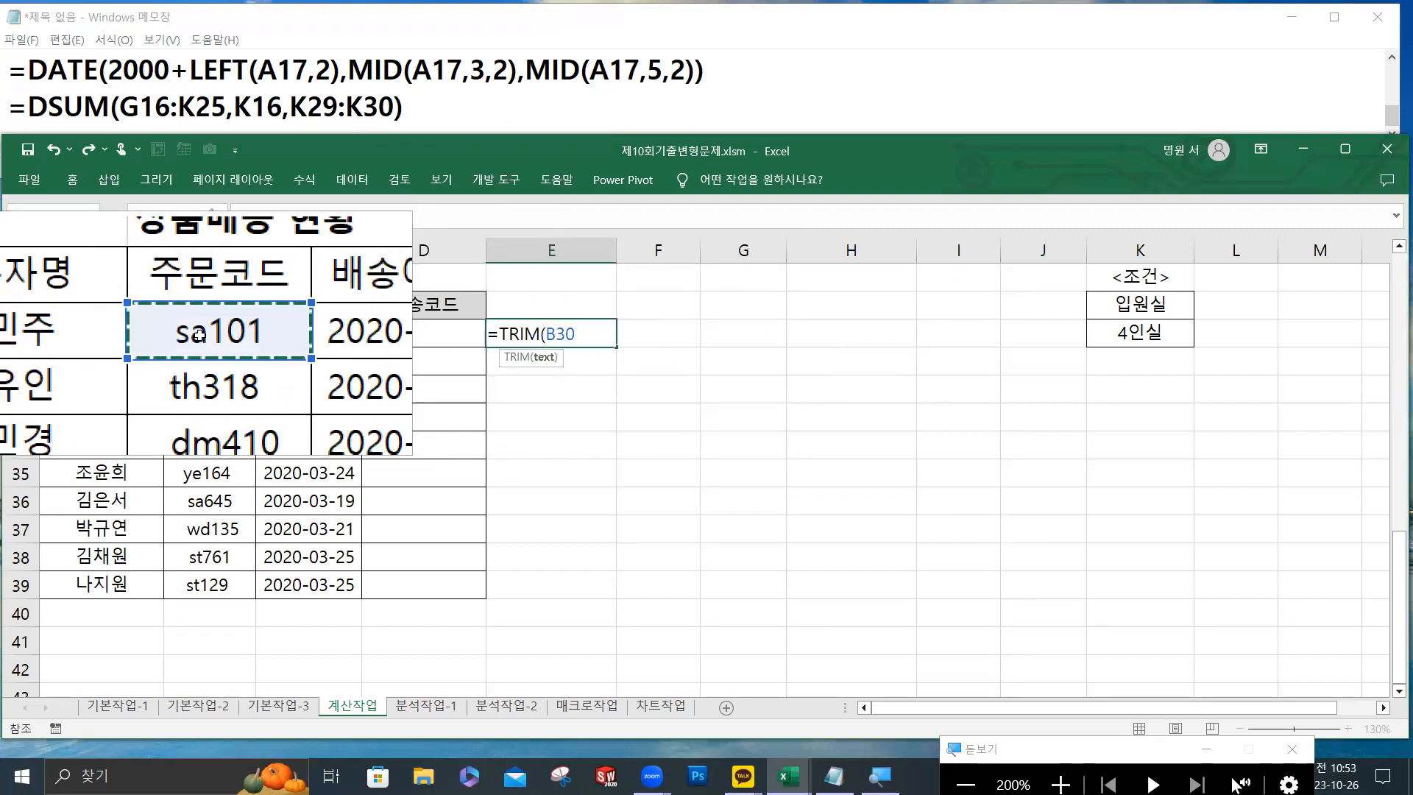
{"action": "type", "text": ")"}
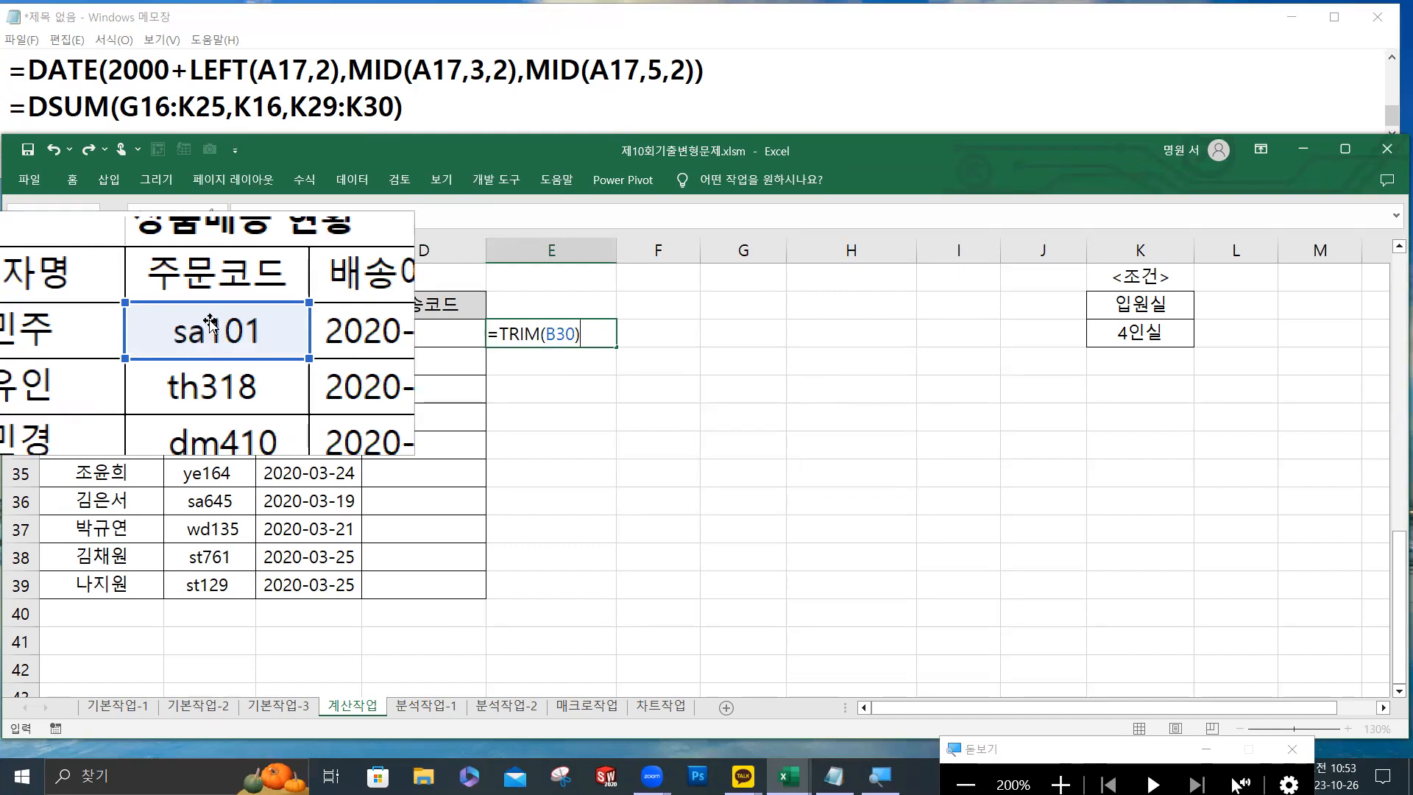
{"action": "left_click", "coordinate": [177, 219]}
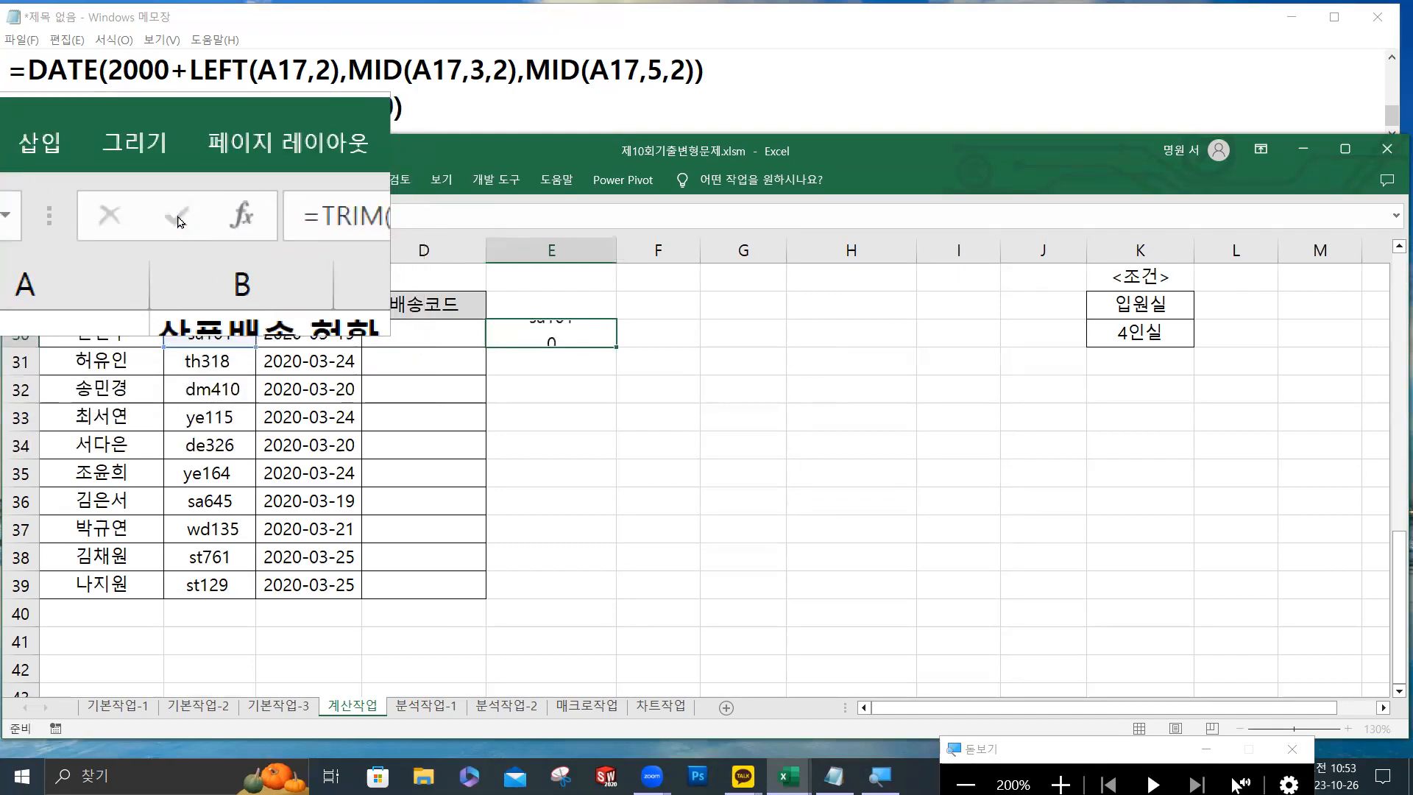
{"action": "double_click", "coordinate": [617, 347]}
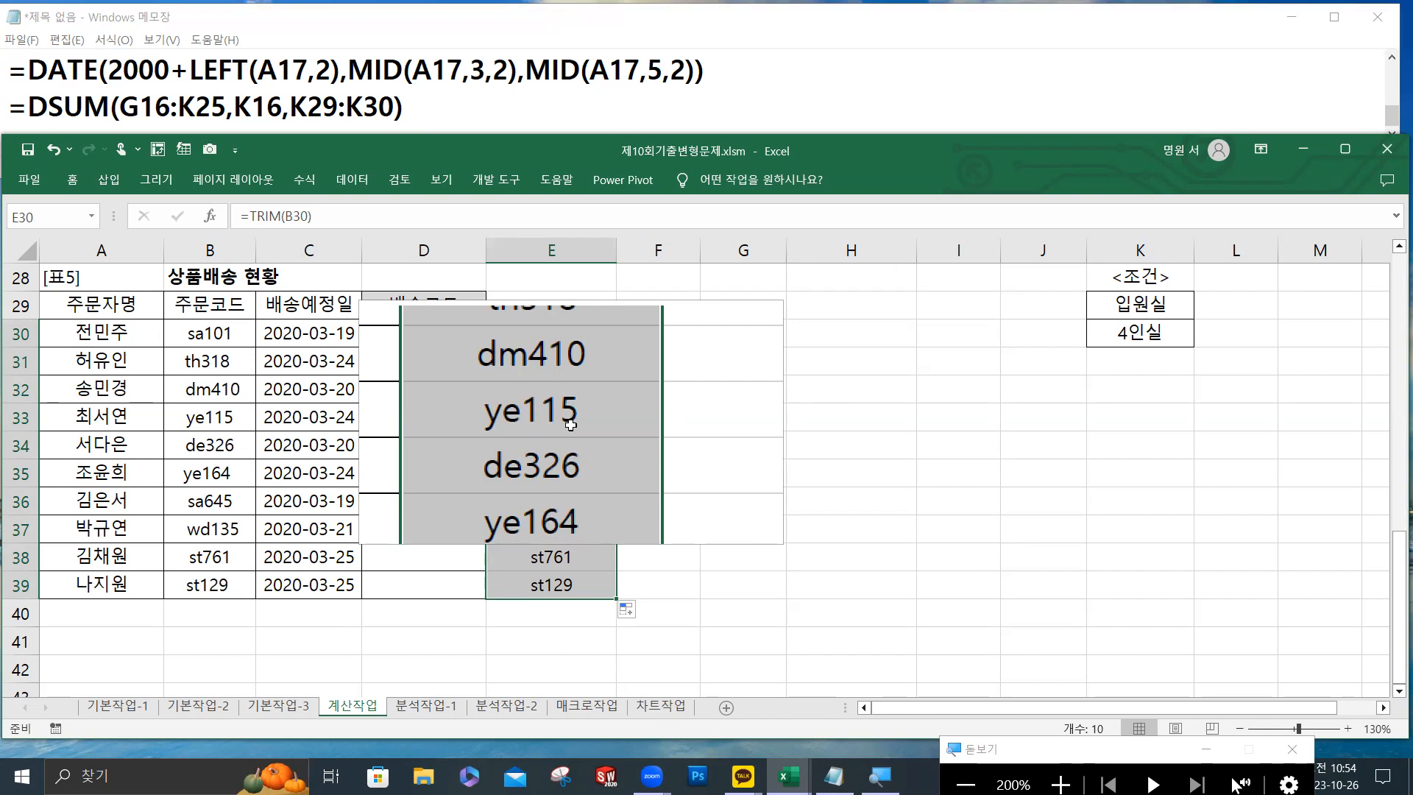
Begin the 배송코드 formula in D30 with =UPPER(B30) to turn the order code into capitals.
{"action": "left_click", "coordinate": [419, 333]}
{"action": "key", "text": "ctrl"}
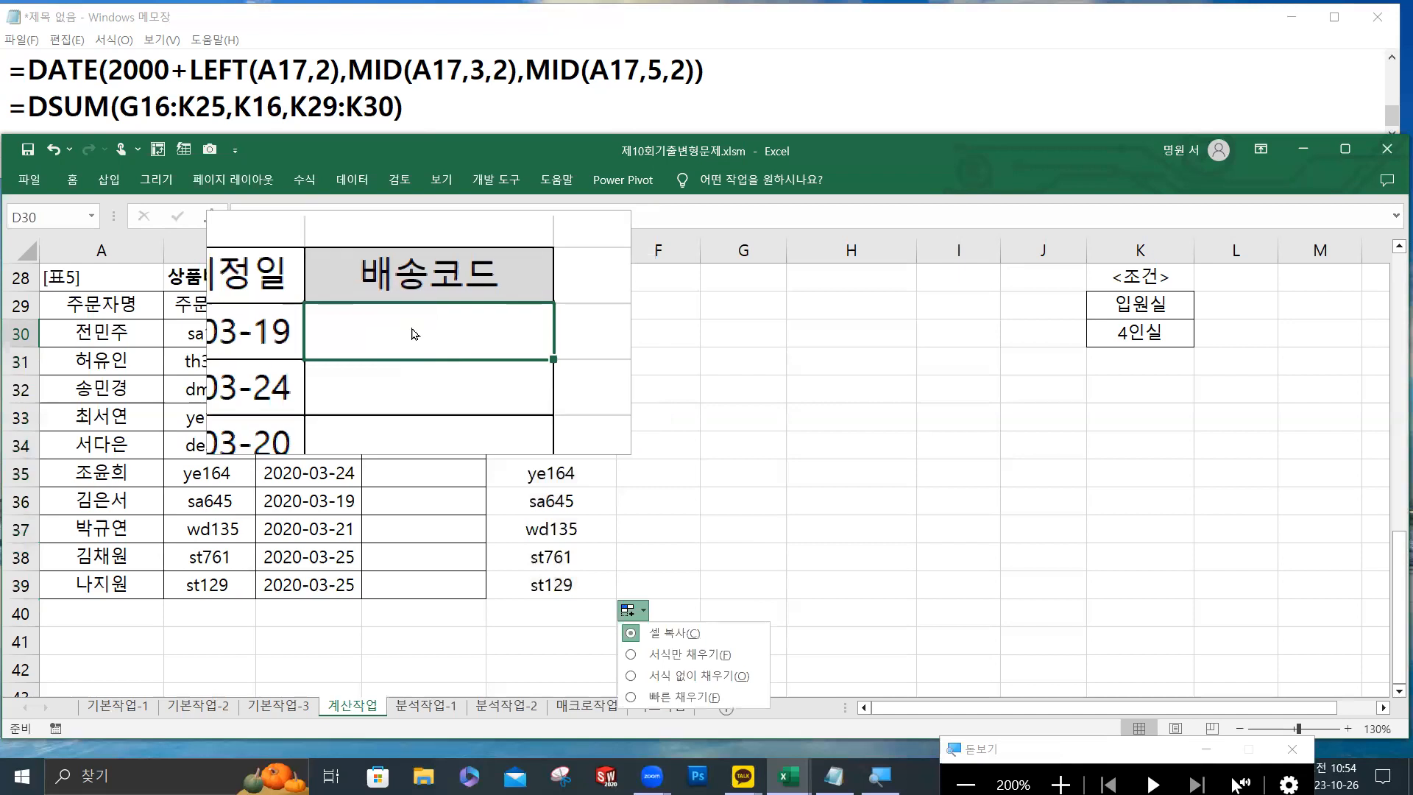
{"action": "left_click", "coordinate": [290, 218]}
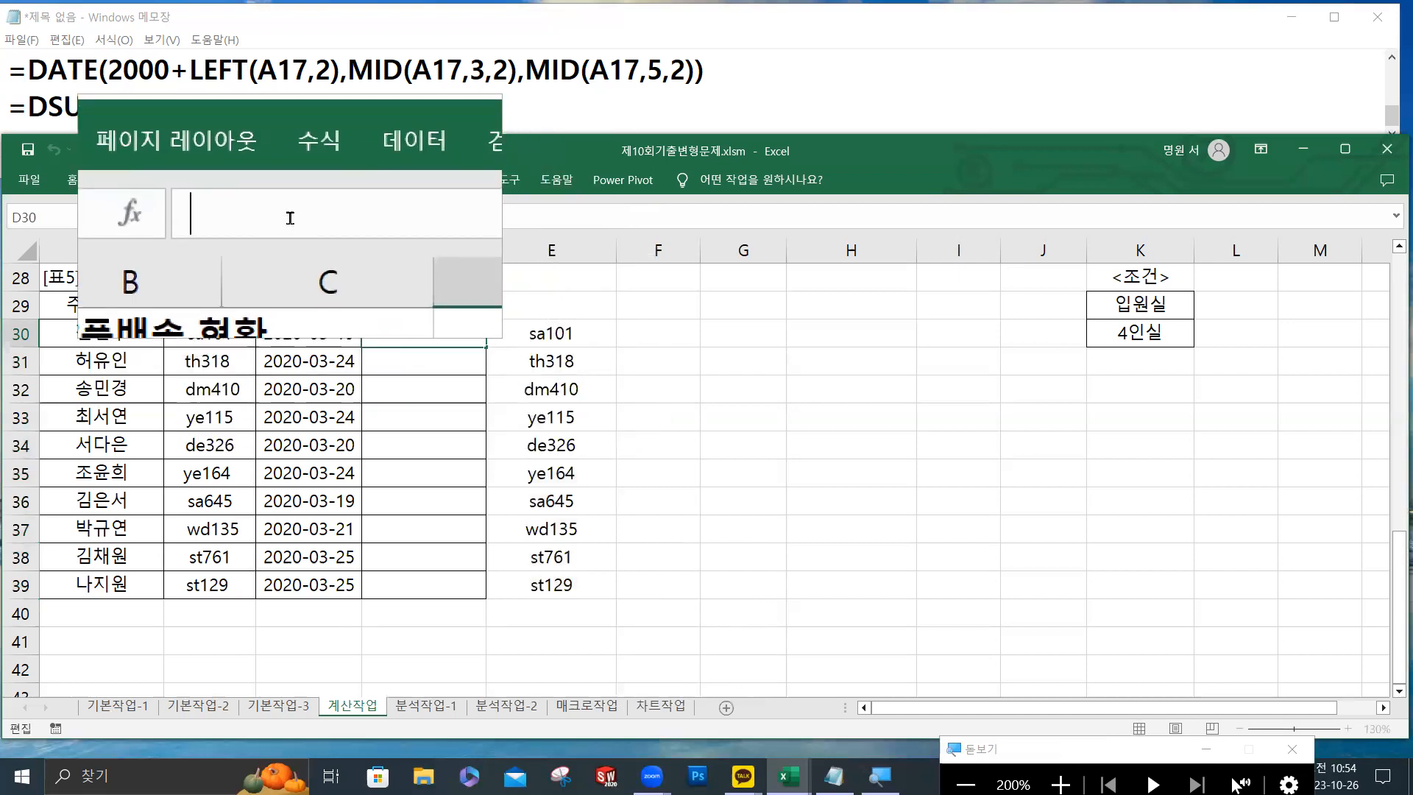
{"action": "type", "text": "="}
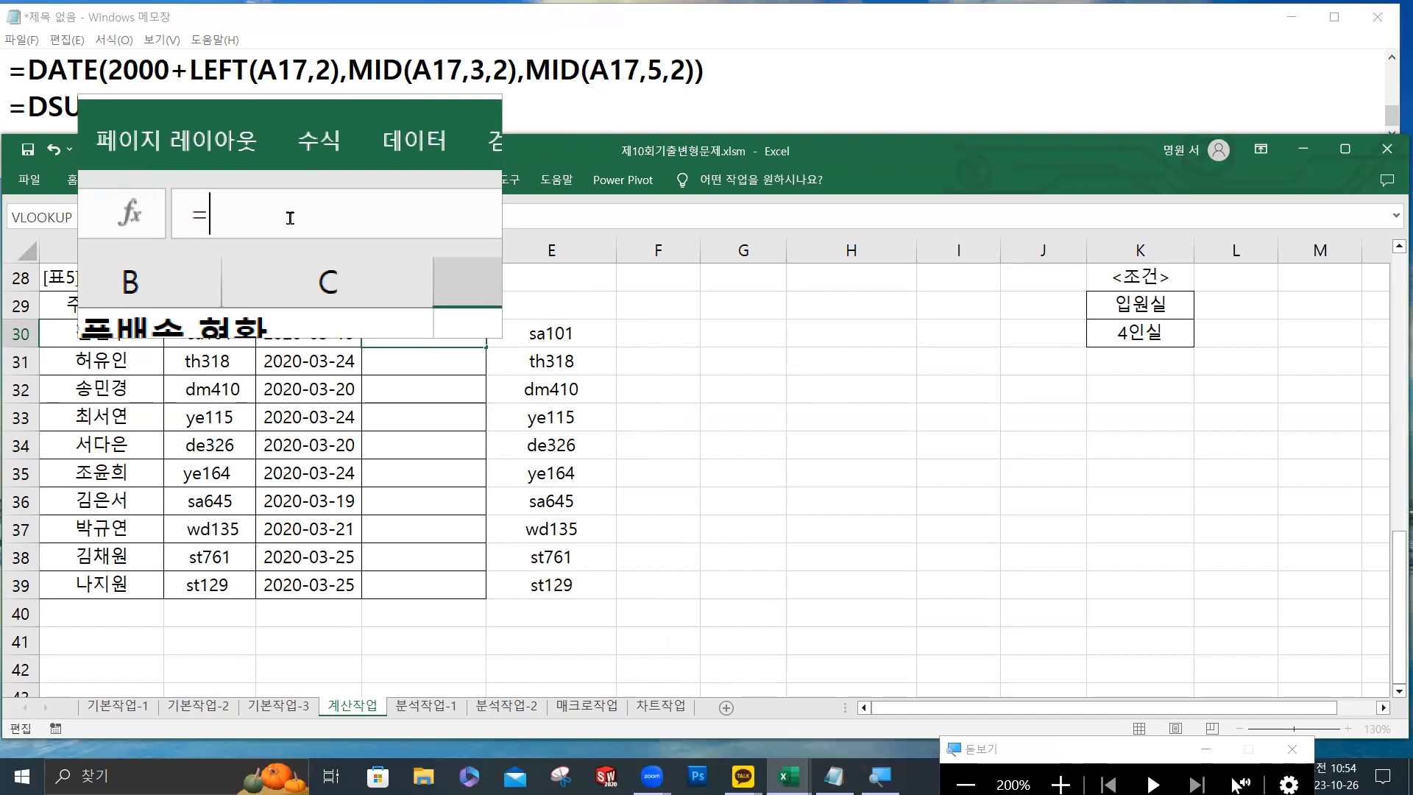
{"action": "type", "text": "U"}
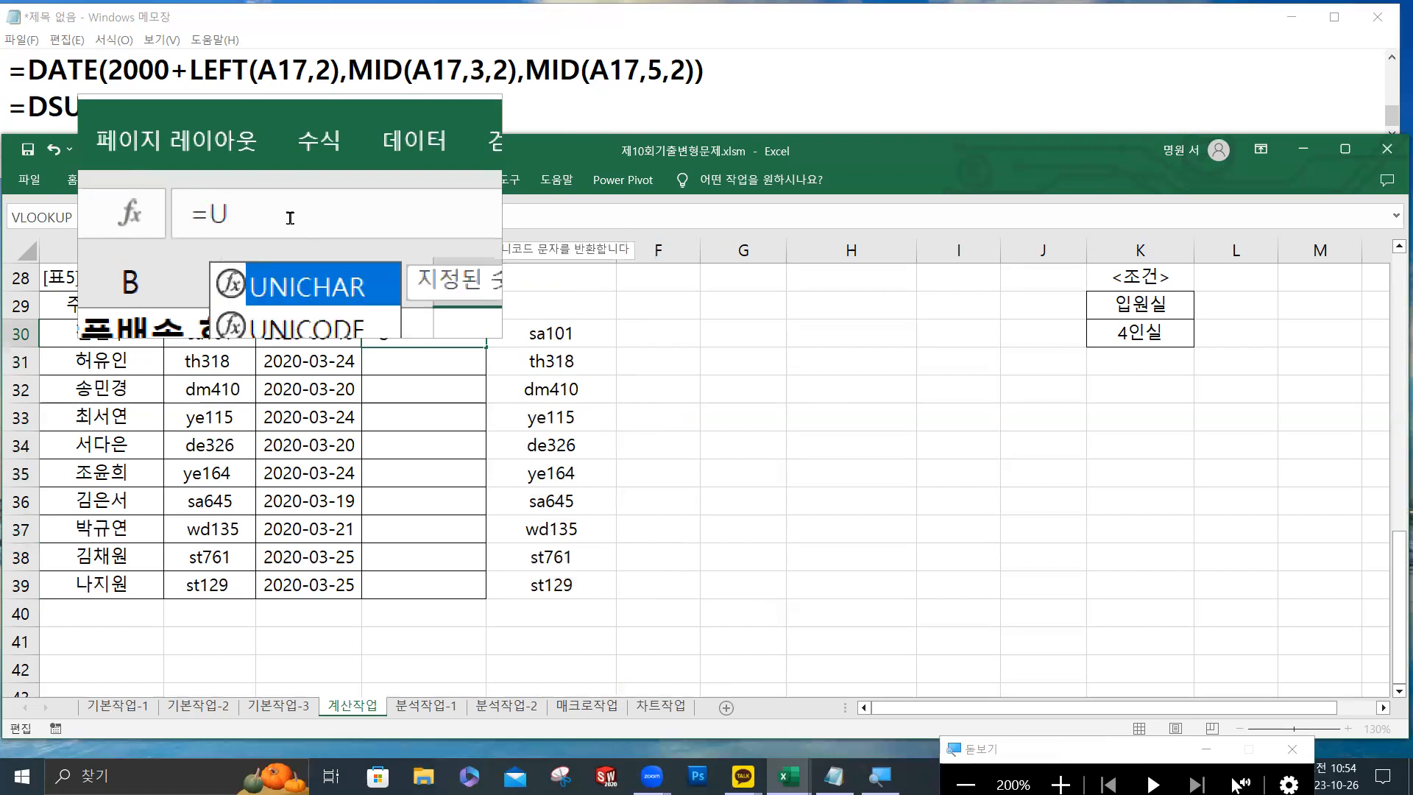
{"action": "type", "text": "P"}
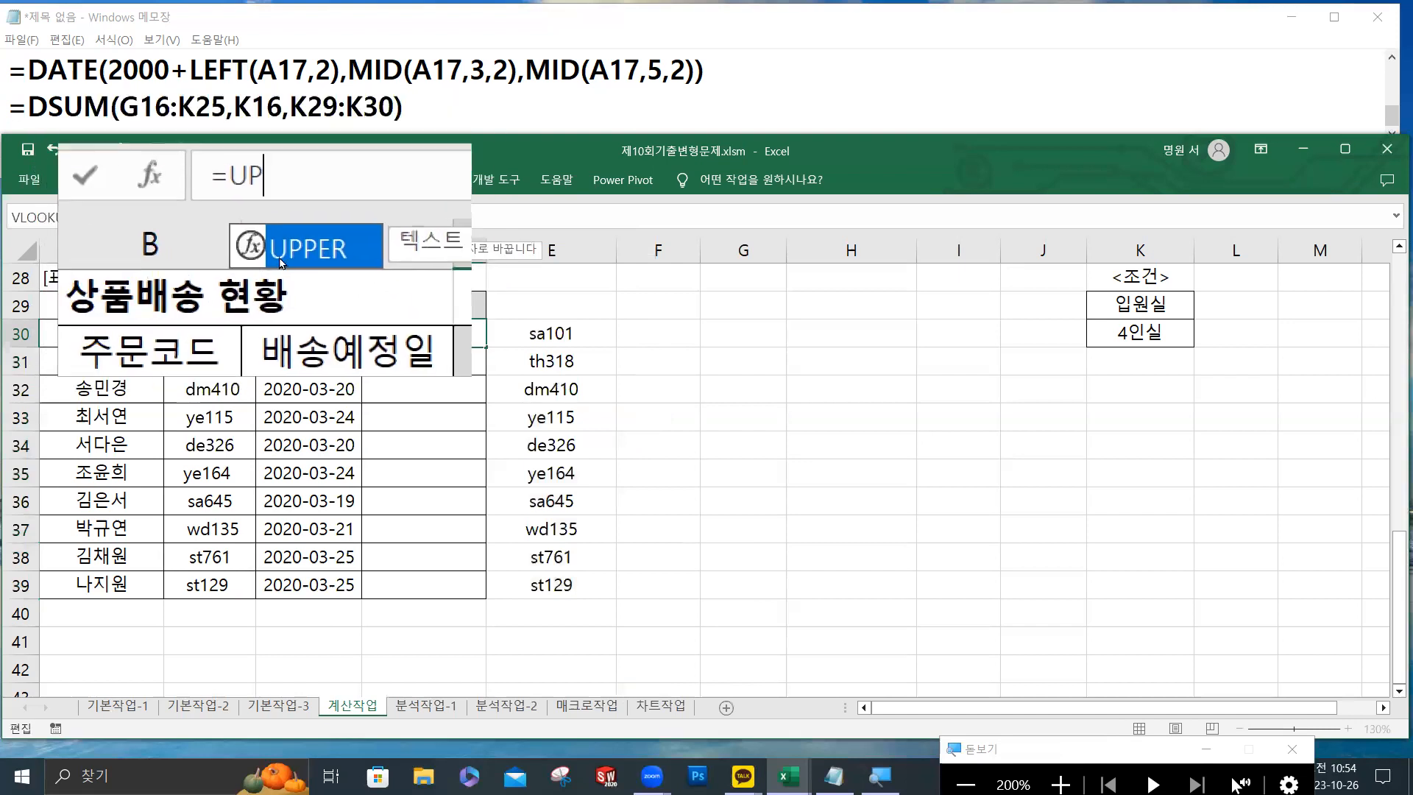
{"action": "double_click", "coordinate": [289, 250]}
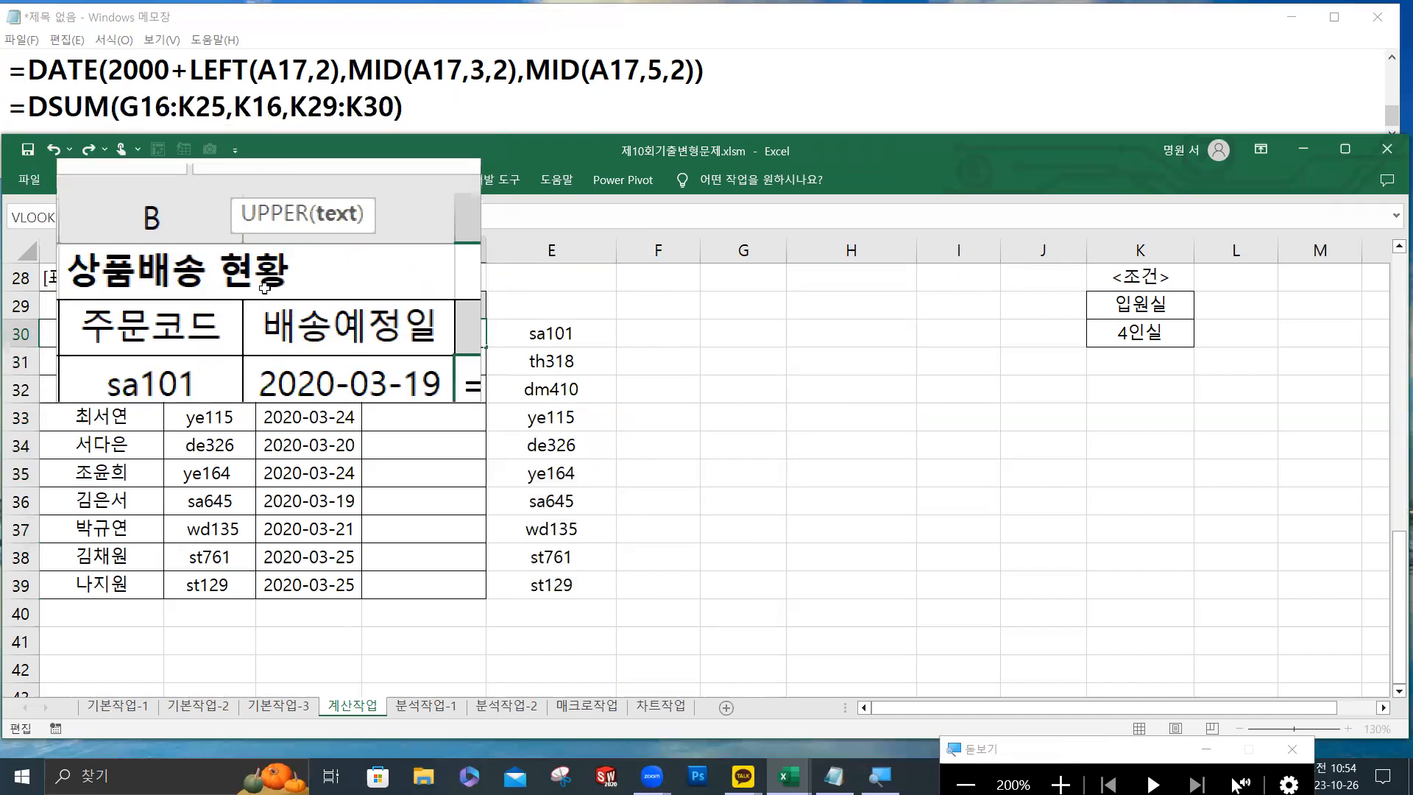
{"action": "left_click", "coordinate": [230, 332]}
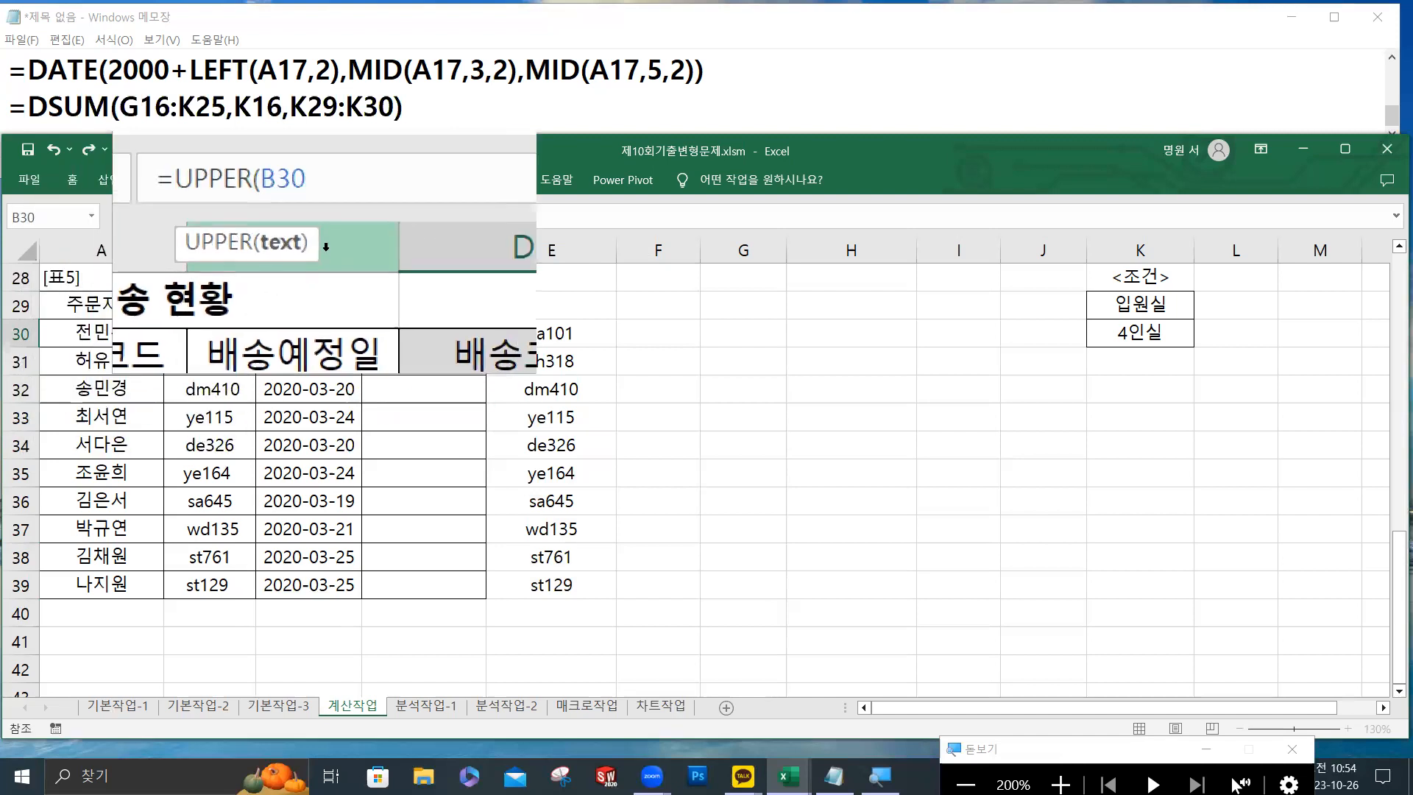
{"action": "type", "text": ")"}
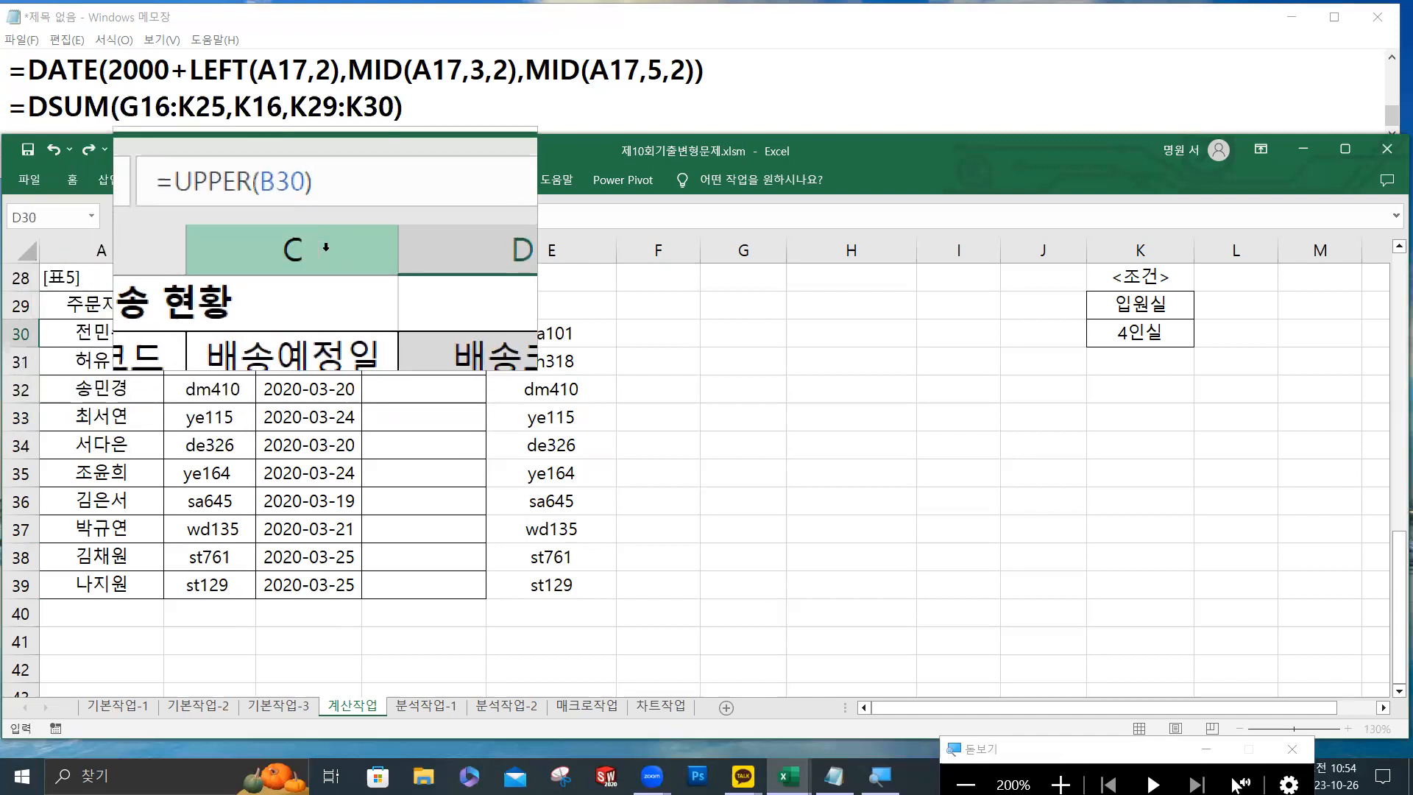
Append &"-SP" to the UPPER formula in D30 and fill it down to D39.
{"action": "type", "text": "&\"-"}
{"action": "type", "text": "P\""}
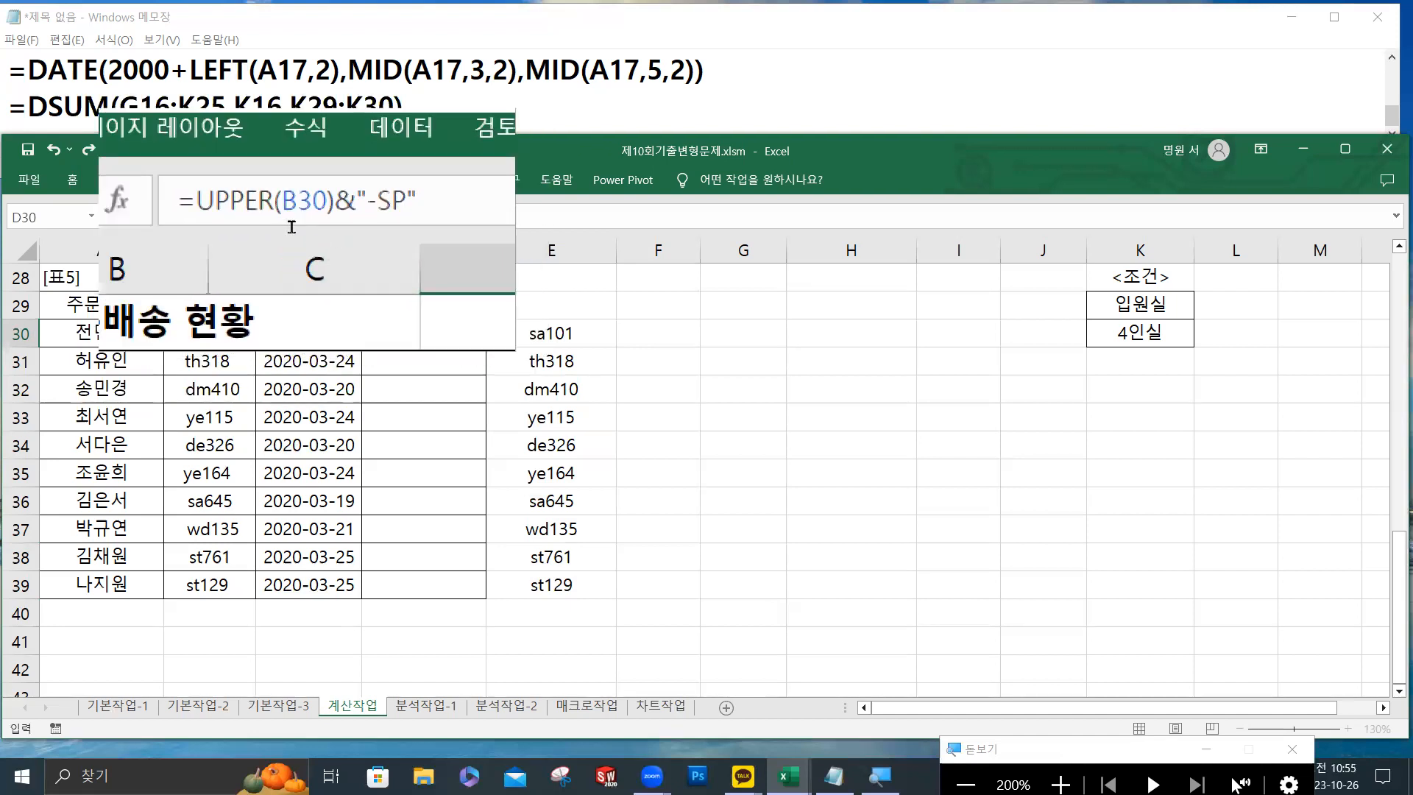
{"action": "left_click", "coordinate": [178, 221]}
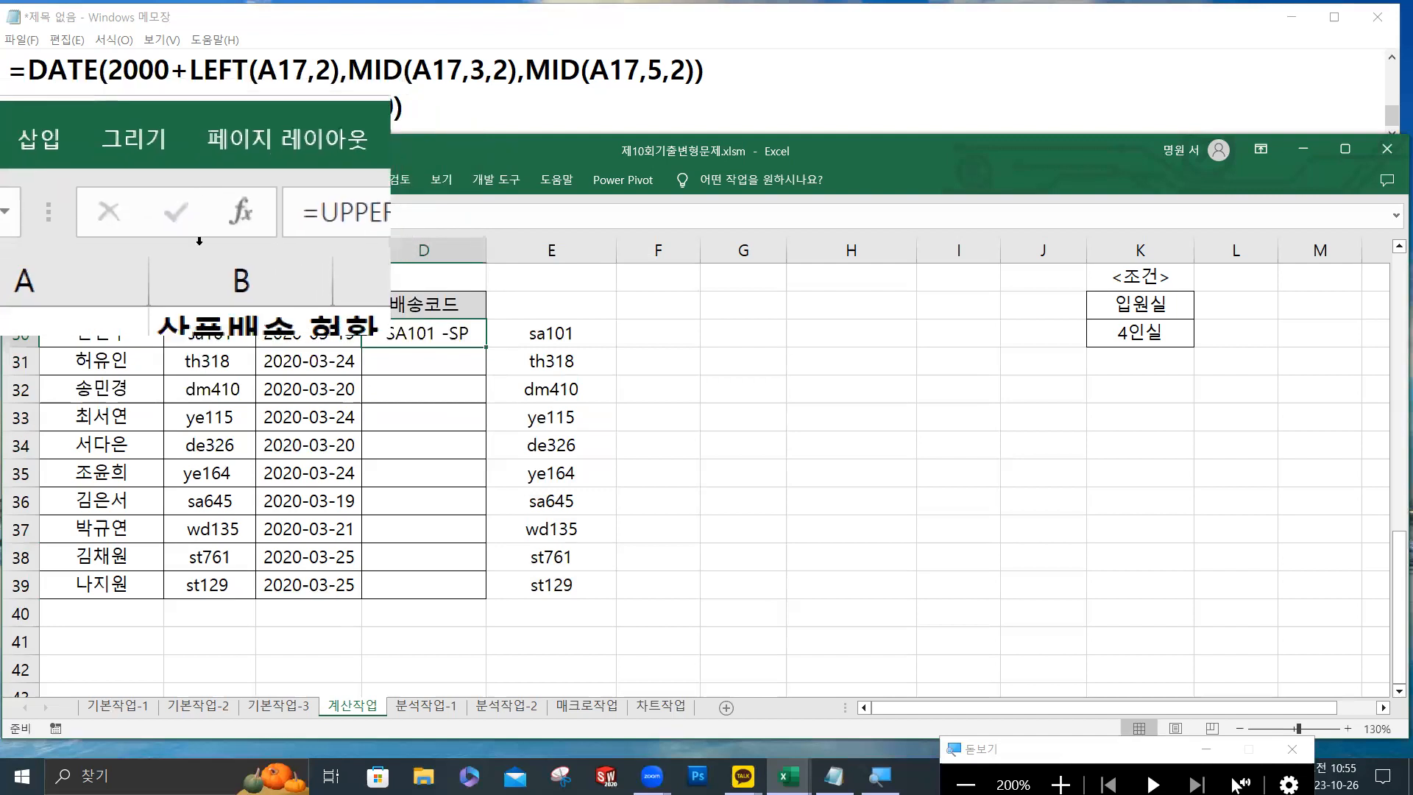
{"action": "double_click", "coordinate": [484, 348]}
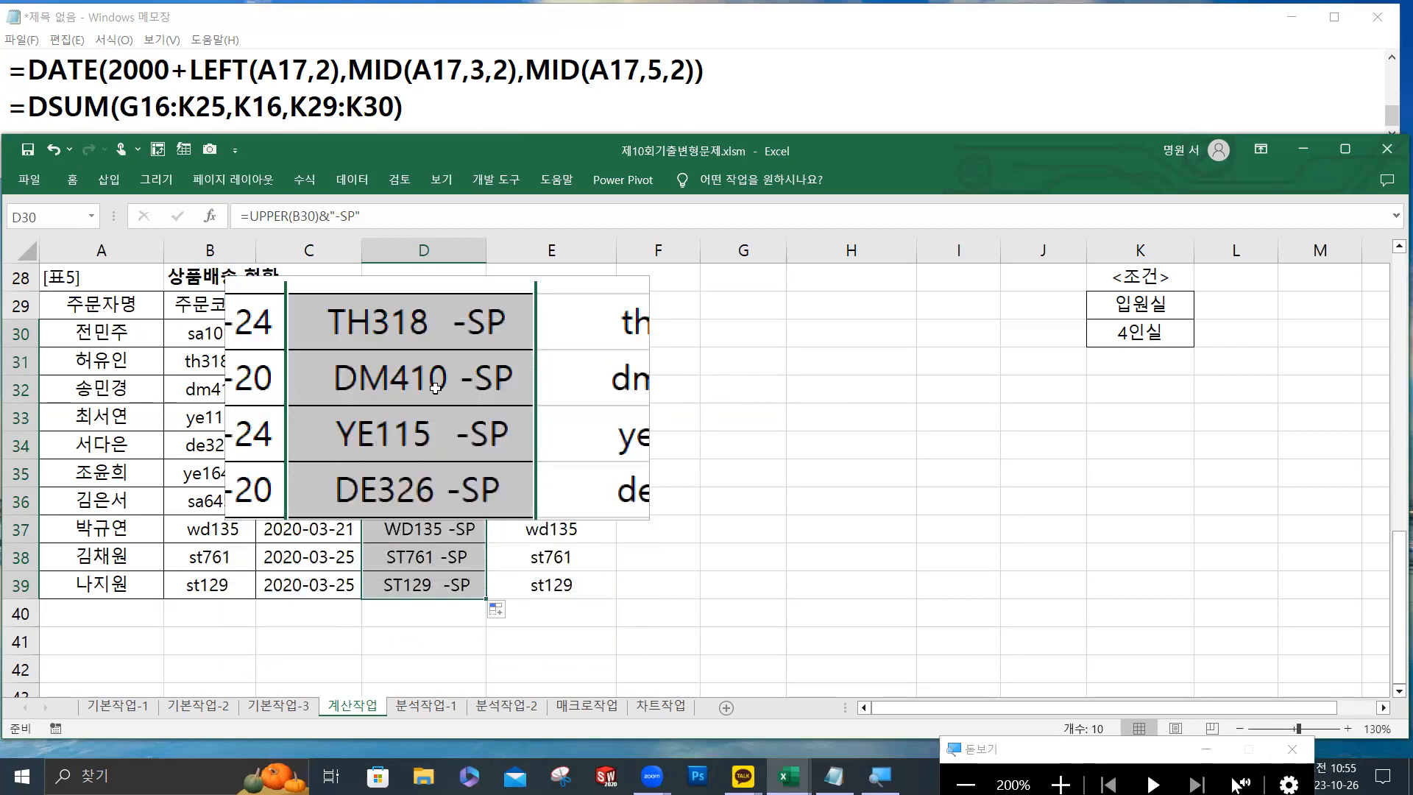
Wrap UPPER(B30) in TRIM so D30 reads =TRIM(UPPER(B30))&"-SP", and refill the 배송코드 column down to D39.
{"action": "left_click", "coordinate": [250, 216]}
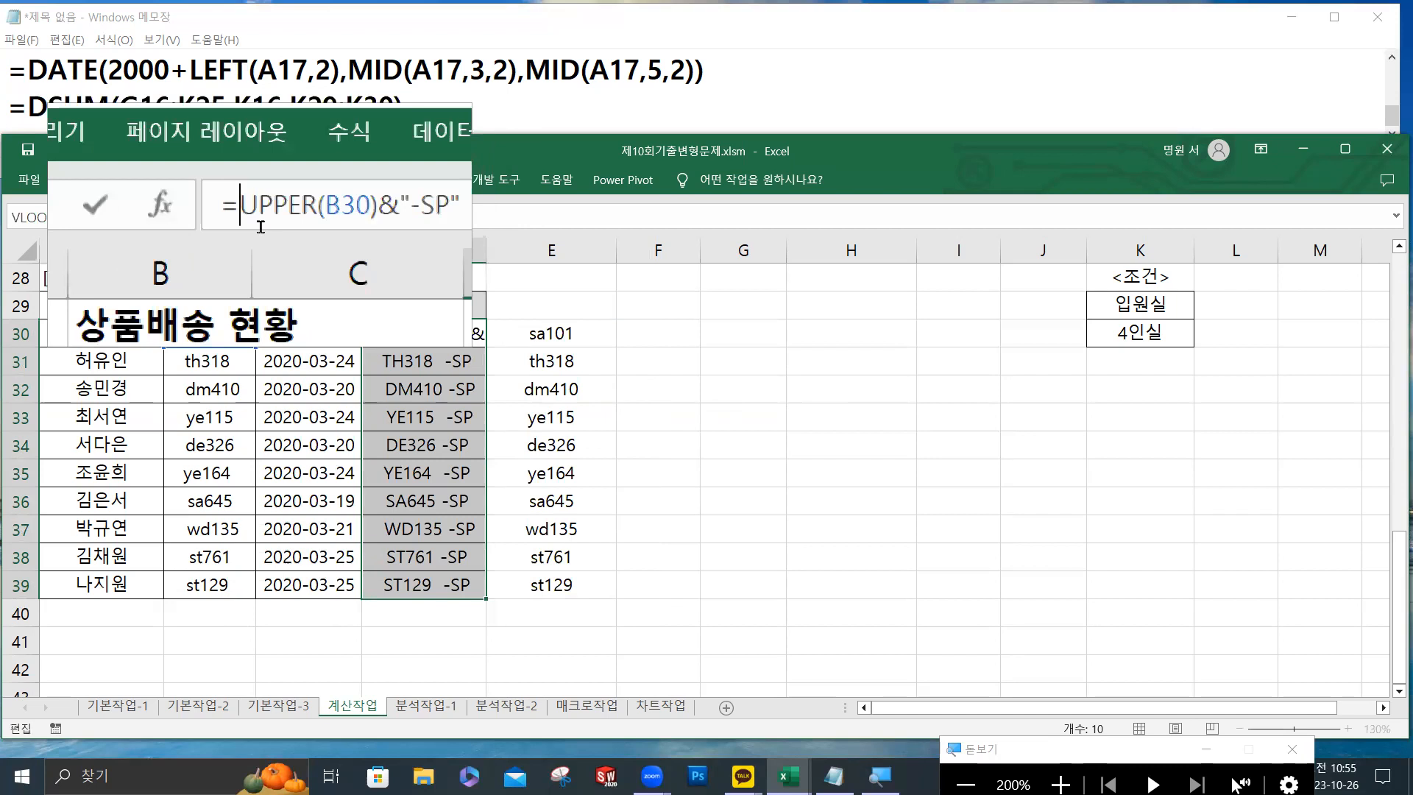
{"action": "type", "text": "tri"}
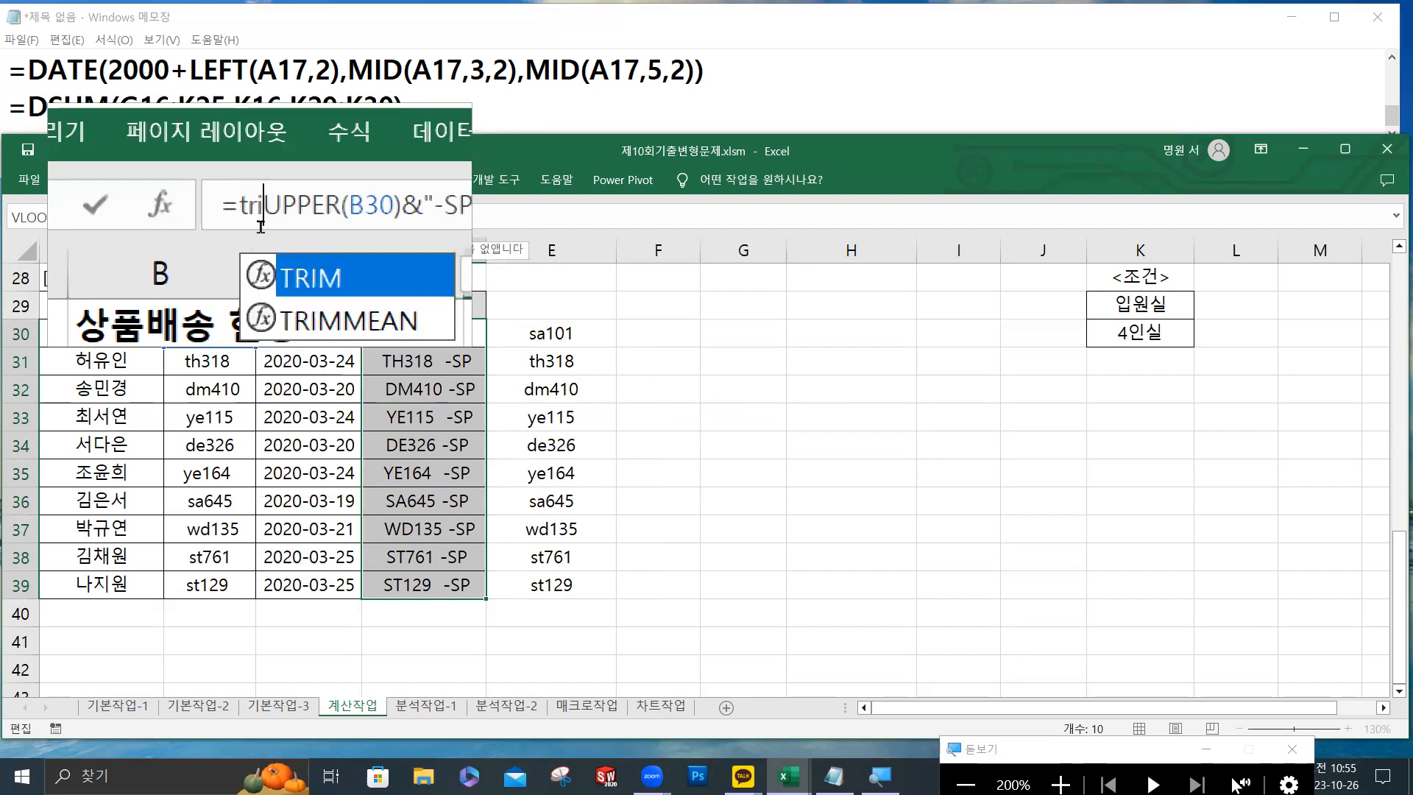
{"action": "double_click", "coordinate": [302, 254]}
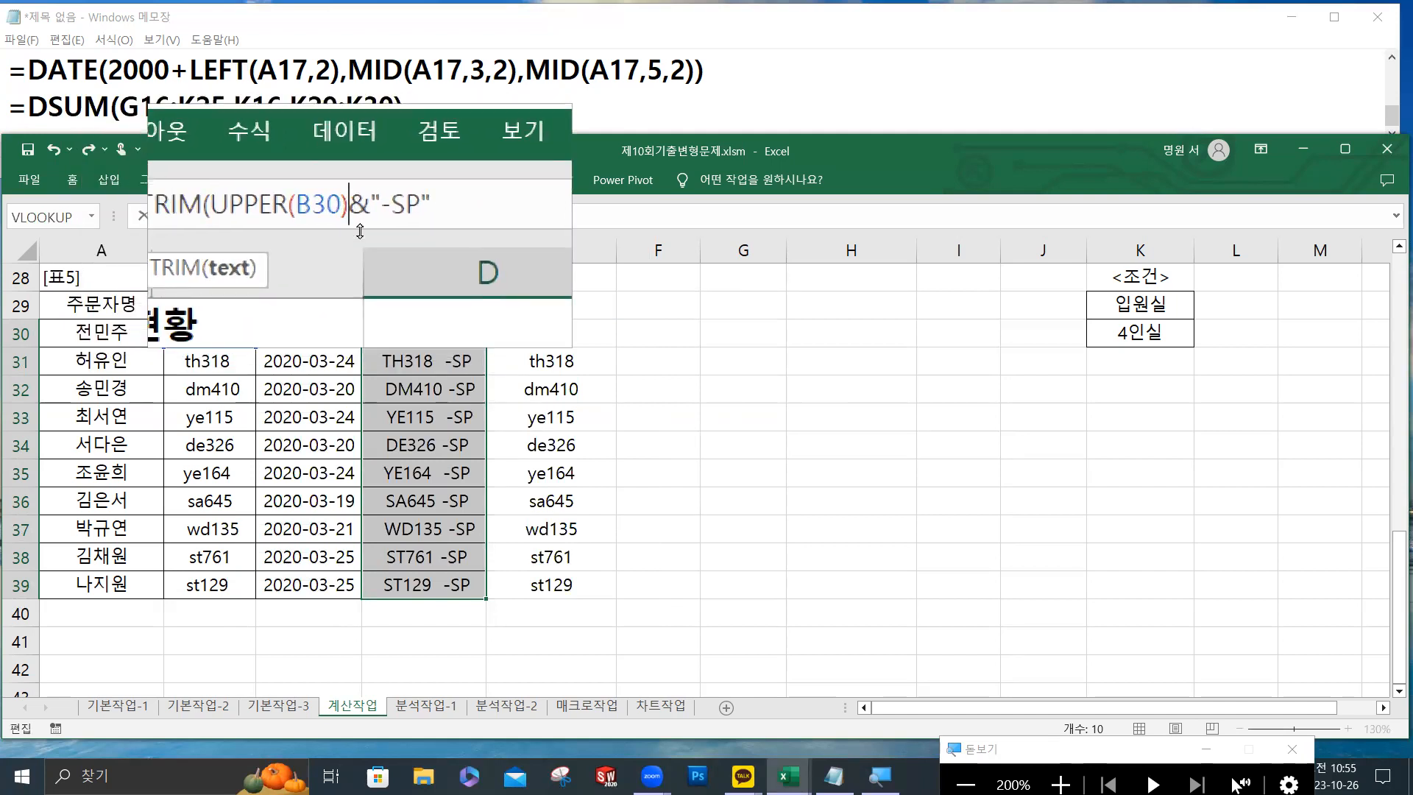
{"action": "type", "text": ")"}
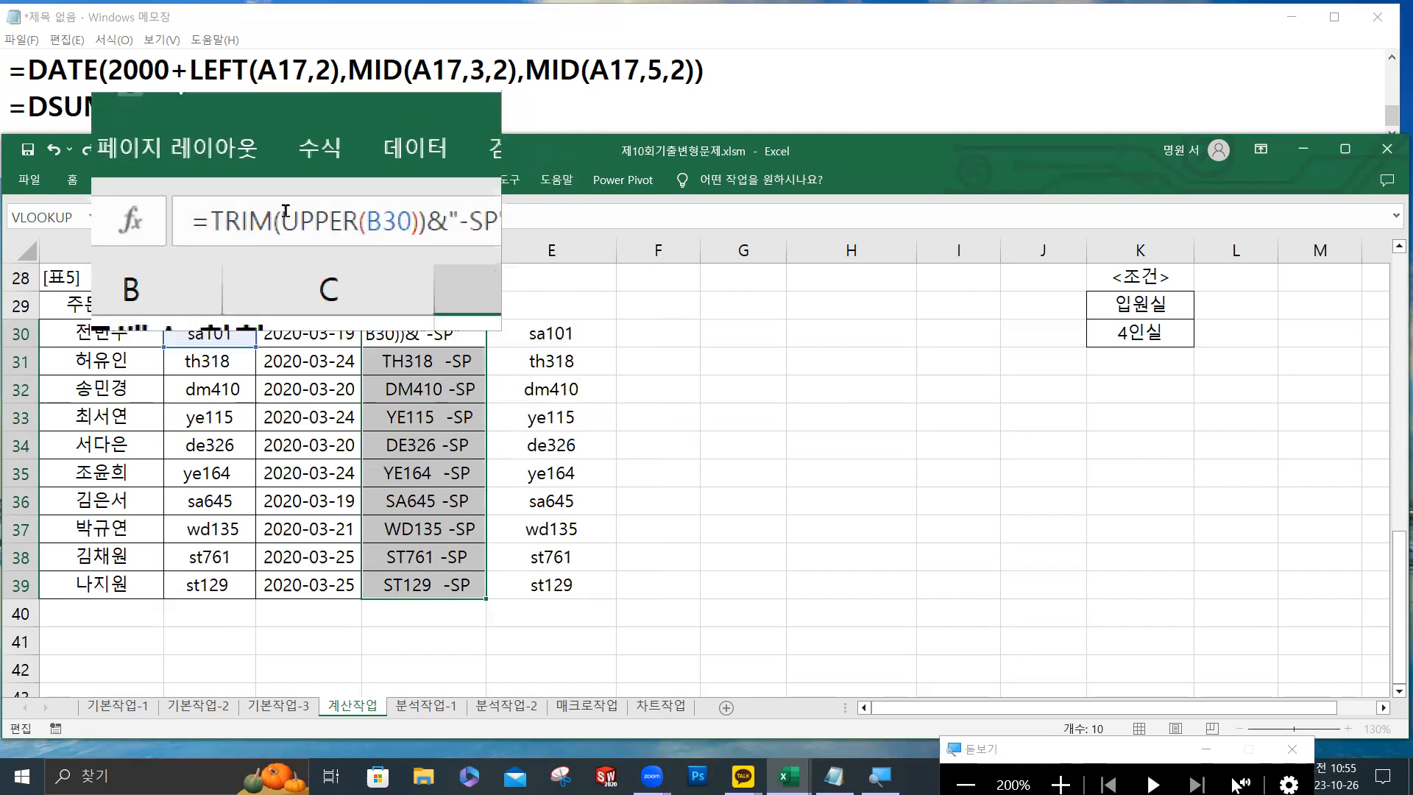
{"action": "key", "text": "Return"}
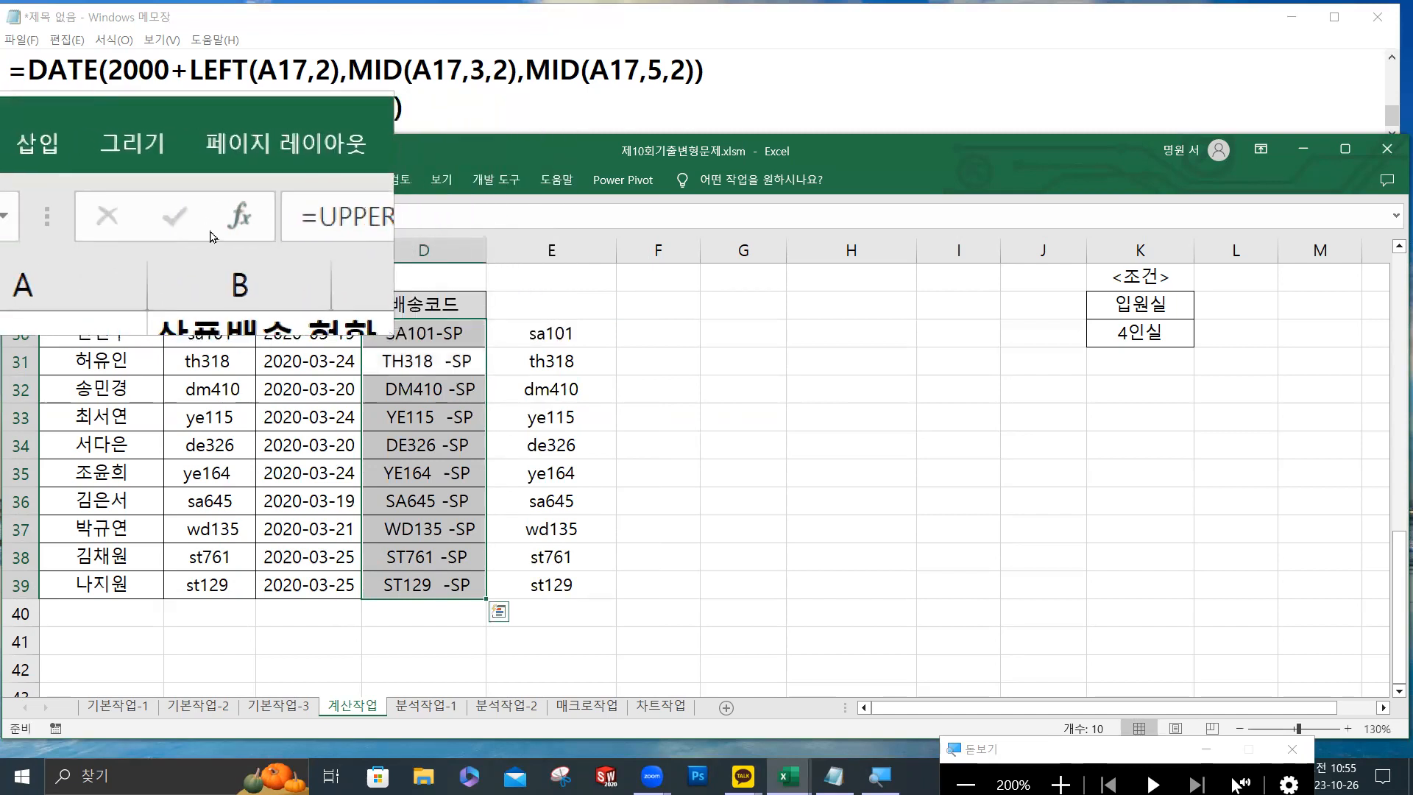
{"action": "left_click", "coordinate": [478, 340]}
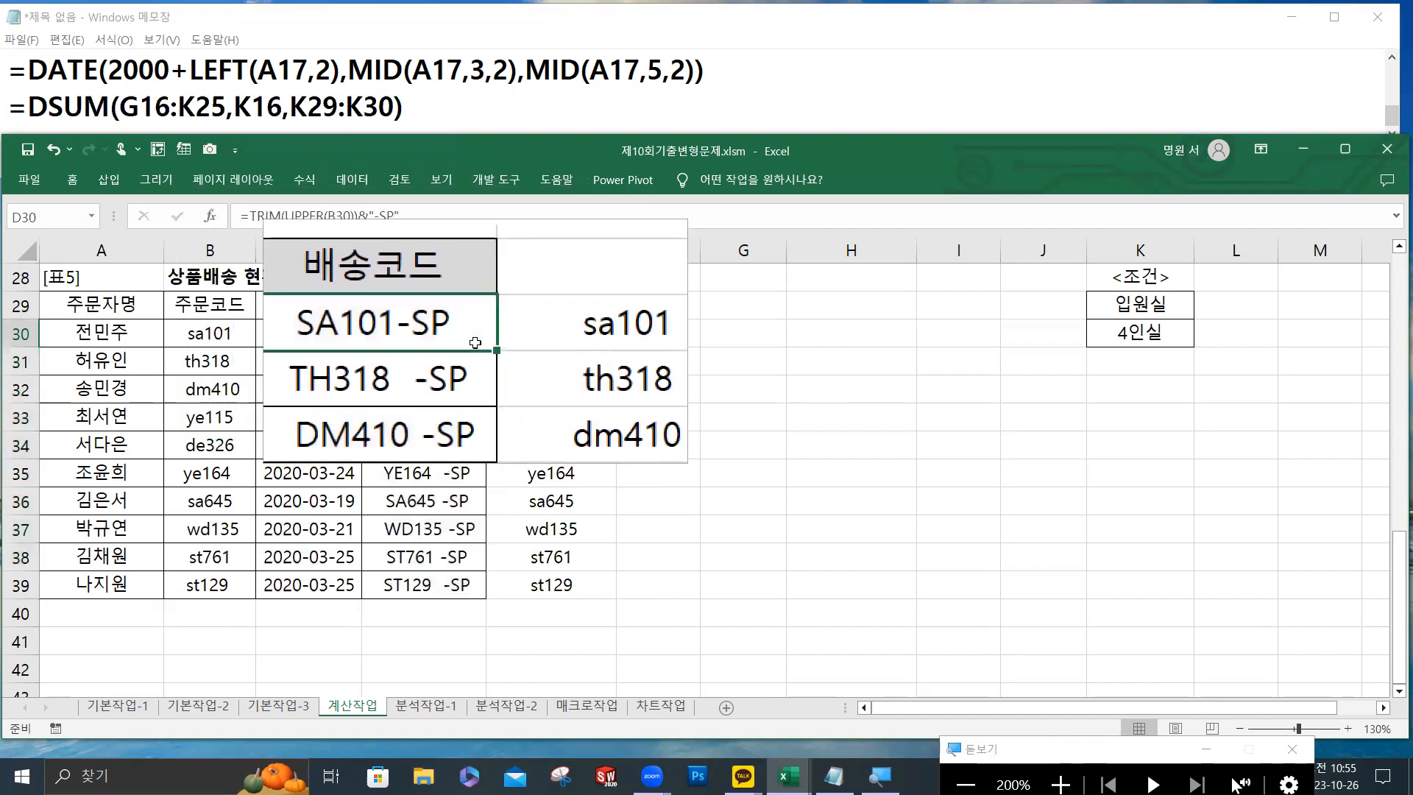
{"action": "double_click", "coordinate": [486, 348]}
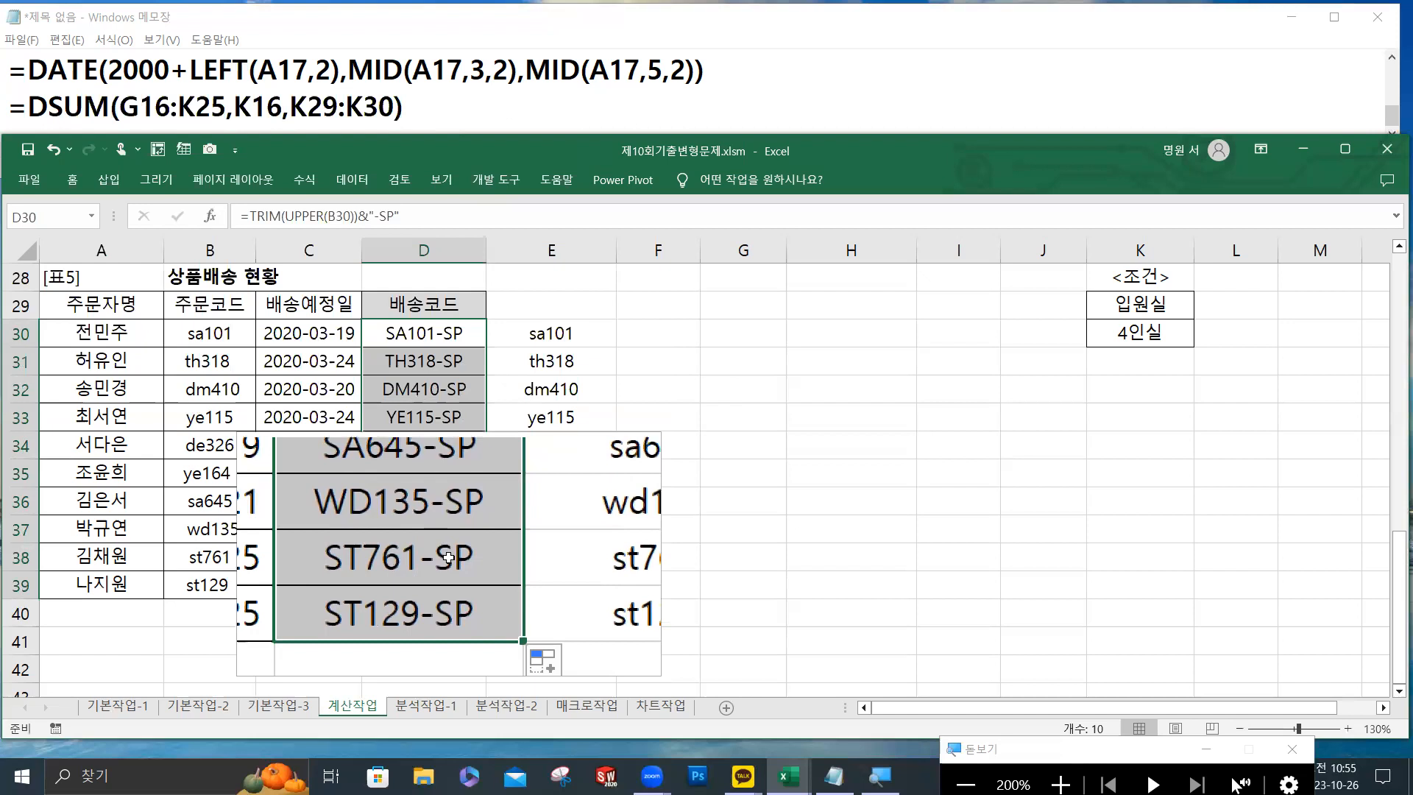
Copy D30's =TRIM(UPPER(B30))&"-SP" formula onto a new last line in Notepad, and enlarge Notepad to show all noted formulas.
{"action": "left_click", "coordinate": [460, 338]}
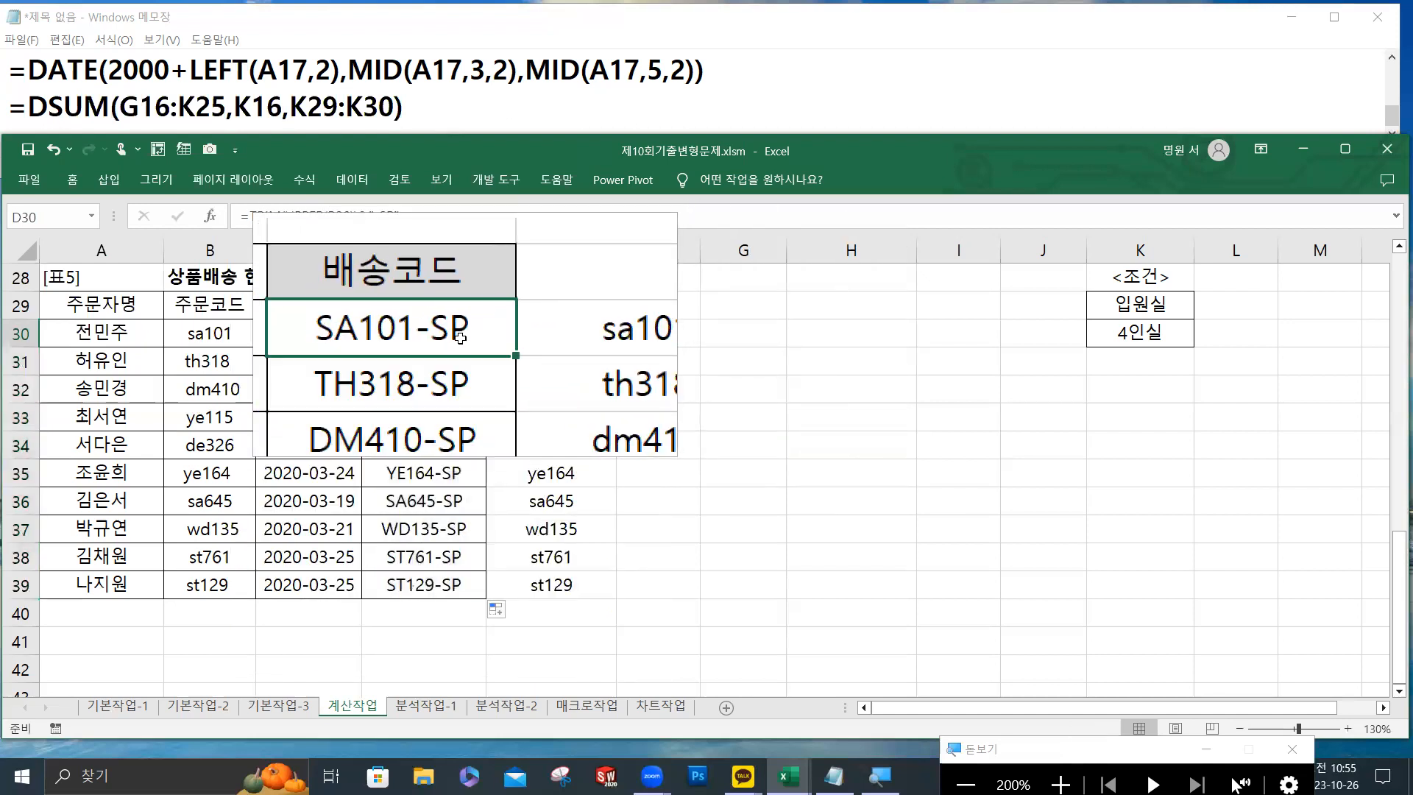
{"action": "left_click_drag", "start_coordinate": [402, 215], "coordinate": [222, 198]}
{"action": "key", "text": "ctrl+c"}
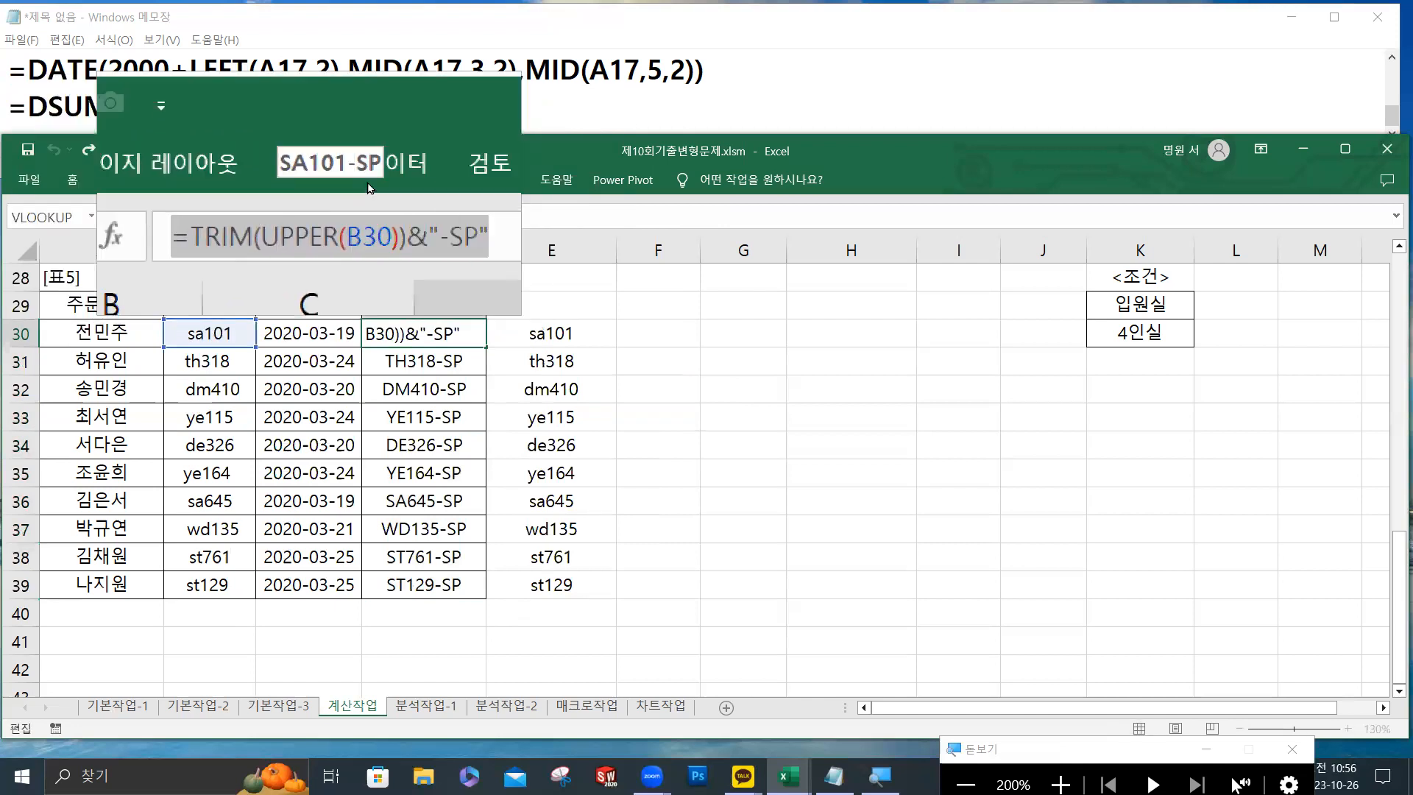
{"action": "left_click", "coordinate": [416, 118]}
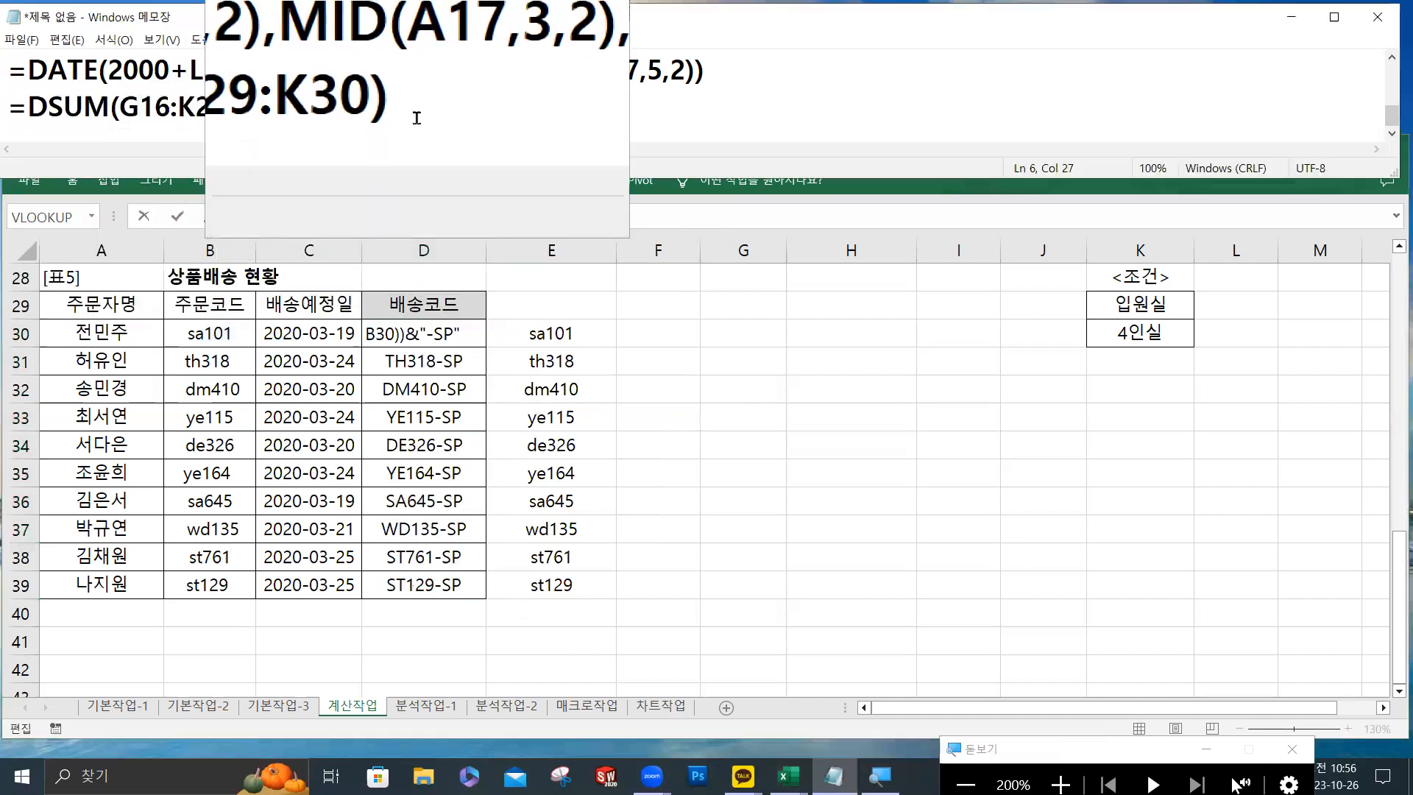
{"action": "key", "text": "Return"}
{"action": "key", "text": "ctrl+v"}
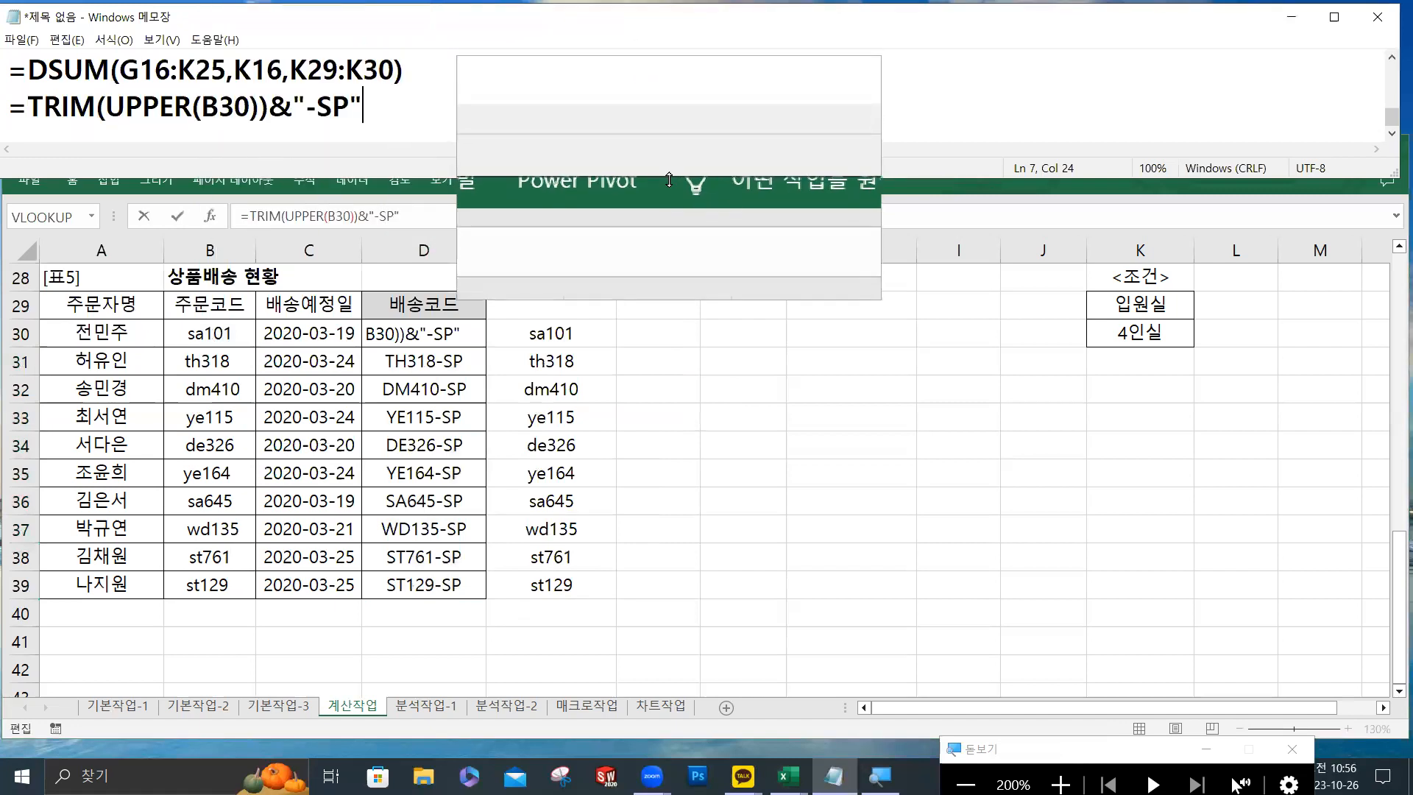
{"action": "left_click_drag", "start_coordinate": [669, 179], "coordinate": [663, 403]}
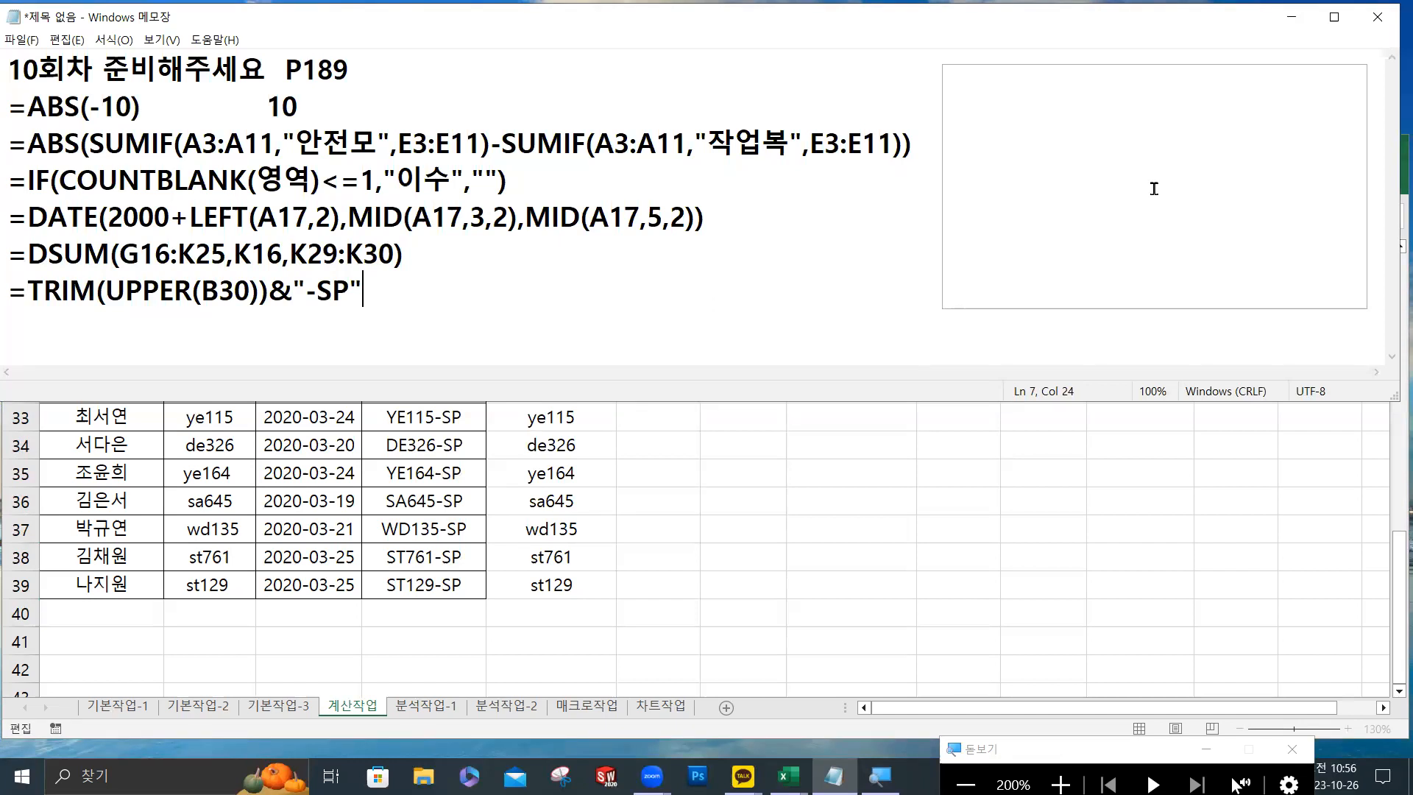
Close the screen magnifier and minimize Notepad.
{"action": "key", "text": "super+Escape"}
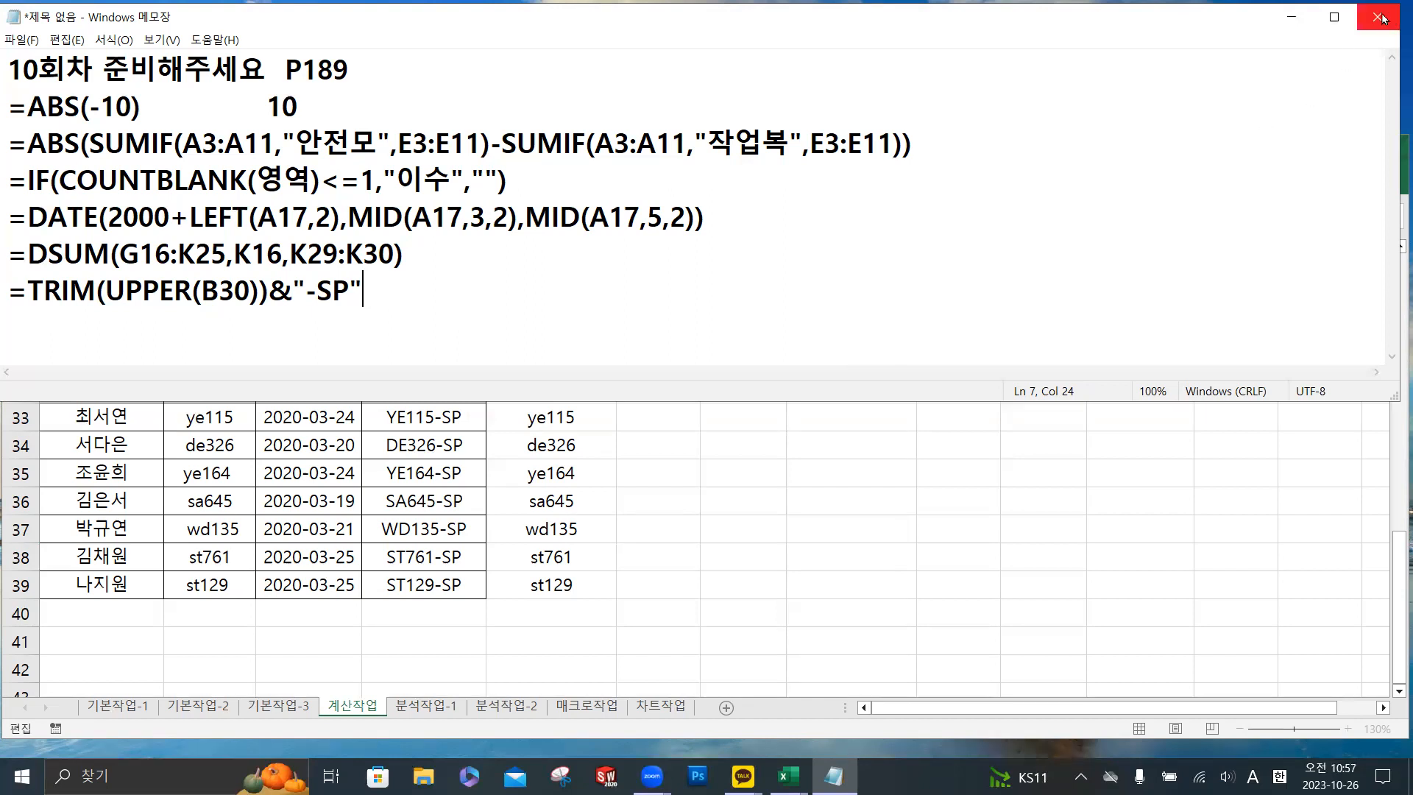
{"action": "left_click", "coordinate": [1292, 22]}
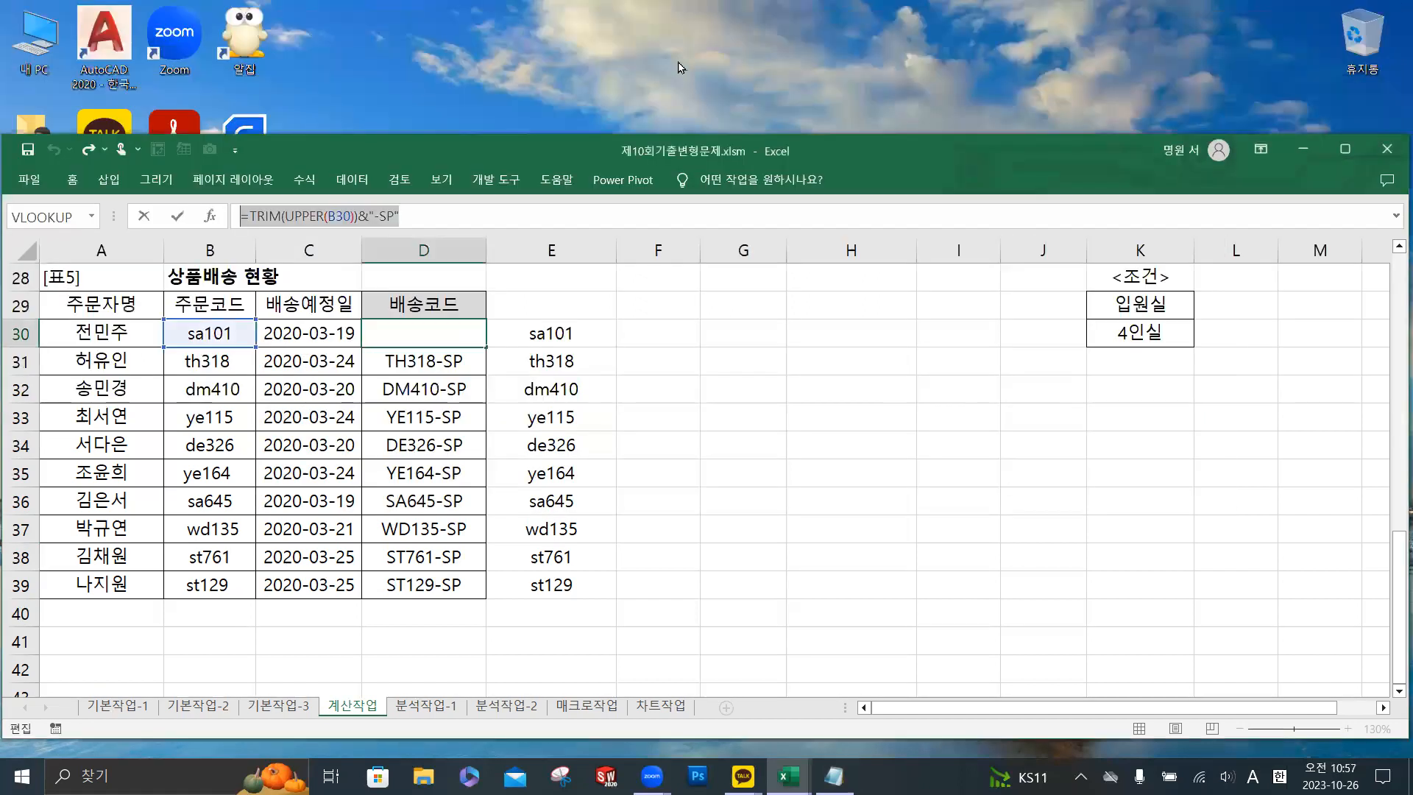
Upload the practice file 제1회기출예제.xlsm through Zoom.
{"action": "left_click", "coordinate": [811, 223]}
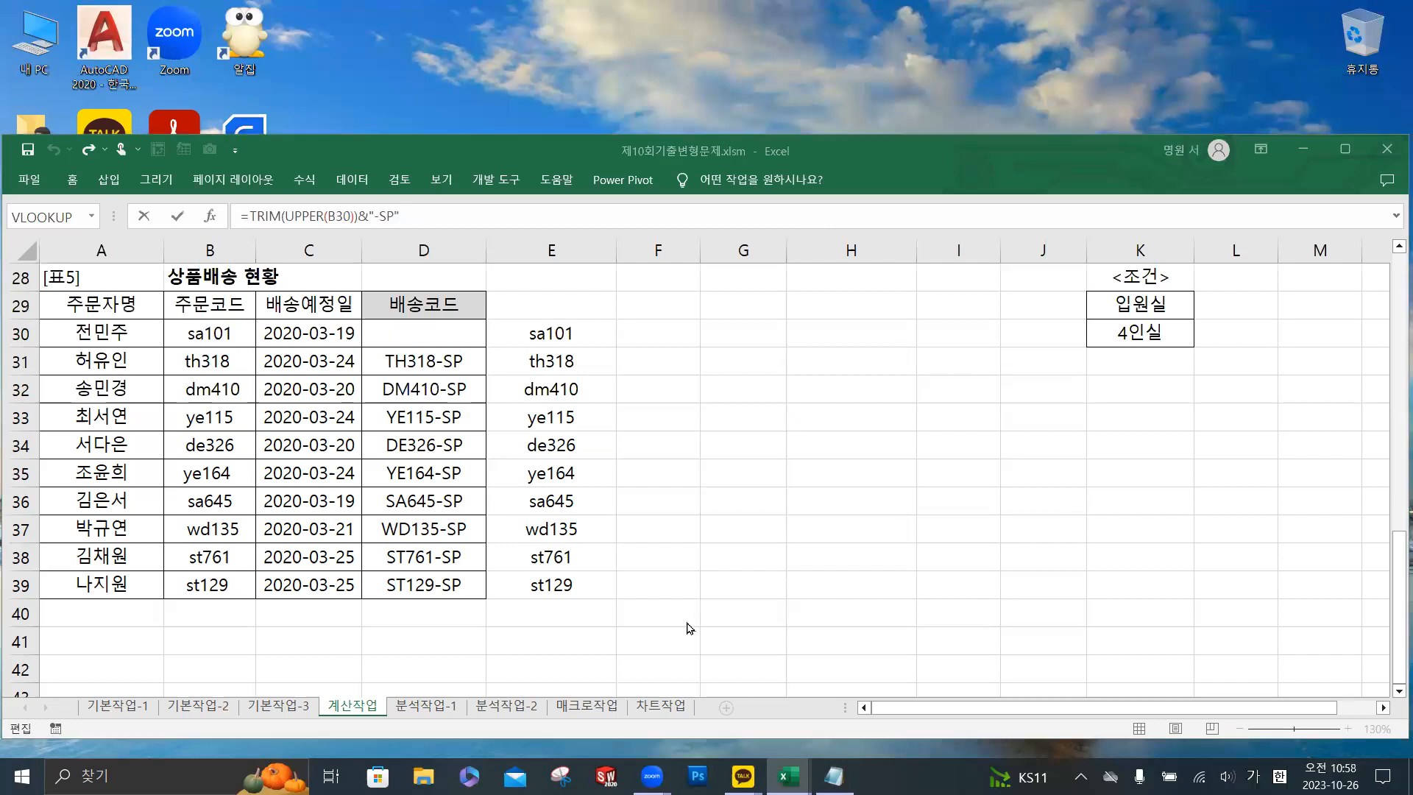
{"action": "left_click", "coordinate": [868, 382]}
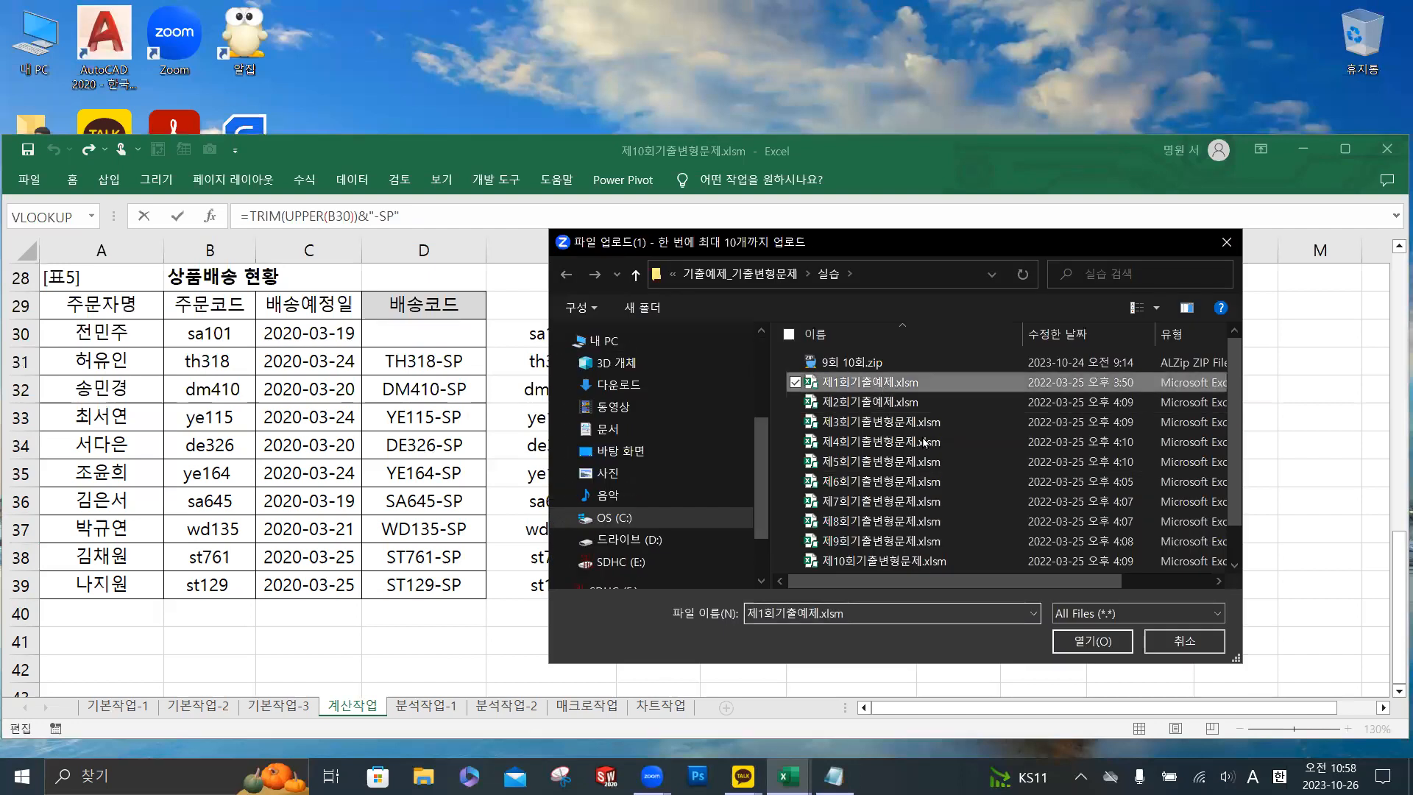
{"action": "left_click", "coordinate": [1090, 642]}
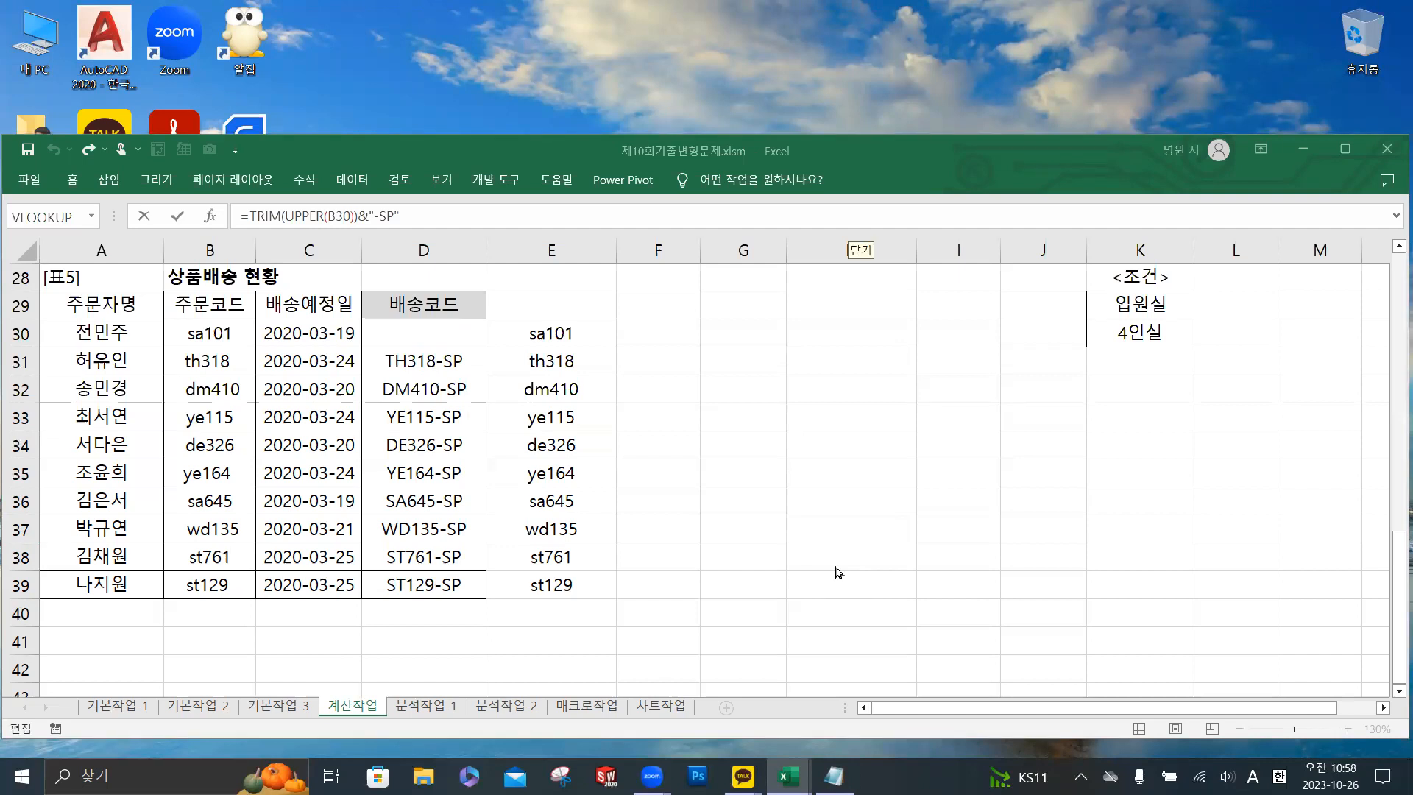
{"action": "left_click", "coordinate": [748, 376]}
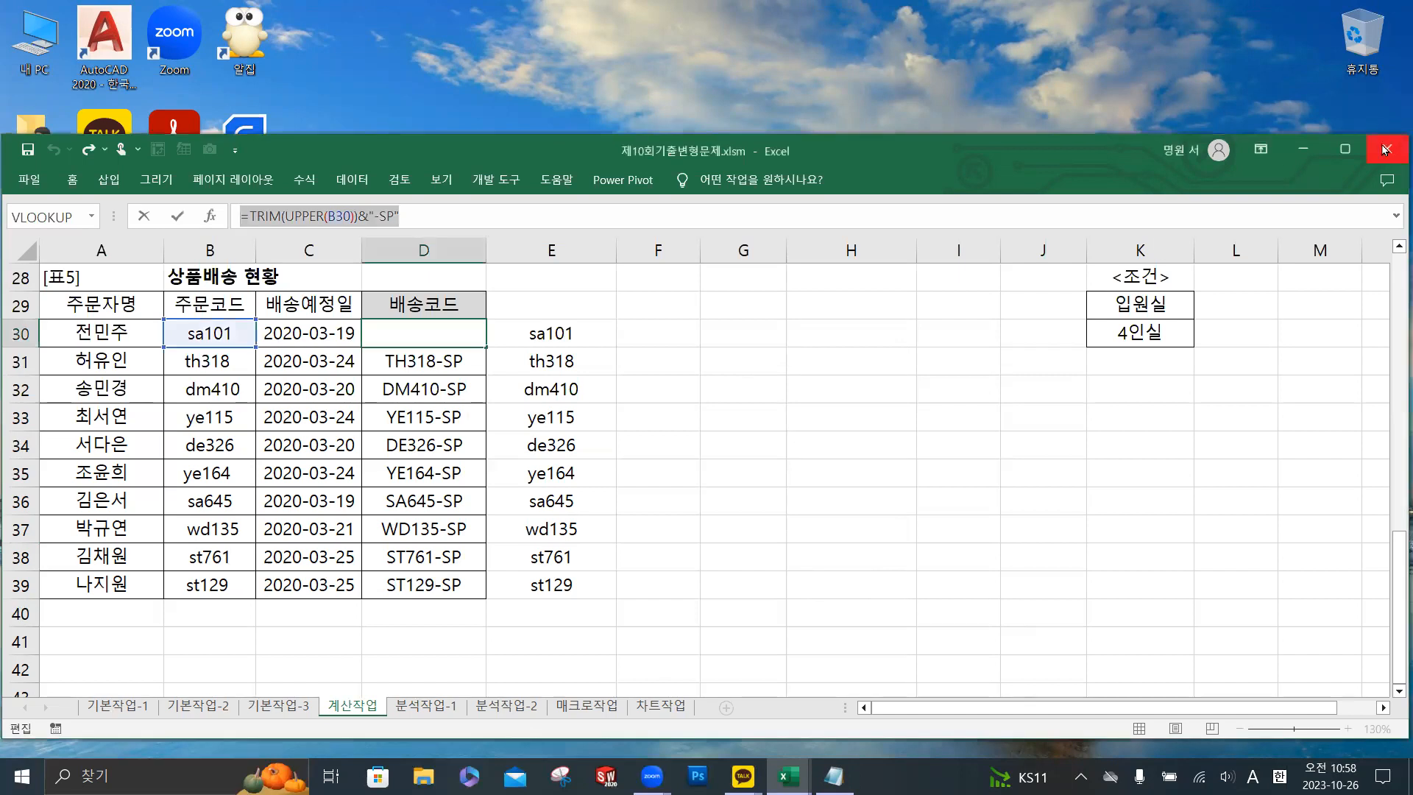
Open the workbook 제1회기출예제.xlsm from the 실습 folder in Excel.
{"action": "left_click", "coordinate": [30, 185]}
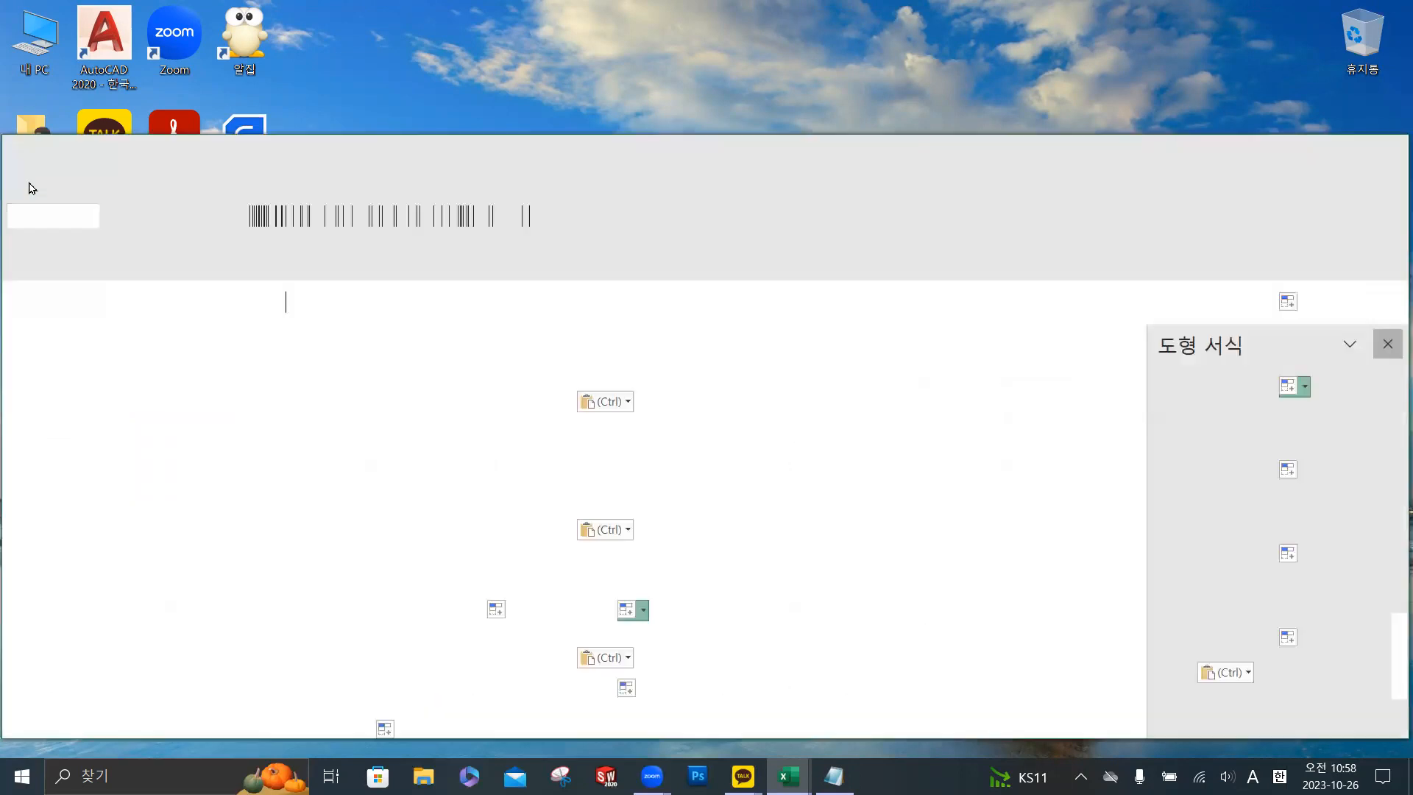
{"action": "left_click", "coordinate": [64, 303]}
{"action": "left_click", "coordinate": [235, 489]}
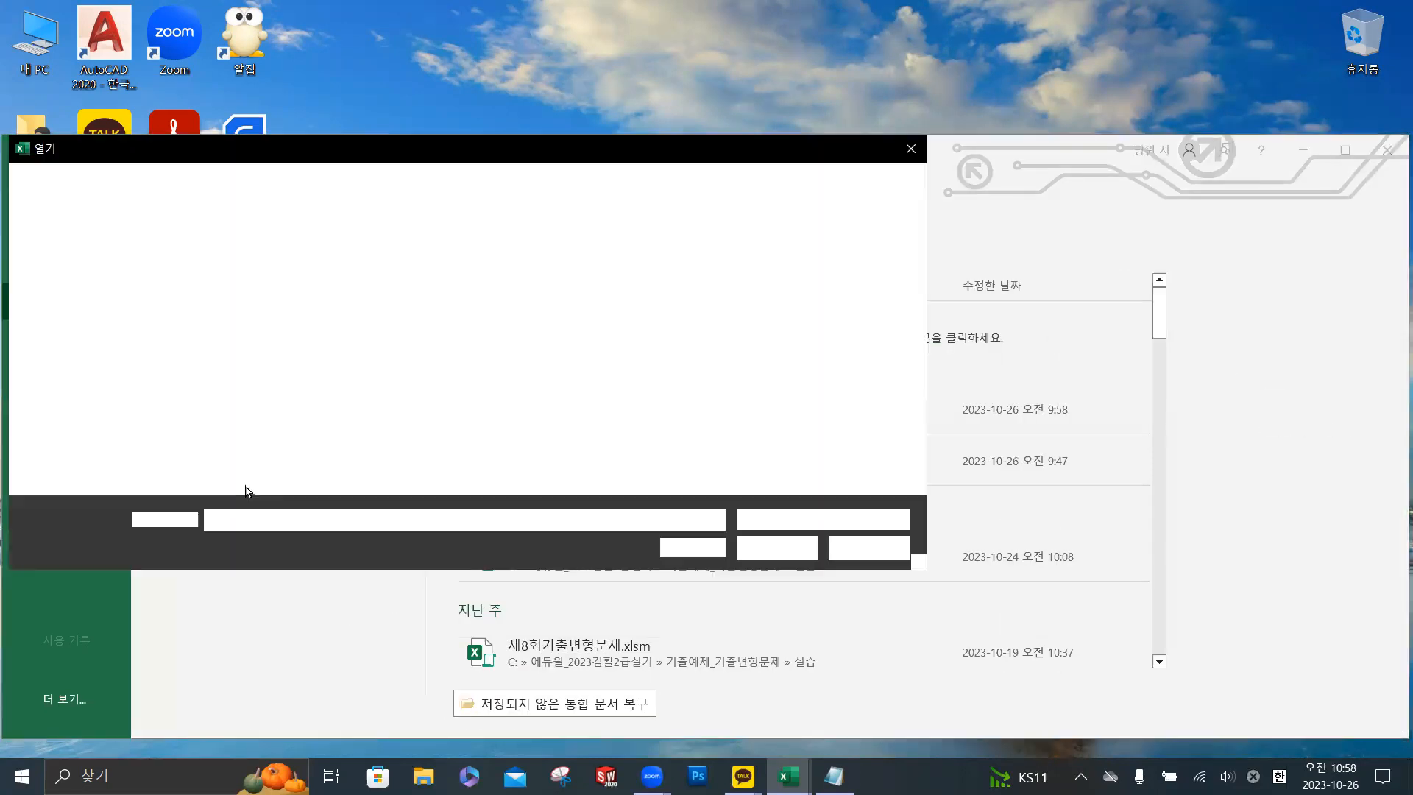
{"action": "double_click", "coordinate": [357, 277]}
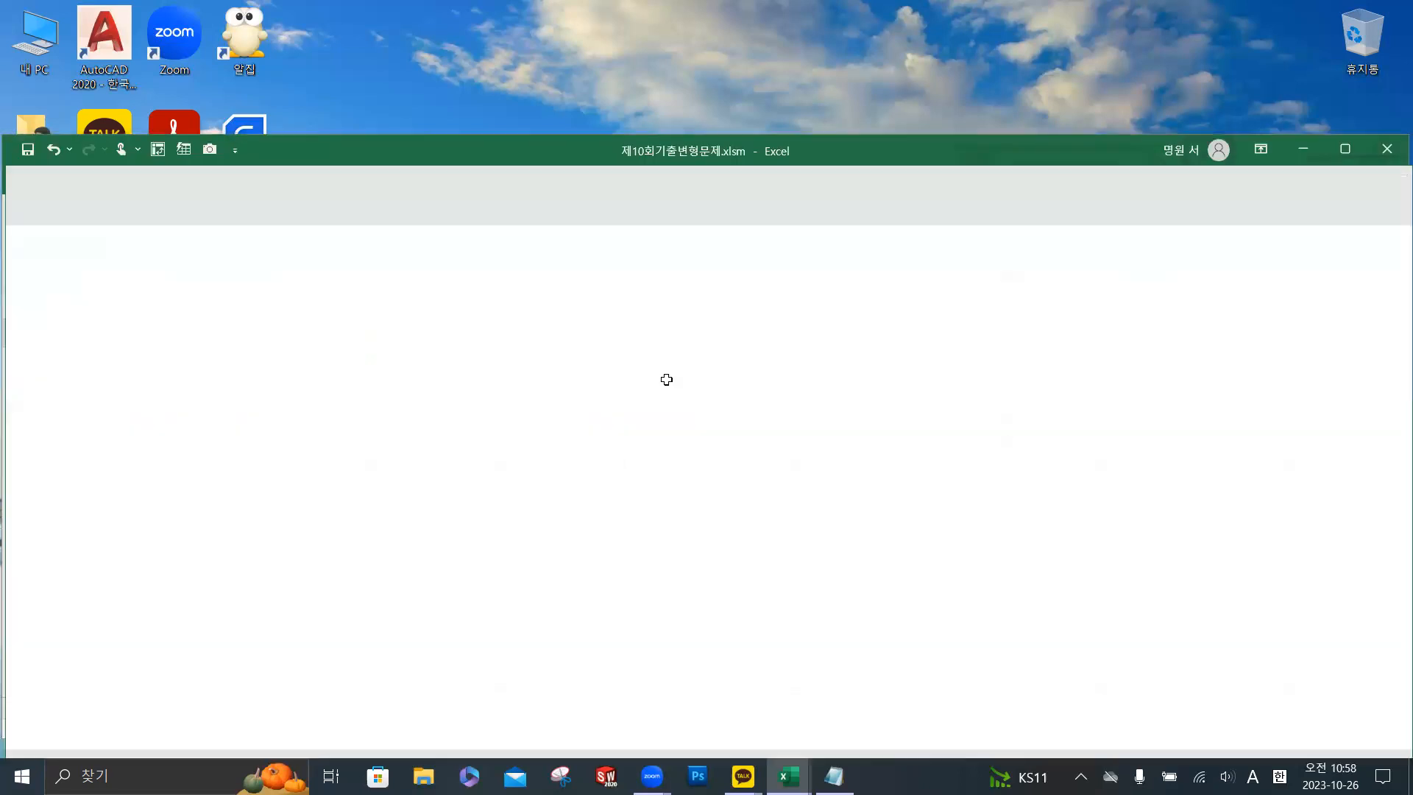
Close 제10회기출변형문제.xlsm without saving, and show the 계산작업 sheet of 제1회기출예제.xlsm.
{"action": "left_click", "coordinate": [1392, 151]}
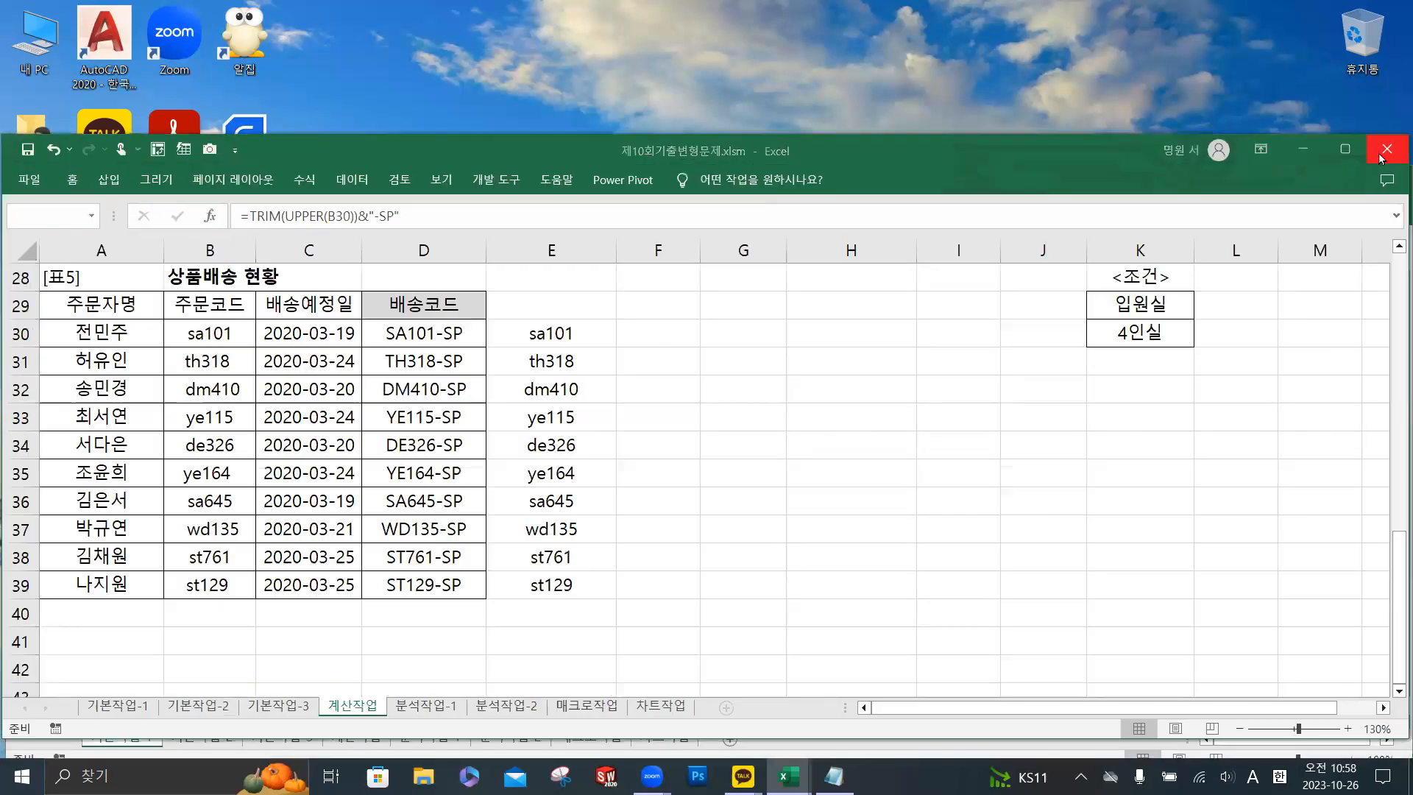
{"action": "left_click", "coordinate": [803, 433]}
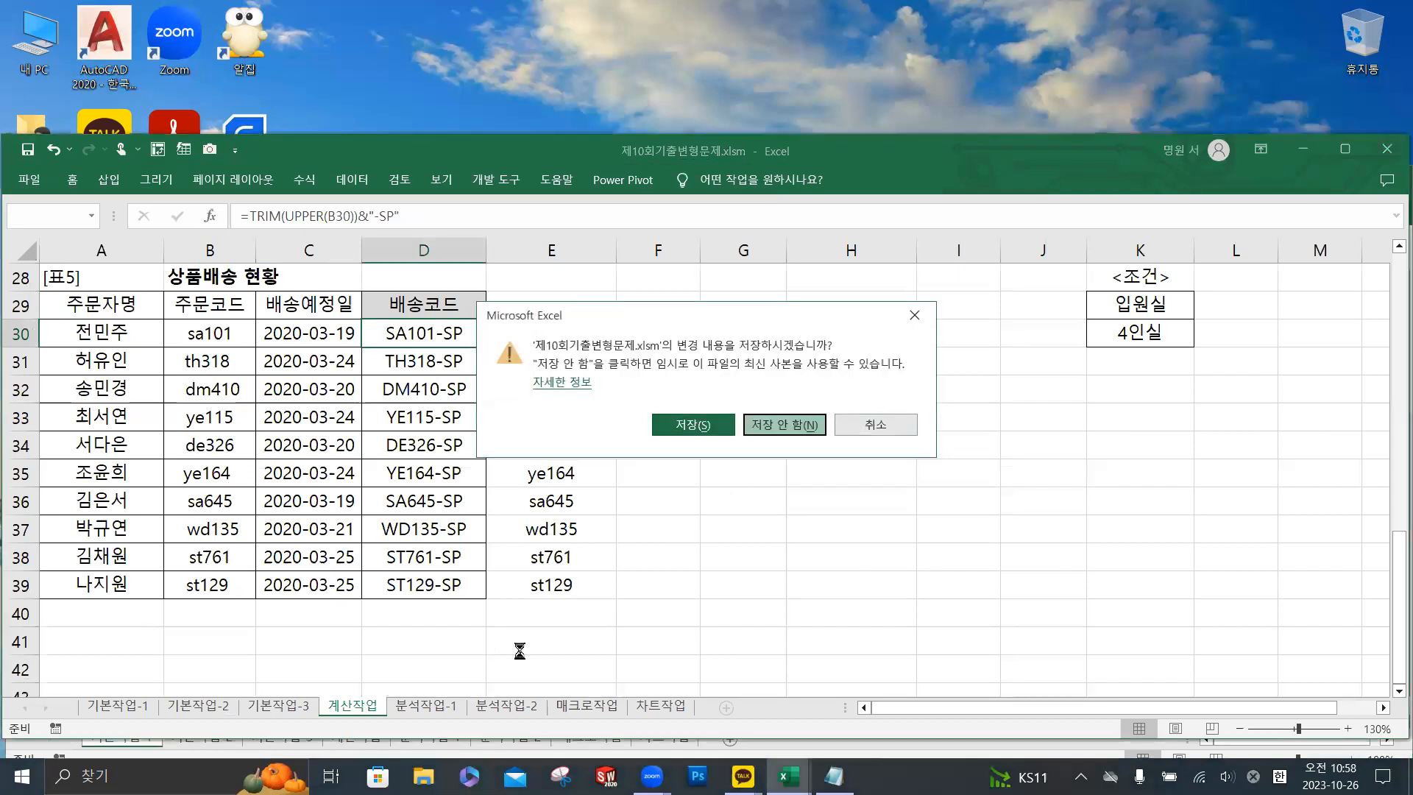
{"action": "left_click", "coordinate": [356, 737]}
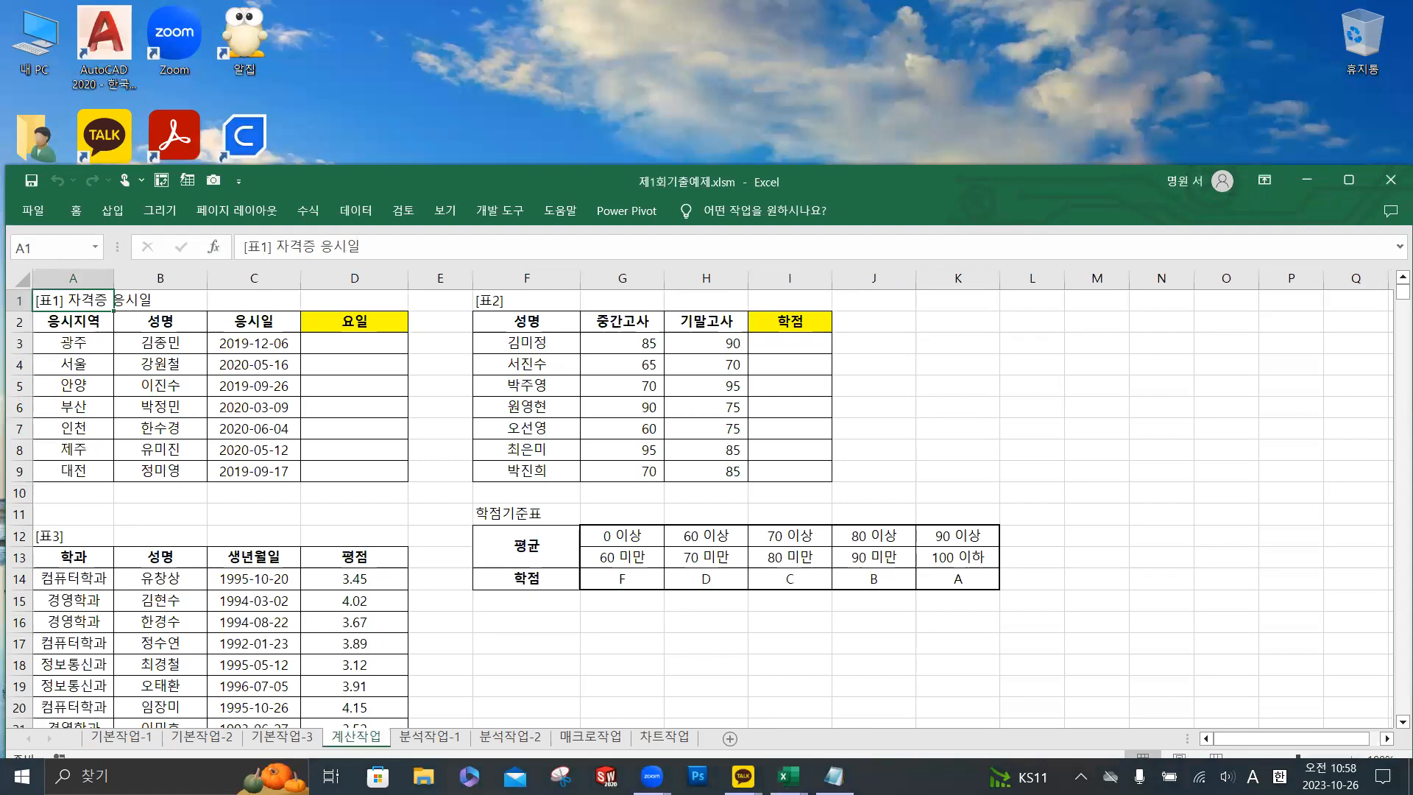
Bring Notepad back up and shrink its window to a short strip above the worksheet.
{"action": "left_click", "coordinate": [834, 775]}
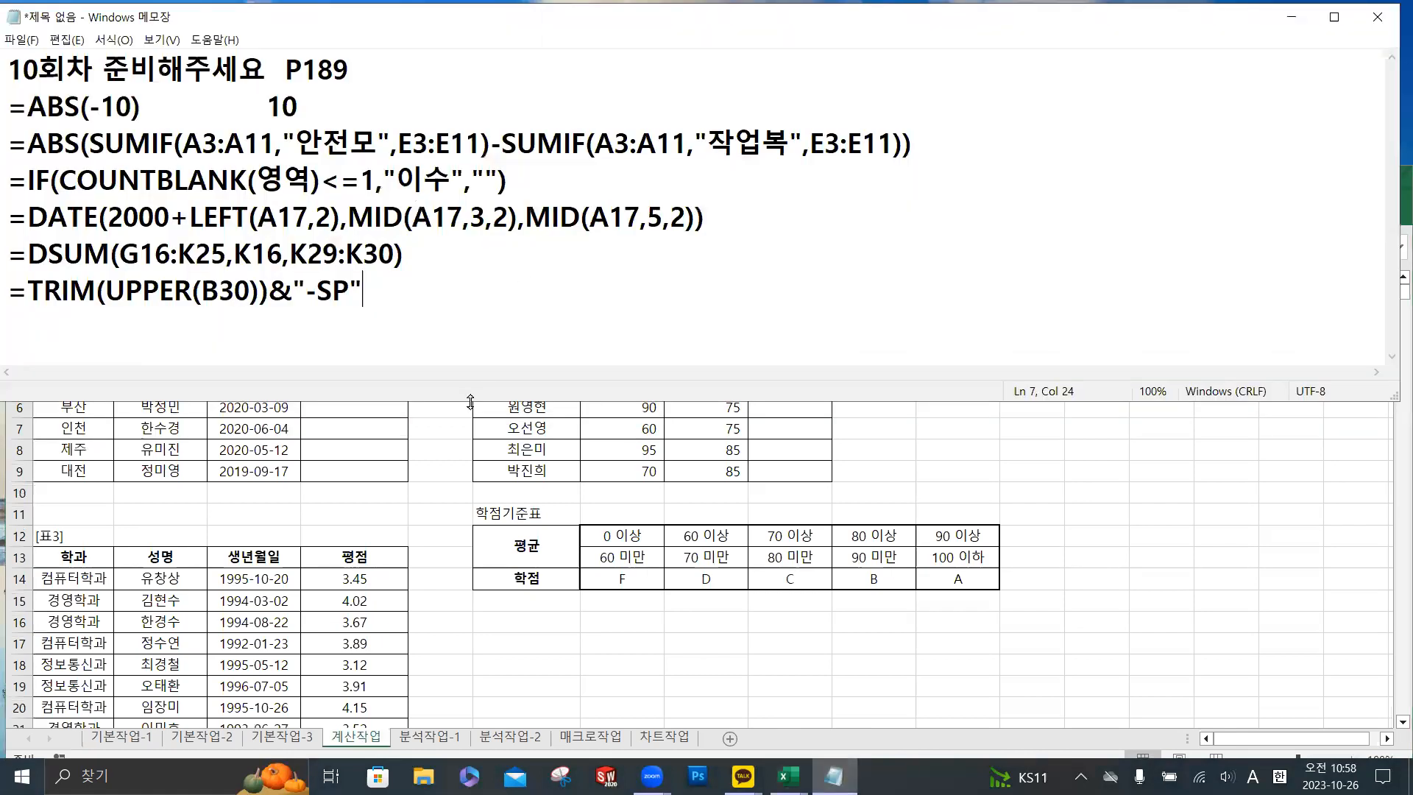
{"action": "left_click_drag", "start_coordinate": [470, 401], "coordinate": [471, 150]}
{"action": "scroll", "coordinate": [520, 94], "scroll_direction": "down", "scroll_amount": 2}
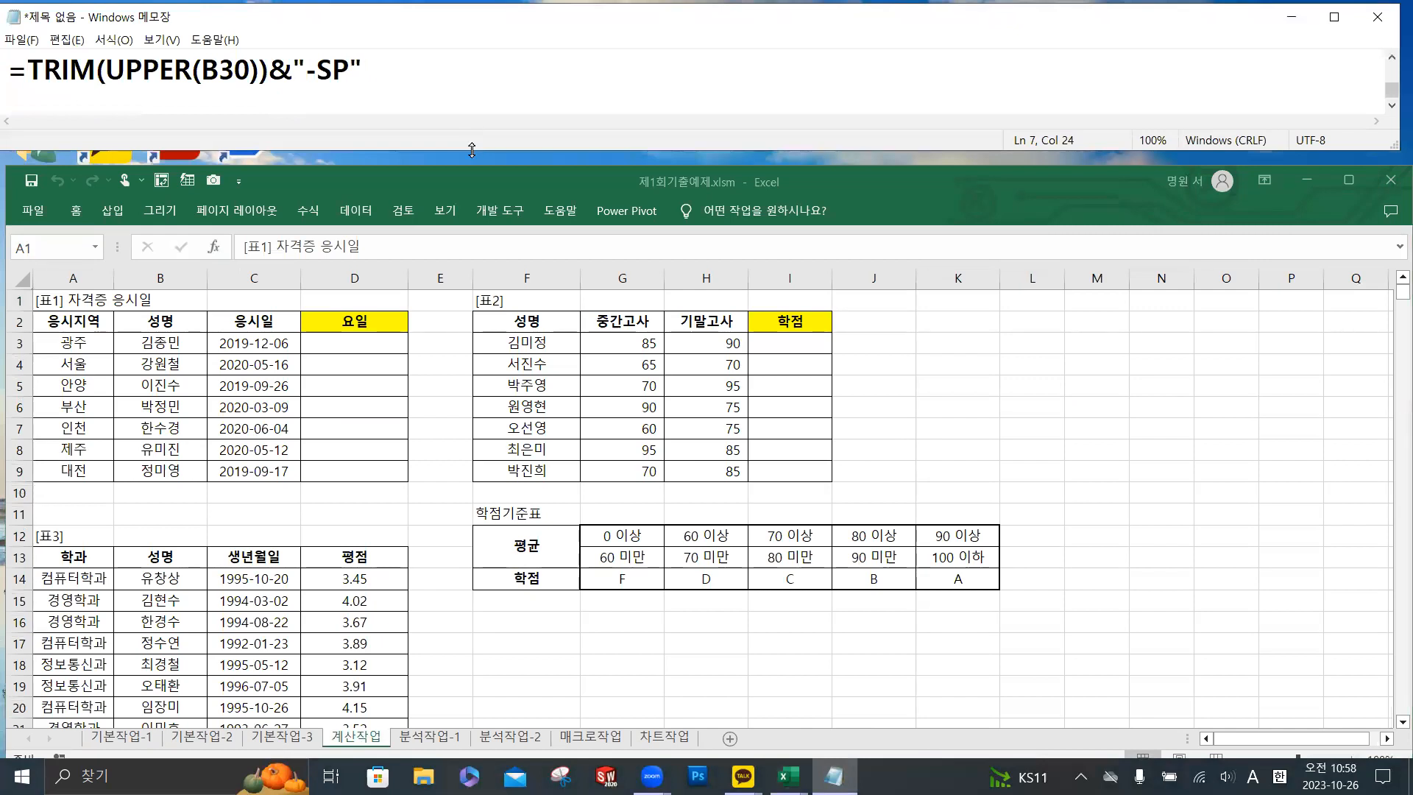
{"action": "left_click_drag", "start_coordinate": [472, 150], "coordinate": [472, 172]}
Start a new formula line with = below the TRIM formula, leaving a blank line between them.
{"action": "key", "text": "Return"}
{"action": "key", "text": "Return"}
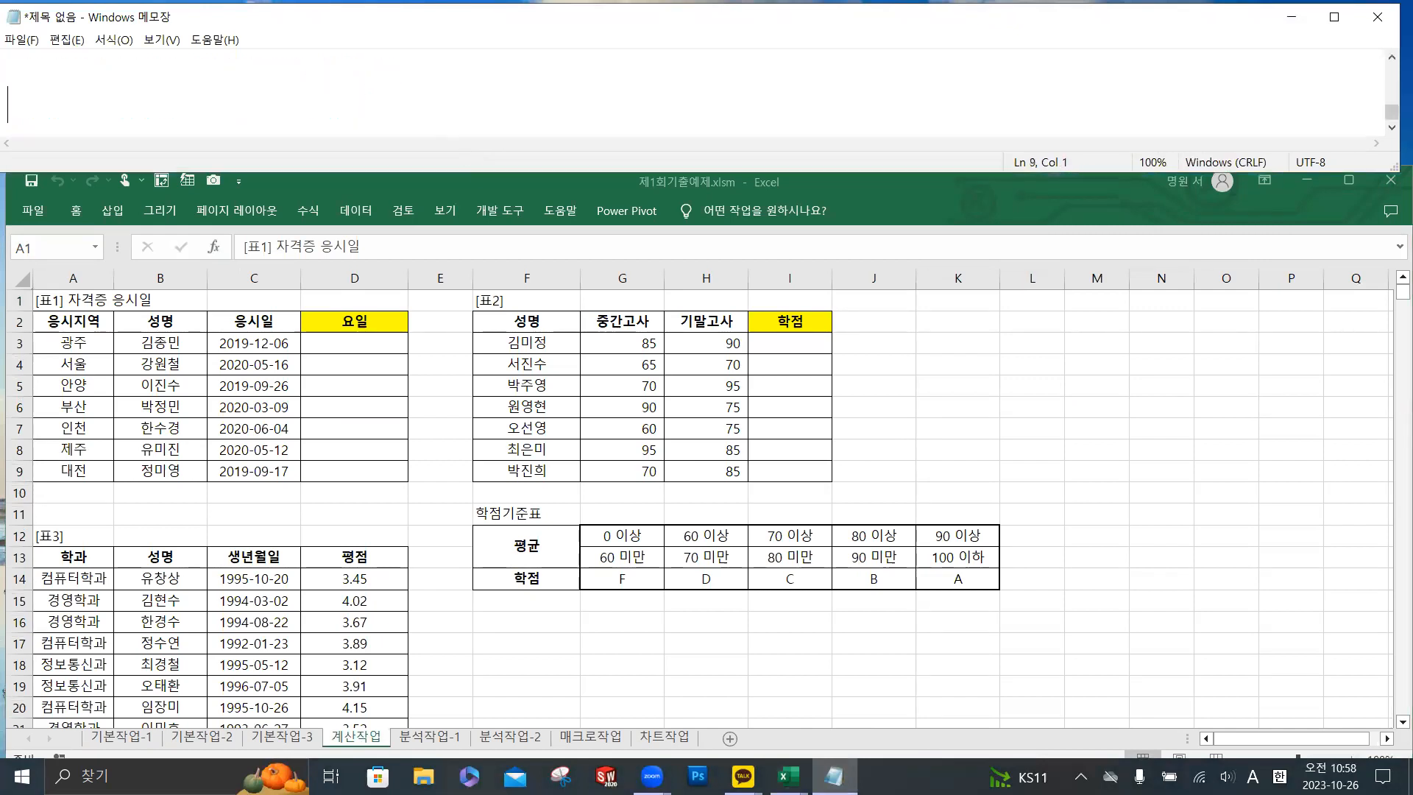
{"action": "key", "text": "Up"}
{"action": "key", "text": "Return"}
{"action": "key", "text": "Return"}
{"action": "key", "text": "Up"}
{"action": "type", "text": "="}
Switch to Excel, select cell D3 in the 요일 column of 표1, and turn on the screen magnifier.
{"action": "left_click", "coordinate": [341, 340]}
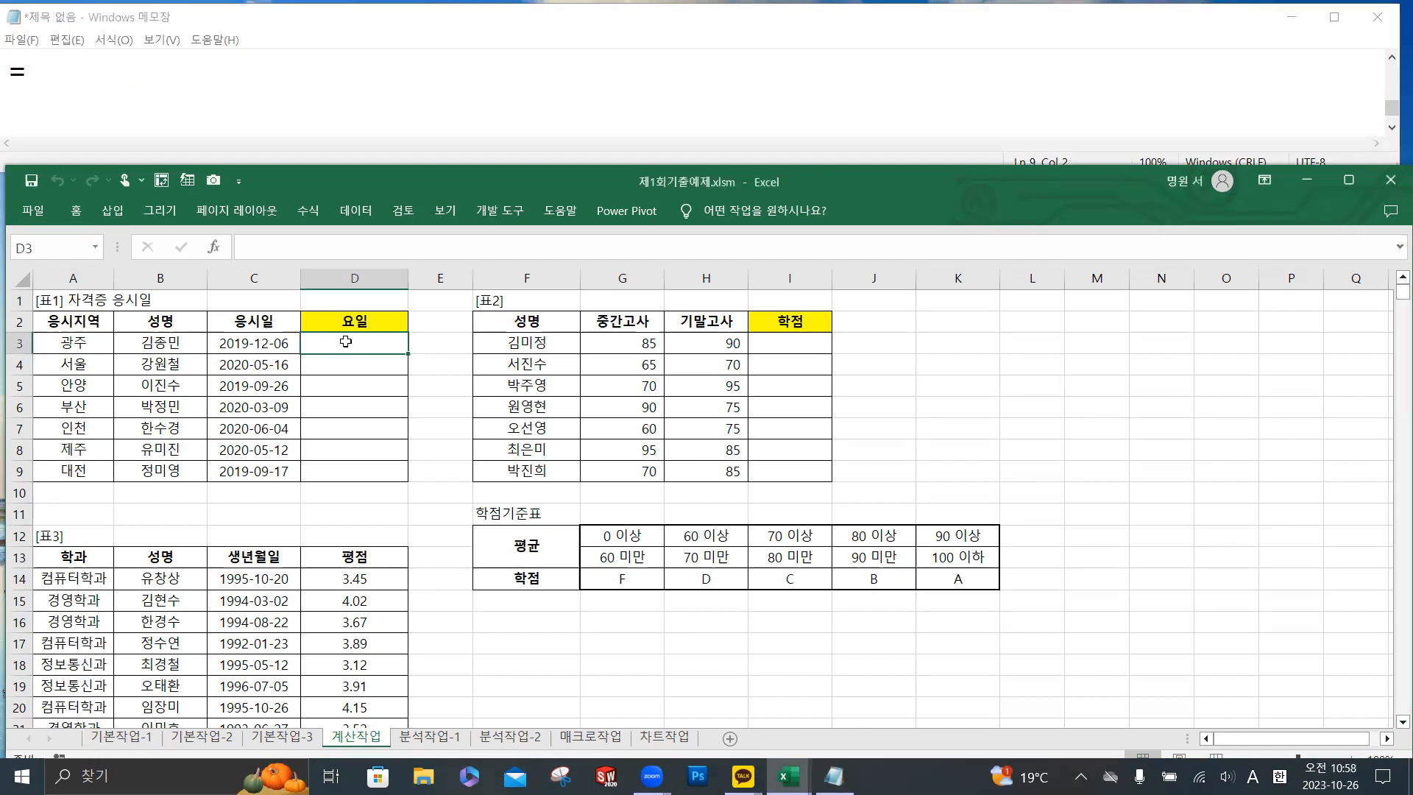
{"action": "key", "text": "super+plus"}
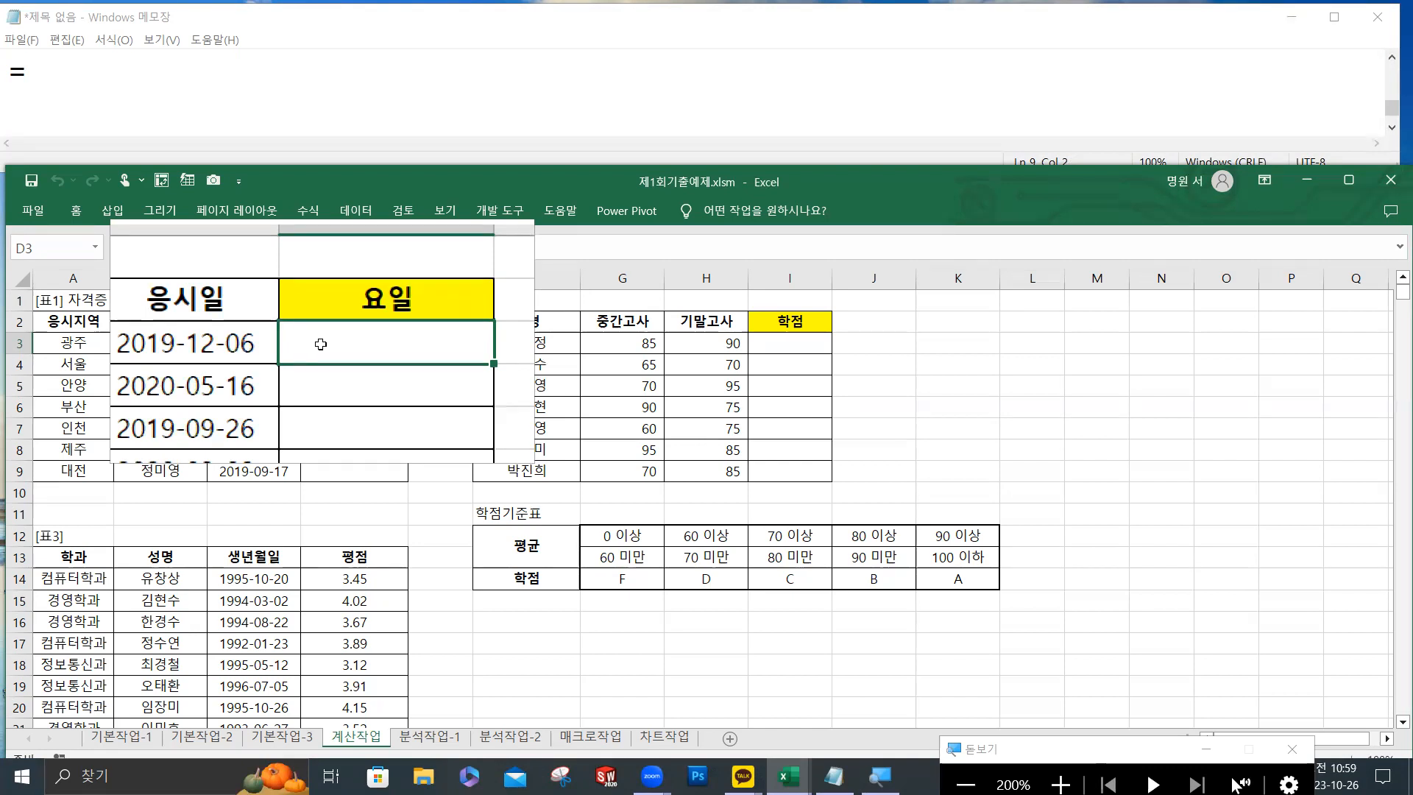
{"action": "key", "text": "ctrl"}
{"action": "key", "text": "ctrl"}
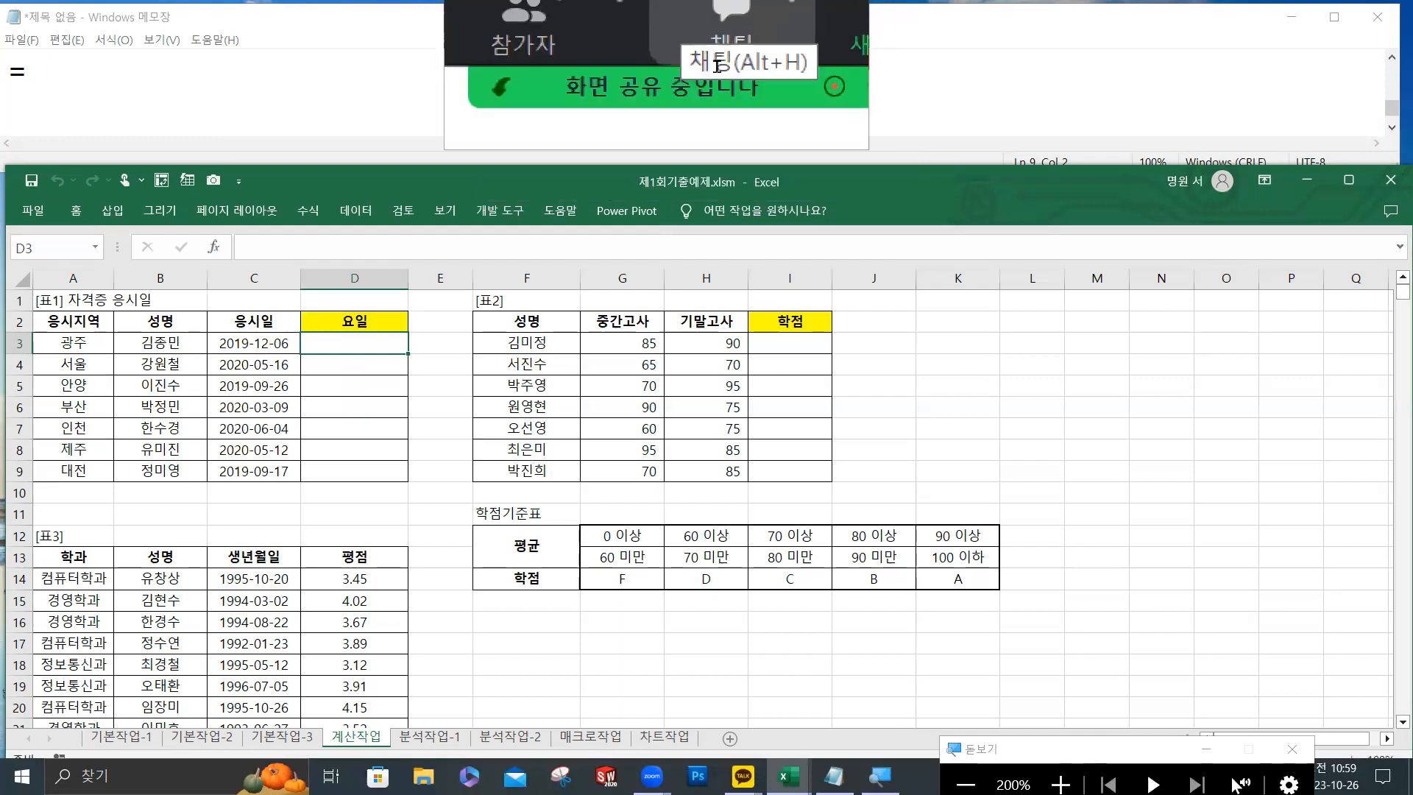
Start the formula in D3 as =WEEKDAY(C3,2), using the return type that numbers Monday as 1 through Sunday as 7.
{"action": "left_click", "coordinate": [288, 243]}
{"action": "type", "text": "=wee"}
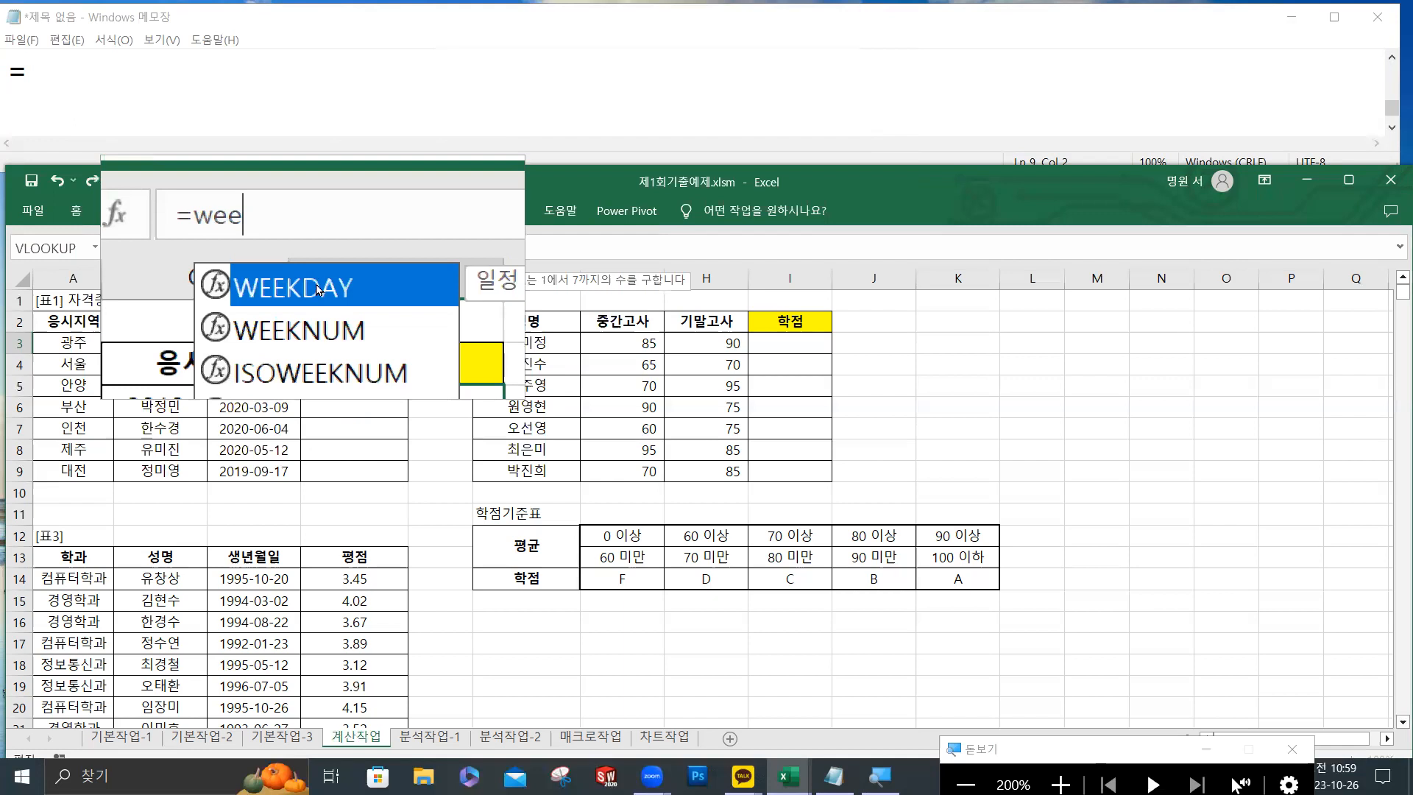
{"action": "double_click", "coordinate": [318, 289]}
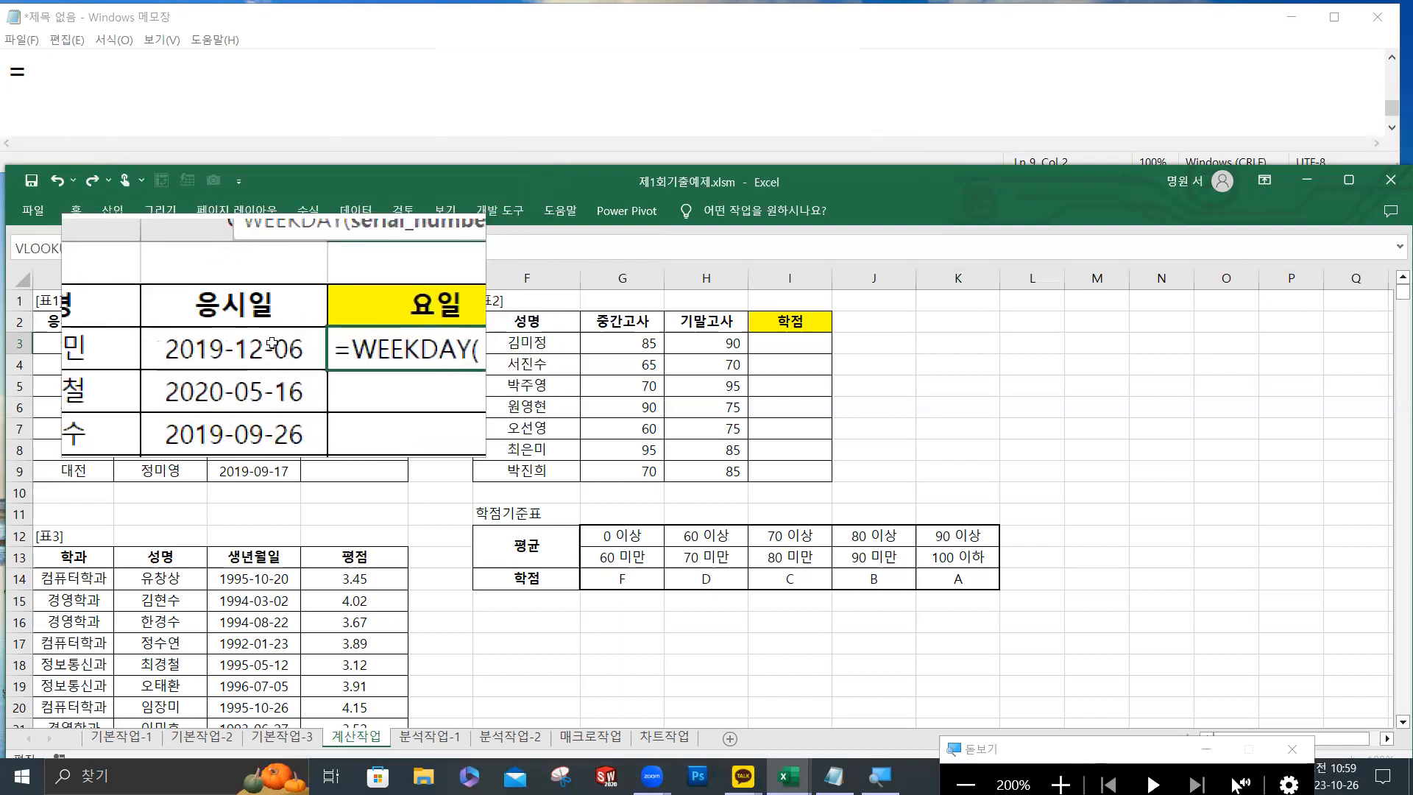
{"action": "left_click", "coordinate": [272, 346]}
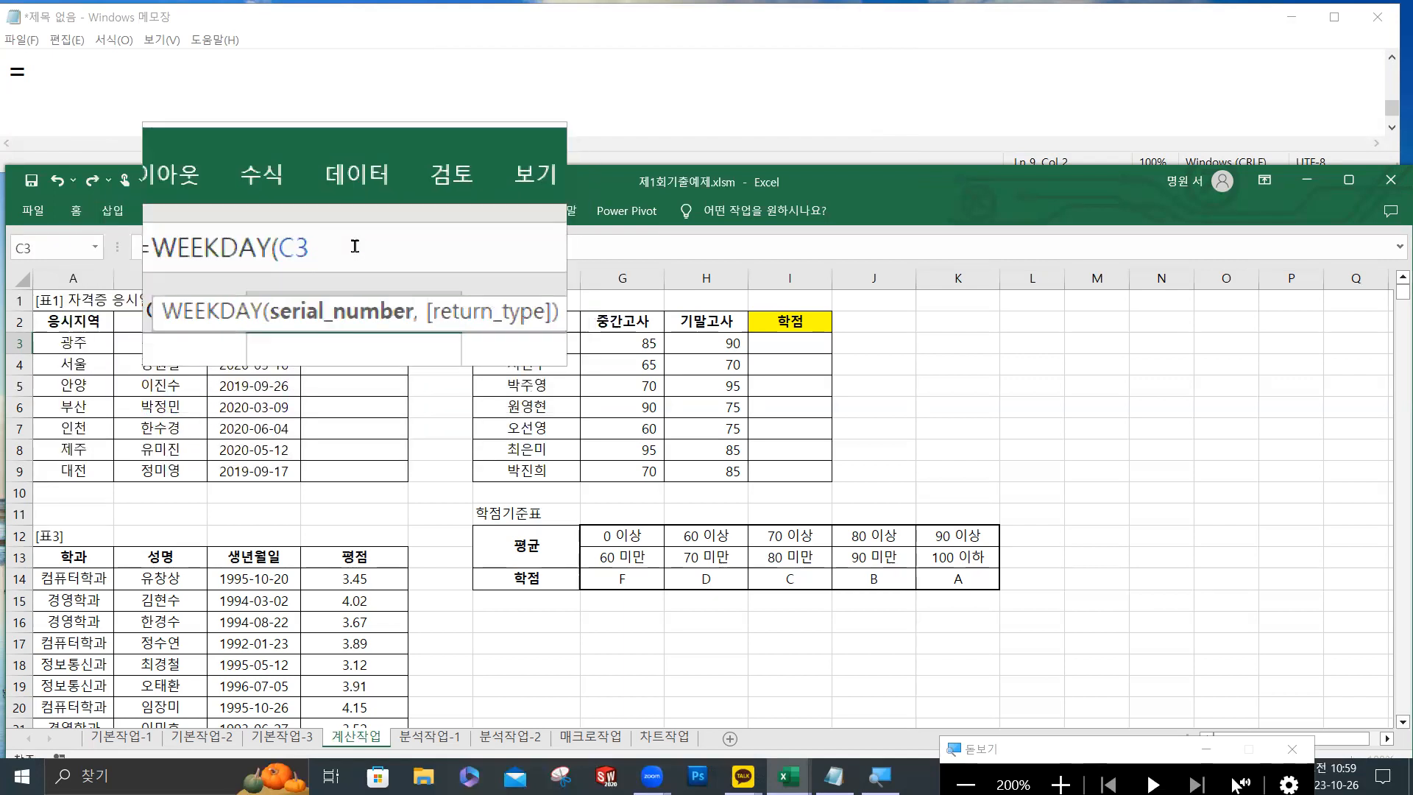
{"action": "type", "text": ","}
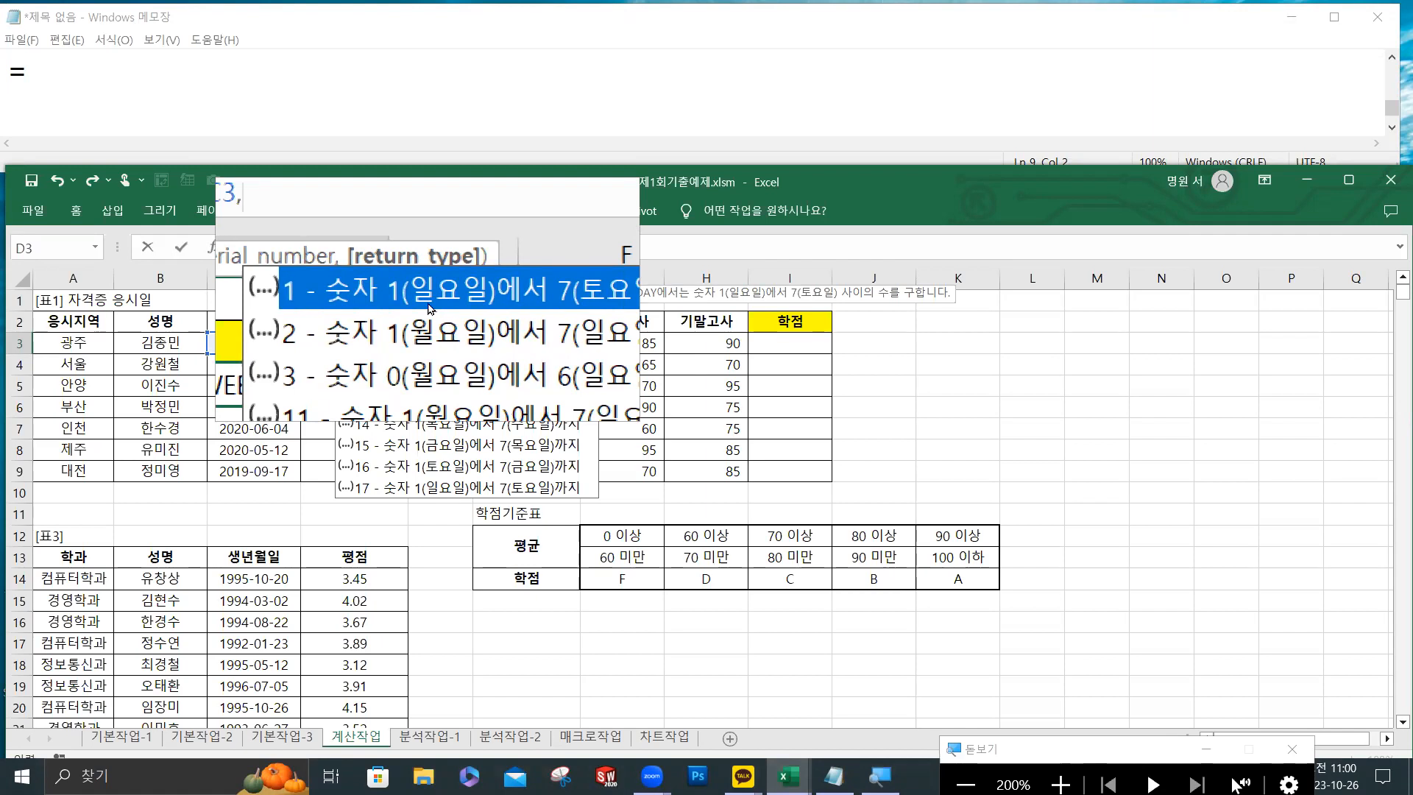
{"action": "left_click", "coordinate": [443, 324]}
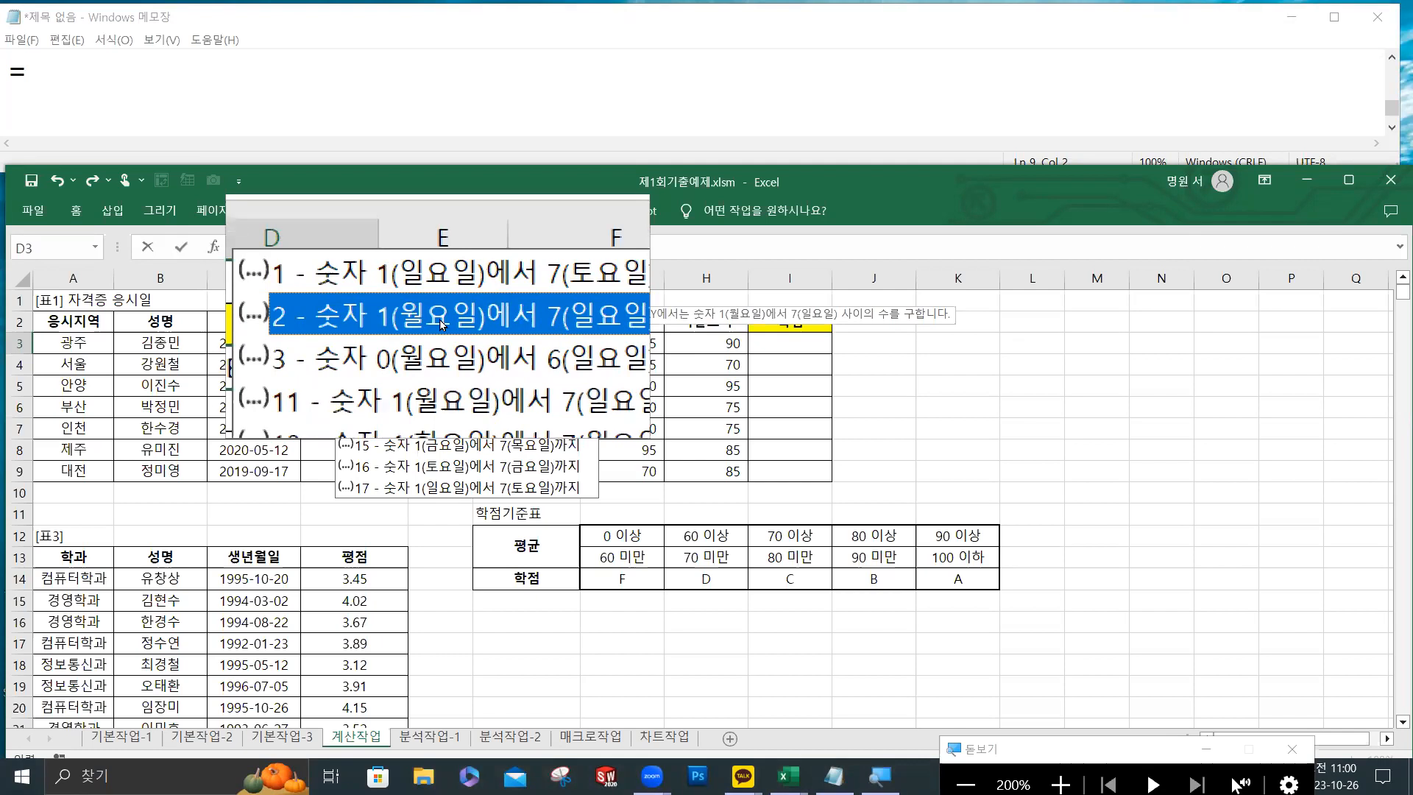
{"action": "double_click", "coordinate": [443, 325]}
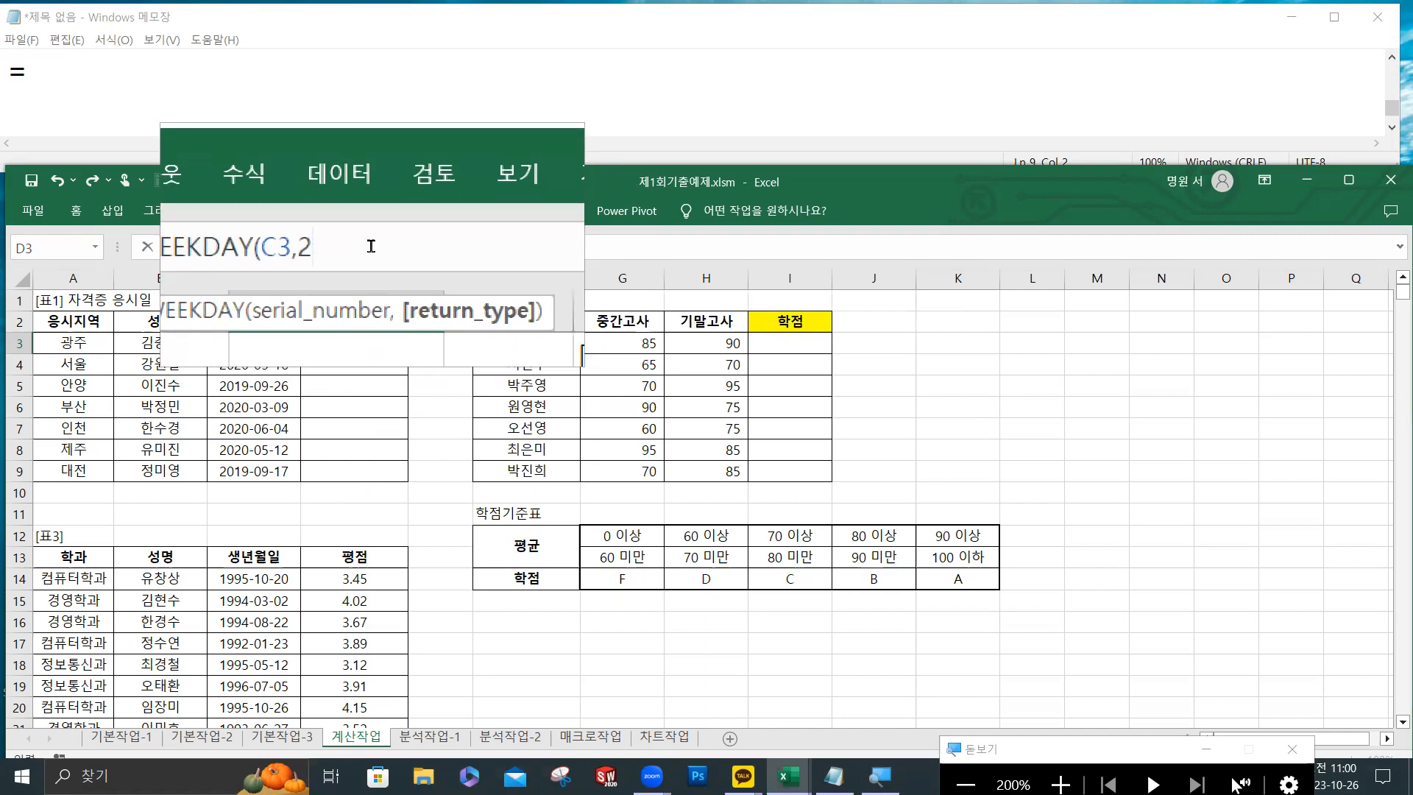
{"action": "type", "text": ")"}
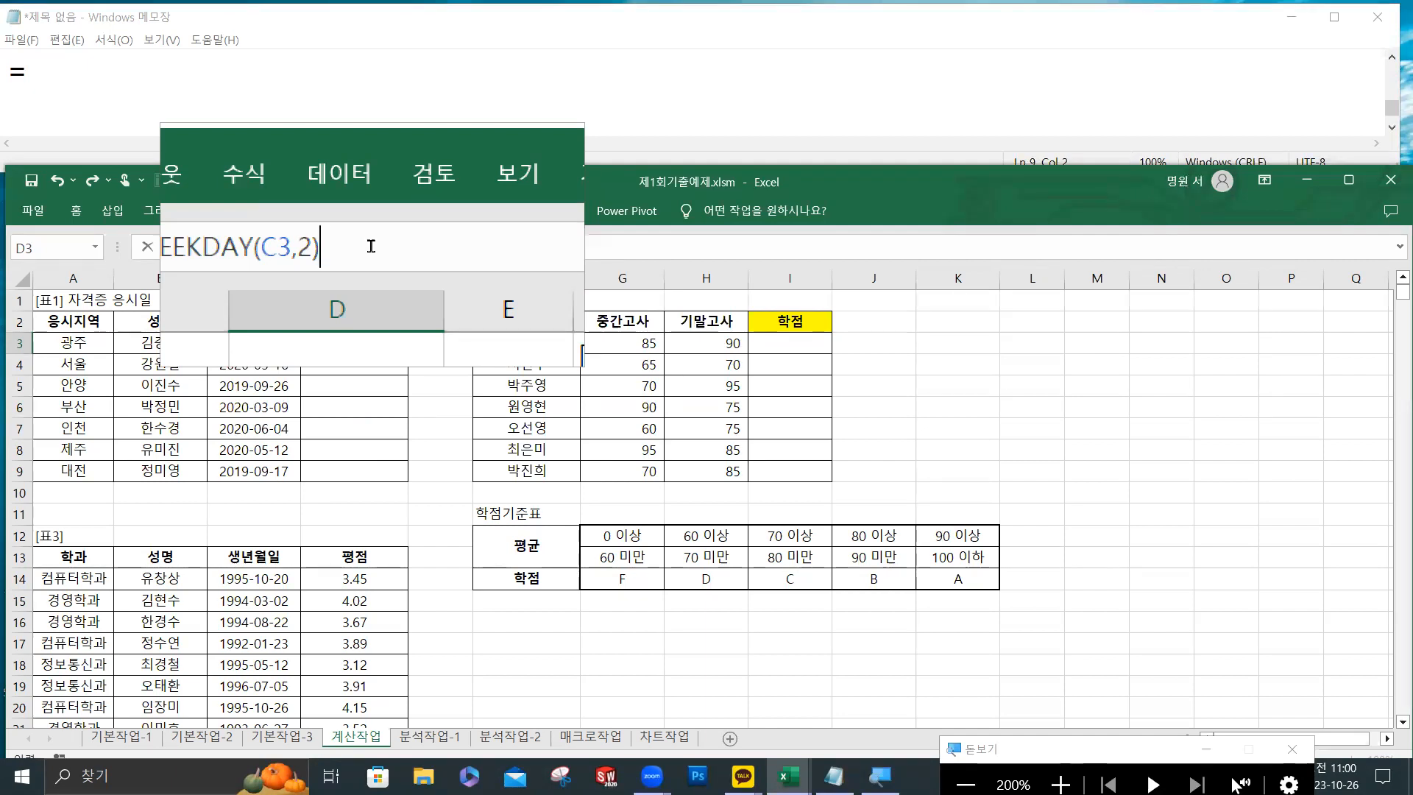
Wrap the WEEKDAY expression in IF so the formula reads =IF(WEEKDAY(C3,2)<=5,"평일","주말").
{"action": "left_click", "coordinate": [251, 248]}
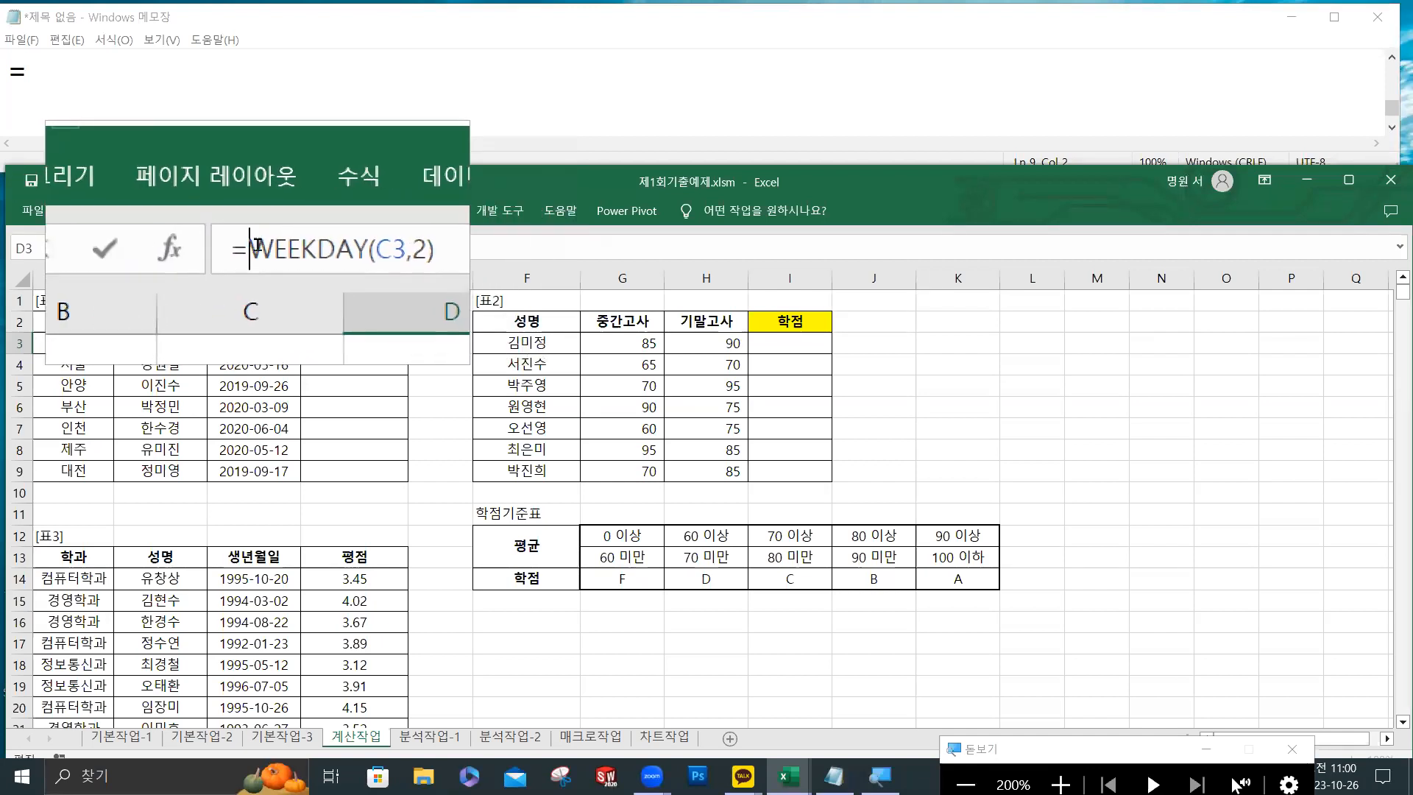
{"action": "type", "text": "if"}
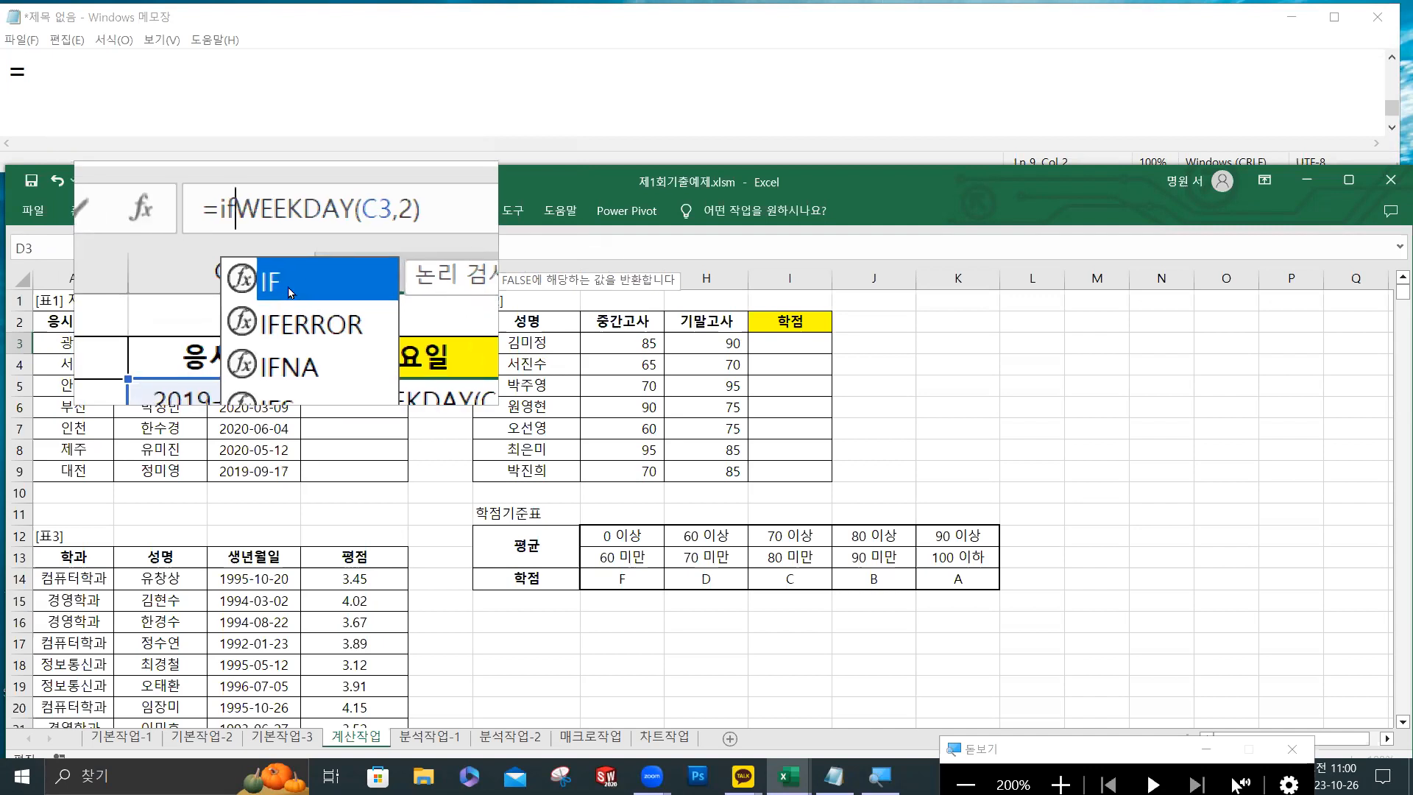
{"action": "double_click", "coordinate": [288, 292]}
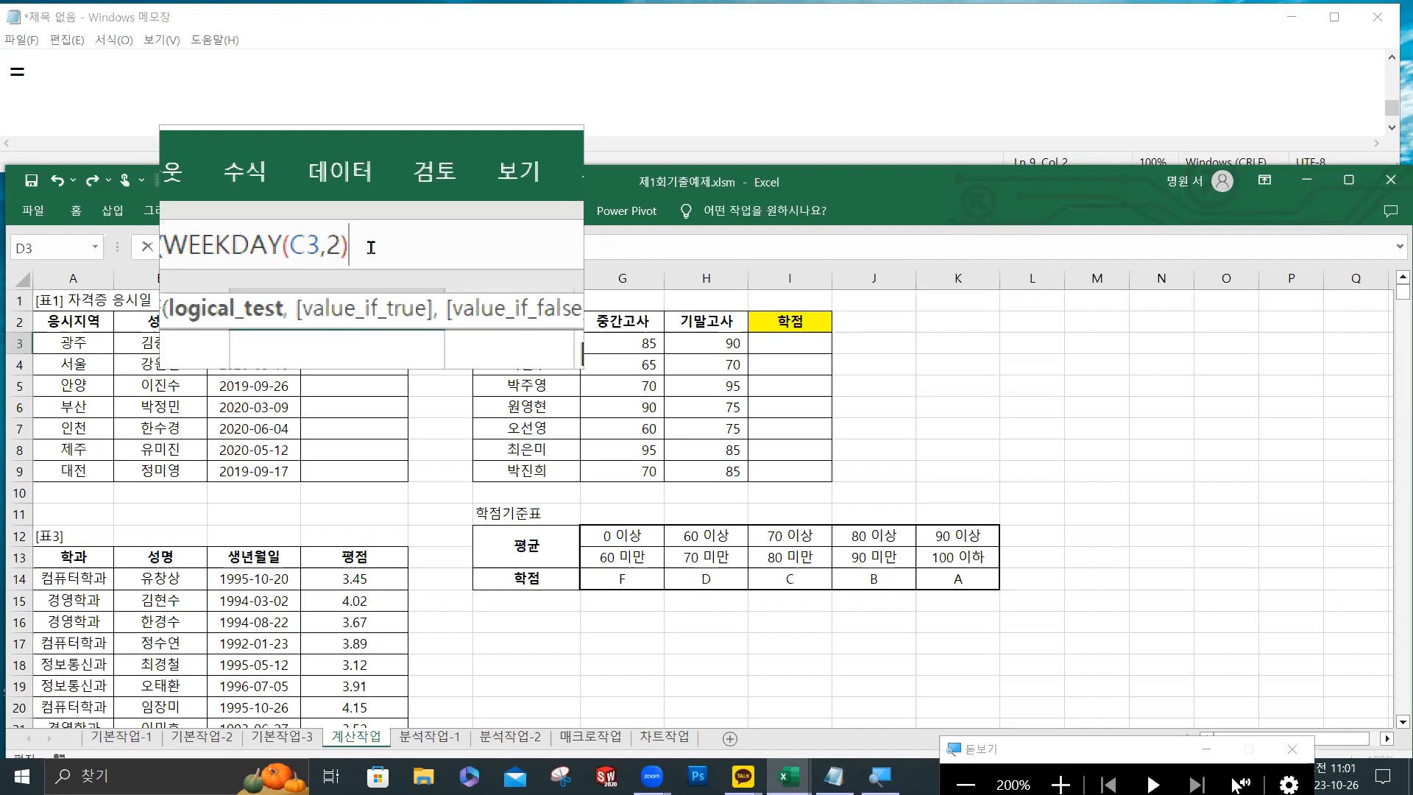
{"action": "type", "text": "<=5"}
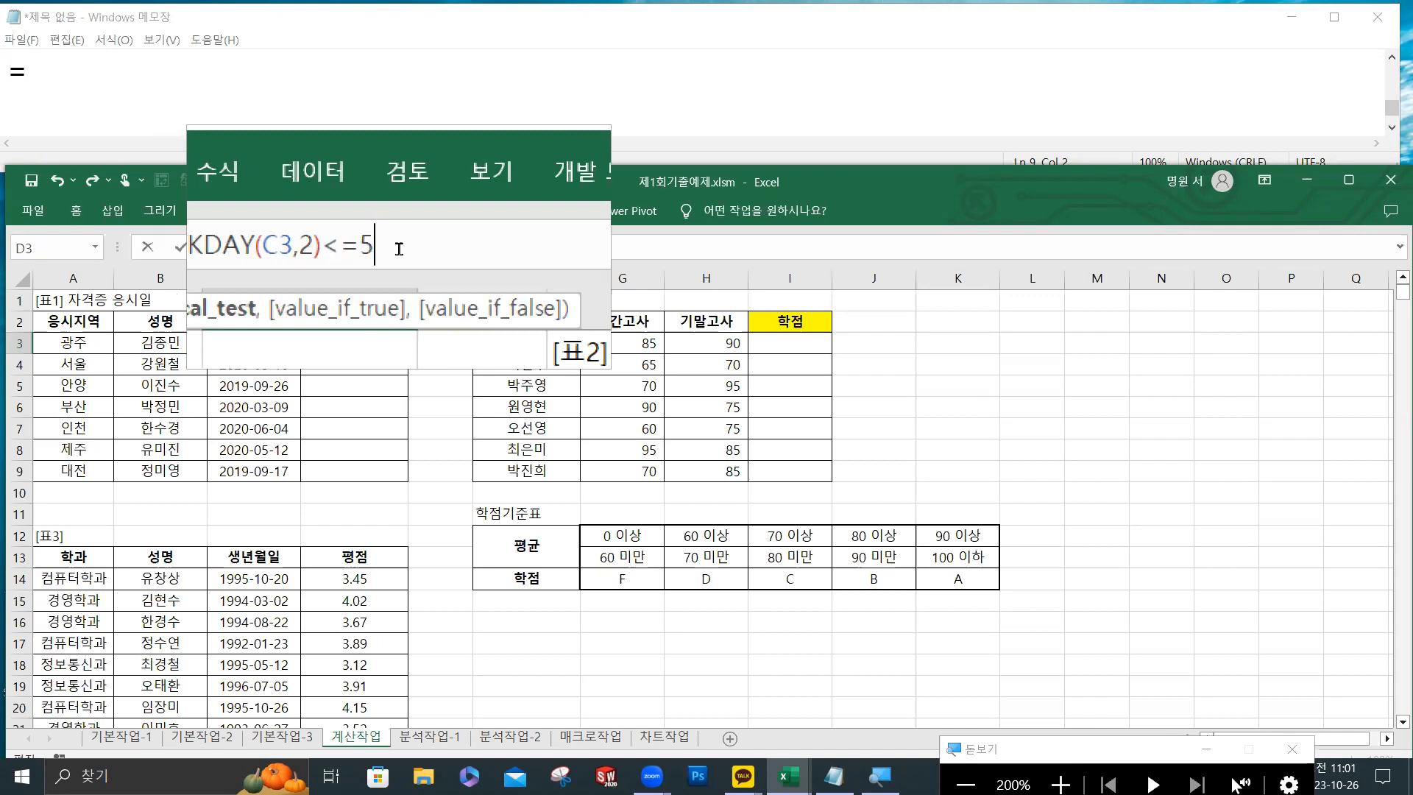
{"action": "type", "text": ",\"vu"}
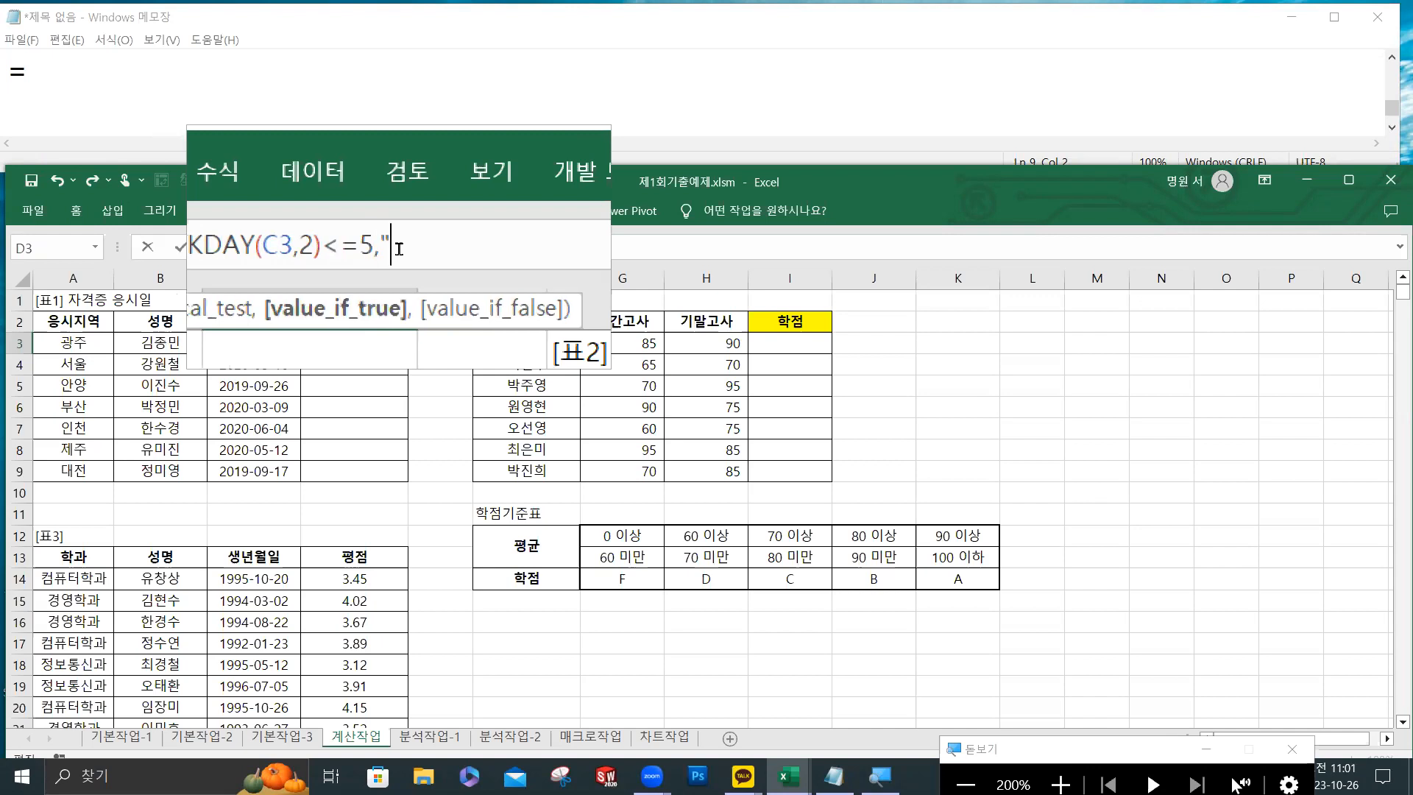
{"action": "key", "text": "BackSpace"}
{"action": "key", "text": "BackSpace"}
{"action": "type", "text": "평일\",\"주마"}
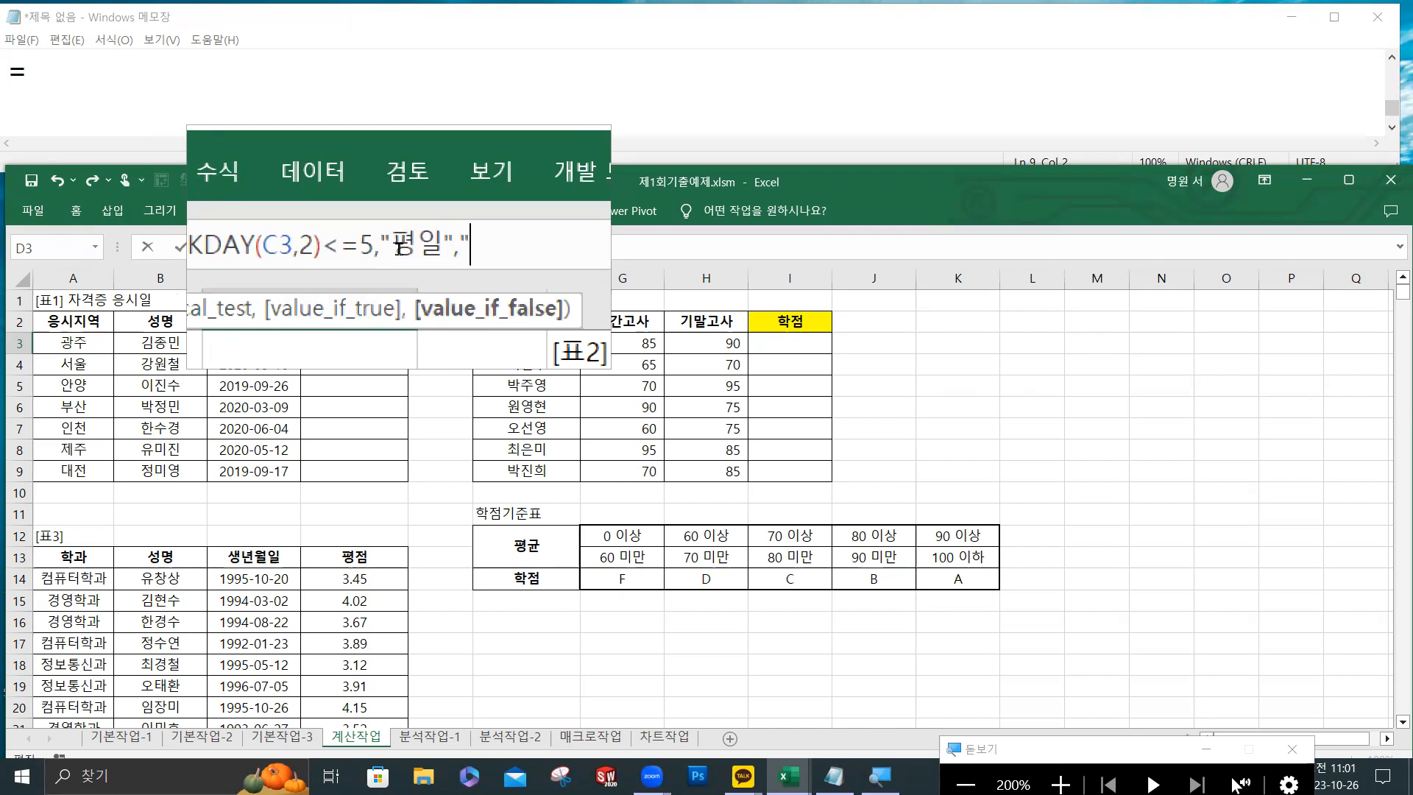
{"action": "type", "text": "ㄹ\")"}
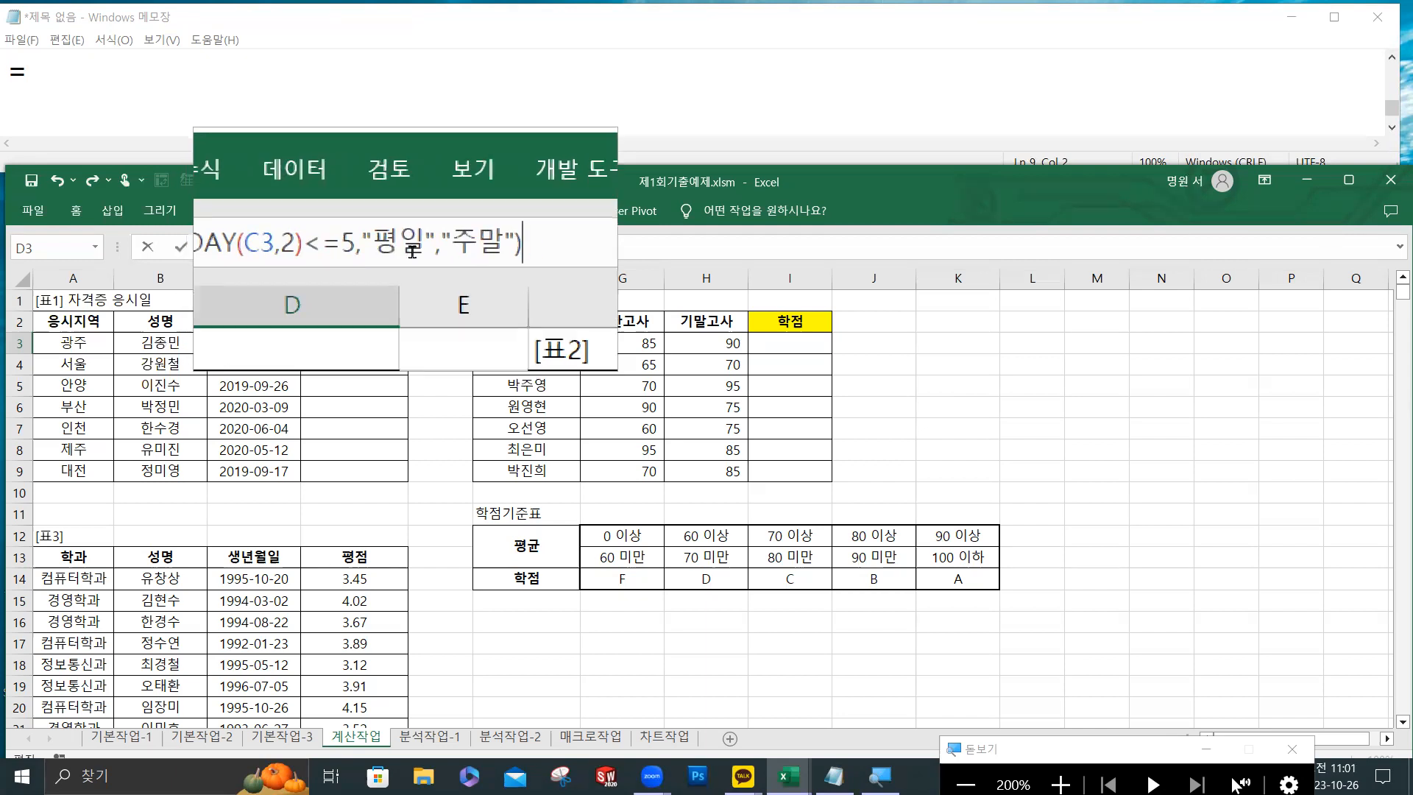
Copy the IF formula from D3 into the new formula line in Notepad.
{"action": "left_click_drag", "start_coordinate": [460, 252], "coordinate": [238, 239]}
{"action": "key", "text": "ctrl+c"}
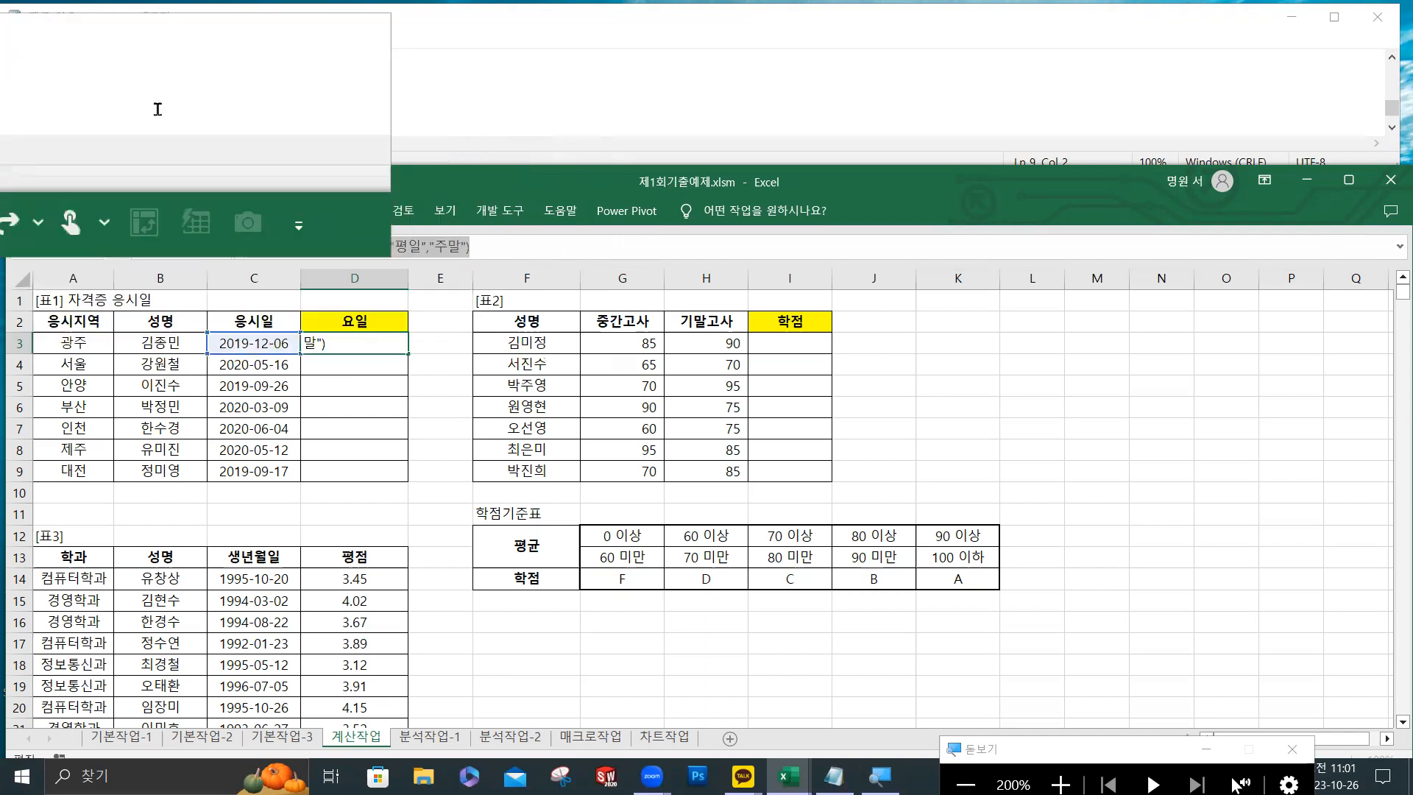
{"action": "left_click", "coordinate": [142, 79]}
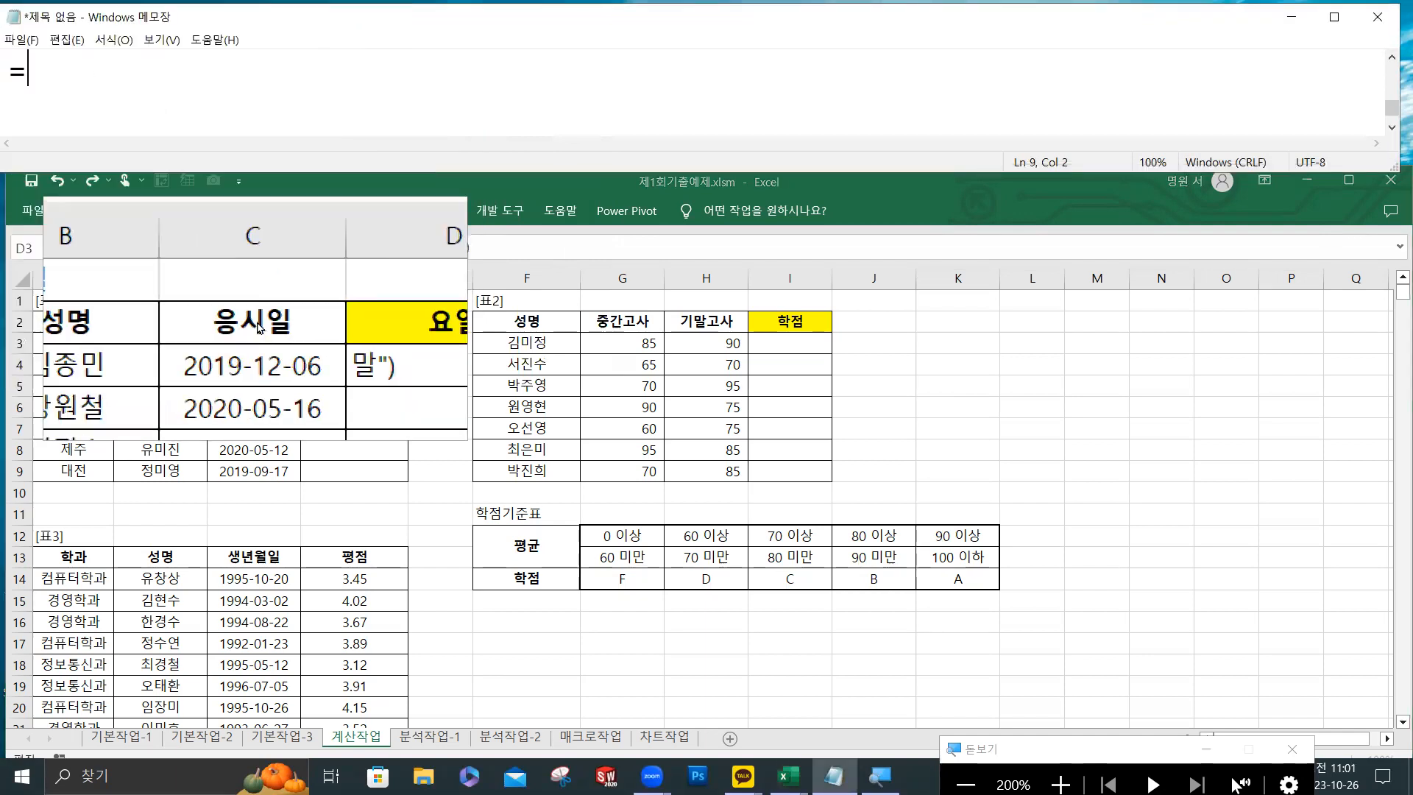
{"action": "key", "text": "ctrl+v"}
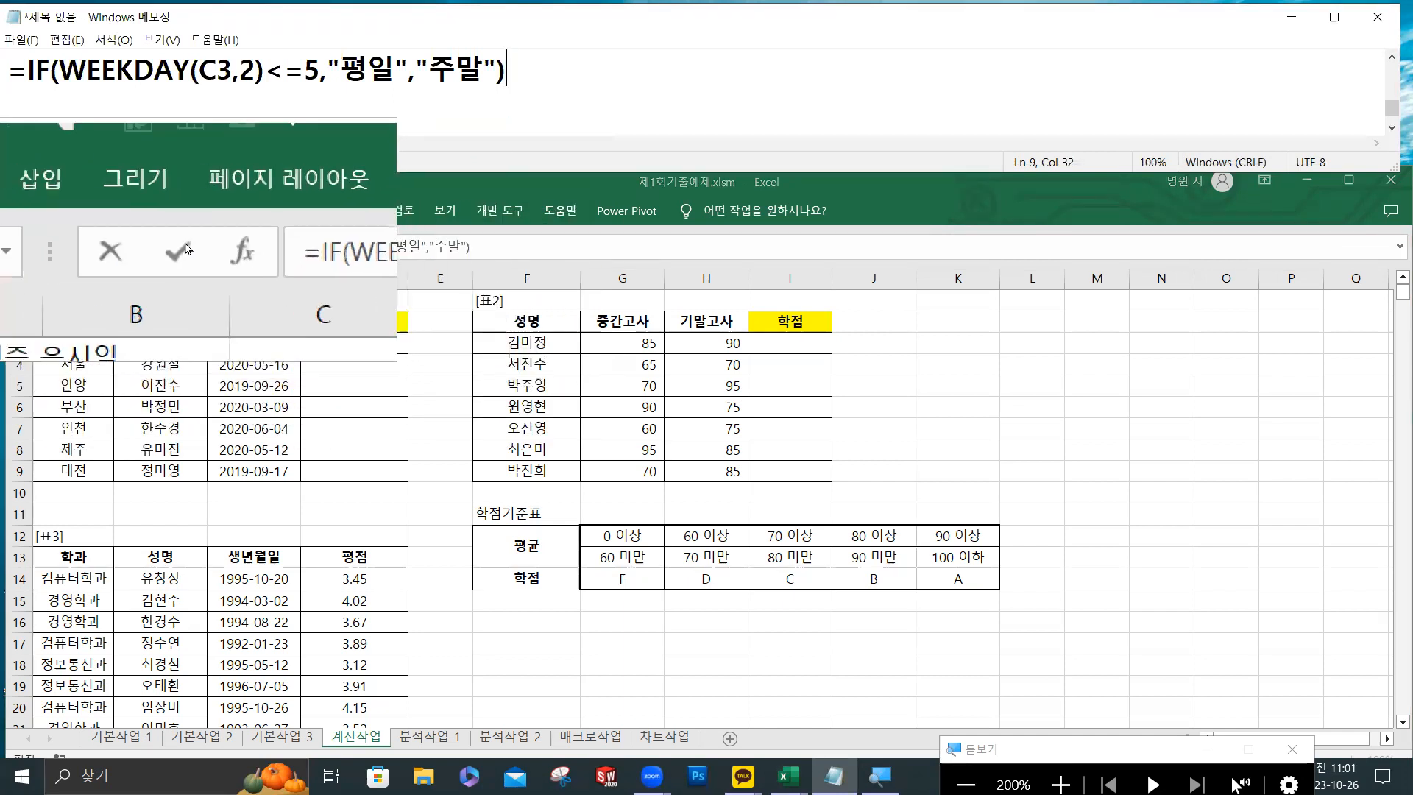
Return to Excel, commit the formula in D3, and fill it down the 요일 column to D9.
{"action": "key", "text": "alt+Tab"}
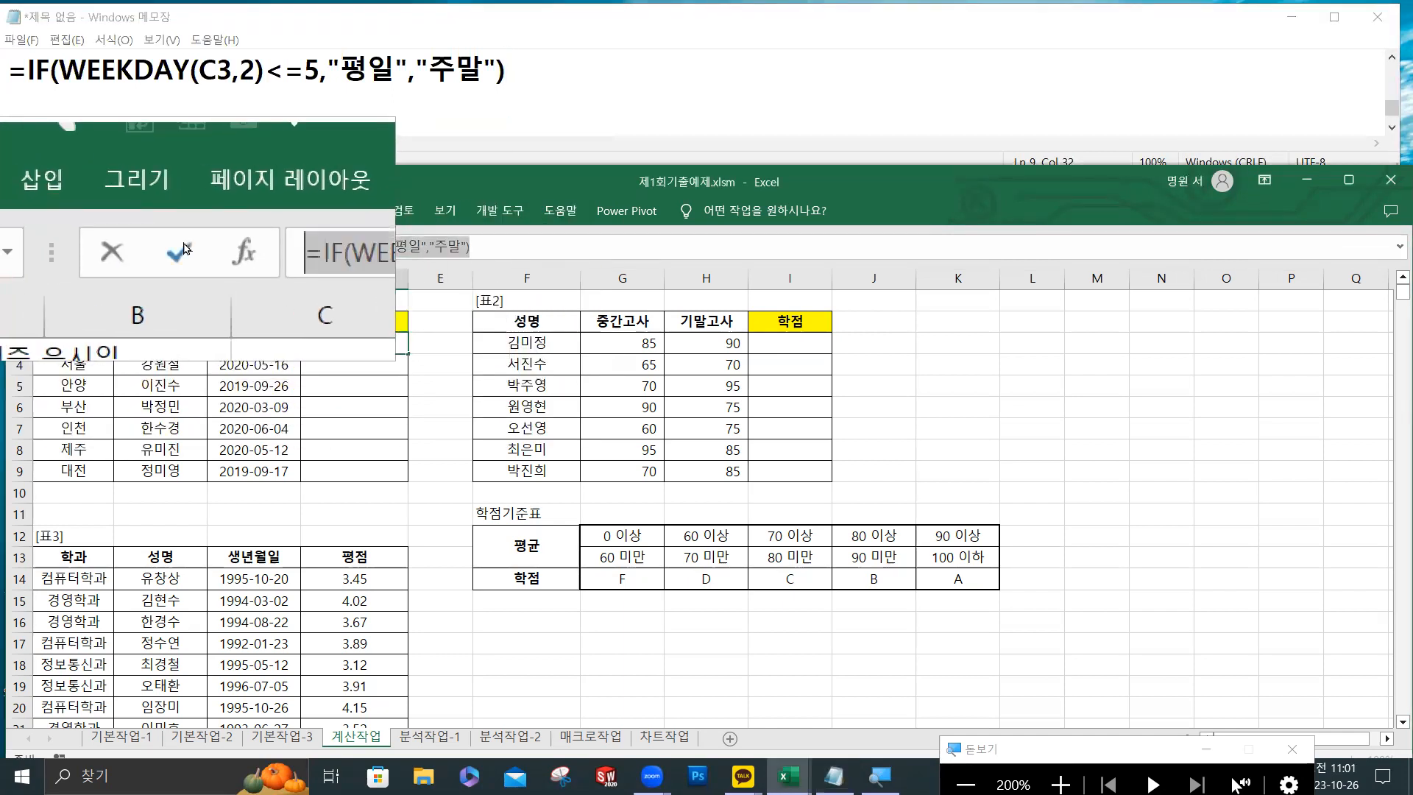
{"action": "left_click", "coordinate": [184, 248]}
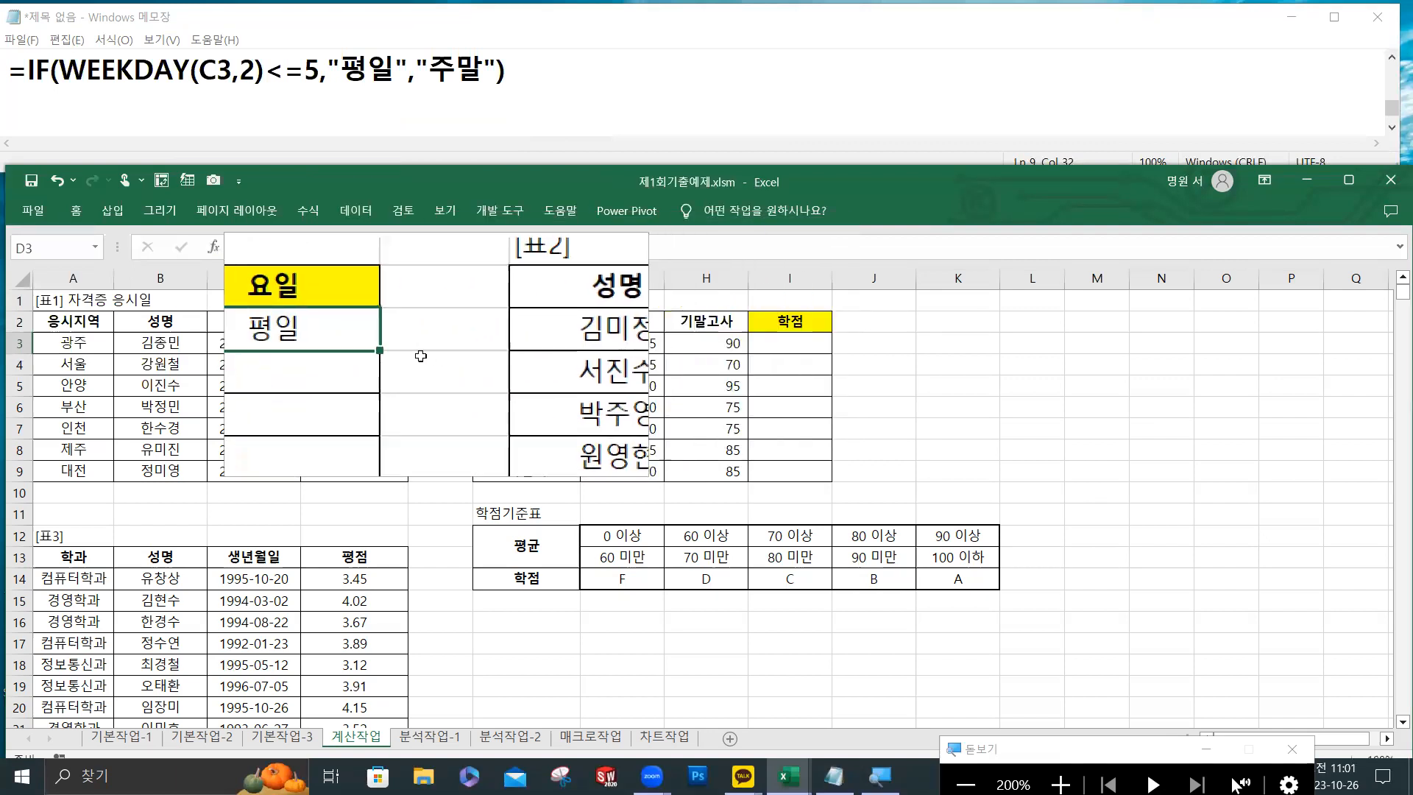
{"action": "double_click", "coordinate": [408, 353]}
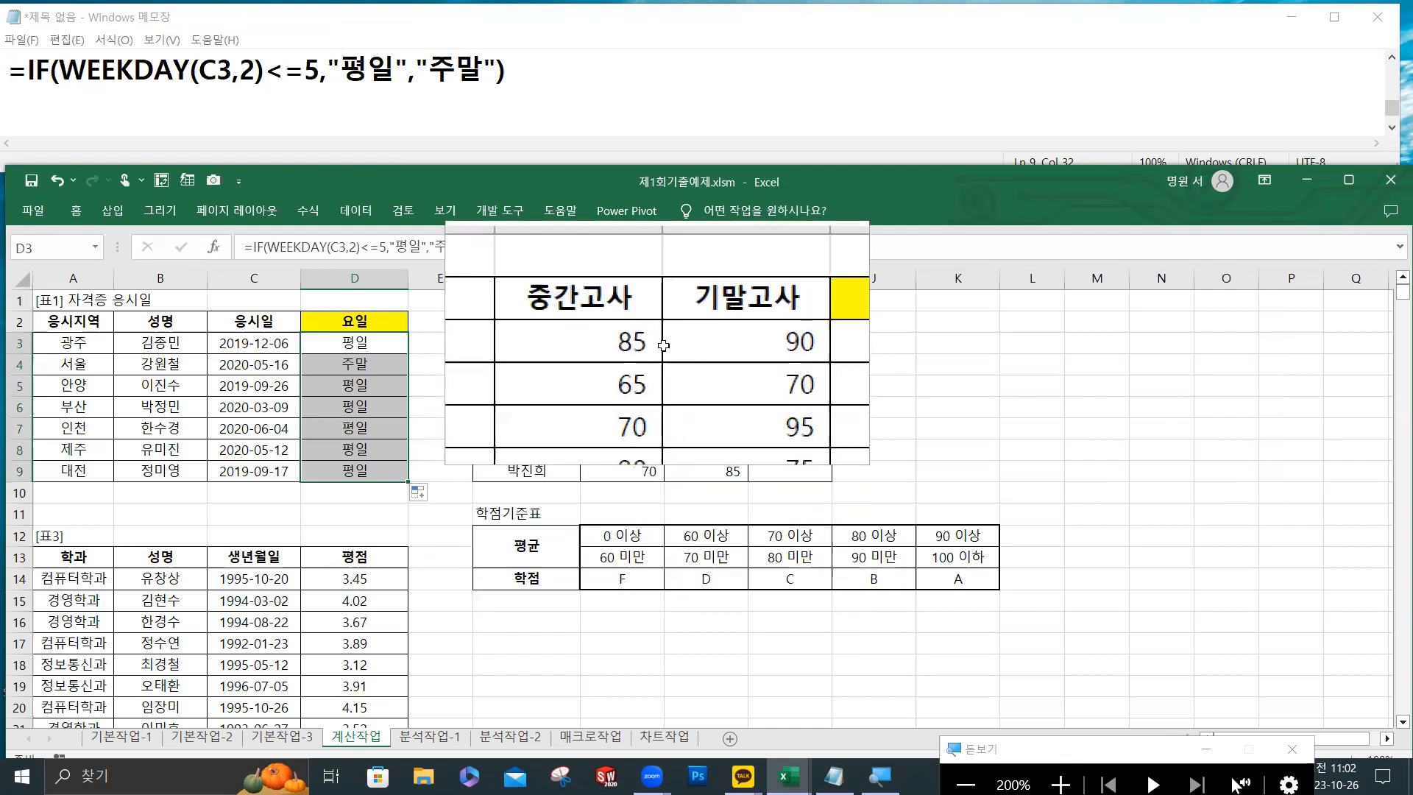
Enter =AVERAGE(G3:H3) in I3 of 표2 and fill it down the 학점 column to I9.
{"action": "left_click", "coordinate": [770, 344]}
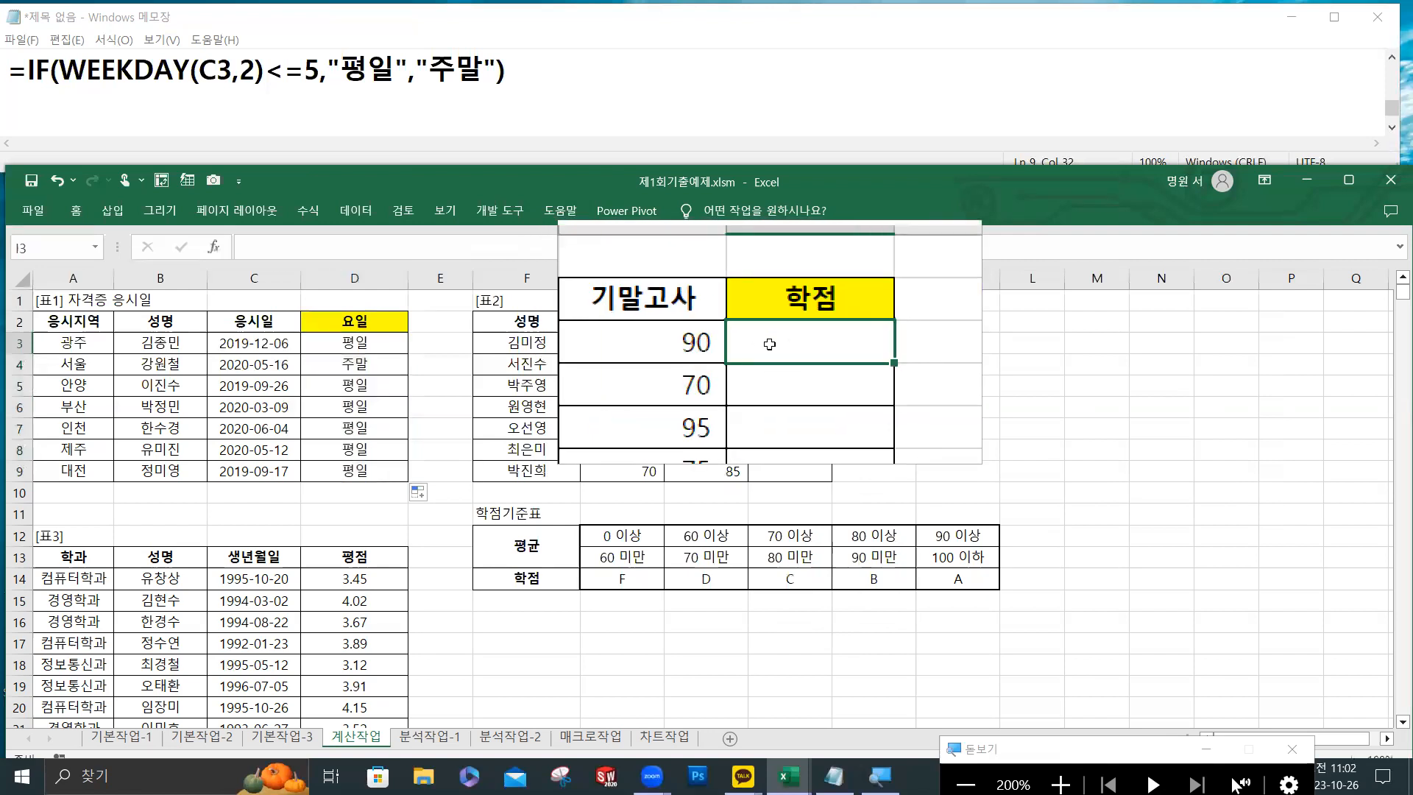
{"action": "left_click", "coordinate": [317, 249]}
{"action": "type", "text": "=ㅁㅍ"}
{"action": "key", "text": "BackSpace"}
{"action": "type", "text": "ave"}
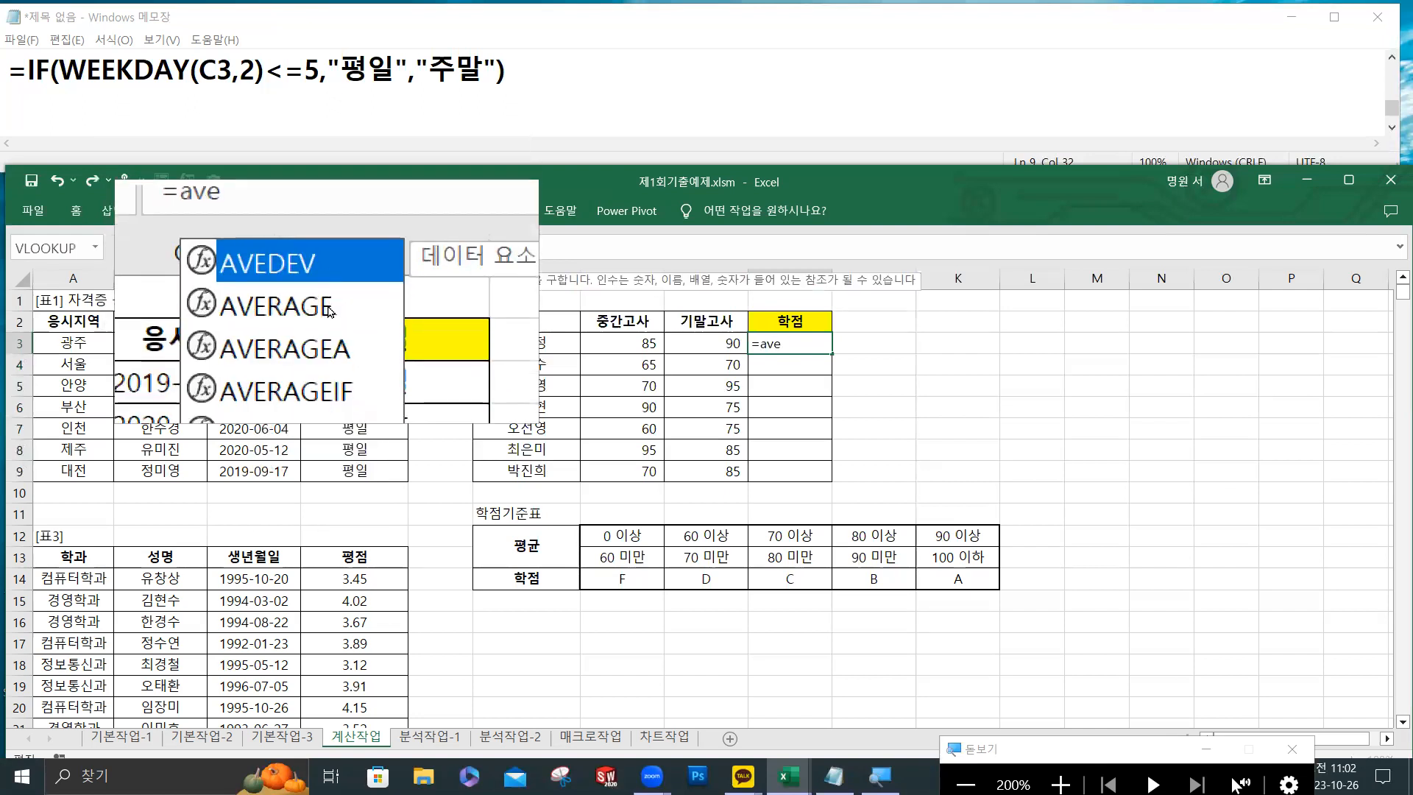
{"action": "double_click", "coordinate": [329, 304]}
{"action": "left_click_drag", "start_coordinate": [622, 342], "coordinate": [682, 343]}
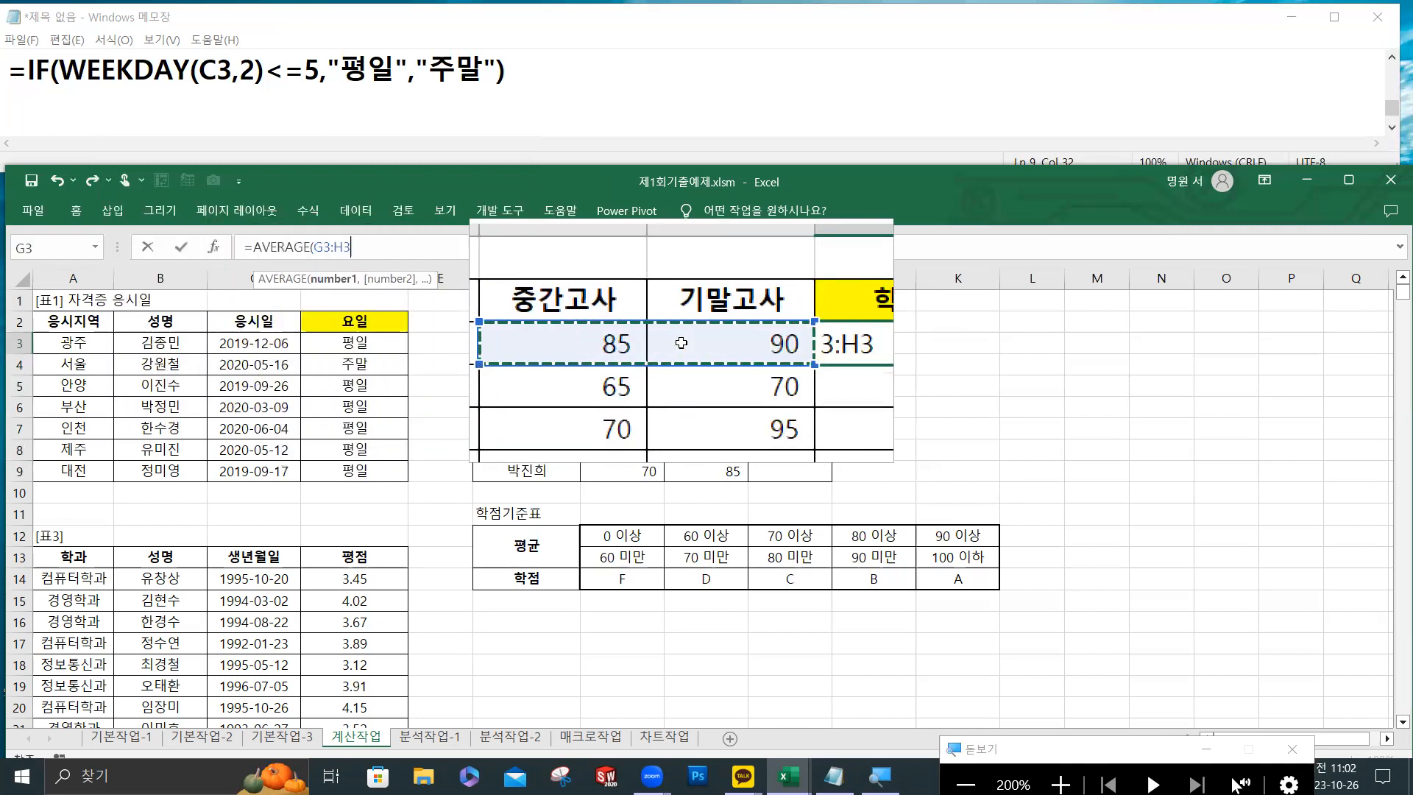
{"action": "type", "text": ")"}
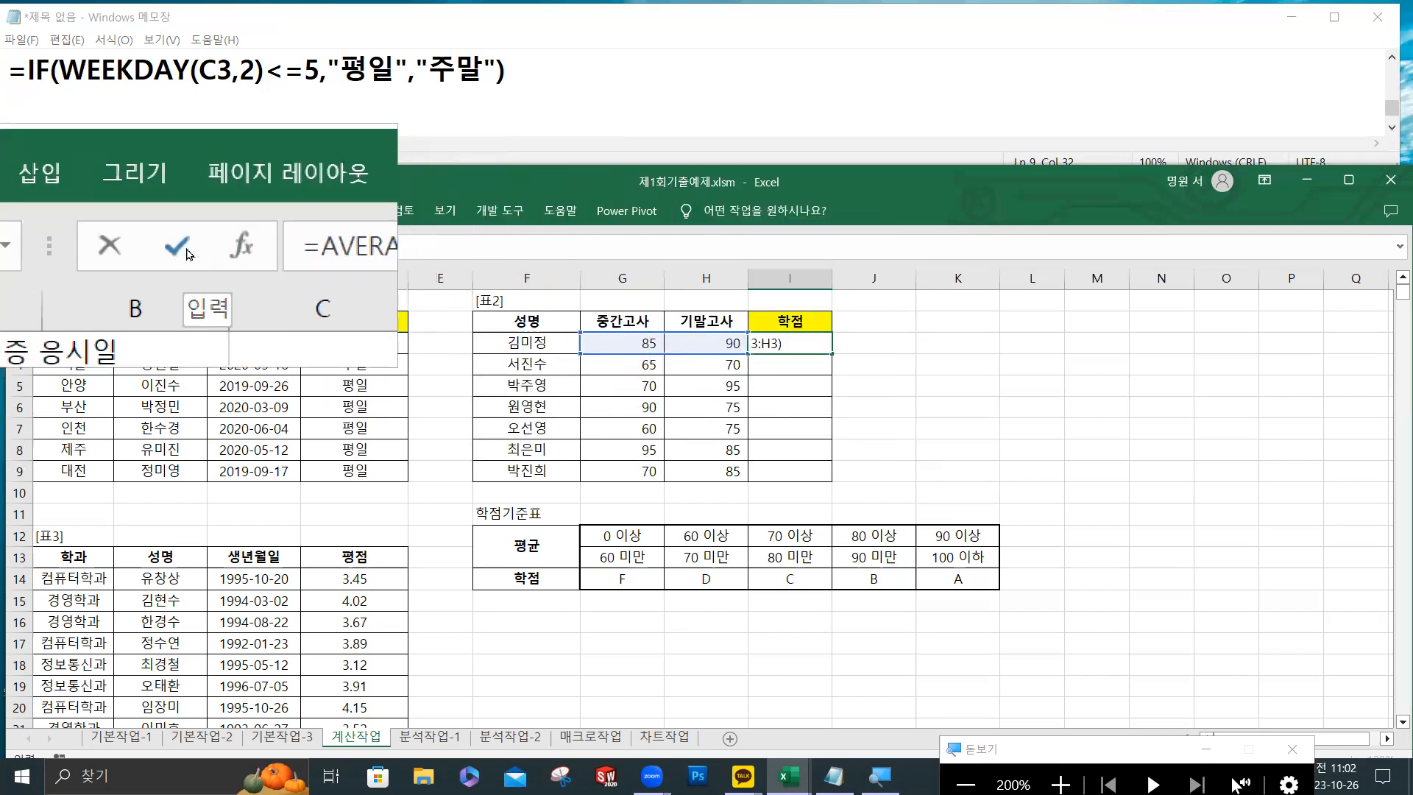
{"action": "left_click", "coordinate": [182, 248]}
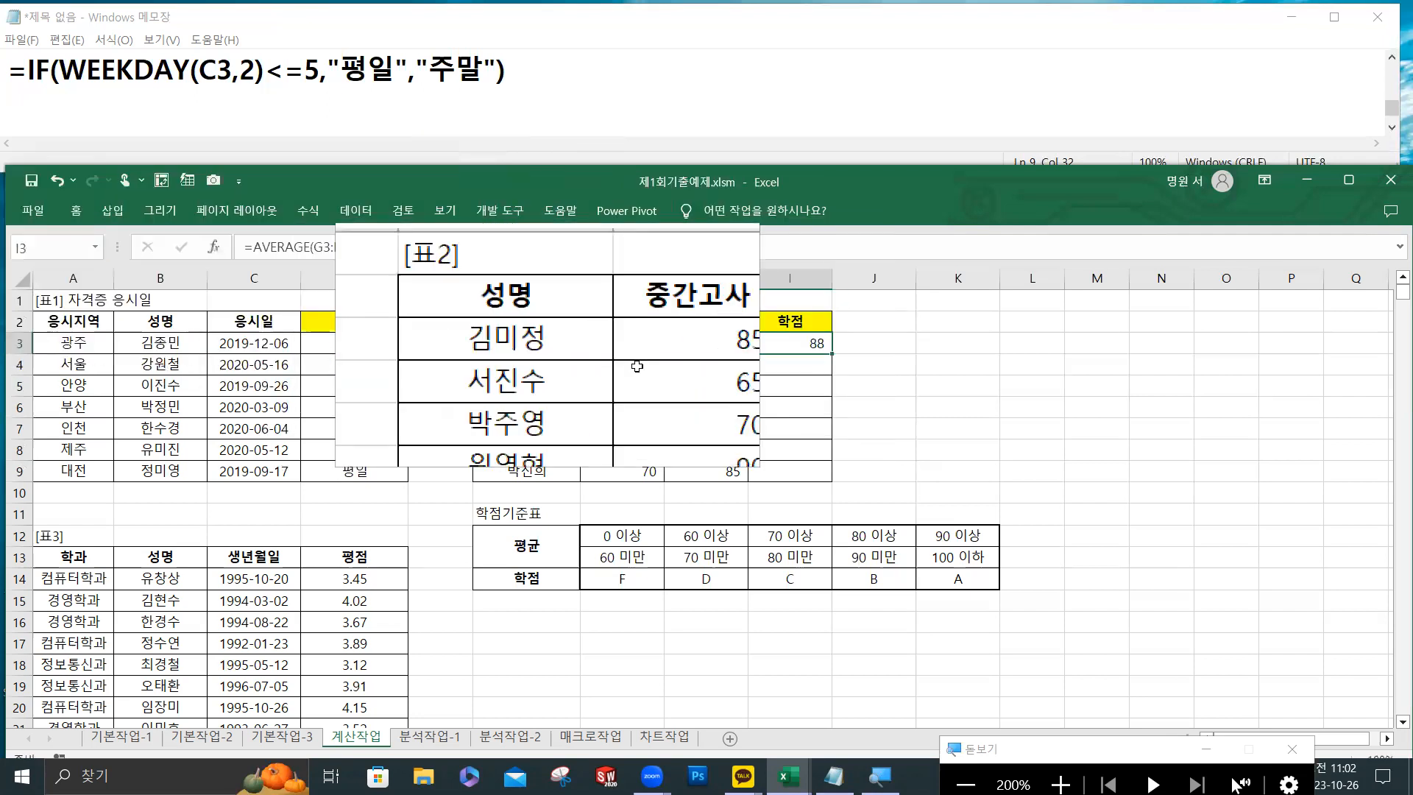
{"action": "double_click", "coordinate": [832, 353]}
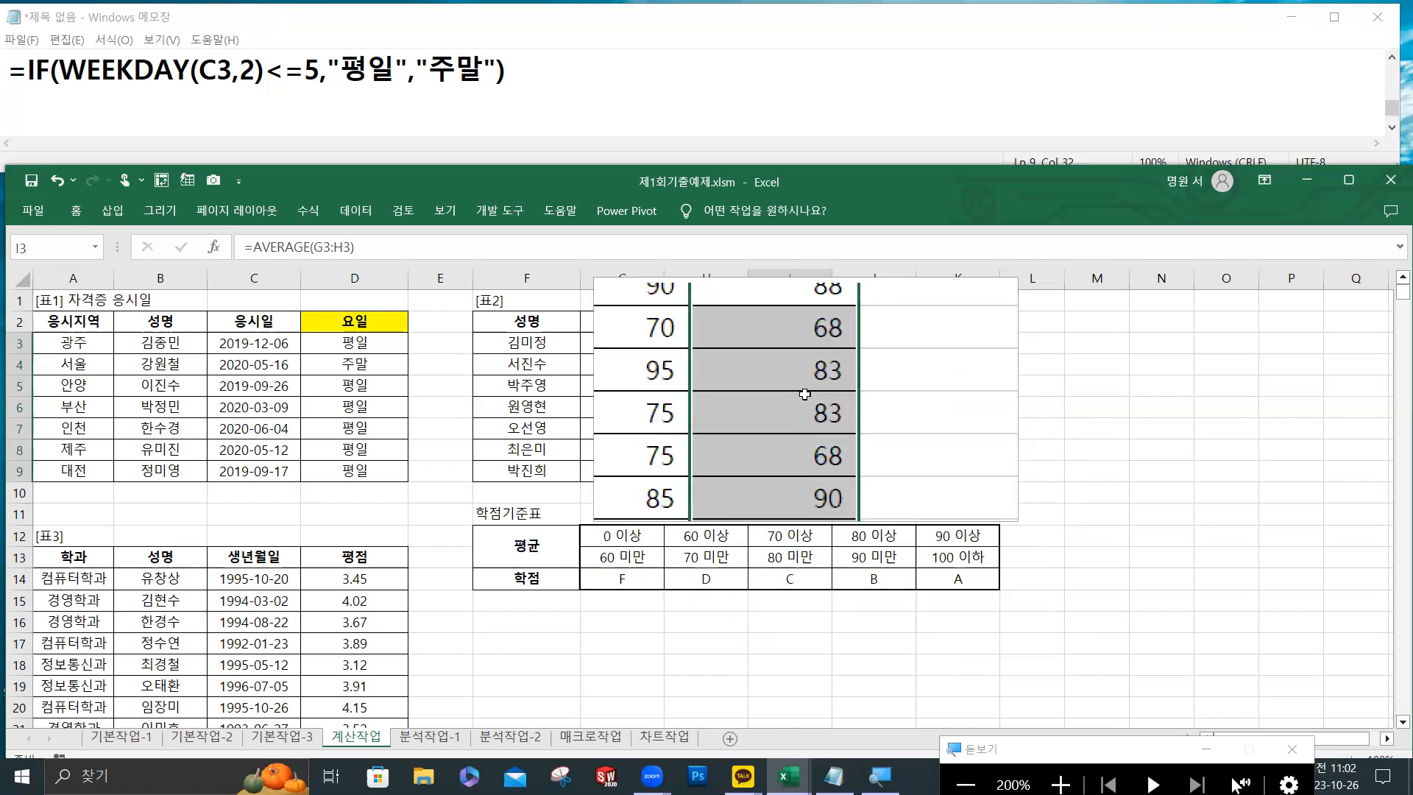
Wrap the average formula in I3 in HLOOKUP, with AVERAGE(G3:H3) as the lookup value.
{"action": "left_click", "coordinate": [802, 344]}
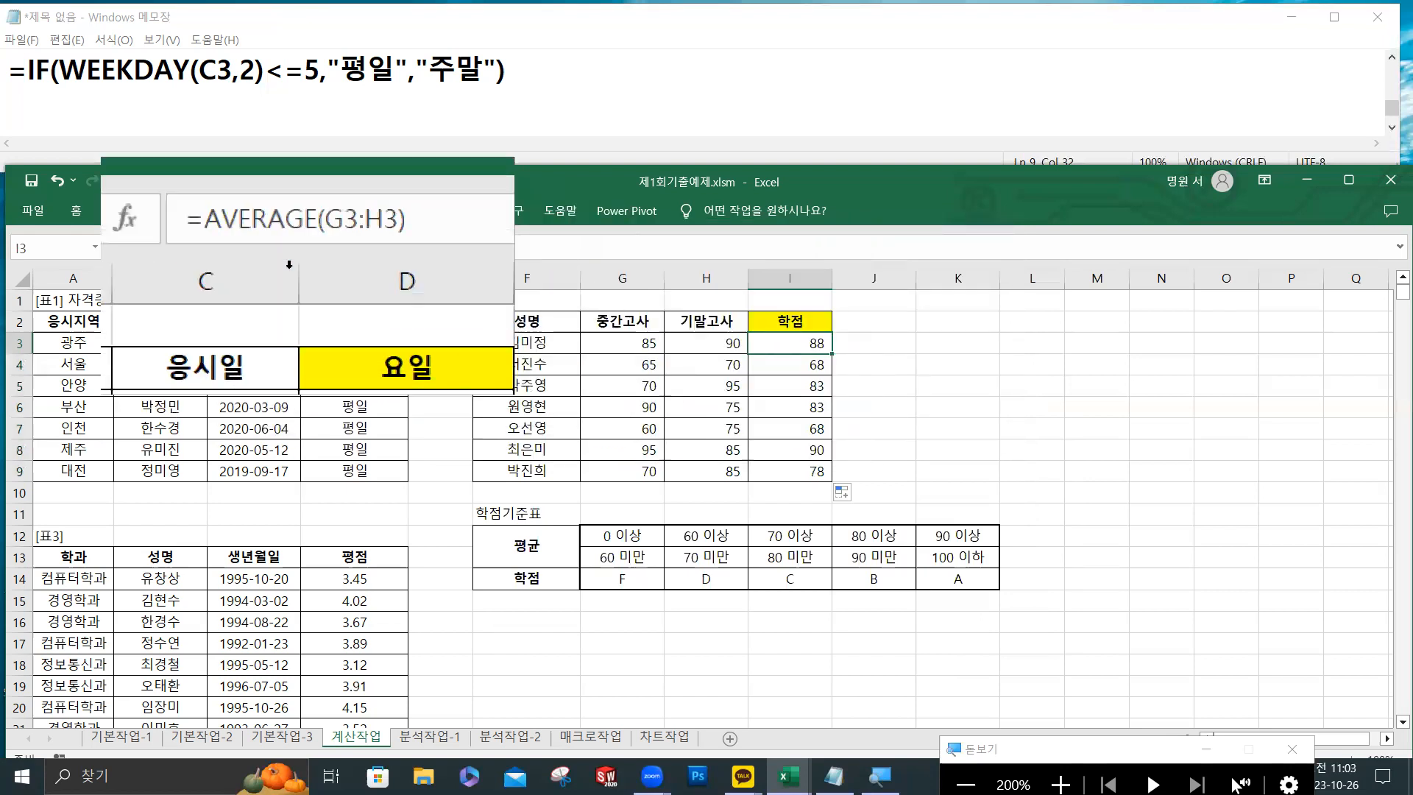
{"action": "left_click", "coordinate": [254, 248]}
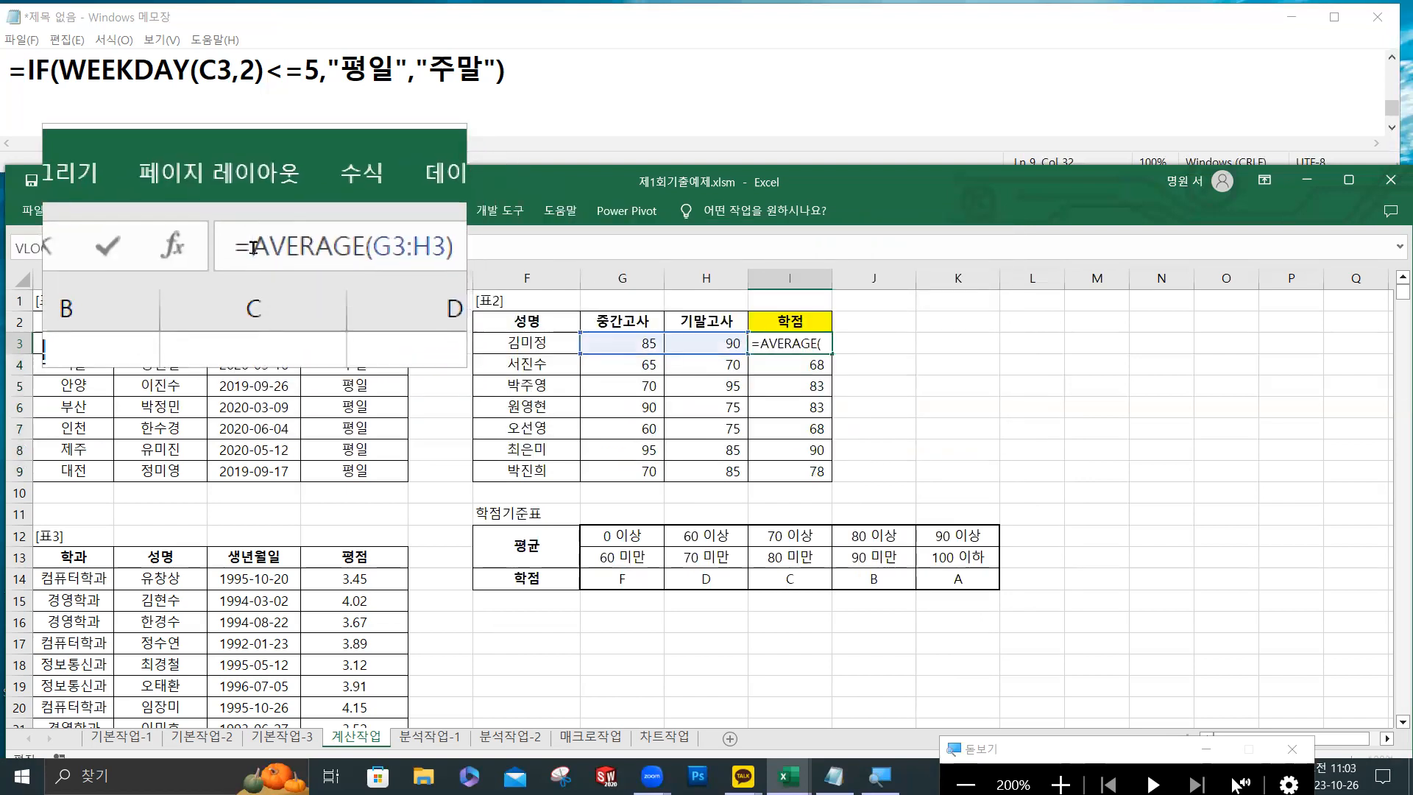
{"action": "type", "text": "hl"}
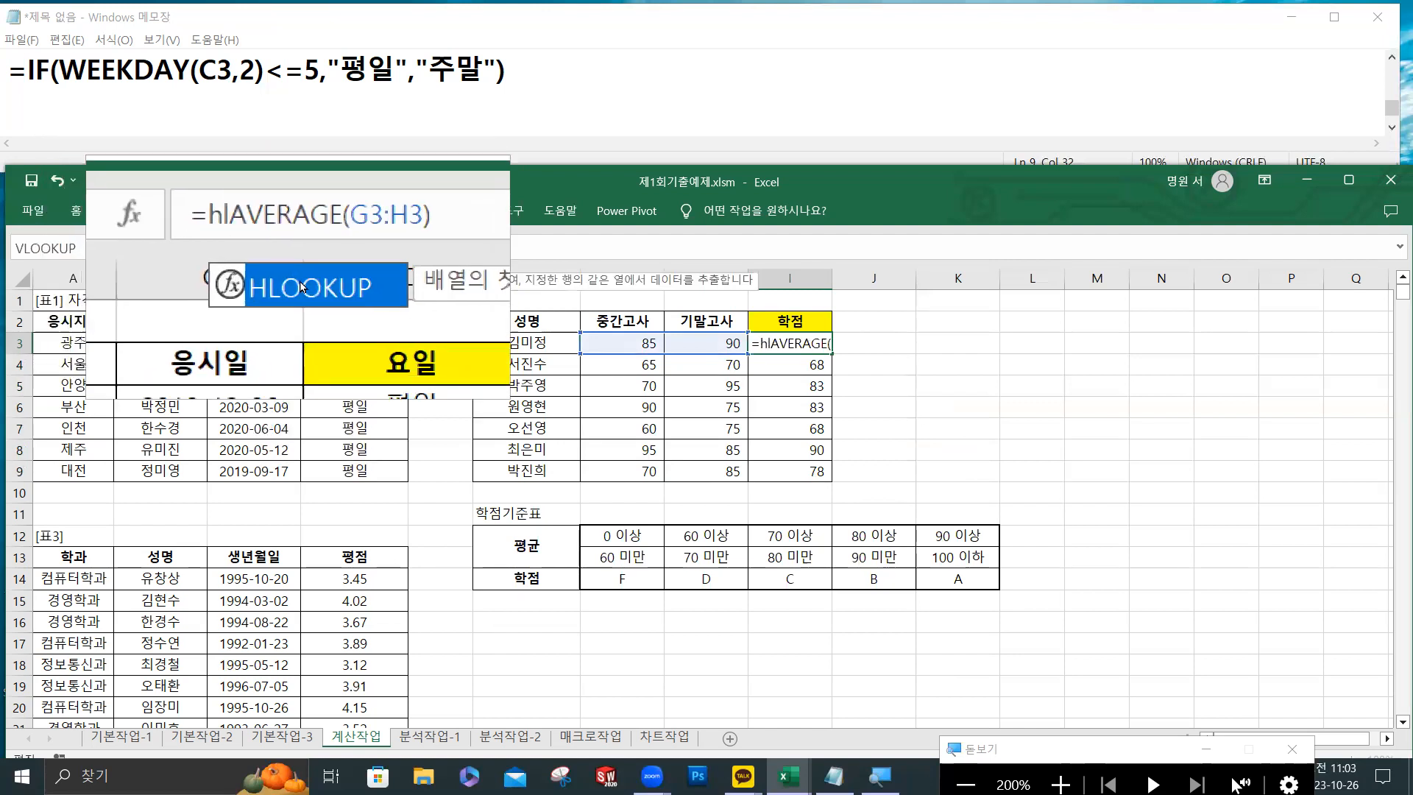
{"action": "double_click", "coordinate": [299, 283]}
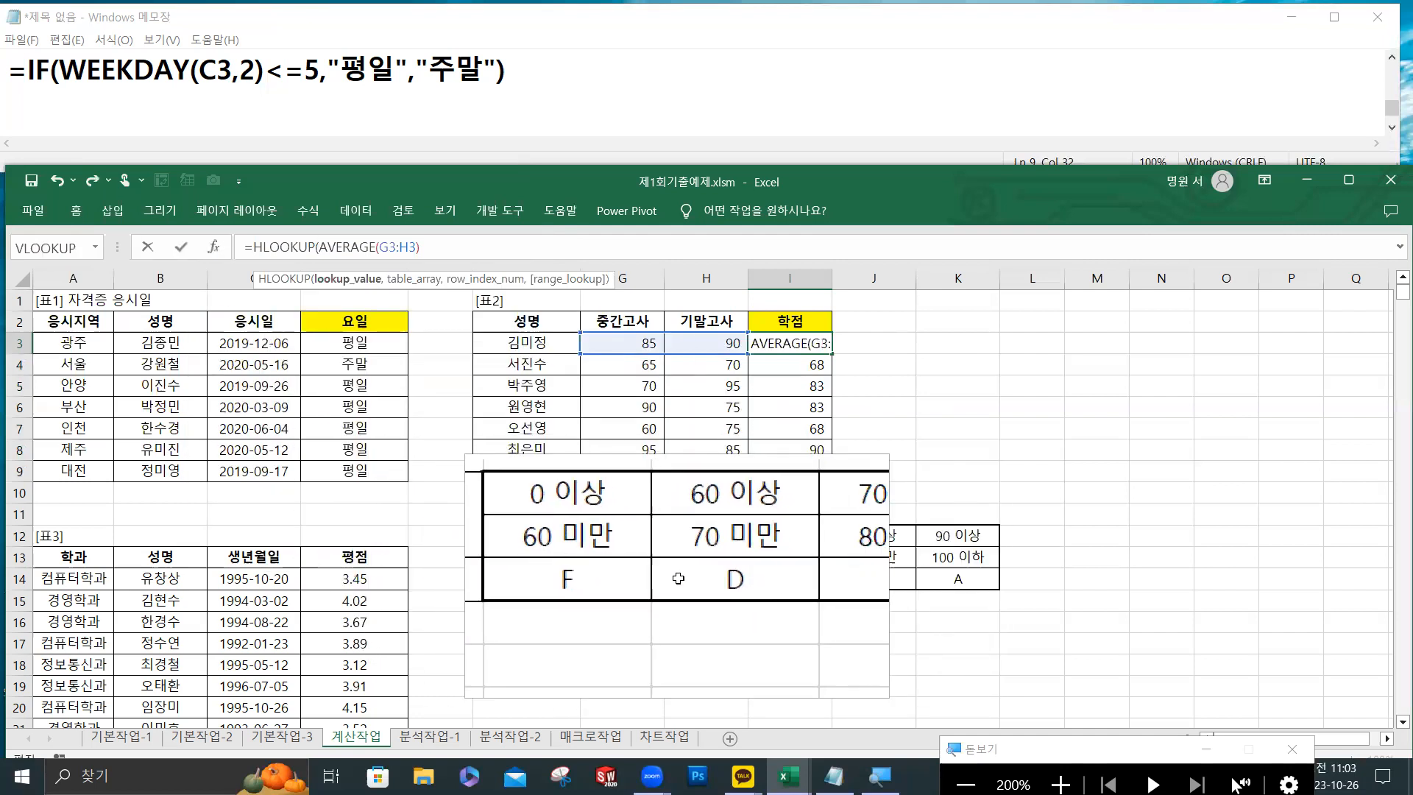
{"action": "left_click", "coordinate": [316, 247]}
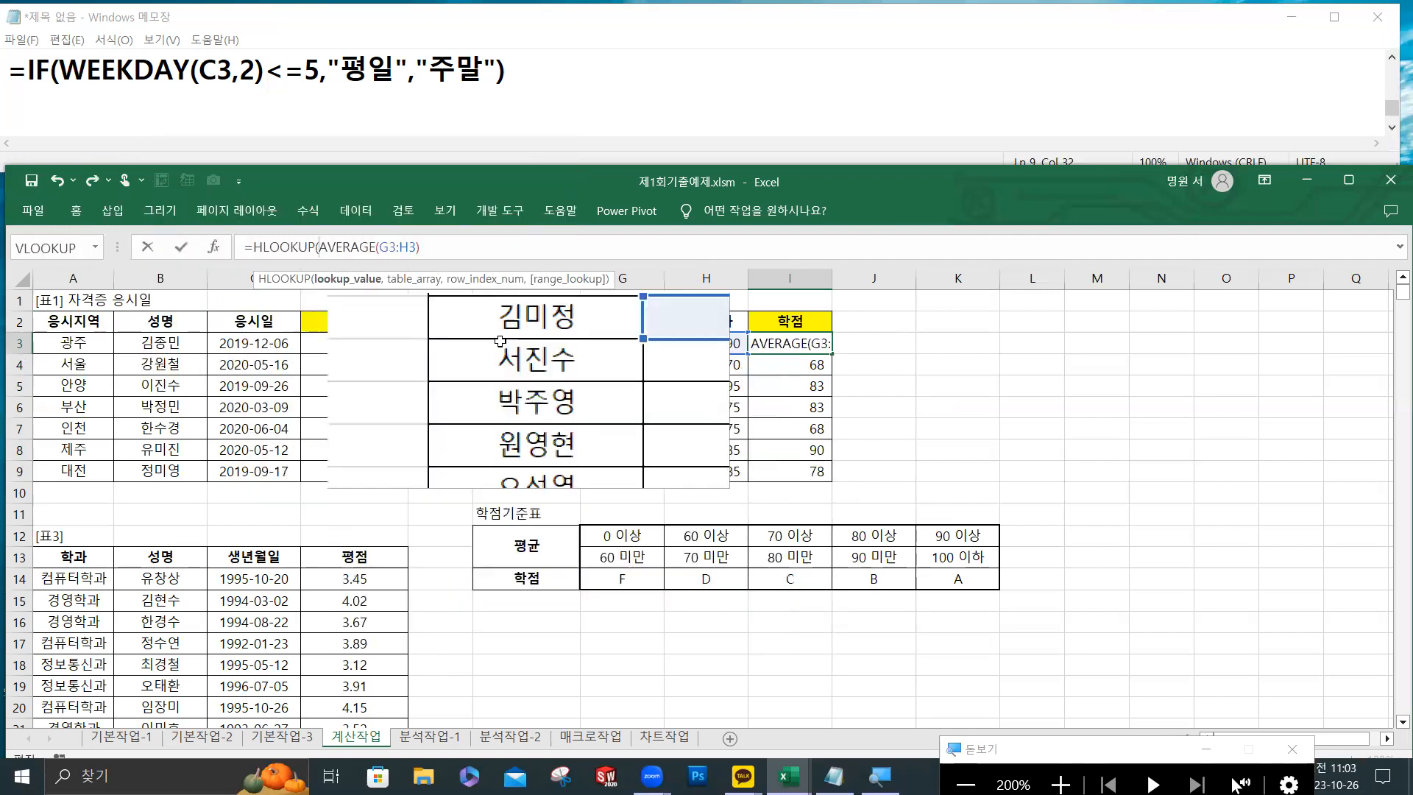
{"action": "left_click", "coordinate": [446, 248]}
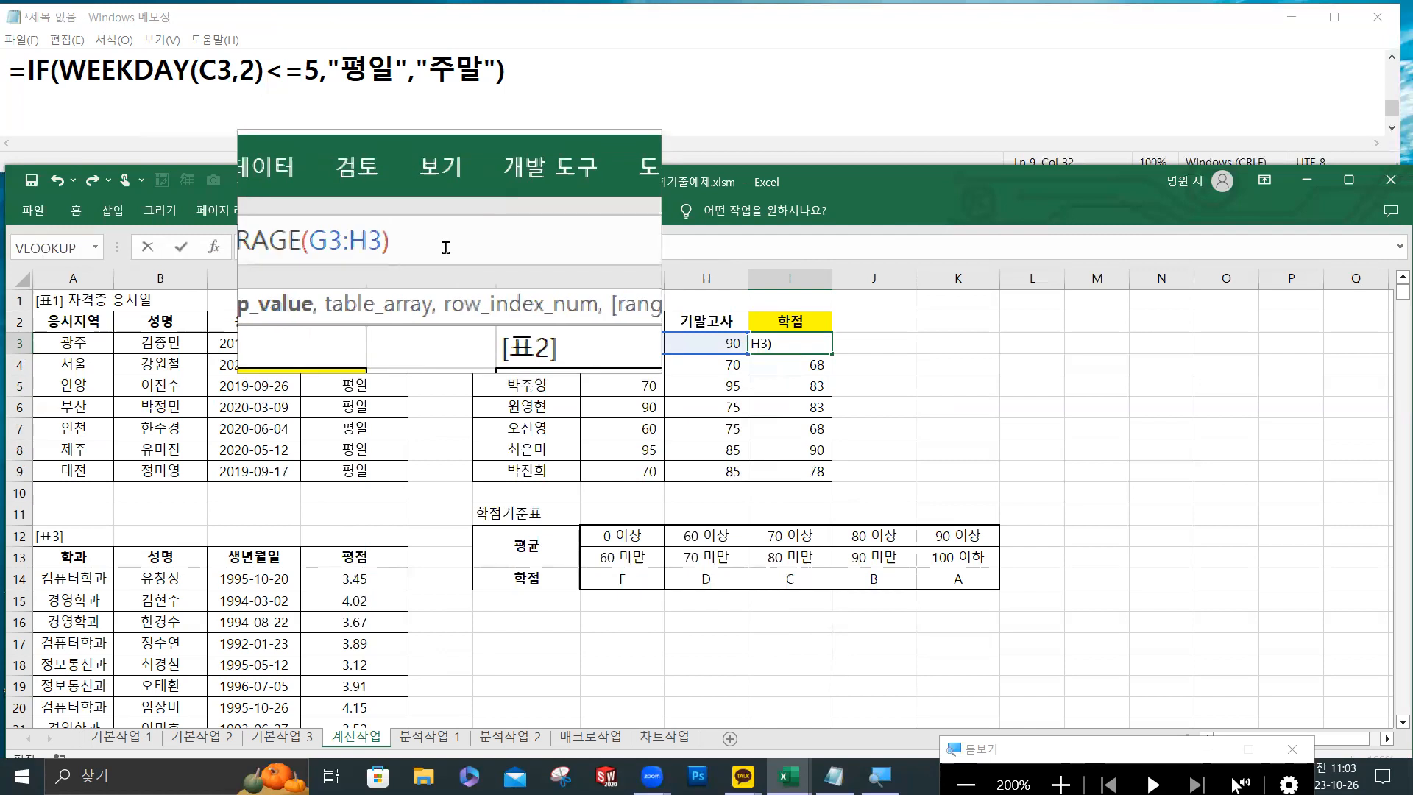
{"action": "type", "text": ","}
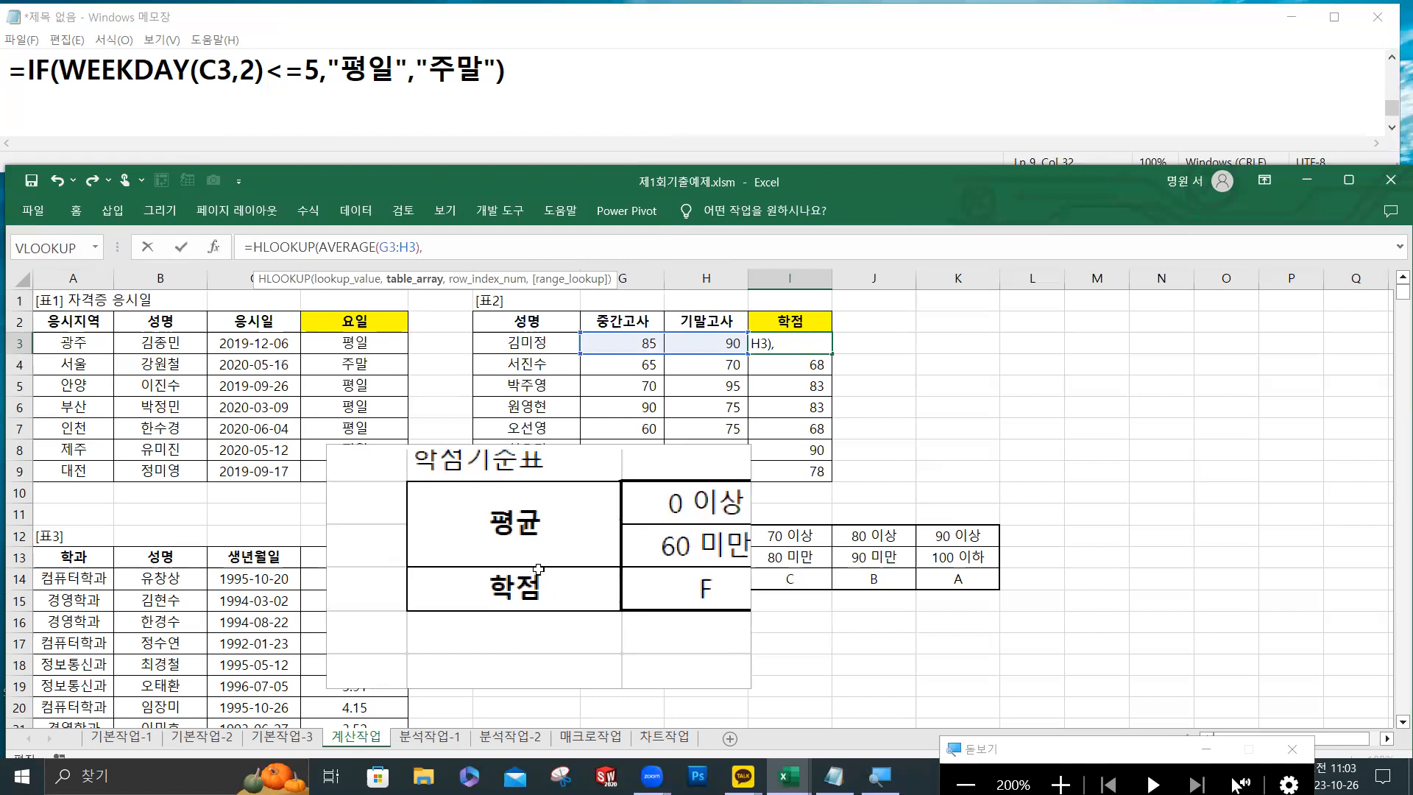
Complete the HLOOKUP in I3 with table $G$12:$K$14, row 3 and match TRUE, and fill it down the 학점 column to I9.
{"action": "left_click_drag", "start_coordinate": [617, 538], "coordinate": [949, 579]}
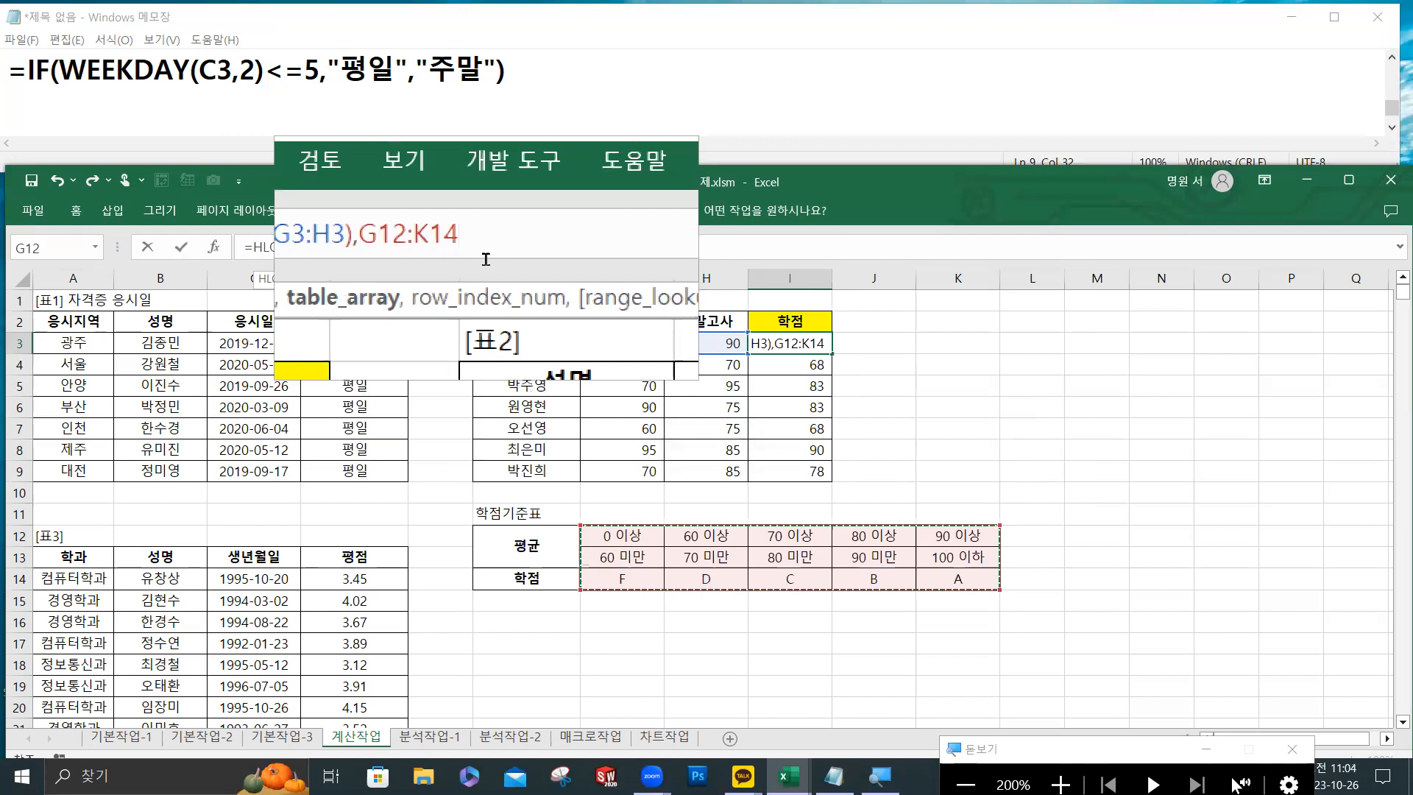
{"action": "key", "text": "F4"}
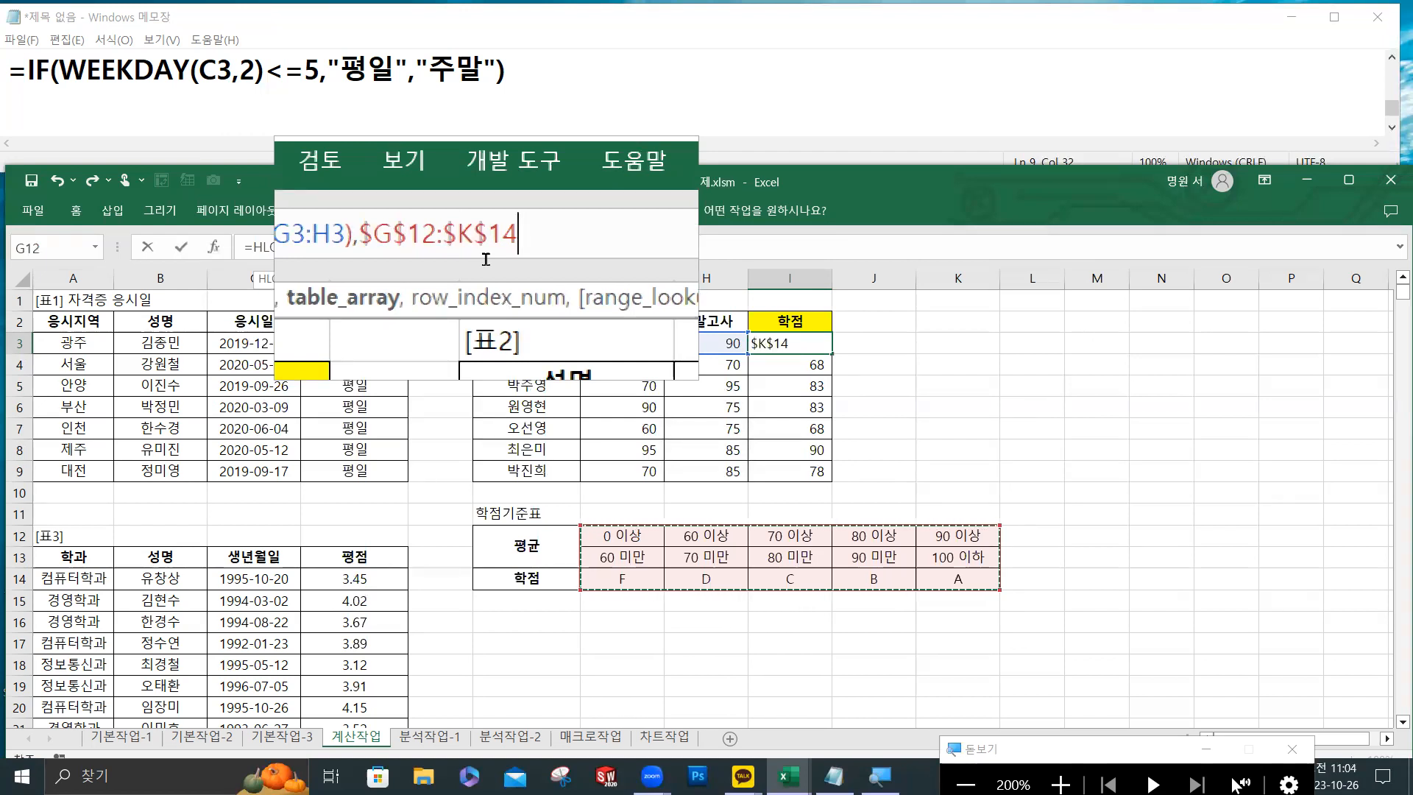
{"action": "type", "text": ","}
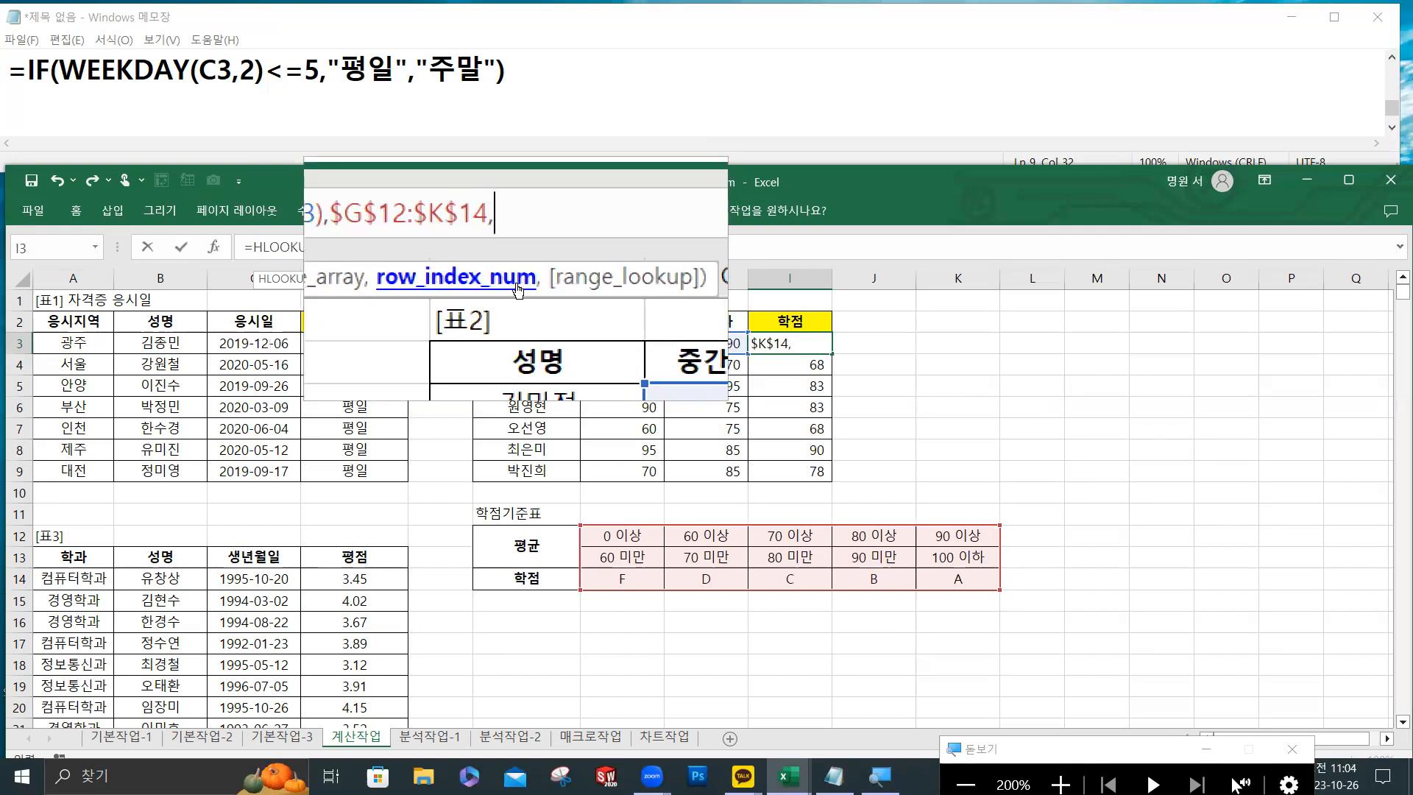
{"action": "type", "text": "3,"}
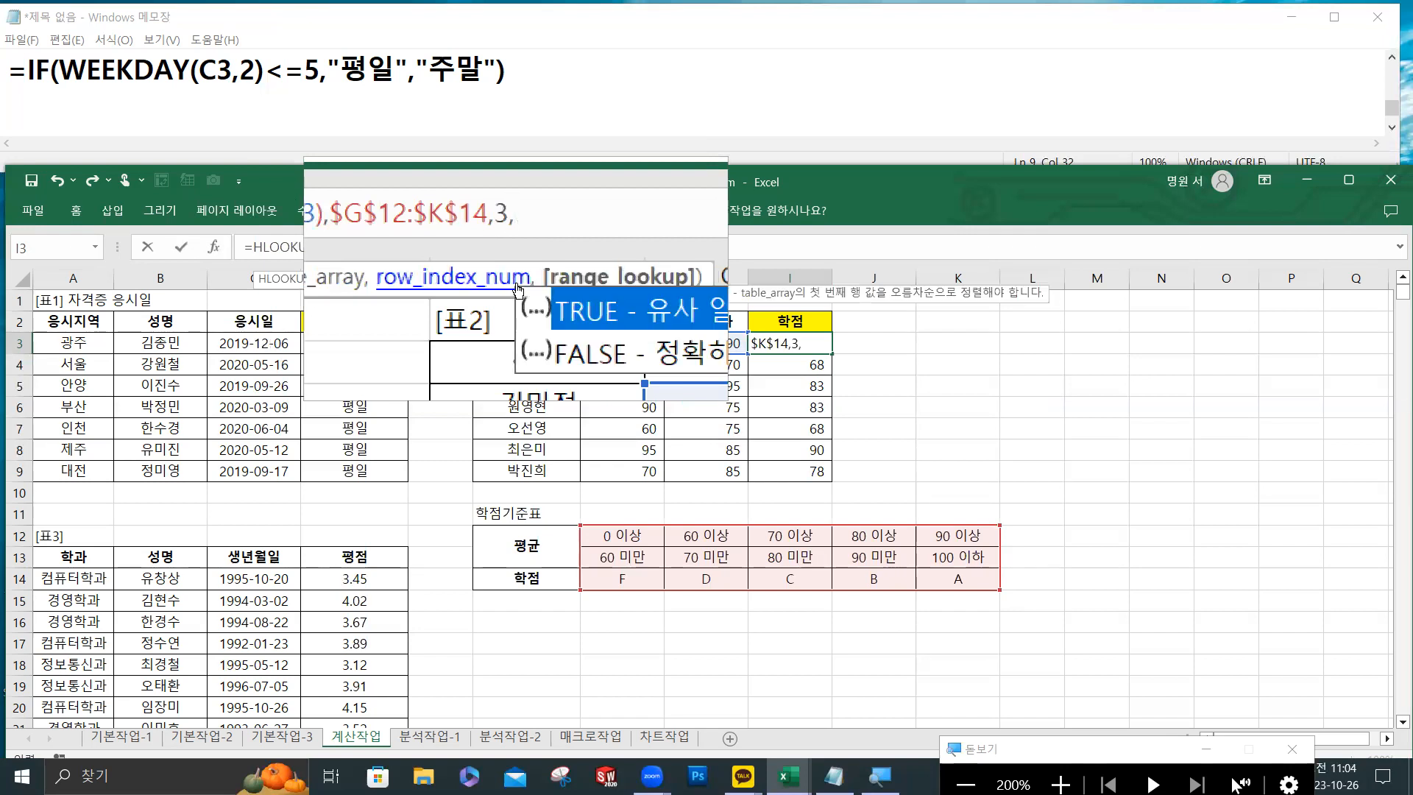
{"action": "double_click", "coordinate": [616, 302]}
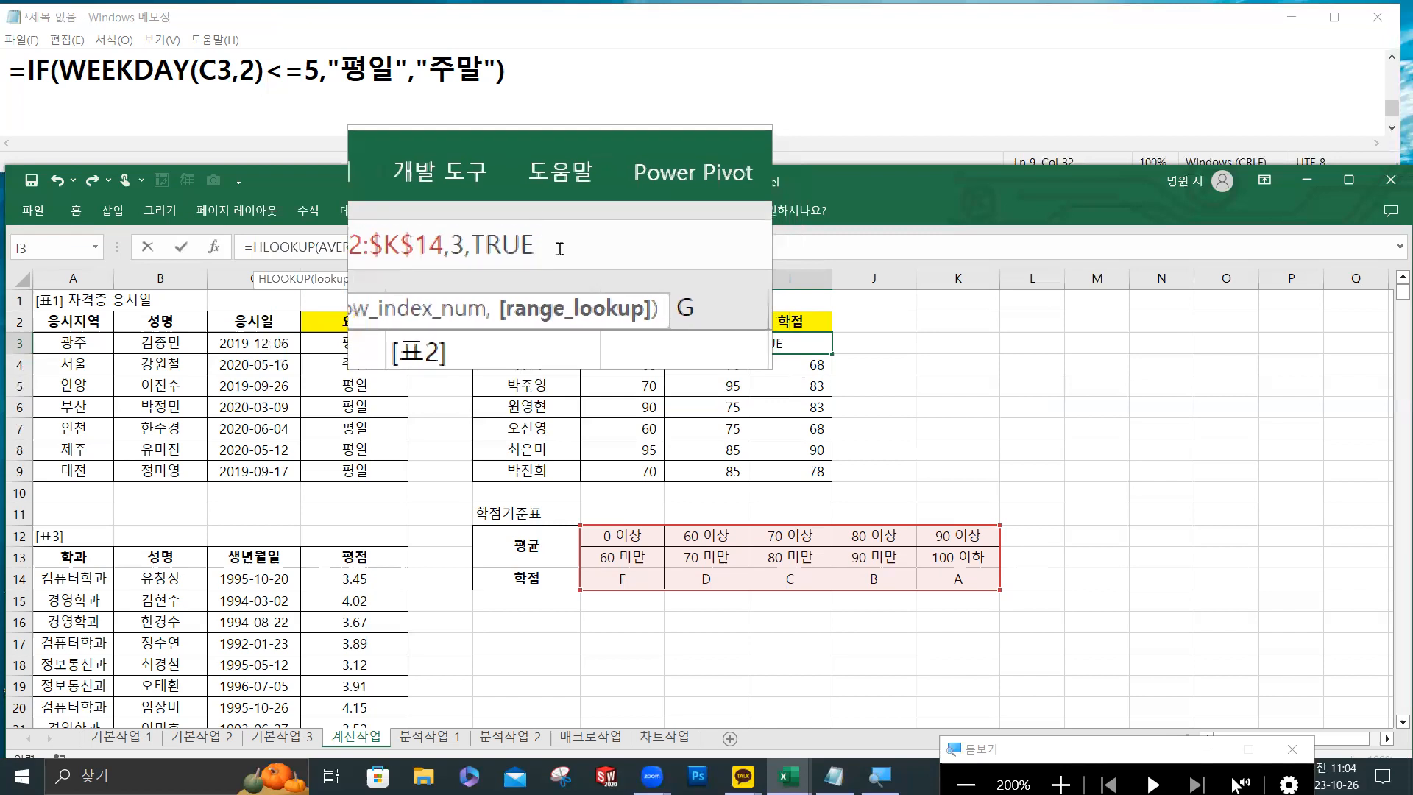
{"action": "type", "text": ")"}
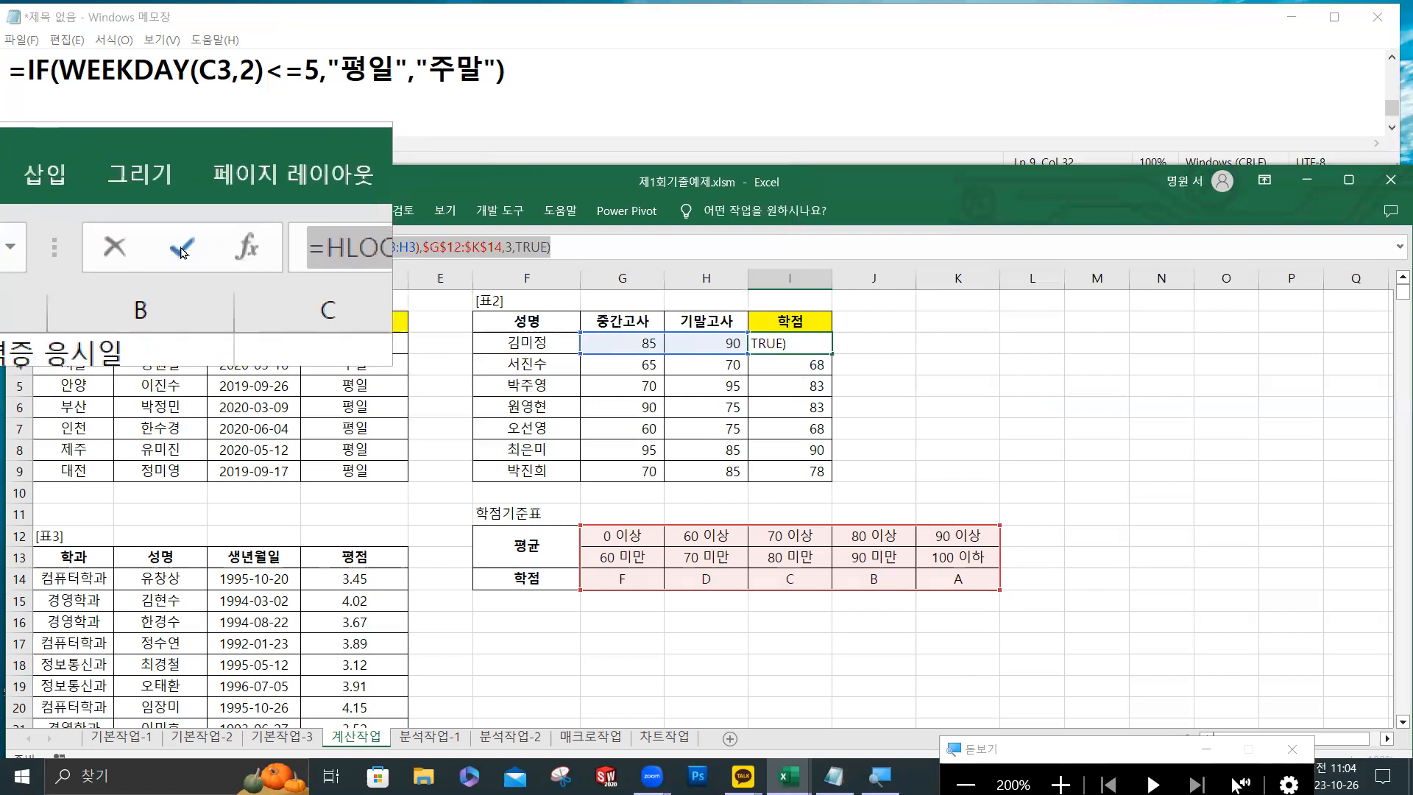
{"action": "left_click", "coordinate": [181, 247]}
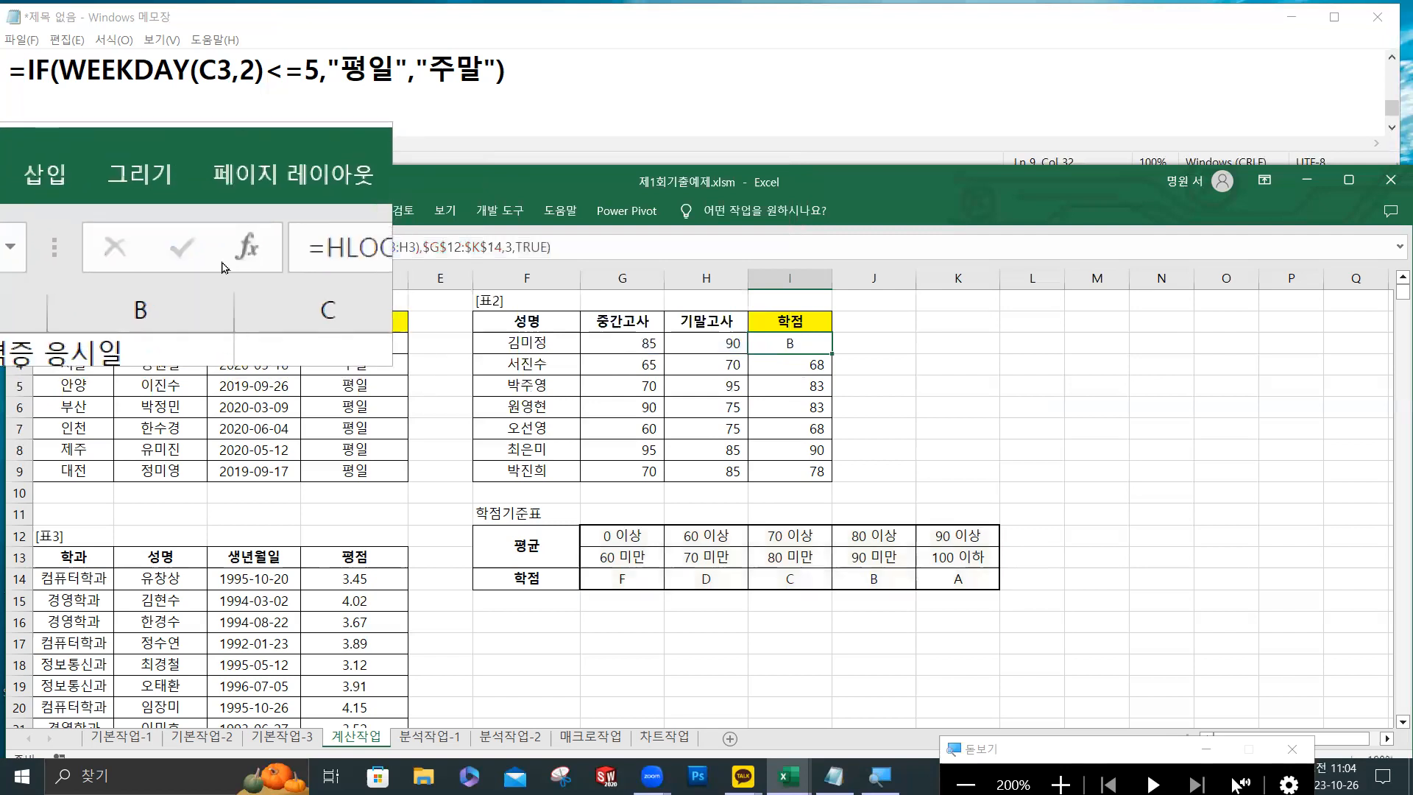
{"action": "double_click", "coordinate": [832, 352]}
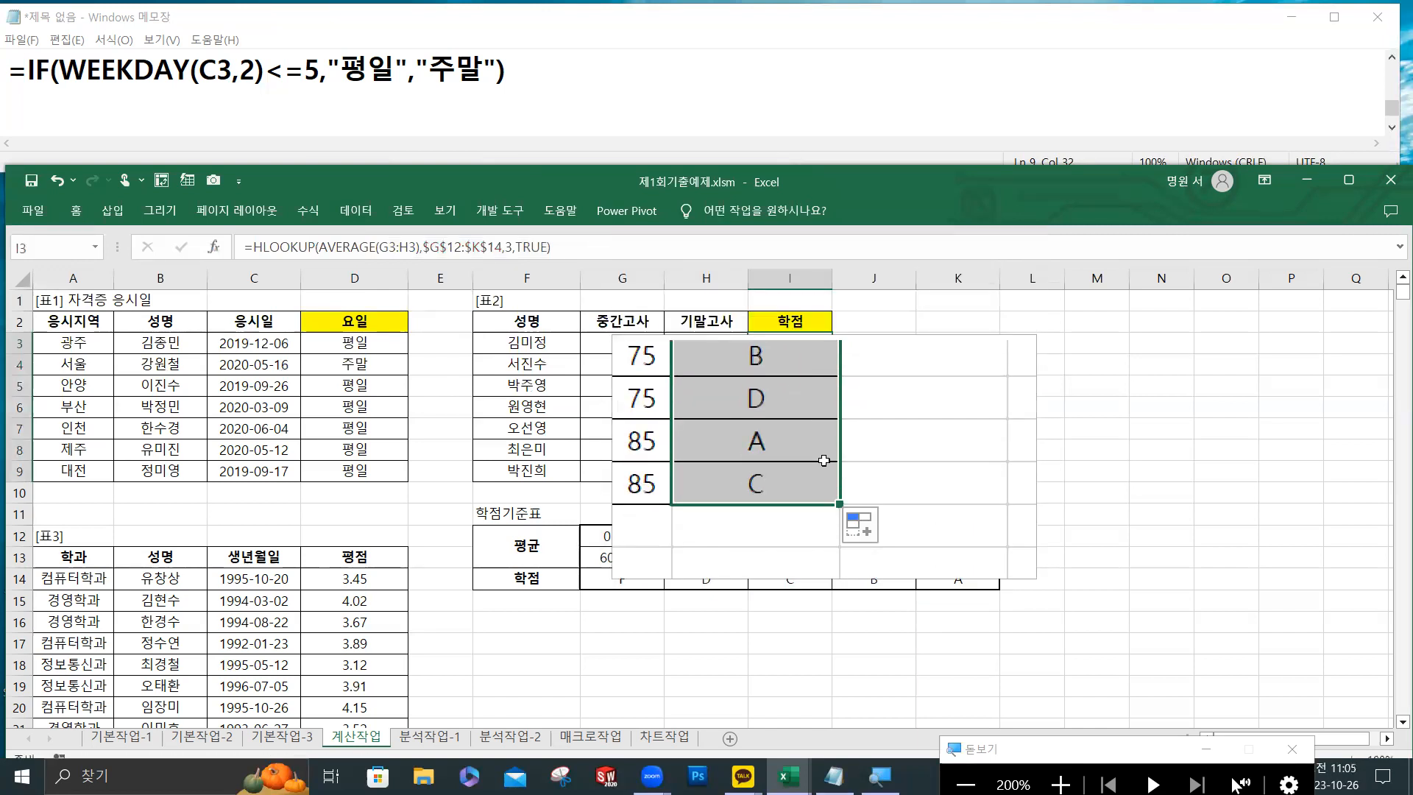
Switch to Notepad, add =HLOOKUP(AVERAGE(G3:H3),$G$12:$K$14,3,TRUE) on a new line, and return to Excel.
{"action": "left_click", "coordinate": [394, 111]}
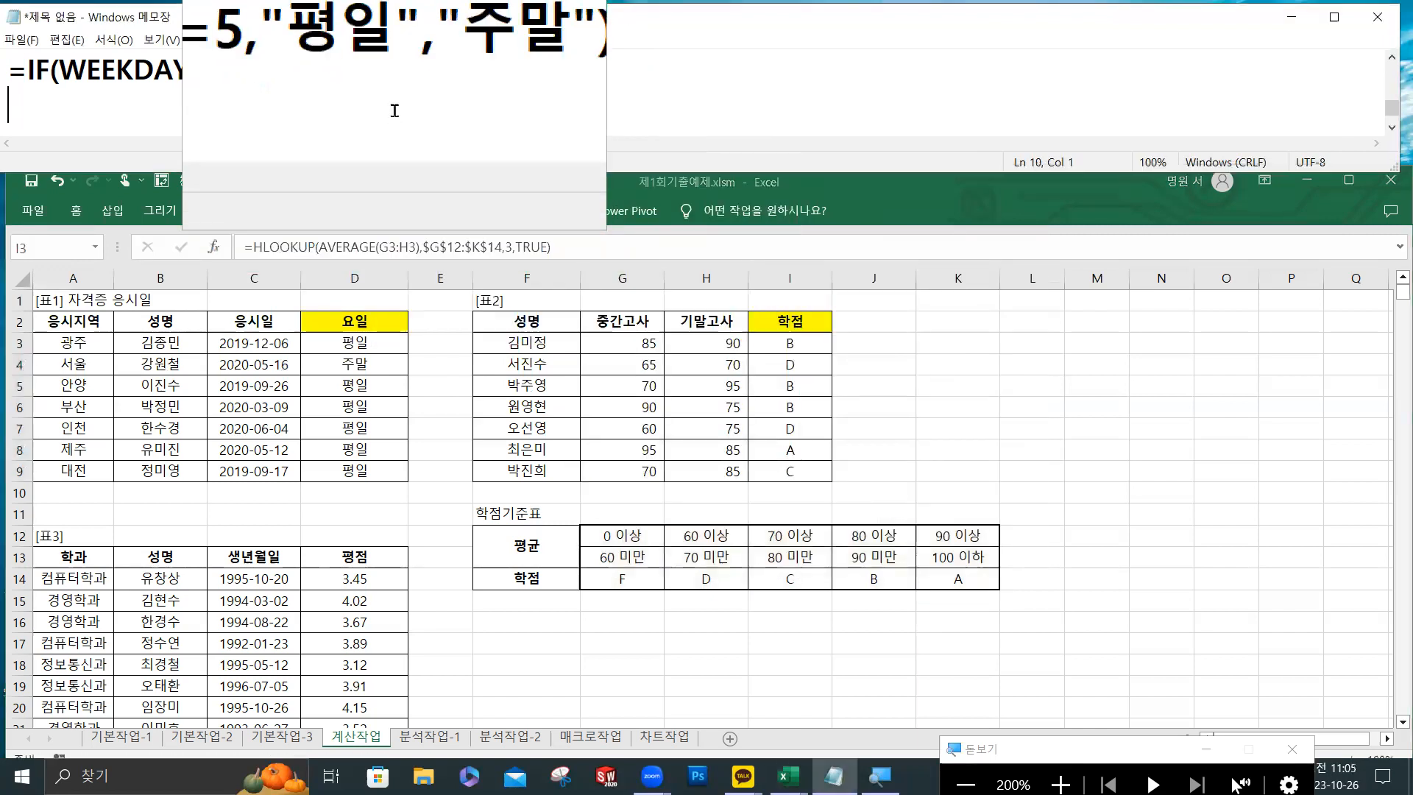
{"action": "type", "text": "=HLOOKUP(AVERAGE(G3:H3),$G$12:$K$14,3,TRUE)"}
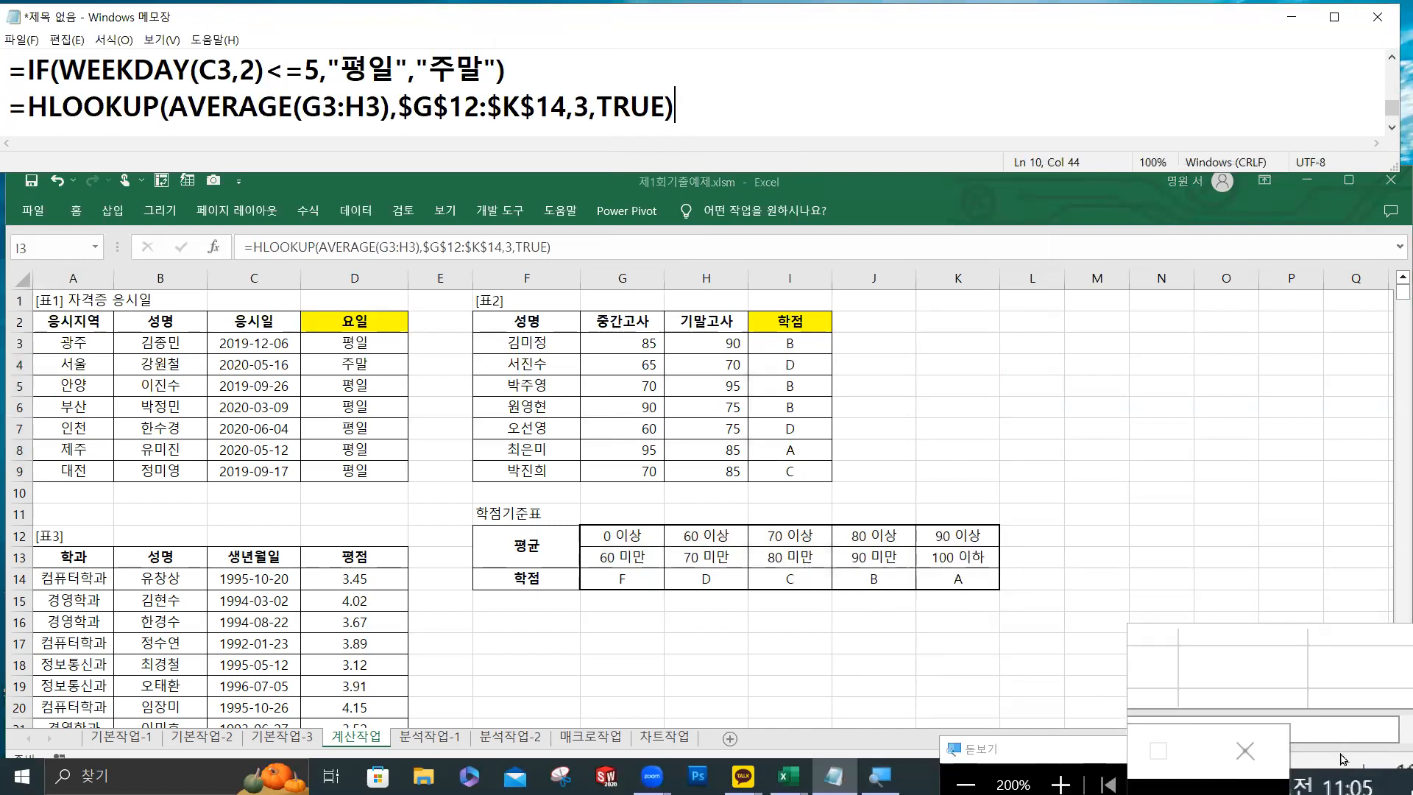
{"action": "left_click", "coordinate": [1344, 742]}
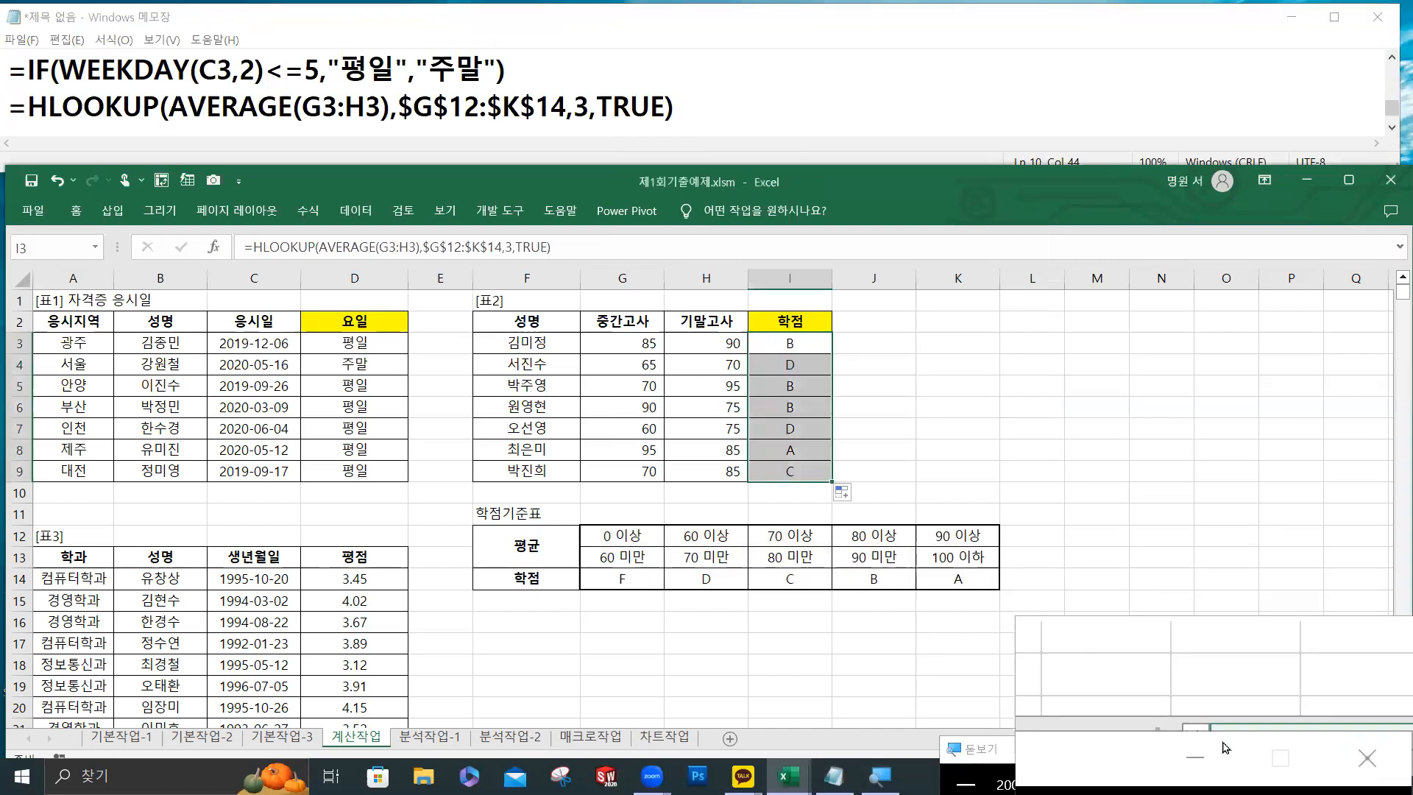
Copy the 학과 heading and a 경영학과 entry from 표3 into the 조건 range A24:A25.
{"action": "scroll", "coordinate": [225, 498], "scroll_direction": "down", "scroll_amount": 3}
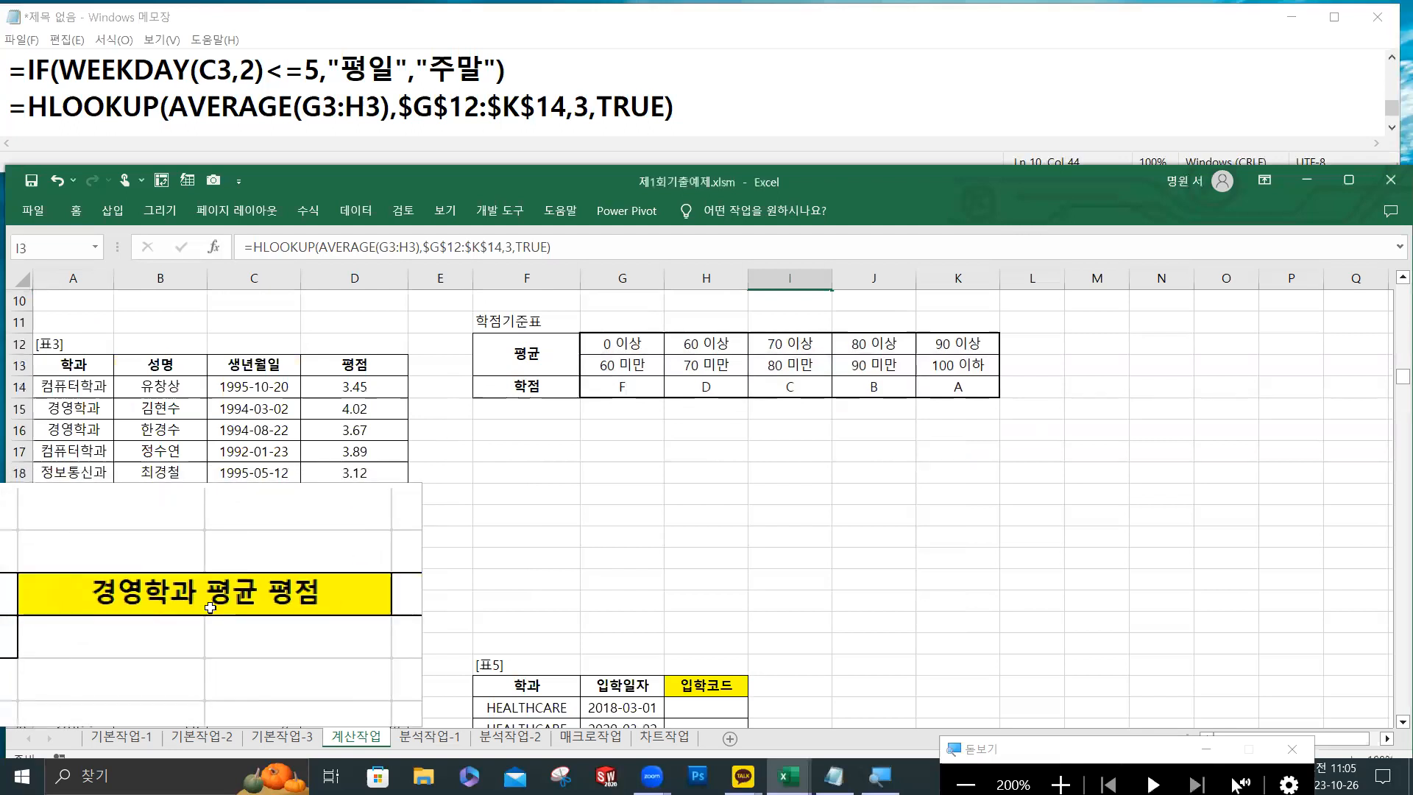
{"action": "left_click", "coordinate": [65, 361]}
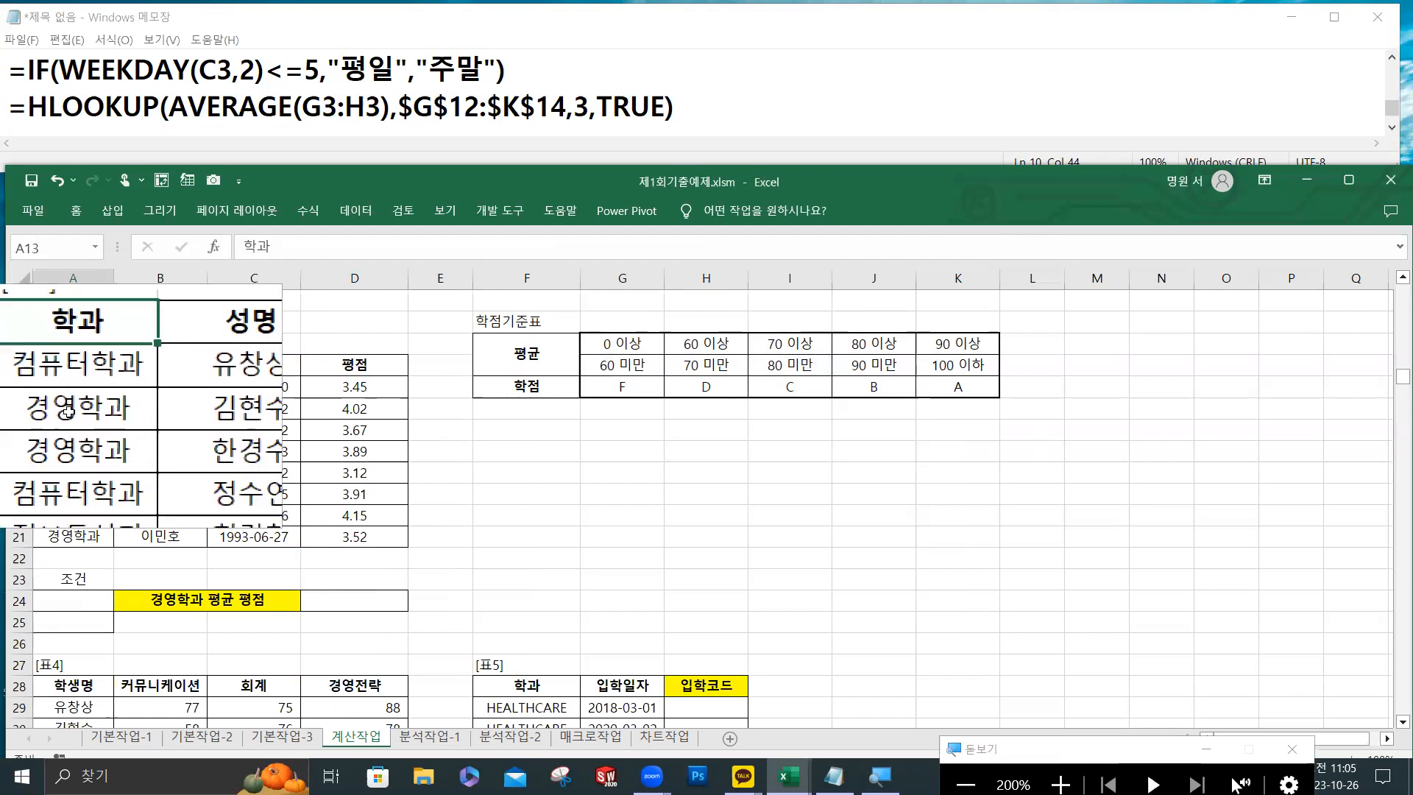
{"action": "left_click", "coordinate": [68, 411]}
{"action": "left_click", "coordinate": [68, 410]}
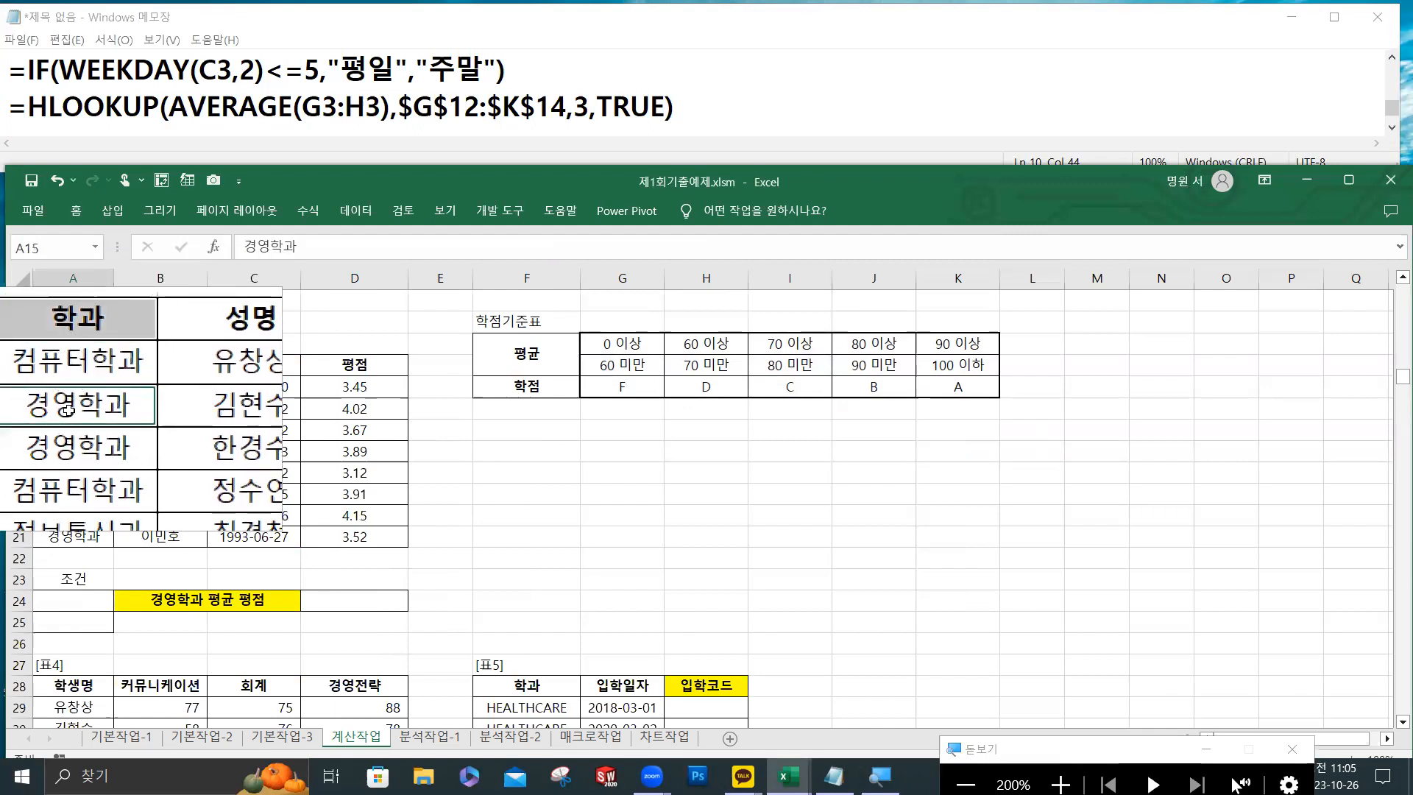
{"action": "key", "text": "ctrl+c"}
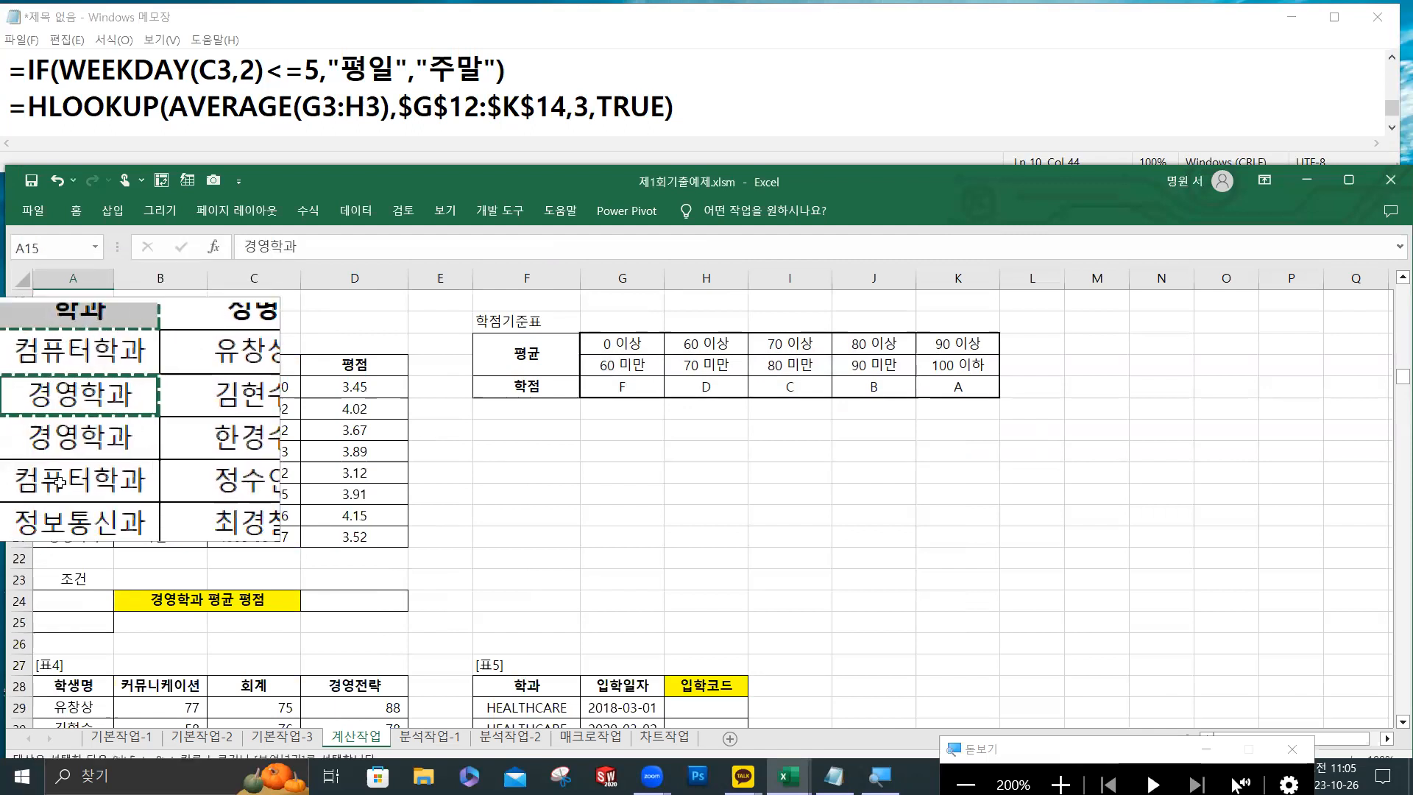
{"action": "left_click", "coordinate": [72, 594]}
{"action": "key", "text": "ctrl+v"}
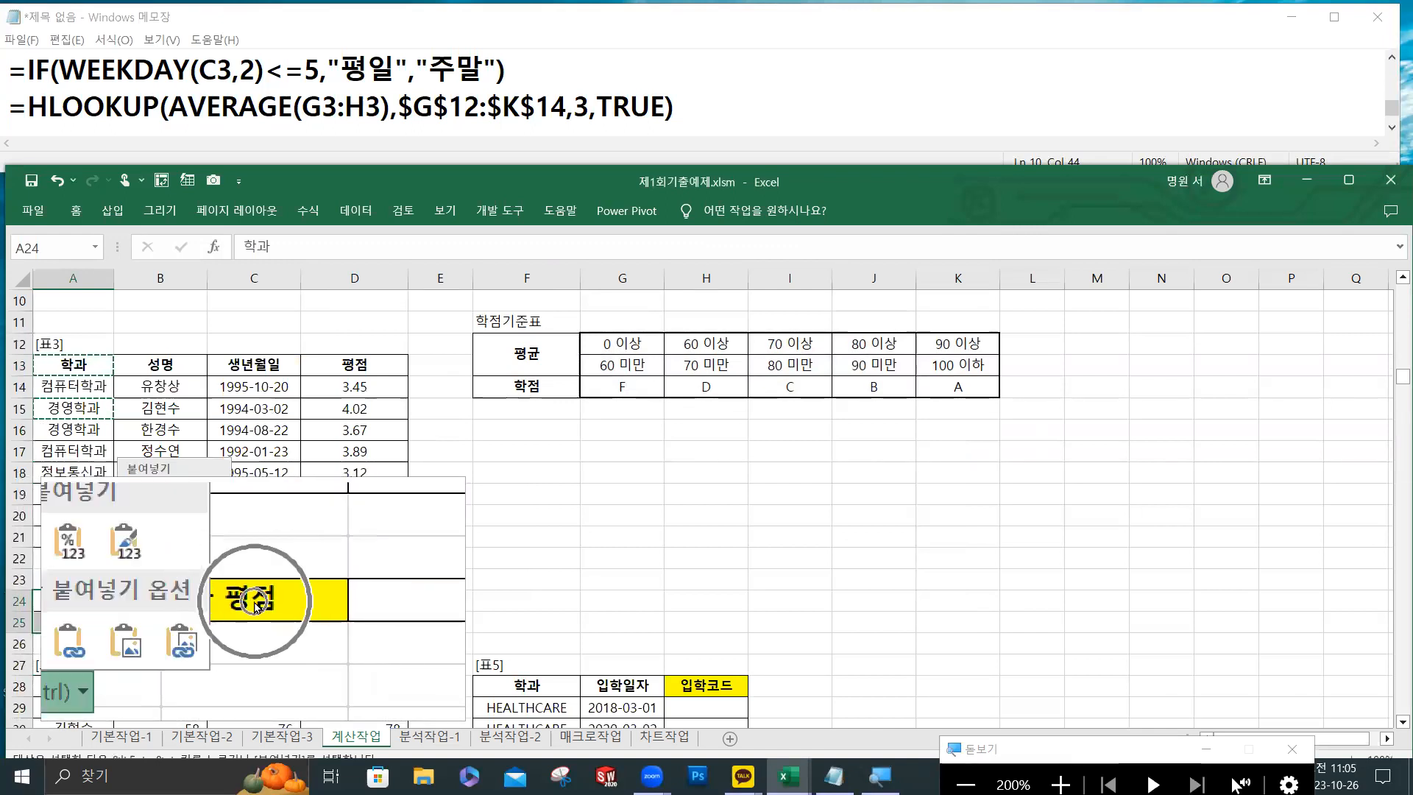
{"action": "left_click", "coordinate": [359, 363]}
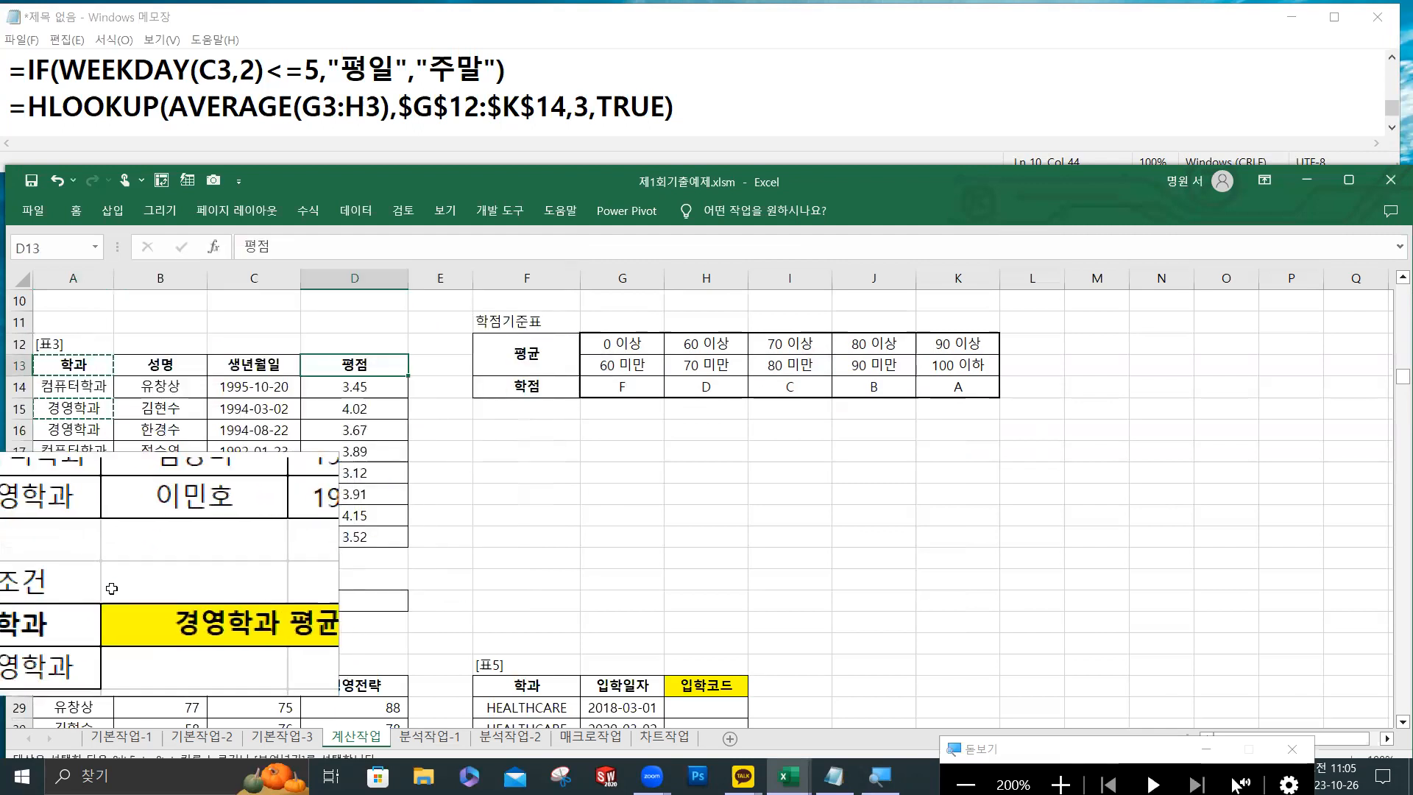
{"action": "left_click_drag", "start_coordinate": [83, 603], "coordinate": [82, 621]}
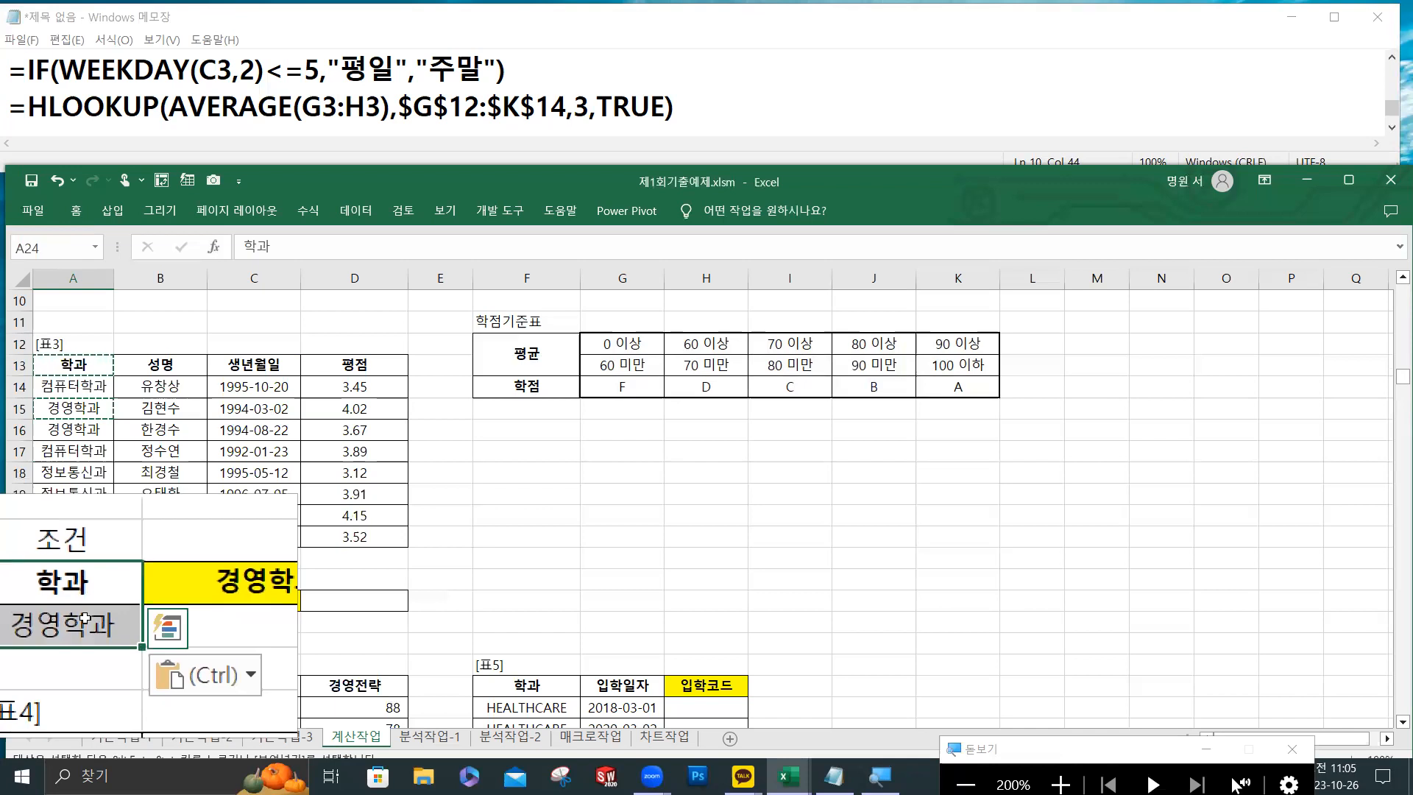
{"action": "left_click", "coordinate": [337, 605]}
{"action": "mouse_move", "coordinate": [82, 359]}
{"action": "left_mouse_down"}
{"action": "mouse_move", "coordinate": [243, 412]}
{"action": "mouse_move", "coordinate": [398, 567]}
{"action": "left_mouse_up"}
Start a DAVERAGE formula in D24 beside 경영학과 평균 평점, with A13:D21 as the database.
{"action": "left_click", "coordinate": [381, 602]}
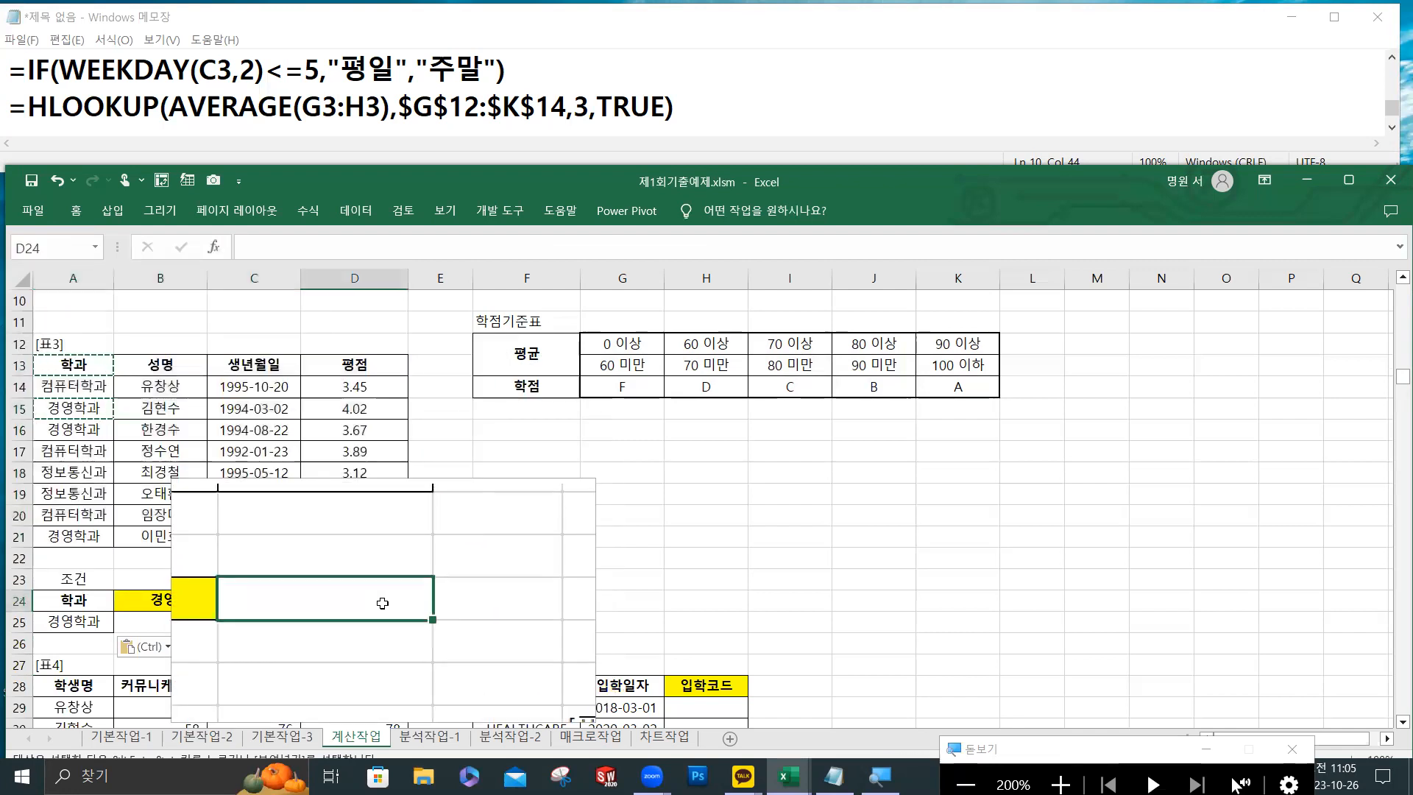
{"action": "key", "text": "ctrl"}
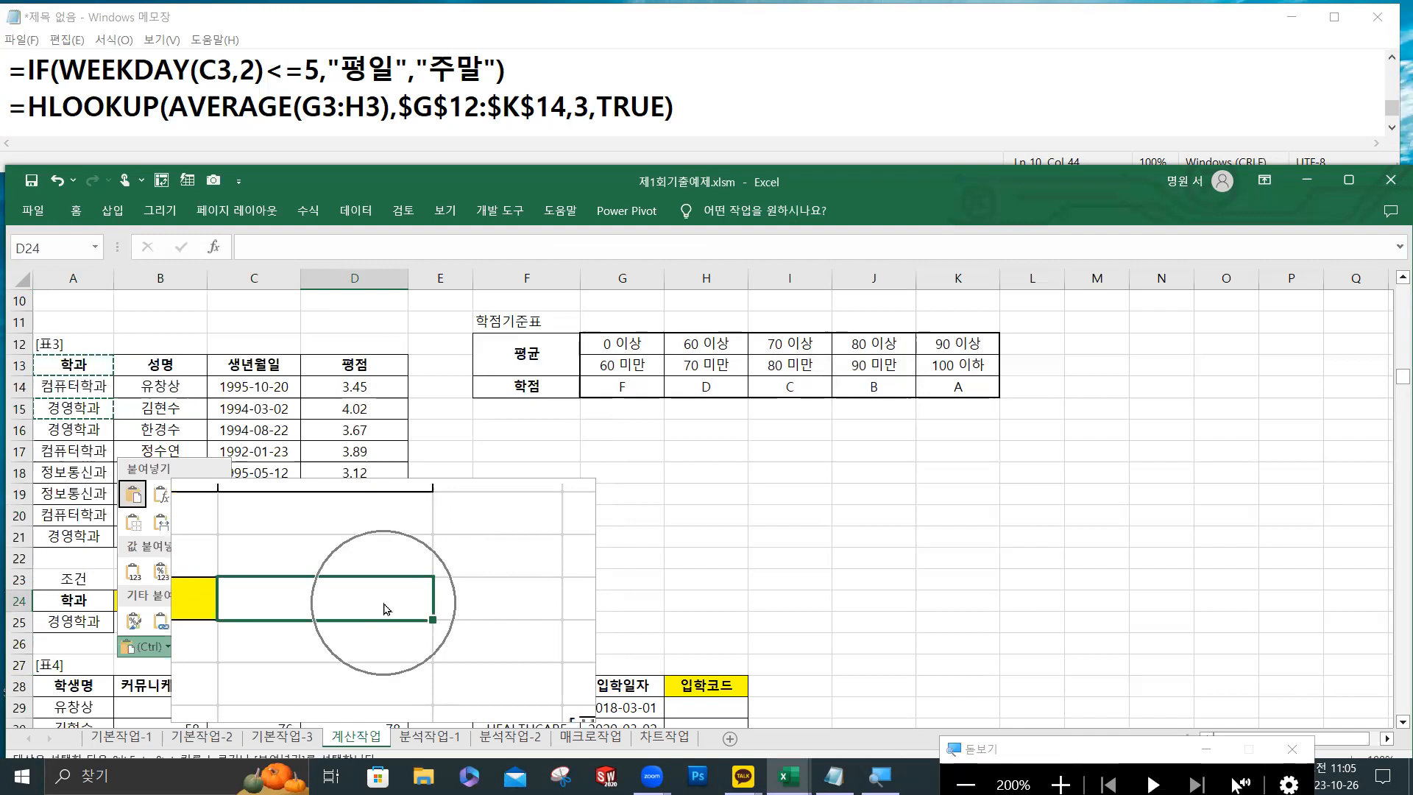
{"action": "left_click", "coordinate": [278, 245]}
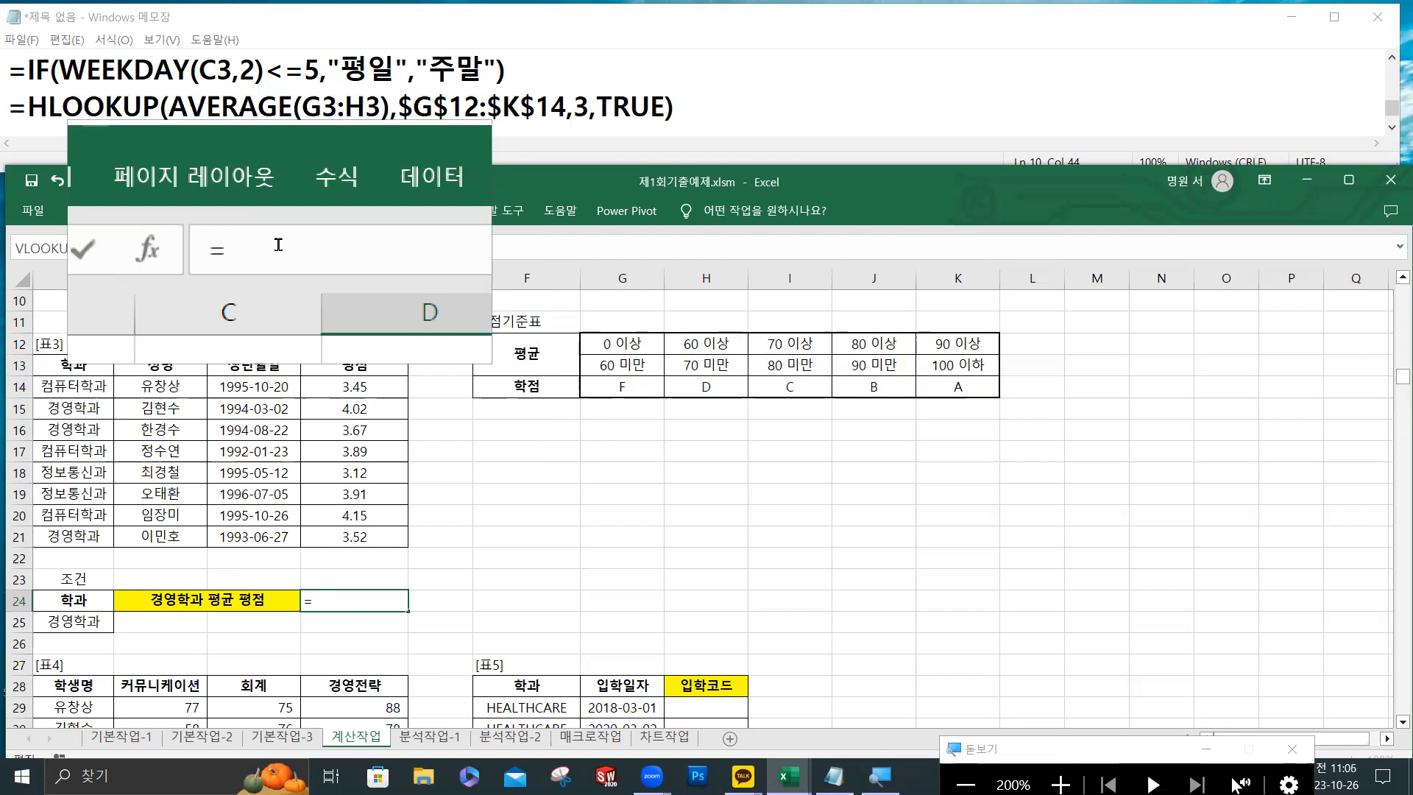
{"action": "type", "text": "=dav"}
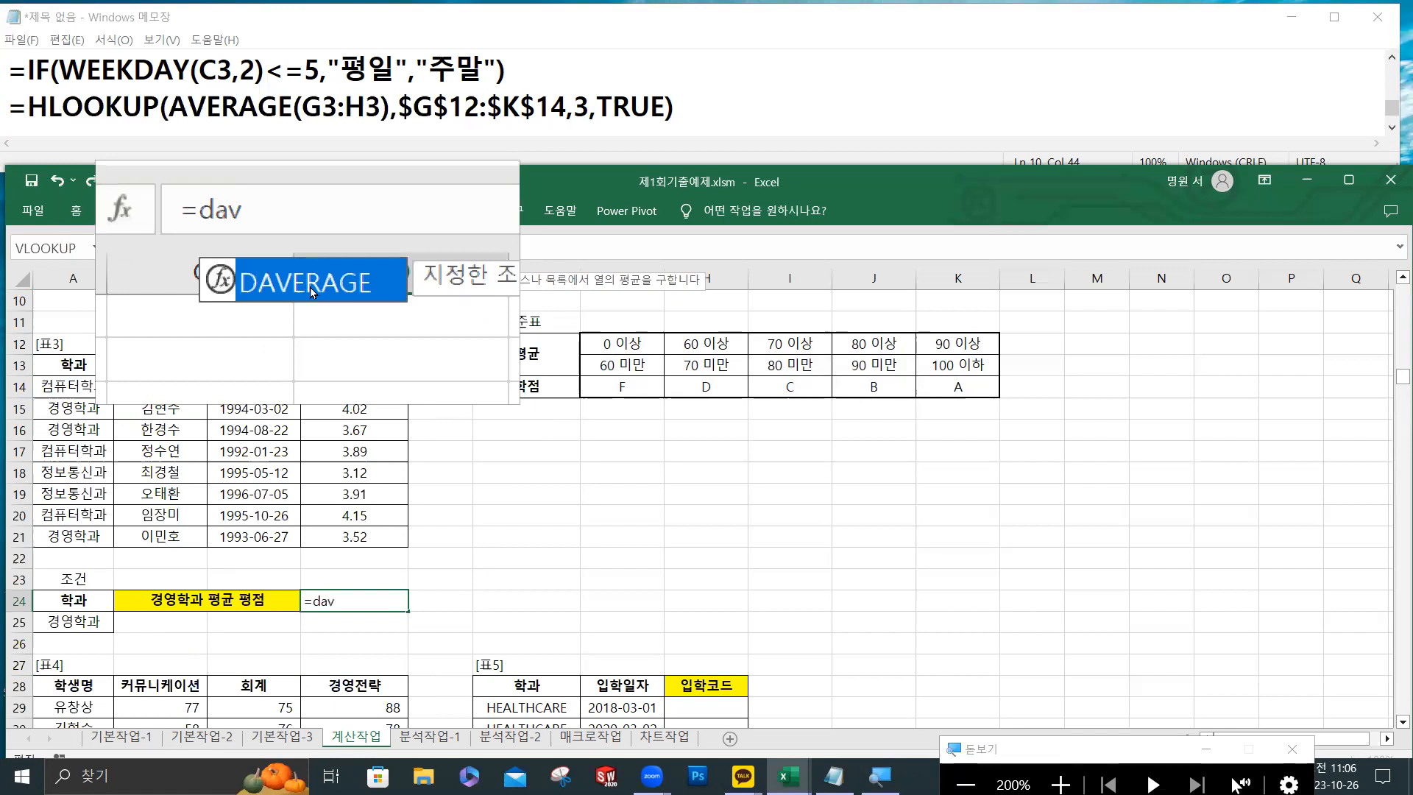
{"action": "double_click", "coordinate": [311, 286]}
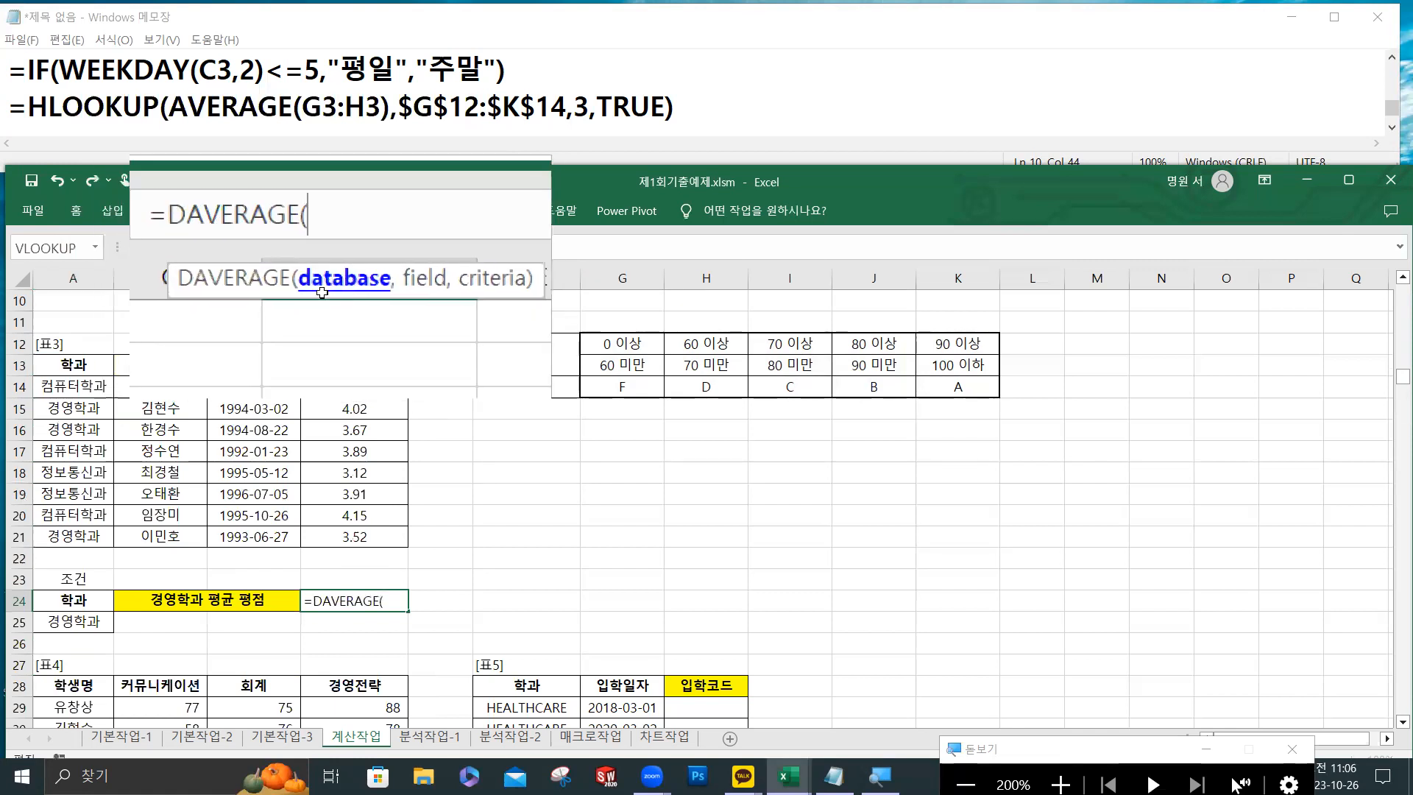
{"action": "left_click_drag", "start_coordinate": [74, 365], "coordinate": [349, 533]}
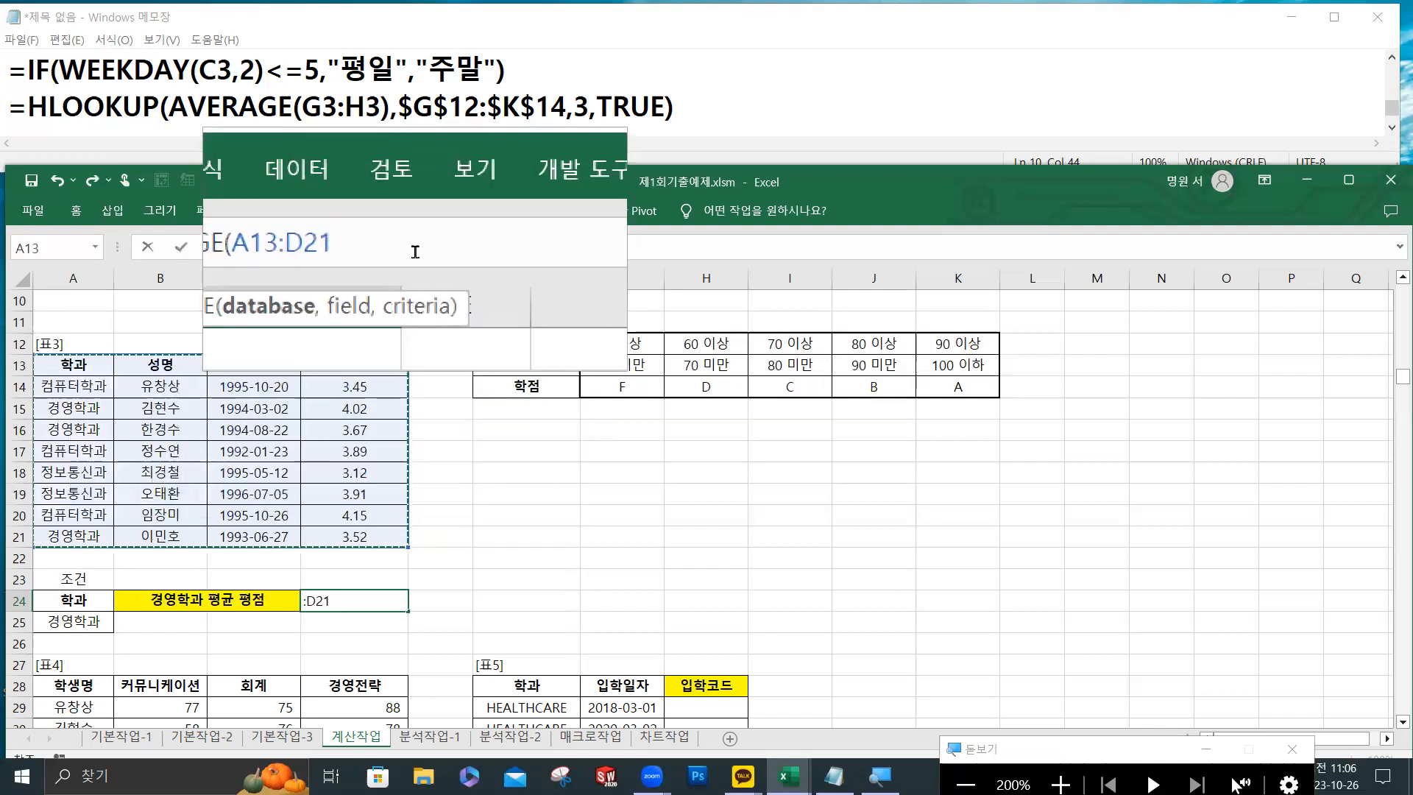
{"action": "type", "text": ","}
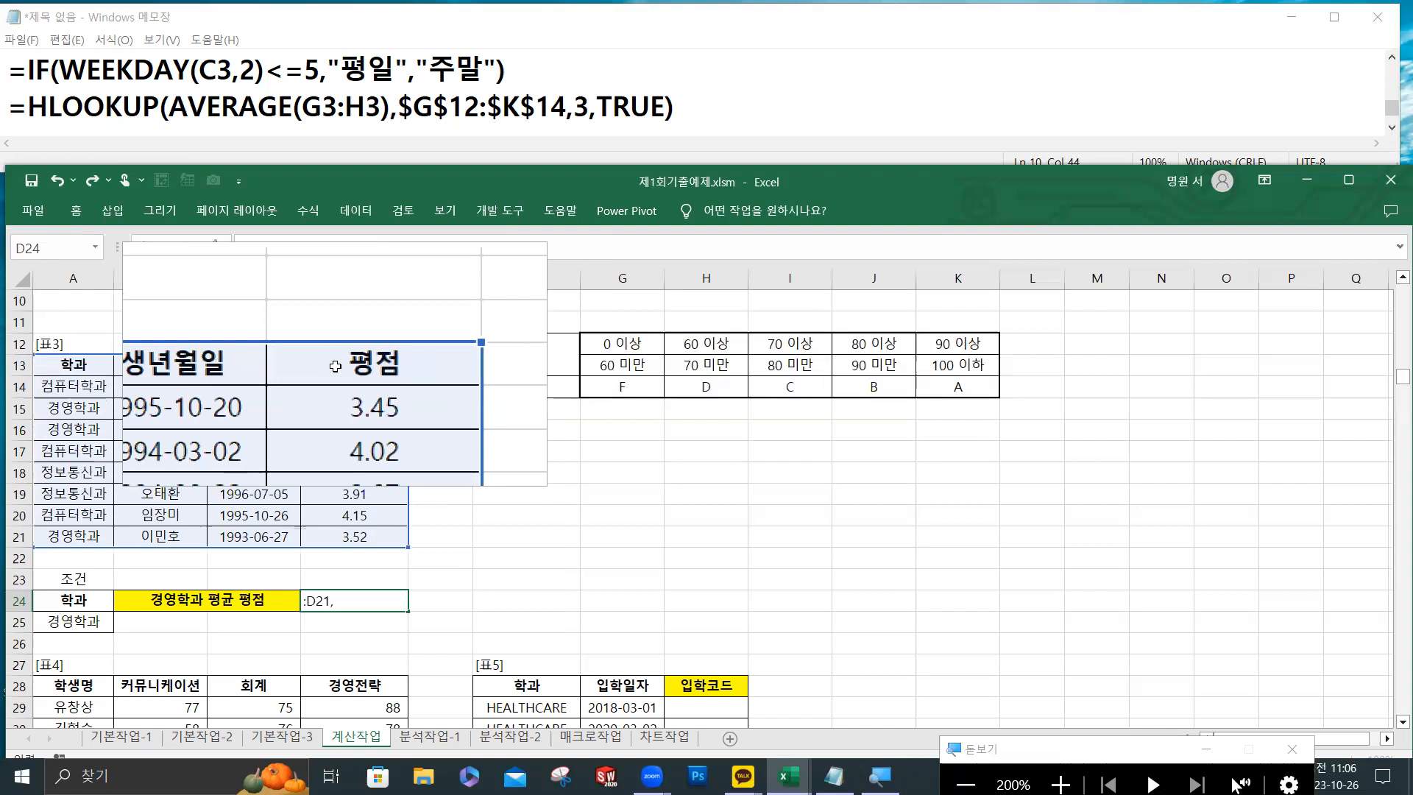
Complete the DAVERAGE formula in D24 with field D13 and criteria range A24:A25.
{"action": "left_click", "coordinate": [333, 366]}
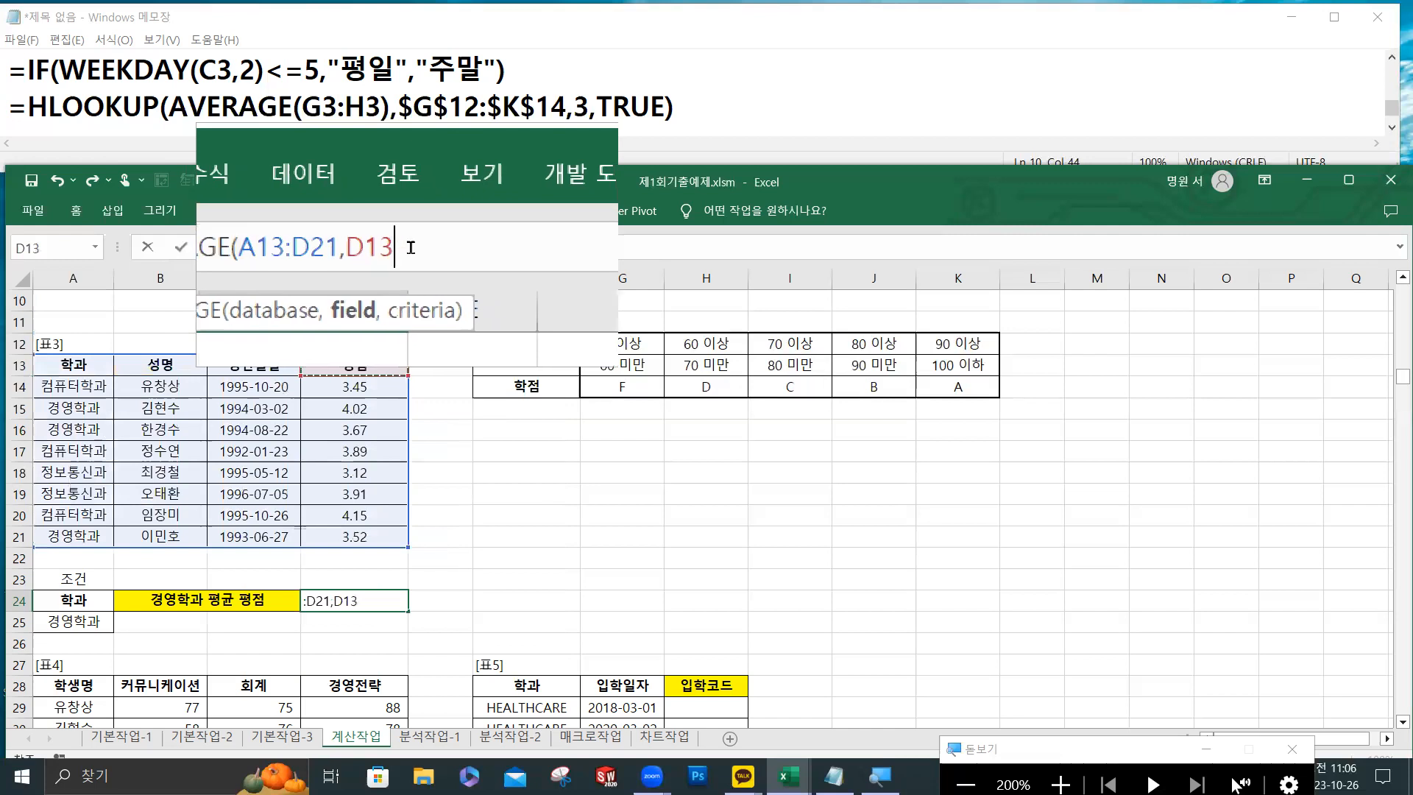
{"action": "type", "text": ","}
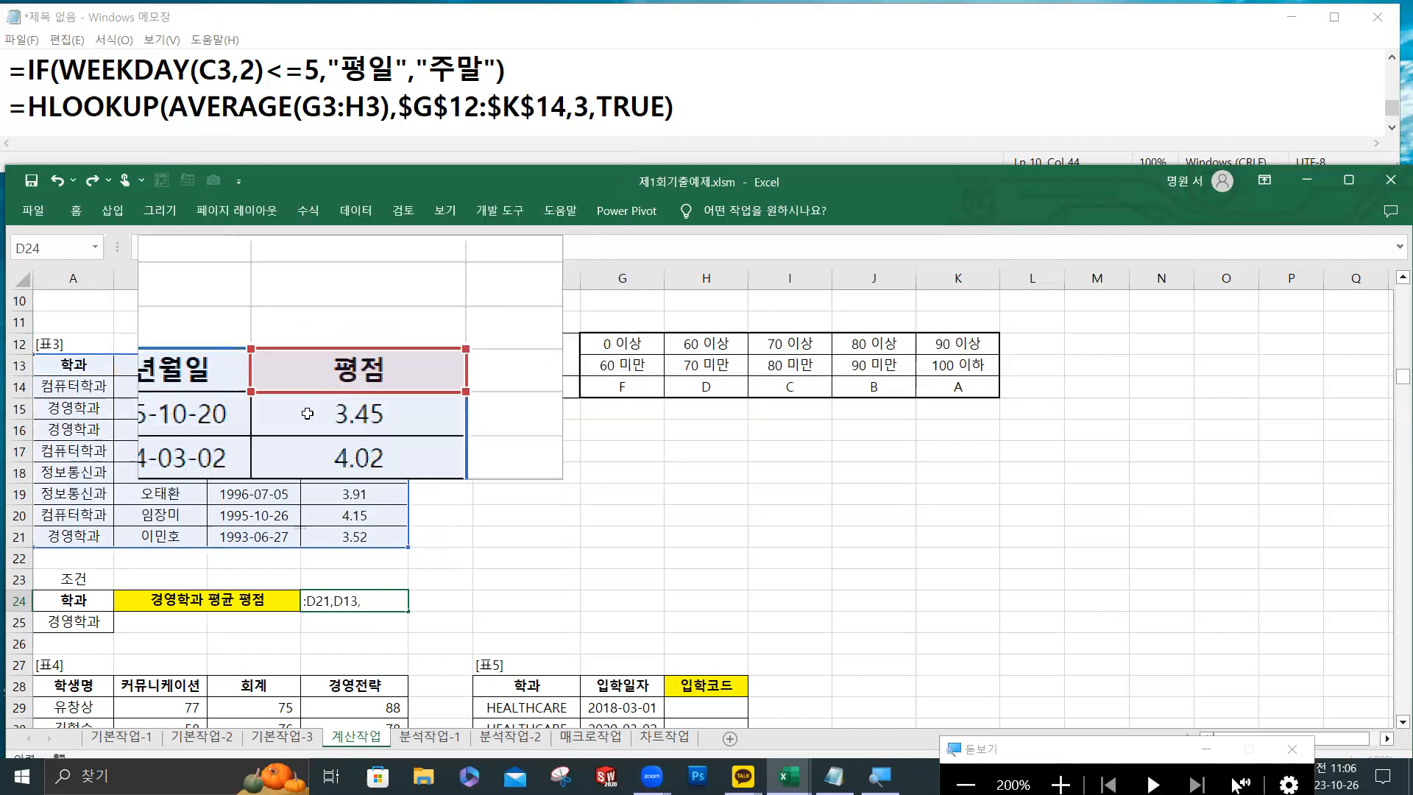
{"action": "left_click_drag", "start_coordinate": [77, 598], "coordinate": [72, 620]}
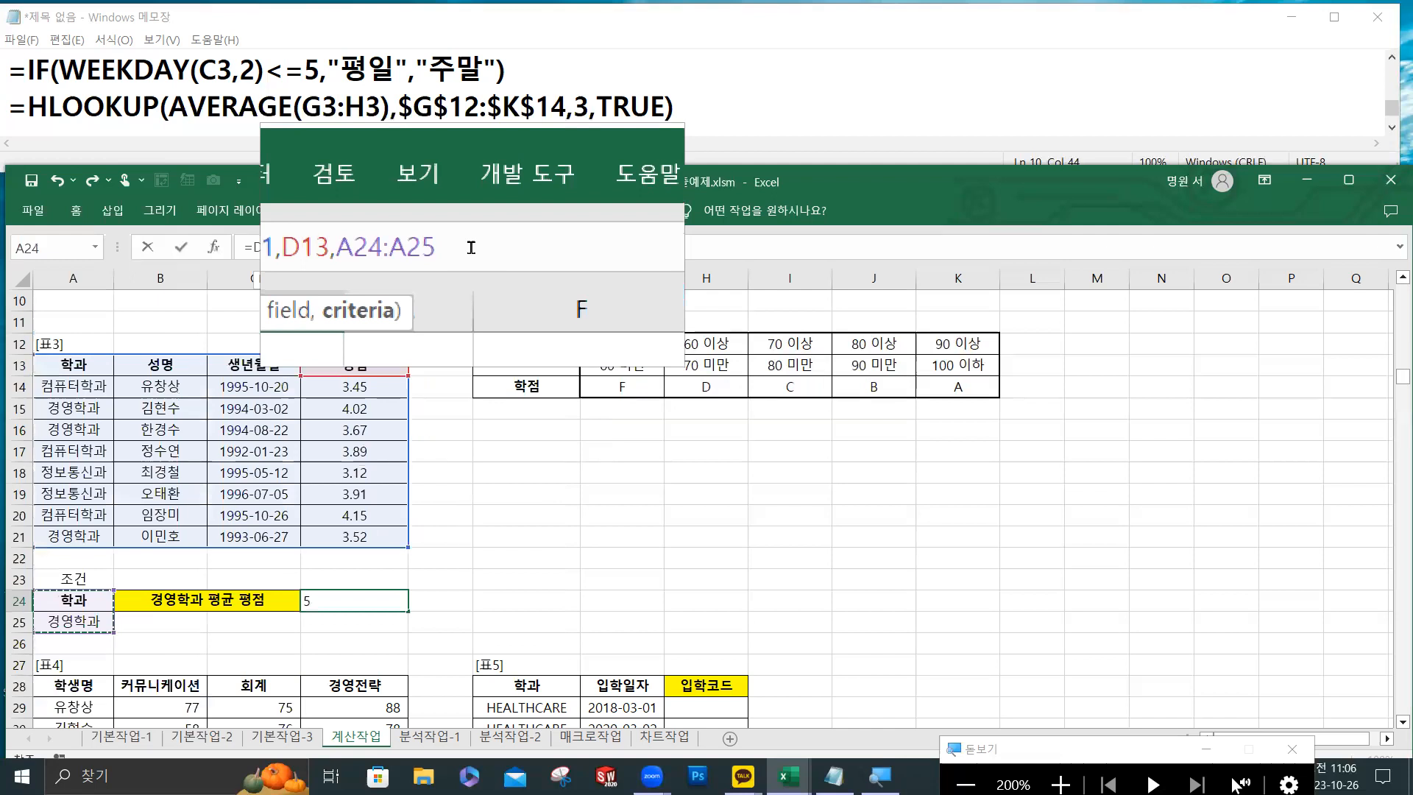
{"action": "type", "text": ")"}
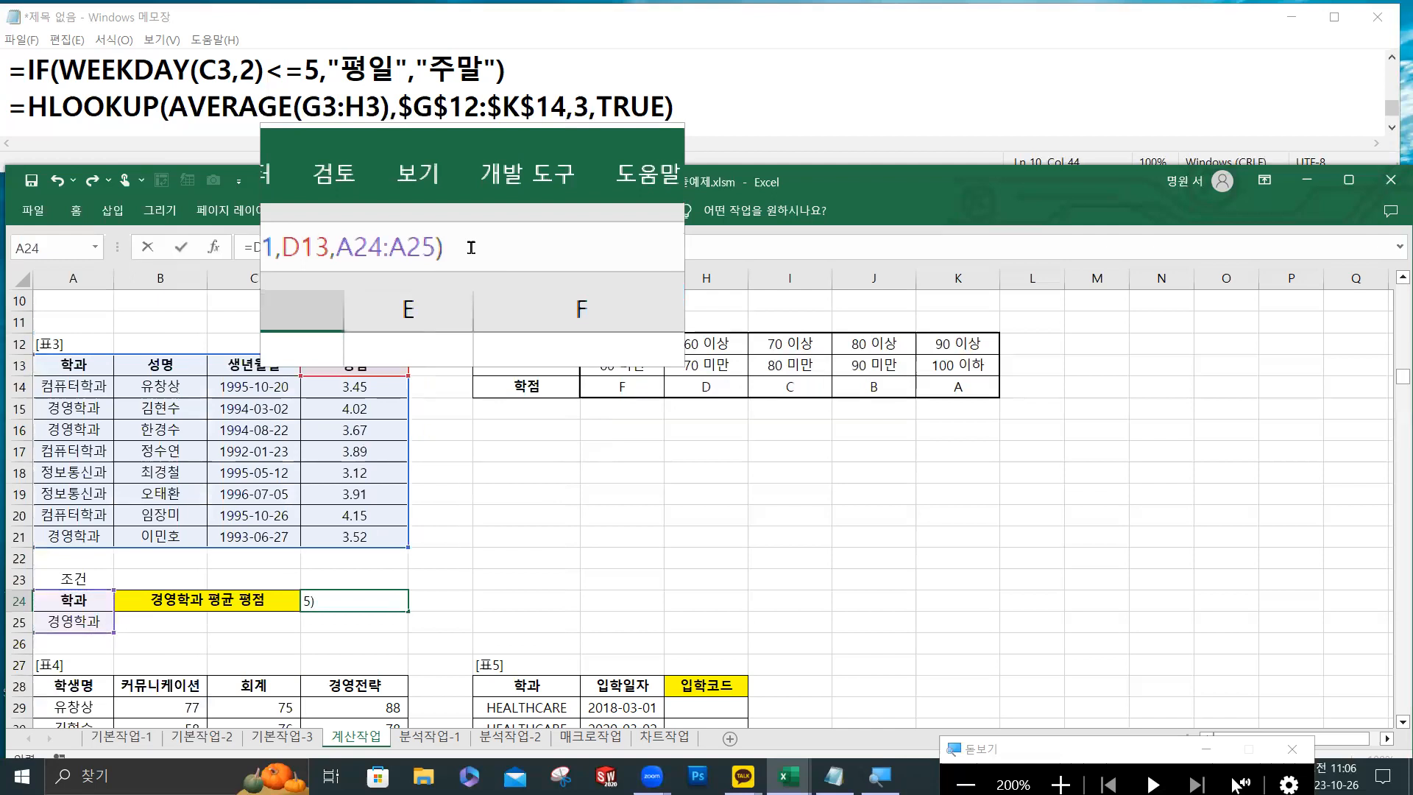
{"action": "left_click", "coordinate": [181, 252]}
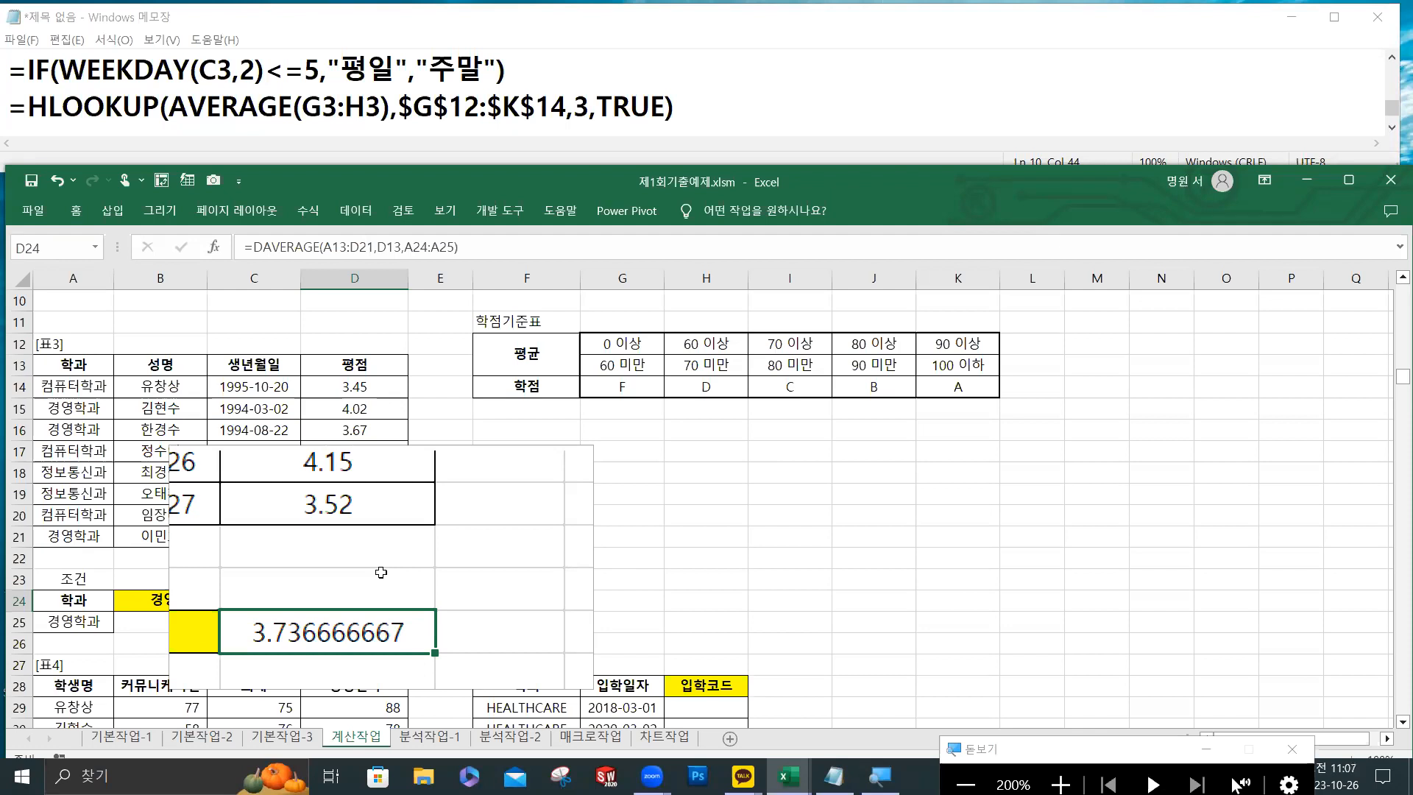
Switch to Notepad, heighten its window, and list rounding digits 3, 2 and 1 beside 0.001, 0.01 and 0.1 below the formulas.
{"action": "left_click", "coordinate": [699, 117]}
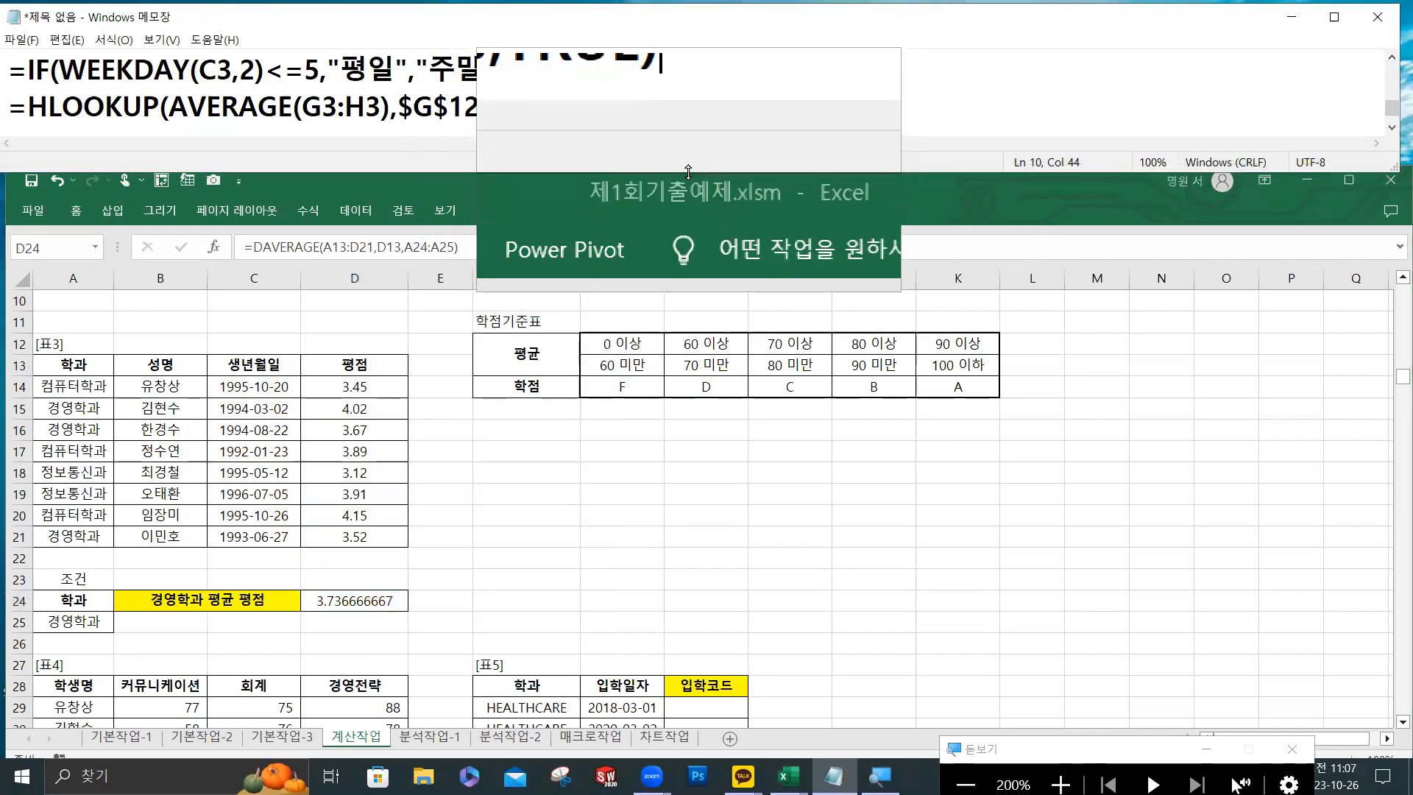
{"action": "left_click_drag", "start_coordinate": [688, 171], "coordinate": [705, 479]}
{"action": "key", "text": "Return"}
{"action": "key", "text": "Return"}
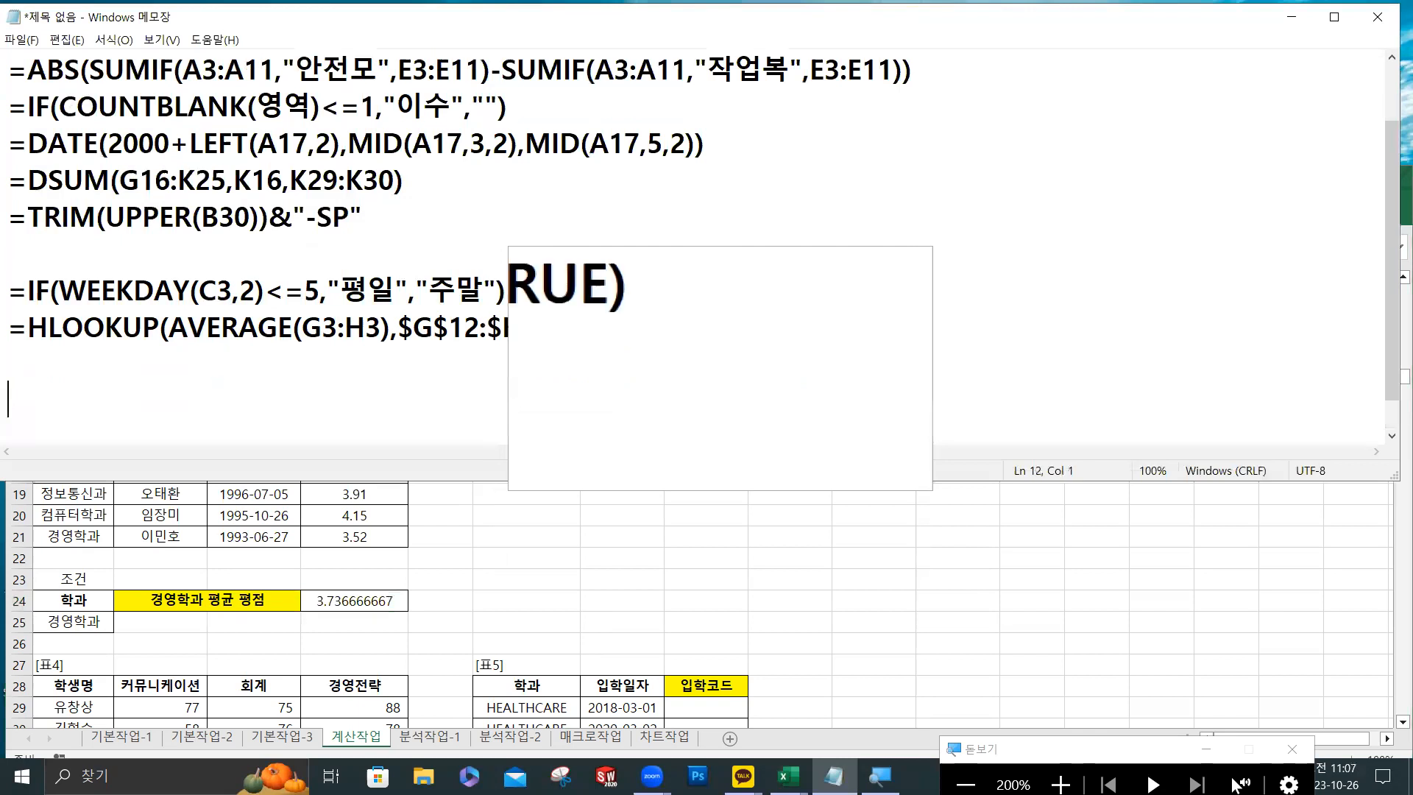
{"action": "key", "text": "Return"}
{"action": "key", "text": "Return"}
{"action": "key", "text": "Return"}
{"action": "left_click", "coordinate": [93, 326]}
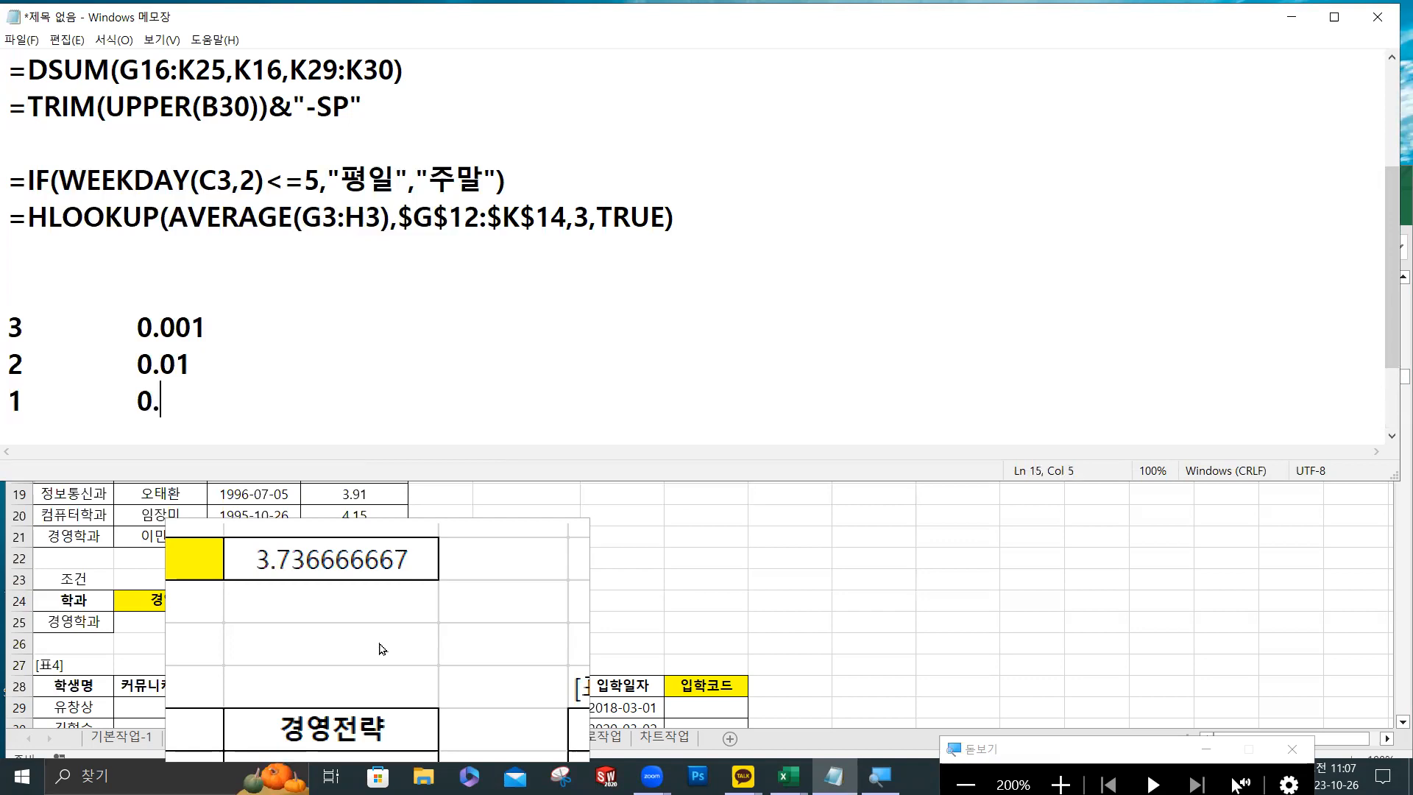
Extend the rounding digits list with 0 beside 0, -1 beside 10, and -2 beside 100.
{"action": "key", "text": "Return"}
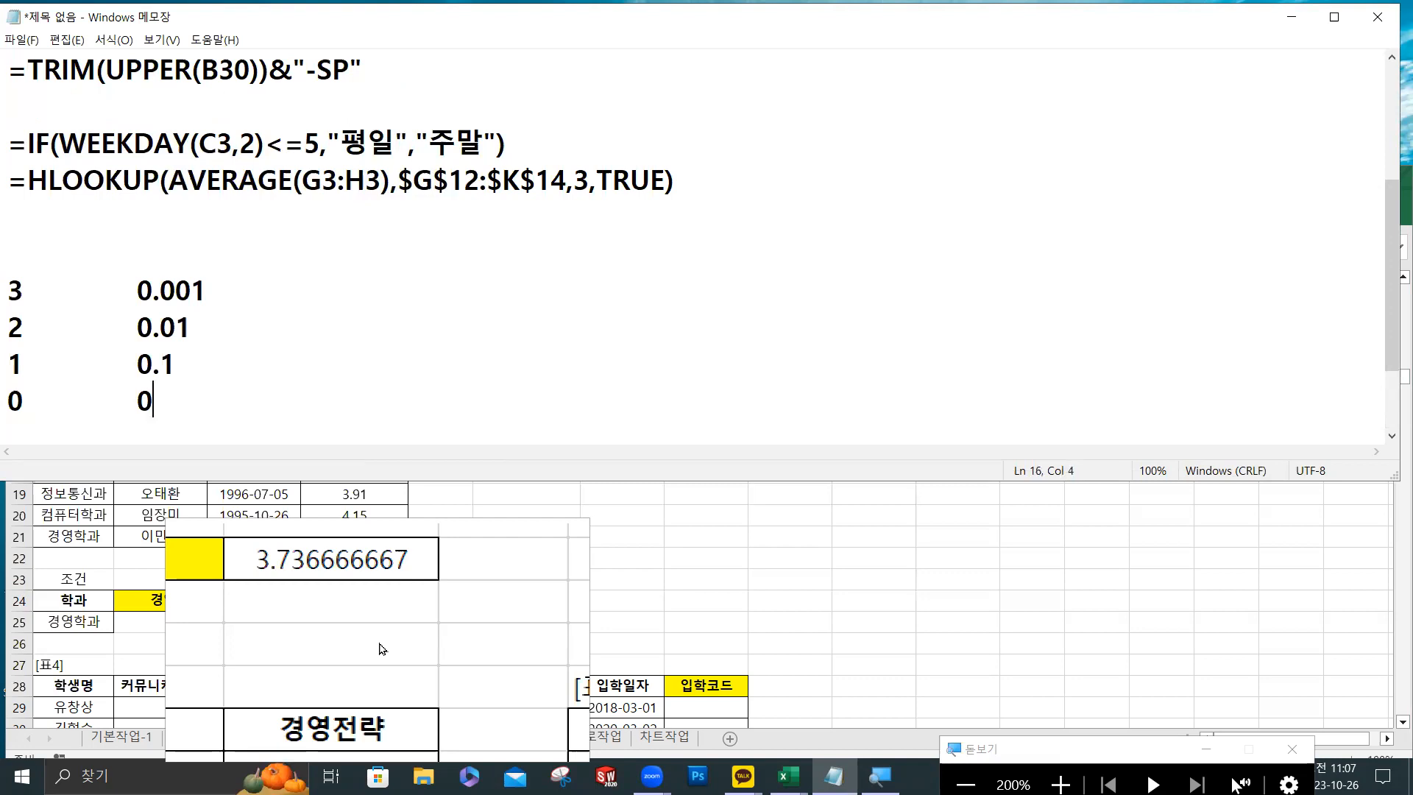
{"action": "type", "text": "0\t0"}
{"action": "key", "text": "Return"}
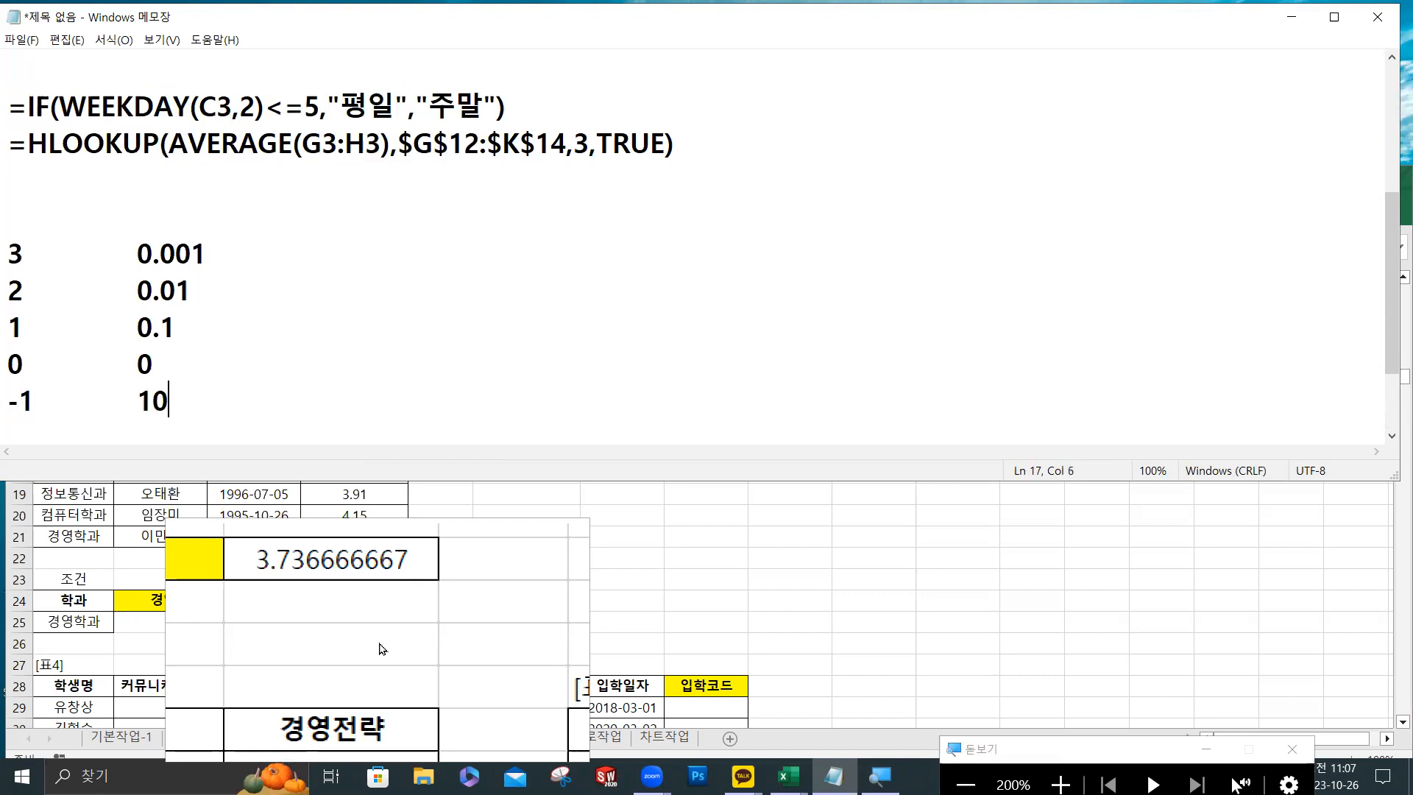
{"action": "type", "text": "-1\t10"}
{"action": "key", "text": "Return"}
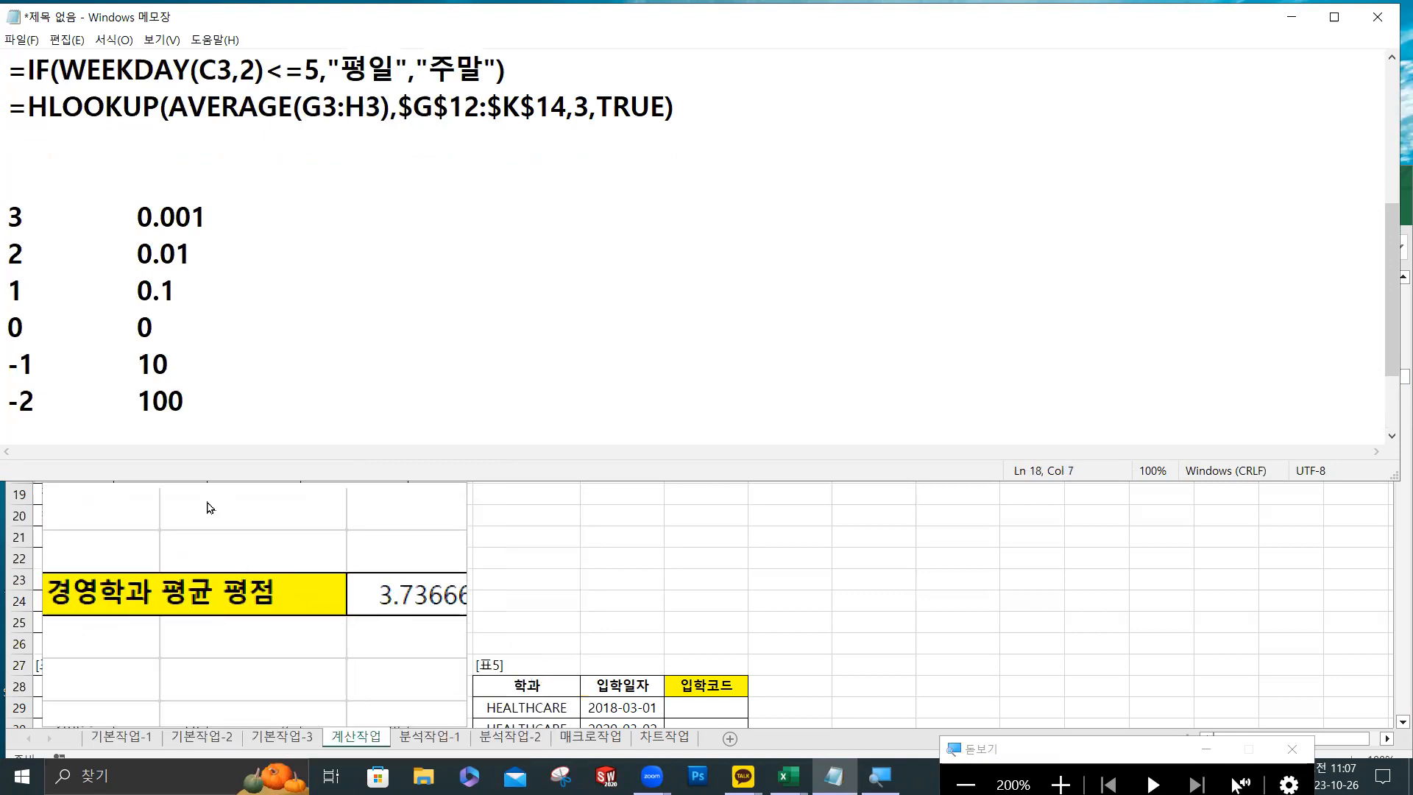
Point out the digits and place values in the -1 and -2 rows of the rounding list.
{"action": "double_click", "coordinate": [15, 359]}
{"action": "double_click", "coordinate": [146, 360]}
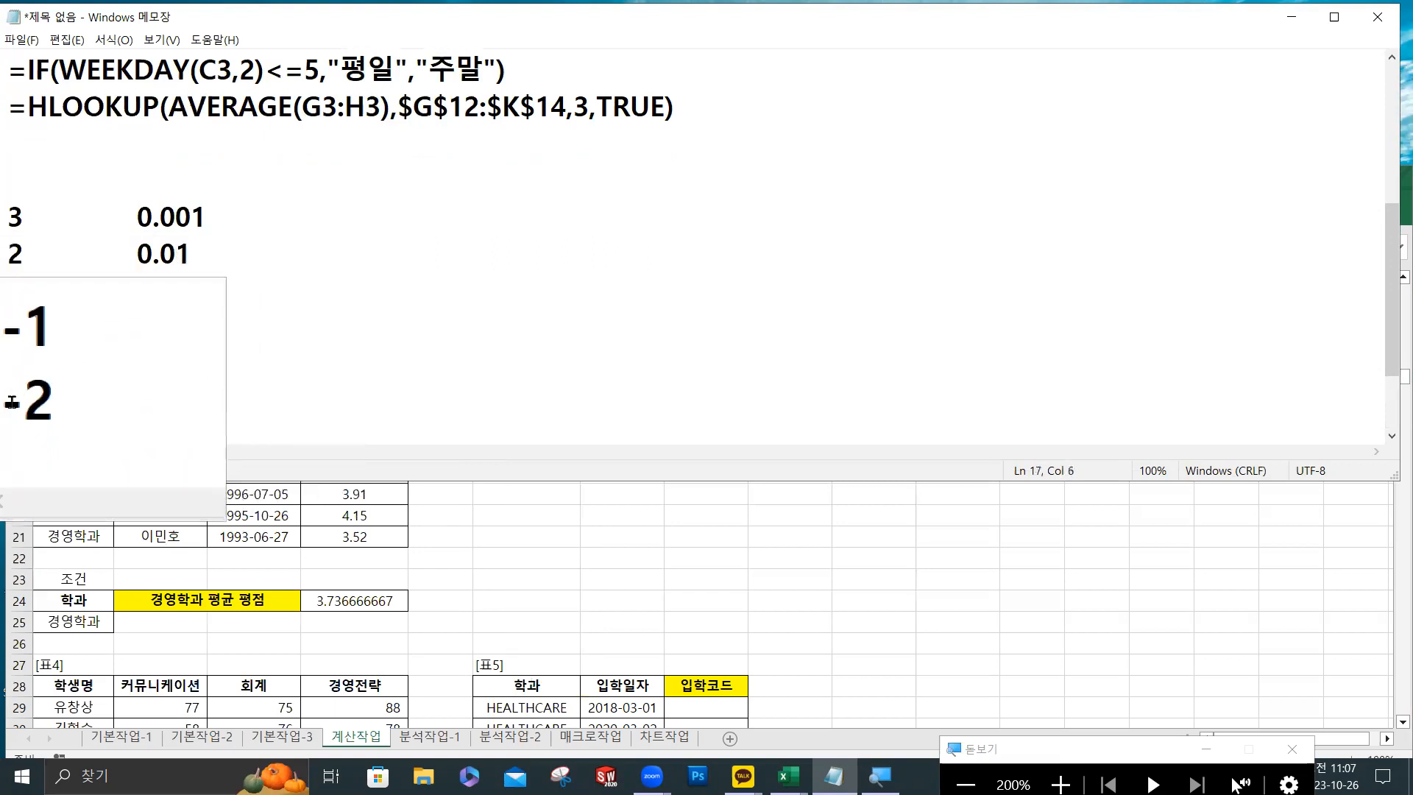
{"action": "double_click", "coordinate": [30, 401]}
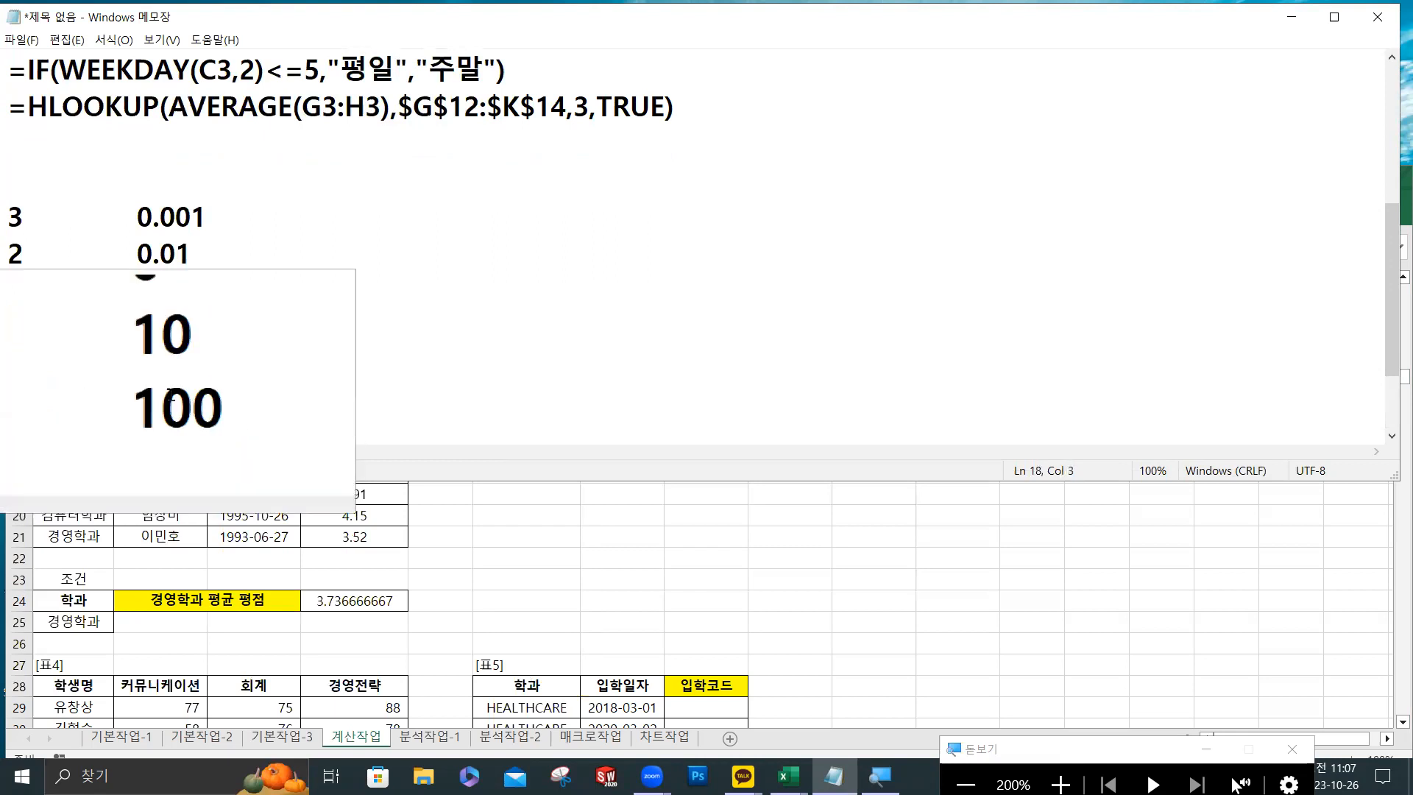
{"action": "left_click_drag", "start_coordinate": [136, 401], "coordinate": [181, 401]}
{"action": "left_click", "coordinate": [189, 399]}
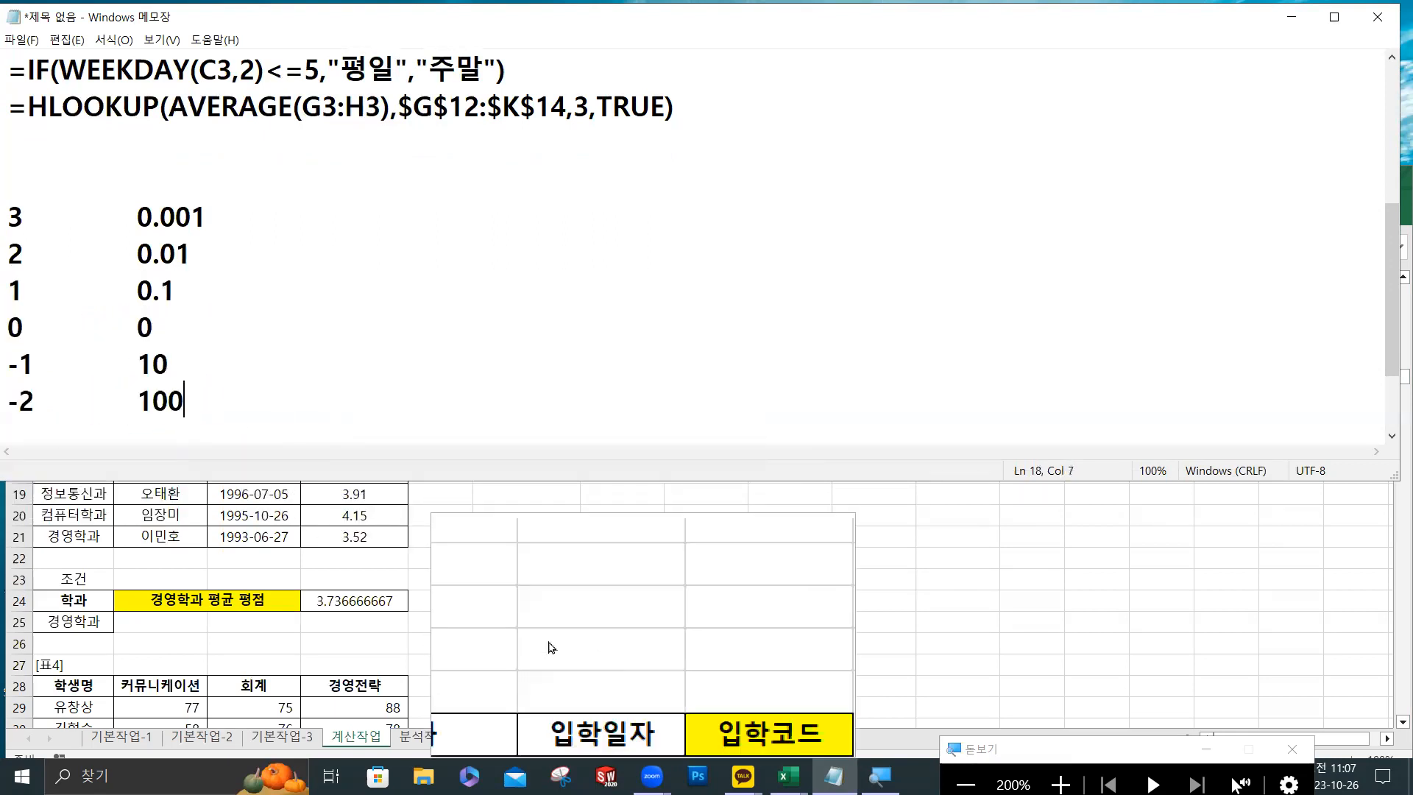
Return to Excel and wrap the DAVERAGE formula in D24 in ROUND with 2 decimal places.
{"action": "left_click", "coordinate": [354, 601]}
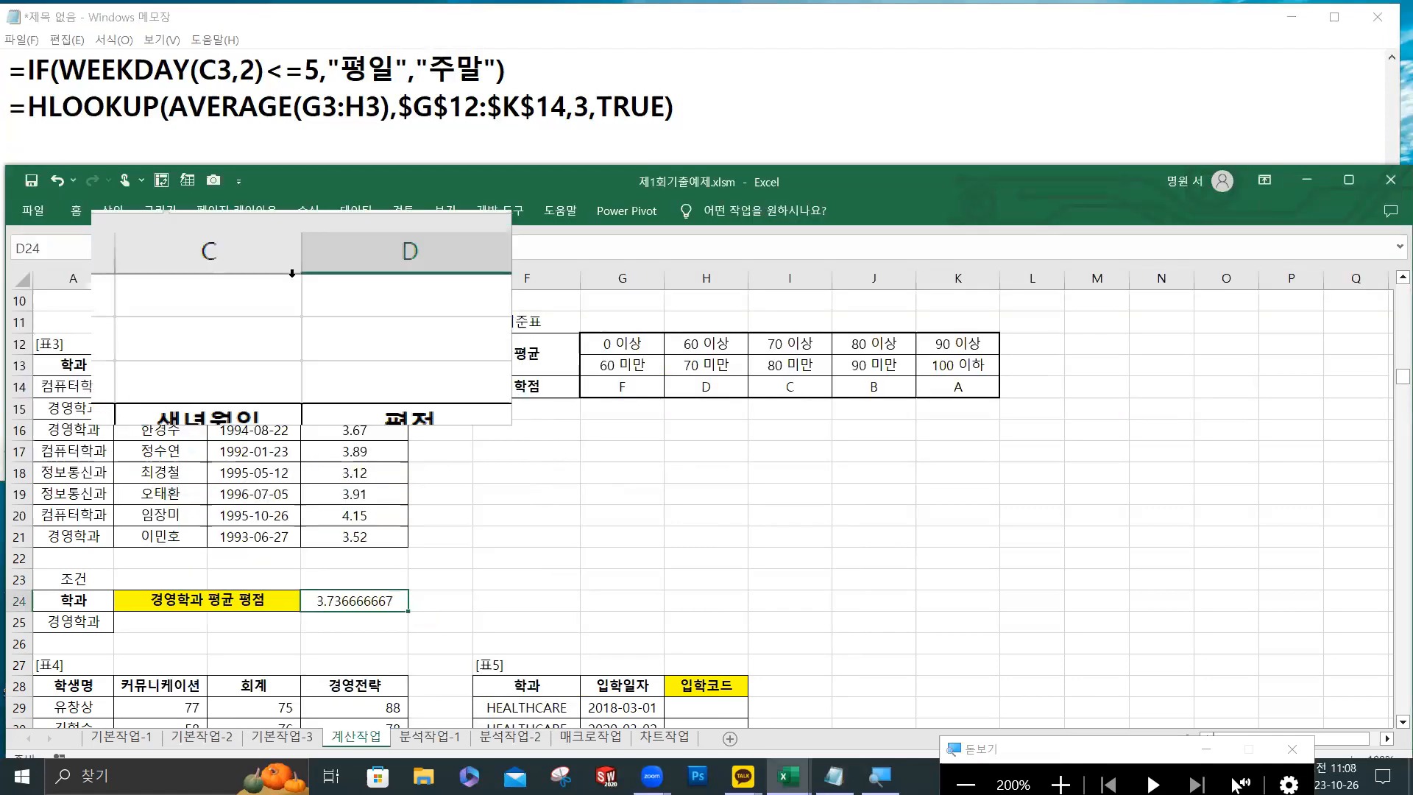
{"action": "left_click", "coordinate": [252, 248]}
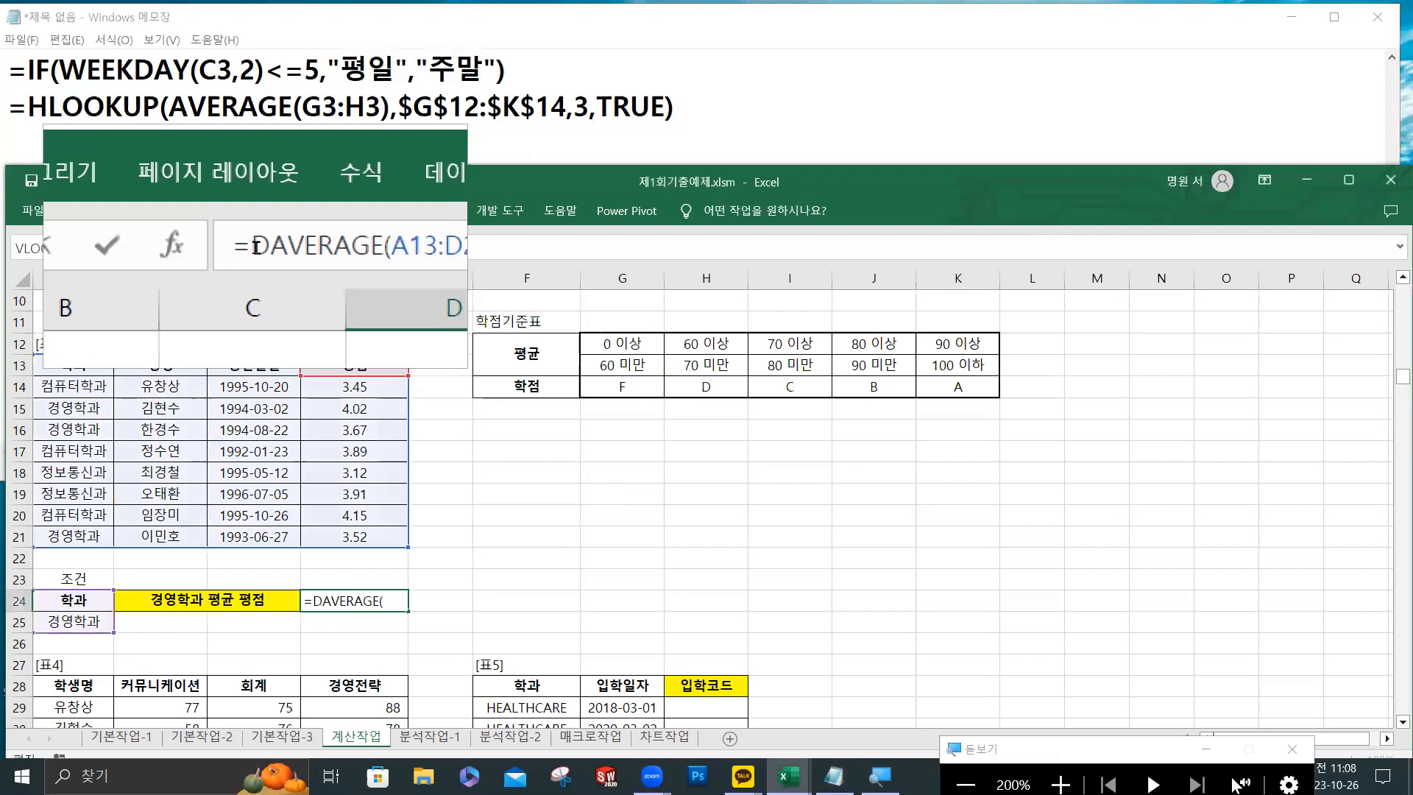
{"action": "type", "text": "ro"}
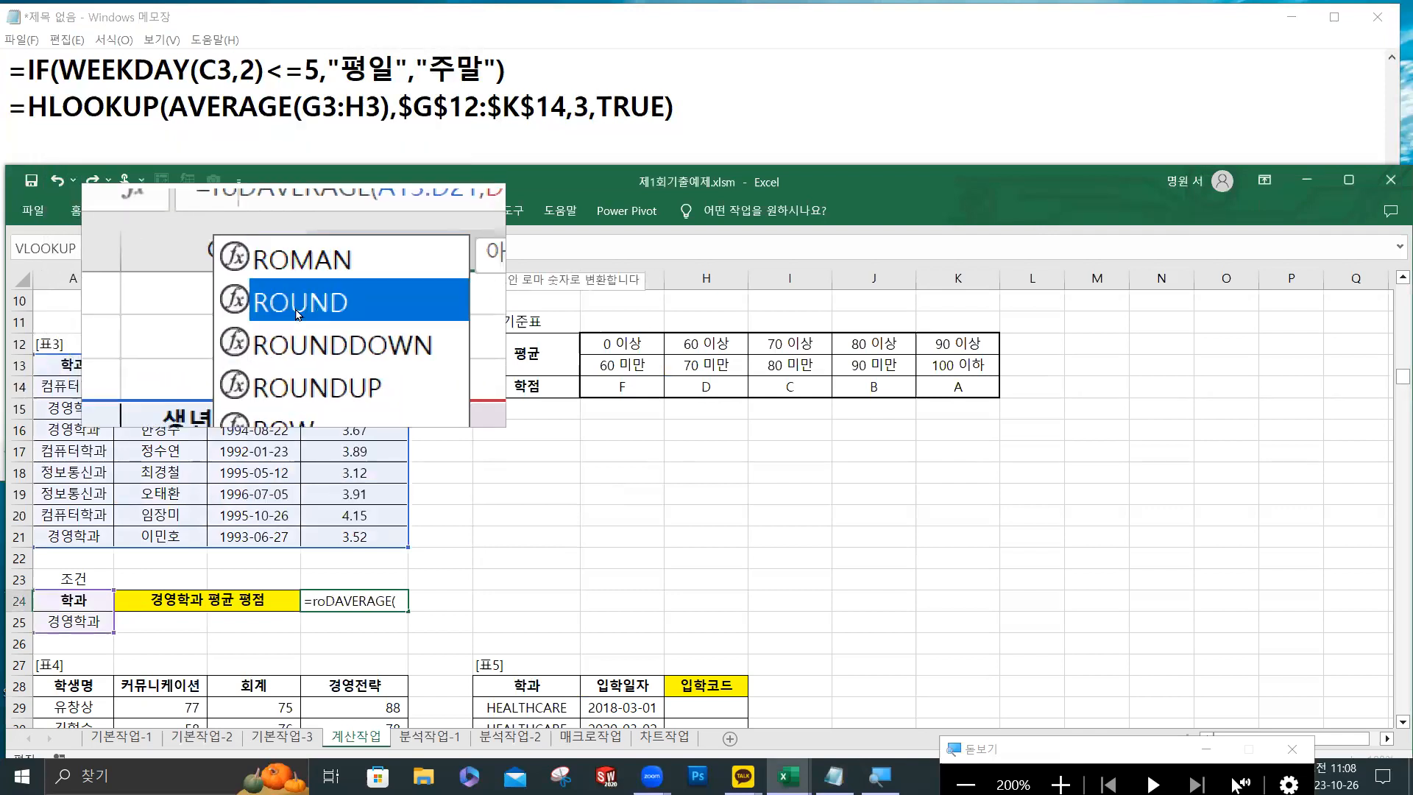
{"action": "double_click", "coordinate": [298, 297]}
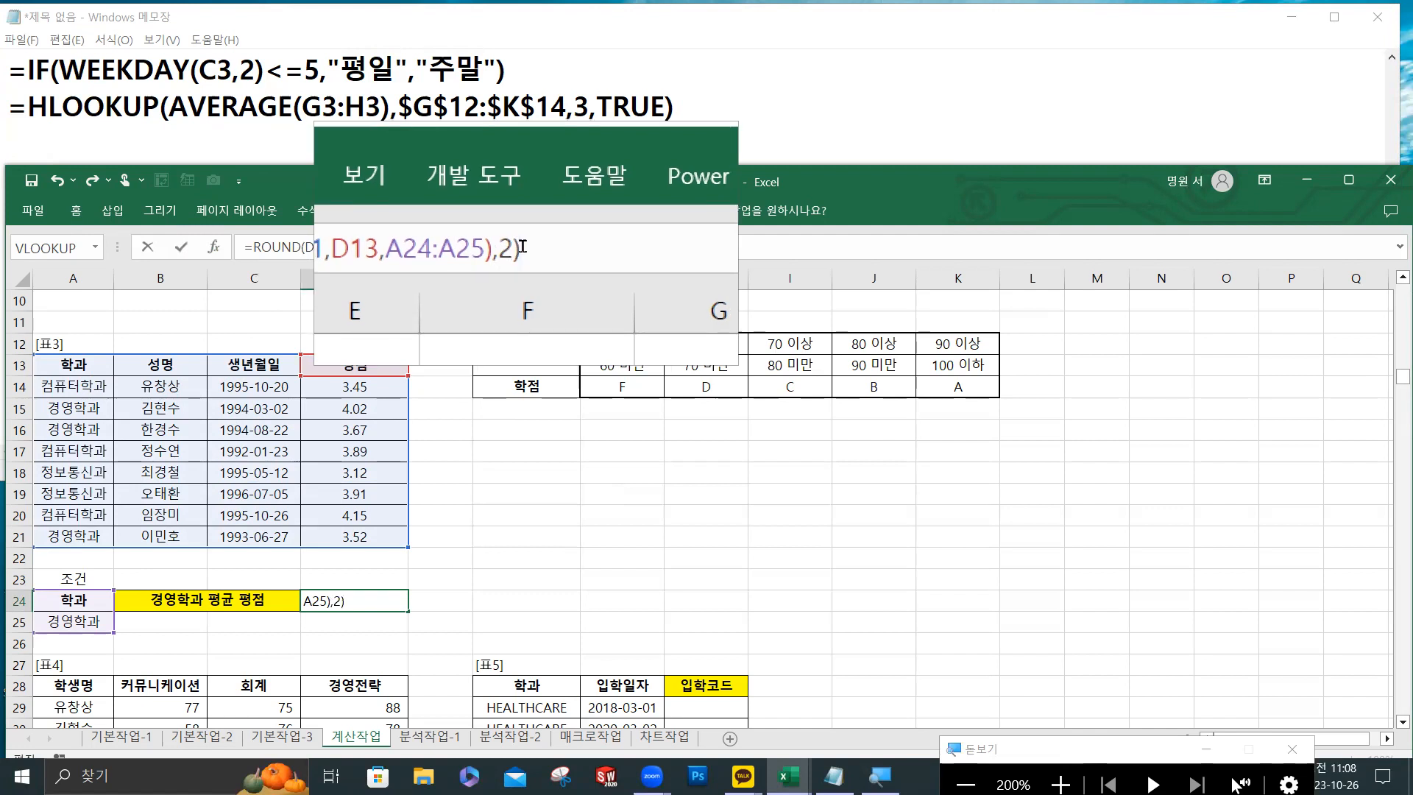
{"action": "left_click", "coordinate": [182, 252]}
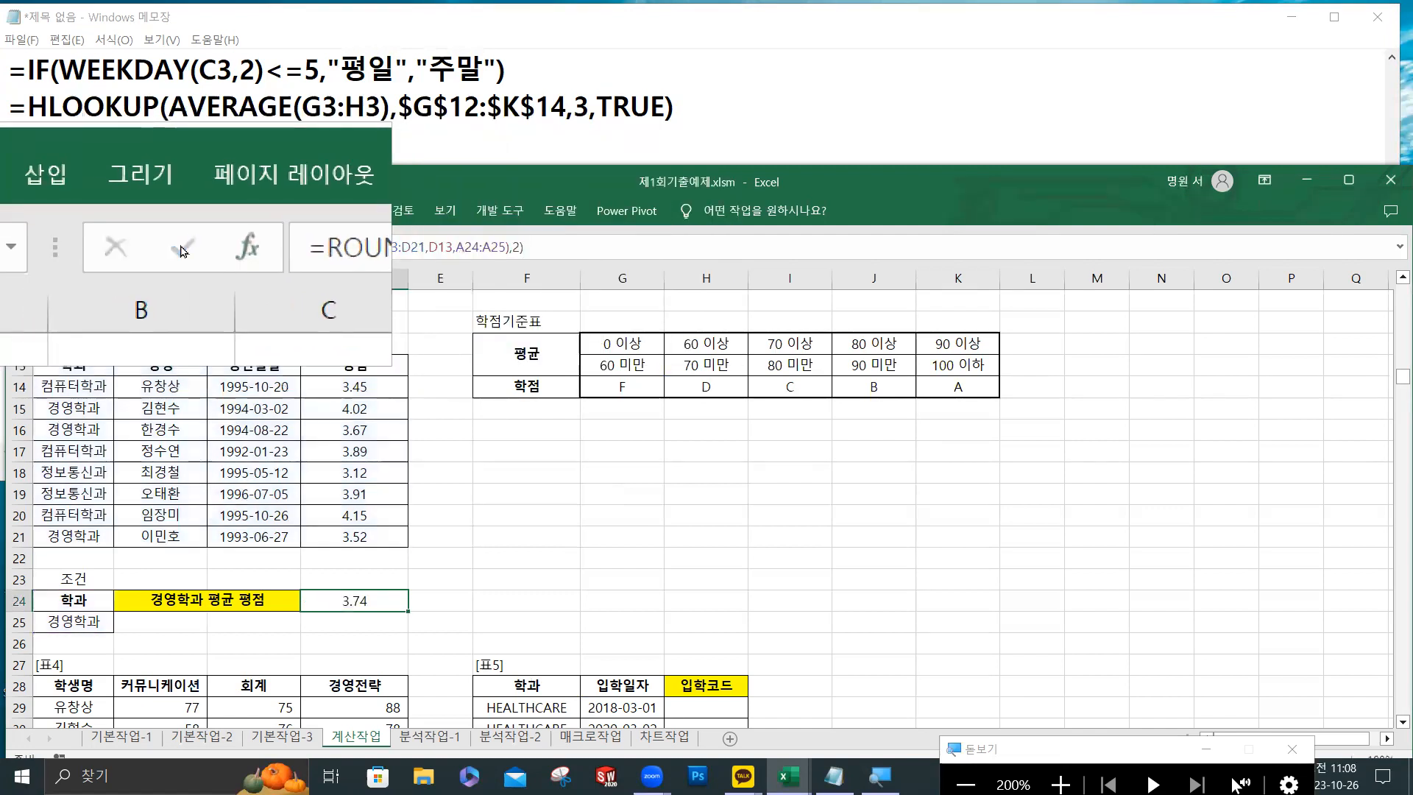
Copy =ROUND(DAVERAGE(A13:D21,D13,A24:A25),2) from D24 into Notepad on the line below the HLOOKUP formula, and start a new line.
{"action": "left_click_drag", "start_coordinate": [526, 248], "coordinate": [243, 230]}
{"action": "key", "text": "ctrl+c"}
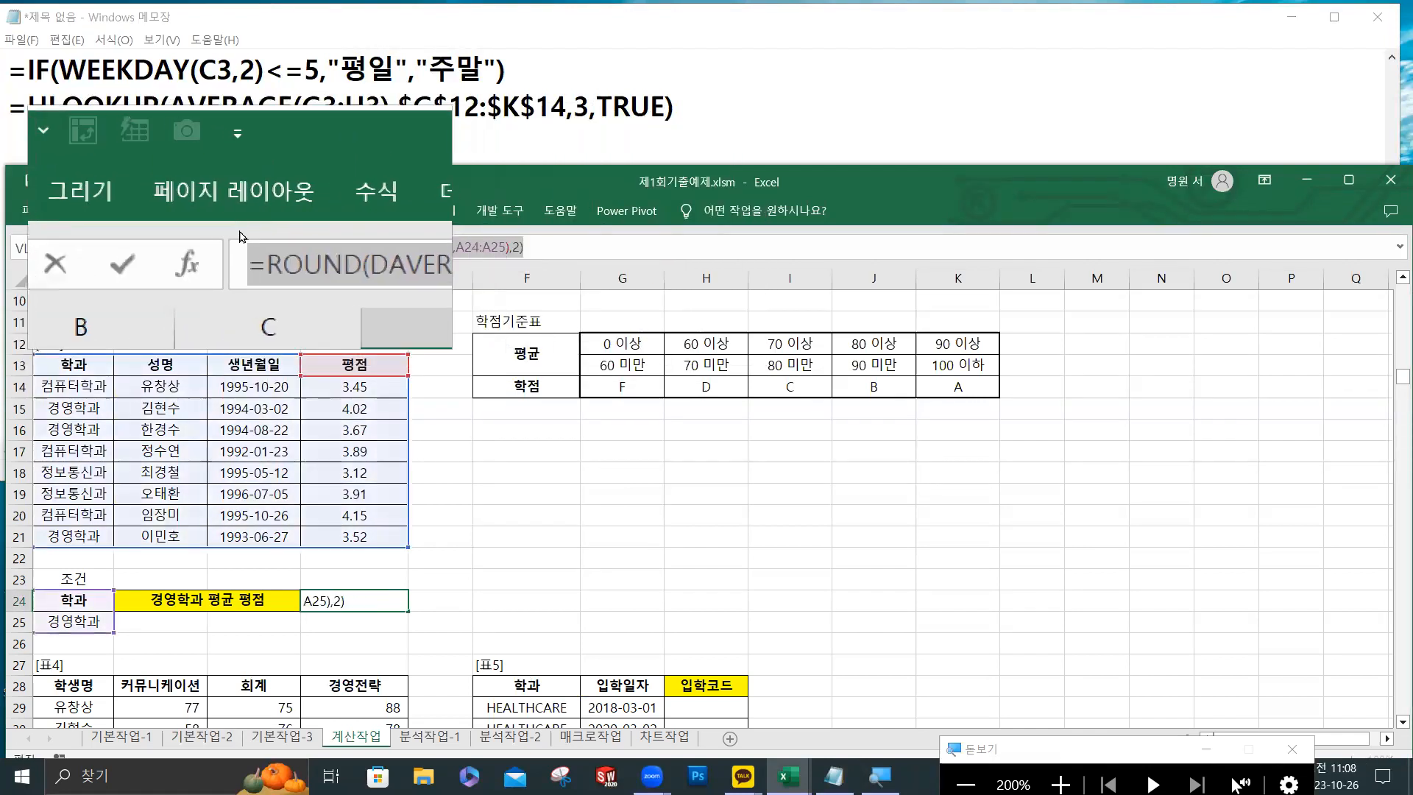
{"action": "left_click", "coordinate": [783, 134]}
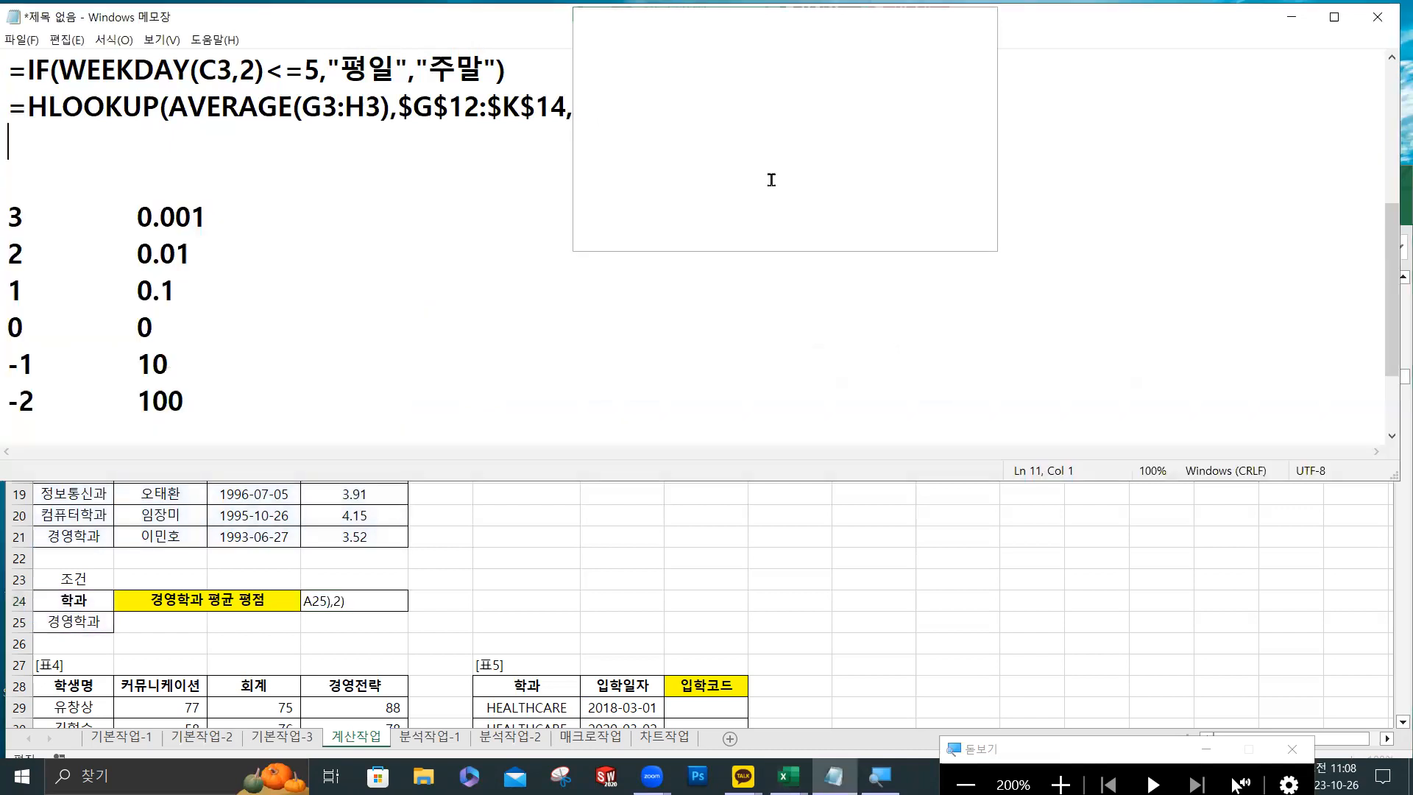
{"action": "left_click", "coordinate": [565, 156]}
{"action": "key", "text": "ctrl+v"}
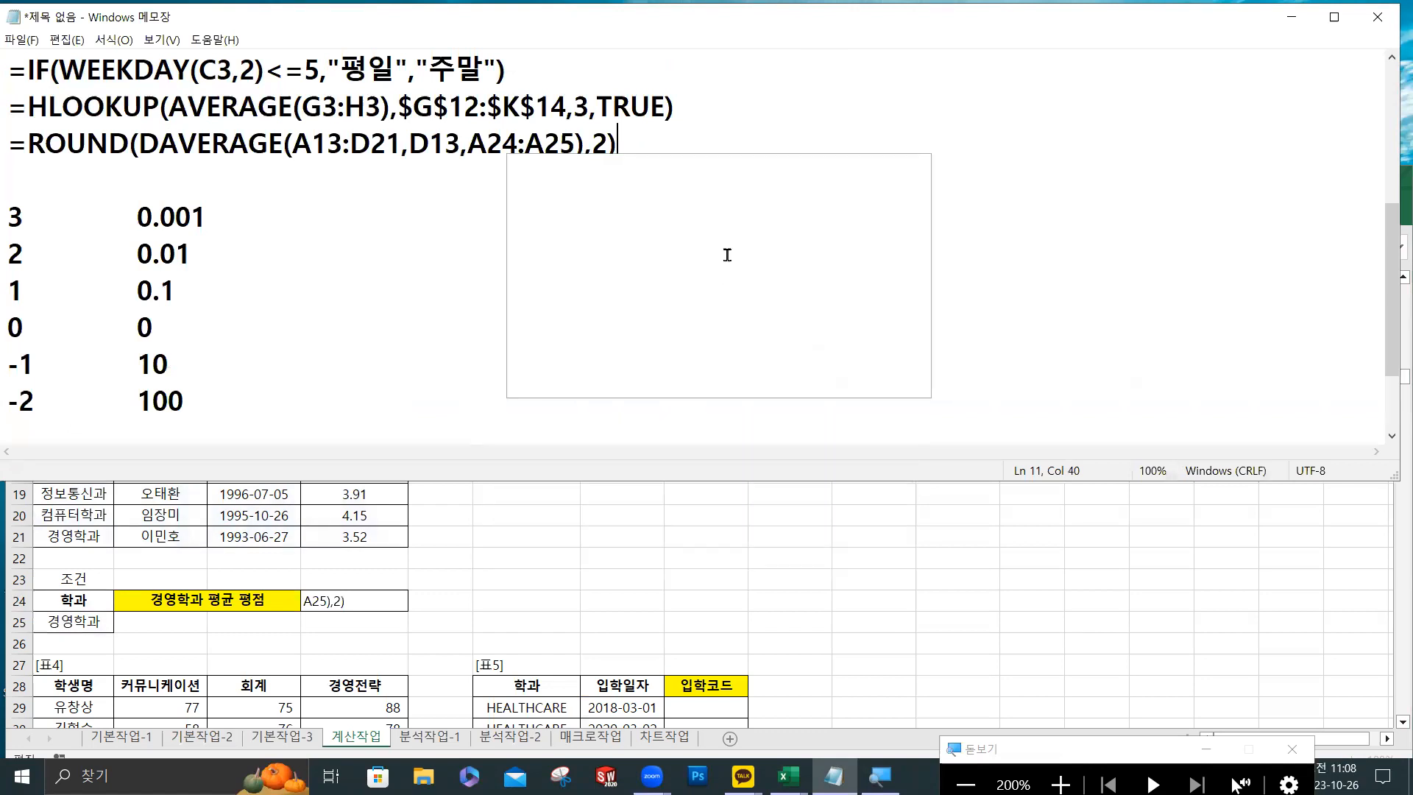
{"action": "key", "text": "Return"}
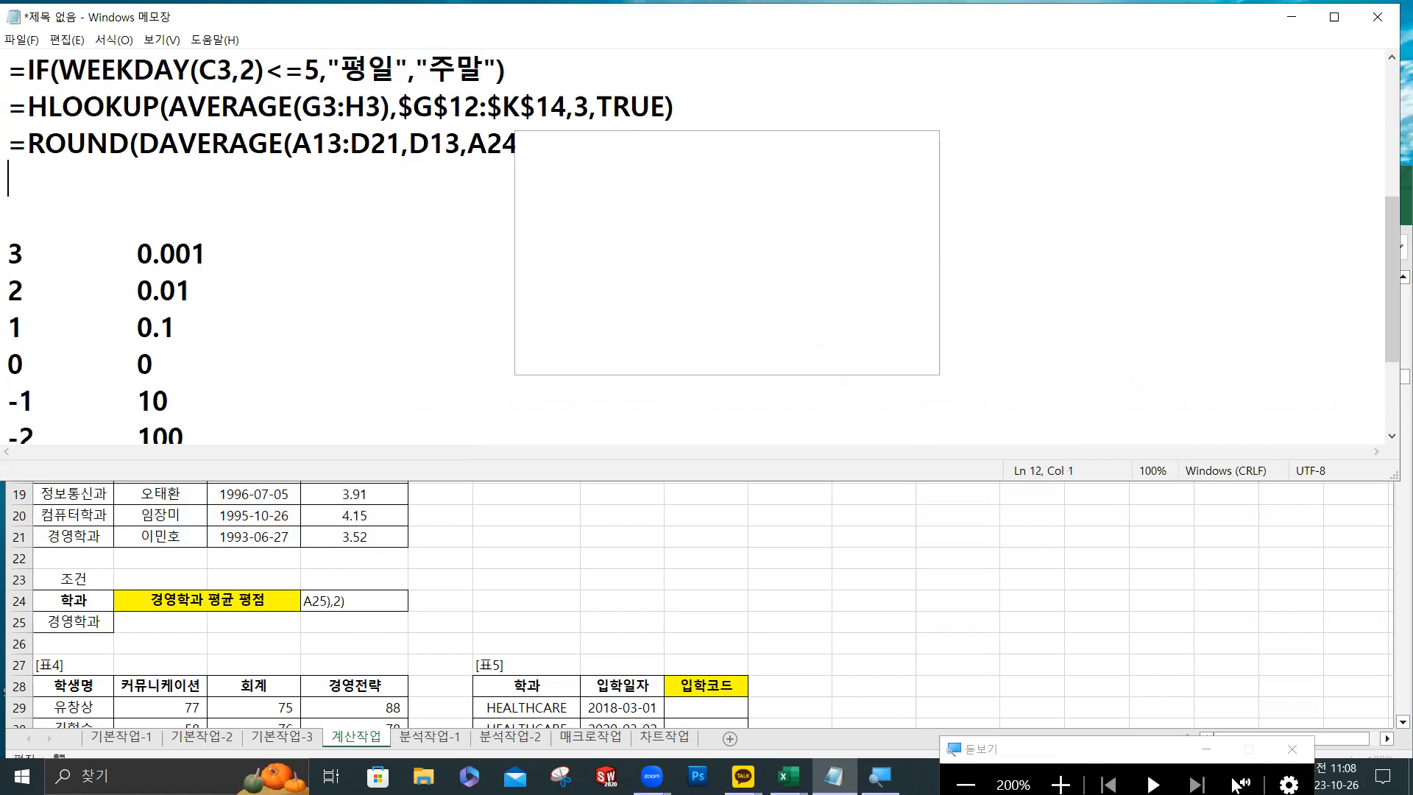
Delete the rounding digits list below the ROUND formula in Notepad.
{"action": "key", "text": "Delete"}
{"action": "key", "text": "Delete"}
{"action": "key", "text": "Delete"}
{"action": "key", "text": "Delete"}
{"action": "key", "text": "Delete"}
{"action": "key", "text": "Delete"}
{"action": "key", "text": "Delete"}
{"action": "key", "text": "Delete"}
{"action": "key", "text": "Delete"}
{"action": "key", "text": "Delete"}
{"action": "key", "text": "Delete"}
{"action": "key", "text": "Delete"}
{"action": "key", "text": "Delete"}
{"action": "key", "text": "Delete"}
{"action": "key", "text": "Delete"}
{"action": "key", "text": "Delete"}
{"action": "key", "text": "Delete"}
{"action": "key", "text": "Delete"}
{"action": "key", "text": "Delete"}
{"action": "key", "text": "Delete"}
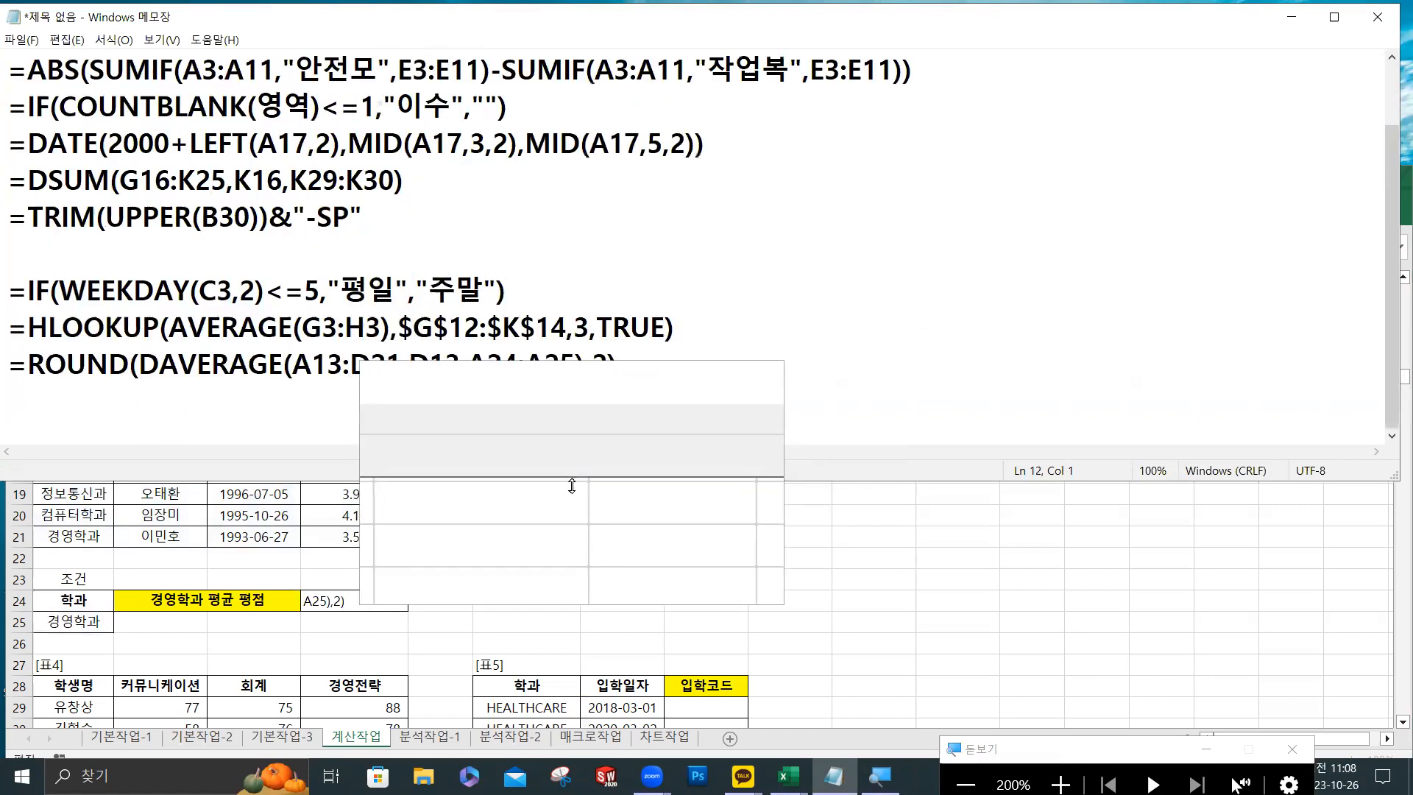
Shrink the Notepad window's height with blank lines below the ROUND formula, and return to Excel, leaving the edit of D24.
{"action": "left_click_drag", "start_coordinate": [571, 486], "coordinate": [625, 458]}
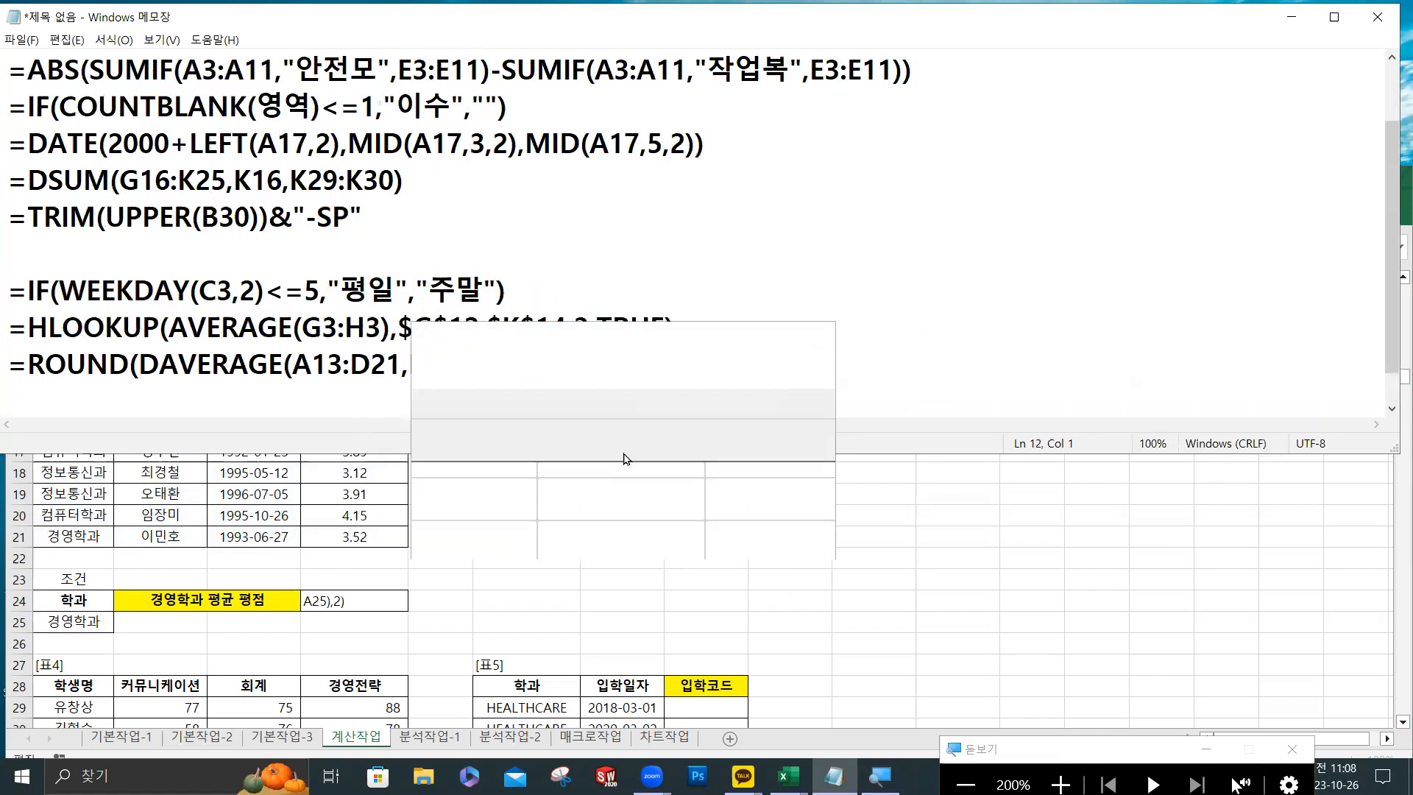
{"action": "left_click_drag", "start_coordinate": [625, 458], "coordinate": [626, 237]}
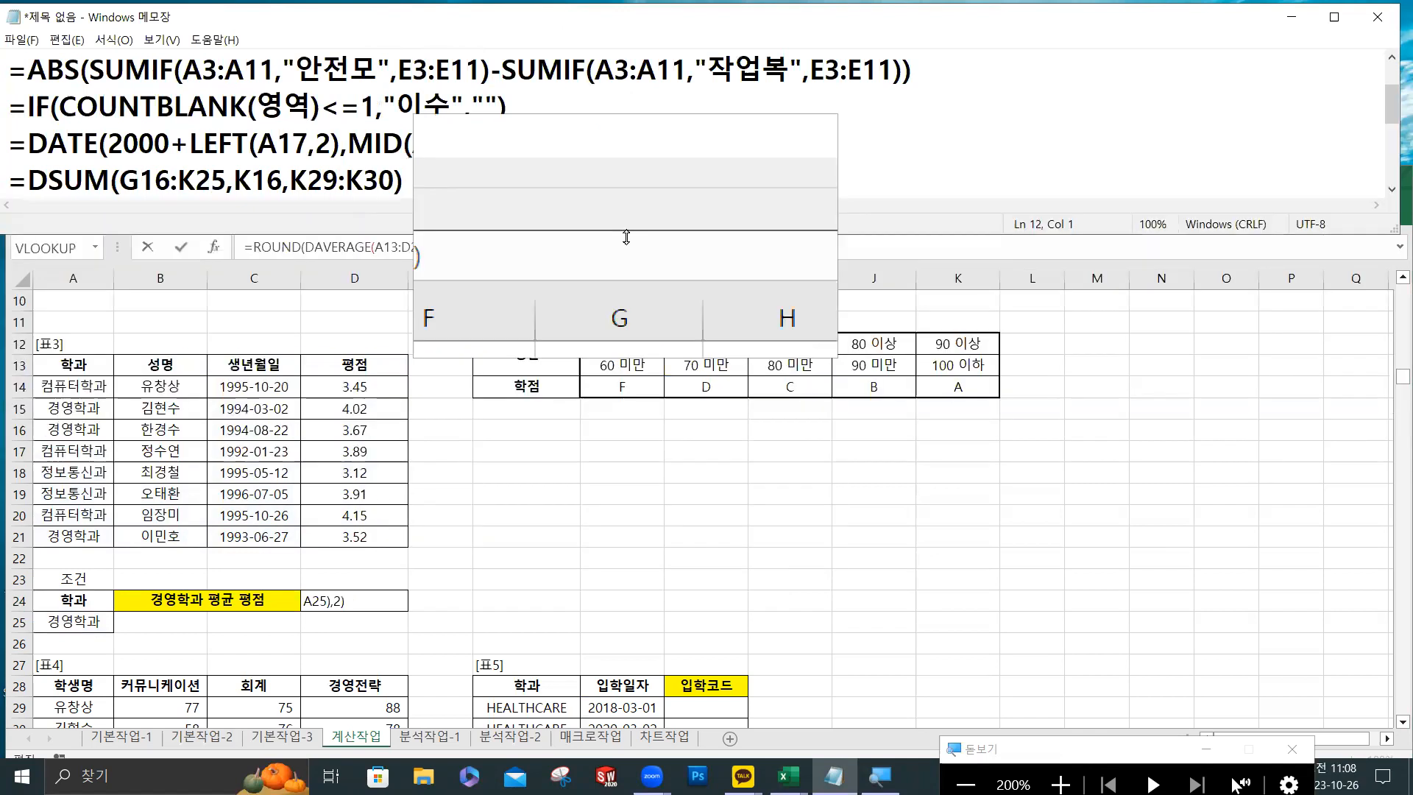
{"action": "key", "text": "Return"}
{"action": "key", "text": "Return"}
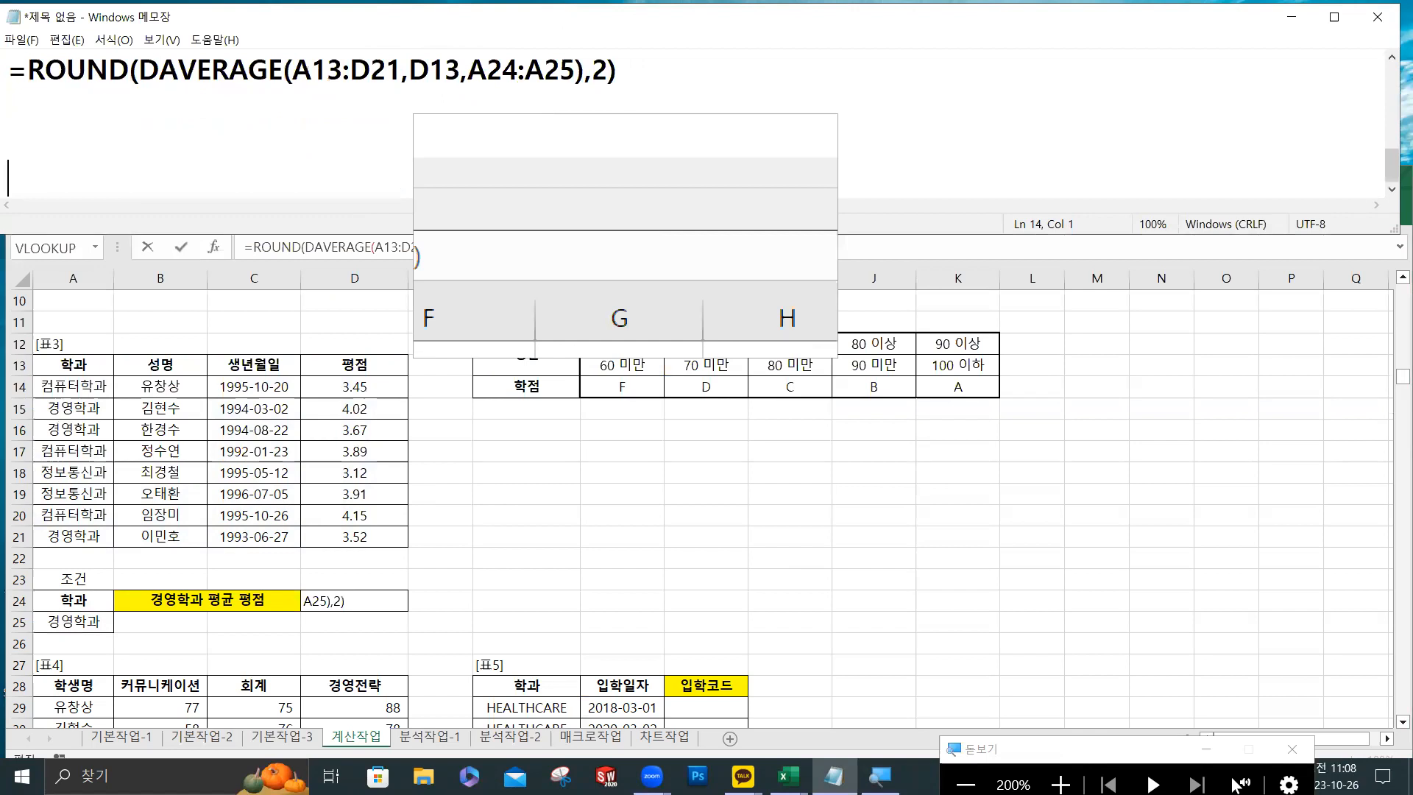
{"action": "left_click", "coordinate": [301, 108]}
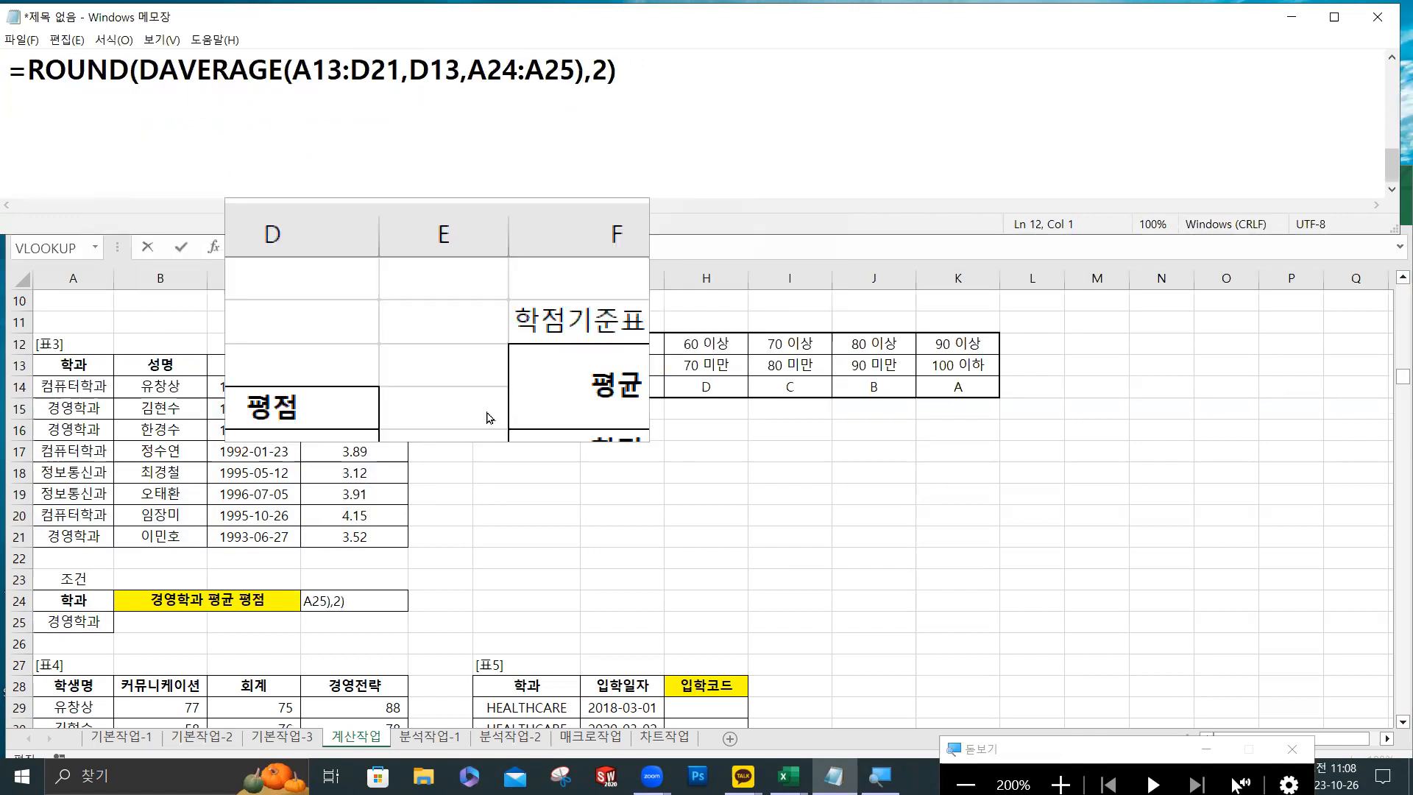
{"action": "left_click", "coordinate": [520, 505]}
{"action": "key", "text": "Escape"}
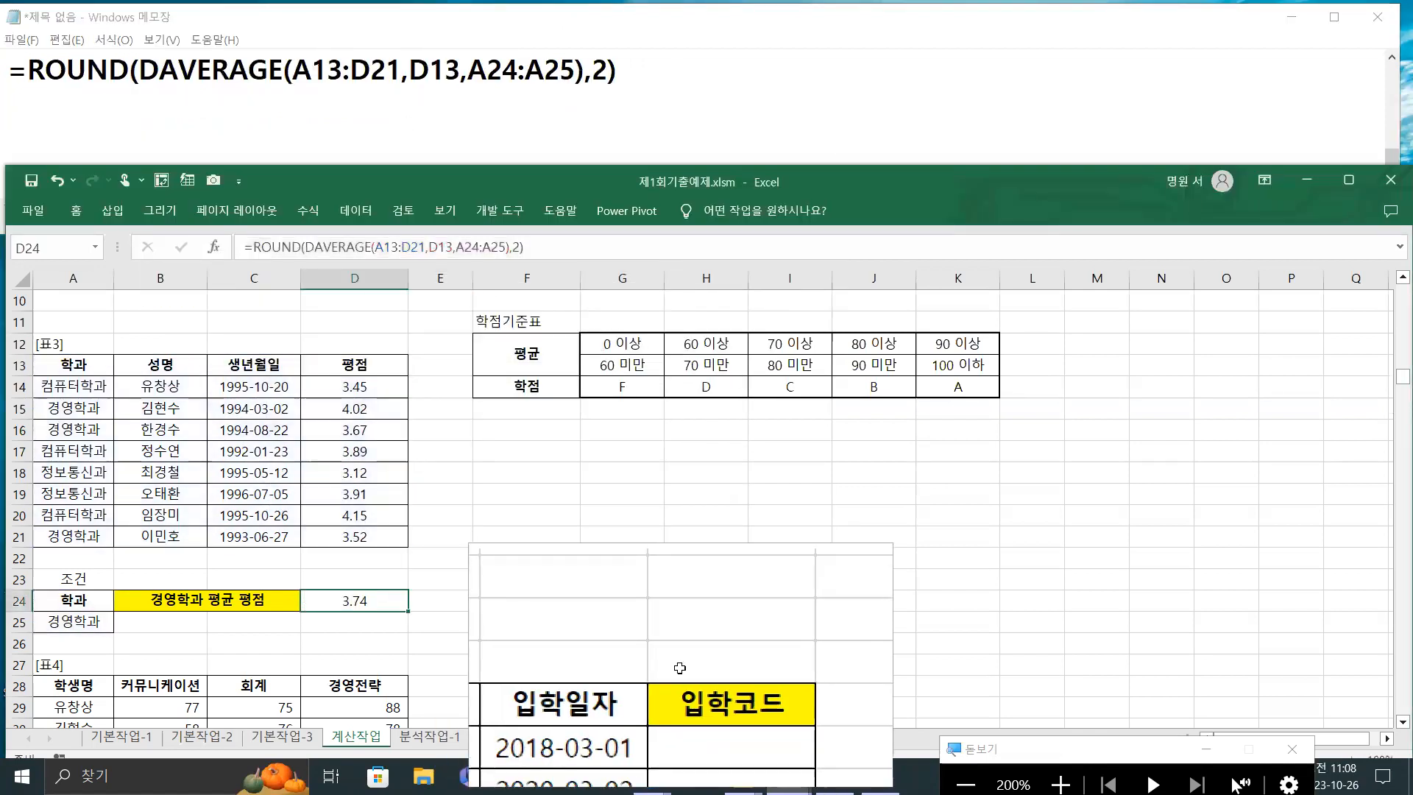
Start a COUNTIFS formula in D37 of 표4 with B29:B35 as the first criteria range.
{"action": "scroll", "coordinate": [691, 575], "scroll_direction": "down", "scroll_amount": 4}
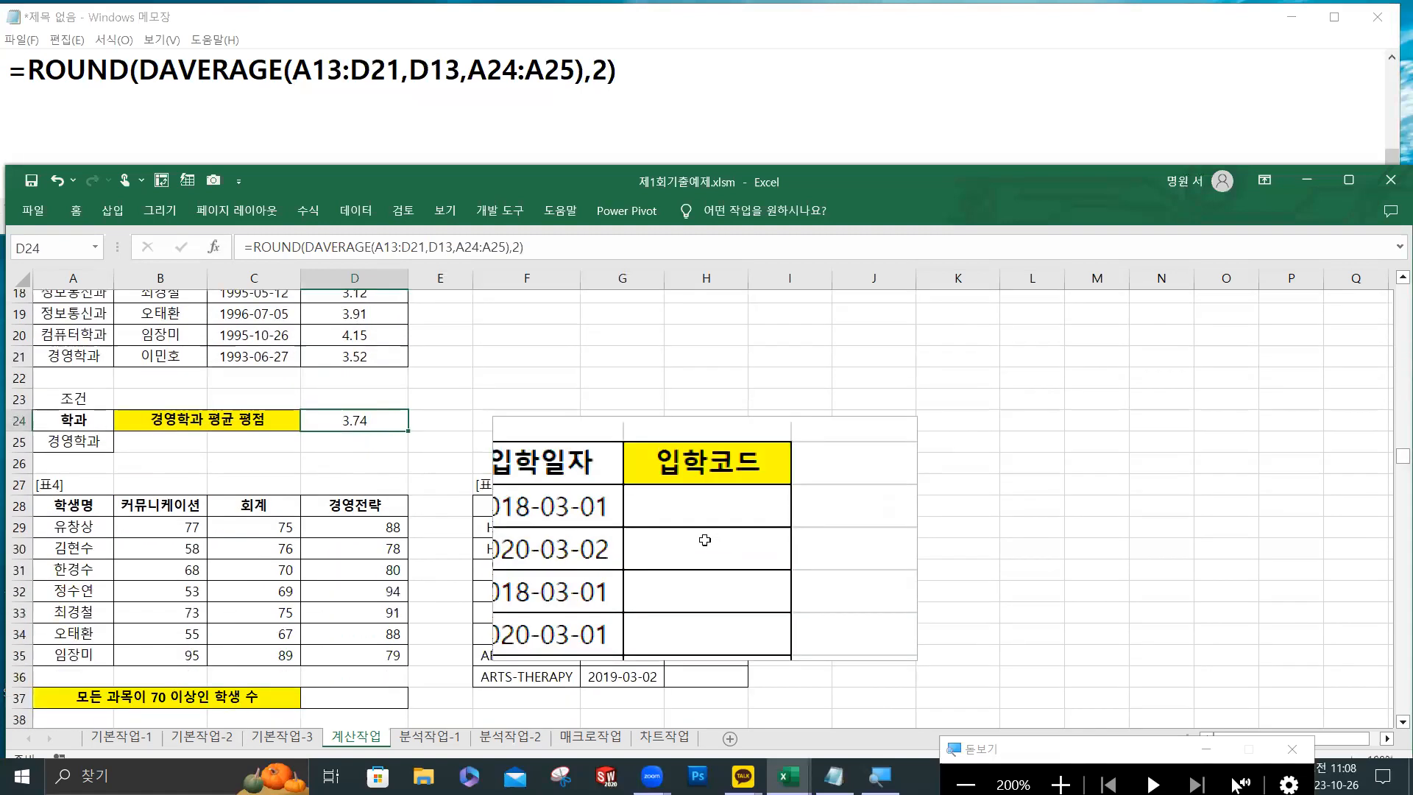
{"action": "scroll", "coordinate": [703, 532], "scroll_direction": "up", "scroll_amount": 3}
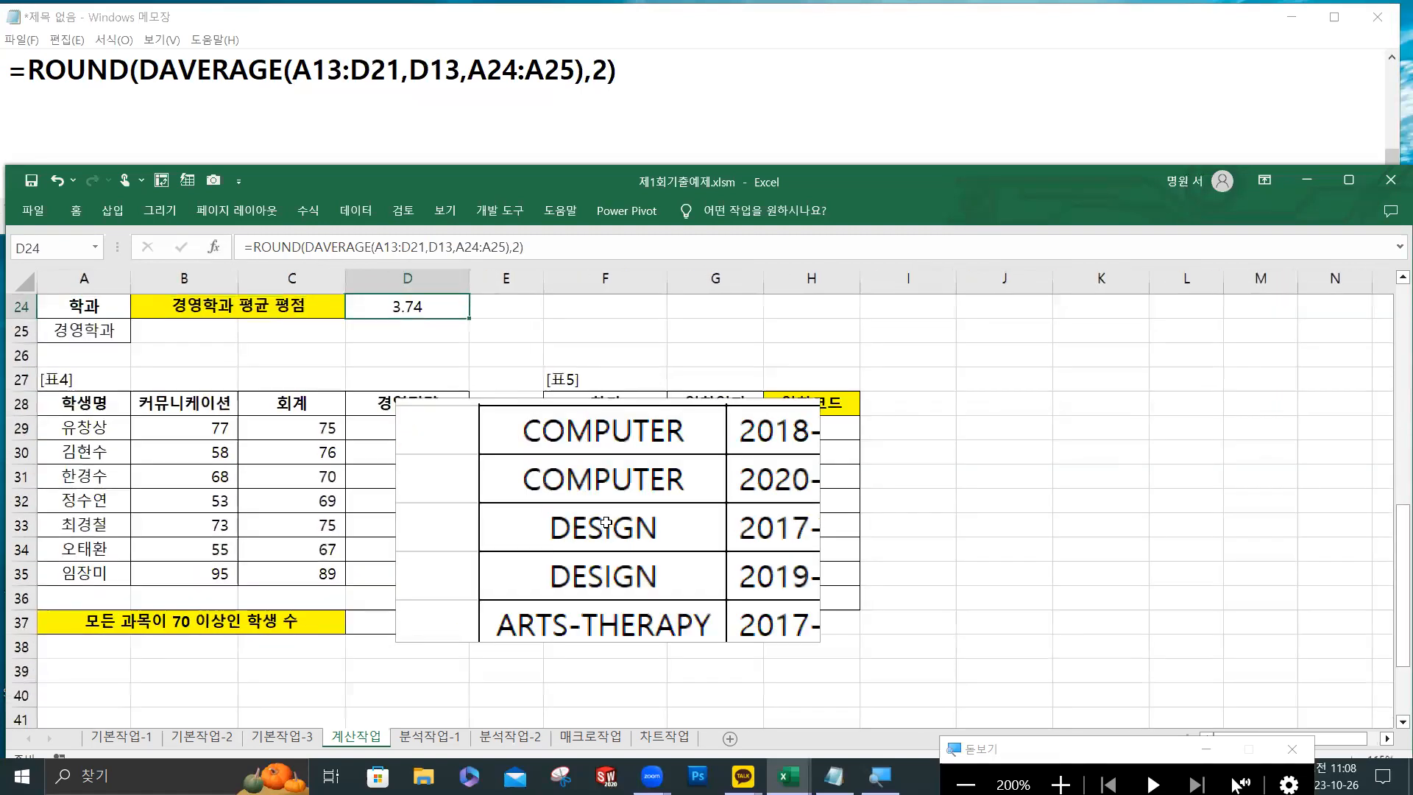
{"action": "scroll", "coordinate": [621, 508], "scroll_direction": "up", "scroll_amount": 1}
{"action": "scroll", "coordinate": [621, 507], "scroll_direction": "down", "scroll_amount": 1}
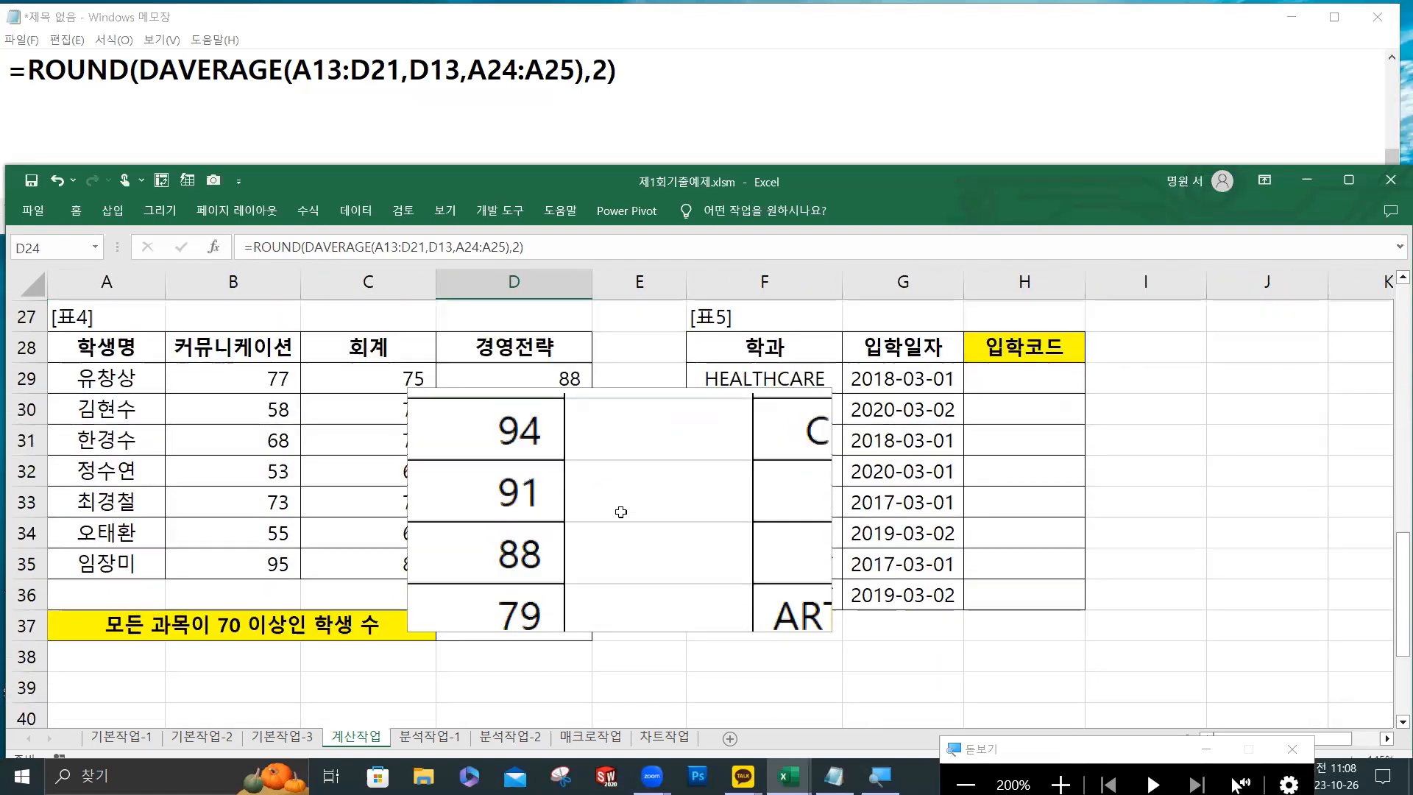
{"action": "left_click", "coordinate": [515, 624]}
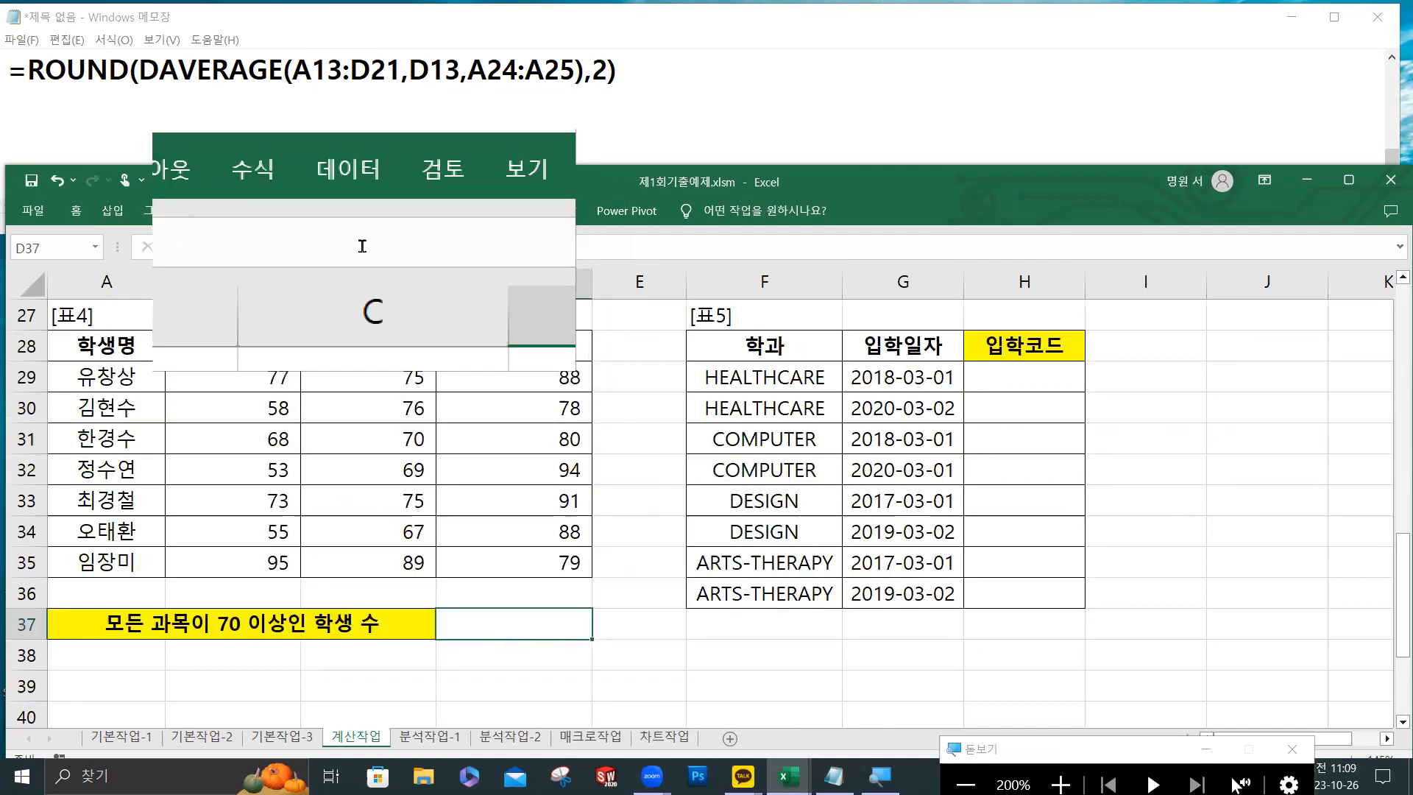
{"action": "key", "text": "ctrl+z"}
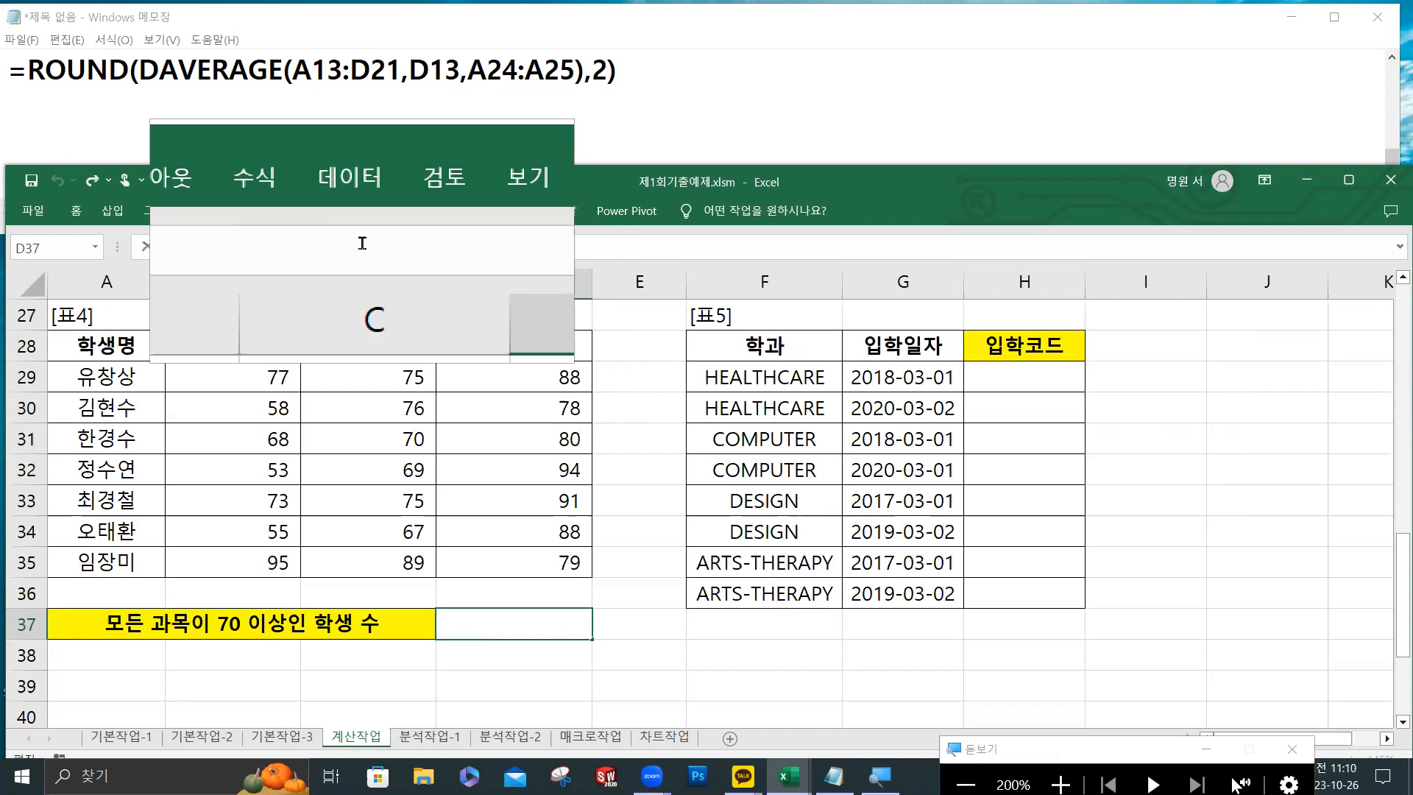
{"action": "type", "text": "=c"}
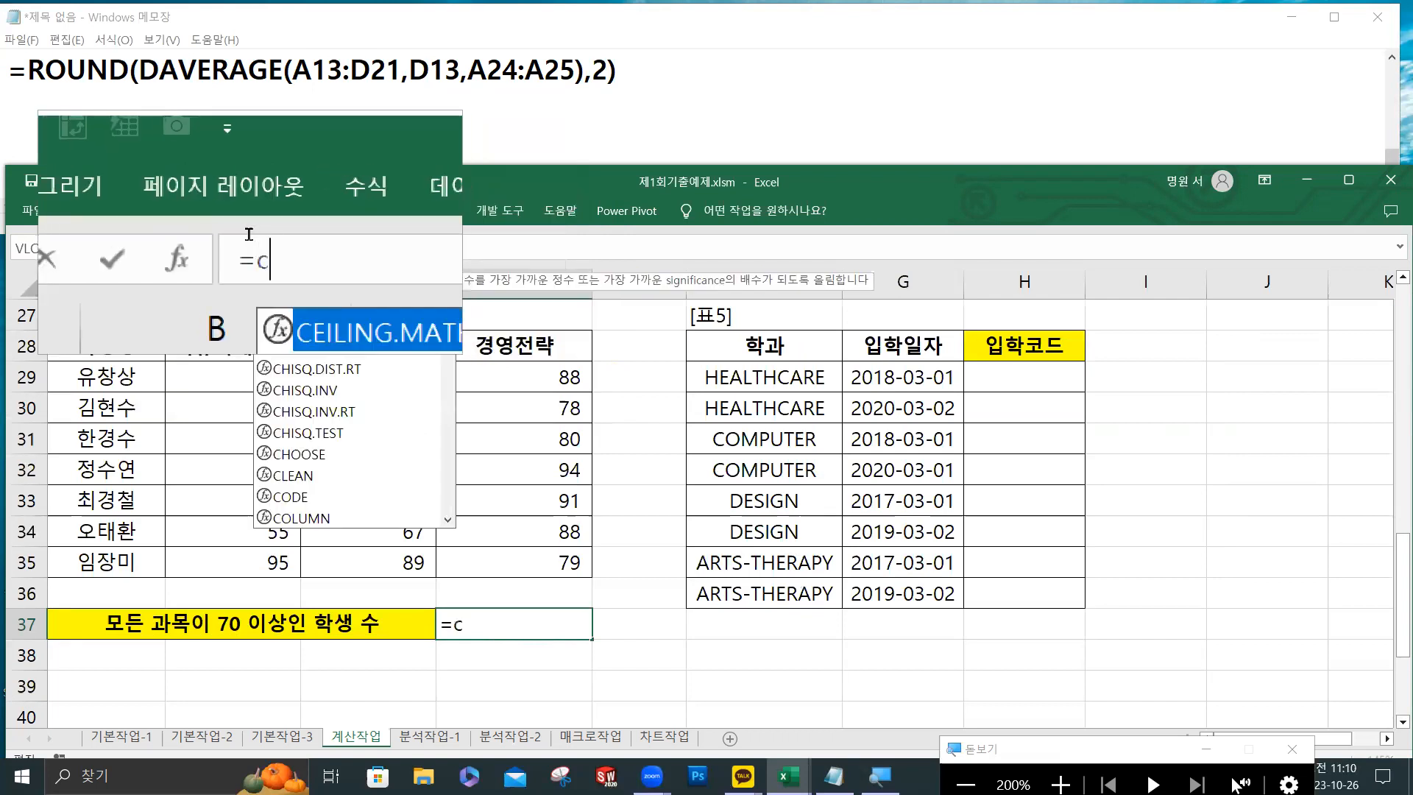
{"action": "type", "text": "ount"}
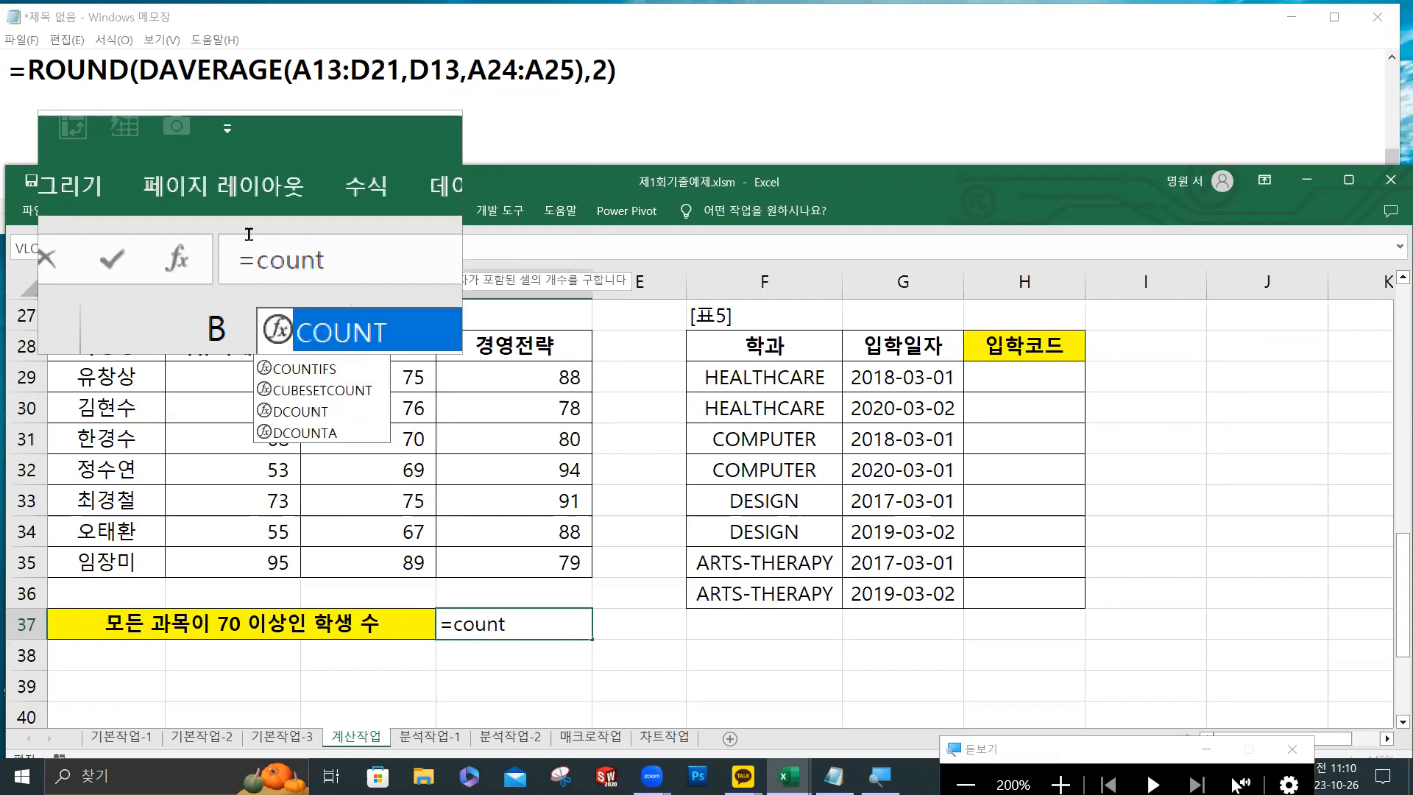
{"action": "left_click", "coordinate": [322, 377]}
{"action": "double_click", "coordinate": [321, 378]}
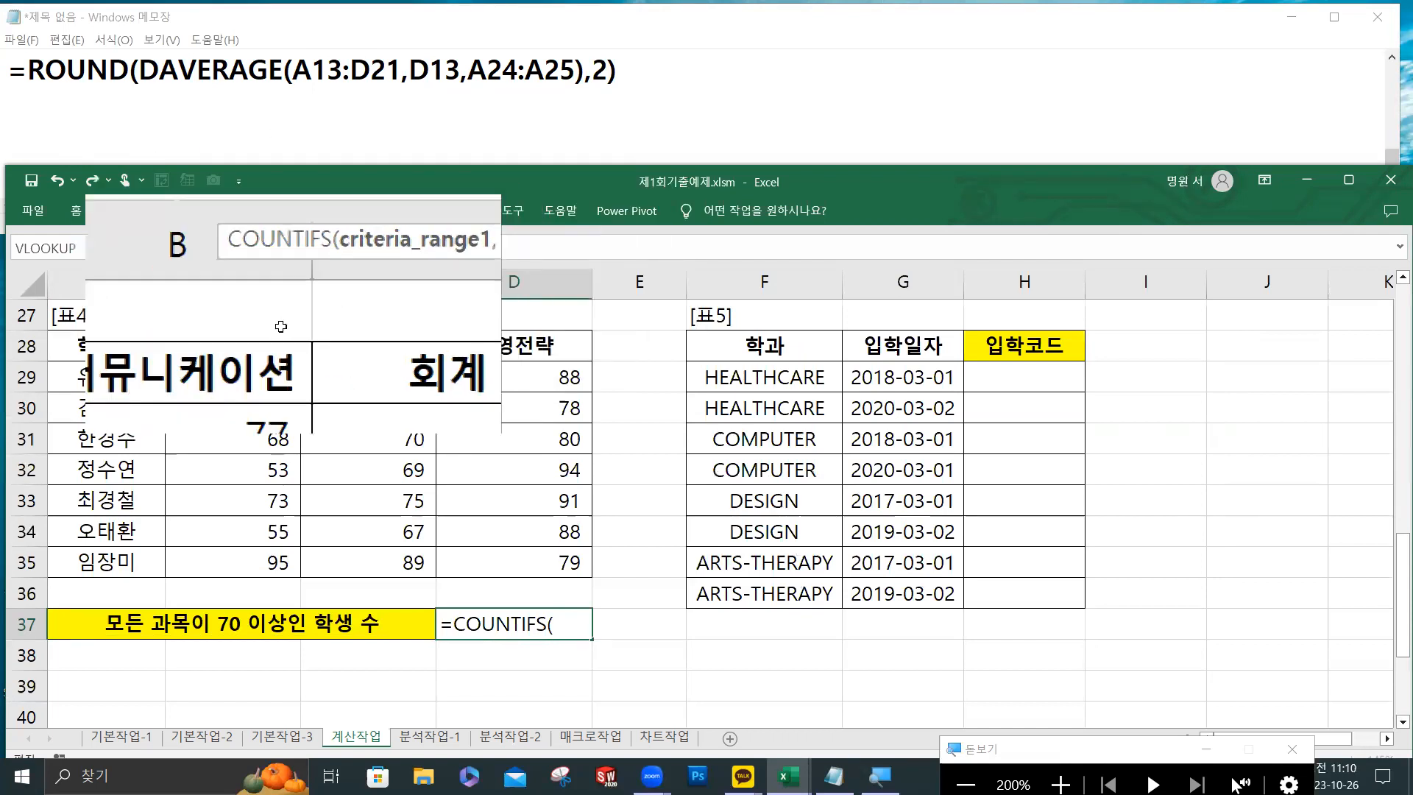
{"action": "left_click", "coordinate": [252, 381]}
{"action": "left_click_drag", "start_coordinate": [251, 383], "coordinate": [252, 562]}
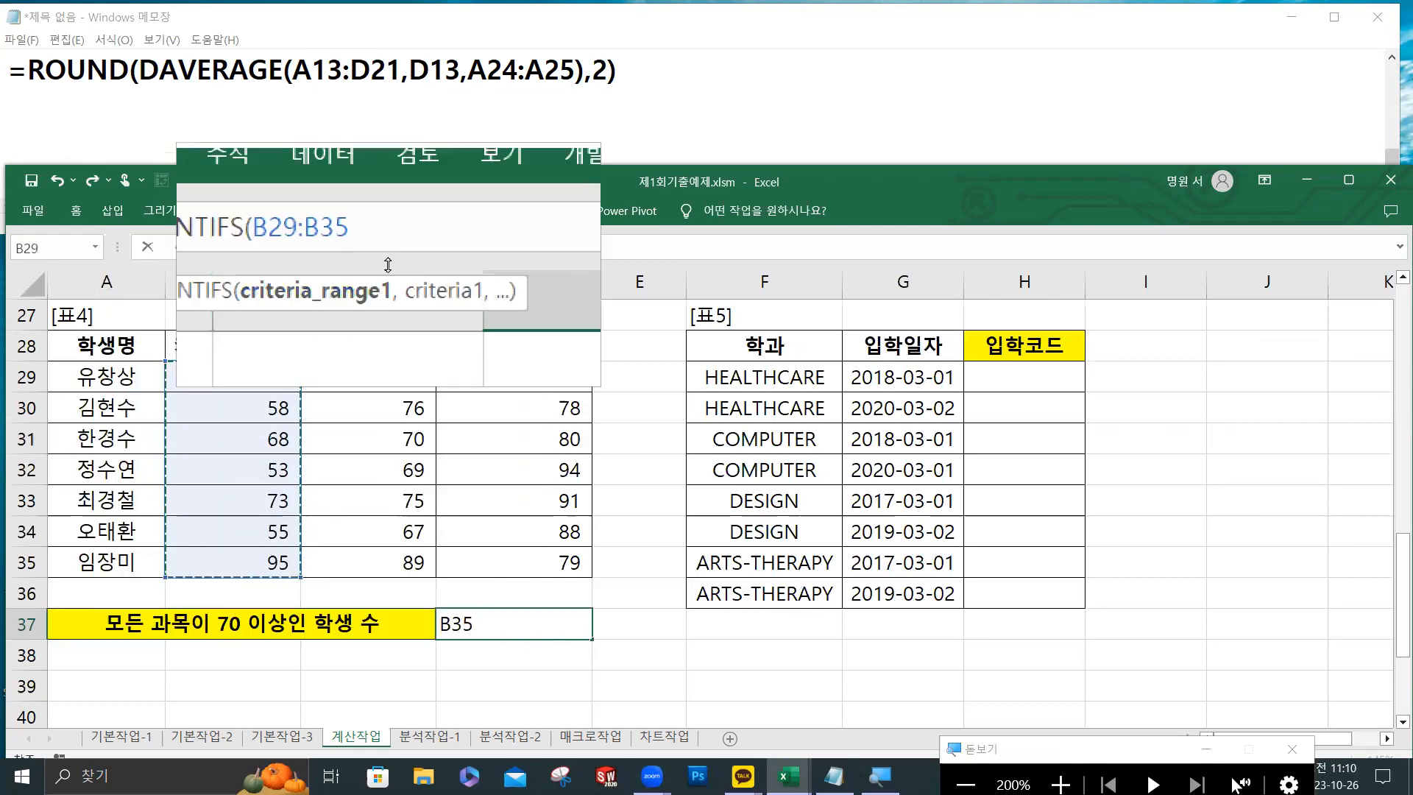
Add ">=70", enclosed in double quotation marks, as the criterion for B29:B35.
{"action": "type", "text": ","}
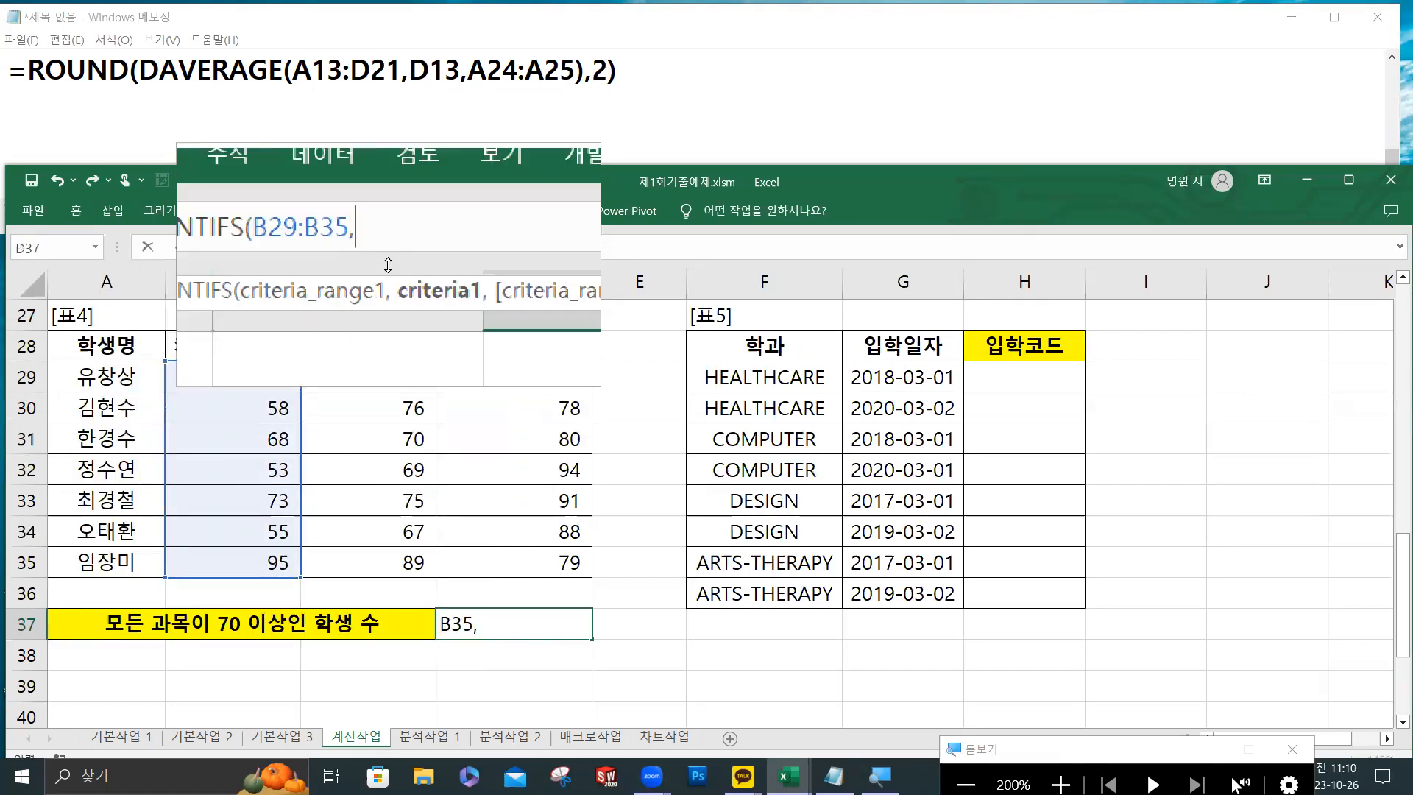
{"action": "type", "text": ">=70"}
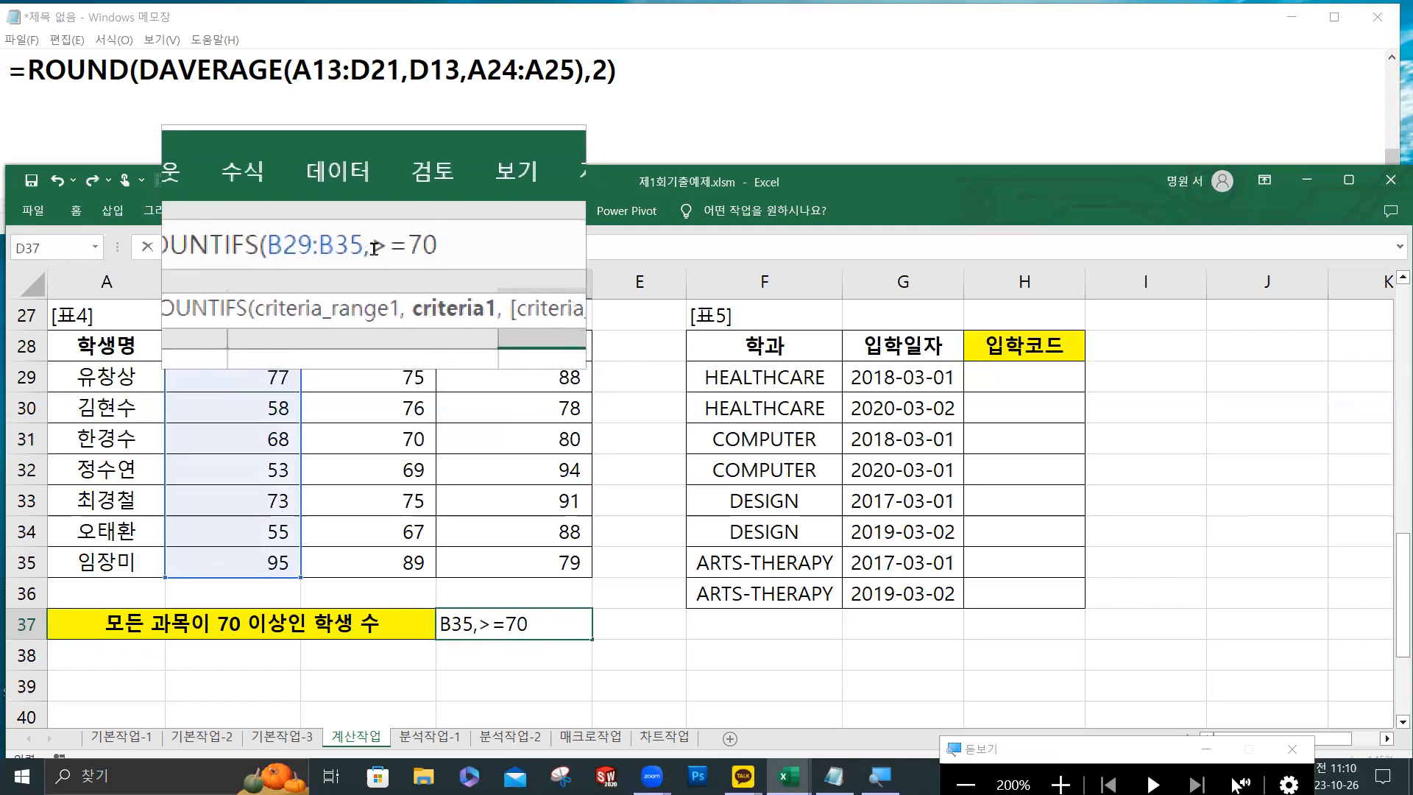
{"action": "left_click_drag", "start_coordinate": [375, 249], "coordinate": [402, 252]}
{"action": "left_click", "coordinate": [377, 247]}
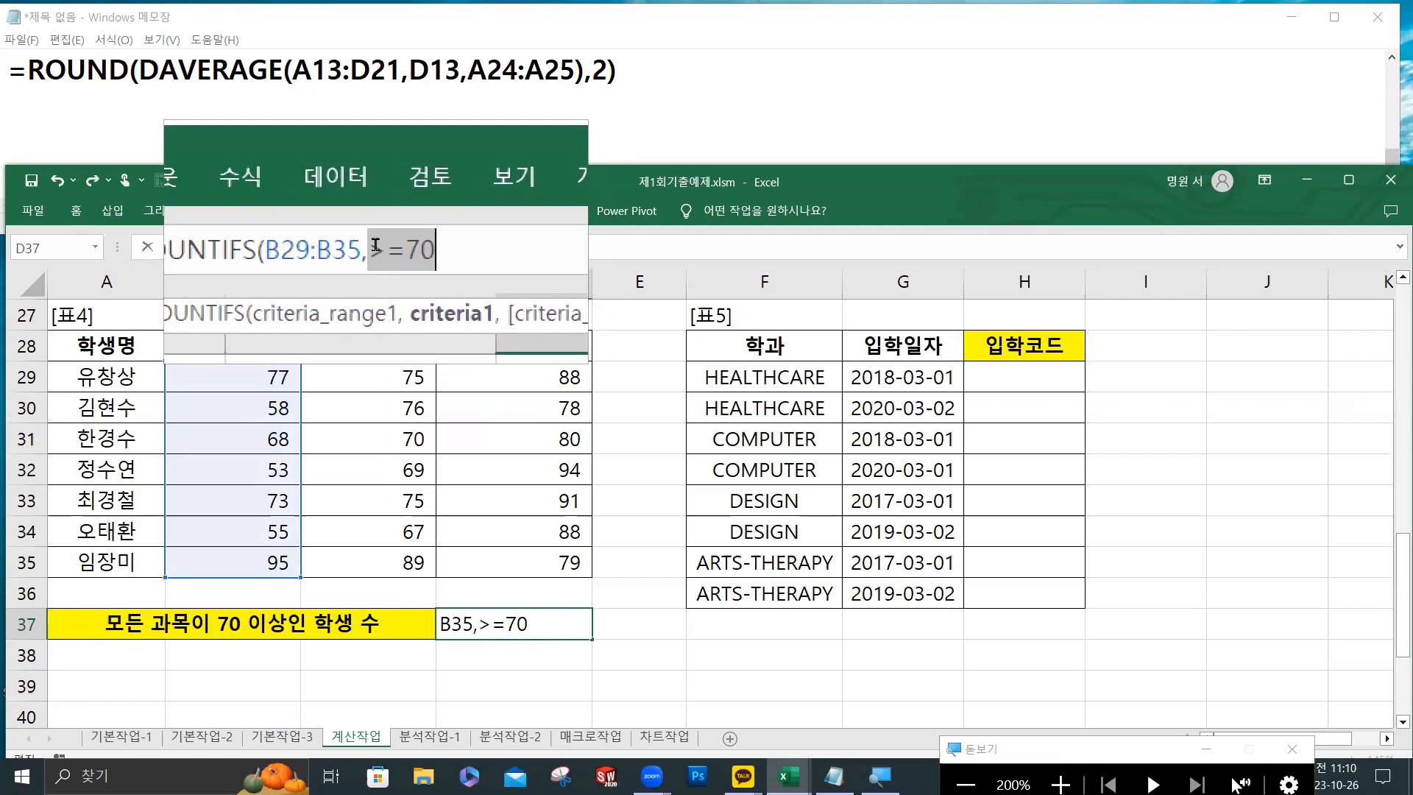
{"action": "type", "text": "\""}
{"action": "left_click", "coordinate": [441, 256]}
{"action": "type", "text": "\""}
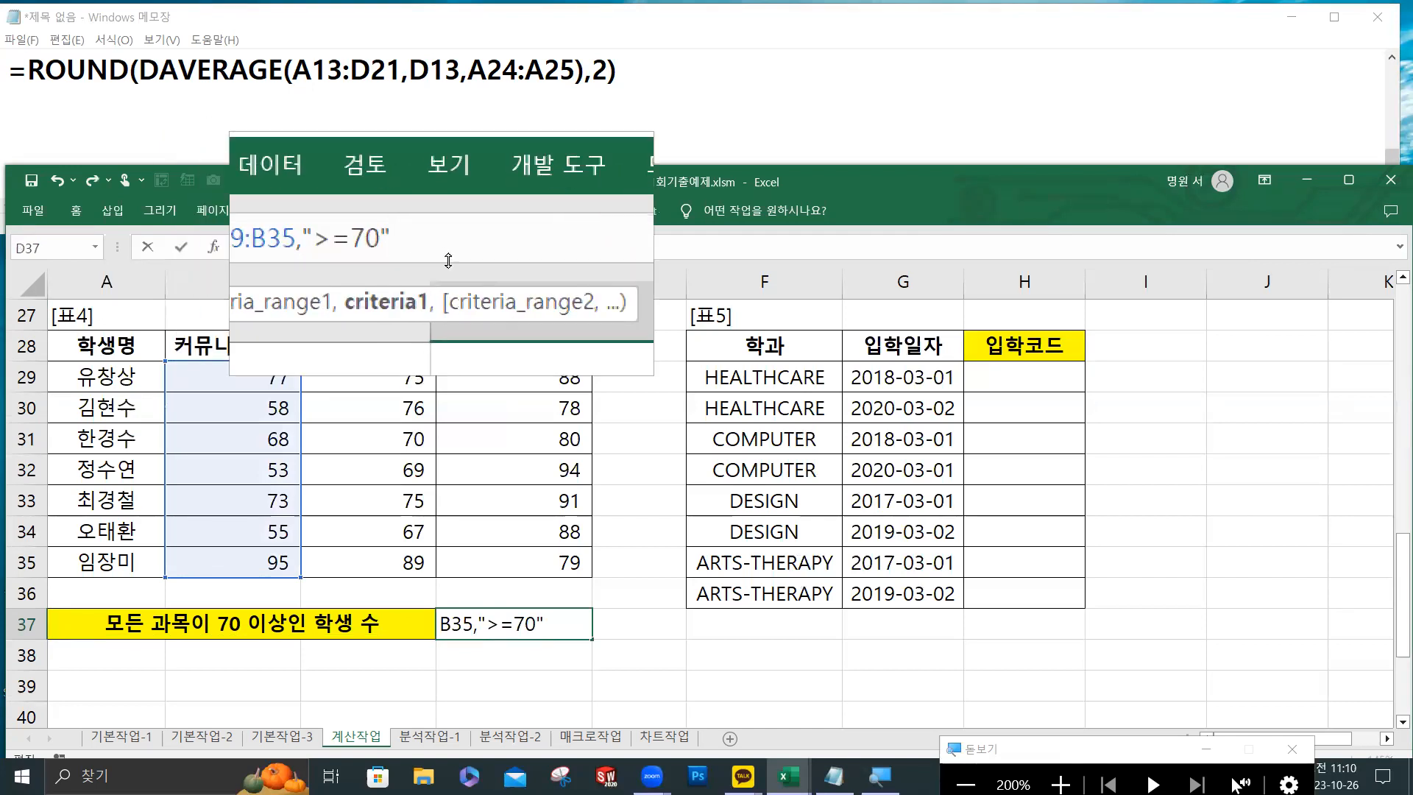
Add C29:C35 with the criterion ">=70" as the second condition of the COUNTIFS formula.
{"action": "type", "text": ","}
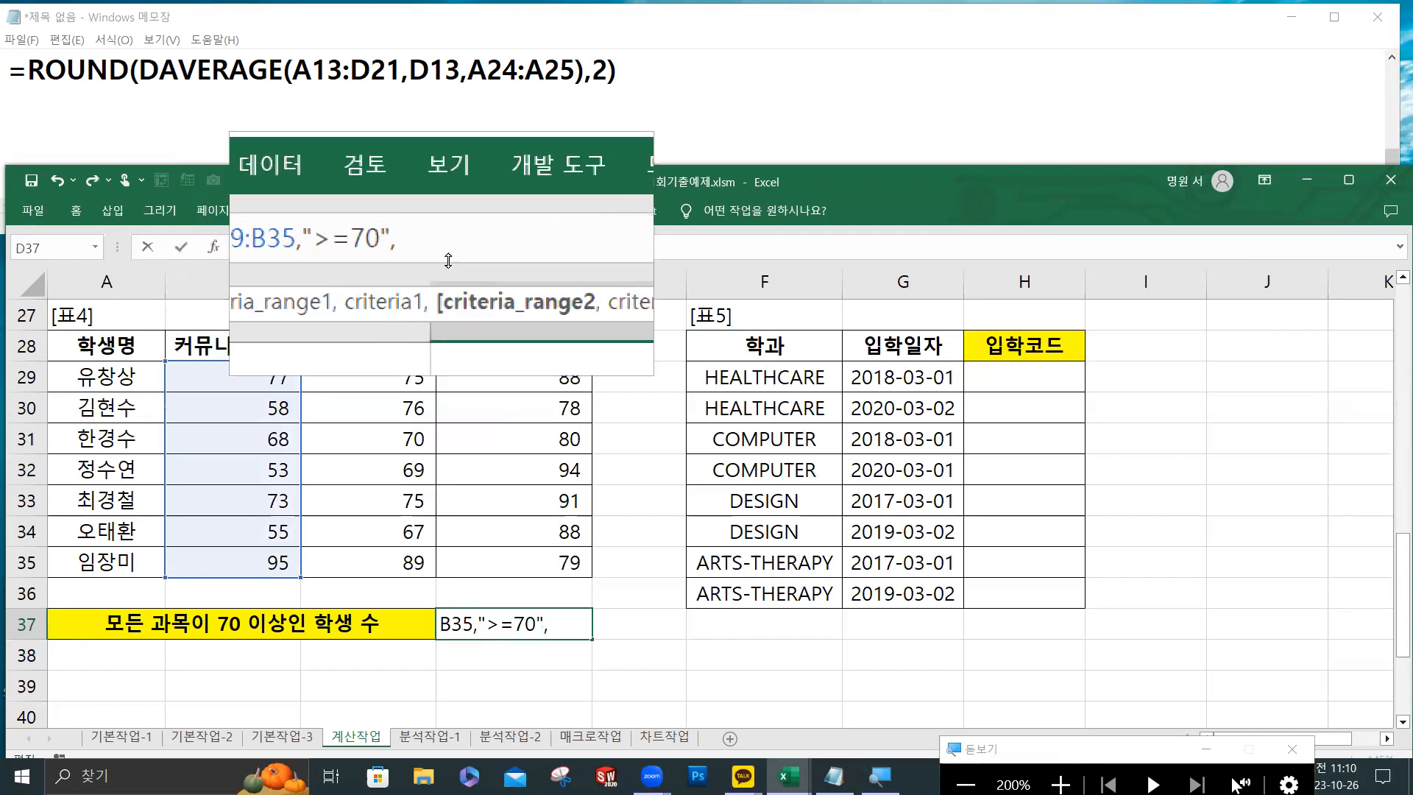
{"action": "left_click_drag", "start_coordinate": [368, 376], "coordinate": [383, 567]}
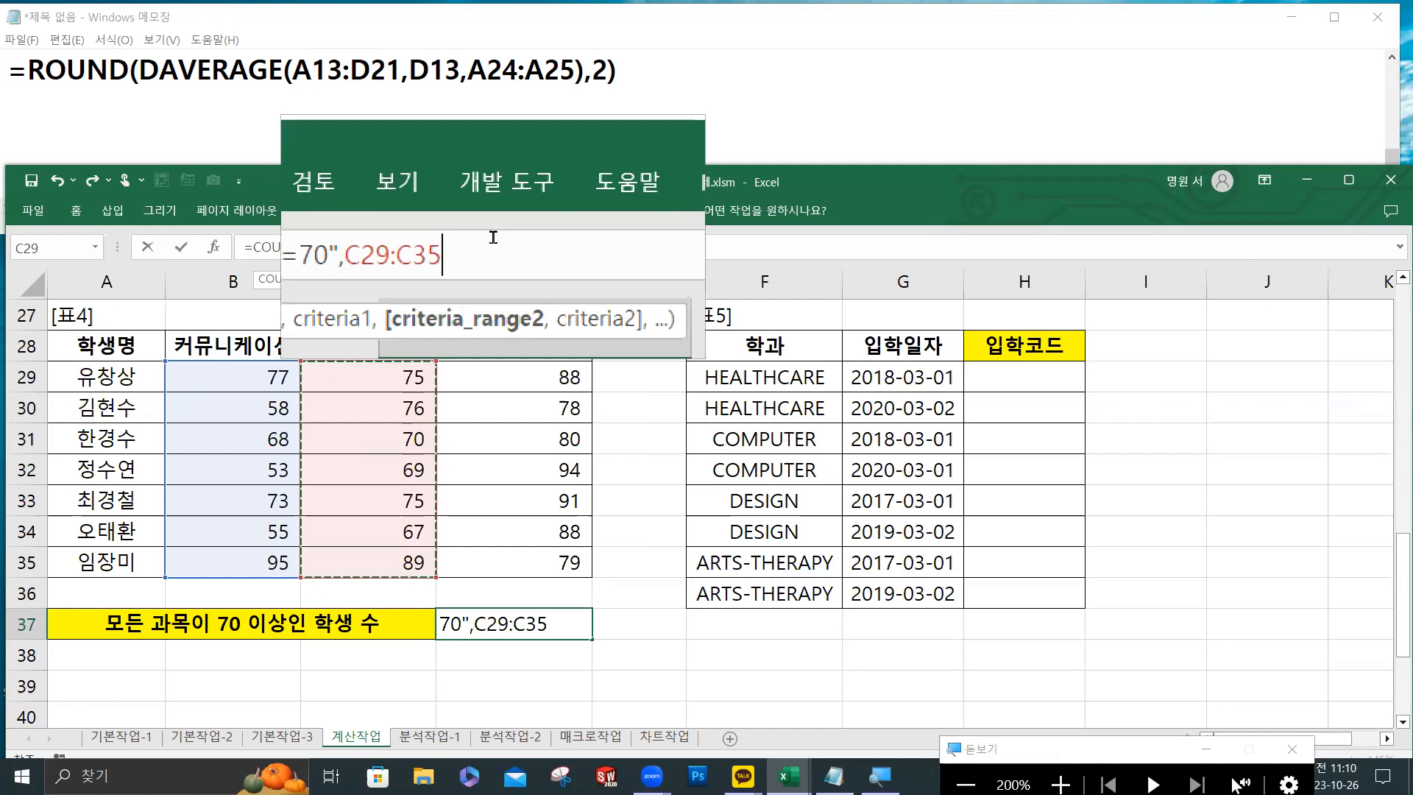
{"action": "type", "text": ","}
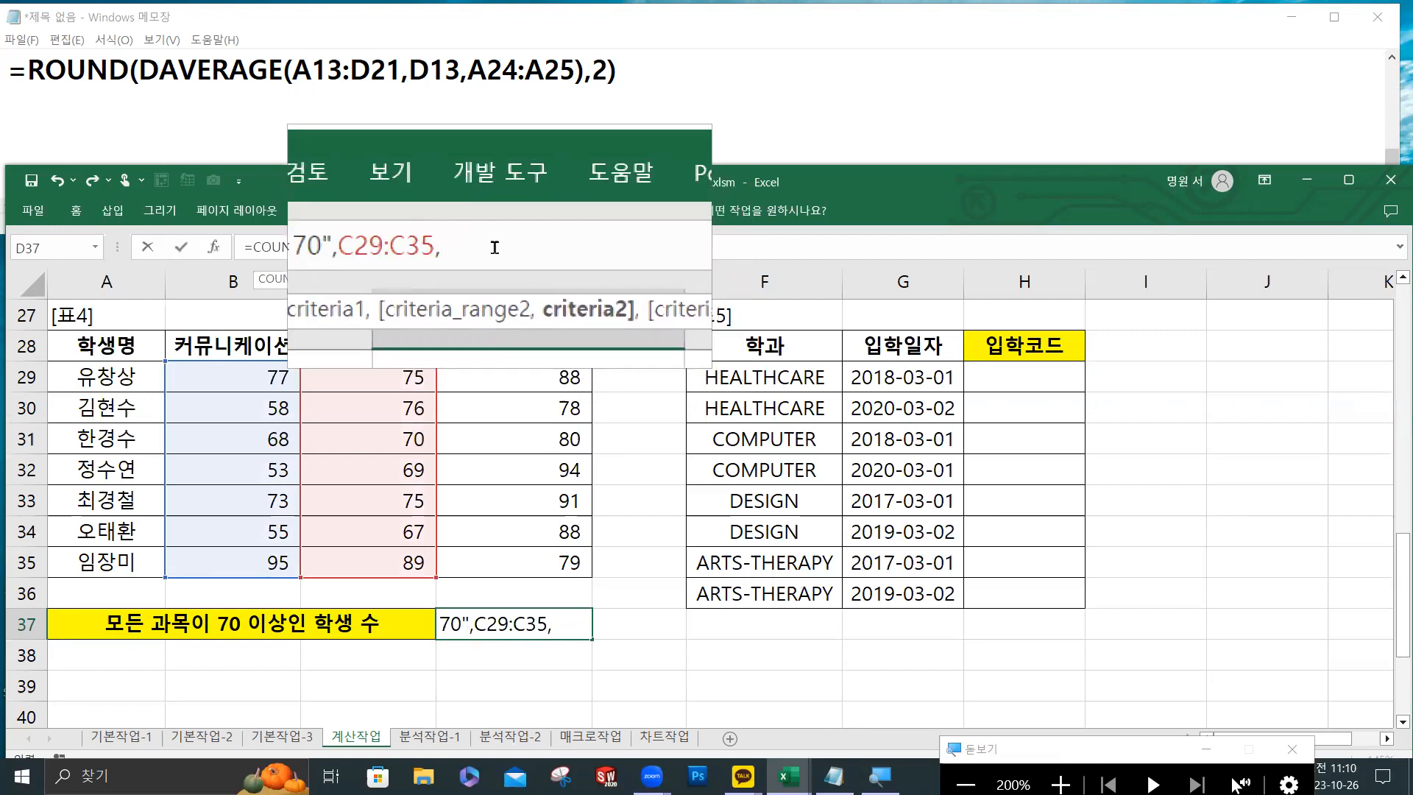
{"action": "type", "text": "\">="}
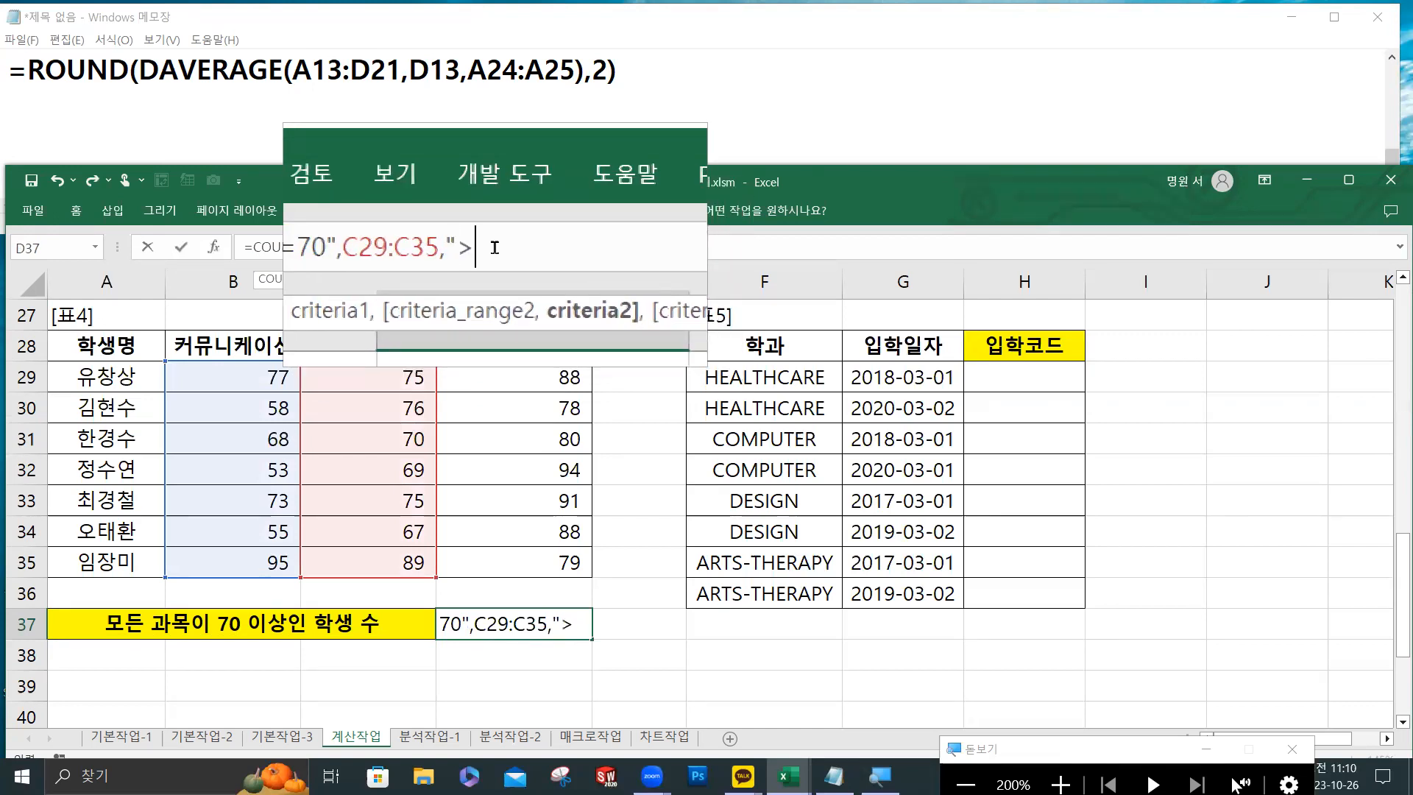
{"action": "type", "text": "70\","}
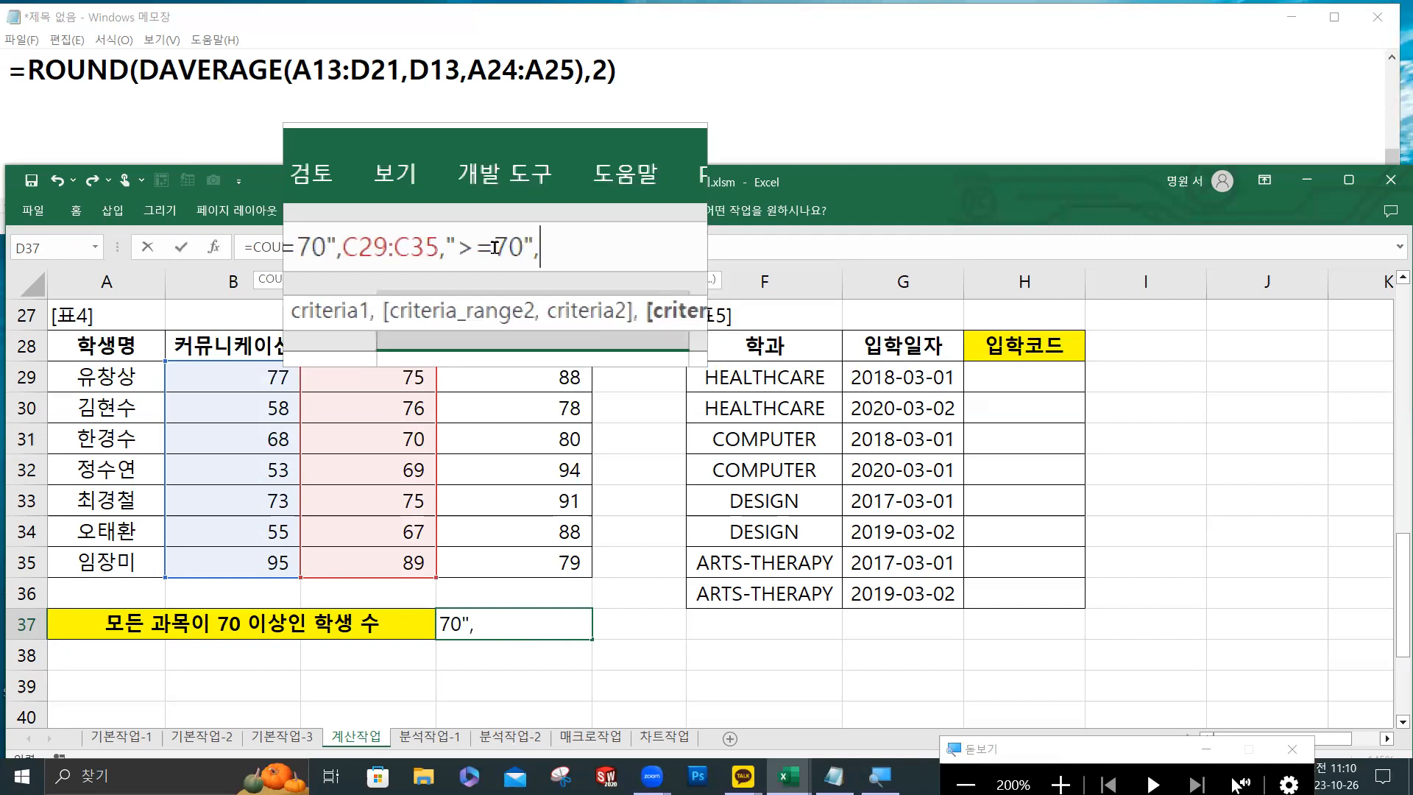
Add D29:D35 with the criterion ">=70" as the third condition and close the COUNTIFS formula.
{"action": "left_click_drag", "start_coordinate": [529, 375], "coordinate": [541, 565]}
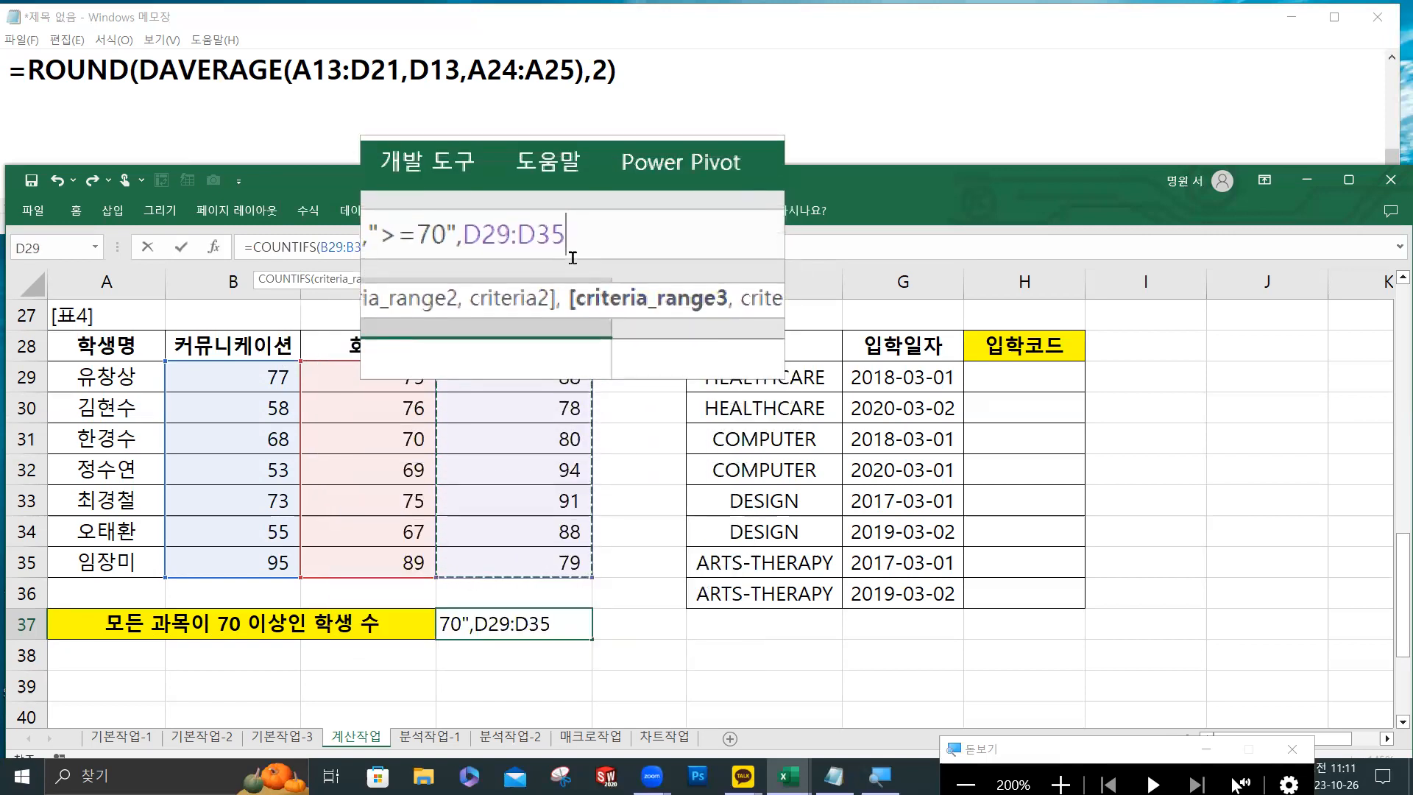
{"action": "type", "text": ","}
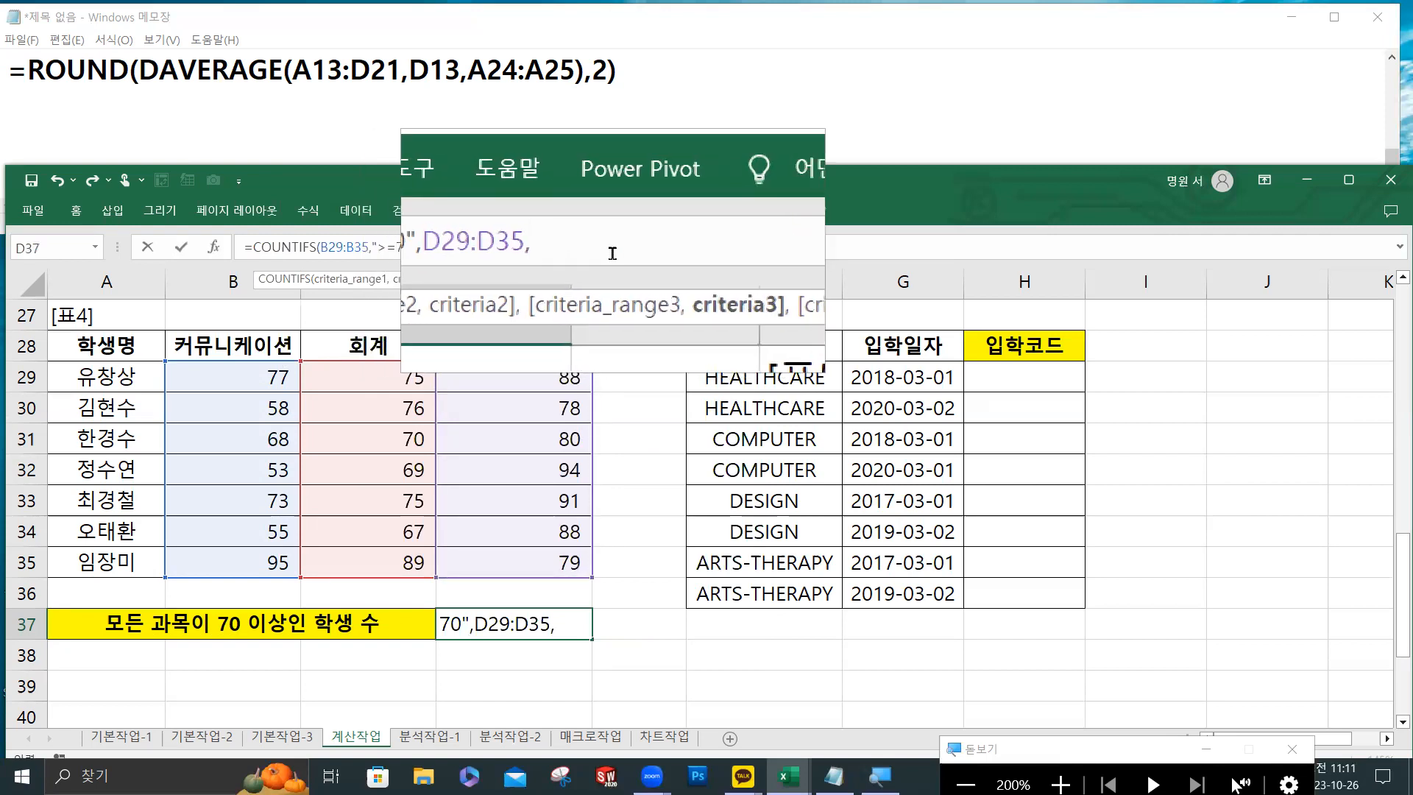
{"action": "type", "text": "\">=70\""}
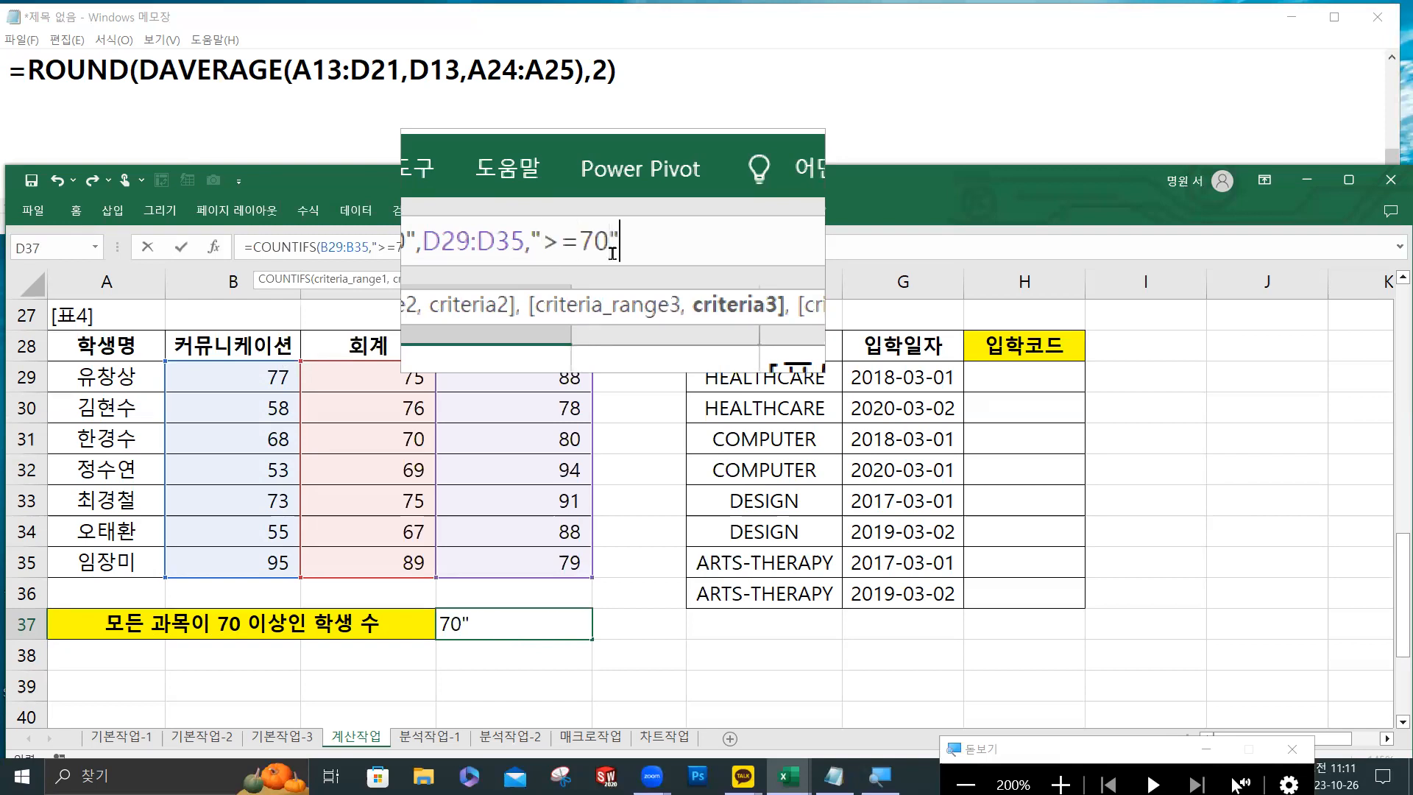
{"action": "type", "text": ")"}
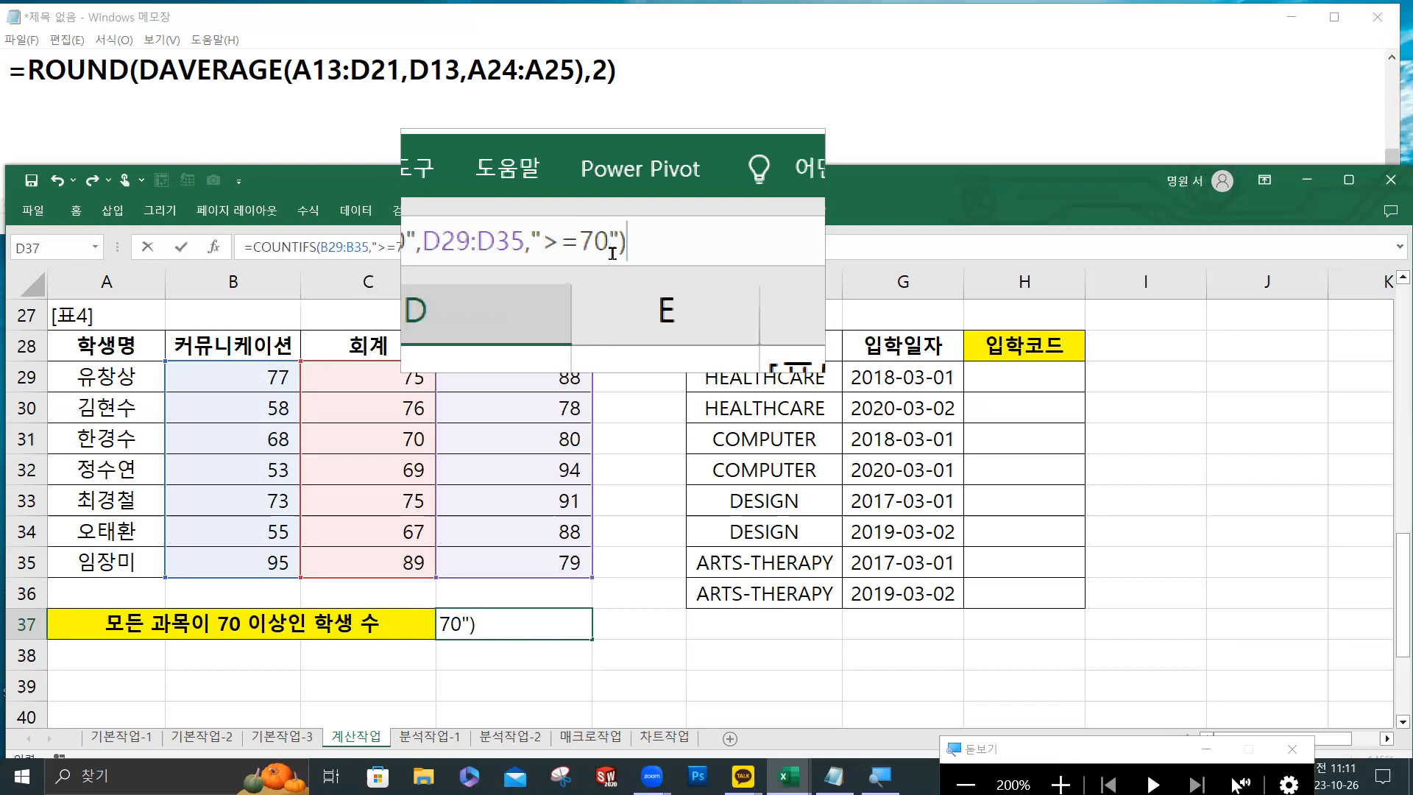
Copy the whole COUNTIFS formula, enter it in D37, and paste it into Notepad below the ROUND formula.
{"action": "left_click_drag", "start_coordinate": [633, 251], "coordinate": [232, 242]}
{"action": "key", "text": "ctrl+c"}
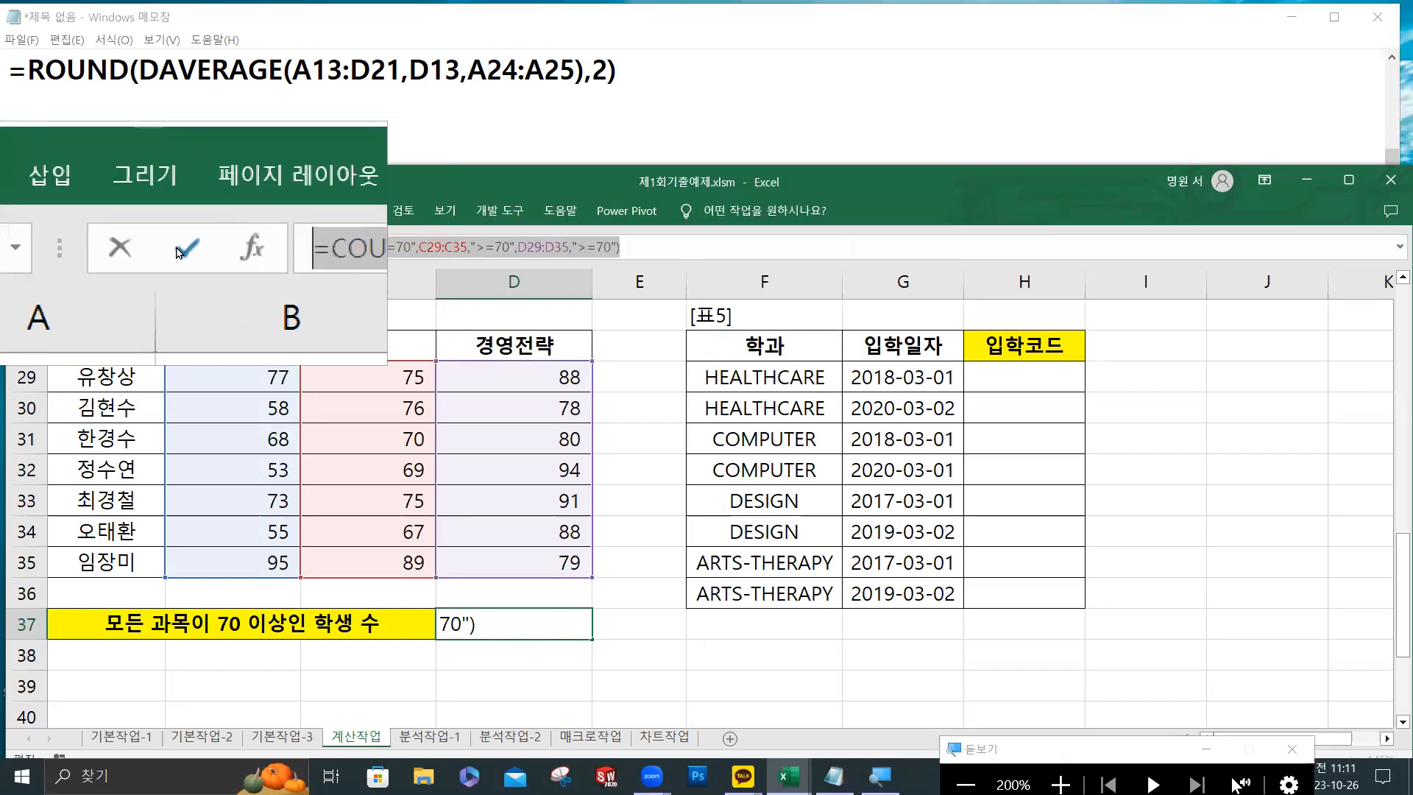
{"action": "left_click", "coordinate": [181, 246]}
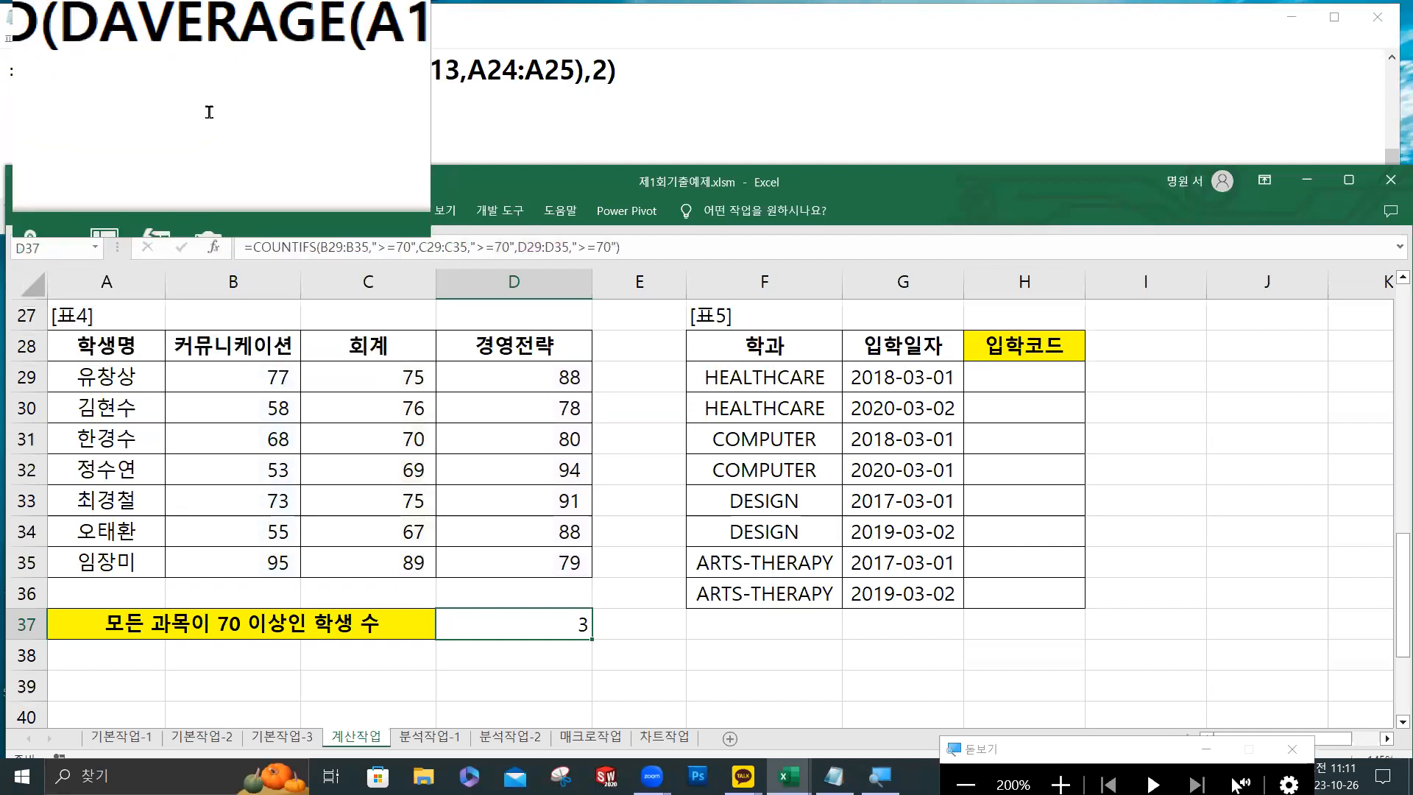
{"action": "left_click", "coordinate": [209, 112]}
{"action": "key", "text": "ctrl+v"}
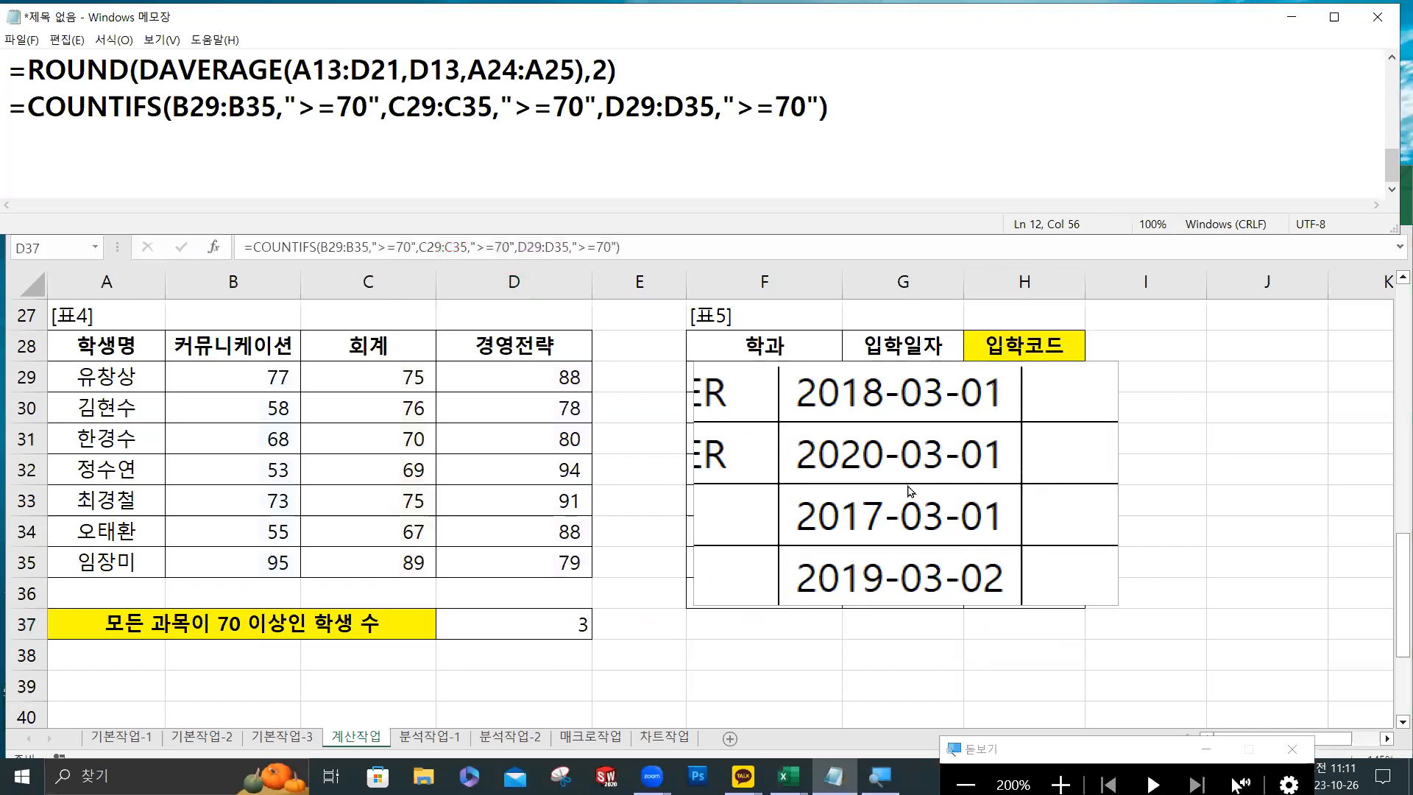
In H29, build a LEFT formula that extracts the first 3 characters of the department in F29.
{"action": "left_click", "coordinate": [1014, 368]}
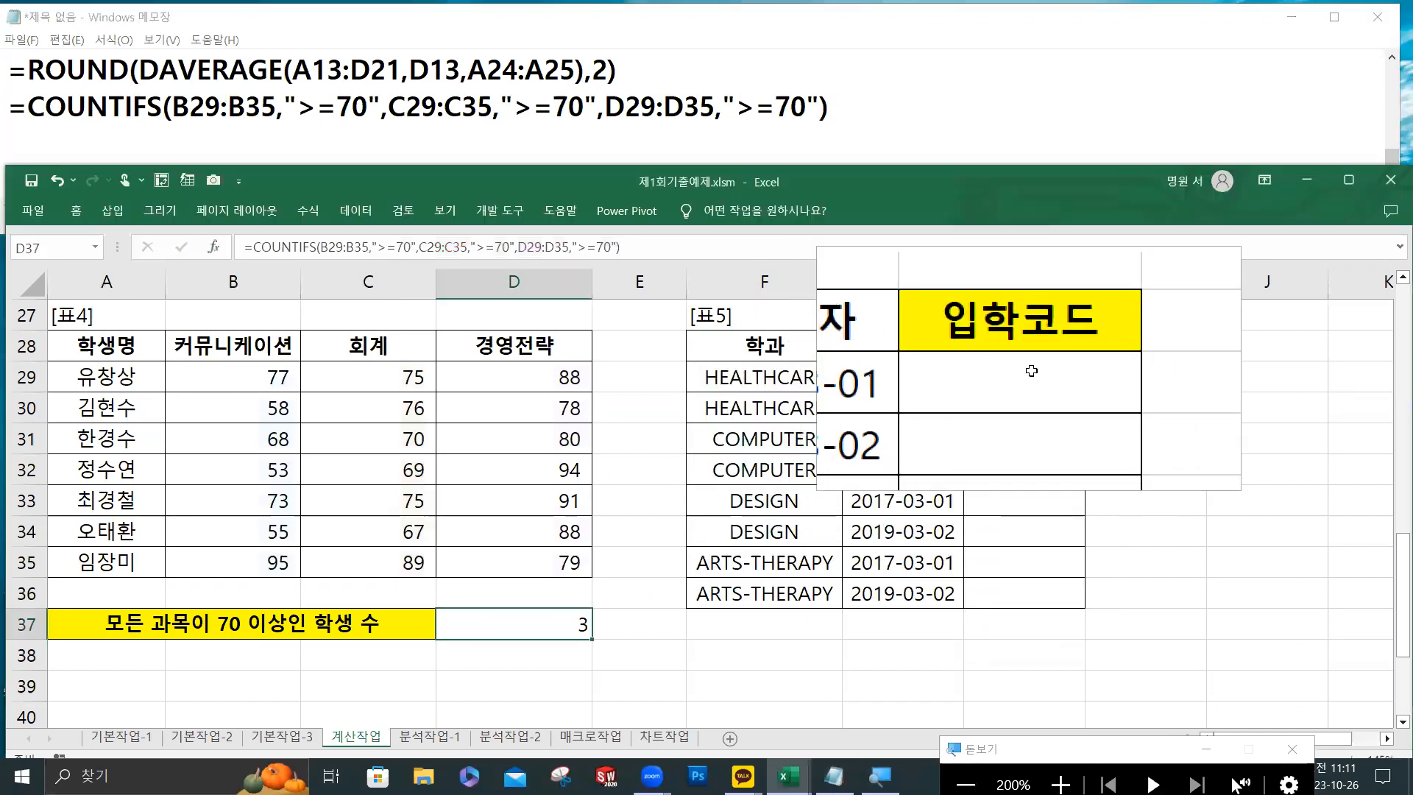
{"action": "left_click", "coordinate": [1031, 371]}
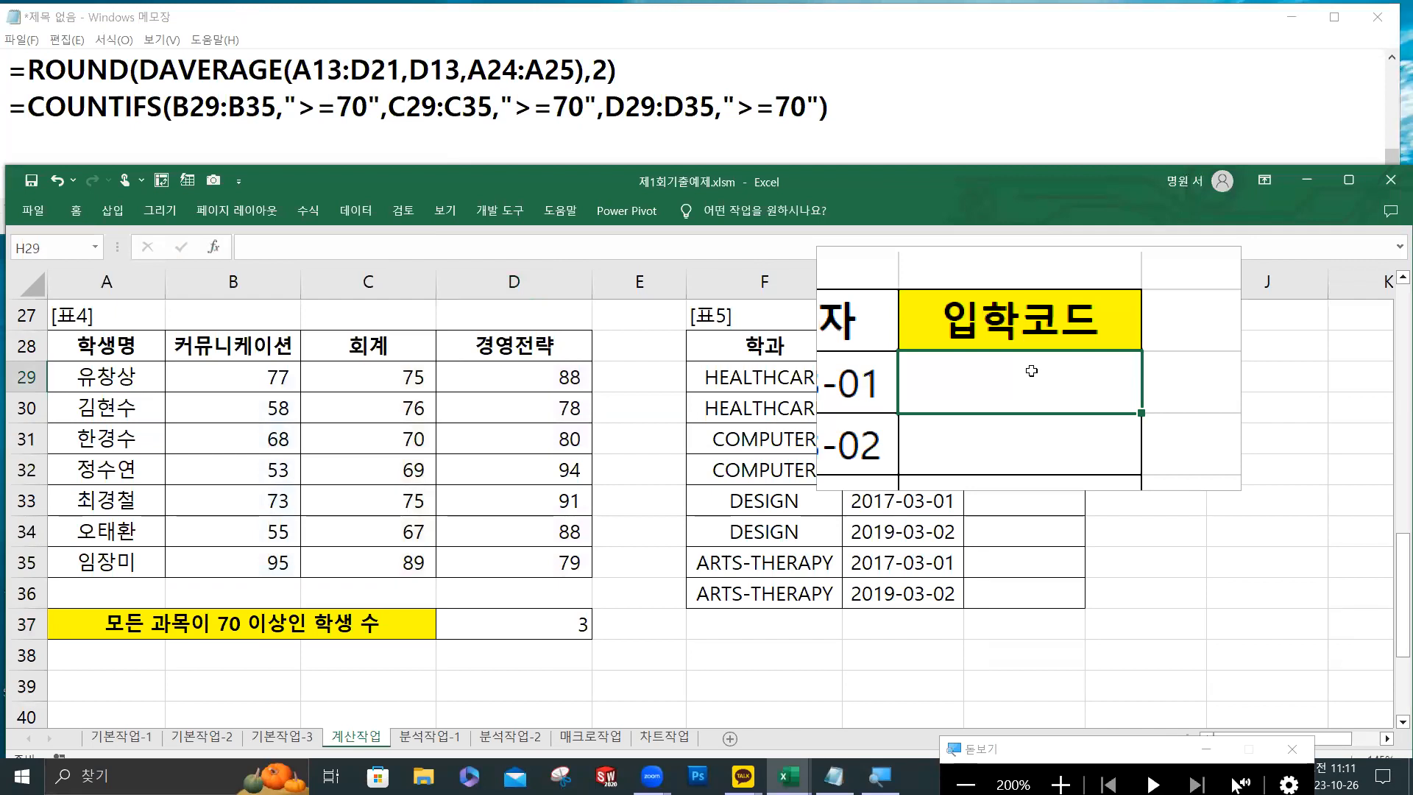
{"action": "key", "text": "ctrl"}
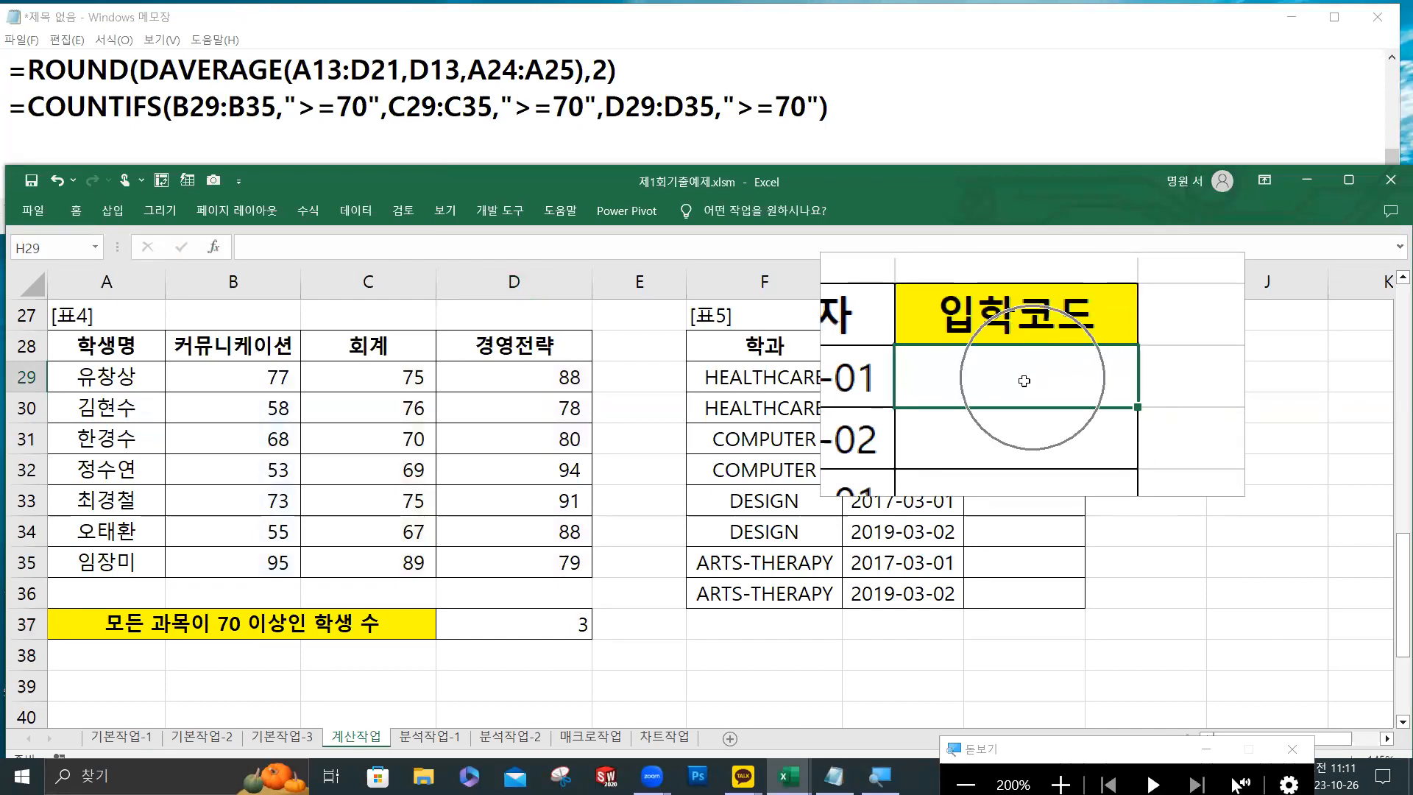
{"action": "left_click", "coordinate": [321, 249]}
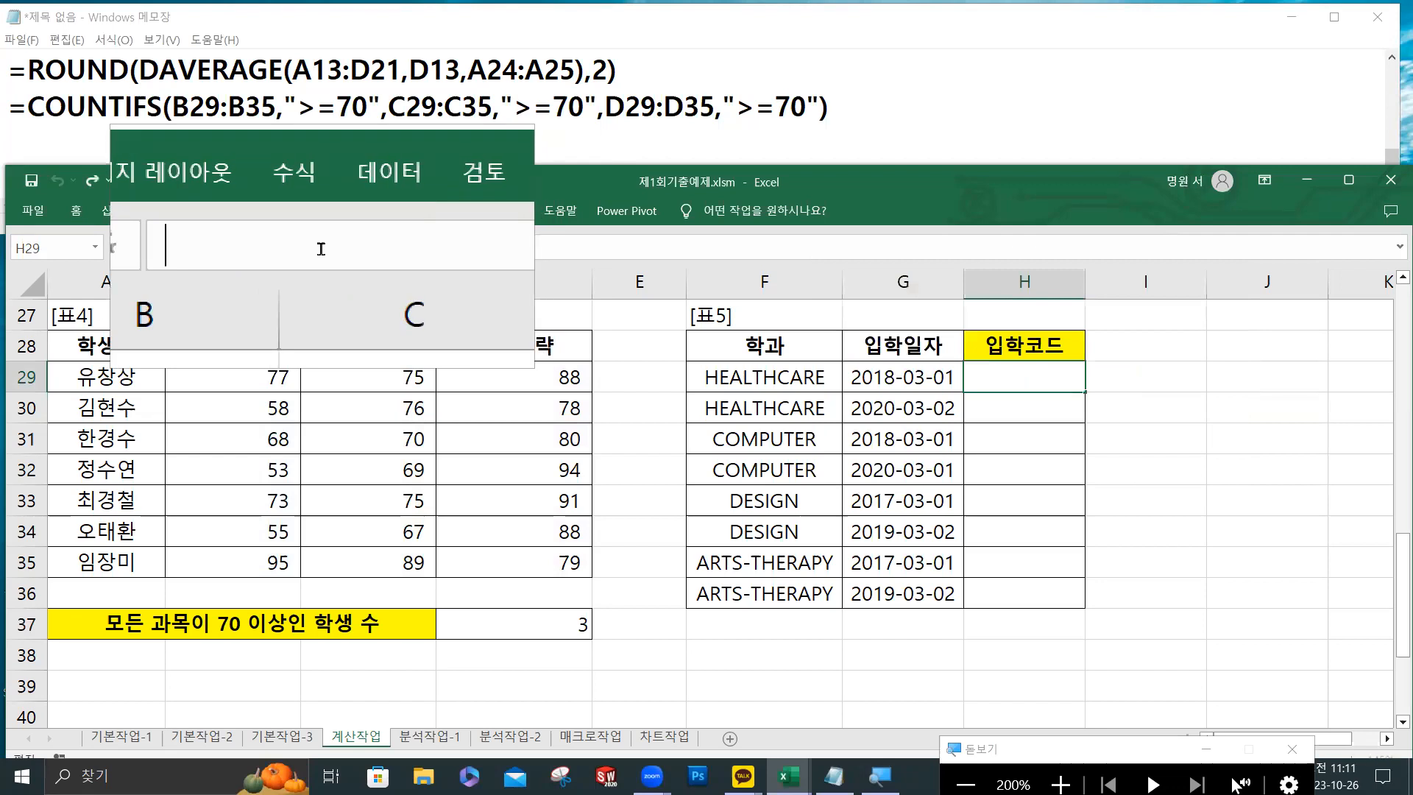
{"action": "type", "text": "="}
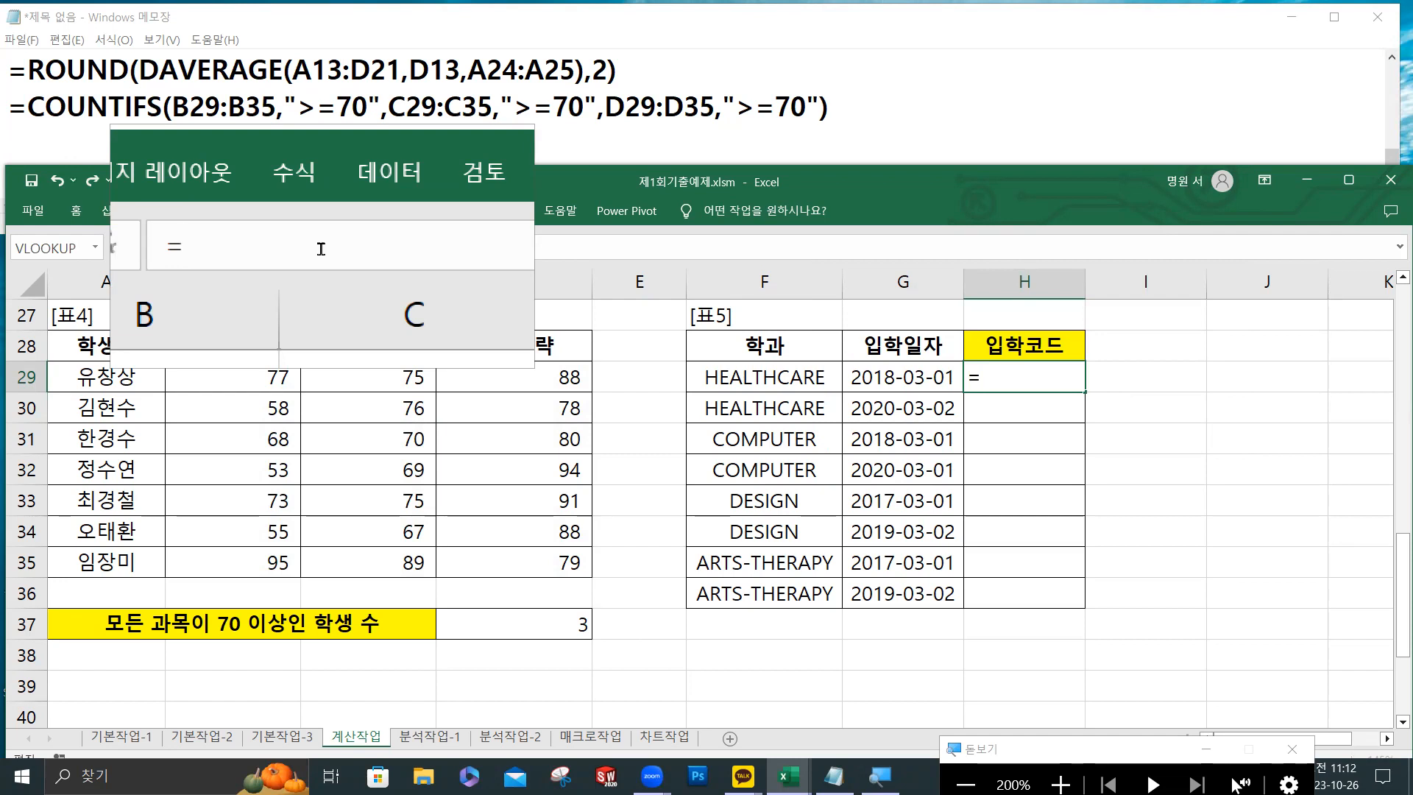
{"action": "type", "text": "lef"}
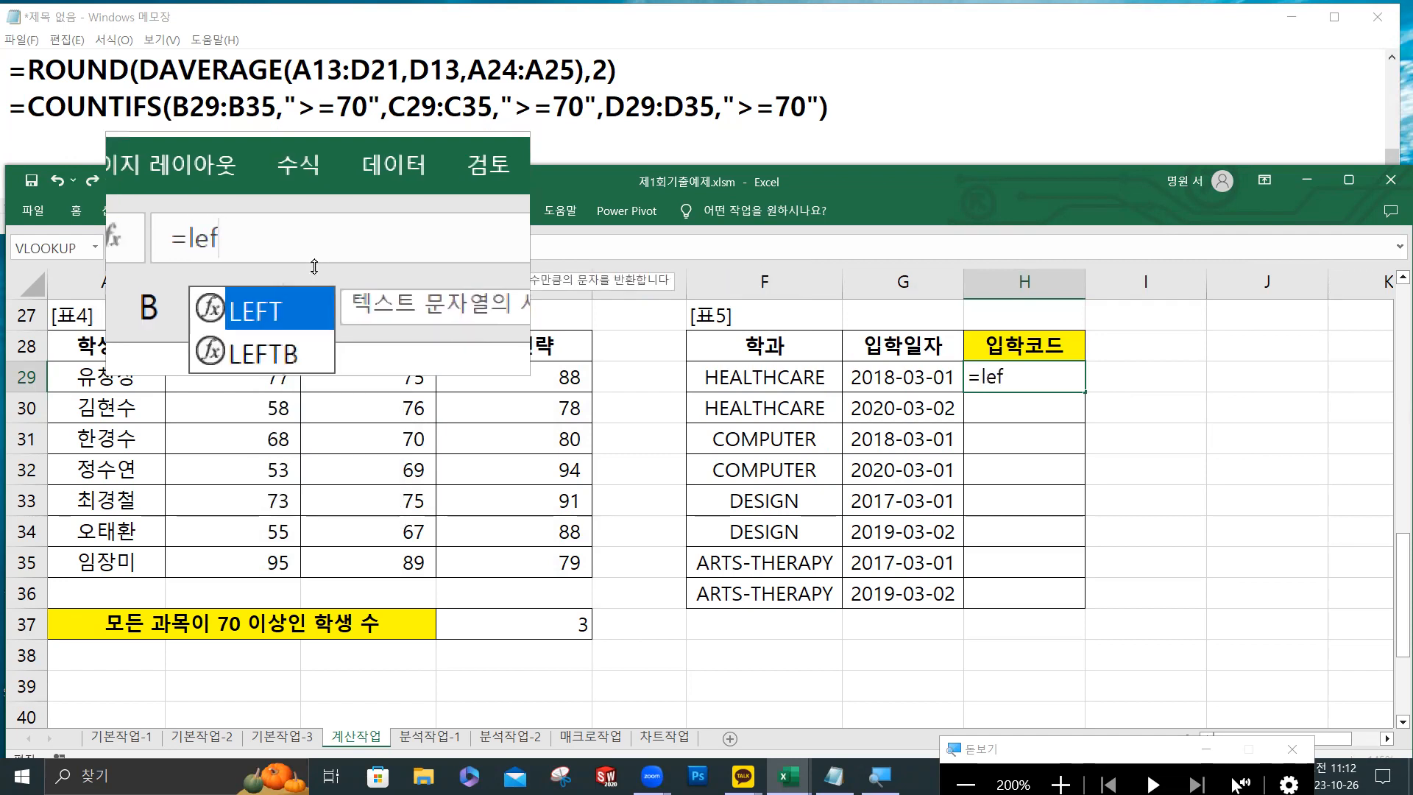
{"action": "key", "text": "Tab"}
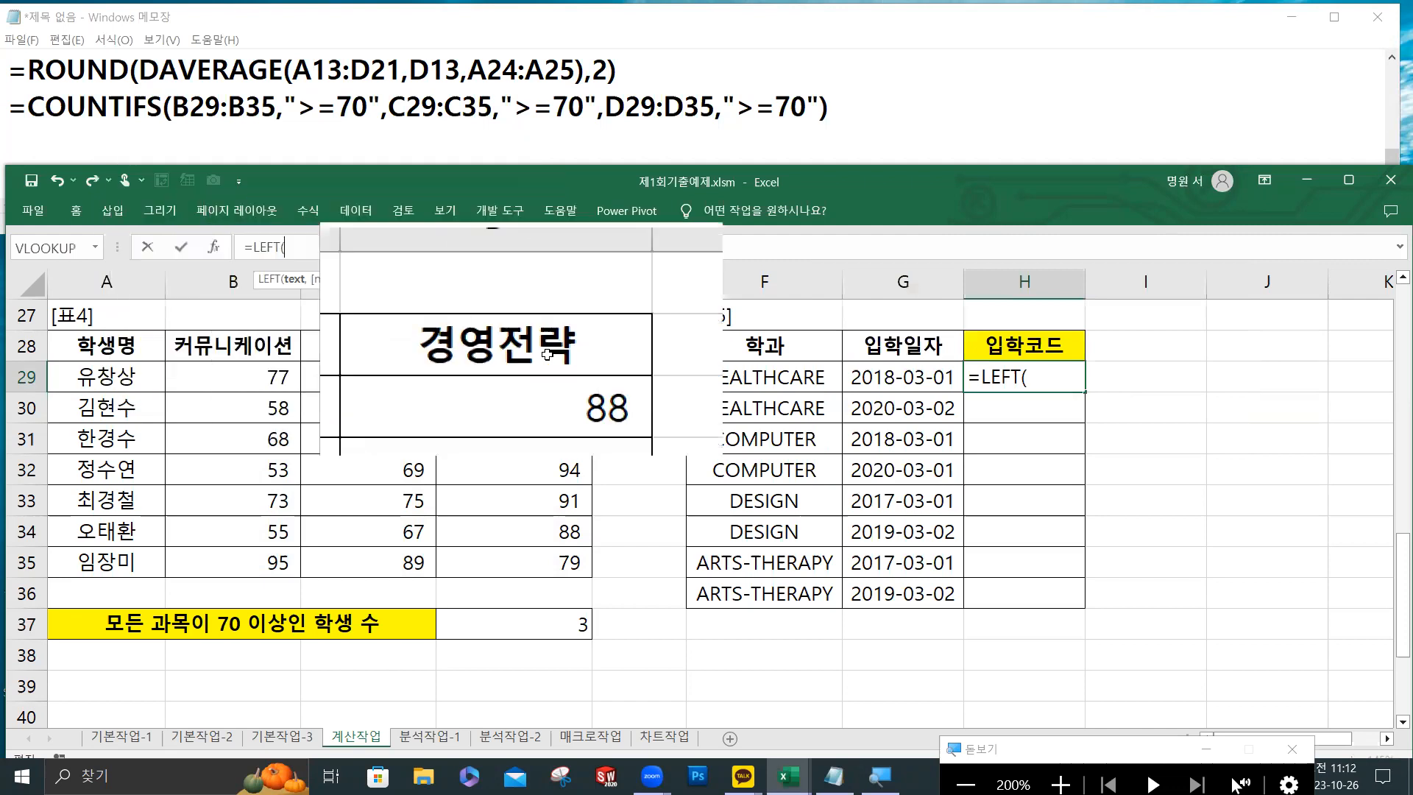
{"action": "left_click", "coordinate": [732, 376]}
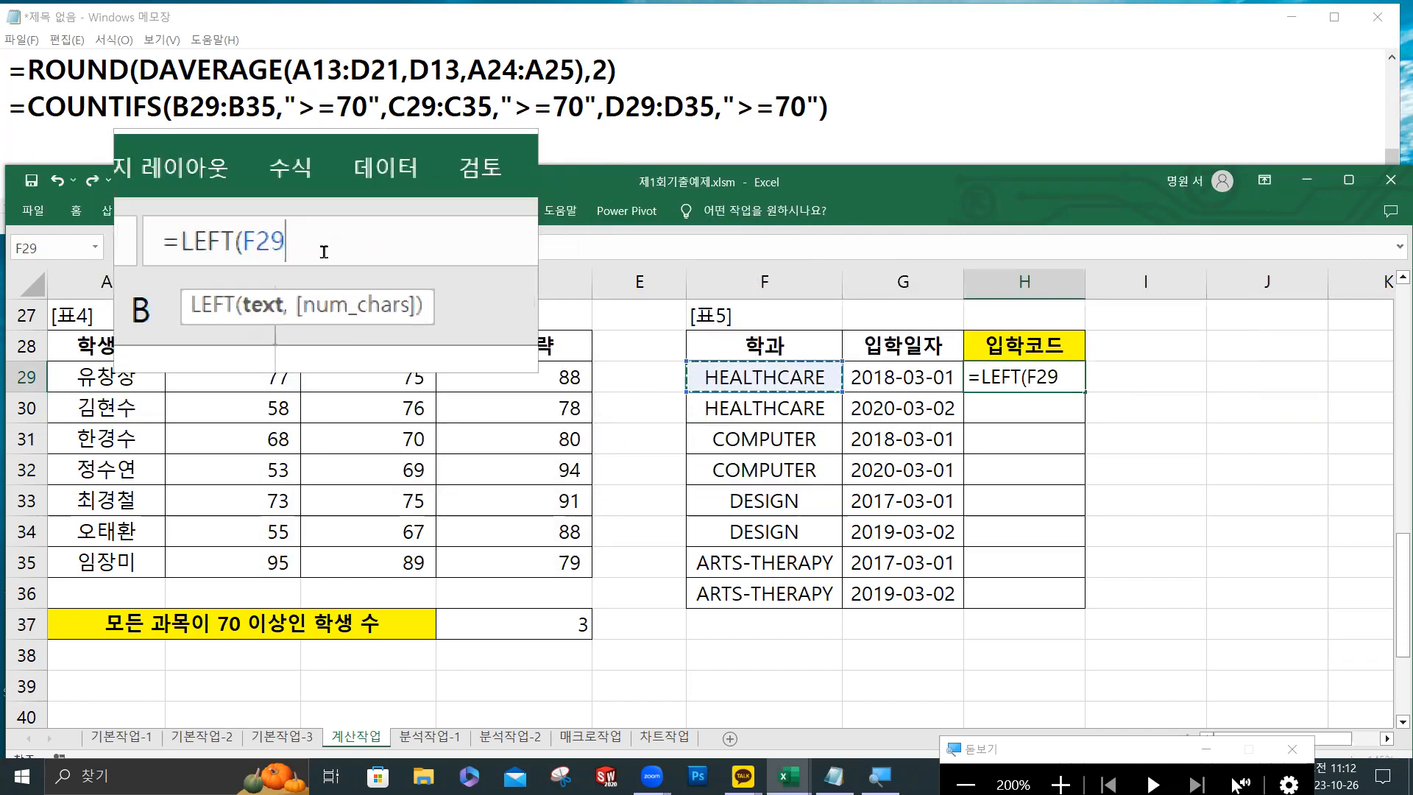
{"action": "type", "text": ")"}
{"action": "key", "text": "BackSpace"}
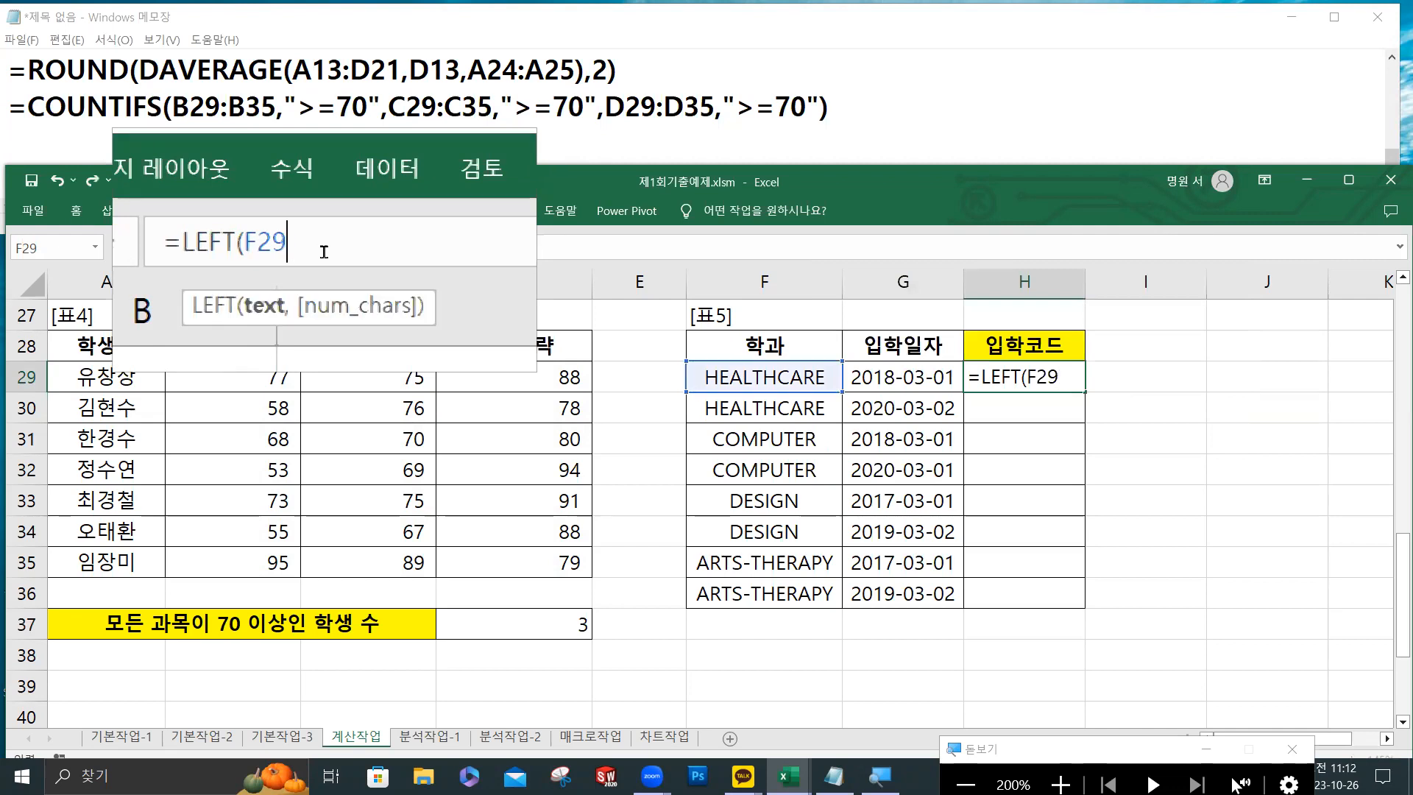
{"action": "type", "text": ",3"}
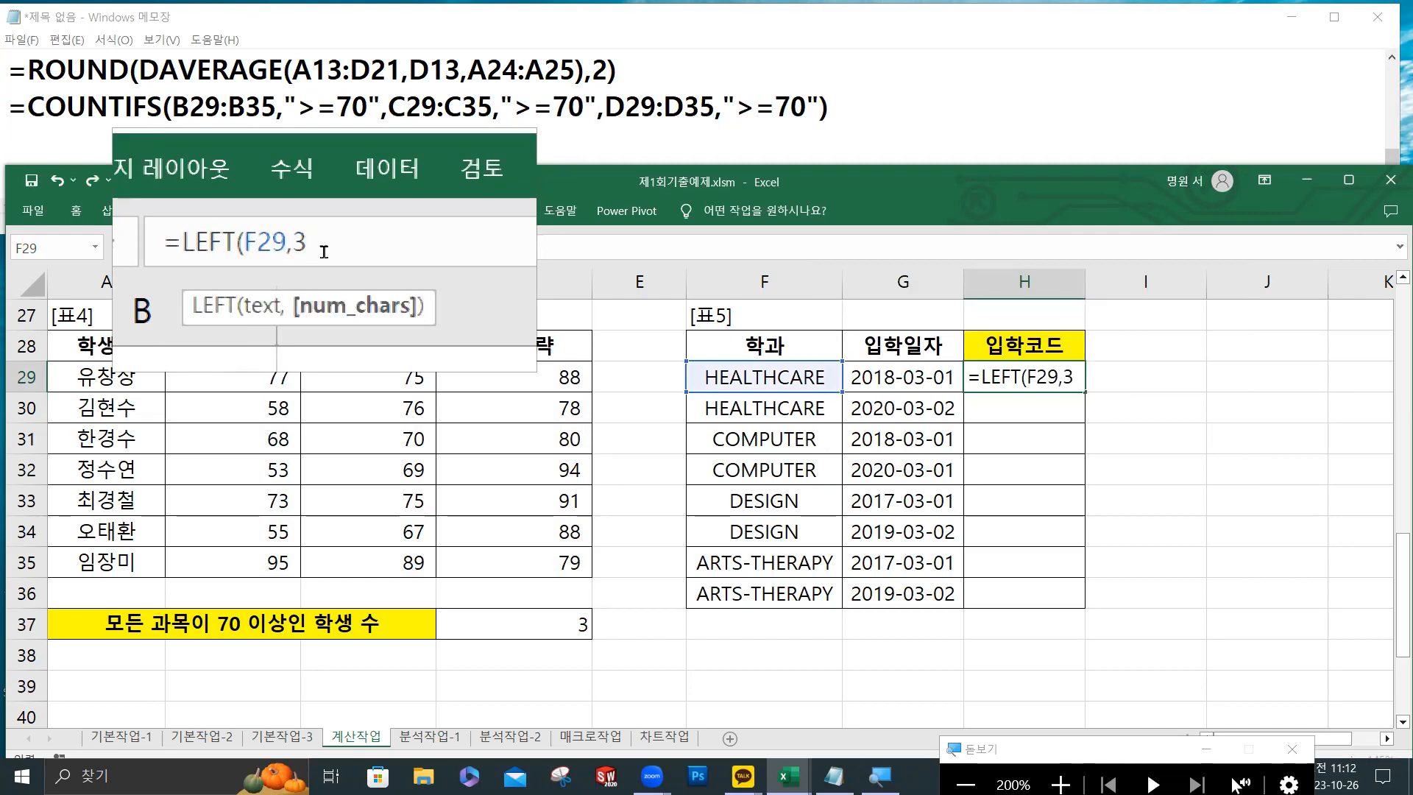
{"action": "type", "text": ")"}
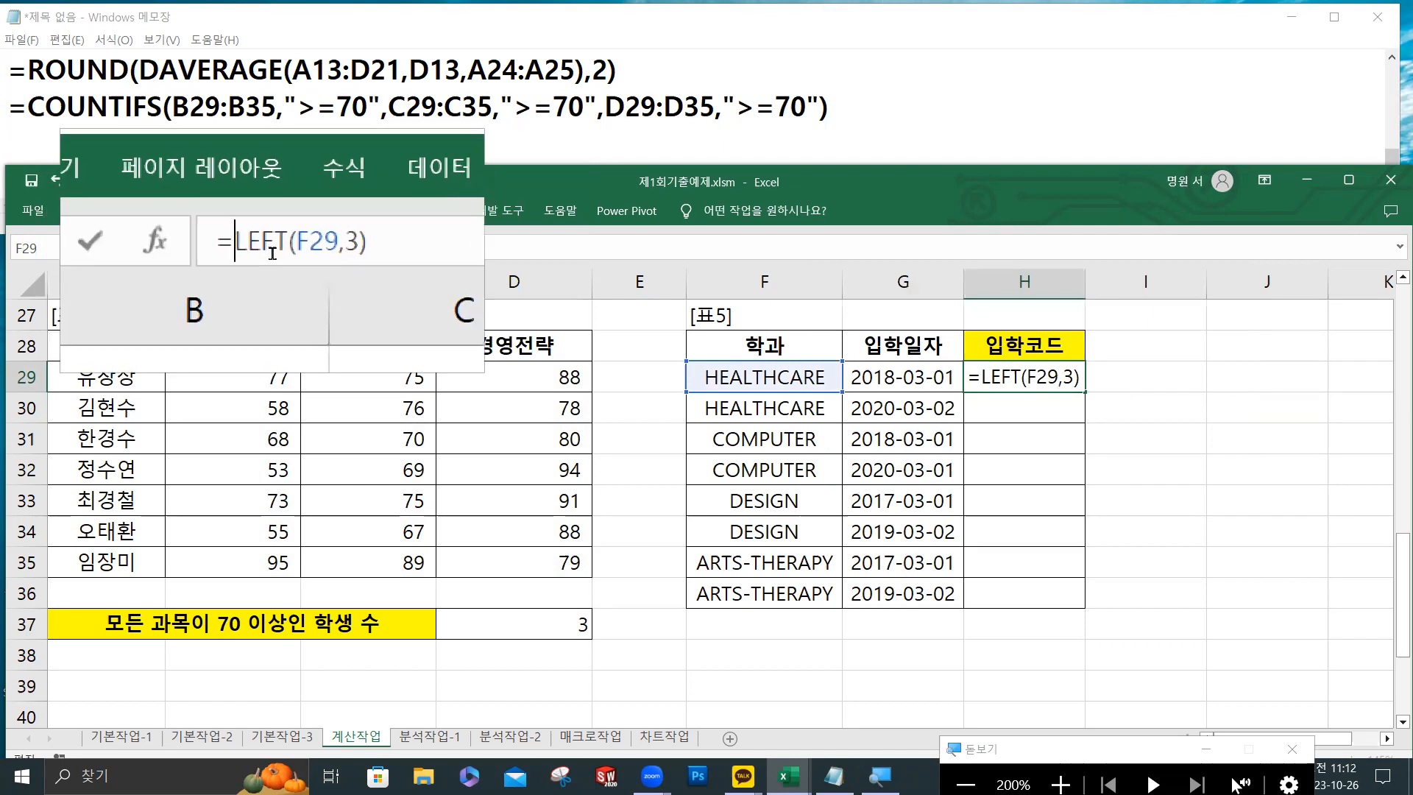
Wrap the LEFT function in PROPER and enter =PROPER(LEFT(F29,3)) in H29.
{"action": "type", "text": "P"}
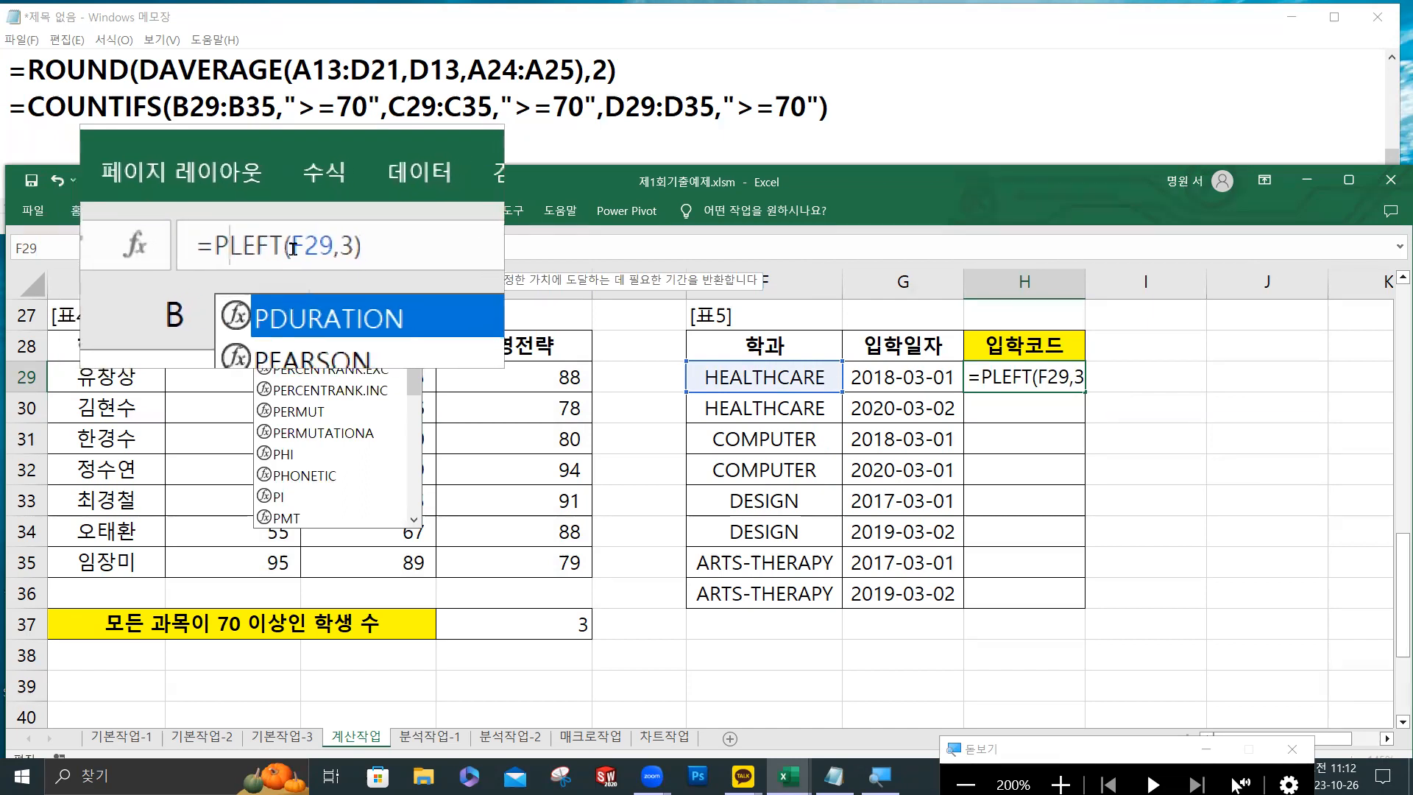
{"action": "left_click", "coordinate": [299, 254]}
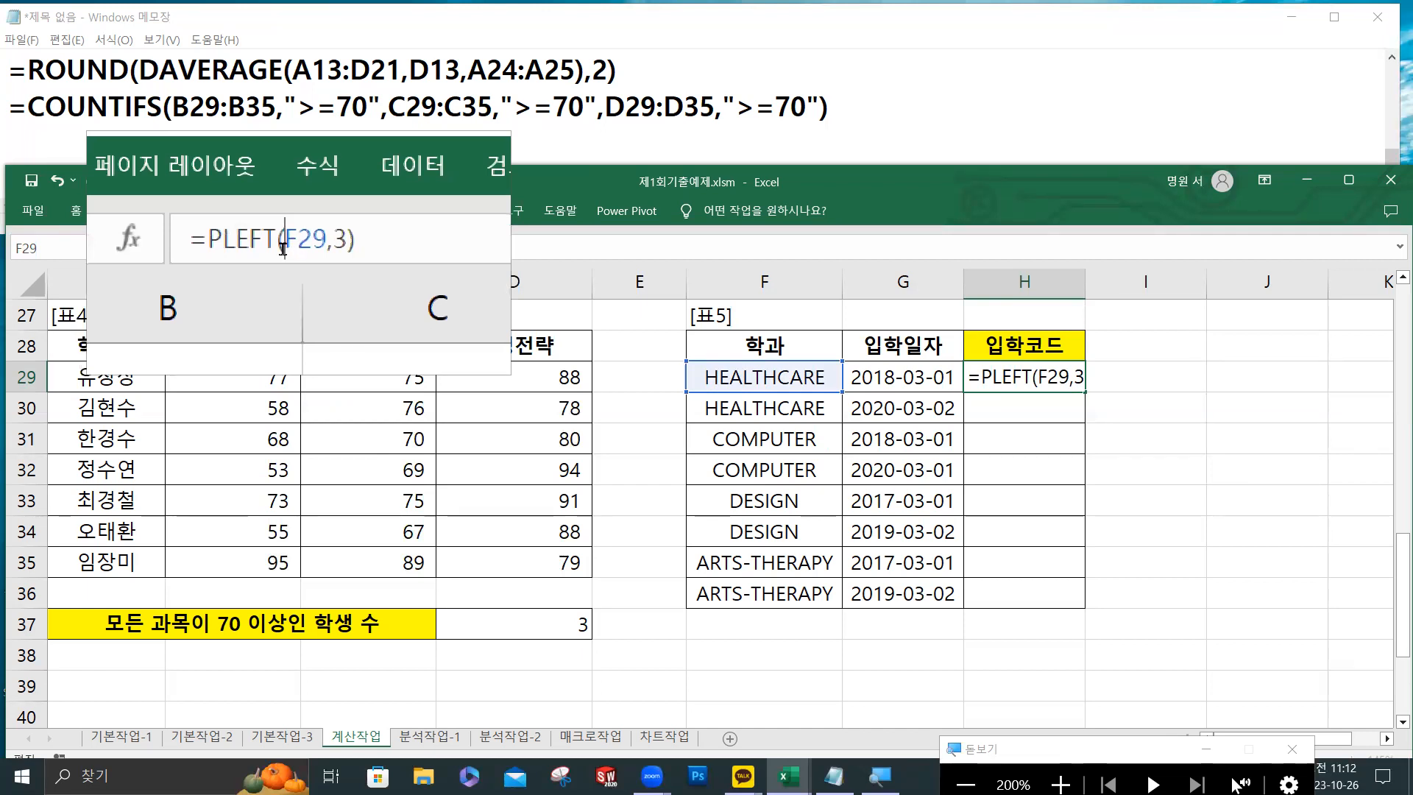
{"action": "left_click", "coordinate": [261, 245]}
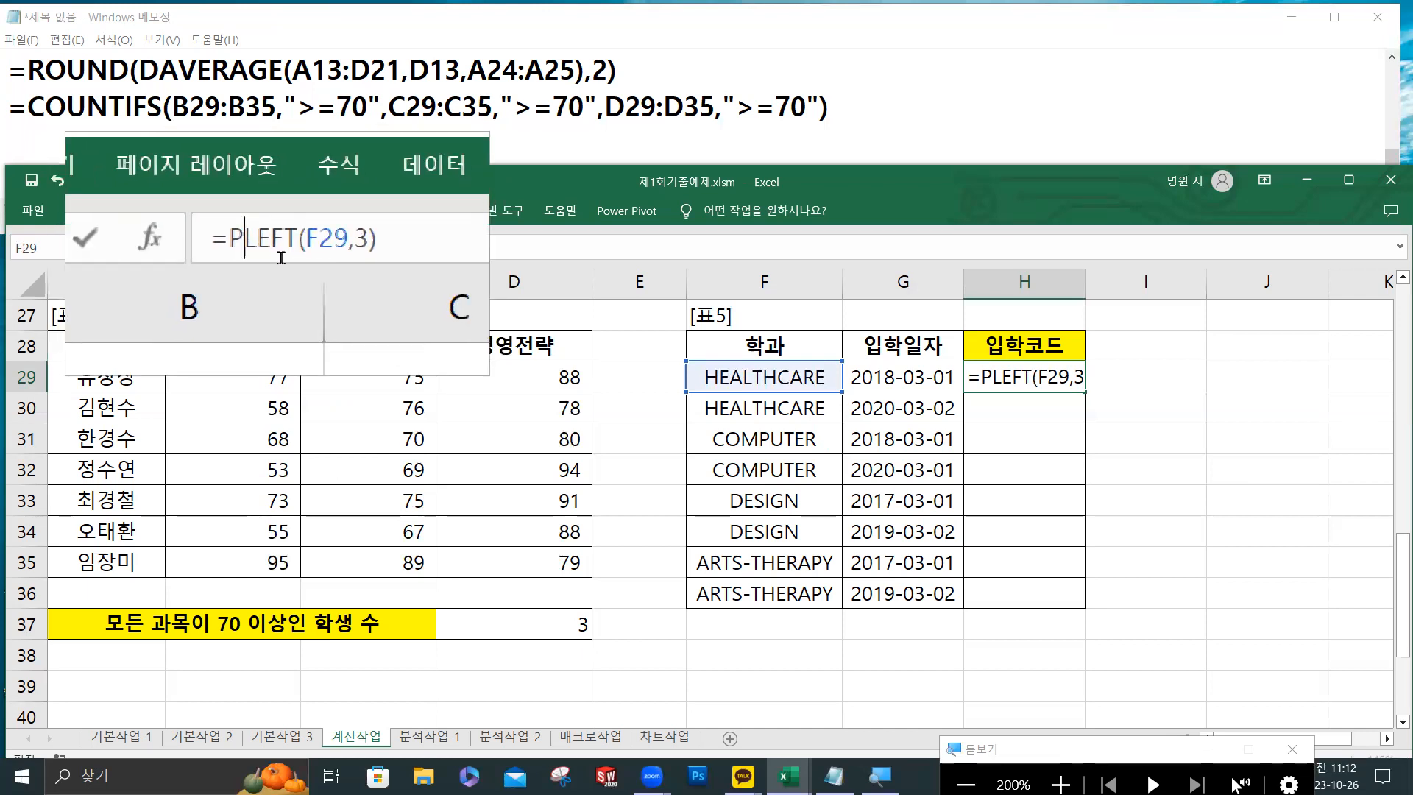
{"action": "type", "text": "roper"}
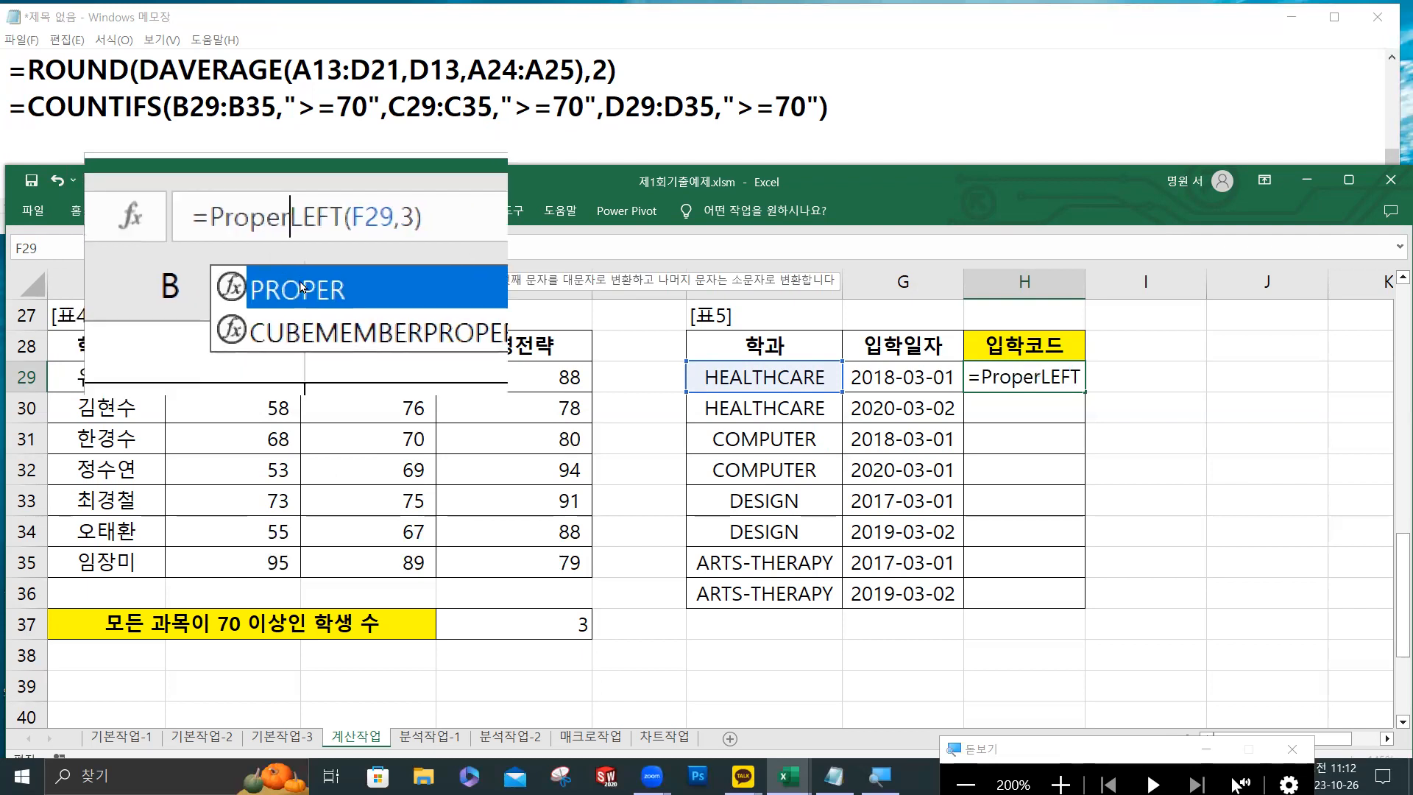
{"action": "key", "text": "Tab"}
{"action": "left_click", "coordinate": [380, 247]}
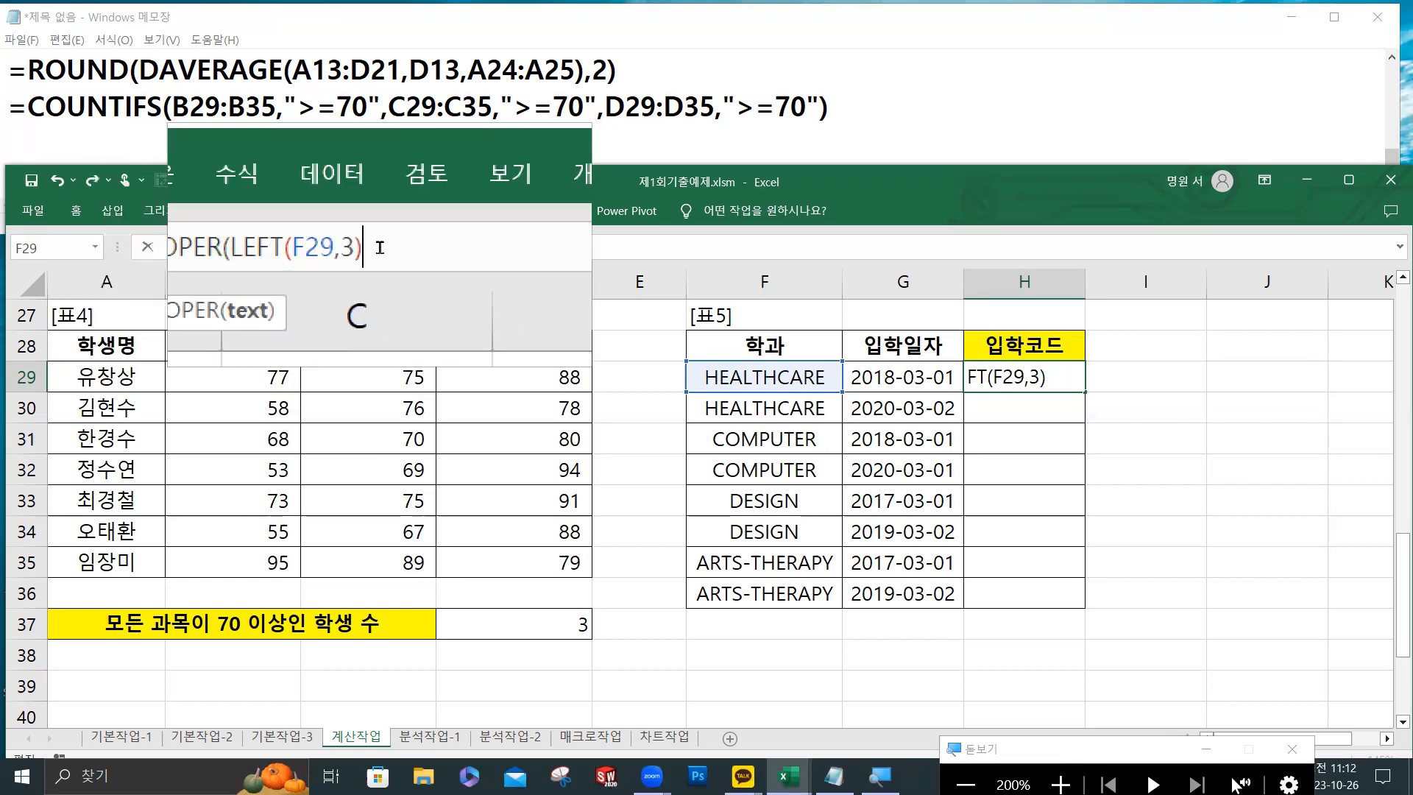
{"action": "type", "text": ")"}
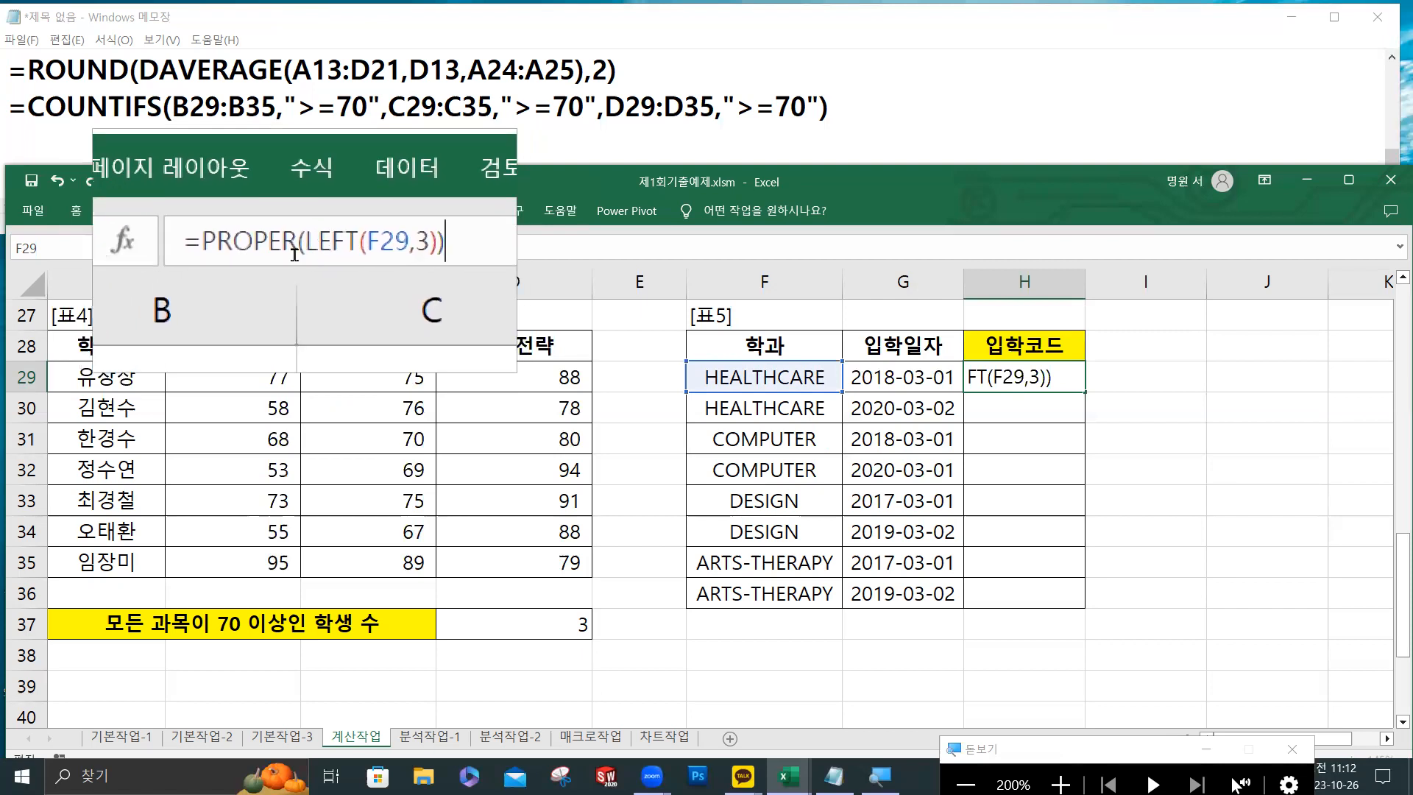
{"action": "left_click", "coordinate": [182, 250]}
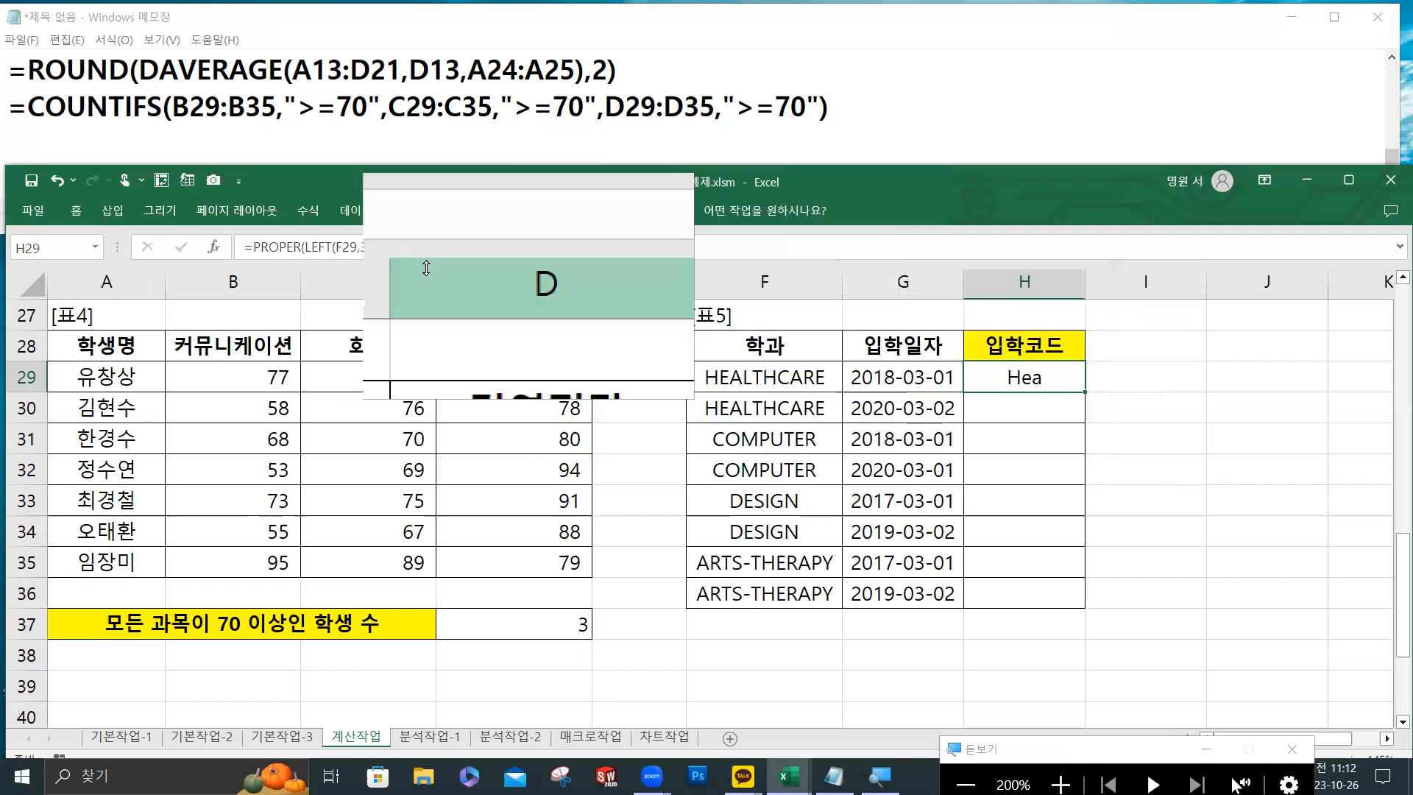
Remove the outer PROPER function name from the H29 formula.
{"action": "left_click", "coordinate": [308, 248]}
{"action": "key", "text": "BackSpace"}
{"action": "key", "text": "BackSpace"}
{"action": "key", "text": "BackSpace"}
{"action": "key", "text": "BackSpace"}
{"action": "key", "text": "BackSpace"}
{"action": "key", "text": "BackSpace"}
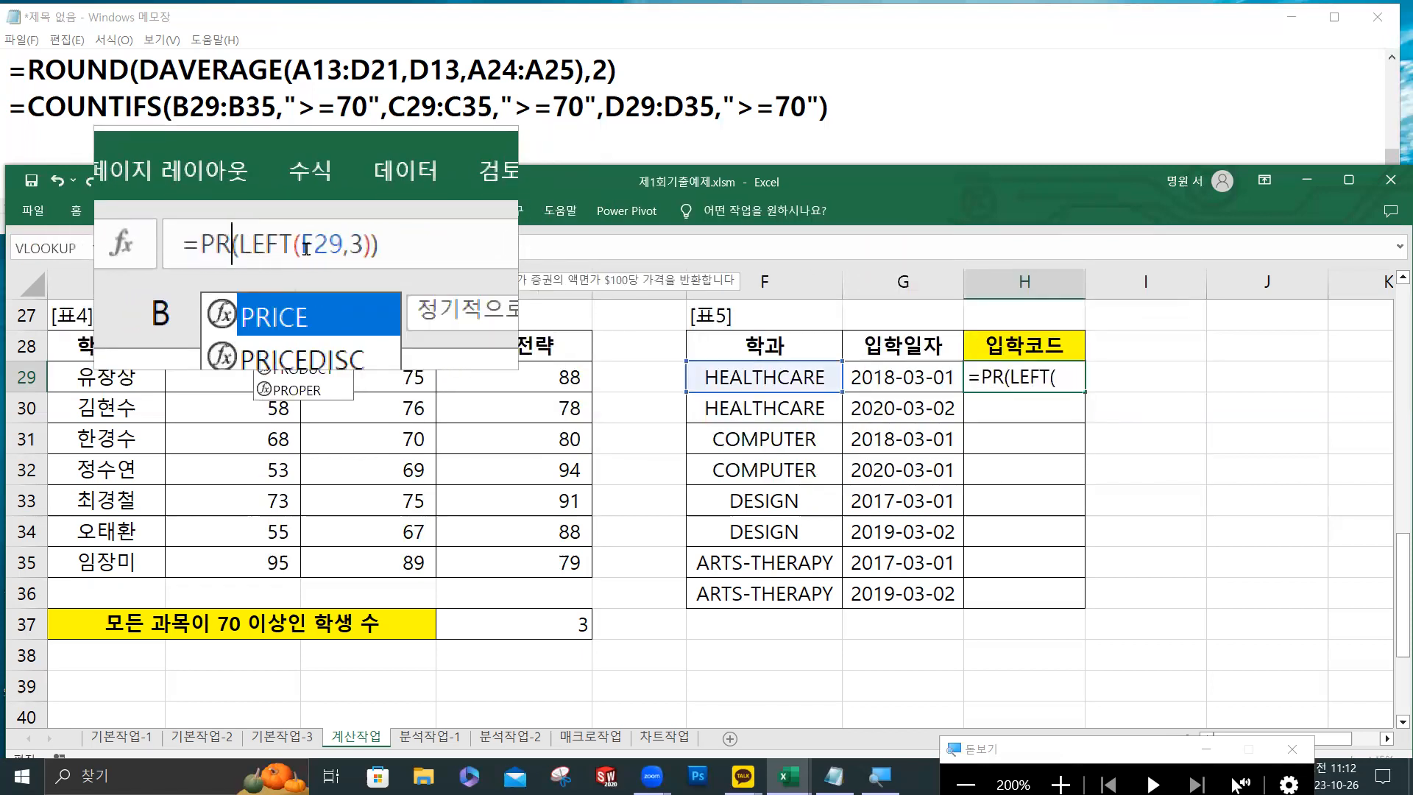
Nest PROPER inside LEFT around F29, close its parenthesis, and enter the formula in H29.
{"action": "left_click", "coordinate": [300, 250]}
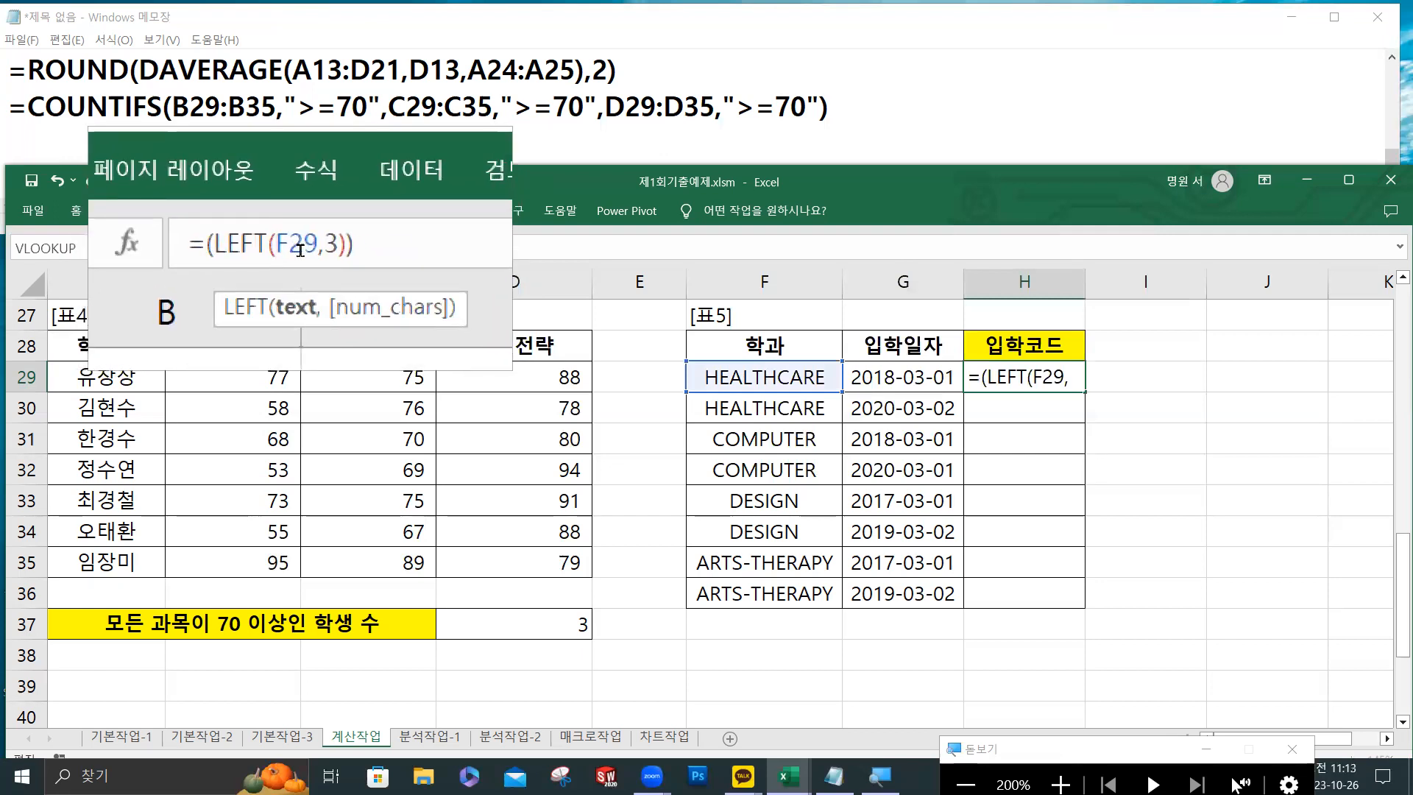
{"action": "type", "text": "pro"}
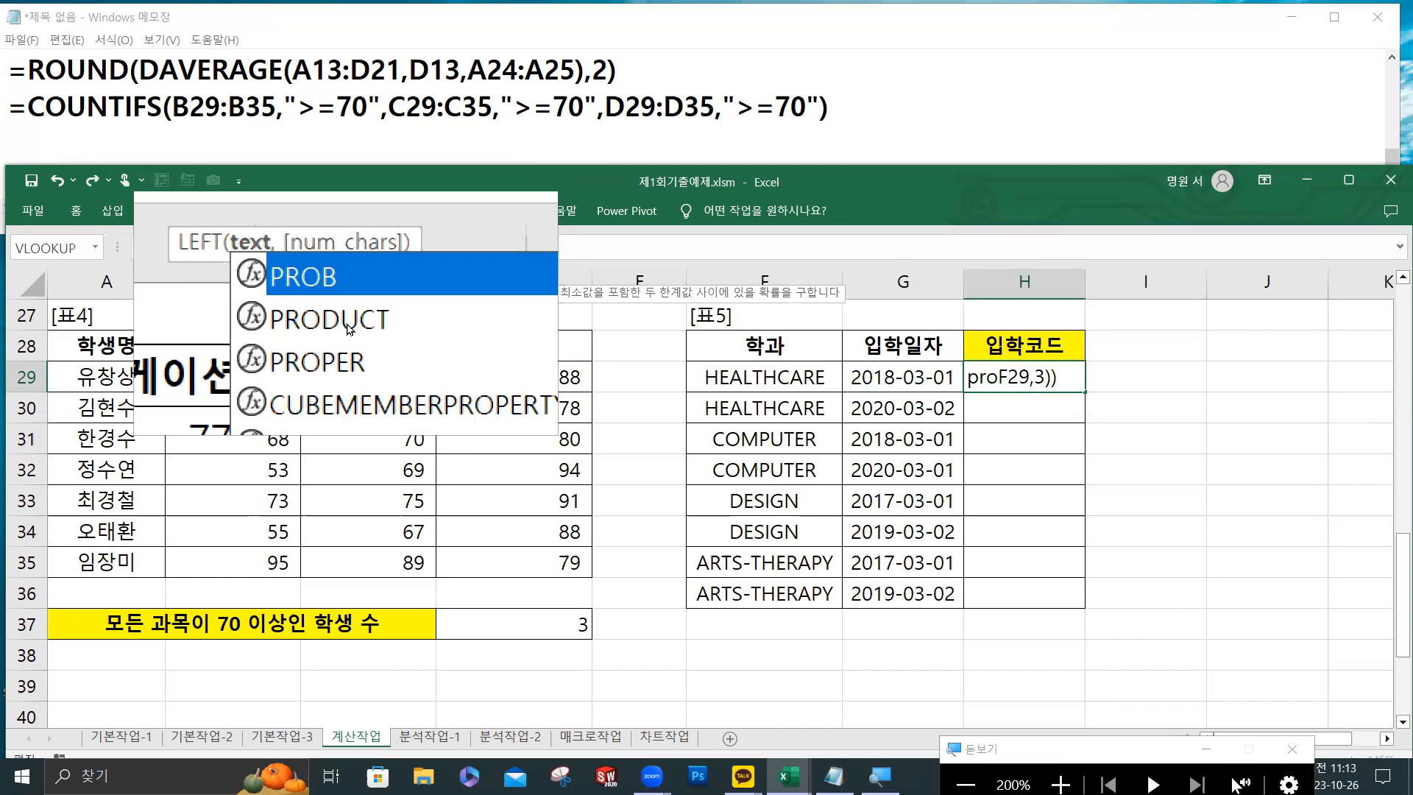
{"action": "double_click", "coordinate": [348, 327]}
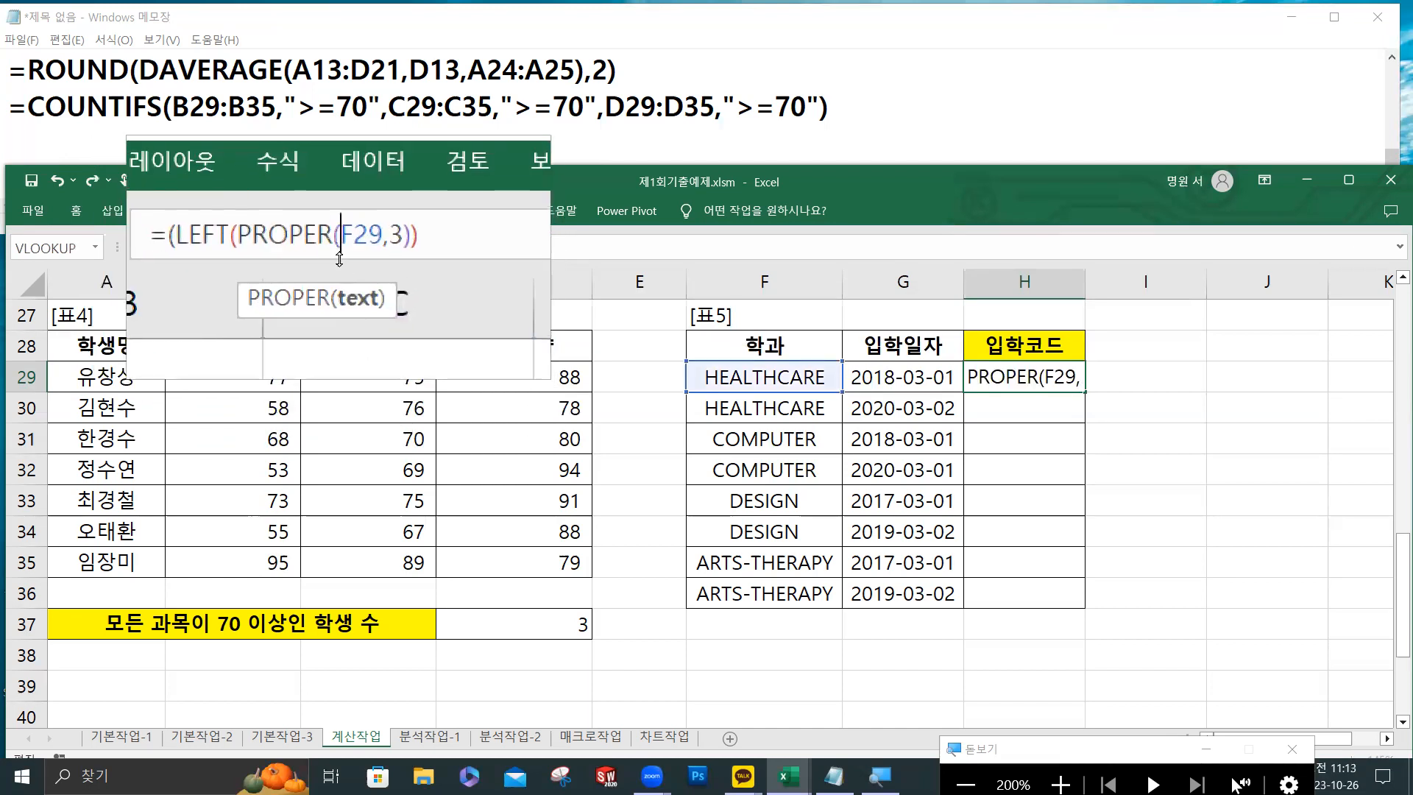
{"action": "left_click", "coordinate": [359, 248]}
{"action": "type", "text": ")"}
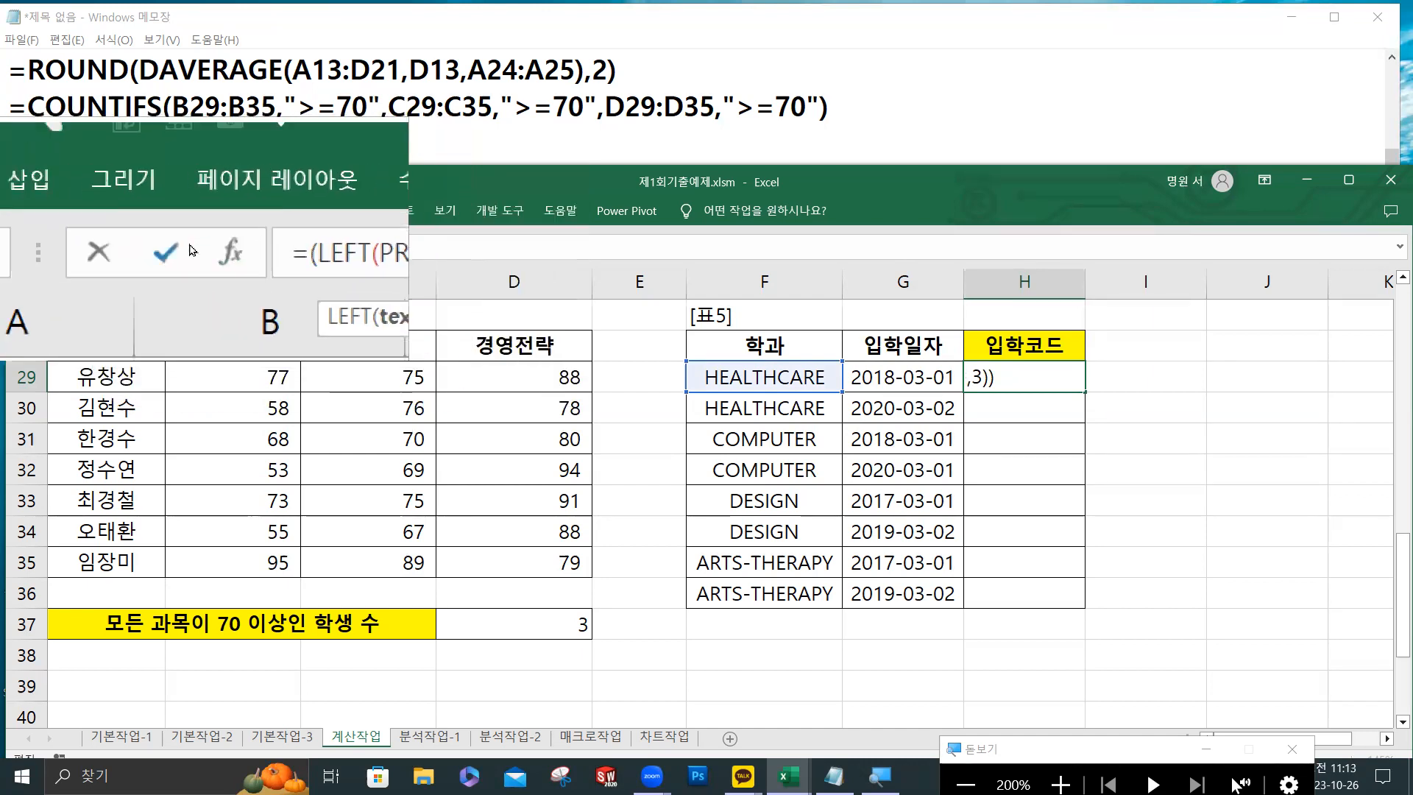
{"action": "left_click", "coordinate": [181, 247]}
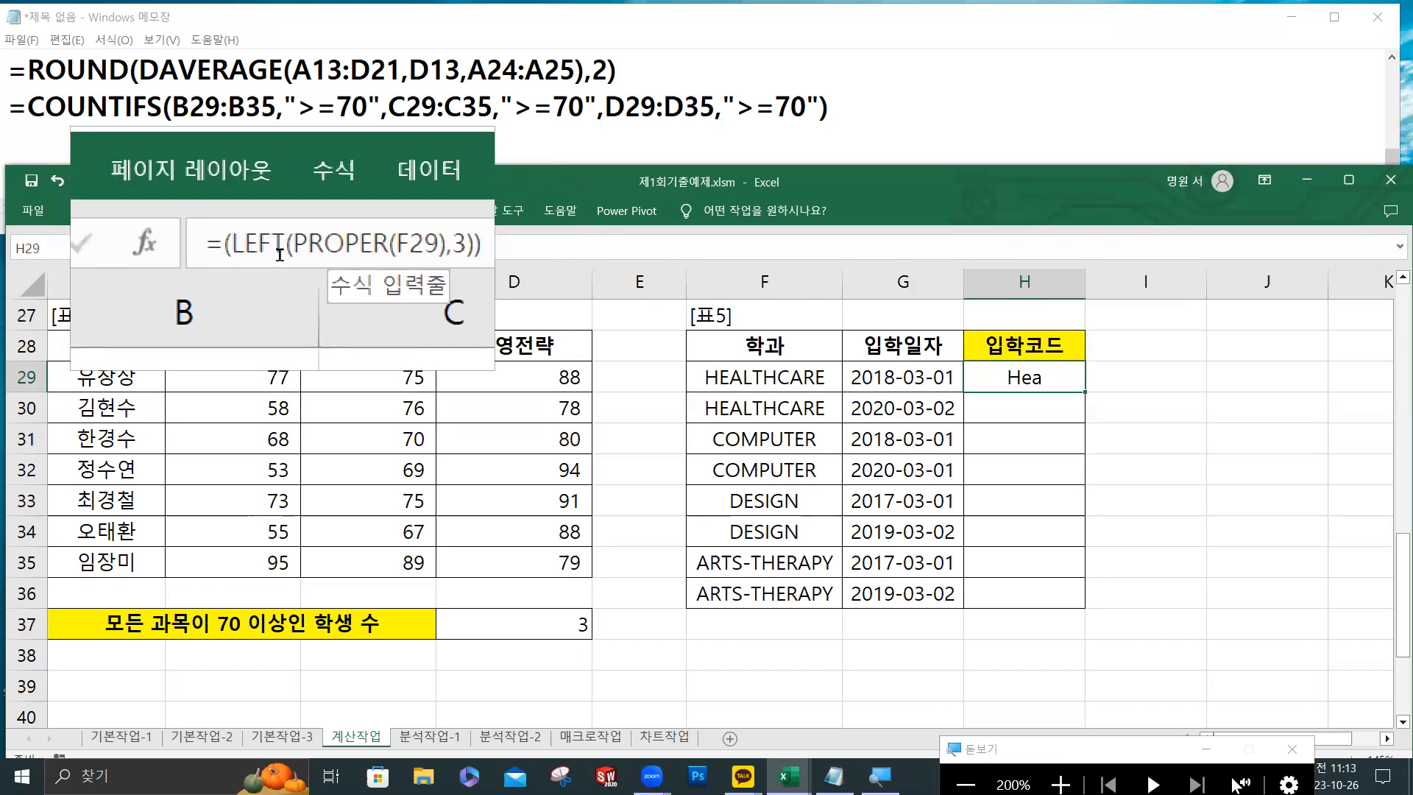
Remove the redundant outer parentheses so the H29 formula reads =LEFT(PROPER(F29),3).
{"action": "left_click", "coordinate": [257, 248]}
{"action": "key", "text": "BackSpace"}
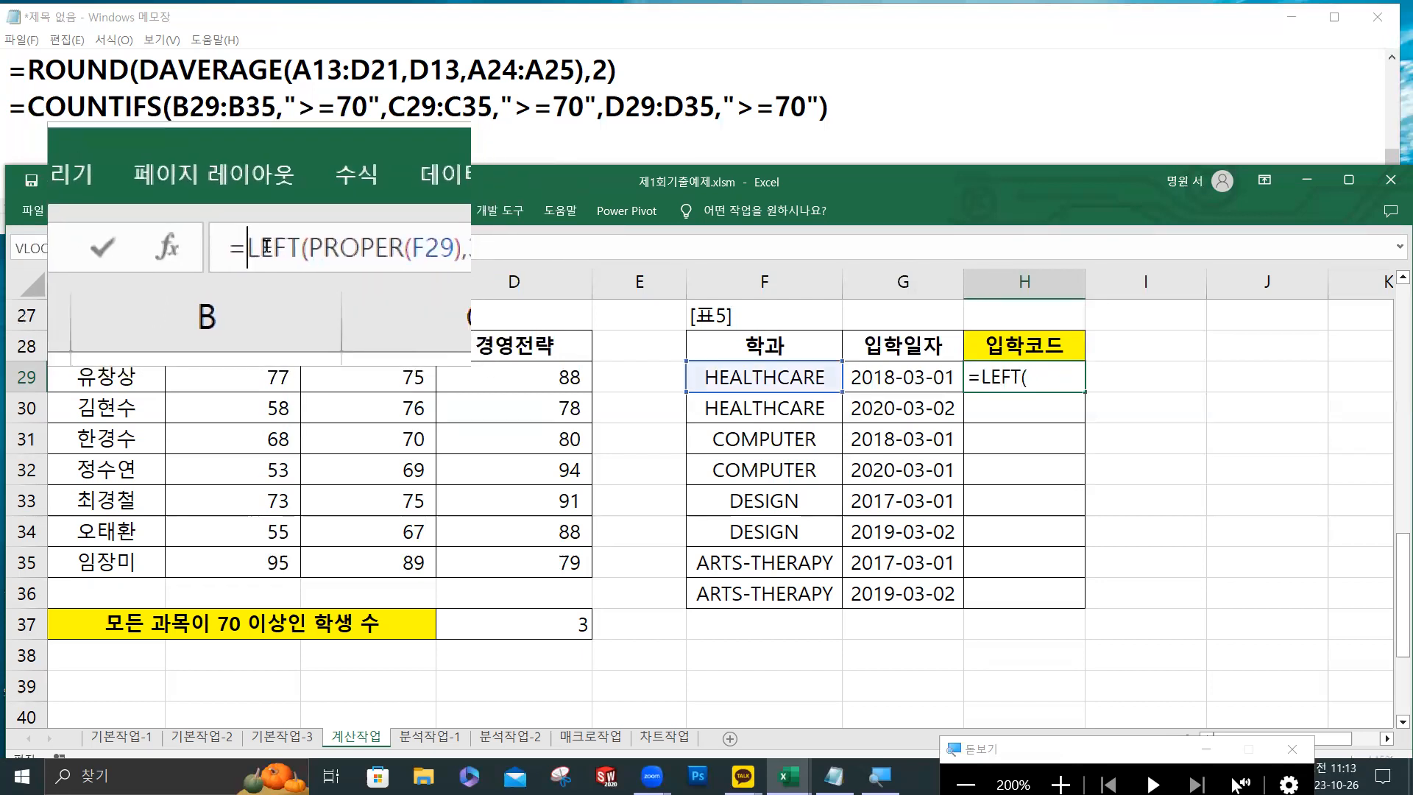
{"action": "left_click", "coordinate": [384, 247]}
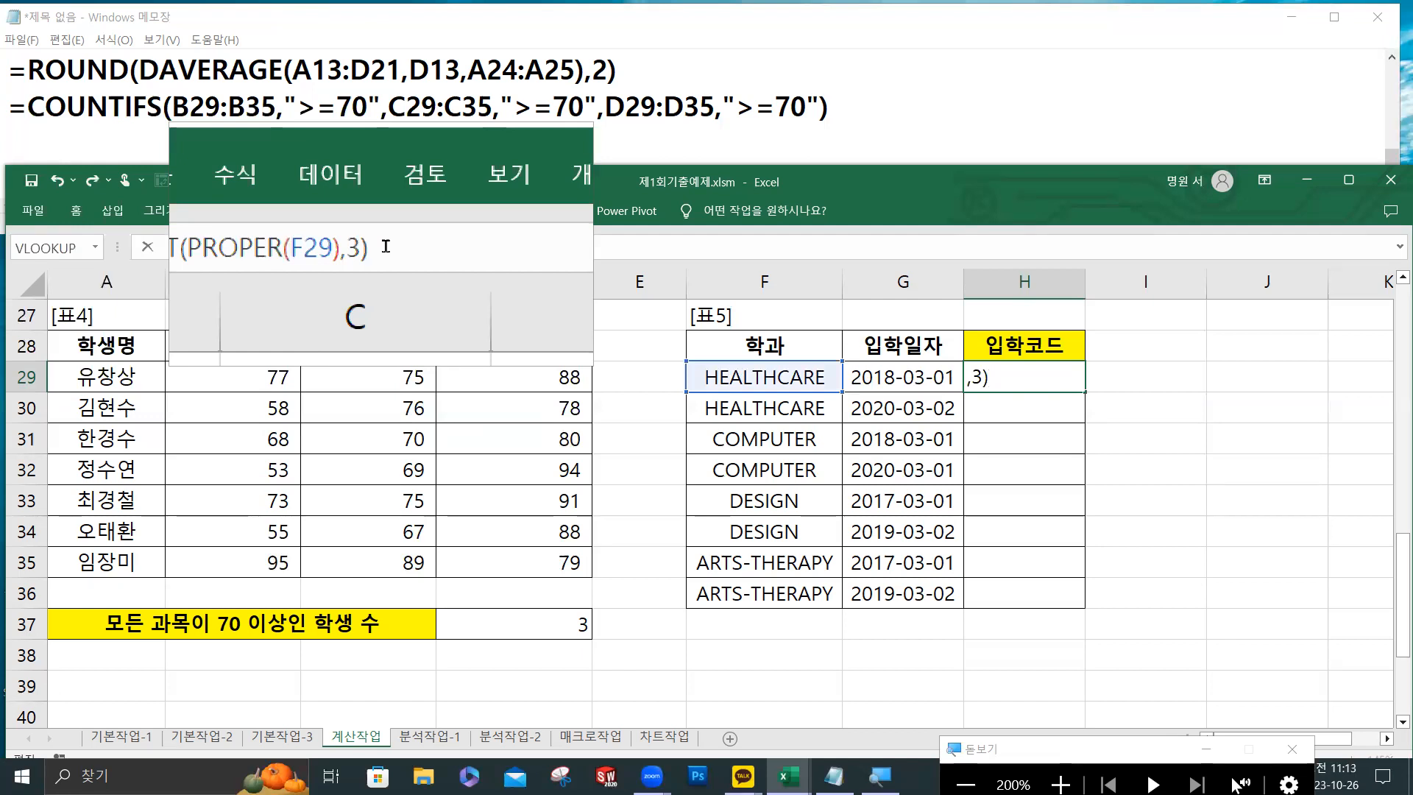
Append &YEAR(G29) to the H29 formula to join the admission year to the department code.
{"action": "type", "text": "&"}
{"action": "key", "text": "BackSpace"}
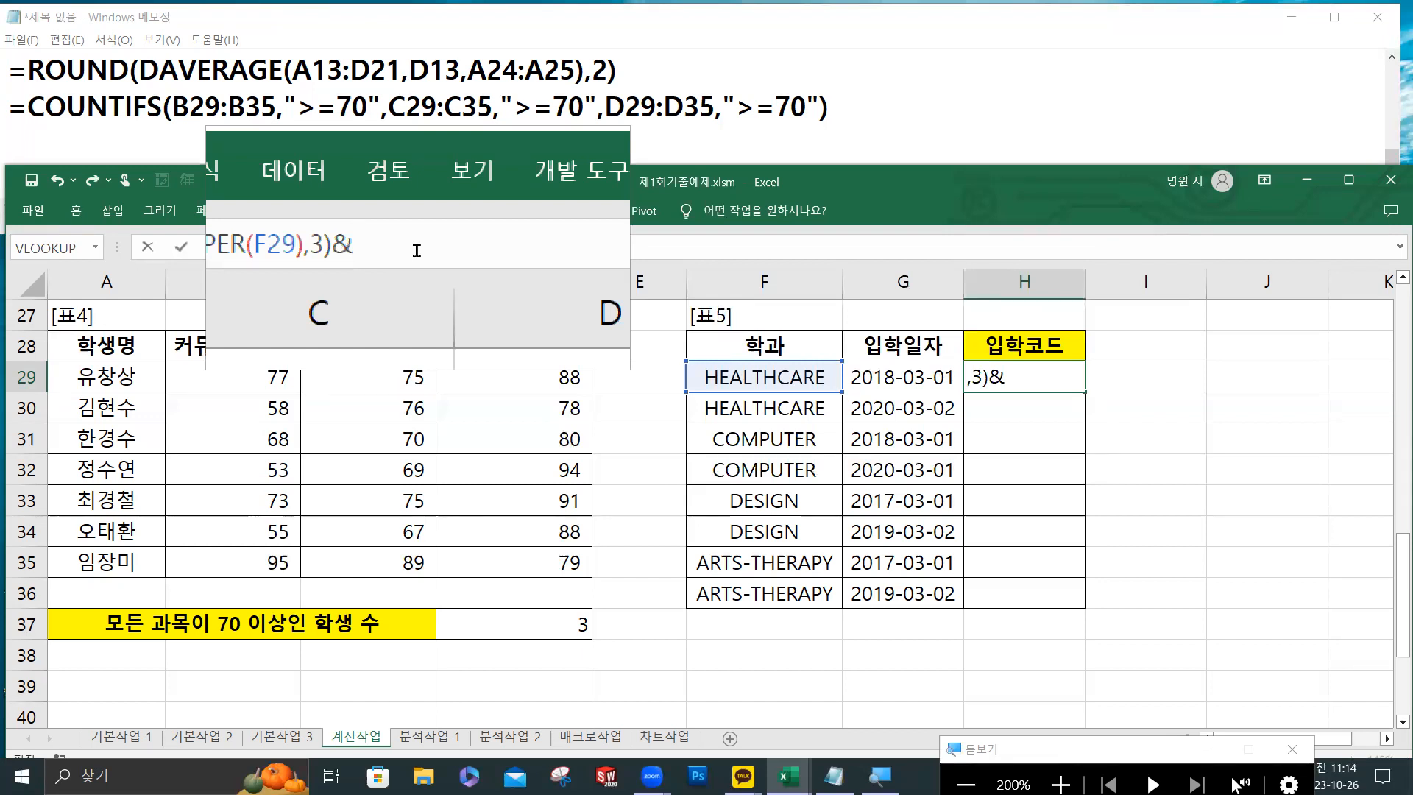
{"action": "type", "text": "yea"}
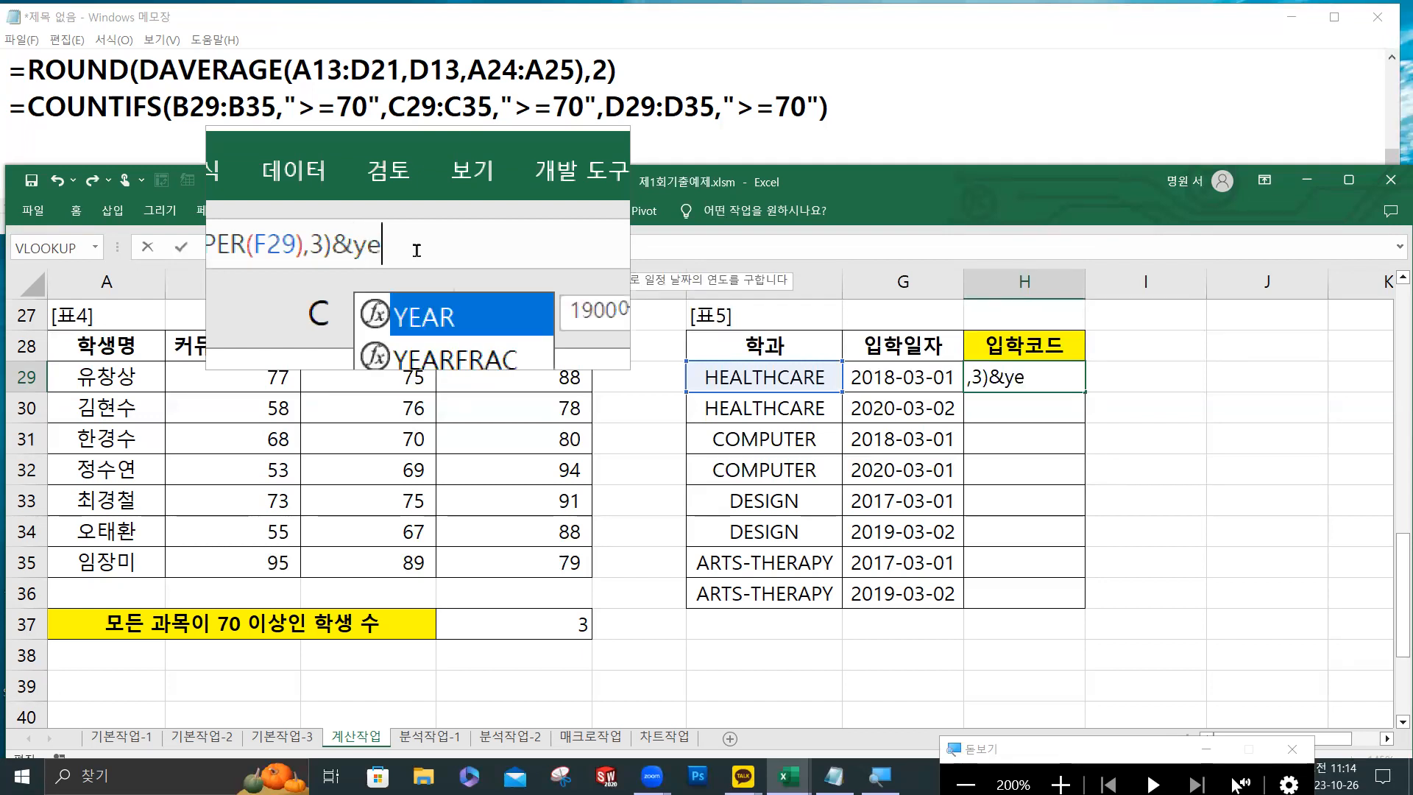
{"action": "key", "text": "Tab"}
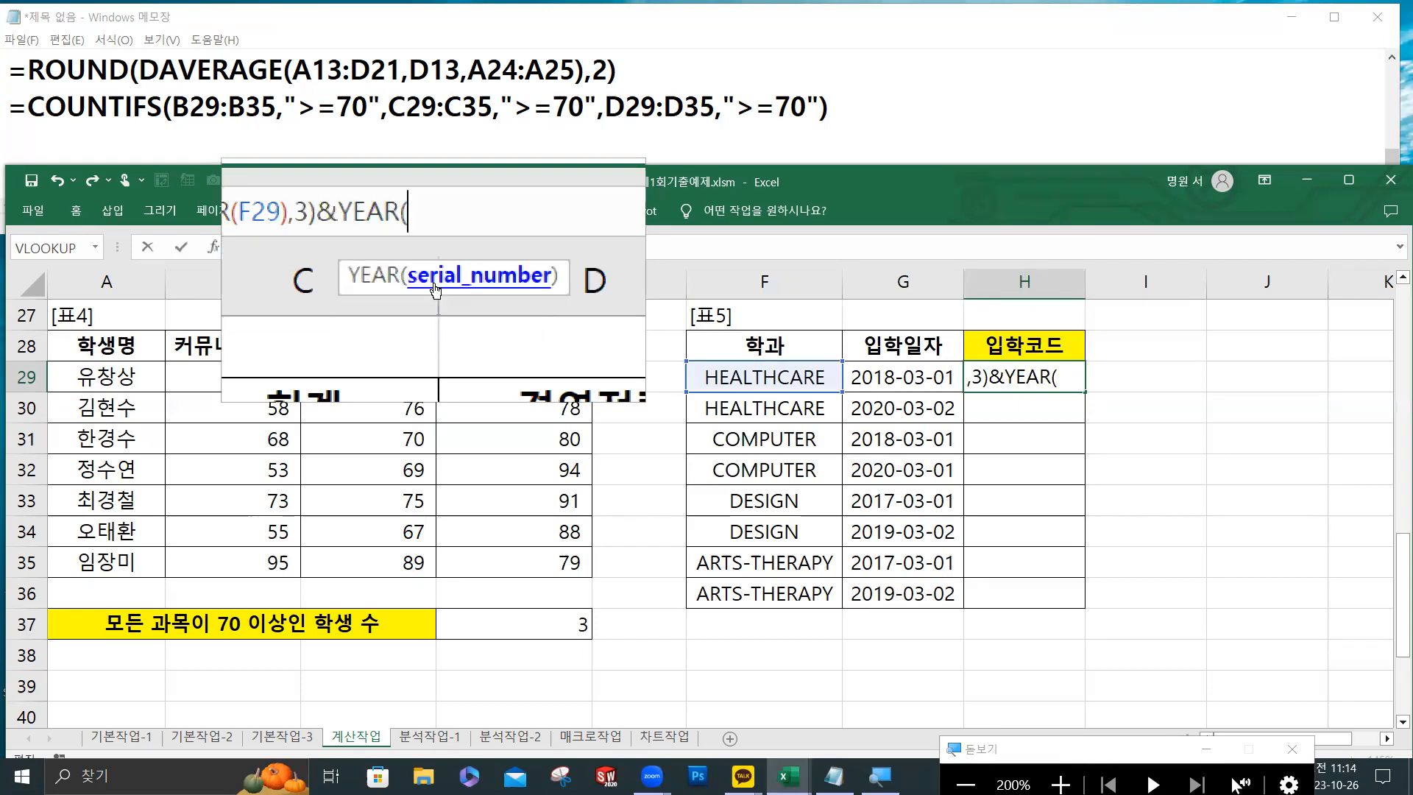
{"action": "left_click", "coordinate": [874, 376]}
{"action": "type", "text": ")"}
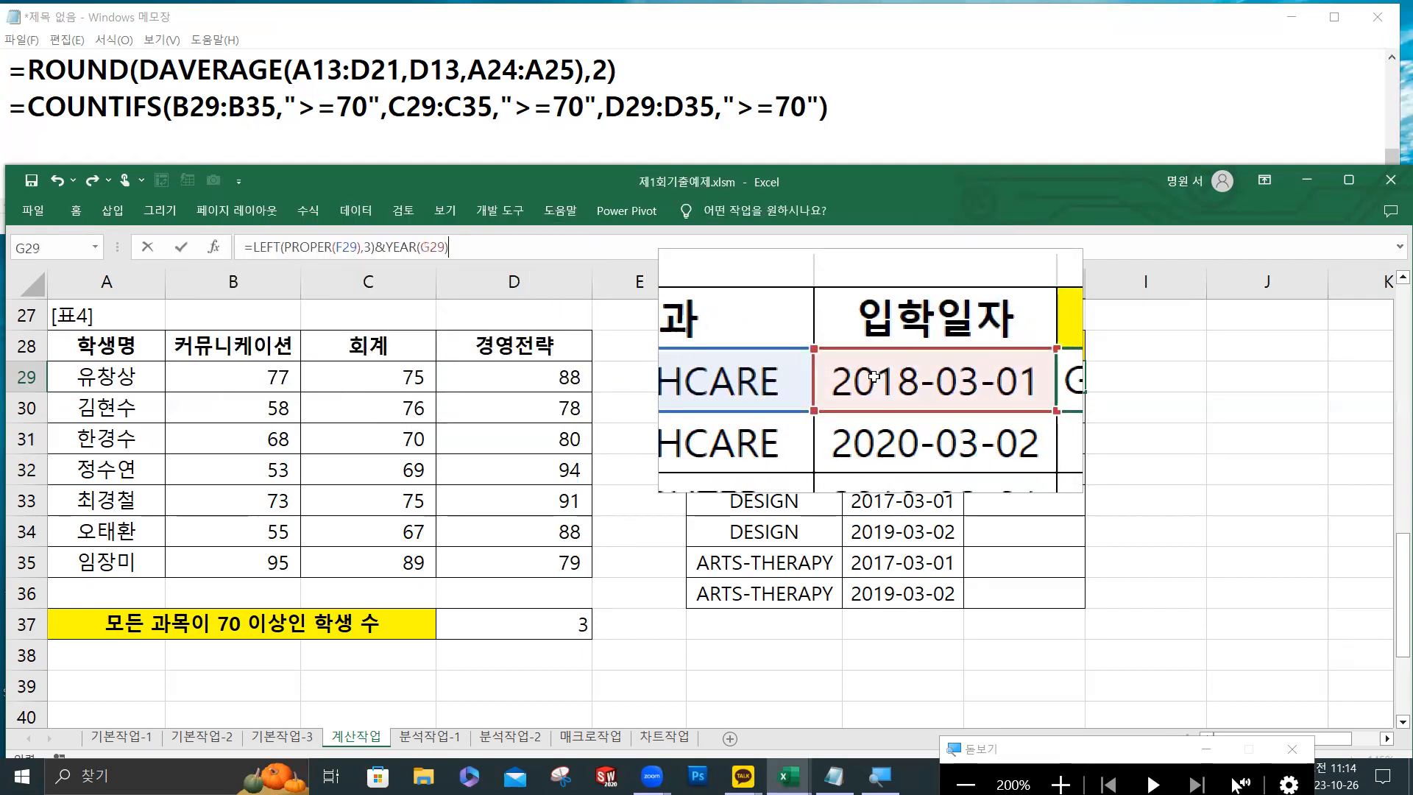
Copy the whole LEFT formula and paste it into Notepad below the COUNTIFS formula.
{"action": "left_click_drag", "start_coordinate": [475, 255], "coordinate": [226, 210]}
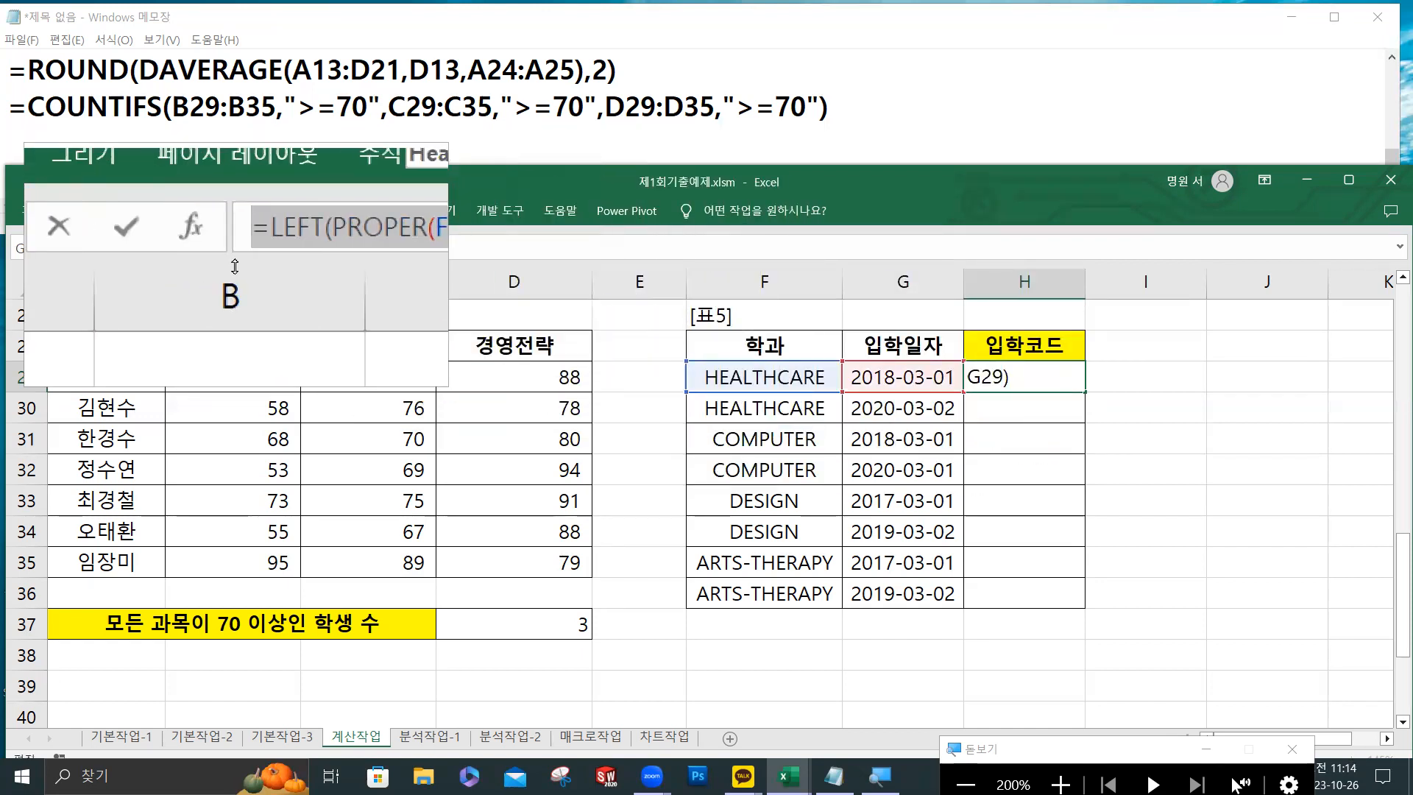
{"action": "key", "text": "ctrl+c"}
{"action": "left_click", "coordinate": [197, 139]}
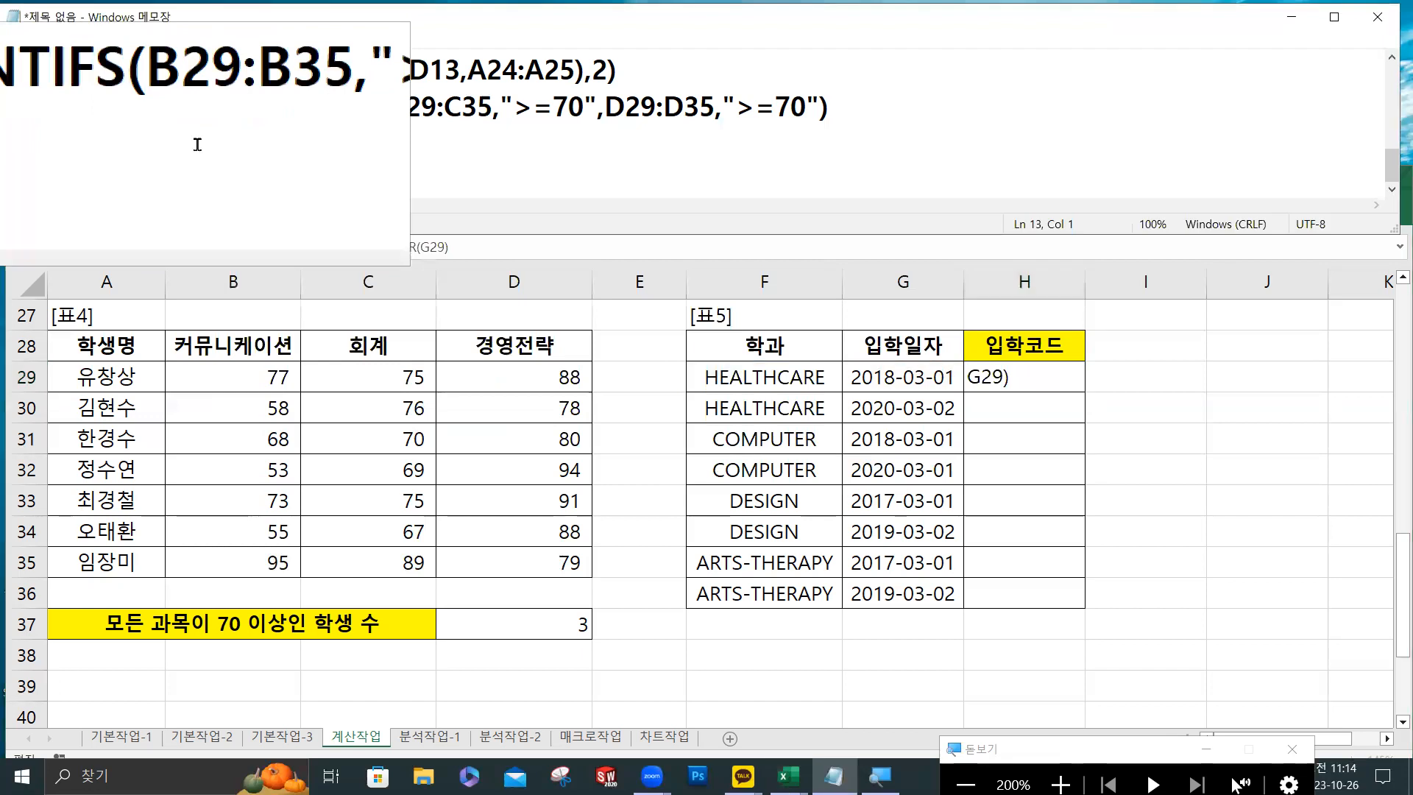
{"action": "key", "text": "ctrl+v"}
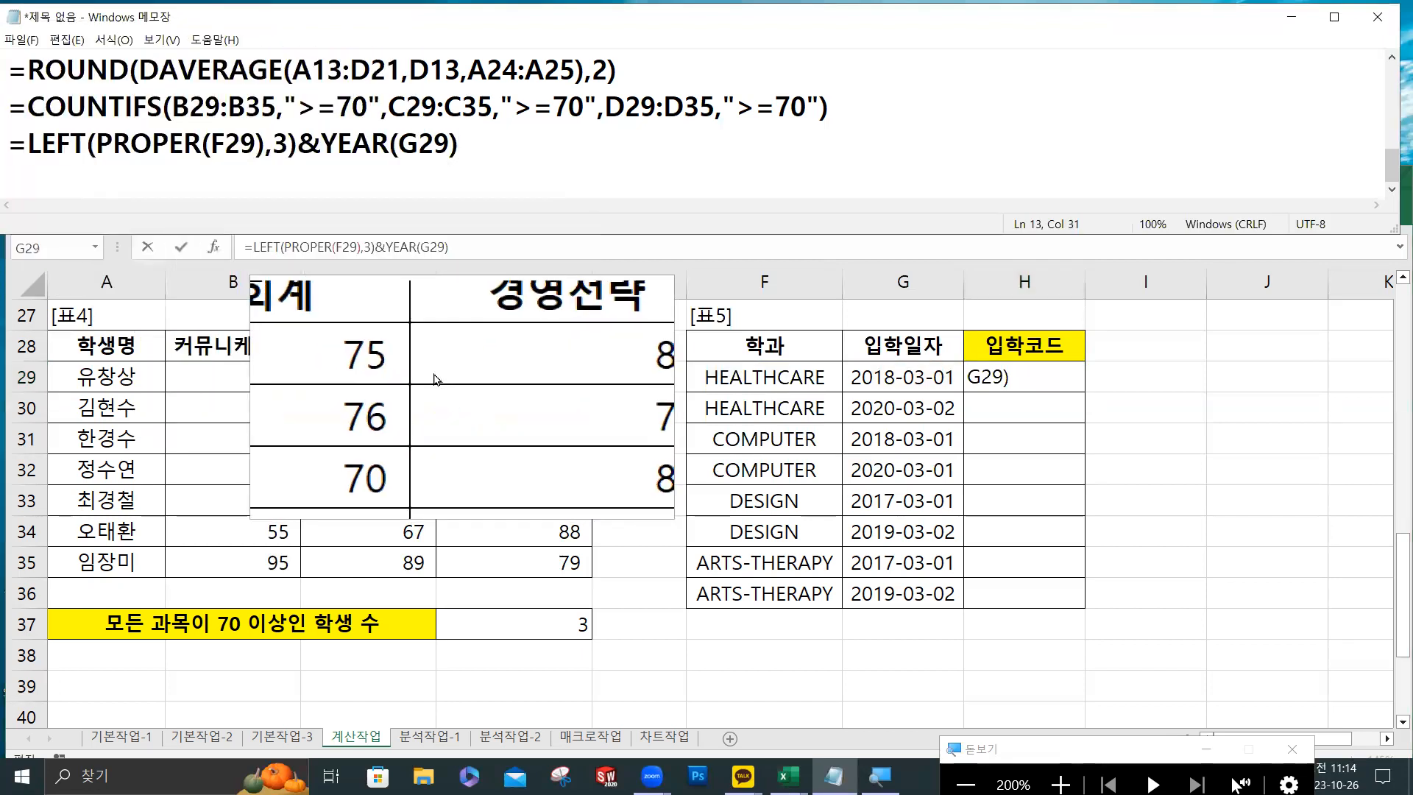
Enter the formula in H29, fill it down through H36, and close the screen magnifier.
{"action": "left_click", "coordinate": [182, 250]}
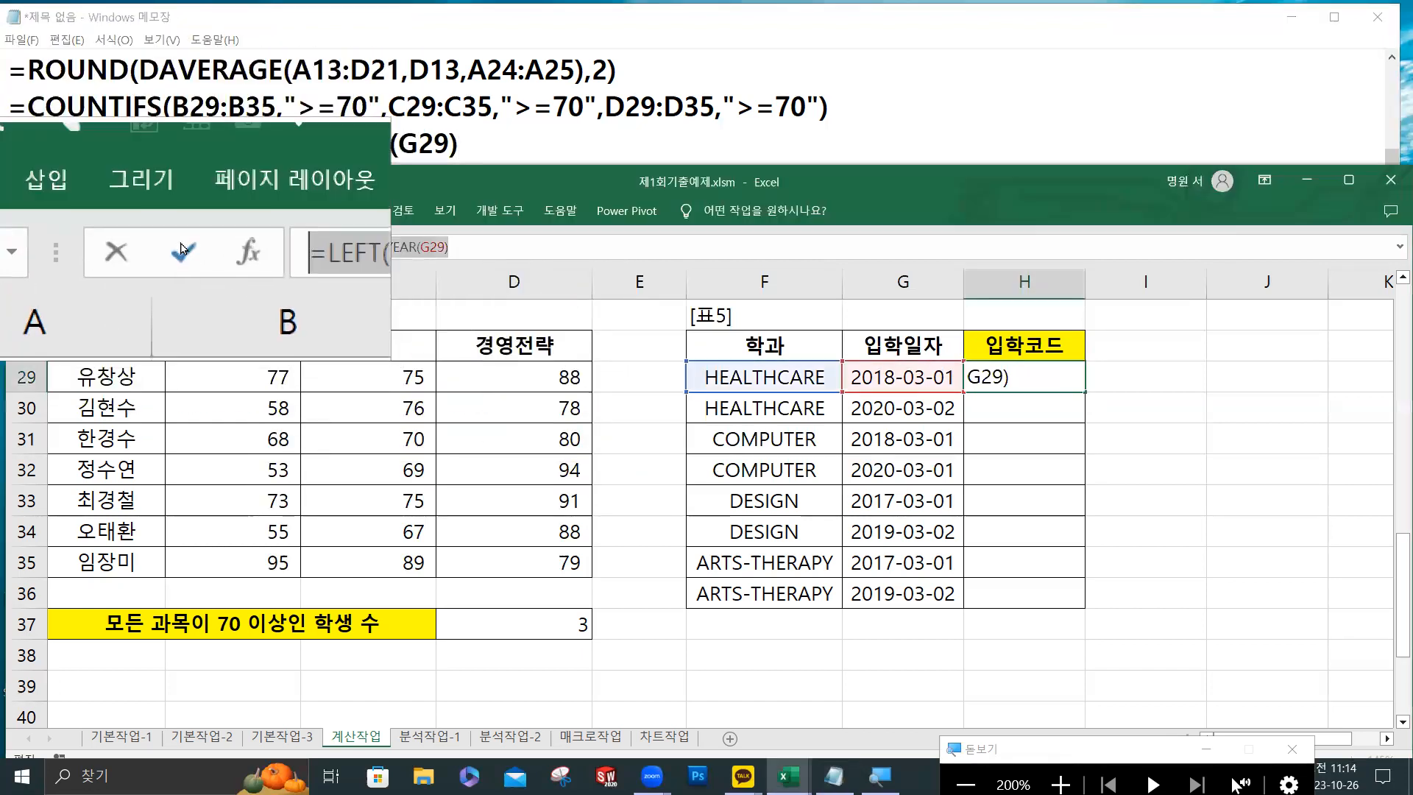
{"action": "double_click", "coordinate": [1085, 392]}
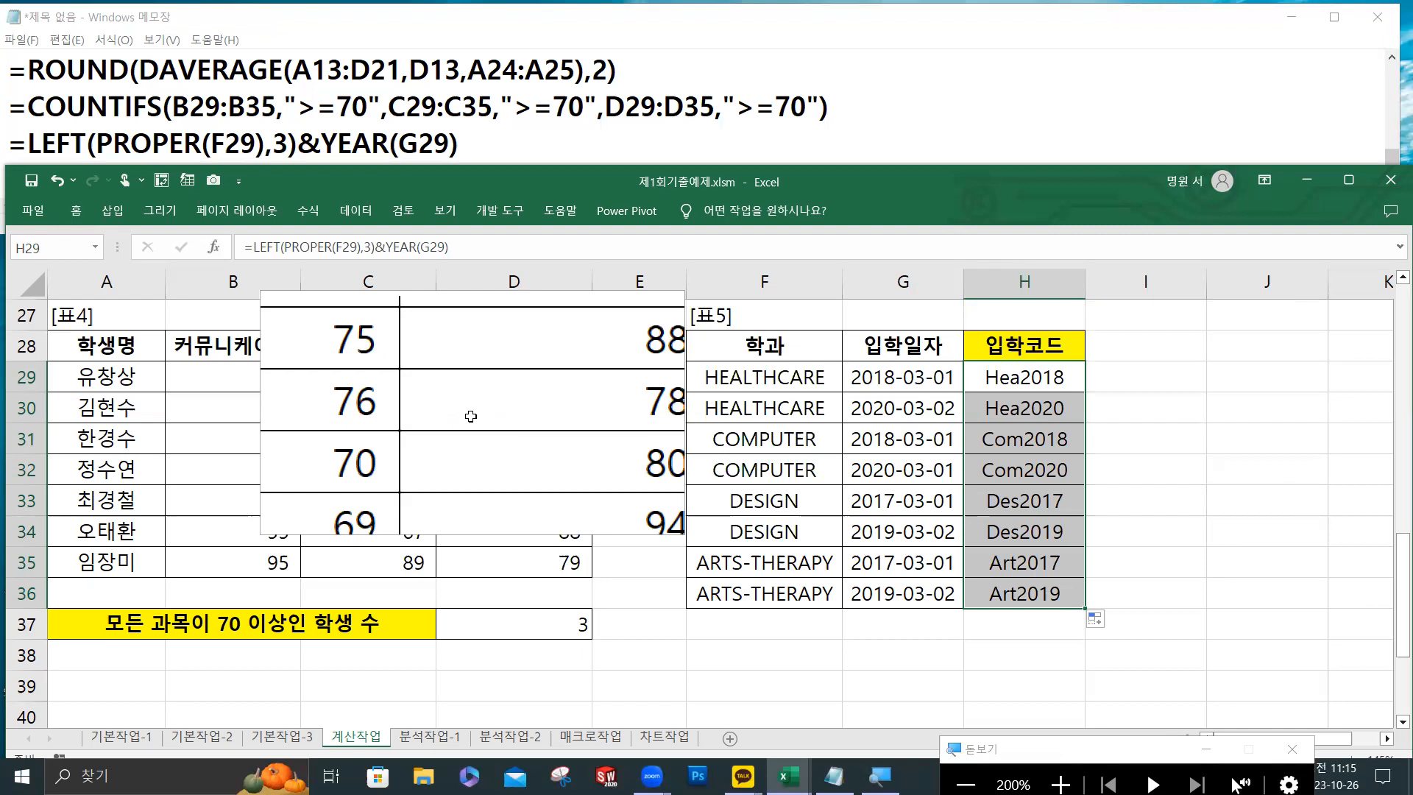
{"action": "key", "text": "super+Escape"}
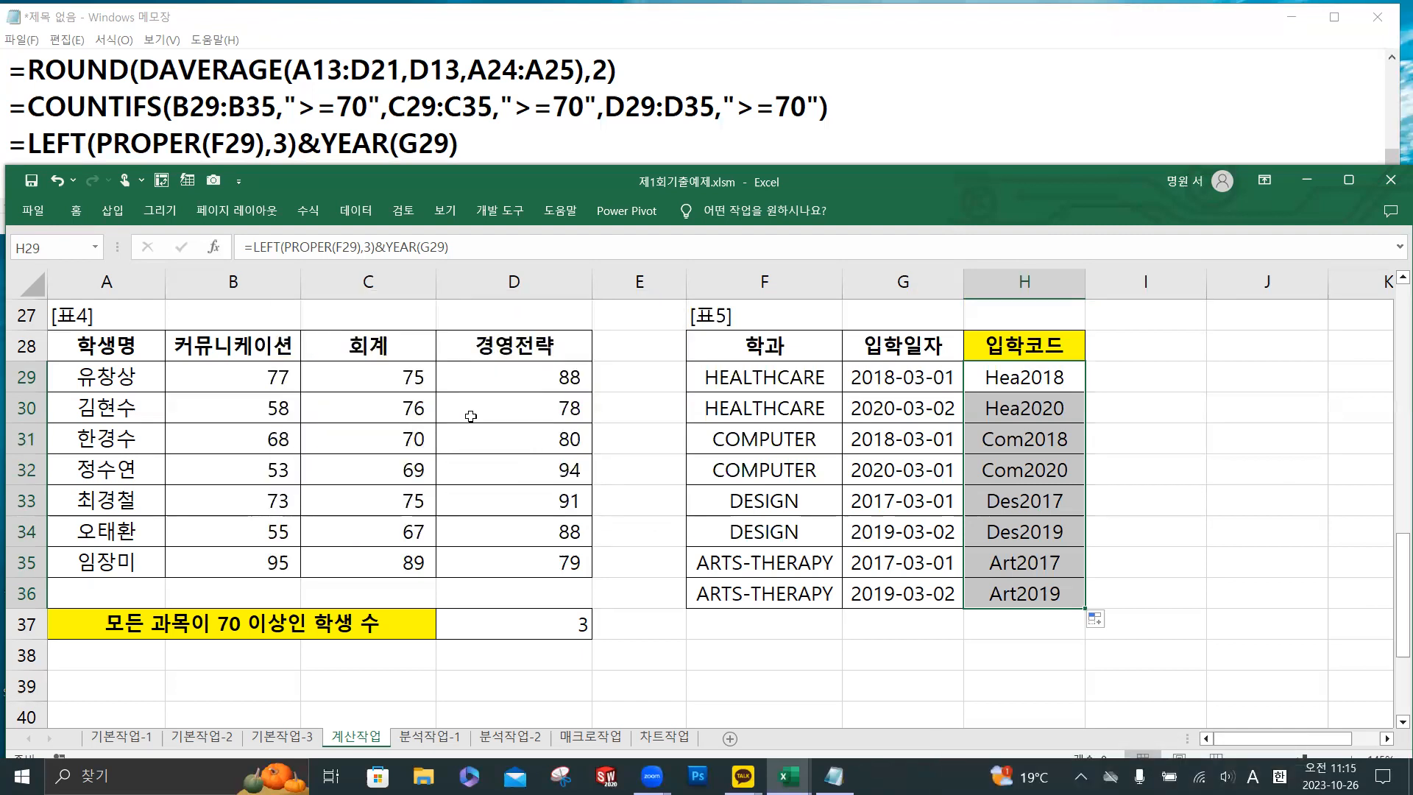